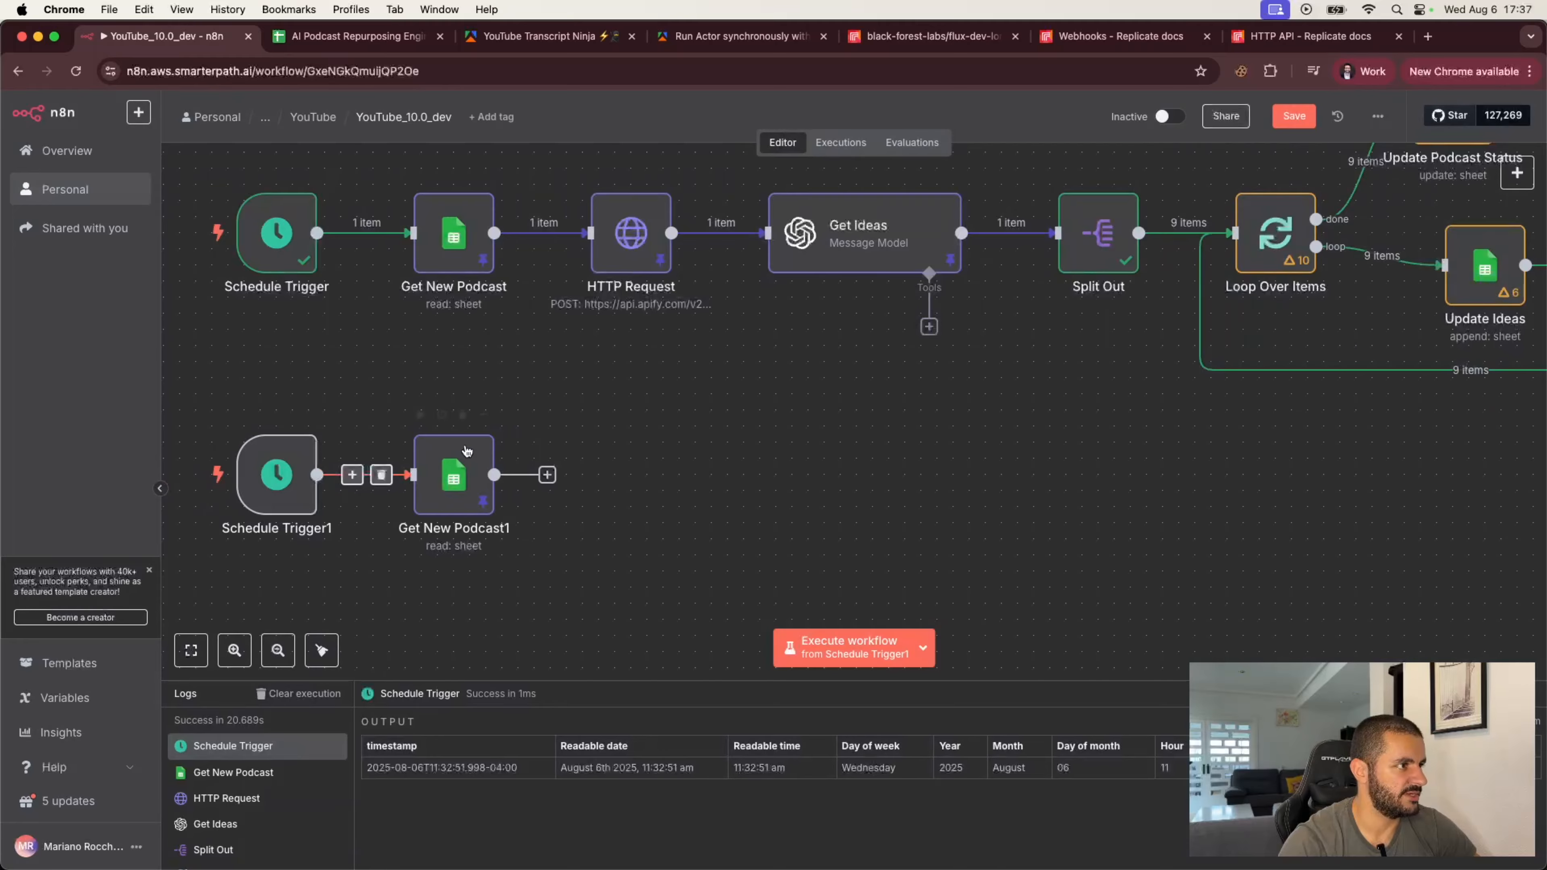
Step: Open the duplicated Google Sheets node under the second trigger and rename it Get Ideas
double_click(452, 475)
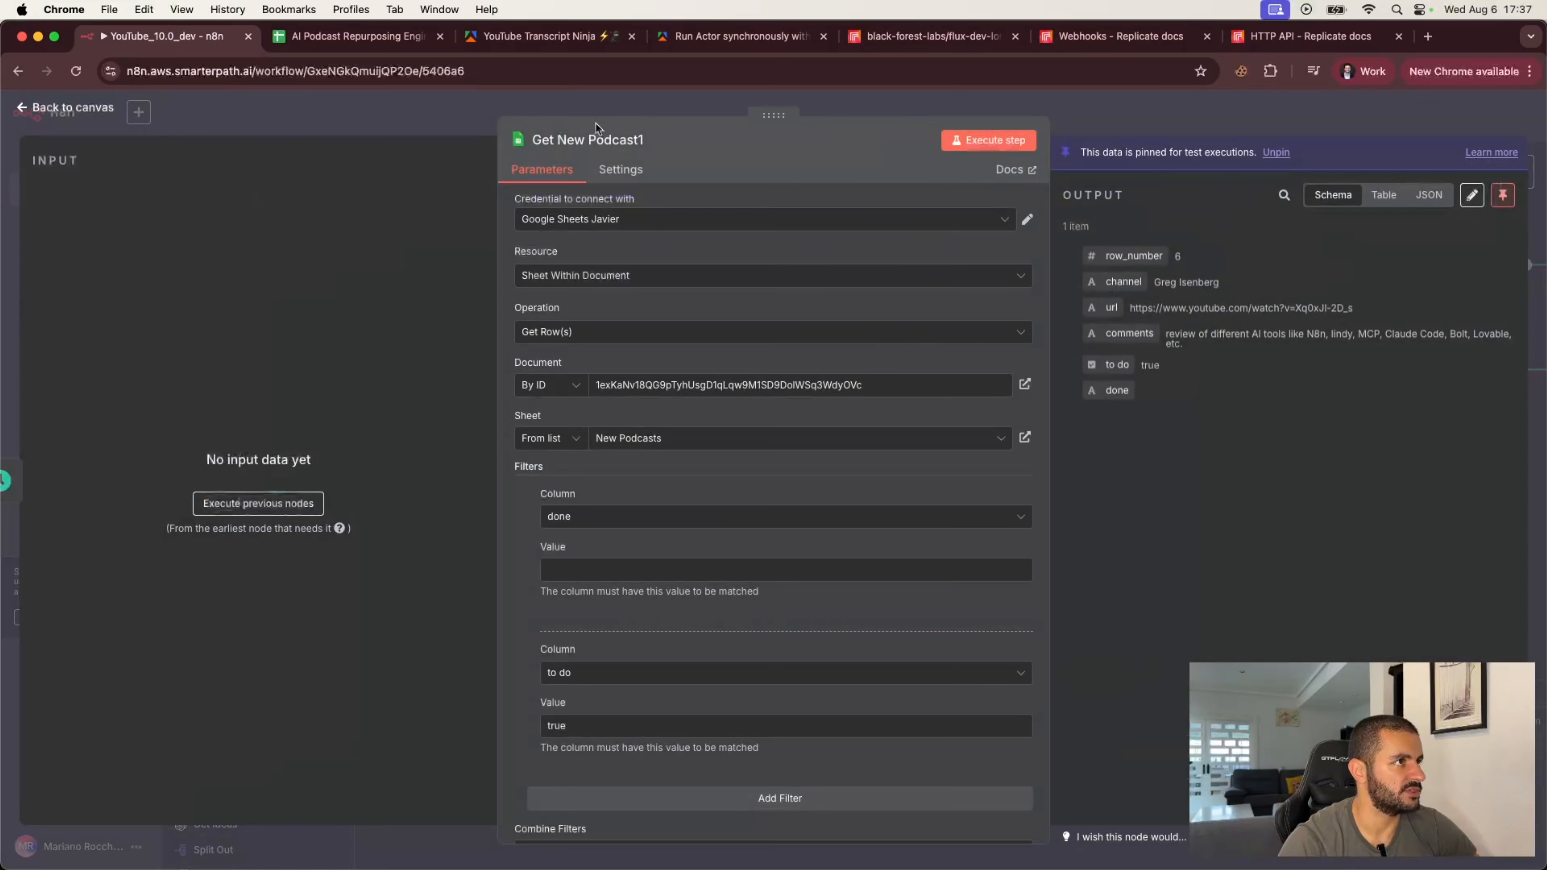
left_click(587, 140)
type("Getting")
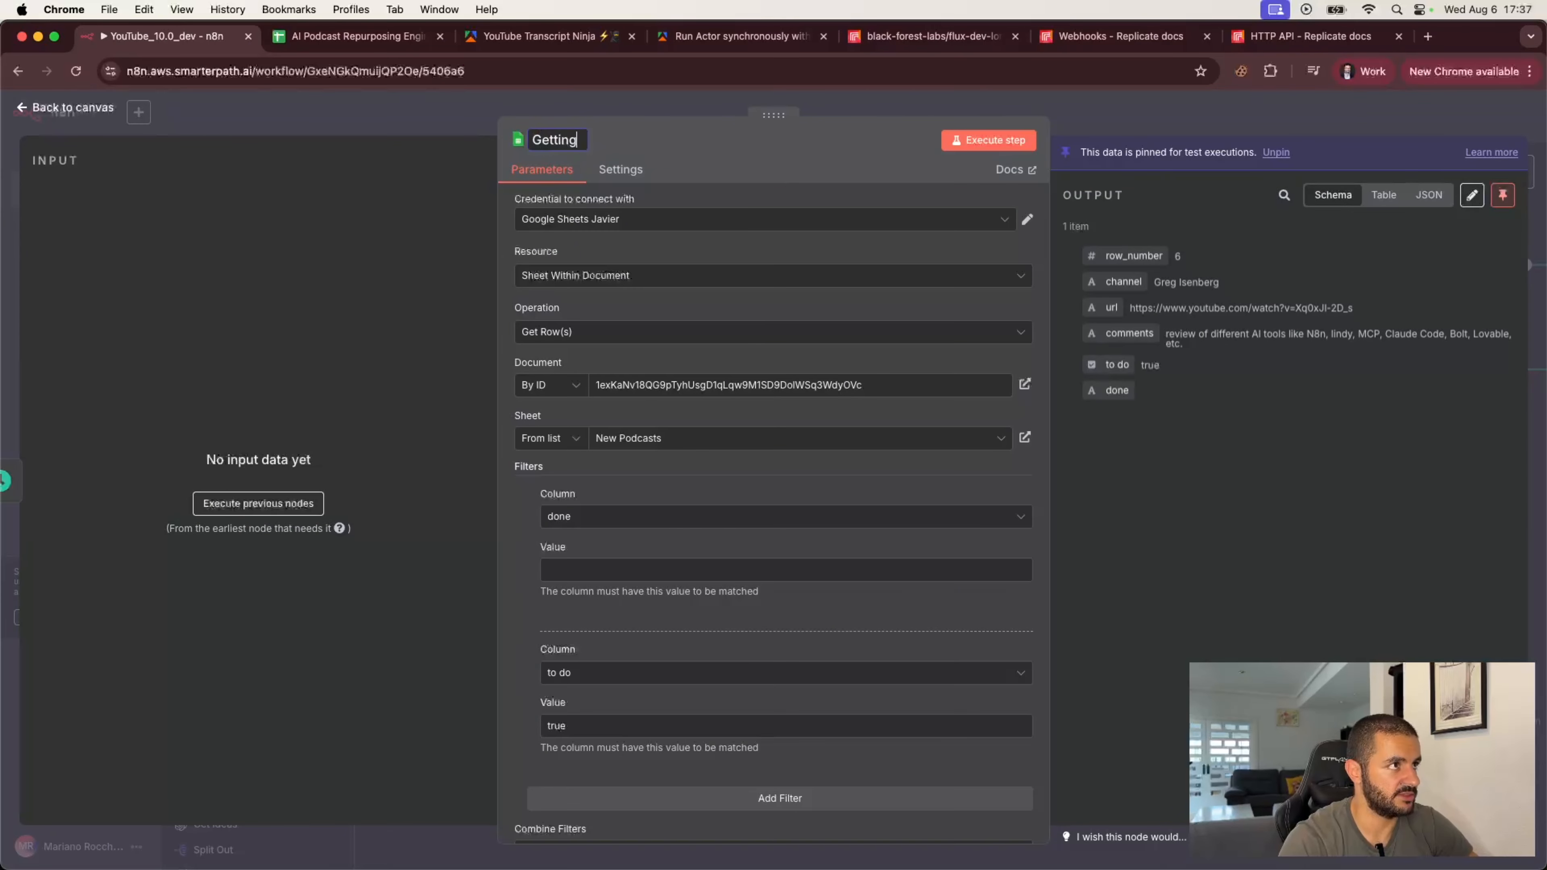
key("BackSpace")
key("BackSpace")
type("Ideas")
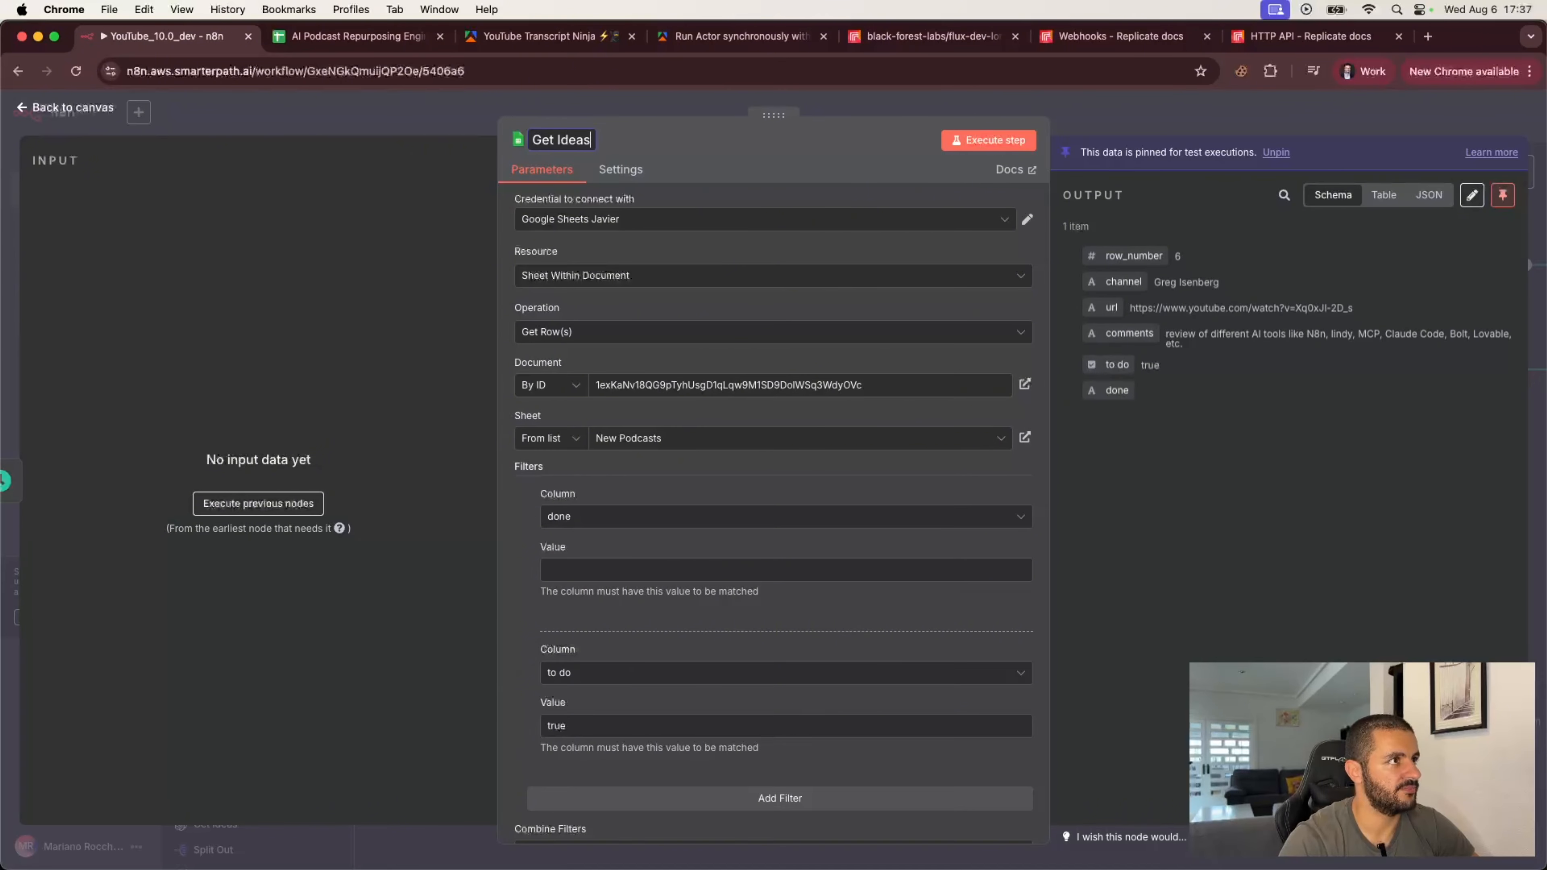
key("Return")
Step: Switch the node's sheet to LinkedIn and set the first filter column to postBody
left_click(669, 439)
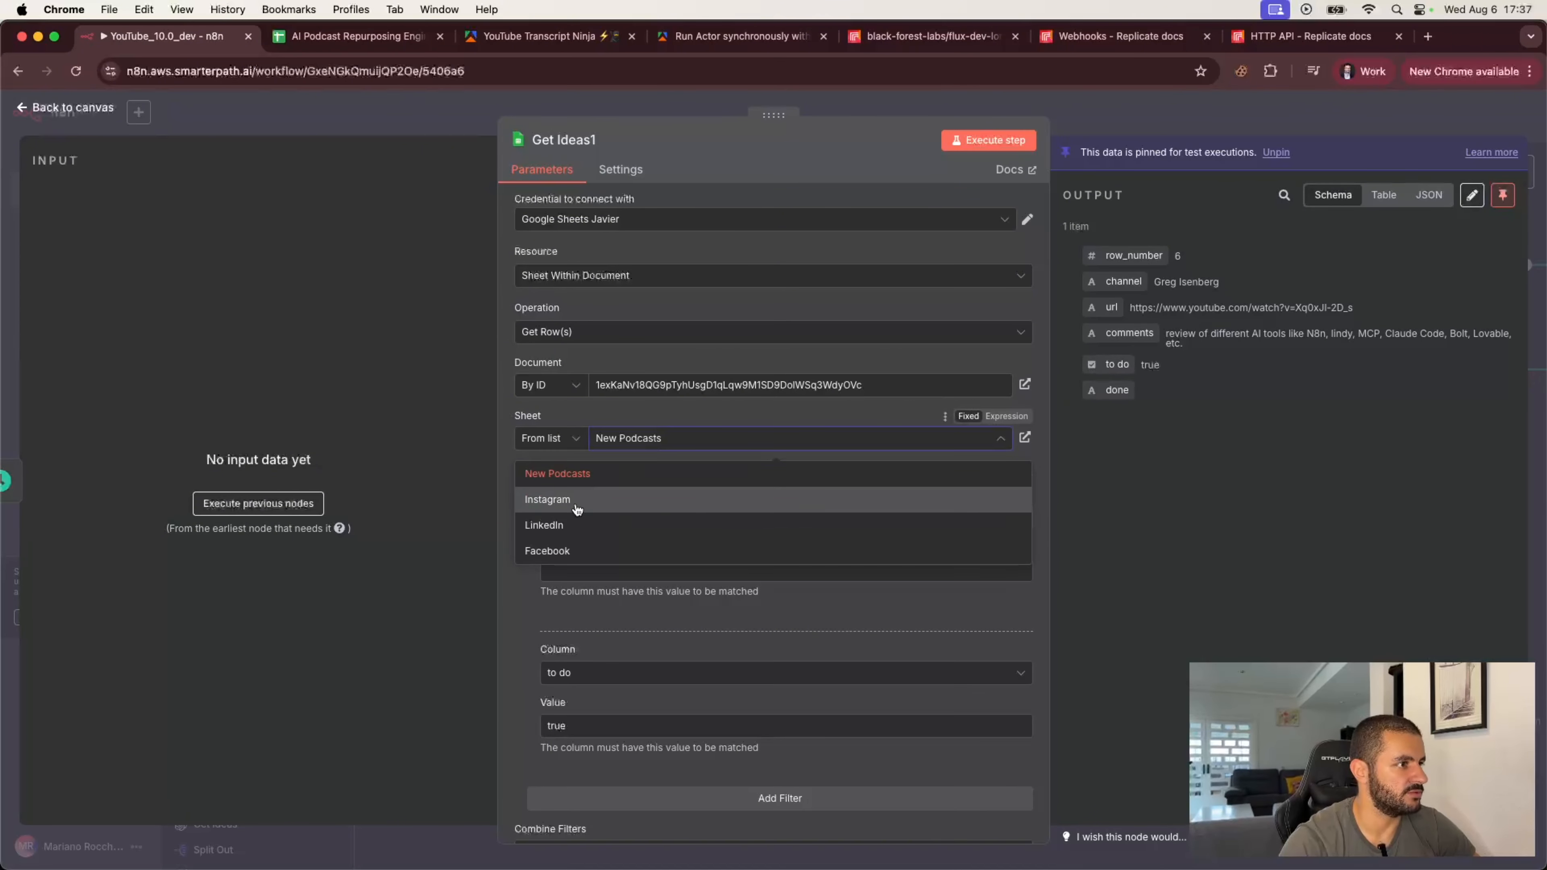
left_click(579, 521)
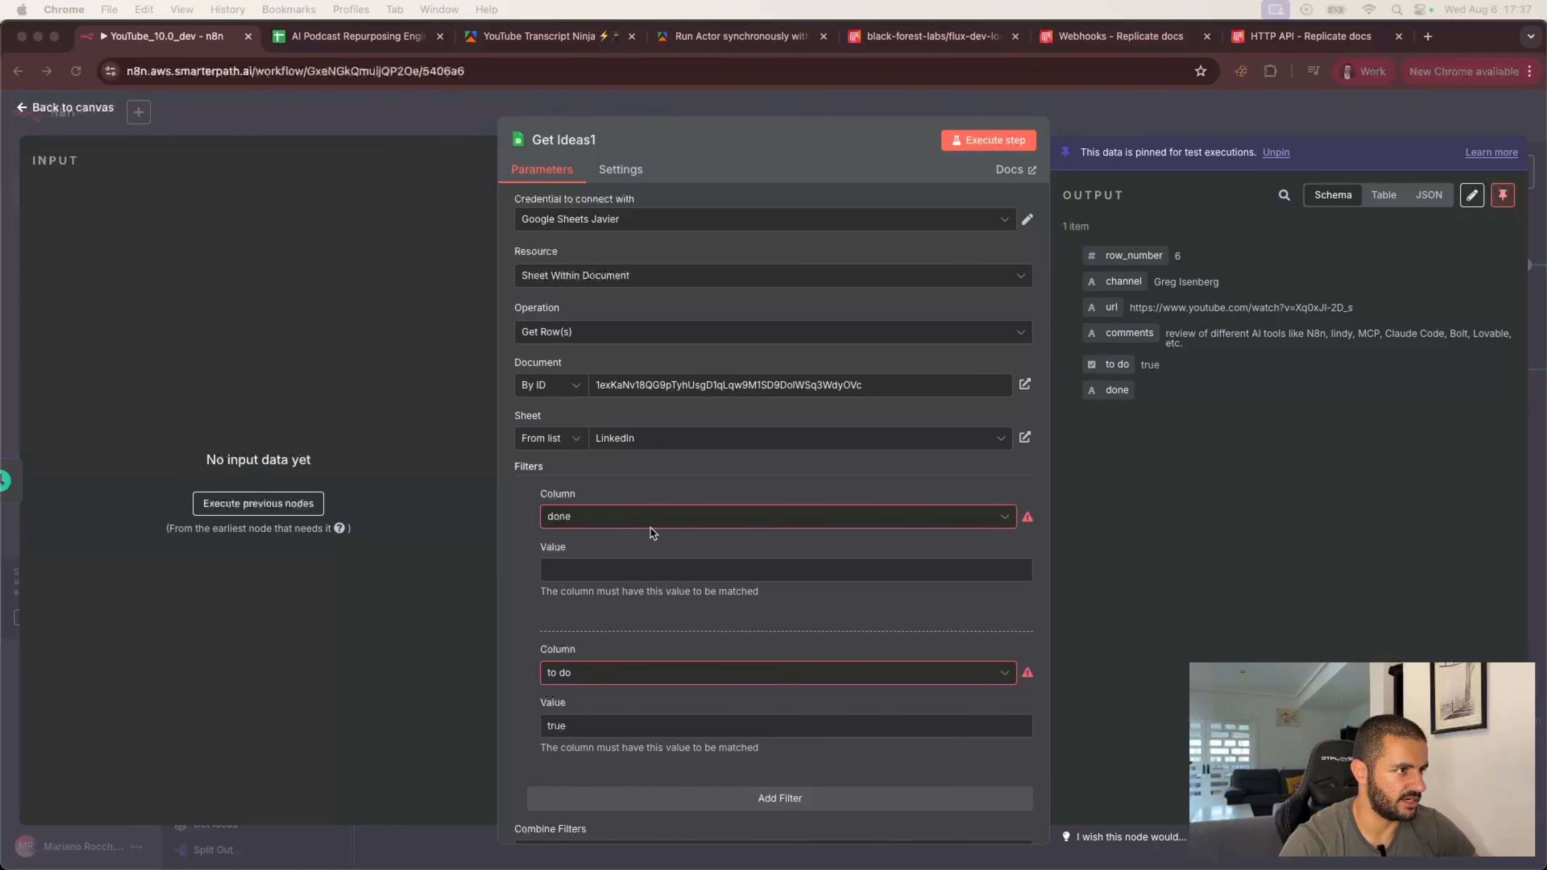
left_click(649, 512)
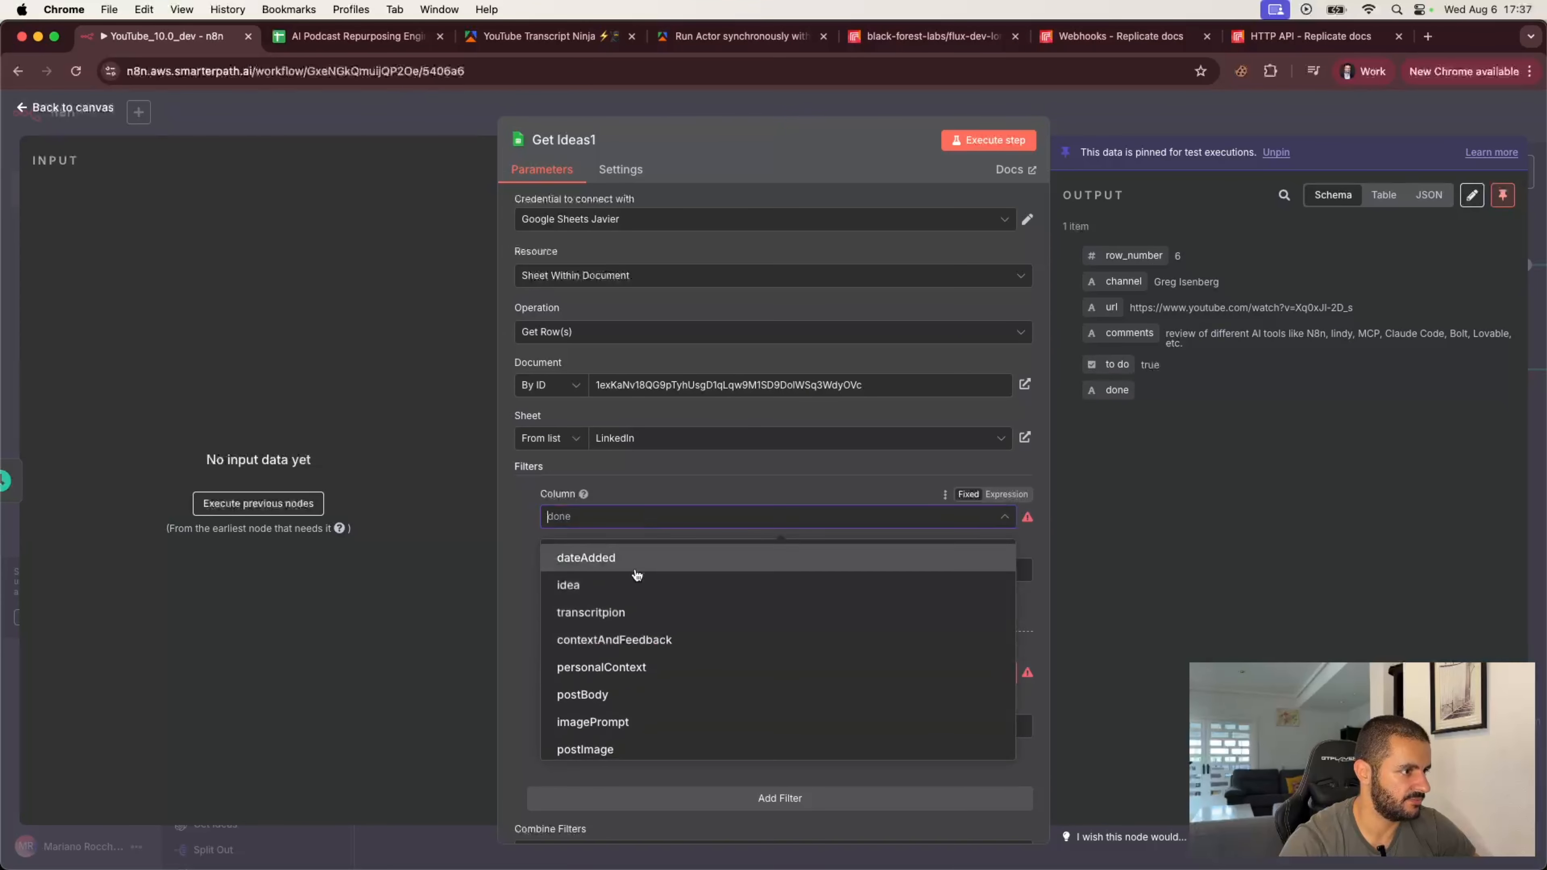
left_click(636, 695)
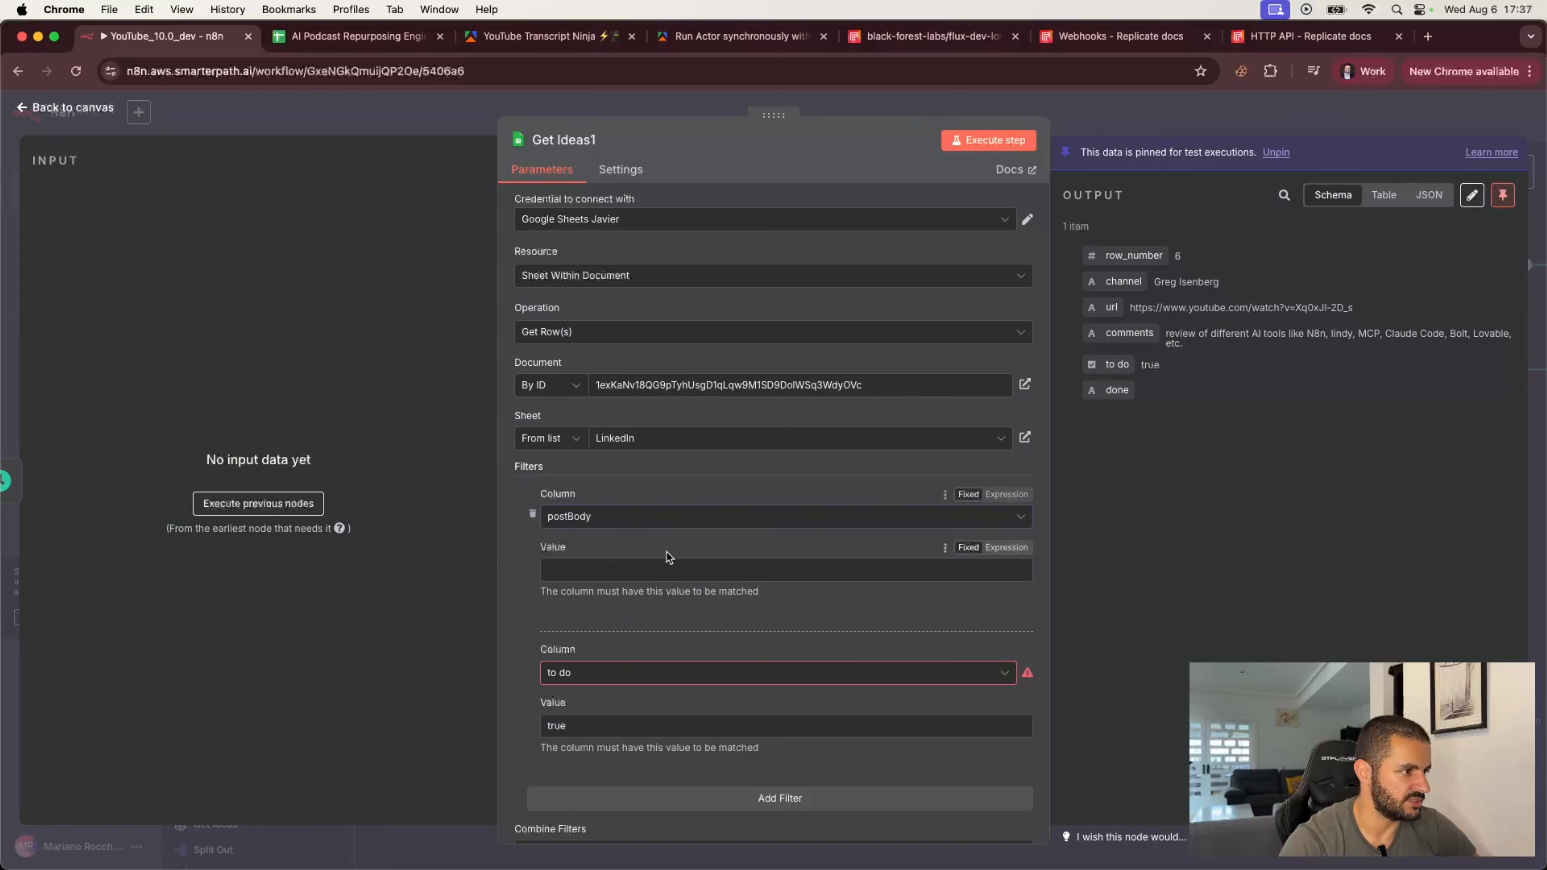
Step: Remove the 'to do' filter and execute the node's step to fetch the rows
scroll(516, 671, "down", 2)
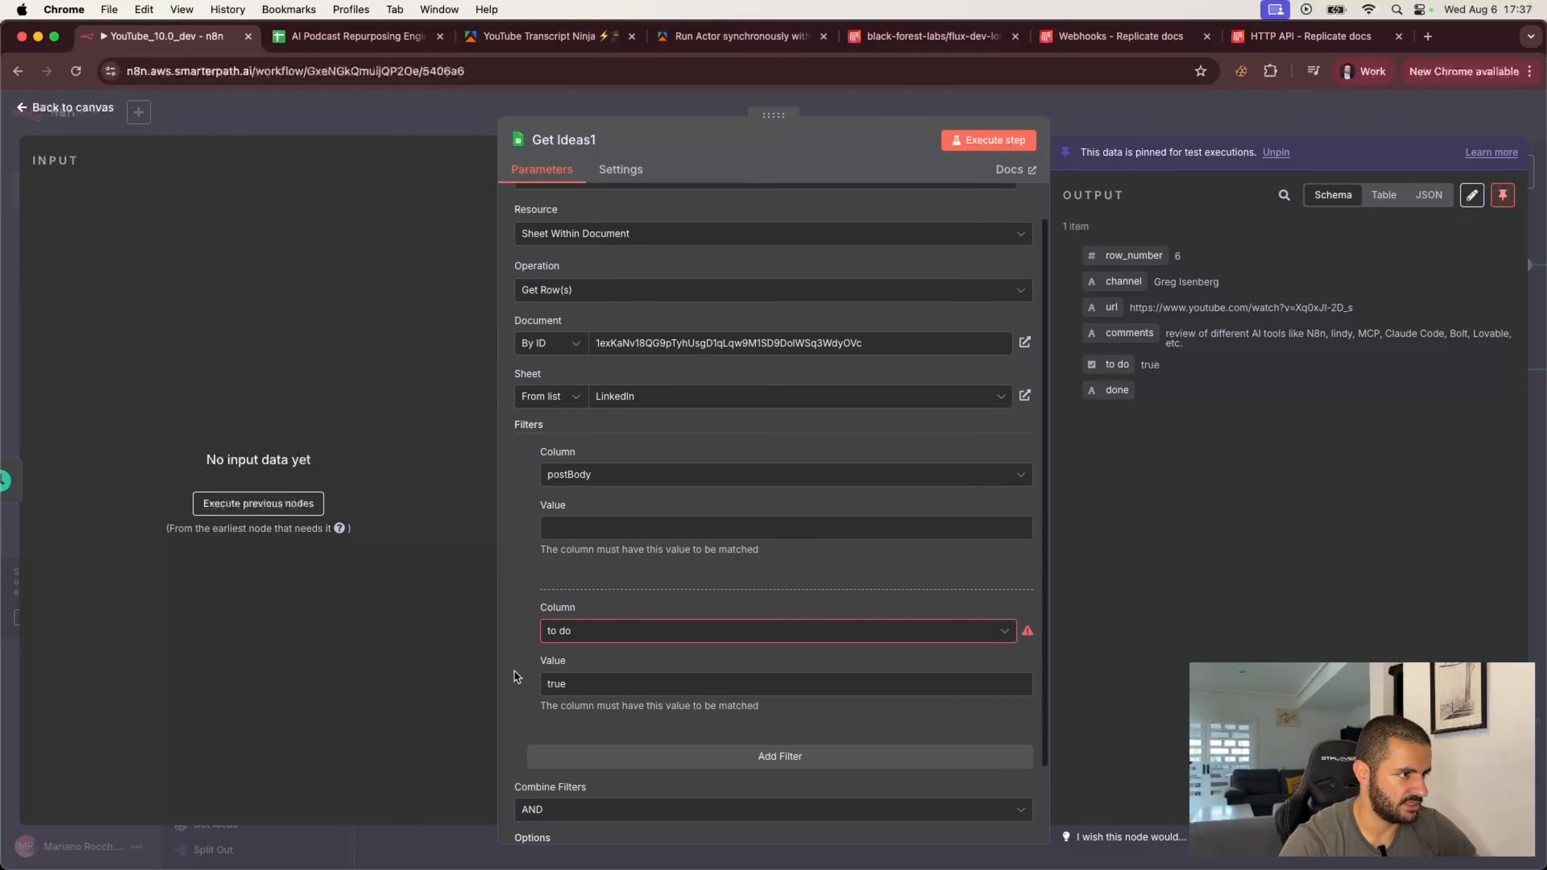
left_click(528, 631)
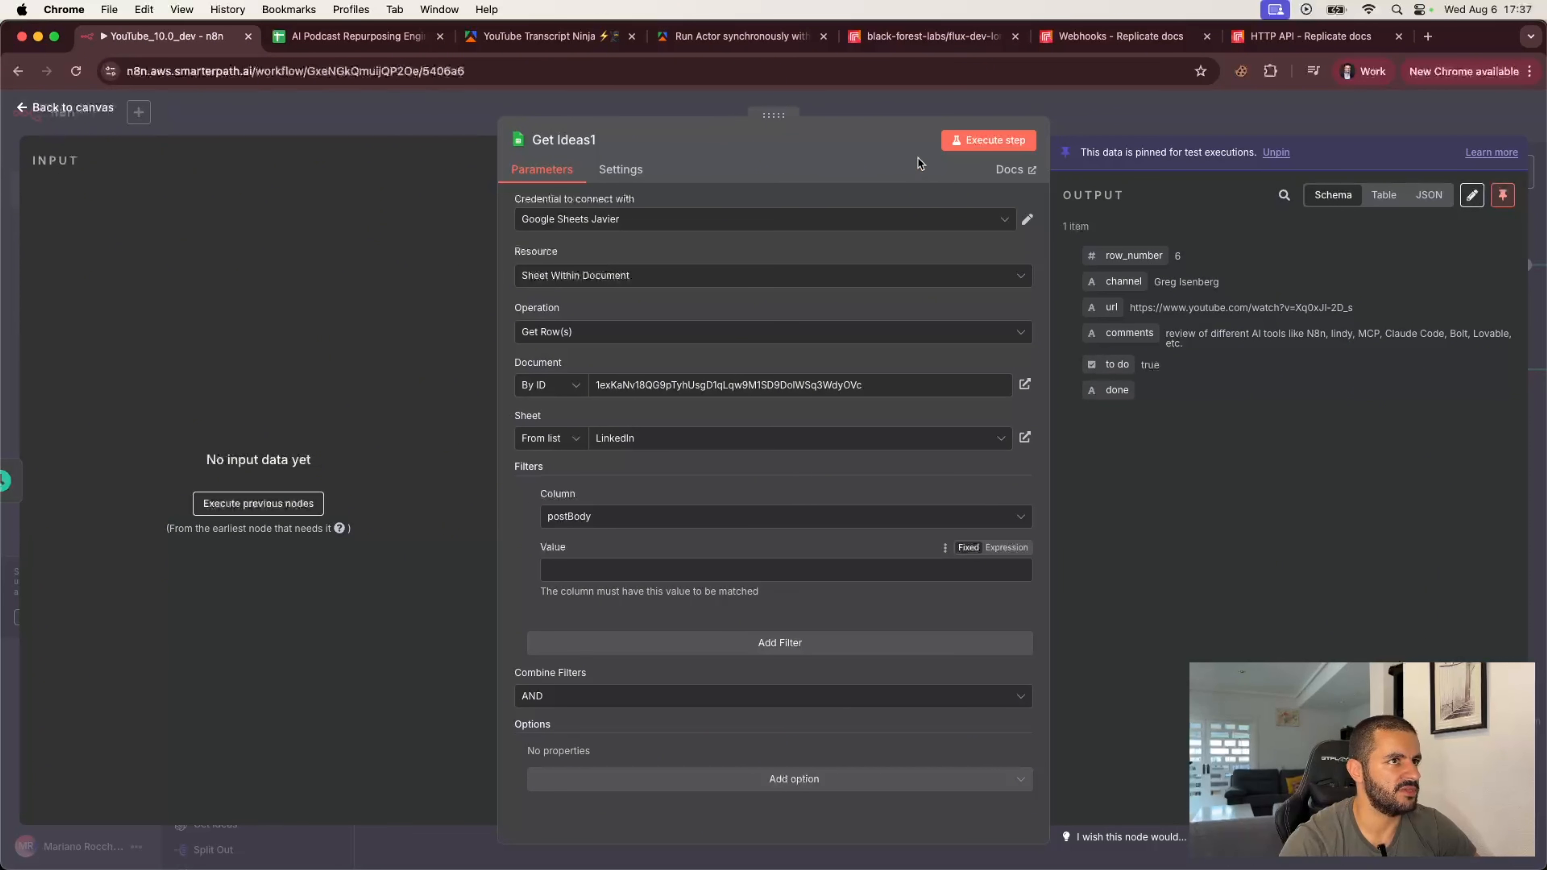
left_click(977, 143)
left_click(898, 512)
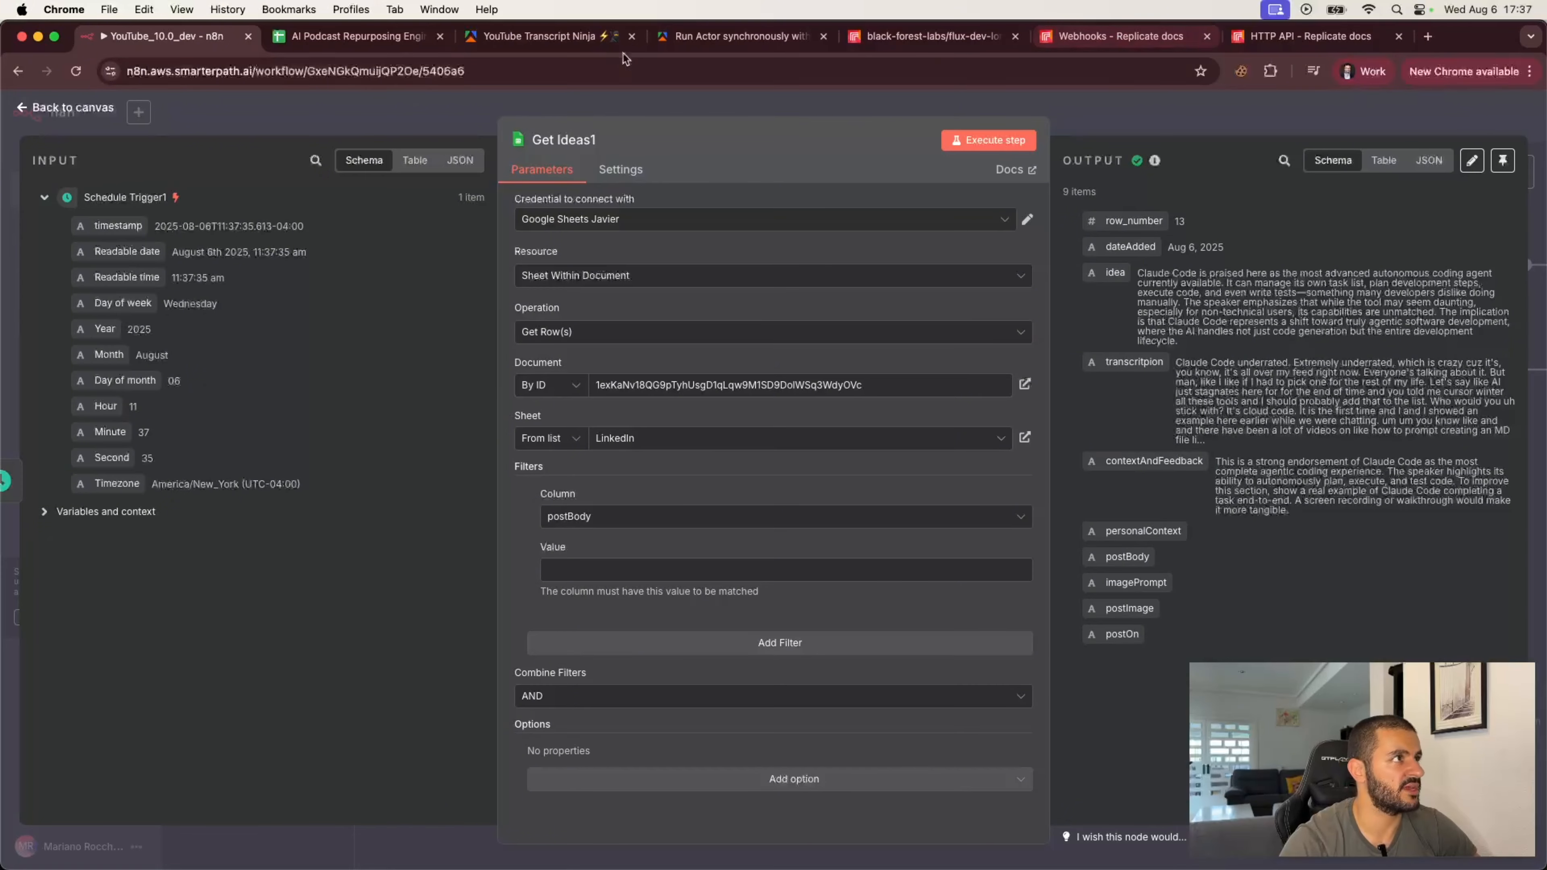
Step: Open the spreadsheet's LinkedIn sheet and review the newly added idea rows
left_click(360, 37)
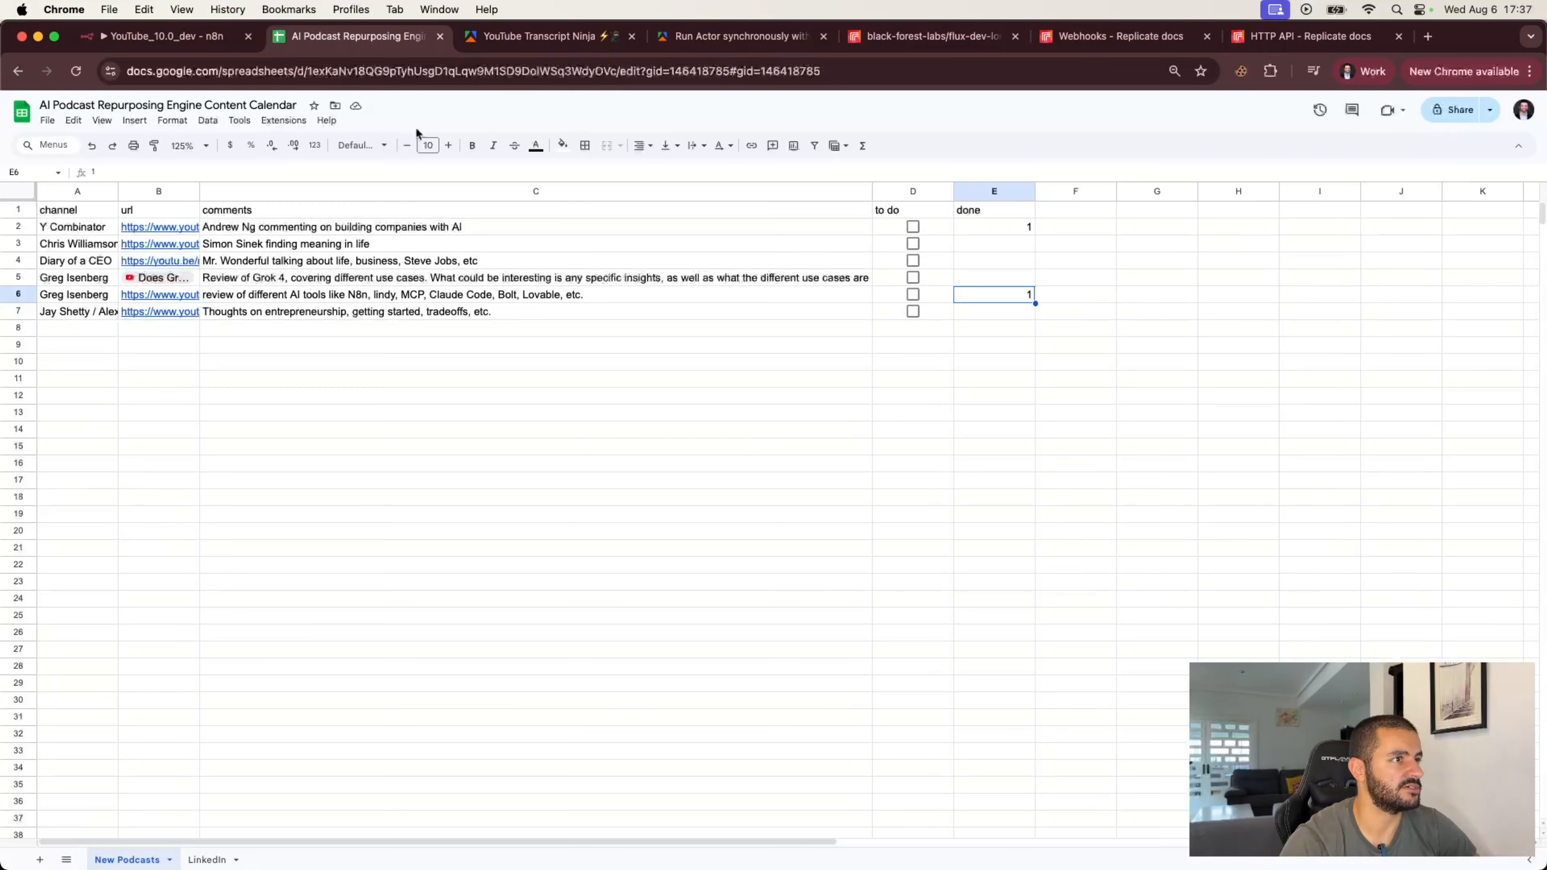
left_click(206, 859)
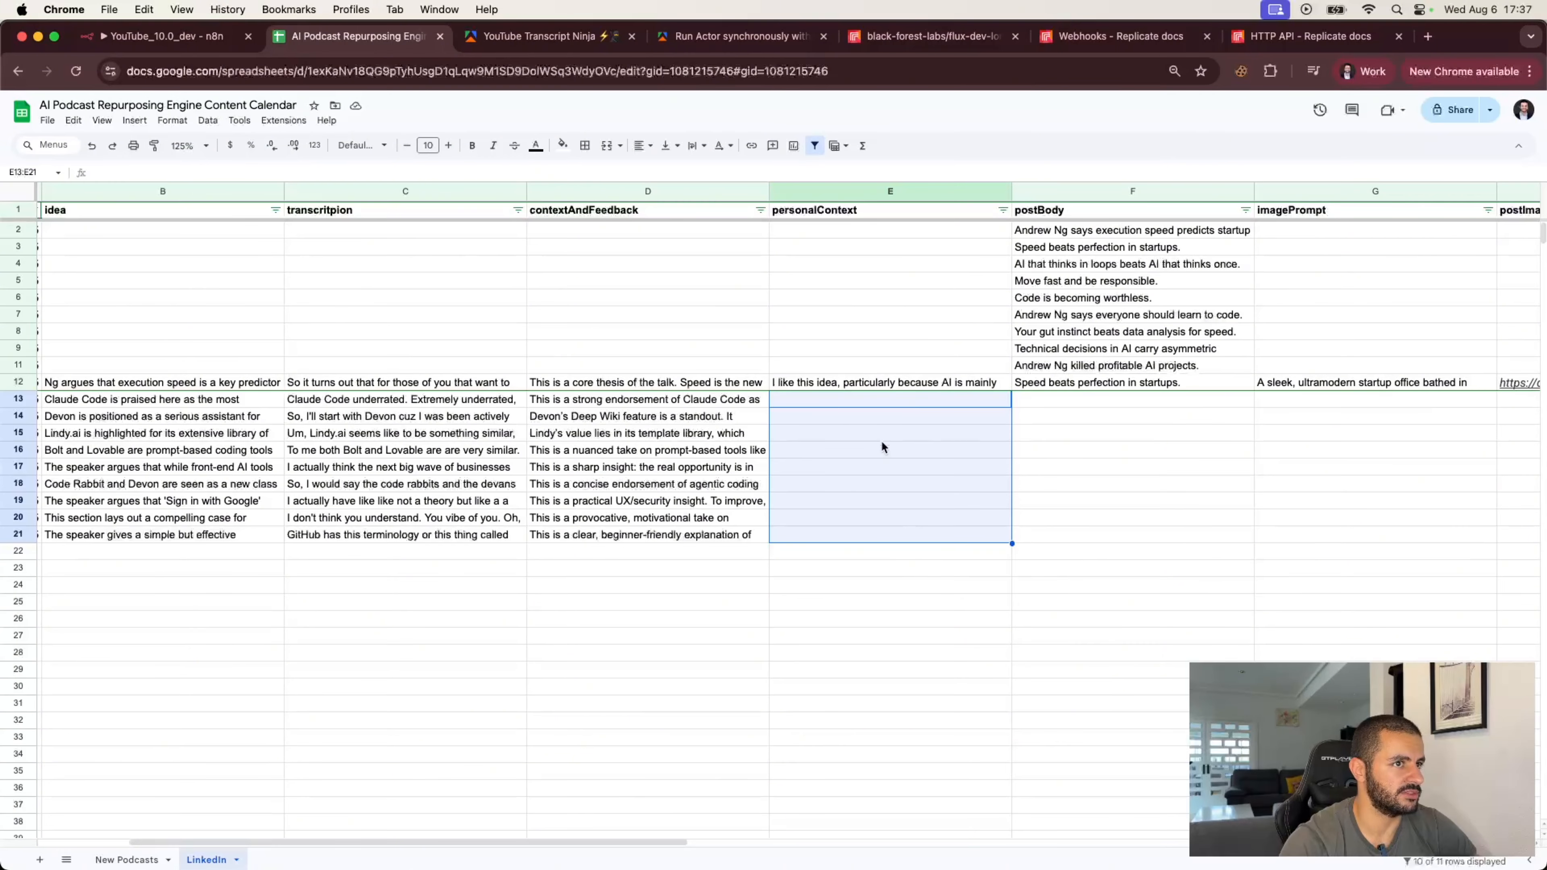
left_click_drag(1111, 396, 1109, 537)
left_click(811, 449)
scroll(812, 449, "left", 2)
scroll(812, 452, "left", 2)
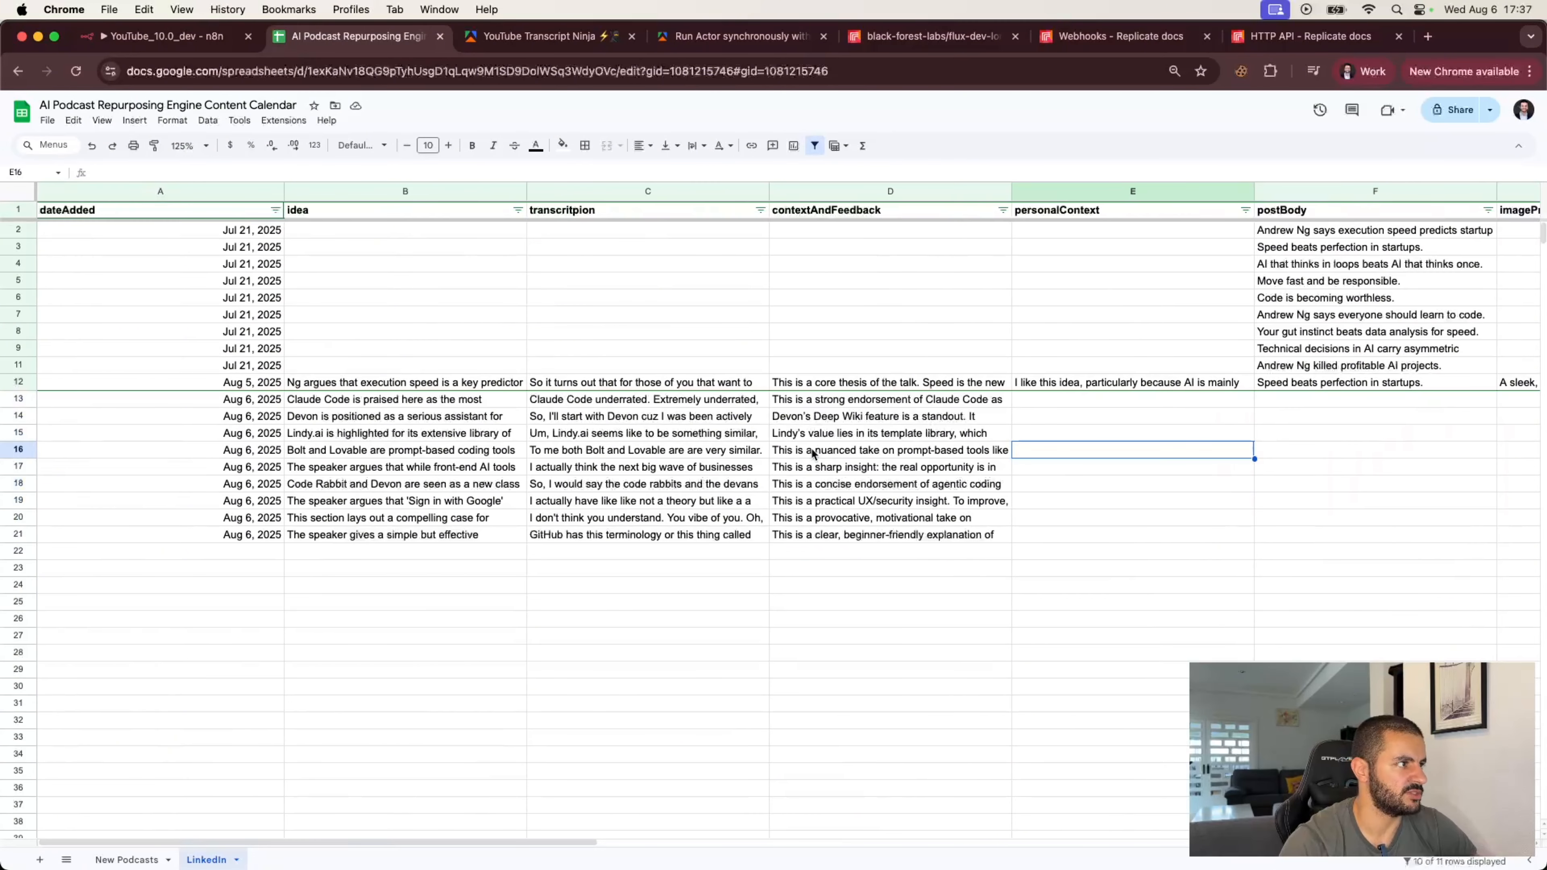
Step: Write personal context for the Lindy.ai row: Lindy is comparatively expensive versus n8n, which is more adaptable and cheaper but slightly more technical
double_click(418, 433)
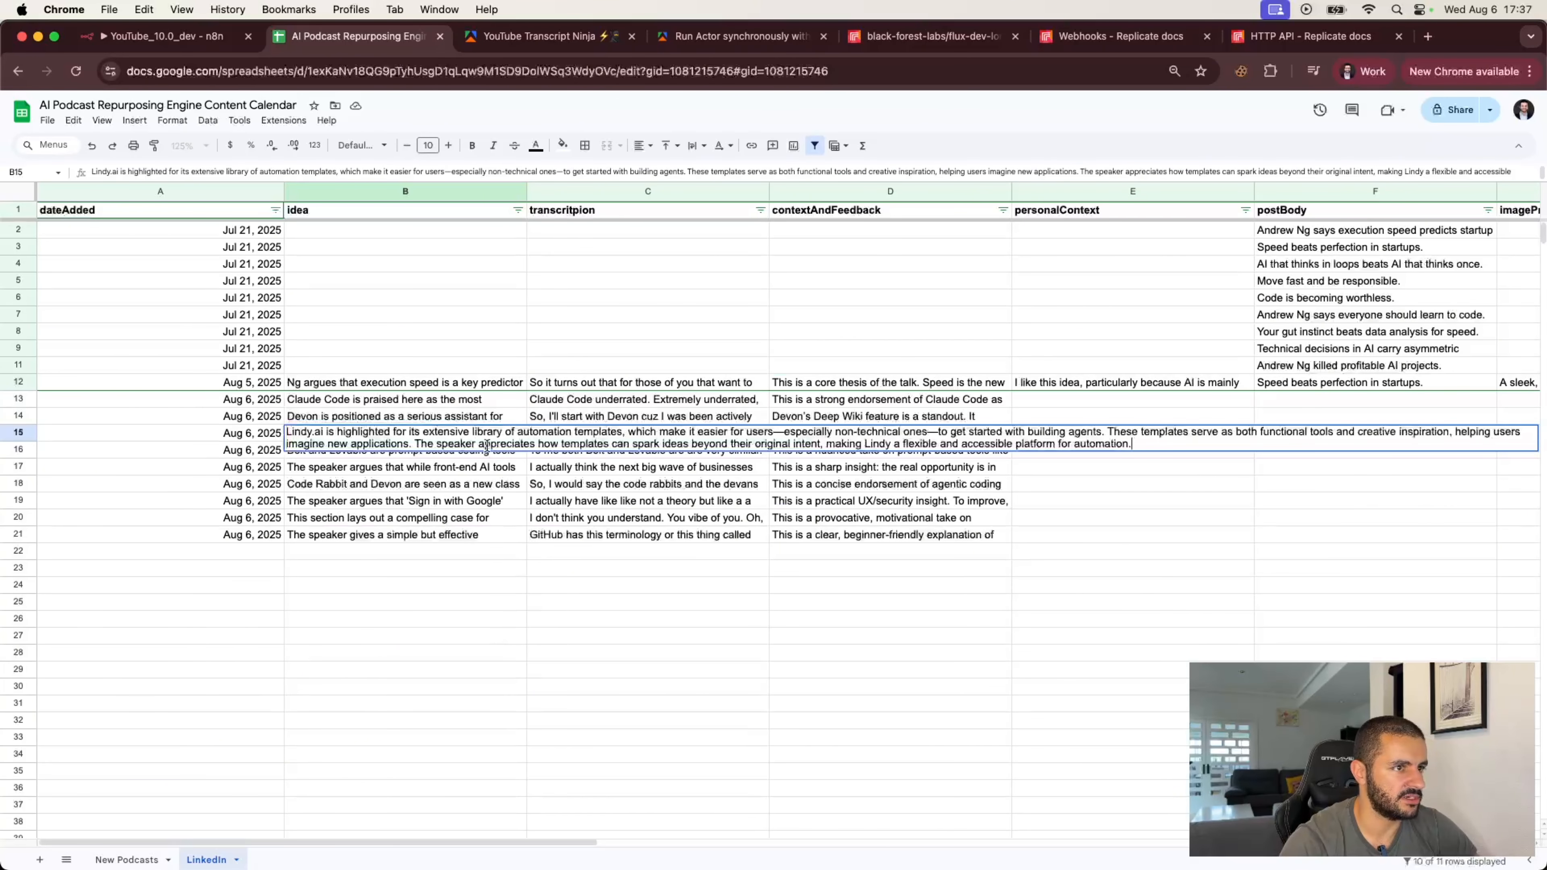
key("Tab")
left_click(1031, 434)
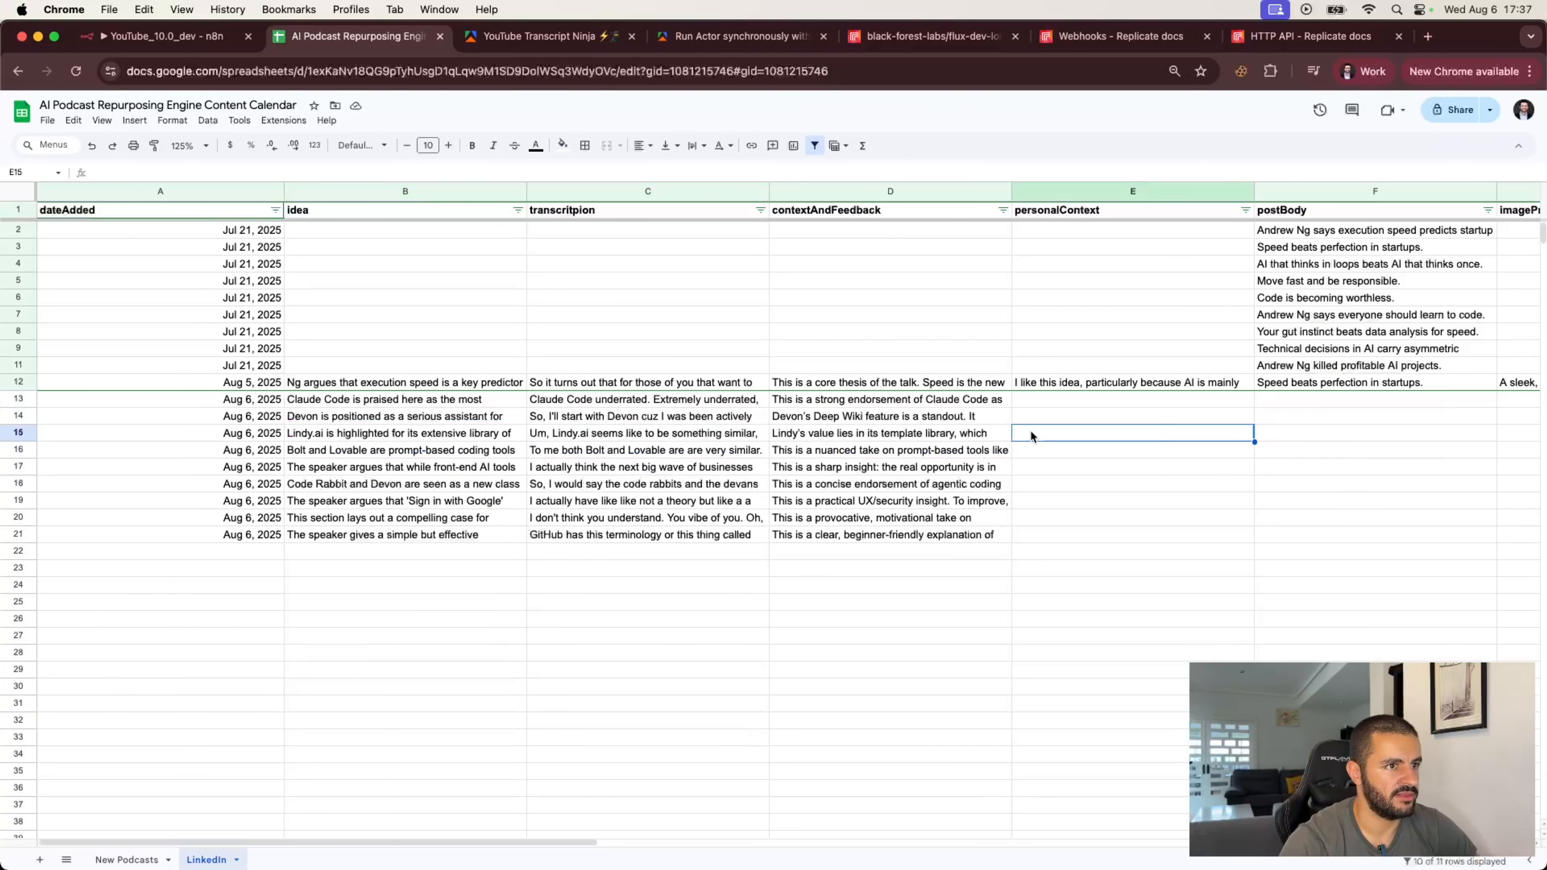
type("The thin")
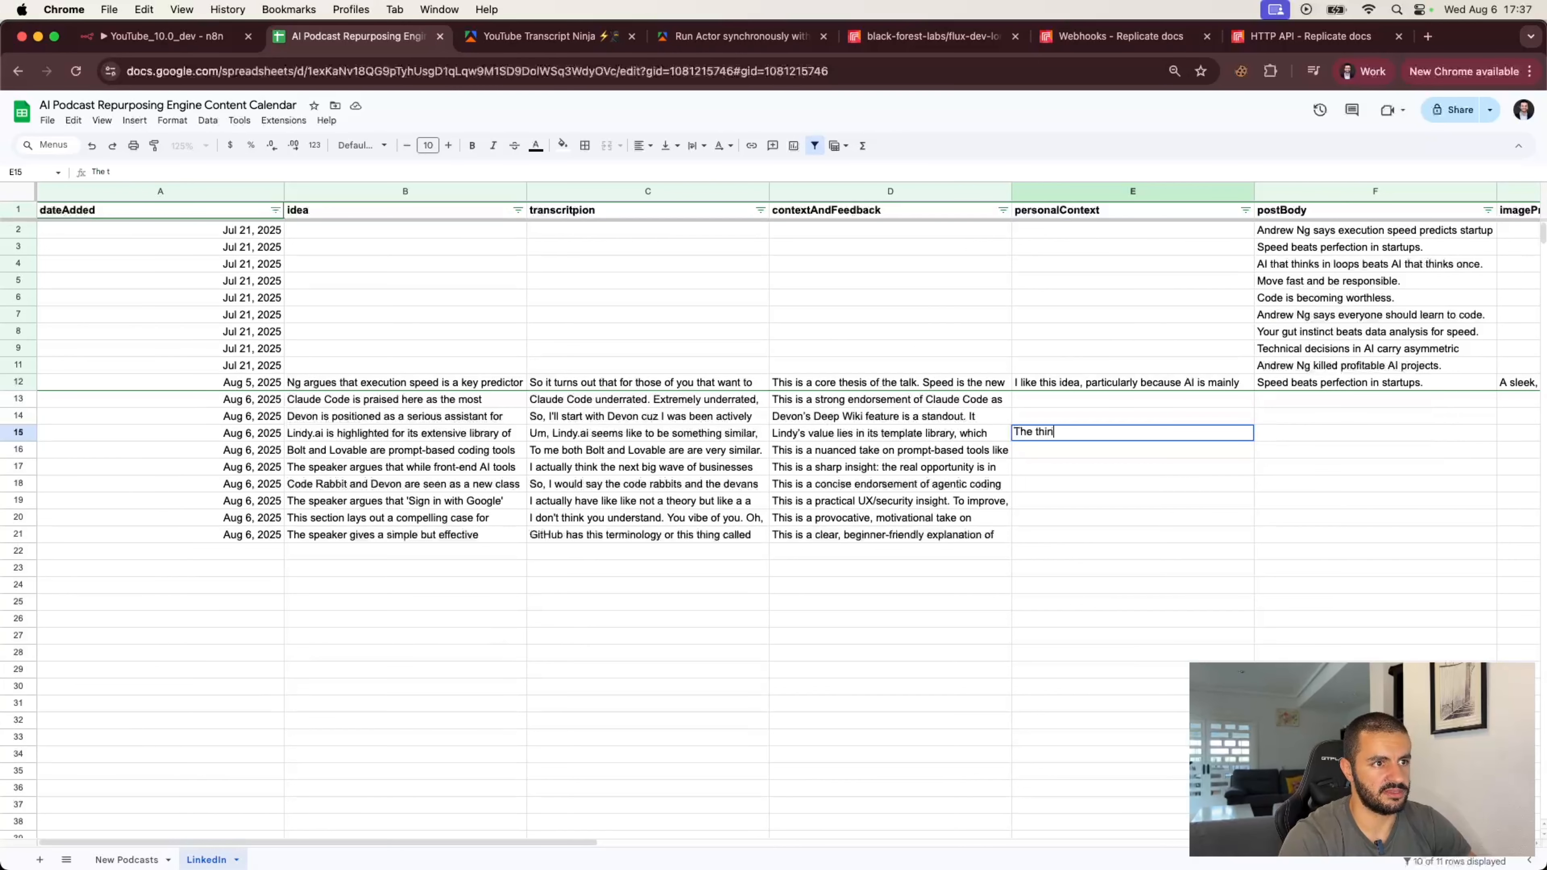
type("g is that LIndy")
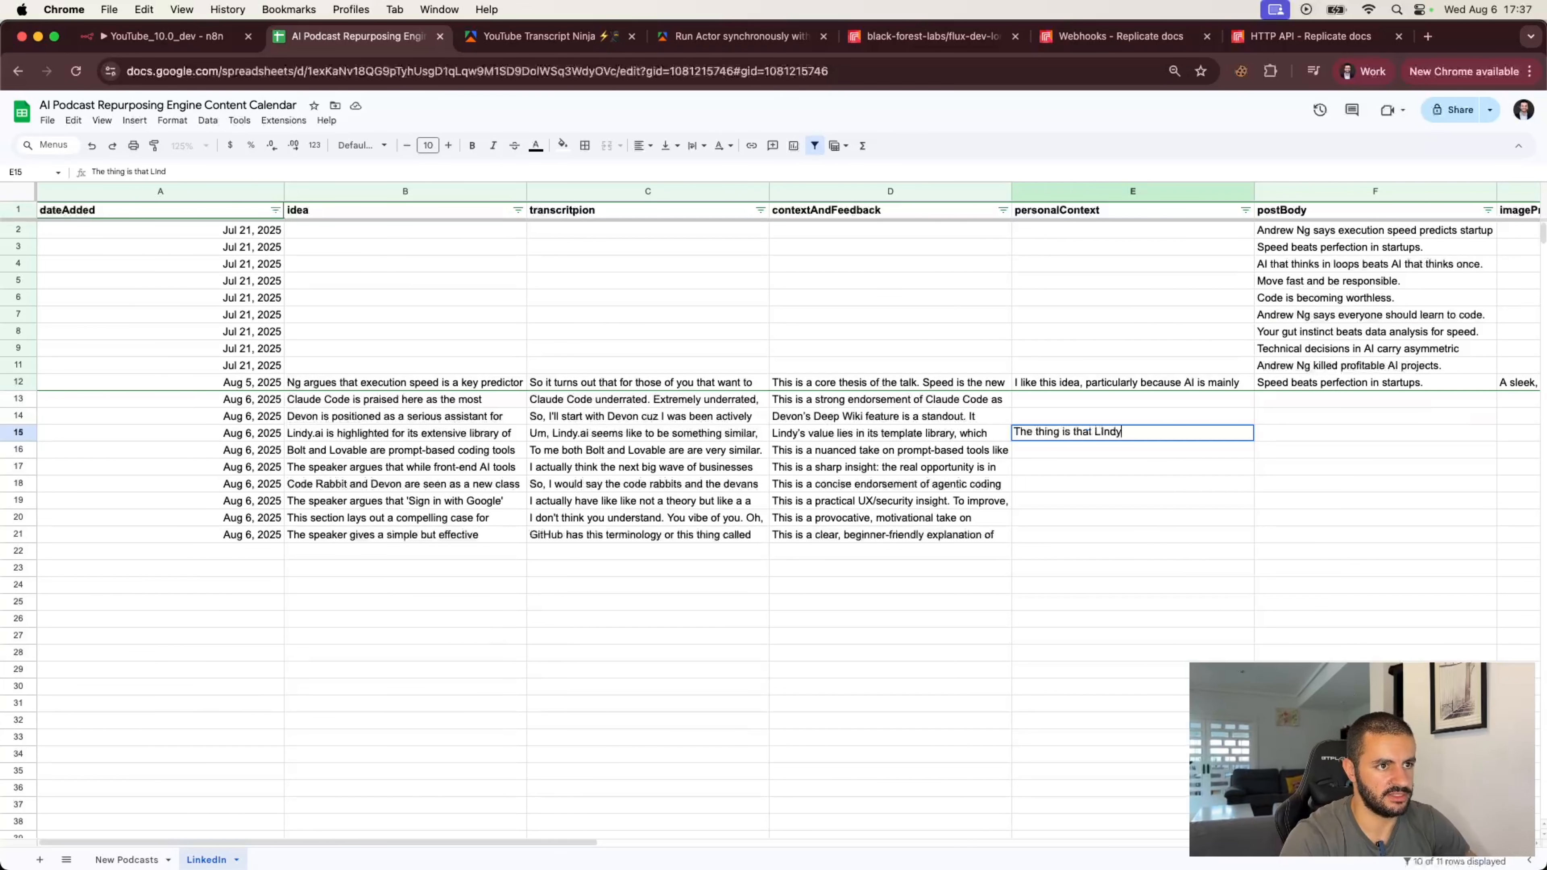
key("BackSpace")
key("BackSpace")
key("BackSpace")
key("BackSpace")
type("indy is comparatively")
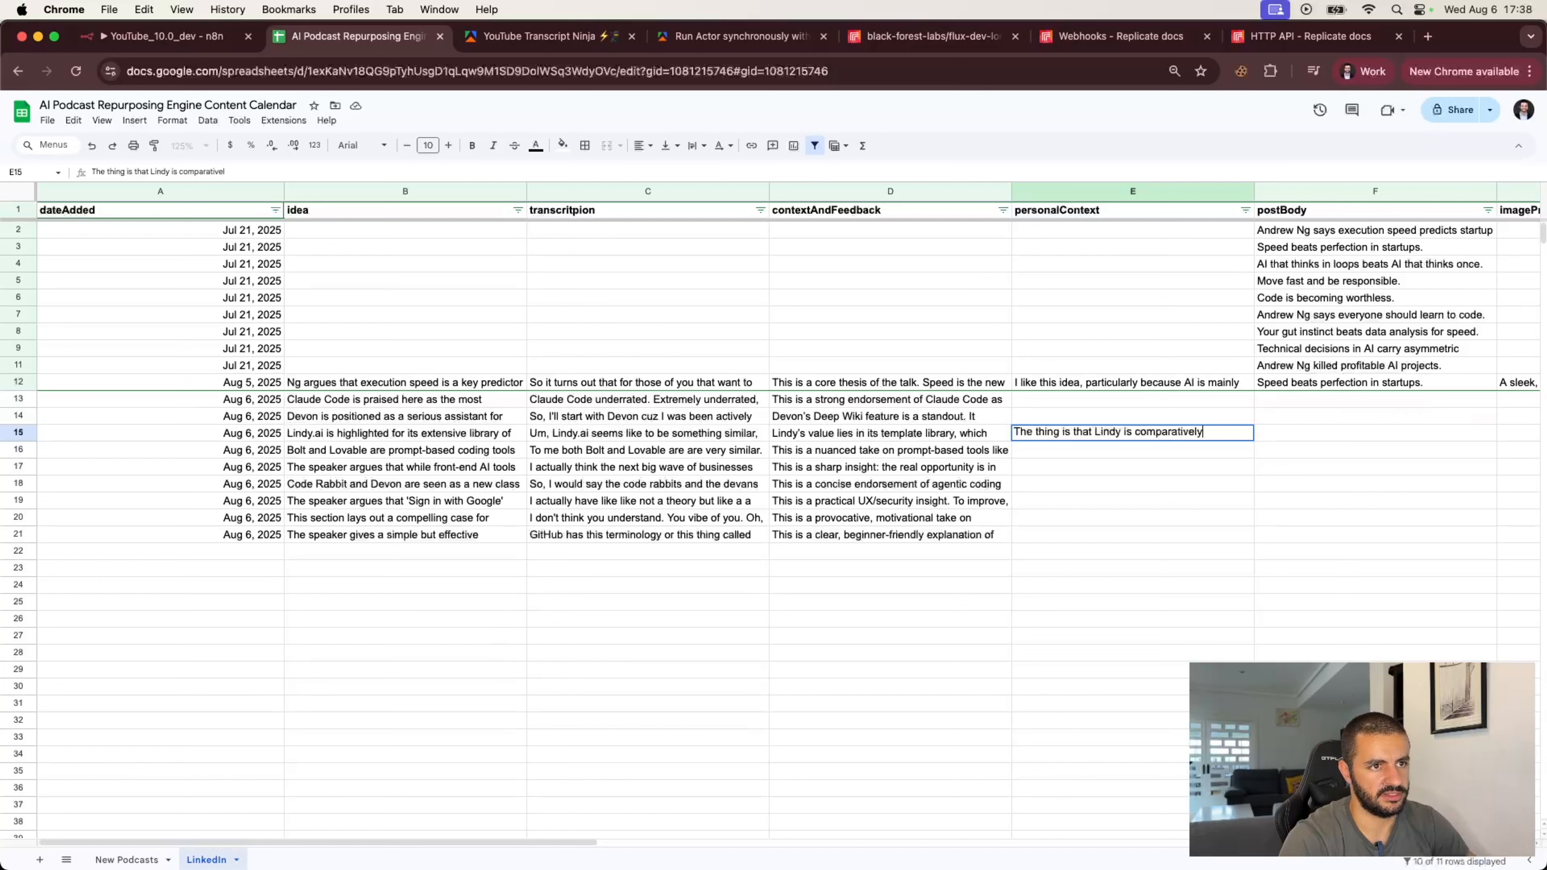
type(" expensive, i")
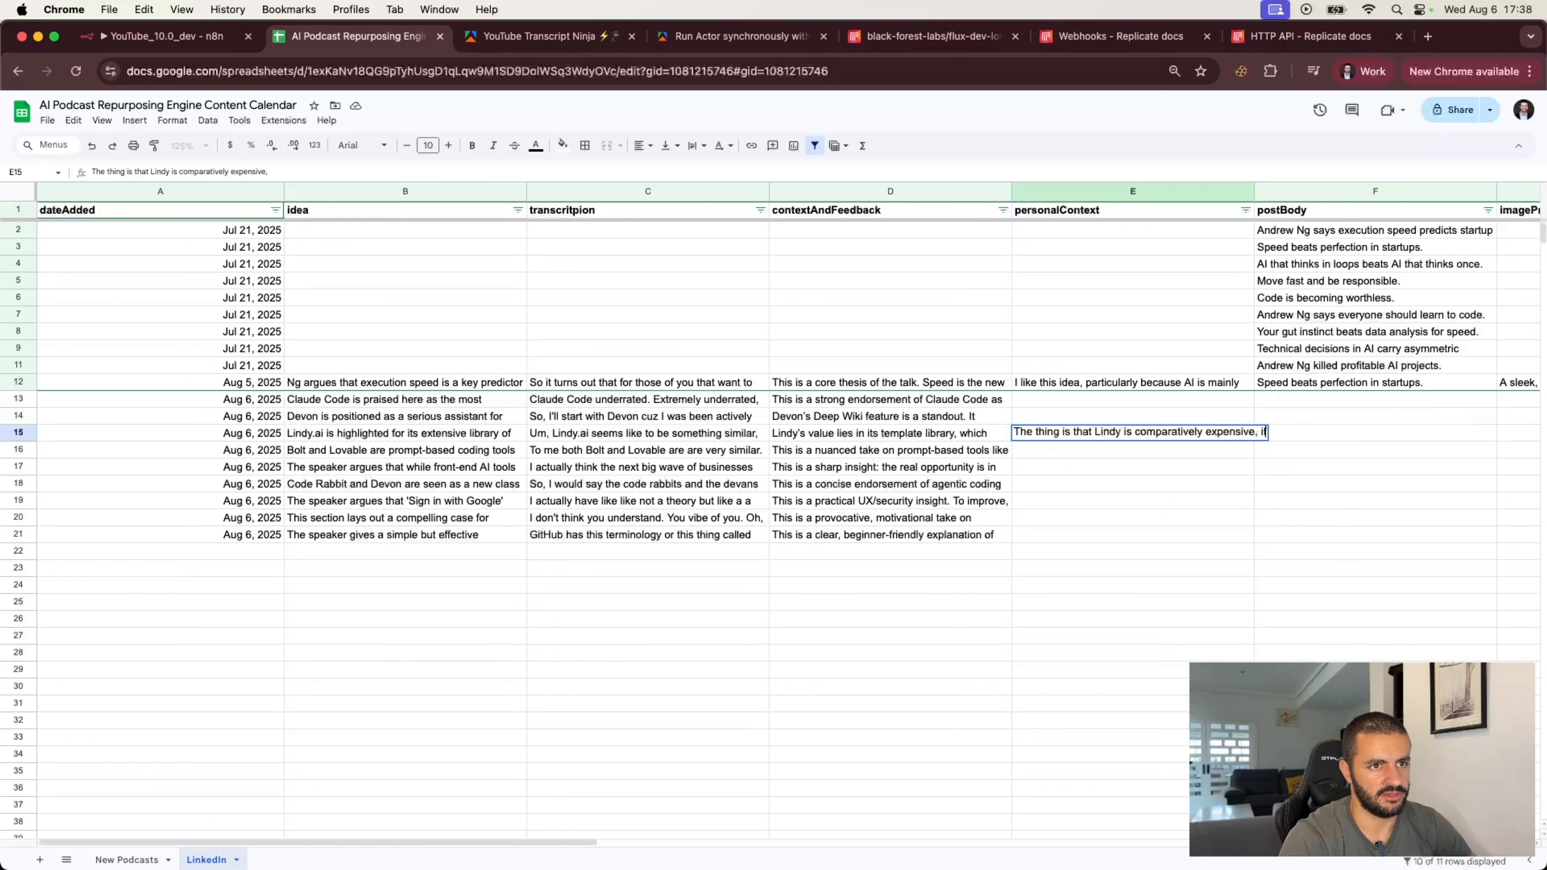
type("f you")
type(" look")
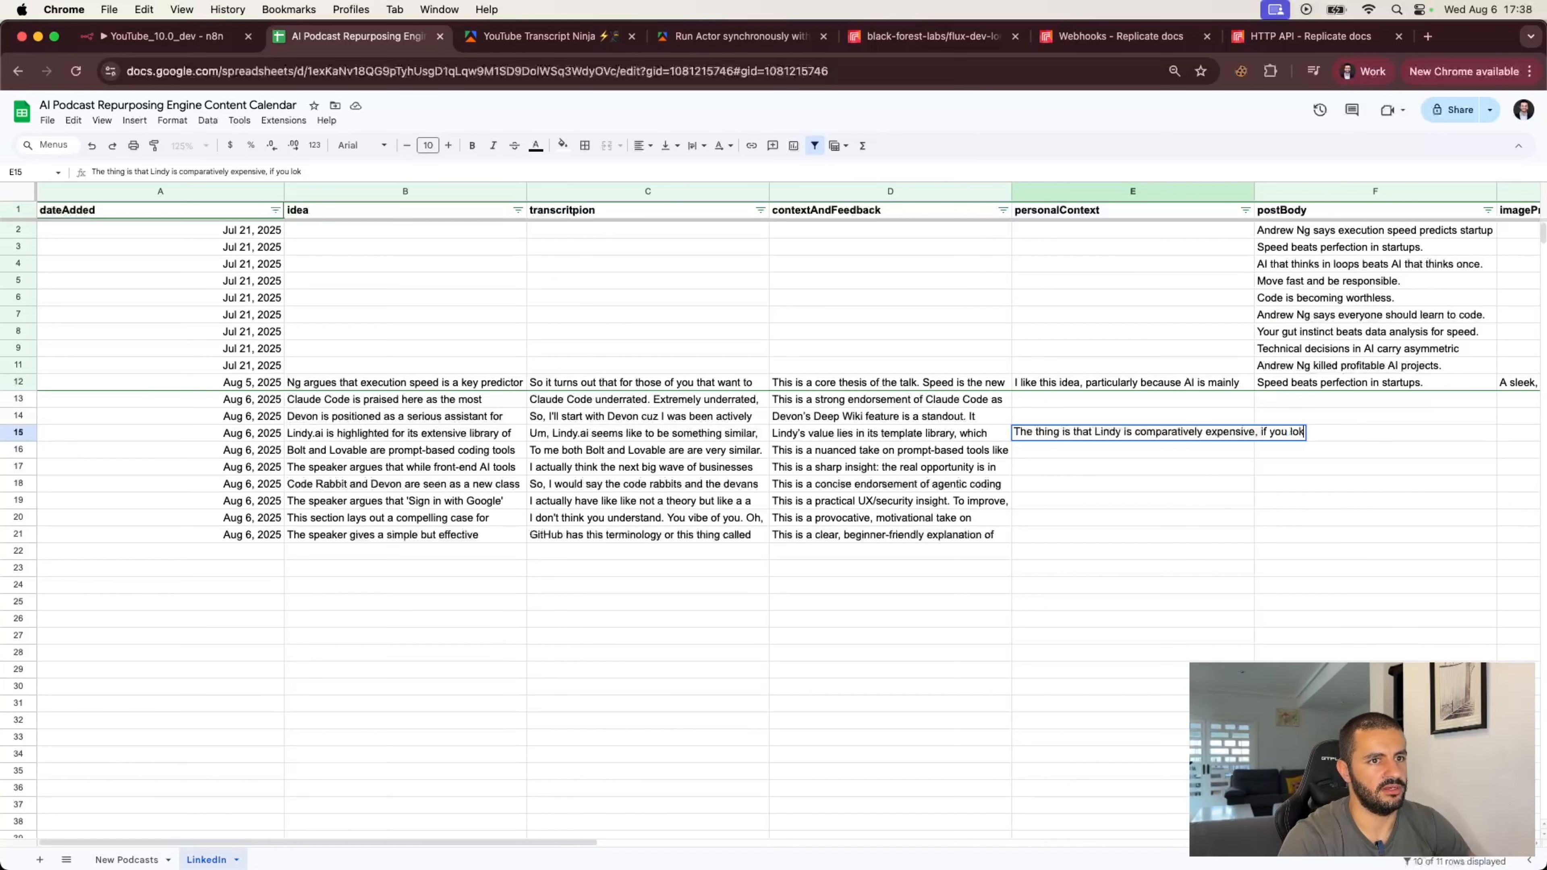
key("BackSpace")
type("ok at options such")
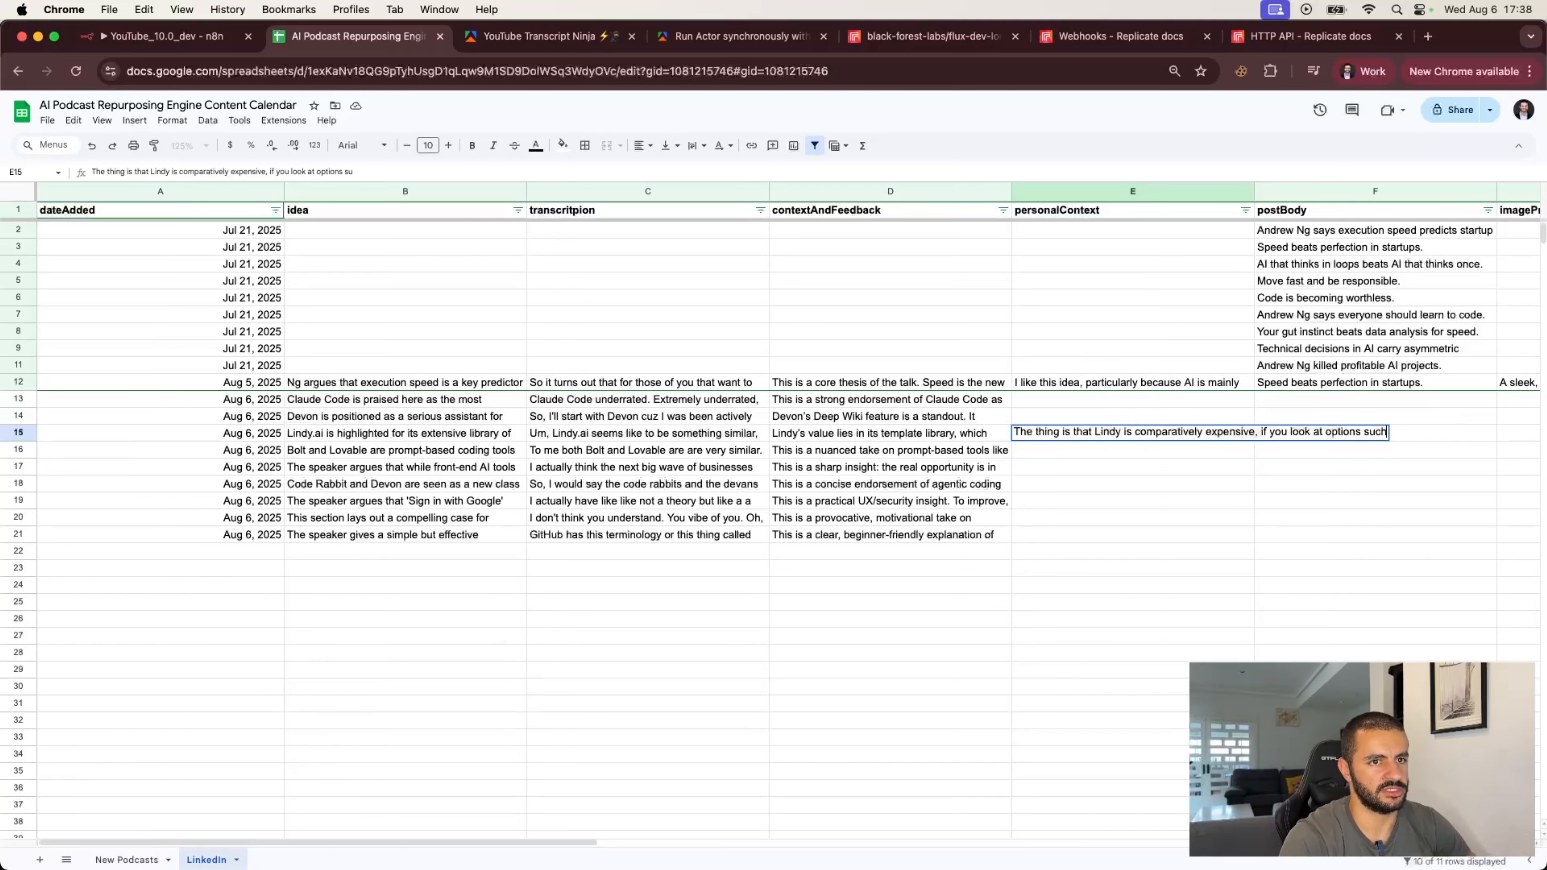
type(" as n8n")
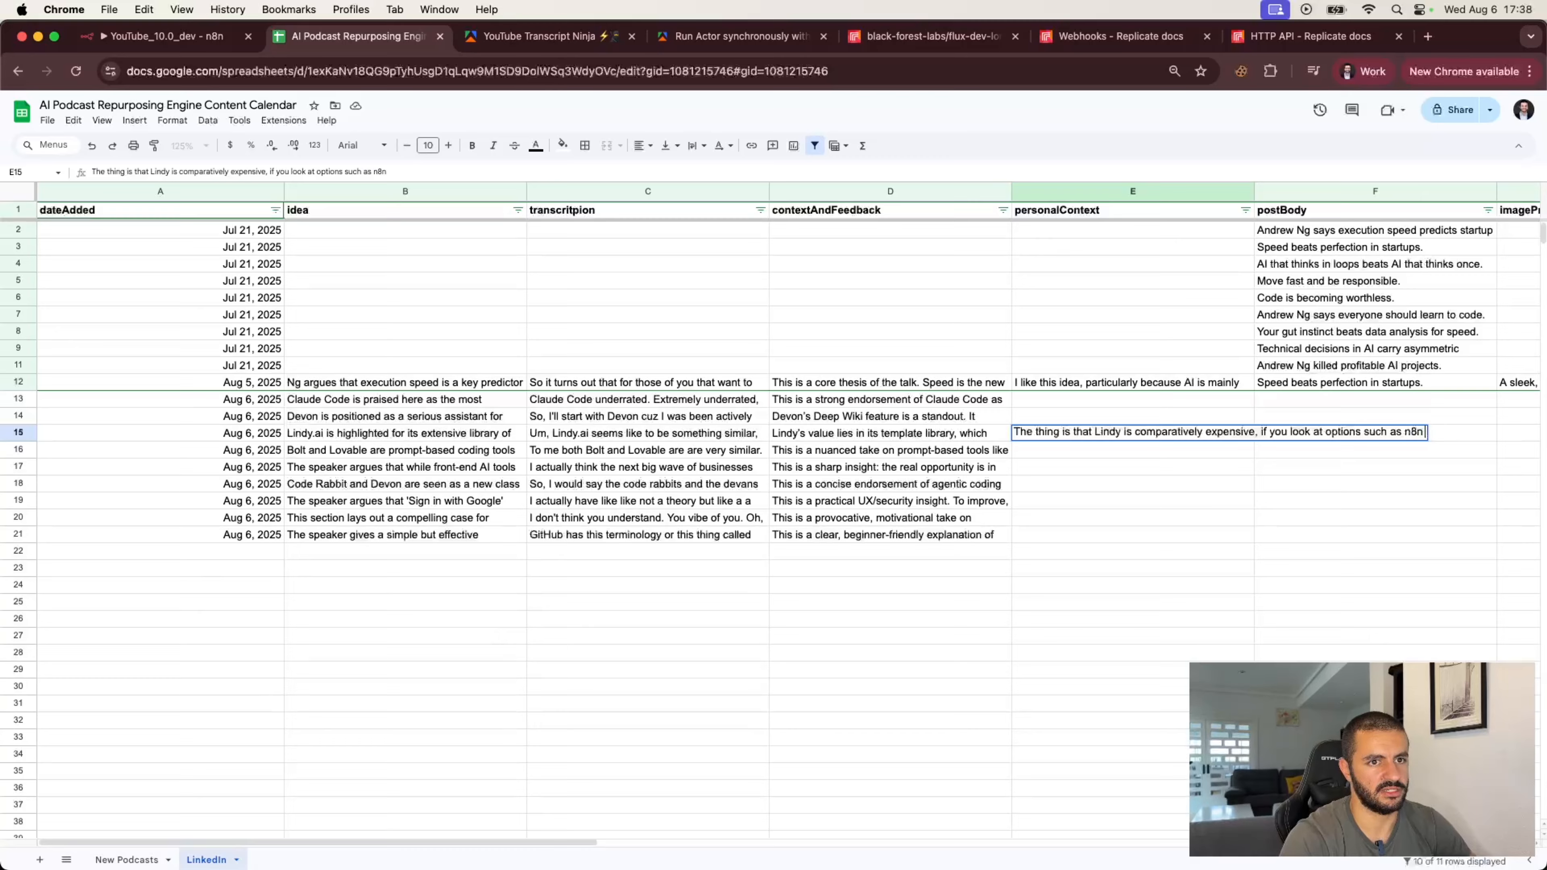
type(", which c")
key("BackSpace")
type("all")
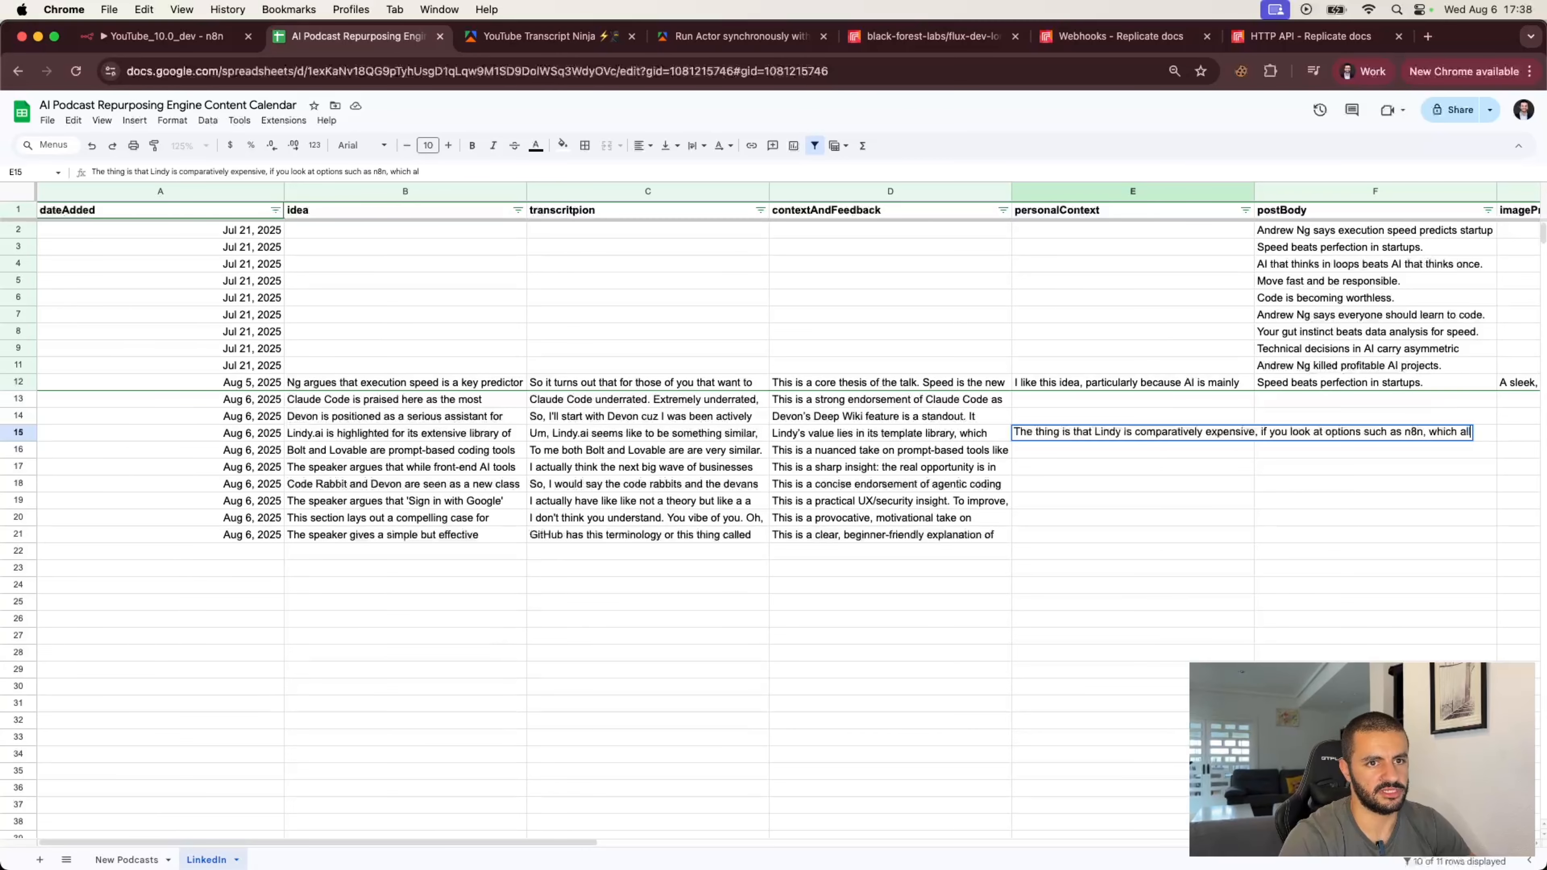
type("ow you")
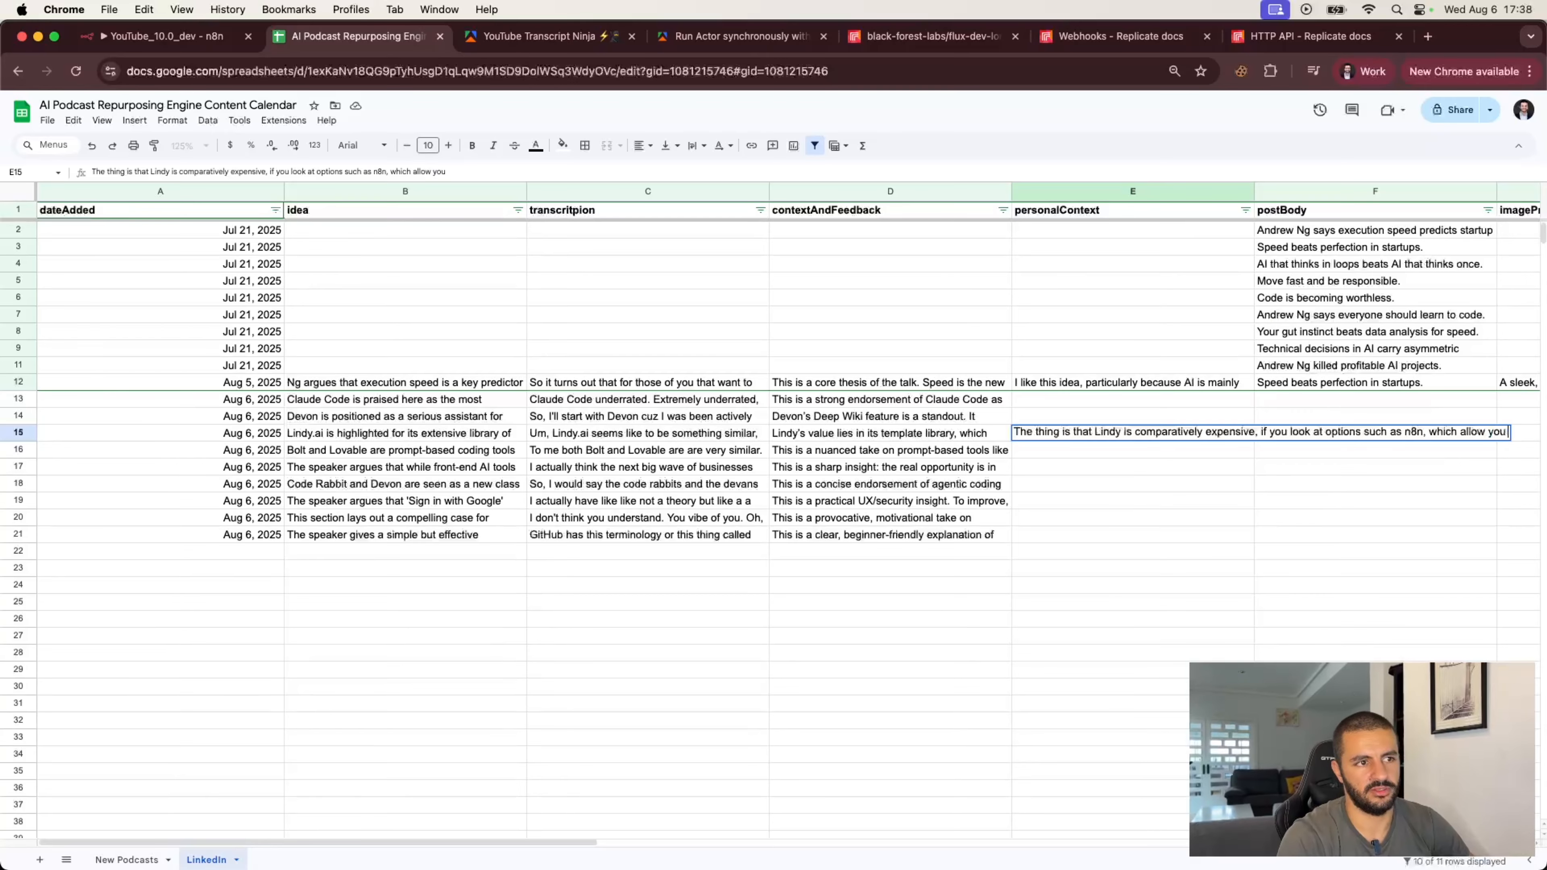
type(" to build the sa")
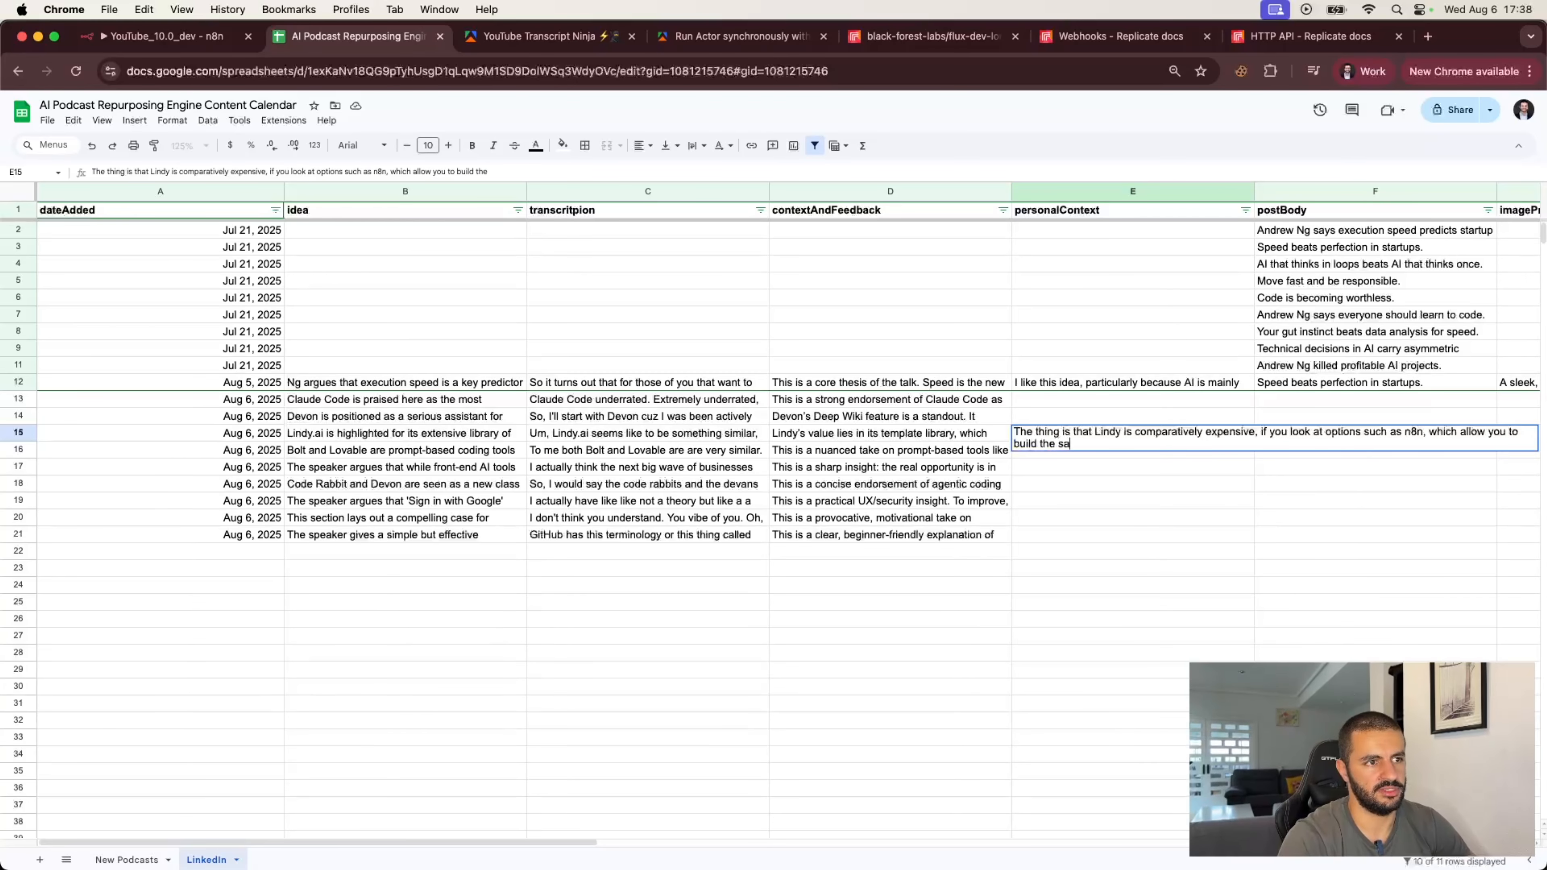
type("me but with more")
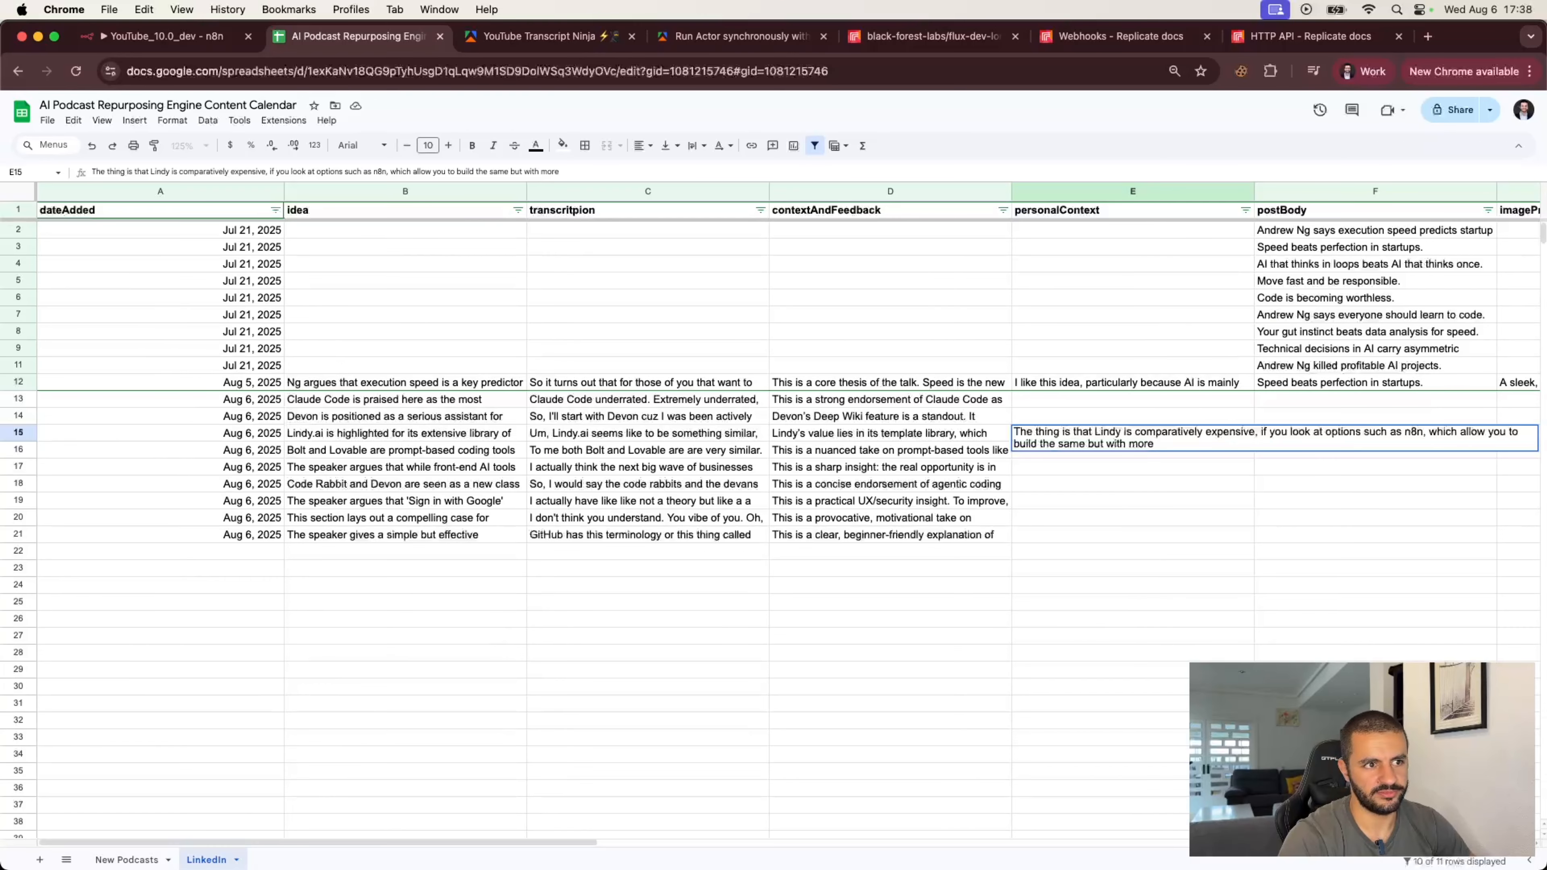
type(" adaptabilit")
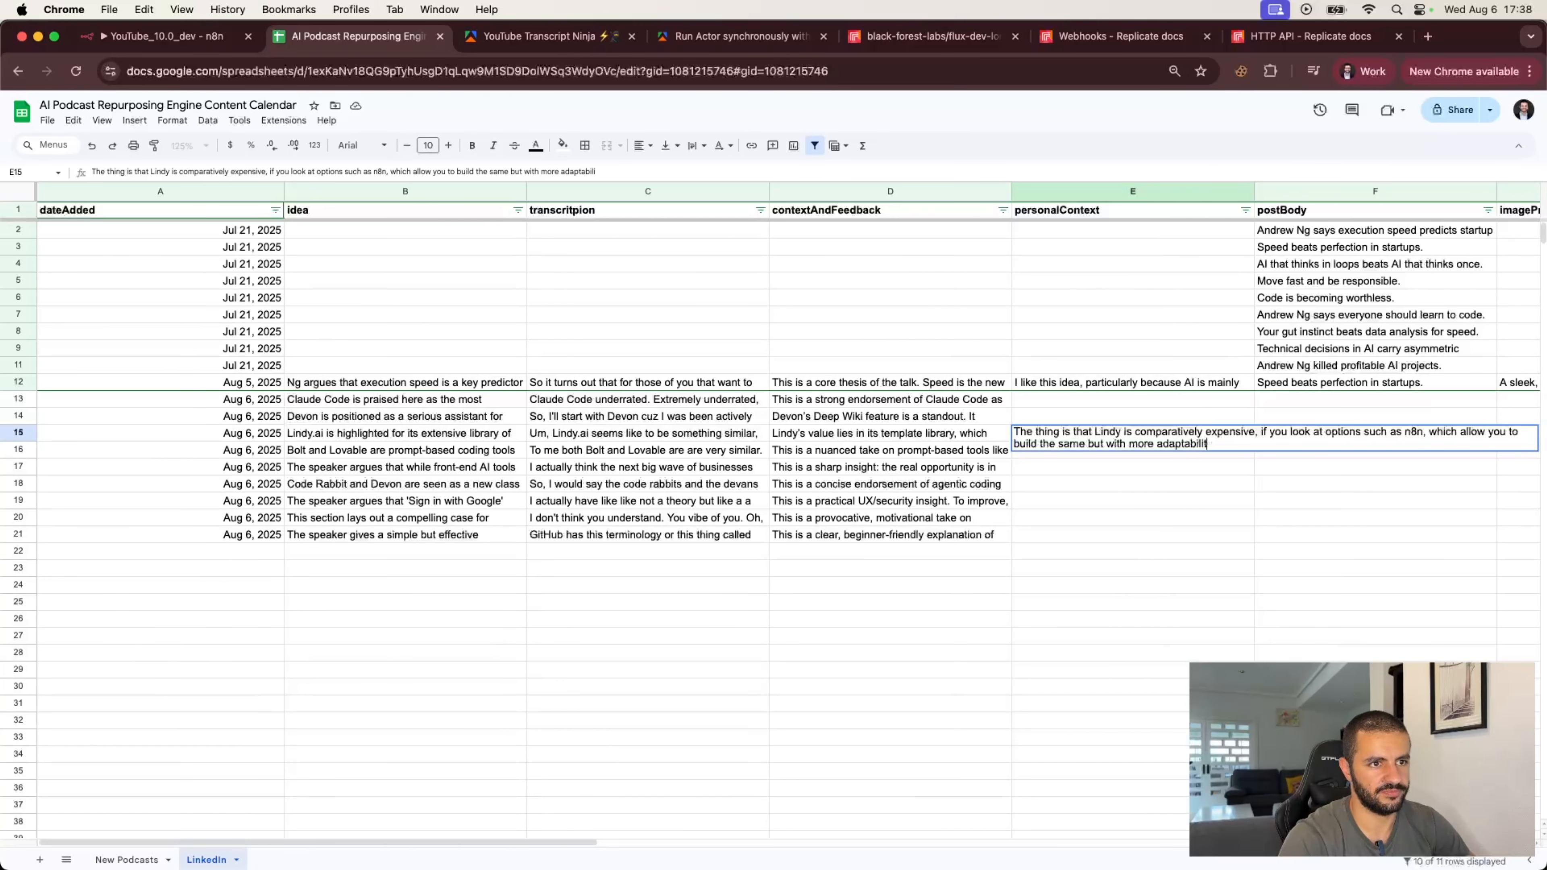
type("y, and ")
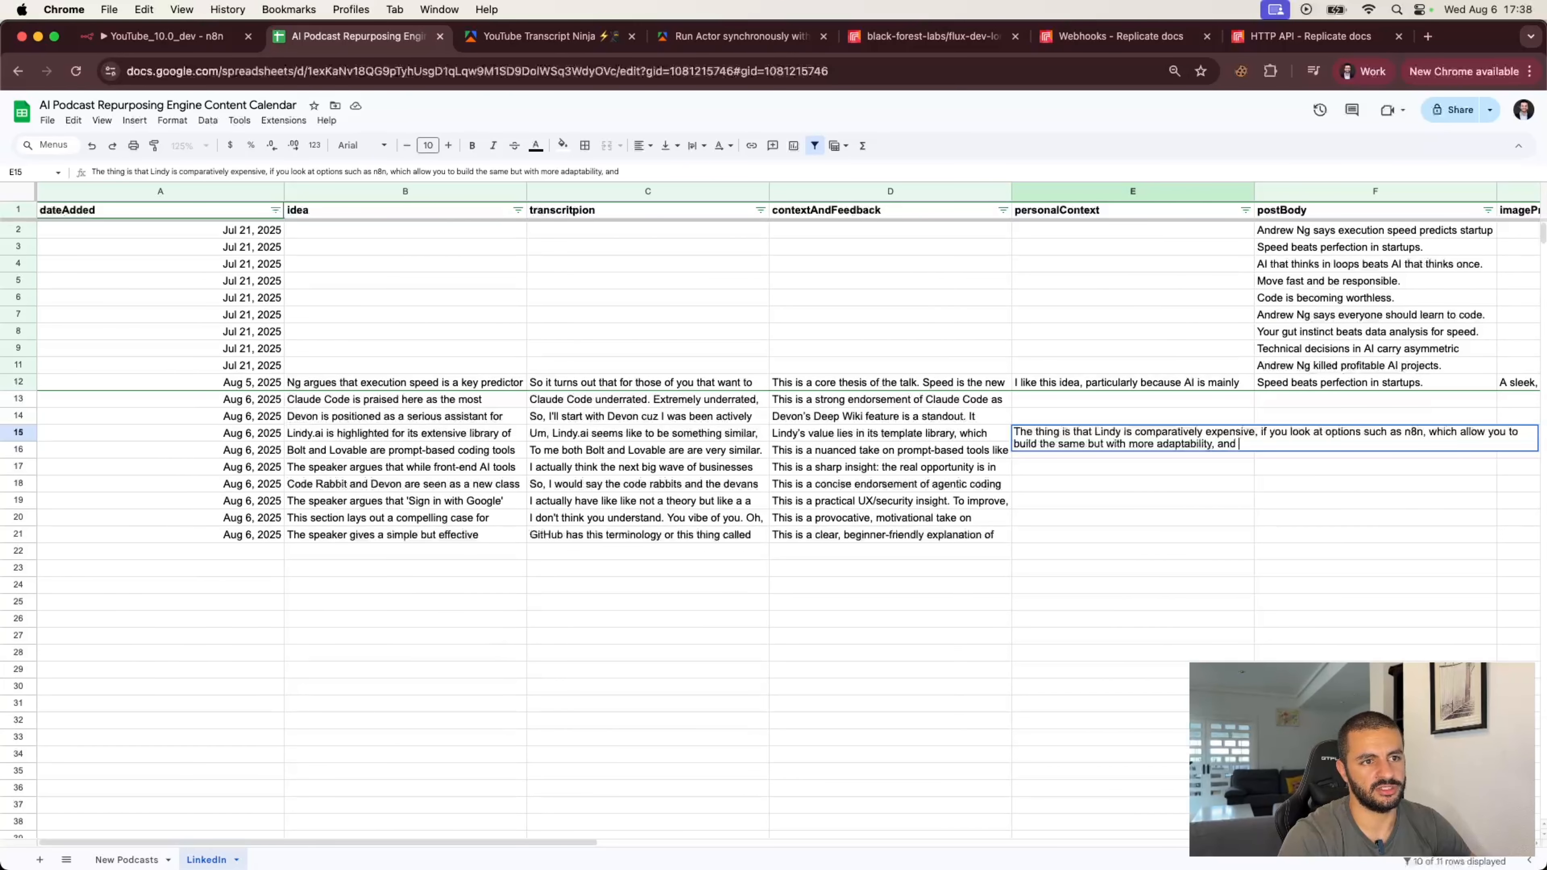
type("cheaper. I")
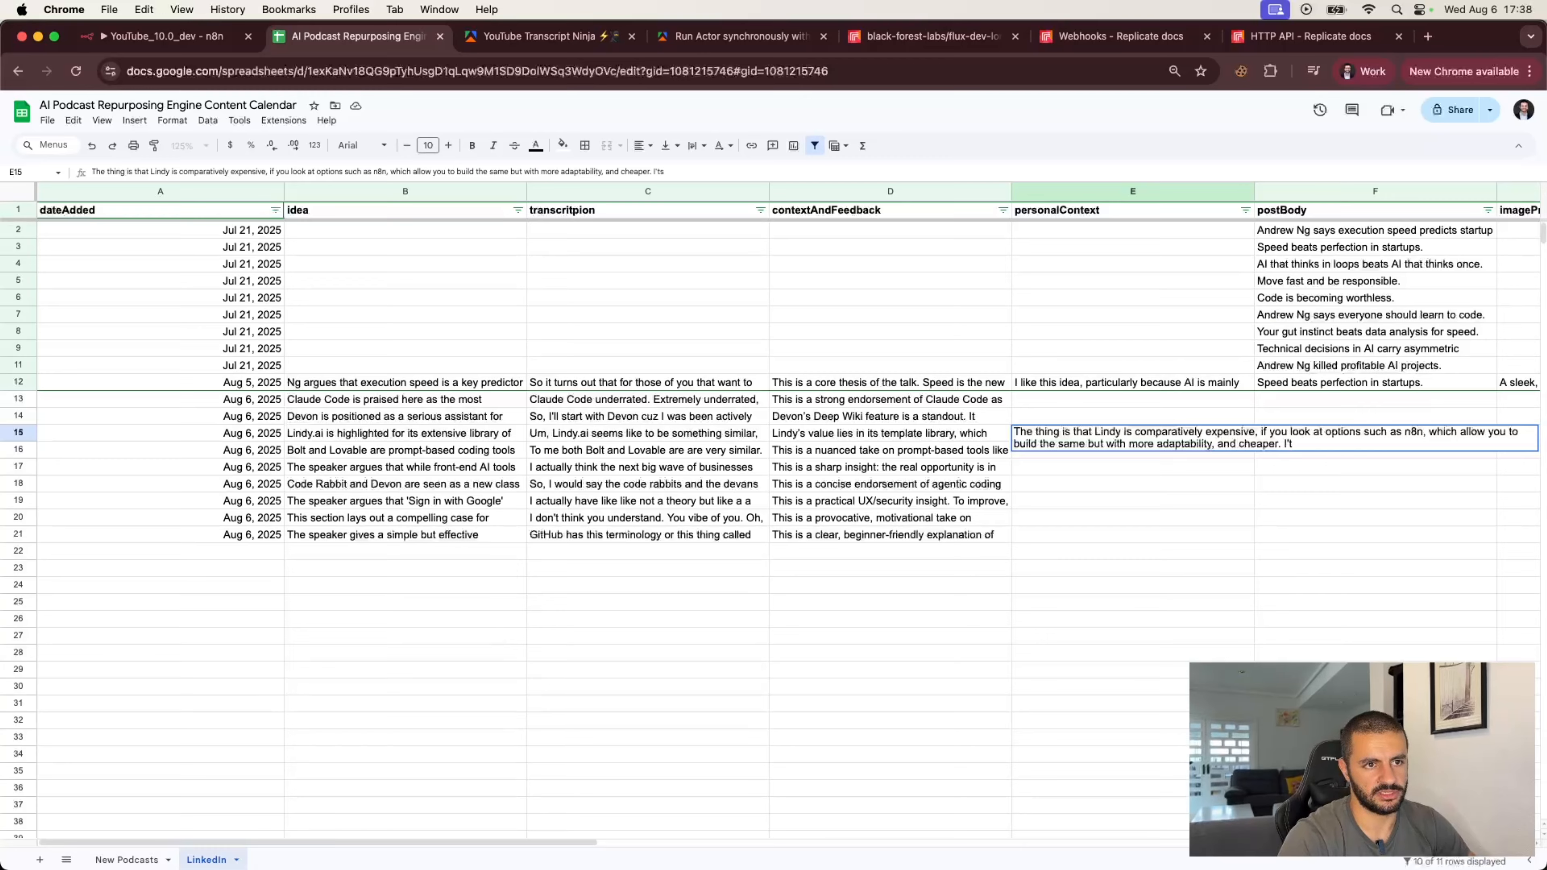
type("t's just slight")
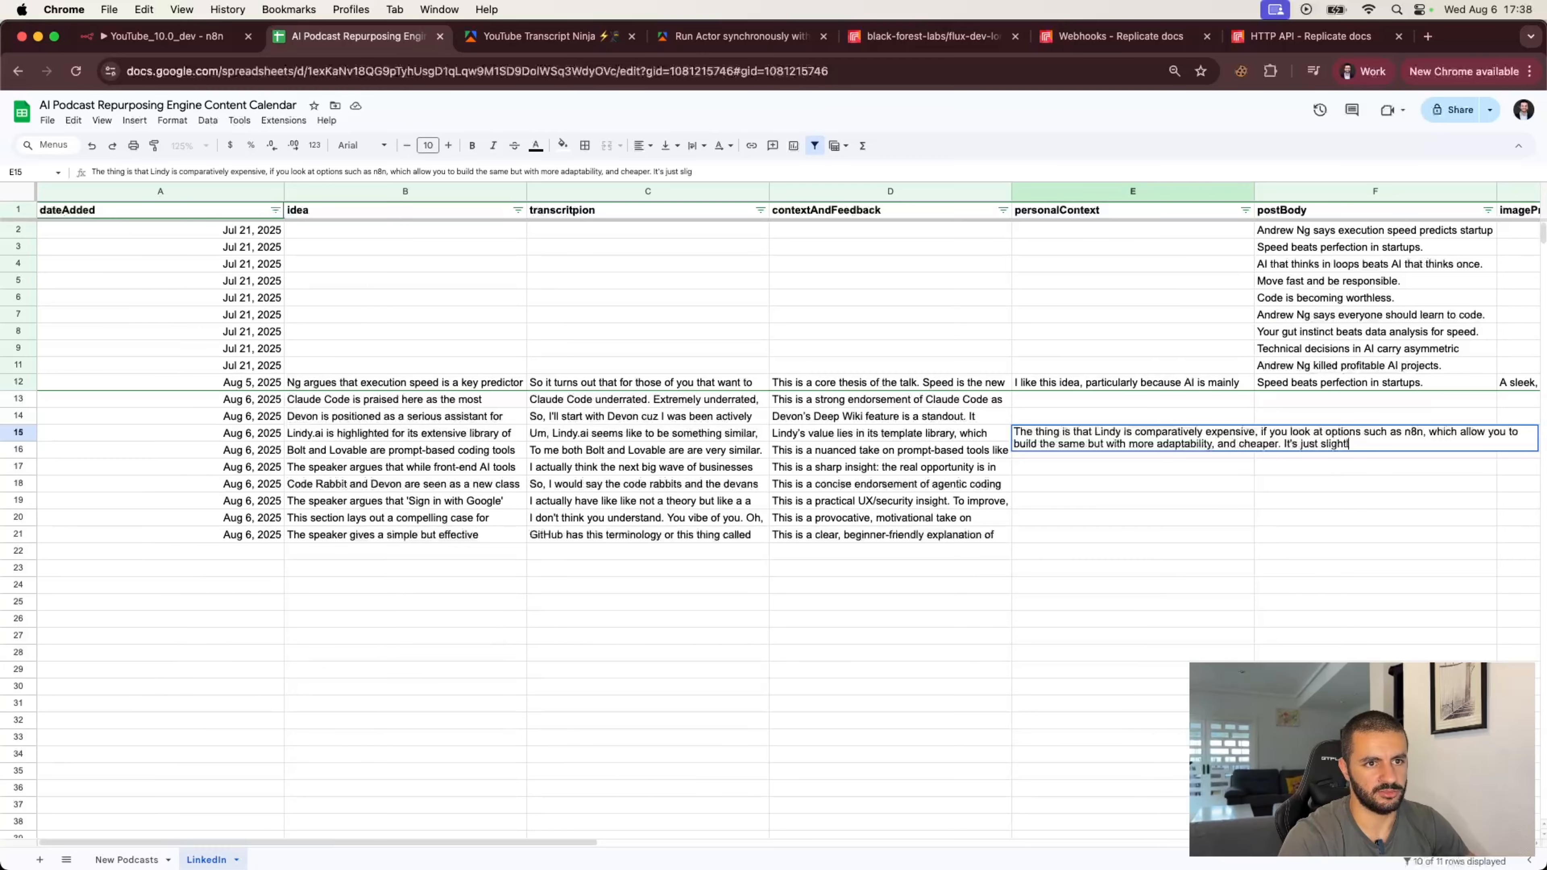
type("ly more technical")
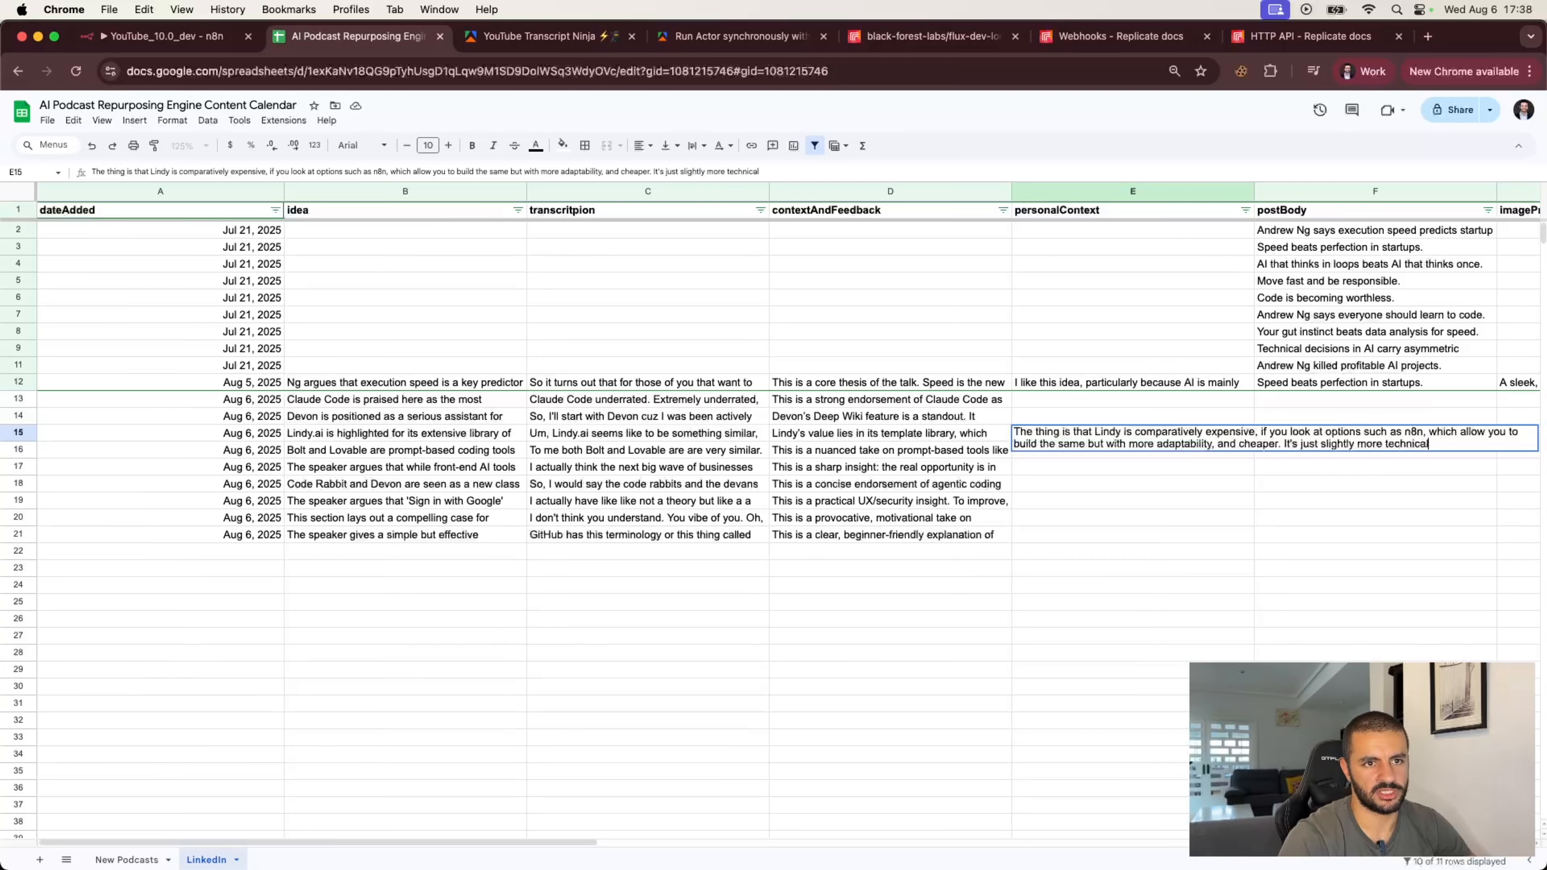
type(".")
key("Return")
left_click(1067, 473)
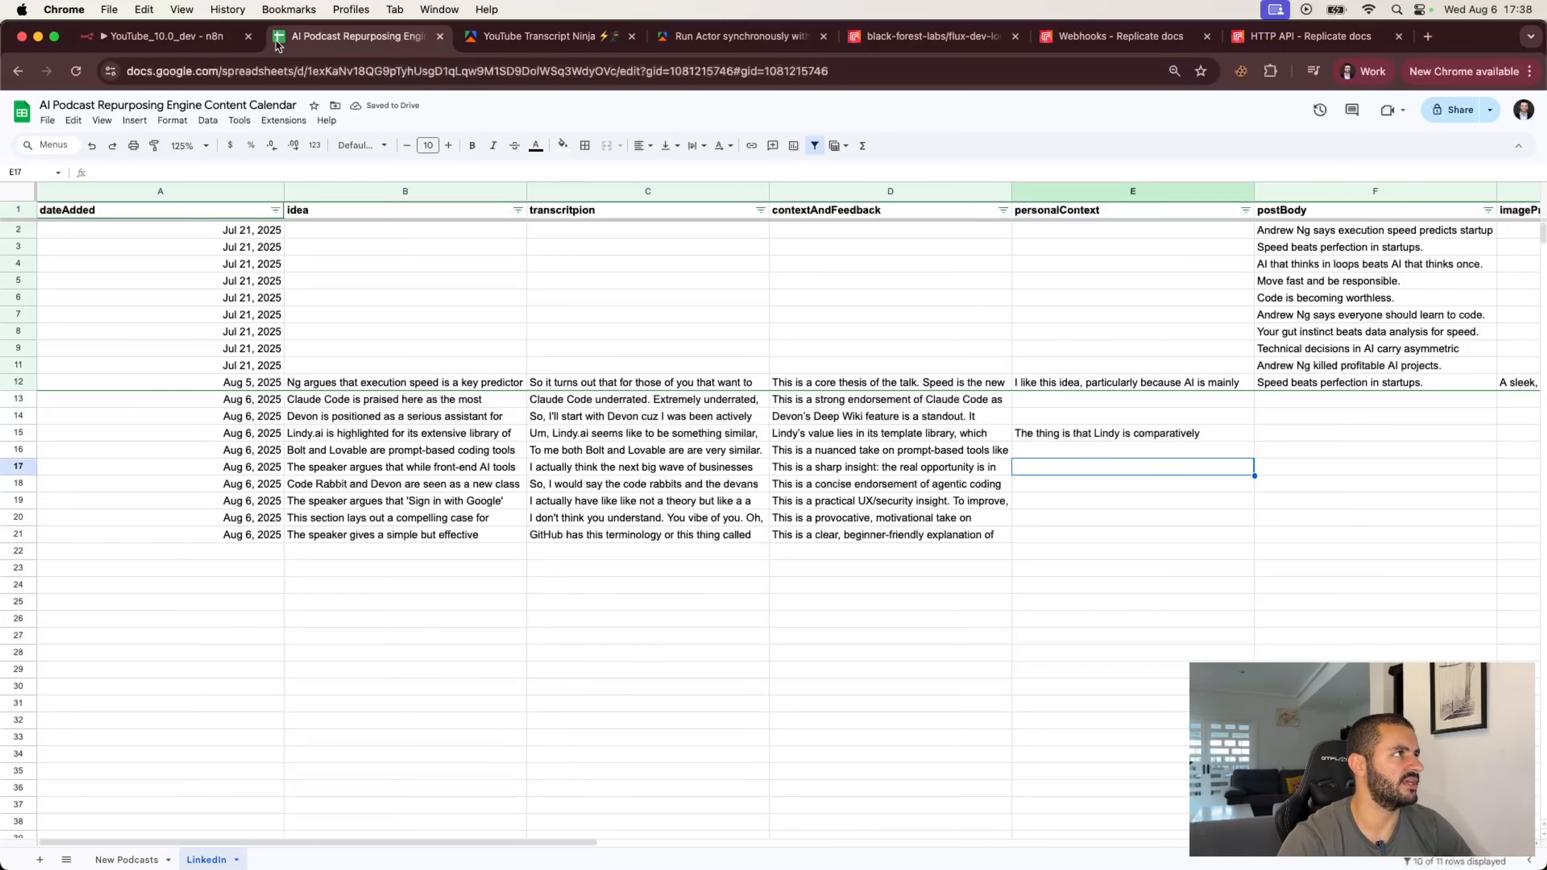
Step: Return to the workflow, re-execute the Get Ideas node and go back to the canvas
left_click(212, 41)
left_click(984, 139)
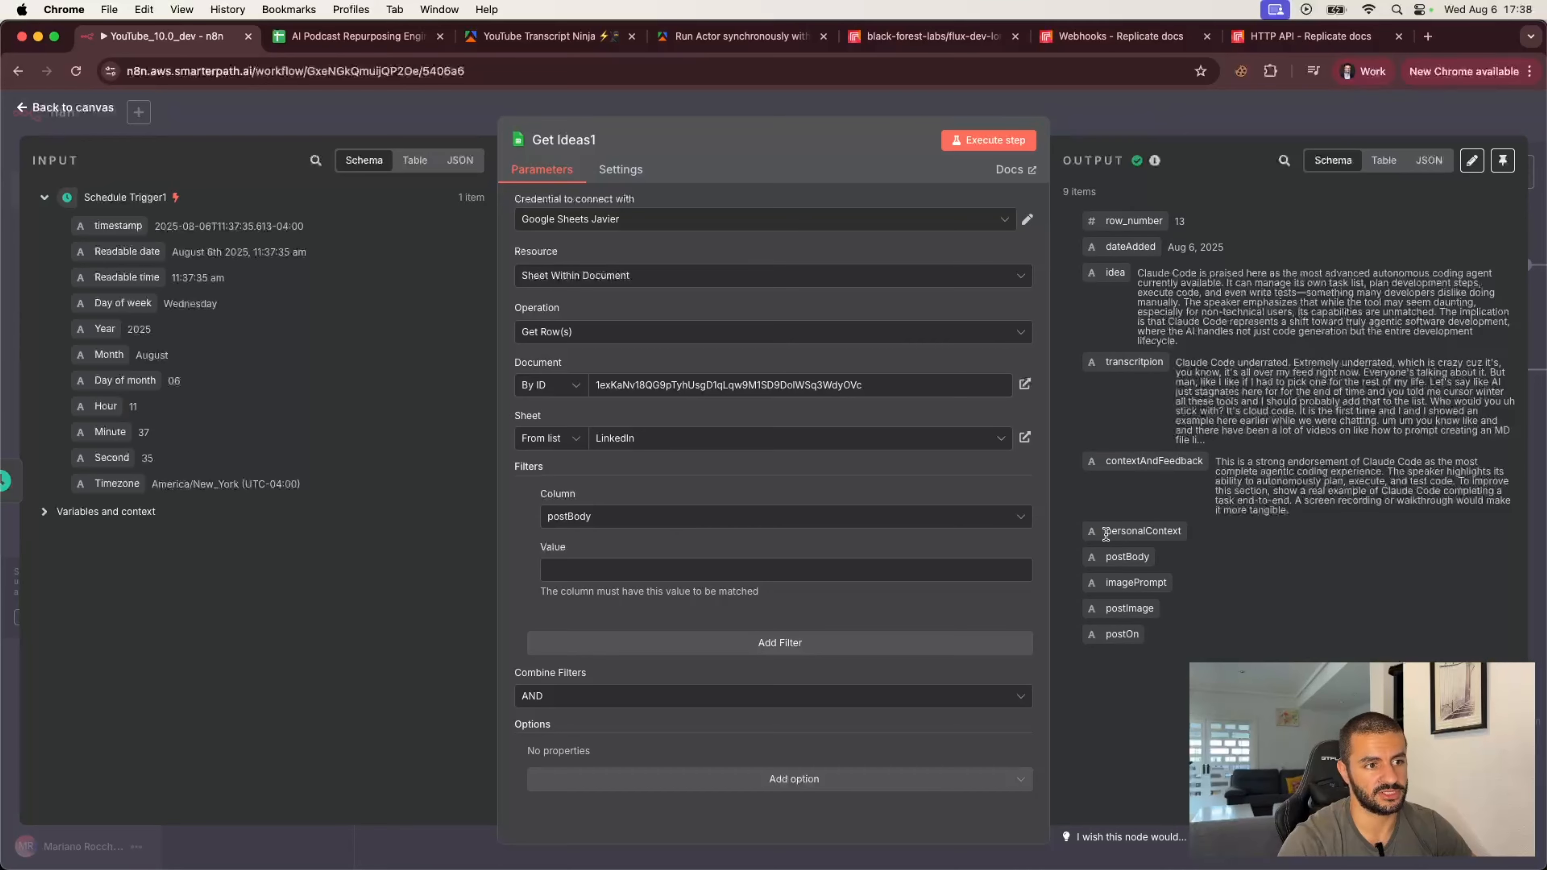
left_click(1127, 126)
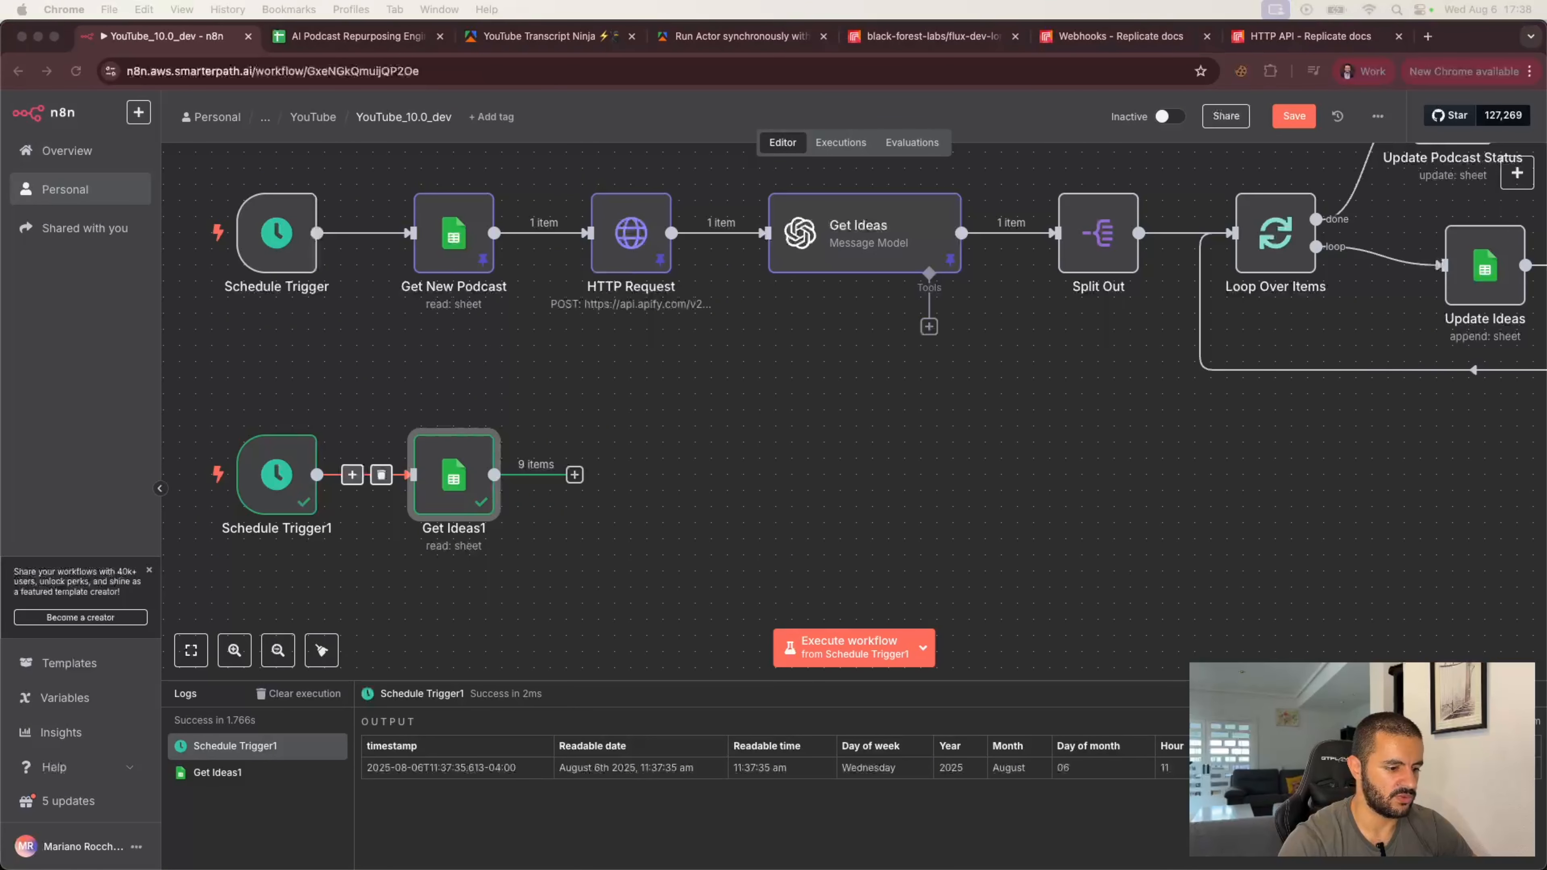
Step: Add a Loop Over Items node after Get Ideas1 and delete the Replace Me placeholder node
left_click(574, 475)
type("loop")
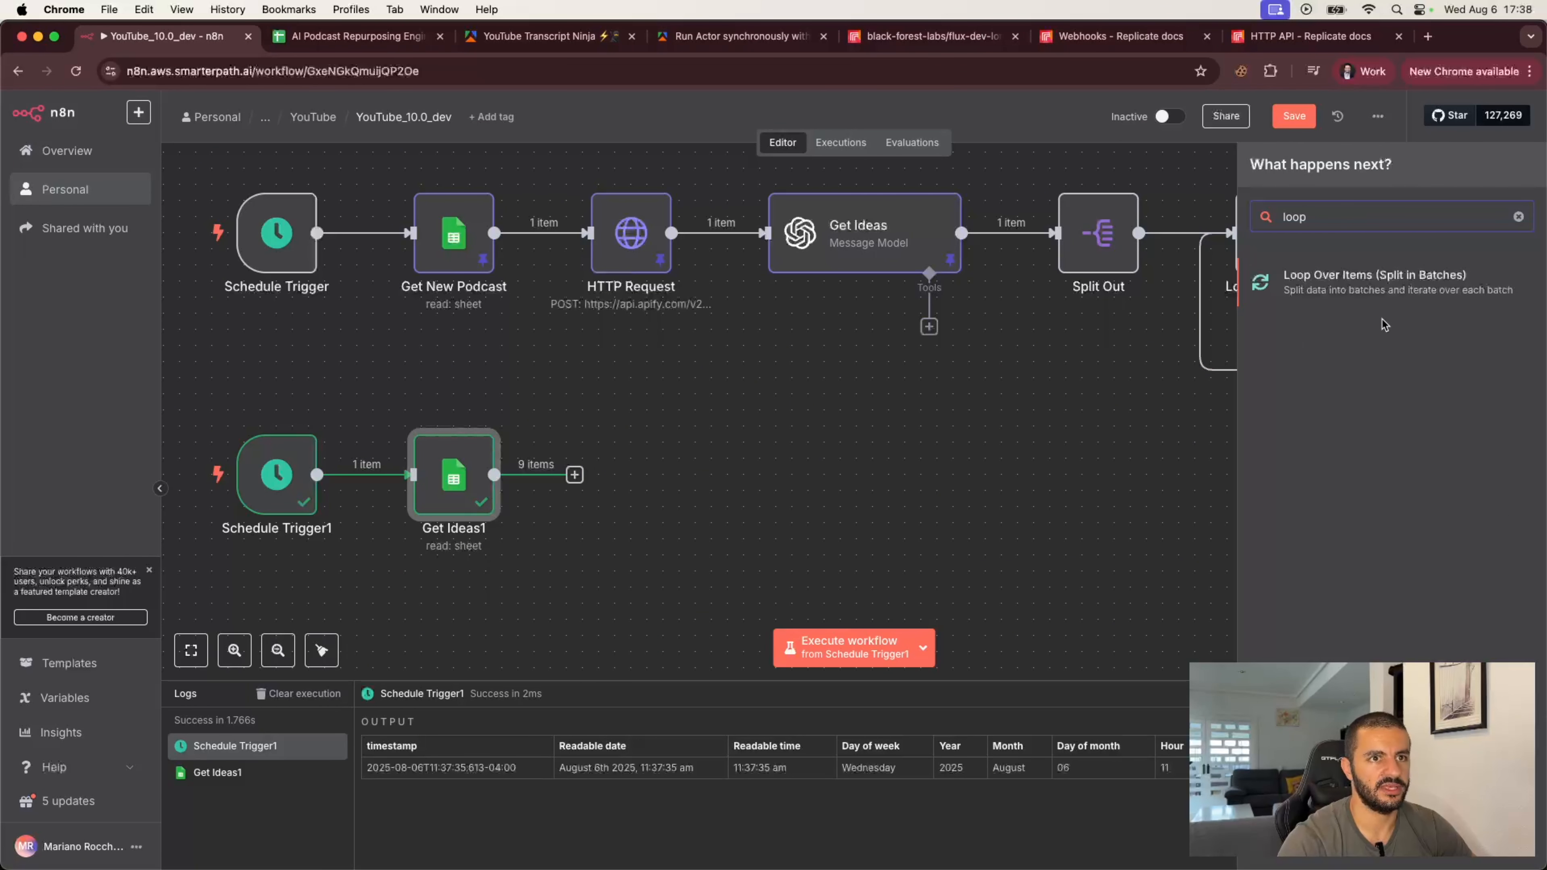
left_click(1356, 284)
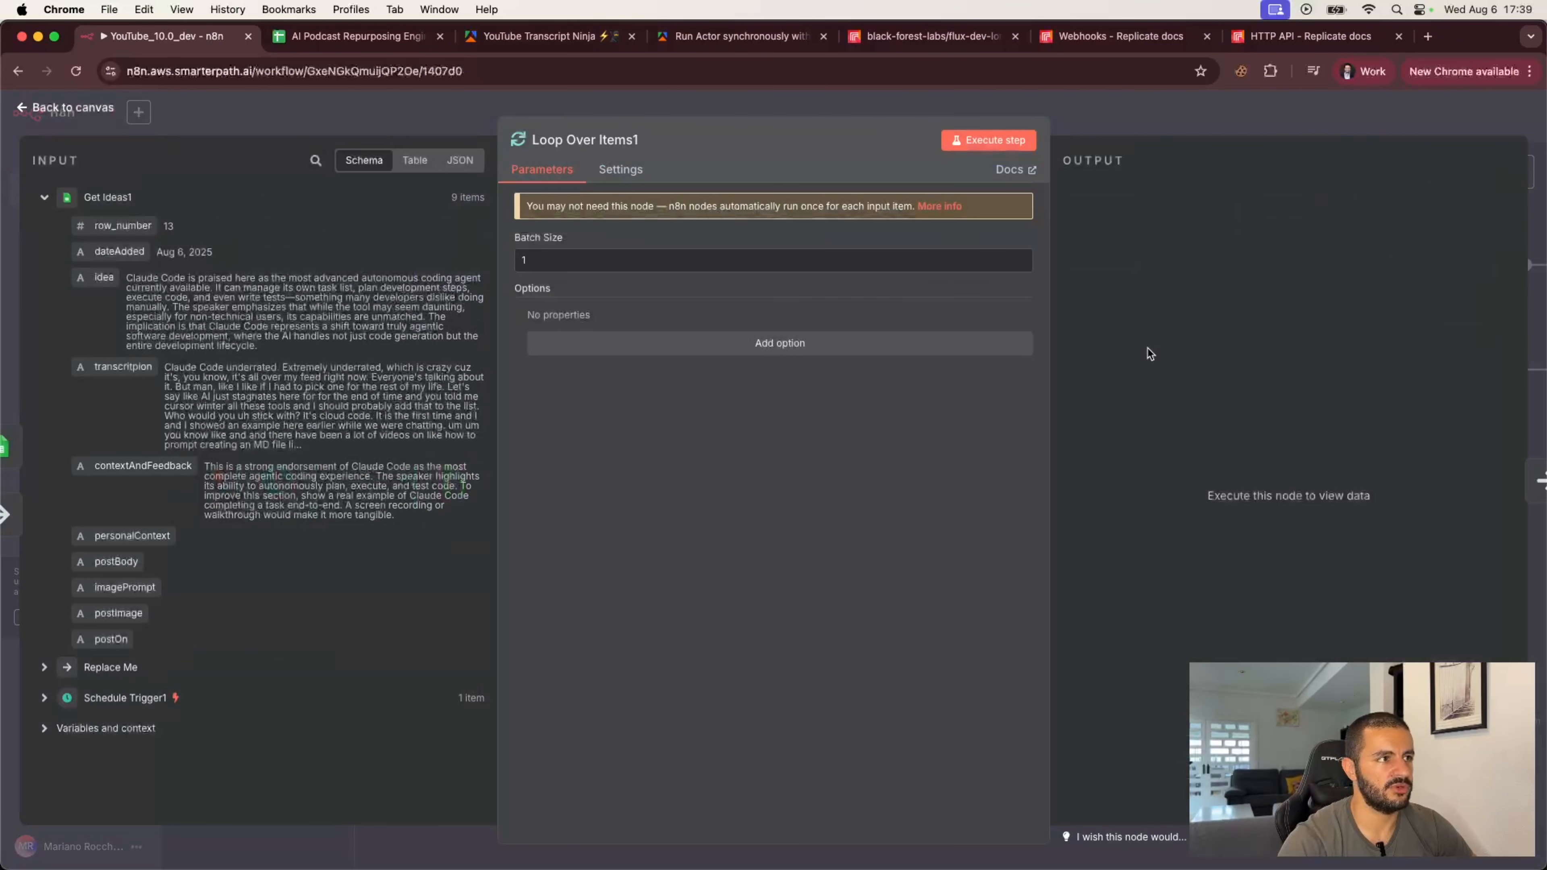
left_click(1095, 118)
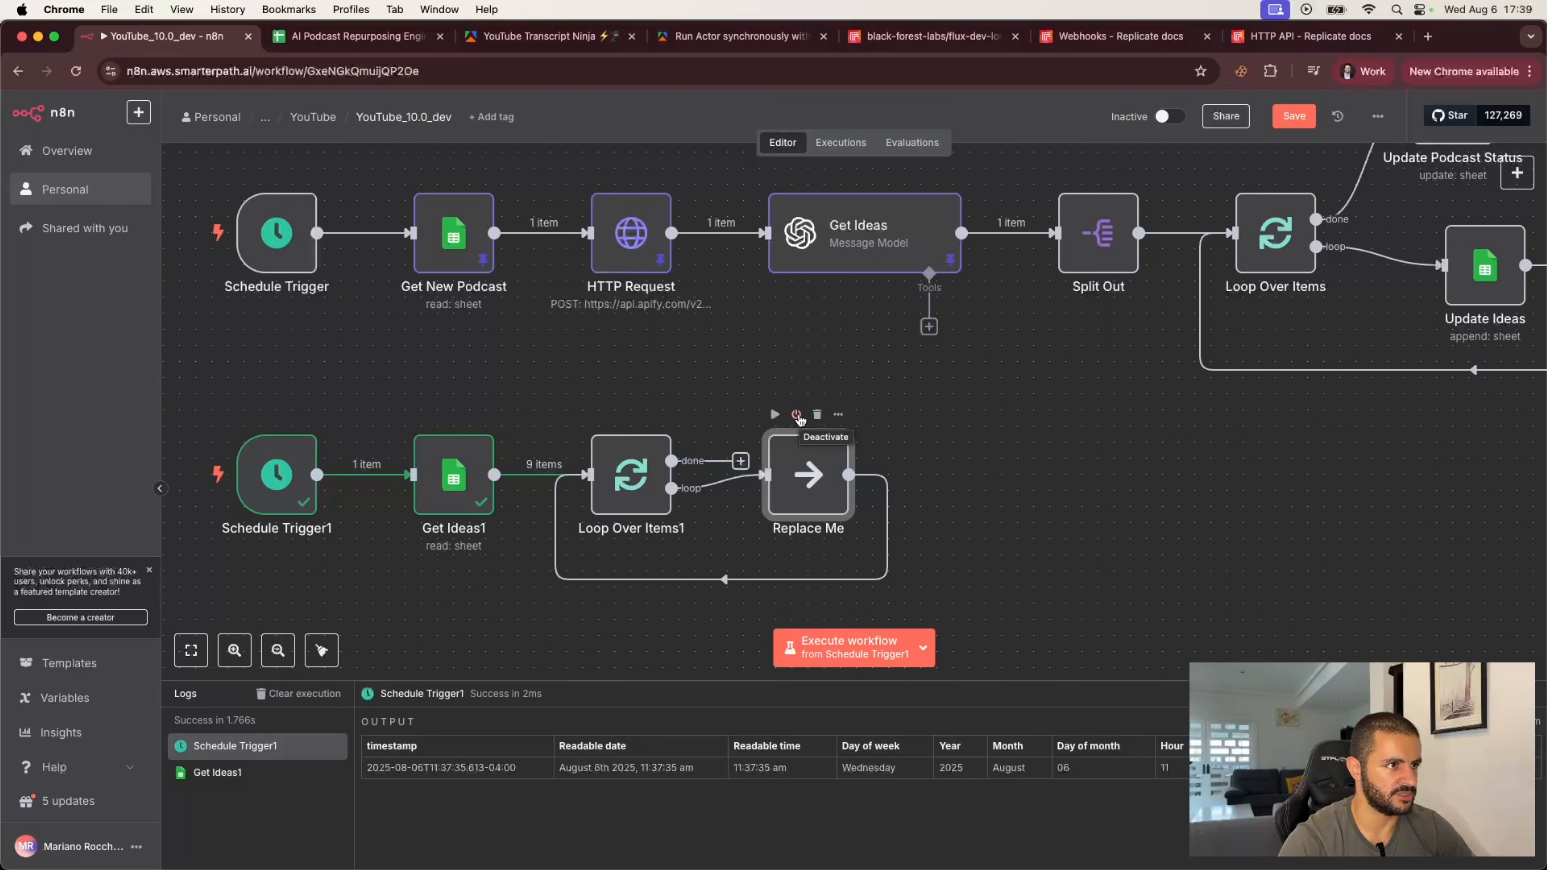
left_click(817, 415)
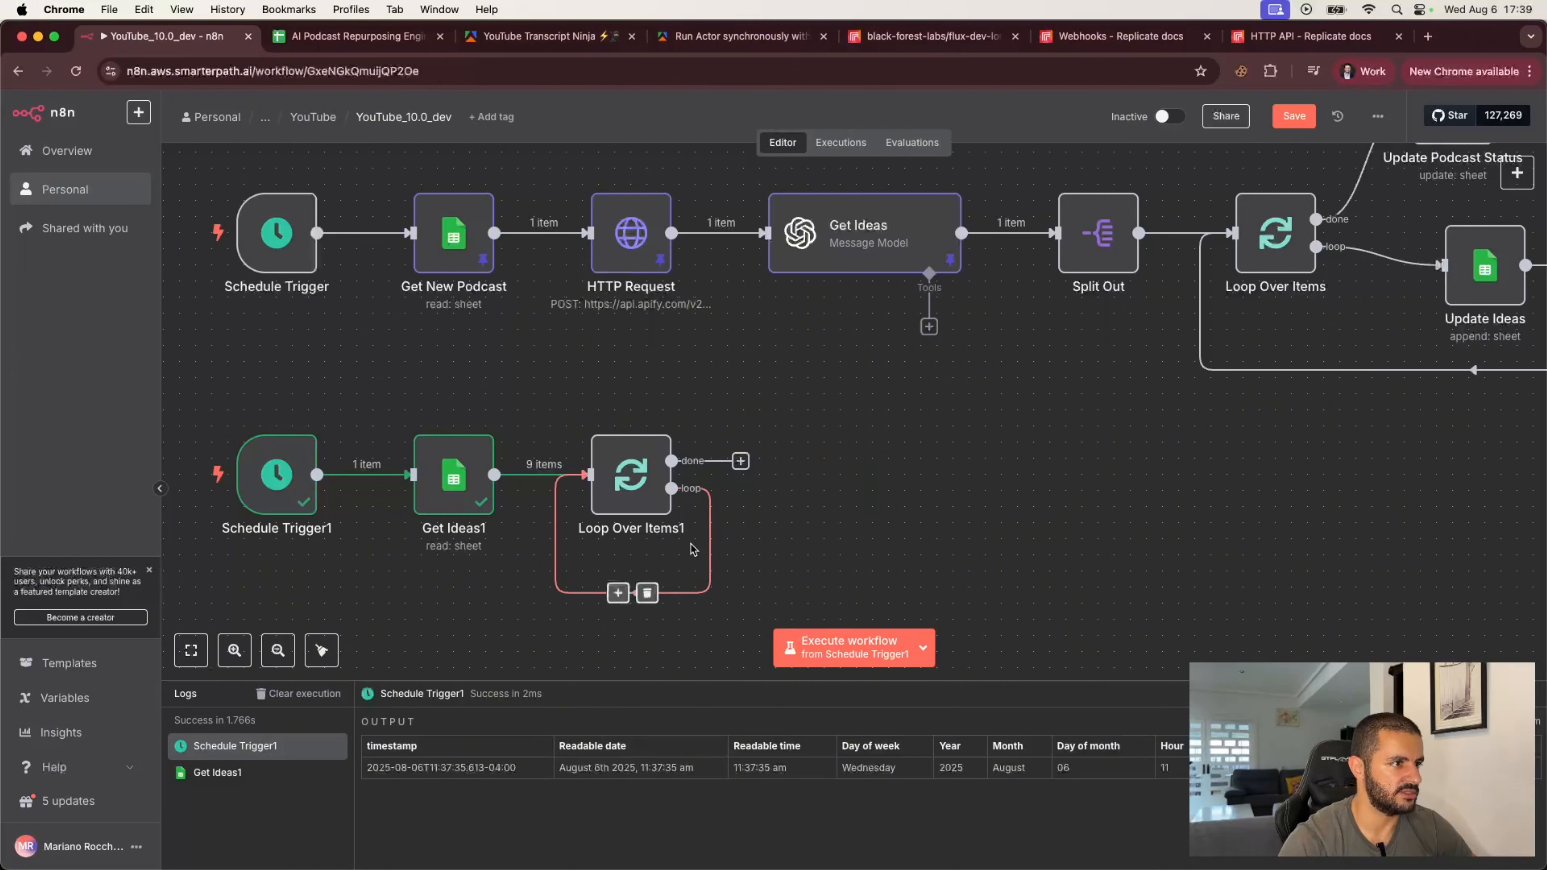
left_click(648, 595)
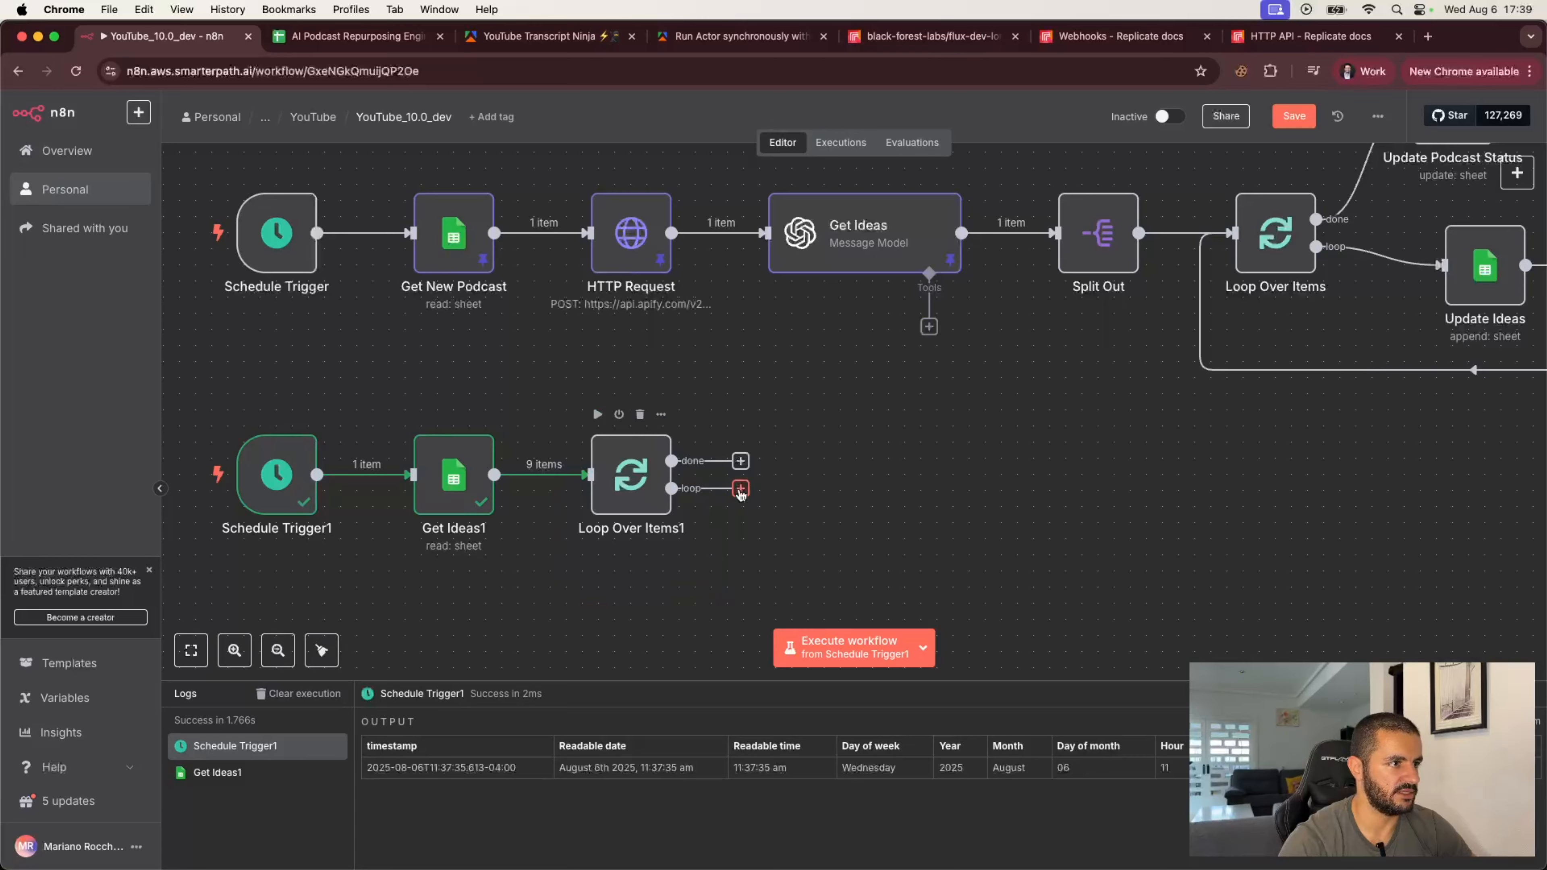
Step: Add an If node to the loop output and execute the previous nodes to load its input data
left_click(741, 488)
type("if")
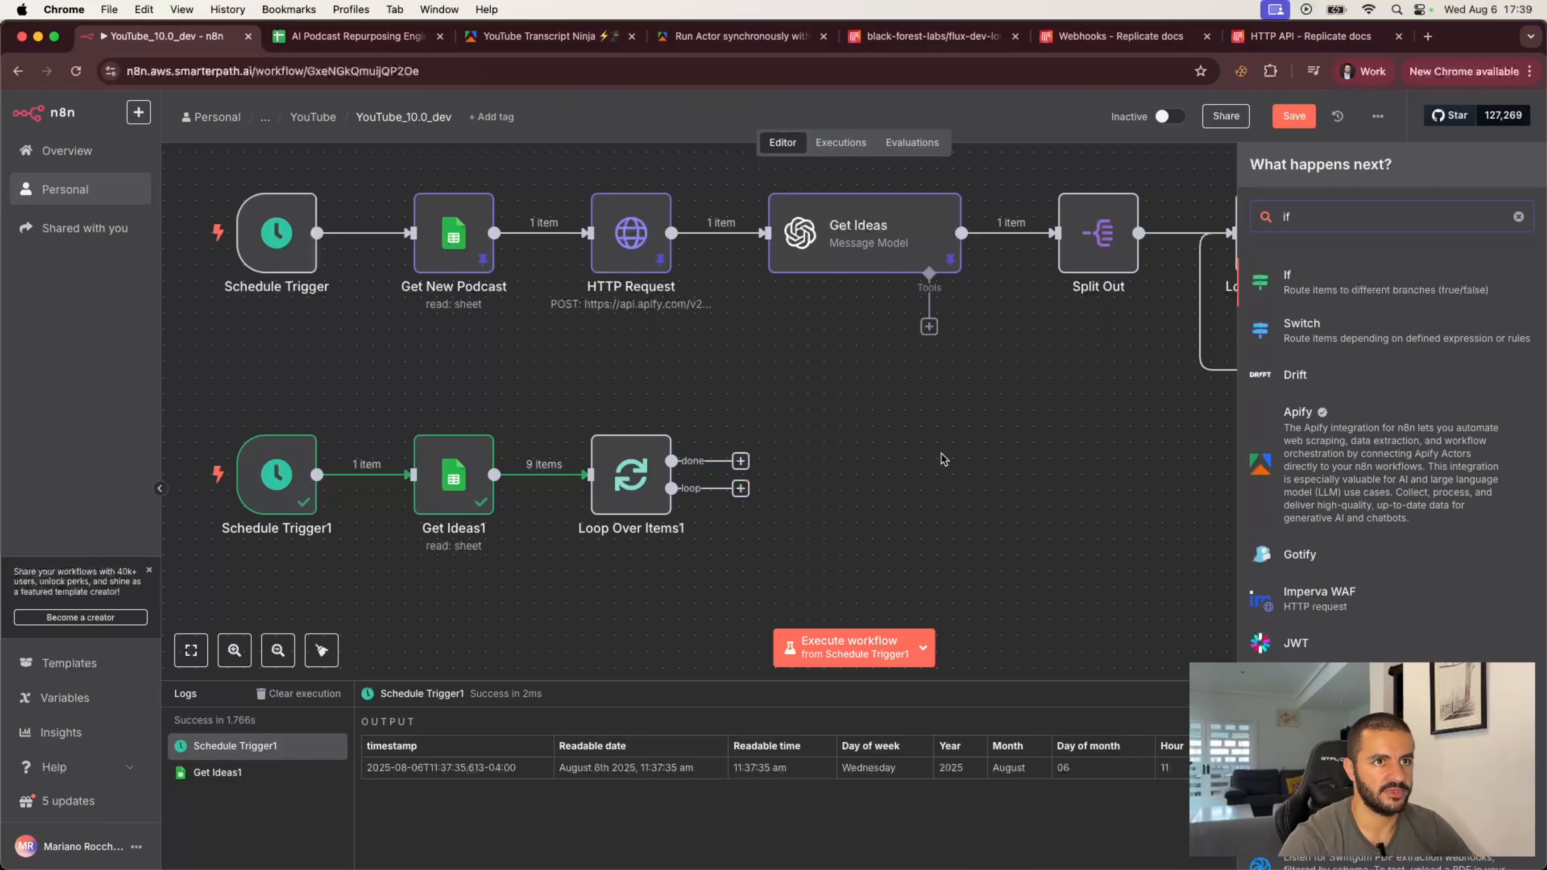
left_click(1318, 287)
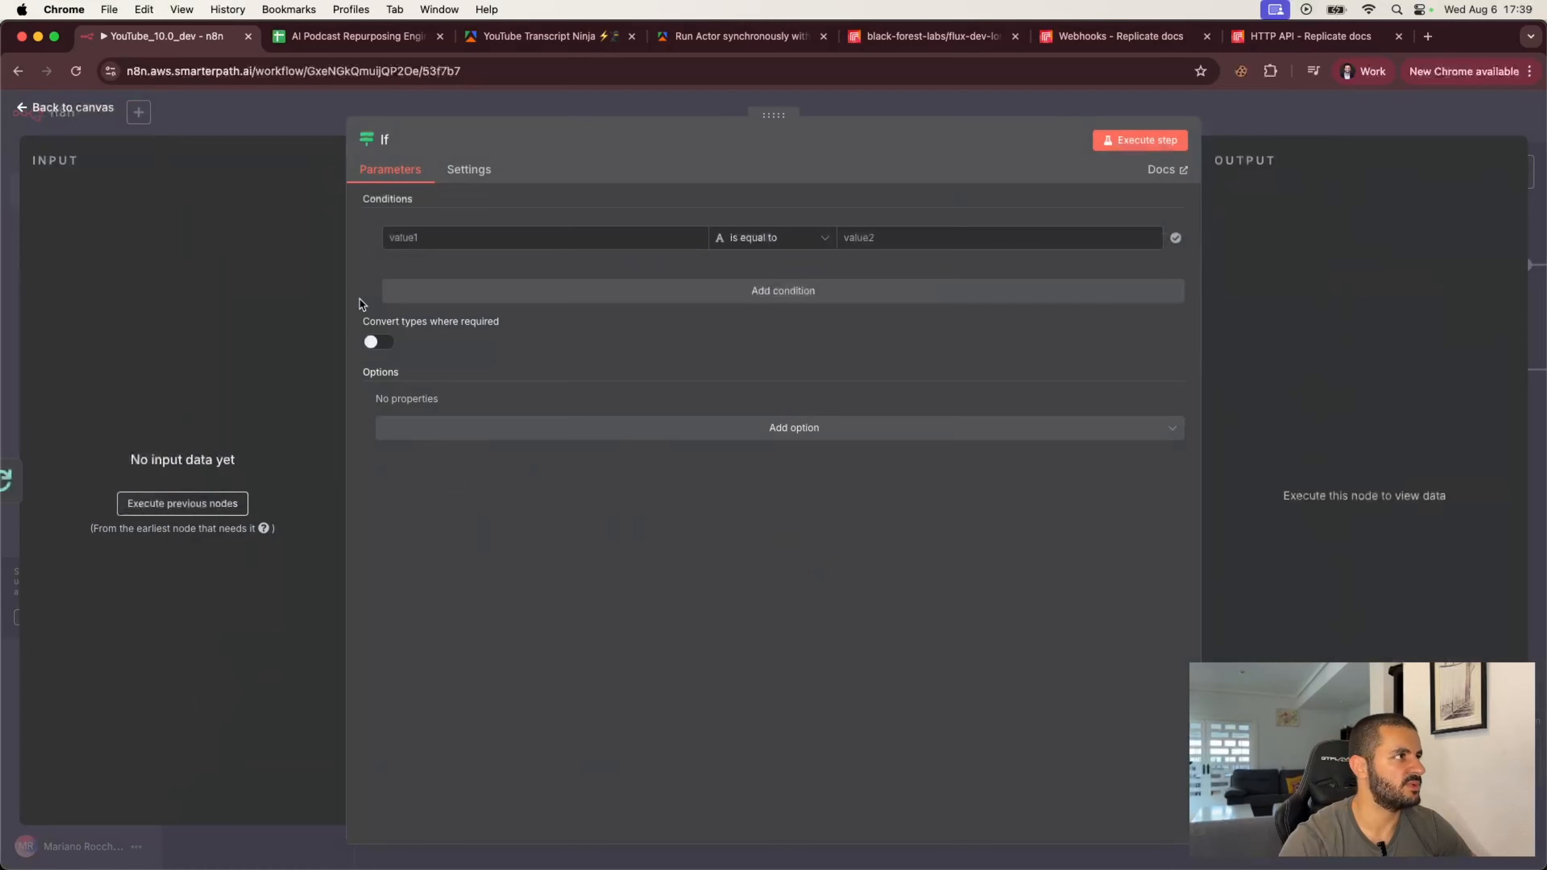
left_click(194, 505)
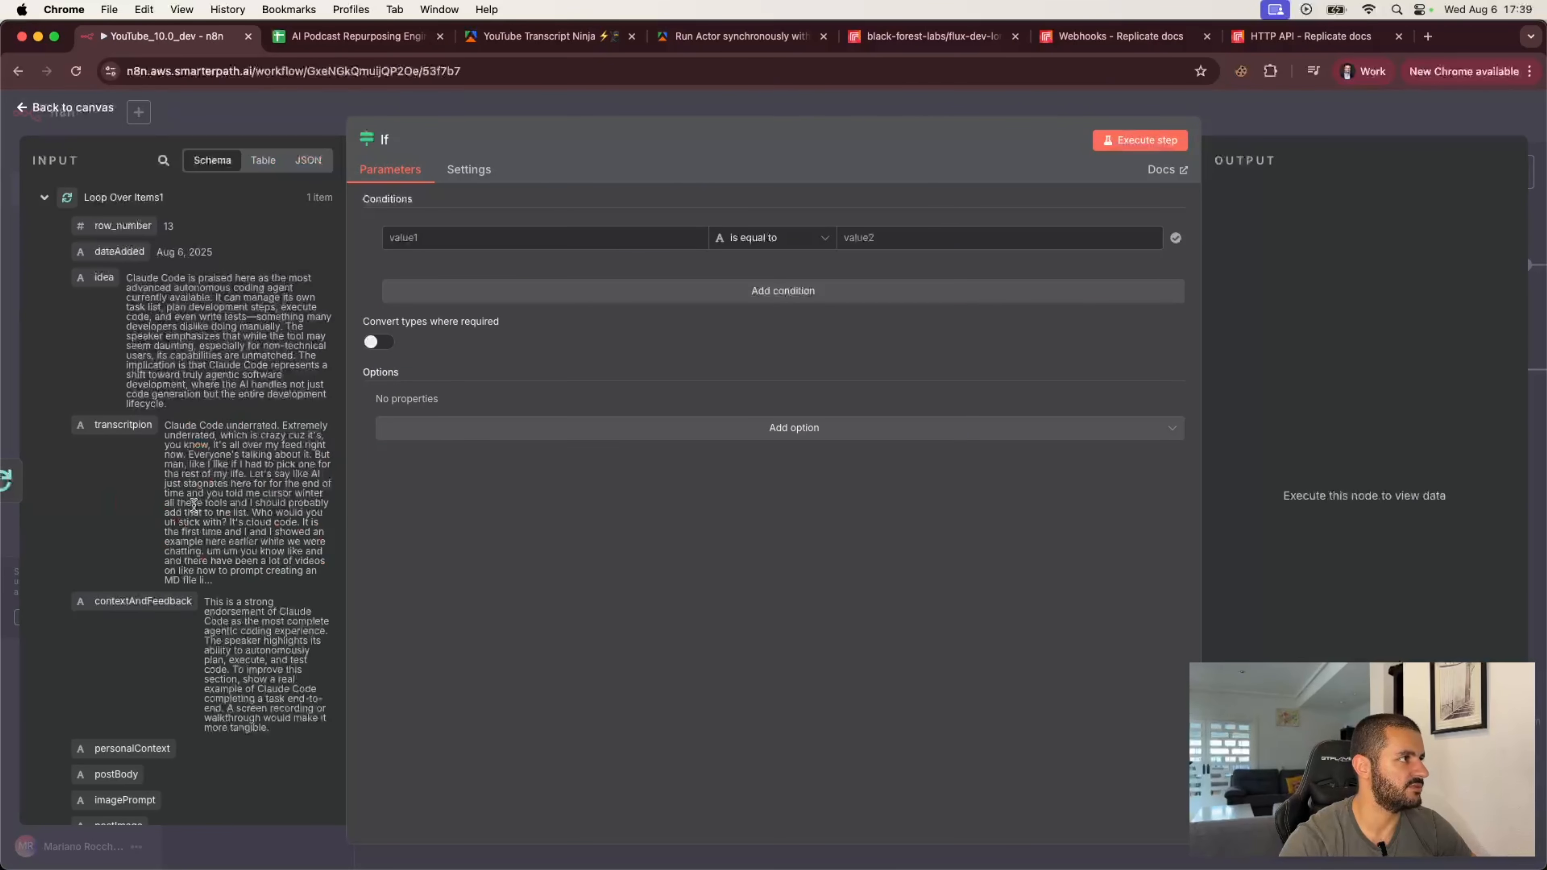
left_click(244, 128)
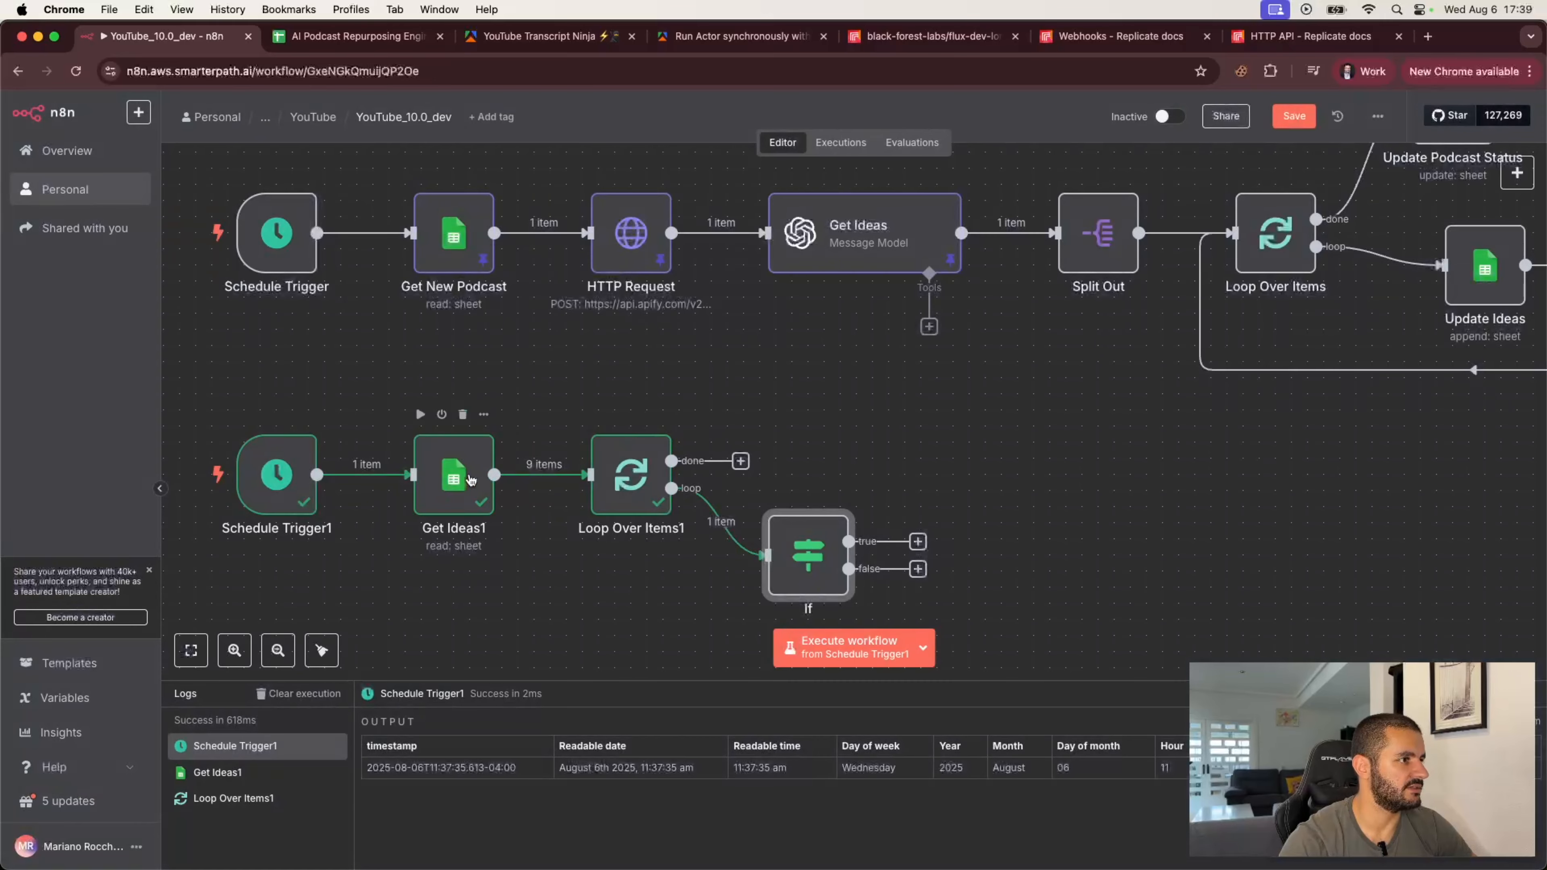
Step: Pin the output data of the Get Ideas1 node
double_click(455, 472)
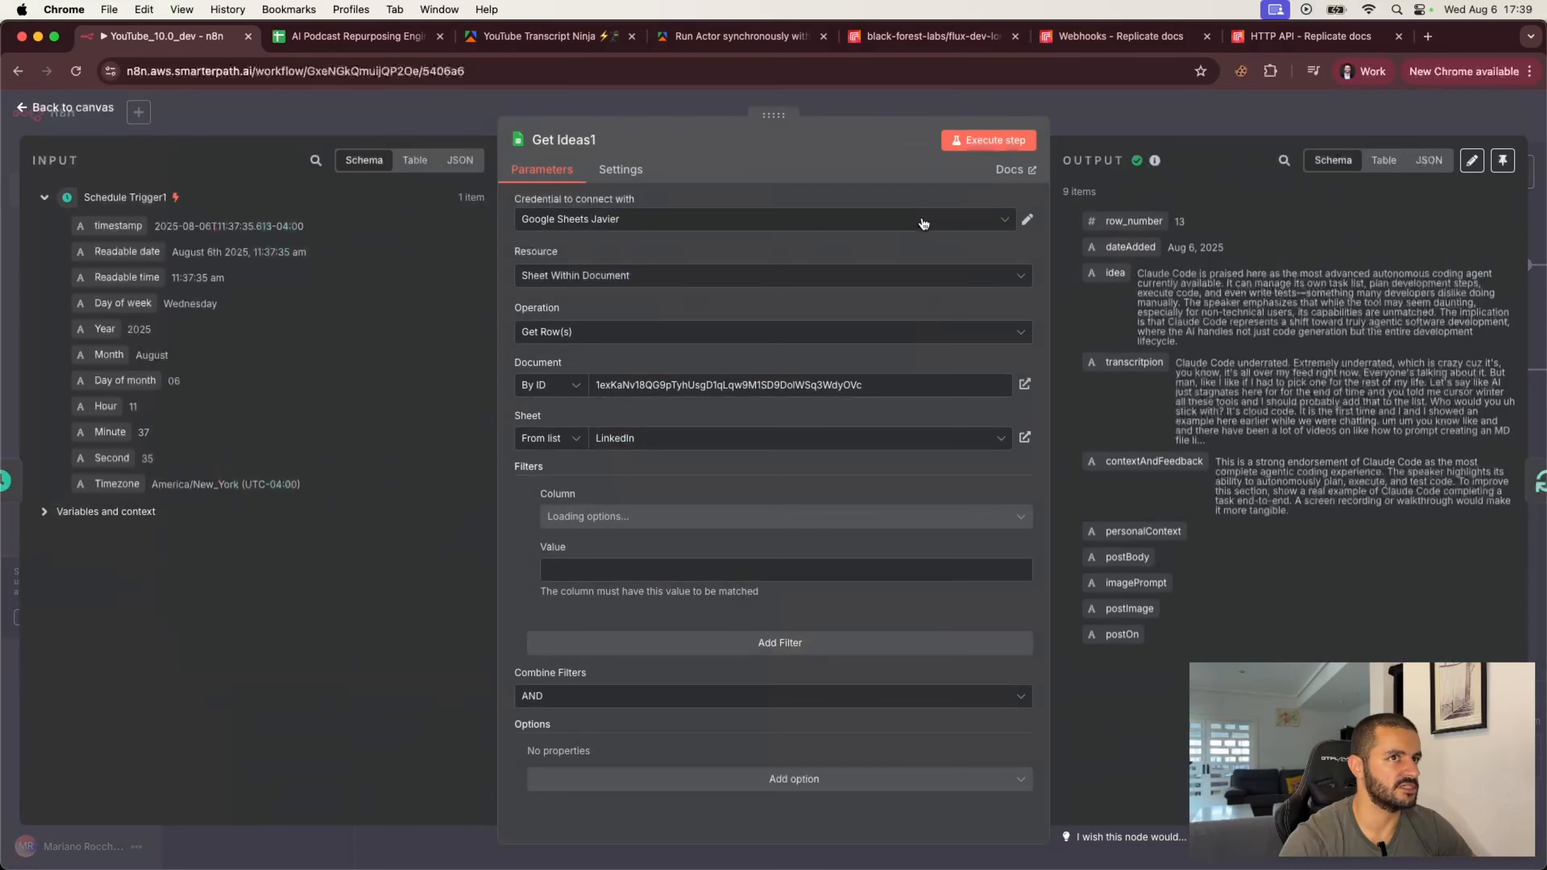
left_click(1502, 160)
left_click(1399, 99)
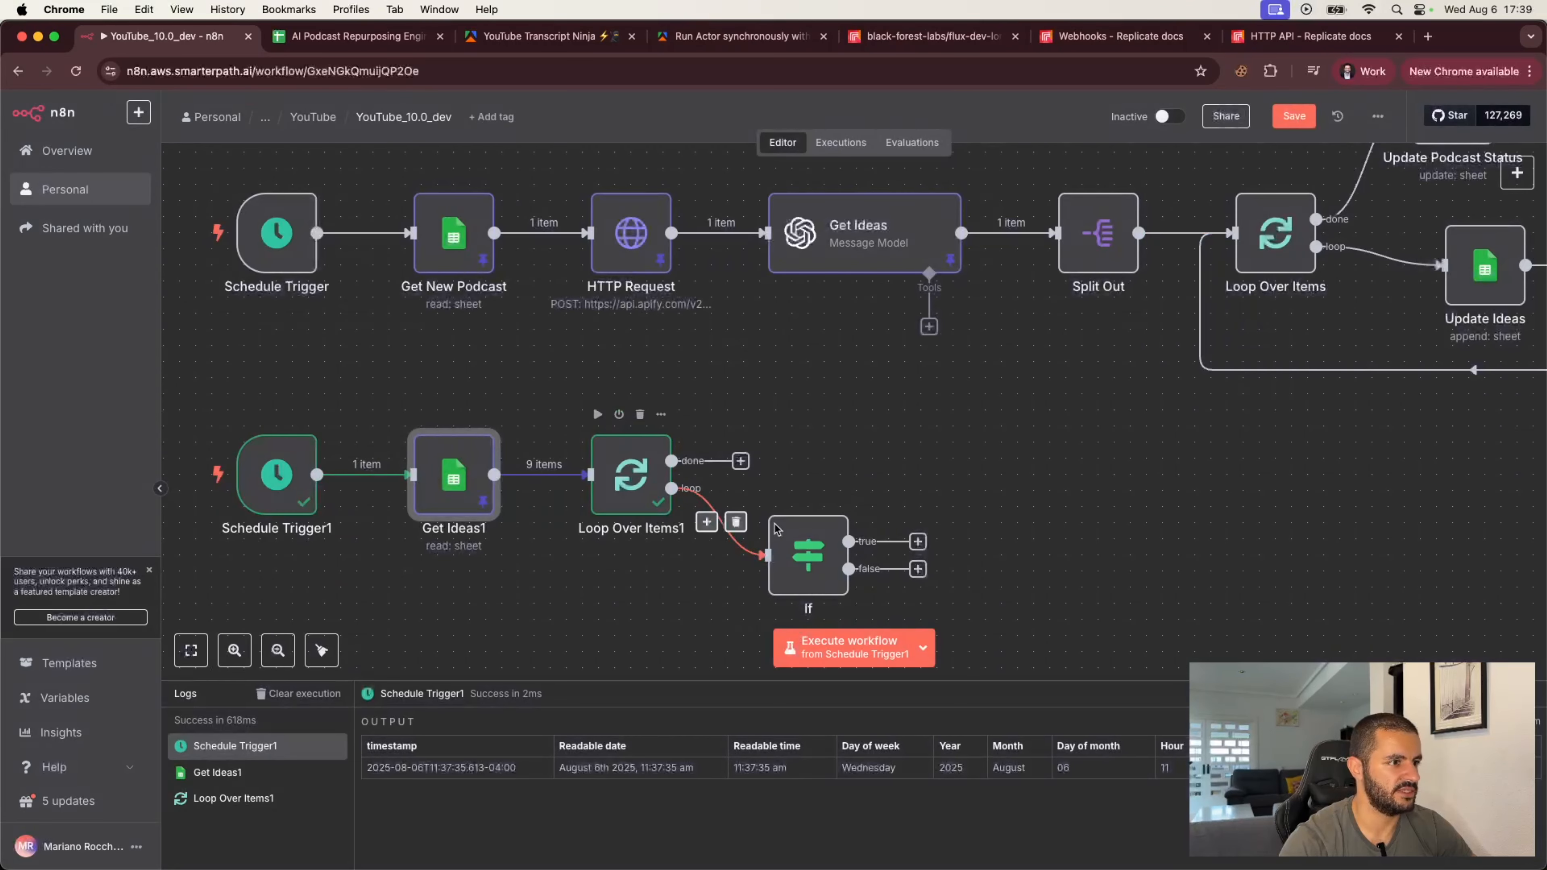
Step: In the If node, set the first condition to check that the idea field is not empty
double_click(829, 559)
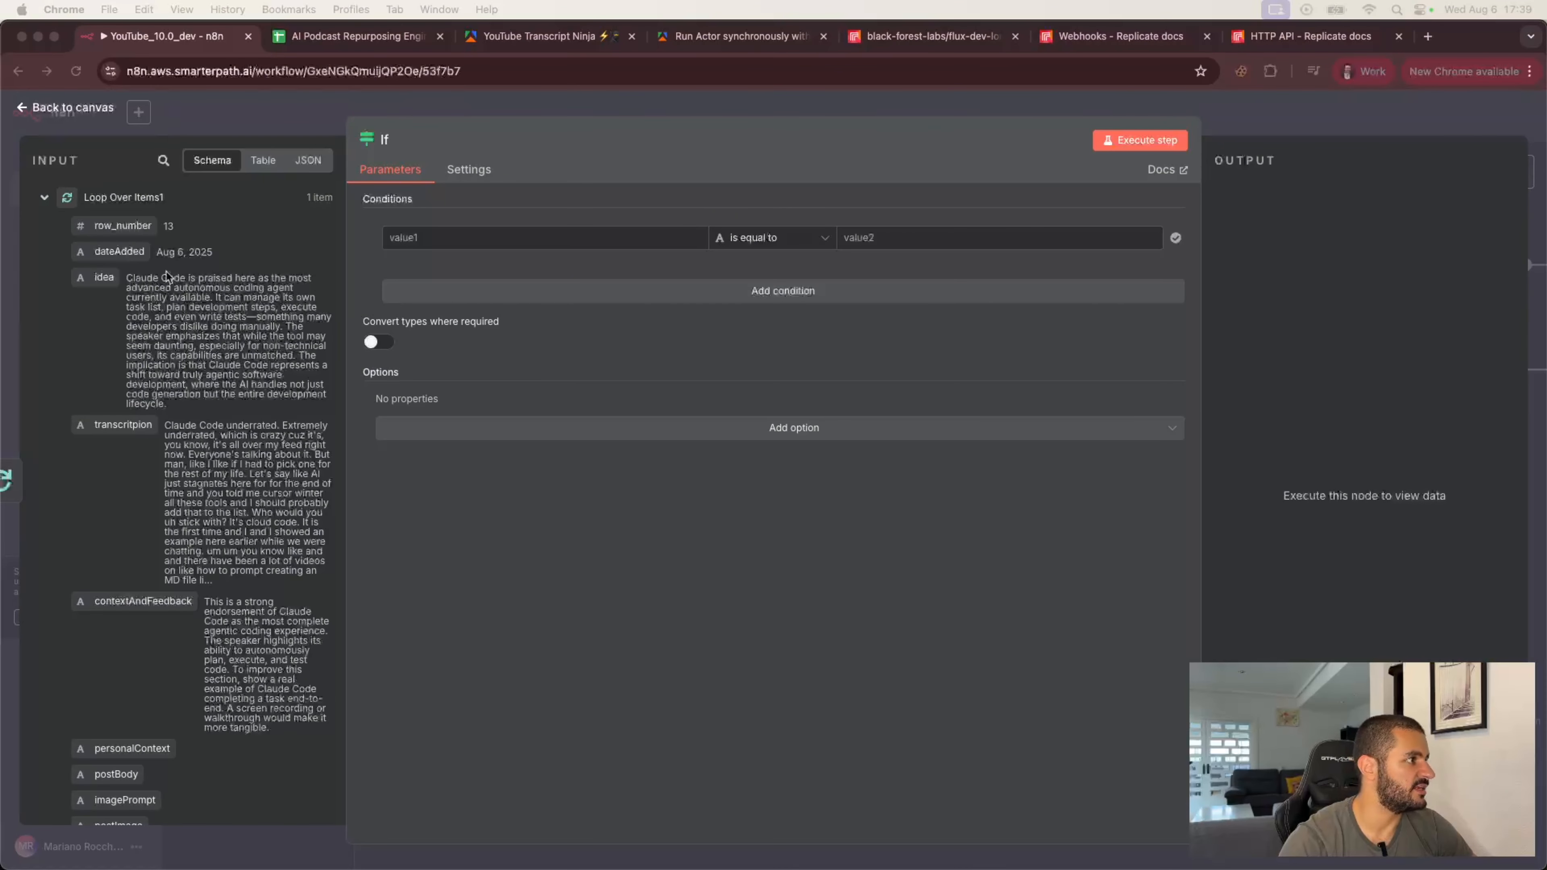
left_click_drag(98, 279, 417, 238)
left_click(768, 239)
mouse_move(785, 288)
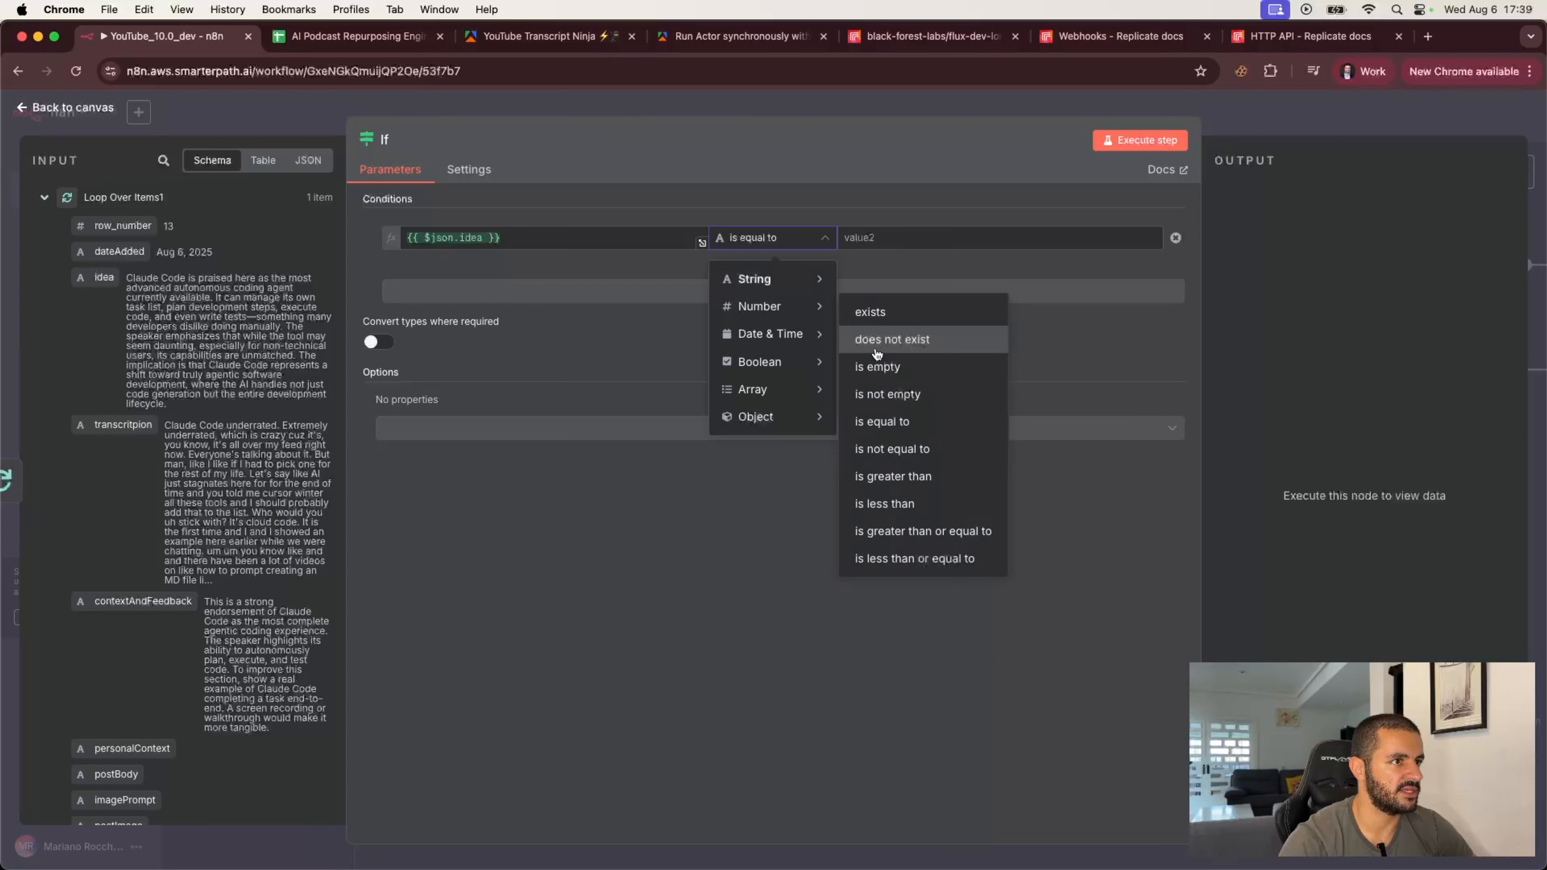
left_click(890, 360)
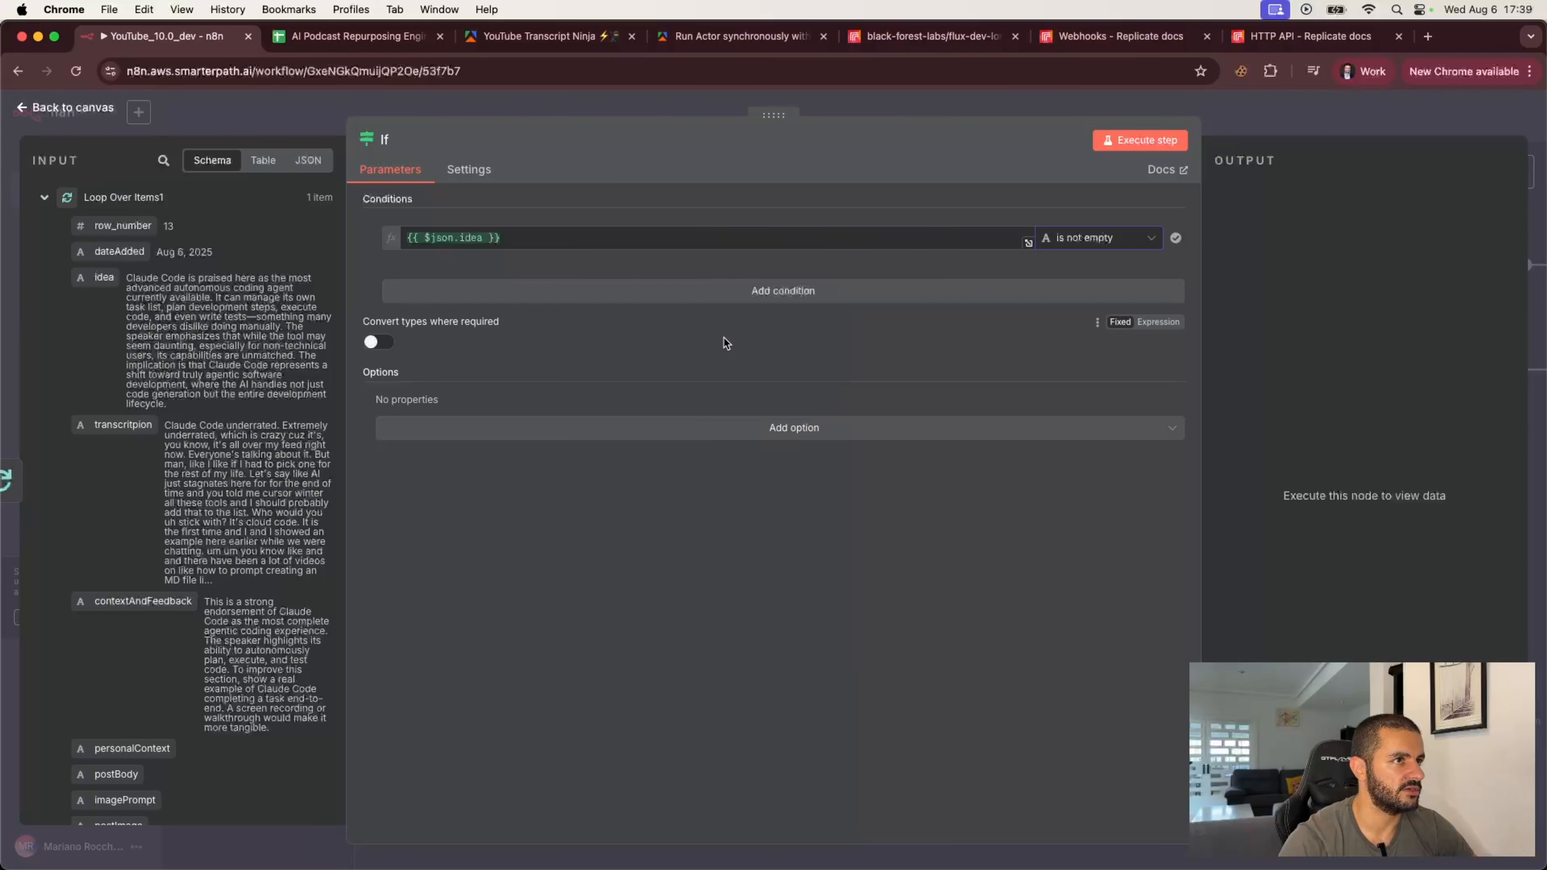
Step: Add an AND condition requiring the personalContext field to be not empty, then close the If node
left_click(709, 291)
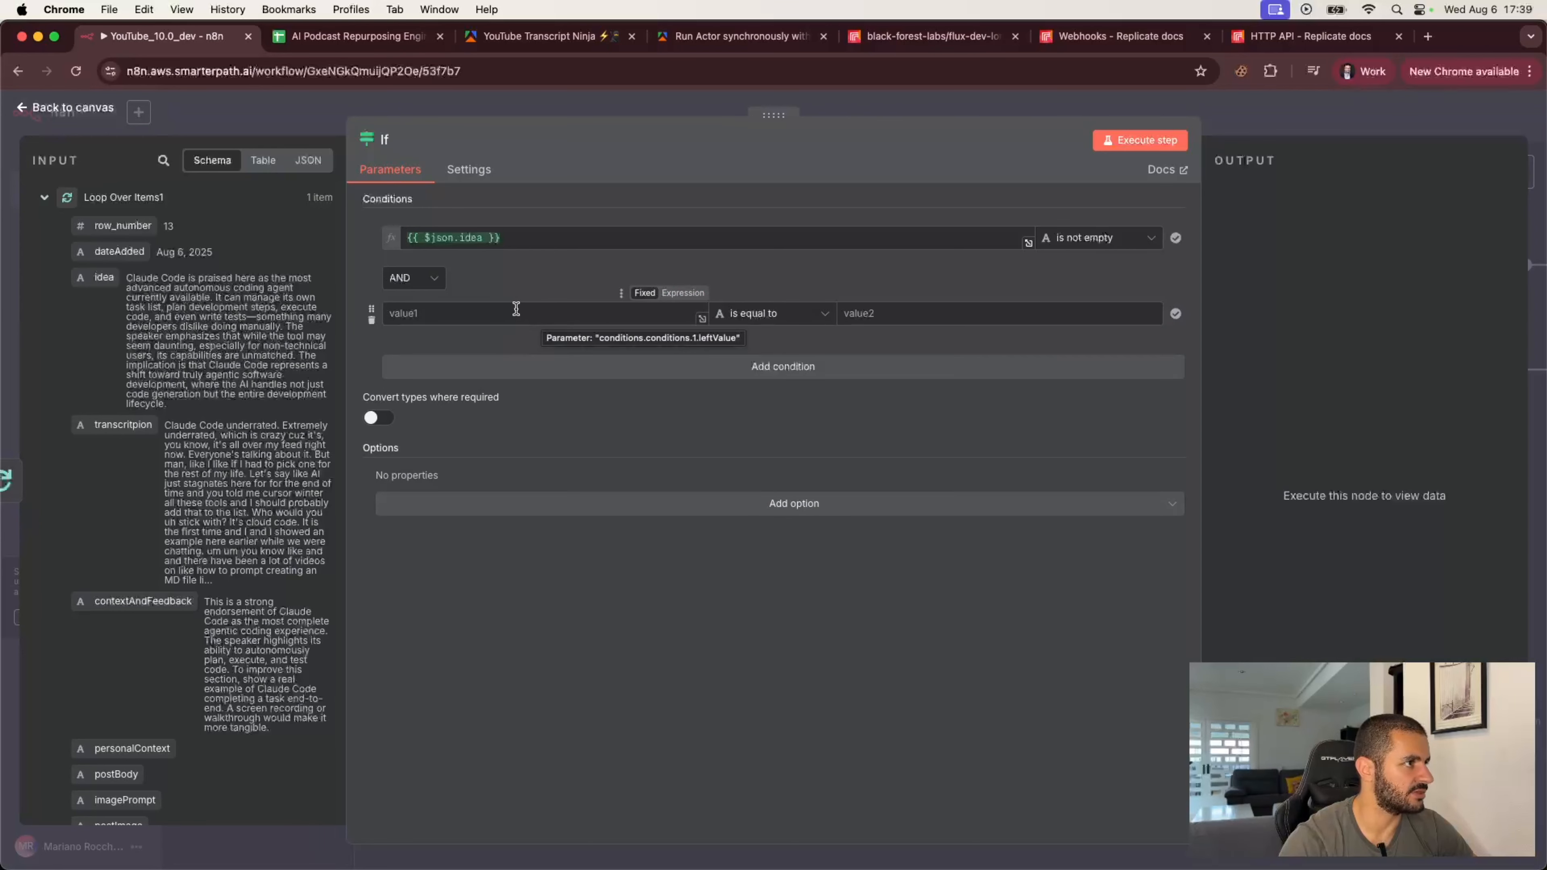
scroll(142, 672, "down", 1)
scroll(142, 672, "down", 2)
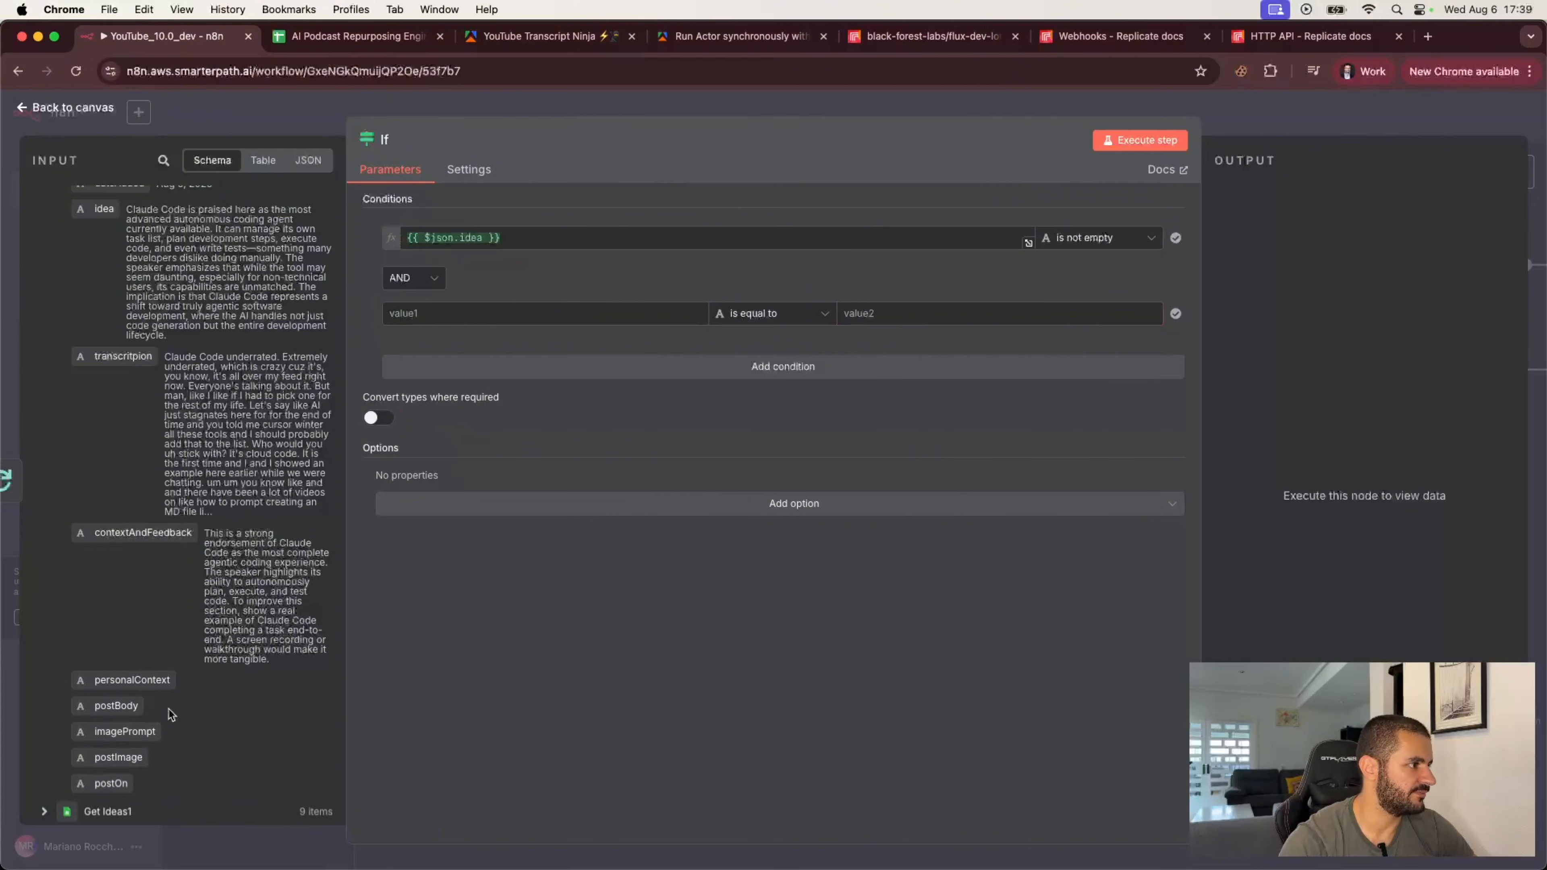
left_click_drag(132, 679, 442, 325)
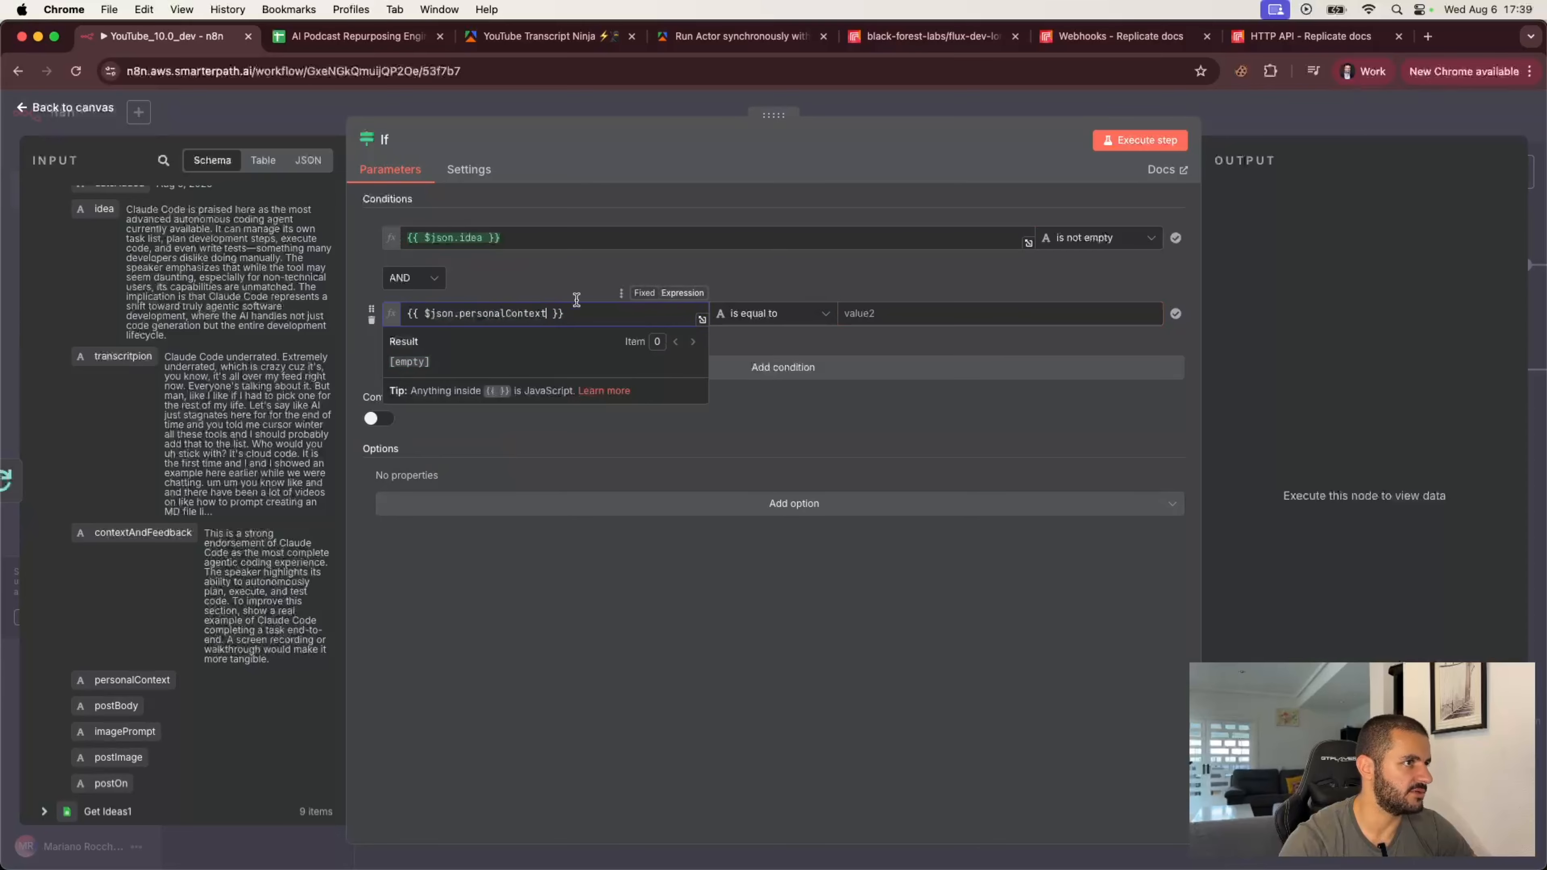
left_click(786, 313)
mouse_move(805, 357)
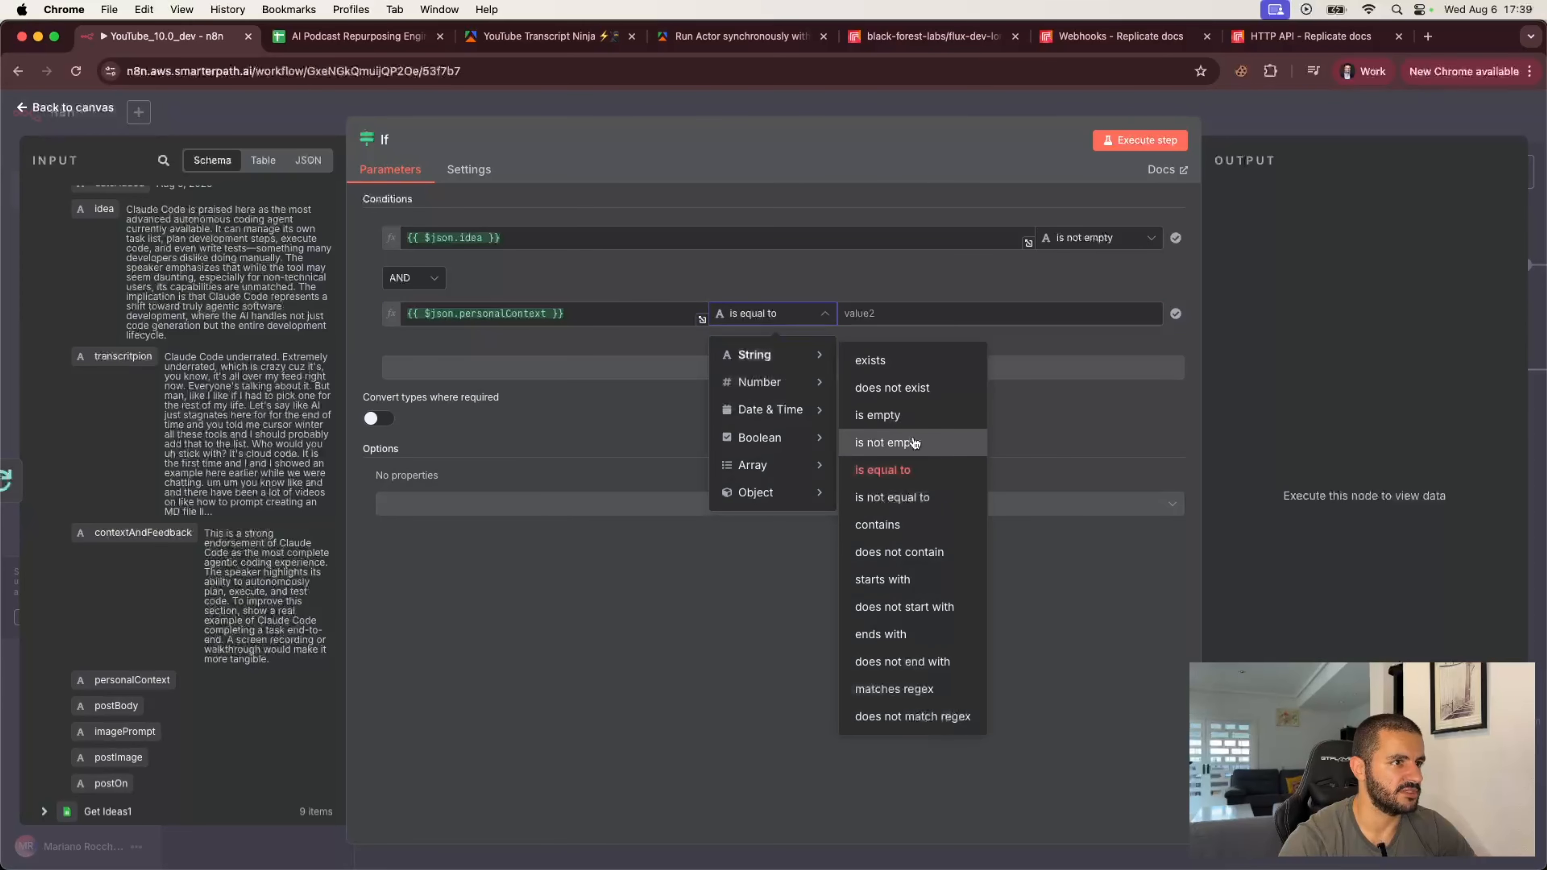
left_click(934, 441)
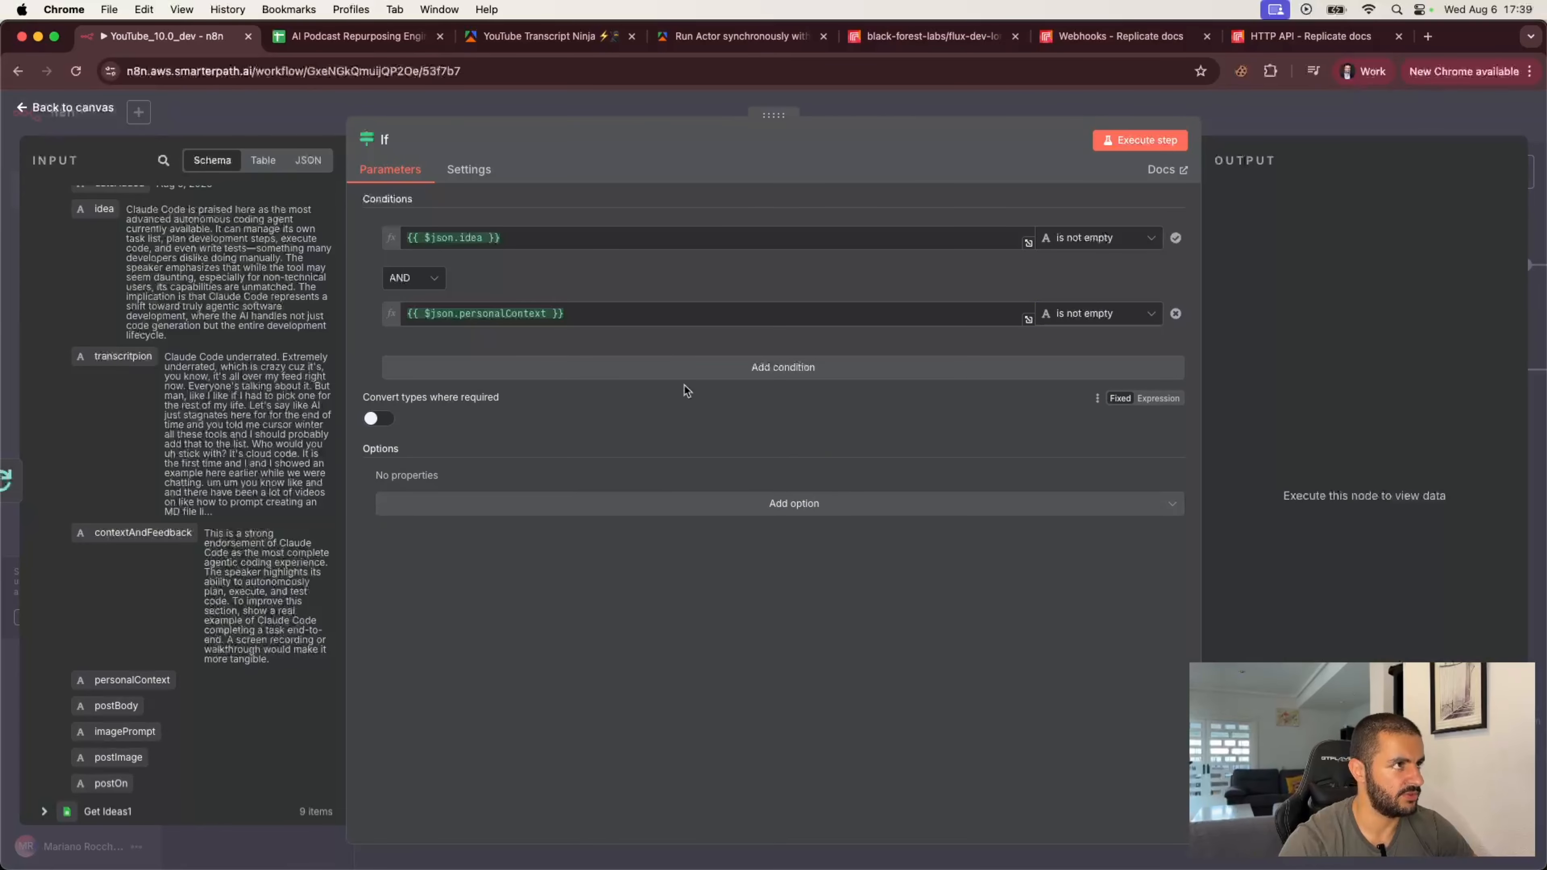
key("Escape")
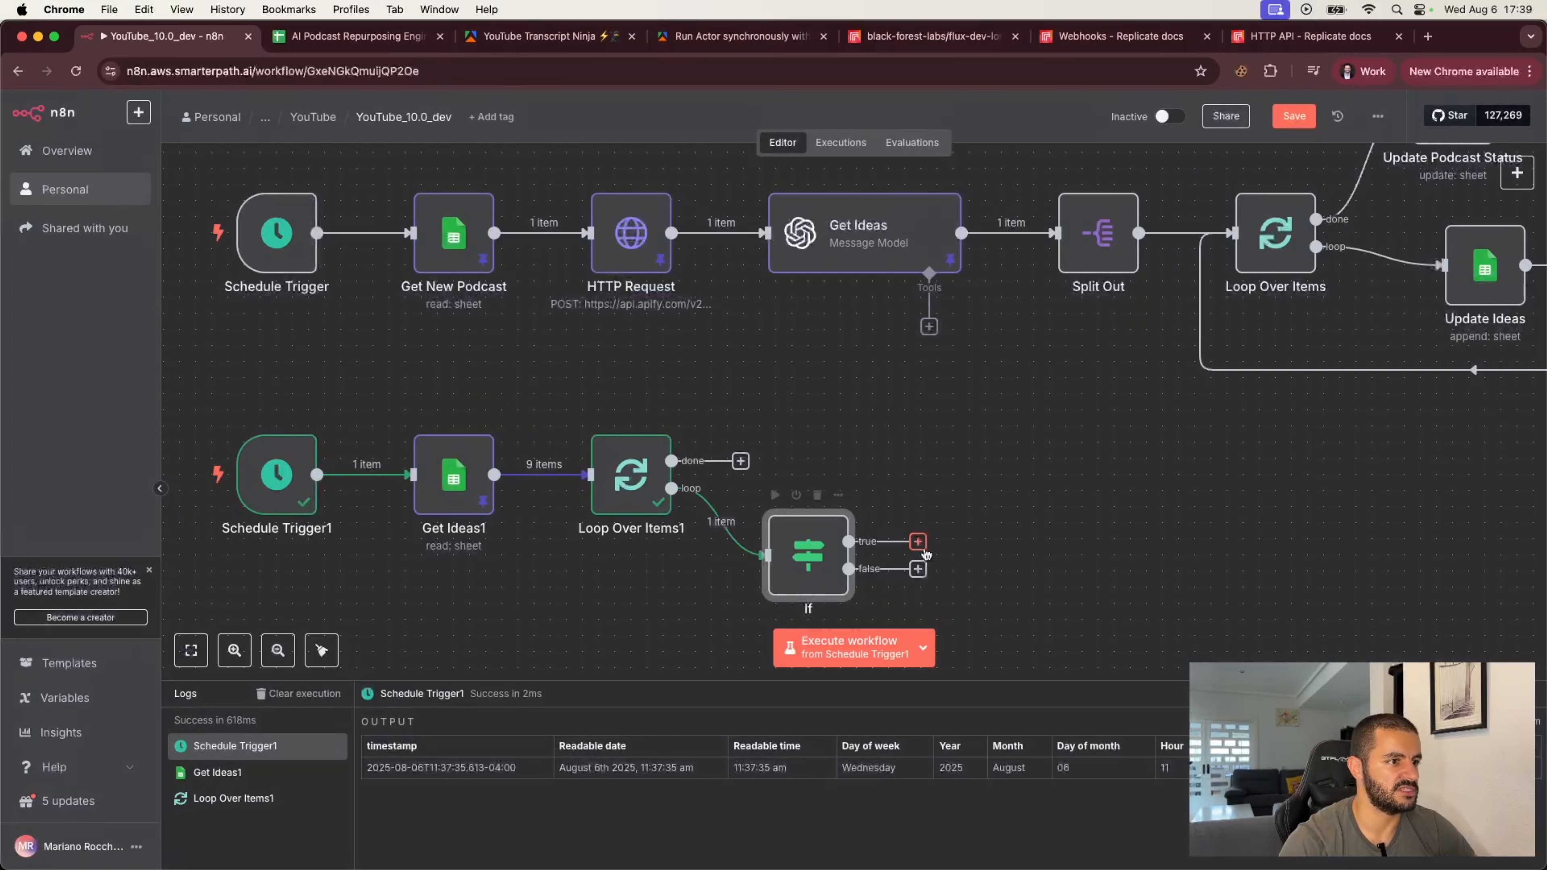
Step: Route the If false branch back into Loop Over Items1 and add a Basic LLM Chain on the true branch
left_click_drag(918, 568, 589, 476)
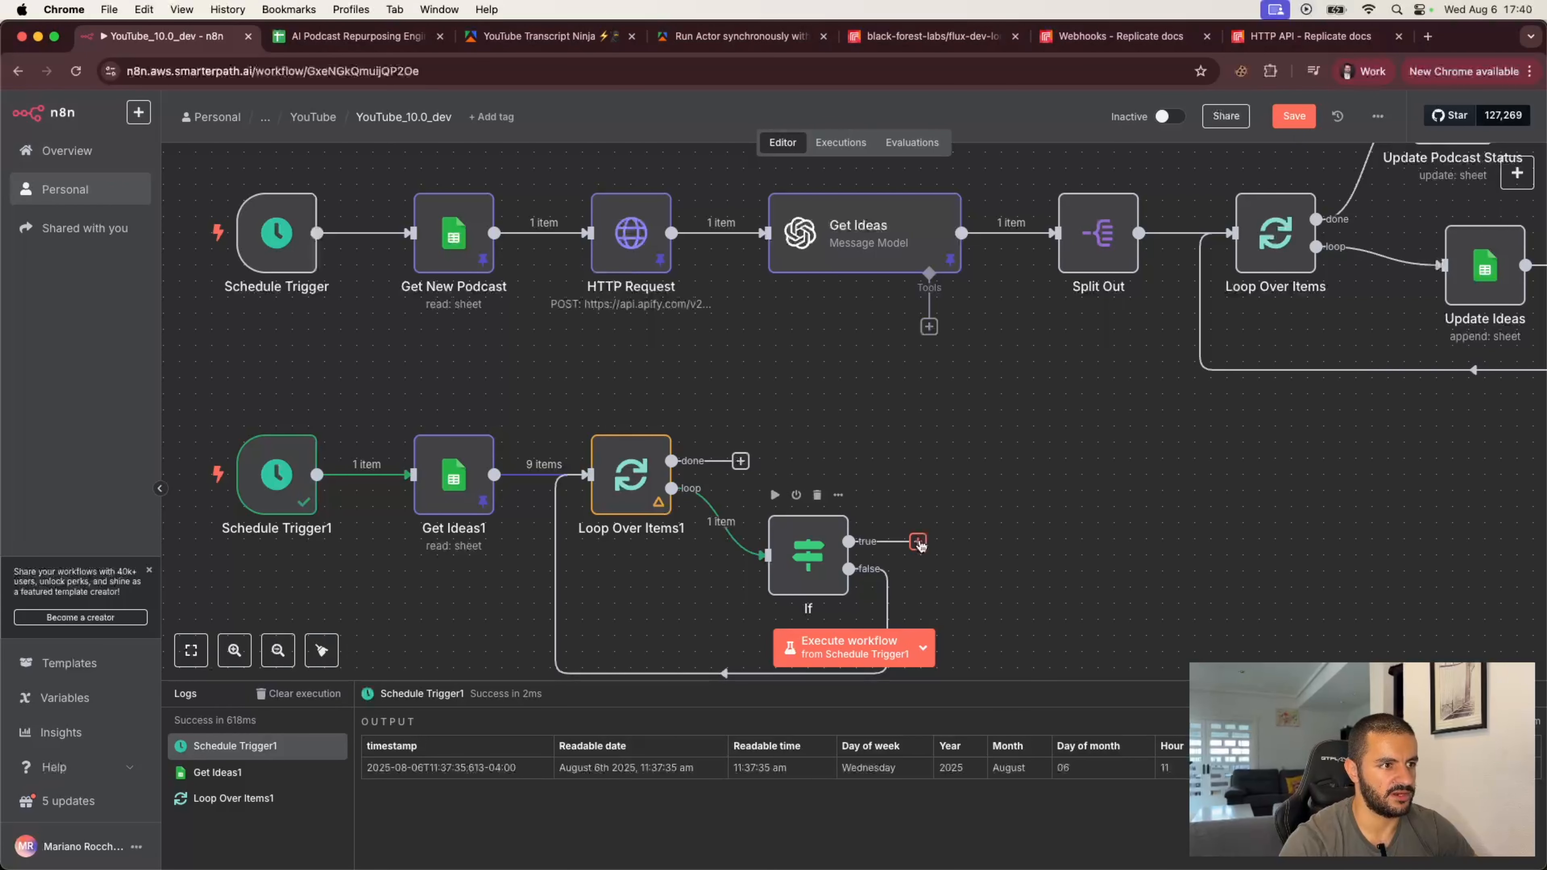
left_click(918, 541)
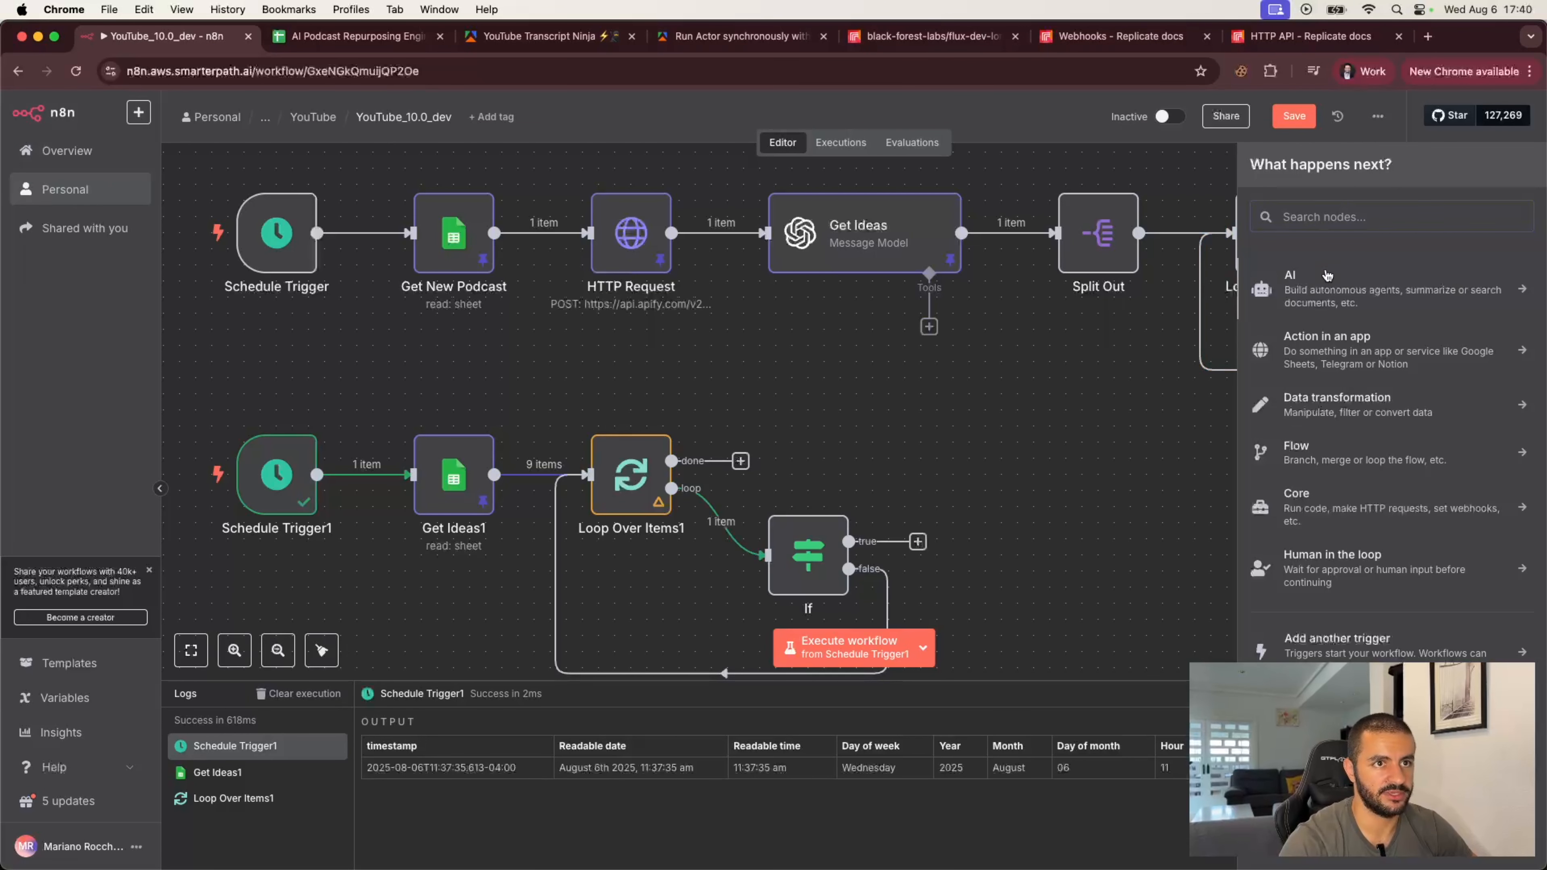
left_click(1328, 282)
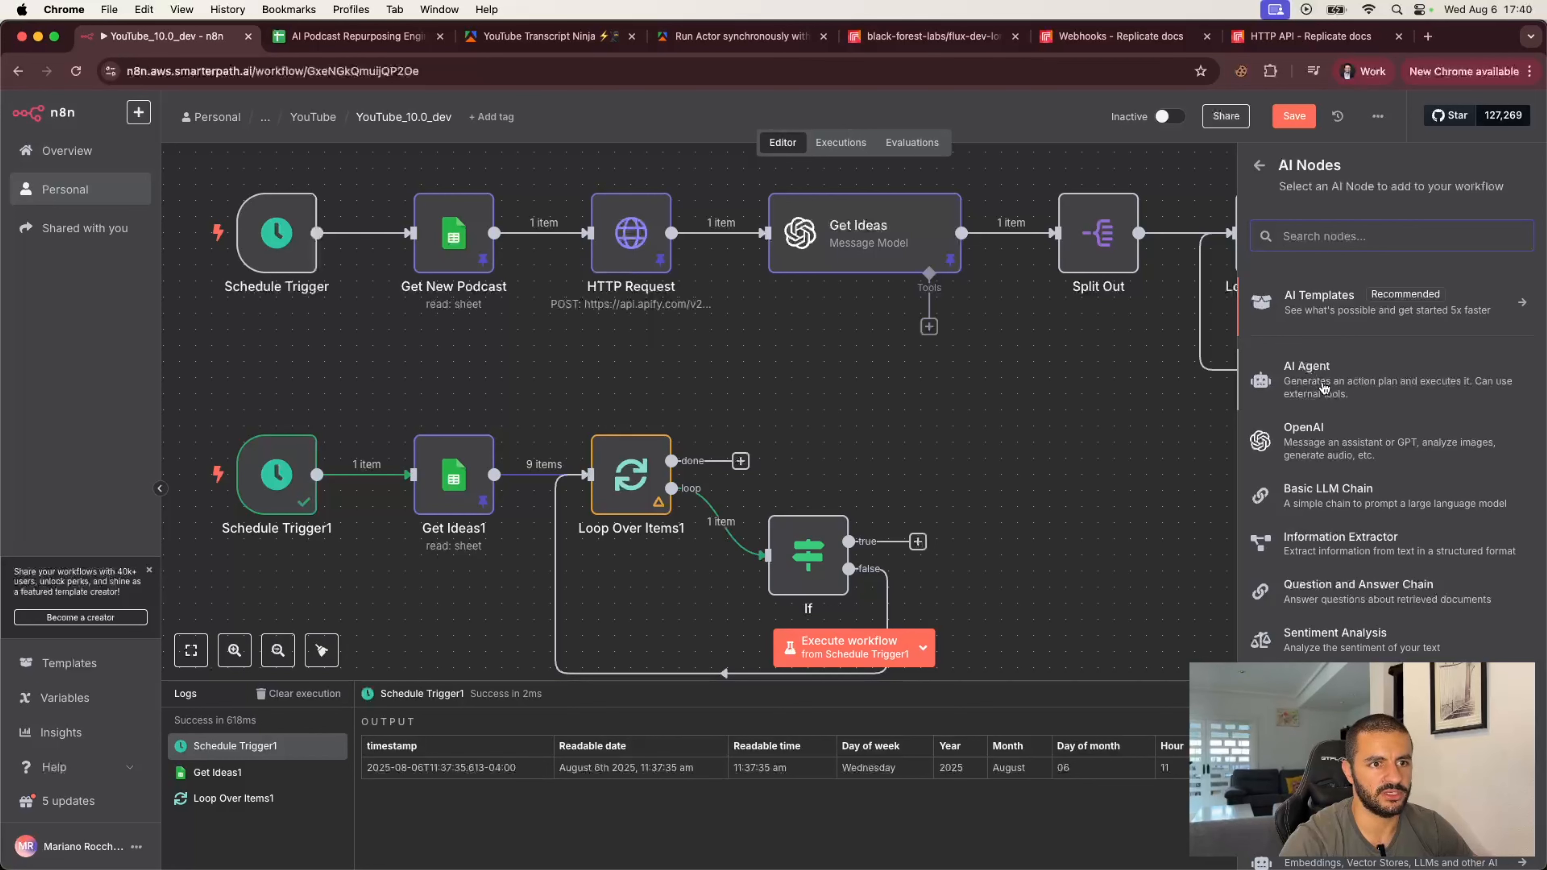
left_click(1329, 495)
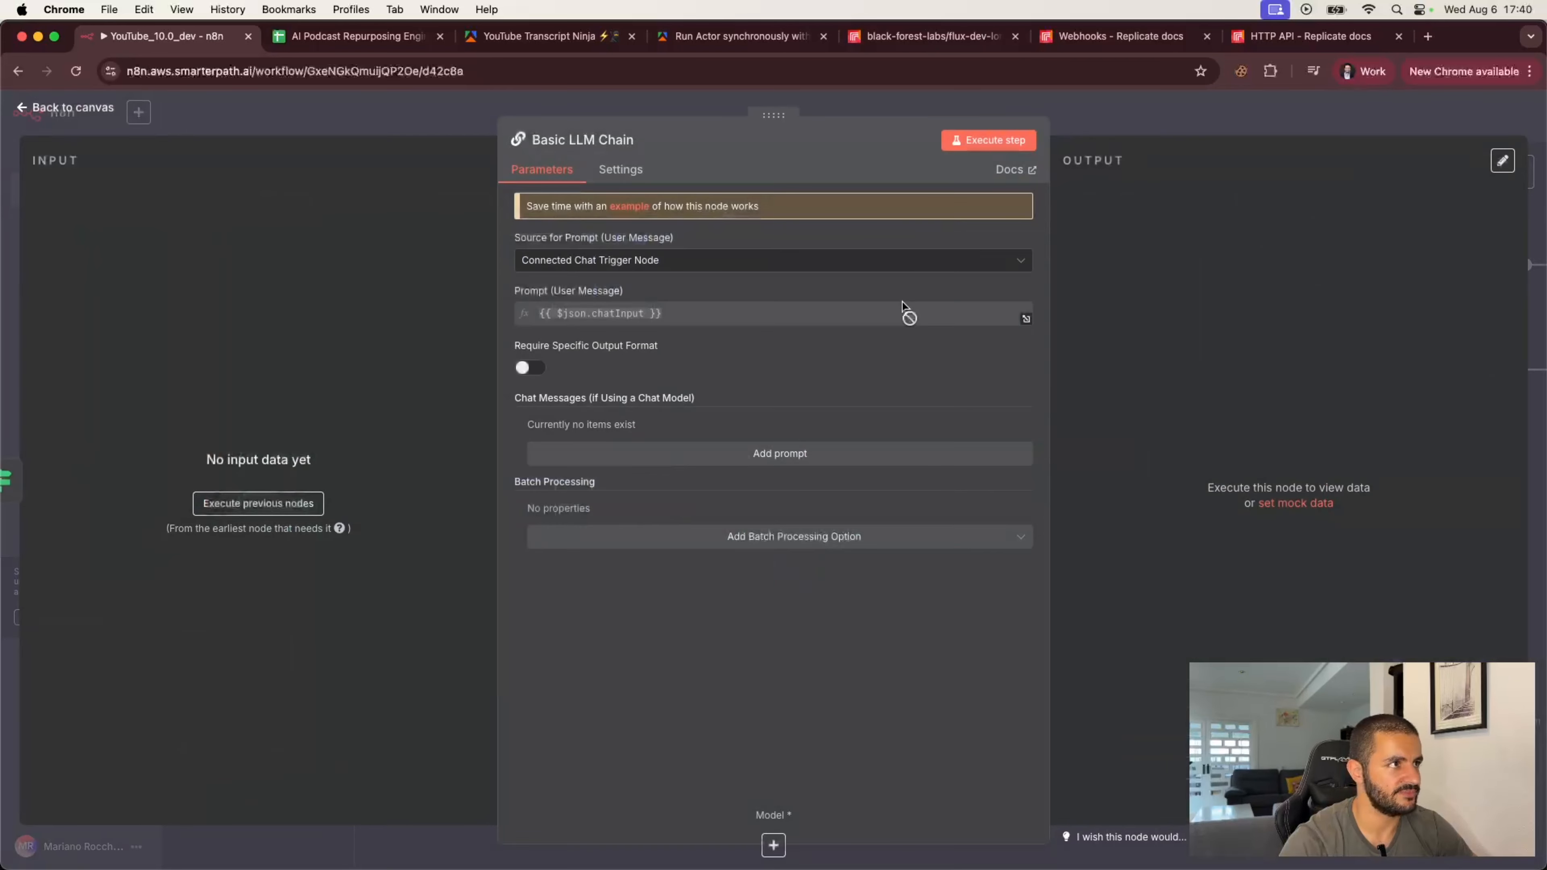
Step: Set the chain's prompt source to Define below and enable Require Specific Output Format
left_click(734, 261)
left_click(642, 342)
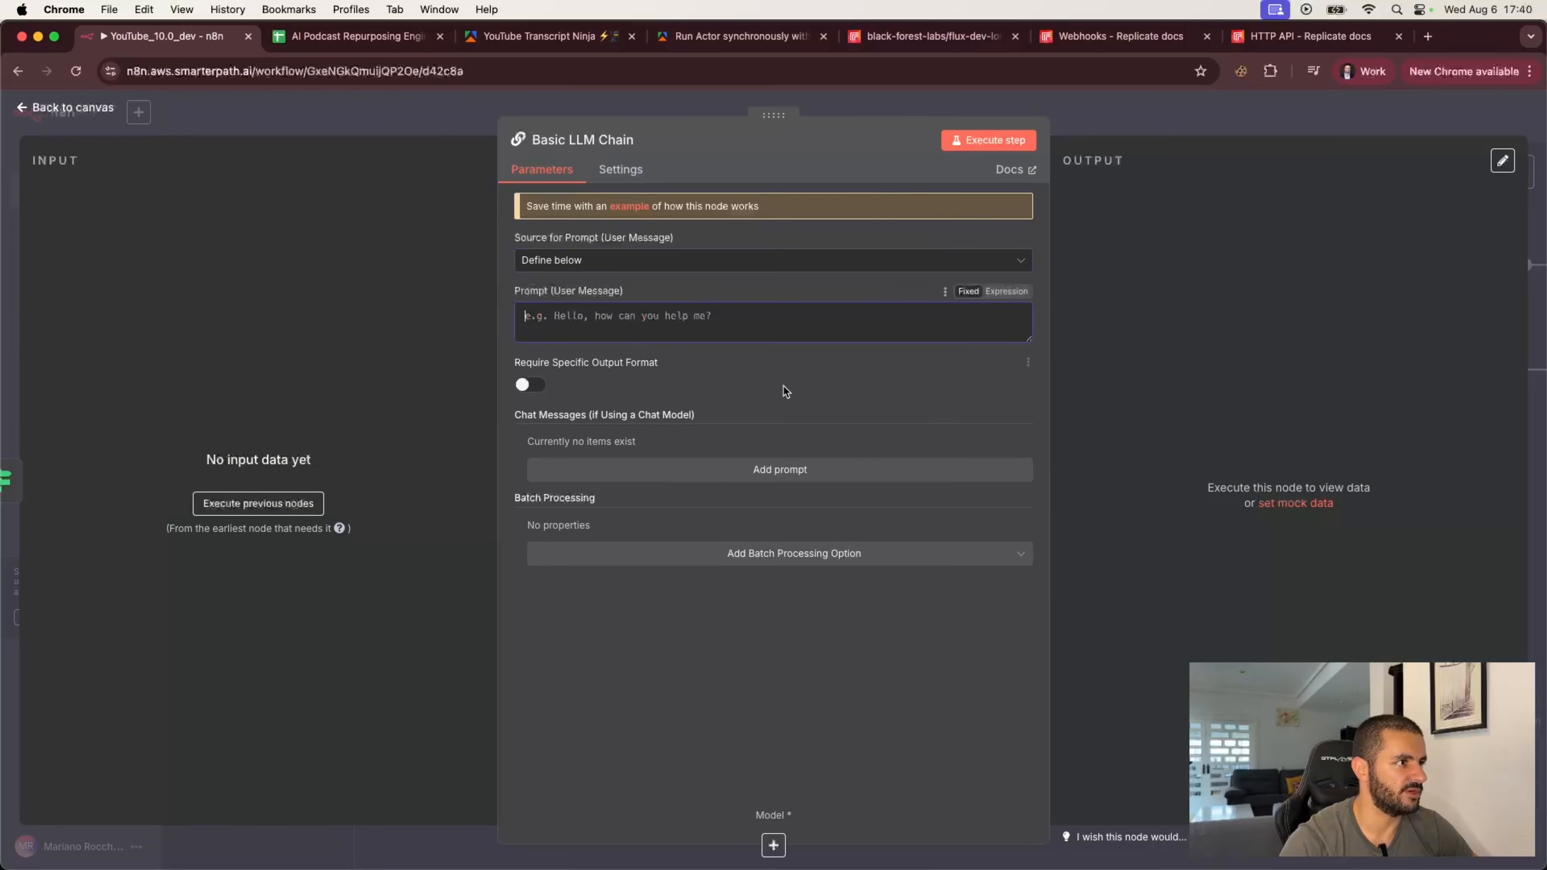
left_click(539, 385)
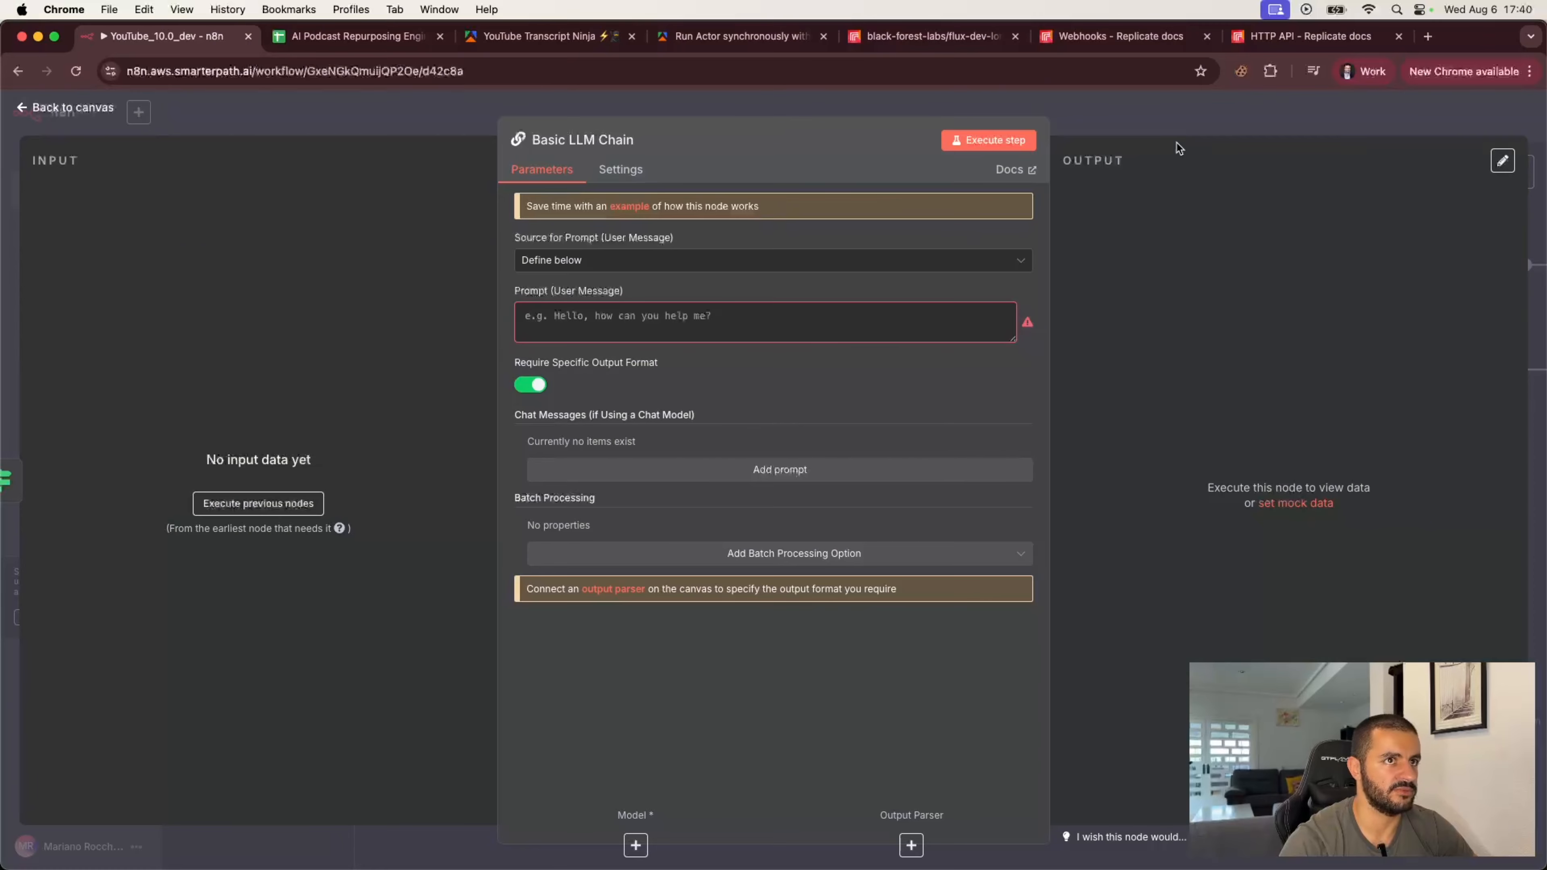
left_click(1177, 124)
Step: Attach an Anthropic Chat Model with Claude 4 Sonnet and a sampling temperature of 0.3 to the chain
left_click(977, 568)
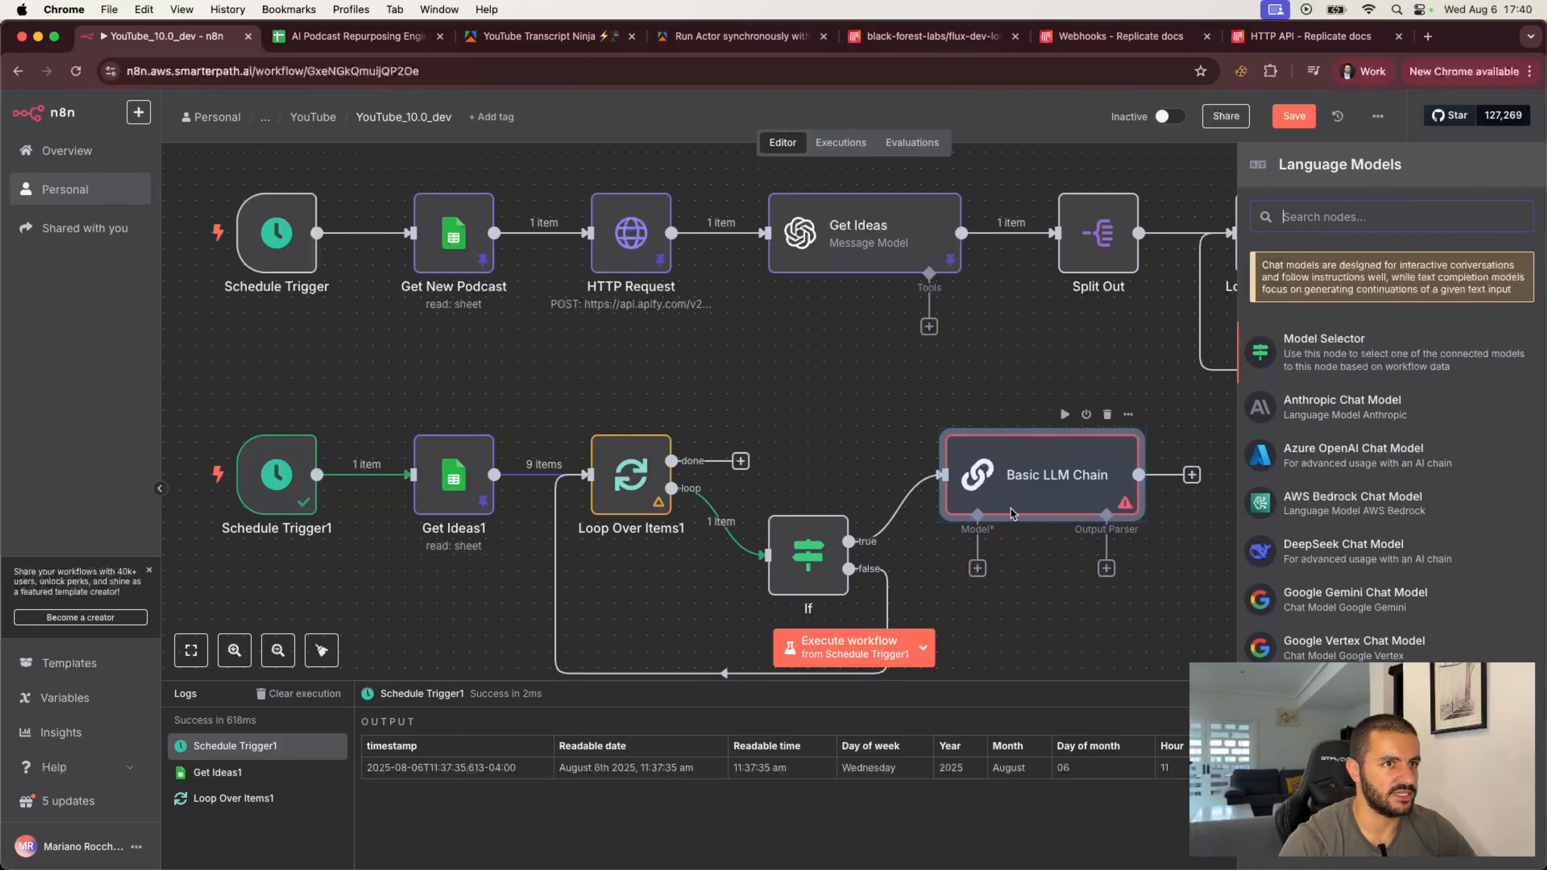
left_click(1315, 405)
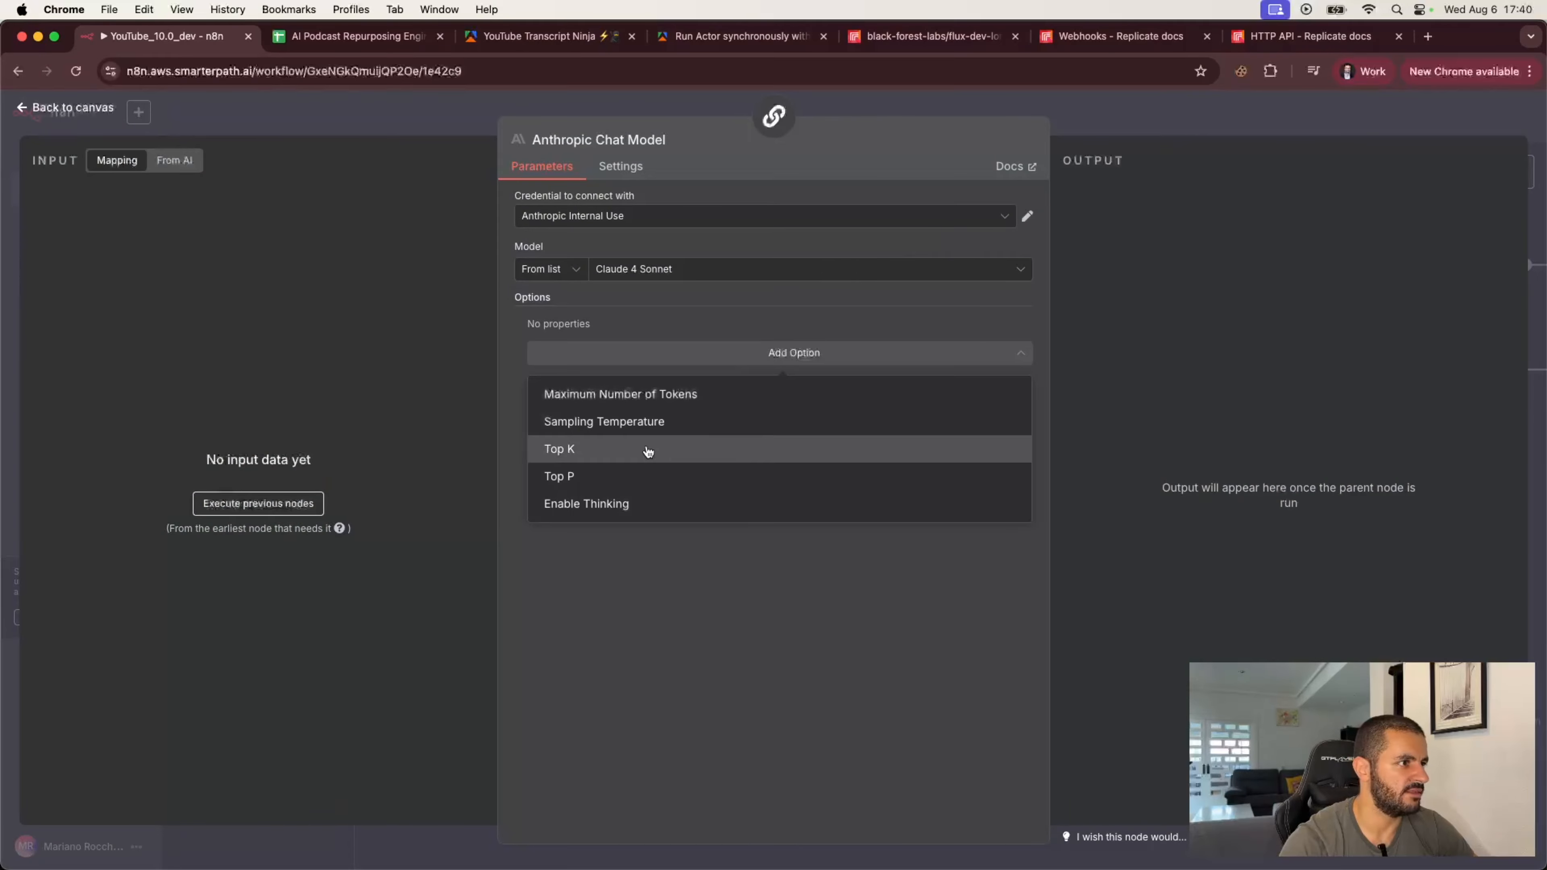
left_click(639, 425)
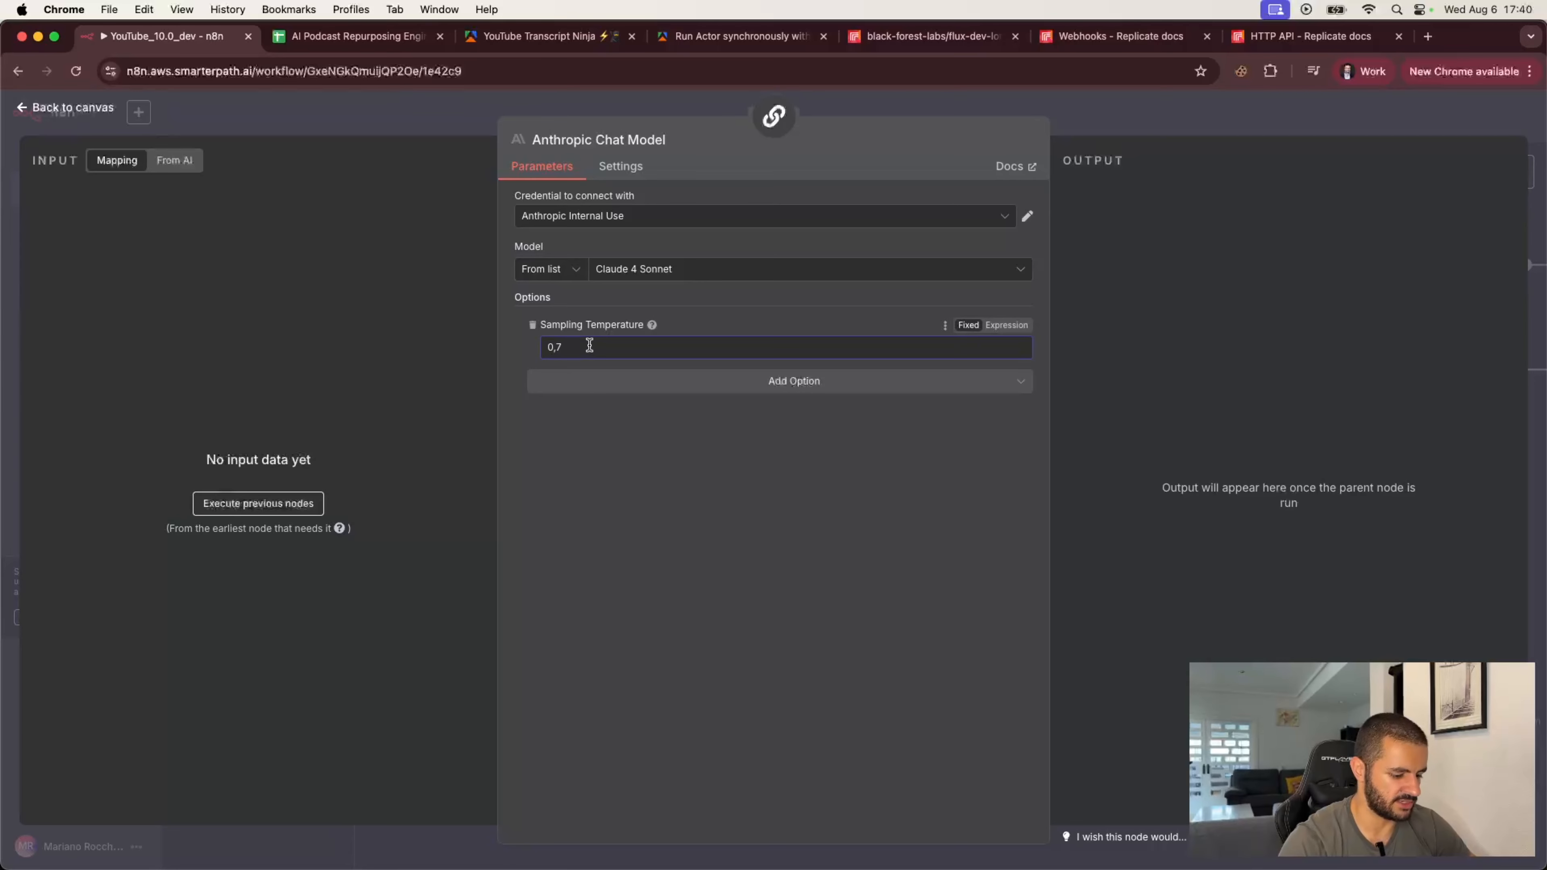
left_click(1129, 128)
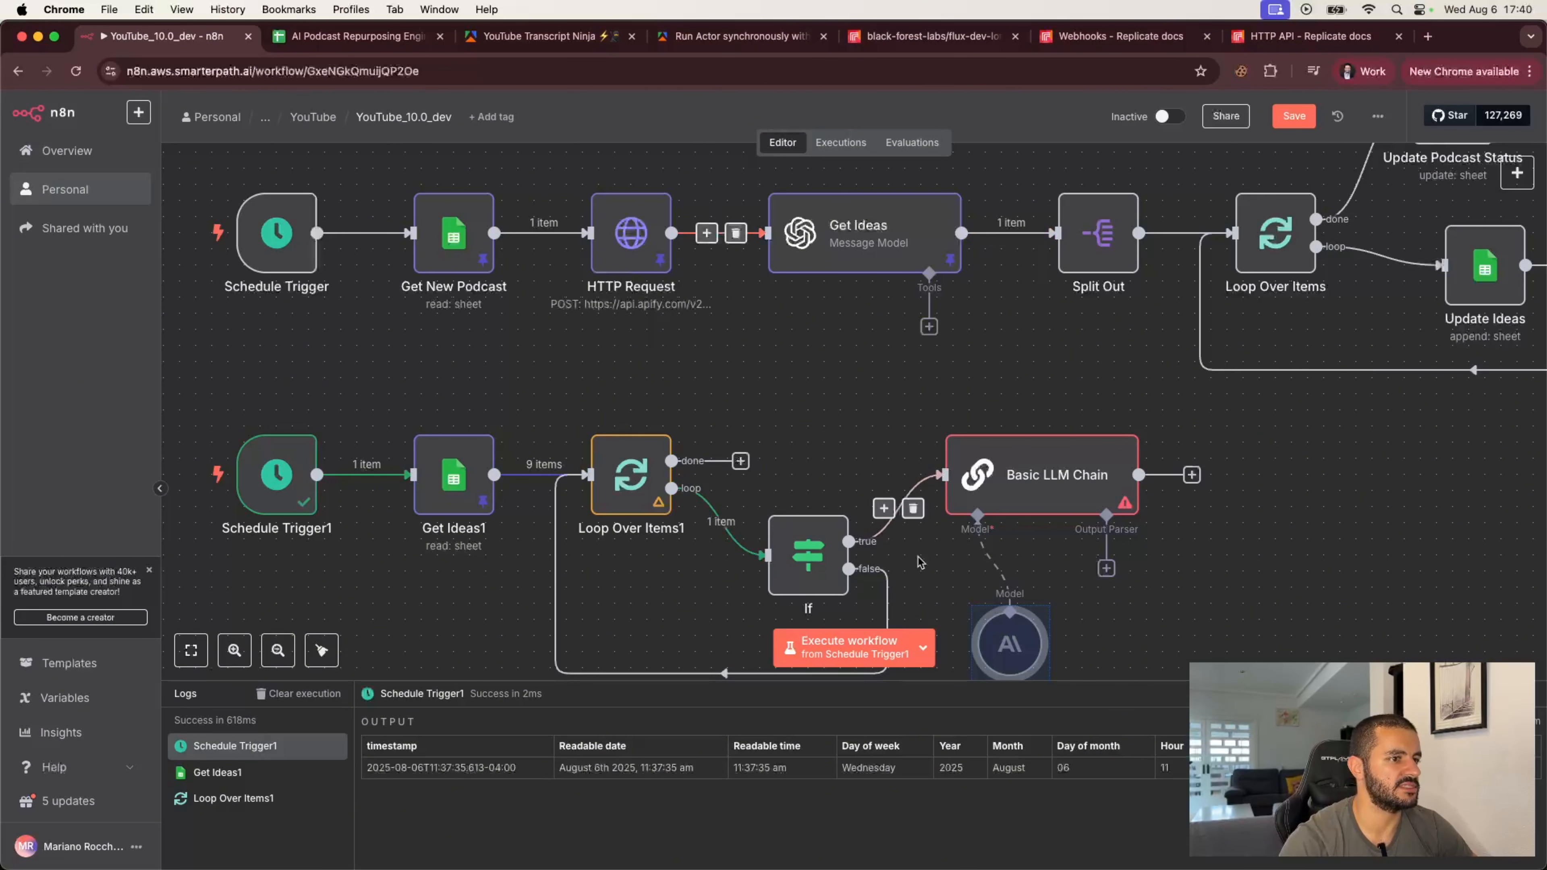
Step: Rename the Anthropic chat model node to Claude 4 Sonnet
left_click(939, 599)
double_click(1009, 644)
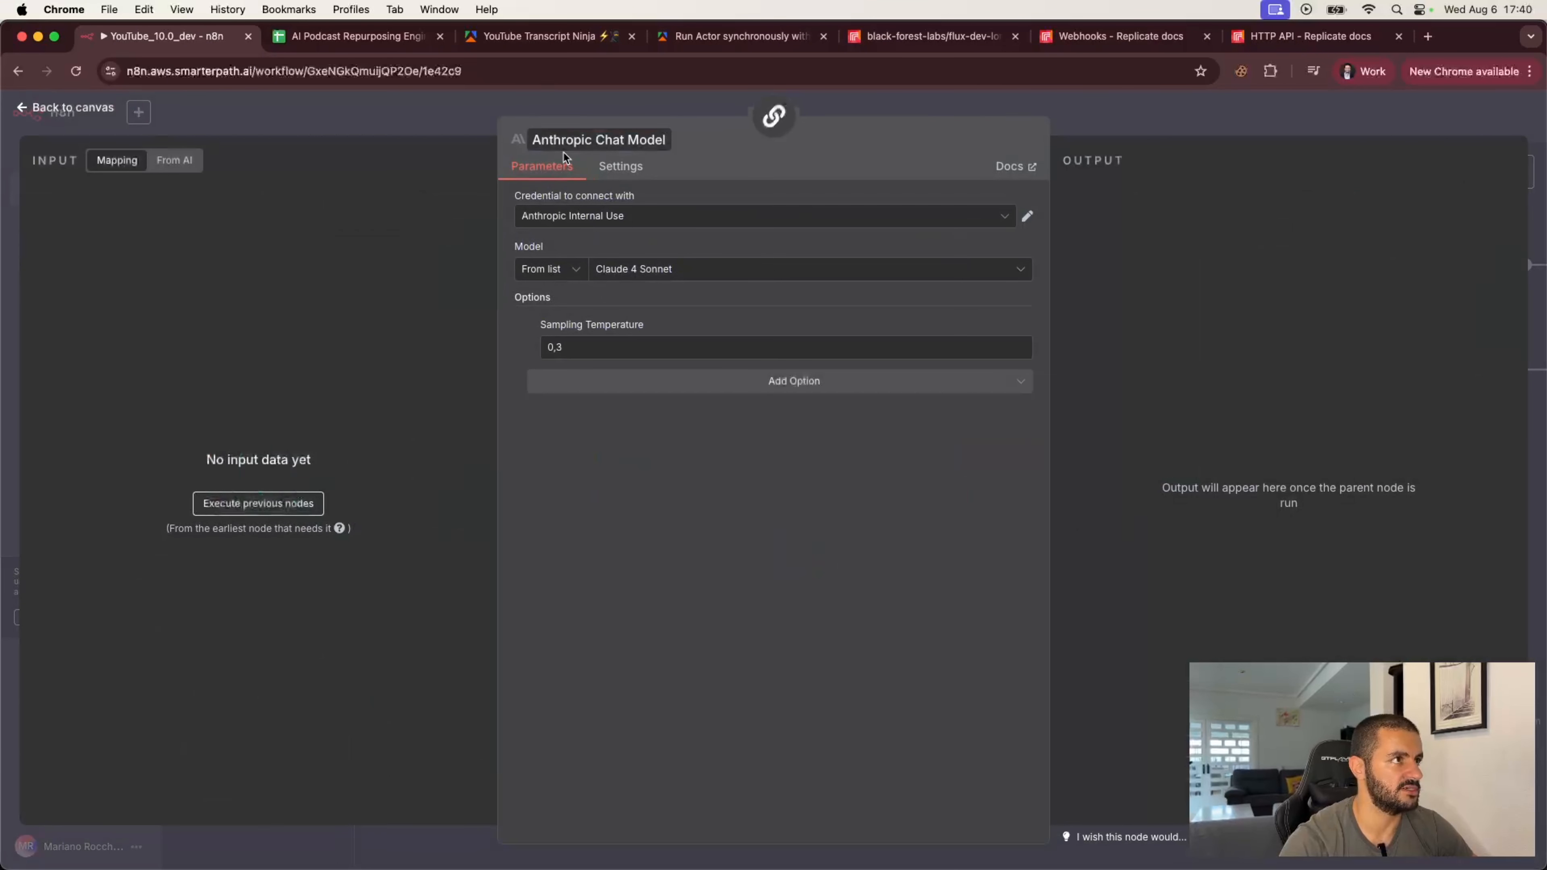
left_click(570, 140)
type("Claude")
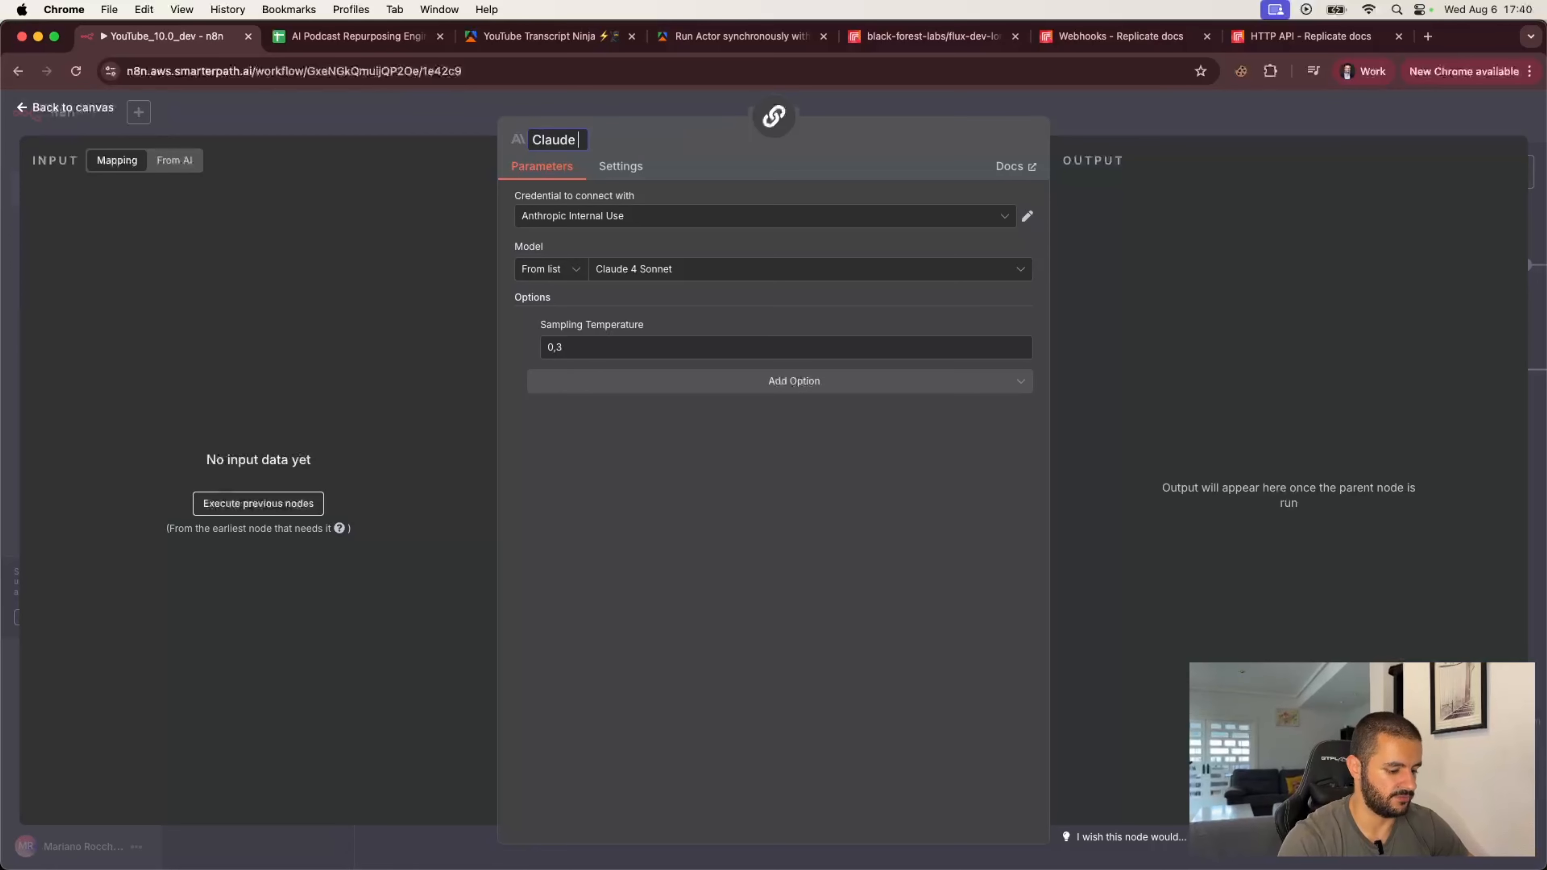
type(" 4 Sonnet")
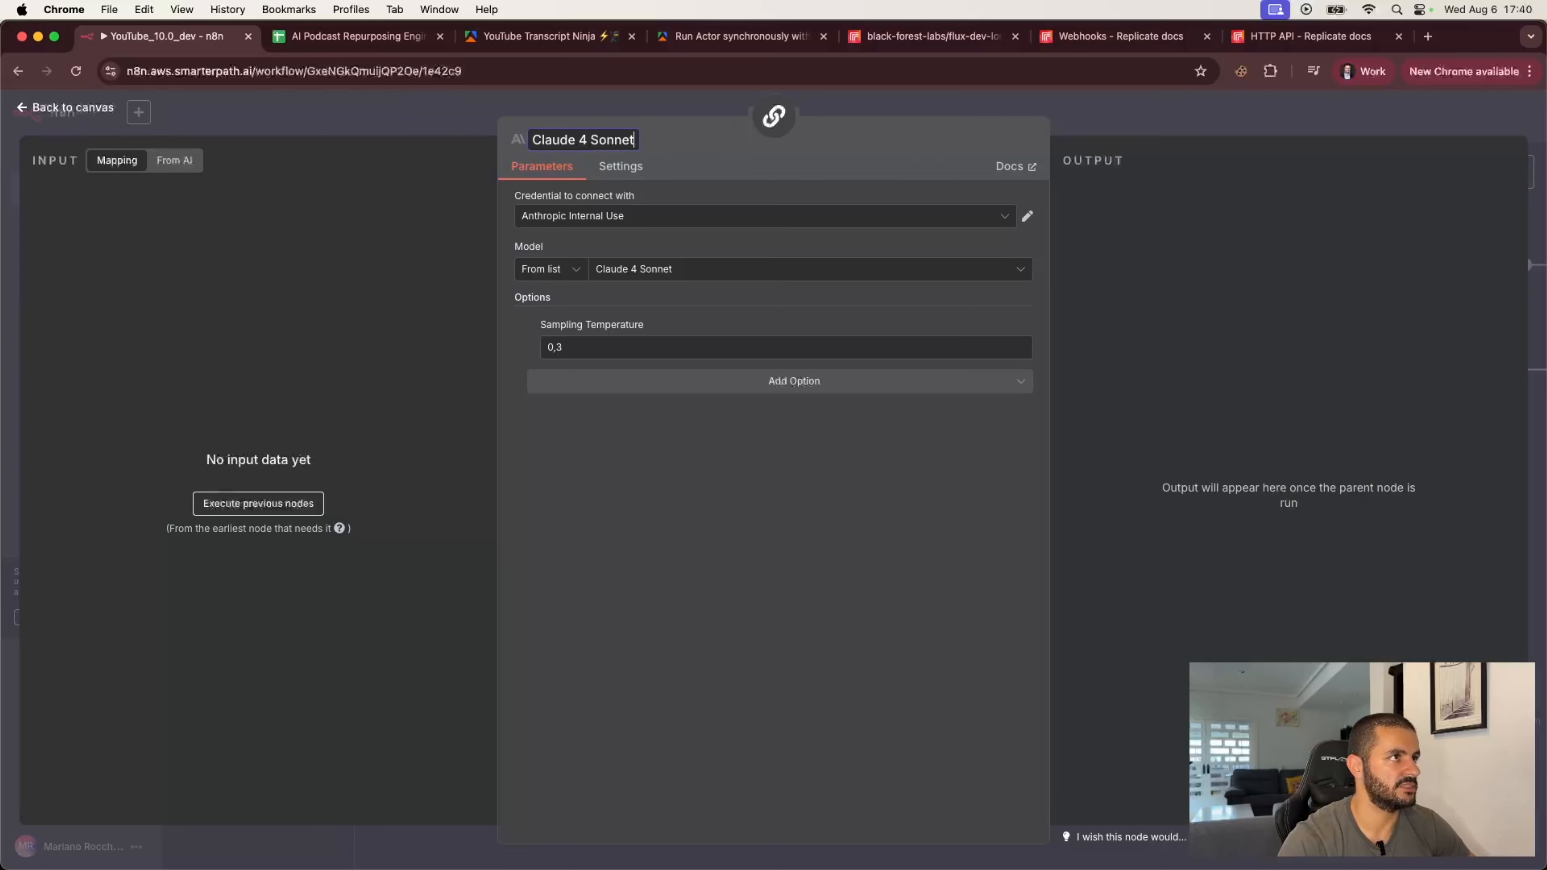
key("Return")
key("Escape")
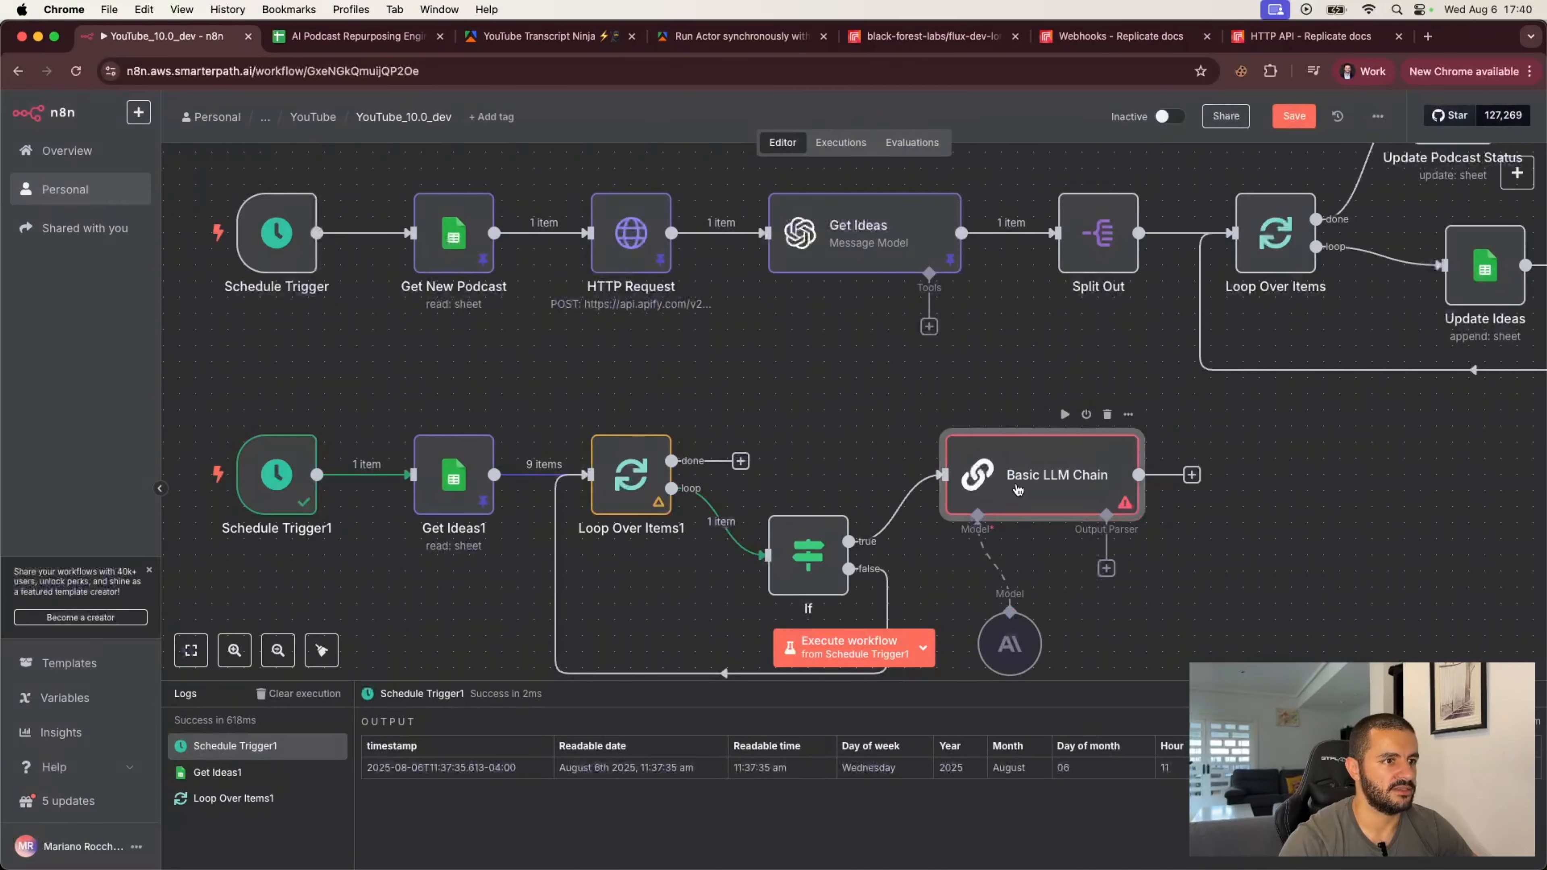
Step: Rename the Basic LLM Chain node to LinkedIn Post Generator
double_click(1066, 470)
left_click(582, 140)
type("Lin")
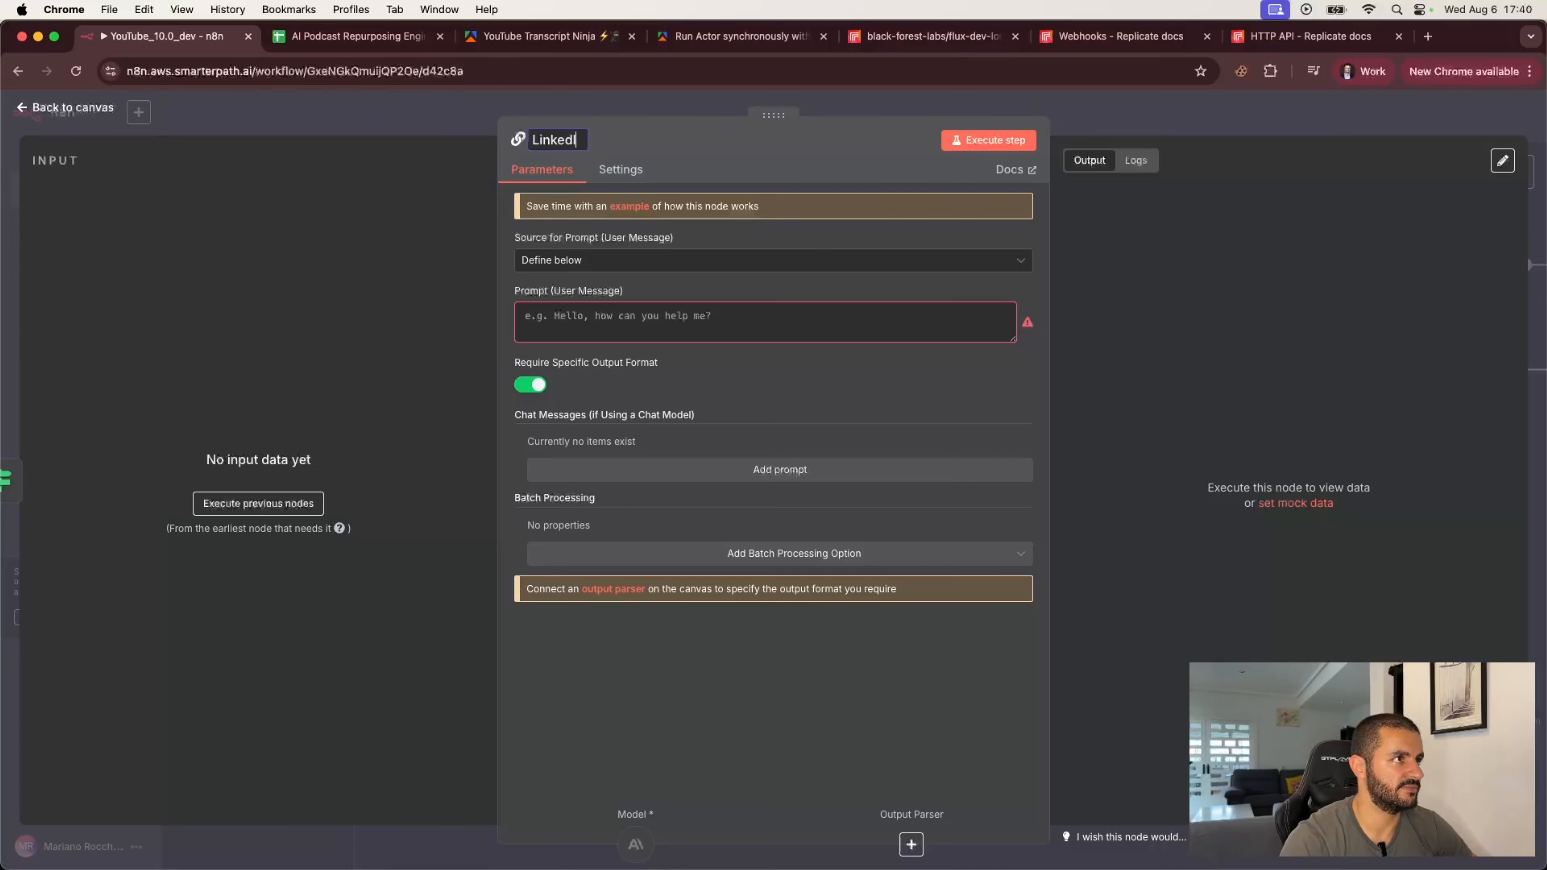
type("kedIn Post Generator")
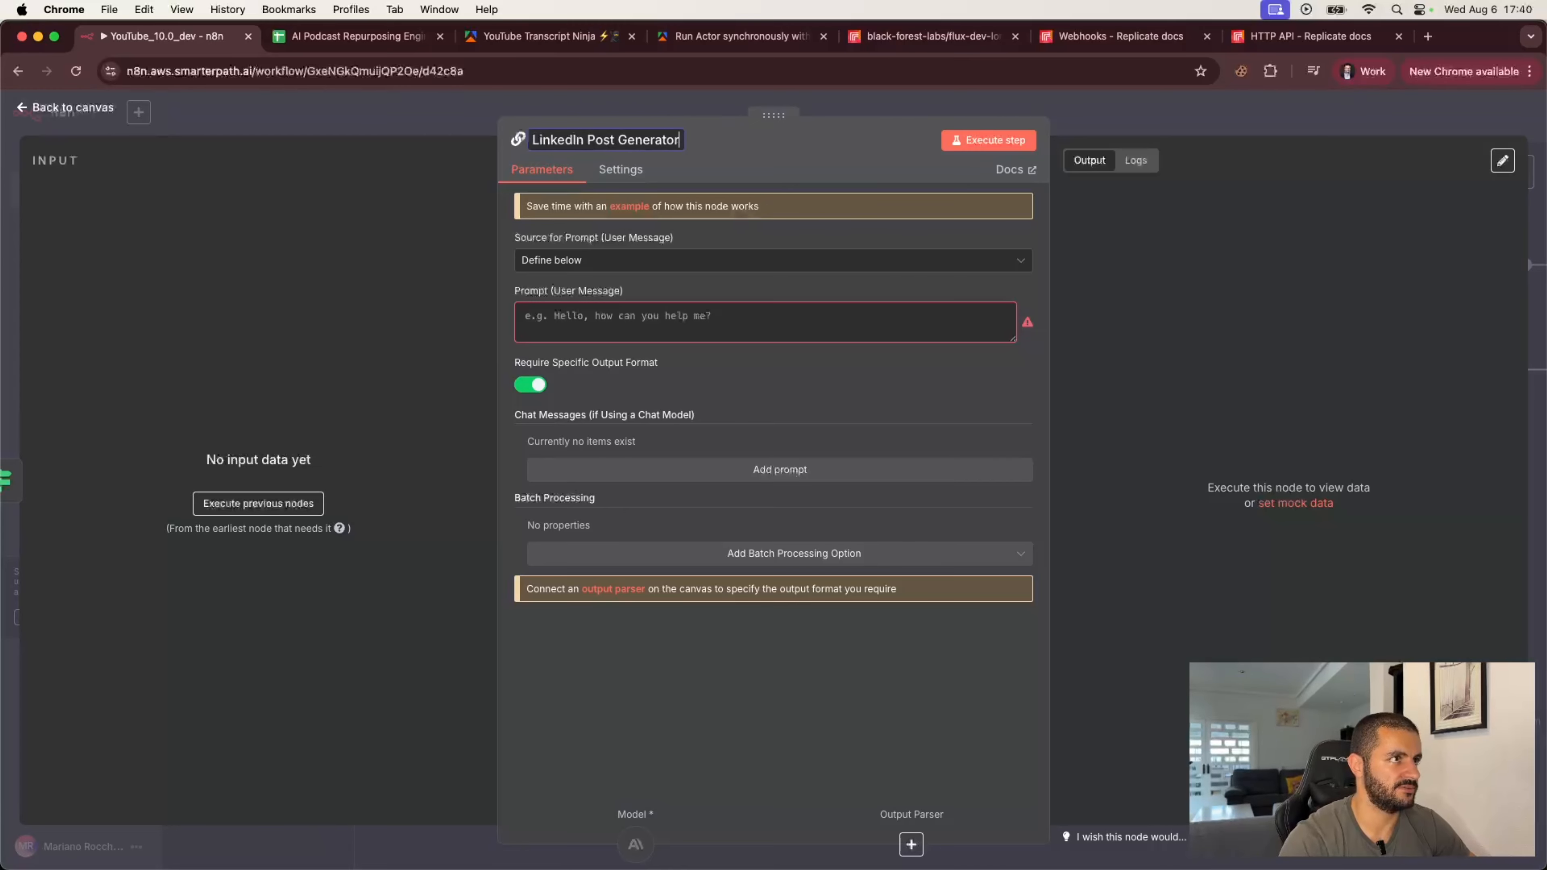
key("Return")
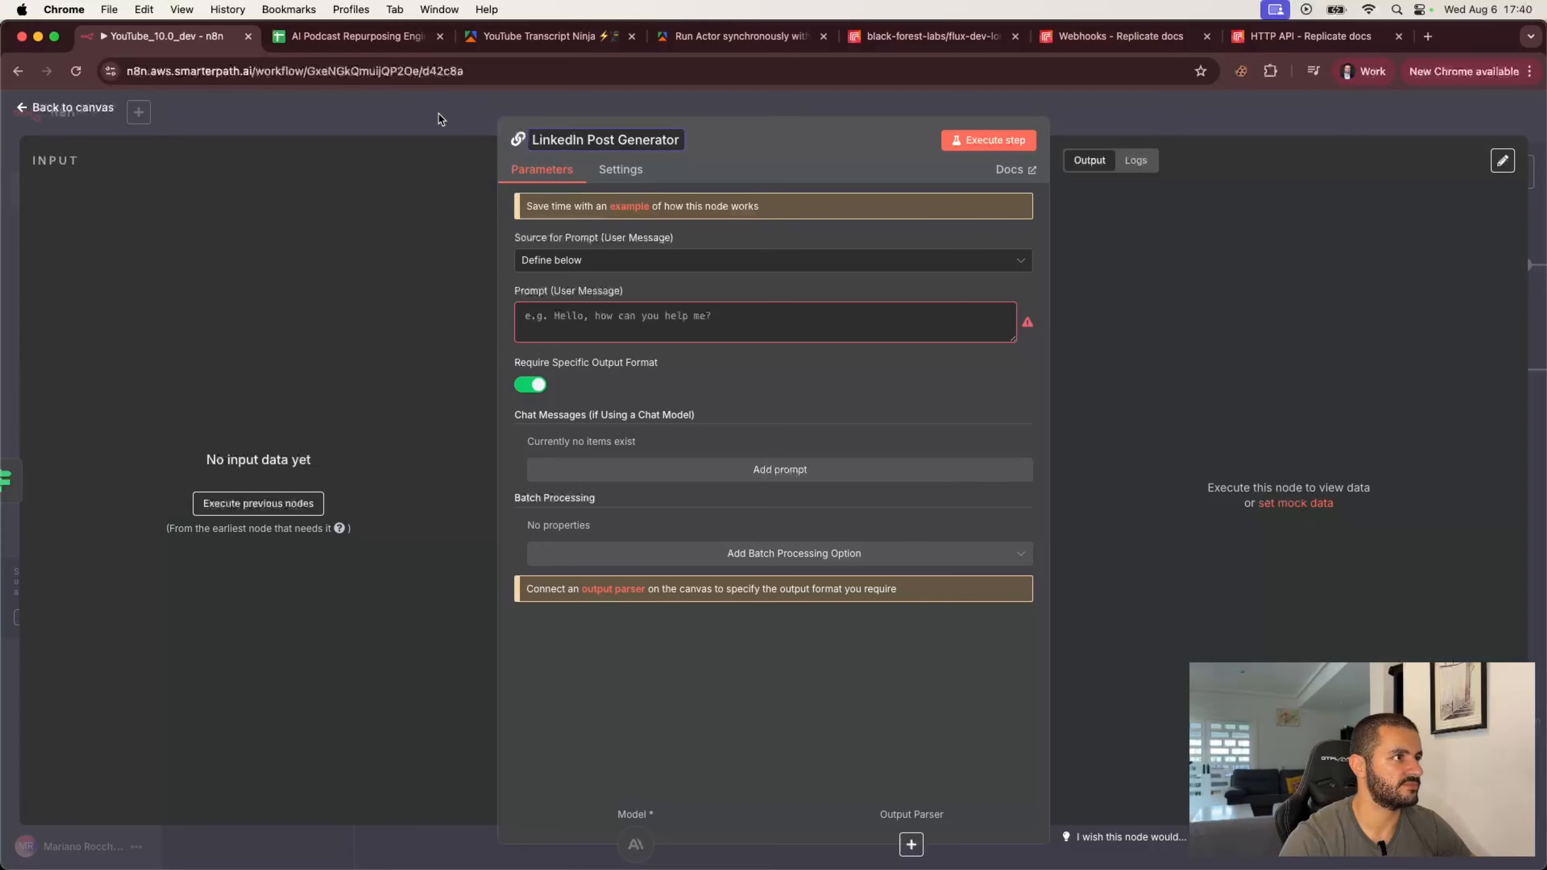
left_click(439, 114)
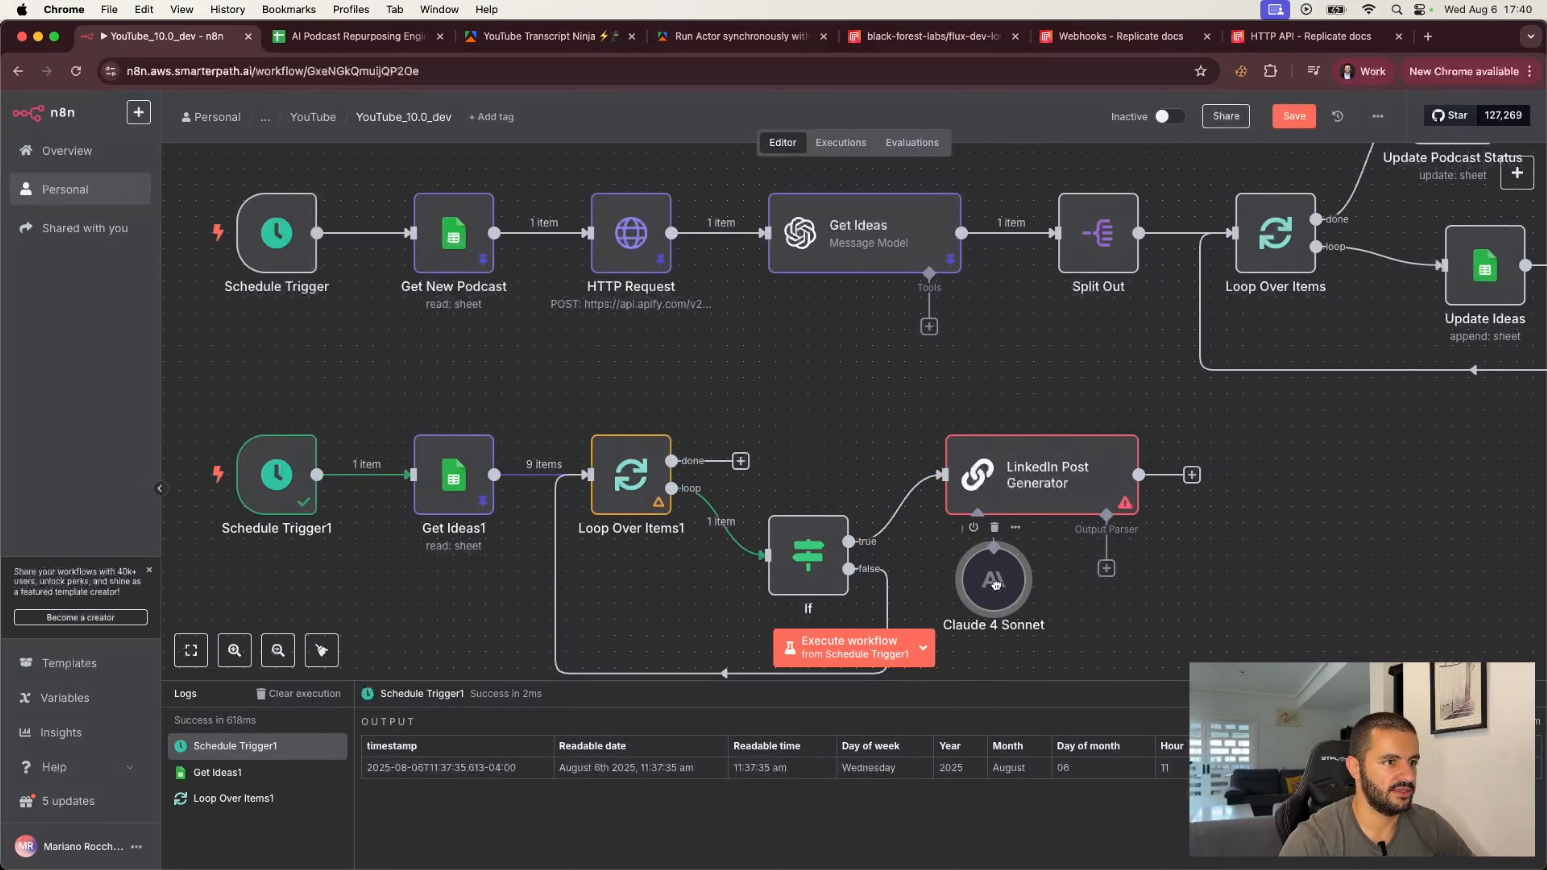
Step: Reposition the LinkedIn Post Generator and Claude 4 Sonnet nodes to tidy the canvas layout
left_click_drag(1047, 500, 1159, 501)
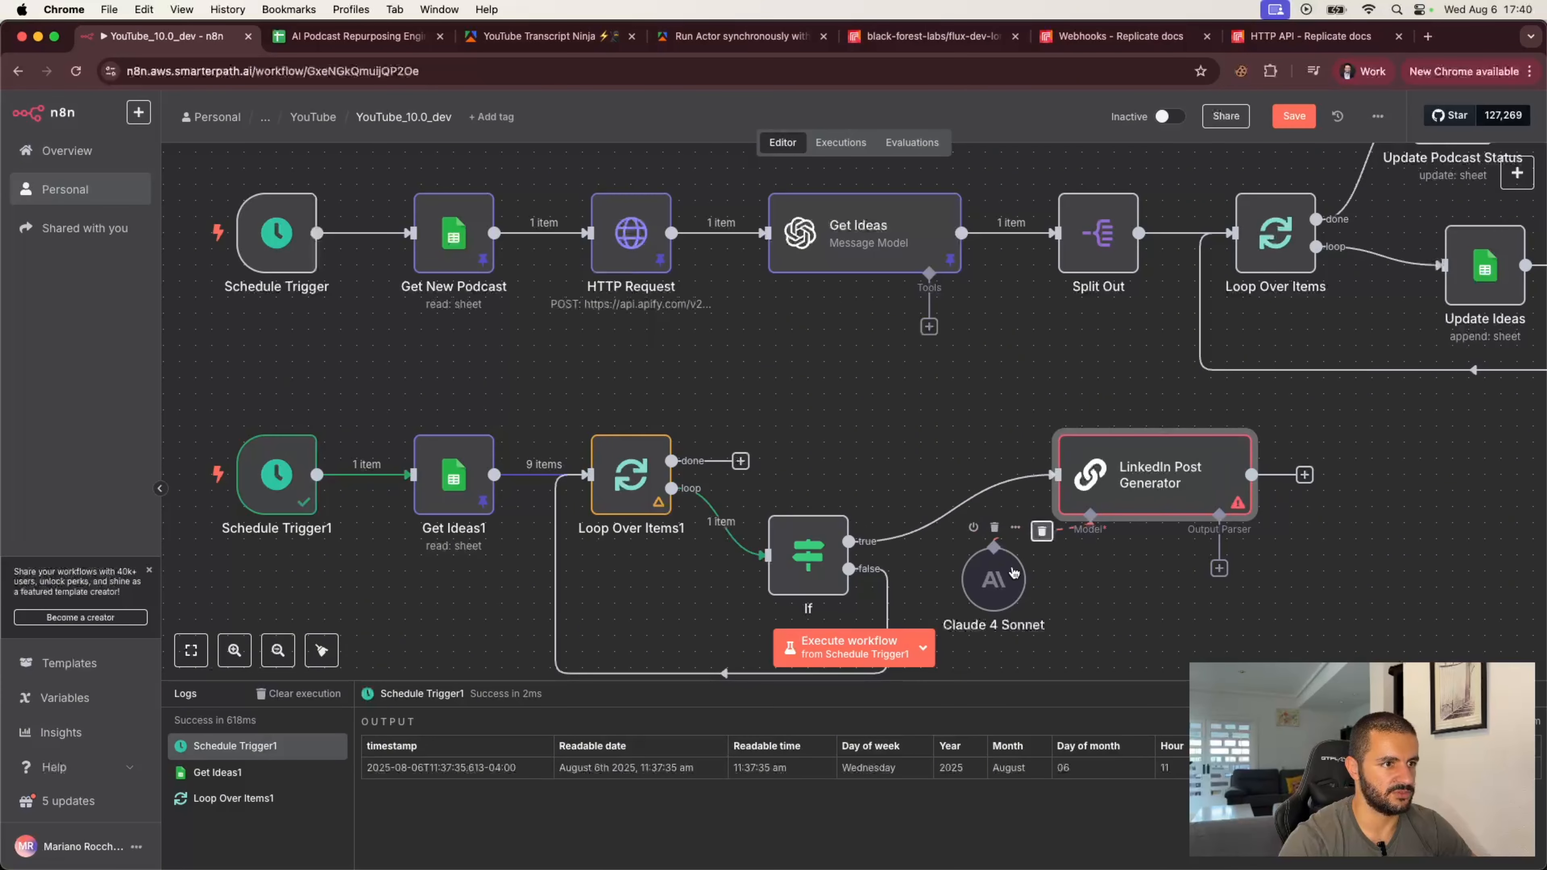
left_click_drag(993, 580, 994, 612)
scroll(906, 529, "down", 2)
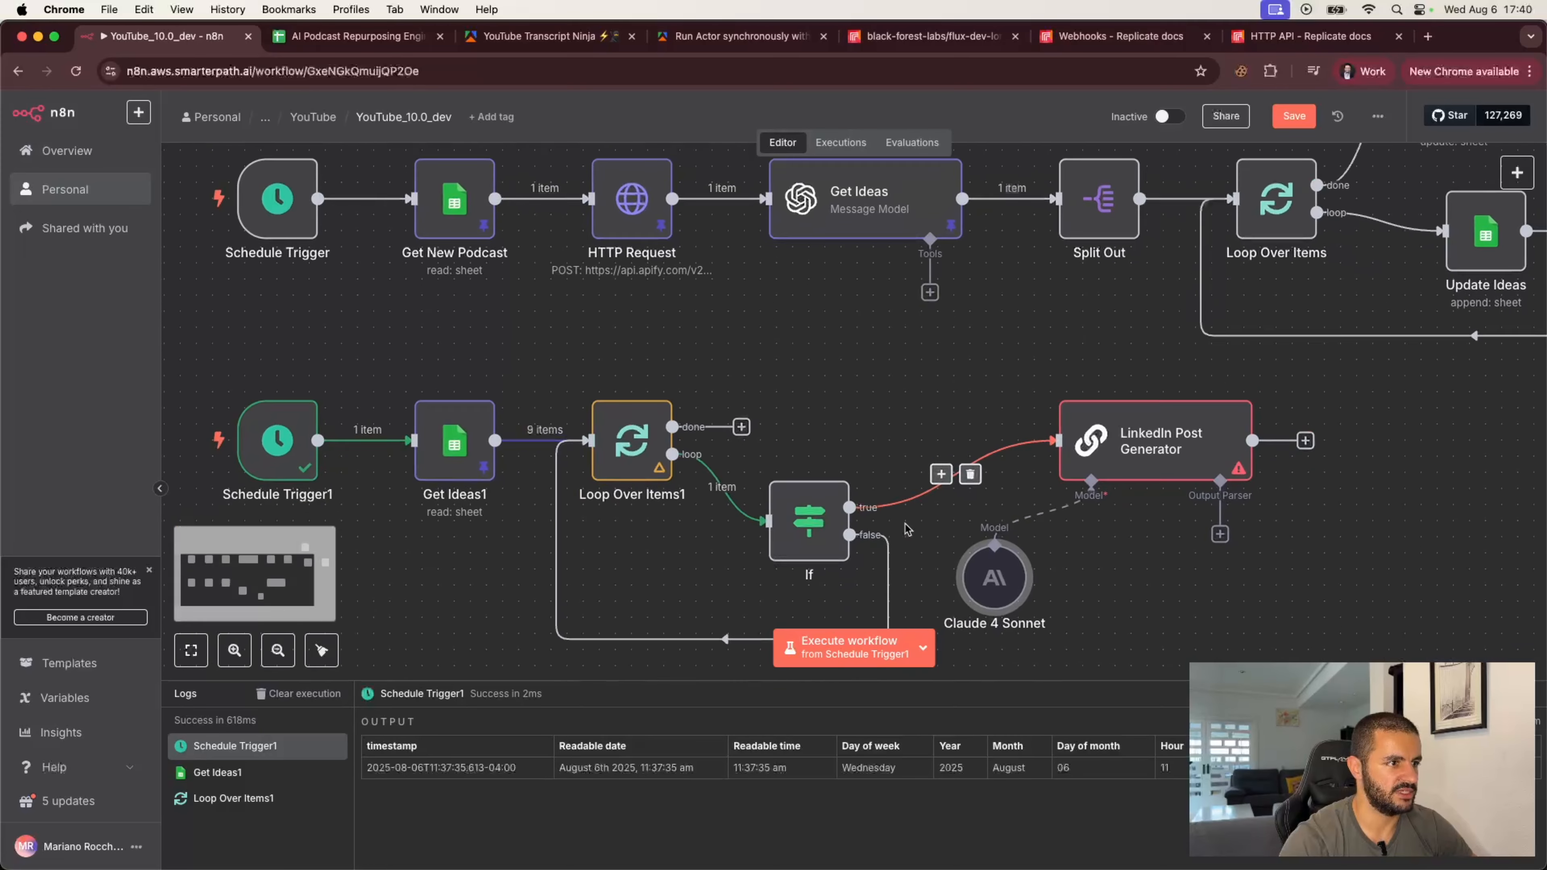
Step: Rename the If node to Idea & Context
double_click(810, 483)
left_click(385, 139)
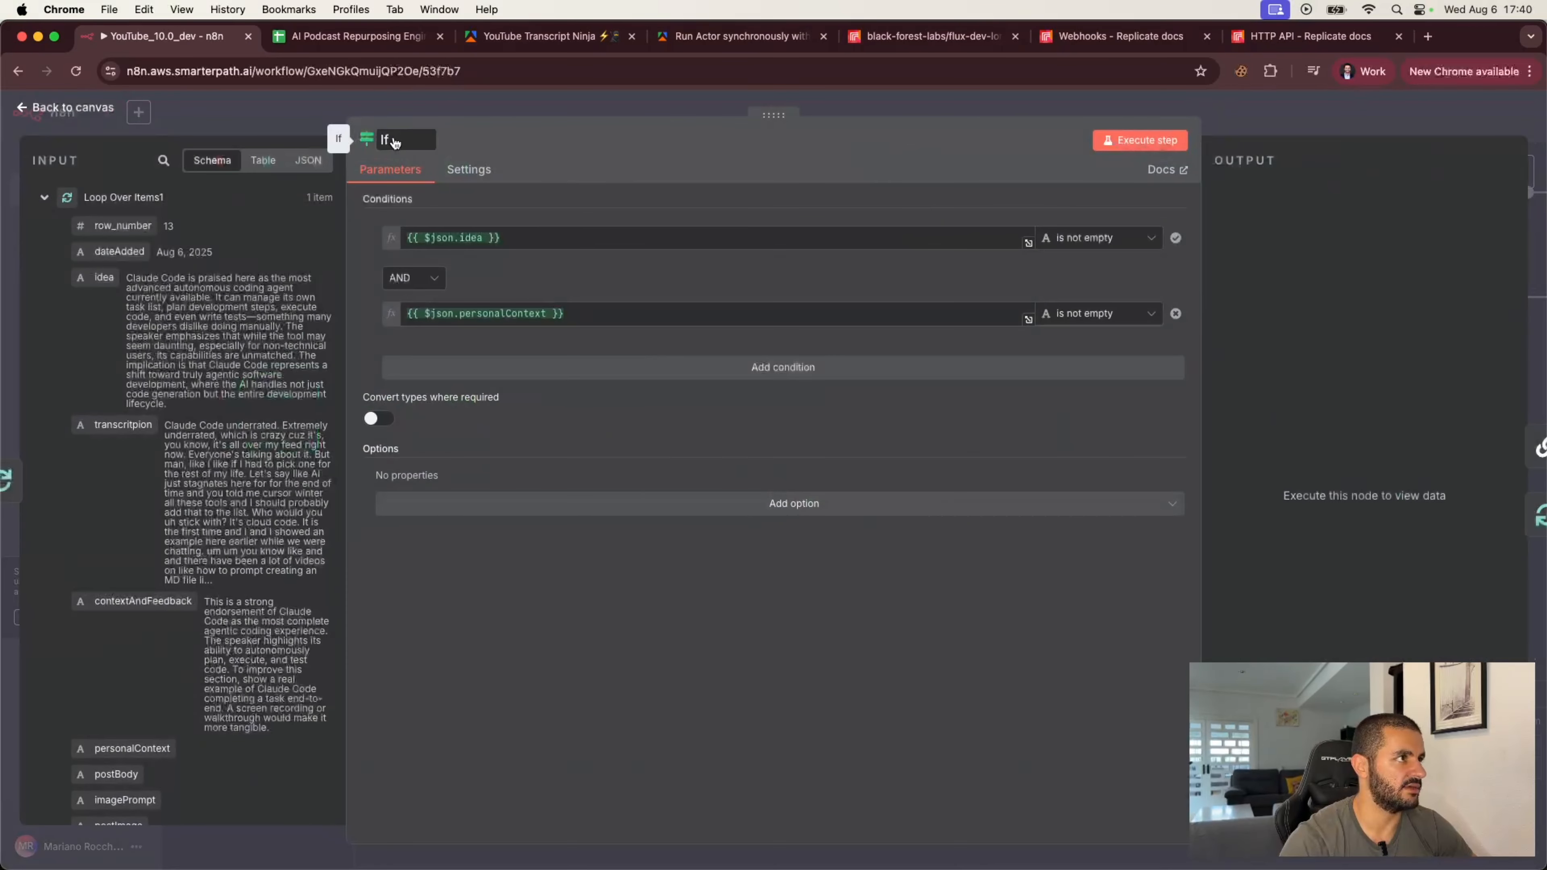
type("Idea")
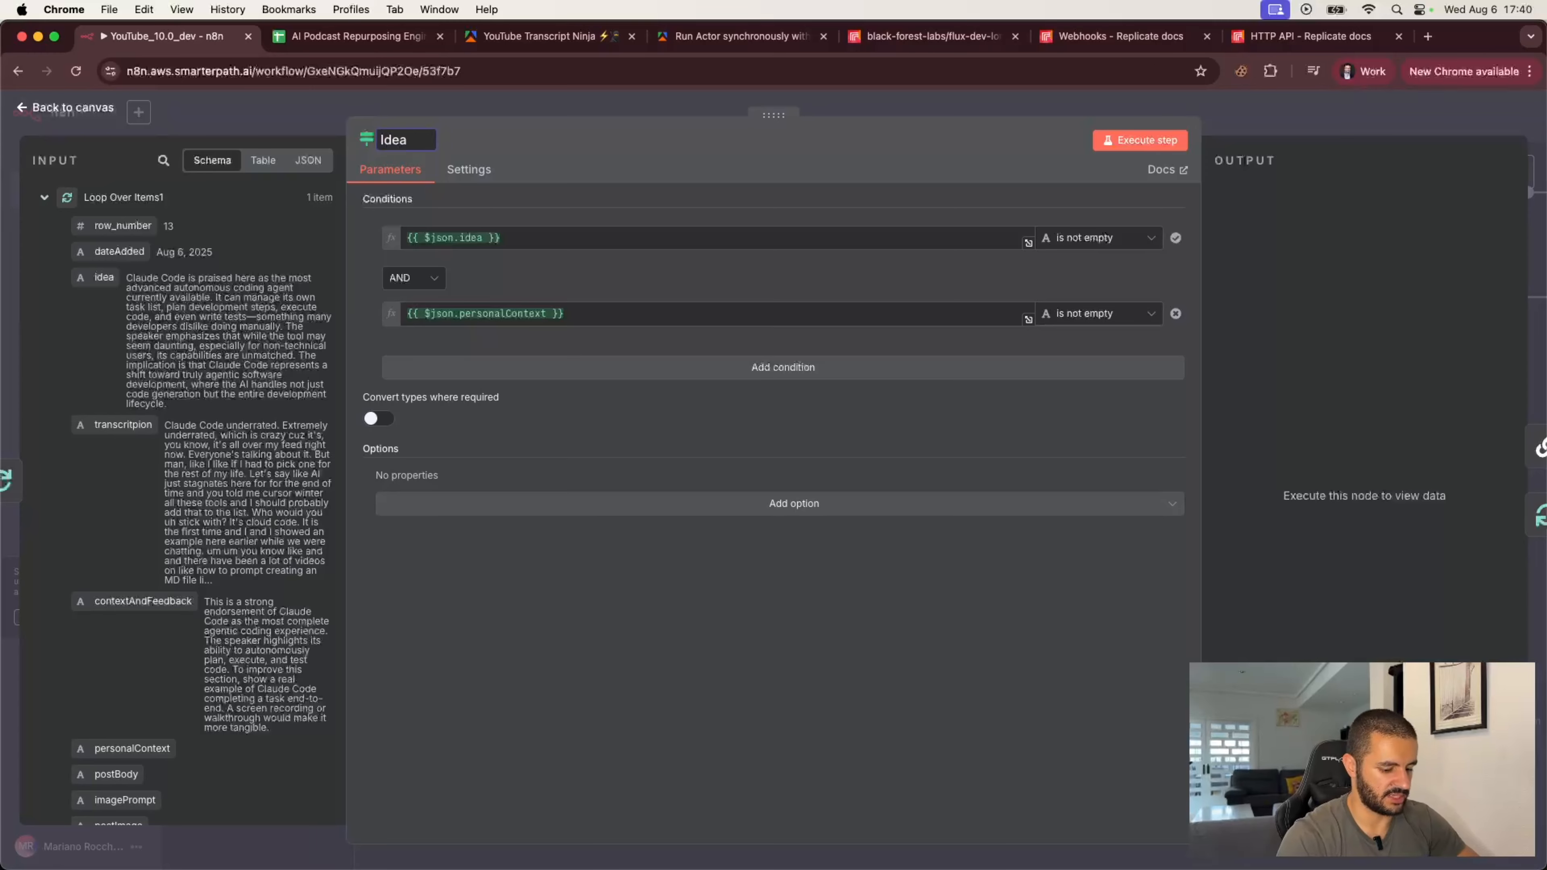
type(" & Context")
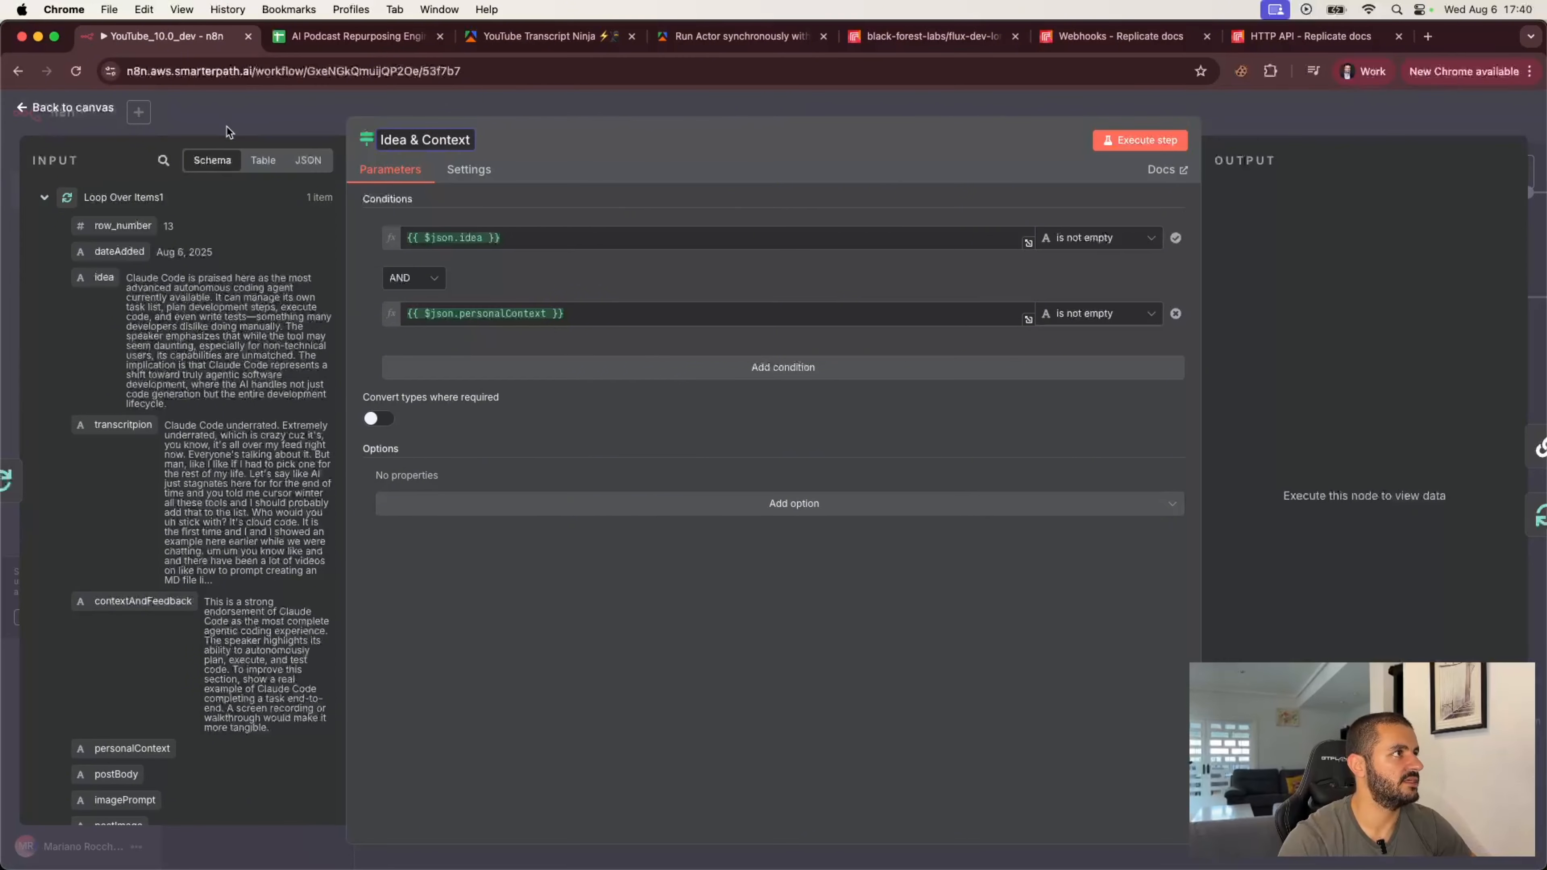
left_click(277, 125)
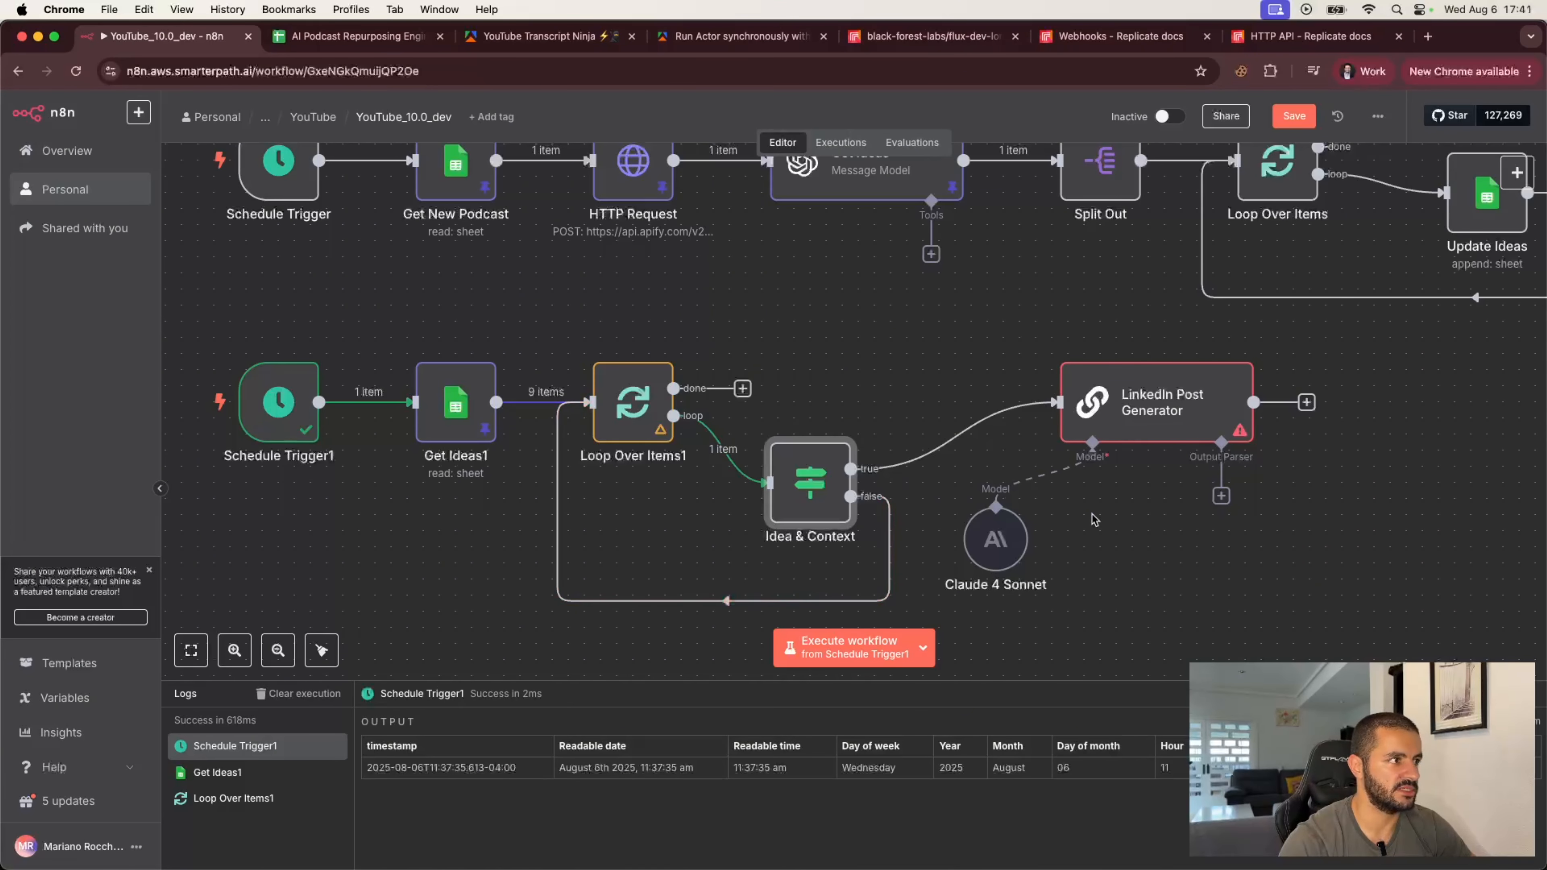
Step: Attach a Structured Output Parser to the chain with the JSON example {"linkedInPostCopy": "copyGoesHere"}
scroll(1095, 519, "right", 1)
scroll(1095, 519, "right", 2)
left_click(1108, 499)
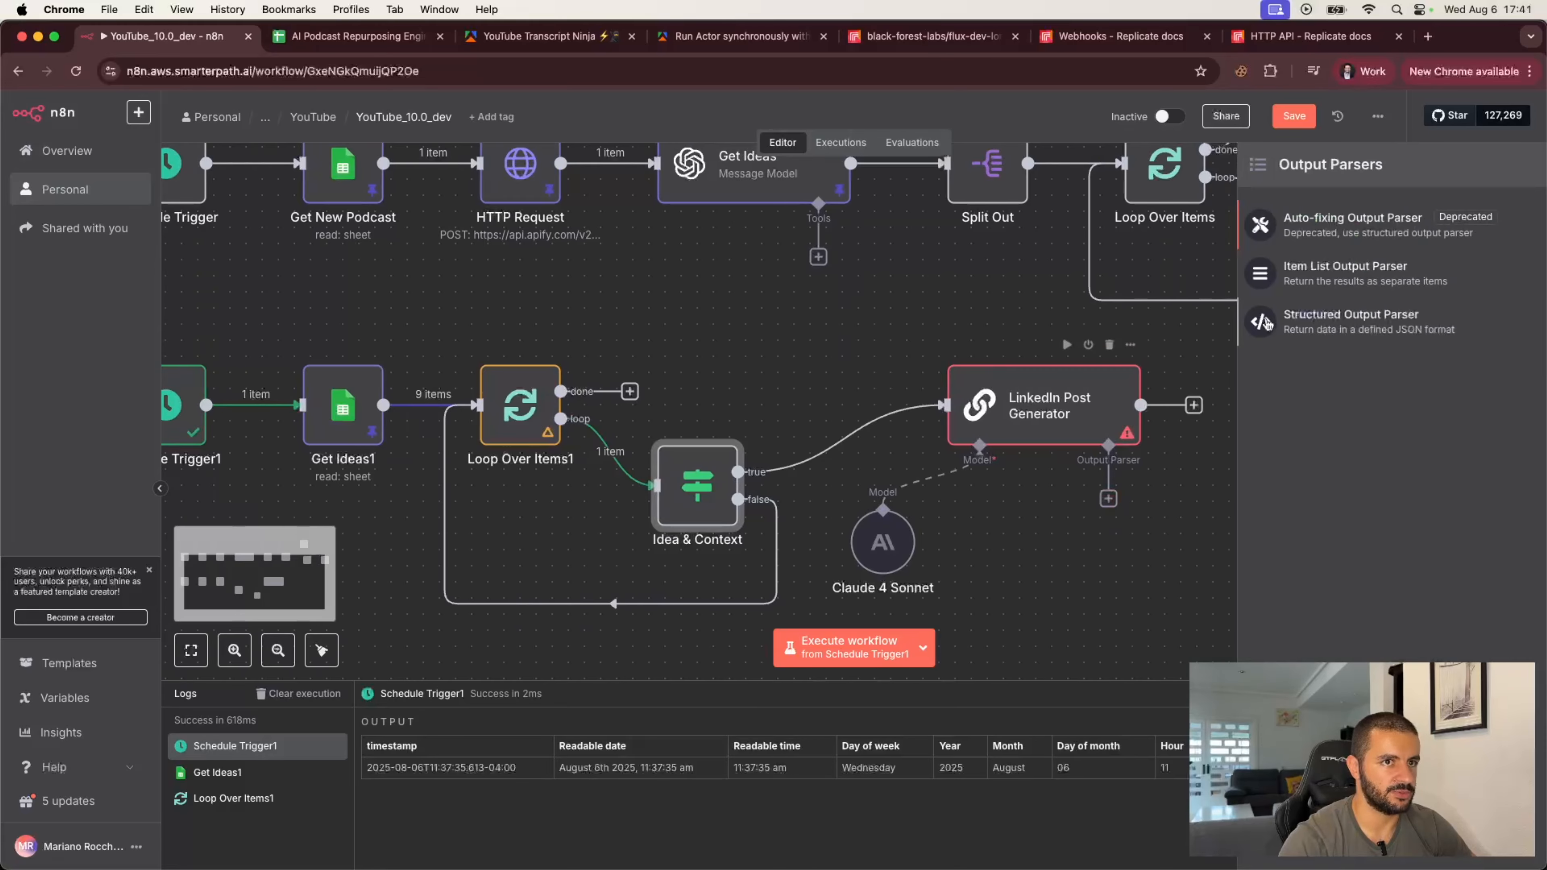
left_click(1311, 331)
key("super+Tab")
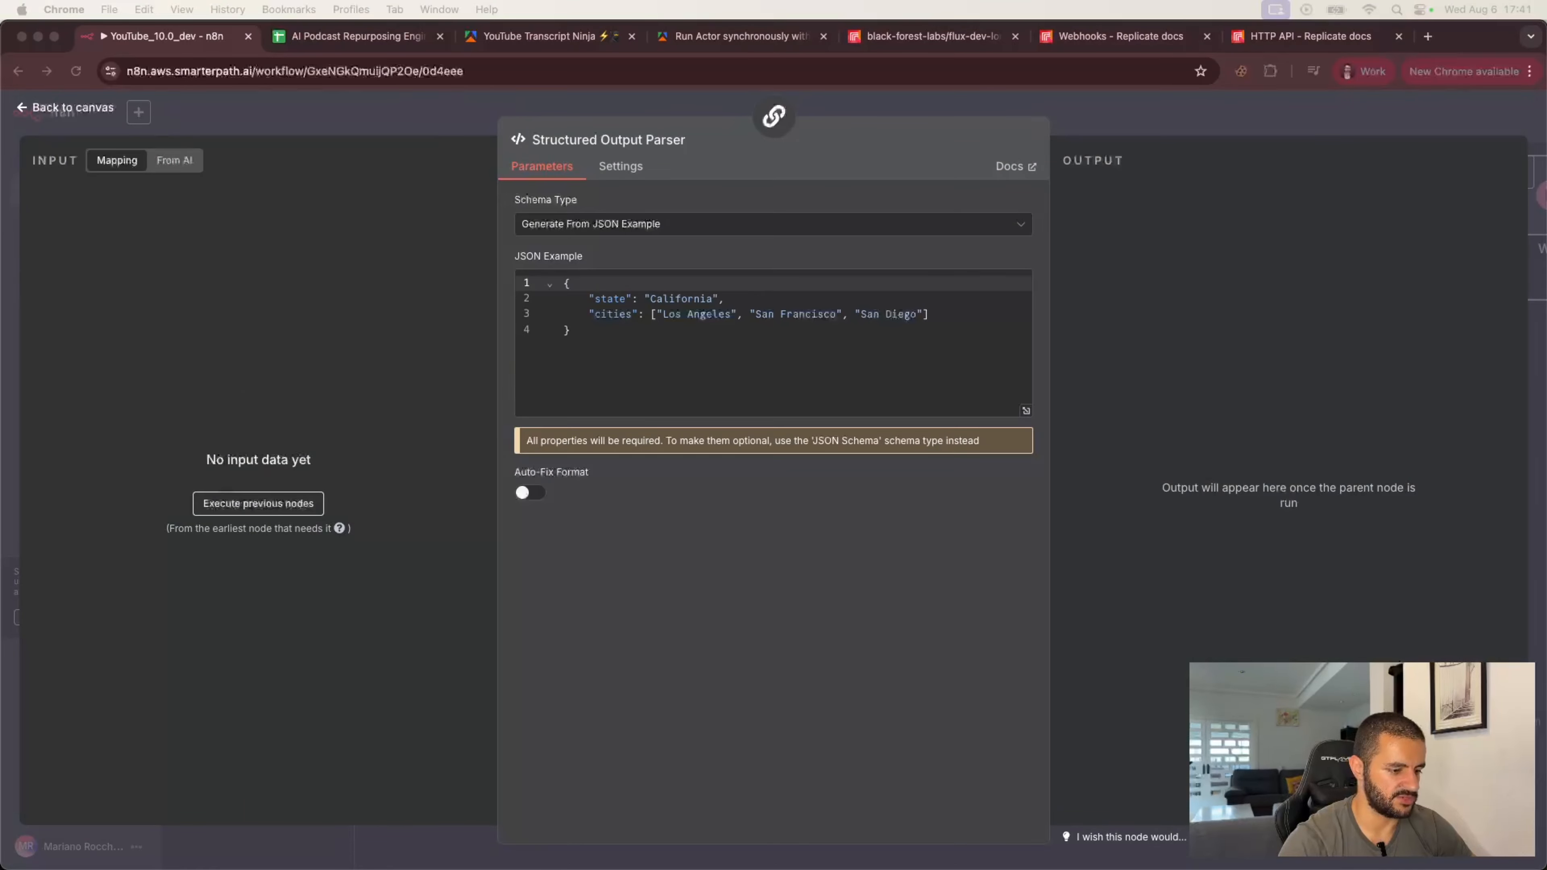
left_click(579, 332)
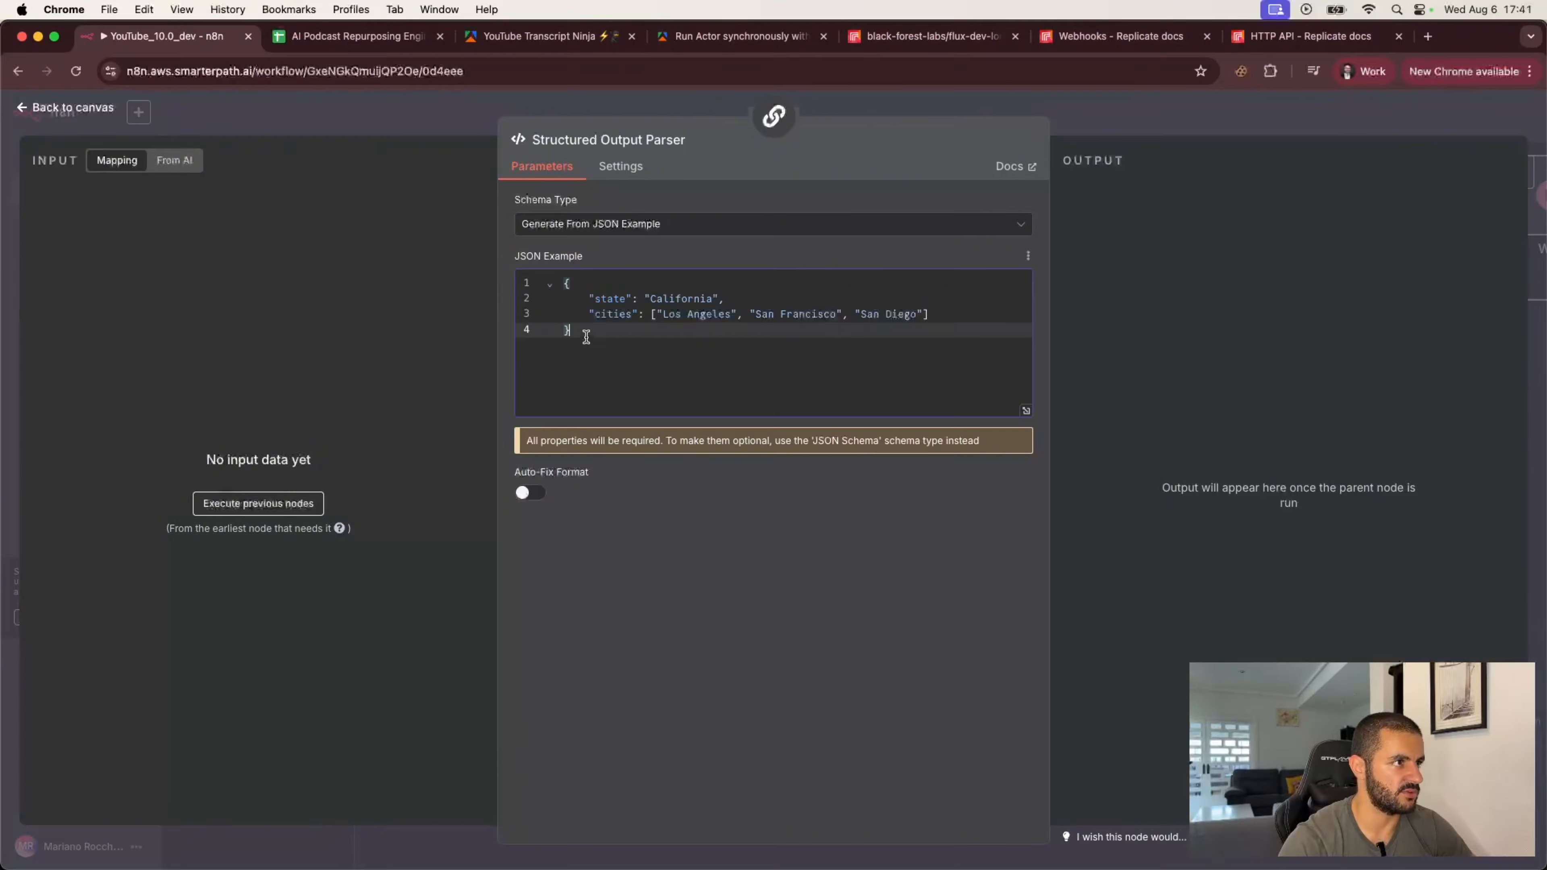
key("super+a")
type("{   \"linkedInPostCopy\": \"copyGoesHere\" }")
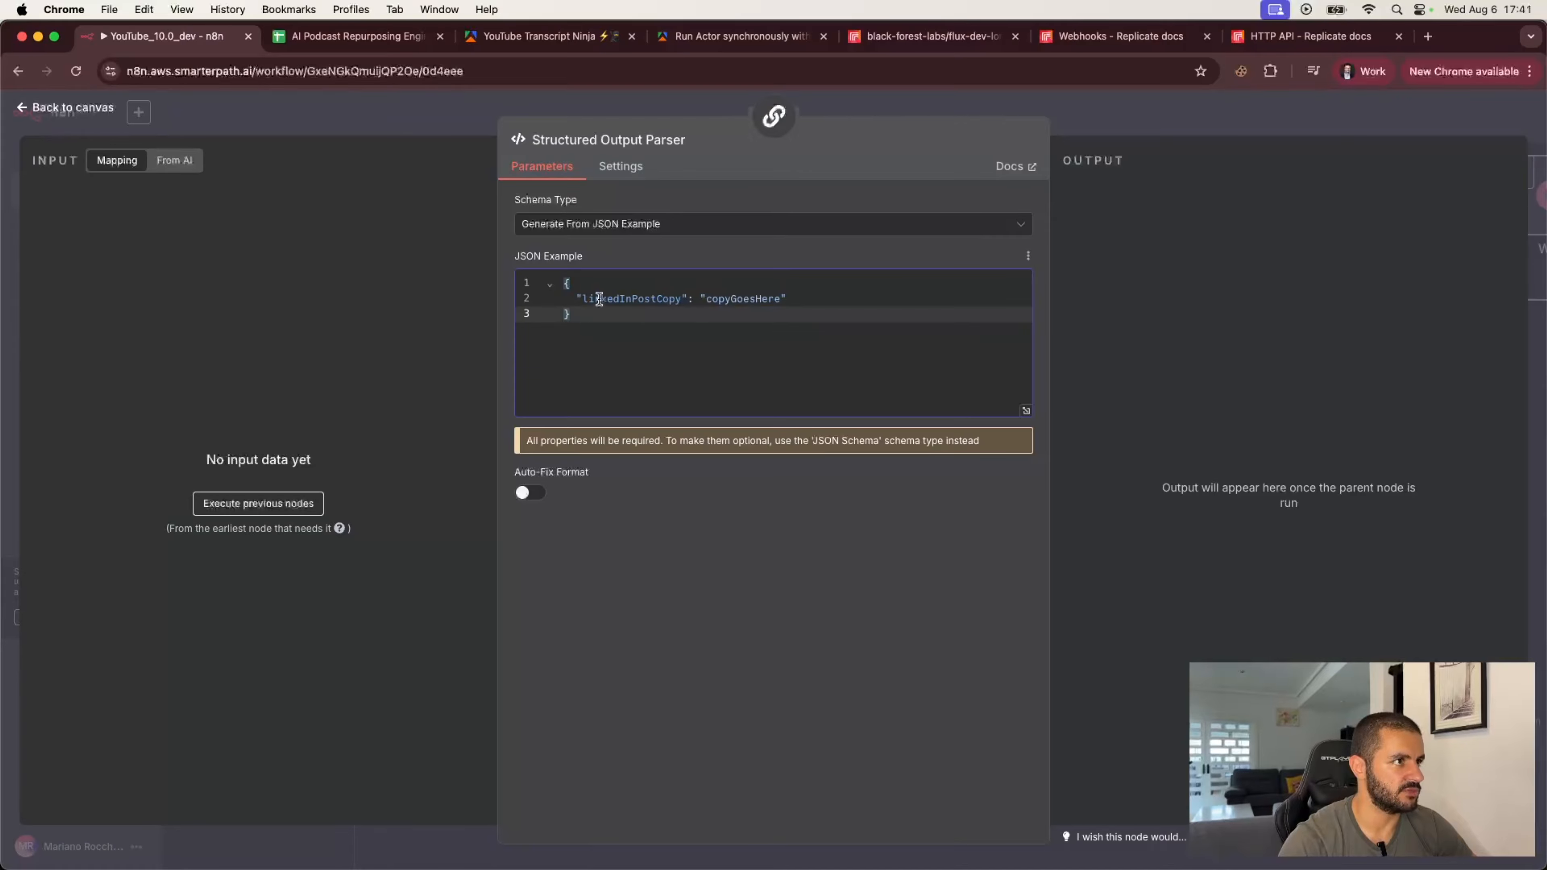
left_click_drag(584, 298, 769, 295)
left_click(769, 295)
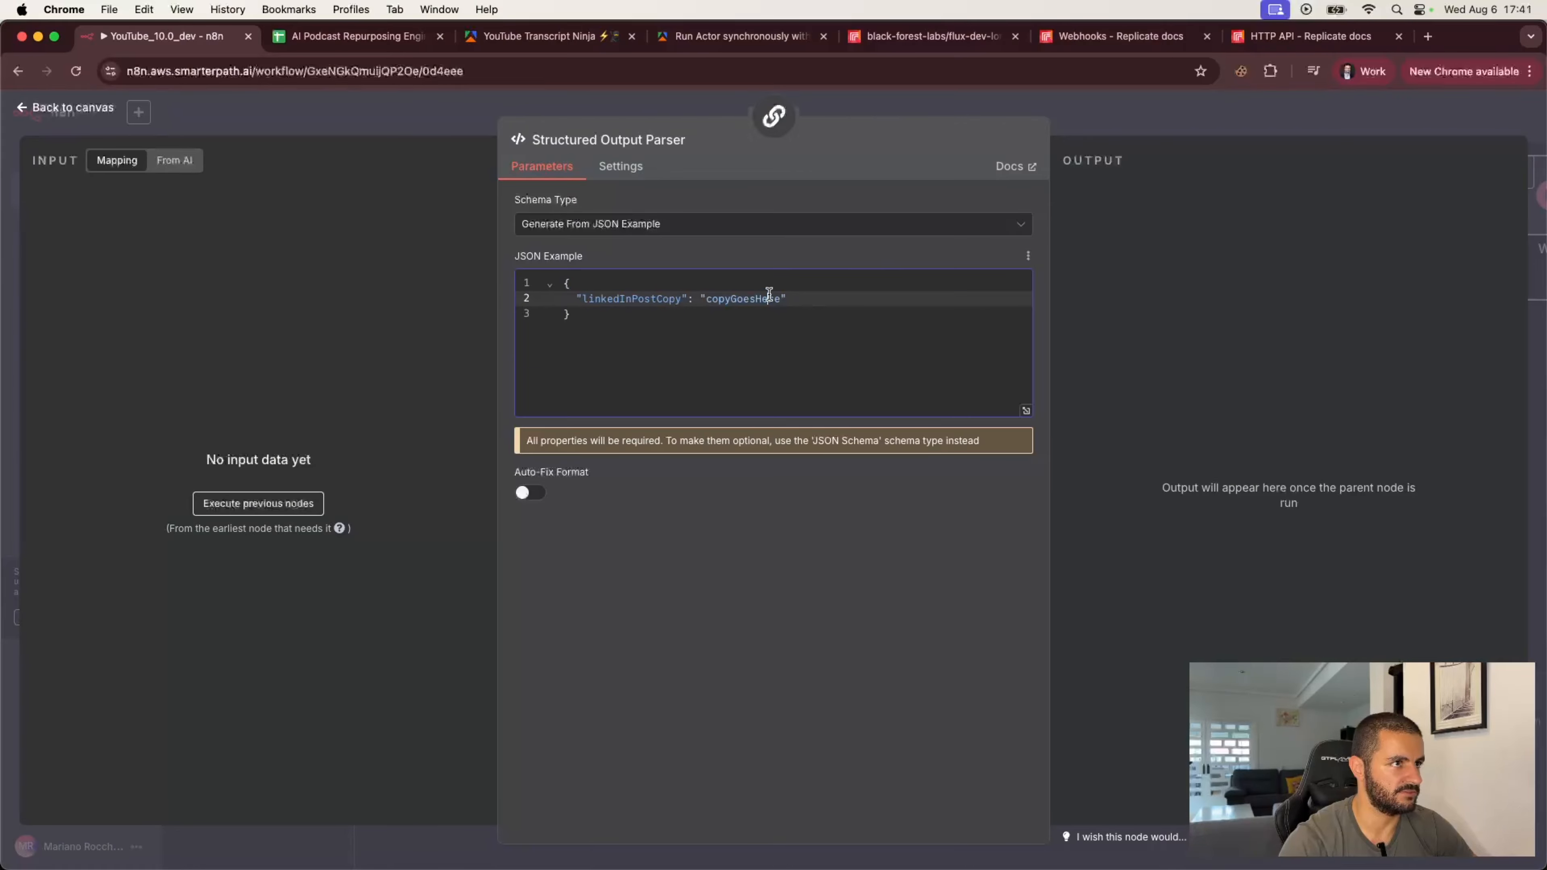
left_click(1100, 114)
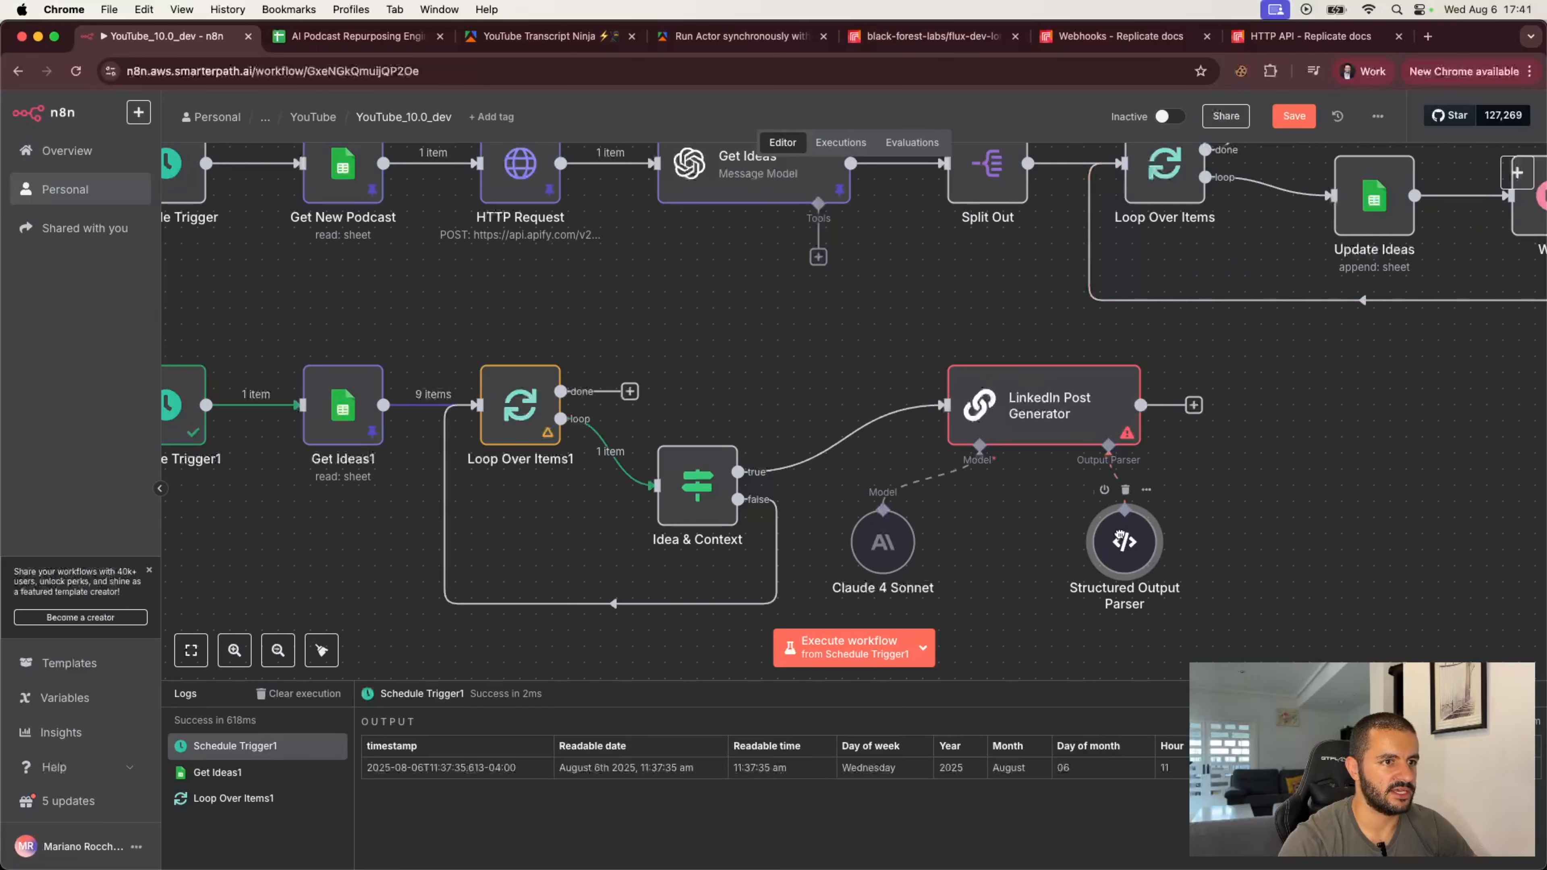
left_click_drag(883, 541, 963, 541)
Step: Add a System chat message describing a LinkedIn content-writing assistant for an AI Automation Agency owner, as an expression
double_click(1022, 410)
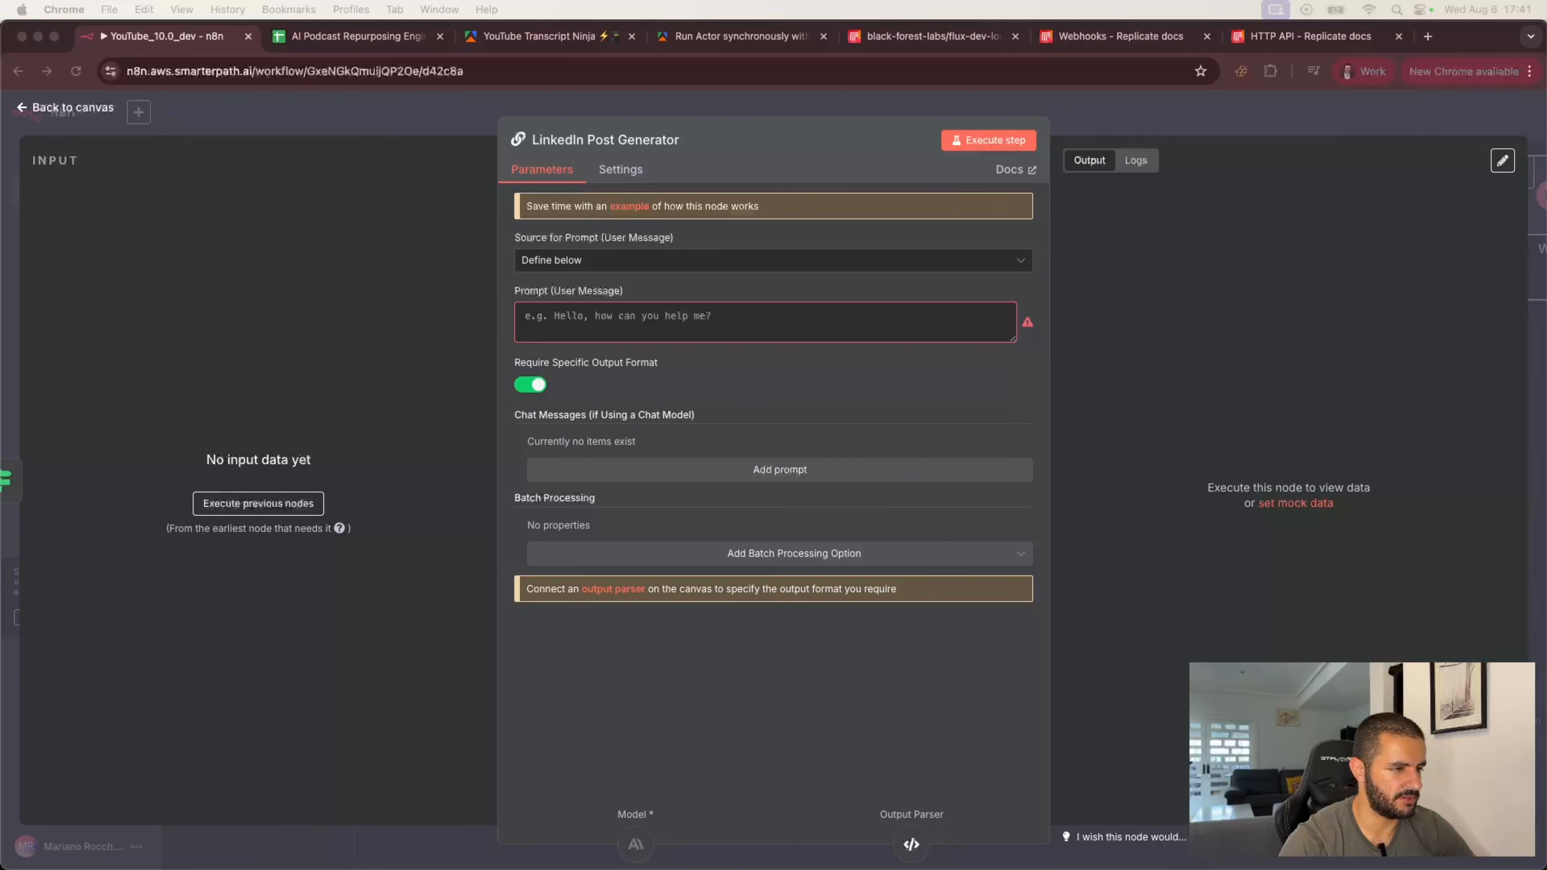
left_click(768, 472)
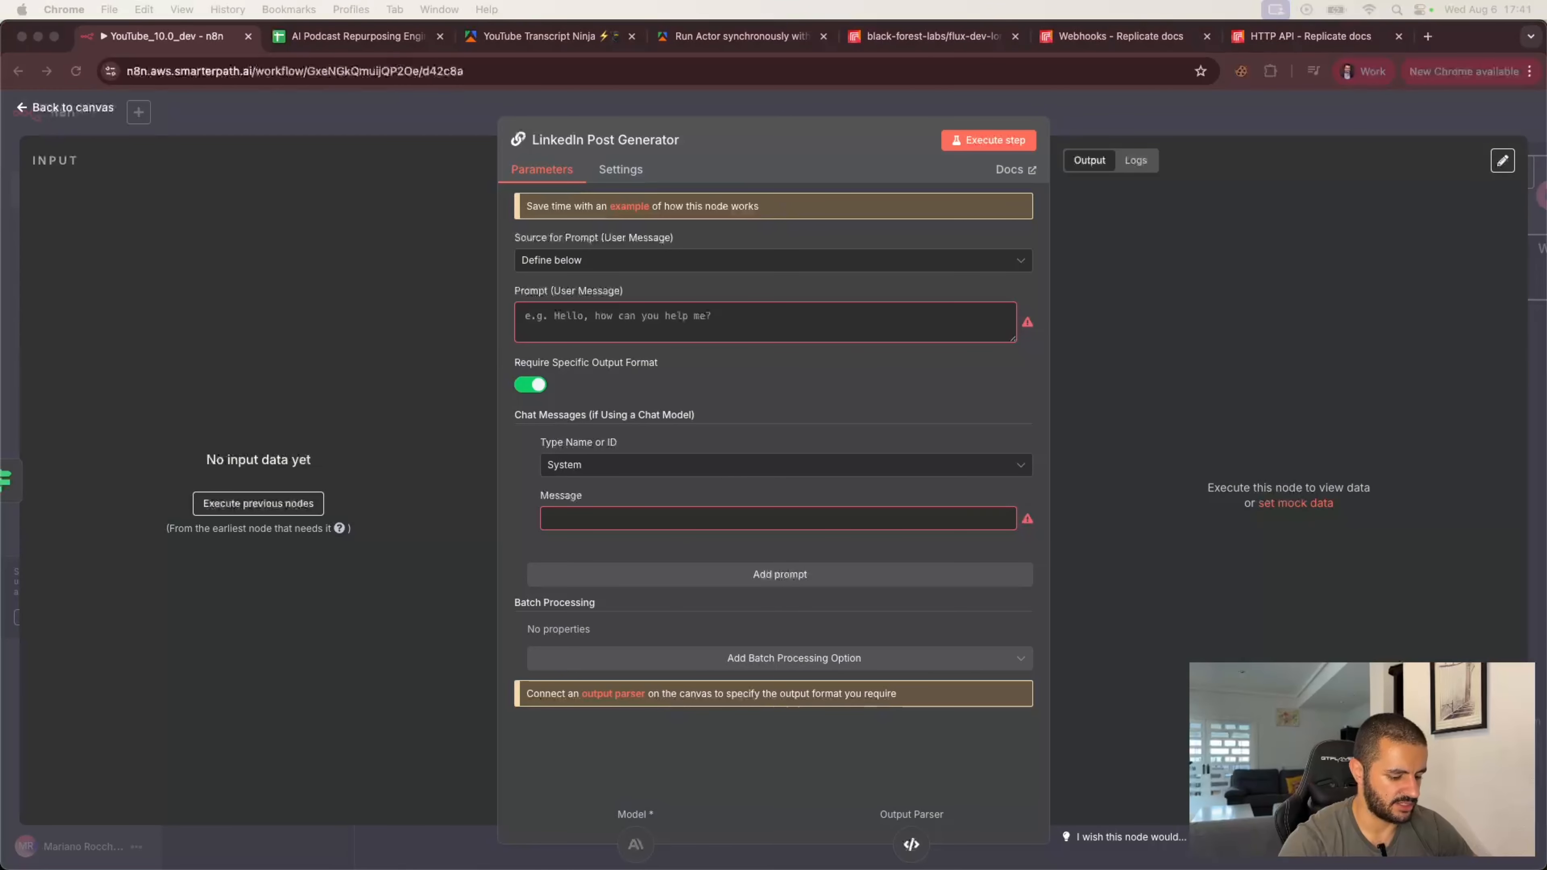
left_click(598, 519)
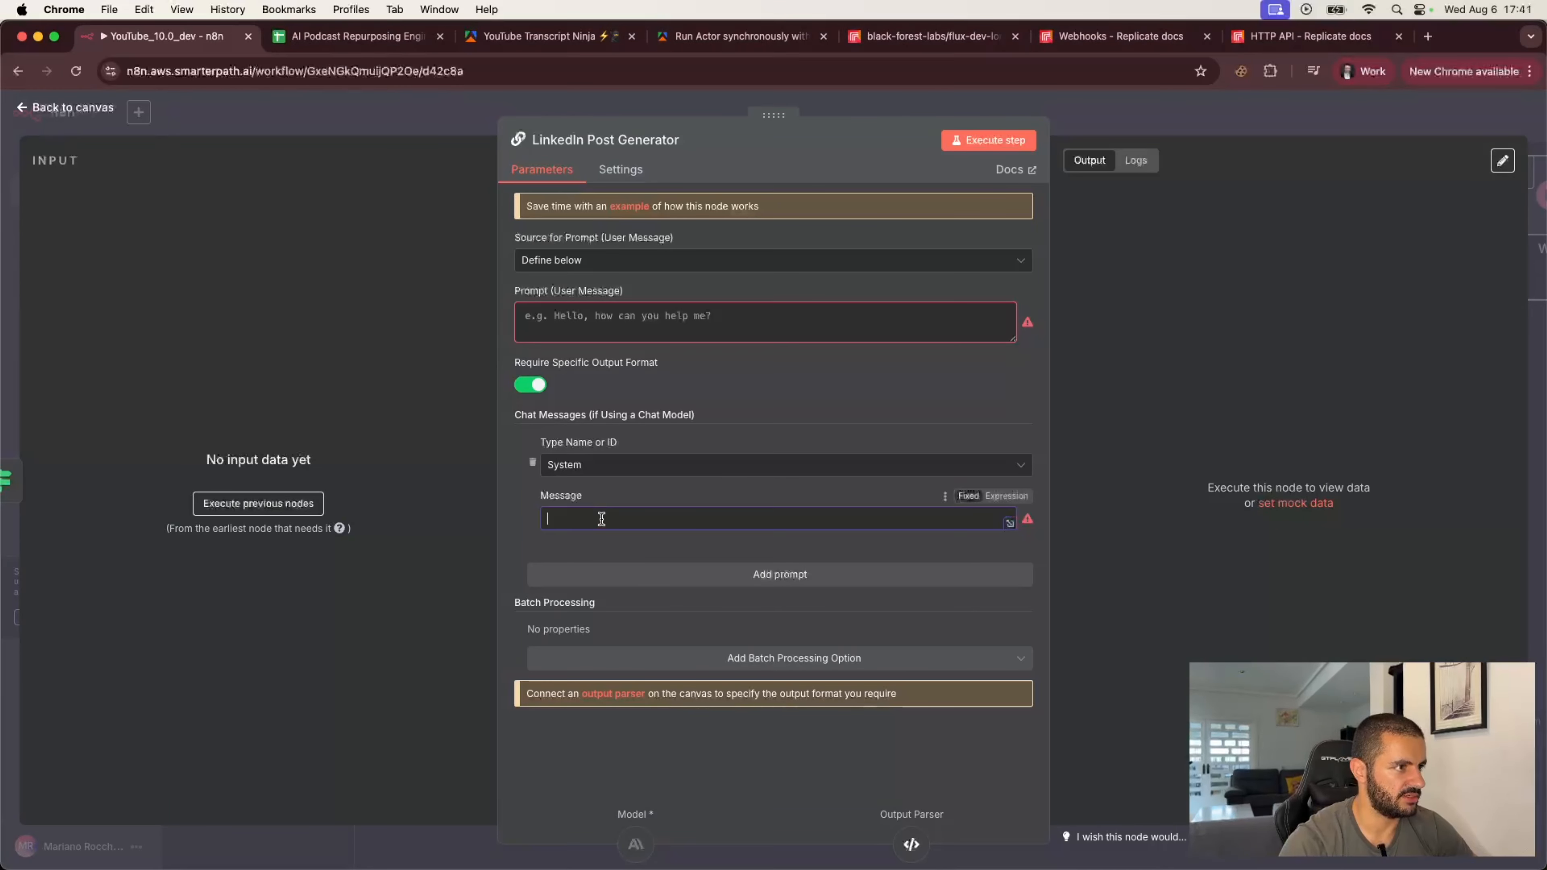
type("You're a helpful, intelligent content writing assistant that generates LinkedIn posts for me, an AI Automation Agency owner, building Automations in Customer Support and Sales, to help unlock revenue, reduce bottlenecks and increase the value-add of the hours of companies.")
left_click(1010, 523)
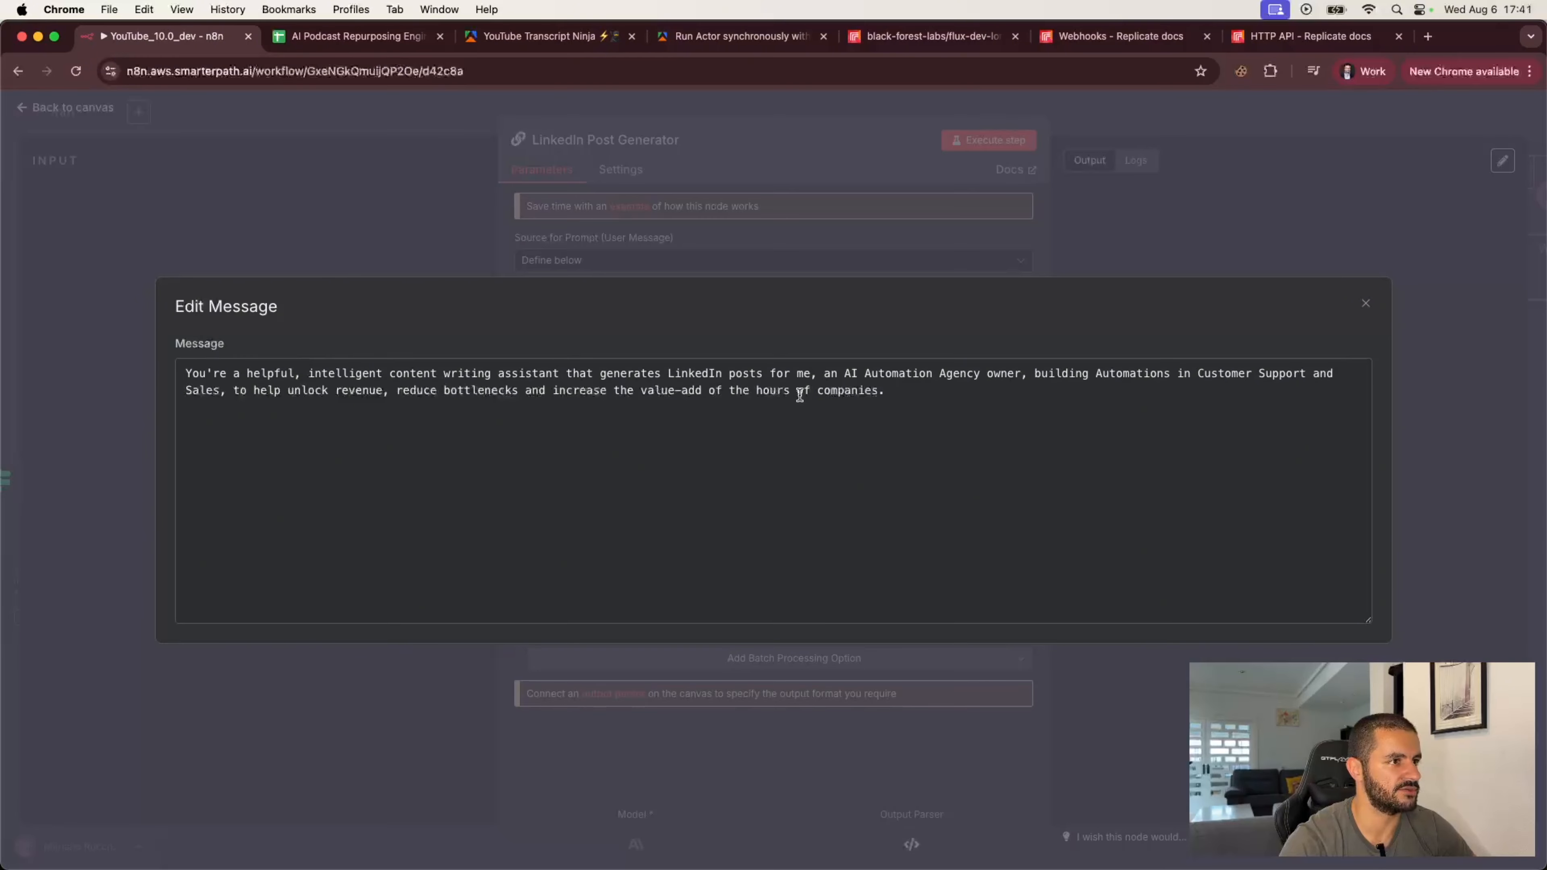
left_click(1367, 305)
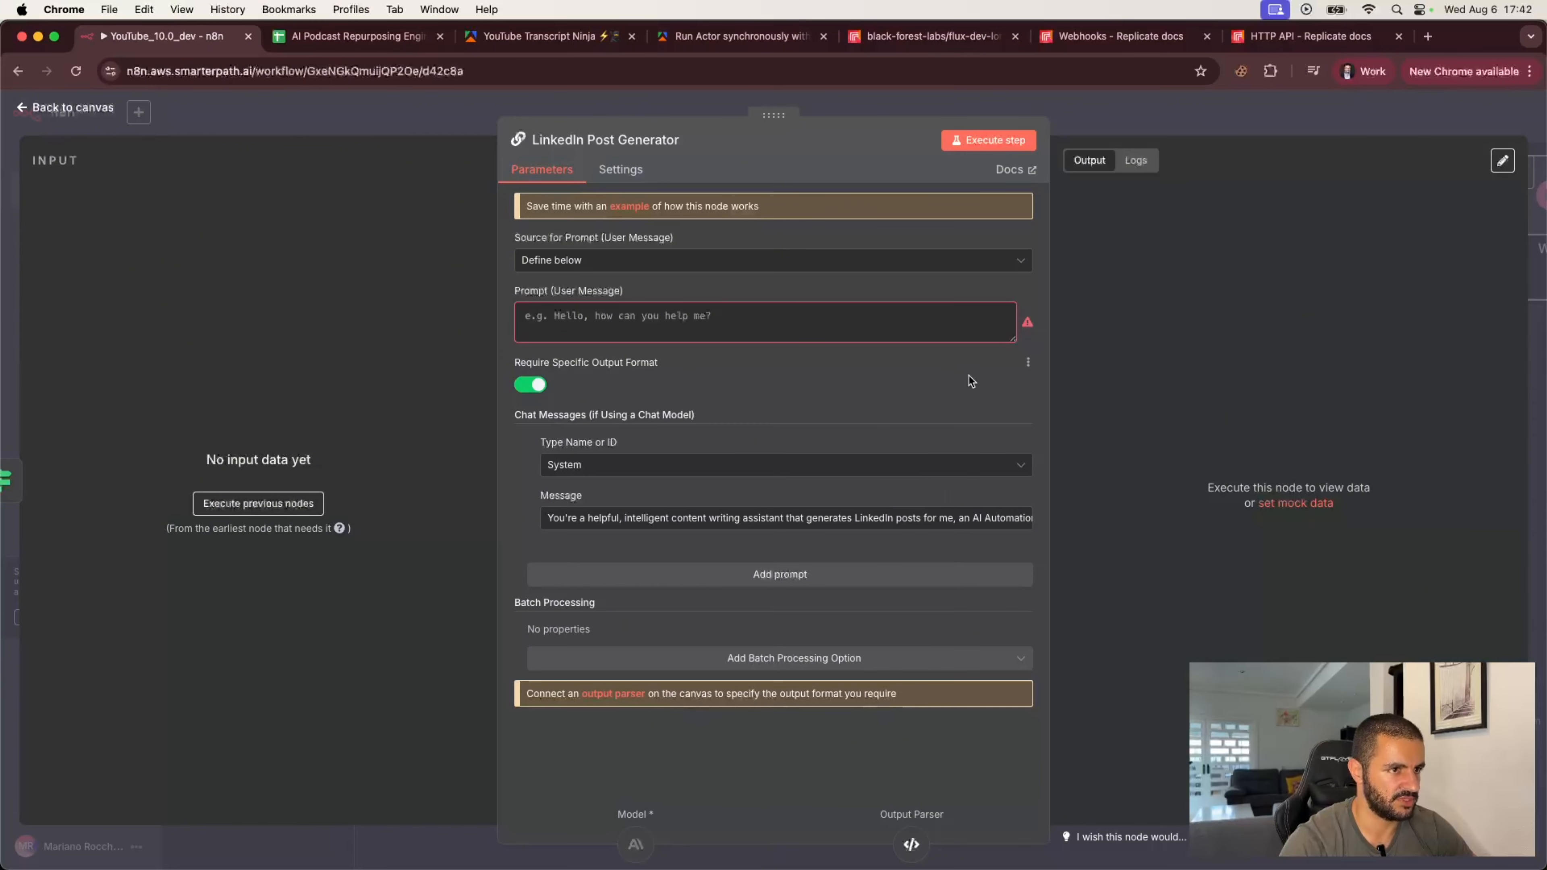
left_click(992, 519)
left_click(808, 492)
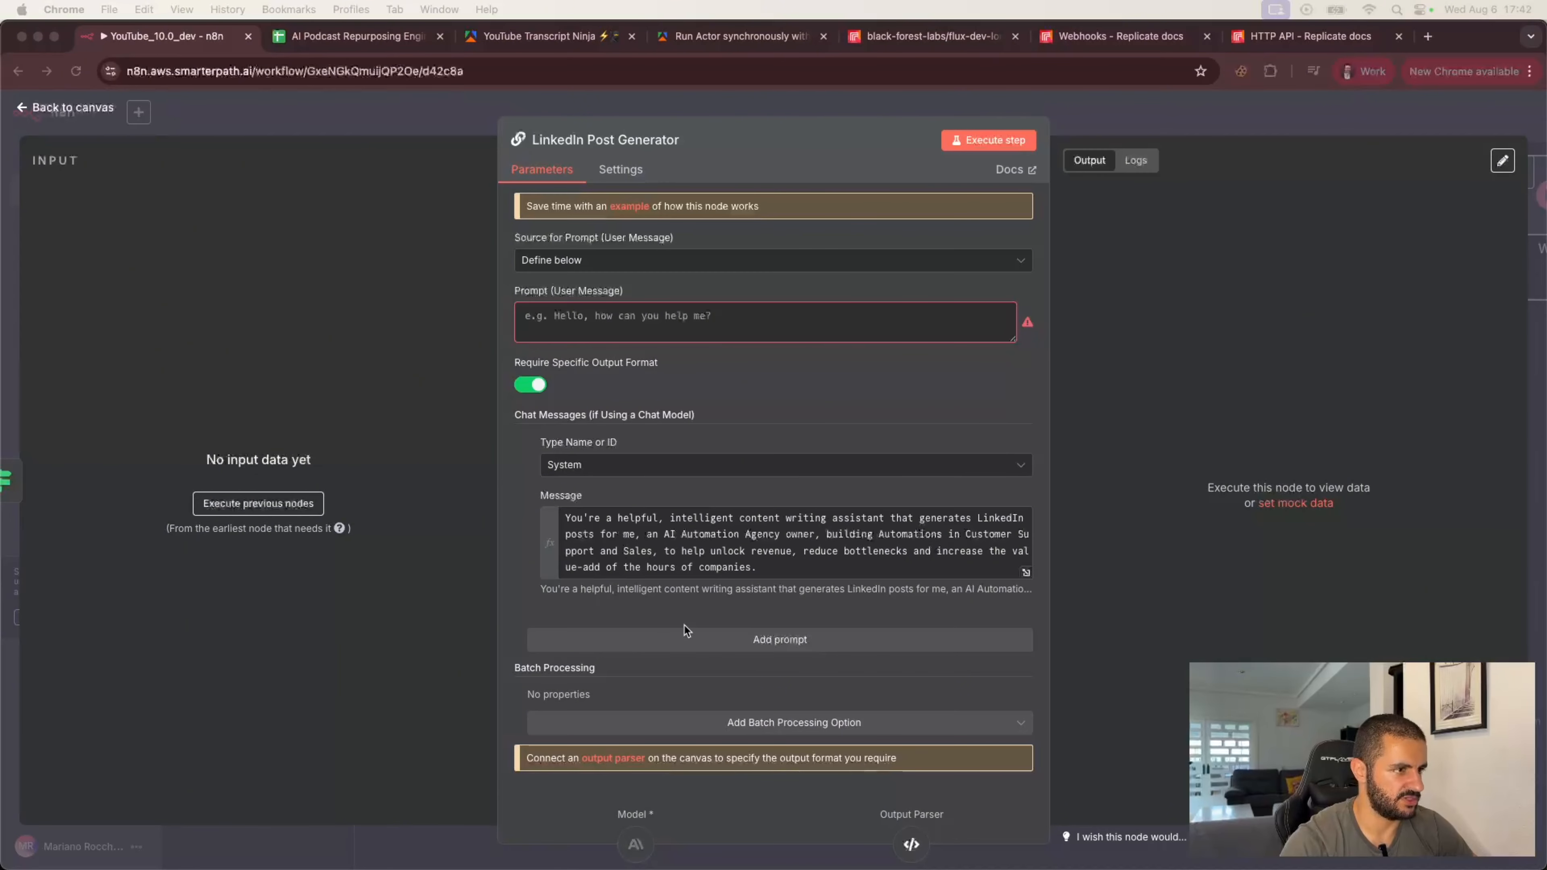
Step: Add a User chat message of type Text containing the pasted LinkedIn post prompt with JSON format and rules
left_click(718, 640)
left_click(647, 670)
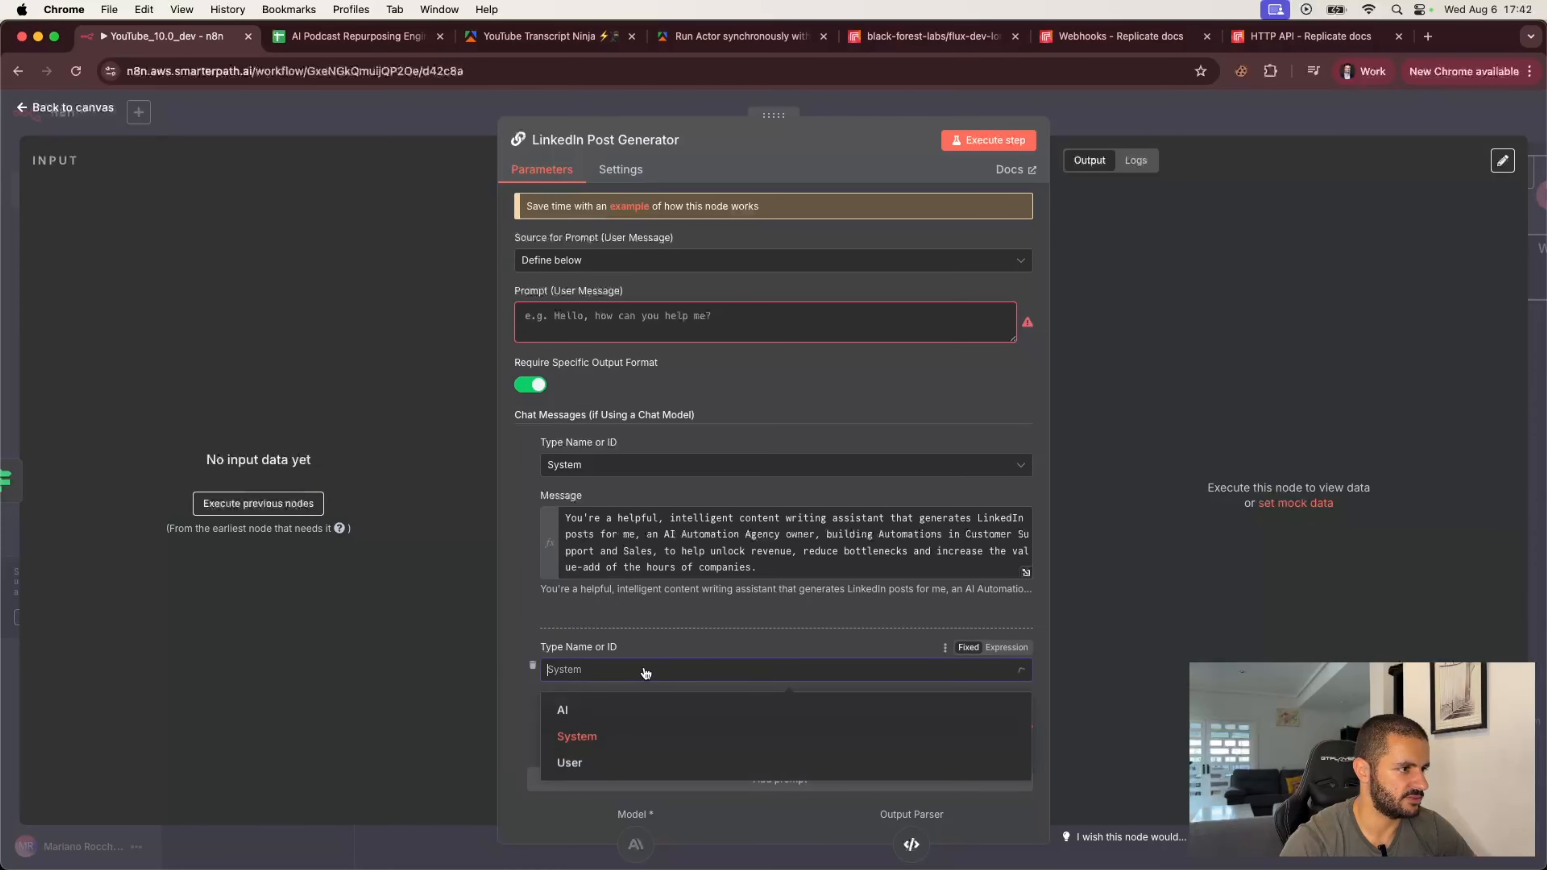
left_click(562, 765)
scroll(518, 674, "down", 5)
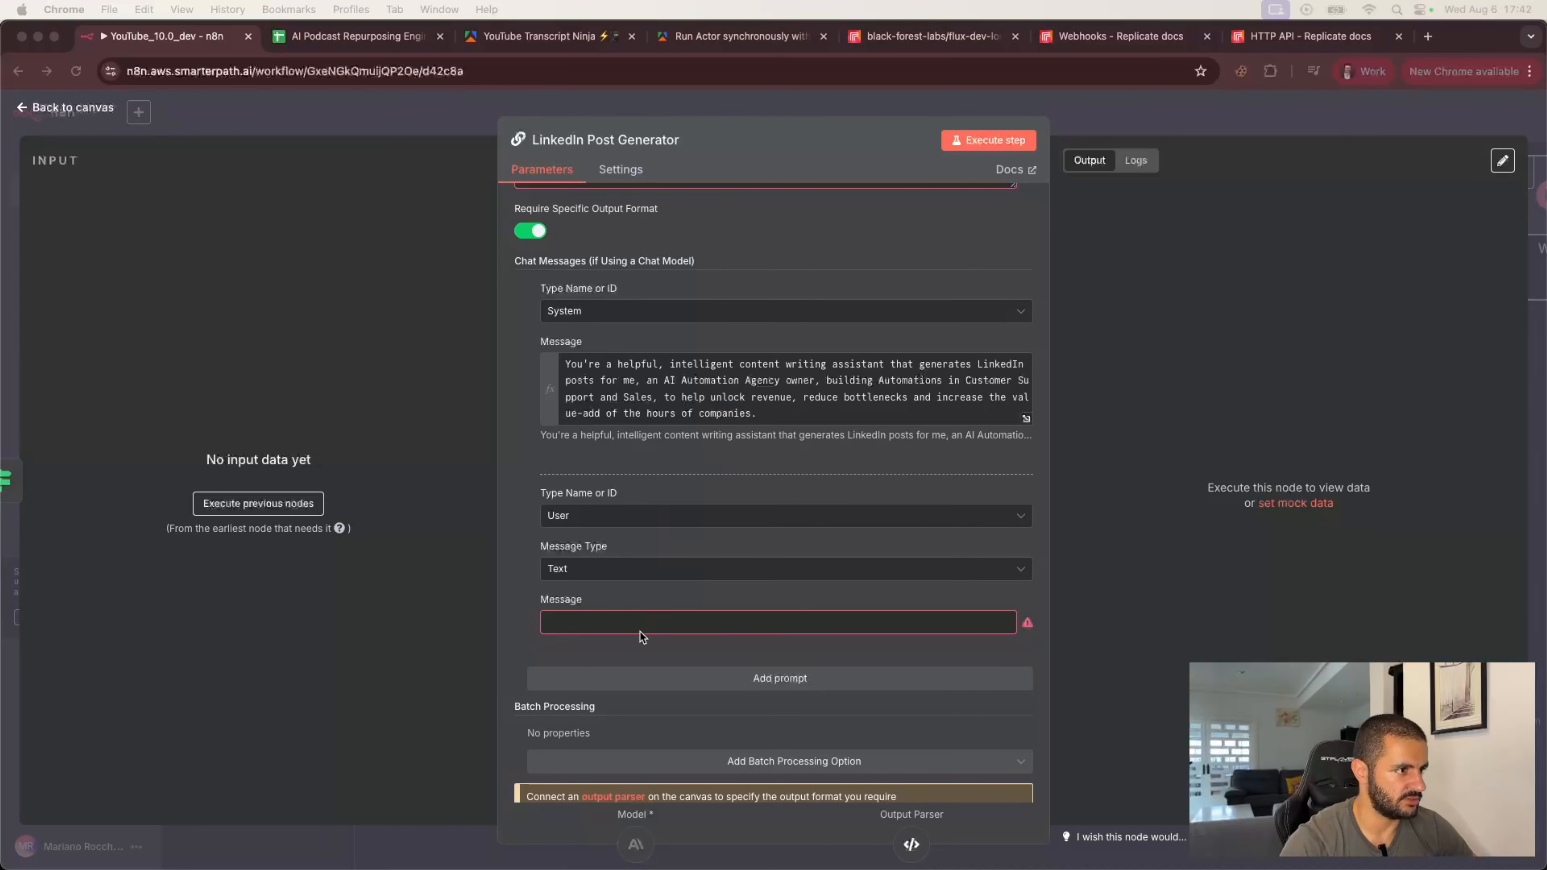
left_click(1006, 600)
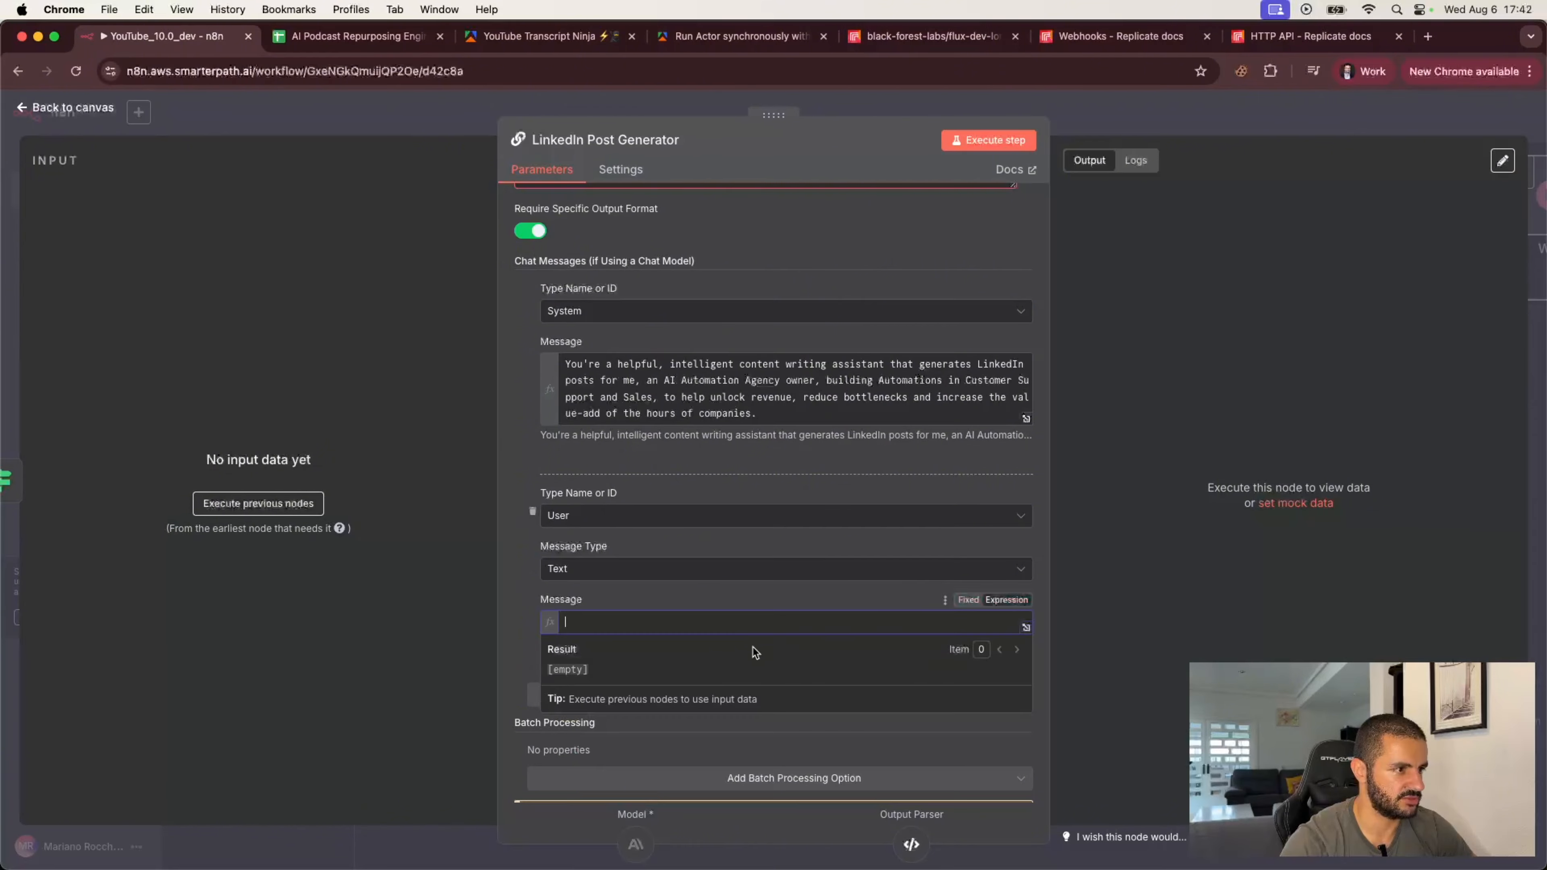
key("super+v")
Step: In the expanded User message, change the rule to write an engaging first two lines instead of three
left_click(1027, 711)
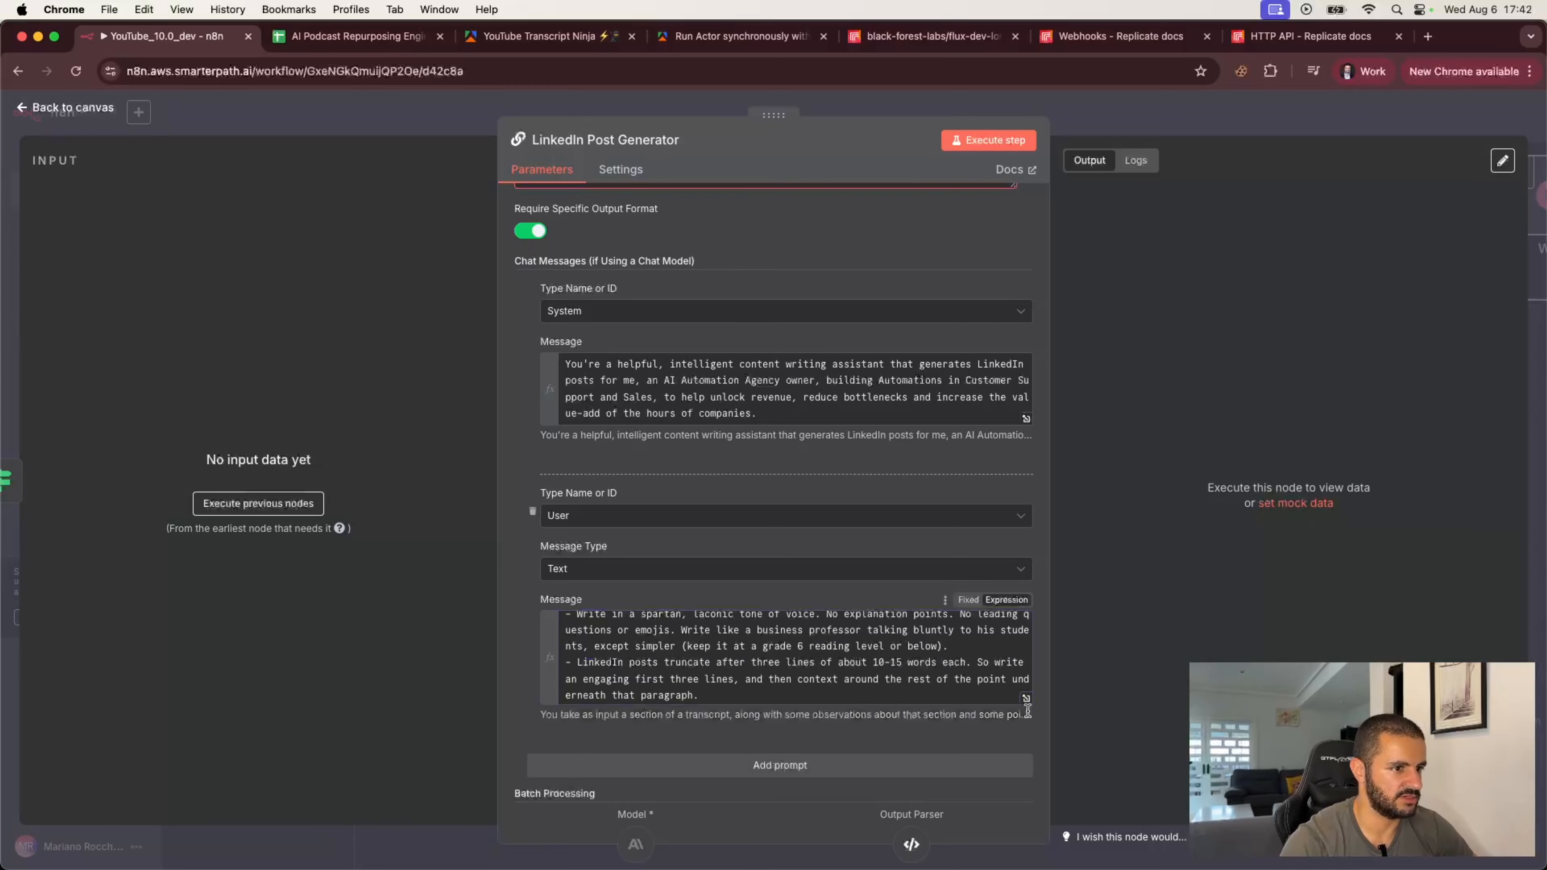
left_click(1026, 701)
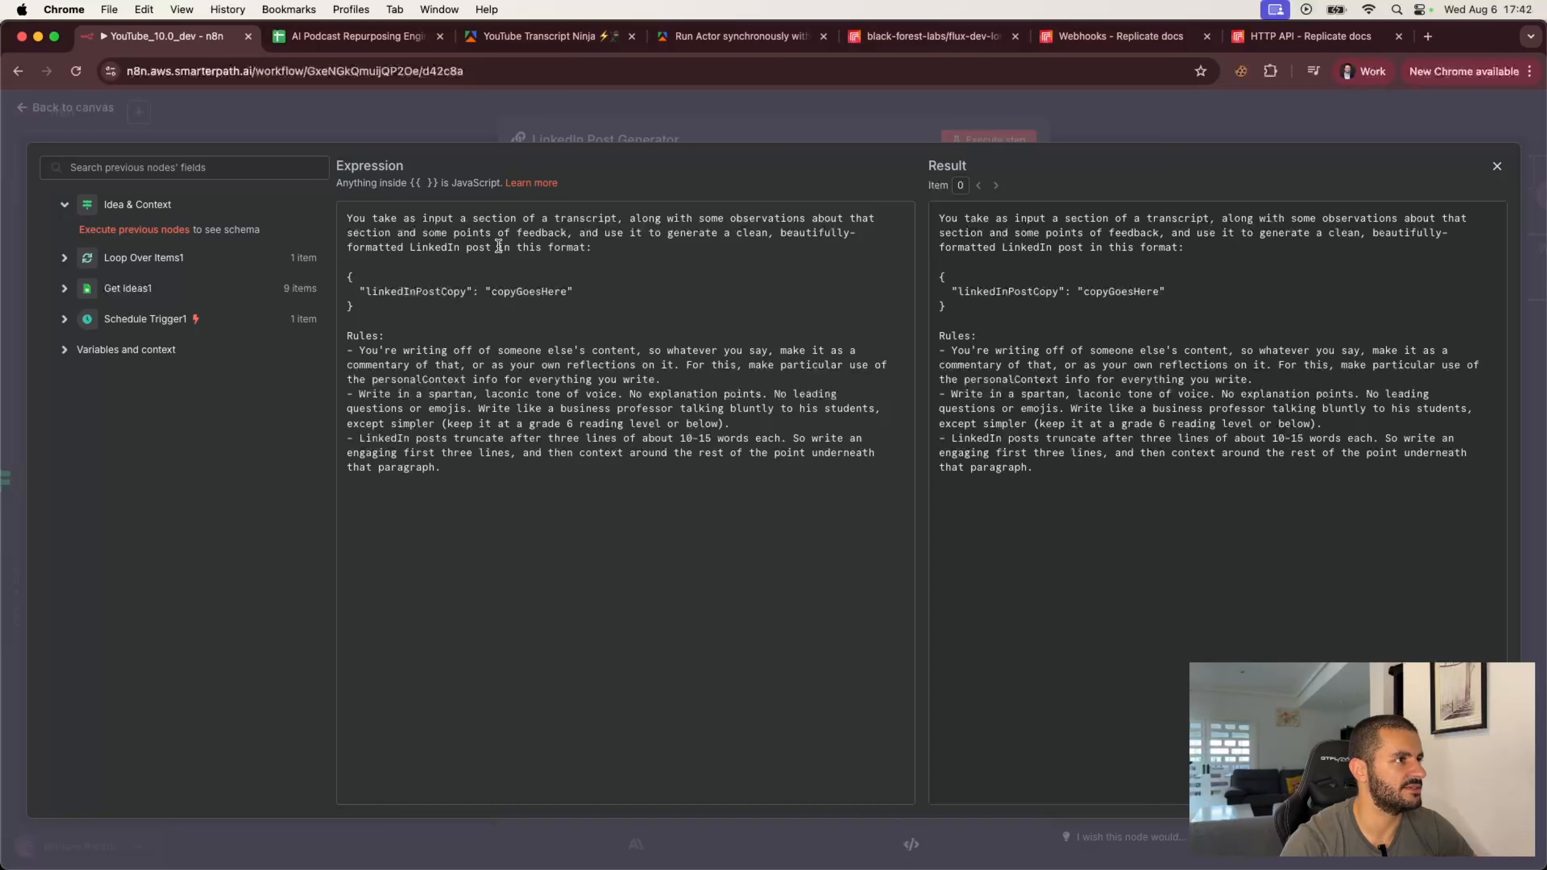
left_click_drag(345, 277, 425, 300)
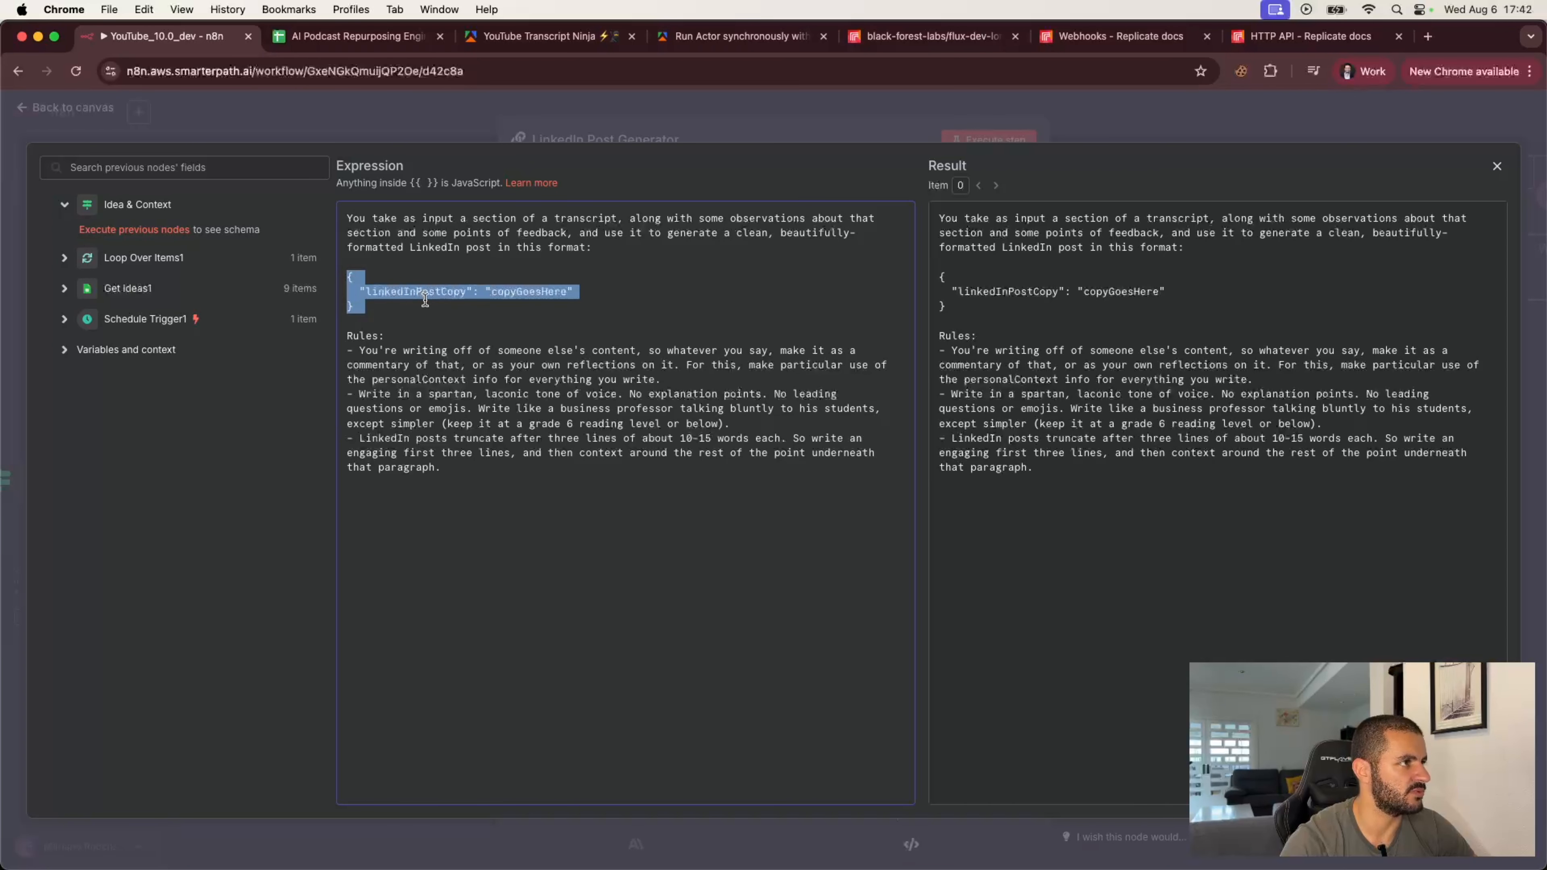
left_click(428, 308)
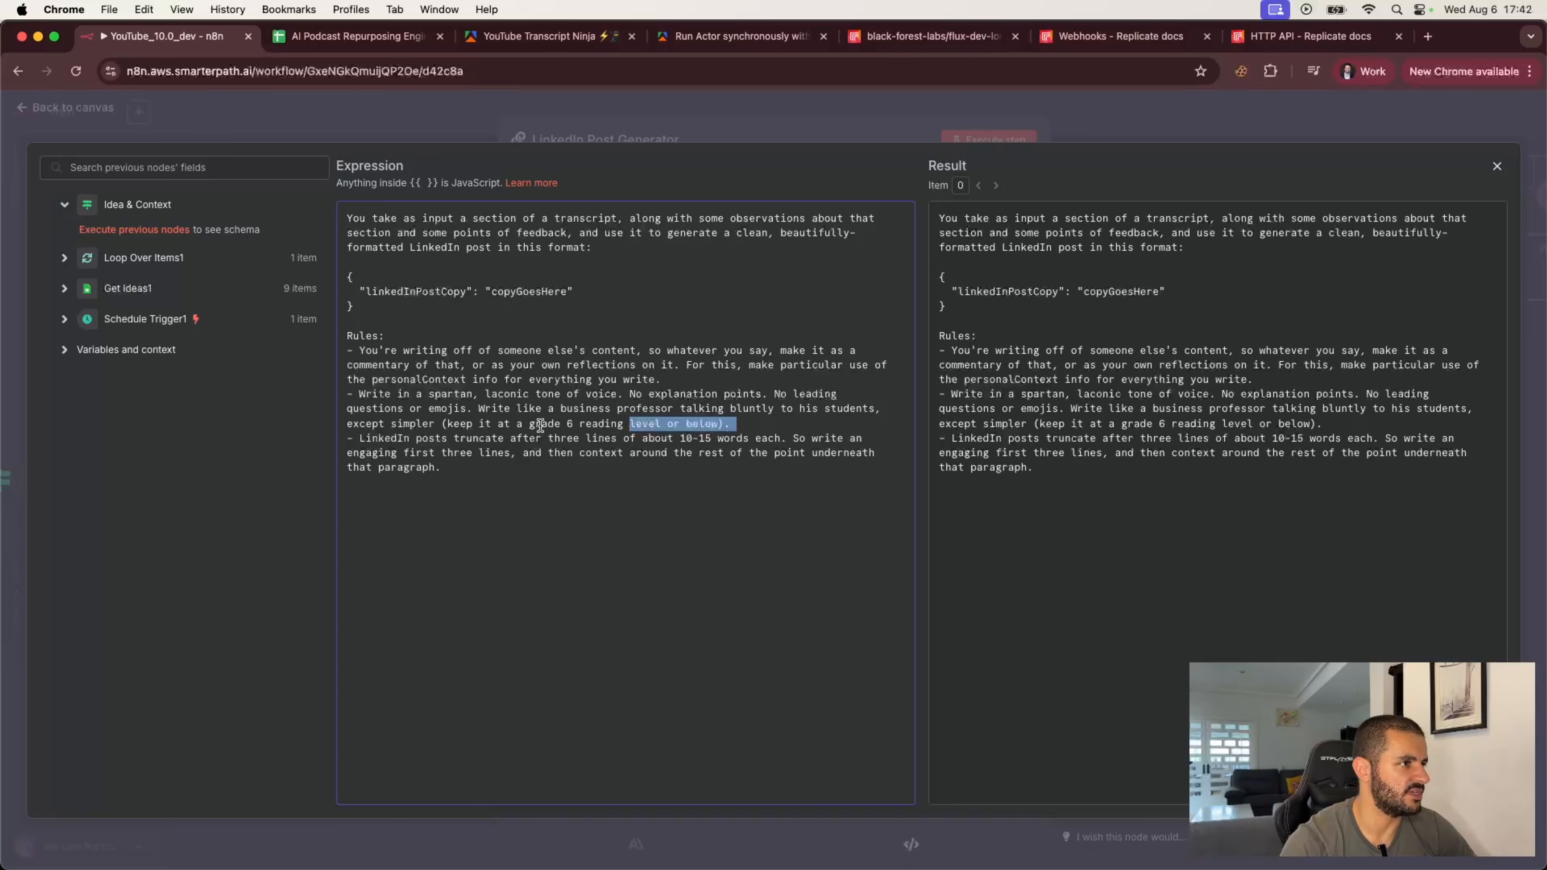
left_click_drag(530, 424, 621, 420)
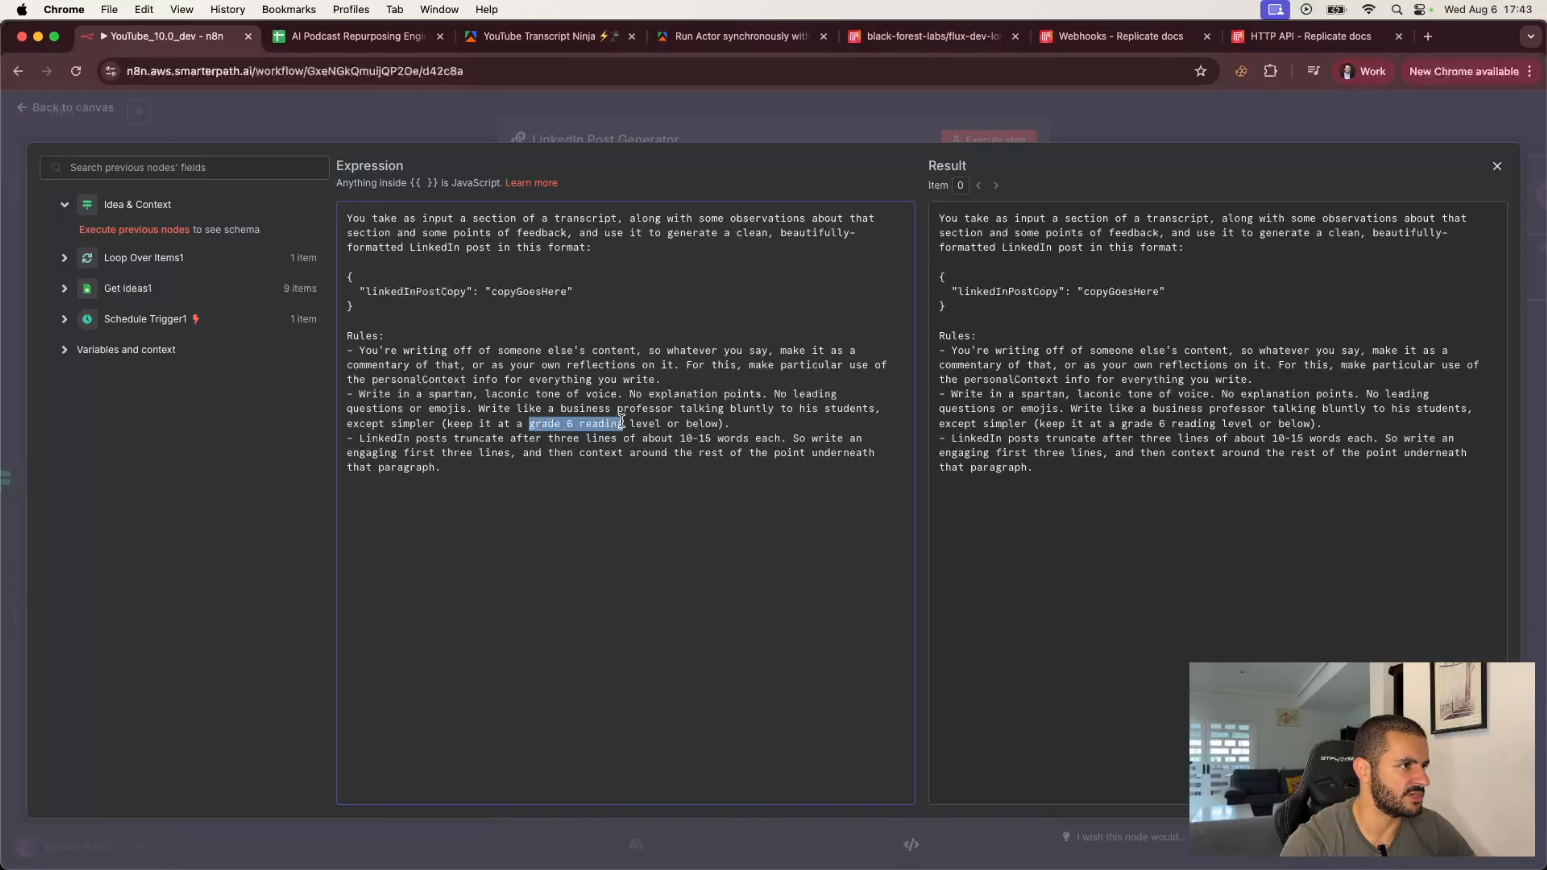
left_click(551, 423)
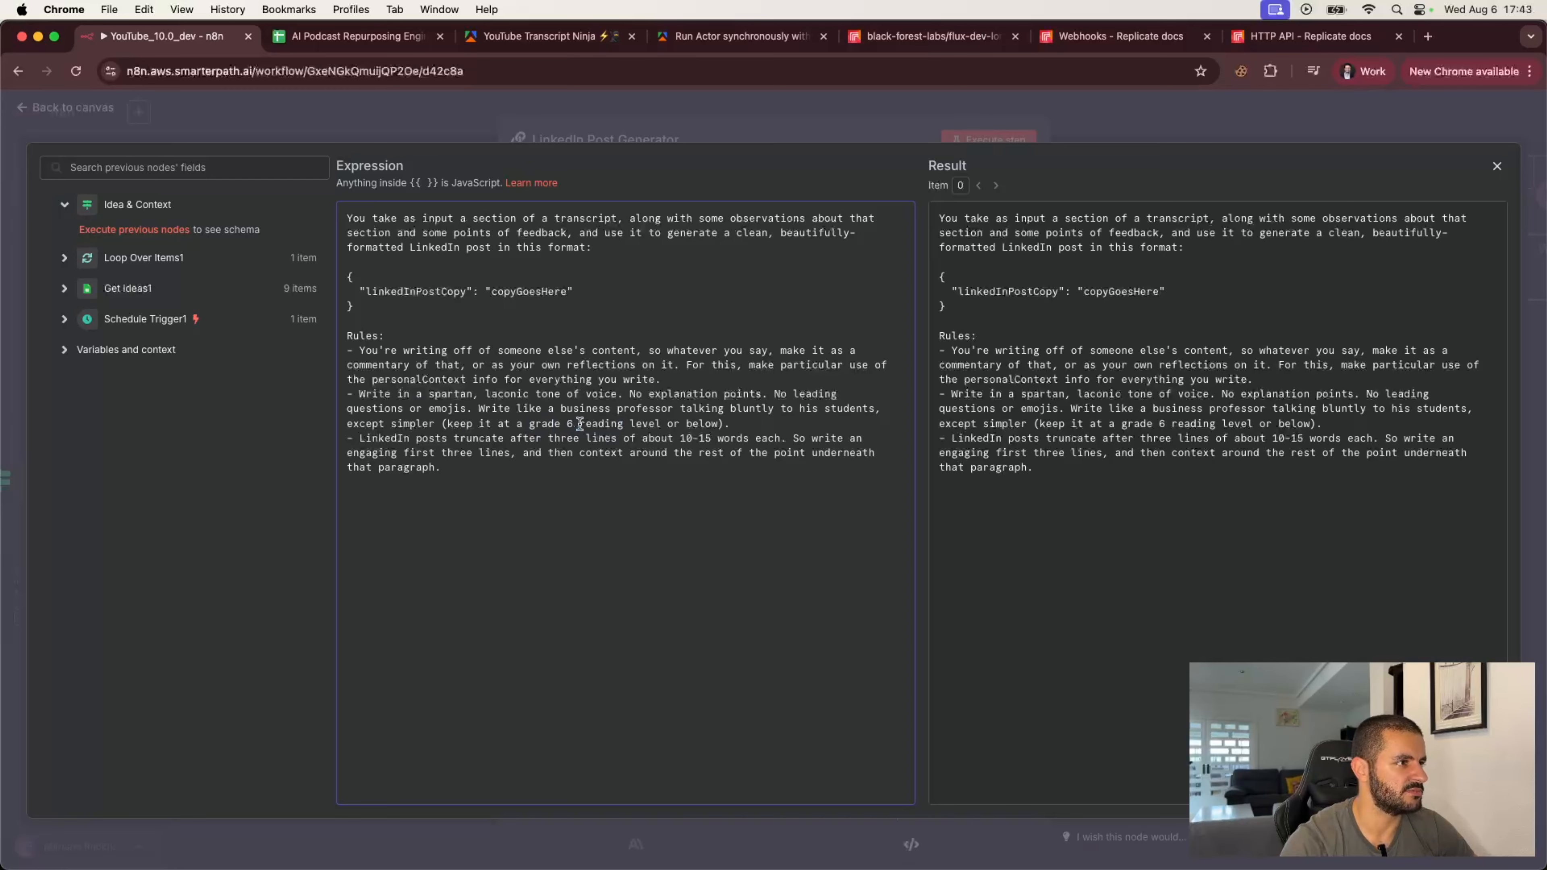
left_click_drag(529, 423, 592, 424)
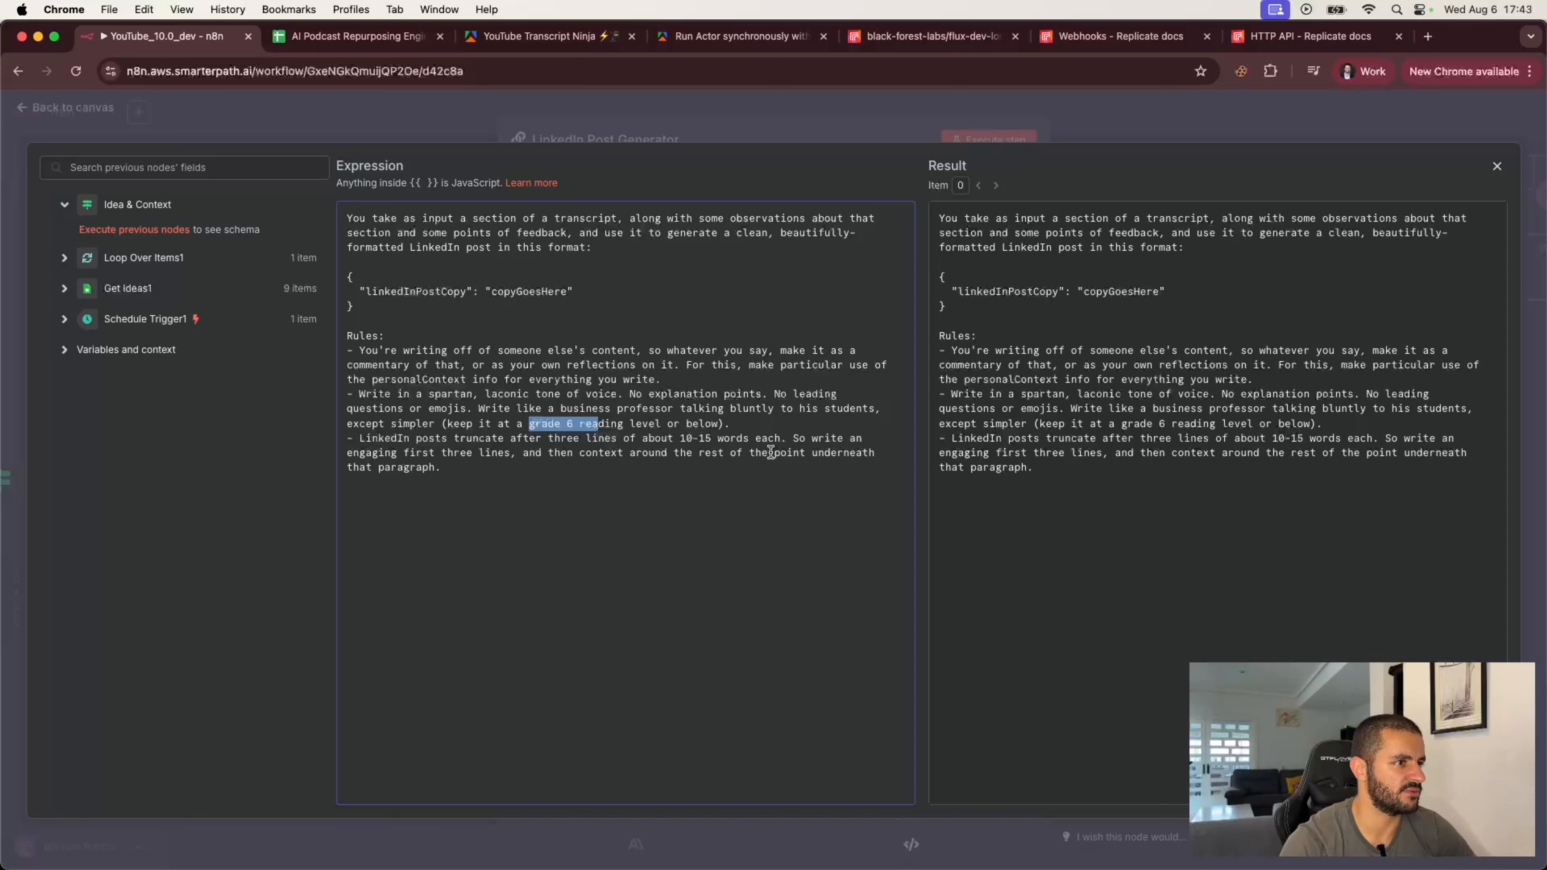
double_click(456, 453)
type("two")
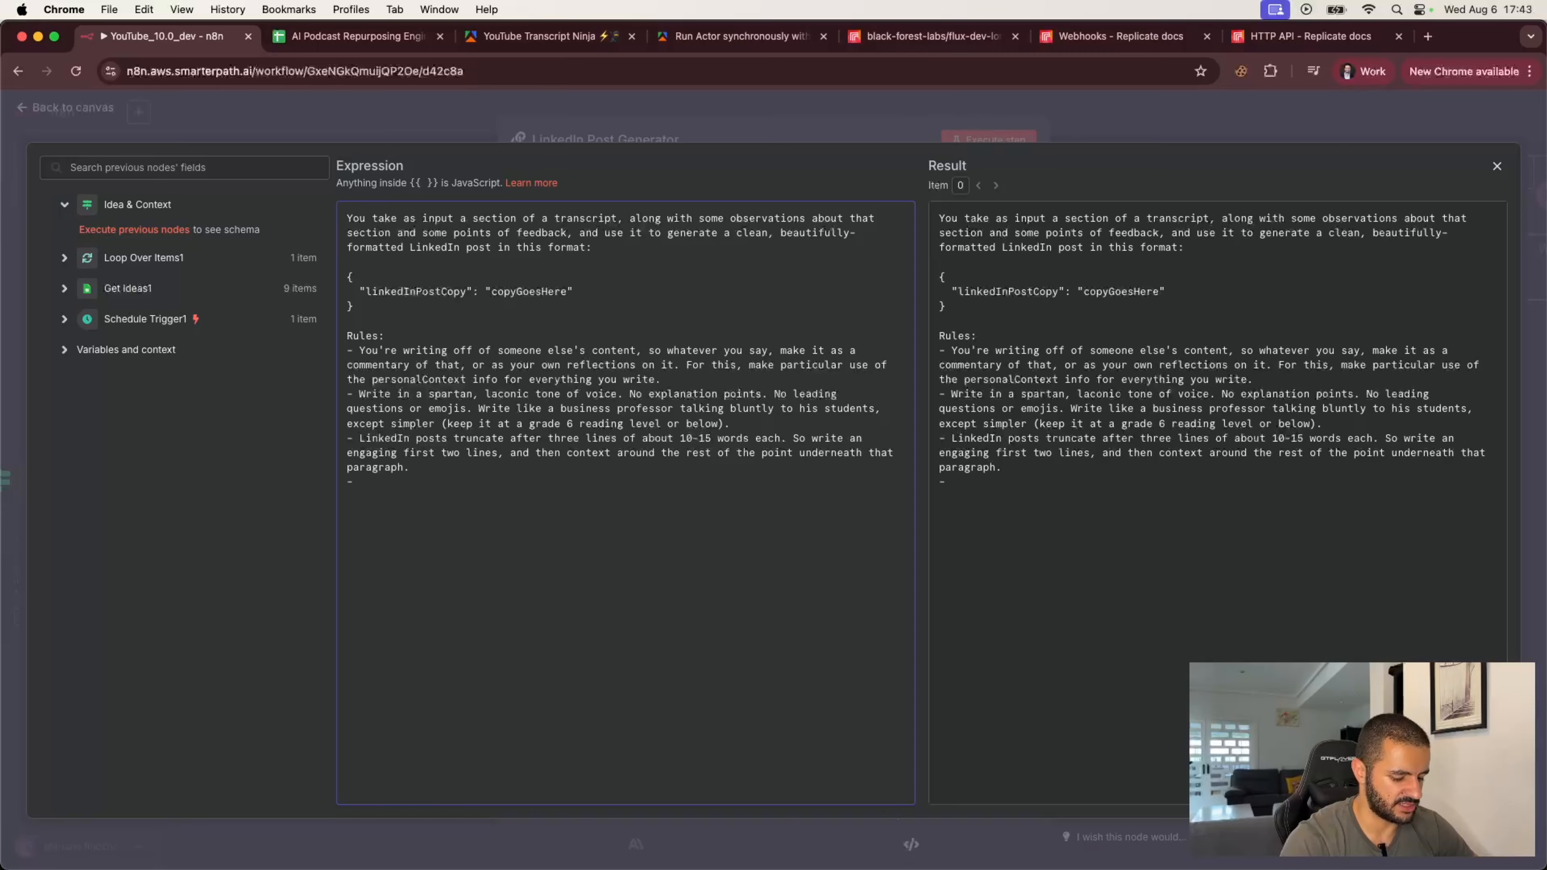
type("ke sure ther'e")
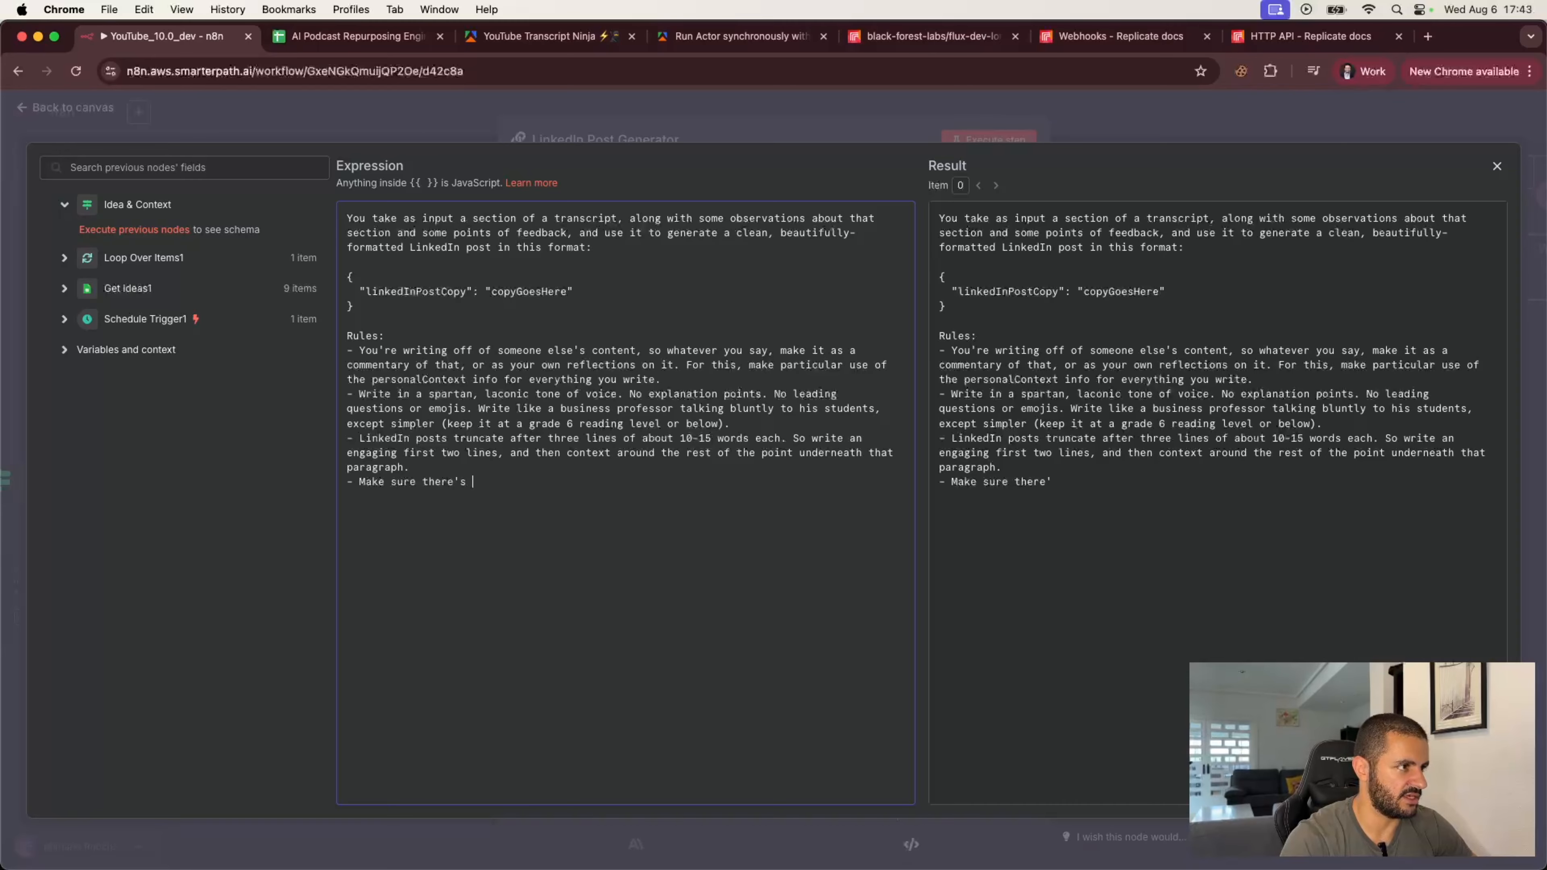
Step: Add a rule to the User message: "Make sure there's a new line character after every sentence."
key("BackSpace")
key("BackSpace")
key("BackSpace")
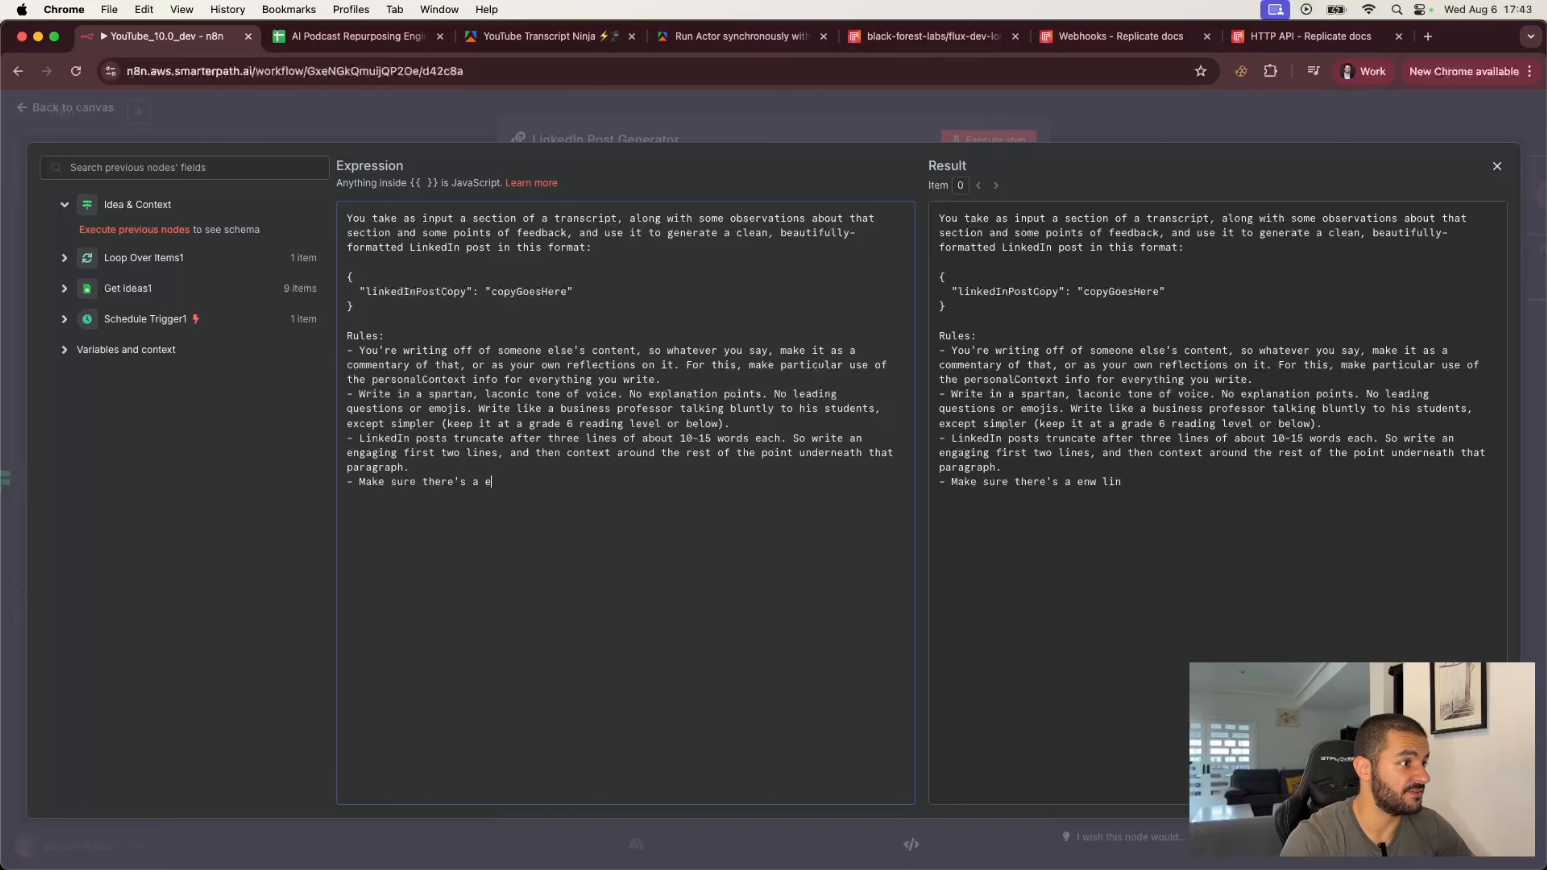
type("line character after e")
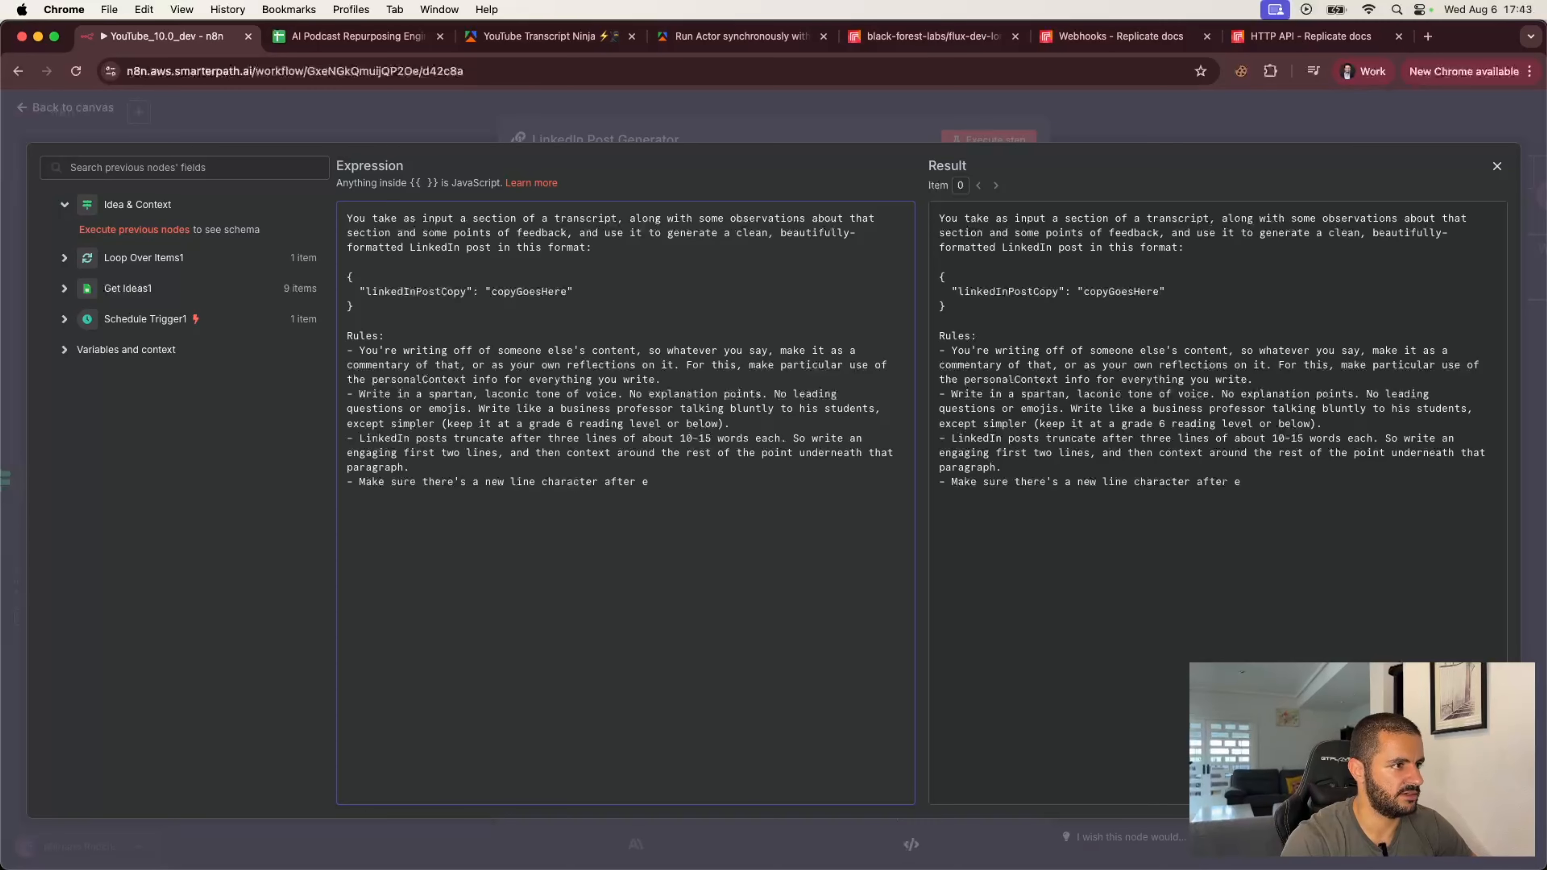
key("BackSpace")
key("BackSpace")
type("enten")
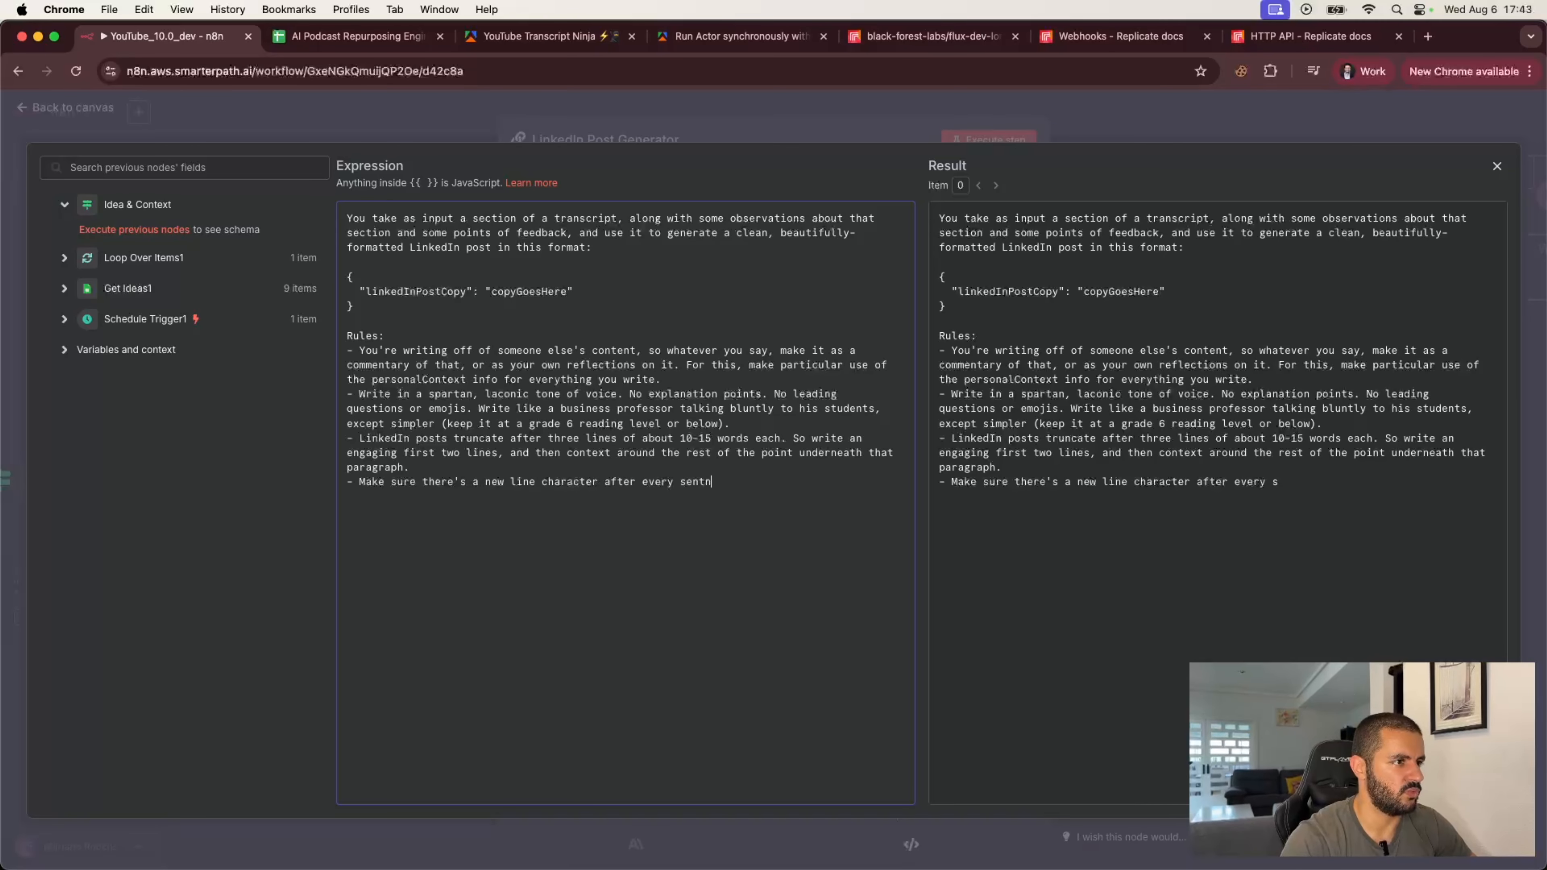
type("ce.")
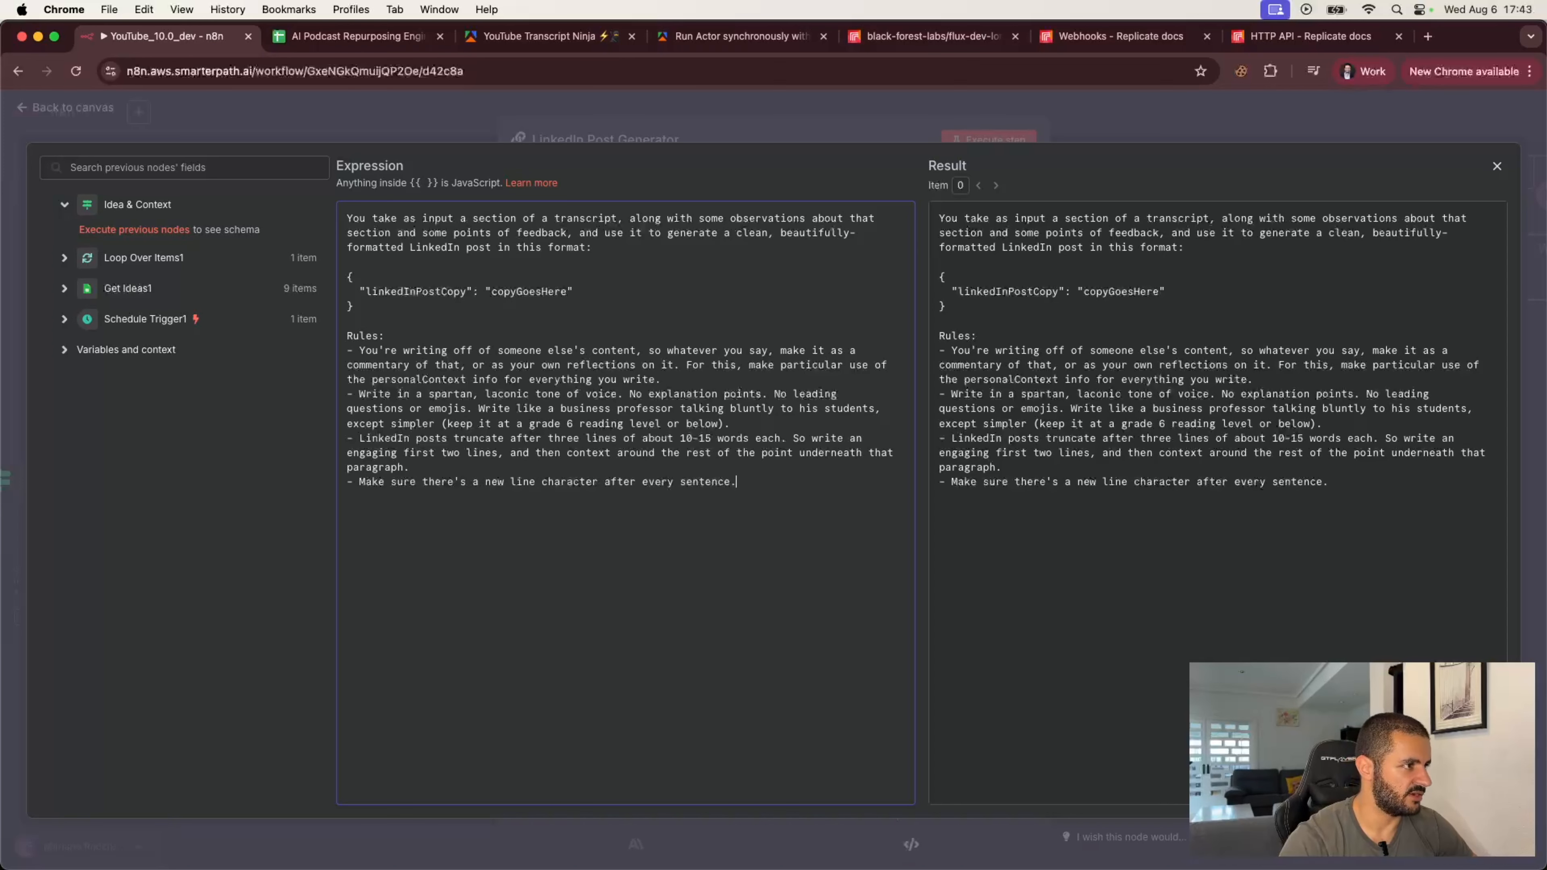
Step: Change "first two lines" to "first two sentences" in the truncation rule and close the expression editor
left_click_drag(410, 451, 490, 451)
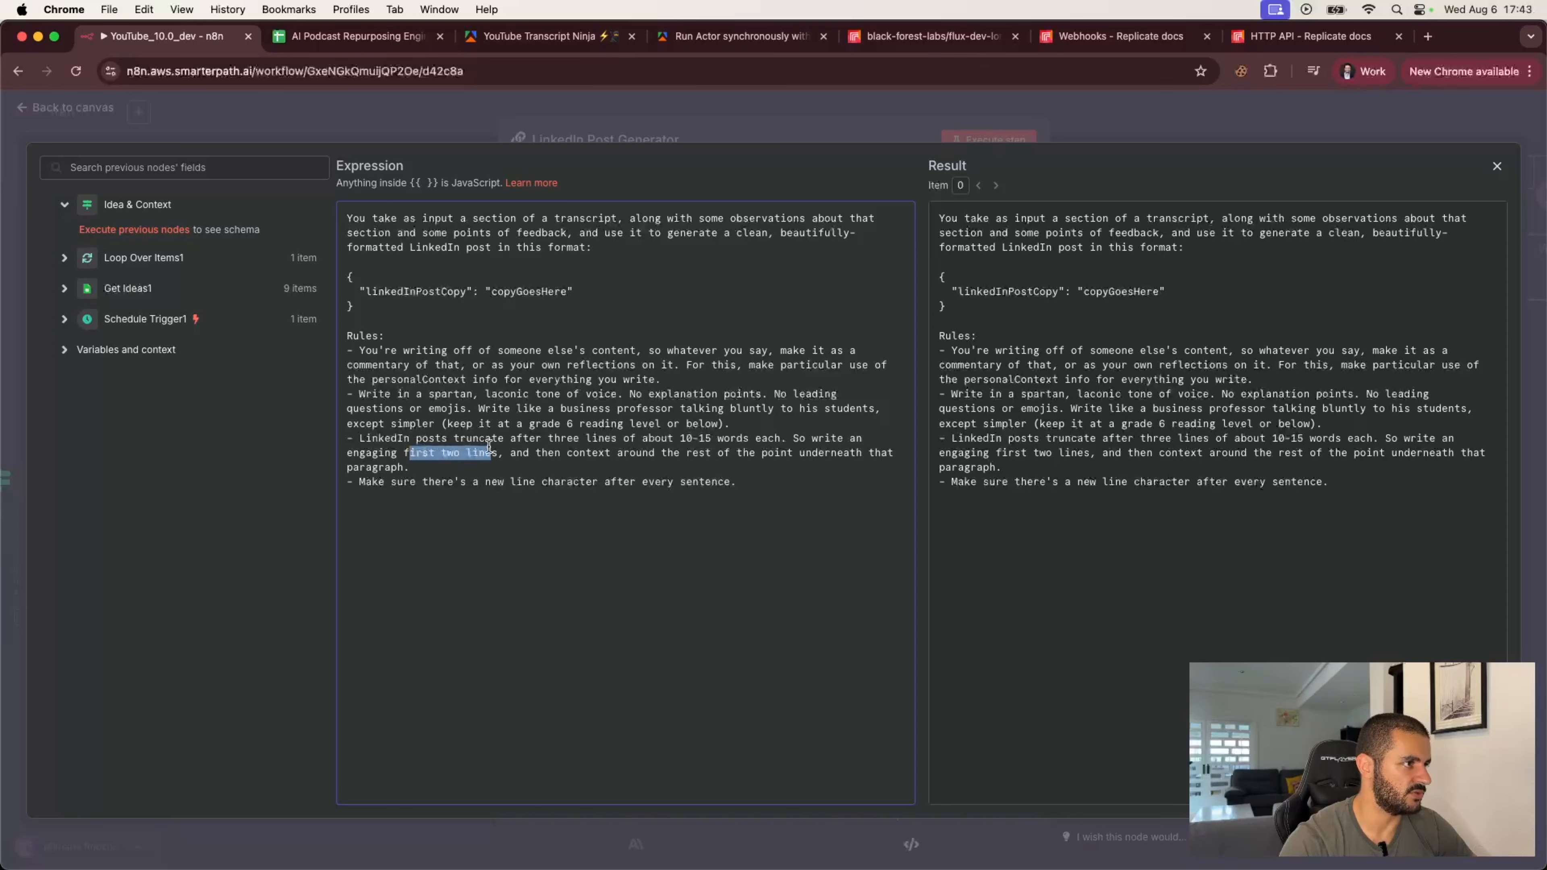
double_click(480, 453)
type("sentnce")
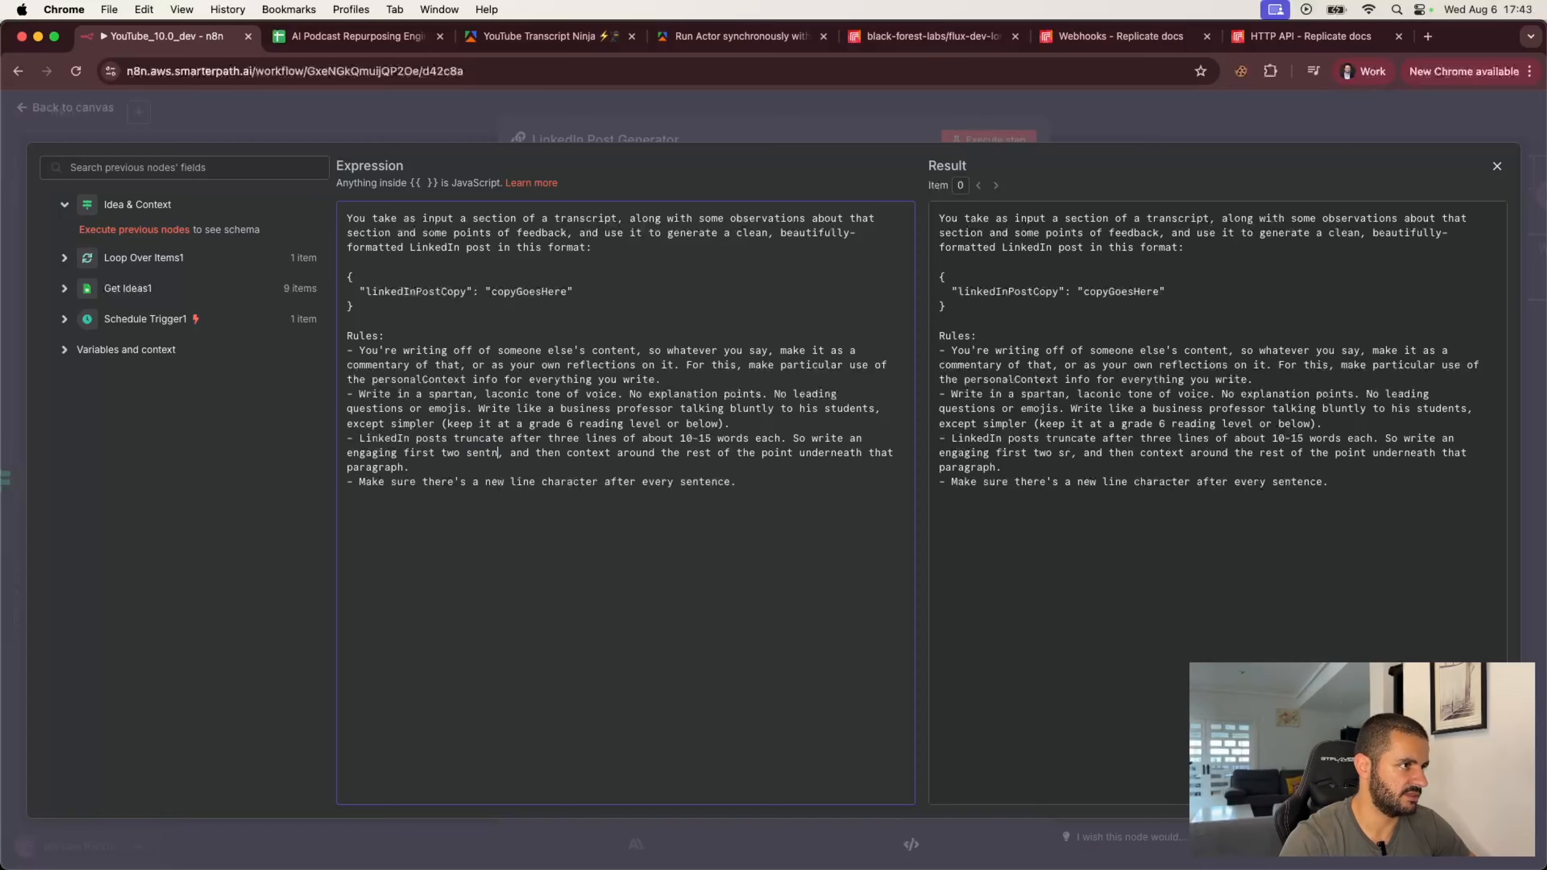
key("BackSpace")
key("BackSpace")
key("BackSpace")
type("ences")
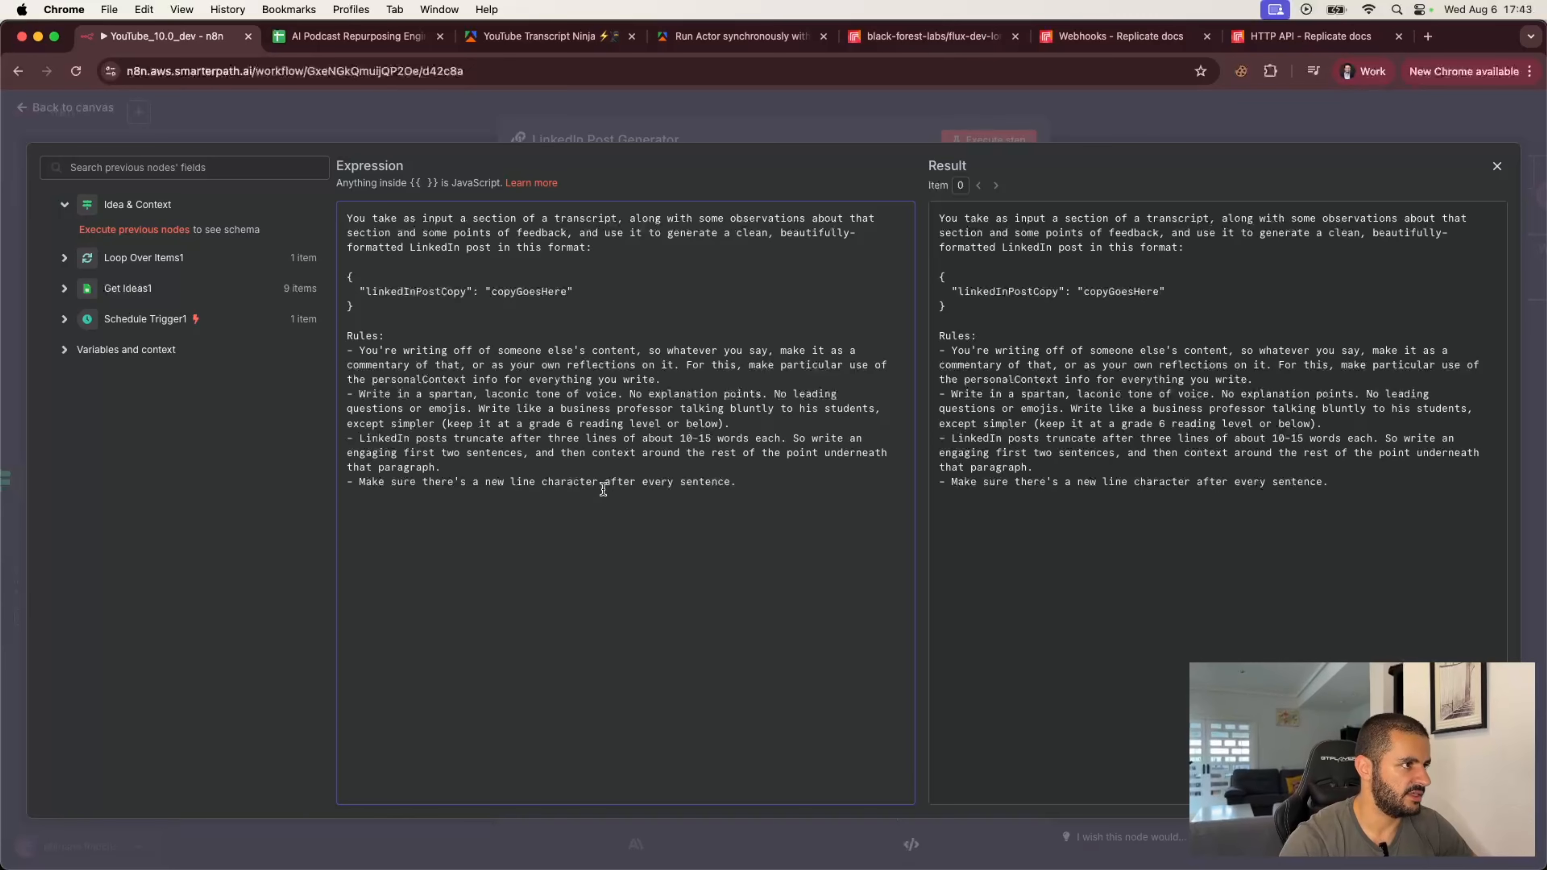
left_click(609, 482)
left_click_drag(561, 454, 433, 469)
left_click(454, 471)
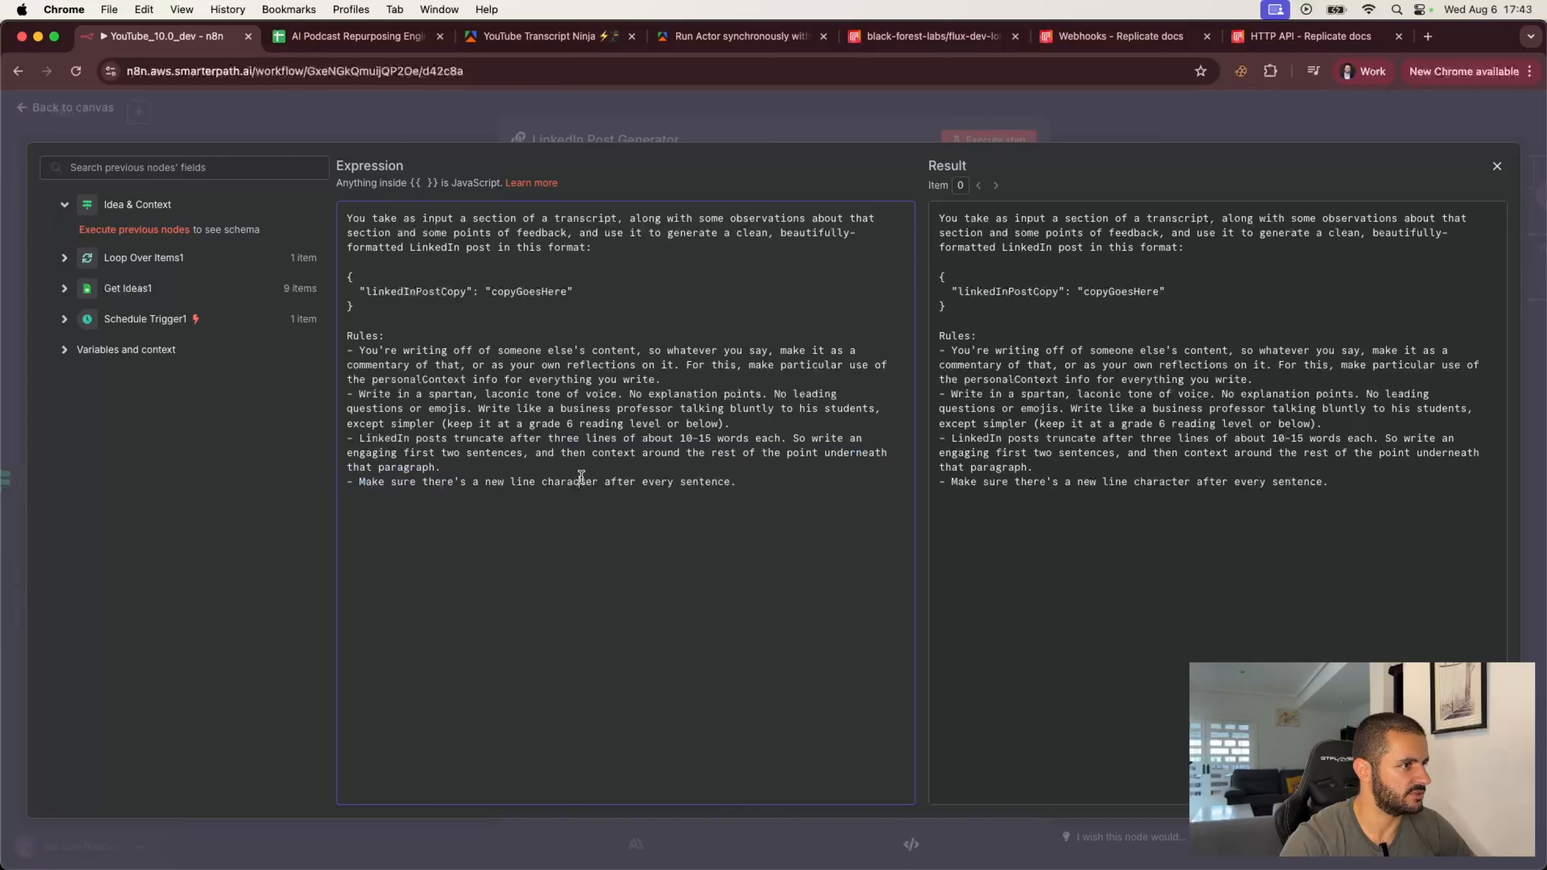
left_click(1133, 114)
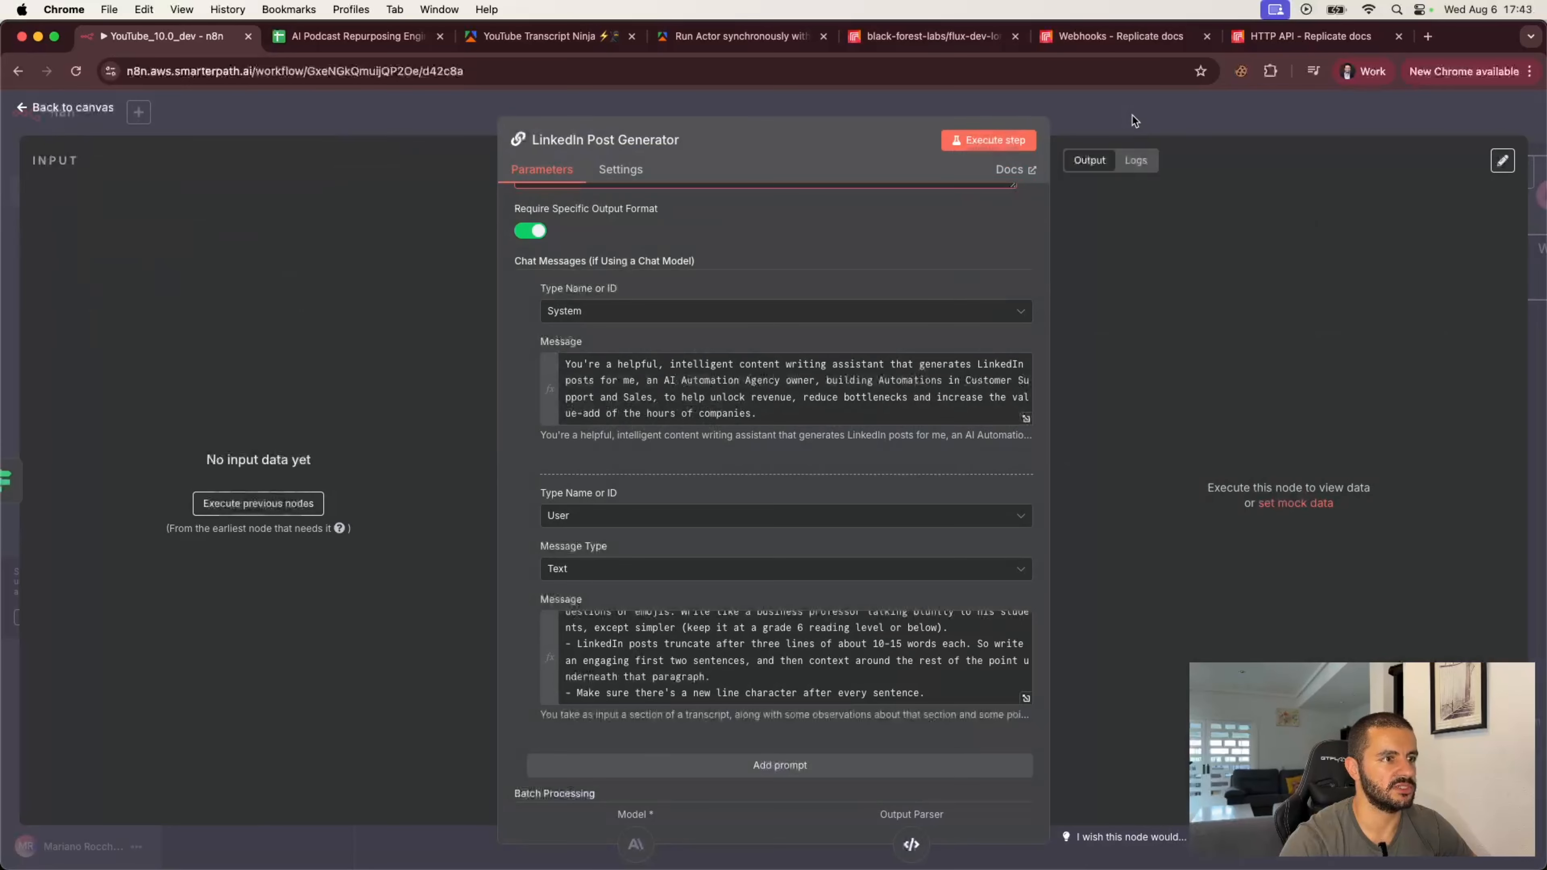
Step: Add a third chat message of type User and paste an expression referencing transcript, contextAndFeedback and deepExplanation fields
left_click(522, 638)
scroll(705, 641, "down", 3)
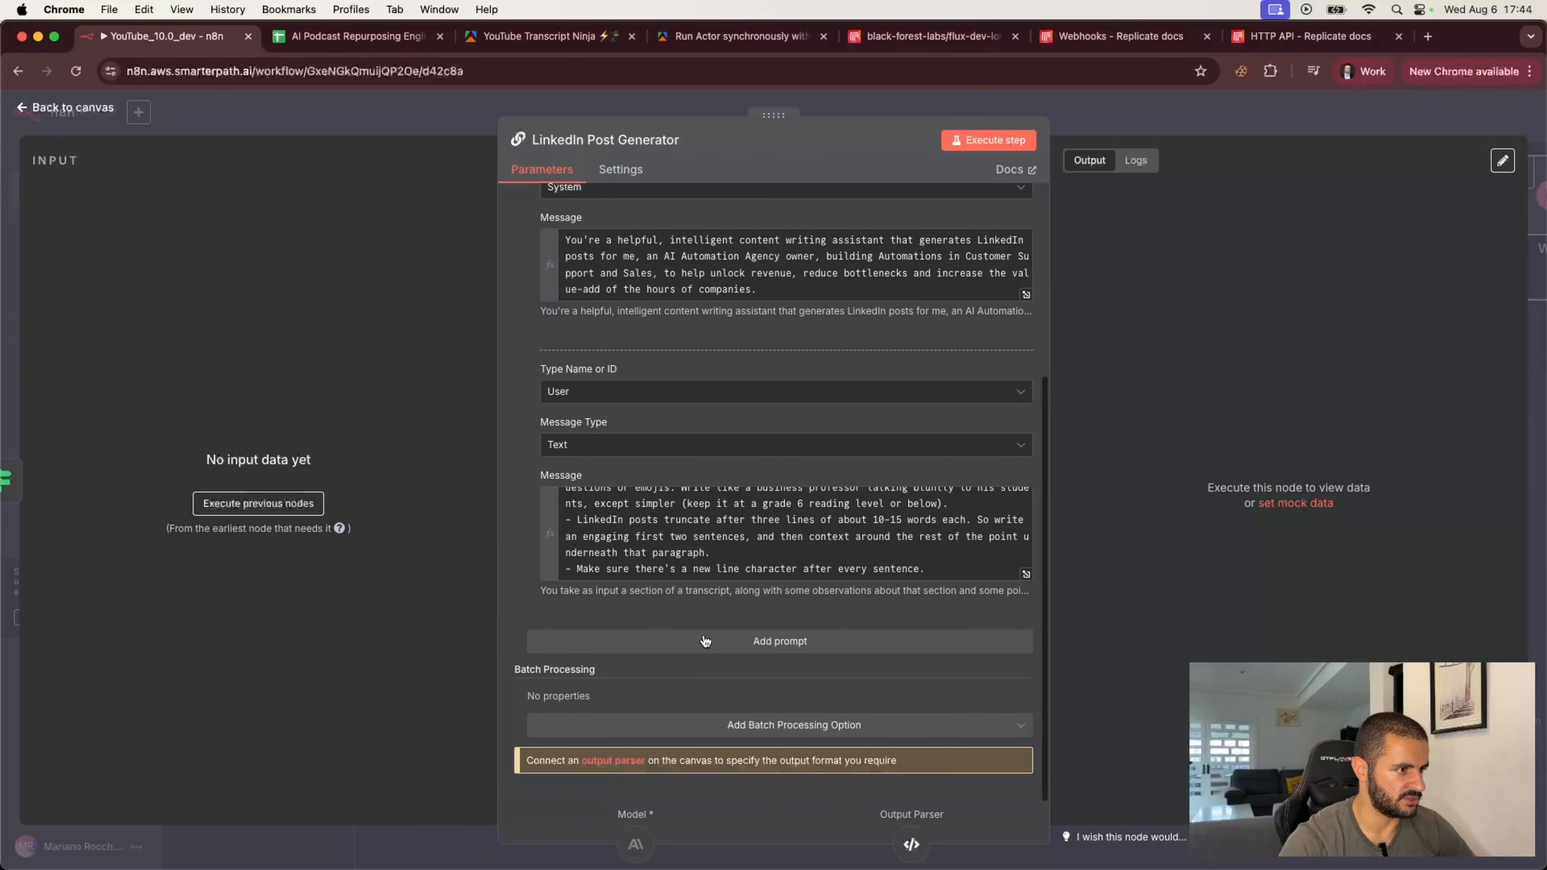
left_click(705, 640)
scroll(705, 640, "down", 3)
left_click(677, 540)
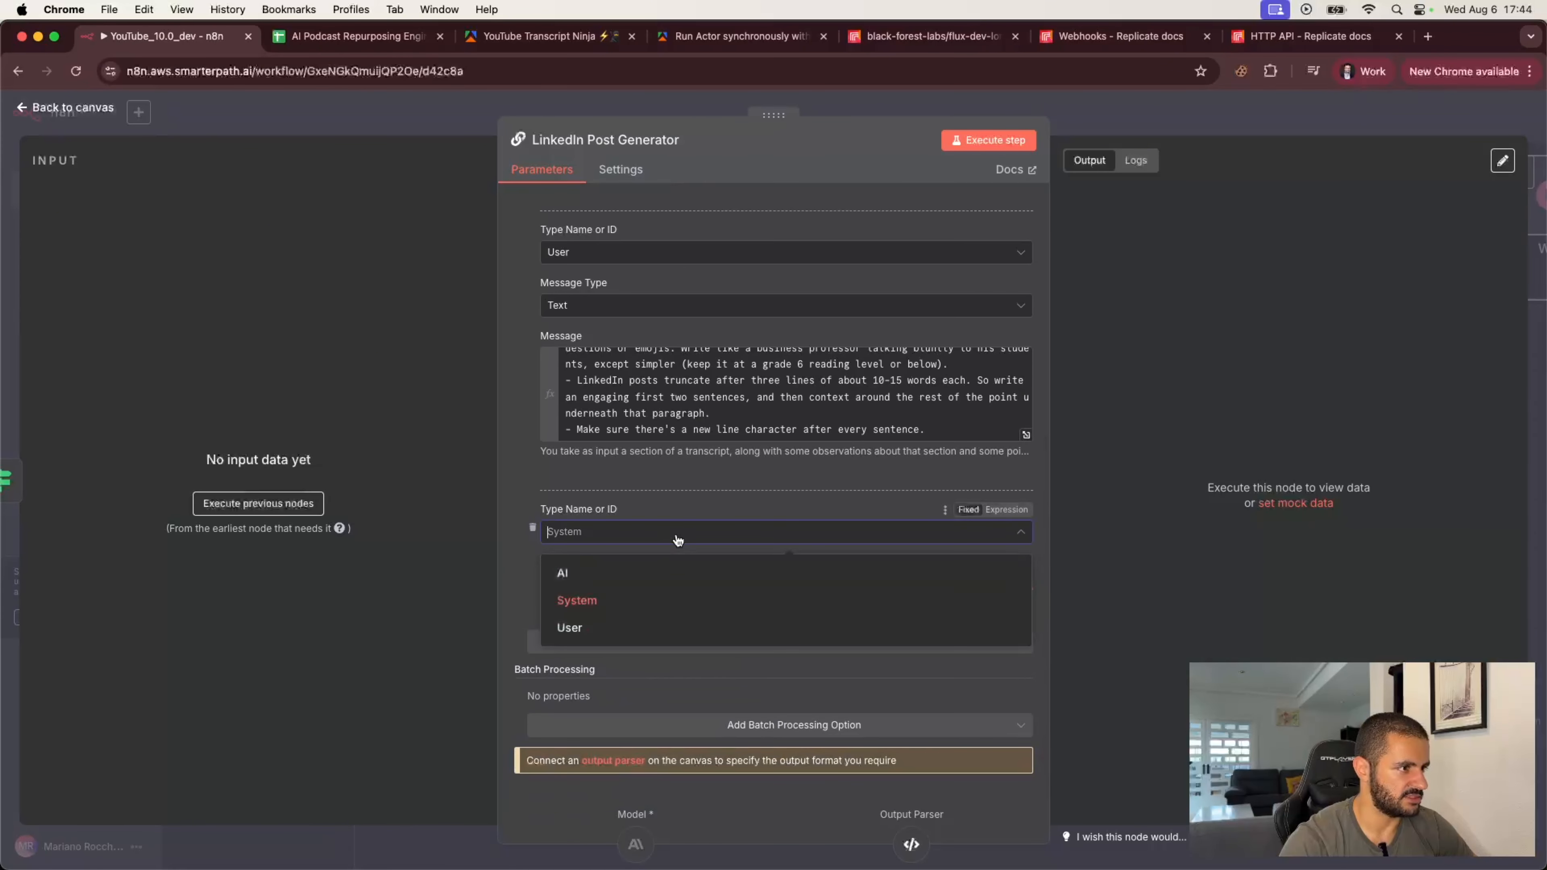
left_click(573, 628)
scroll(528, 591, "down", 1)
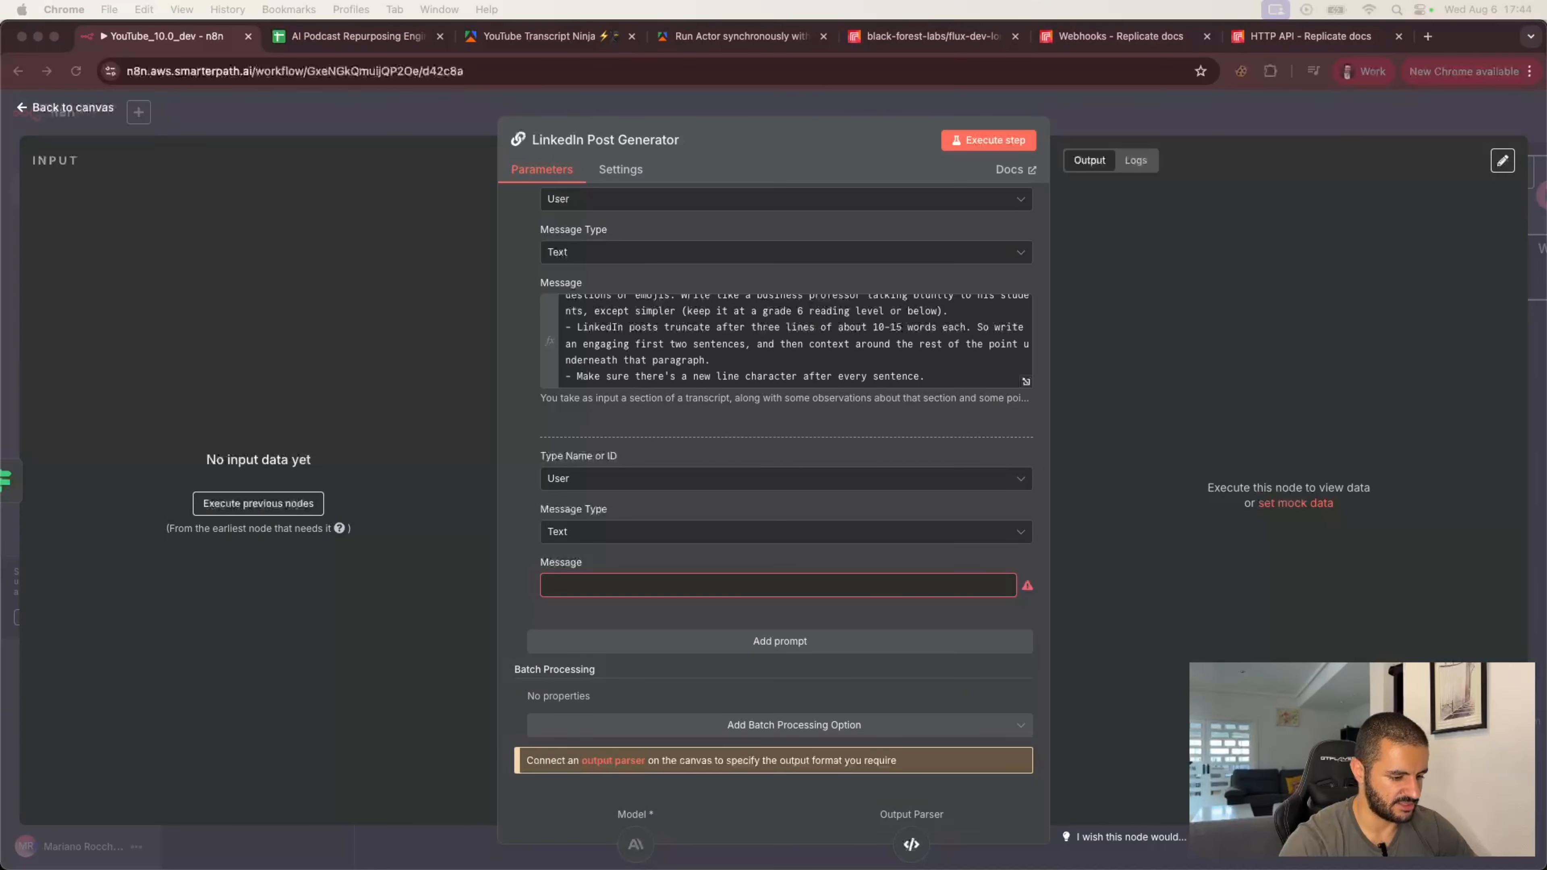
left_click(578, 585)
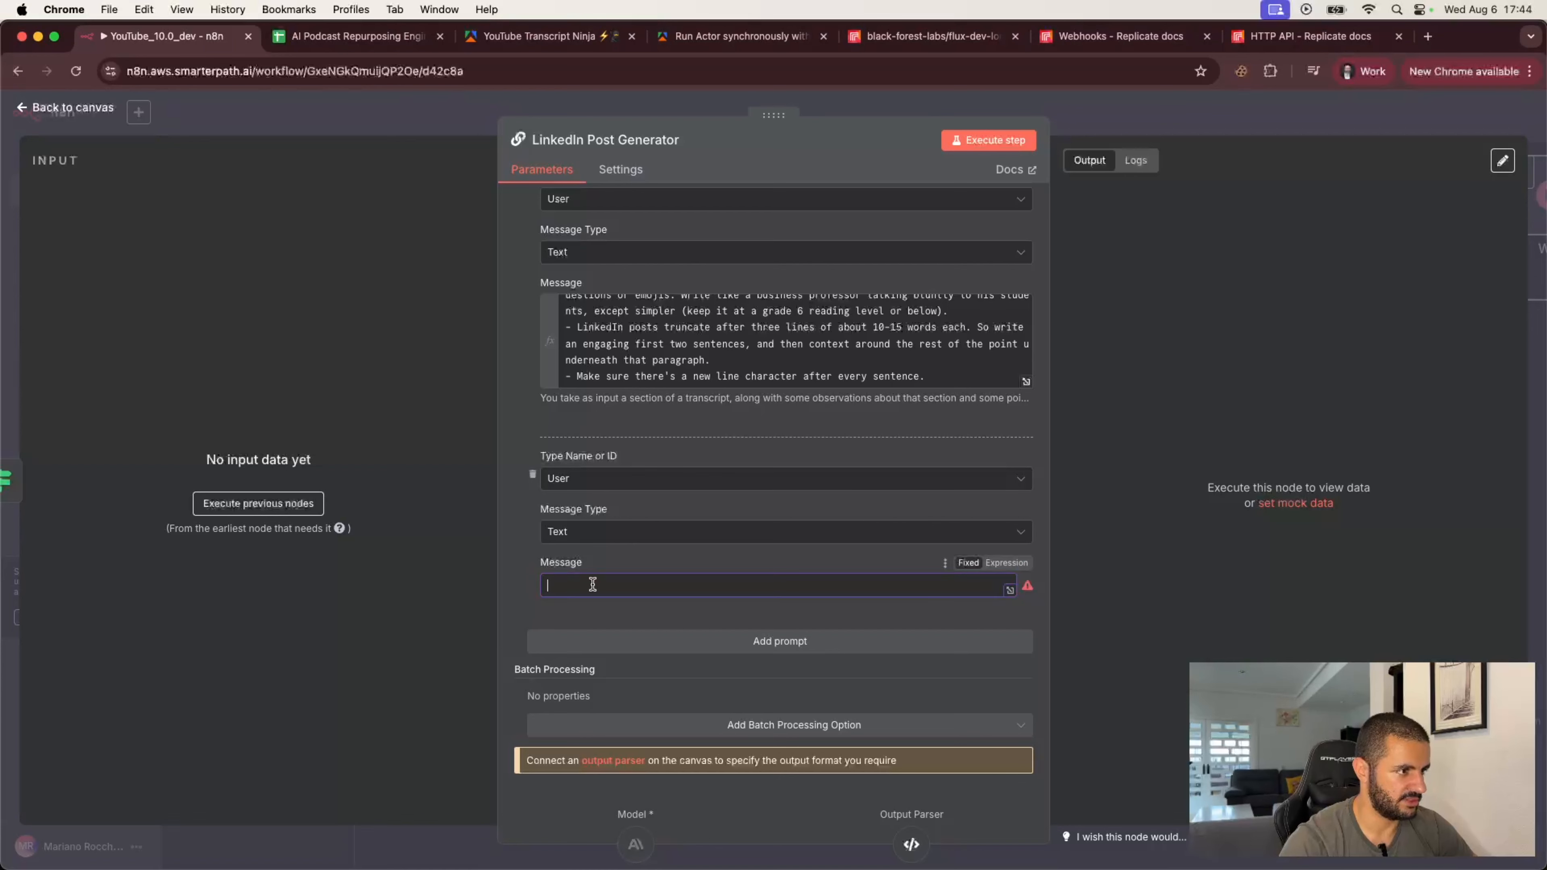
type("transcript: {{ $json.transcritpion }}  contextAndFeedback: {{ $json.contextAndFeedback }}  deepExplanation: {{ $json.idea }}")
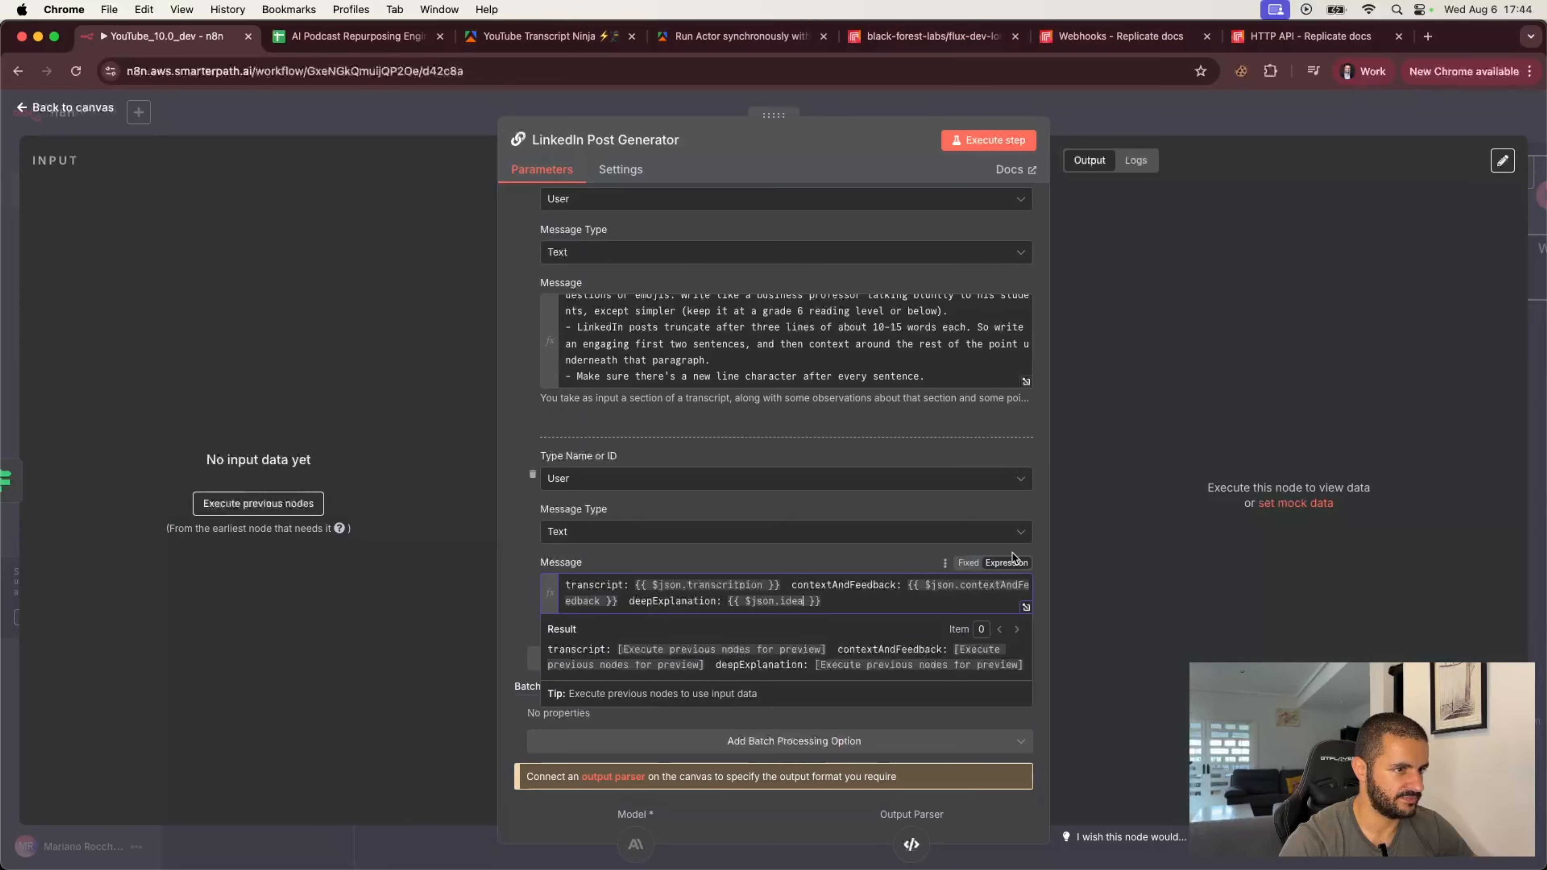
left_click(1013, 556)
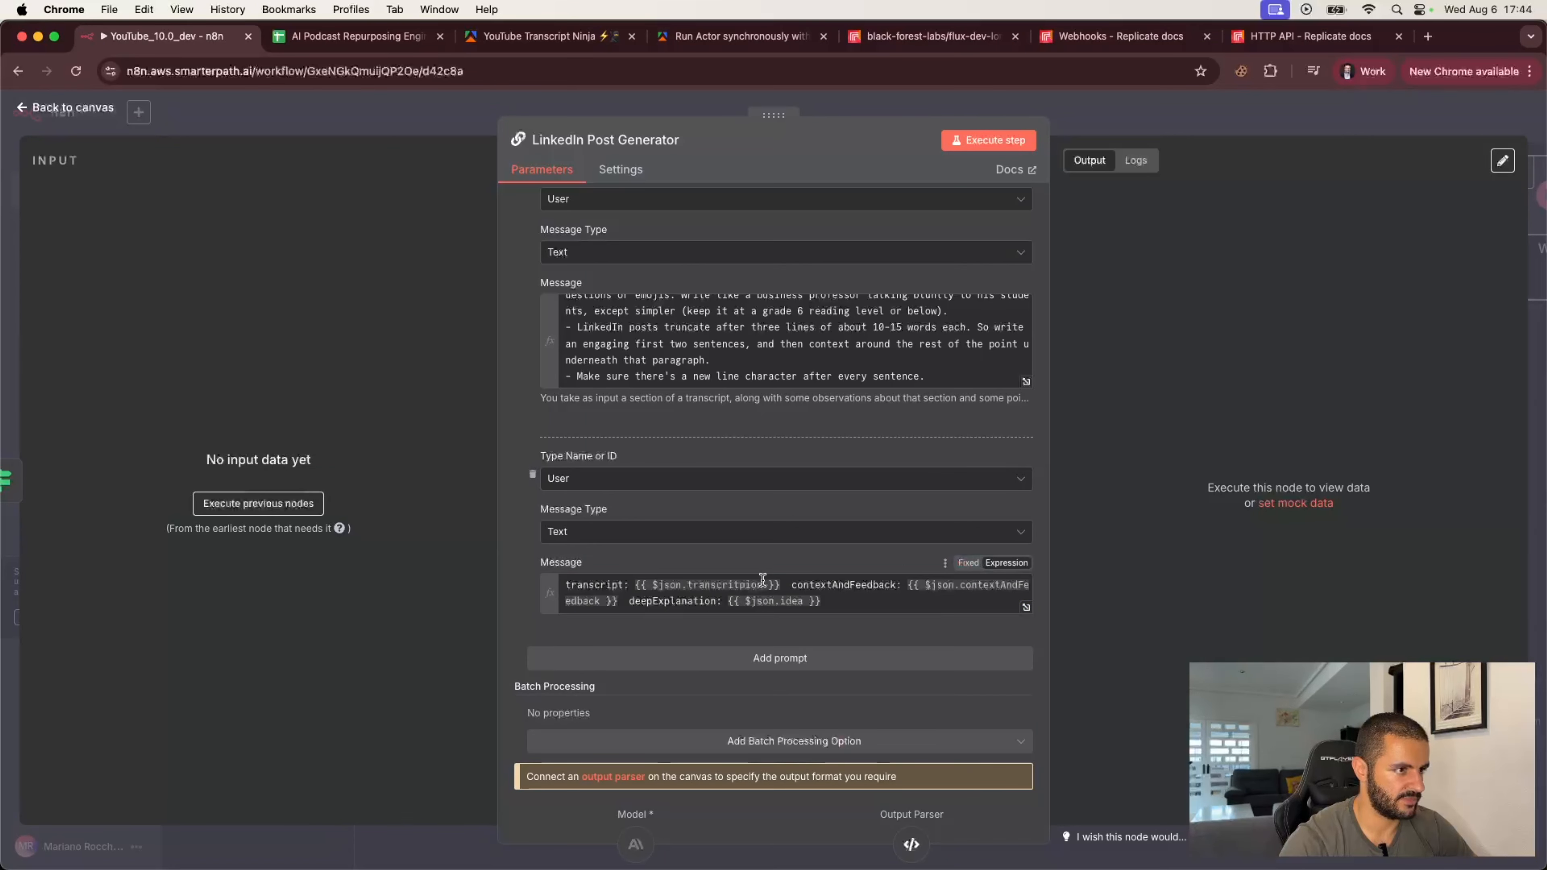
Step: Put transcript, contextAndFeedback and deepExplanation on separate lines with blank lines between them in the new message
left_click(787, 585)
key("Return")
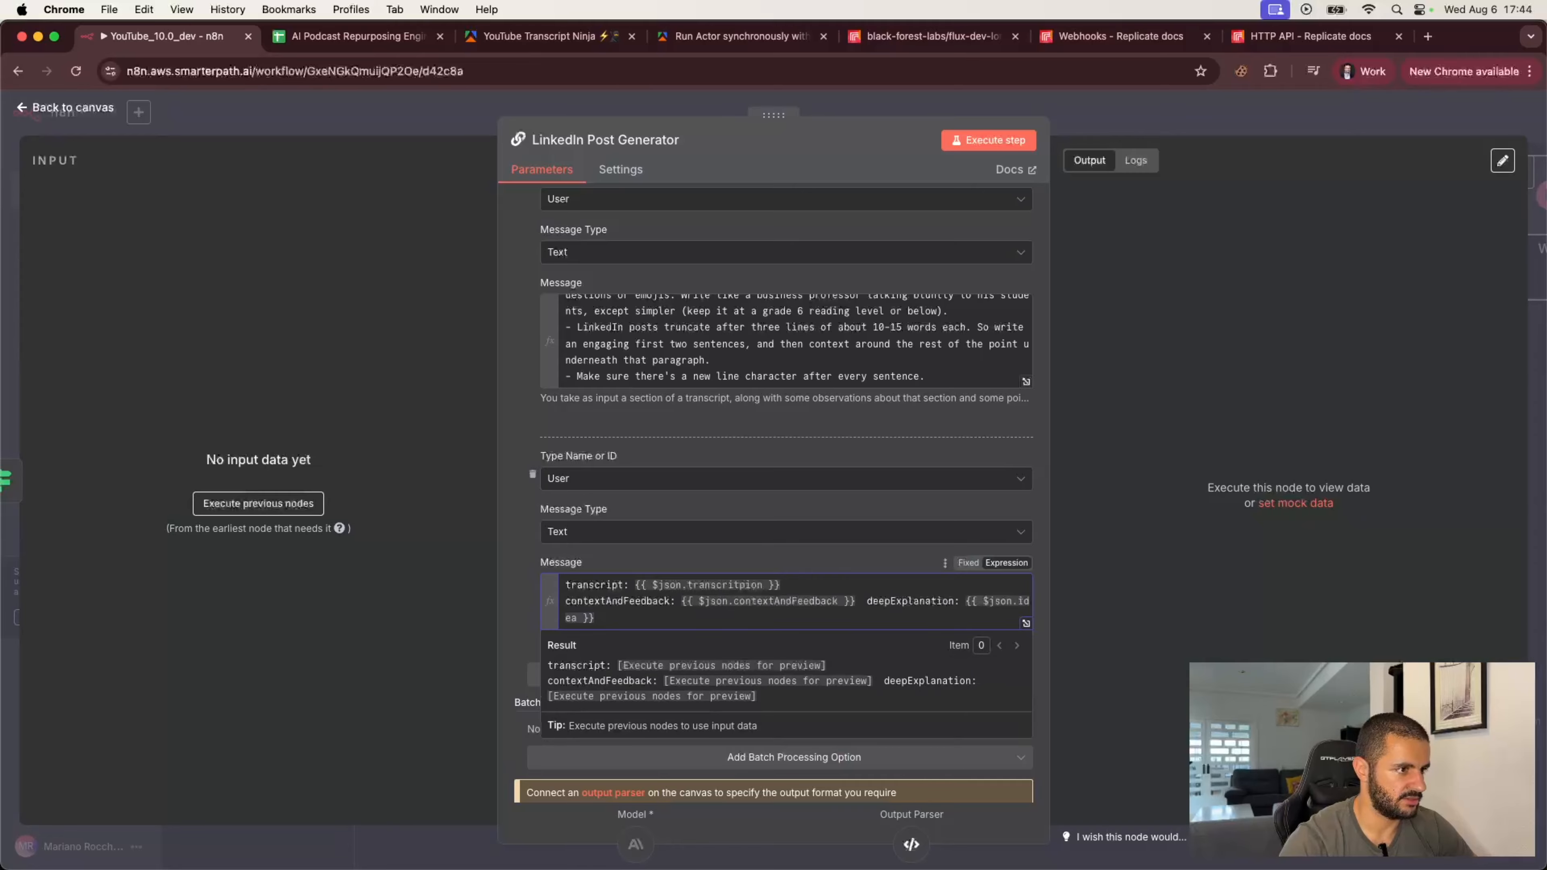
key("Return")
left_click(871, 617)
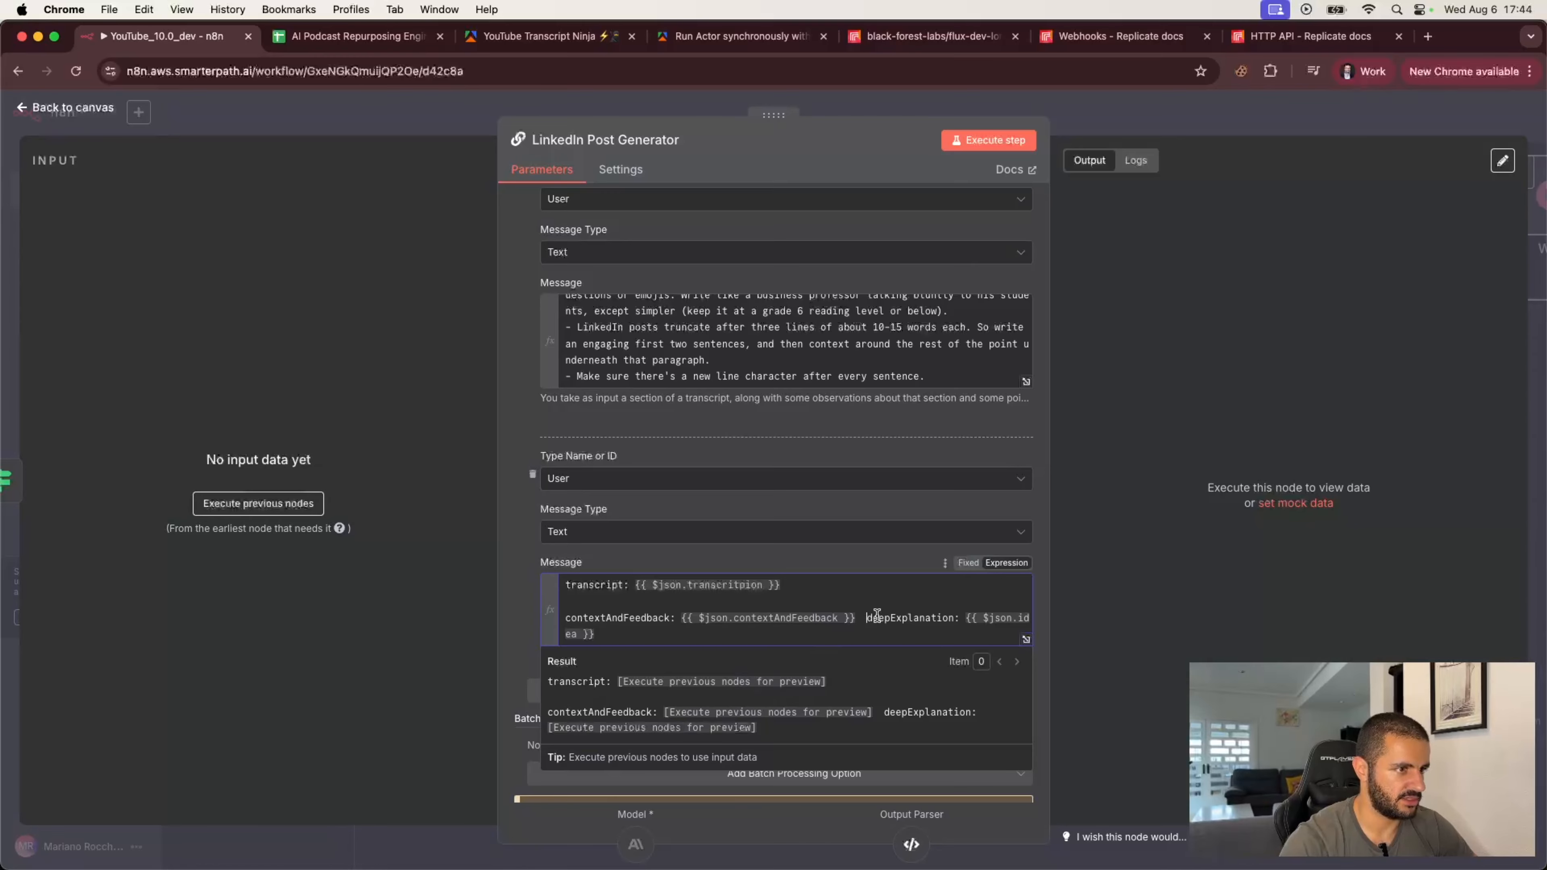
key("Return")
key("Return")
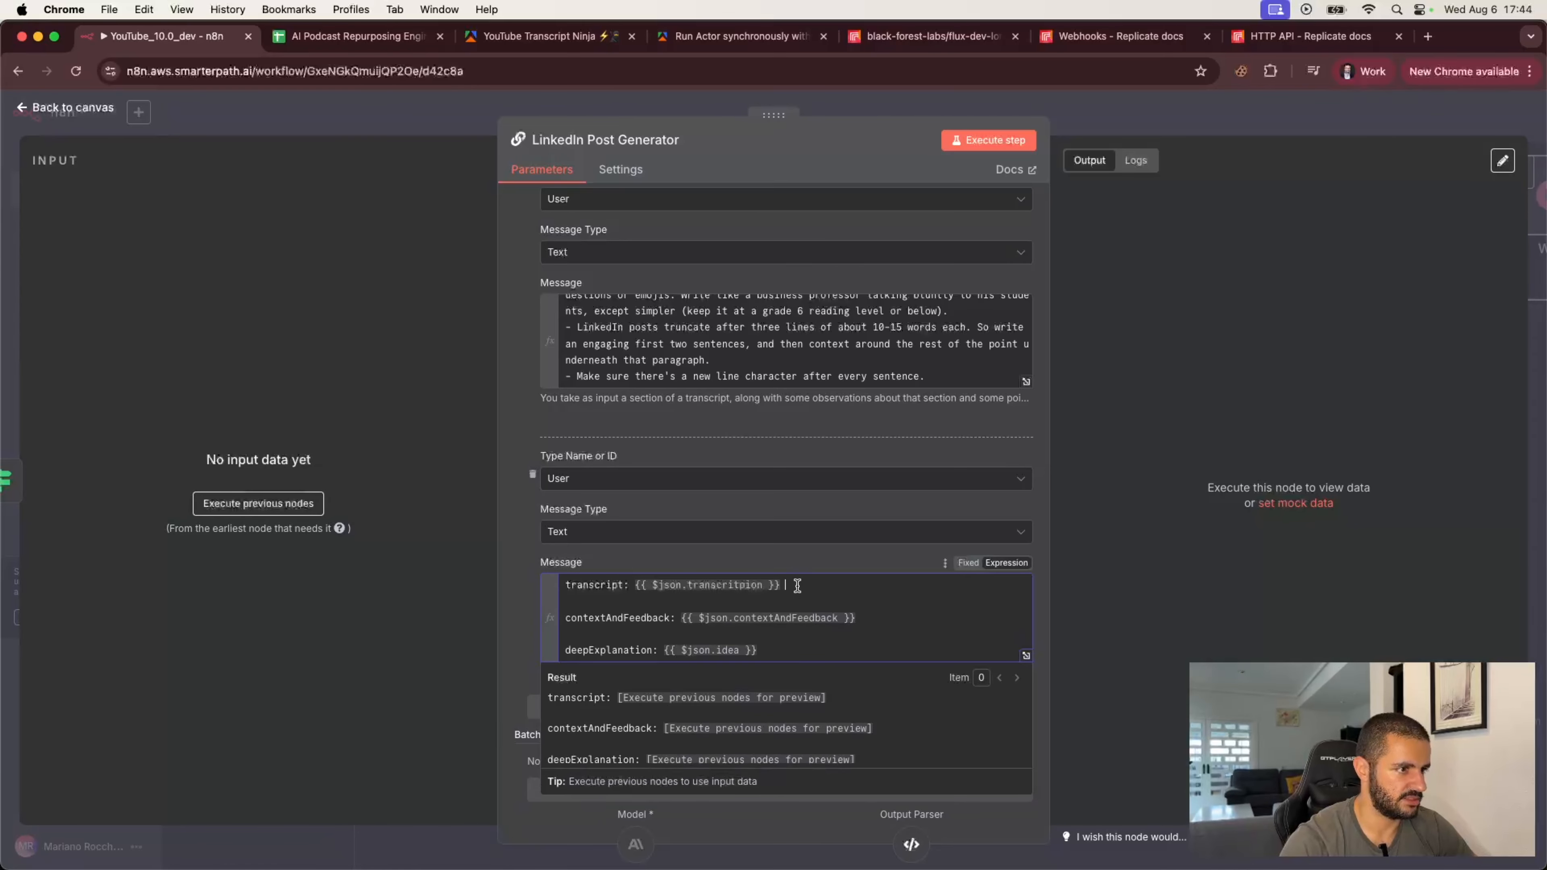
left_click(771, 553)
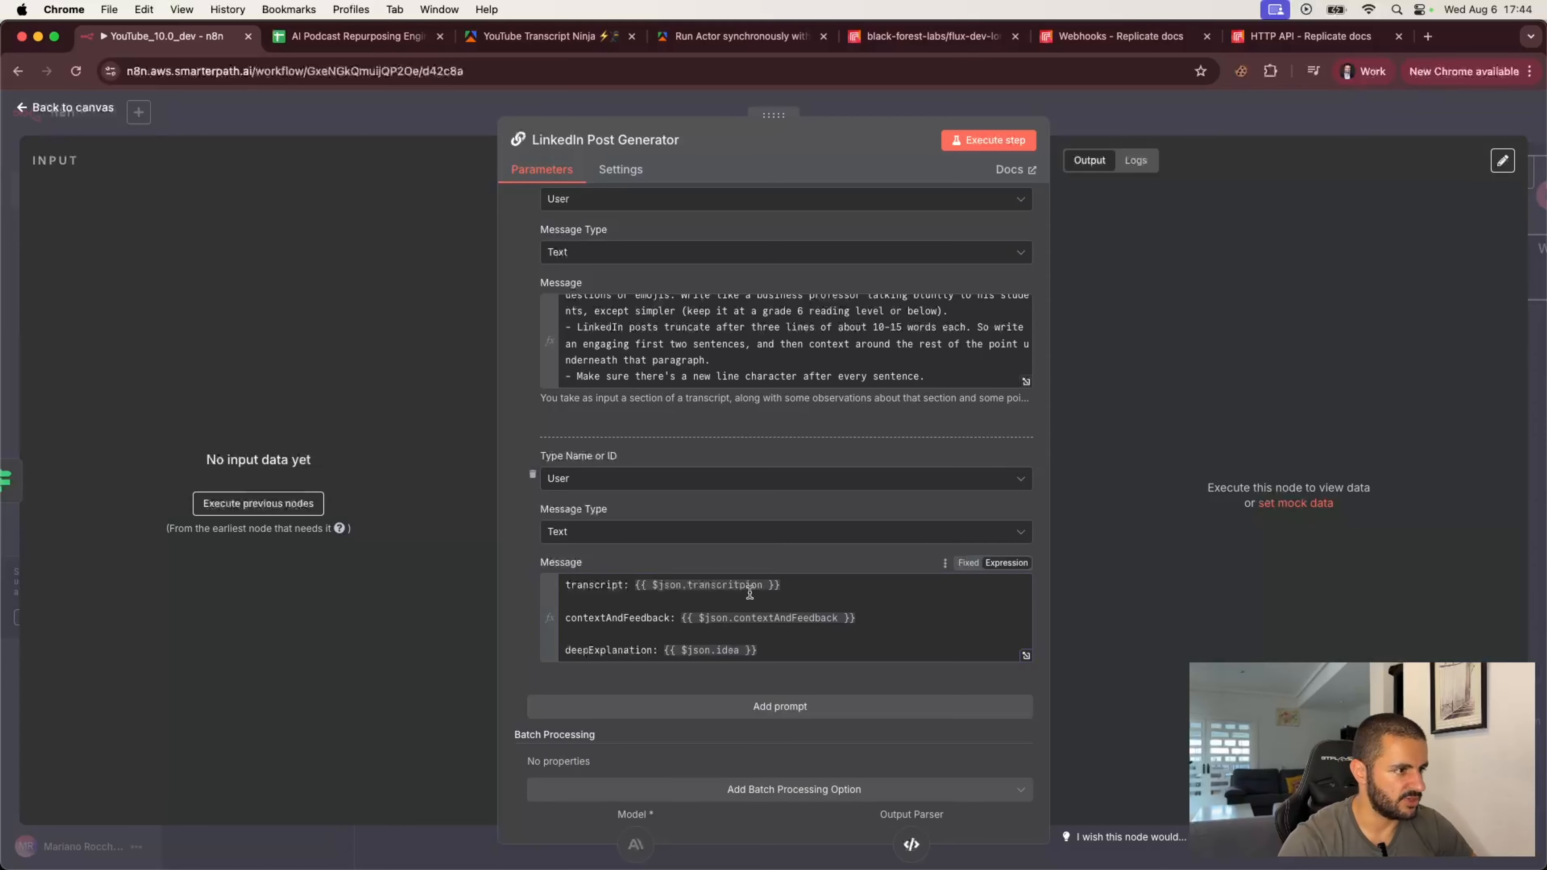
Step: Append a personalContext: {{ $json.personalContext }} line to the end of the new User message
scroll(780, 624, "down", 1)
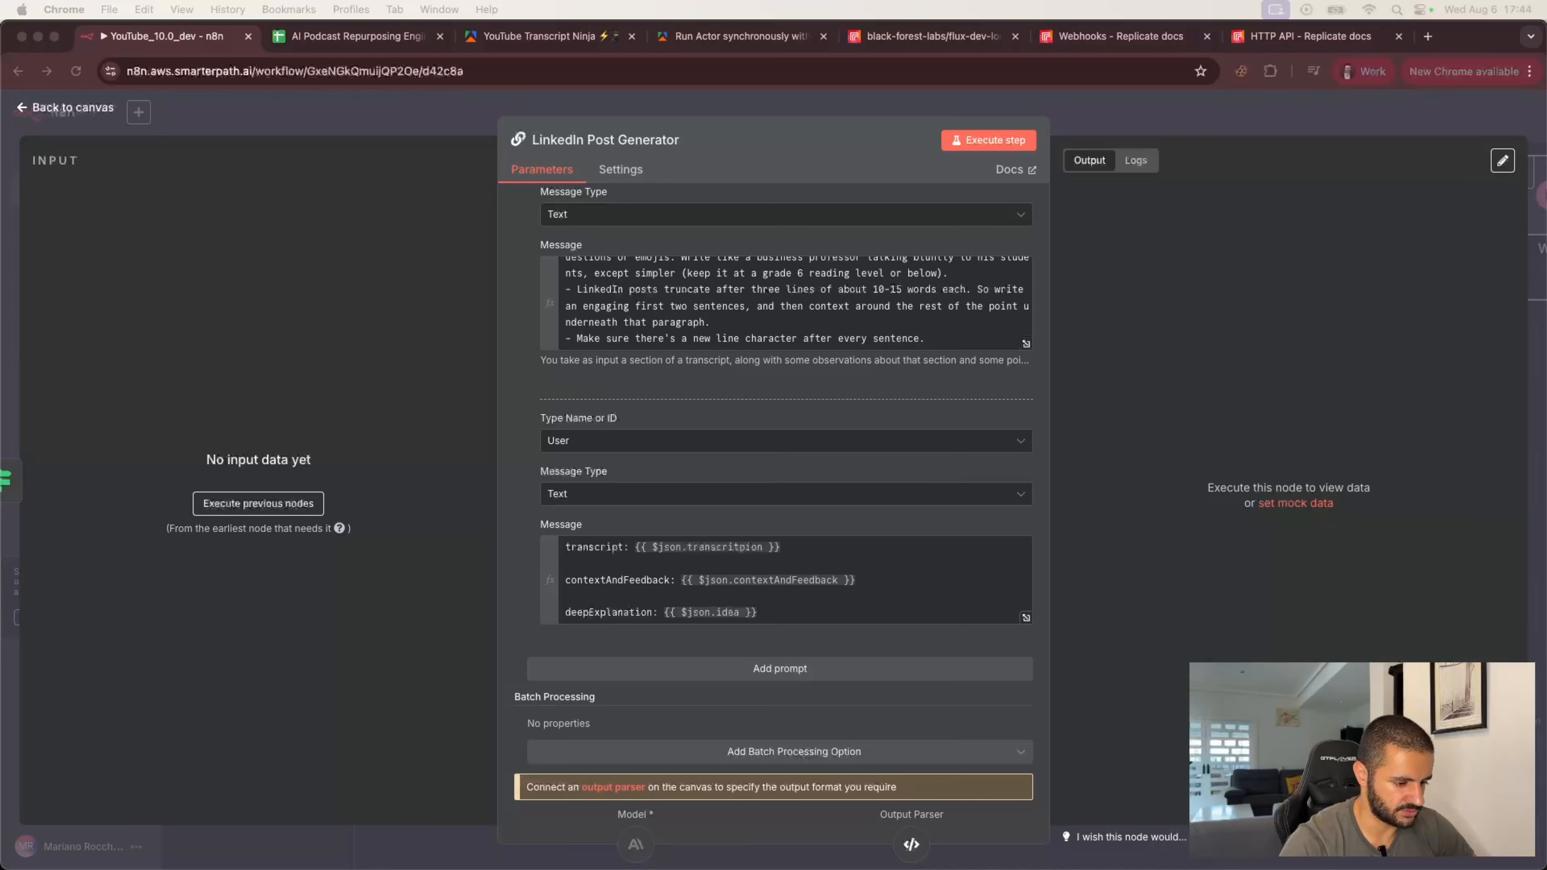
left_click(754, 612)
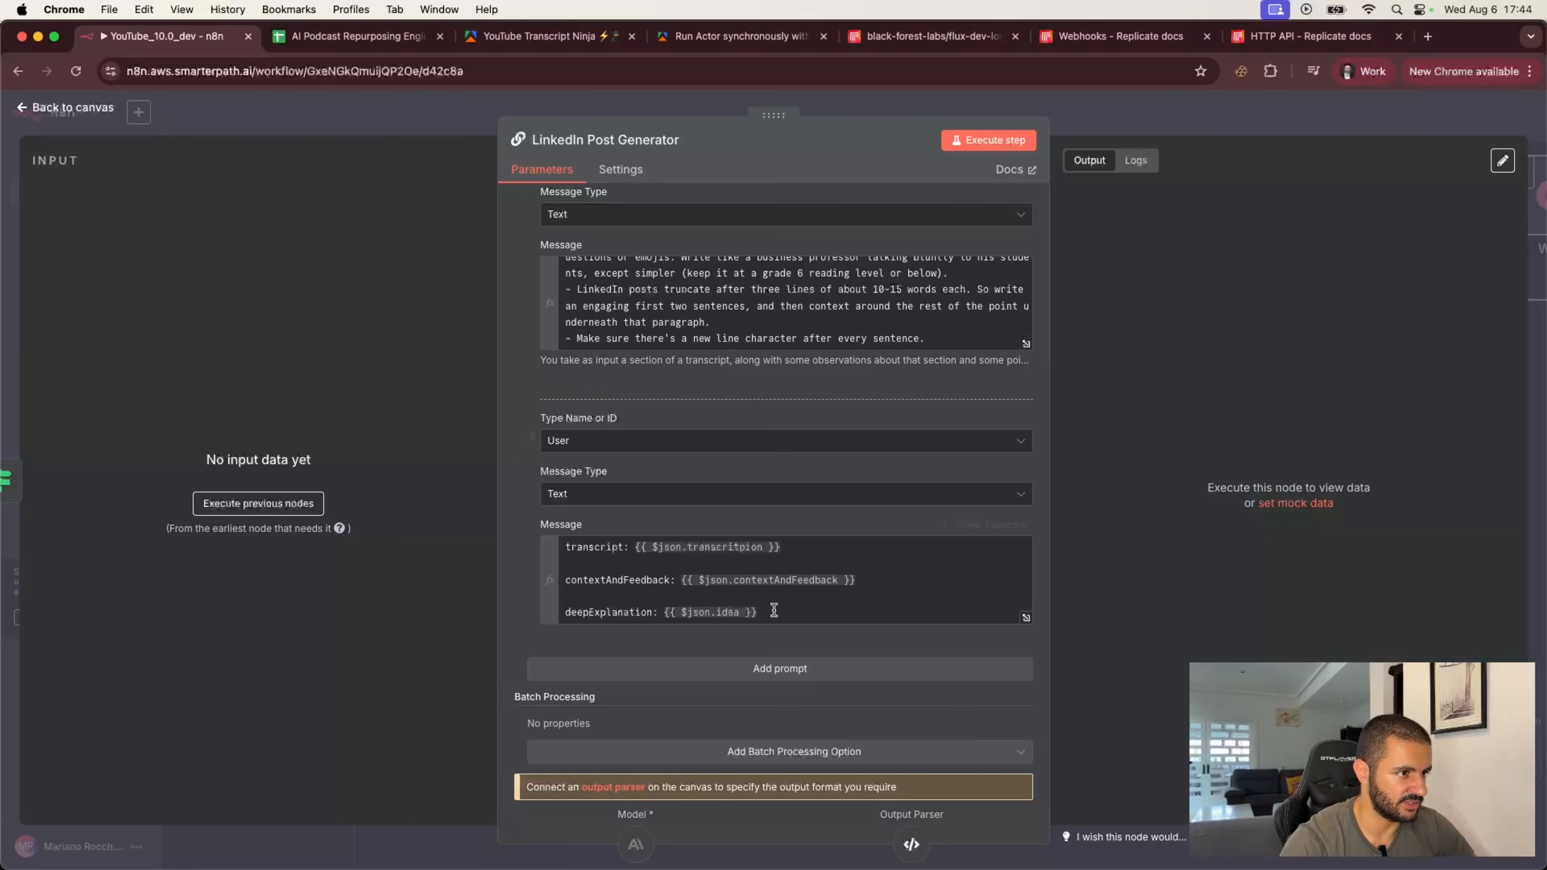
type("personalContext: {{ $json.personalContext }}")
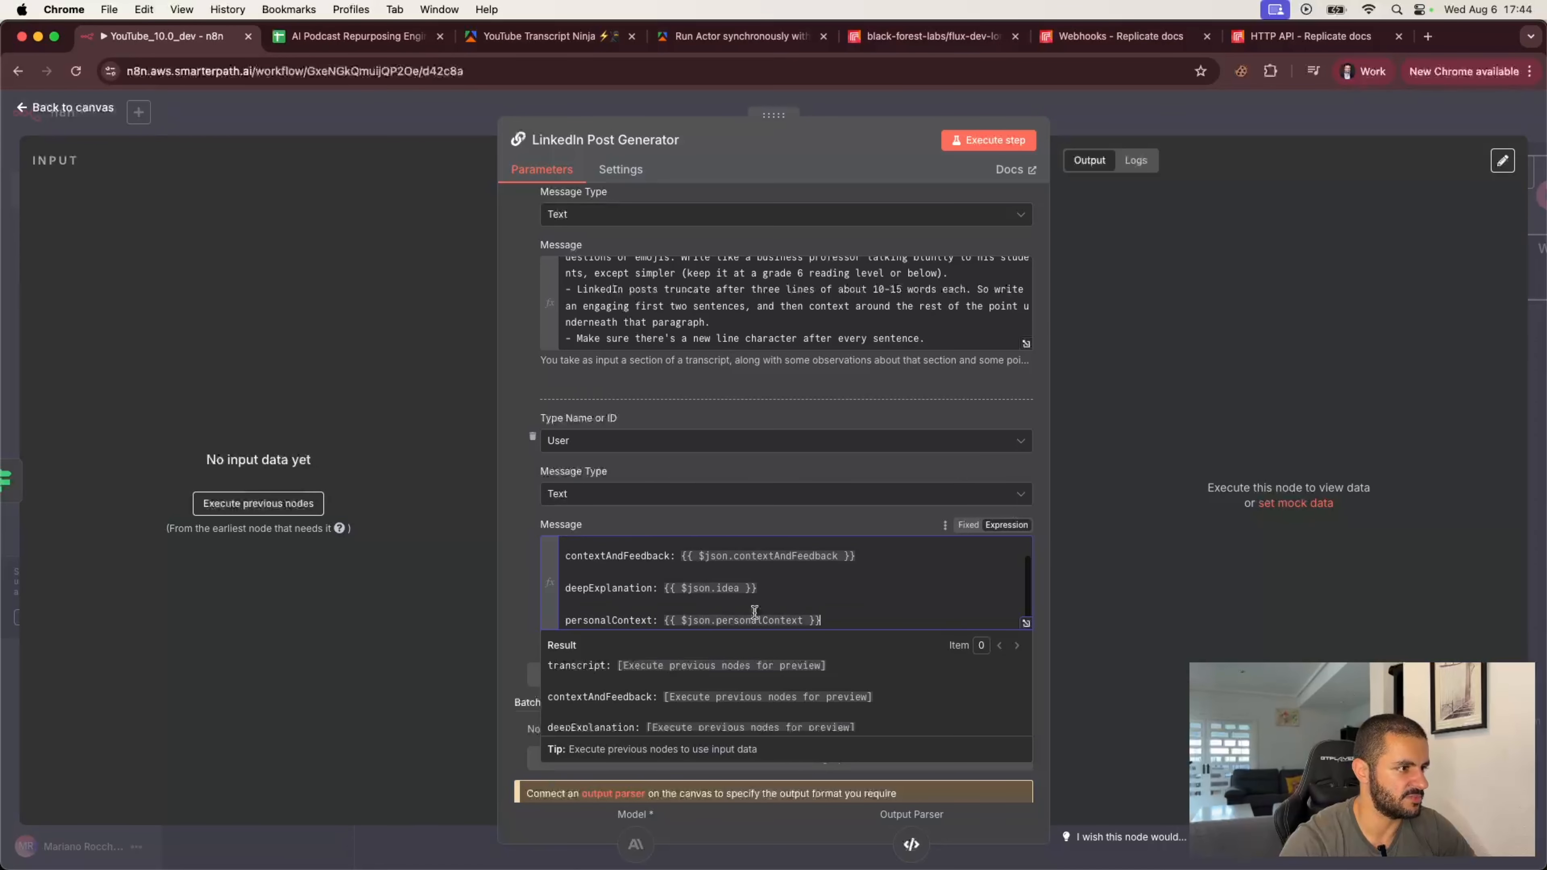
left_click(521, 610)
scroll(761, 681, "down", 1)
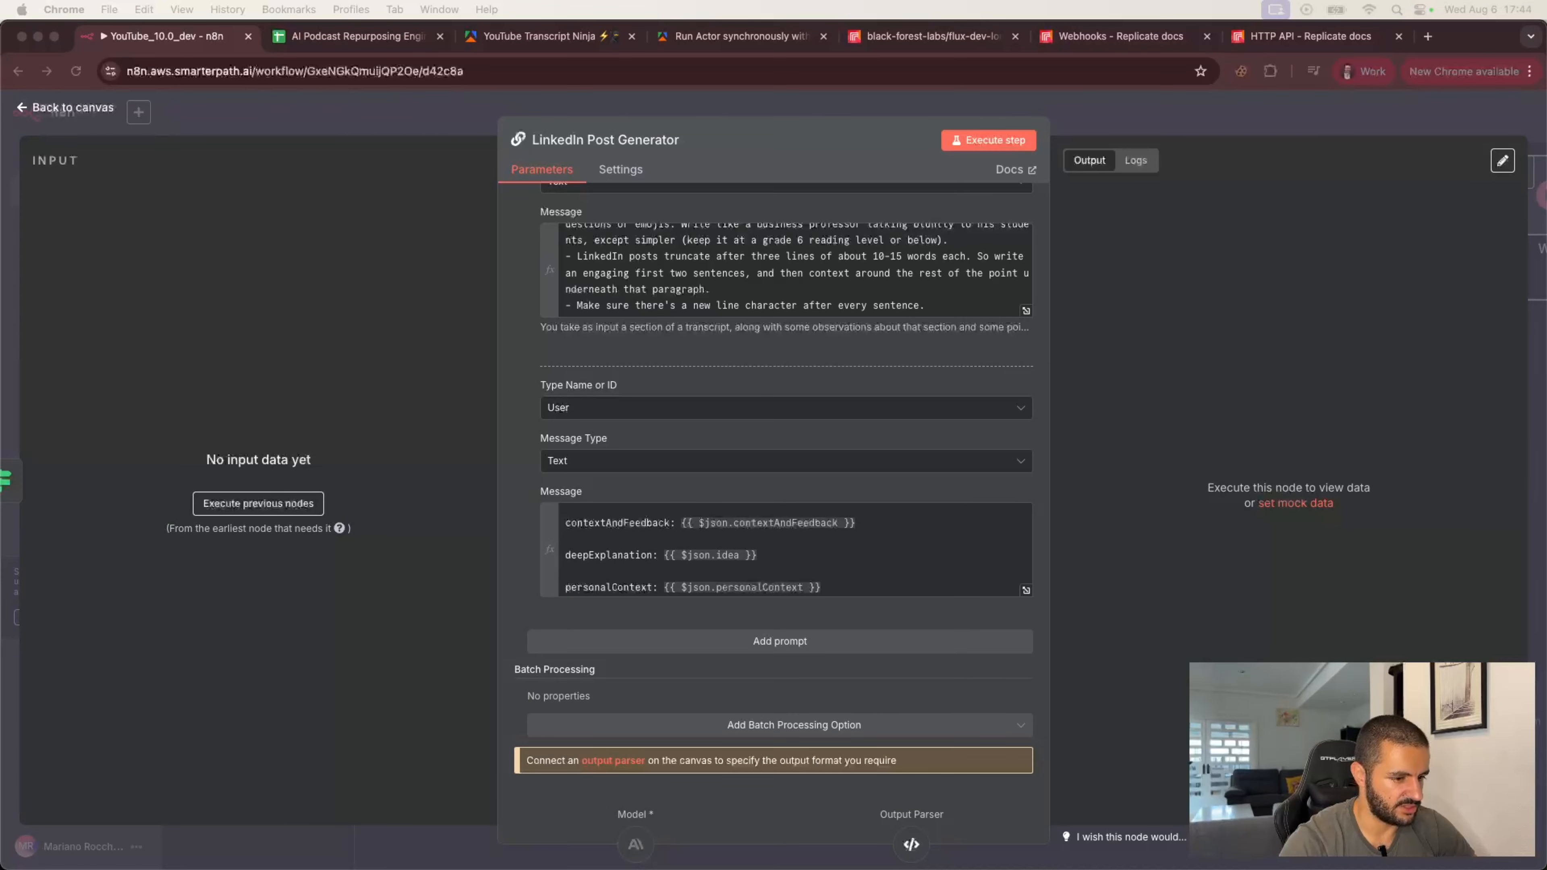
Step: Switch the chain's Prompt (User Message) field to expression mode and close the LinkedIn Post Generator node
scroll(1020, 342, "up", 10)
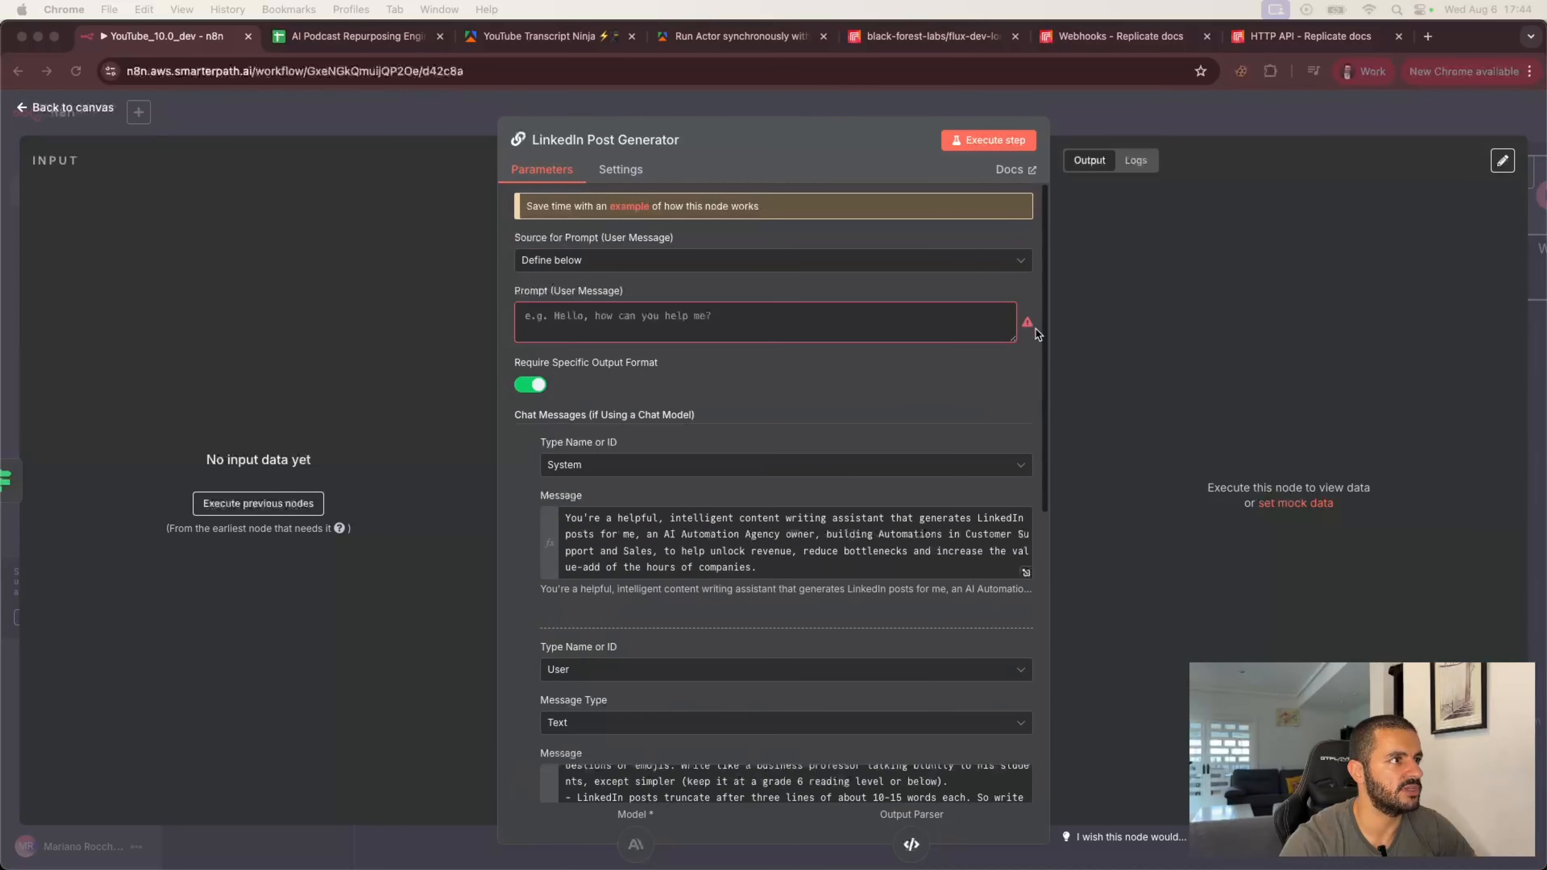
left_click(1093, 125)
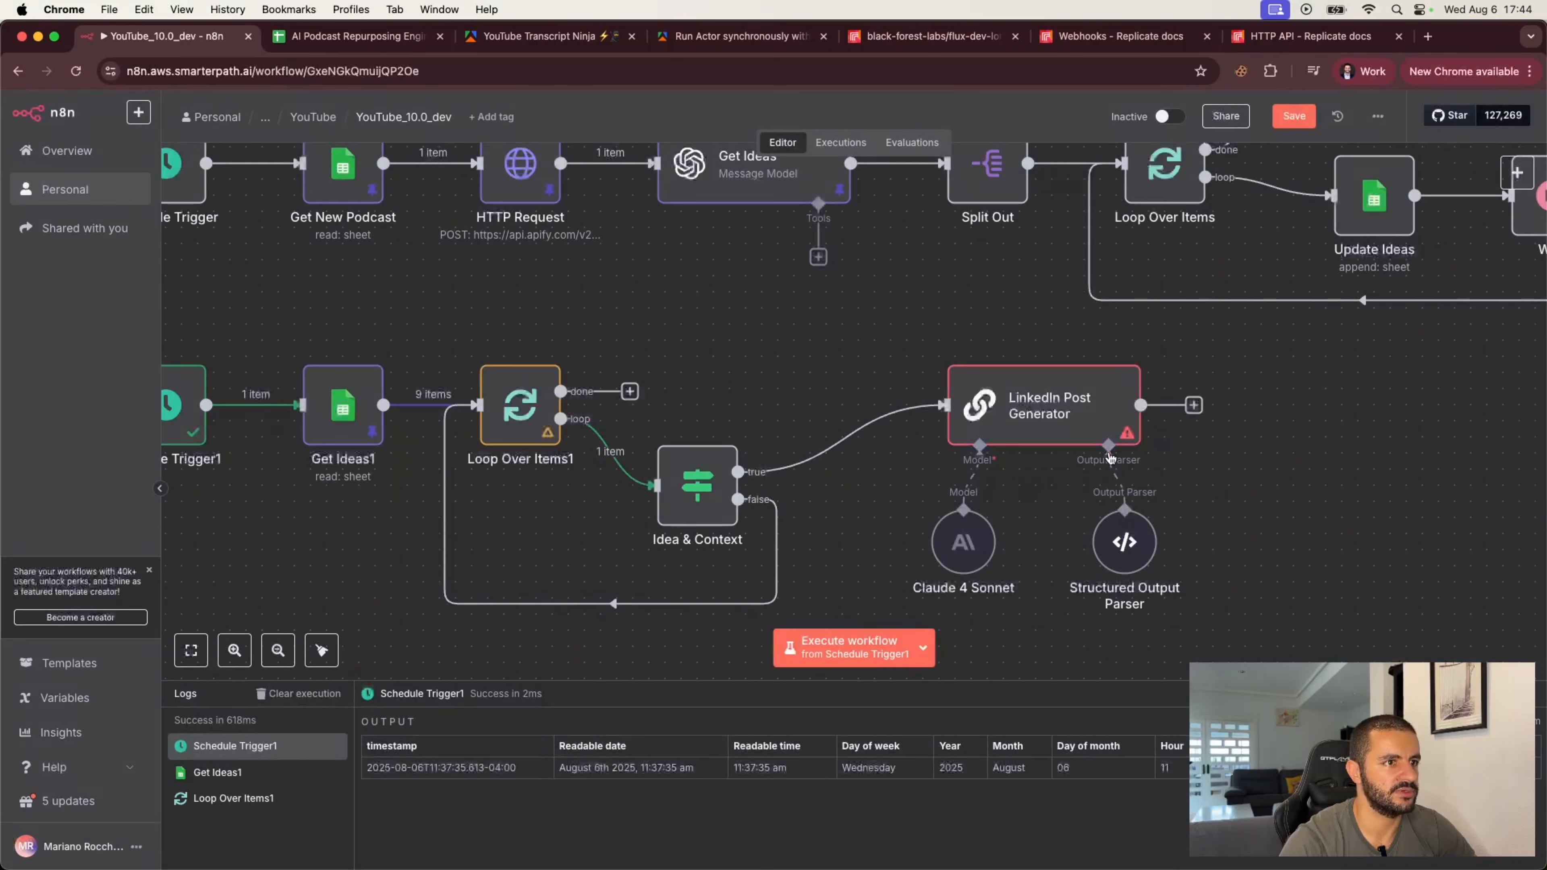
double_click(1047, 411)
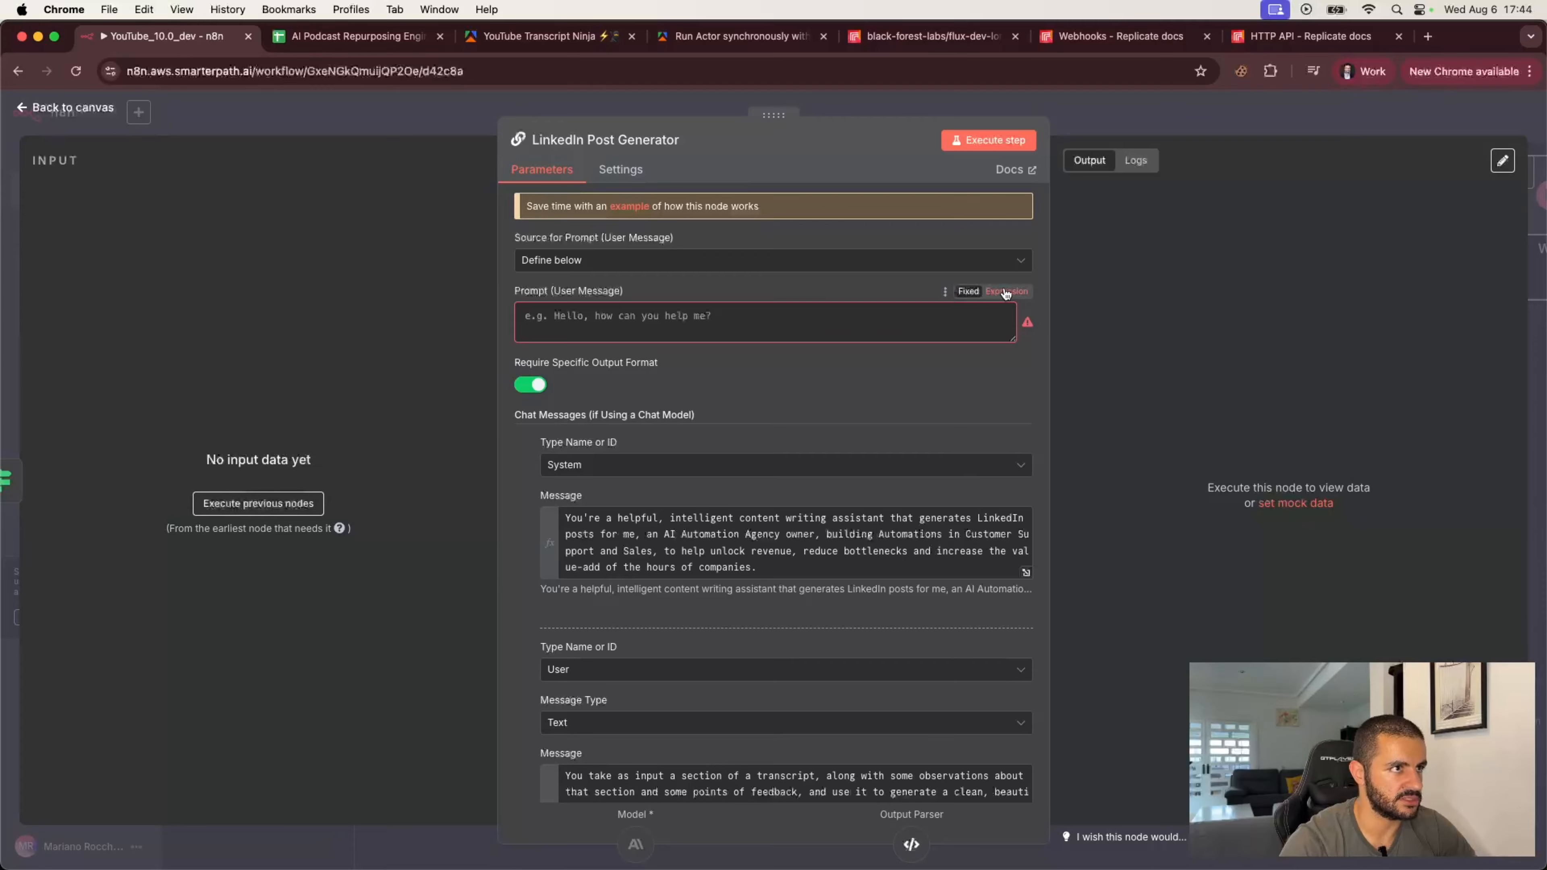
left_click(1005, 292)
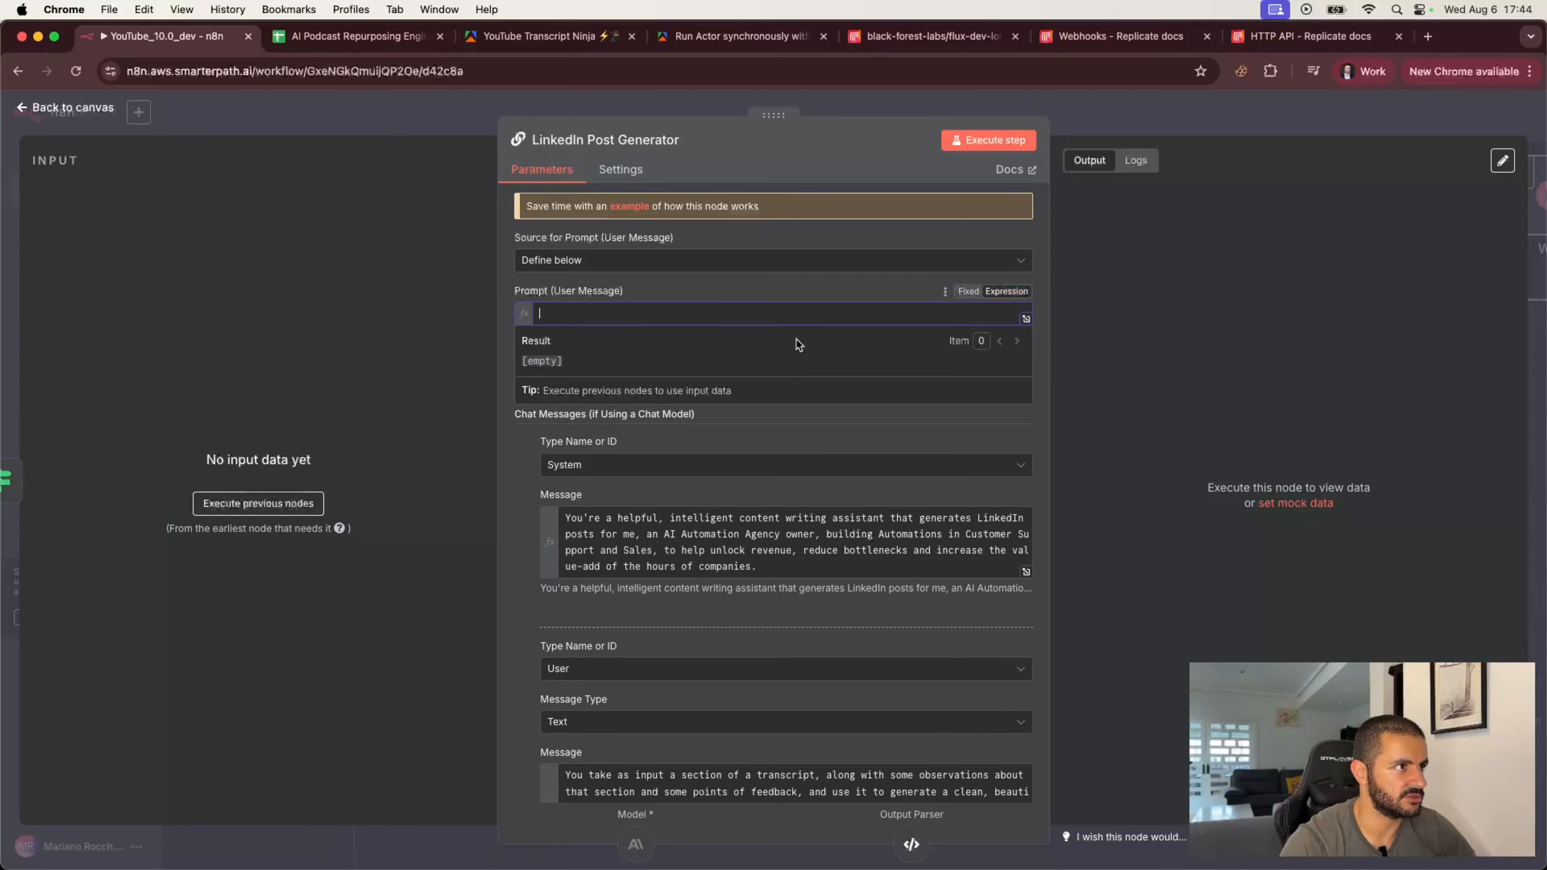
left_click(1126, 122)
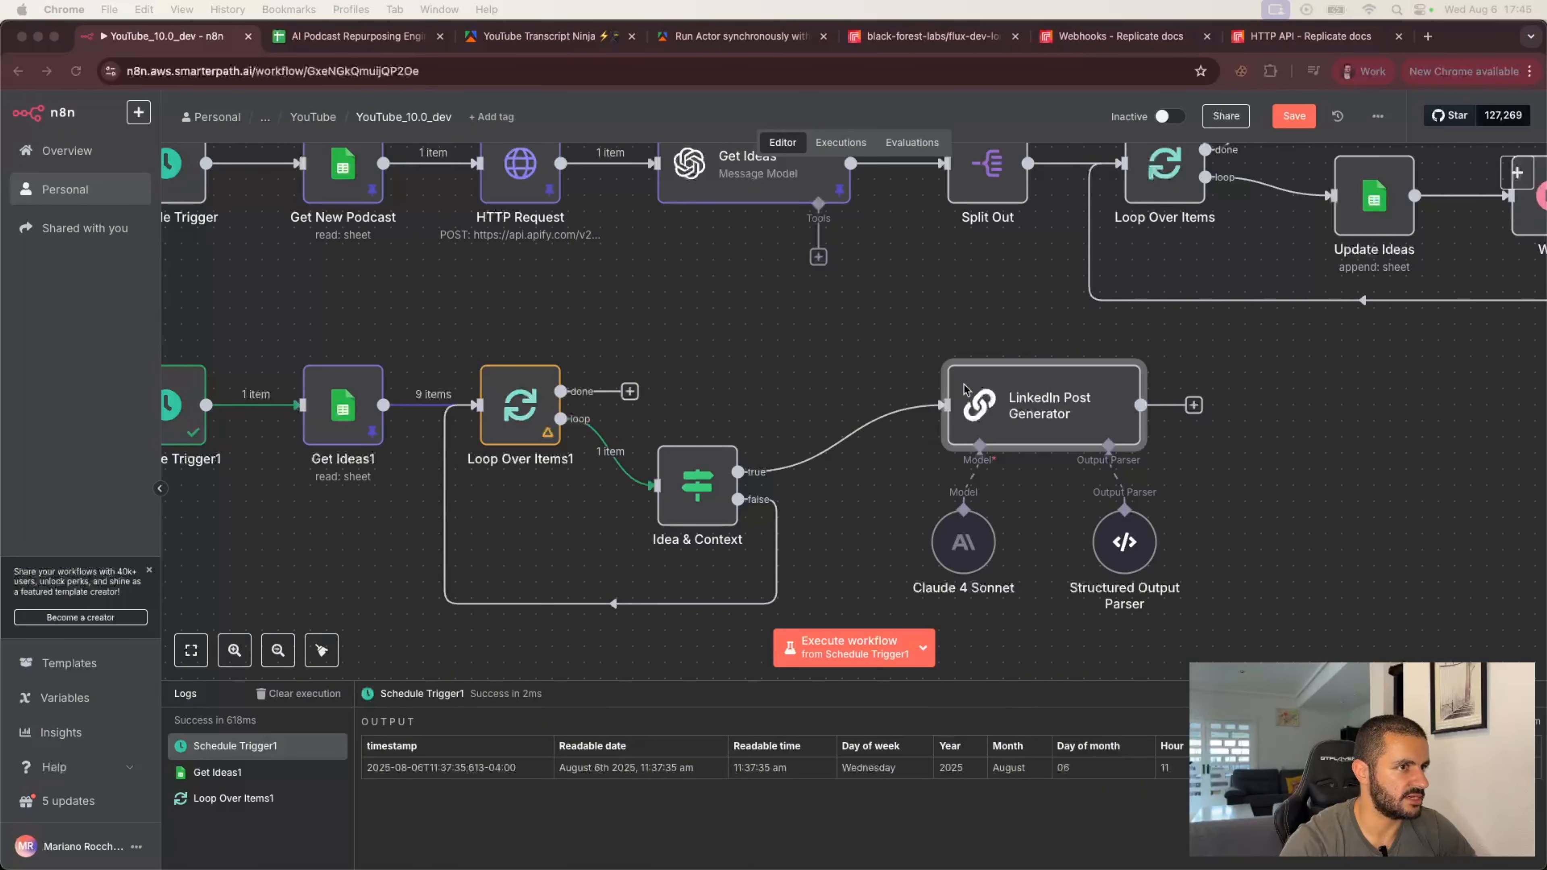
Step: Execute the Loop Over Items1 node to run the branch from the schedule trigger
left_click(1024, 347)
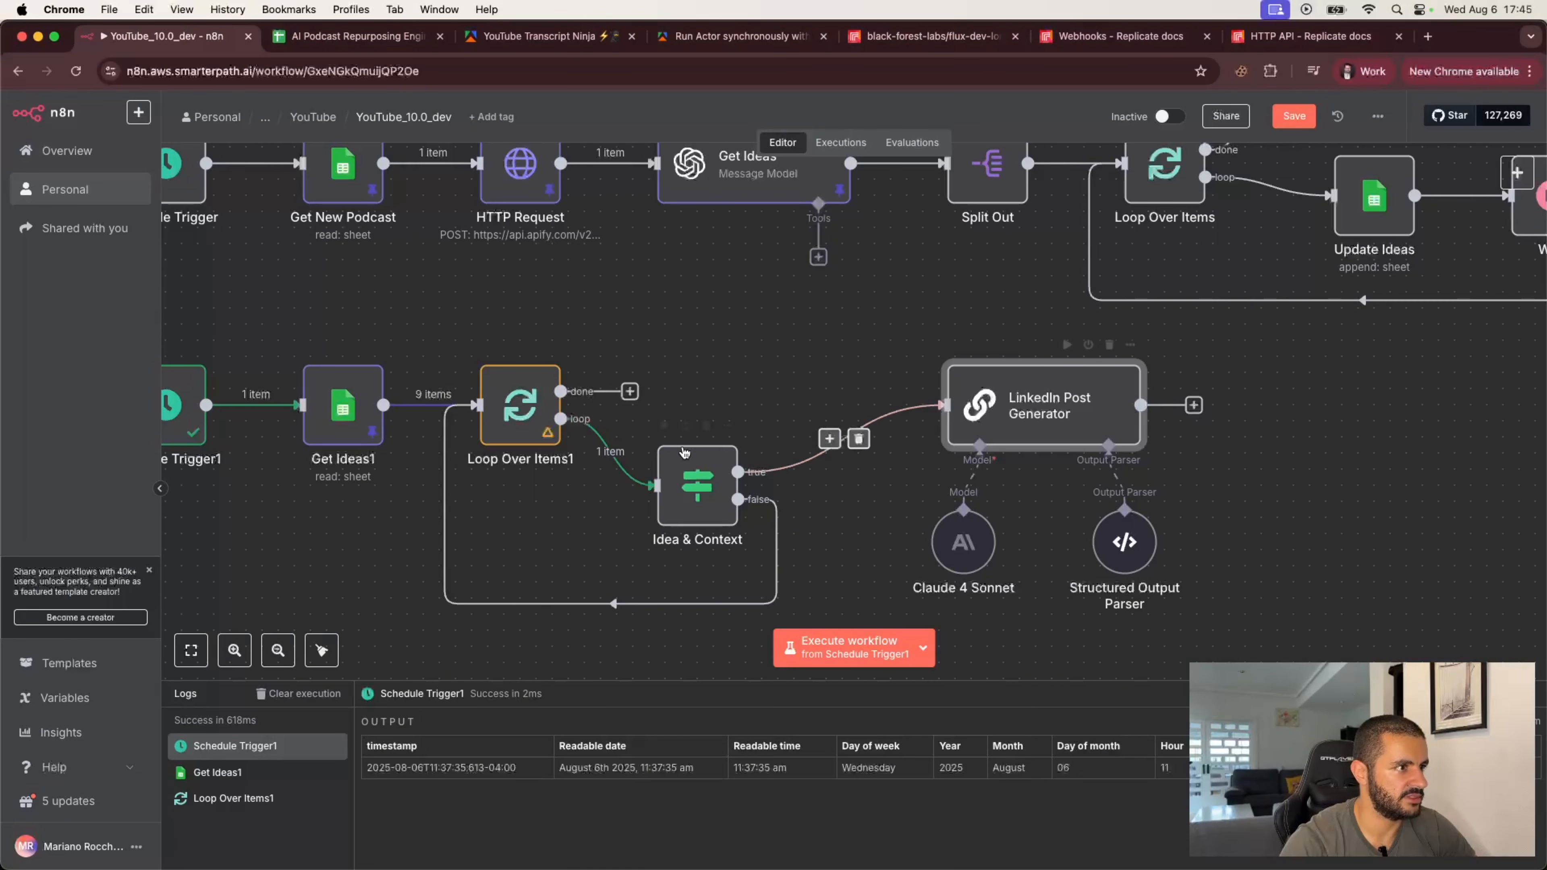
mouse_move(664, 426)
left_click(486, 346)
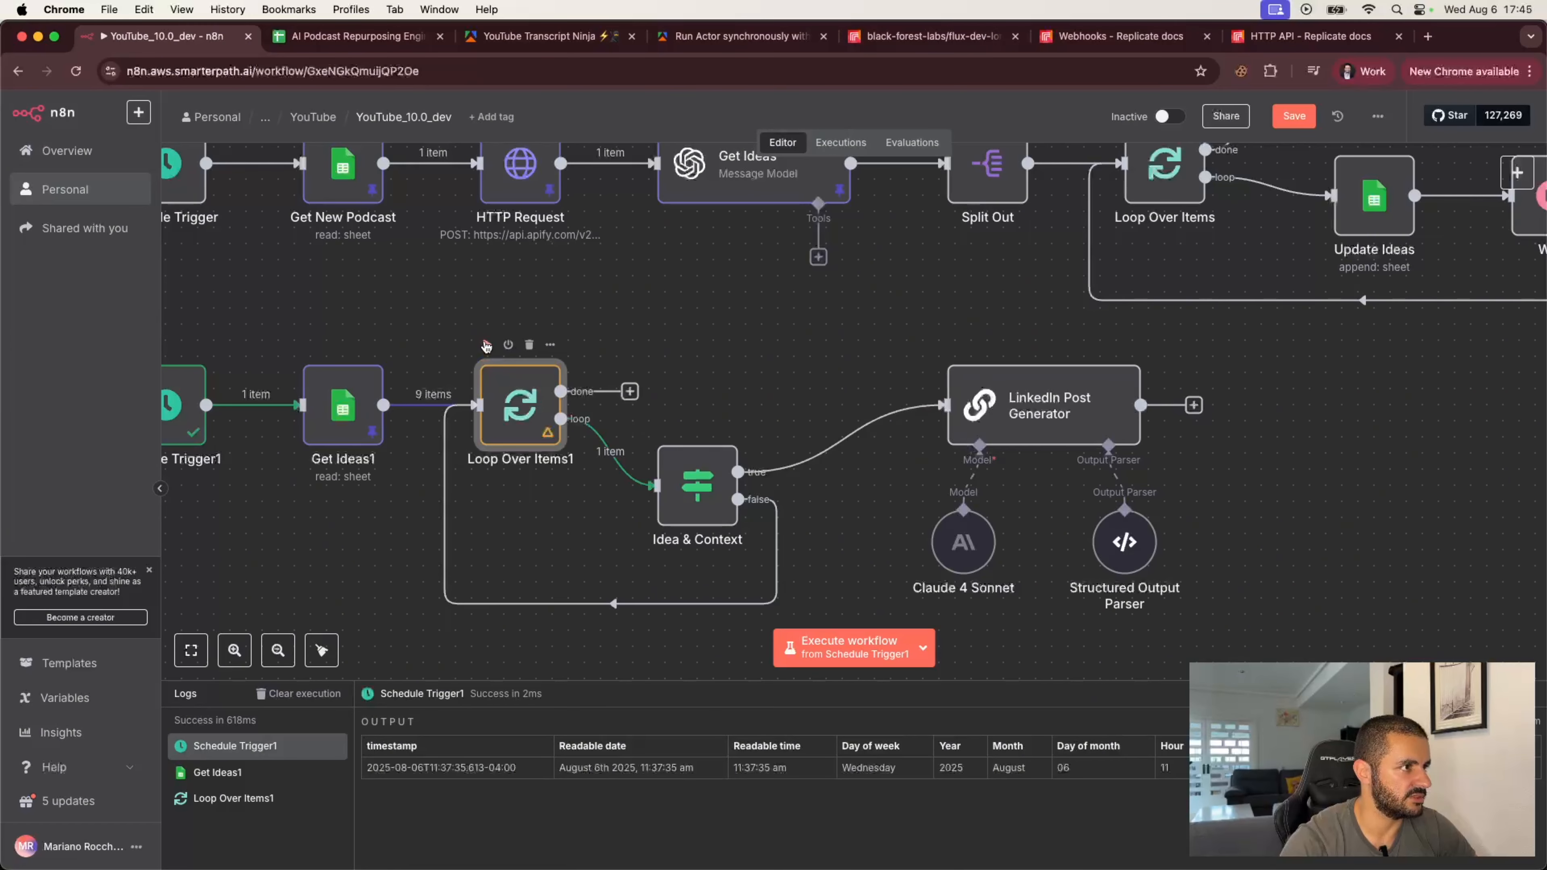
left_click(486, 346)
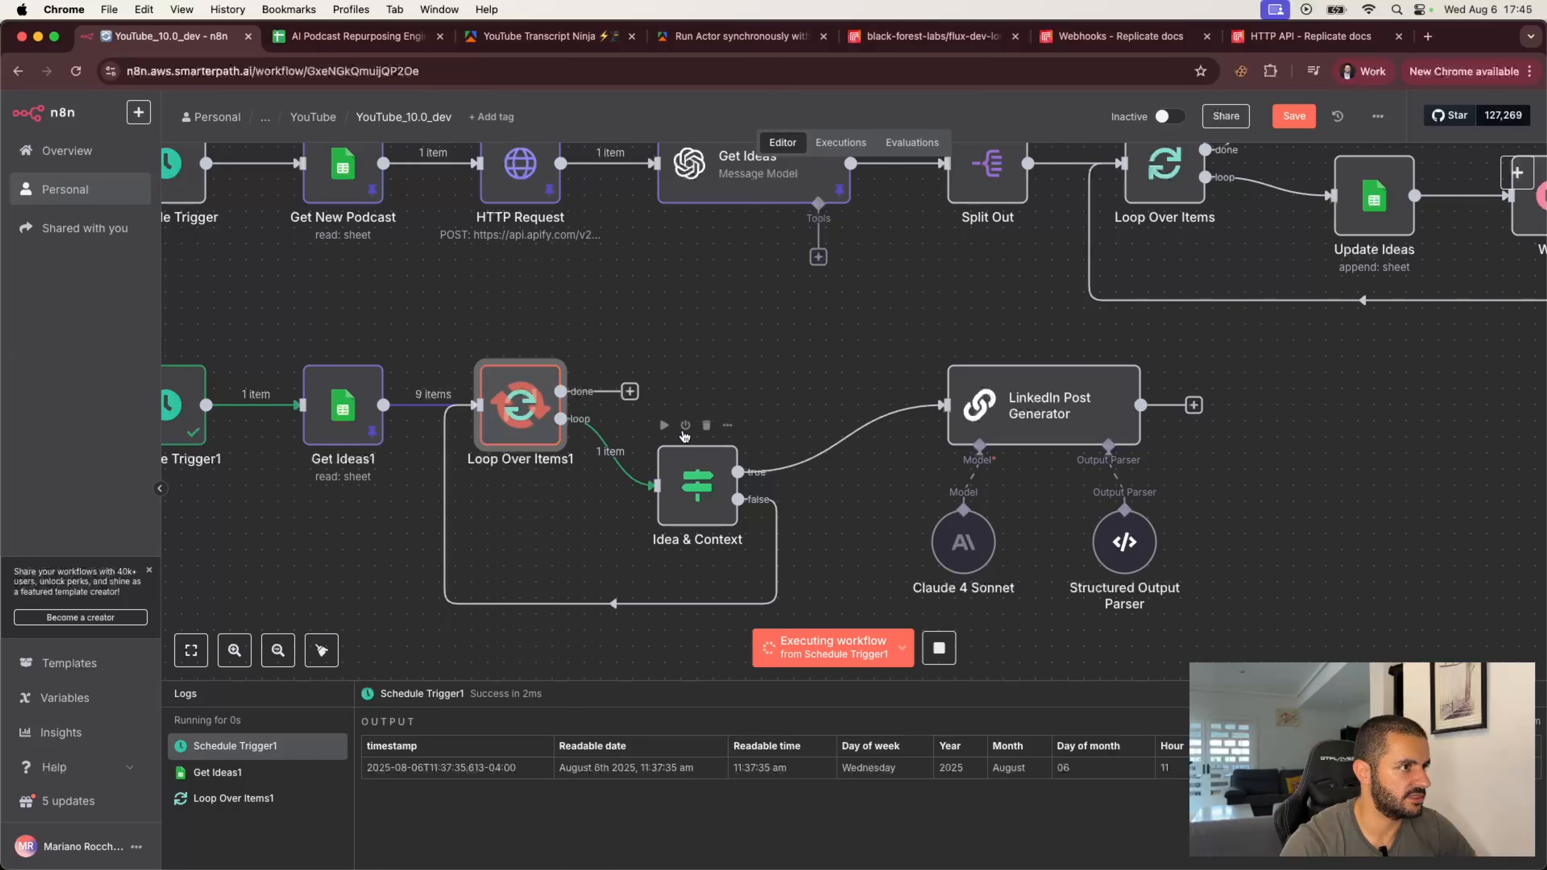
Step: Execute the Idea & Context node several times to step through the looped items
left_click(665, 425)
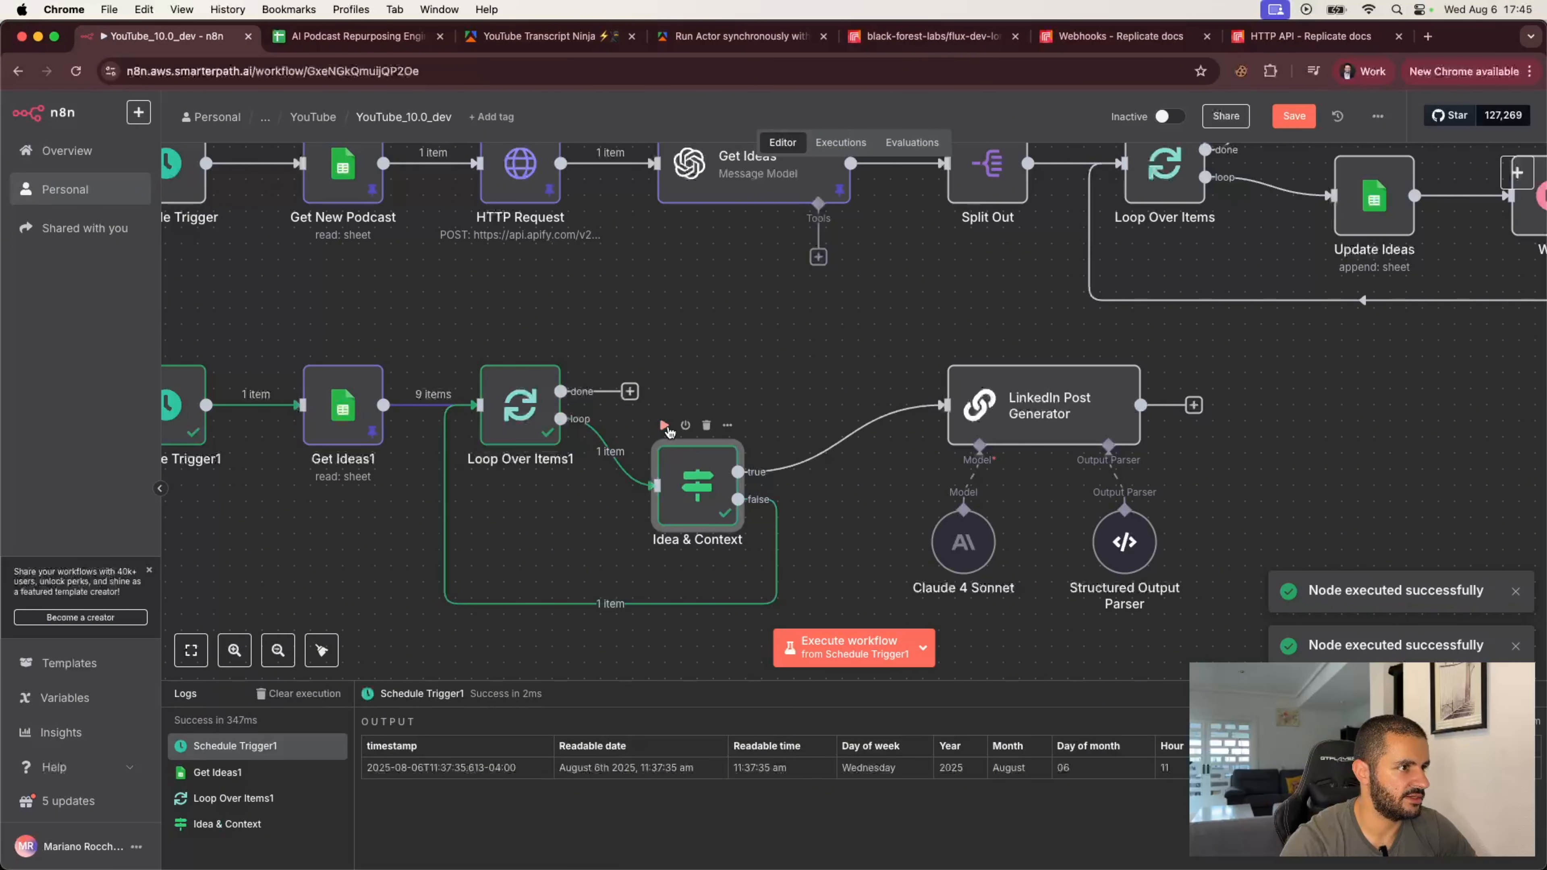
left_click(665, 426)
left_click(665, 426)
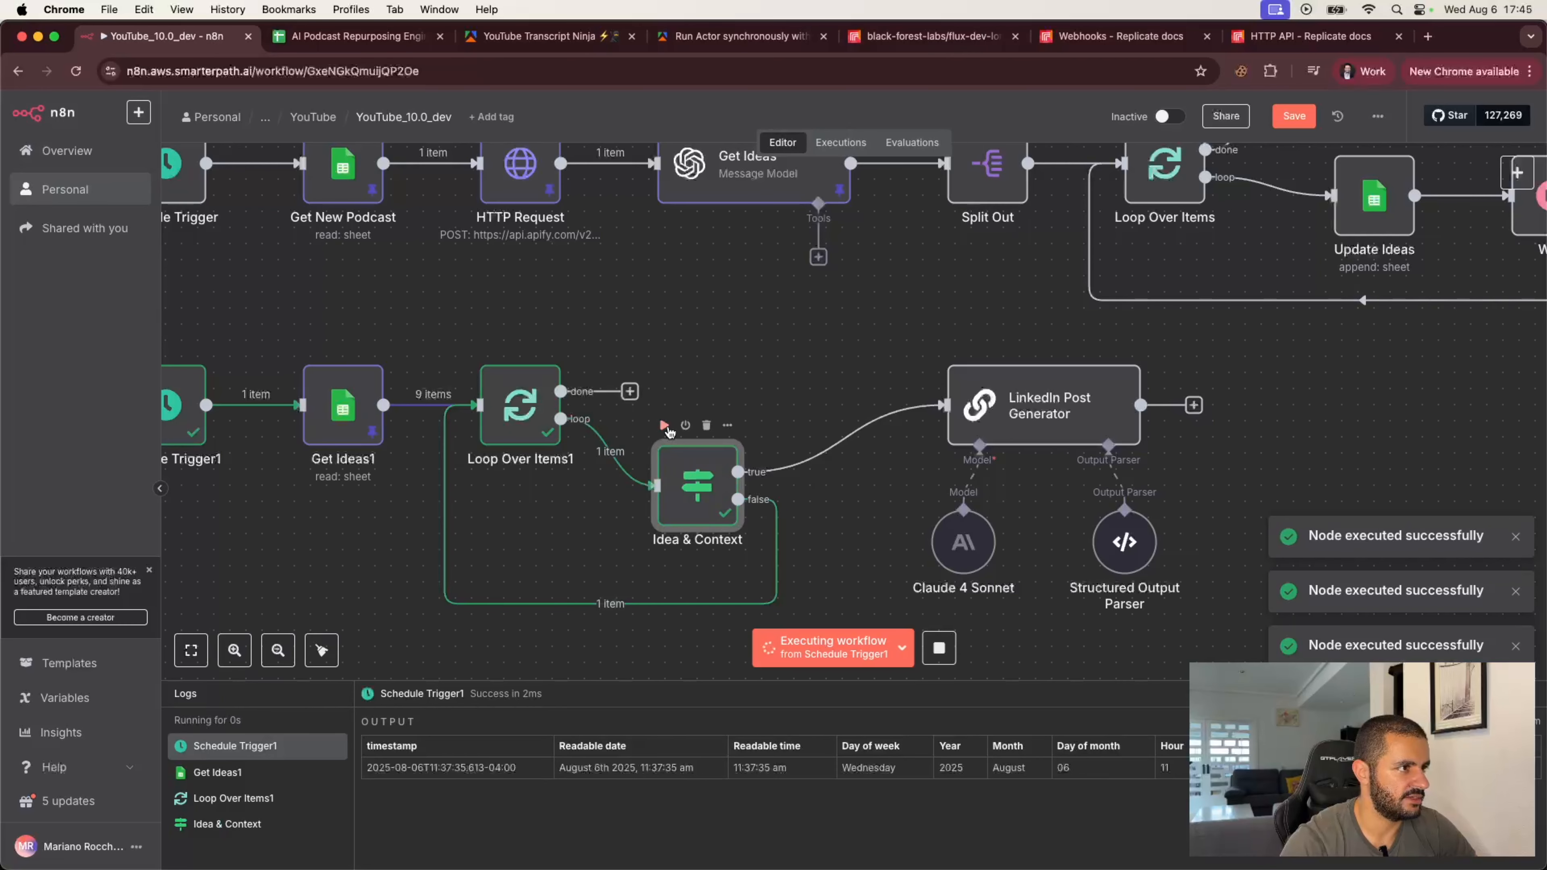
left_click(665, 425)
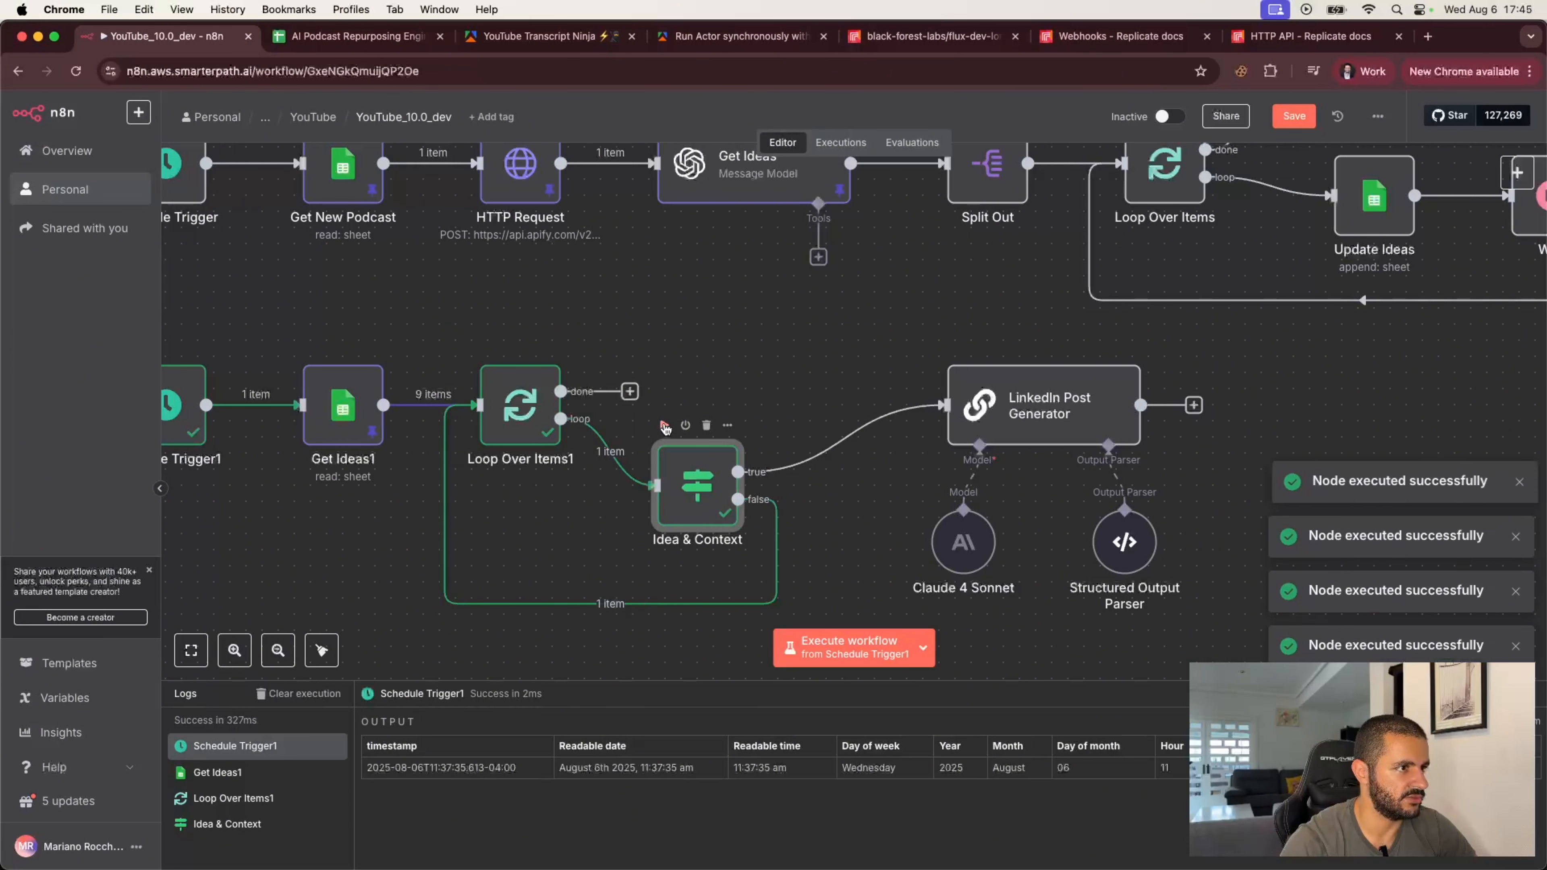
Step: Keep executing the Idea & Context node to advance the loop through further items
left_click(665, 426)
left_click(665, 426)
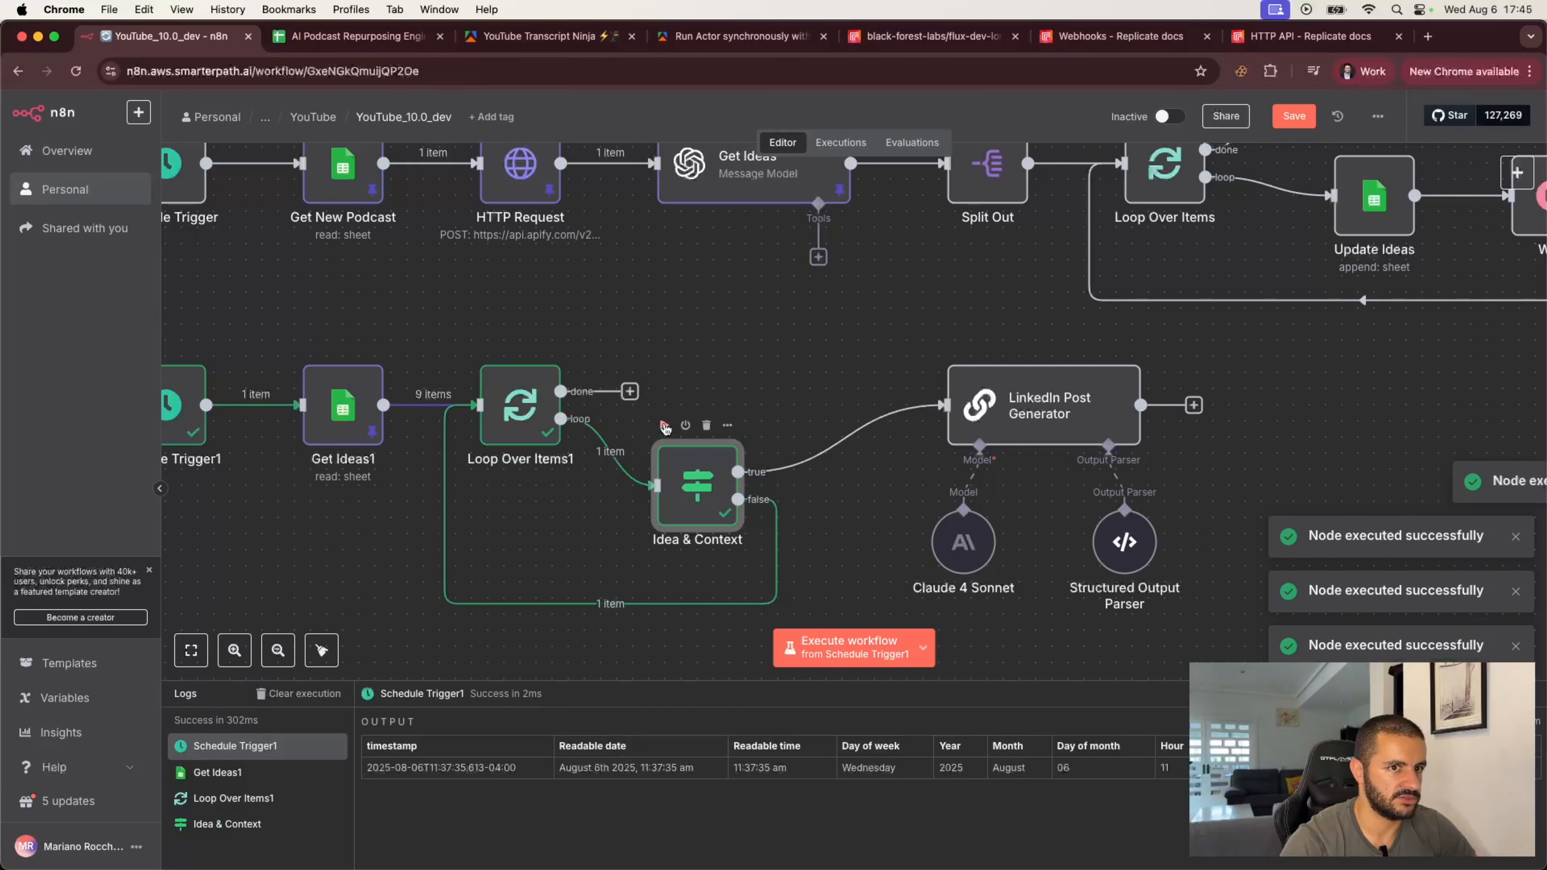
left_click(665, 426)
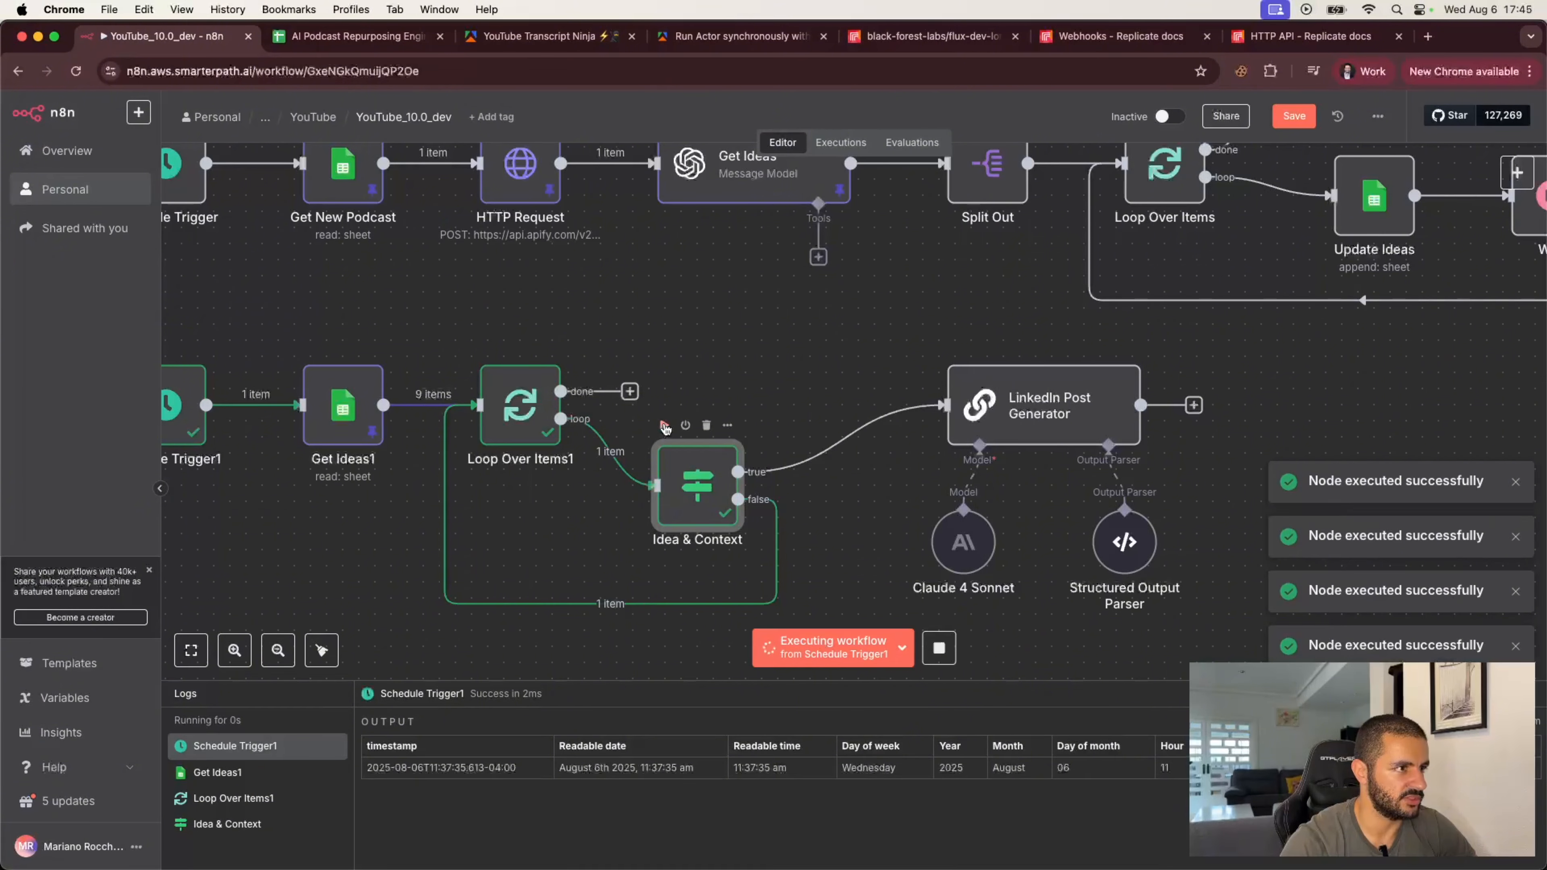
left_click(665, 426)
Step: Open the Idea & Context node and compare its idea and personalContext conditions with the sheet's columns
double_click(698, 486)
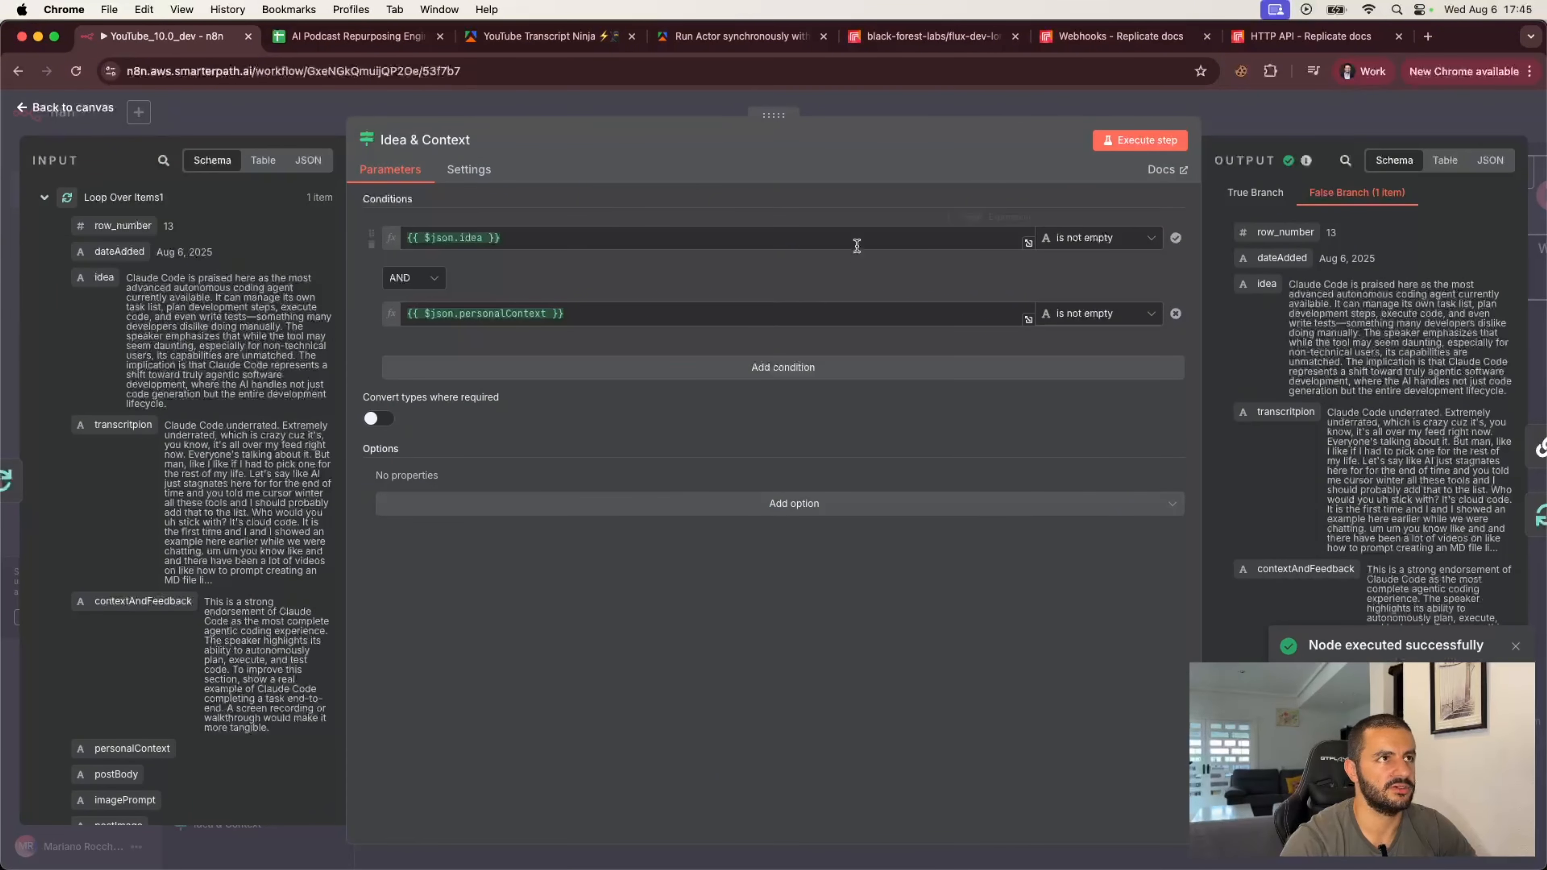
left_click(366, 38)
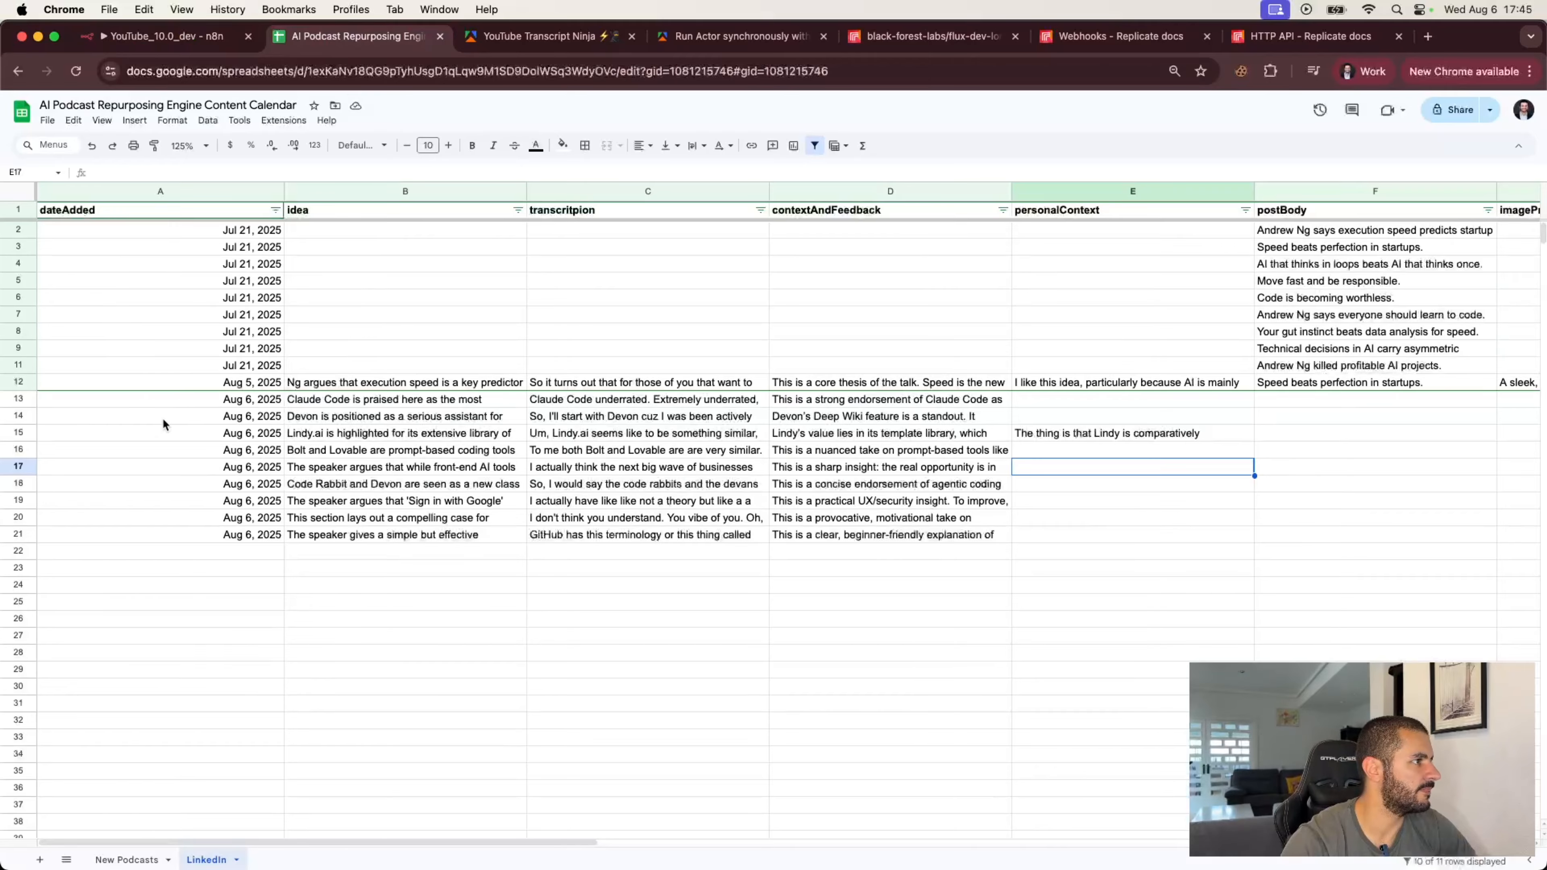
left_click(164, 36)
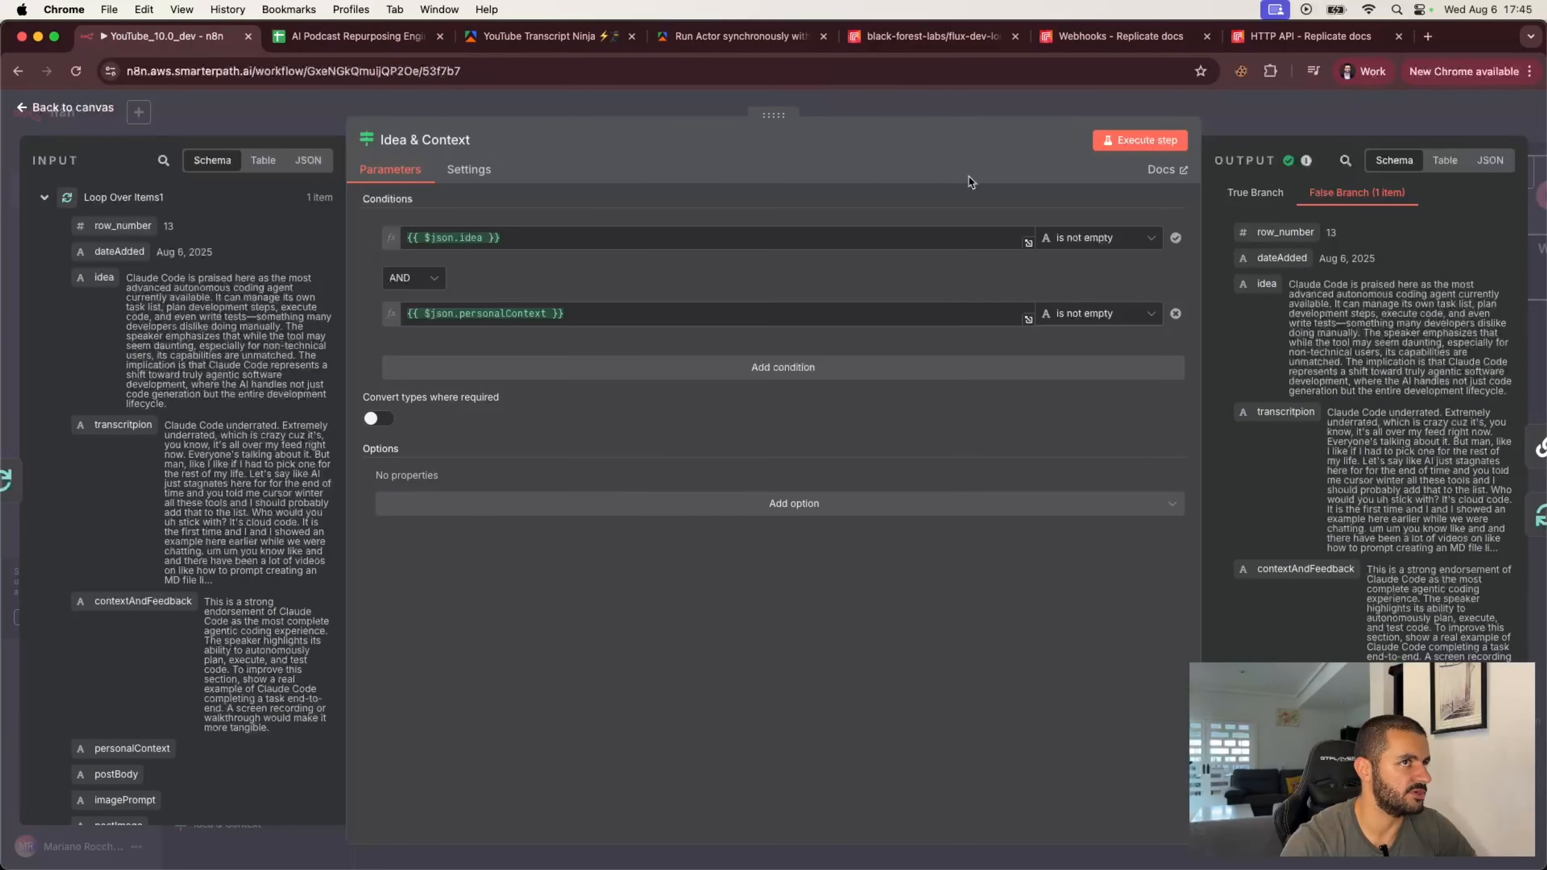
left_click(1322, 123)
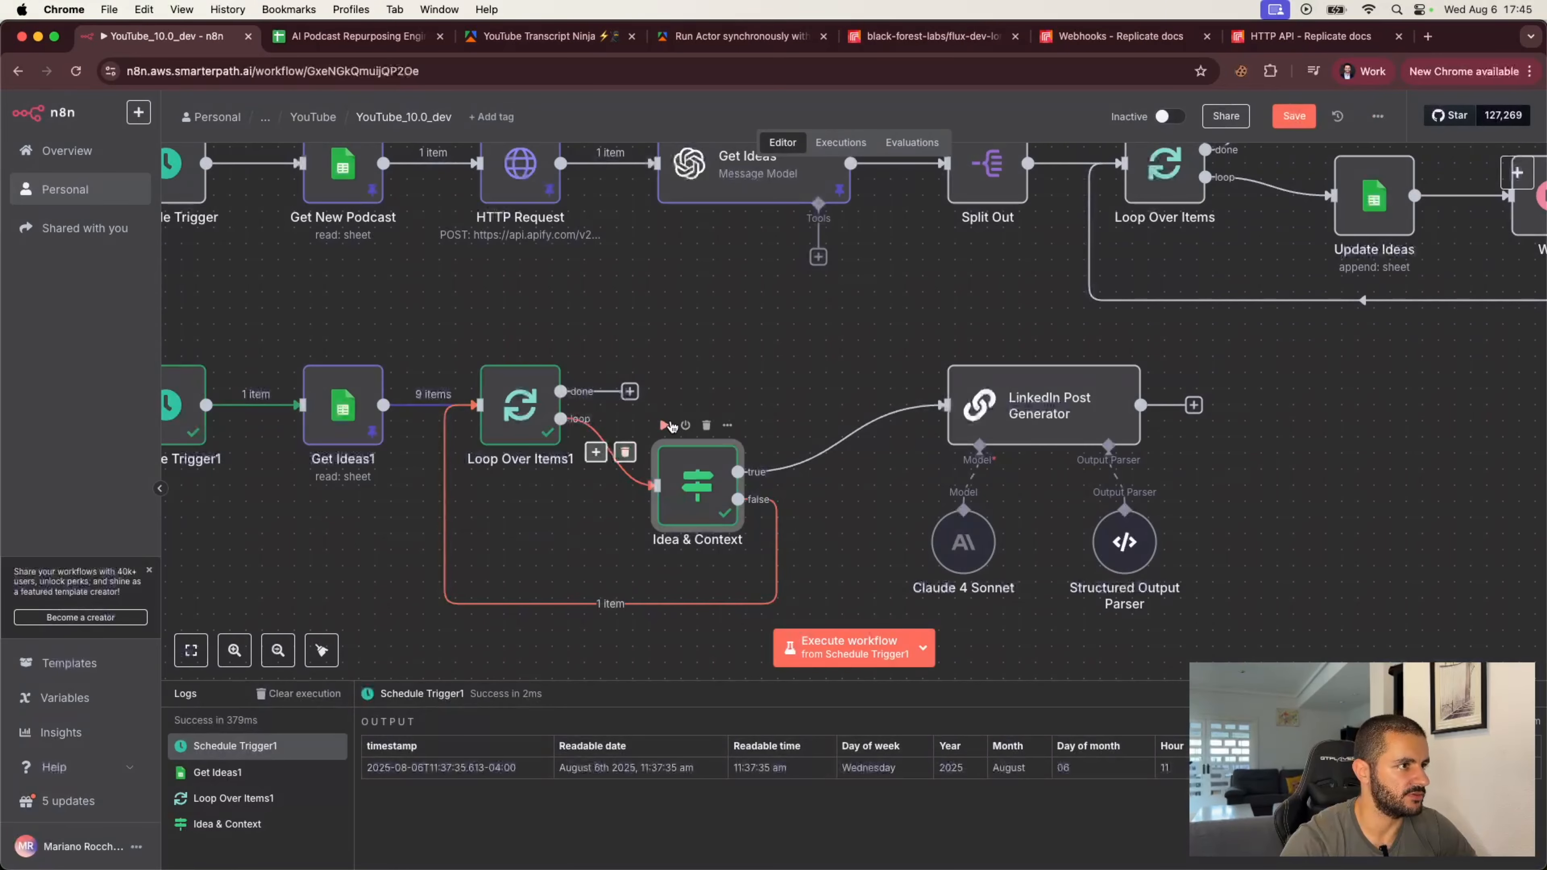
Step: Execute the Idea & Context node once more, then run the whole workflow from Schedule Trigger1
left_click(666, 426)
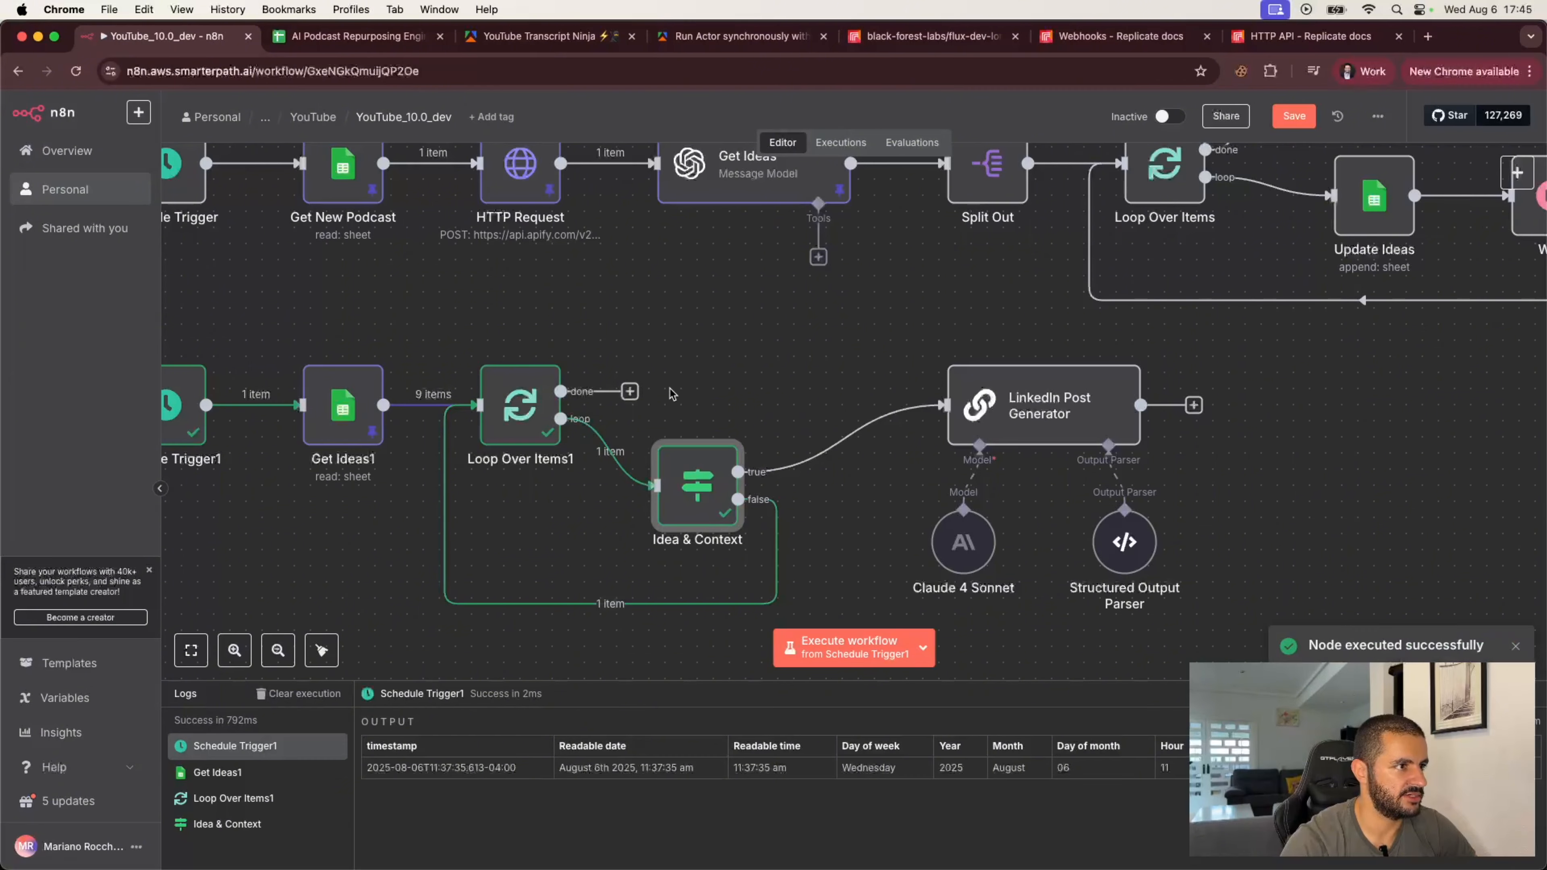
scroll(671, 393, "left", 5)
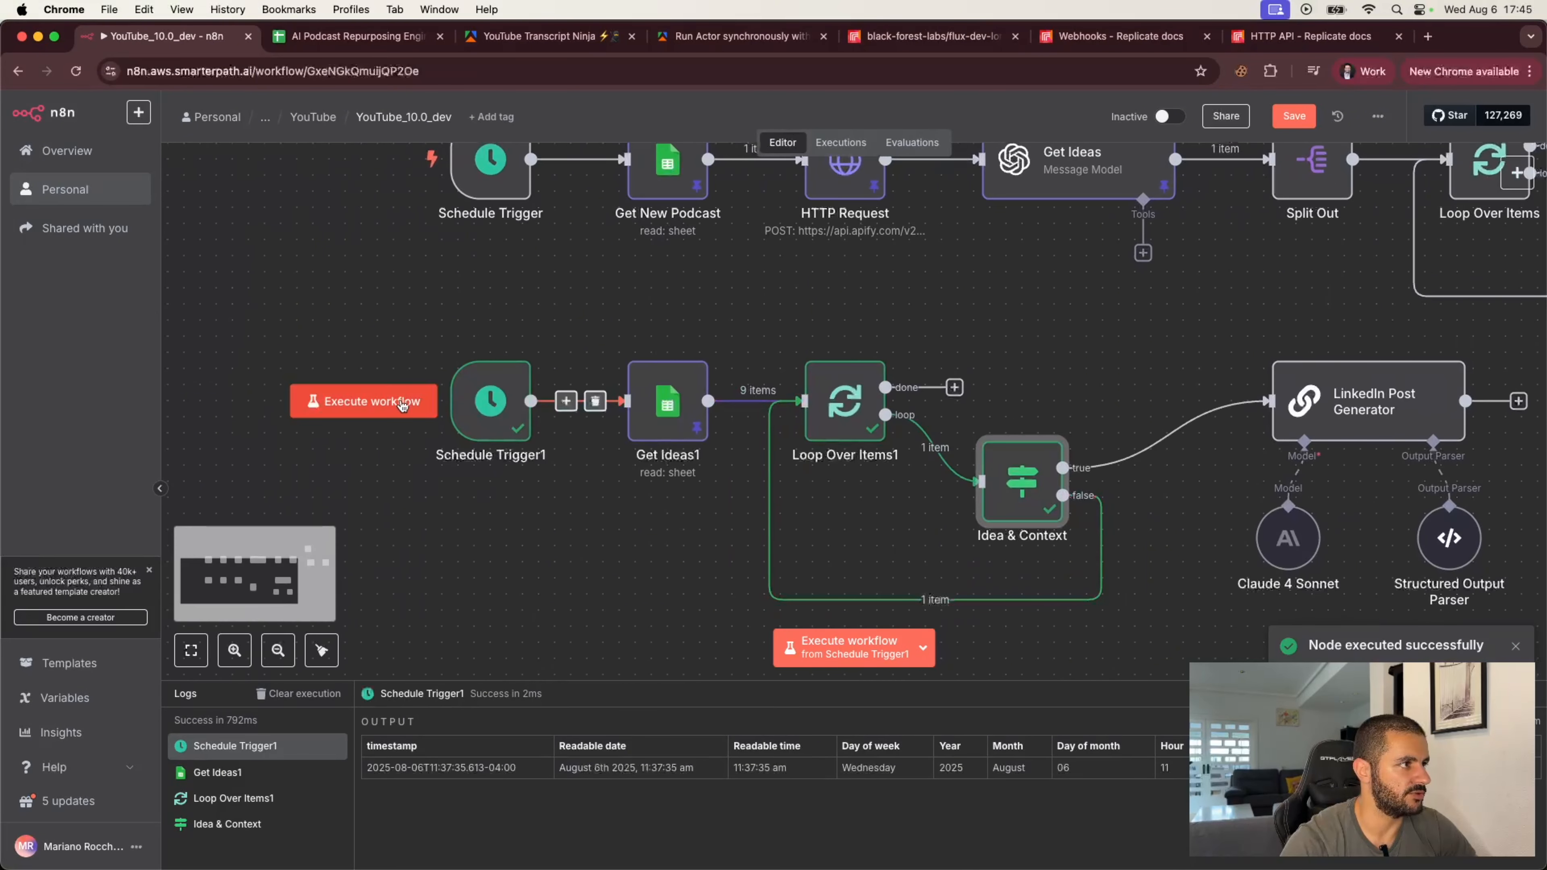
left_click(398, 402)
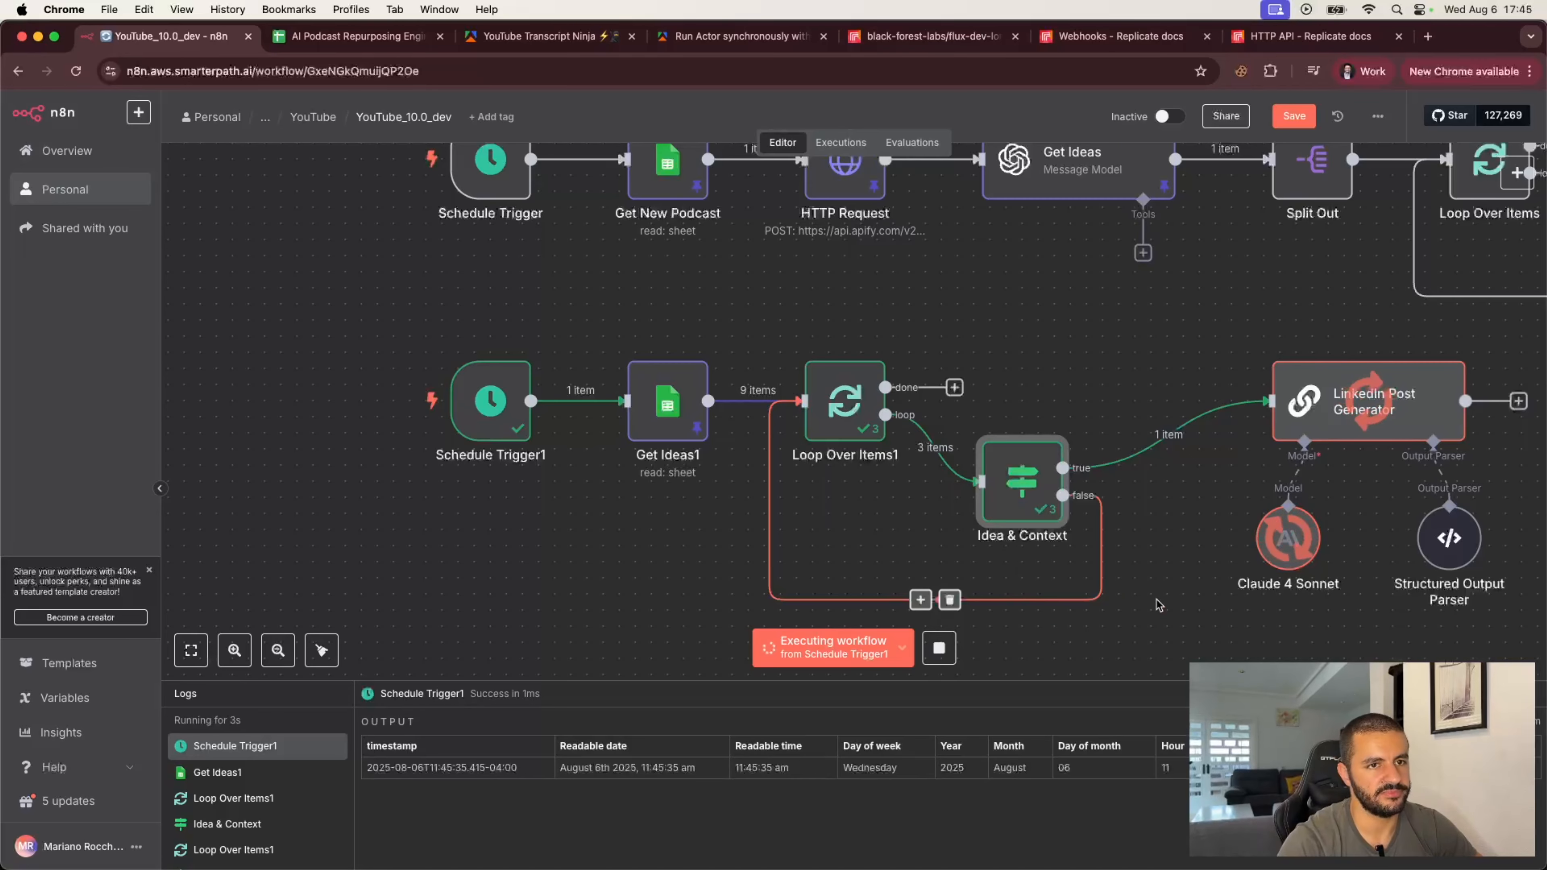
Step: Open the LinkedIn Post Generator node and review its generated linkedInPostCopy output as JSON
scroll(1188, 605, "right", 3)
scroll(1188, 605, "down", 1)
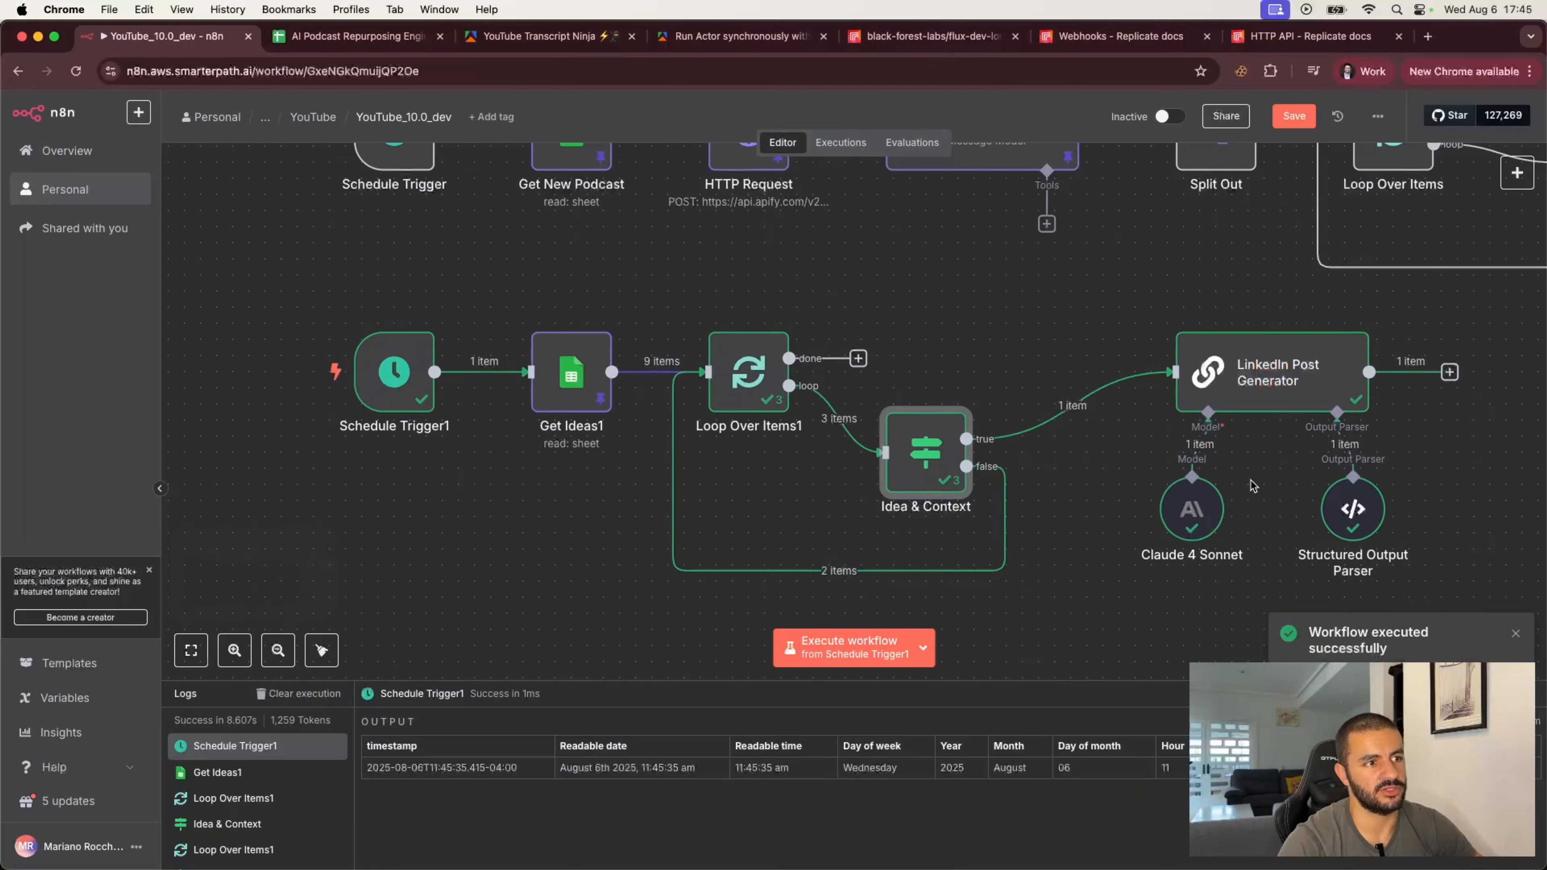
scroll(1215, 478, "right", 2)
scroll(1215, 478, "down", 1)
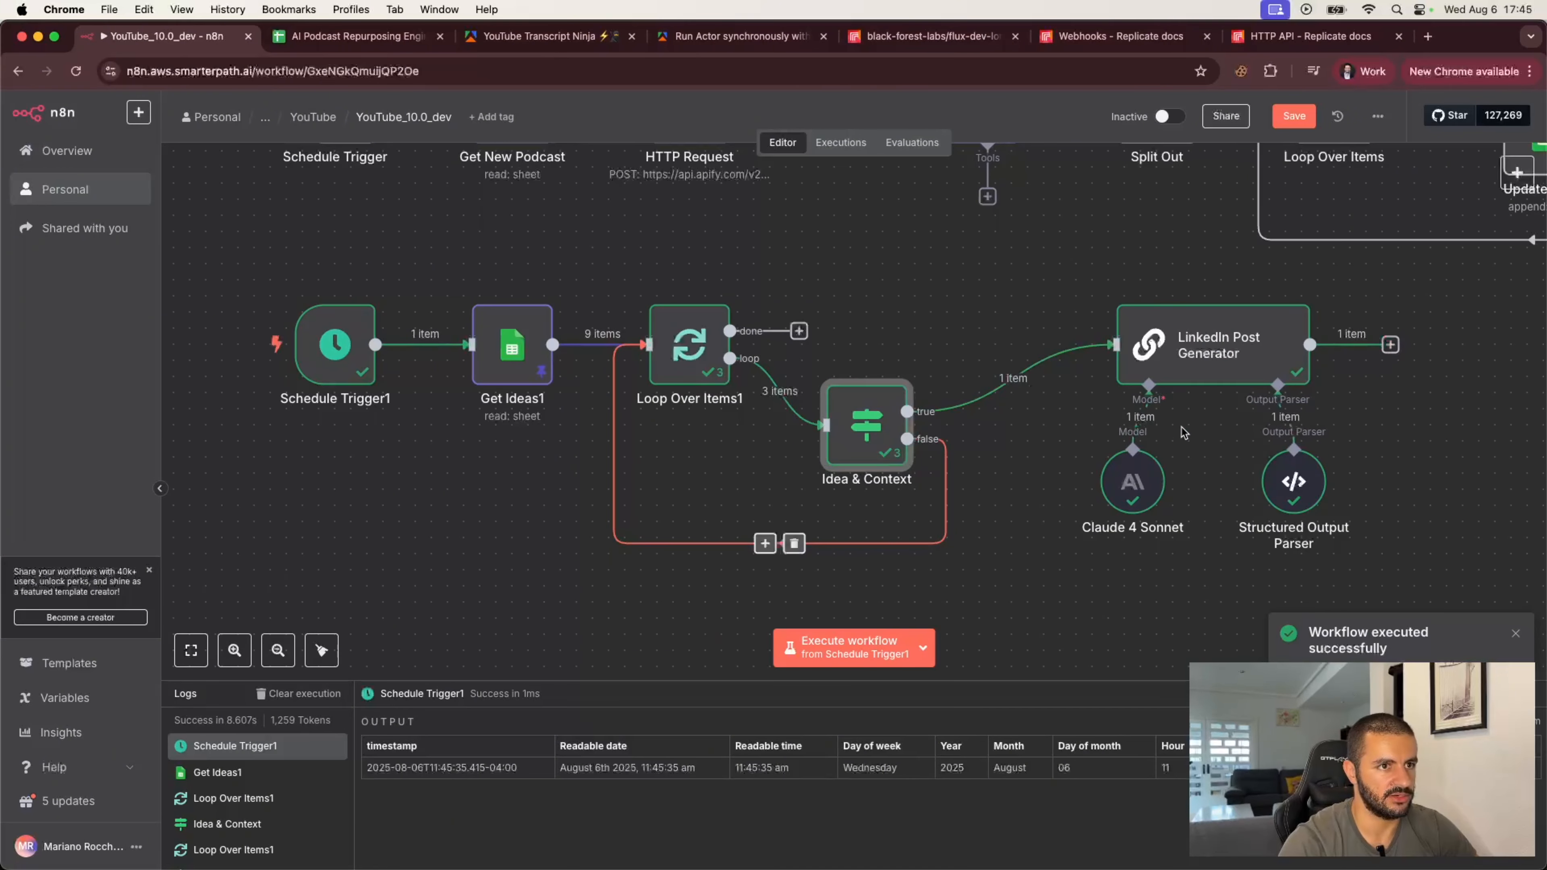
scroll(1181, 438, "right", 1)
scroll(1181, 434, "right", 5)
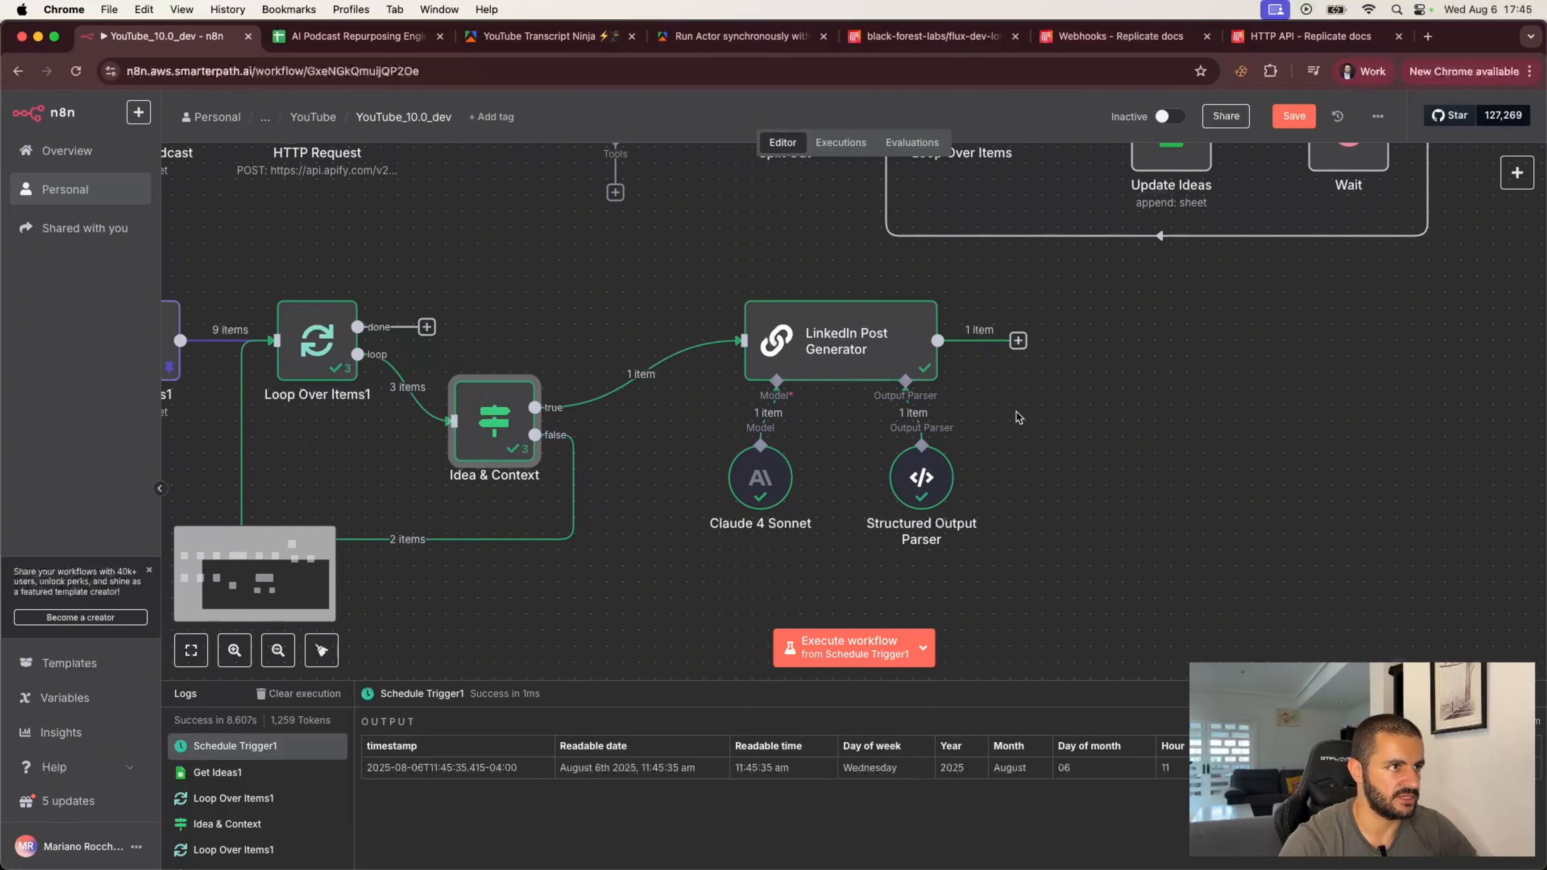
double_click(864, 343)
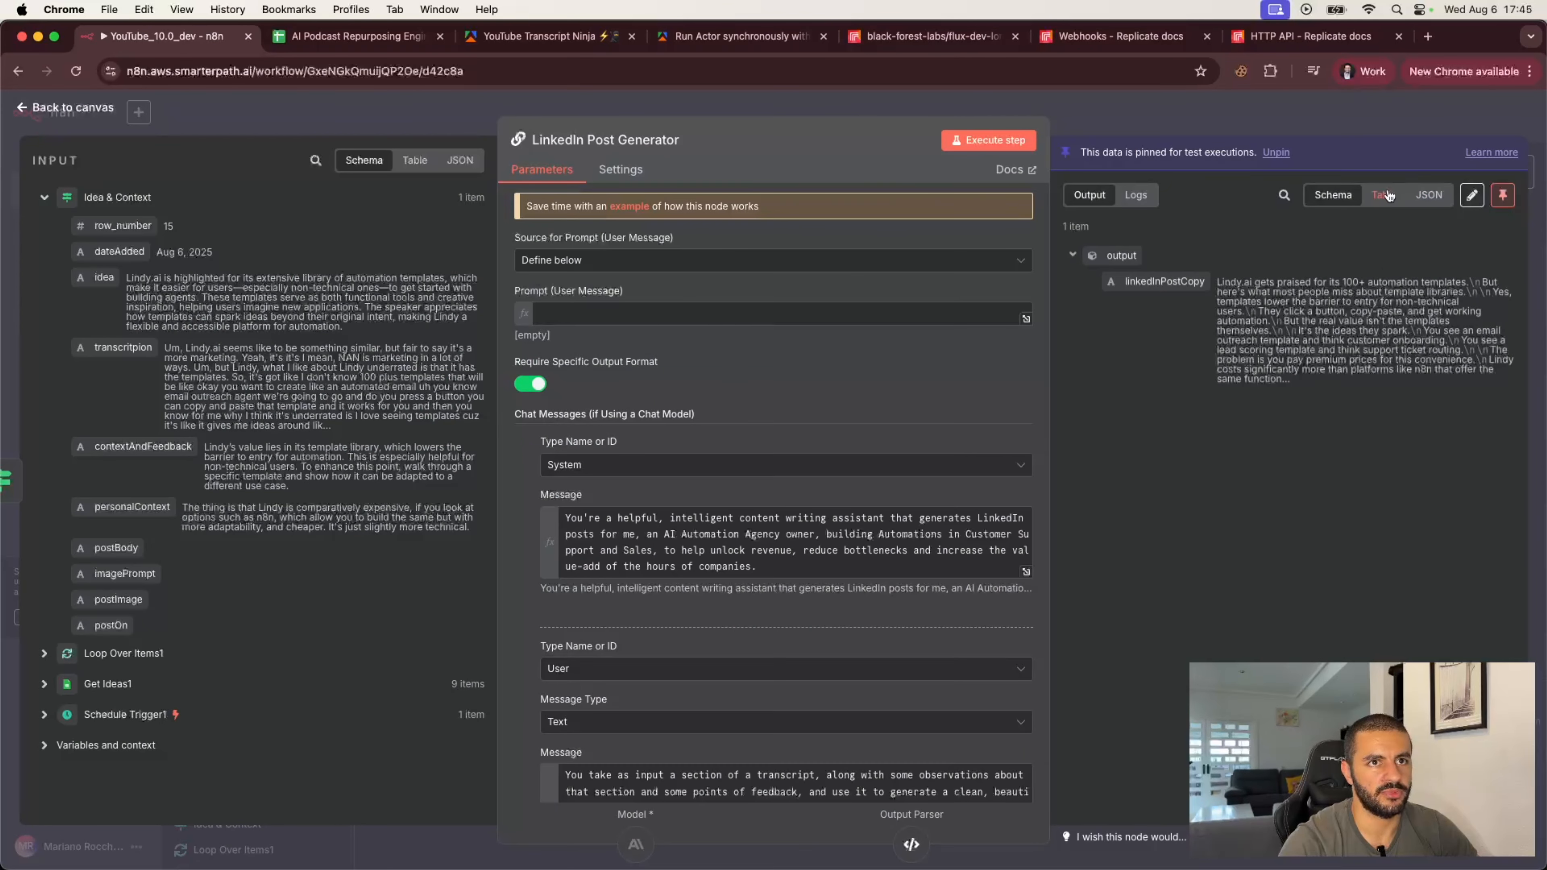
left_click(1447, 192)
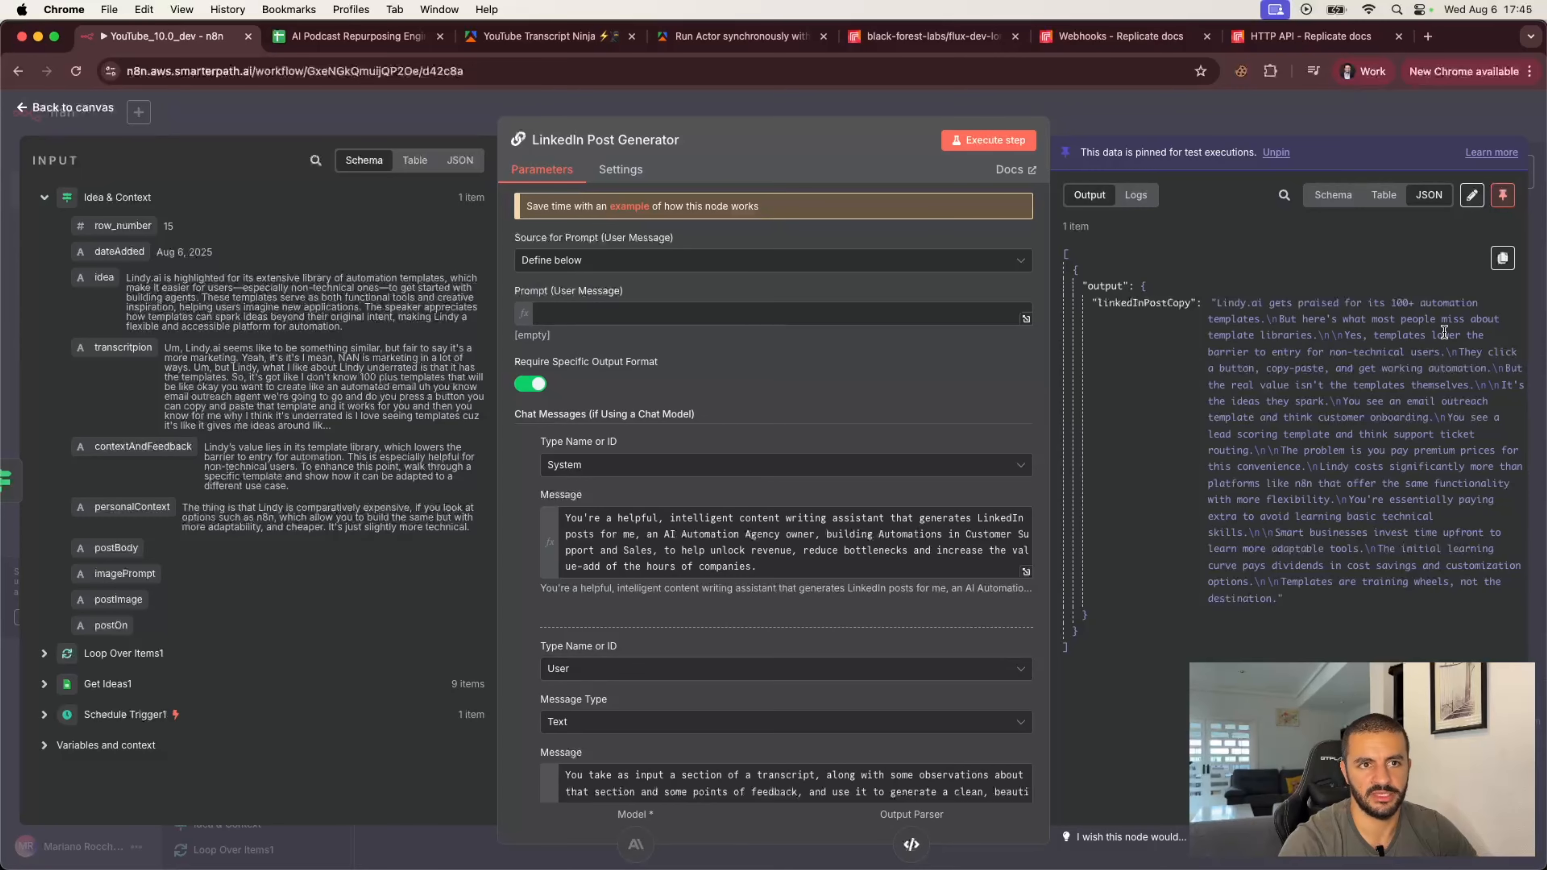
left_click_drag(1242, 353, 1310, 507)
left_click(1311, 509)
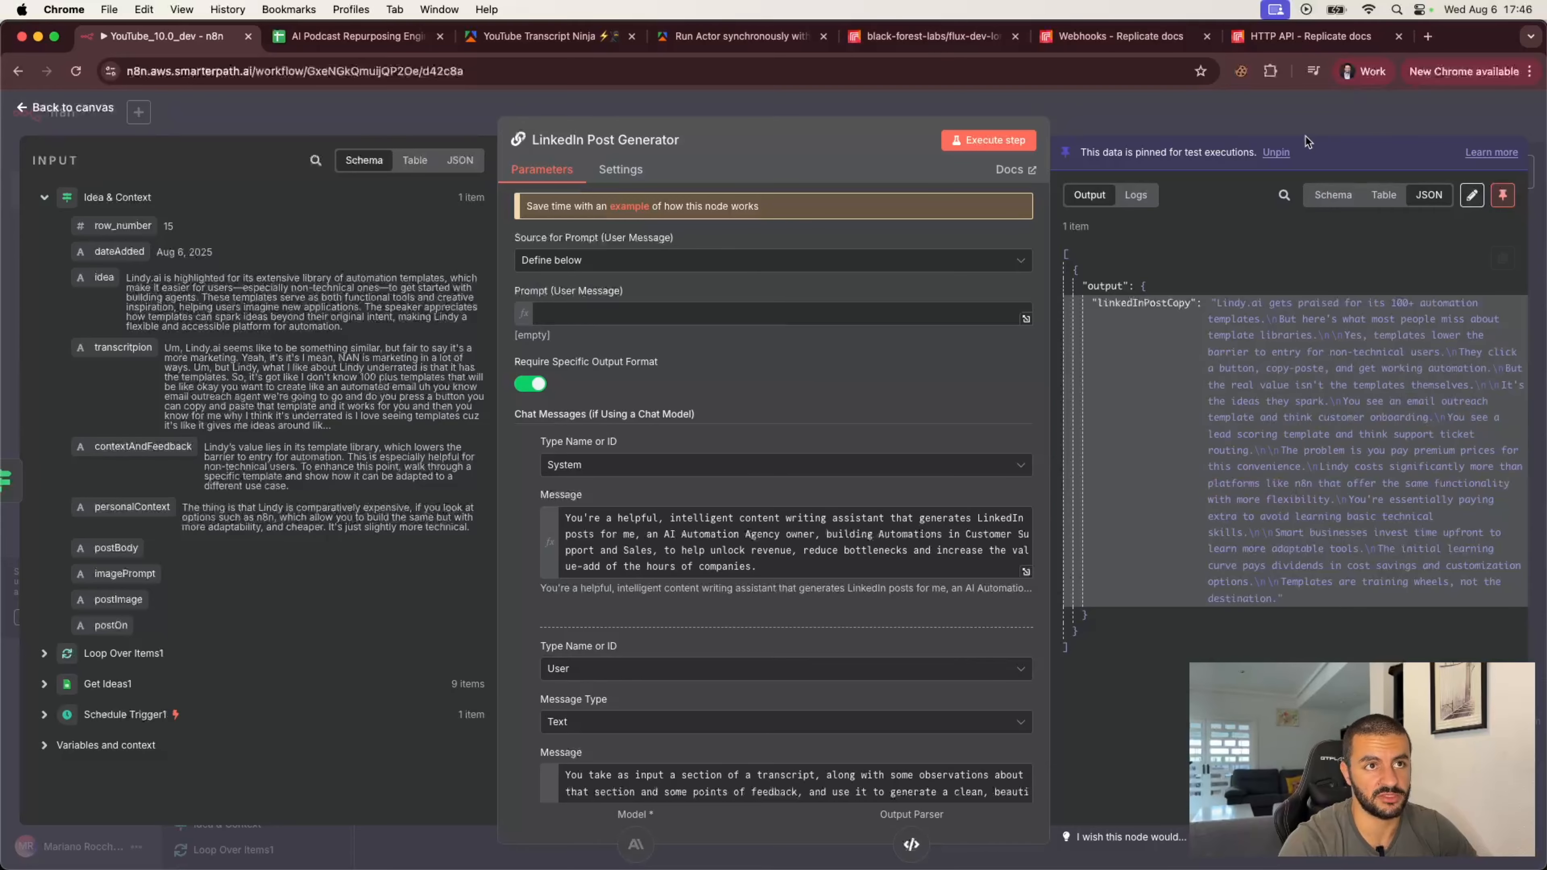
left_click(1332, 128)
left_click(1048, 419)
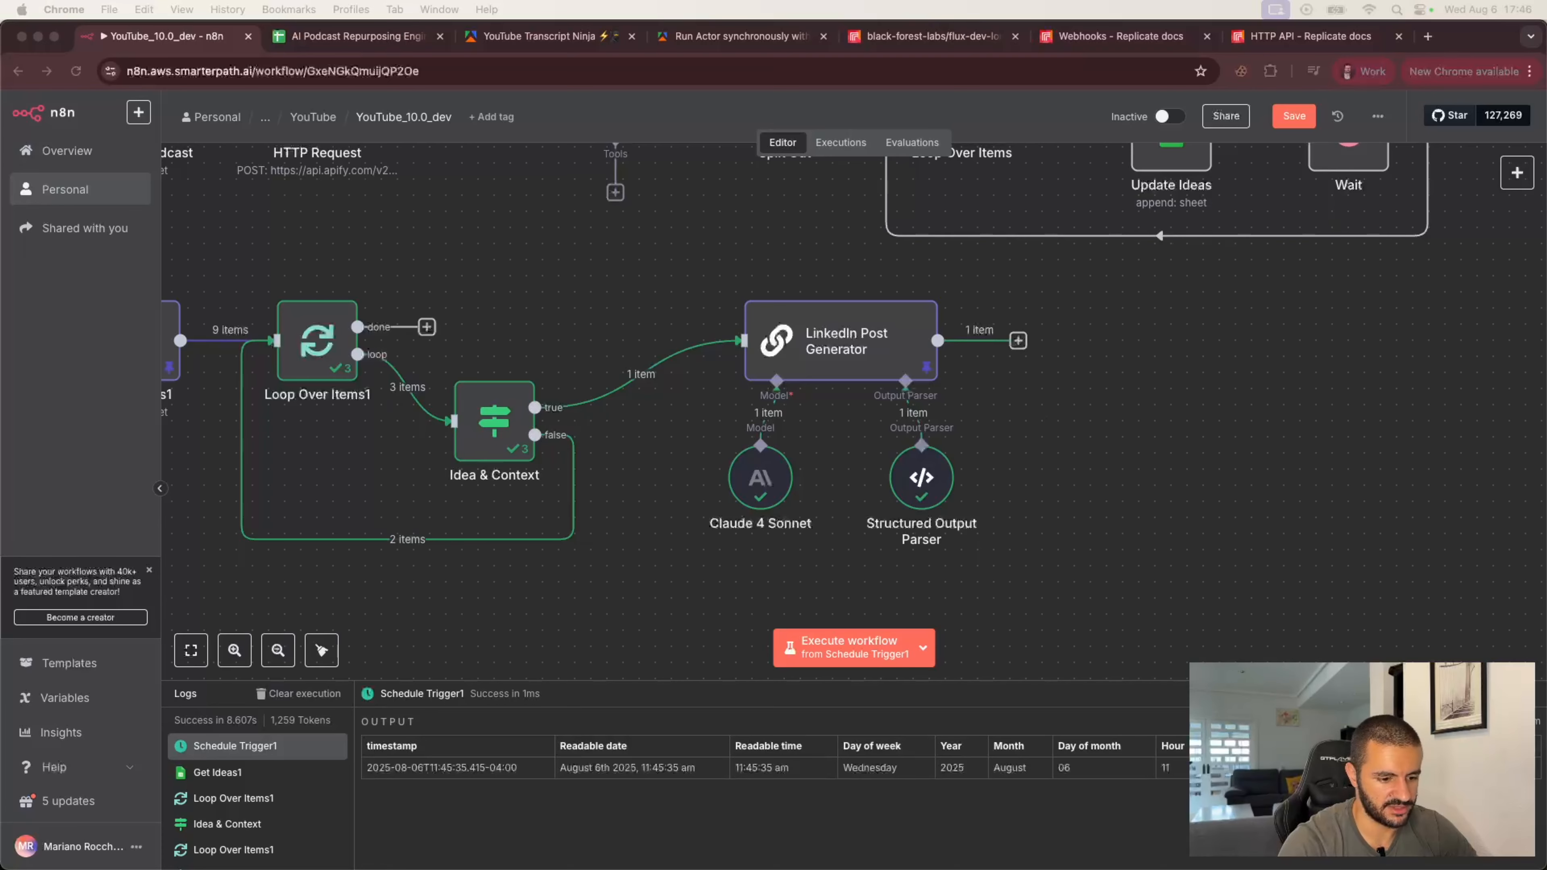
Step: Add an OpenAI Message a model node after the LinkedIn Post Generator
left_click(1018, 341)
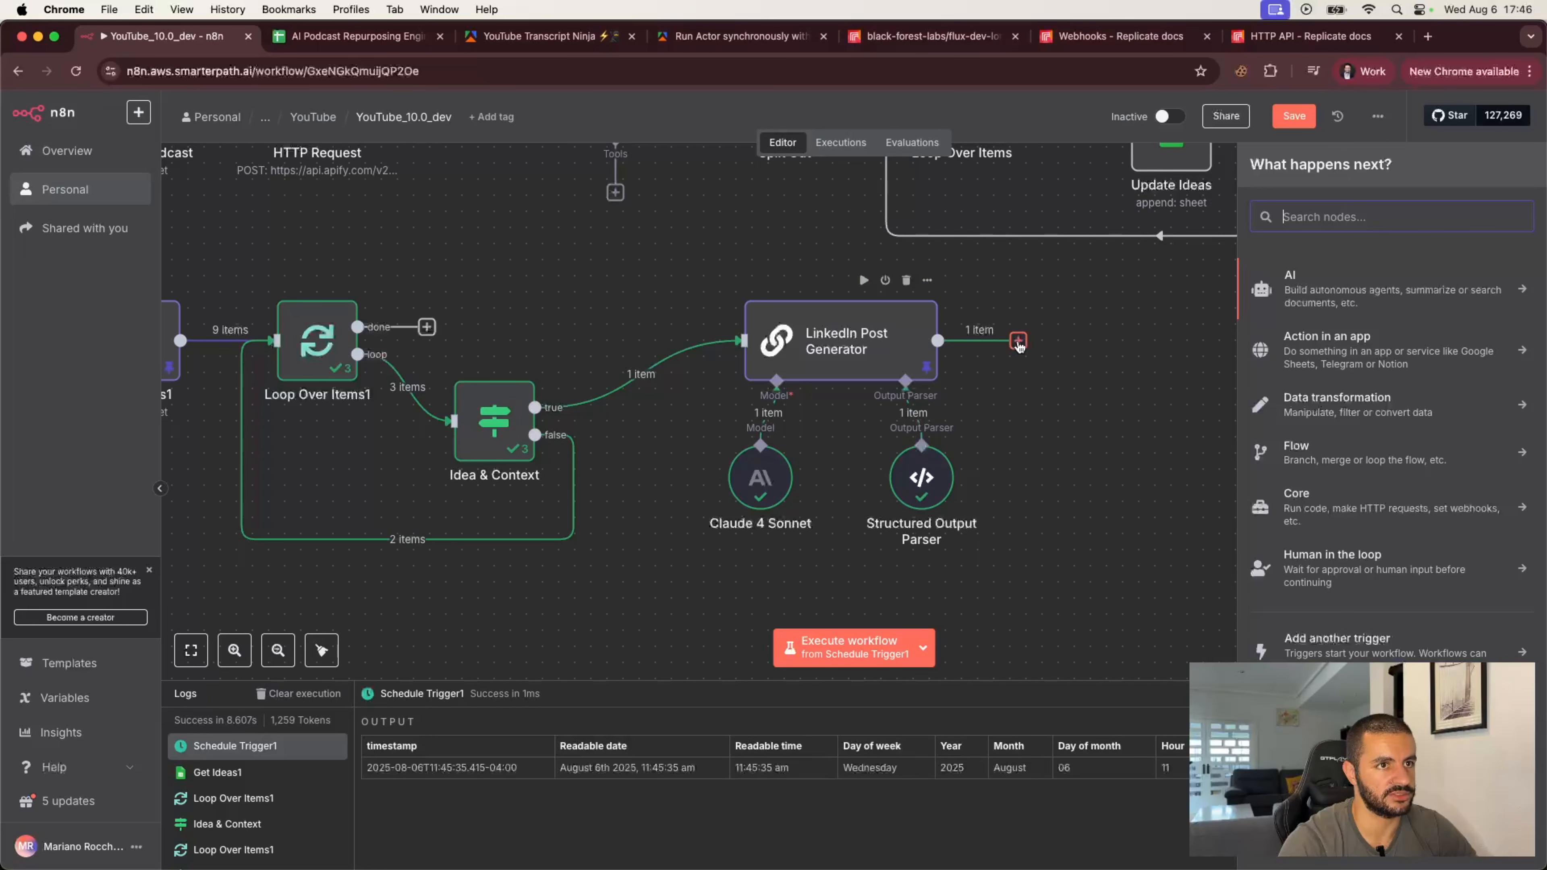
left_click(1321, 294)
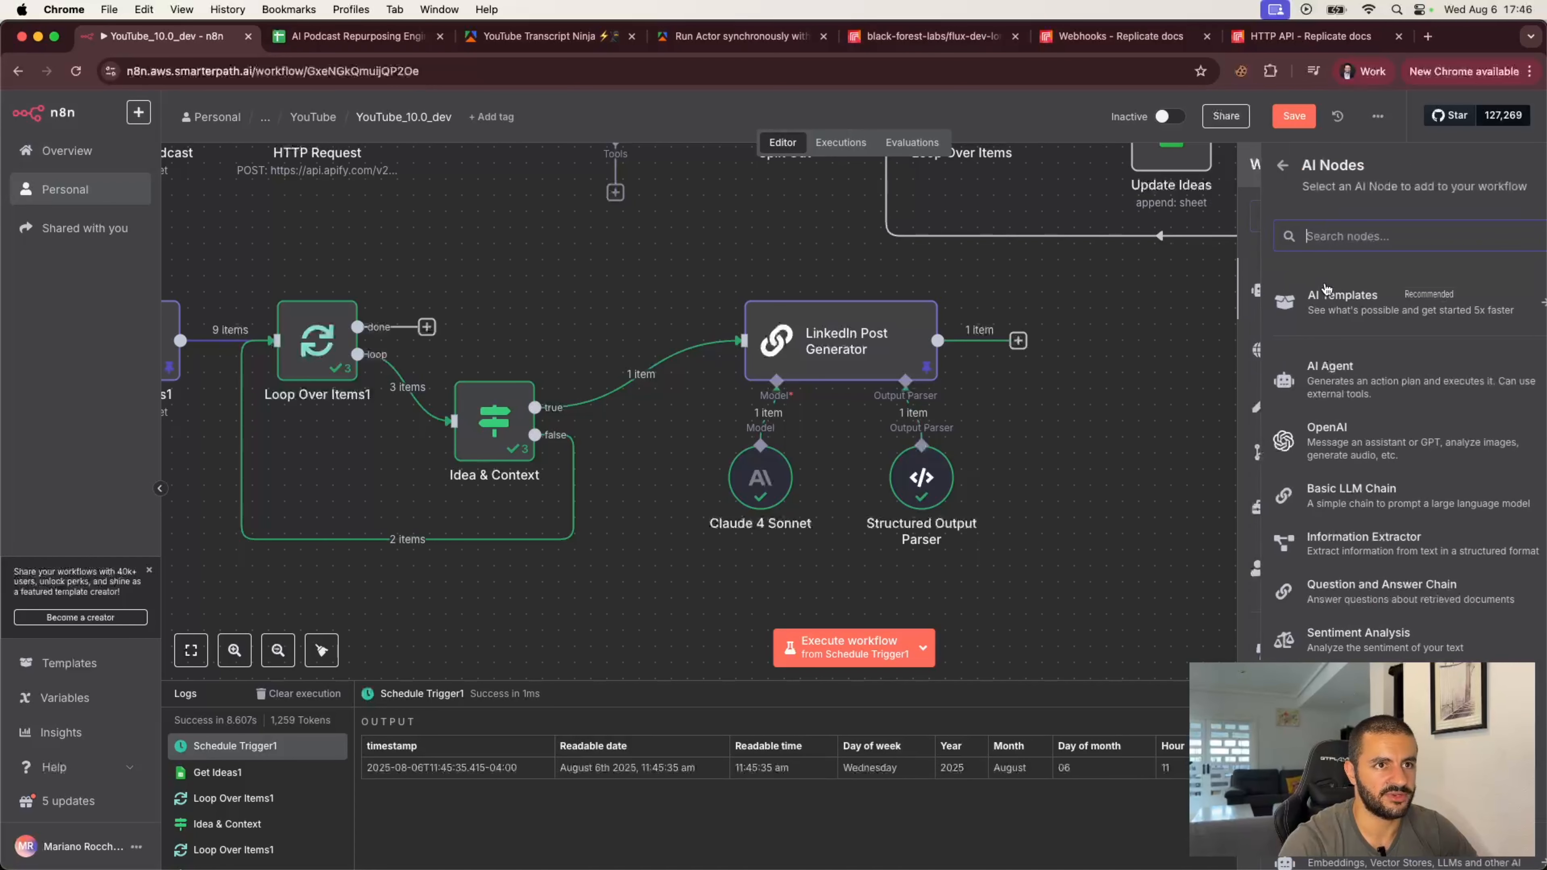
left_click(1318, 440)
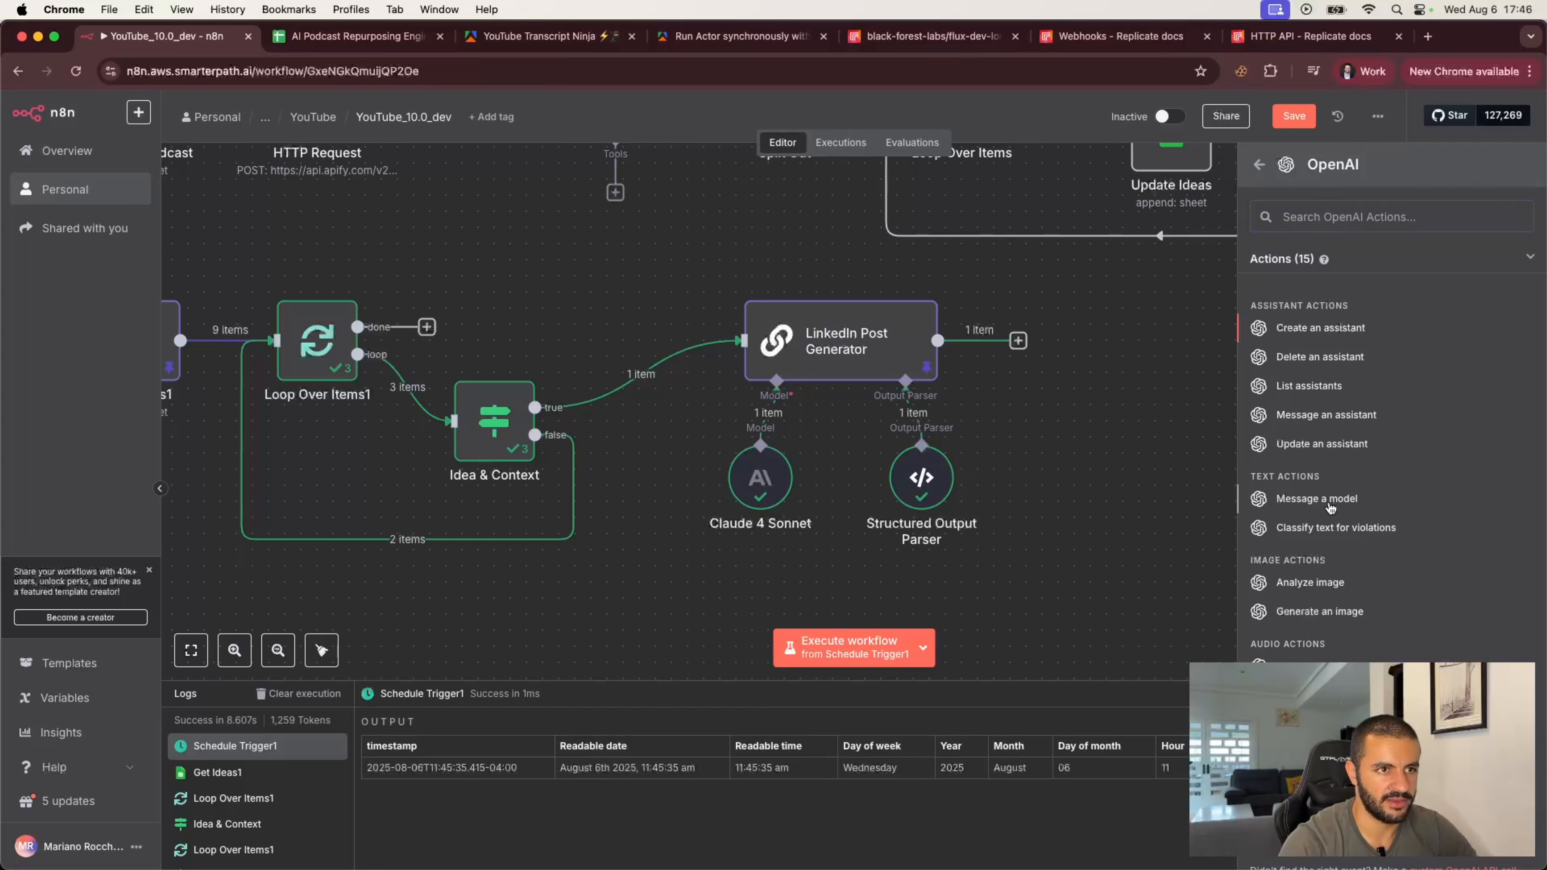
left_click(1316, 498)
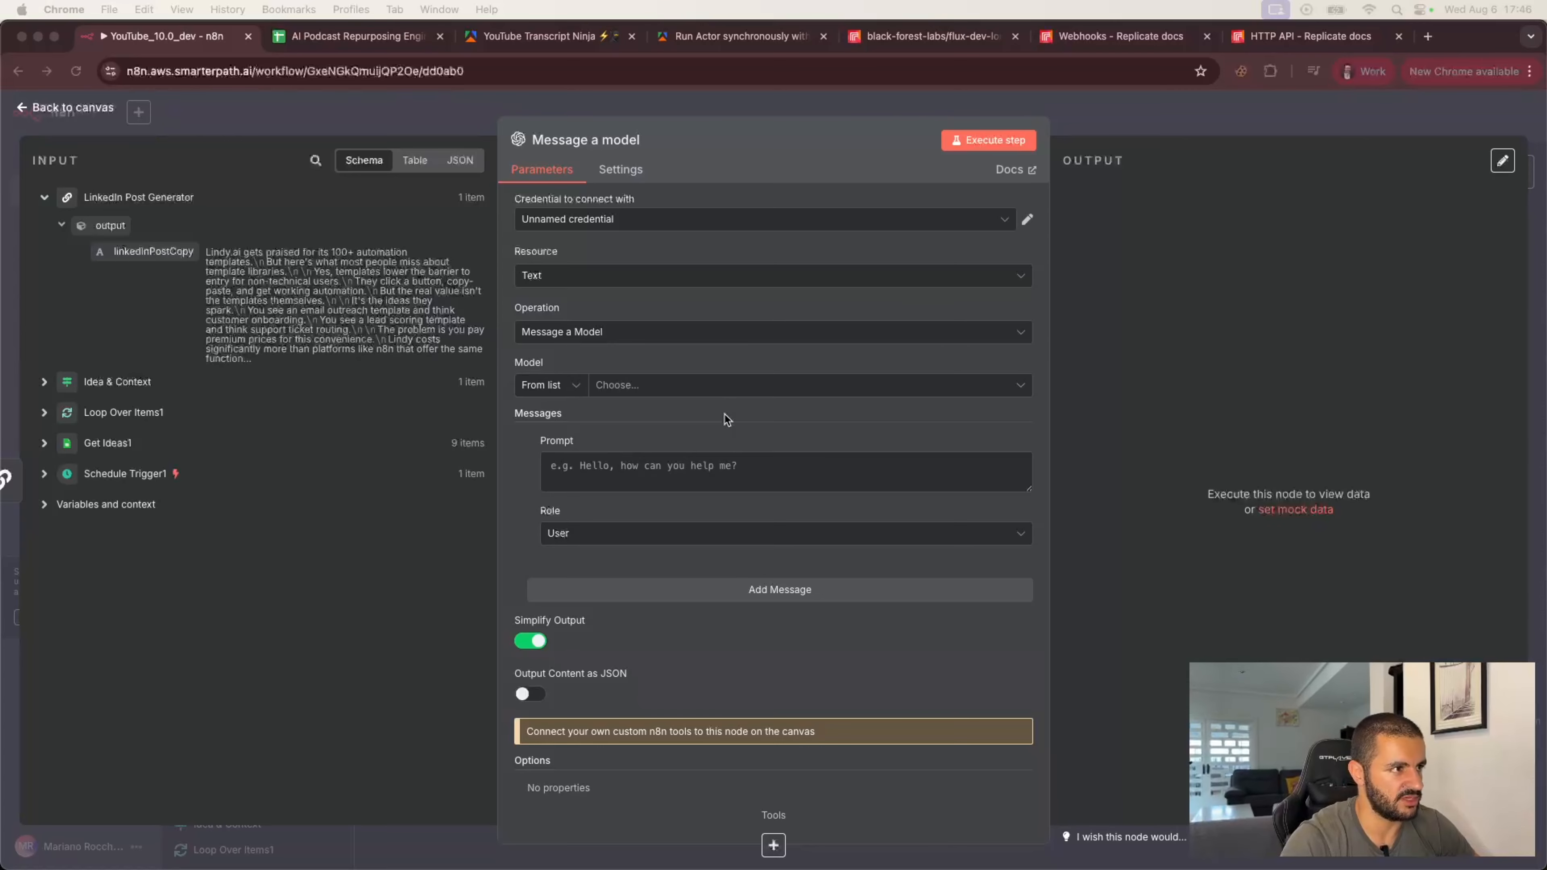
Step: Select the OpenAi account (SmarterPath - main) credential and the CHATGPT-4O-LATEST model for the node
left_click(714, 384)
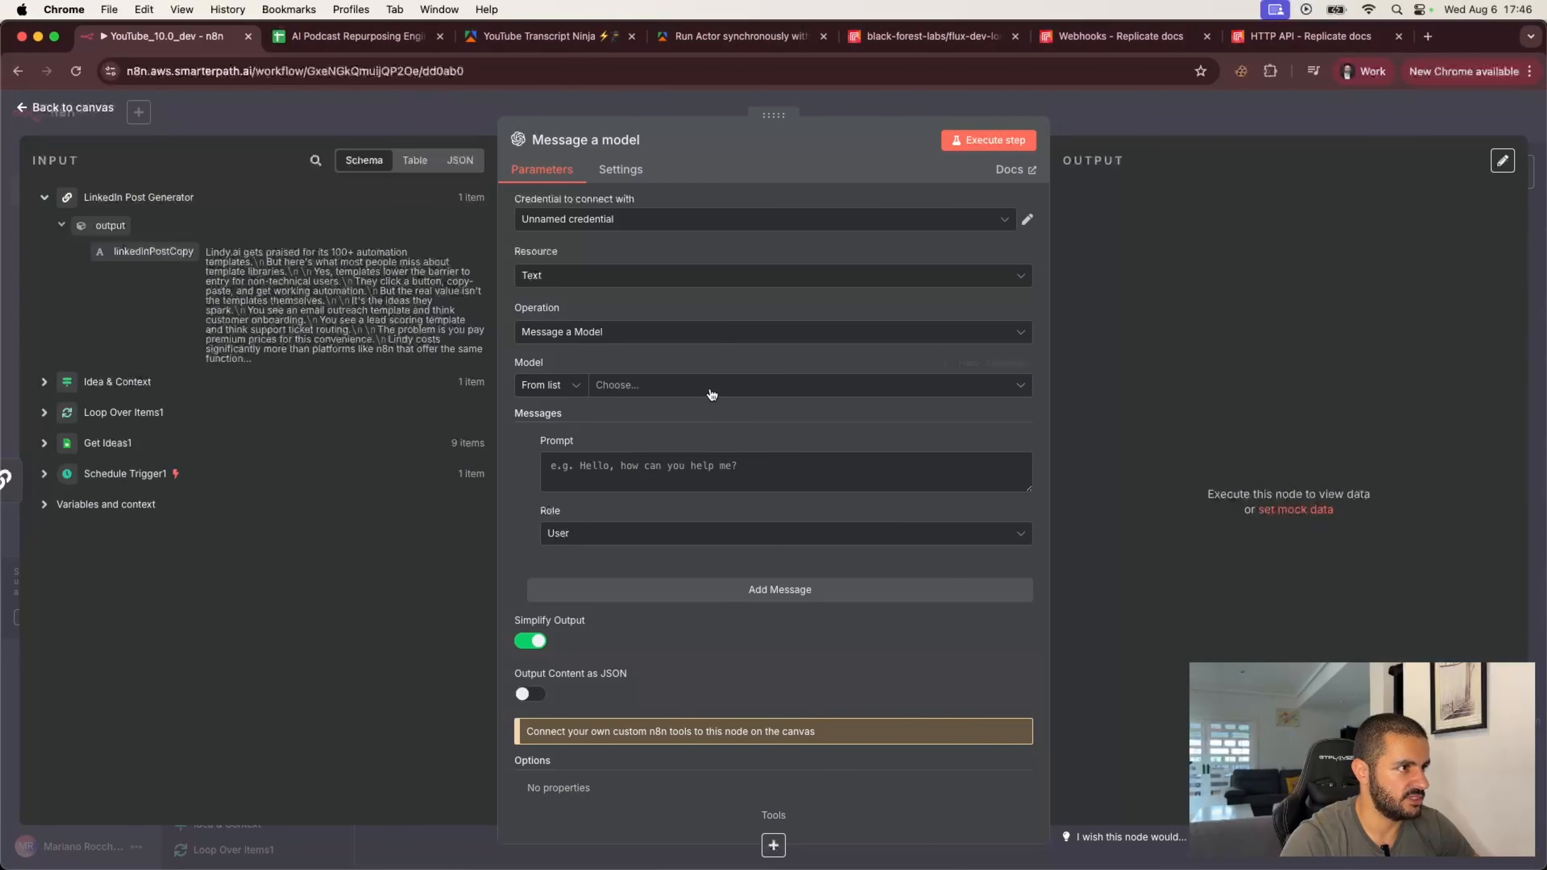
left_click(709, 385)
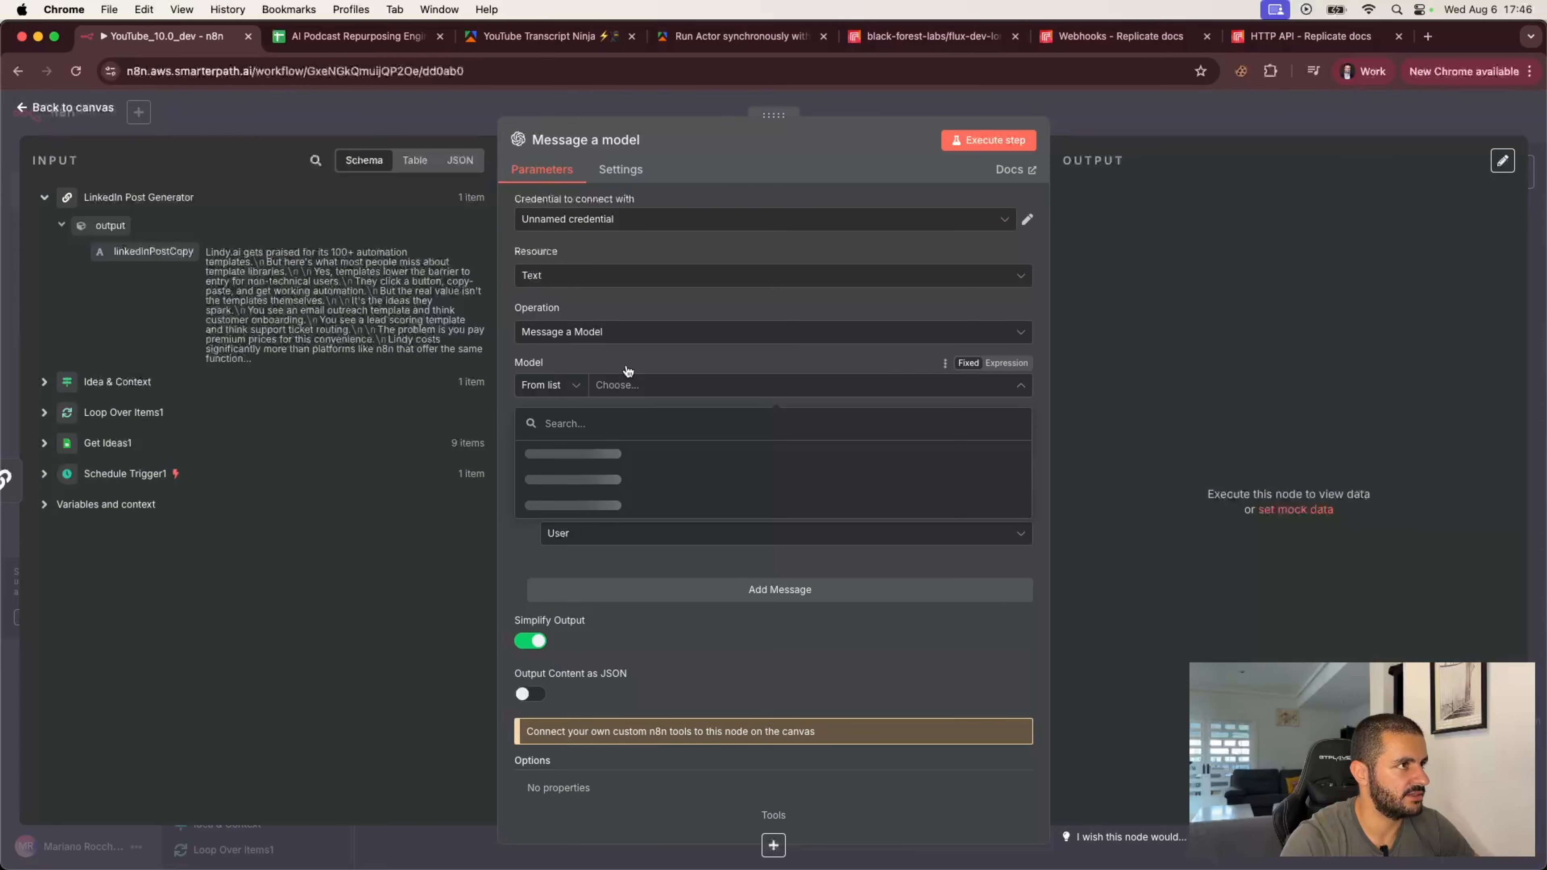
left_click(681, 219)
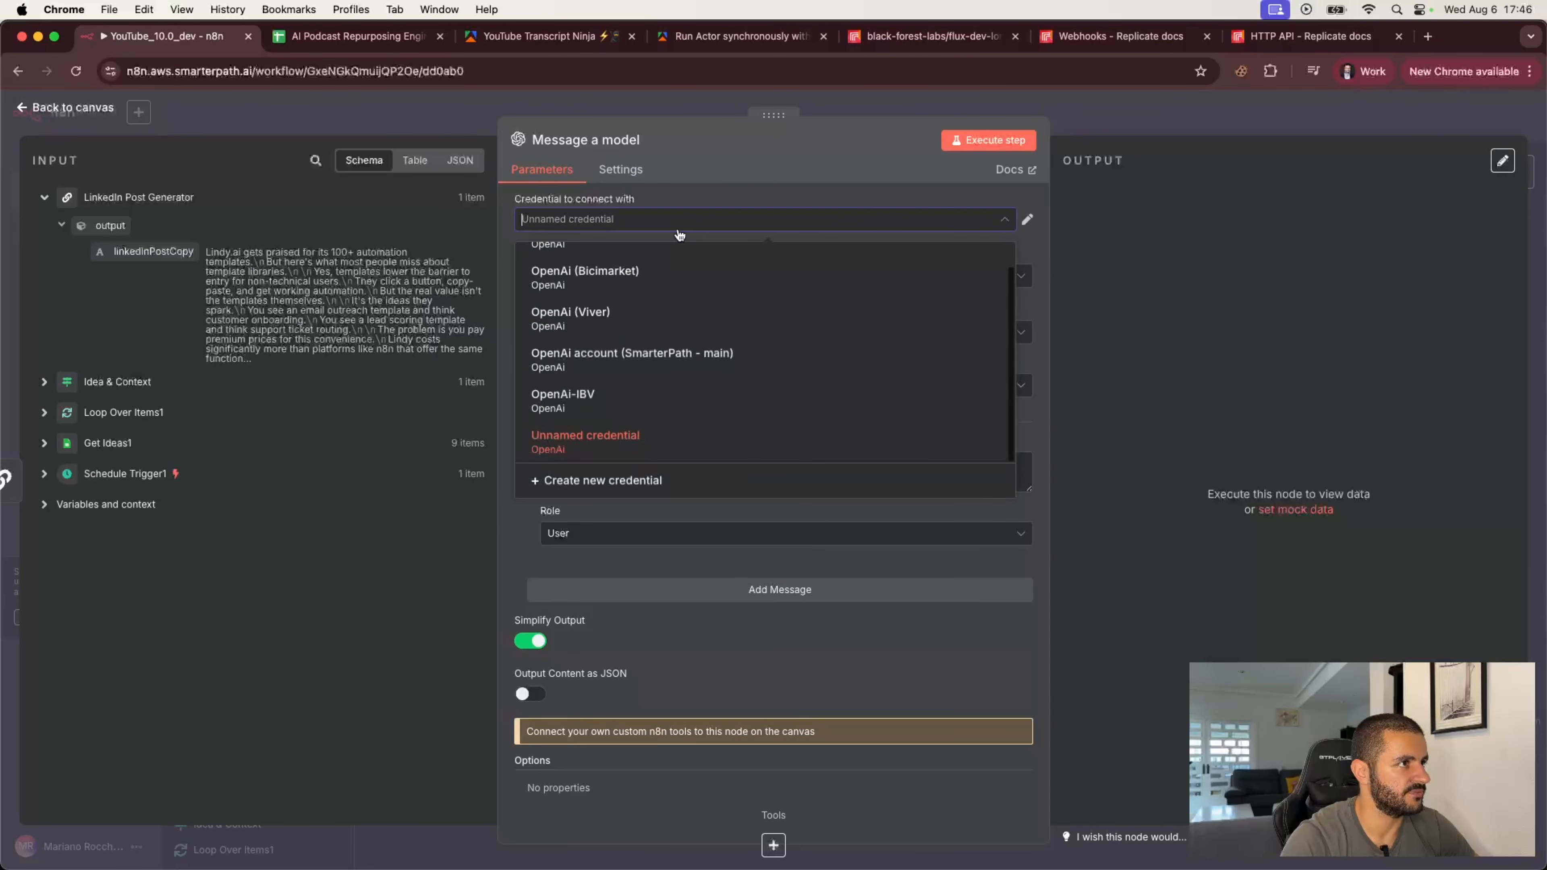
left_click(640, 372)
left_click(690, 385)
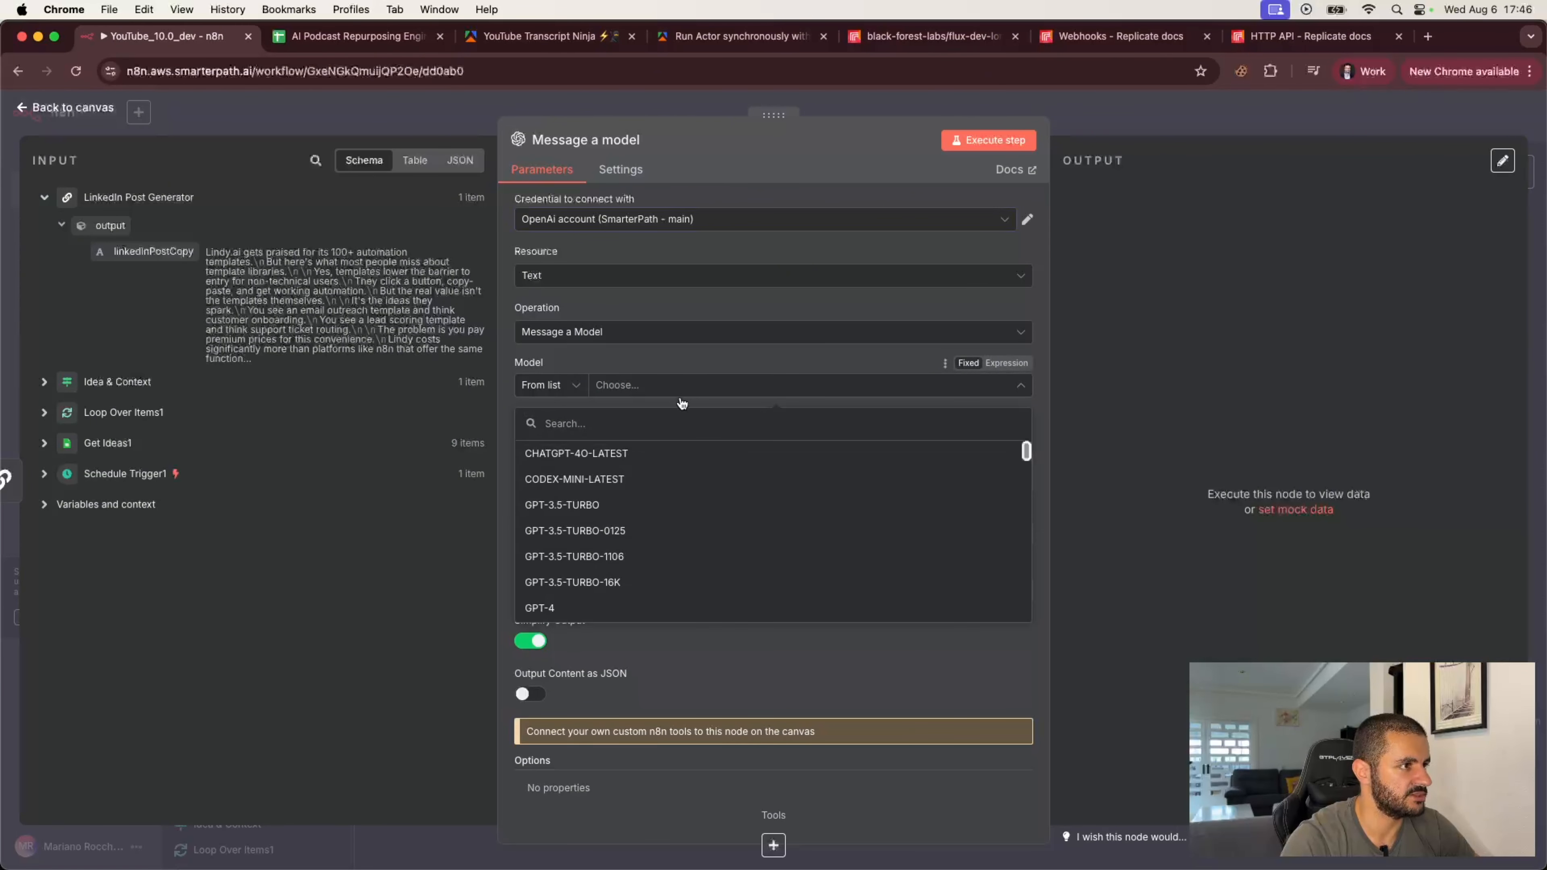
left_click(649, 461)
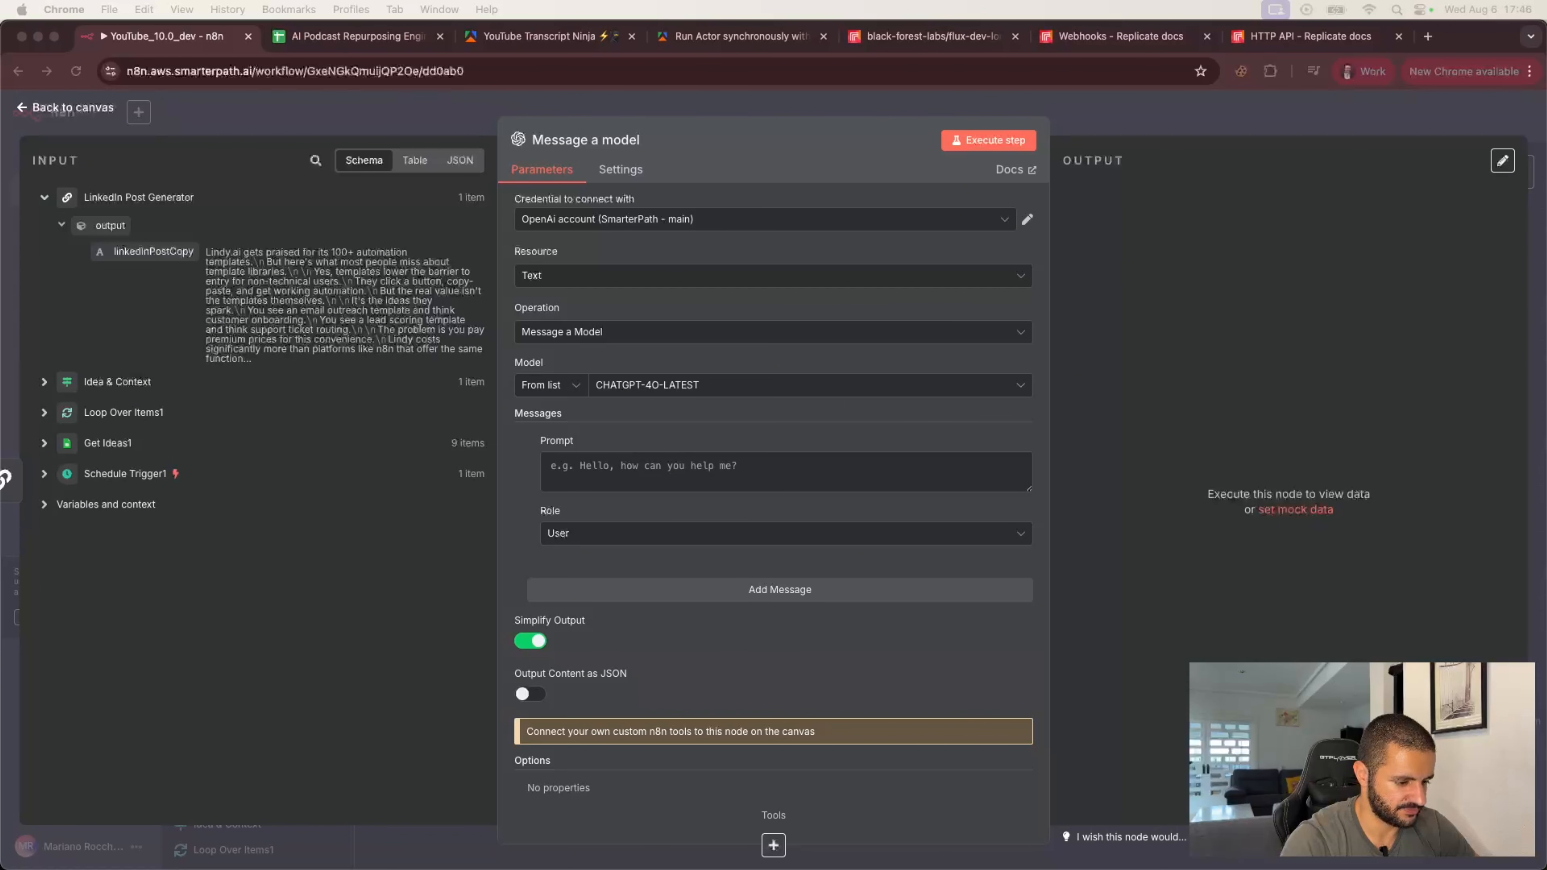
Step: Switch the Prompt to expression mode, paste the image-prompt instructions using linkedInPostCopy, and open the expression editor
left_click(640, 487)
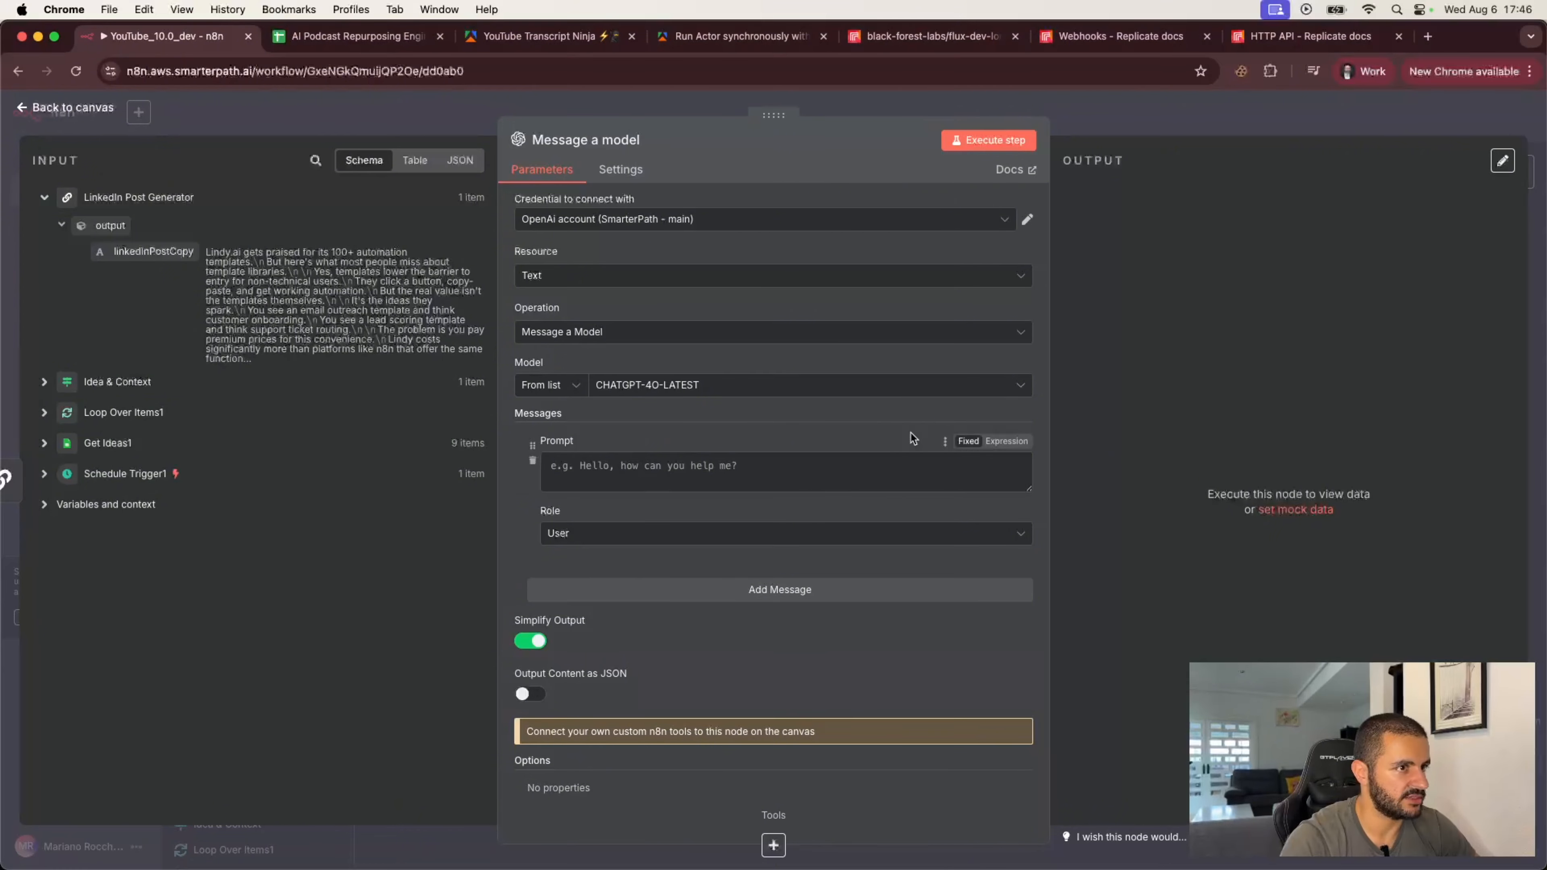
left_click(1002, 442)
key("super+v")
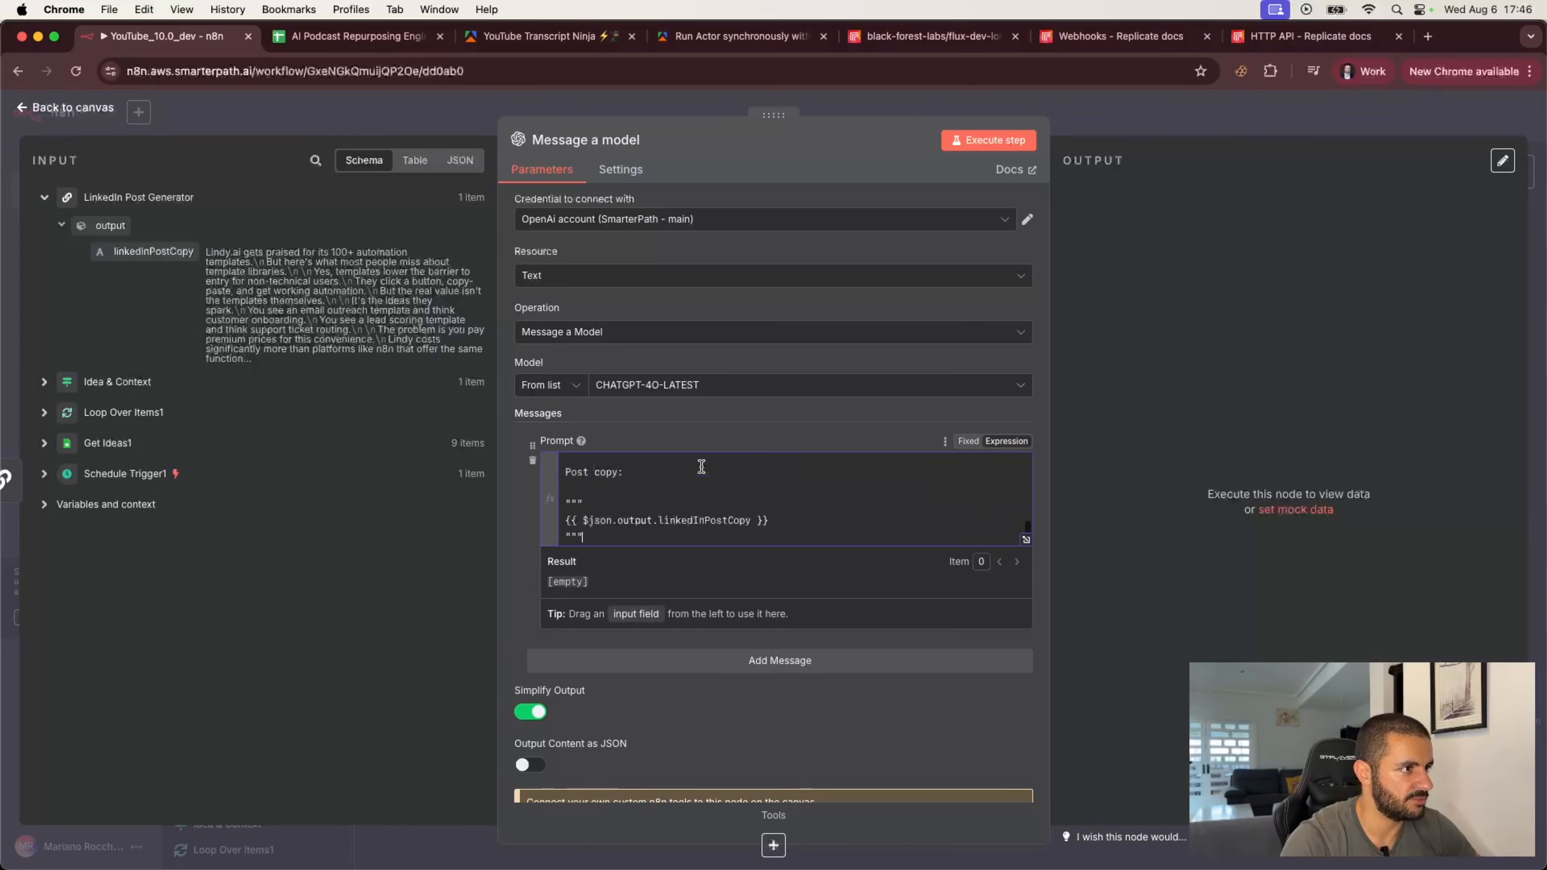
left_click(1026, 542)
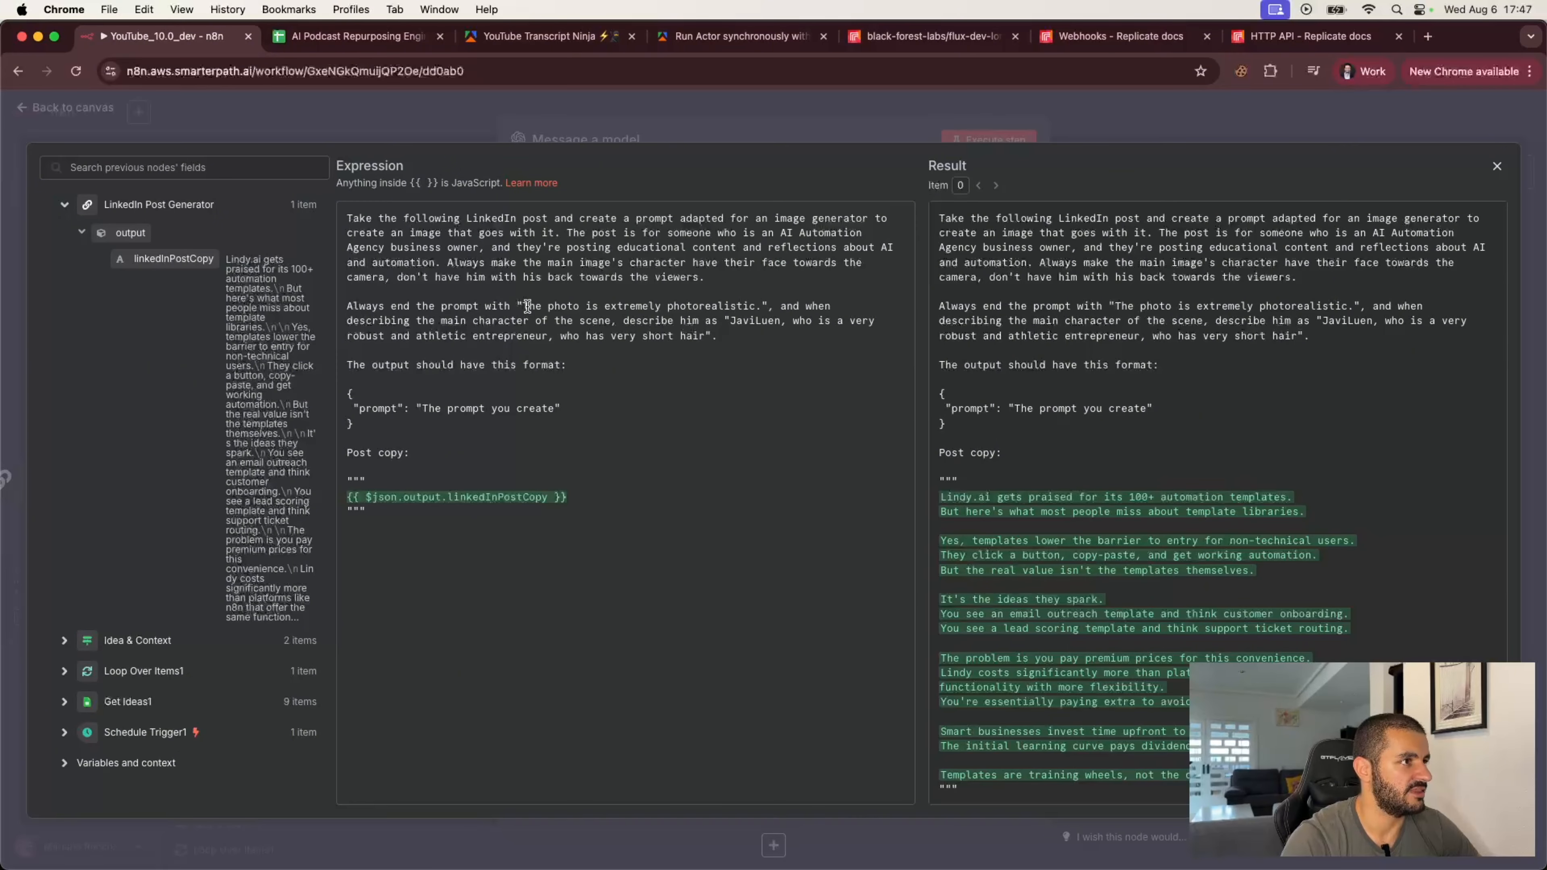
Step: Review the pasted image-prompt instructions and character description in the expression editor
left_click_drag(527, 306, 759, 306)
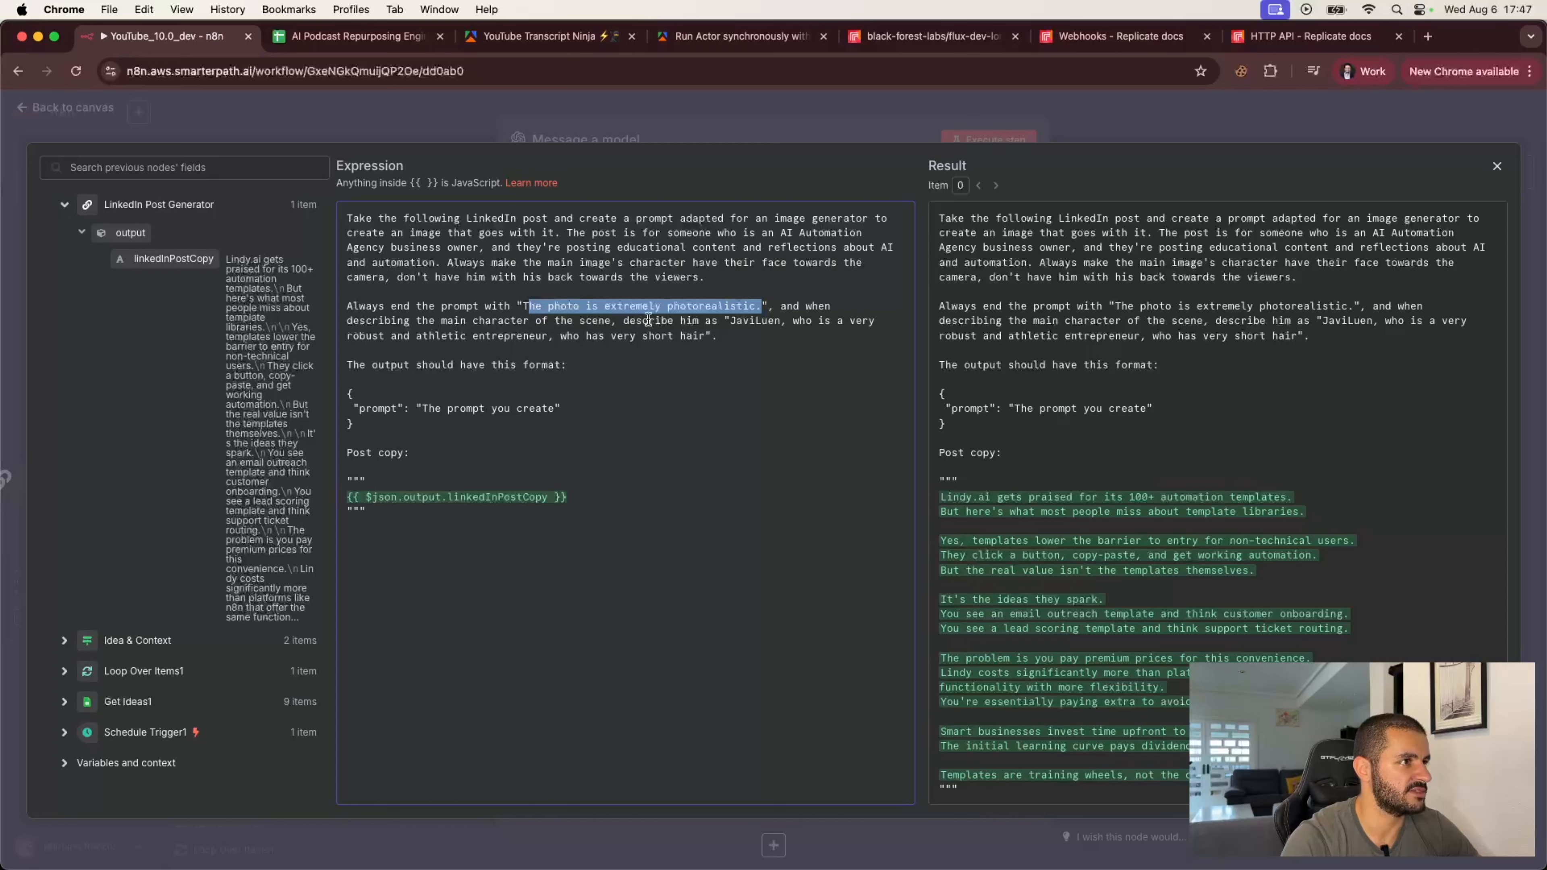
left_click_drag(730, 321, 781, 322)
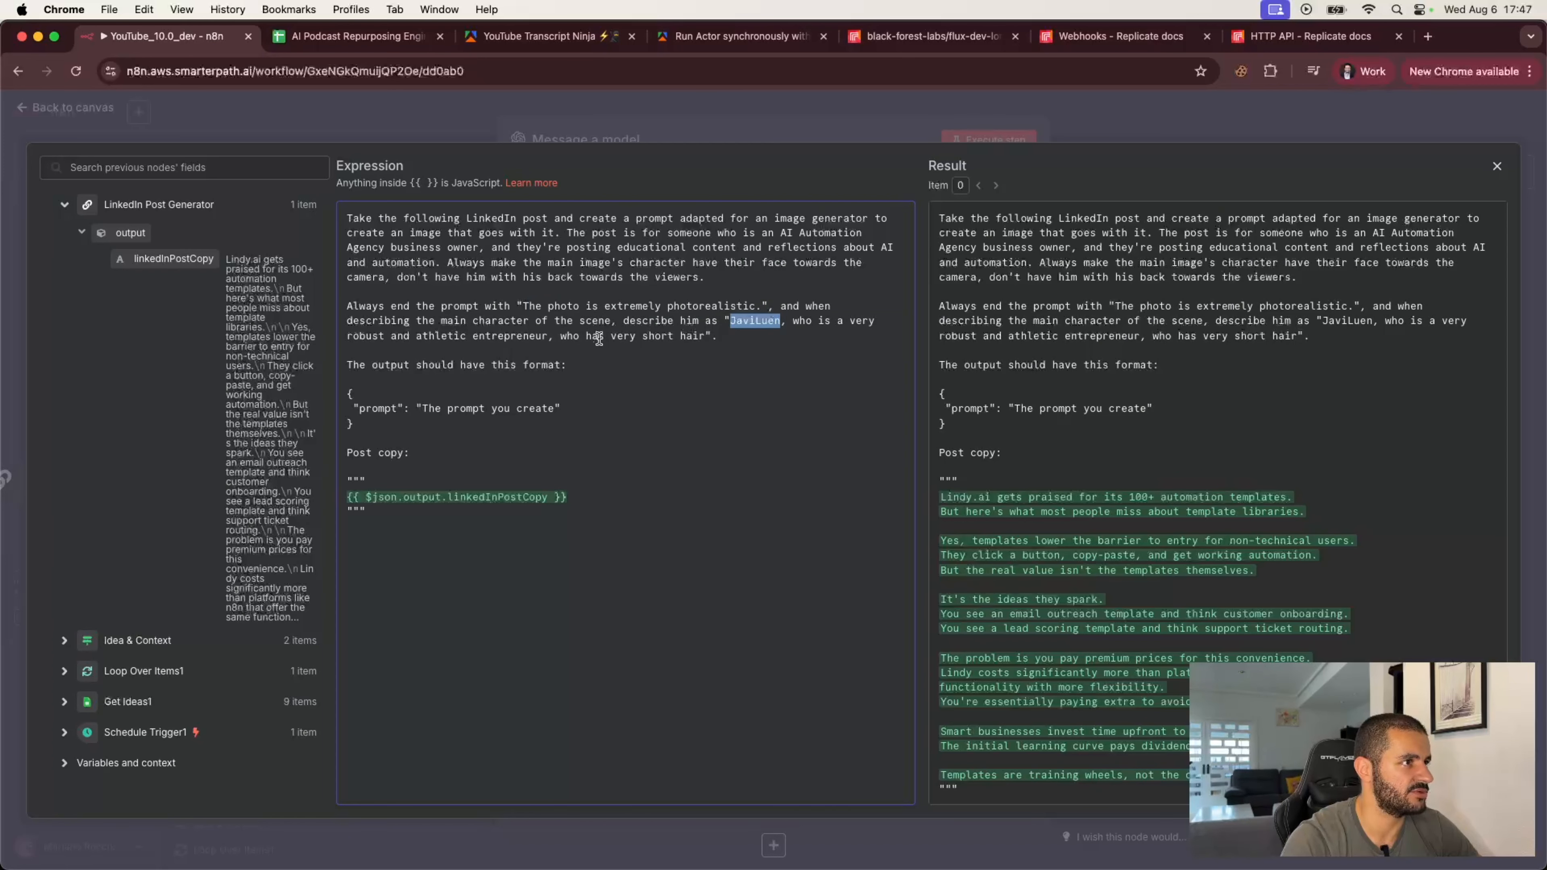
left_click_drag(704, 336, 731, 321)
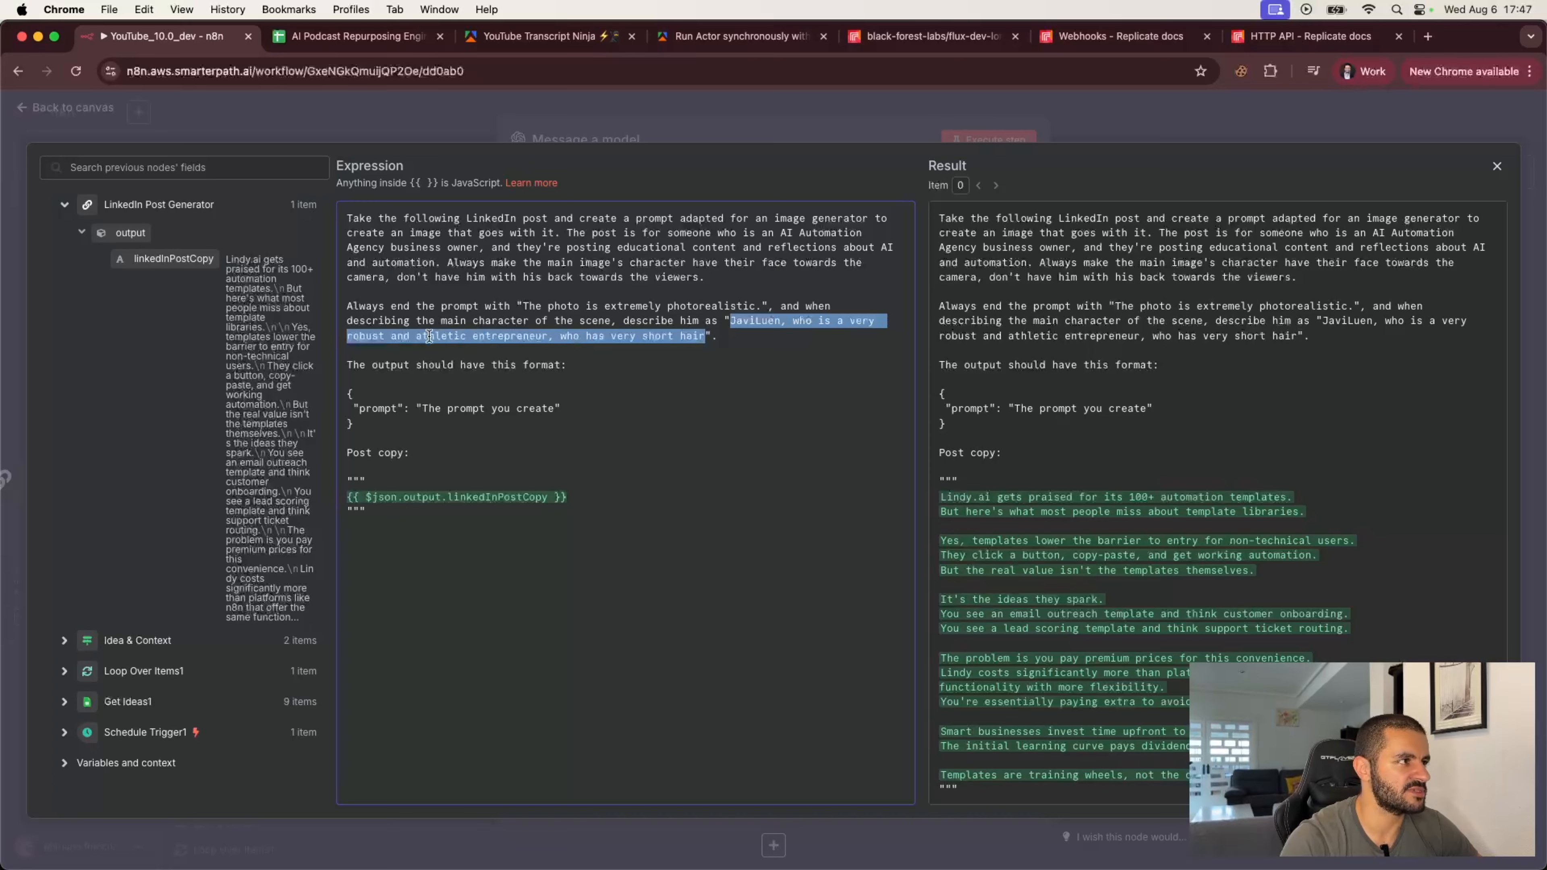
left_click(353, 336)
left_click_drag(346, 336, 466, 331)
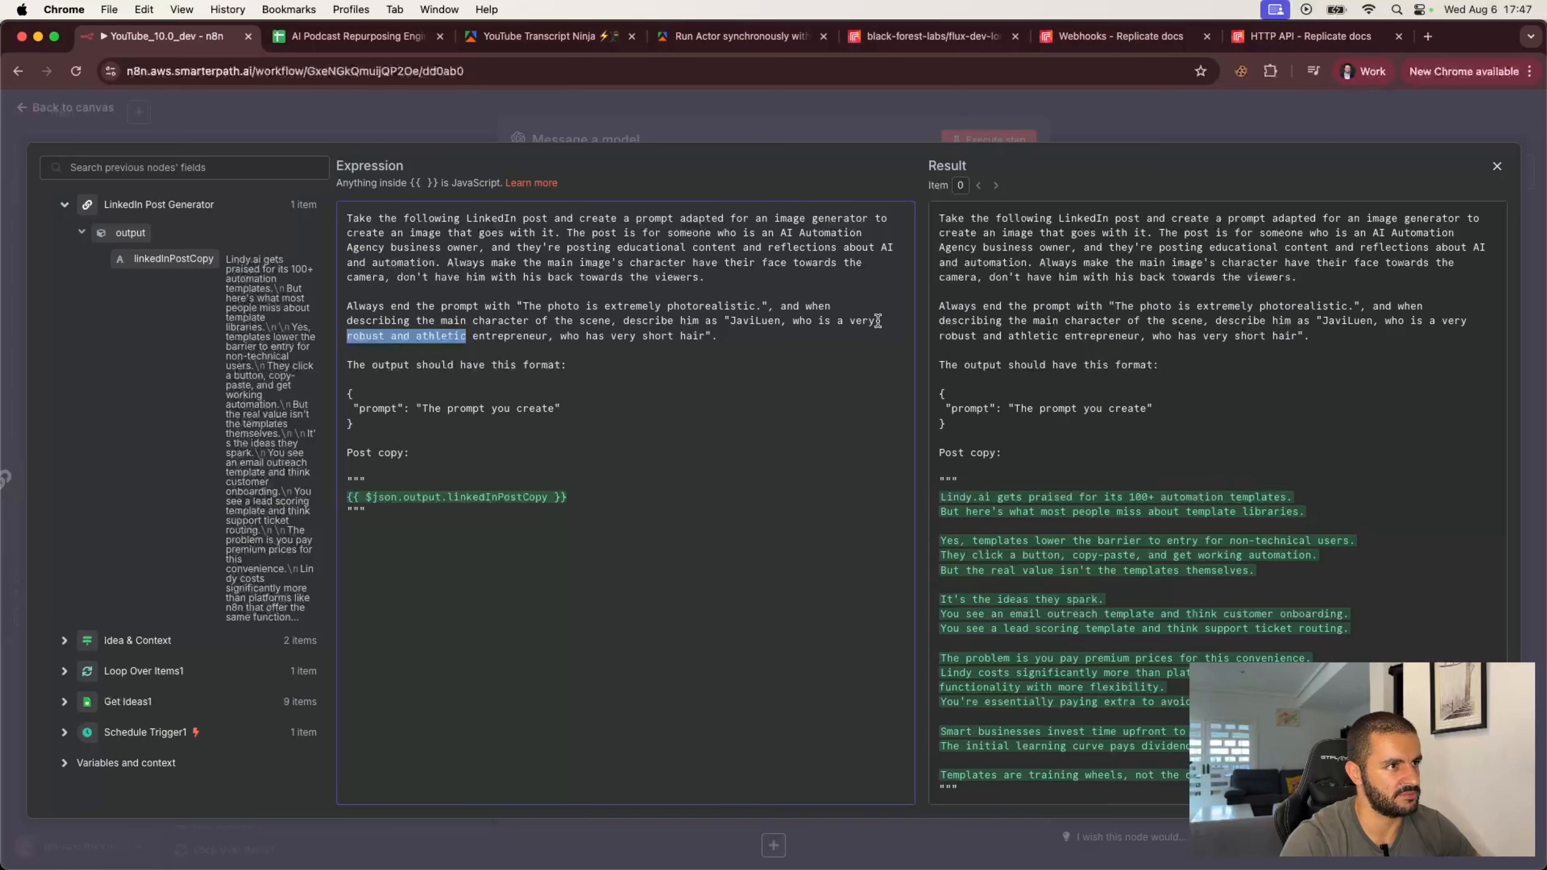
double_click(862, 321)
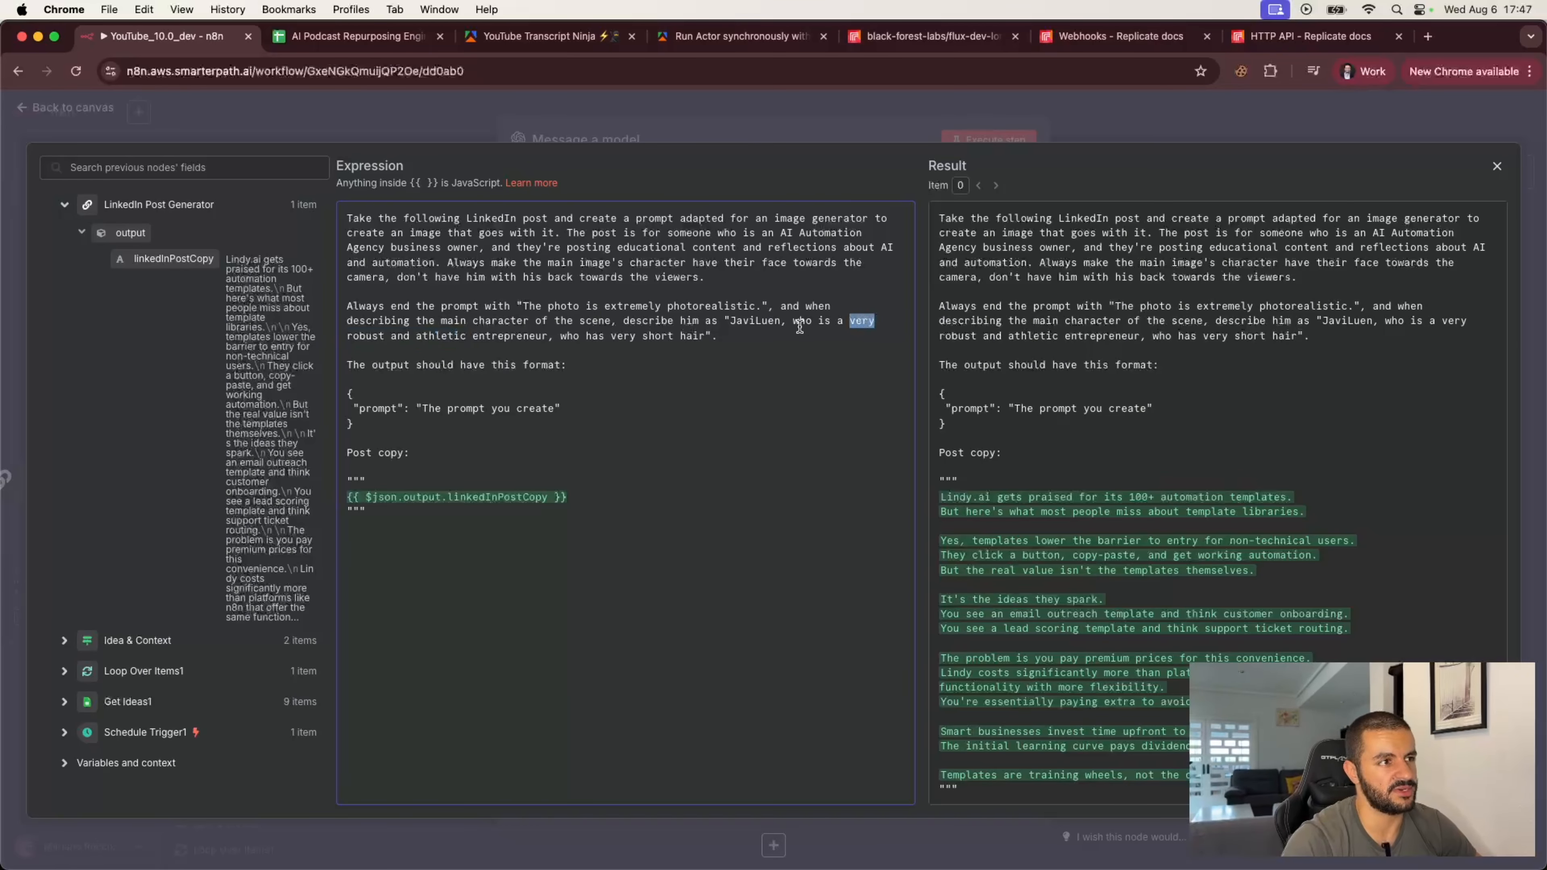
left_click(746, 335)
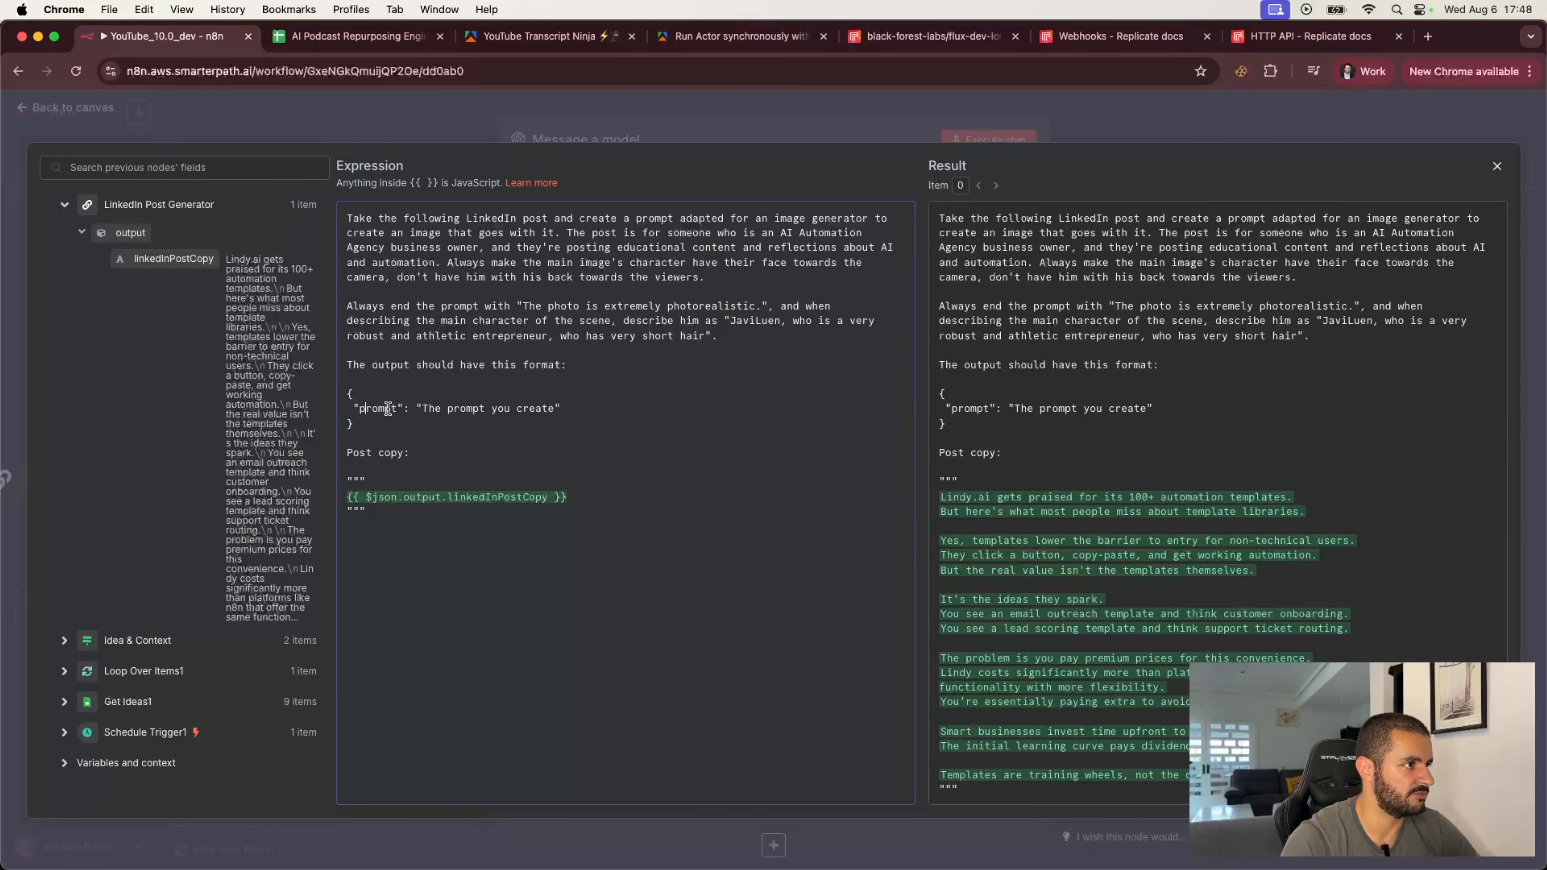
left_click_drag(346, 453, 435, 449)
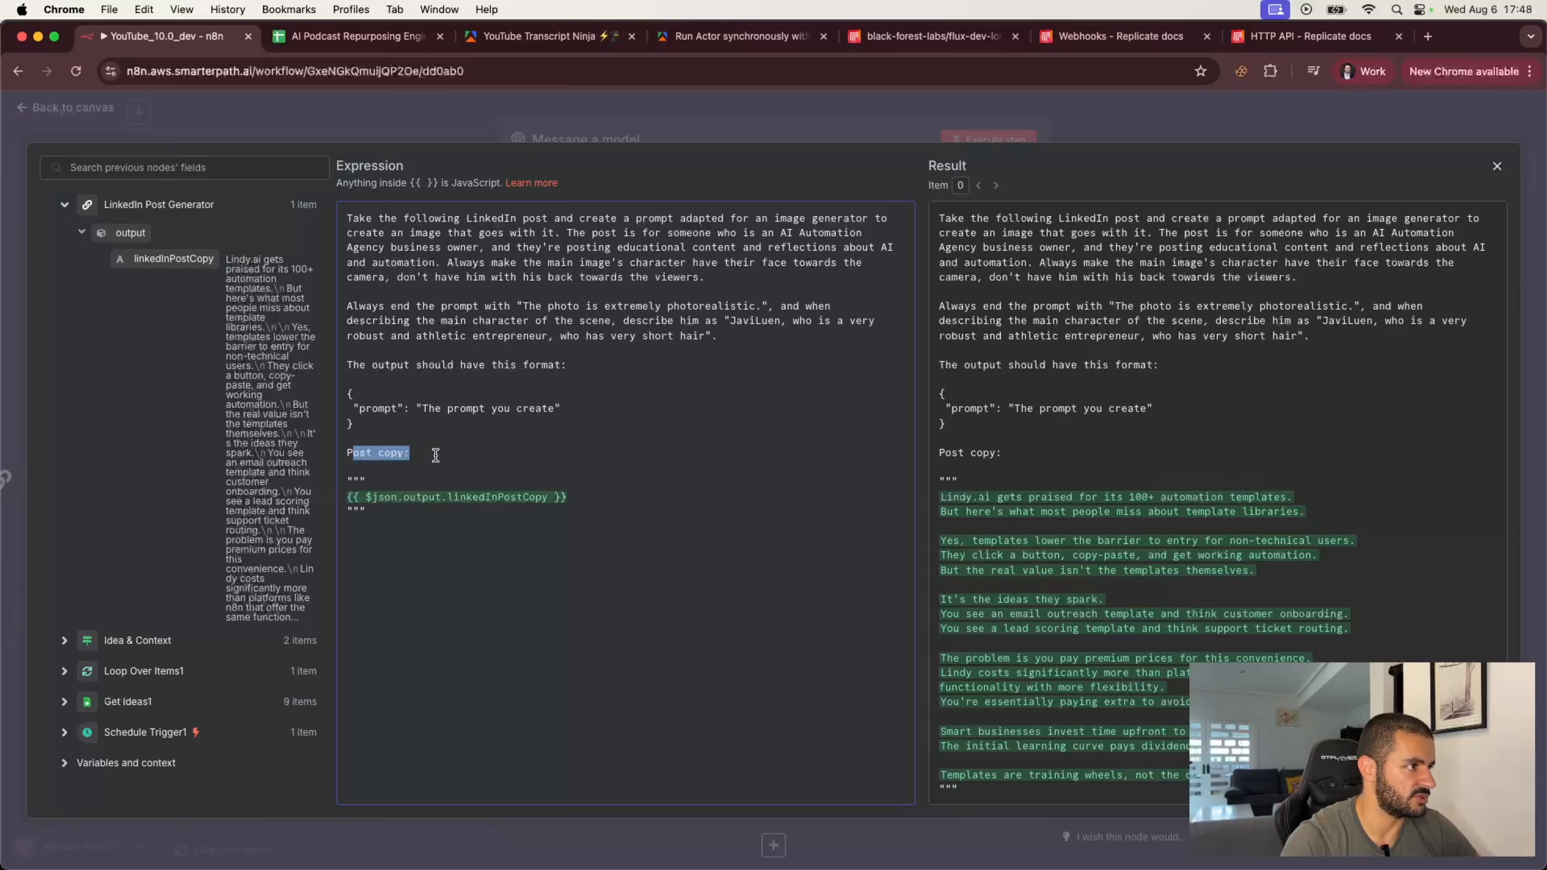
Step: Close the expression editor and leave the Message a model node to return to the canvas
left_click_drag(360, 497, 544, 493)
left_click(544, 494)
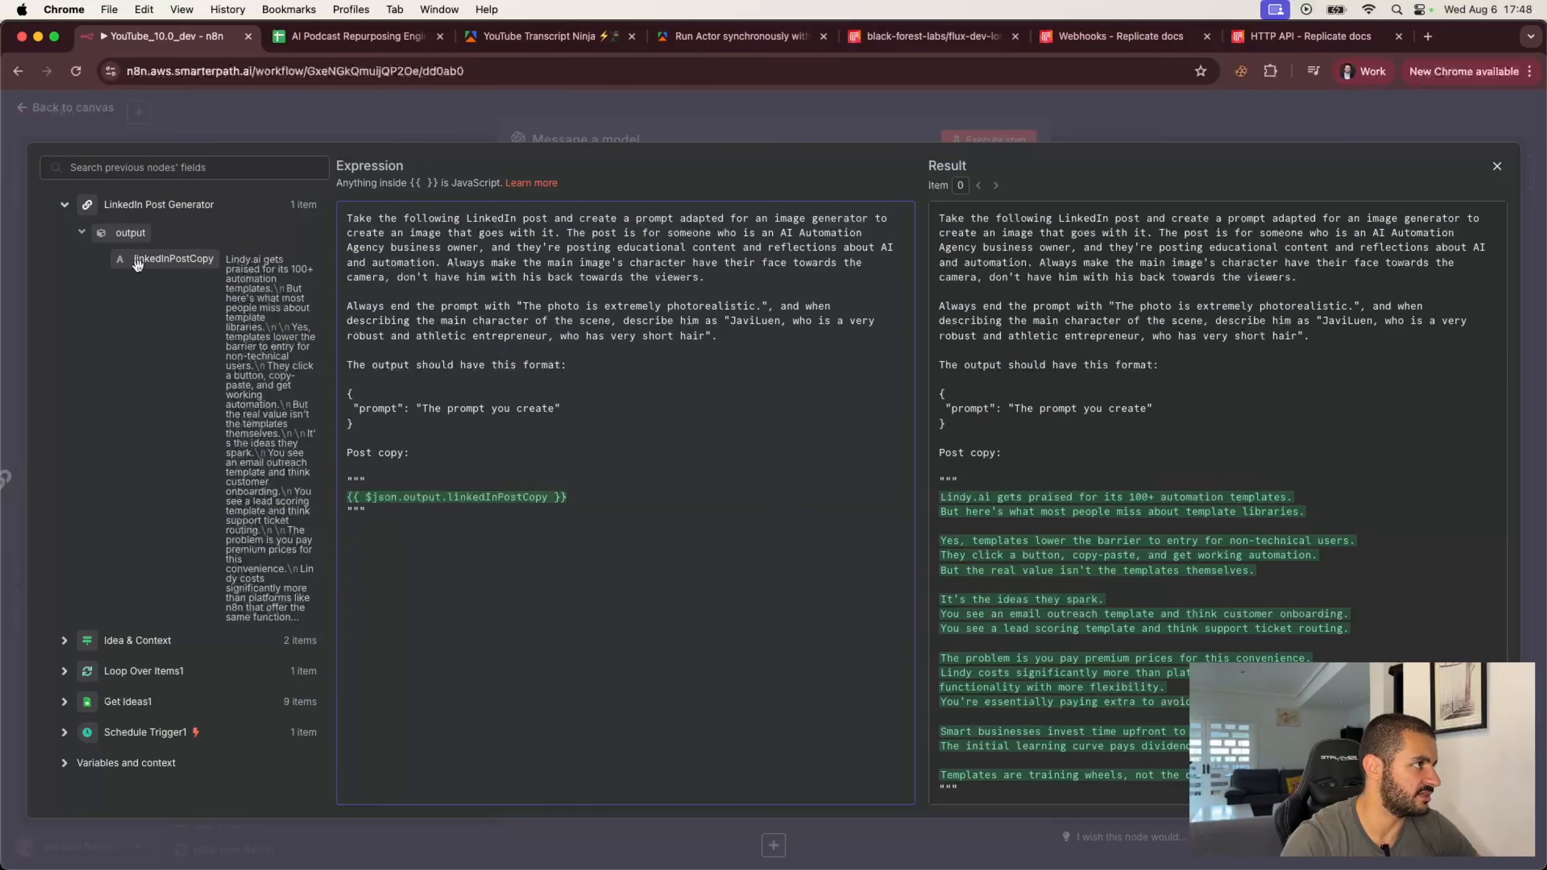
left_click(606, 450)
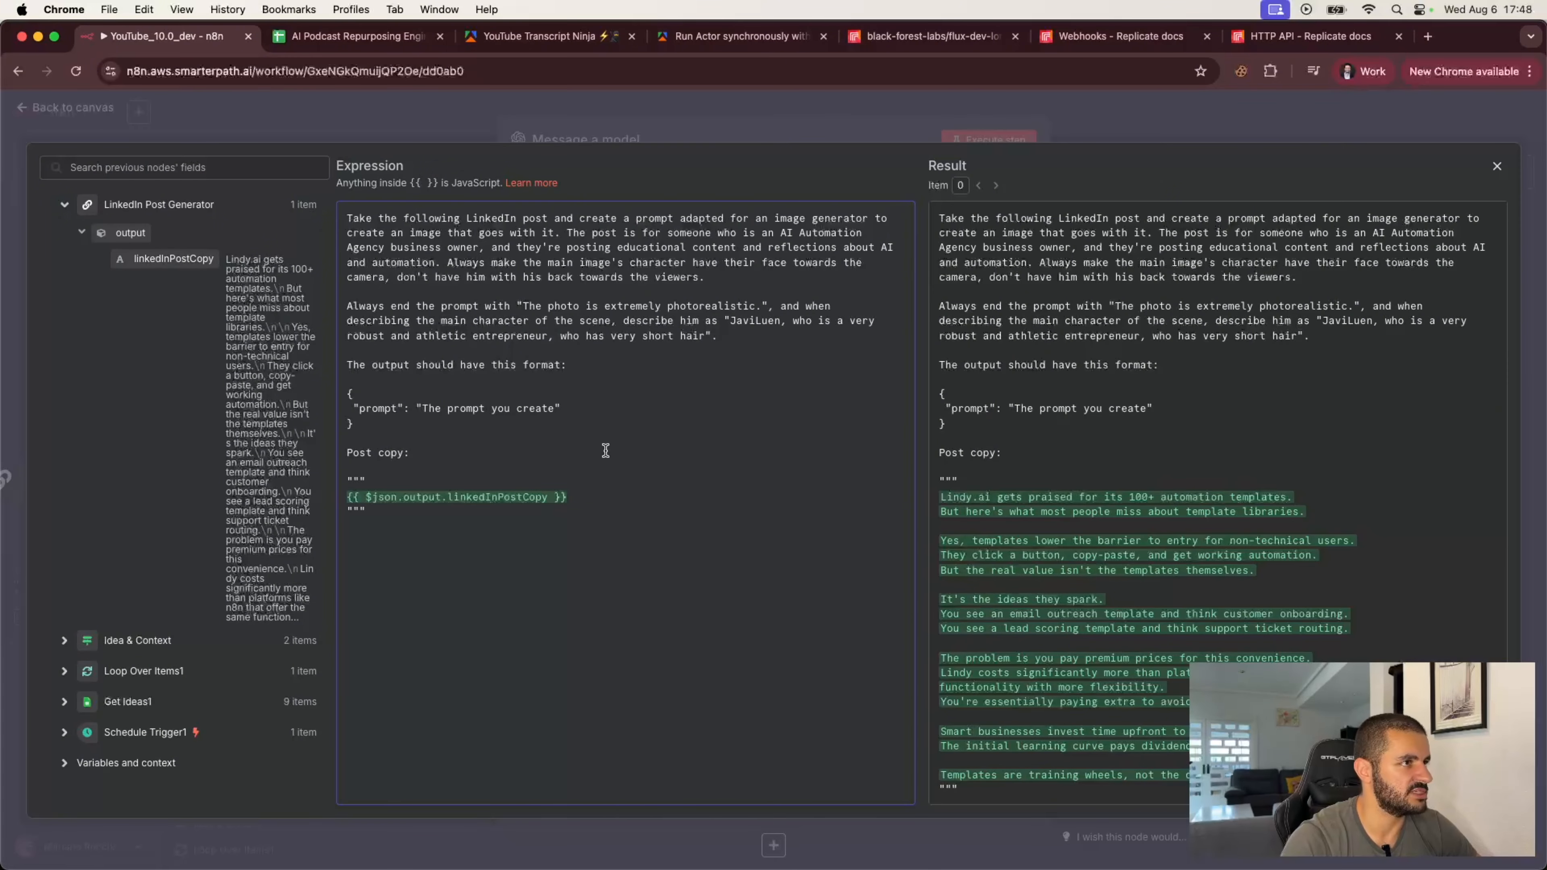
left_click(905, 133)
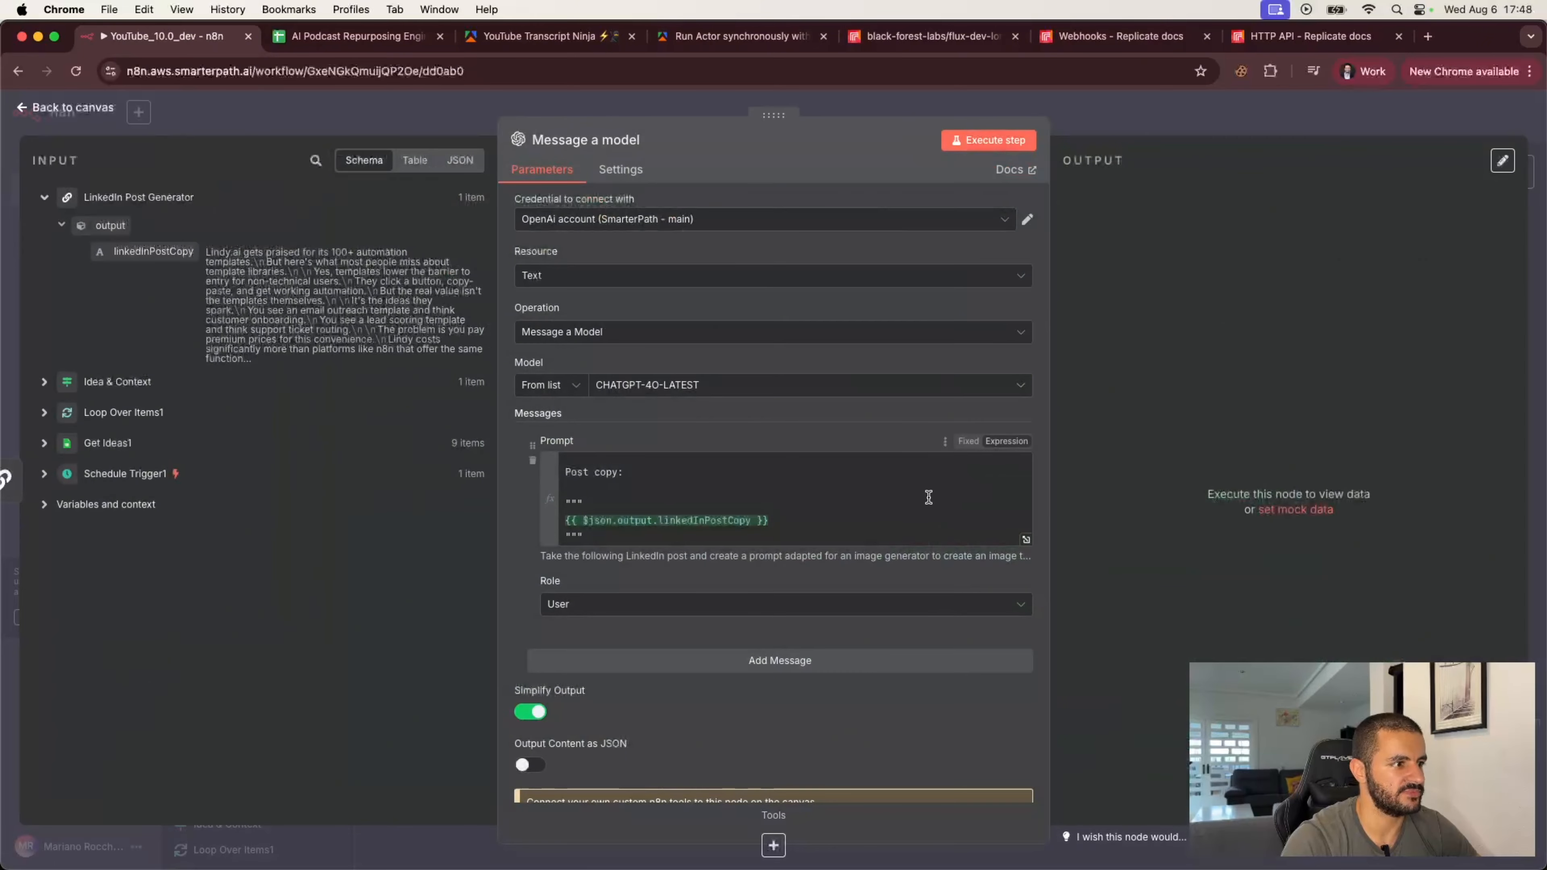
left_click(920, 102)
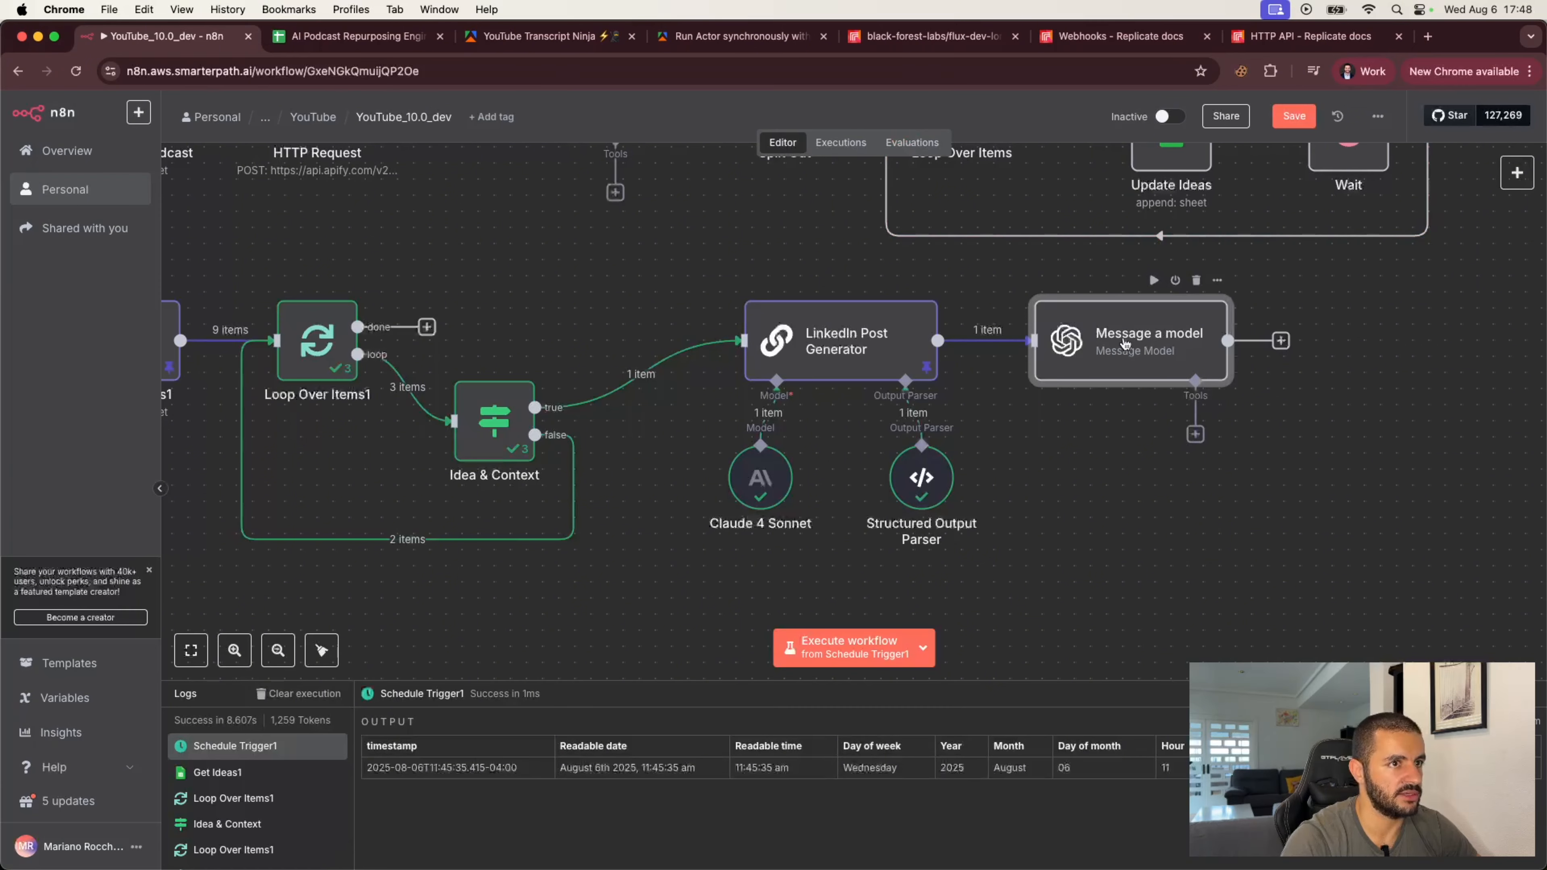
Step: Open the Message a model node and inspect its generated image-prompt output in schema view
double_click(1125, 344)
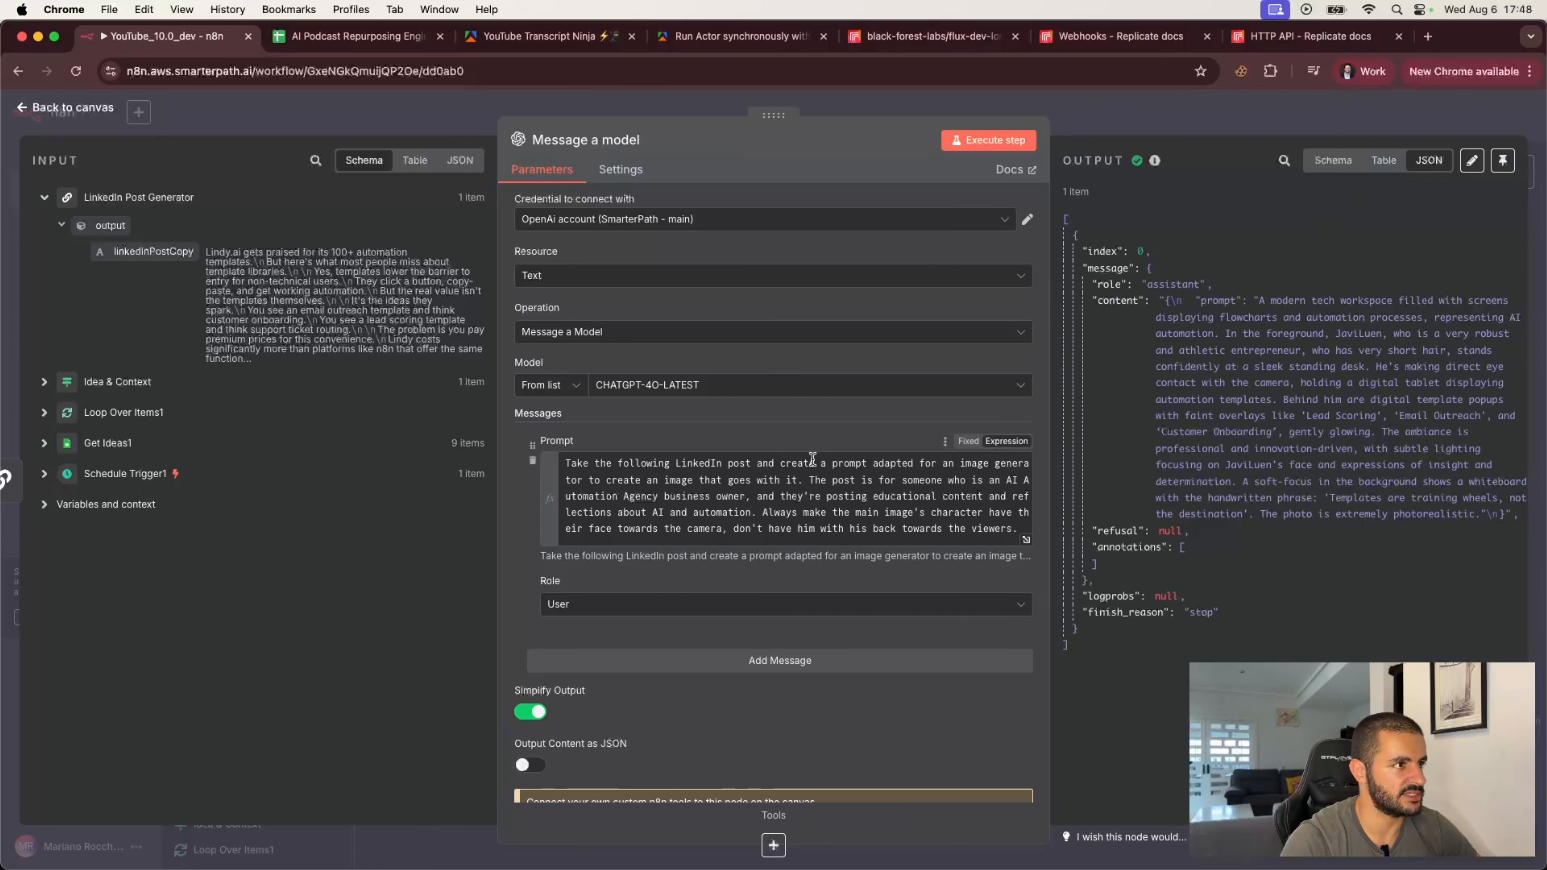
scroll(786, 494, "down", 5)
scroll(783, 495, "down", 2)
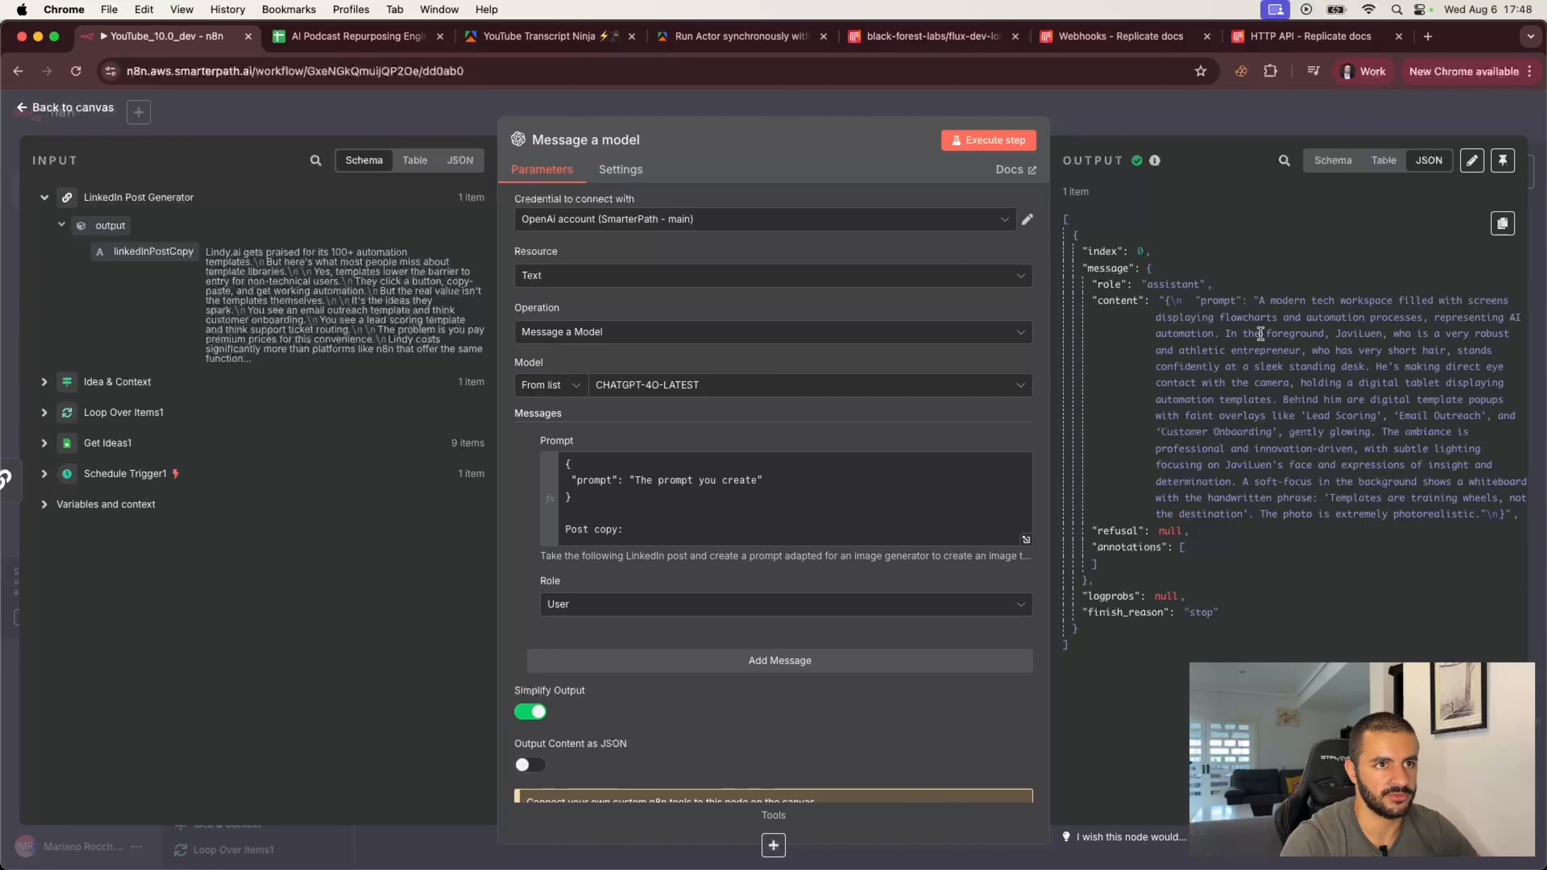
left_click(1332, 160)
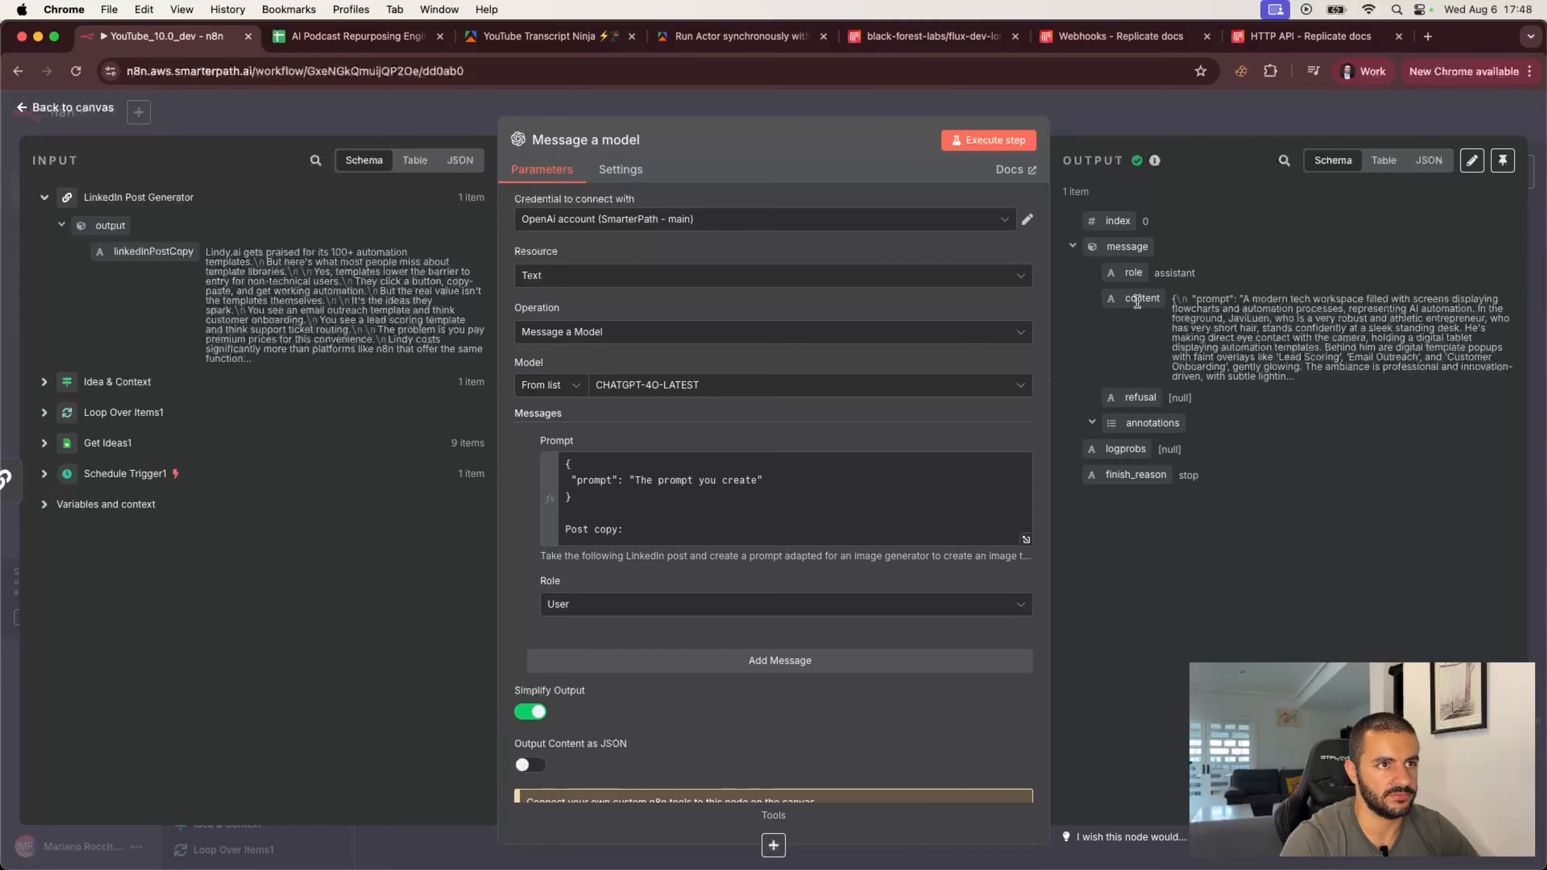
left_click(1213, 116)
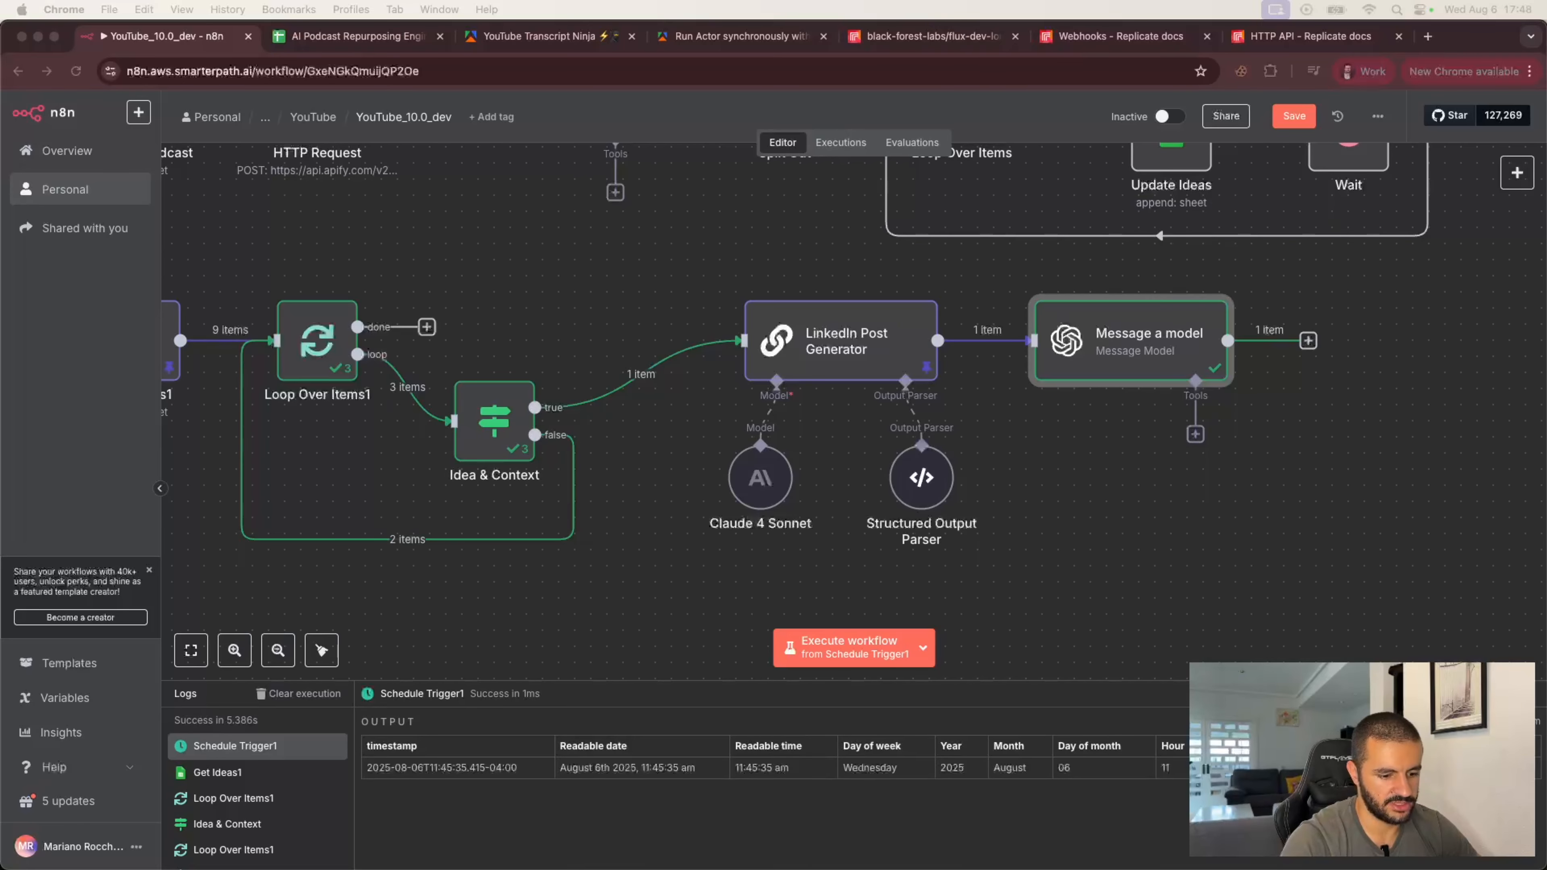
Step: Add an HTTP Request node after the Message a model node
left_click(1308, 341)
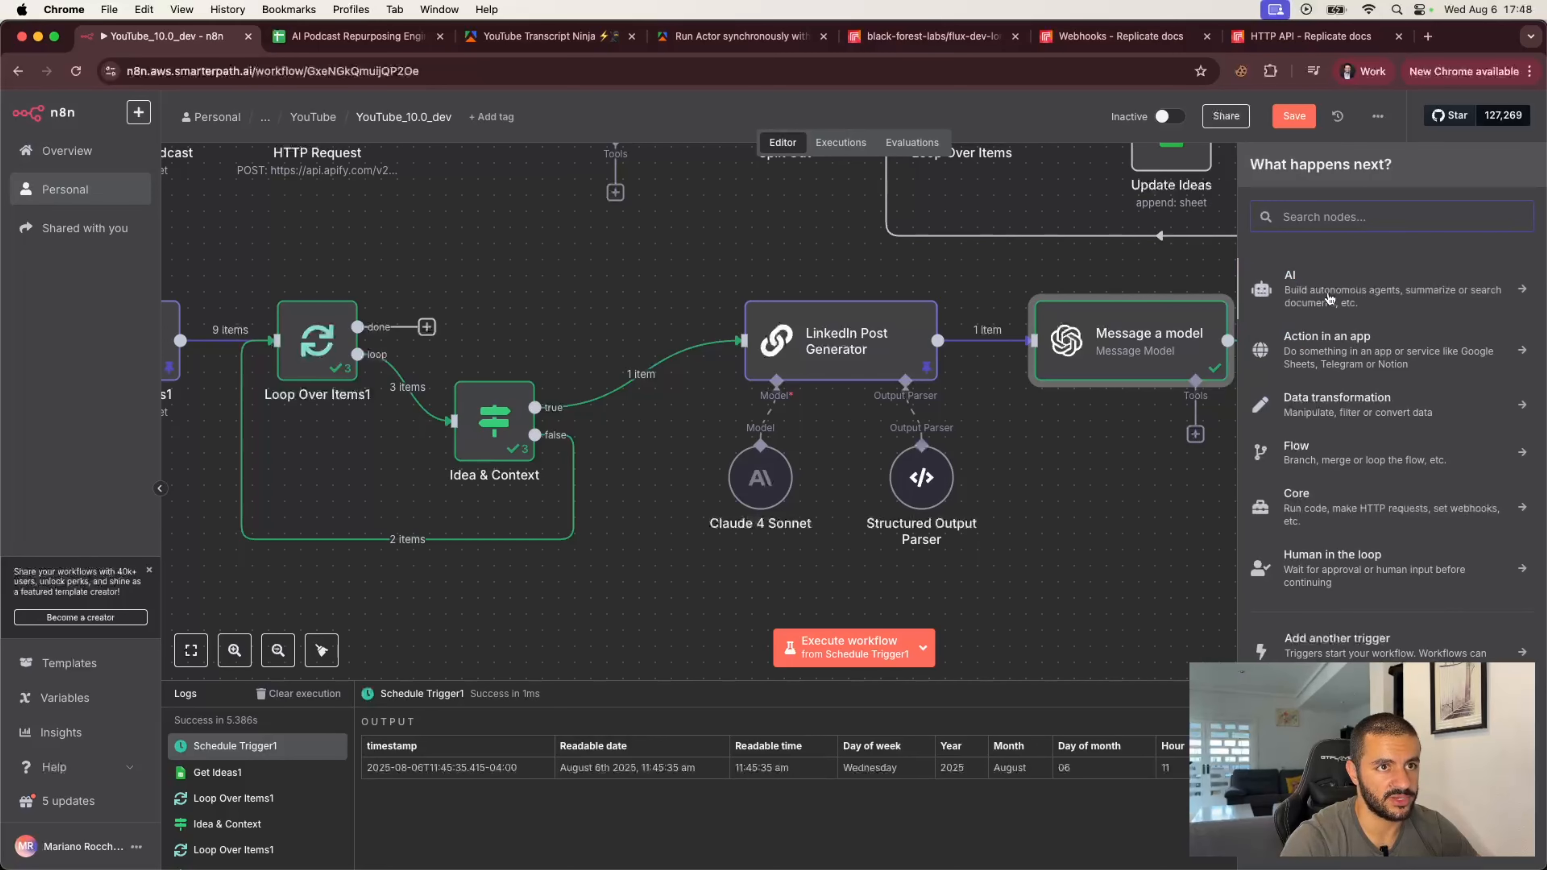
type("http")
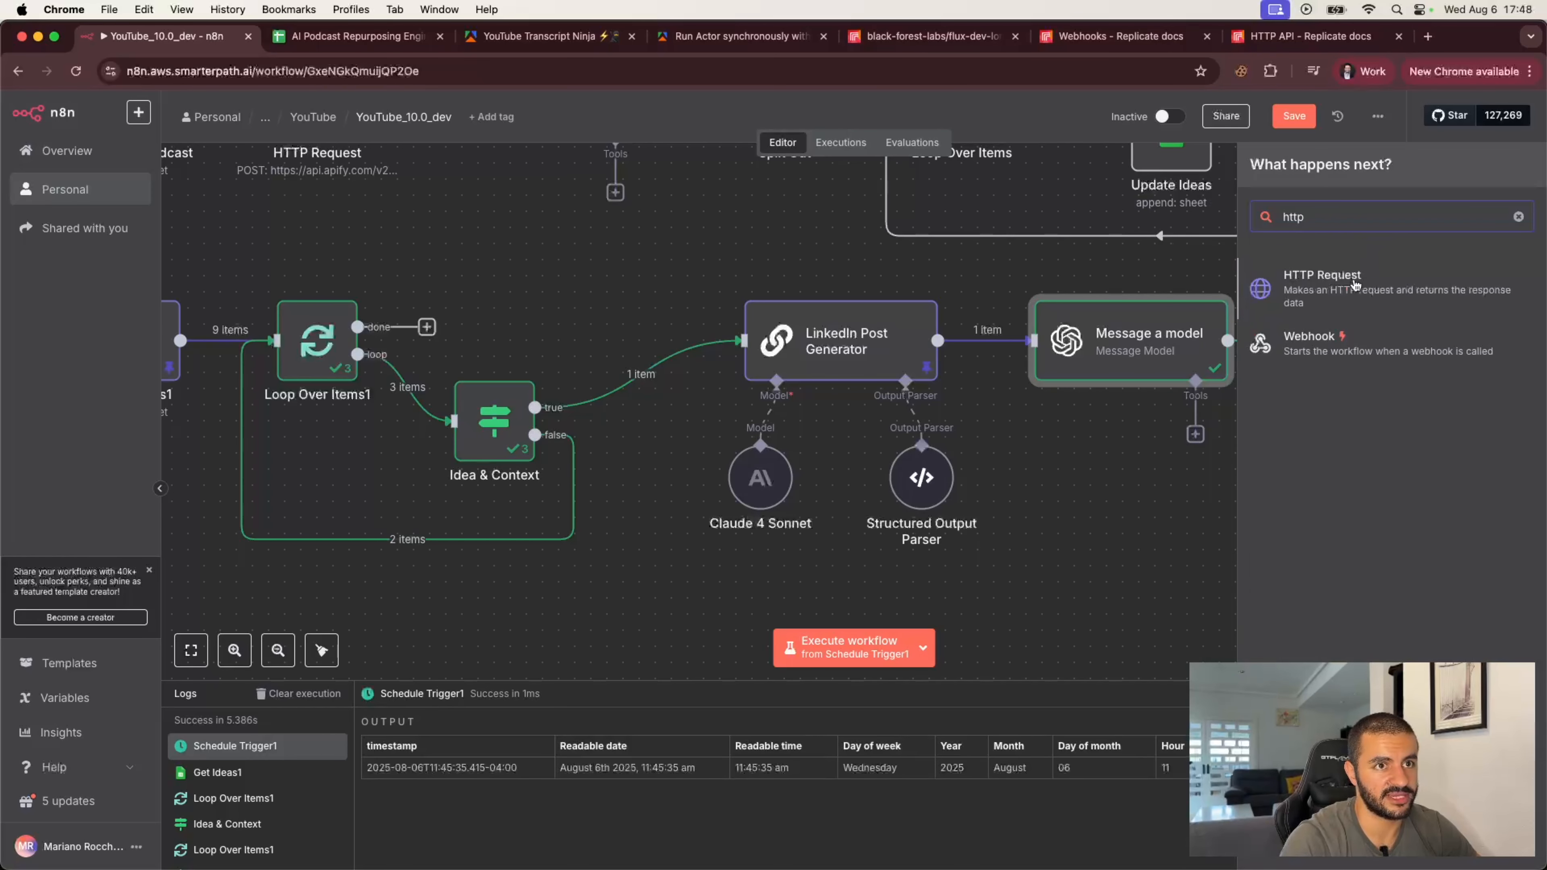
left_click(1356, 287)
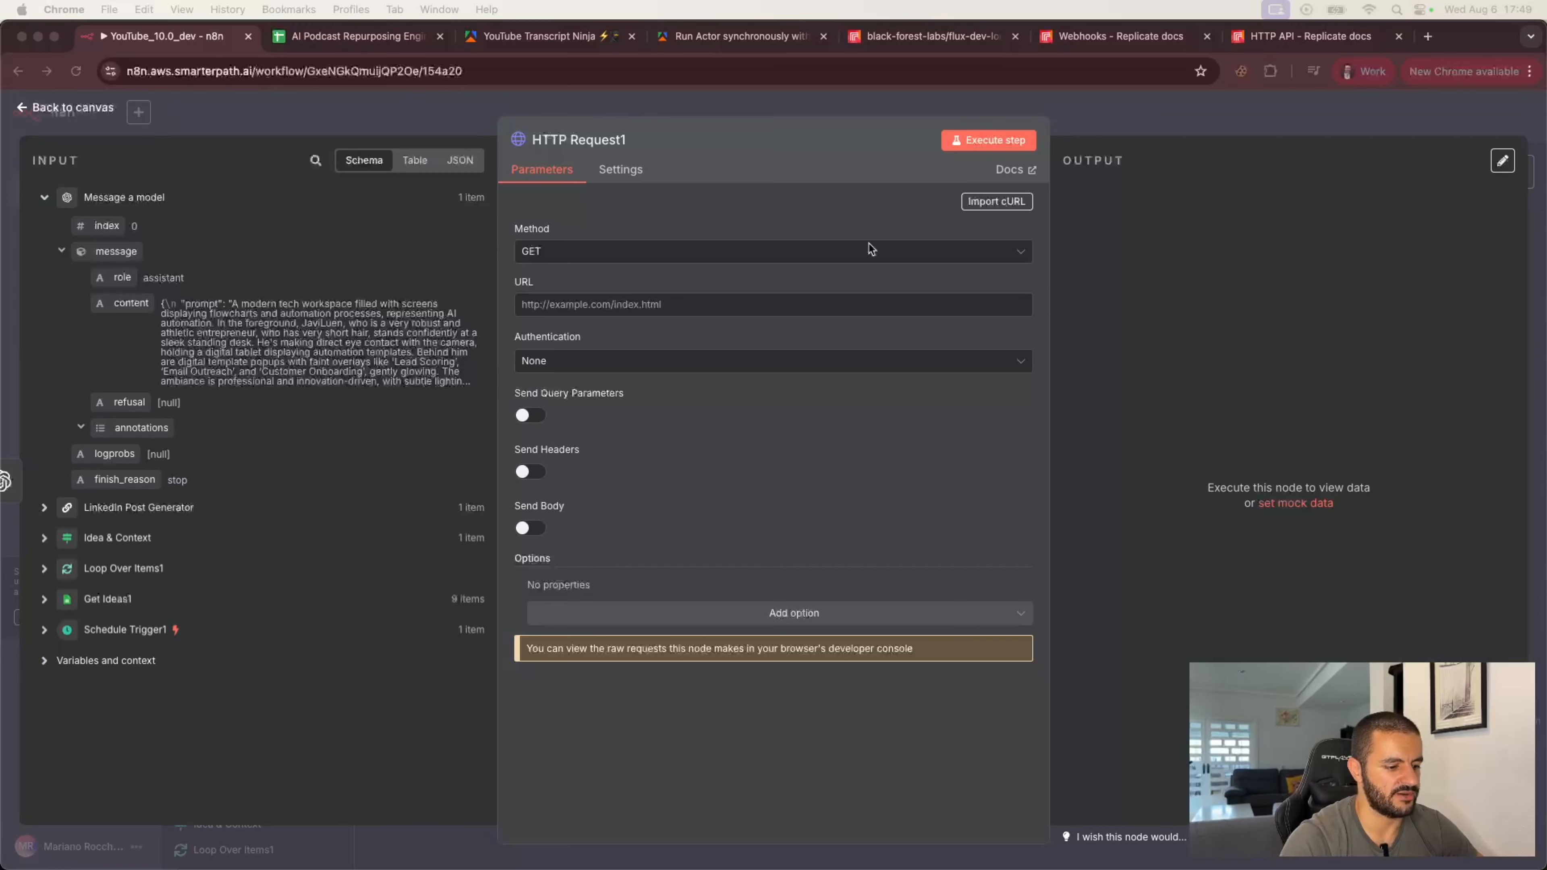
Step: Set the HTTP Request node's method to POST
left_click(803, 254)
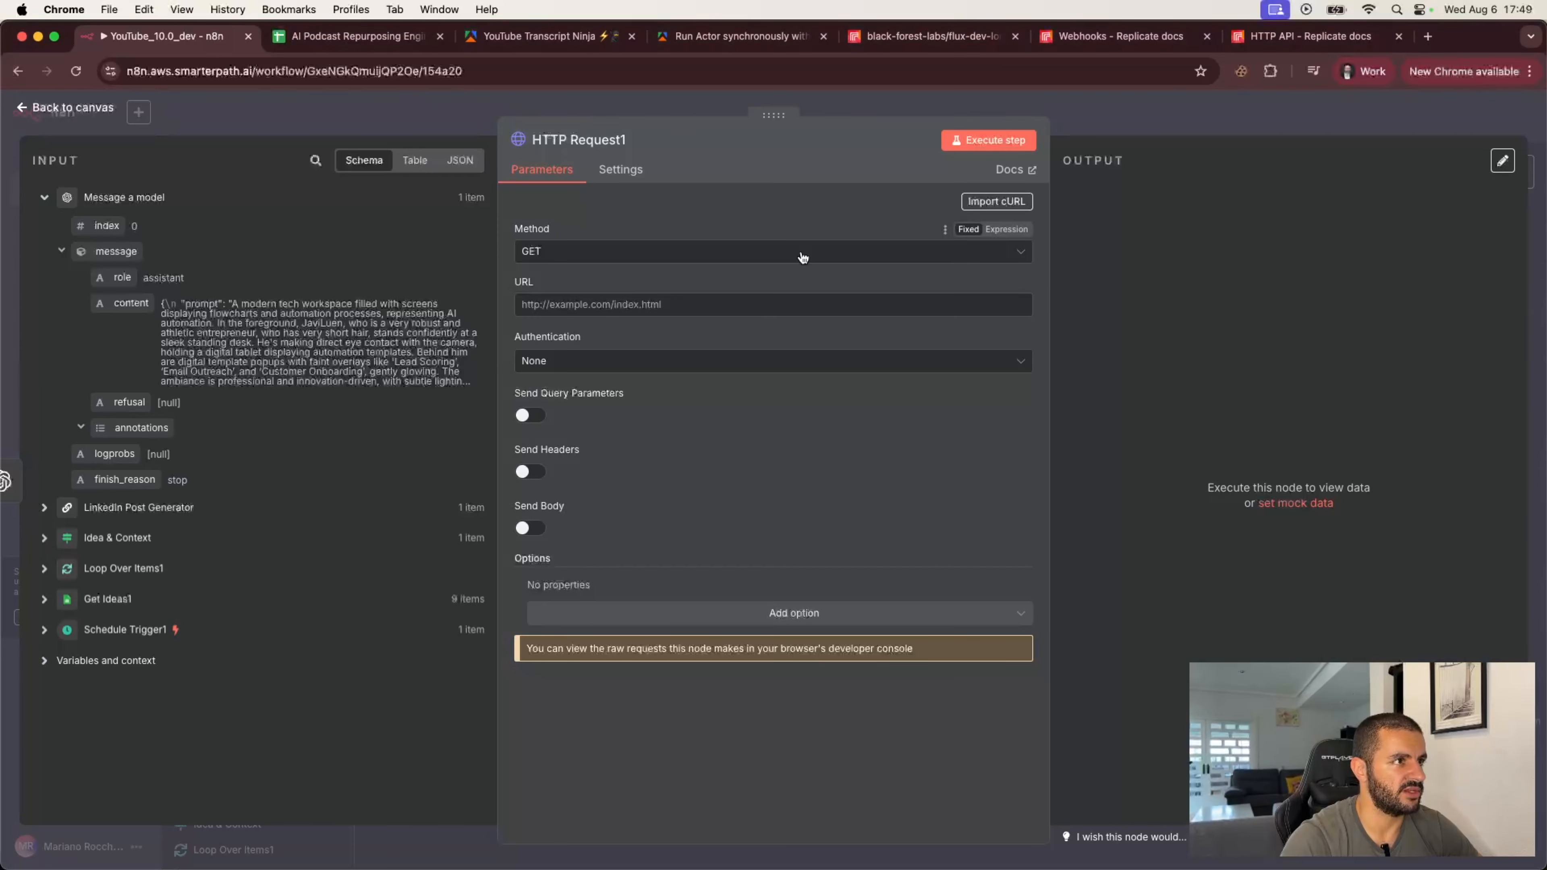
left_click(803, 253)
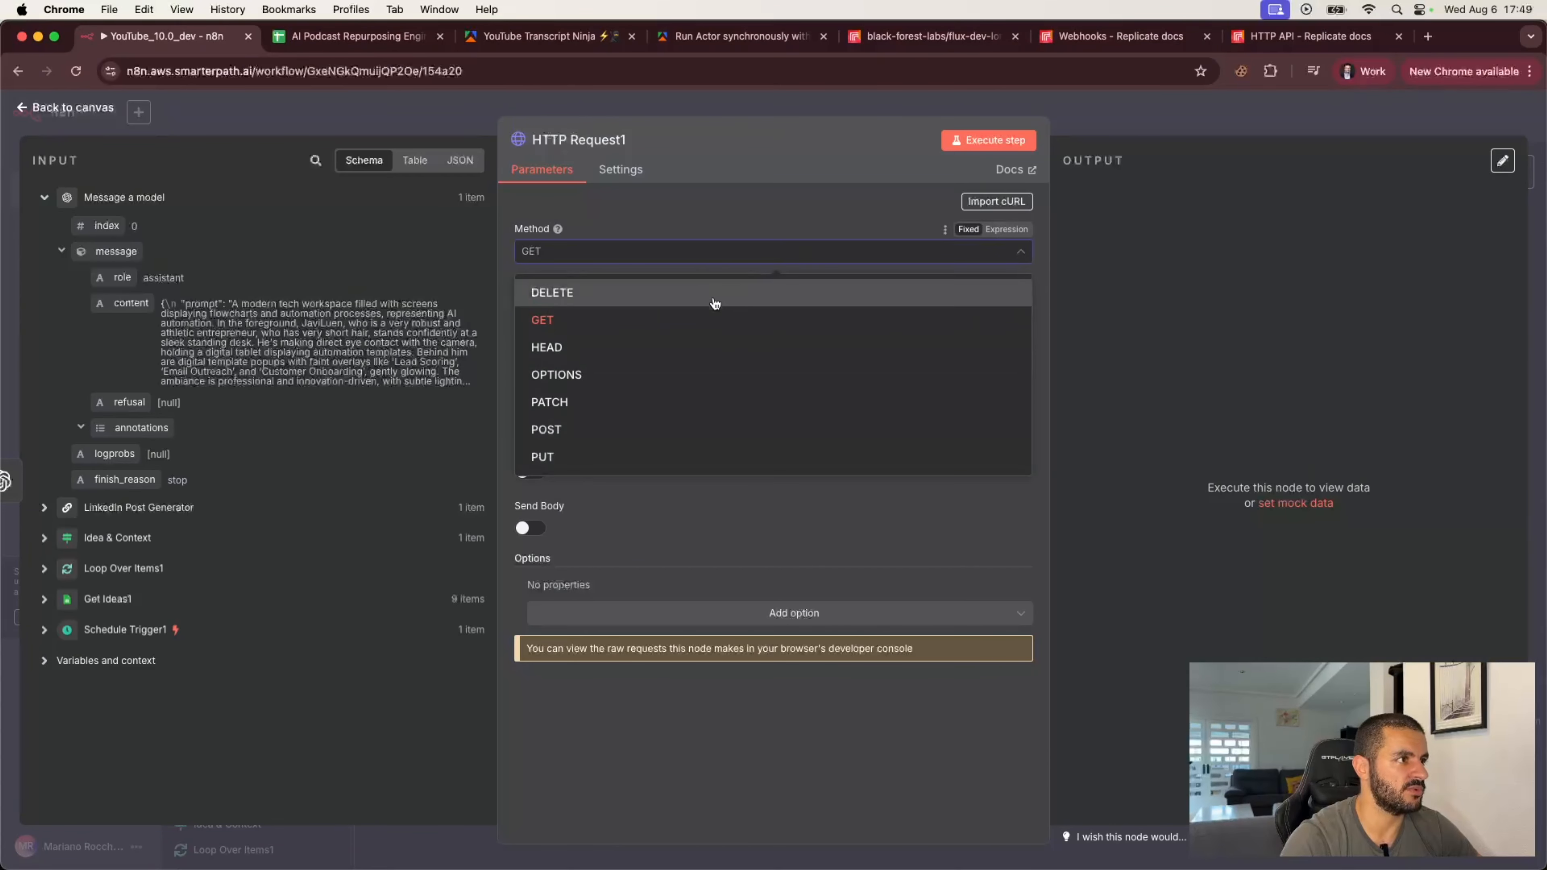
left_click(617, 430)
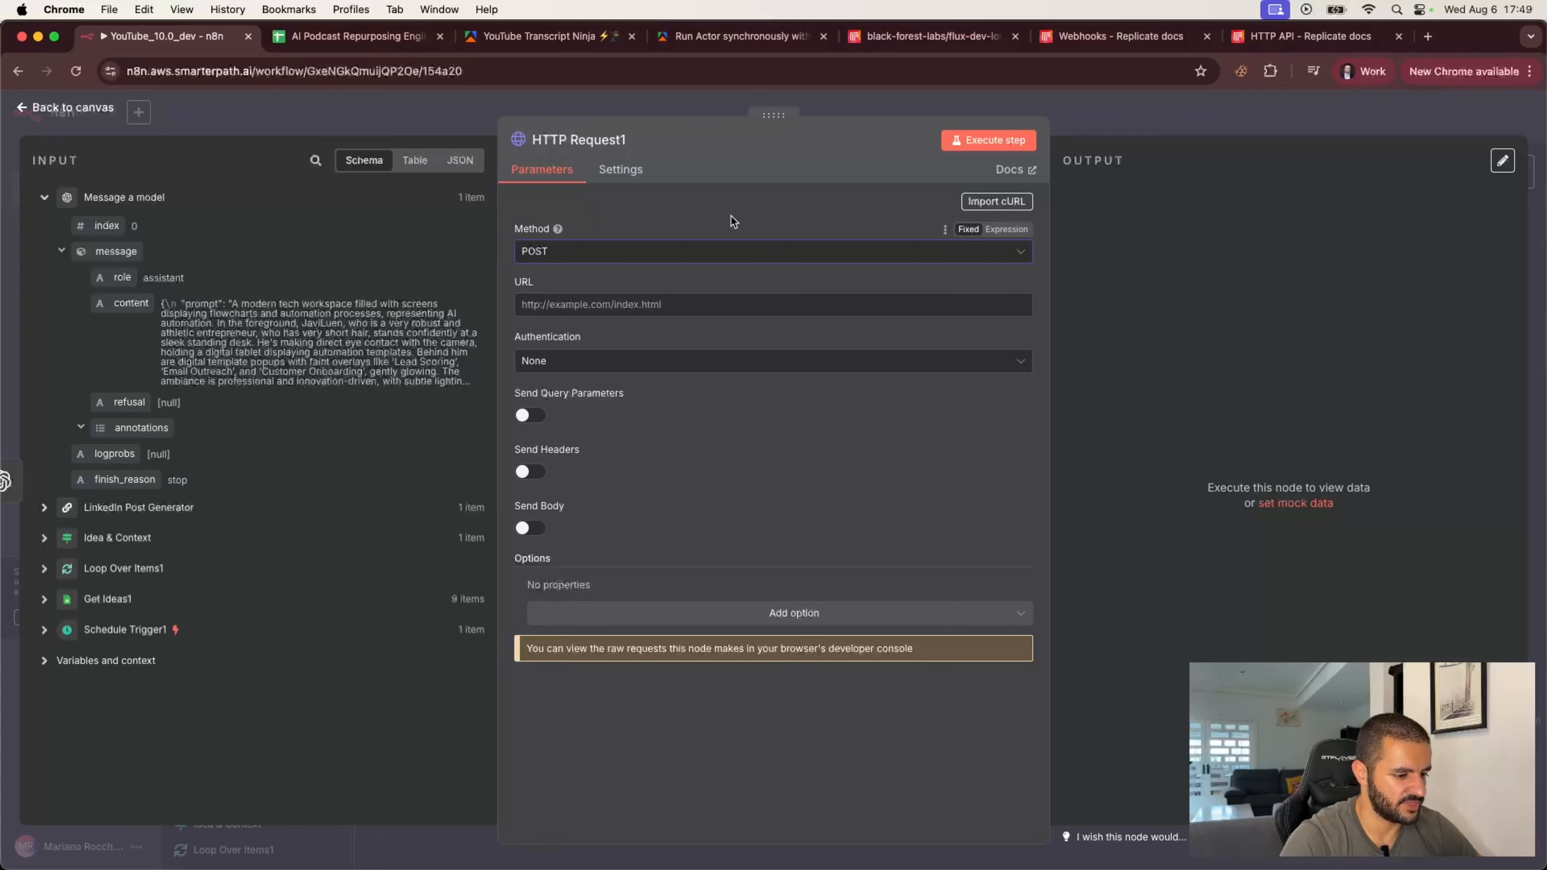
Step: Copy the example cURL request for creating a prediction from the Replicate HTTP API documentation
left_click(924, 38)
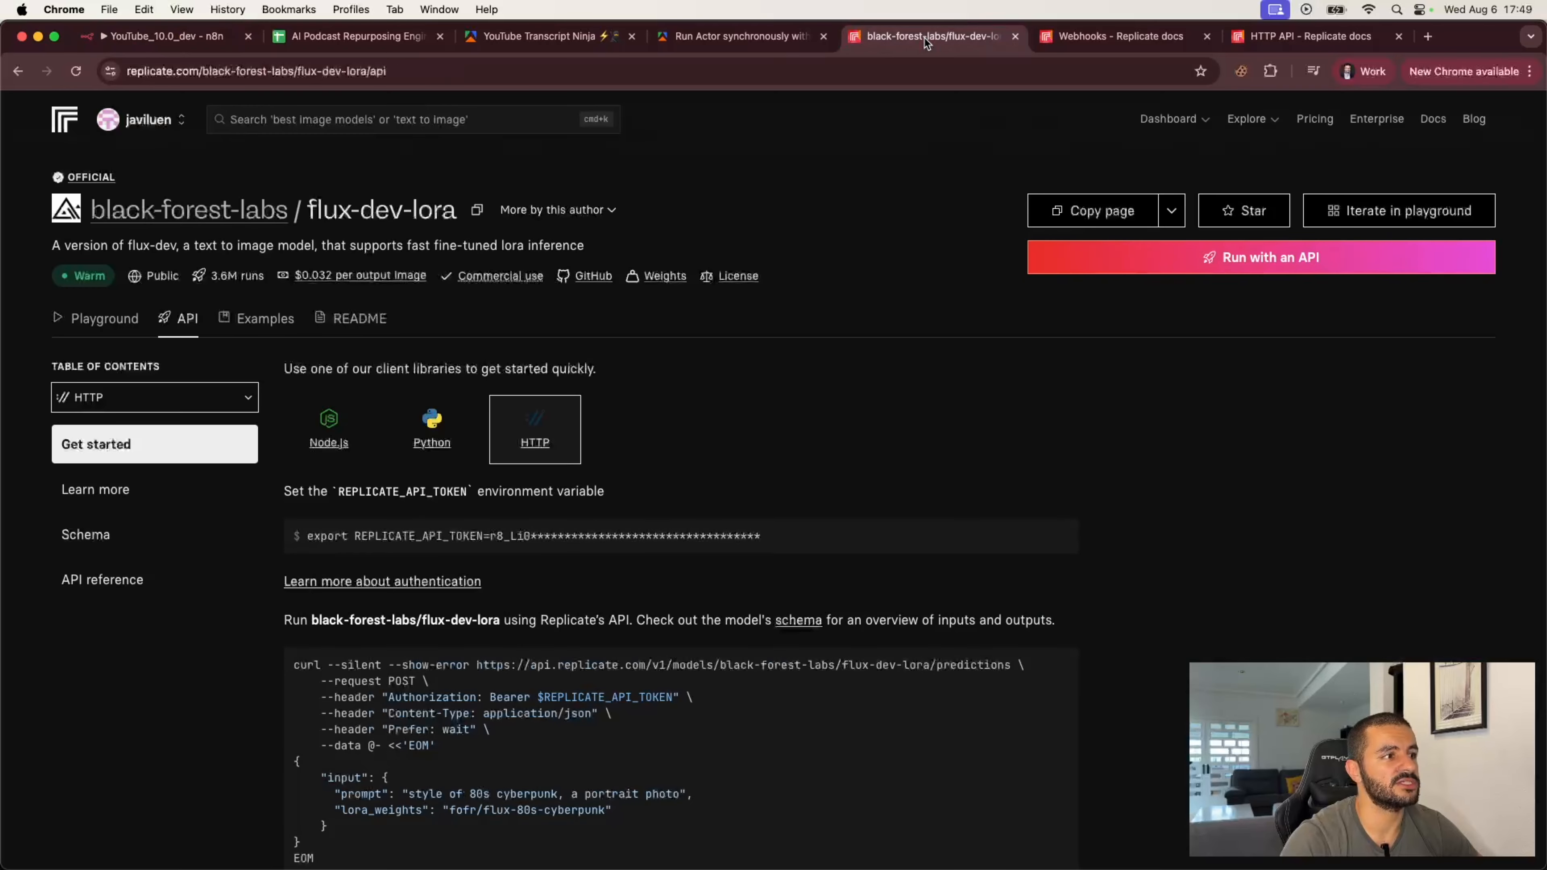
left_click(1094, 38)
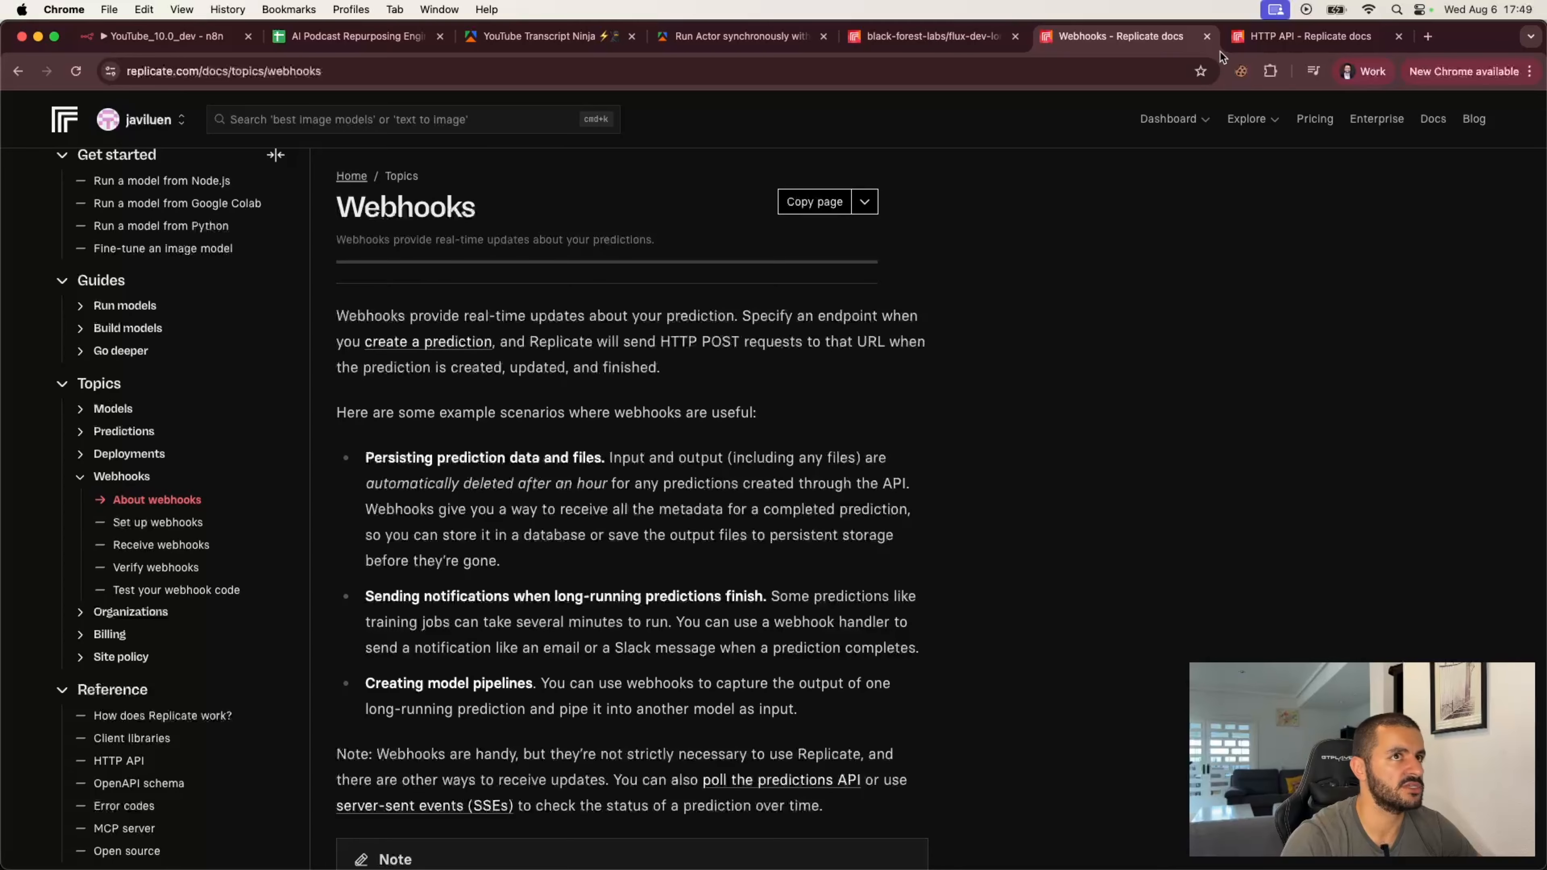
left_click(1288, 38)
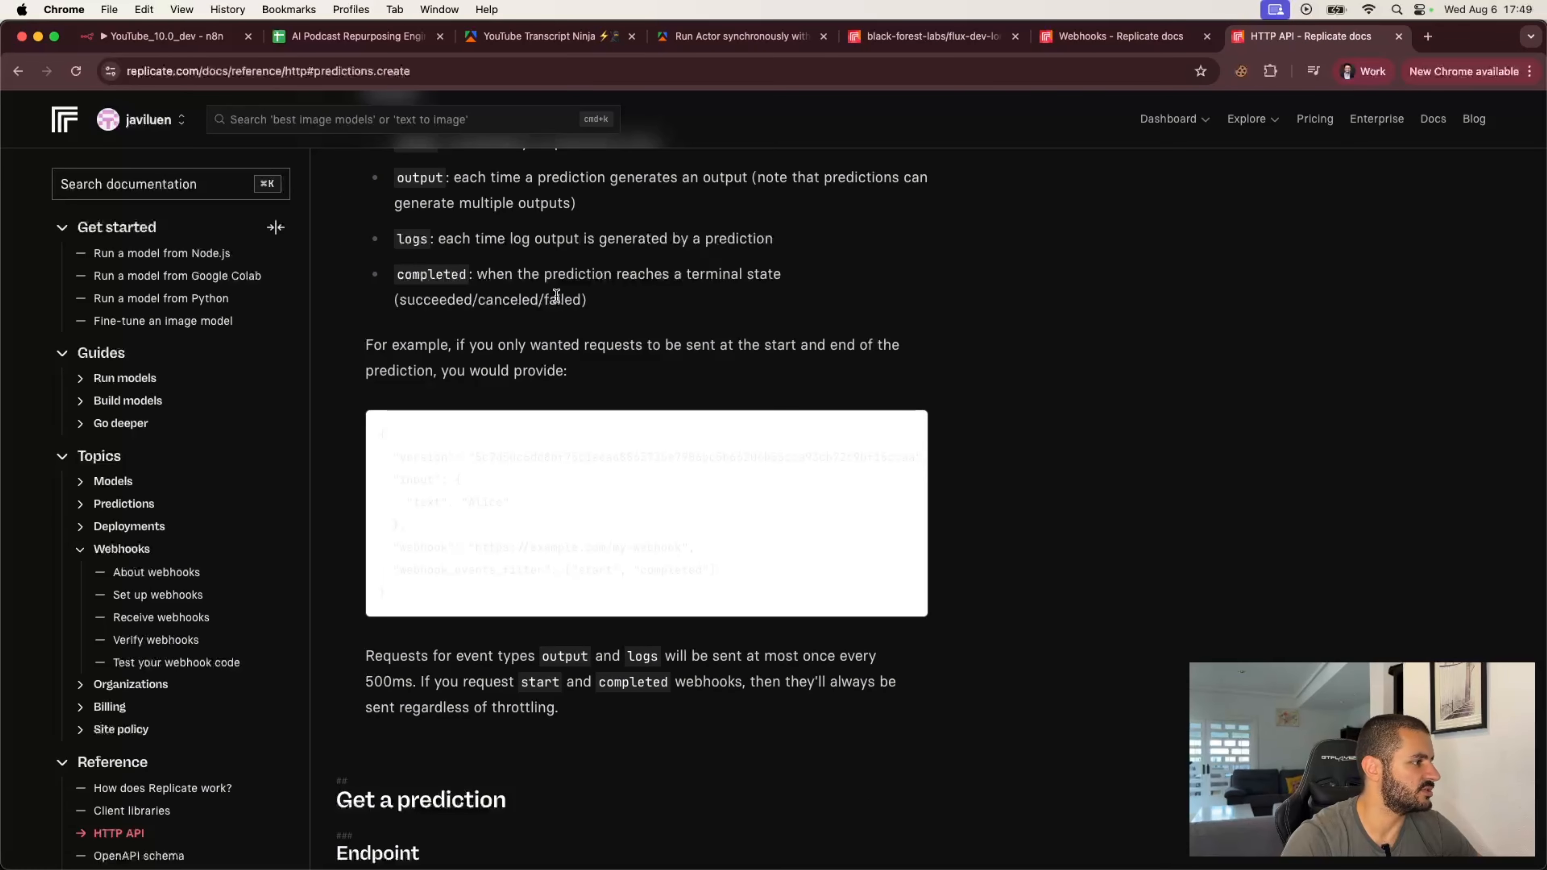
scroll(183, 811, "down", 1)
scroll(476, 671, "up", 1)
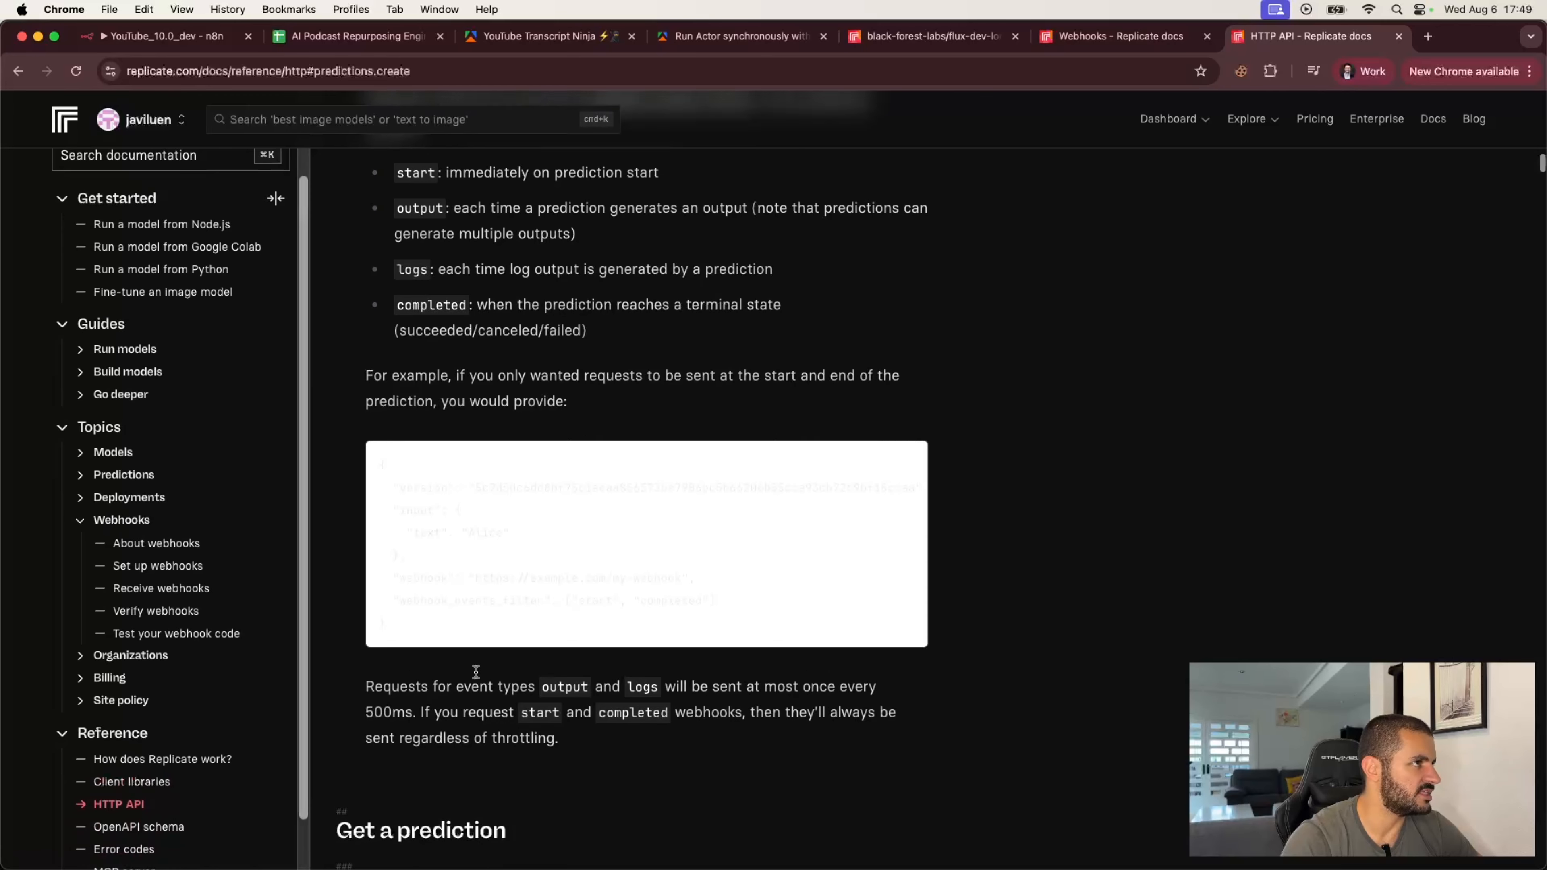
scroll(476, 672, "up", 15)
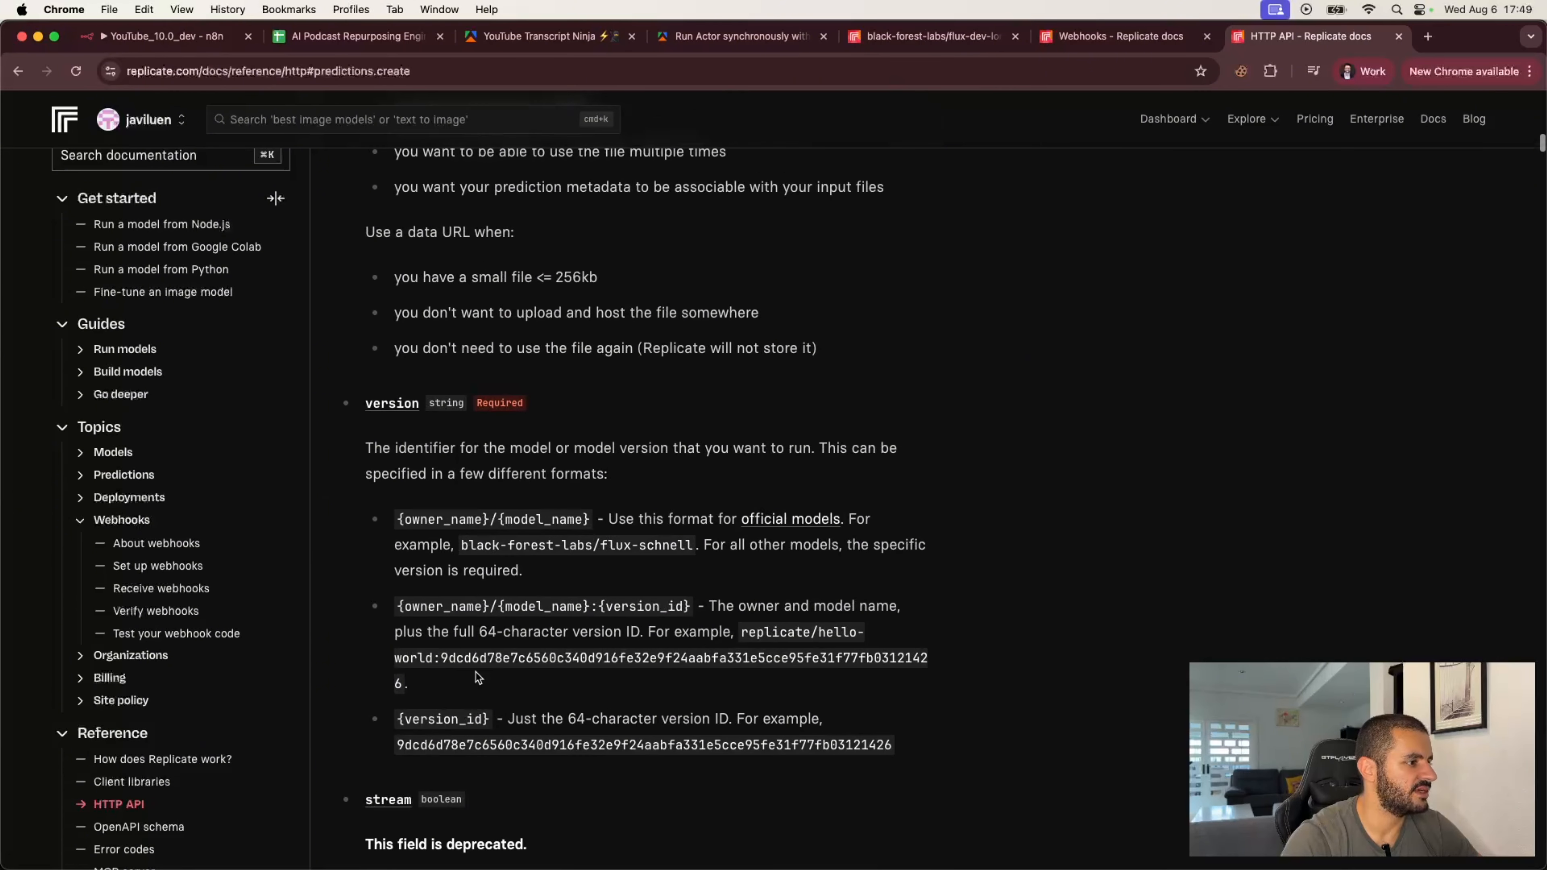
scroll(477, 672, "up", 10)
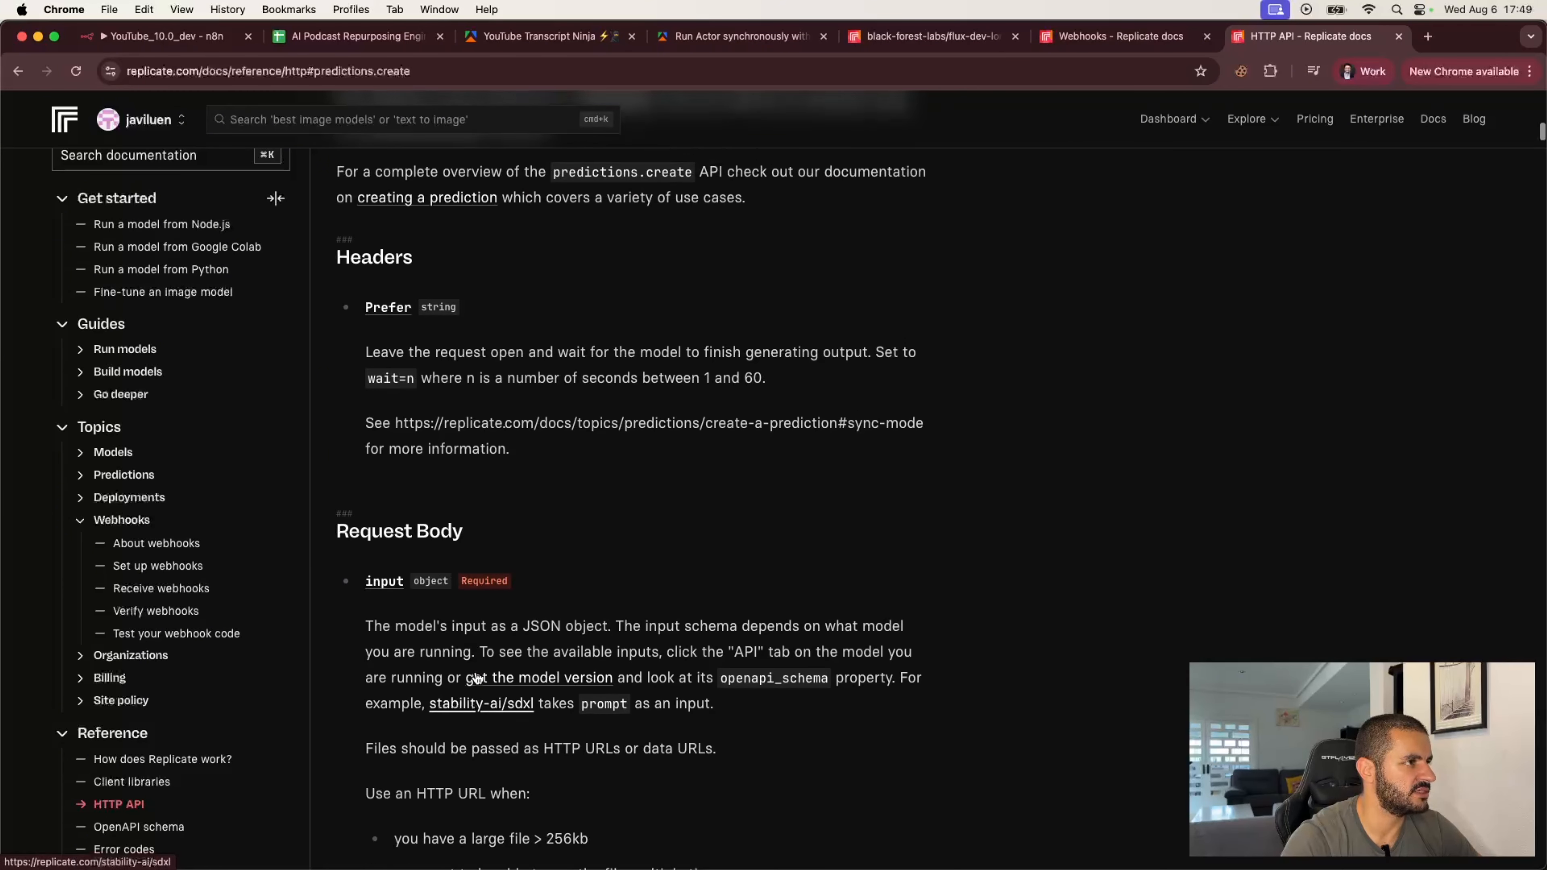
scroll(476, 678, "up", 18)
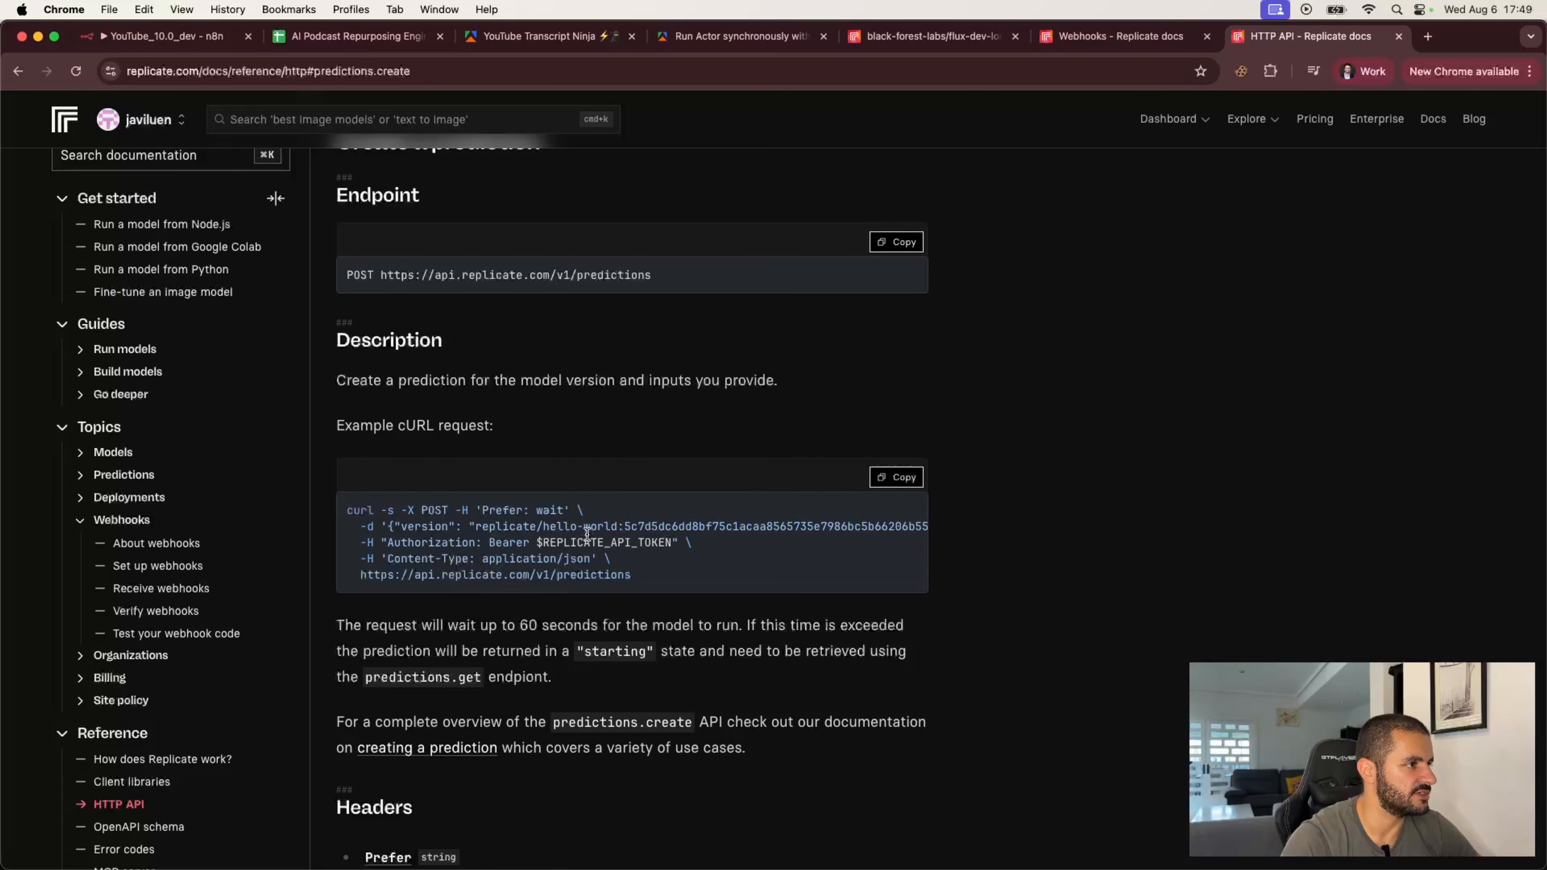
left_click(895, 477)
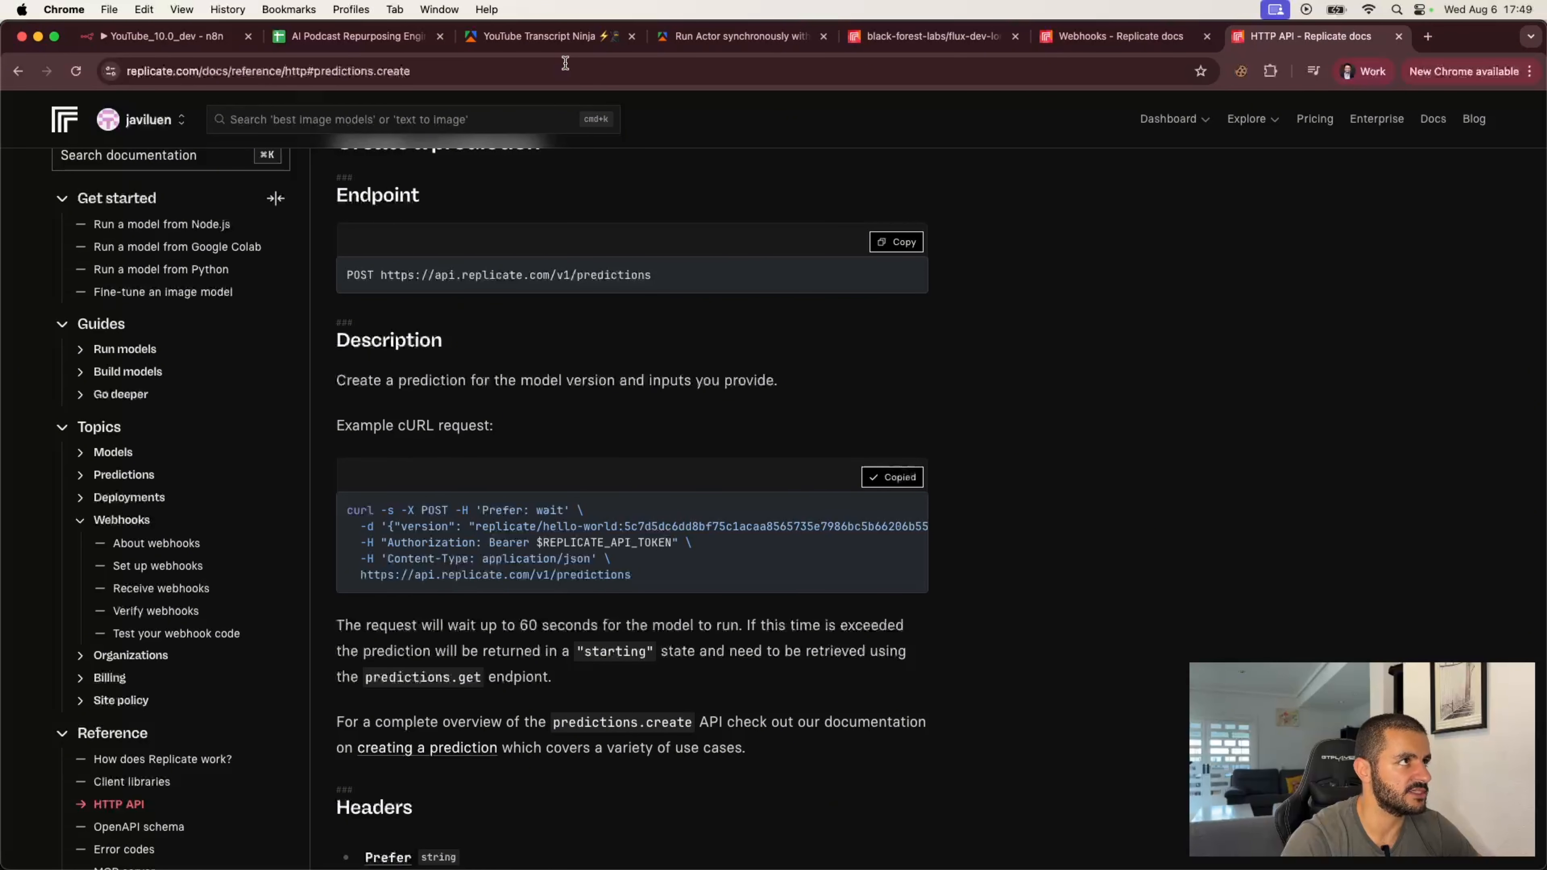
Step: Import the prefilled cURL command into the HTTP Request node
left_click(162, 36)
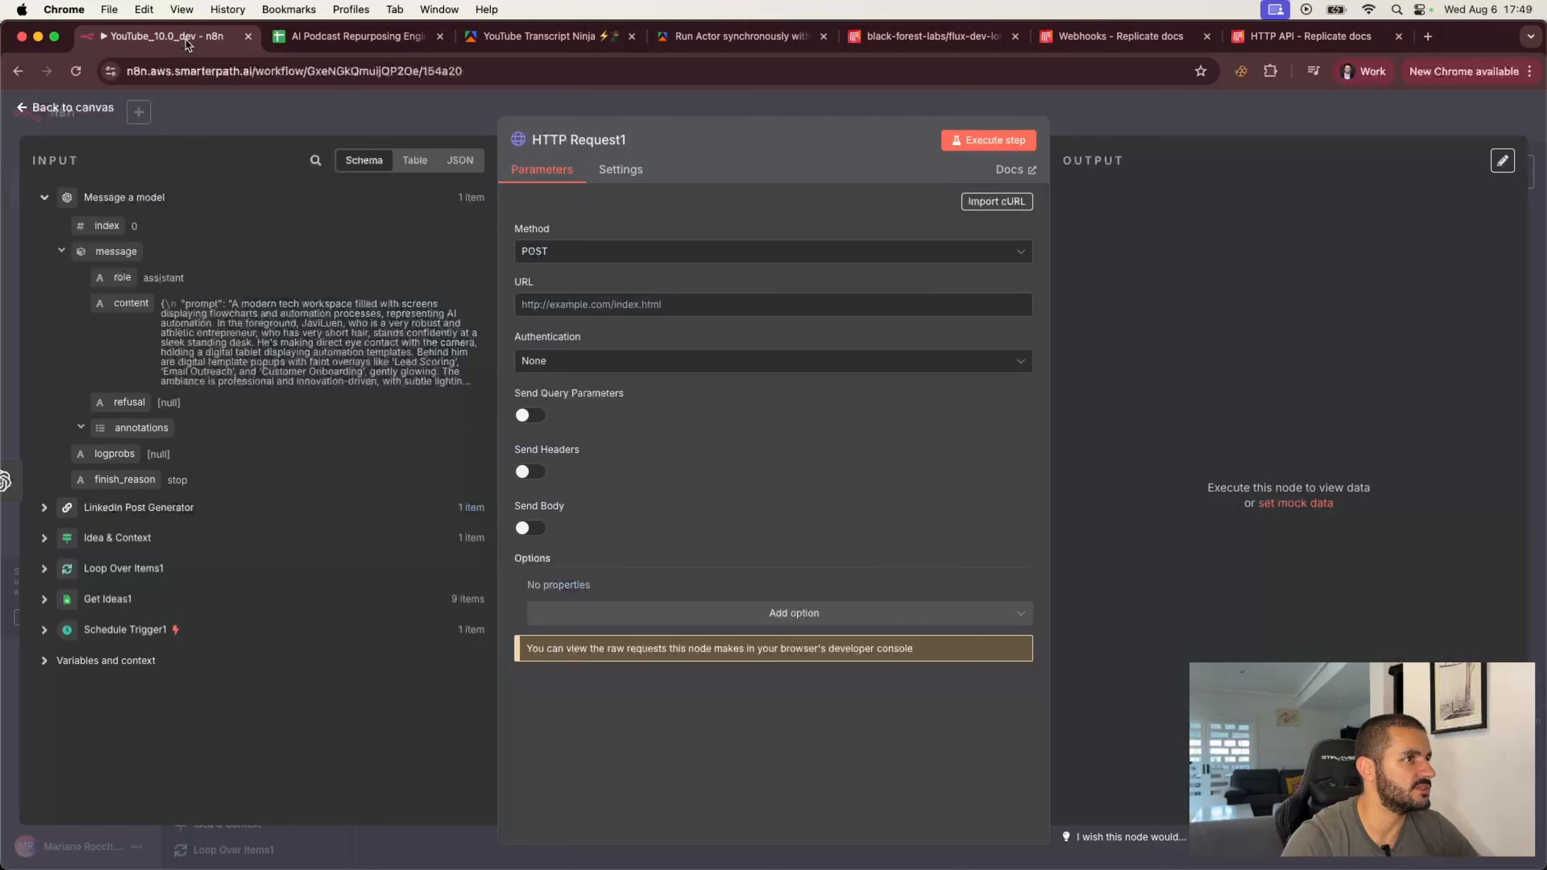
left_click(1004, 202)
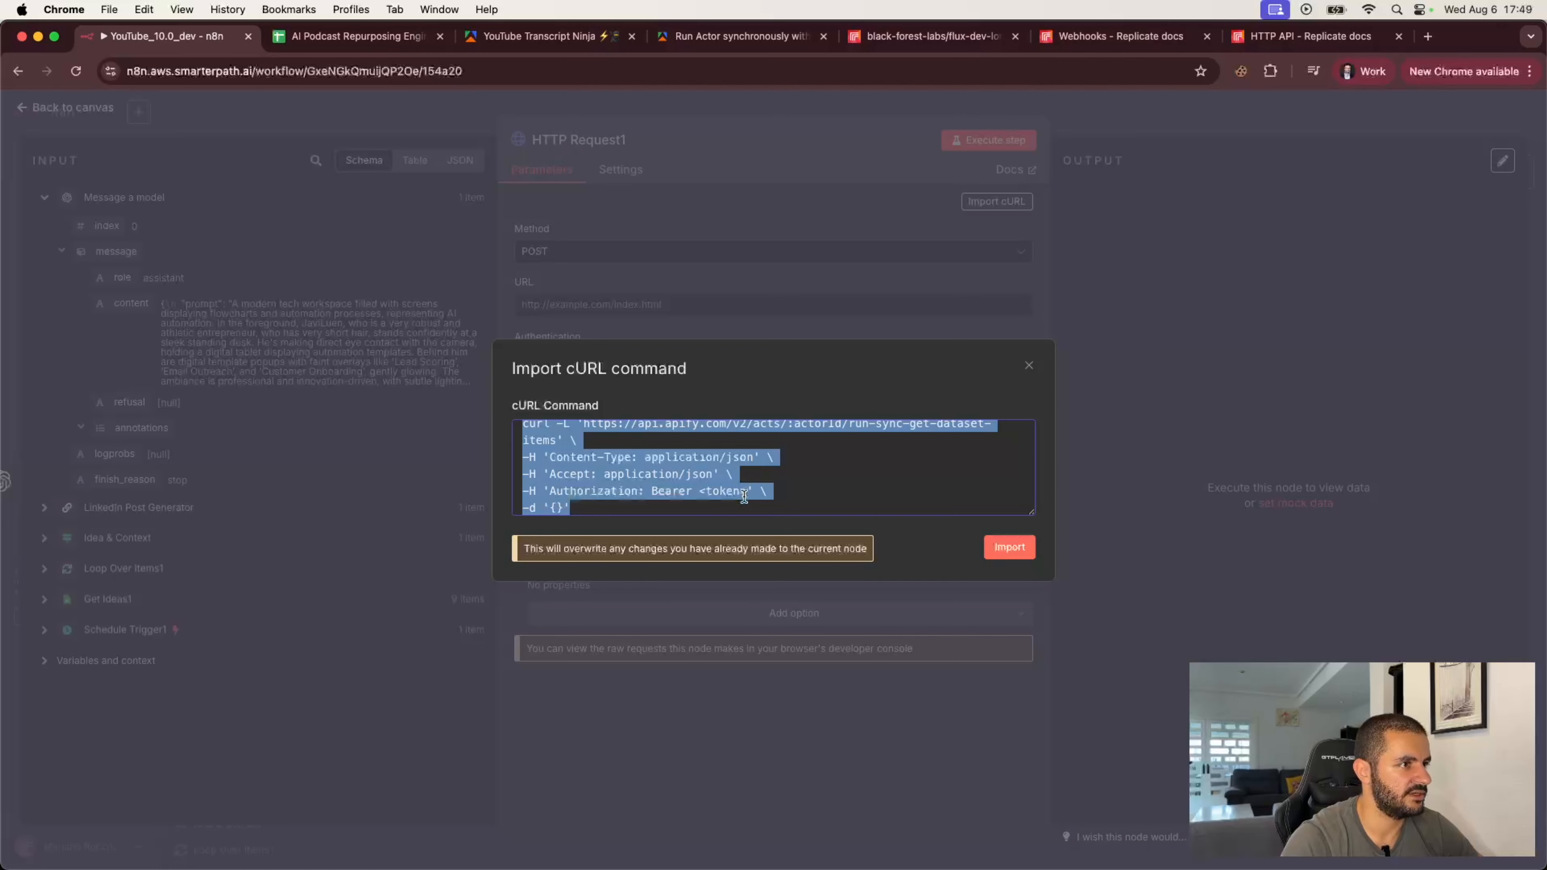
scroll(781, 485, "up", 1)
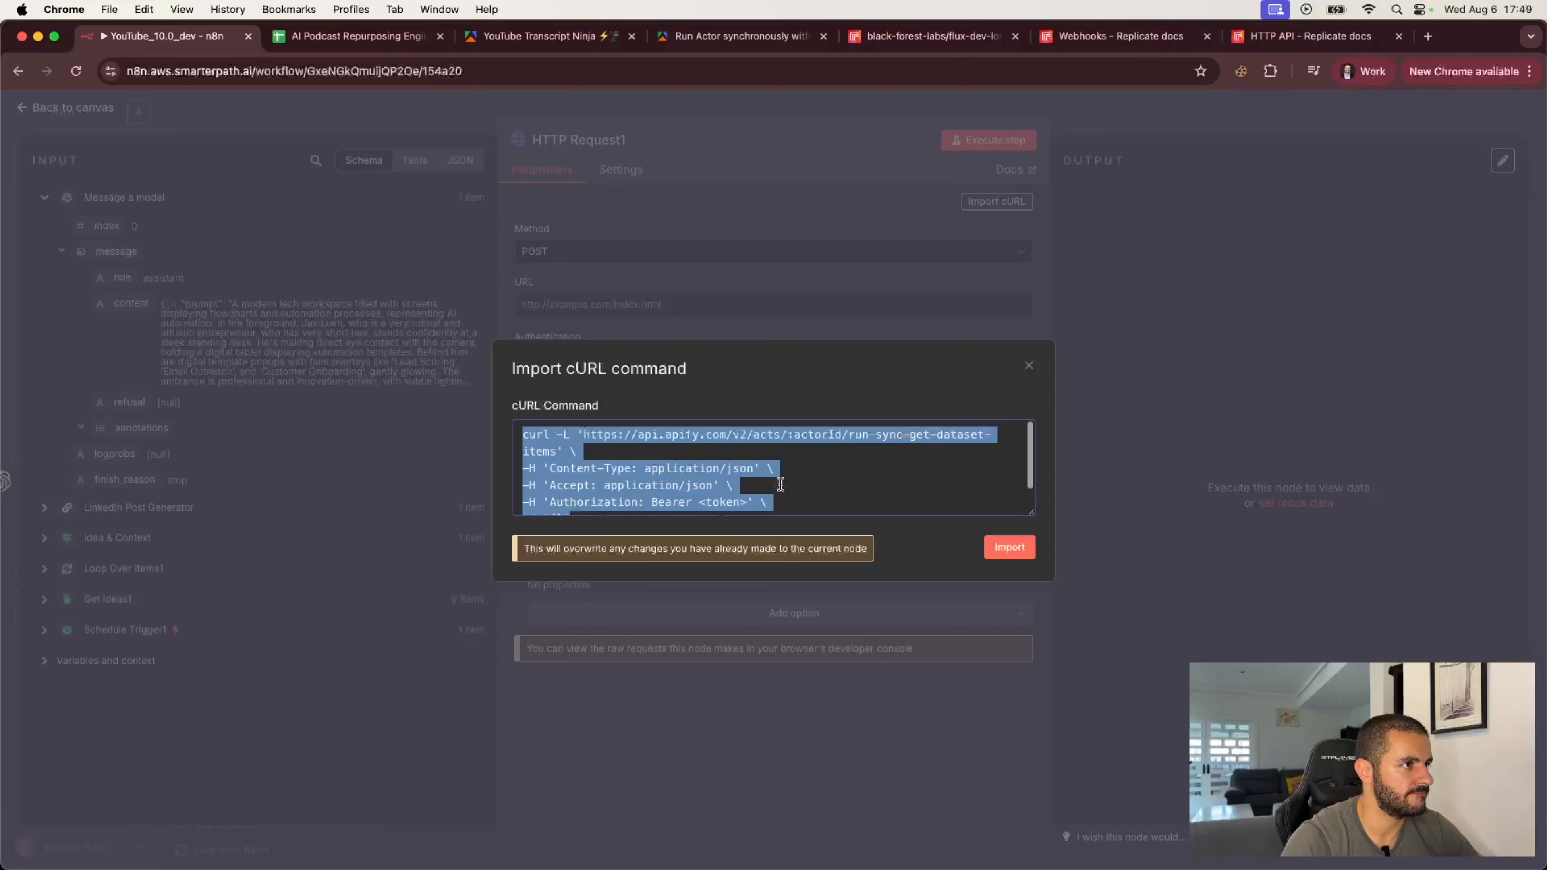
scroll(780, 485, "down", 1)
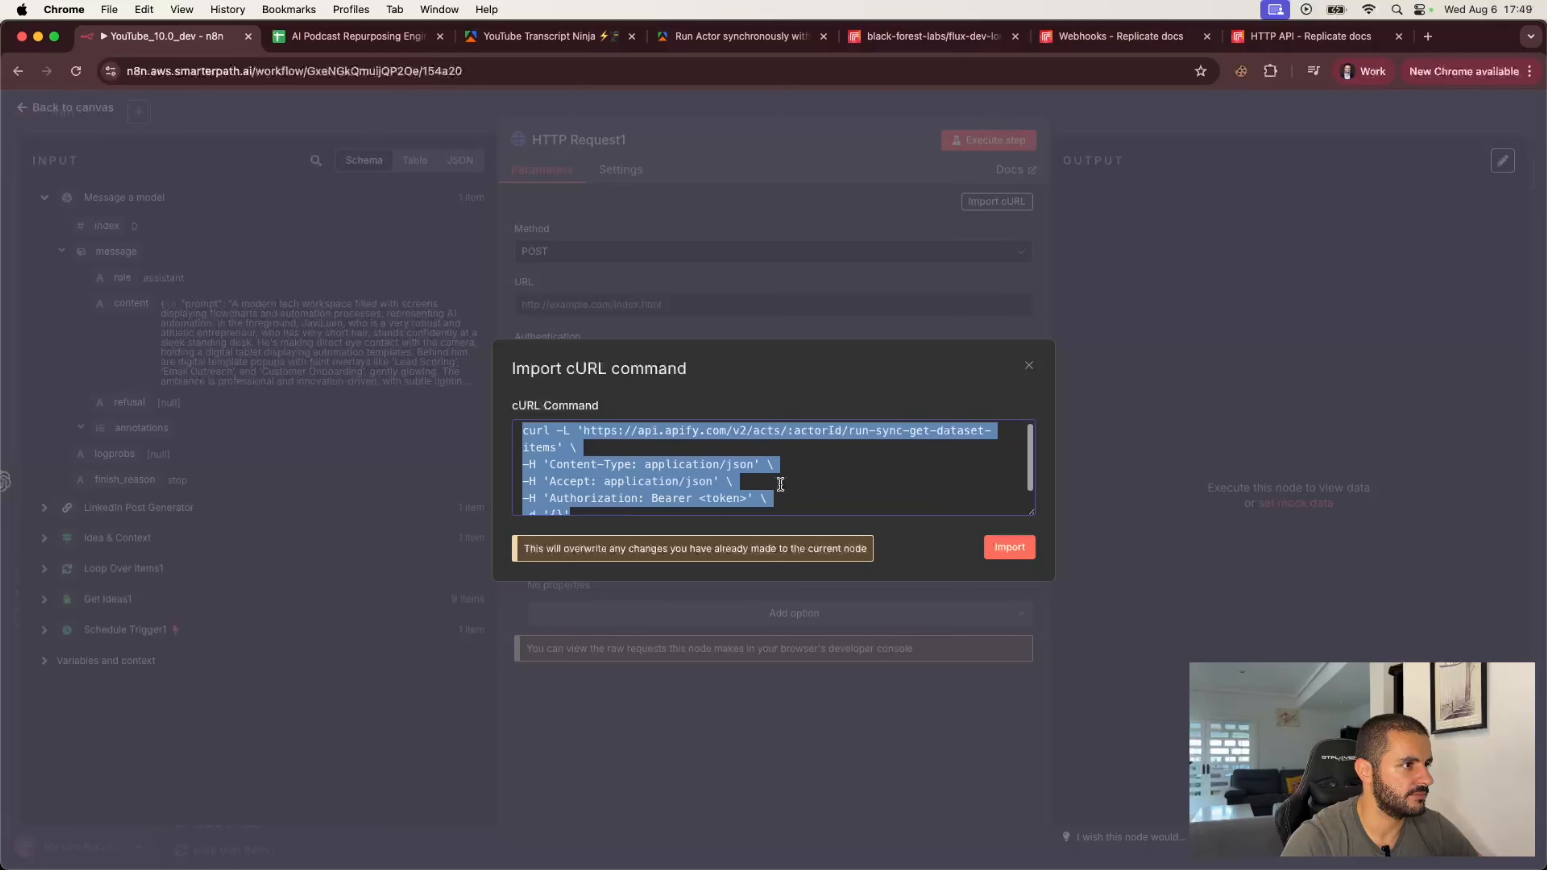
left_click(1010, 547)
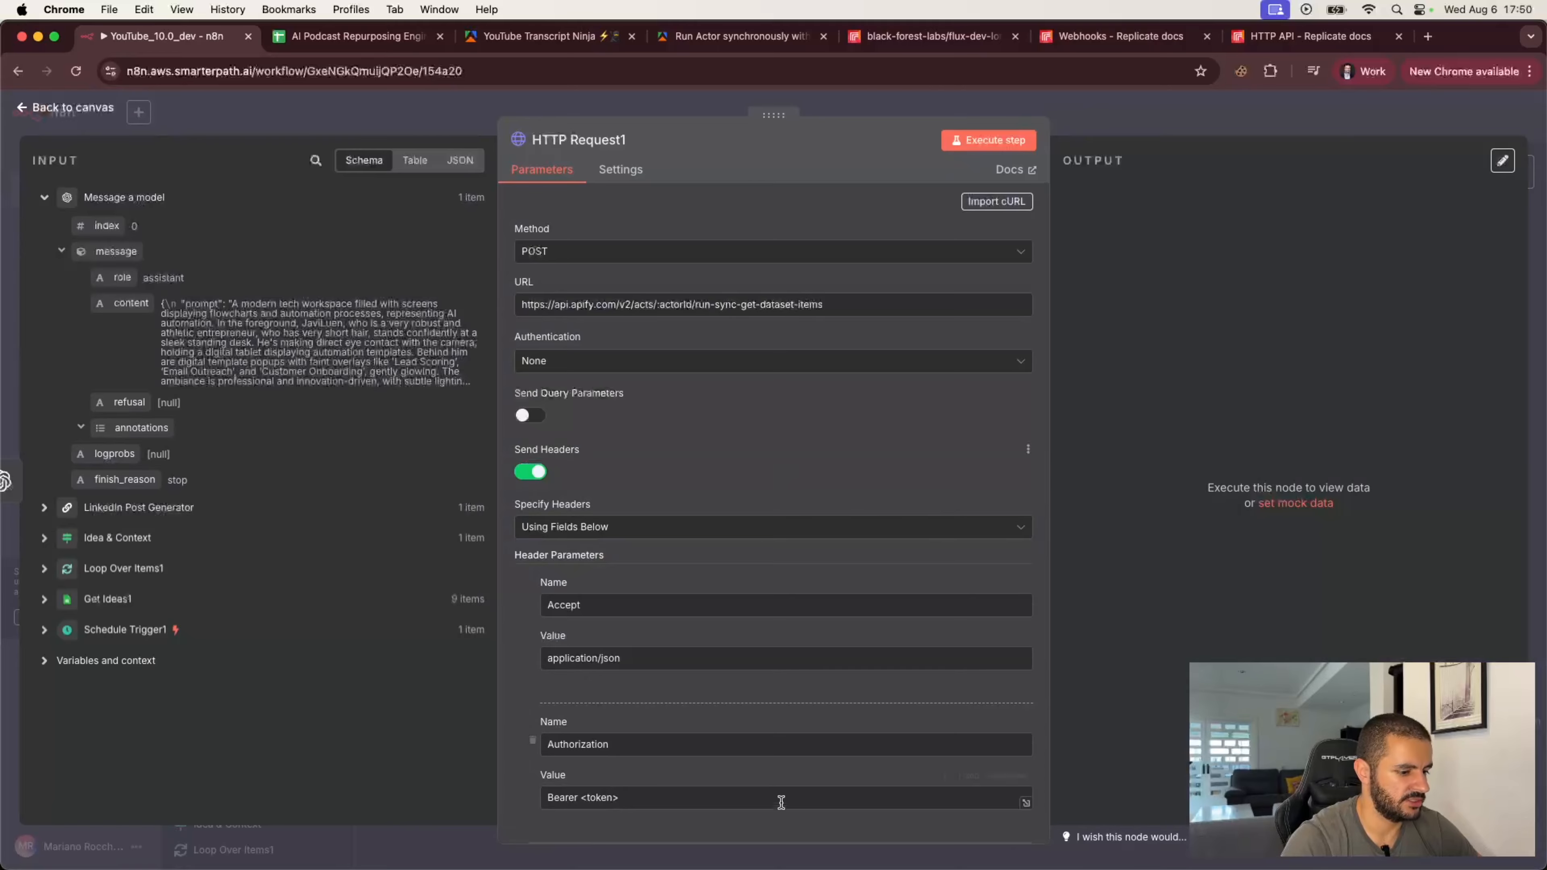
Step: Import the copied Replicate cURL command into the HTTP Request node
left_click(998, 204)
key("super+v")
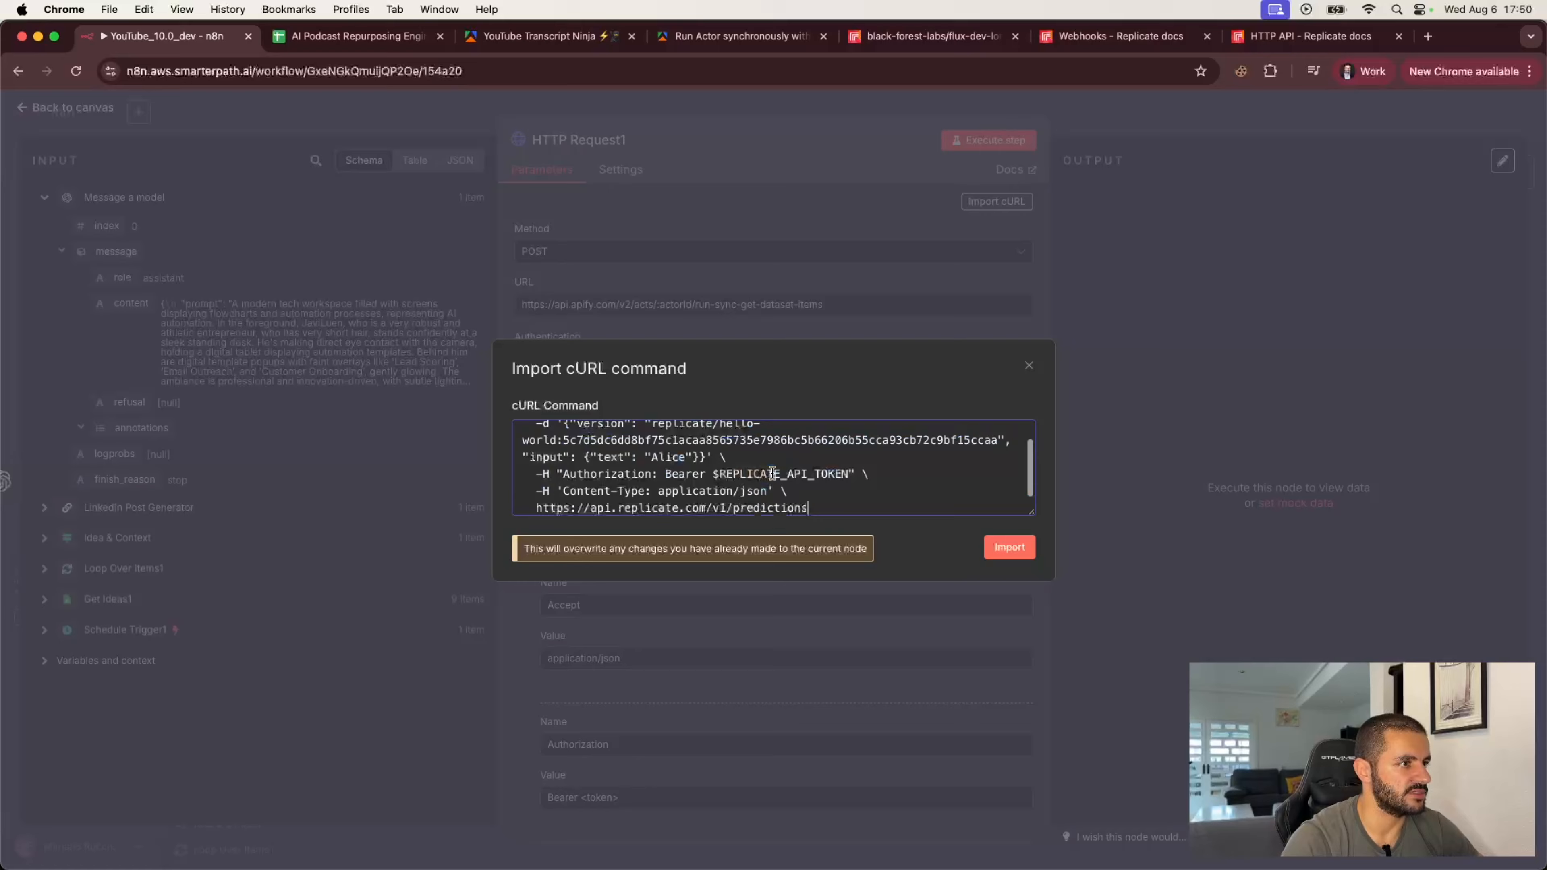
left_click(996, 550)
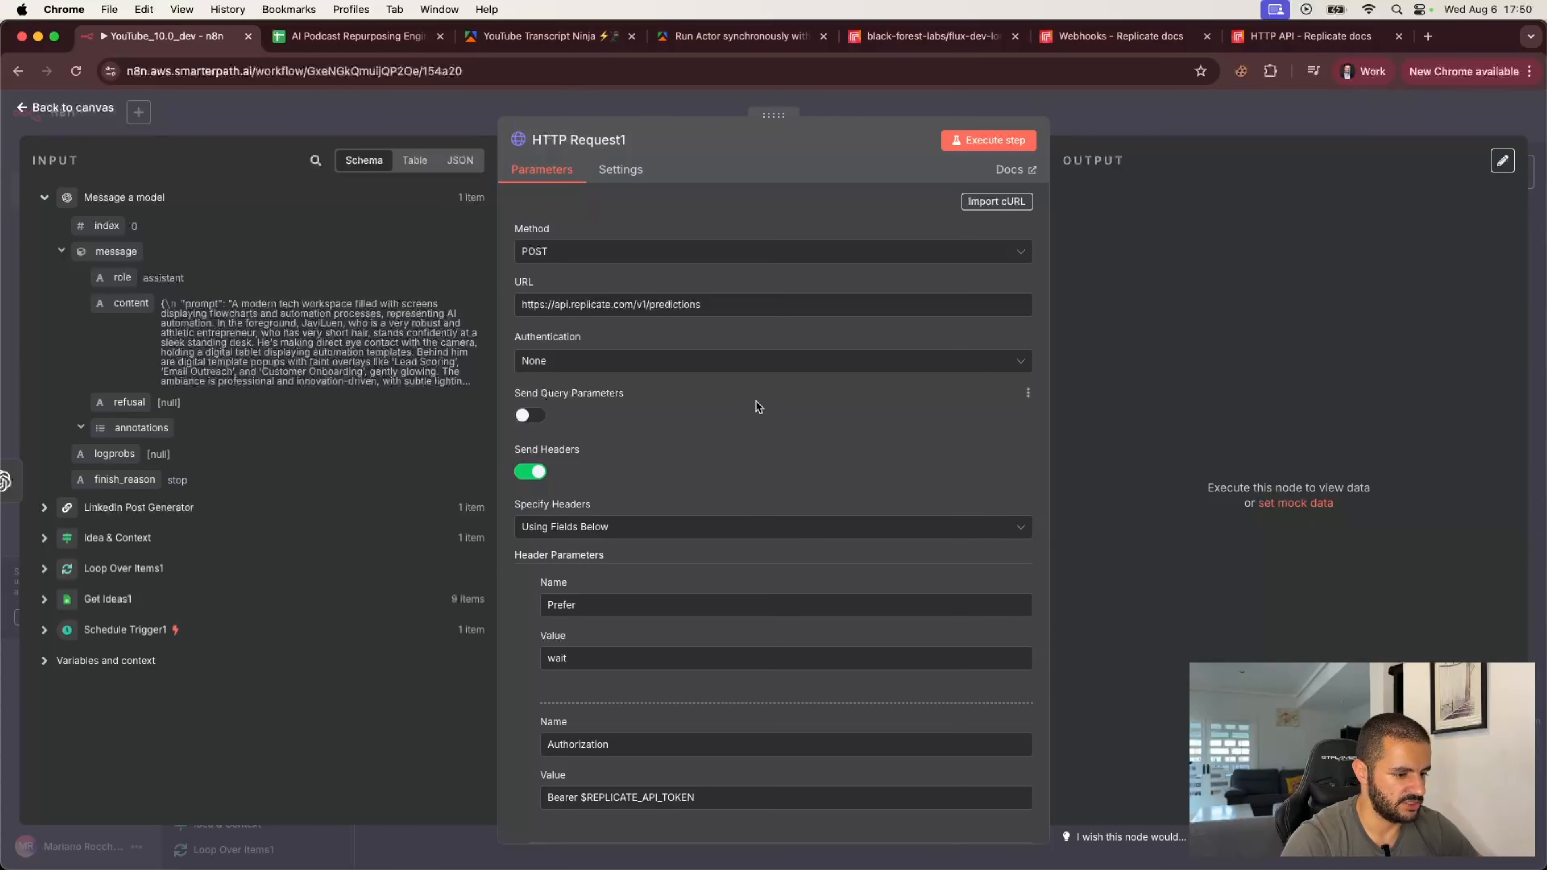
Step: Review the imported headers, authorization value and JSON body of the HTTP Request node
scroll(757, 419, "down", 3)
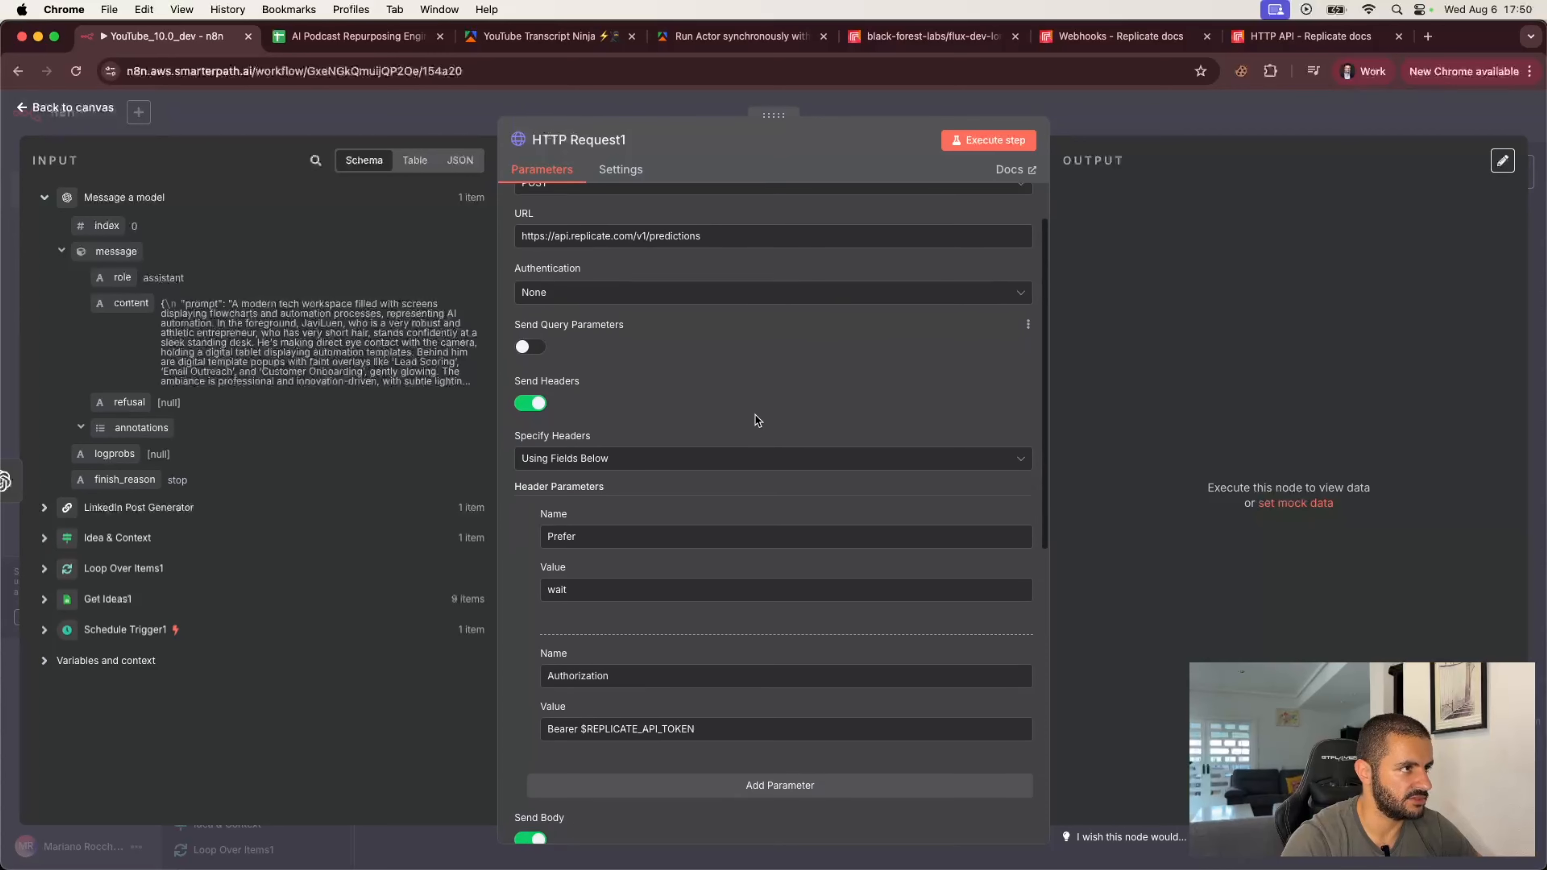
scroll(757, 420, "down", 4)
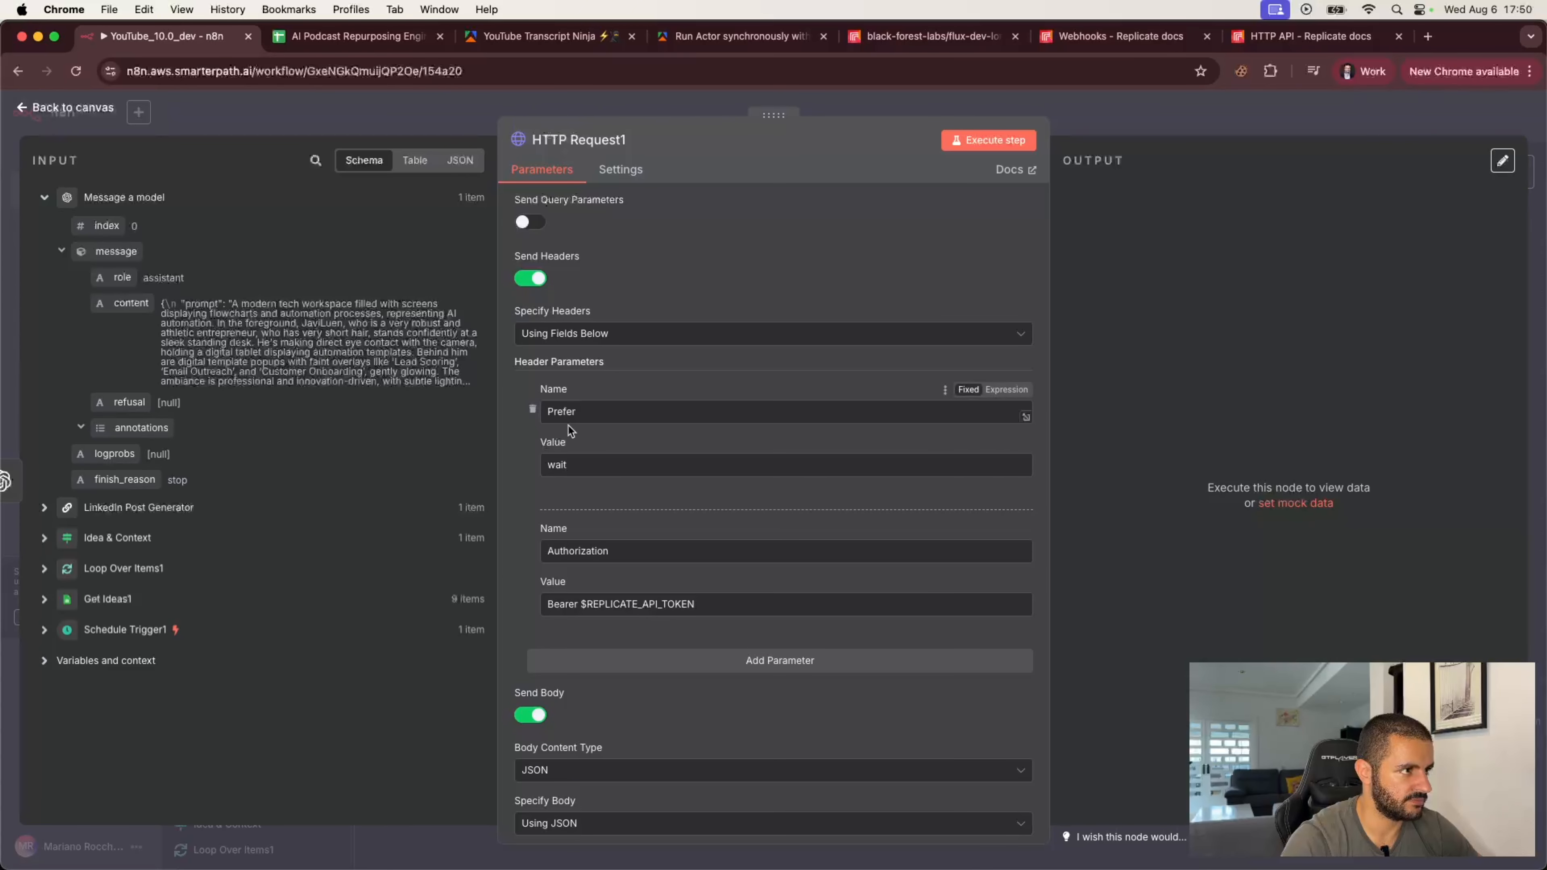
scroll(701, 542, "down", 2)
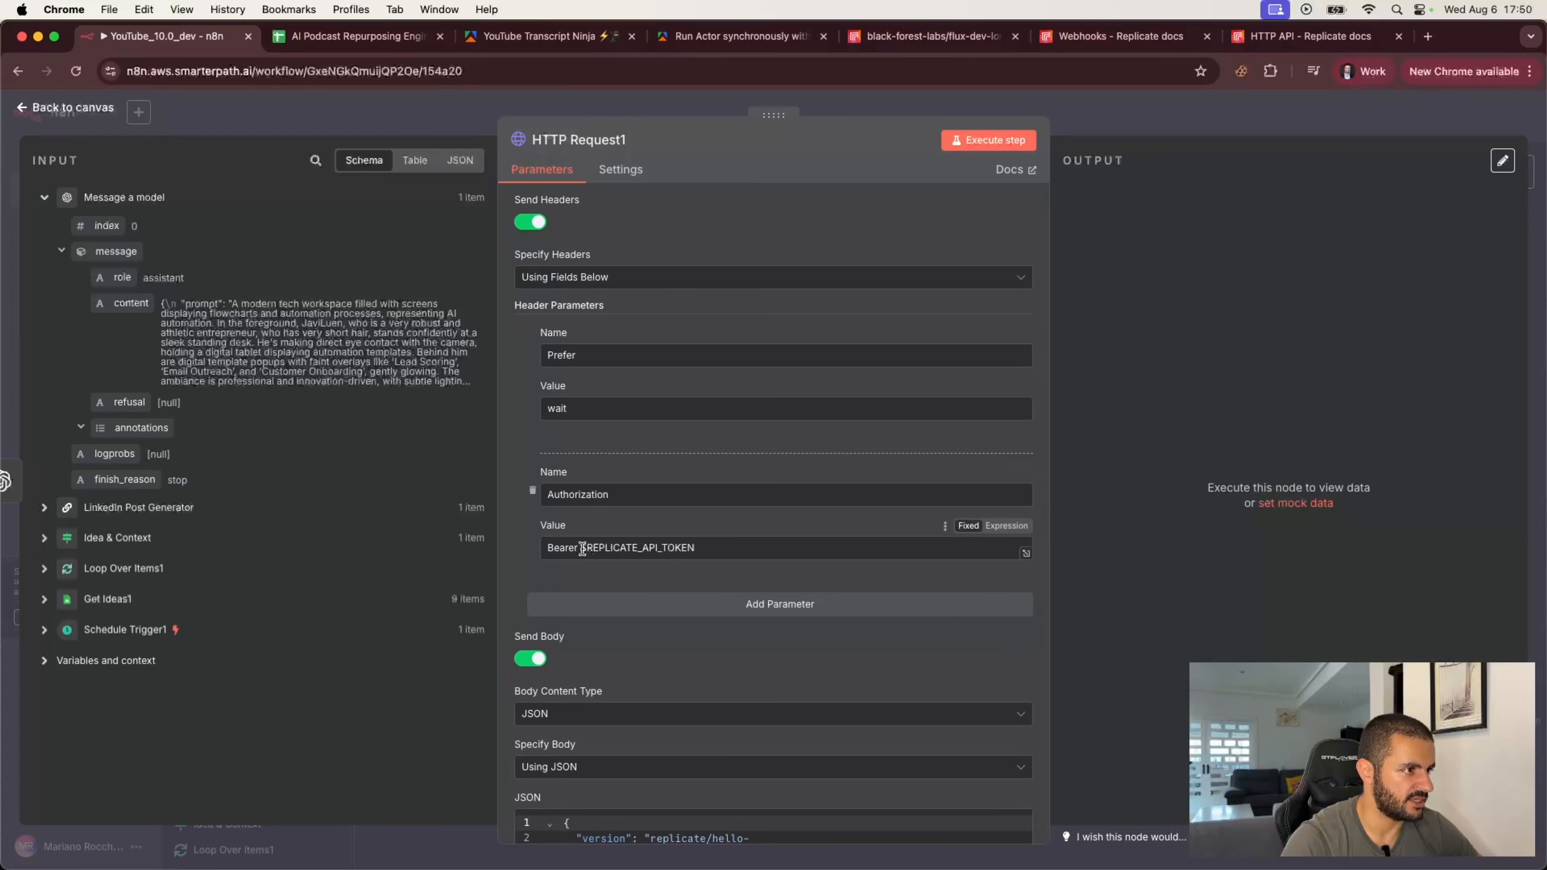
left_click_drag(579, 548, 715, 549)
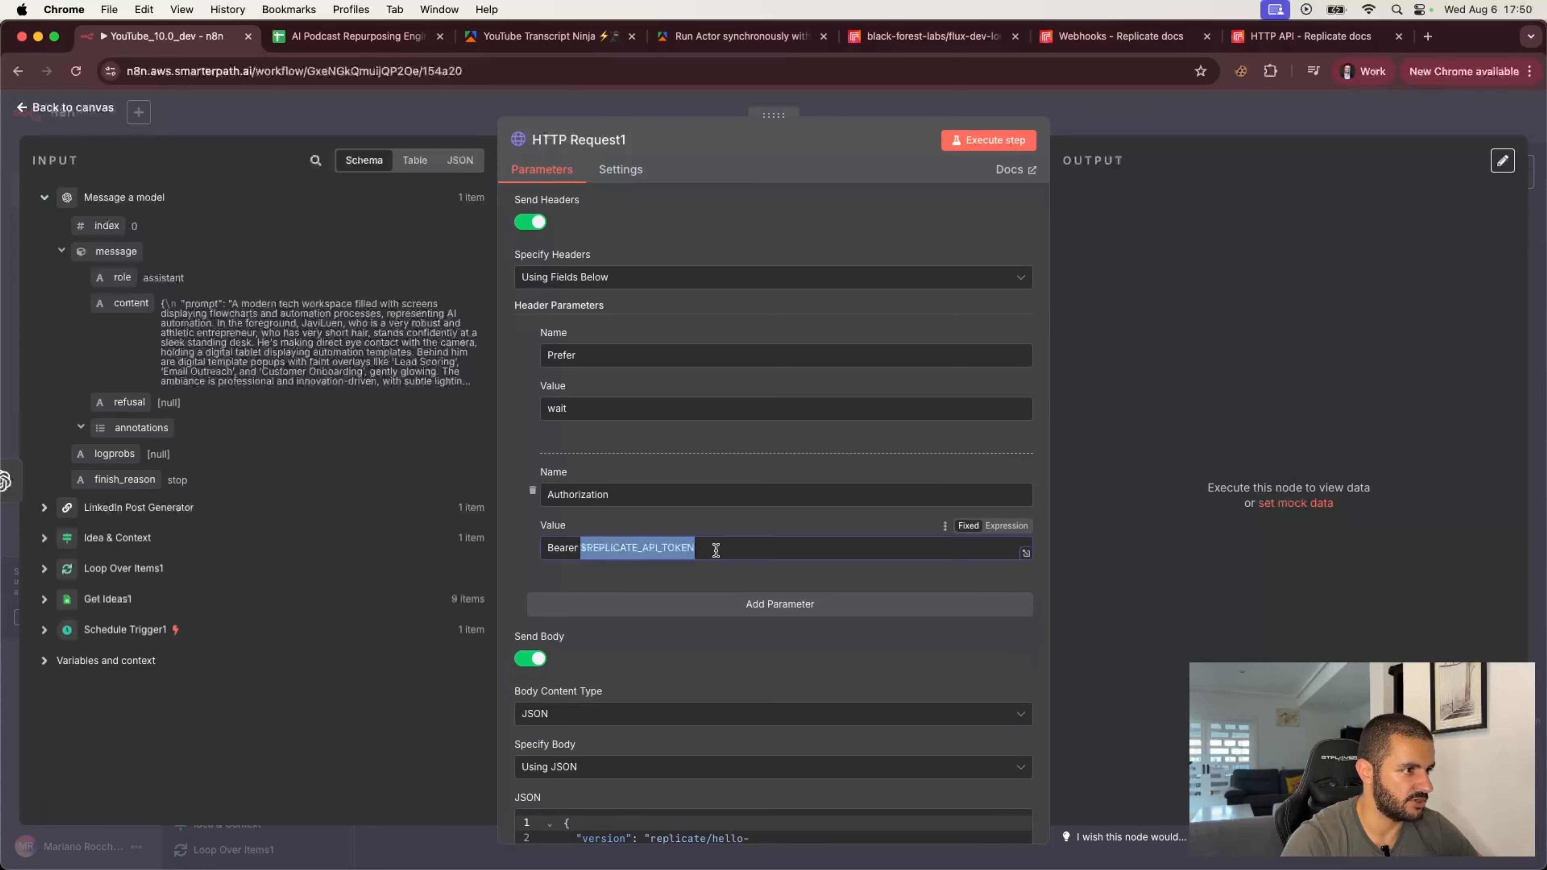
left_click(712, 585)
scroll(712, 585, "down", 3)
scroll(714, 590, "down", 3)
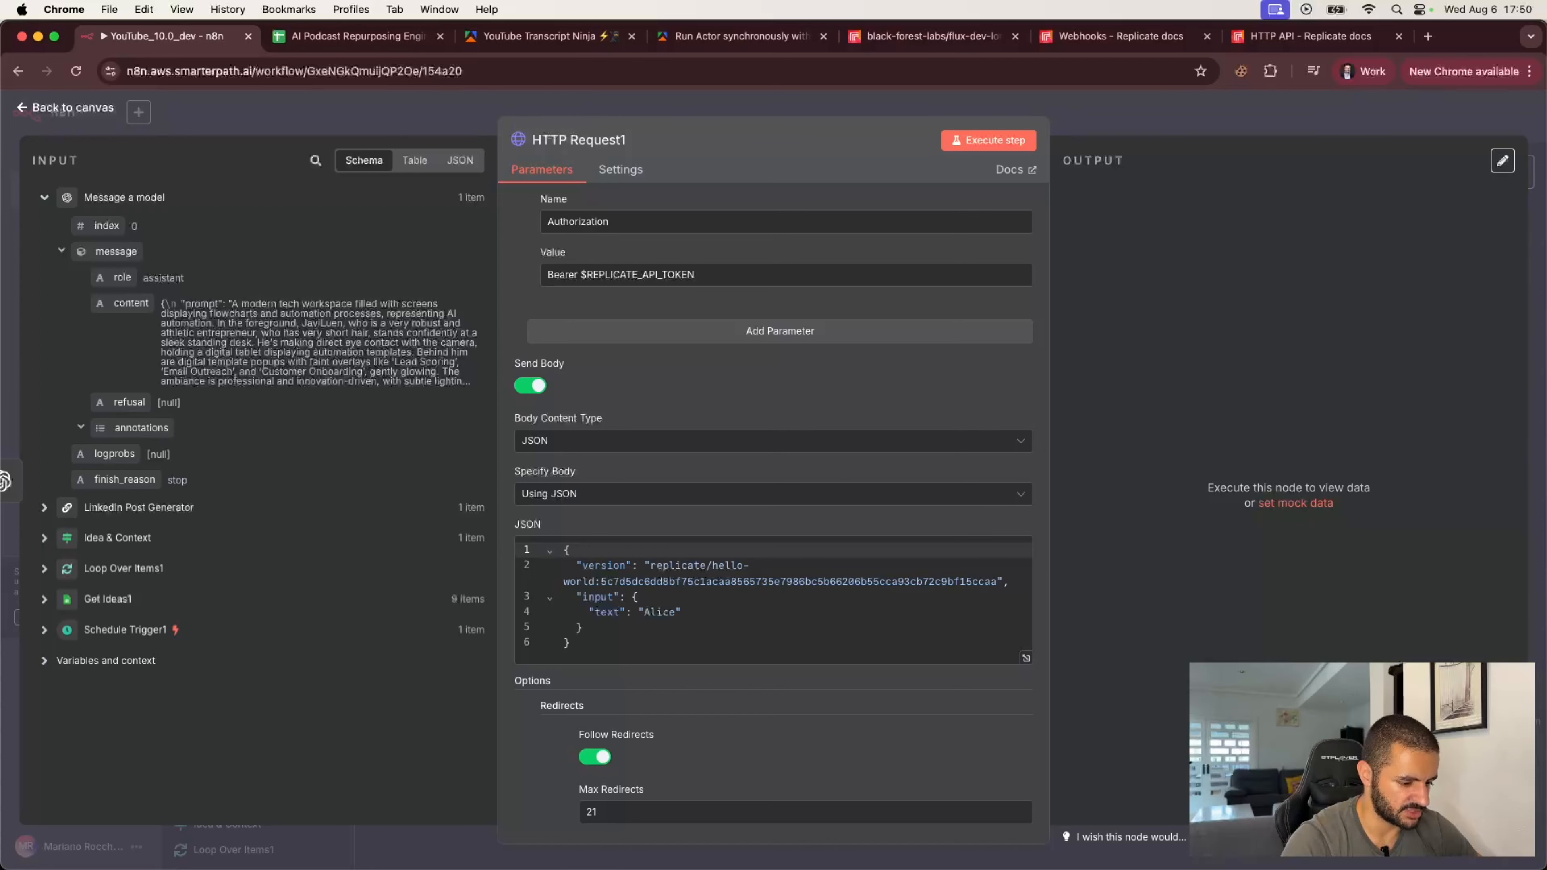
left_click(794, 177)
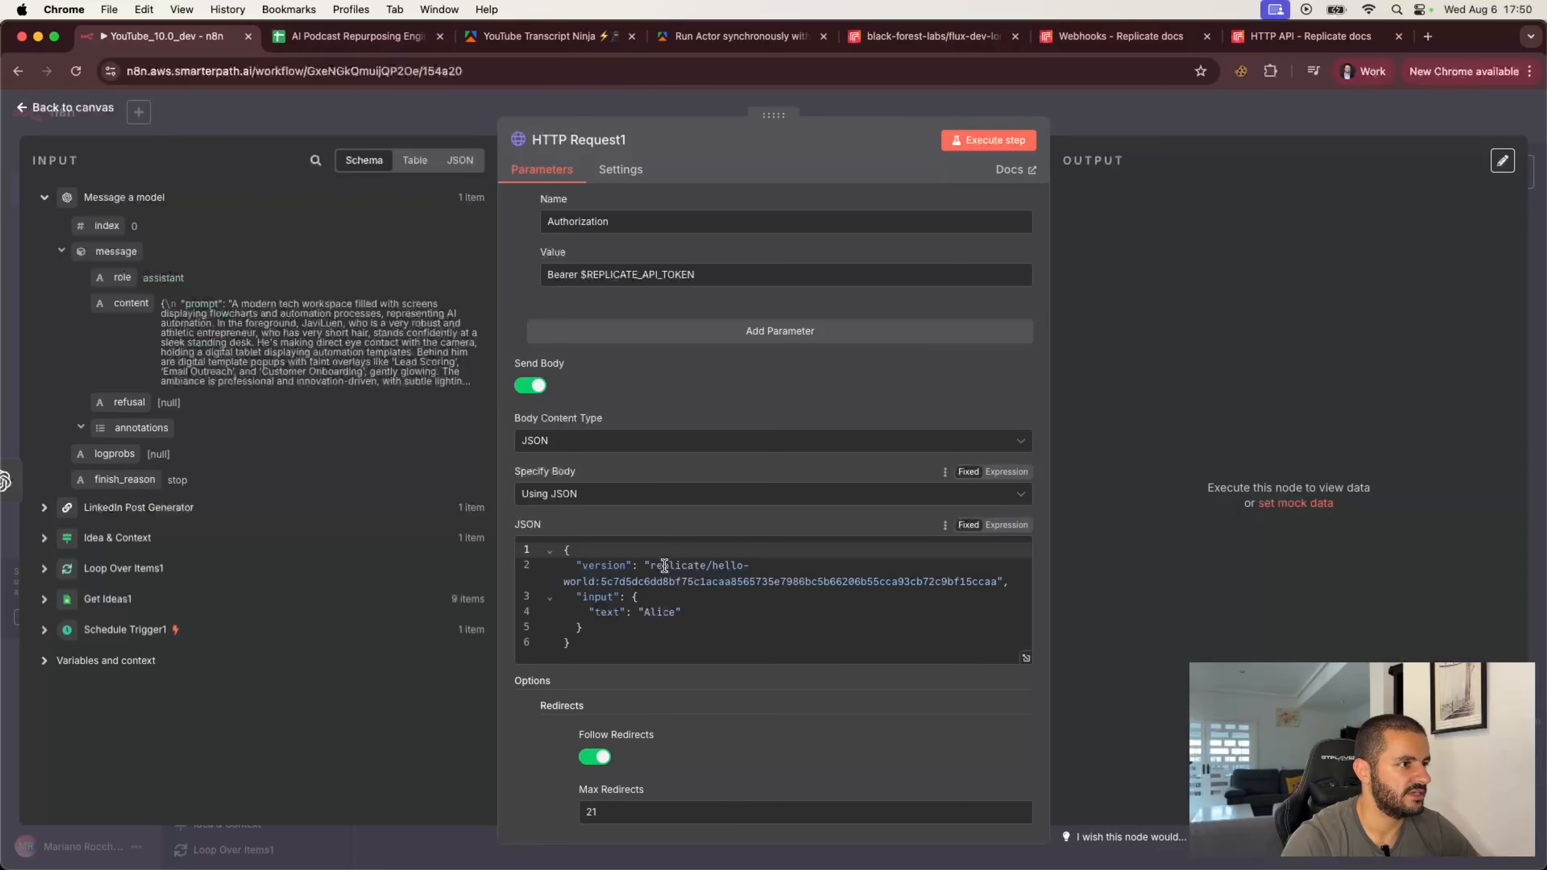
Step: In the JSON body, set version to black-forest-labs/flux-dev-lora and rename the input key to prompt with an empty value
left_click_drag(650, 566, 997, 582)
key("super+v")
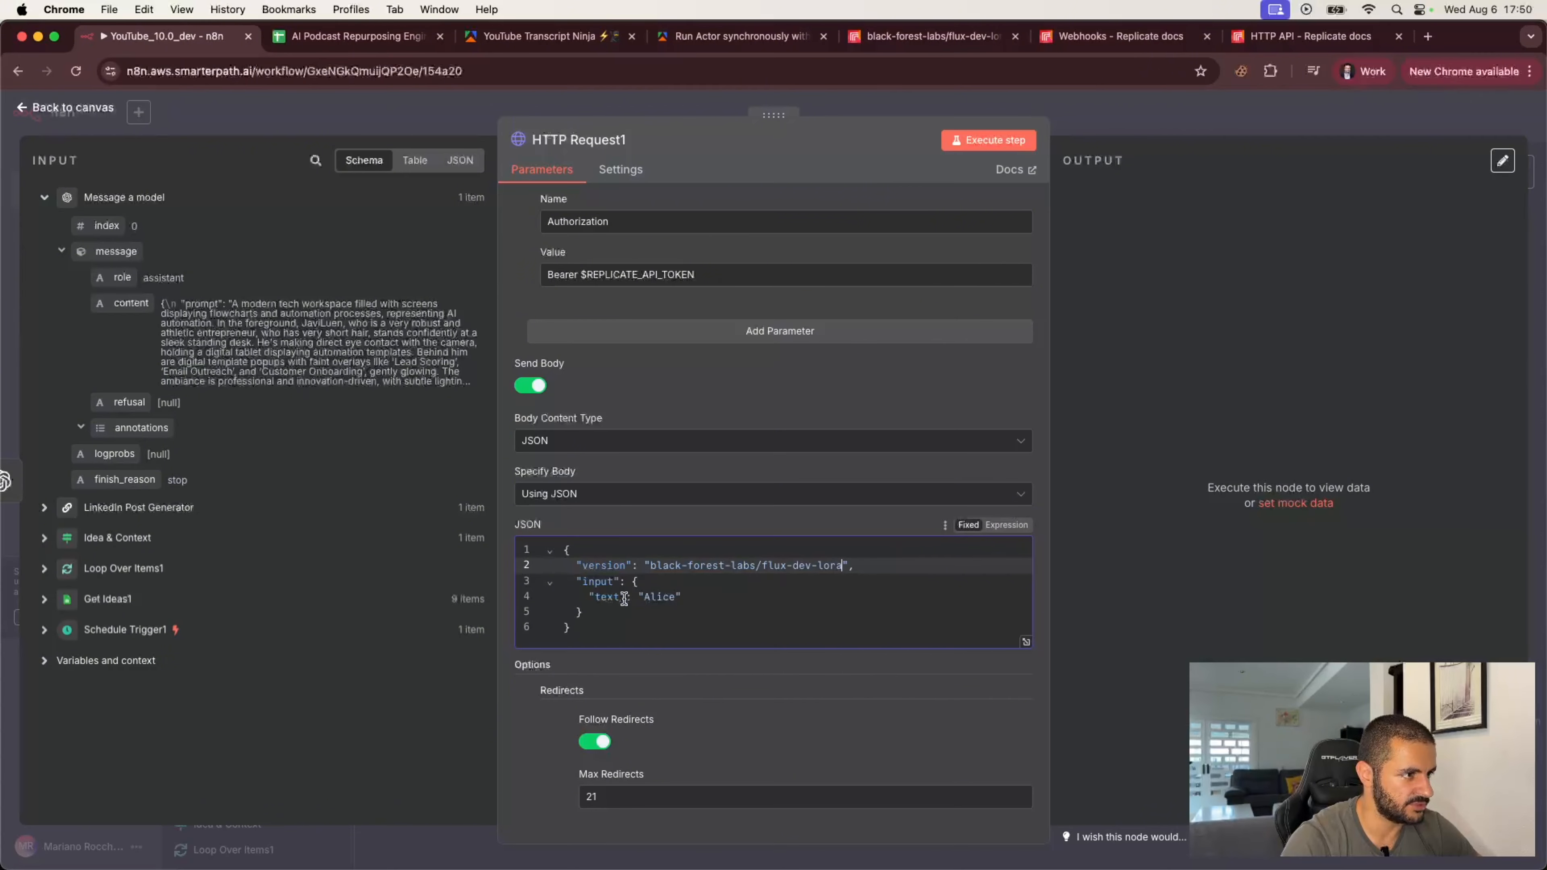
double_click(607, 598)
type("prompt")
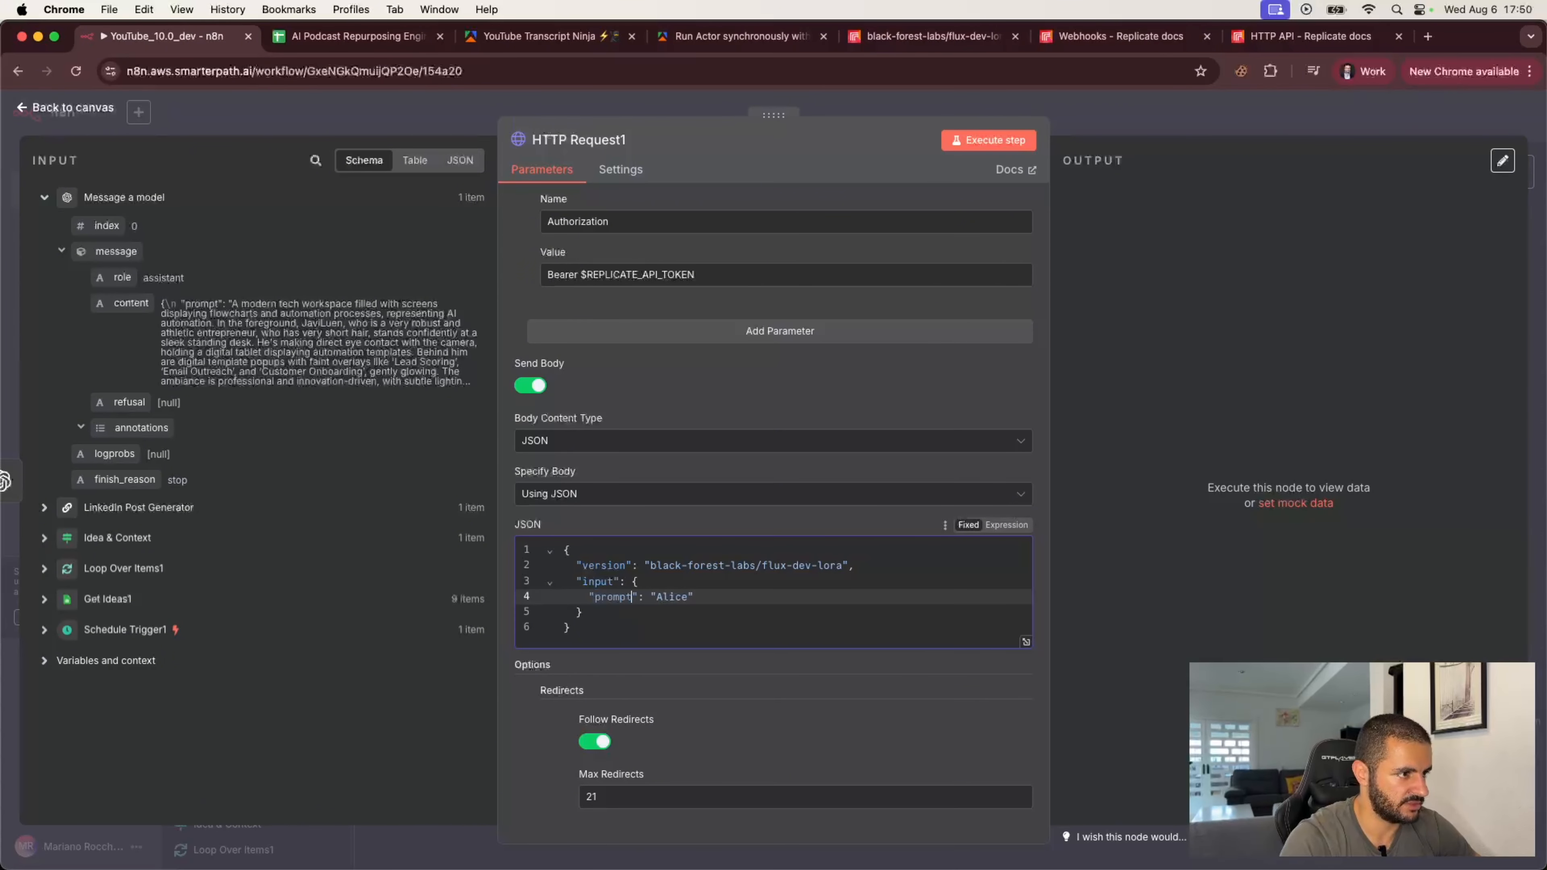
double_click(672, 597)
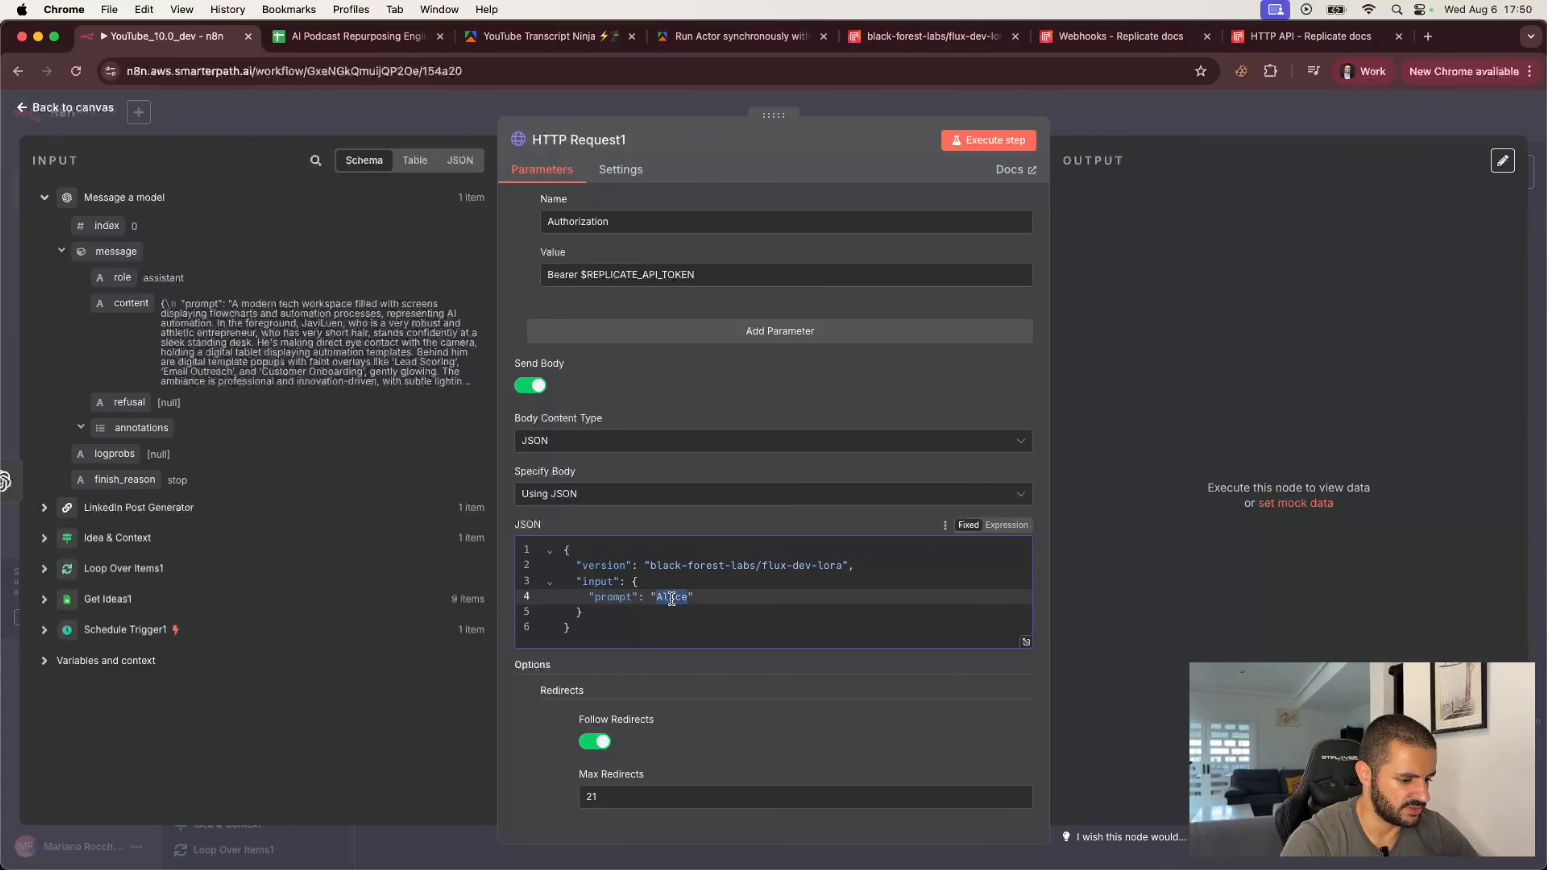
key("BackSpace")
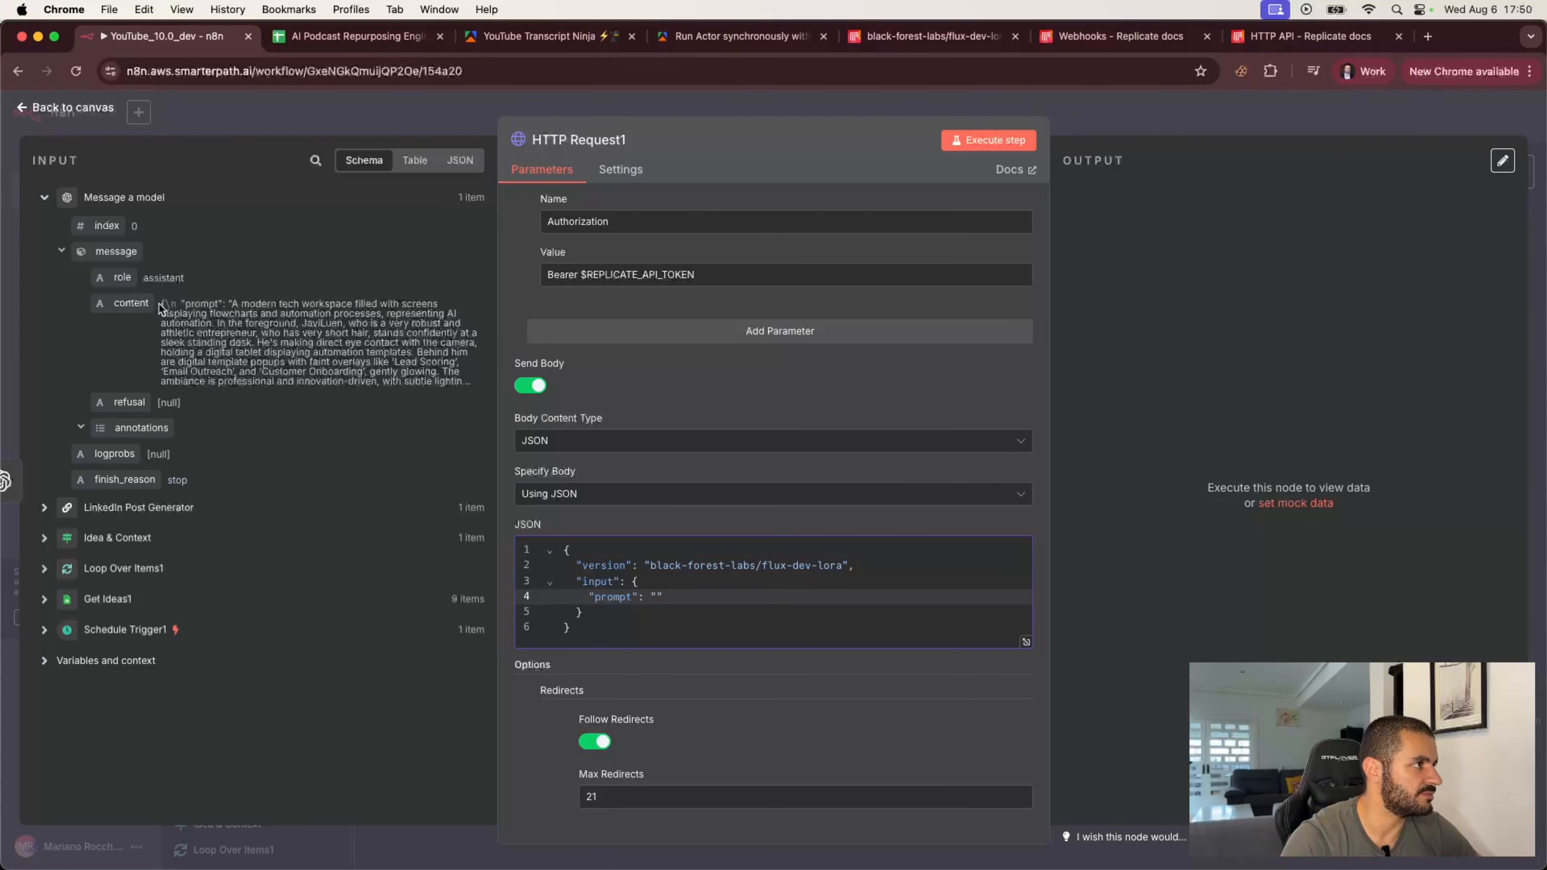
Step: Map the Message a model content field into the prompt value as an expression and start a new input line
left_click_drag(162, 304, 427, 384)
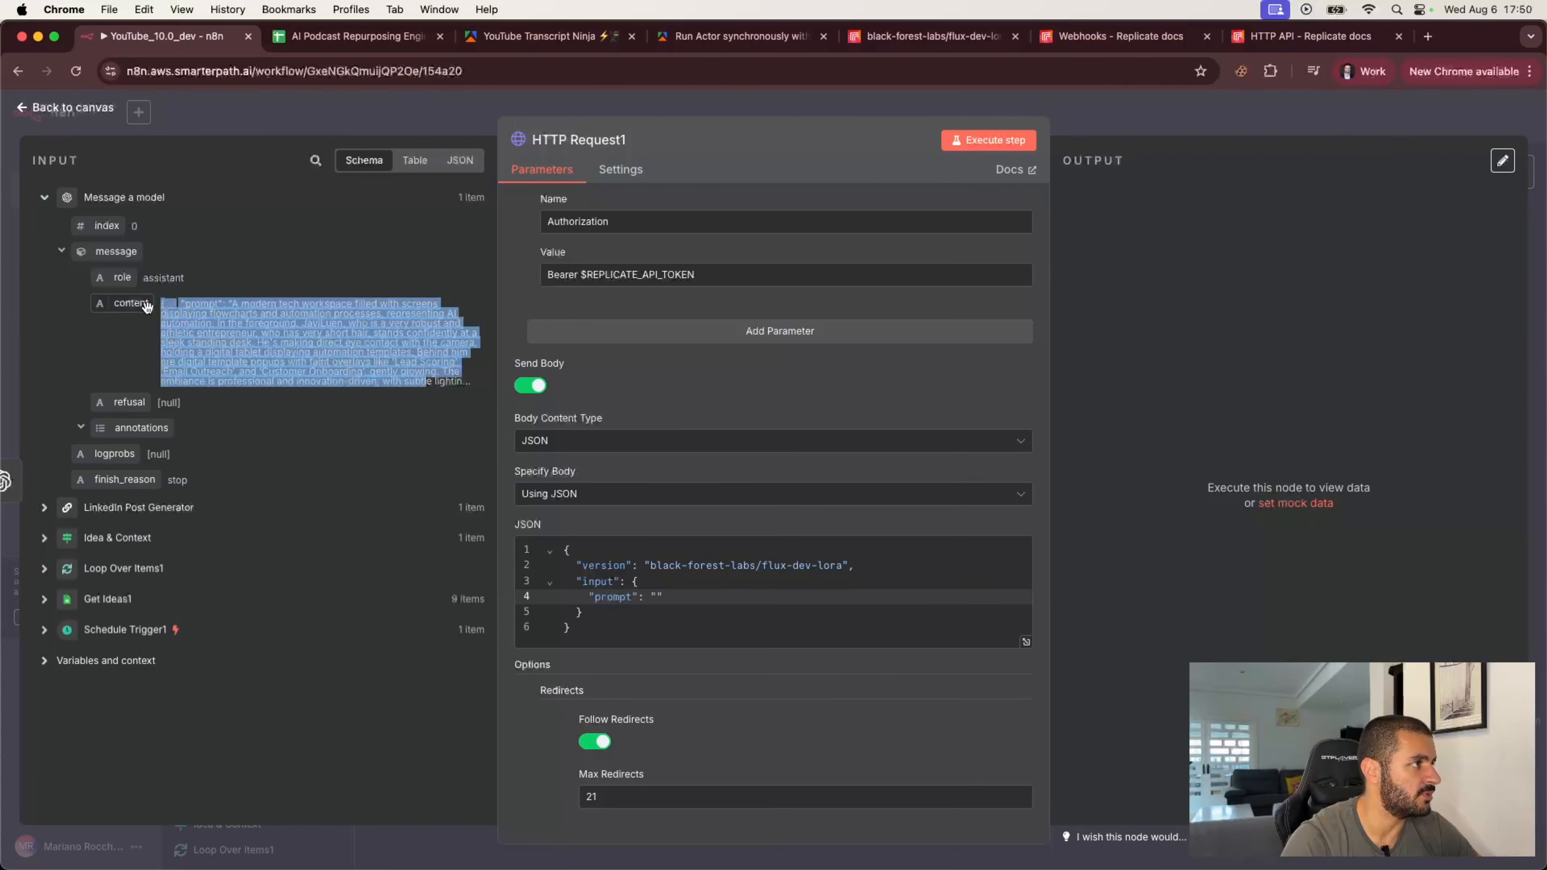
left_click_drag(131, 303, 655, 602)
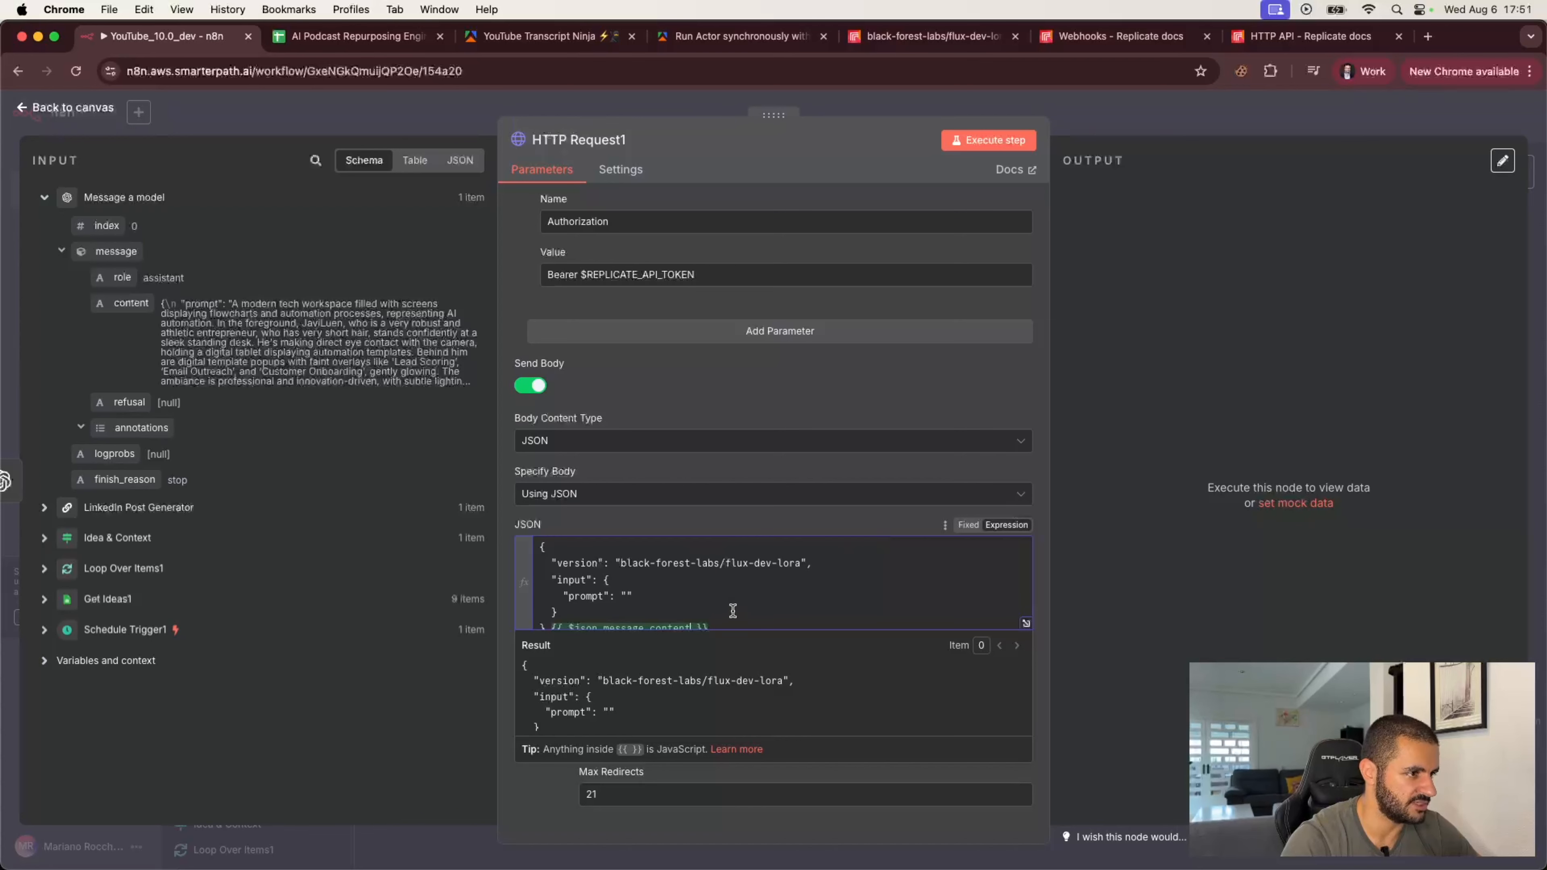
left_click_drag(550, 627, 708, 628)
key("super+c")
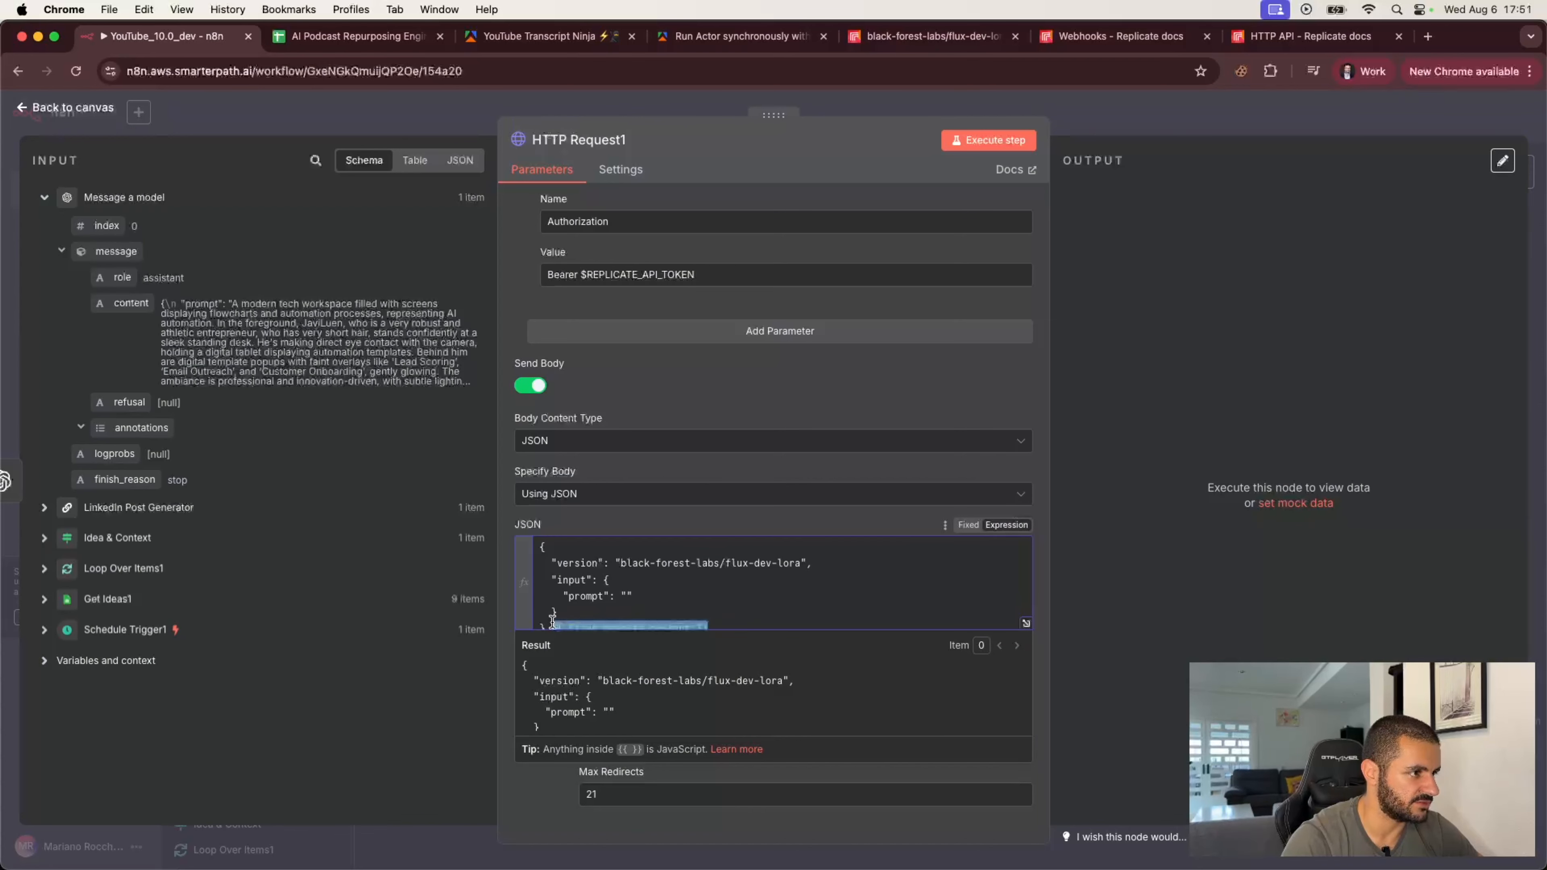
key("BackSpace")
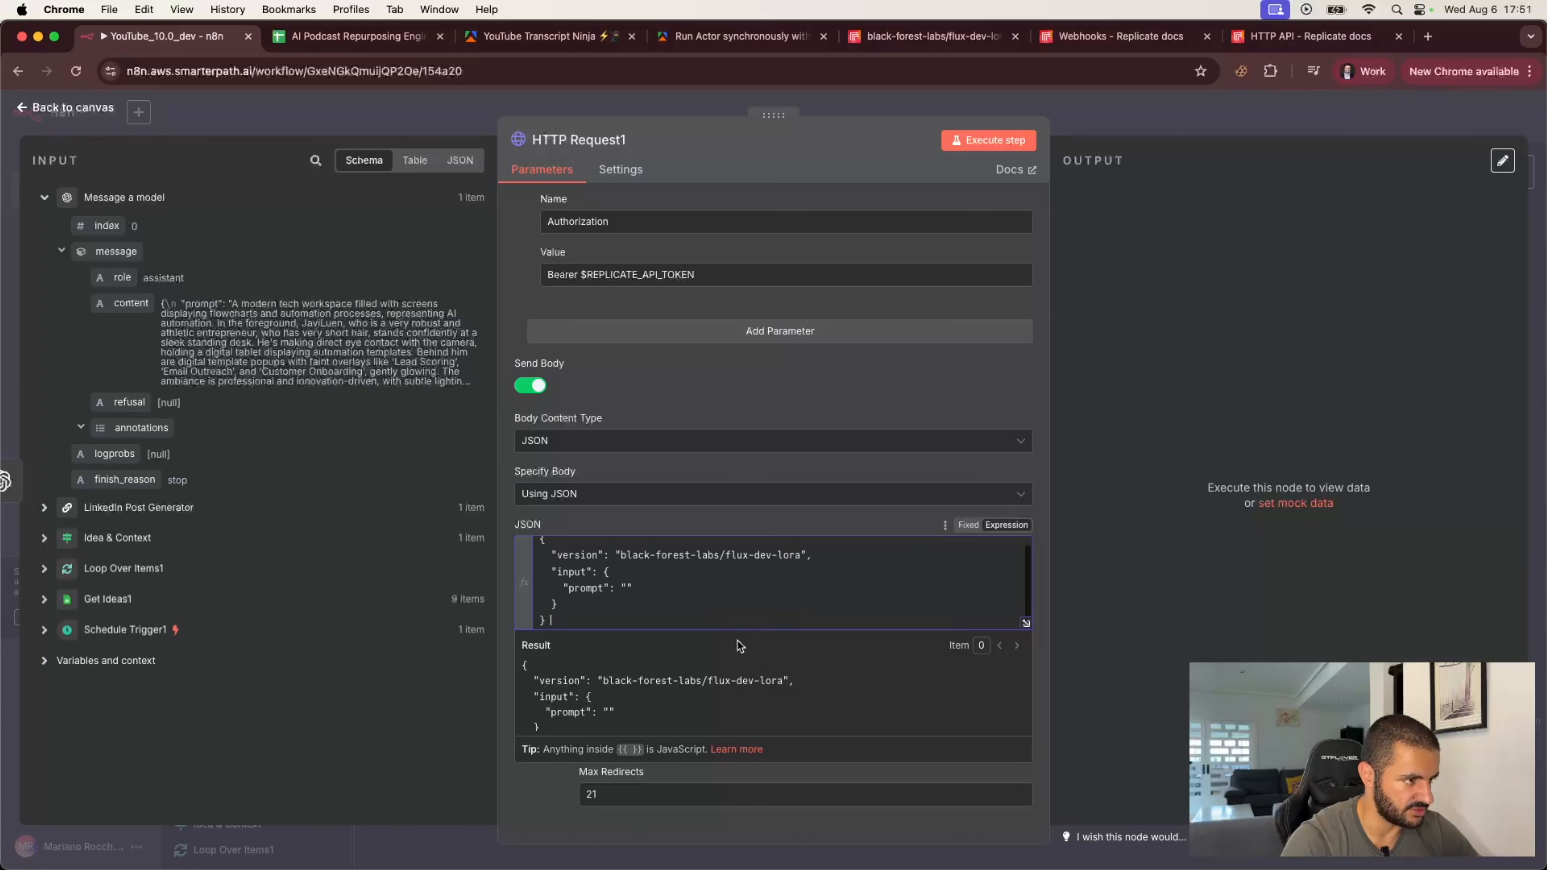
left_click(627, 587)
key("super+v")
left_click(739, 522)
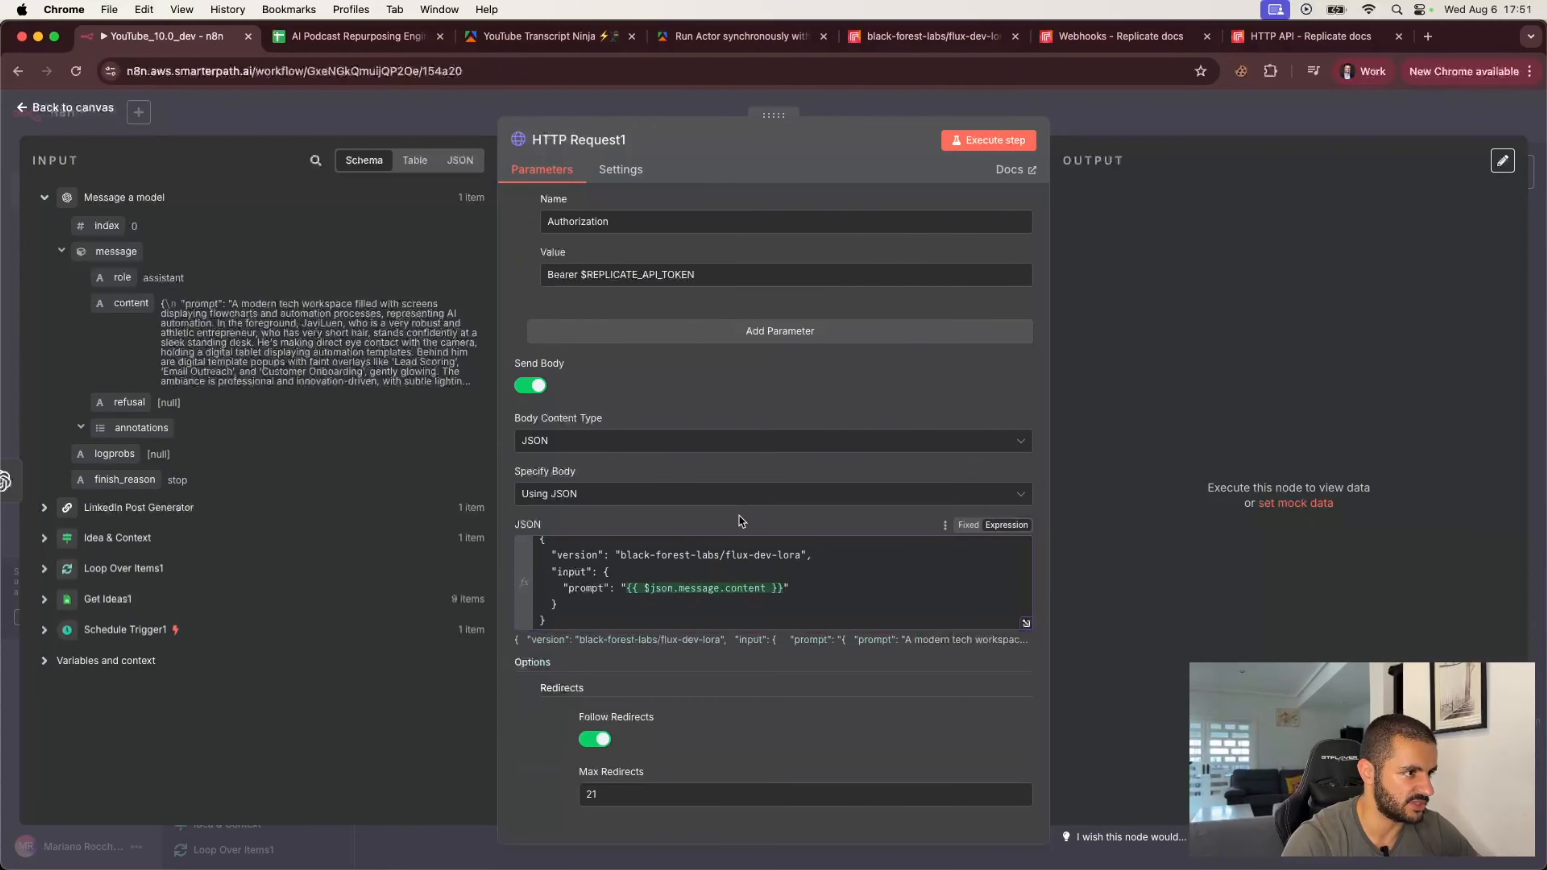
left_click(814, 593)
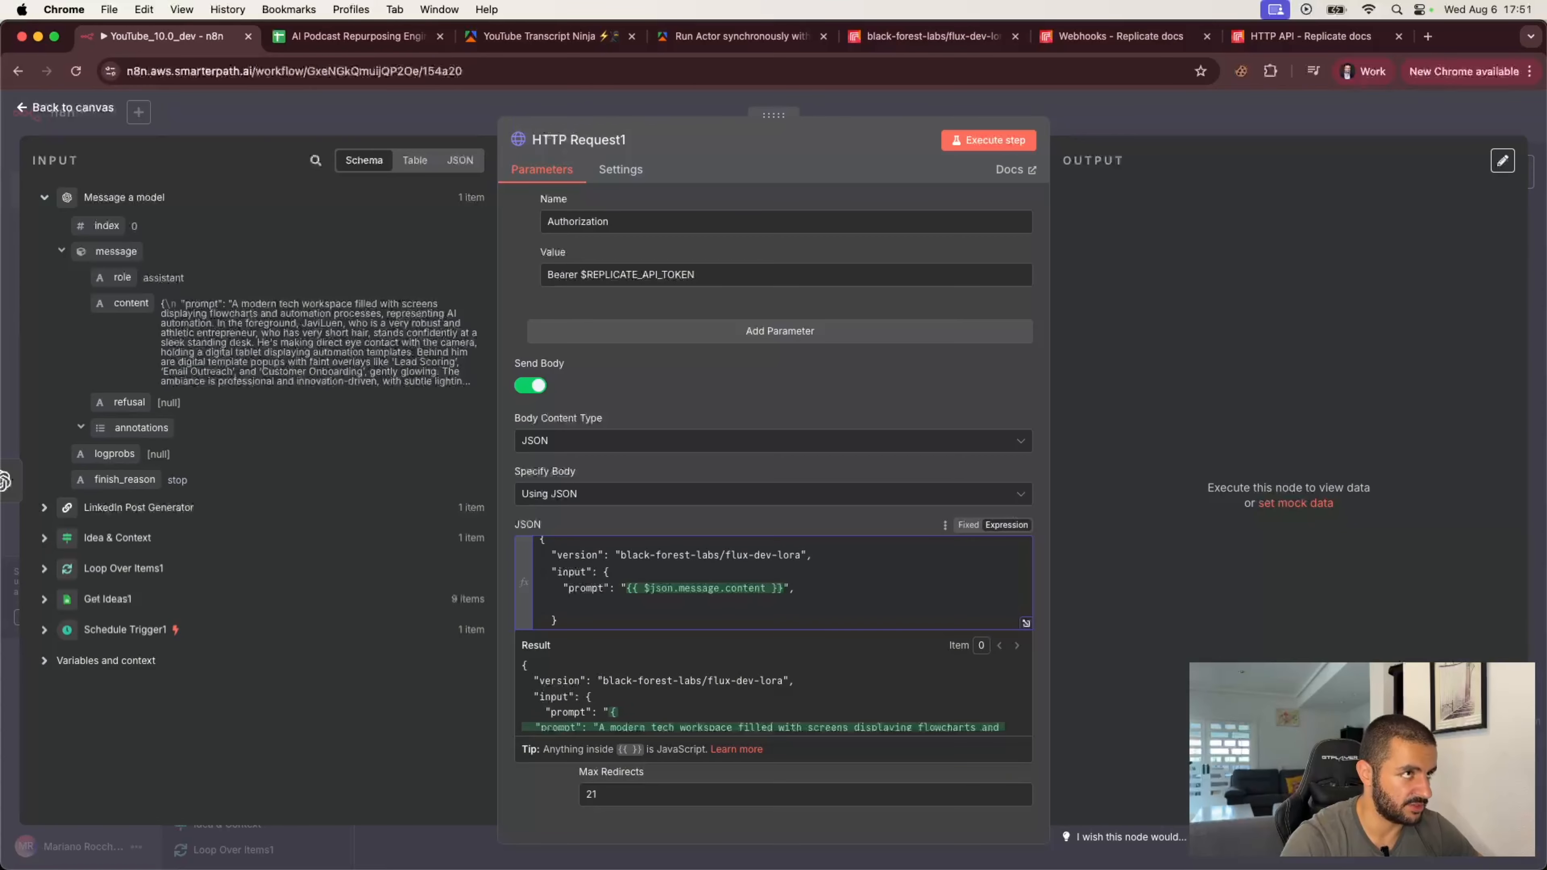
Step: Examine the flux-dev-lora playground inputs on Replicate, especially the lora_weights parameter
left_click(950, 36)
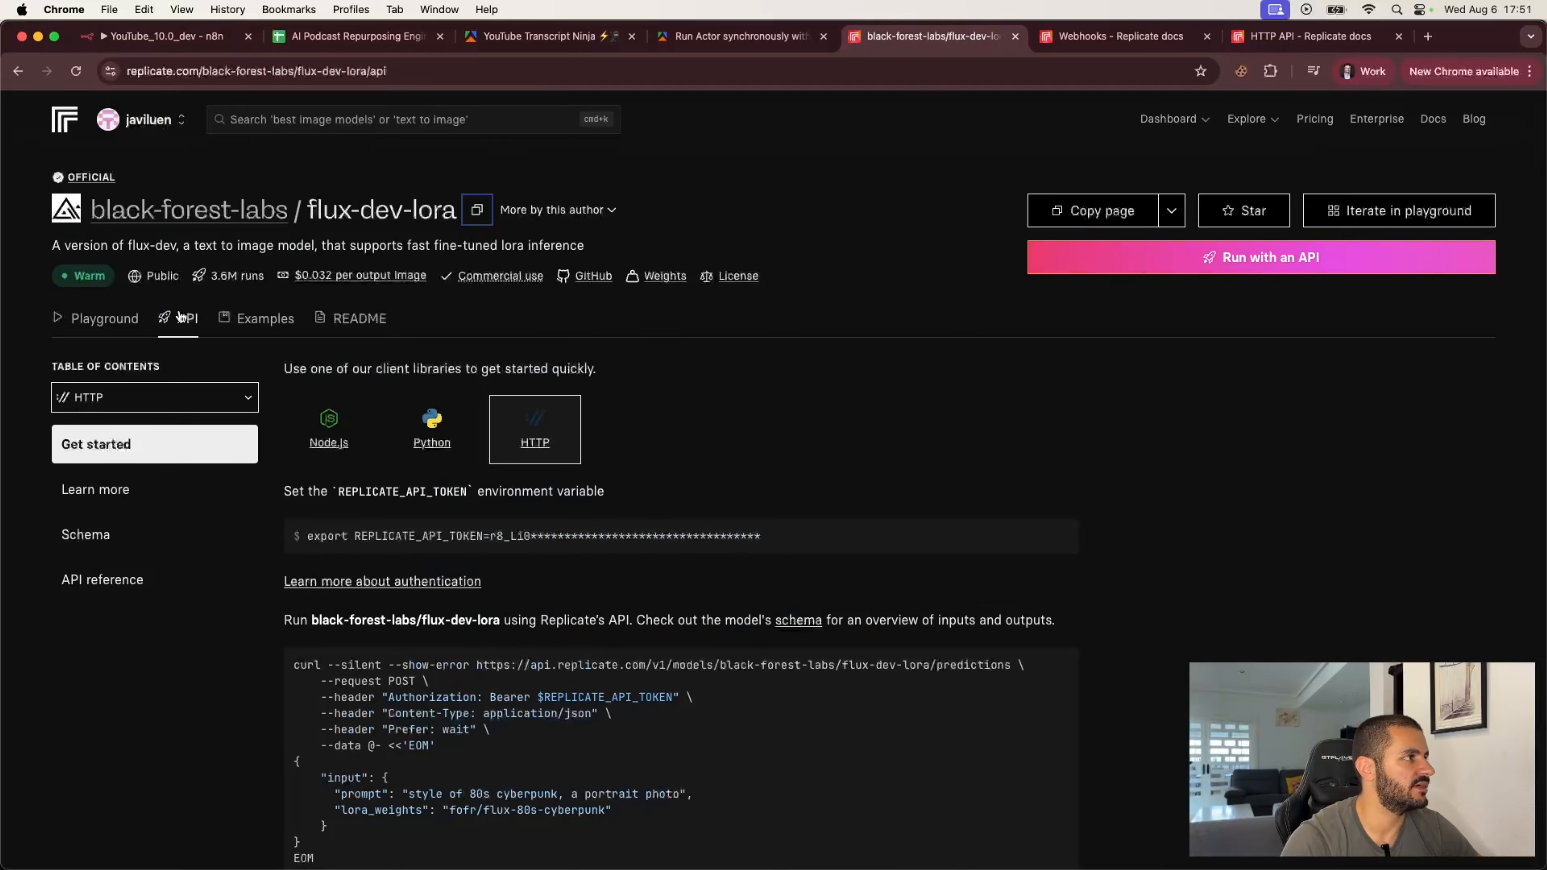
left_click(122, 317)
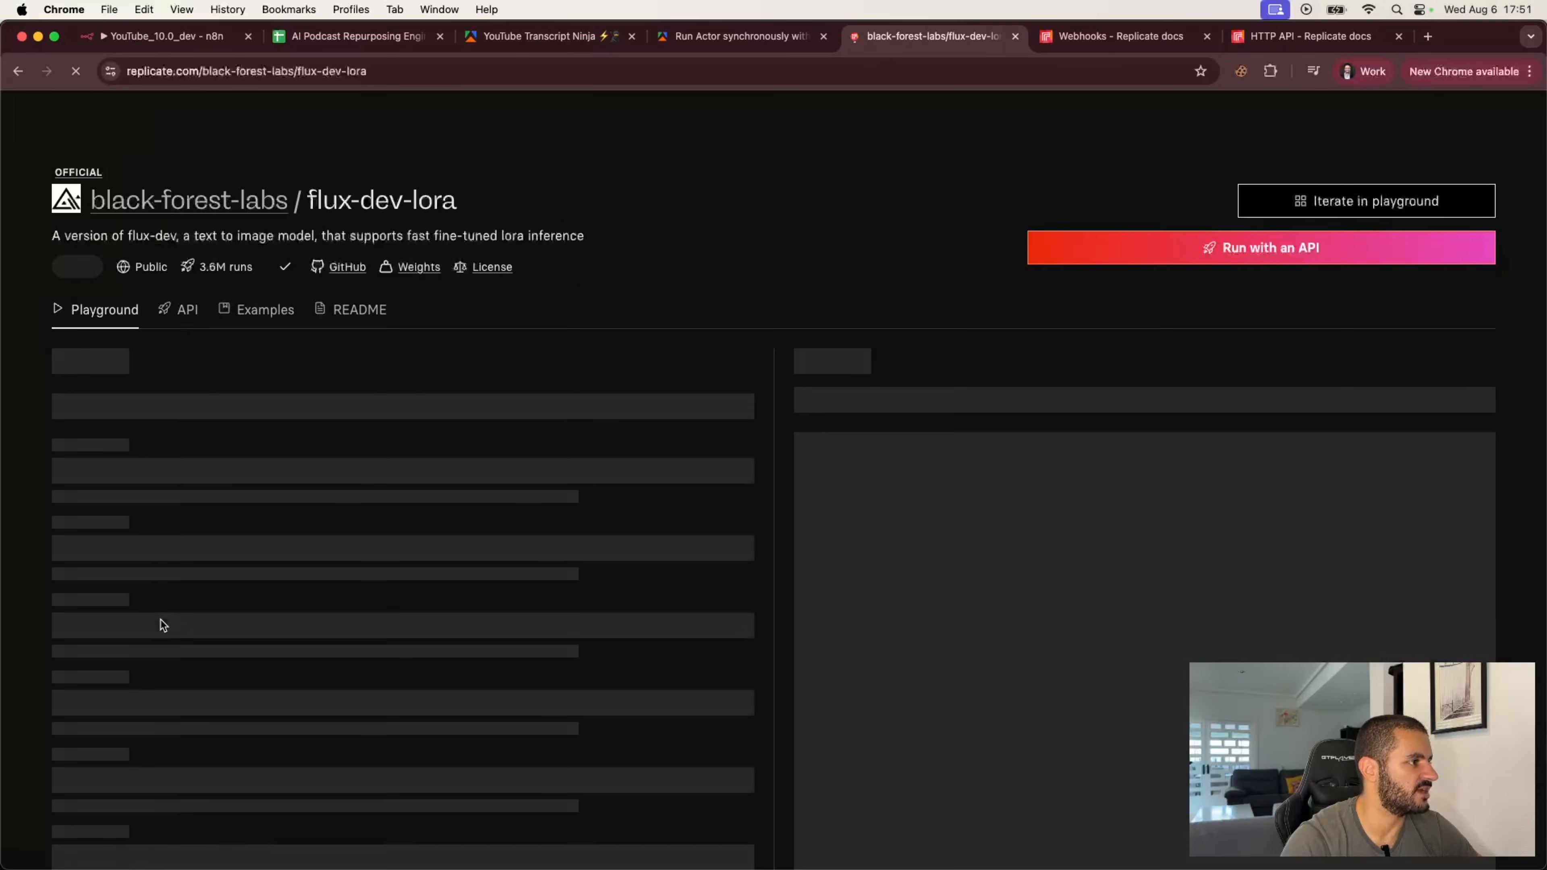
scroll(182, 652, "down", 10)
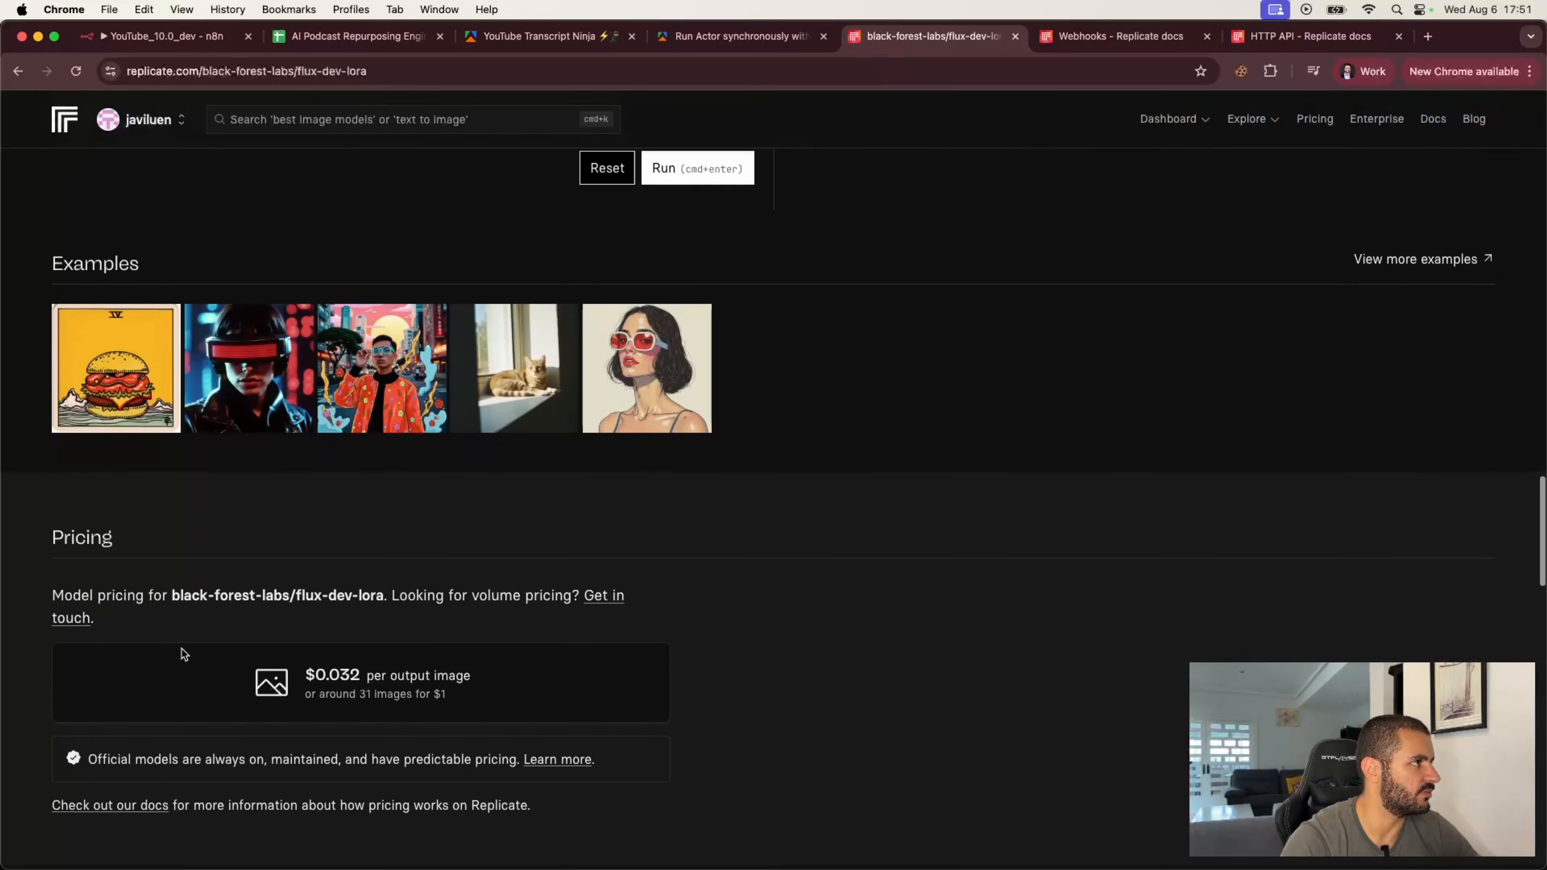
scroll(185, 654, "up", 10)
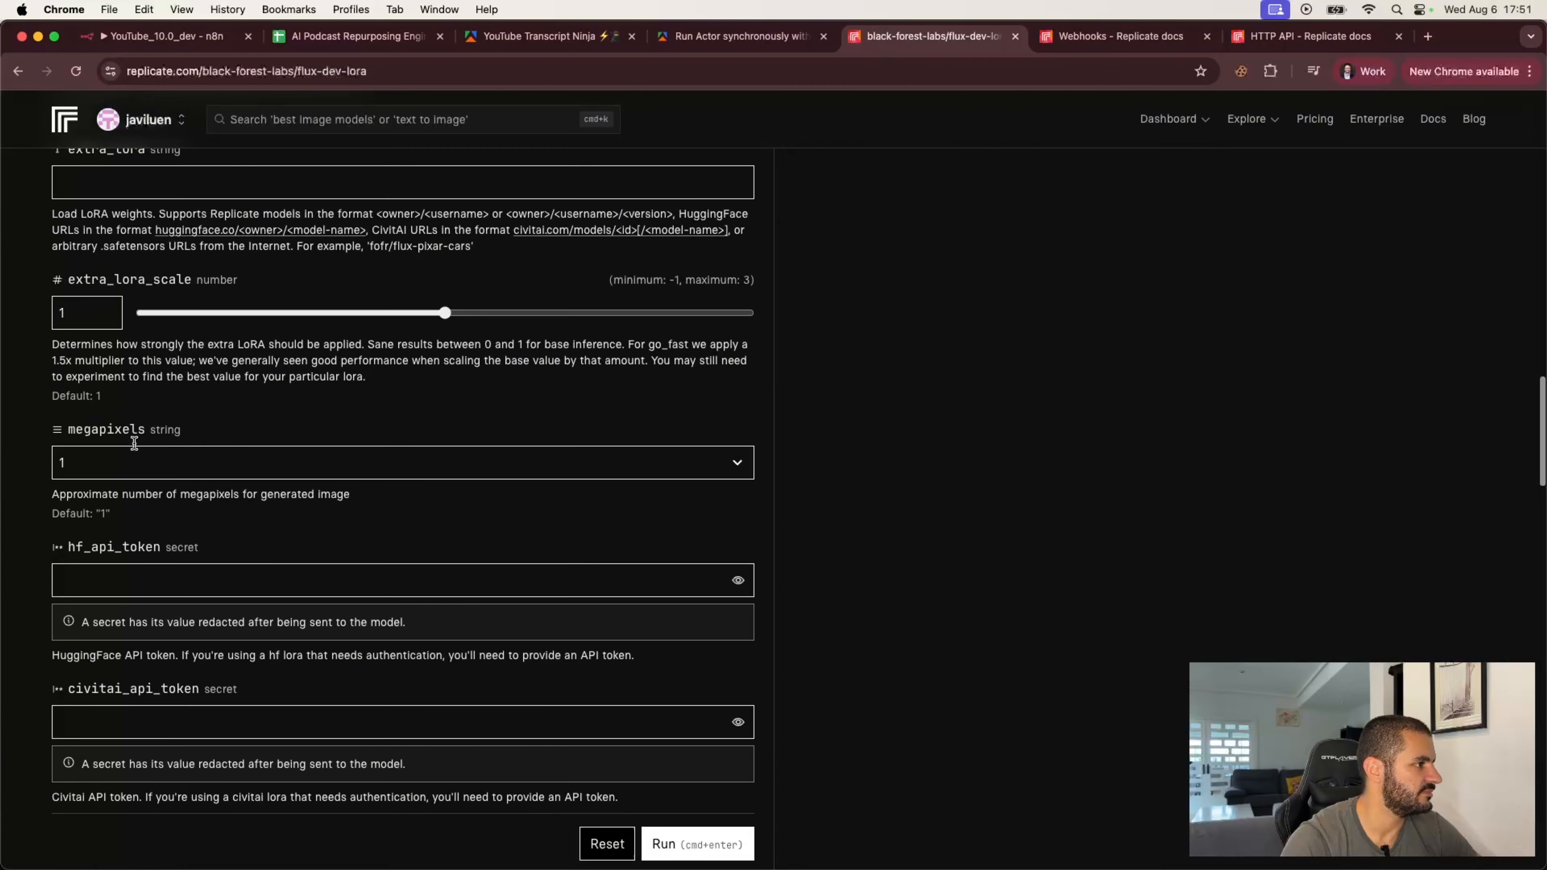
scroll(134, 444, "up", 3)
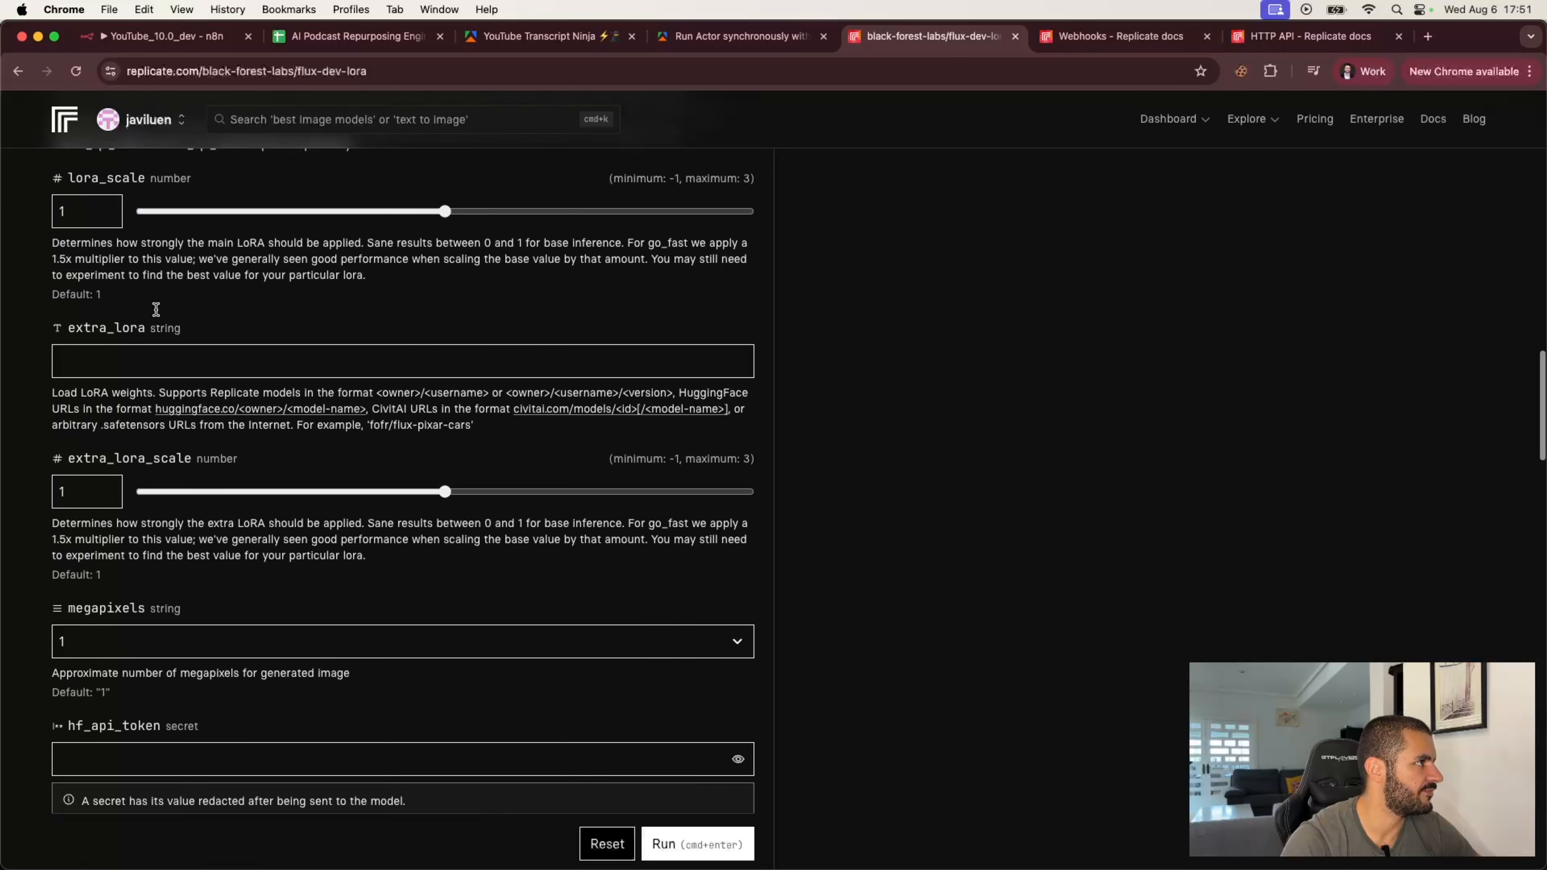
scroll(156, 309, "up", 4)
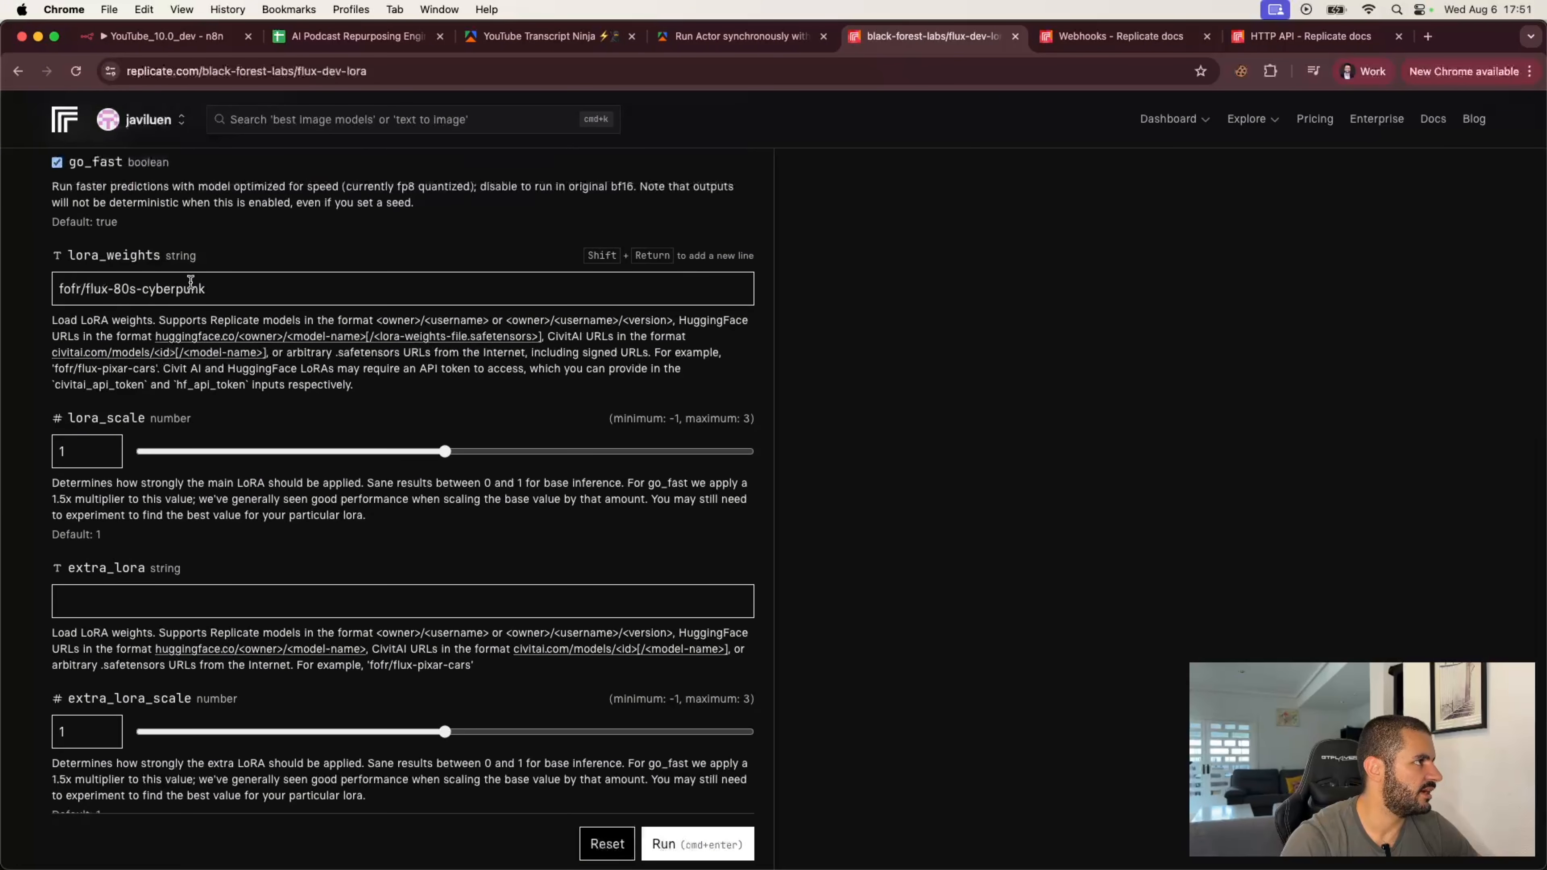
left_click(59, 285)
left_click_drag(235, 277, 228, 284)
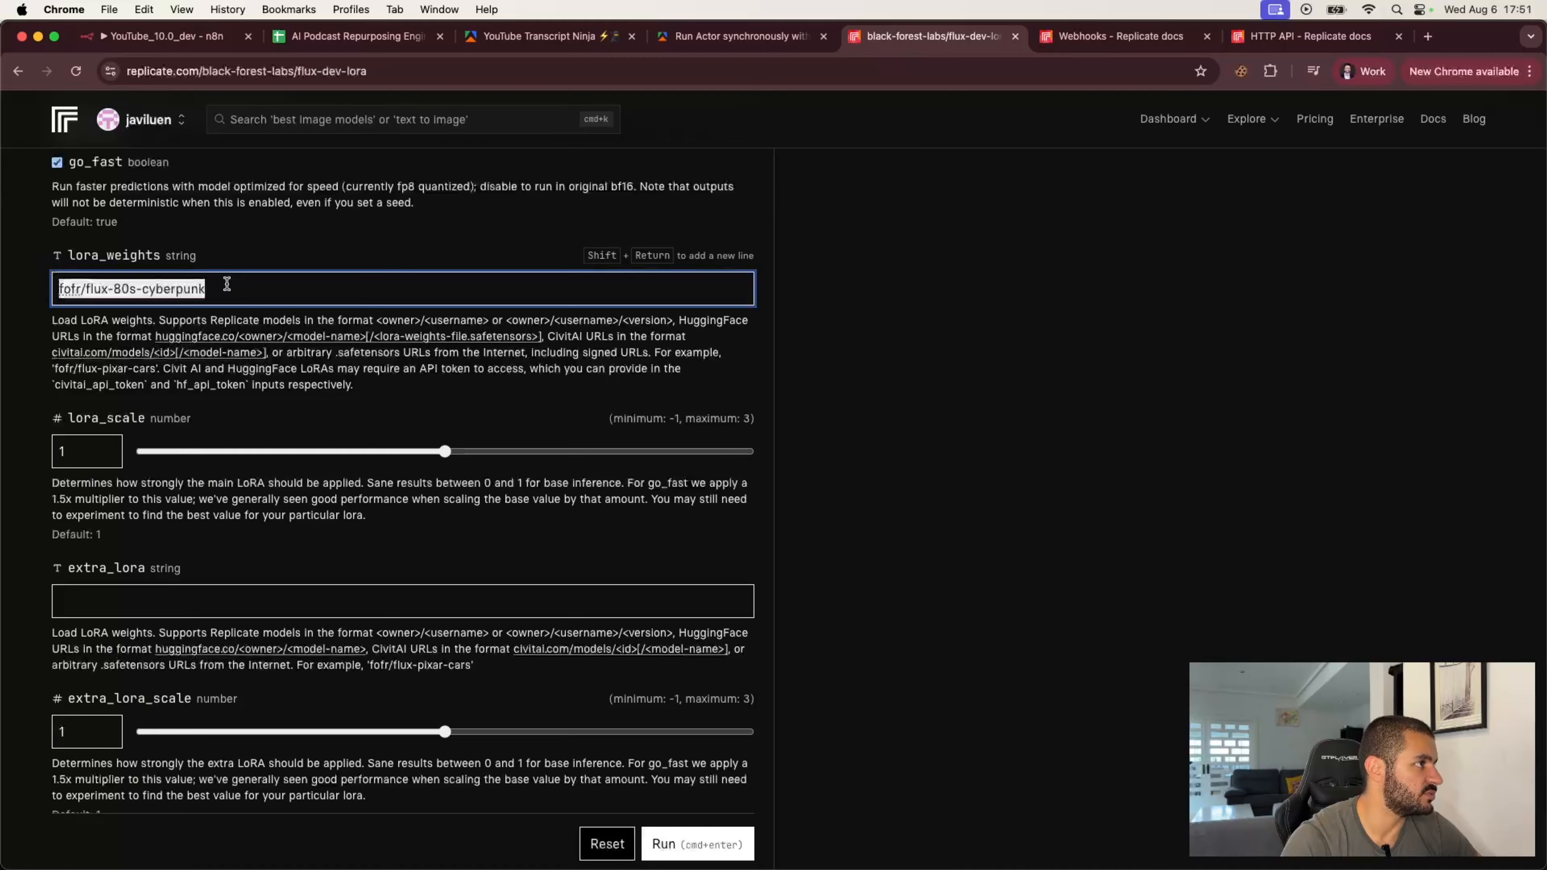
scroll(228, 284, "up", 20)
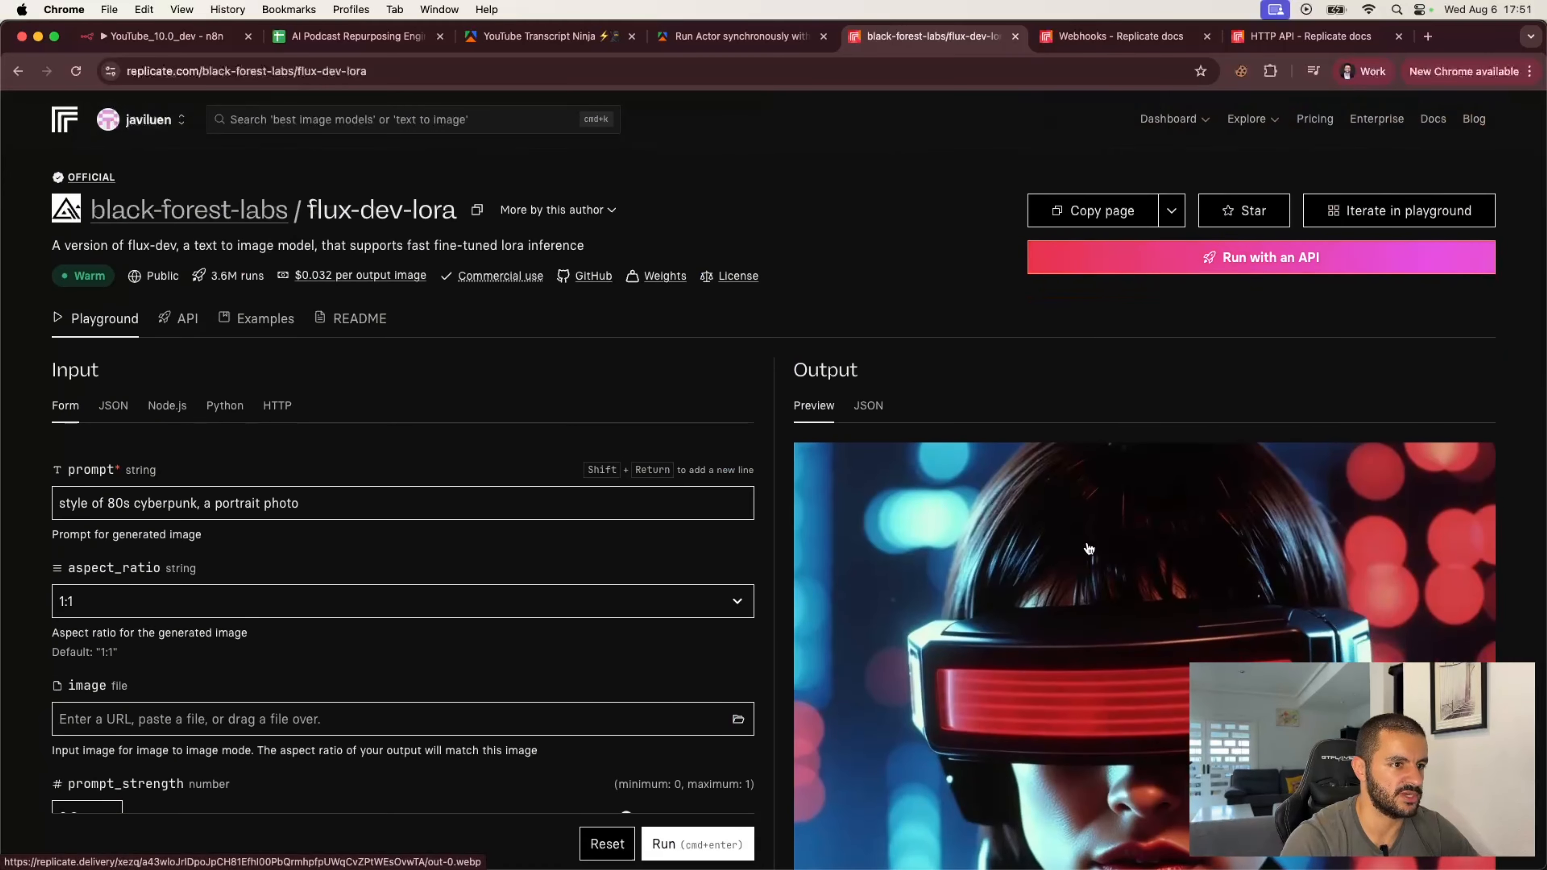
left_click(147, 39)
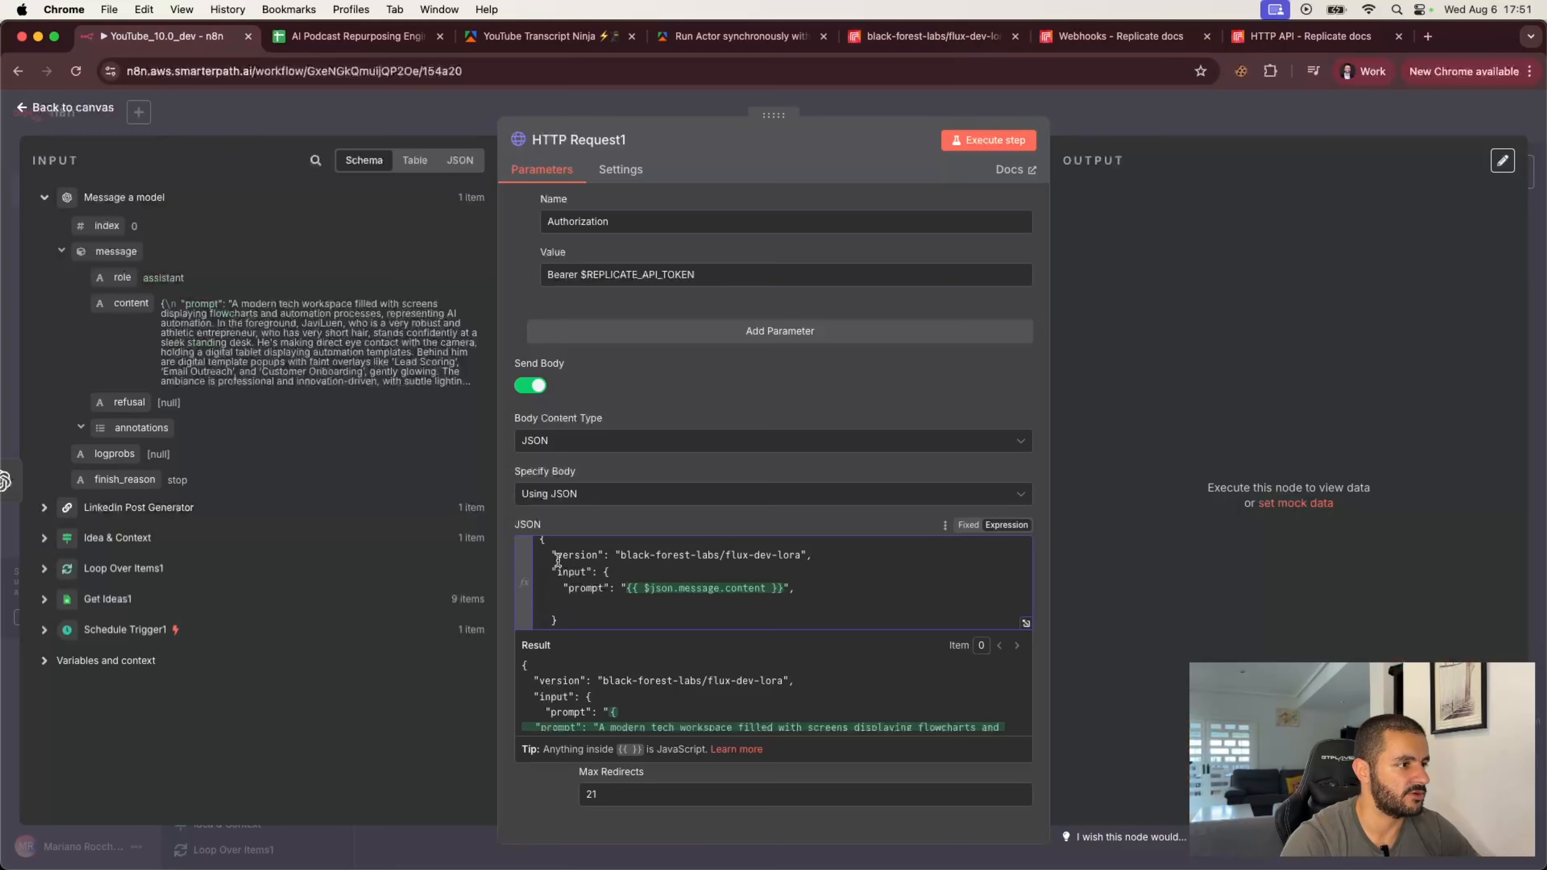
Step: Add a lora_weights input to the JSON body set to the user's HuggingFace LoRA model URL
type("\"lo")
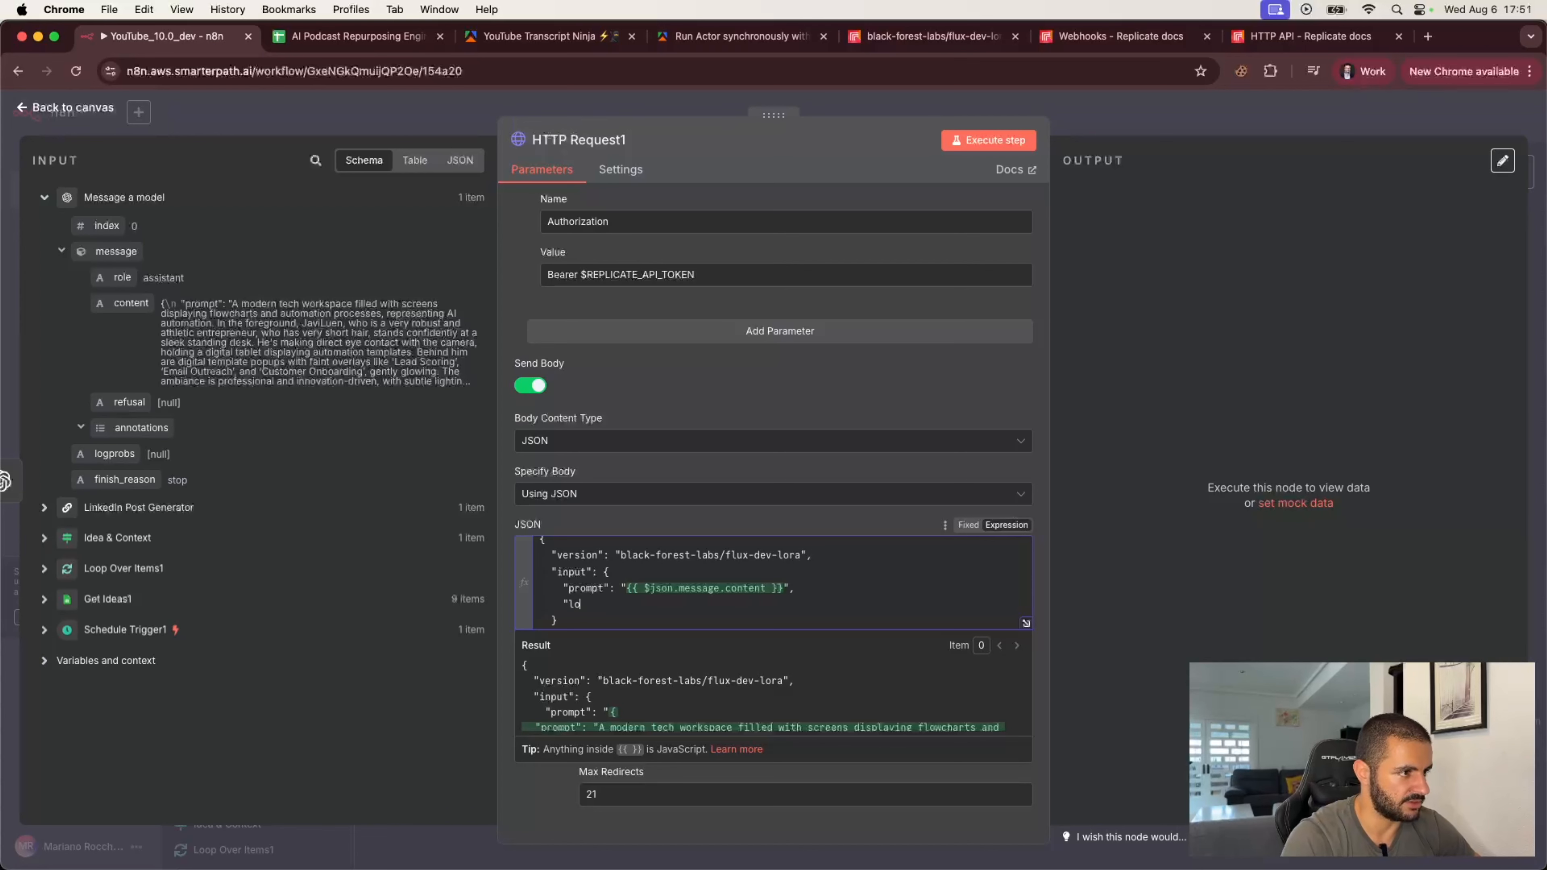
type("ra_w")
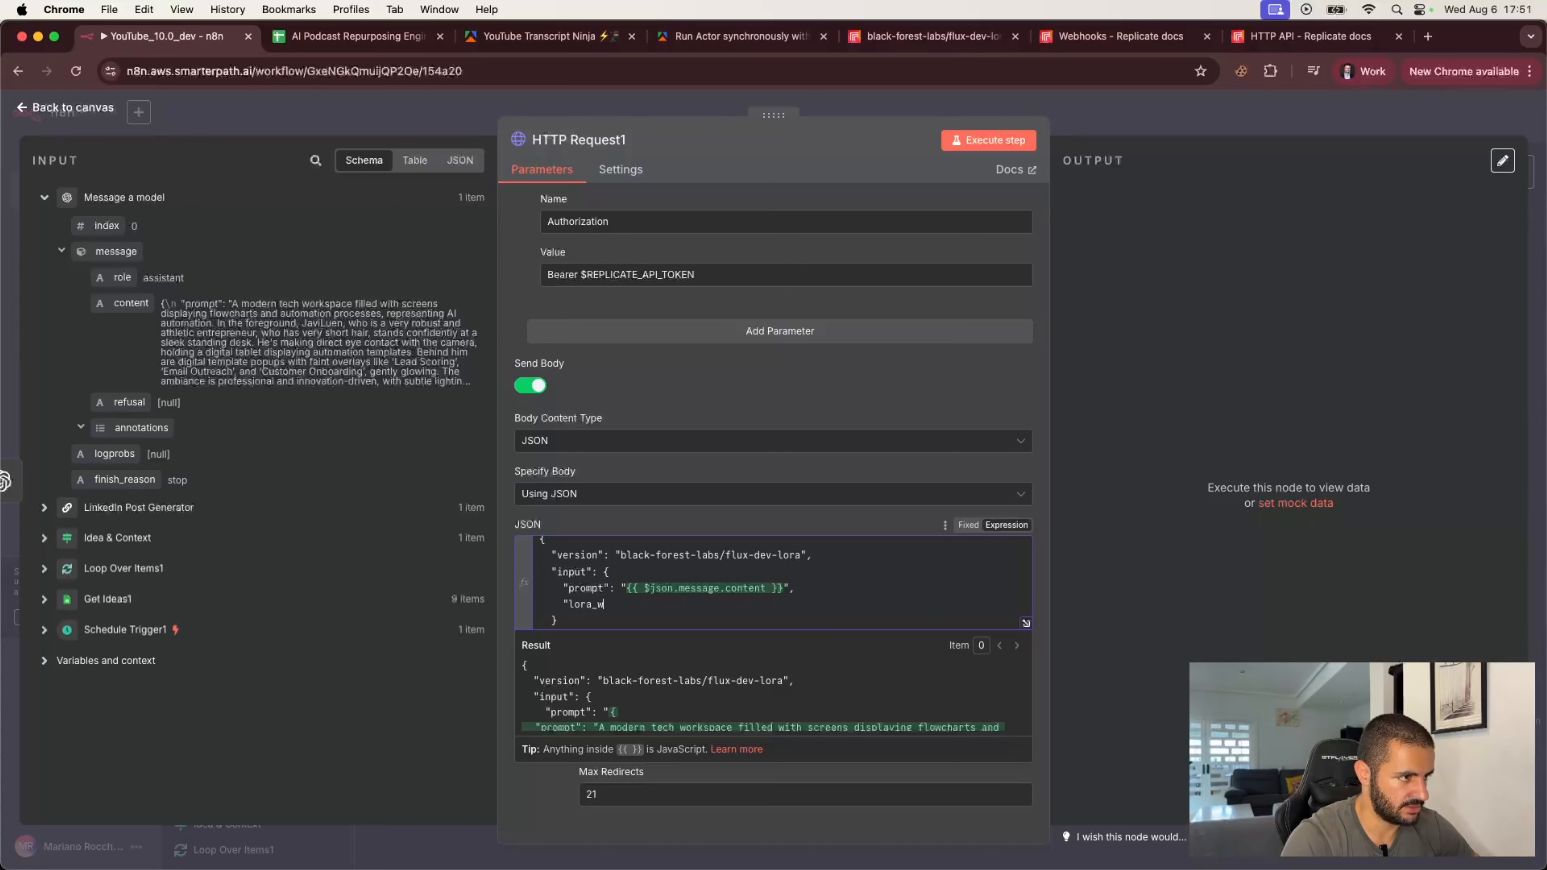
type("eights\":")
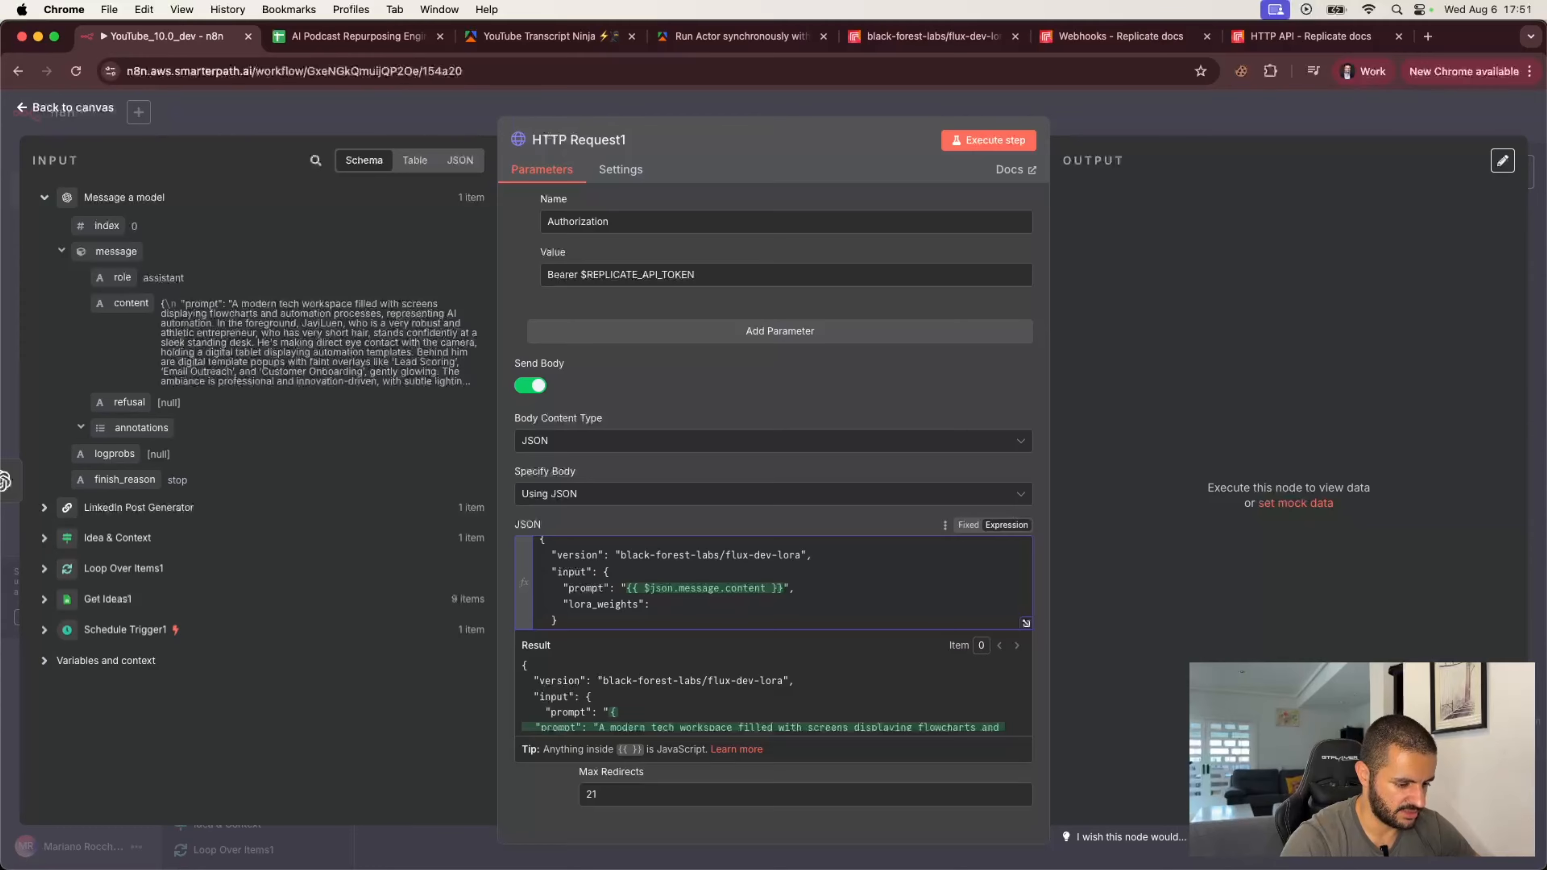
key("super+Tab")
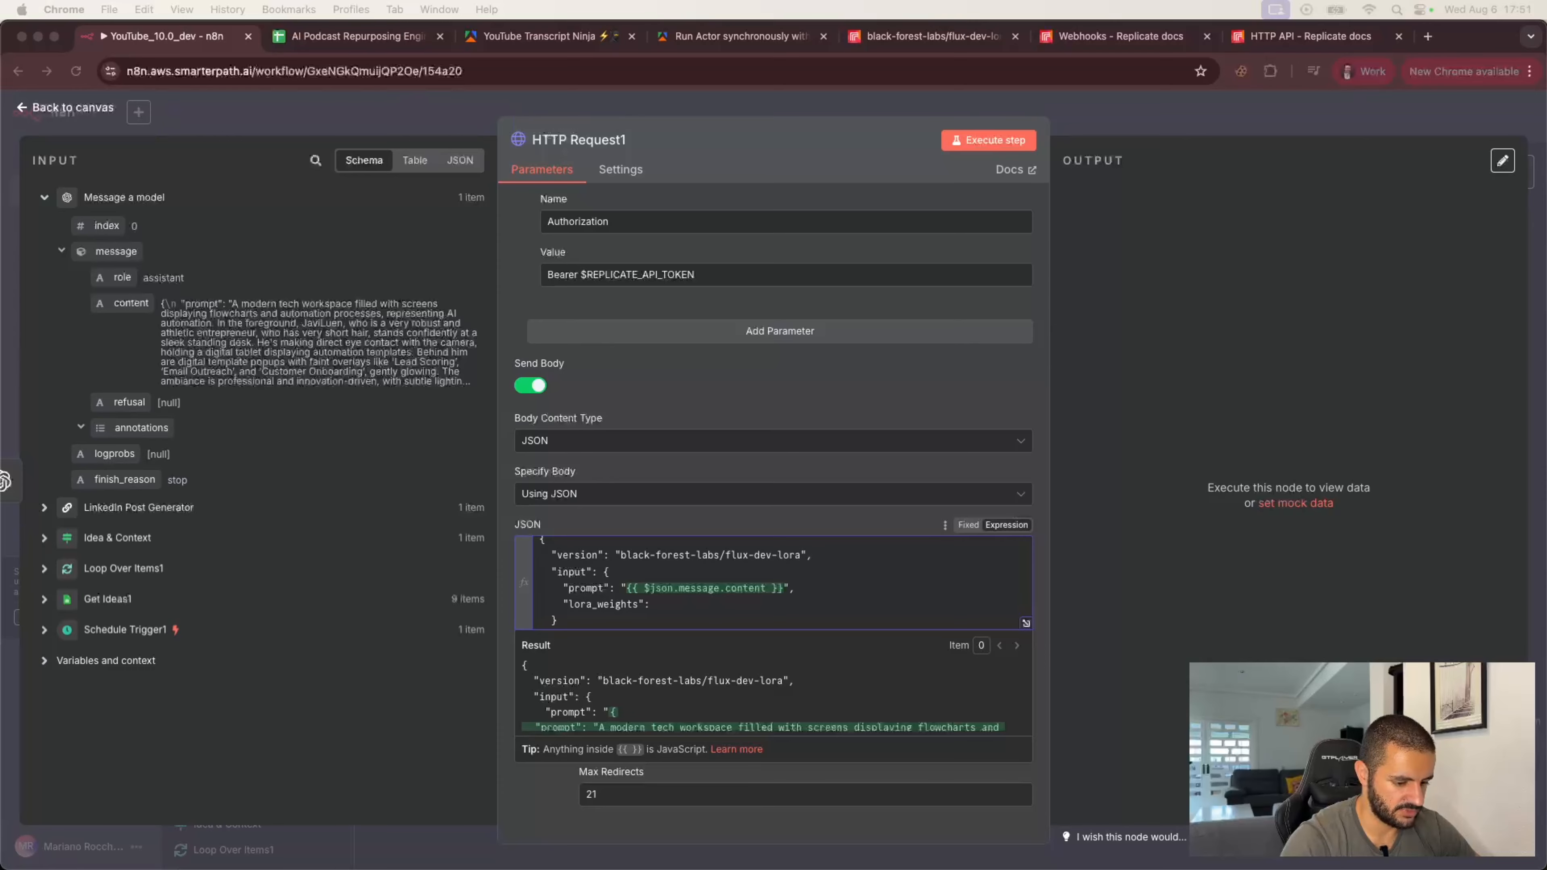
left_click(666, 606)
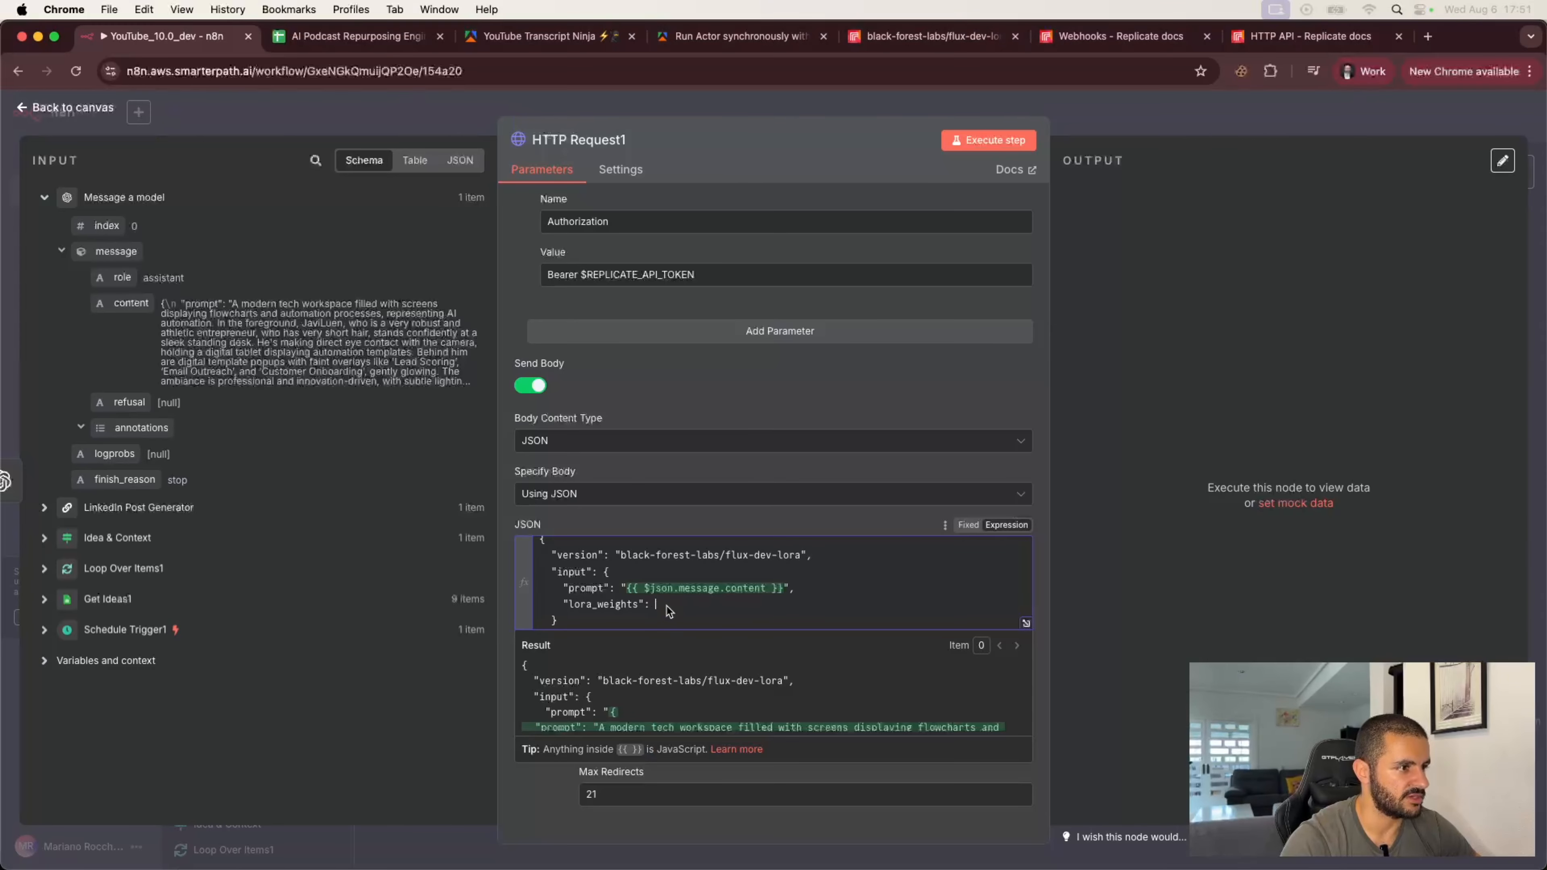
type("\"huggingface.co/JaviLuen/javiluen-replicate\"")
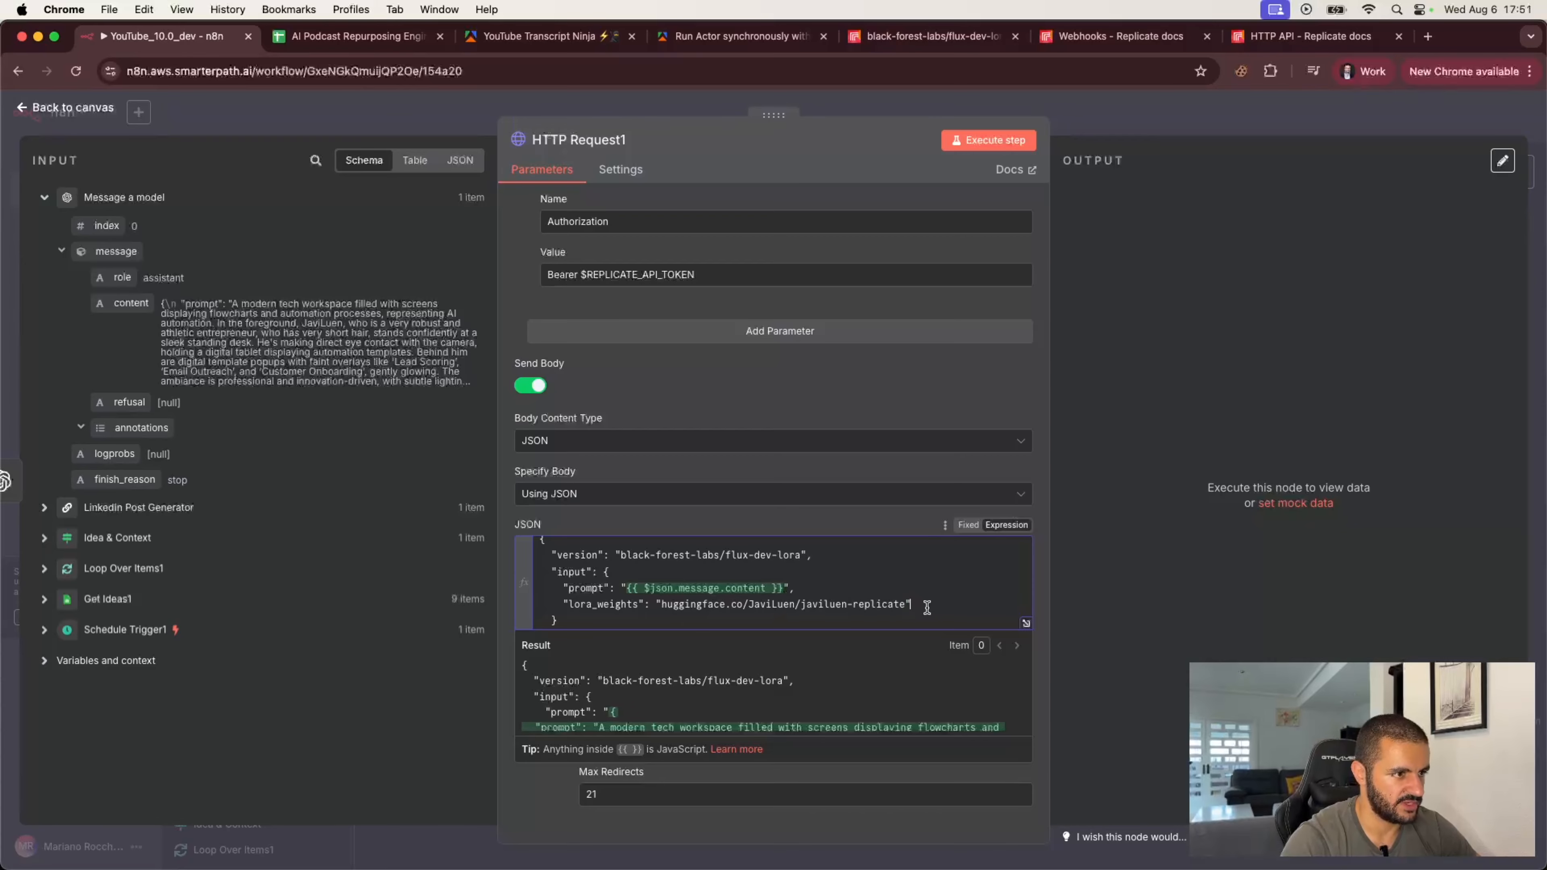
left_click(870, 521)
key("super+Tab")
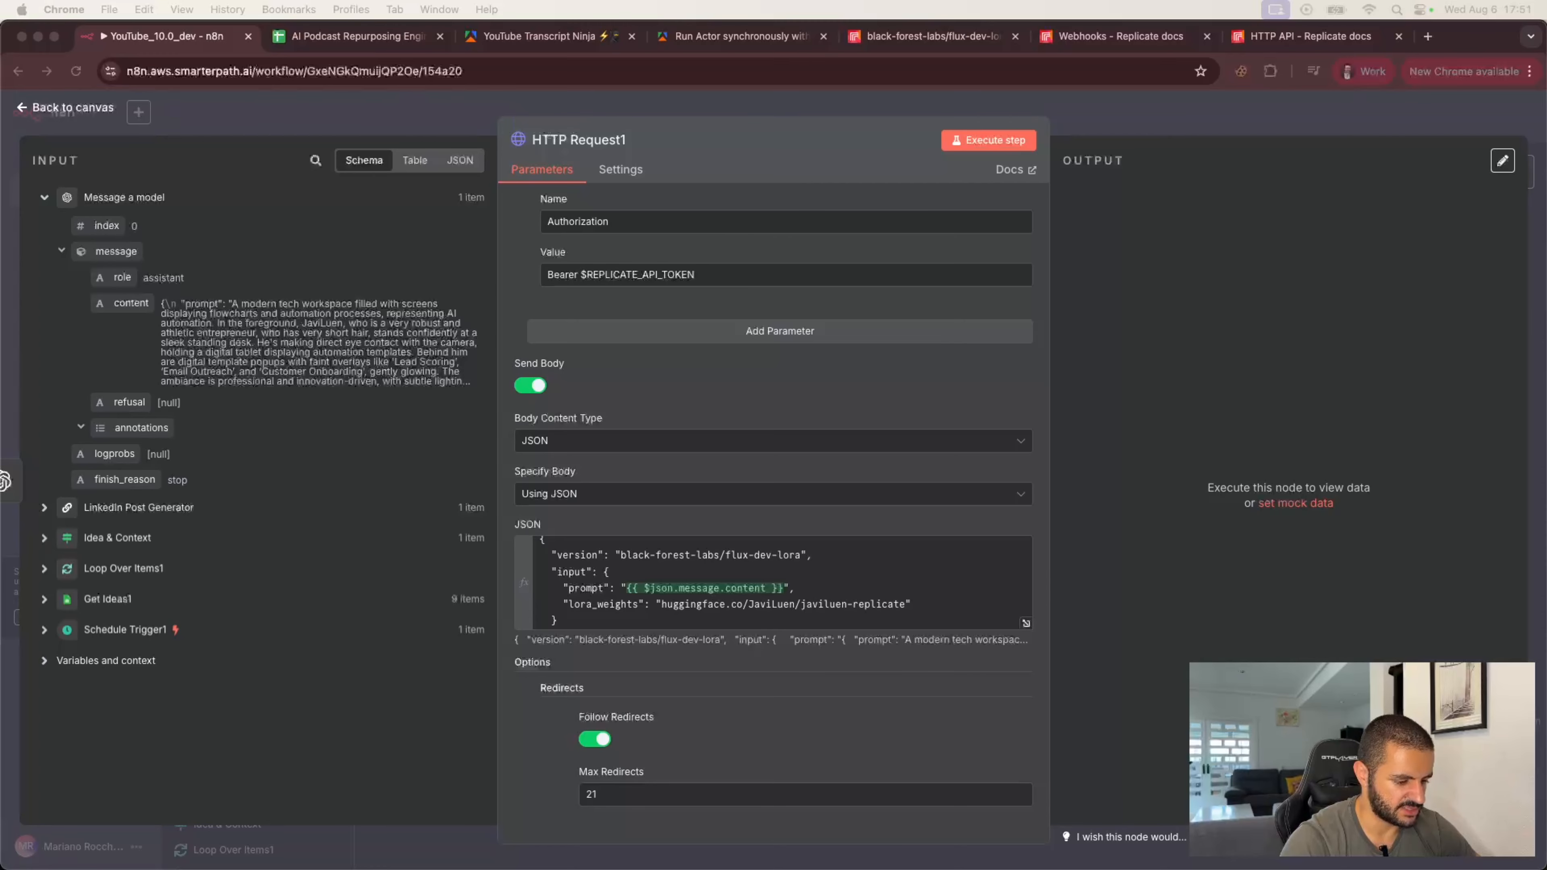
key("super+Tab")
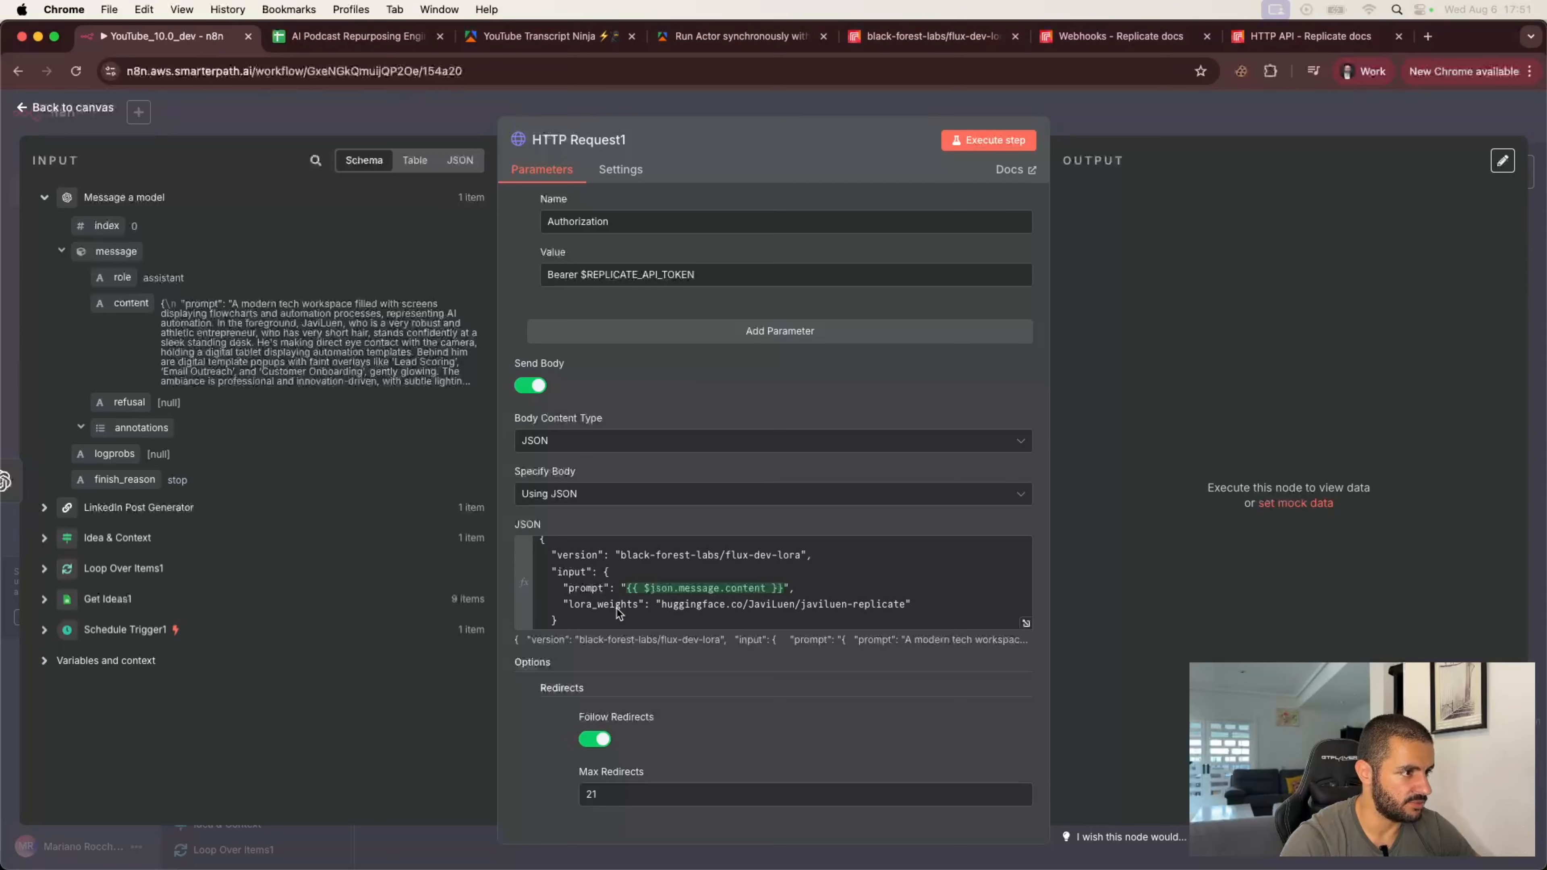
Step: Add an empty webhook field after the input object in the JSON body
scroll(645, 579, "down", 1)
left_click(577, 602)
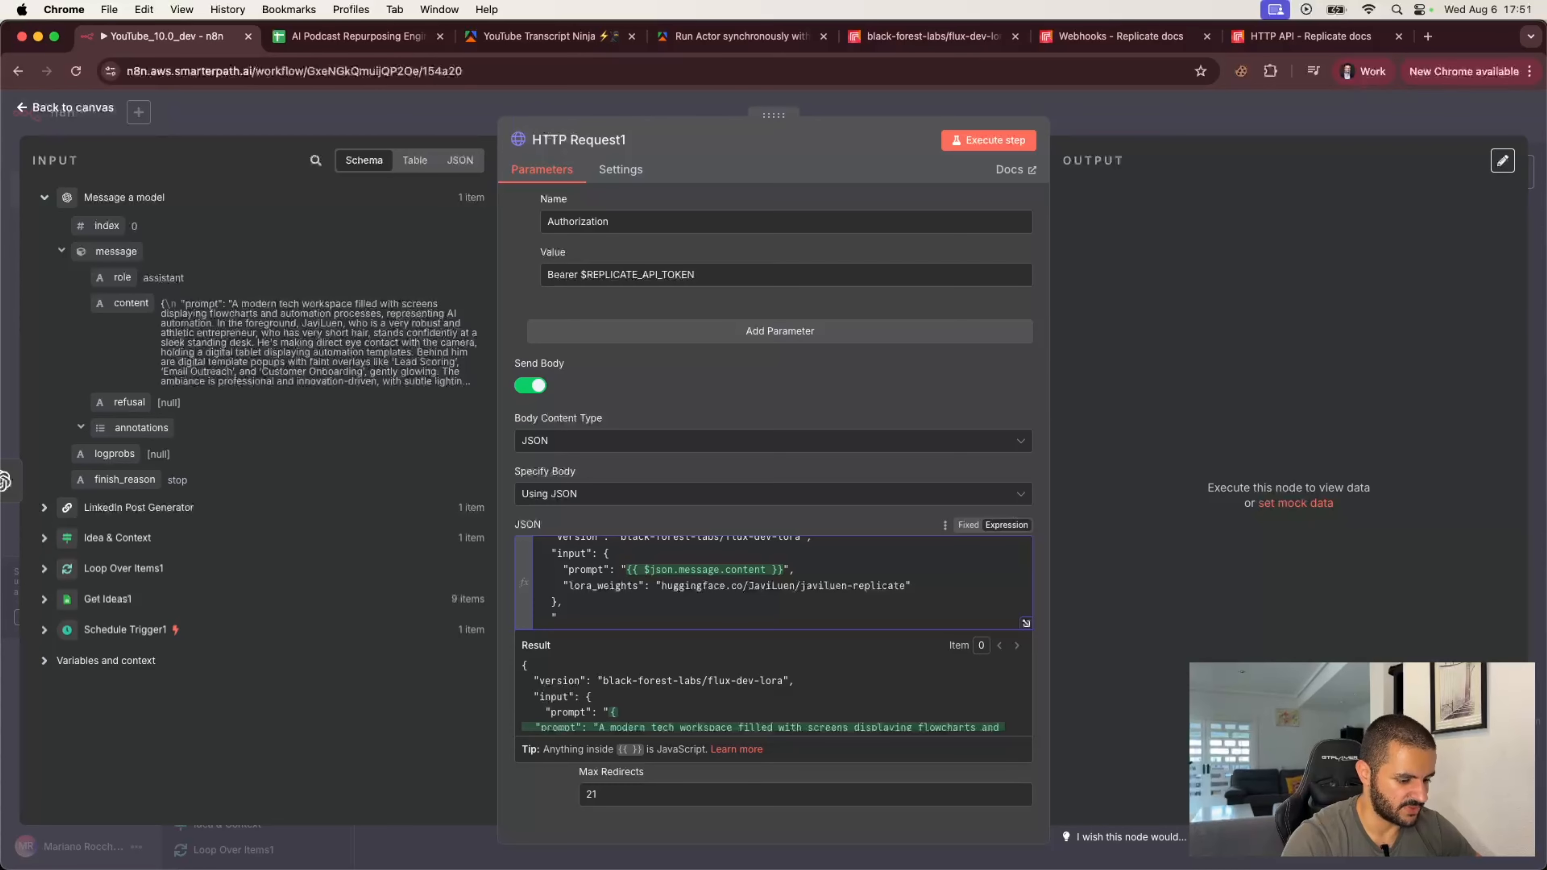
type("webho")
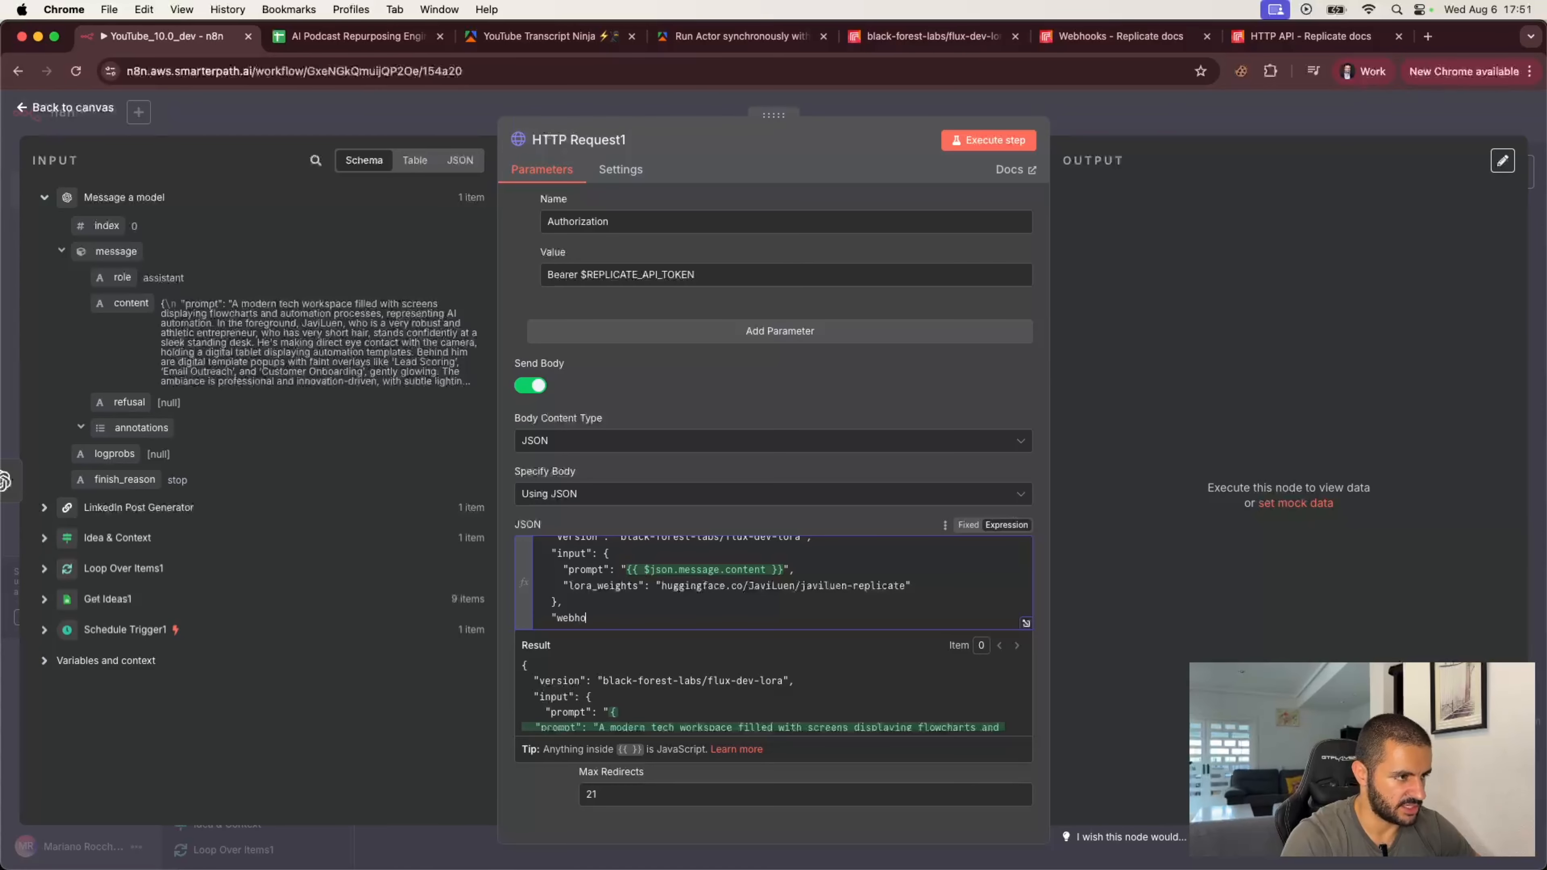
type("ok\":")
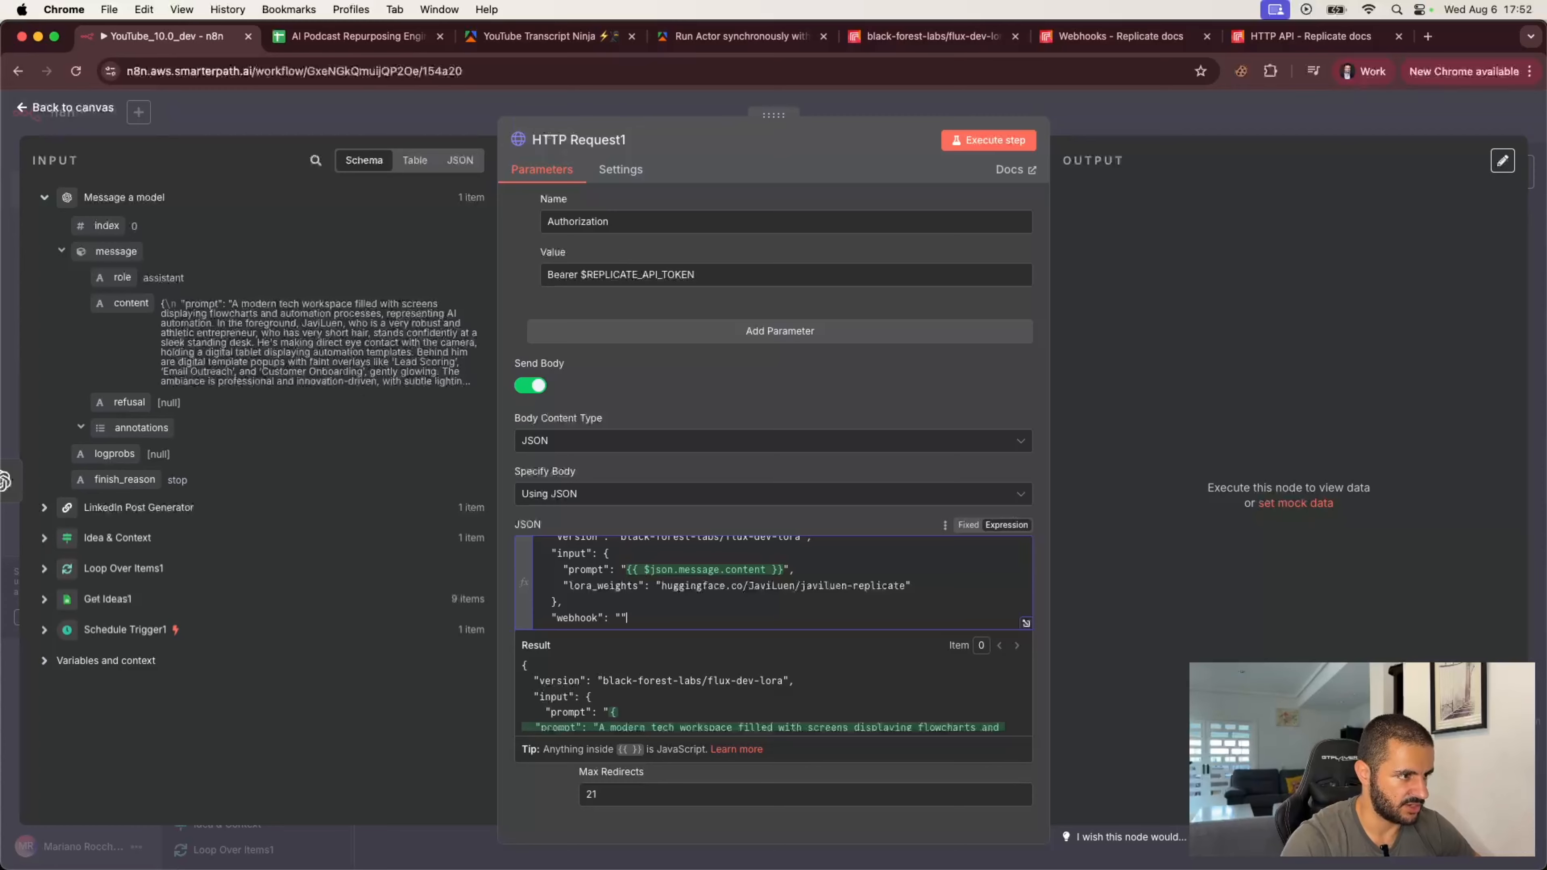
left_click(718, 516)
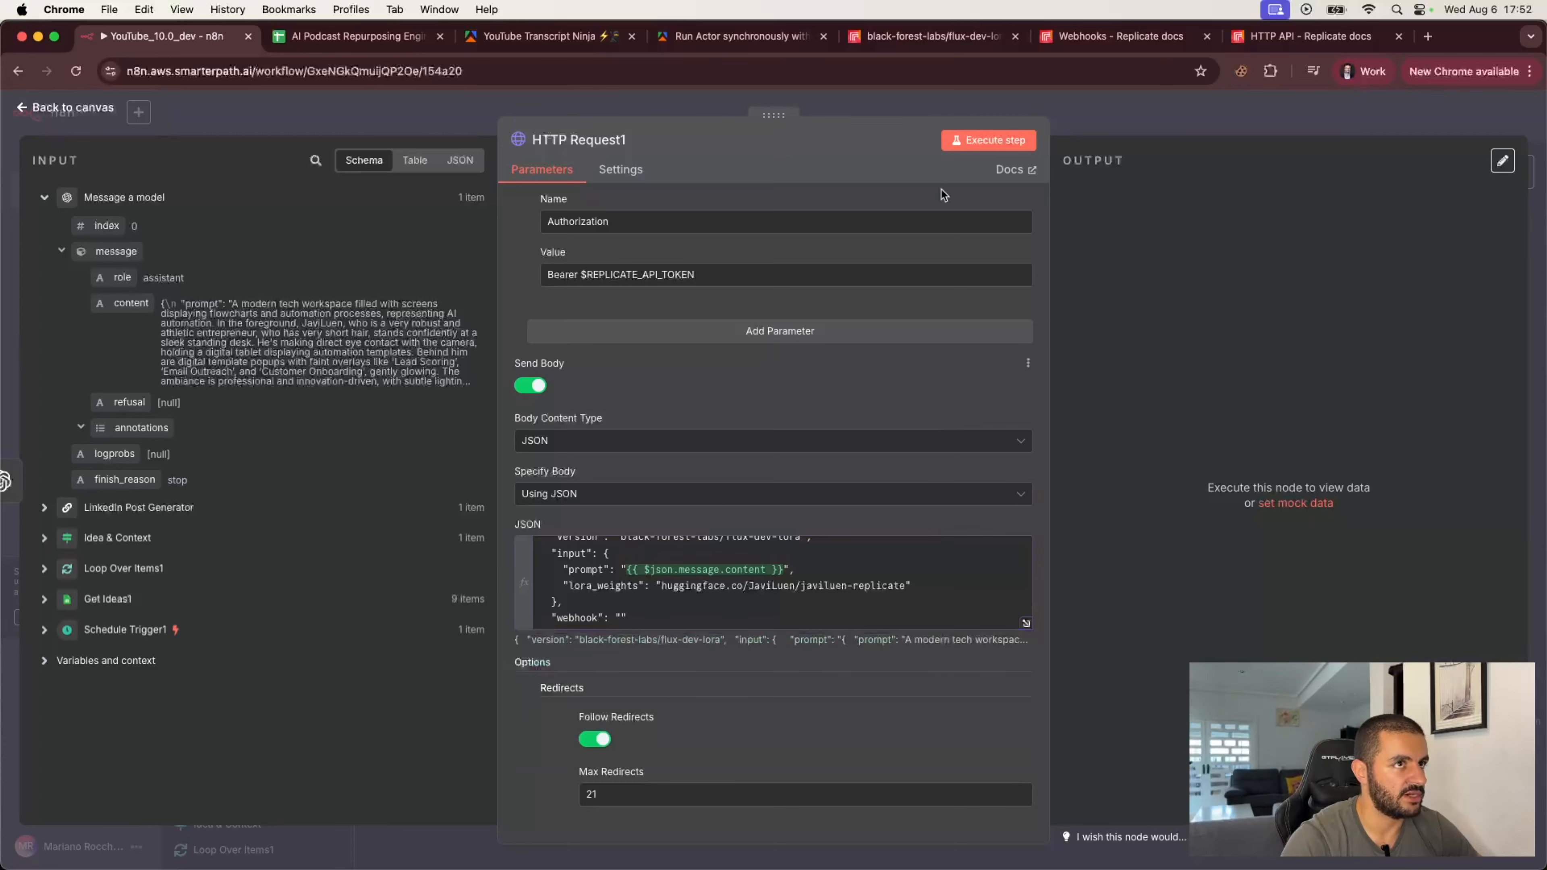
Step: Return to the canvas, add a Webhook node, and show its production URL
left_click(1108, 120)
scroll(1004, 541, "left", 7)
scroll(1004, 541, "down", 2)
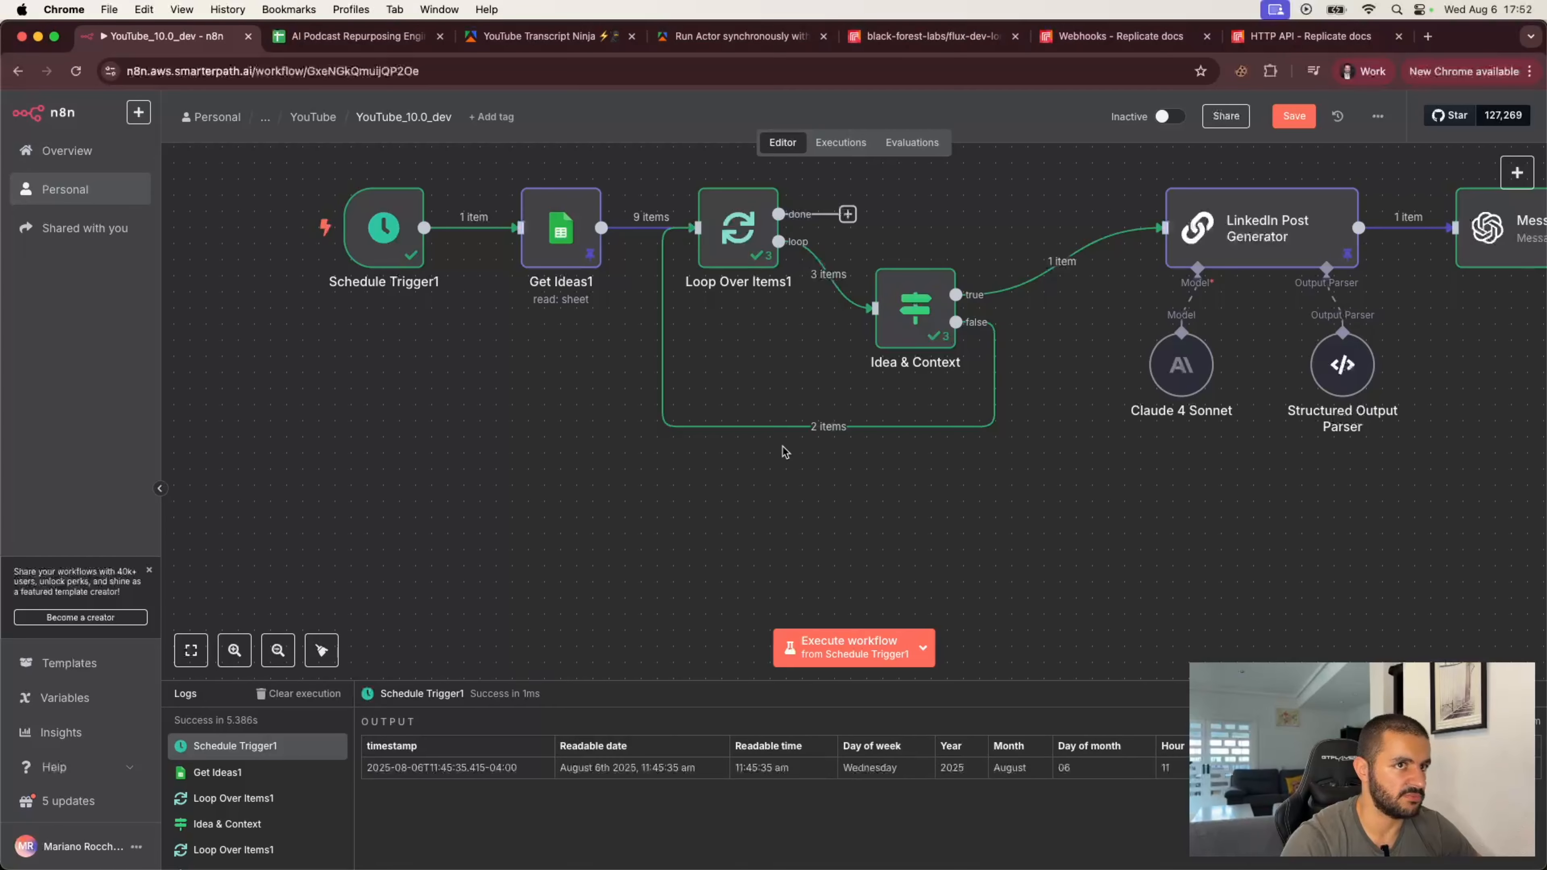
left_click(1517, 173)
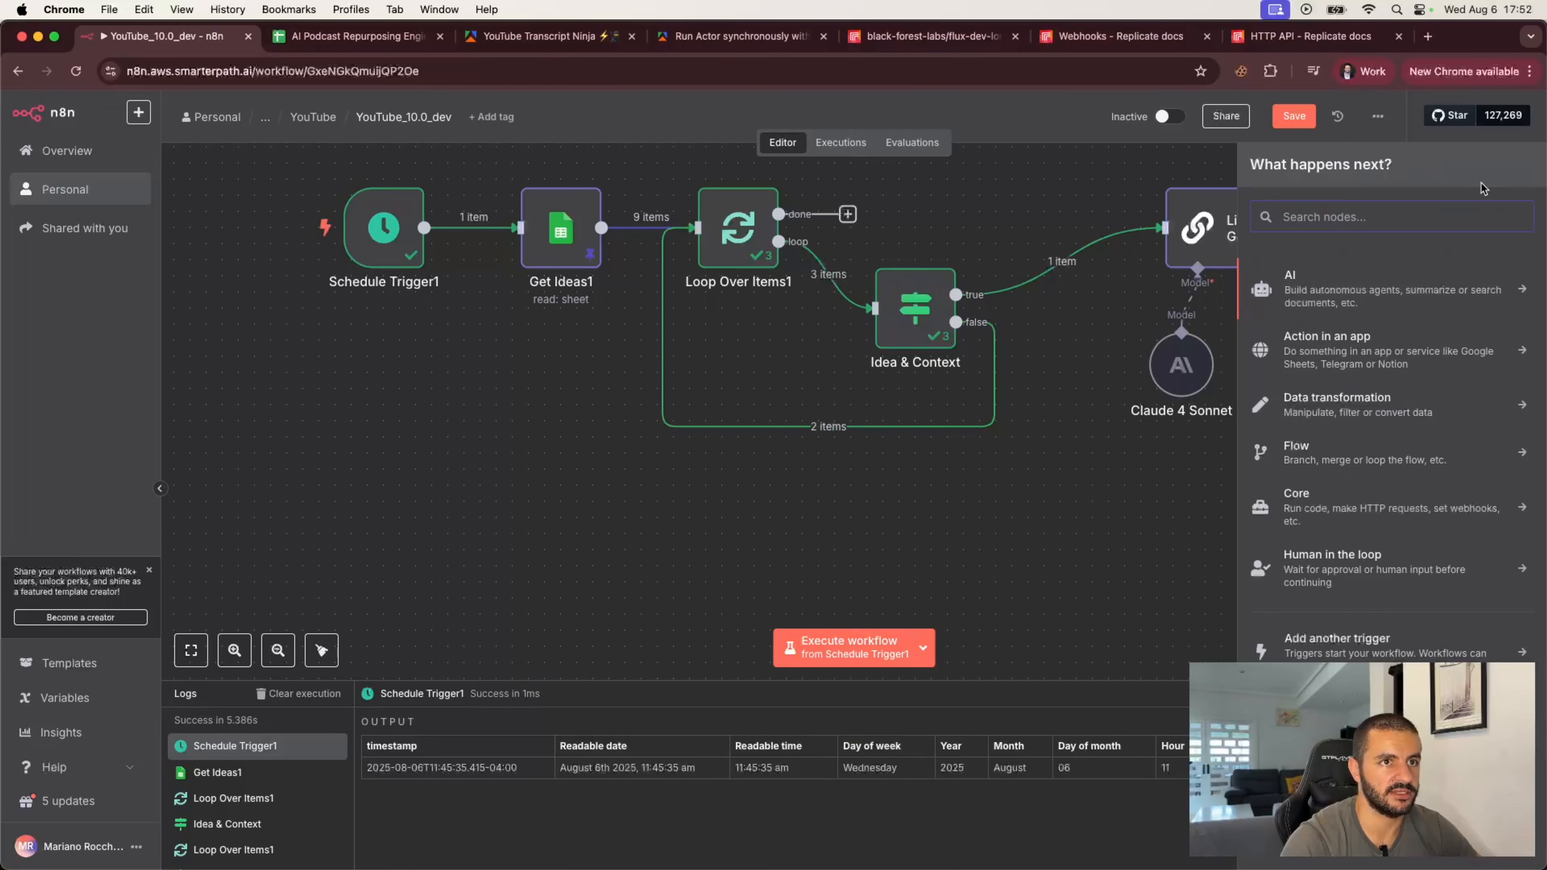
type("web")
left_click(1320, 323)
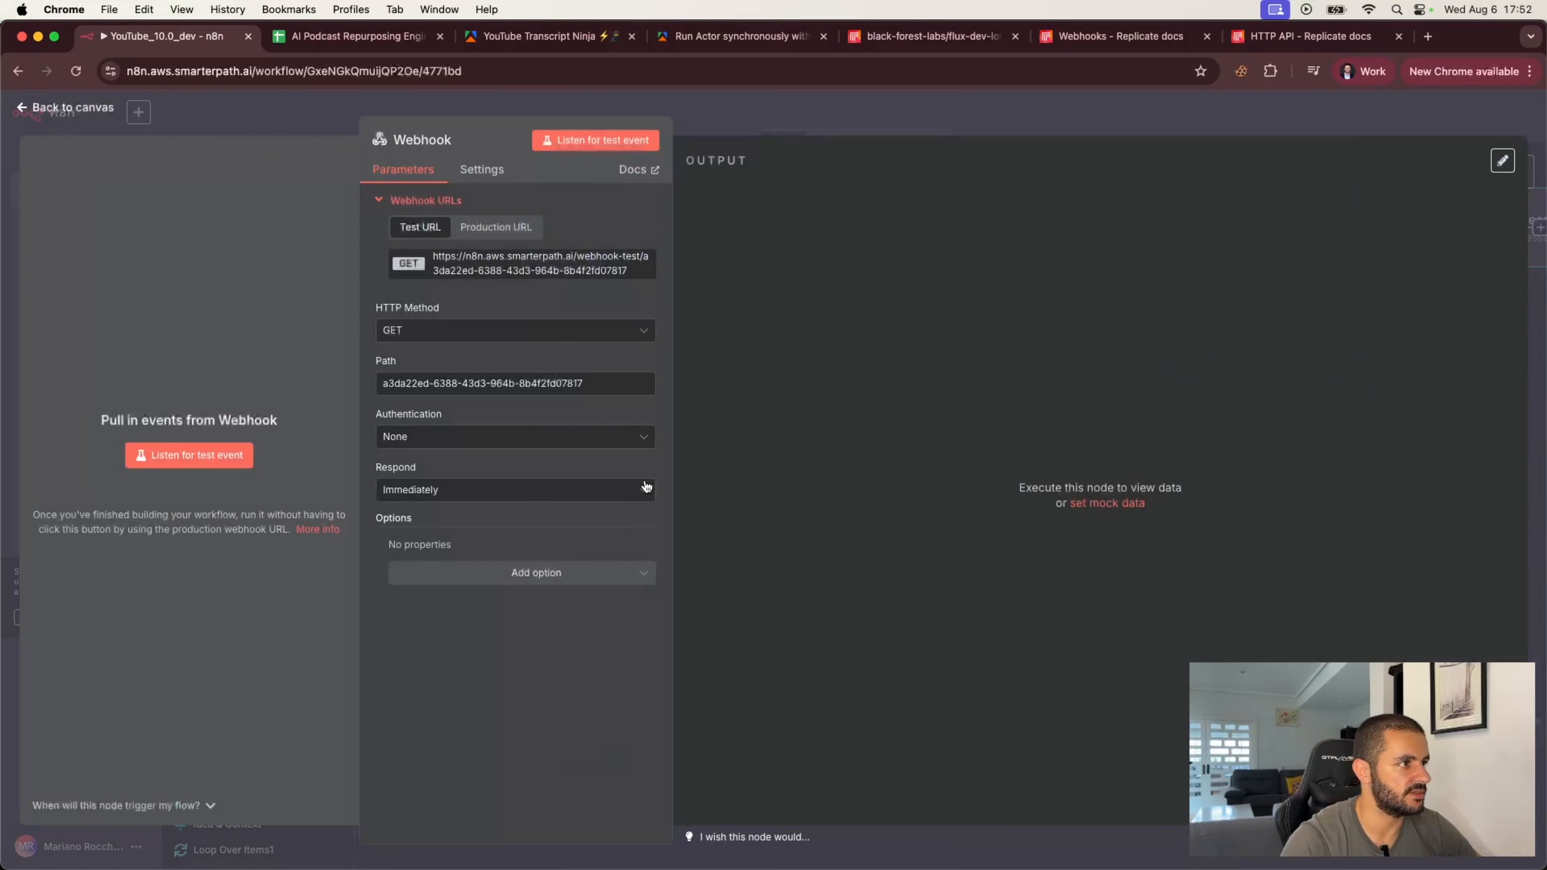
left_click(487, 228)
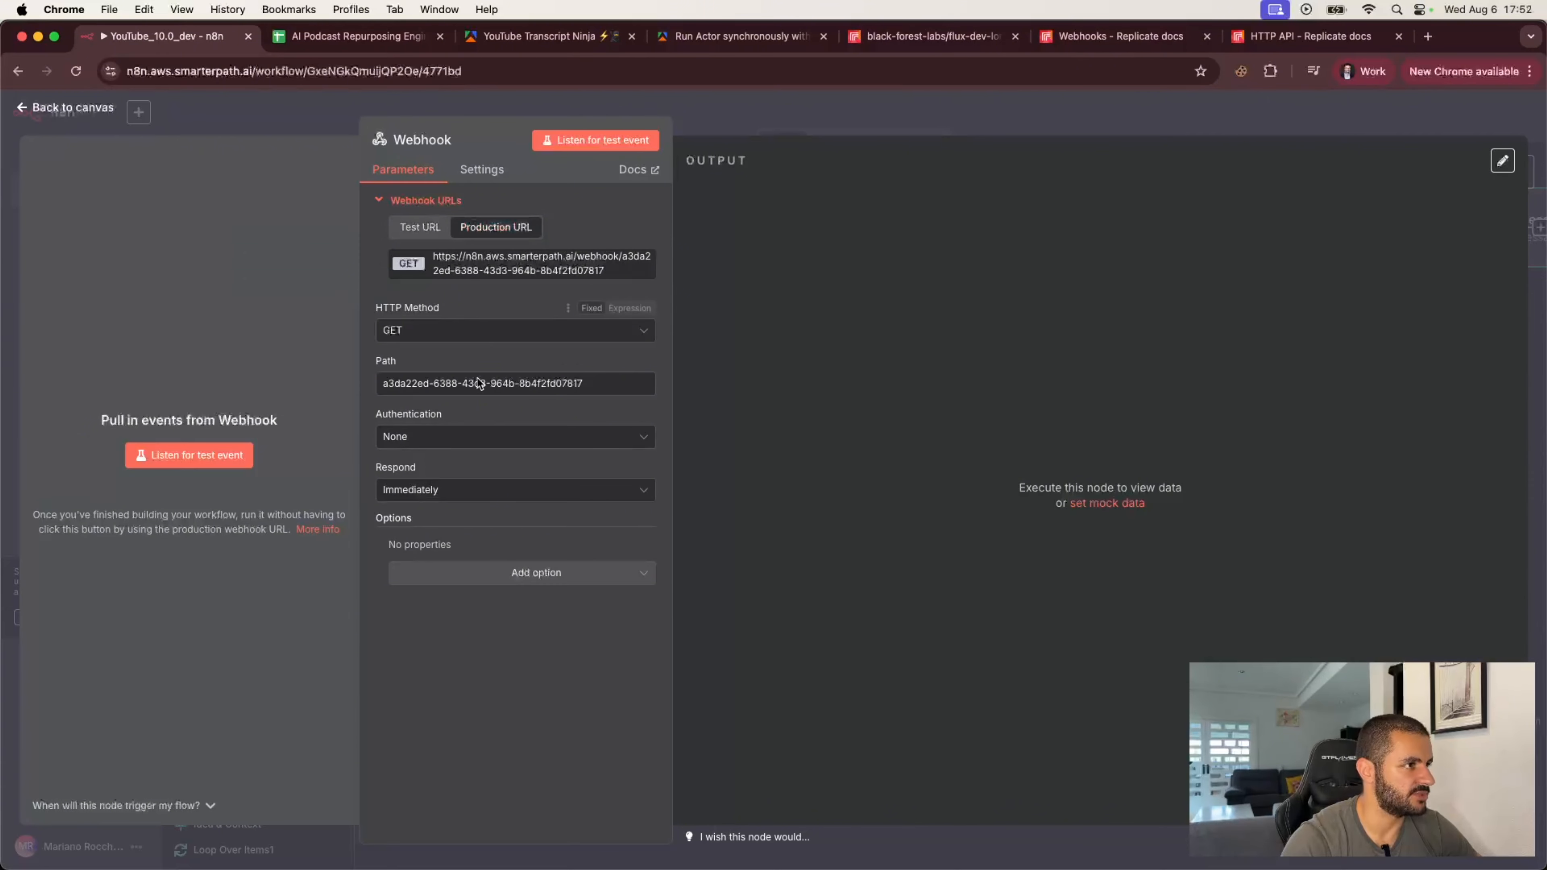
Step: Set the Webhook node's path to replicate-finished and close the node
left_click_drag(383, 384, 588, 384)
type("replica")
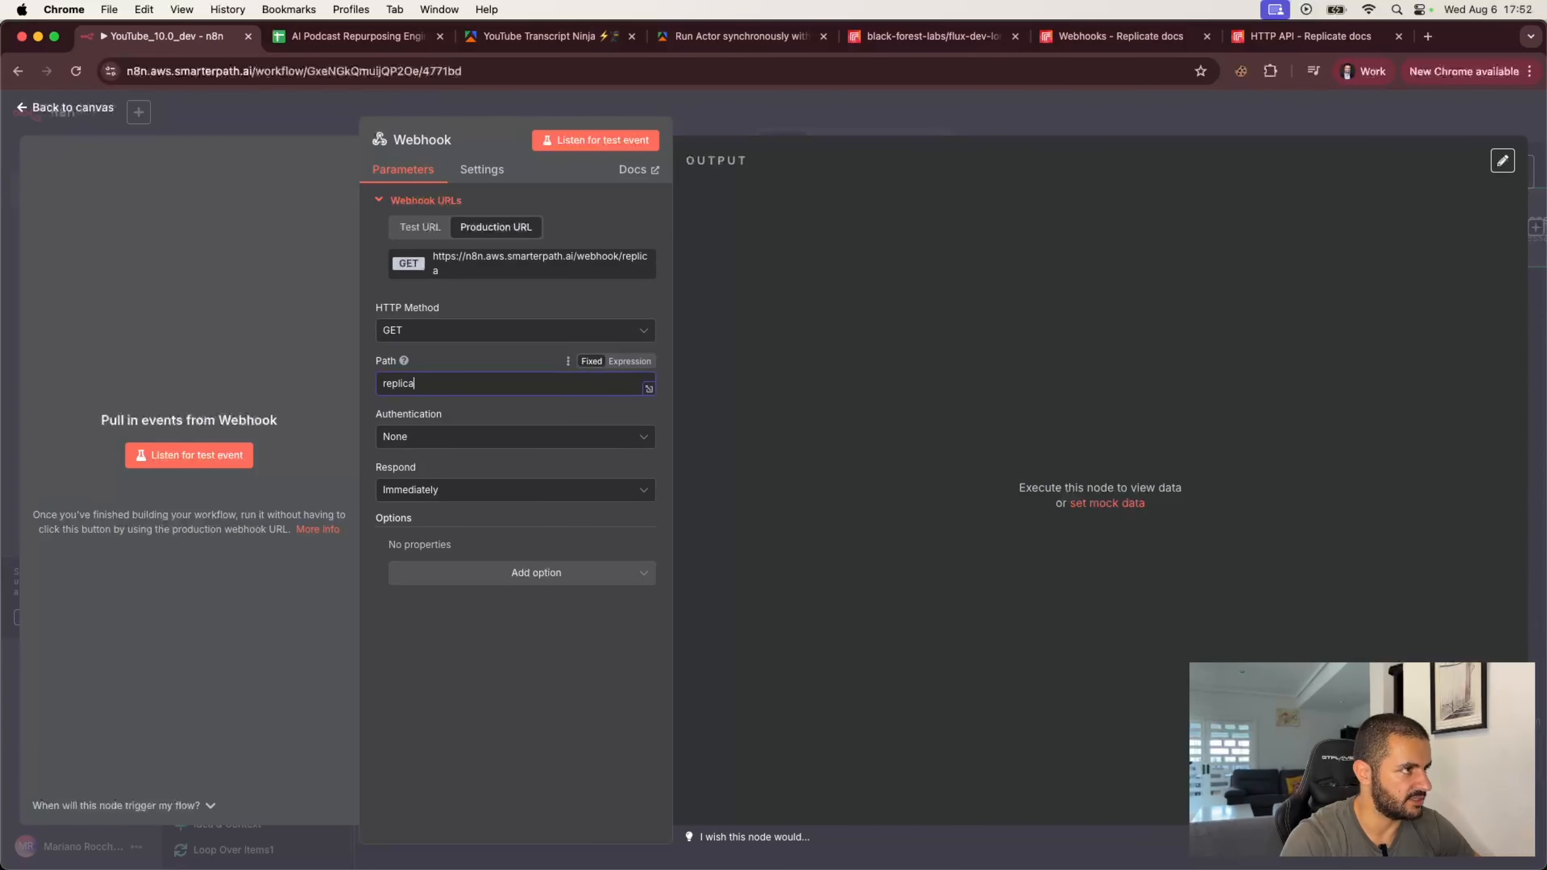
type("te-finished")
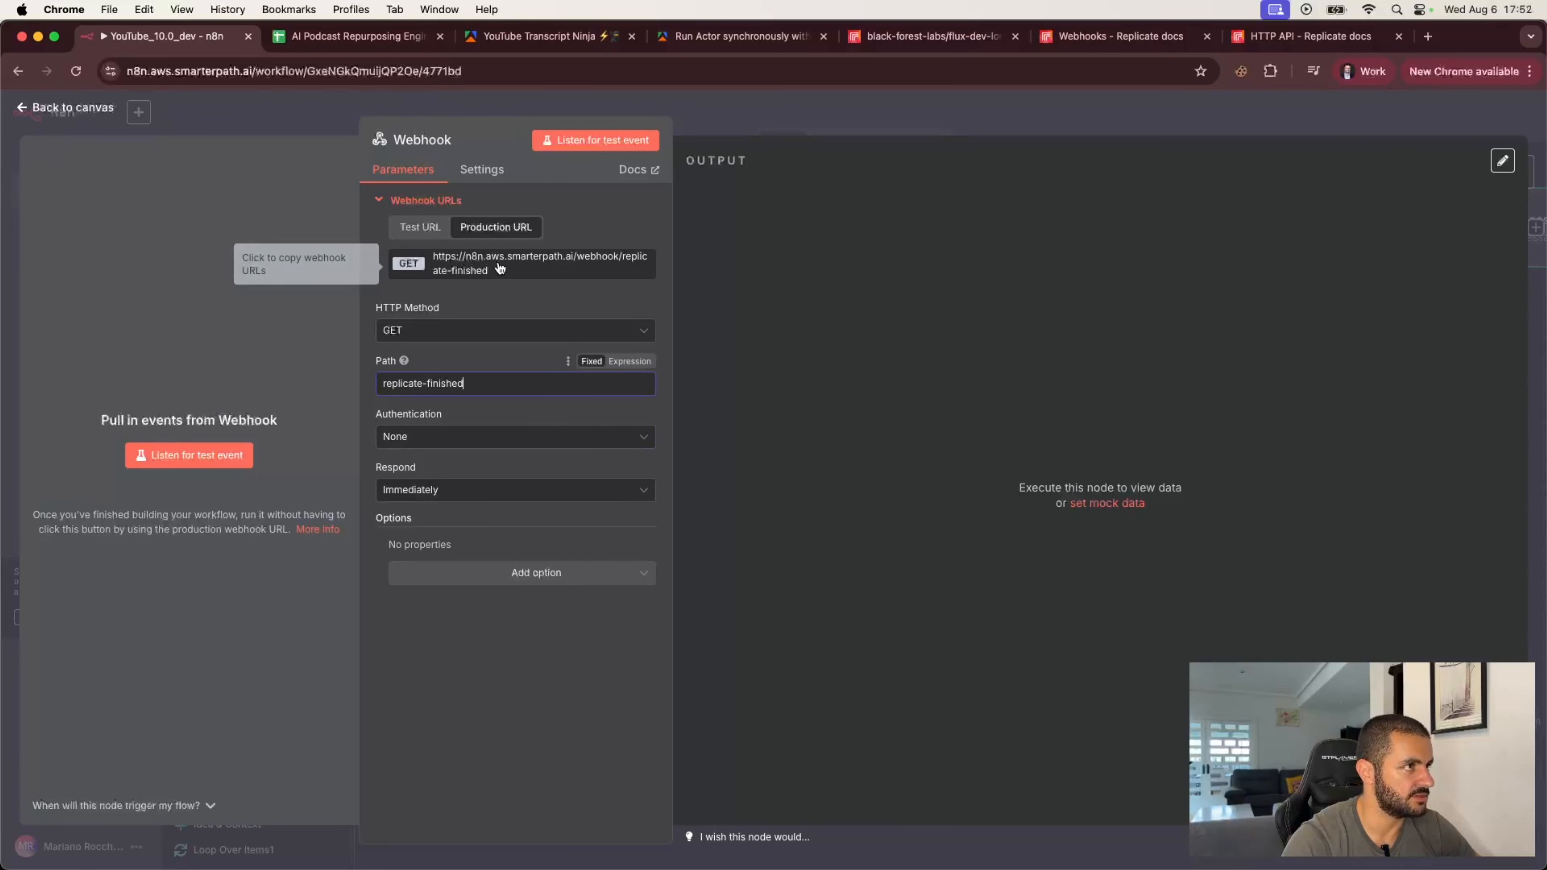
left_click(789, 117)
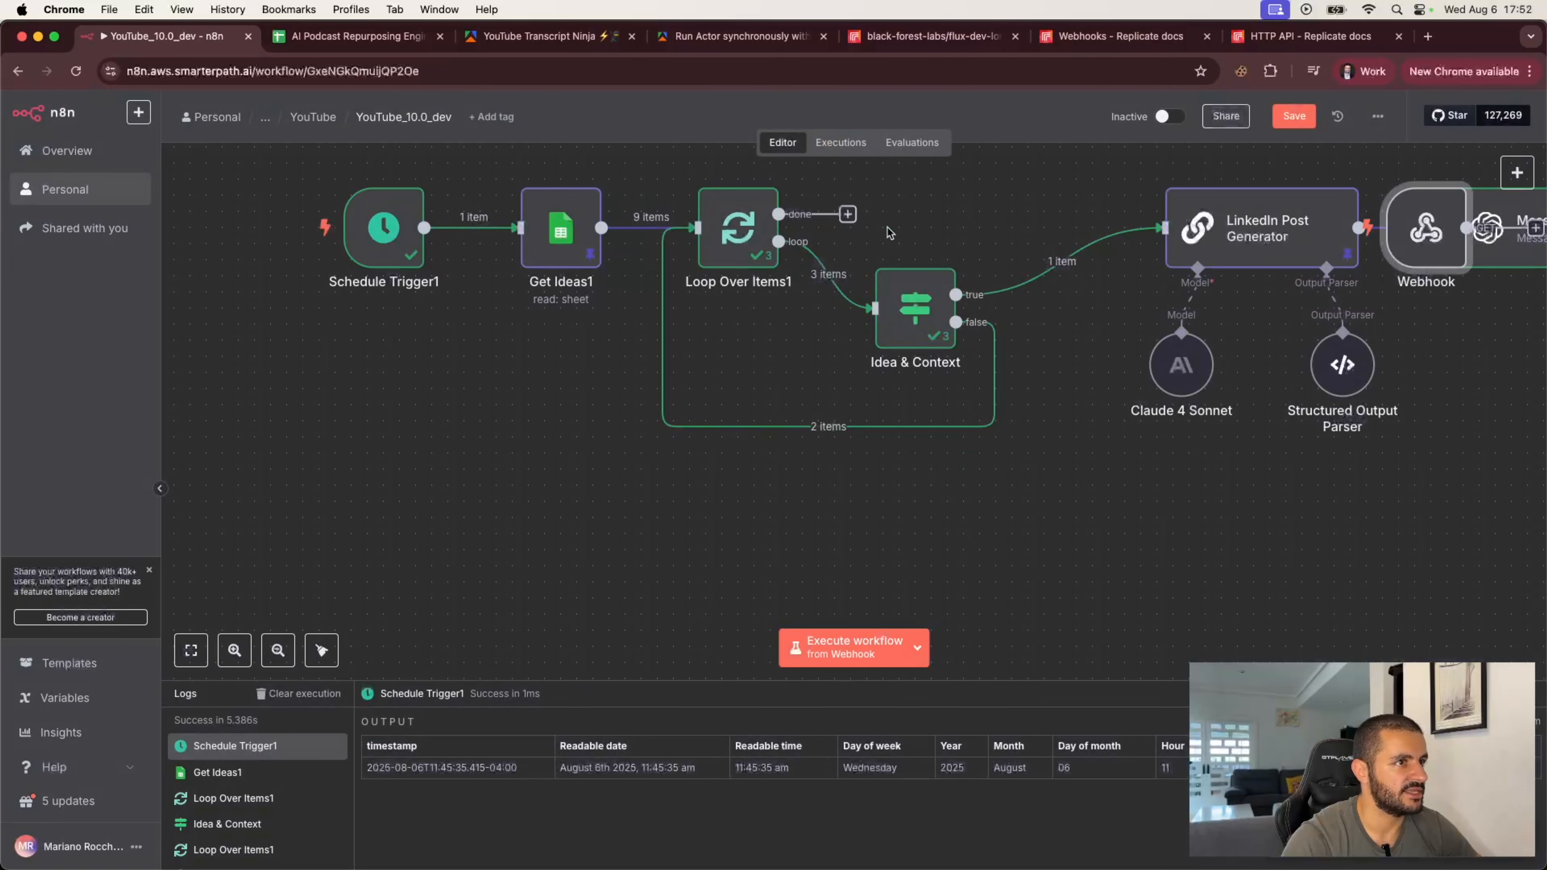
Step: Move the Webhook node off the main flow to a spot below the Schedule Trigger
scroll(896, 238, "right", 10)
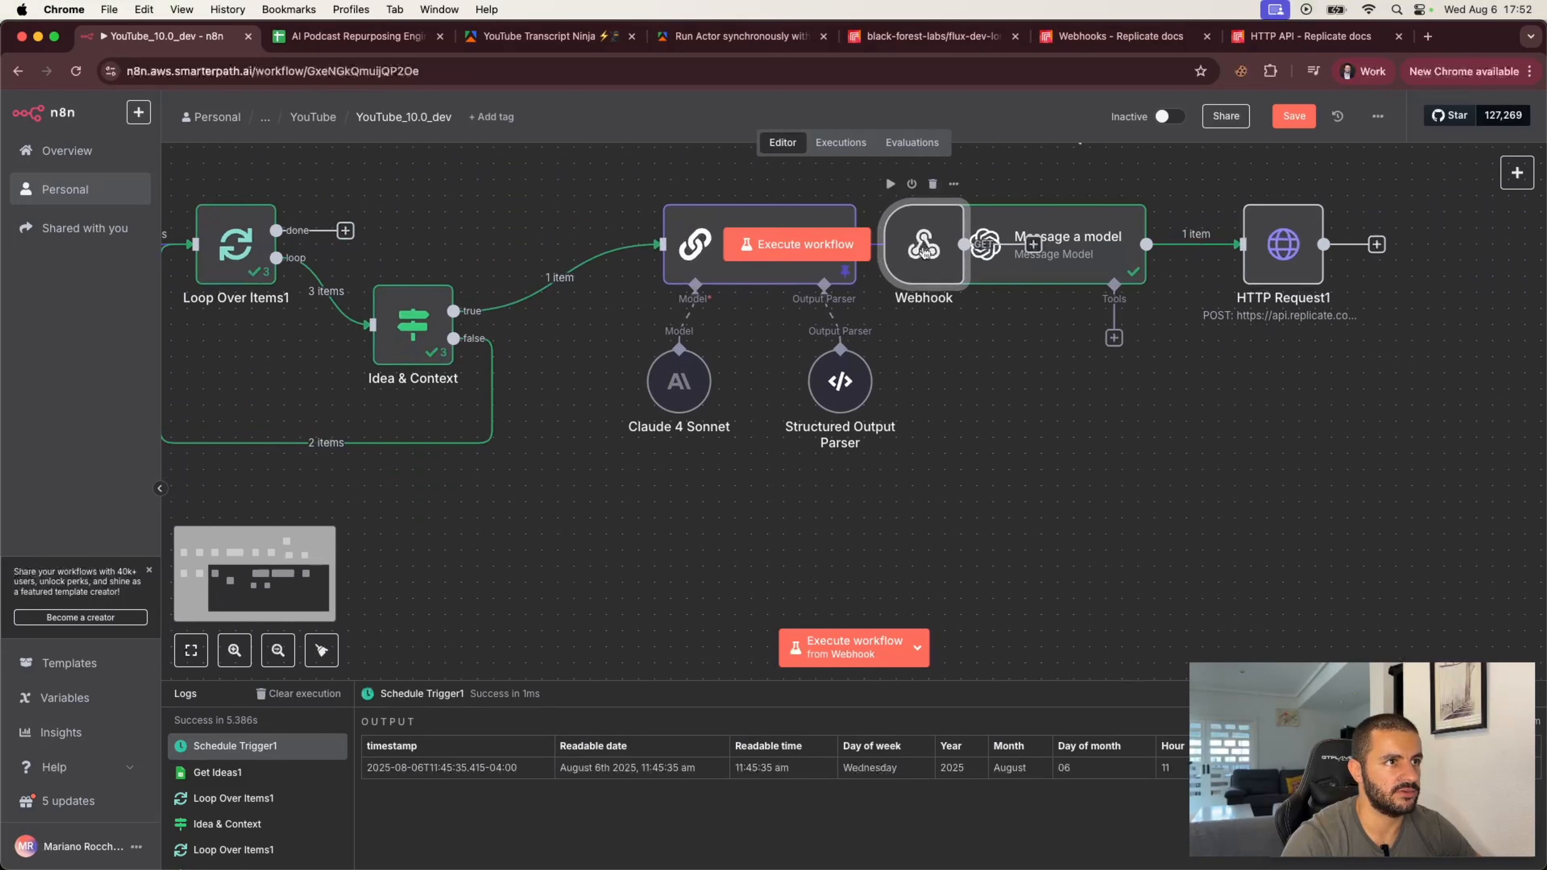
left_click_drag(924, 250, 386, 517)
scroll(708, 516, "left", 9)
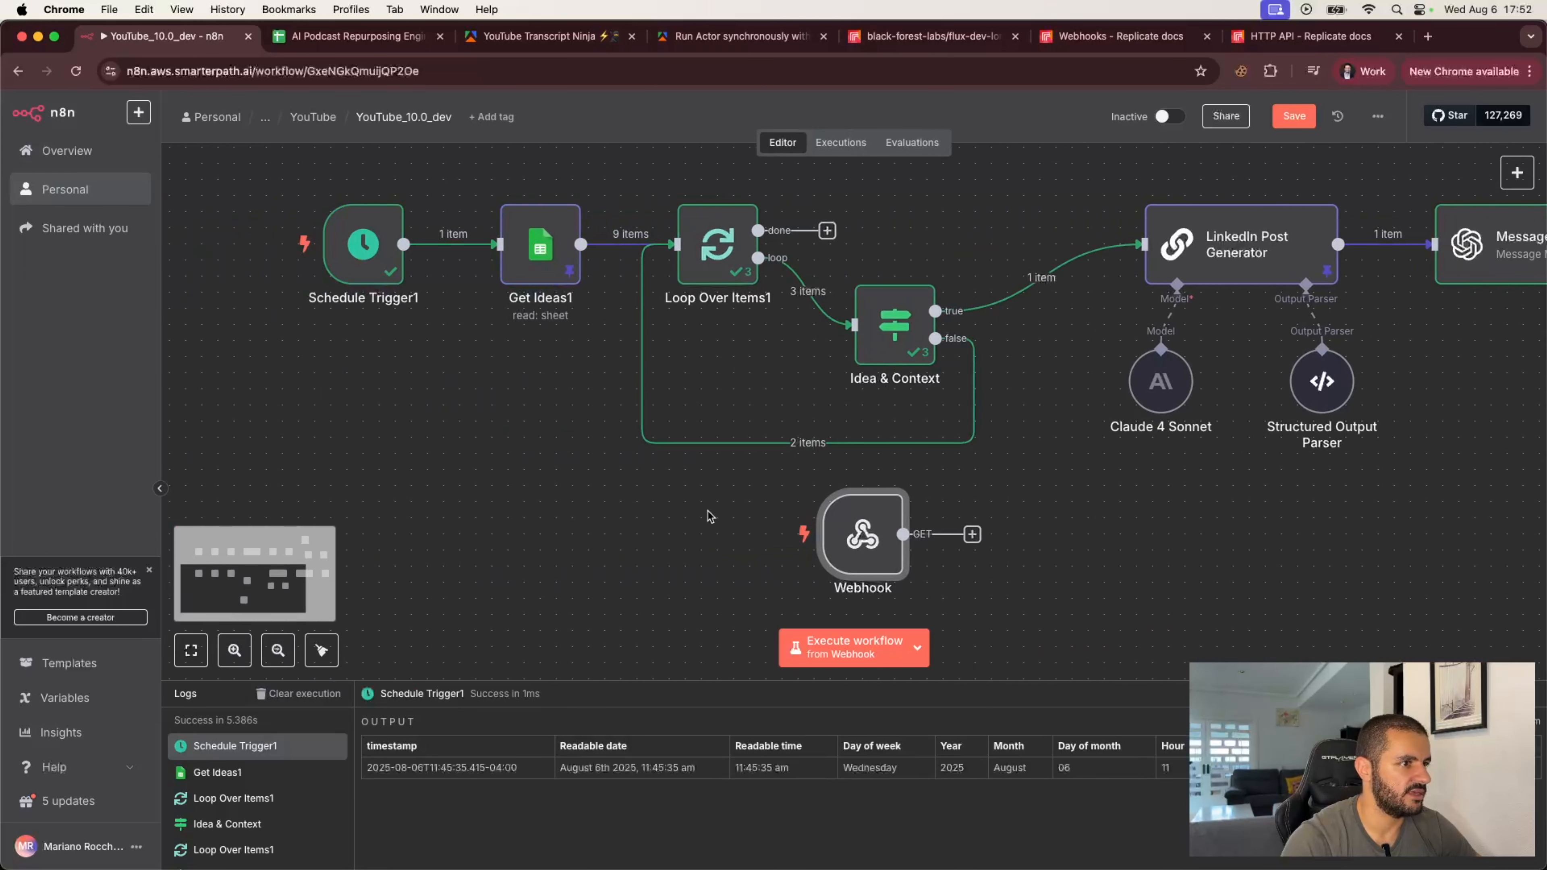
left_click_drag(854, 541, 355, 573)
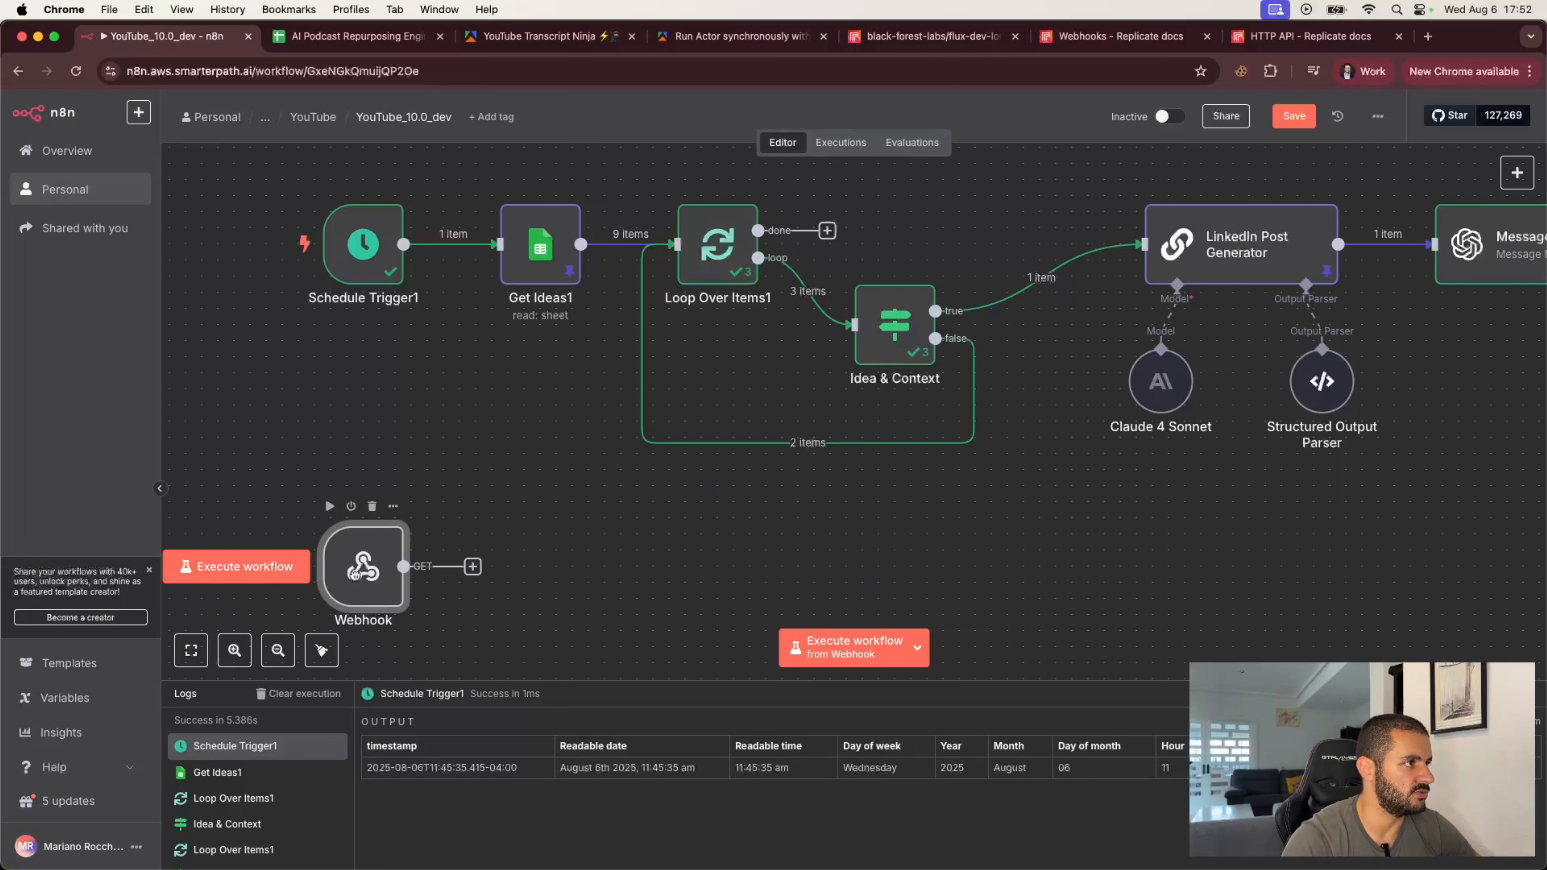
Step: Open HTTP Request1 and paste the webhook production URL as the webhook value in the JSON body
scroll(932, 553, "right", 11)
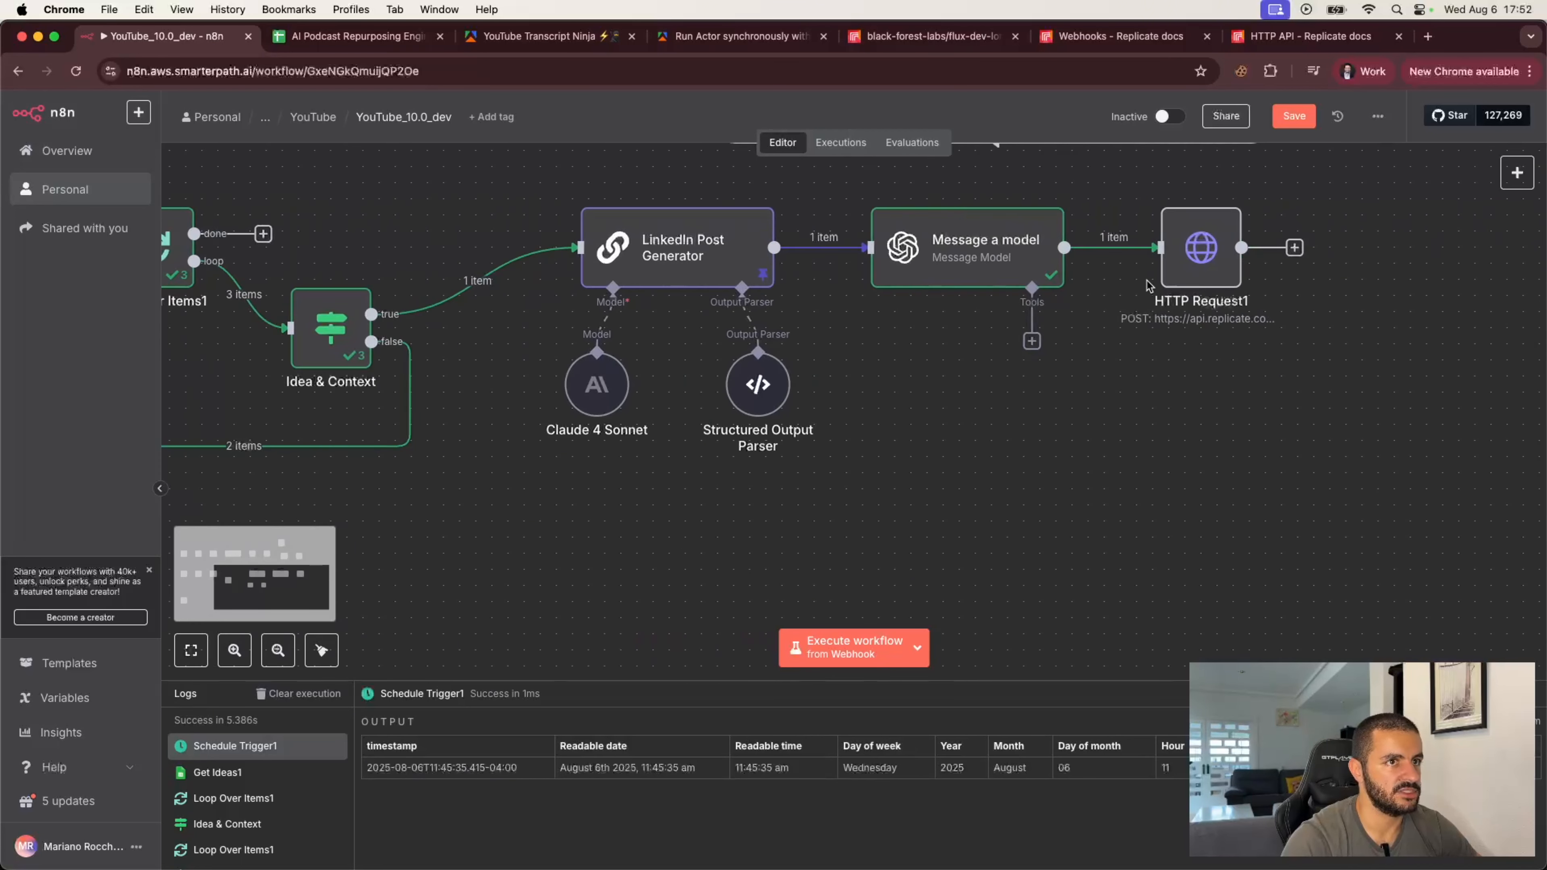
double_click(1197, 256)
scroll(646, 695, "down", 5)
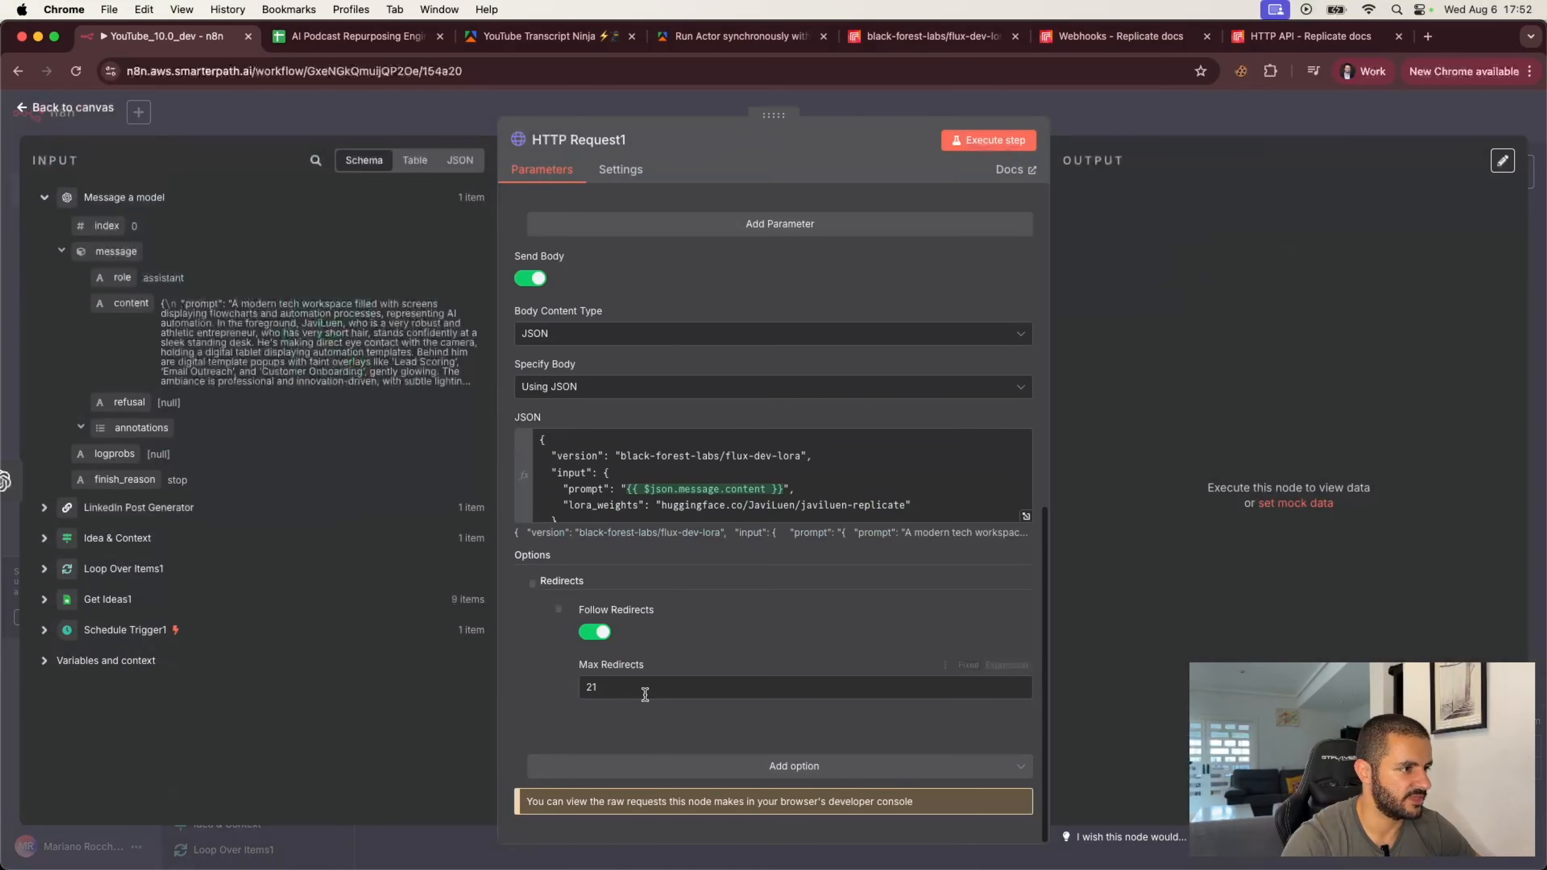
scroll(719, 478, "down", 2)
left_click(623, 494)
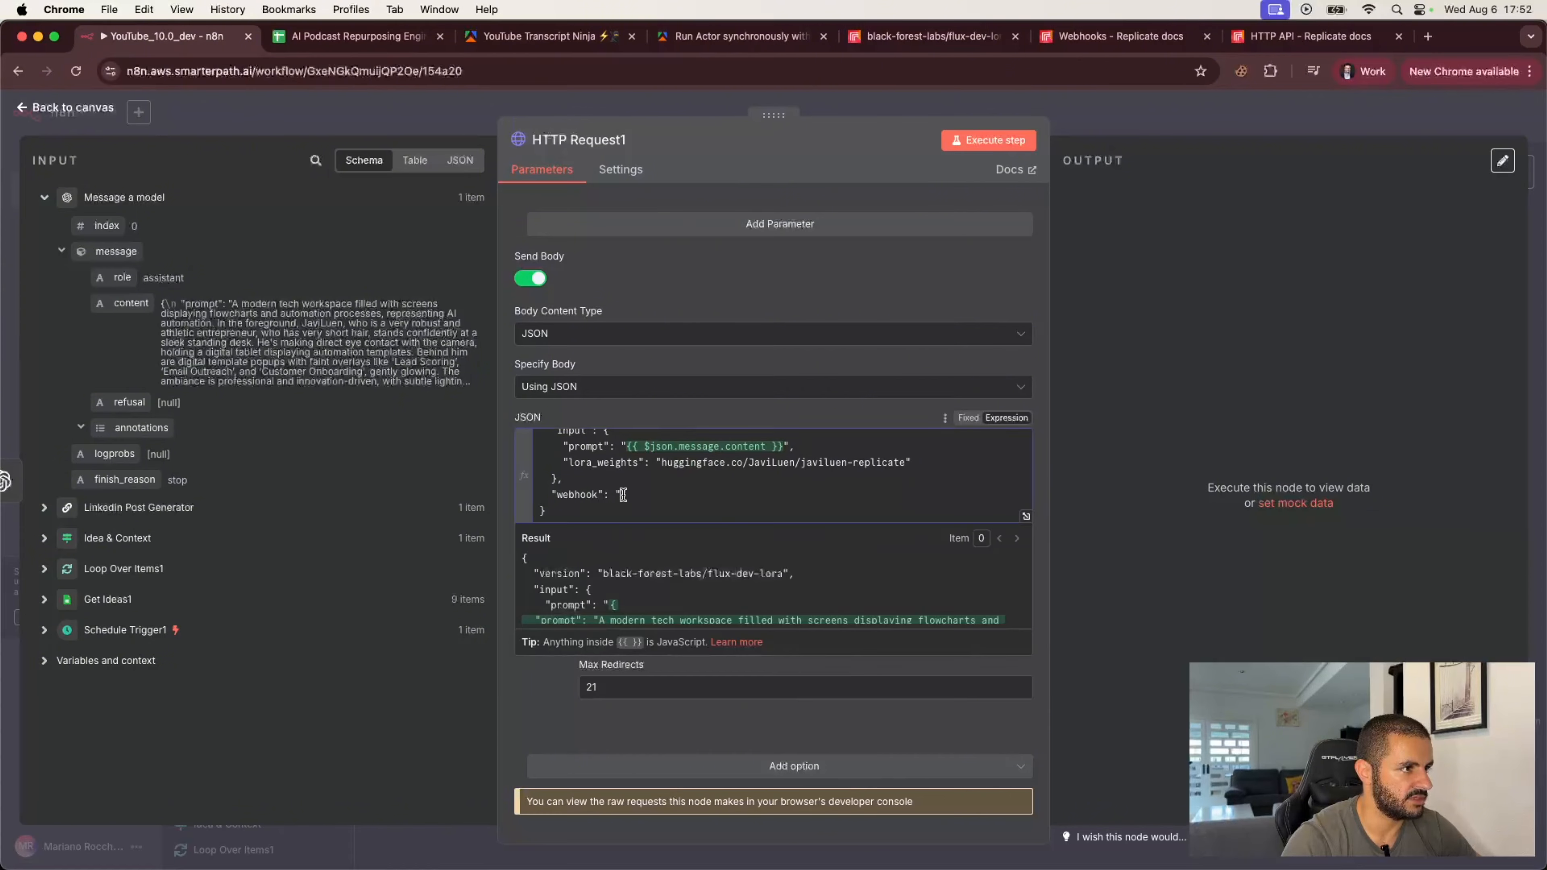
left_click(768, 411)
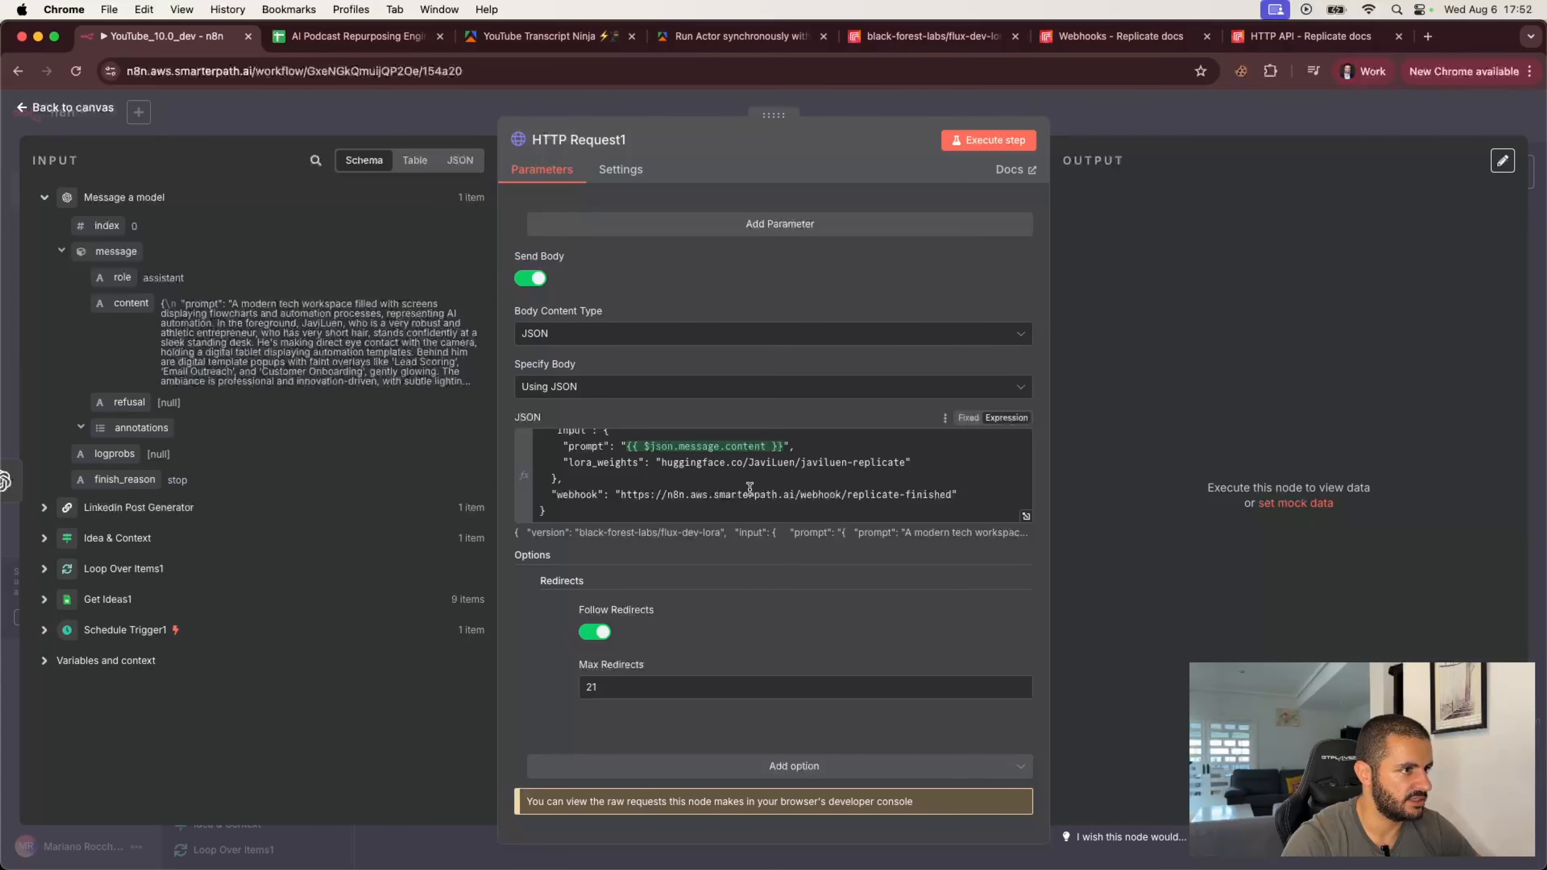
Step: Replace the $REPLICATE_API_TOKEN placeholder in the Authorization header with the actual Replicate API token
left_click(668, 482)
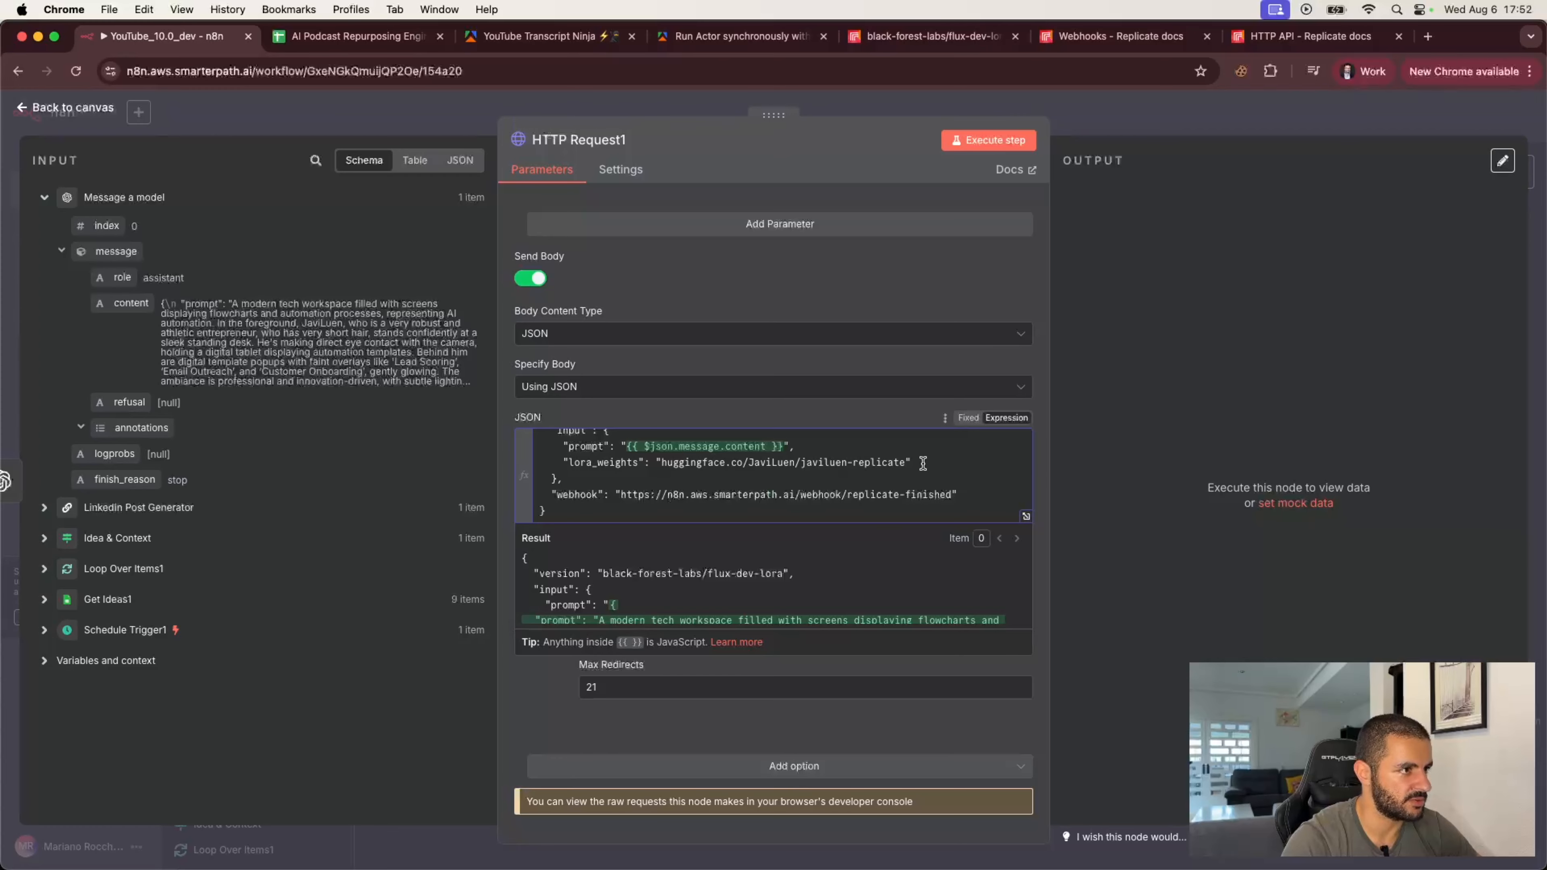
scroll(923, 463, "up", 2)
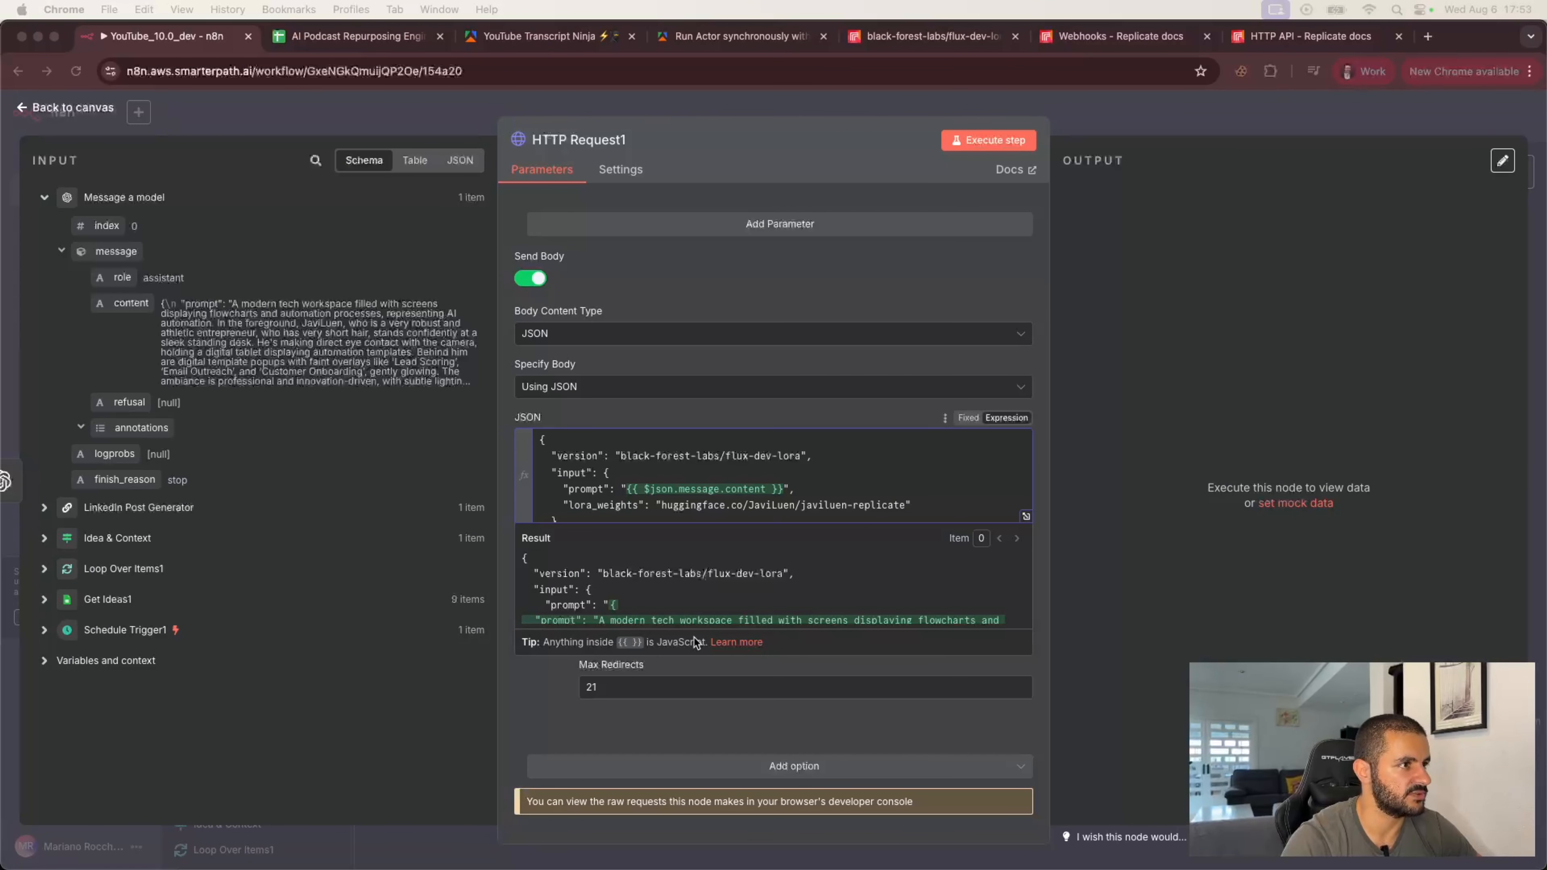
left_click(690, 412)
scroll(690, 412, "up", 5)
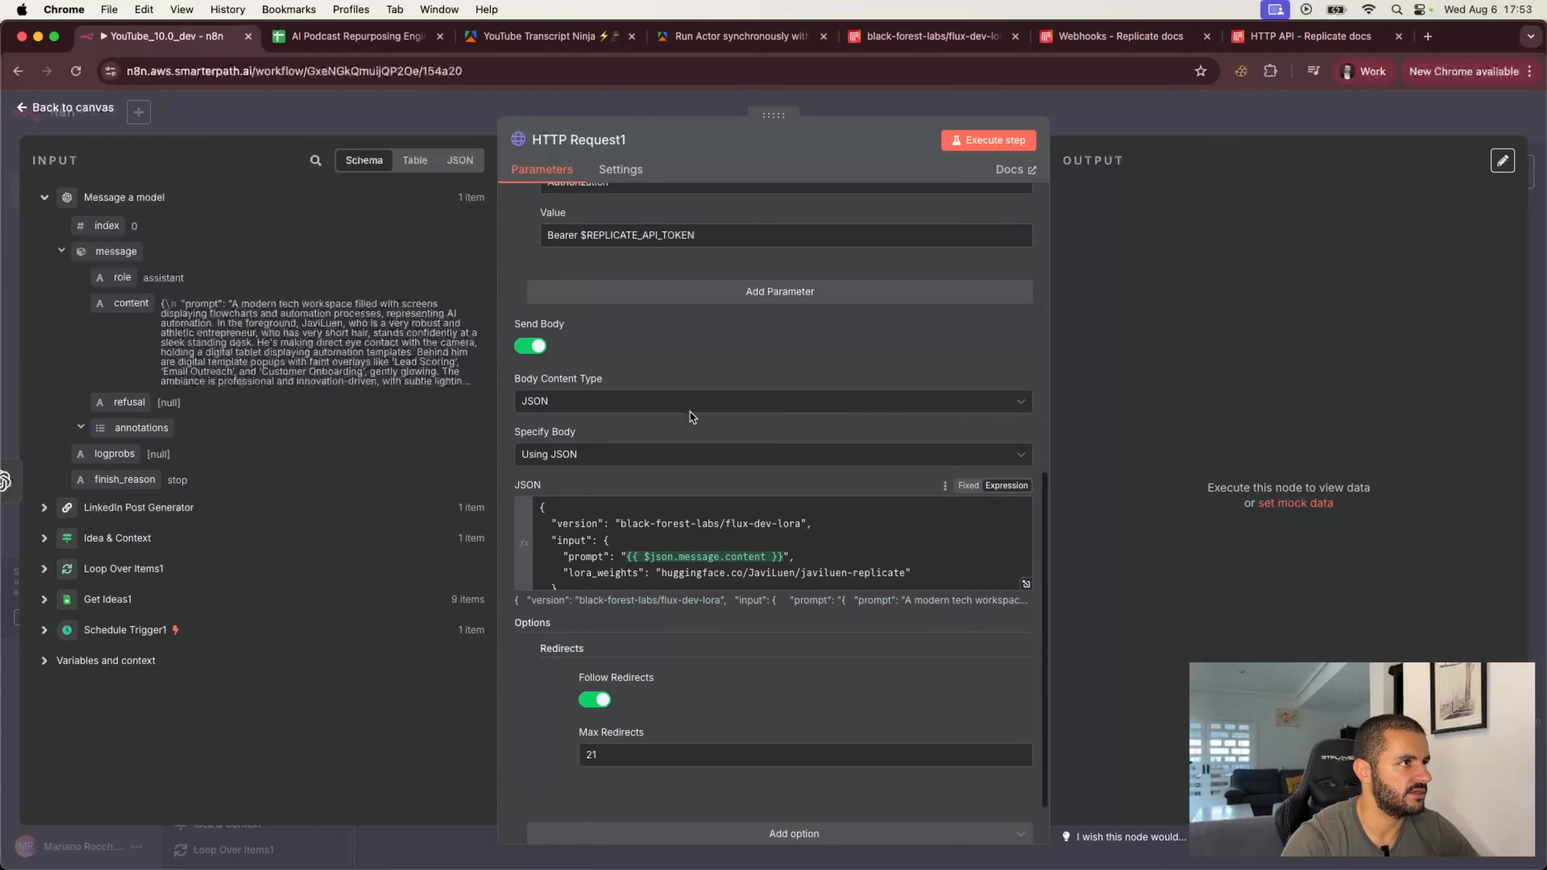
left_click_drag(582, 466, 701, 462)
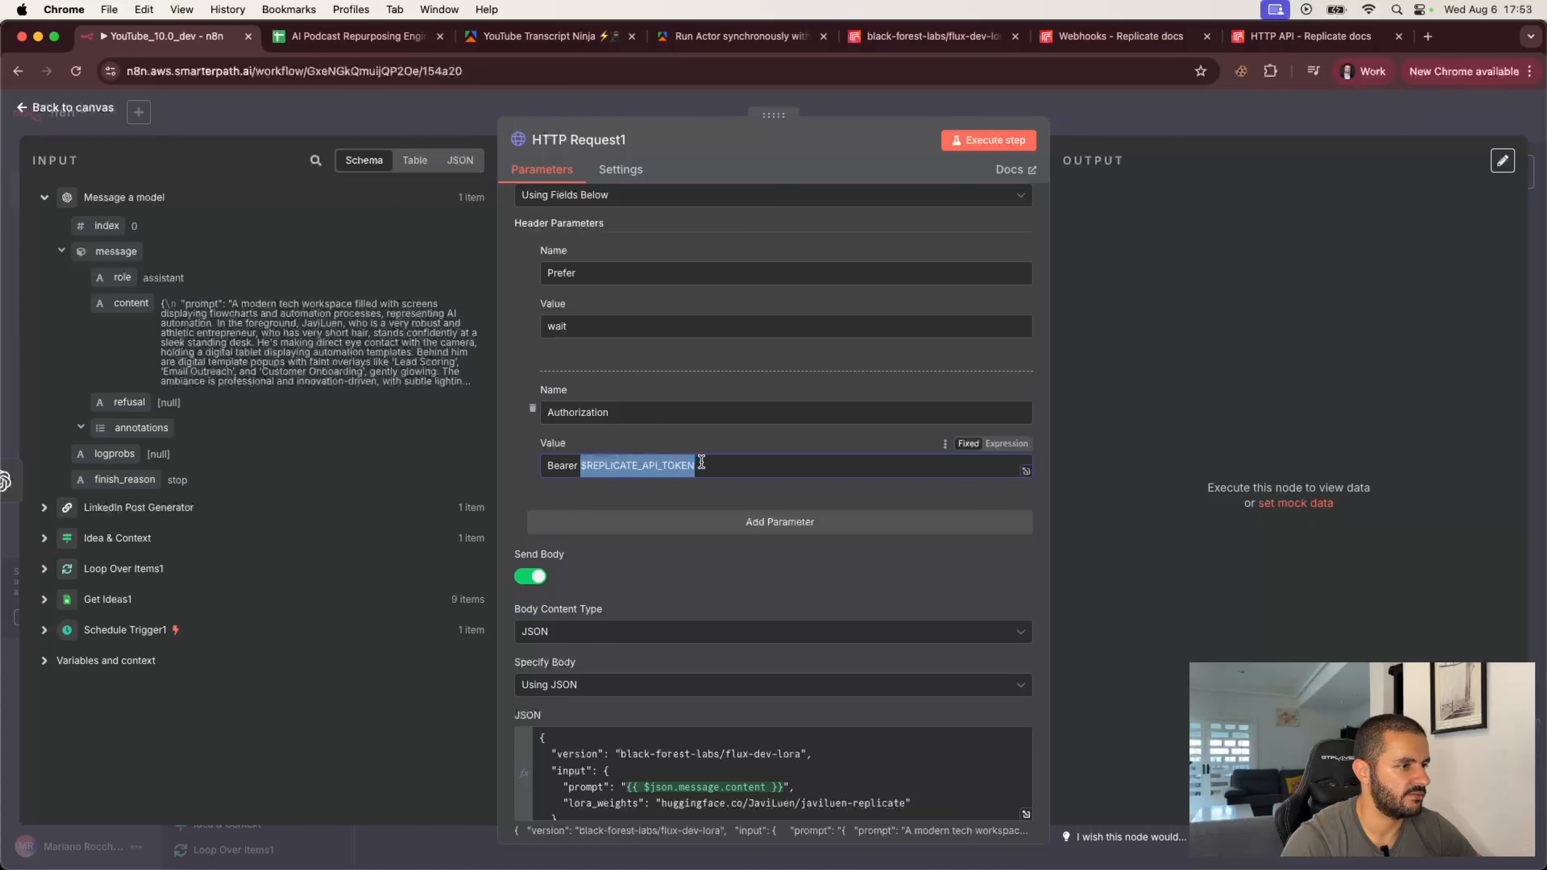
key("super+v")
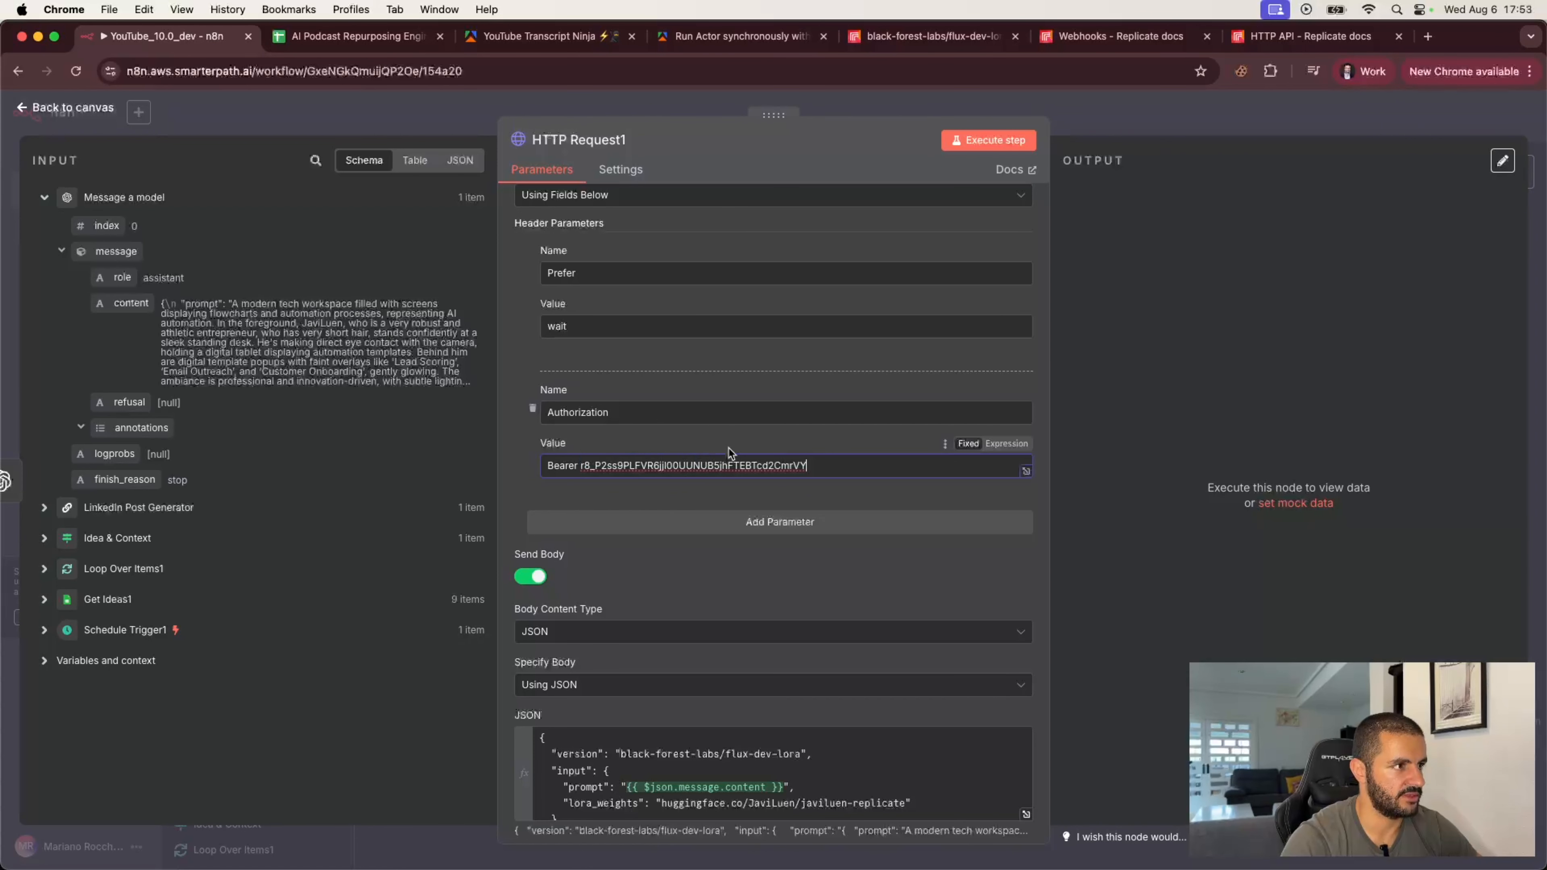
Step: Execute the HTTP Request step and inspect the resulting error details
left_click(989, 140)
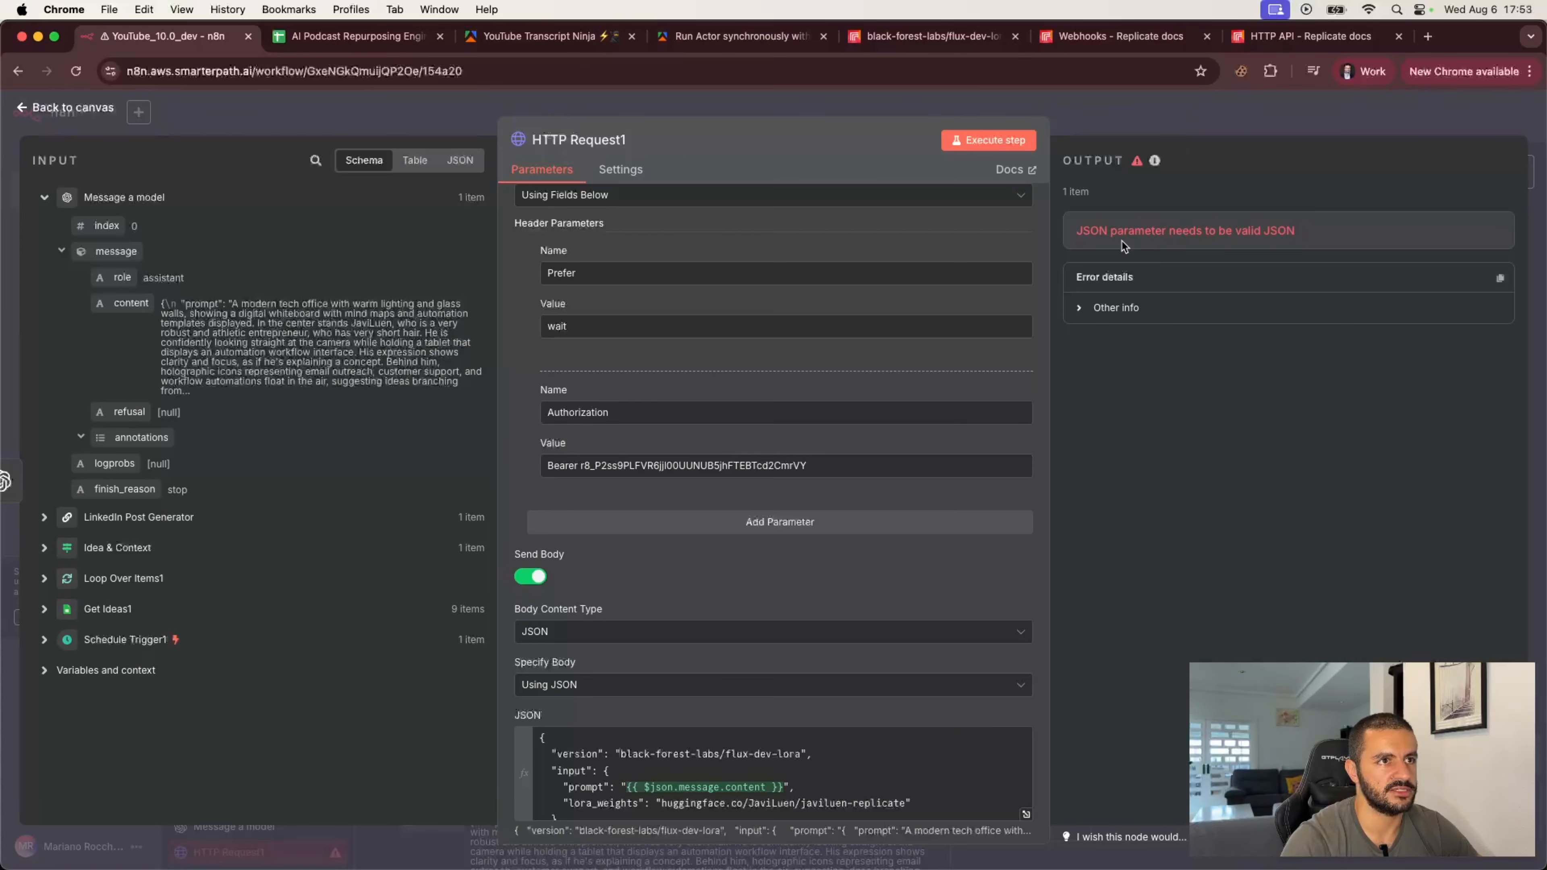
scroll(807, 628, "down", 3)
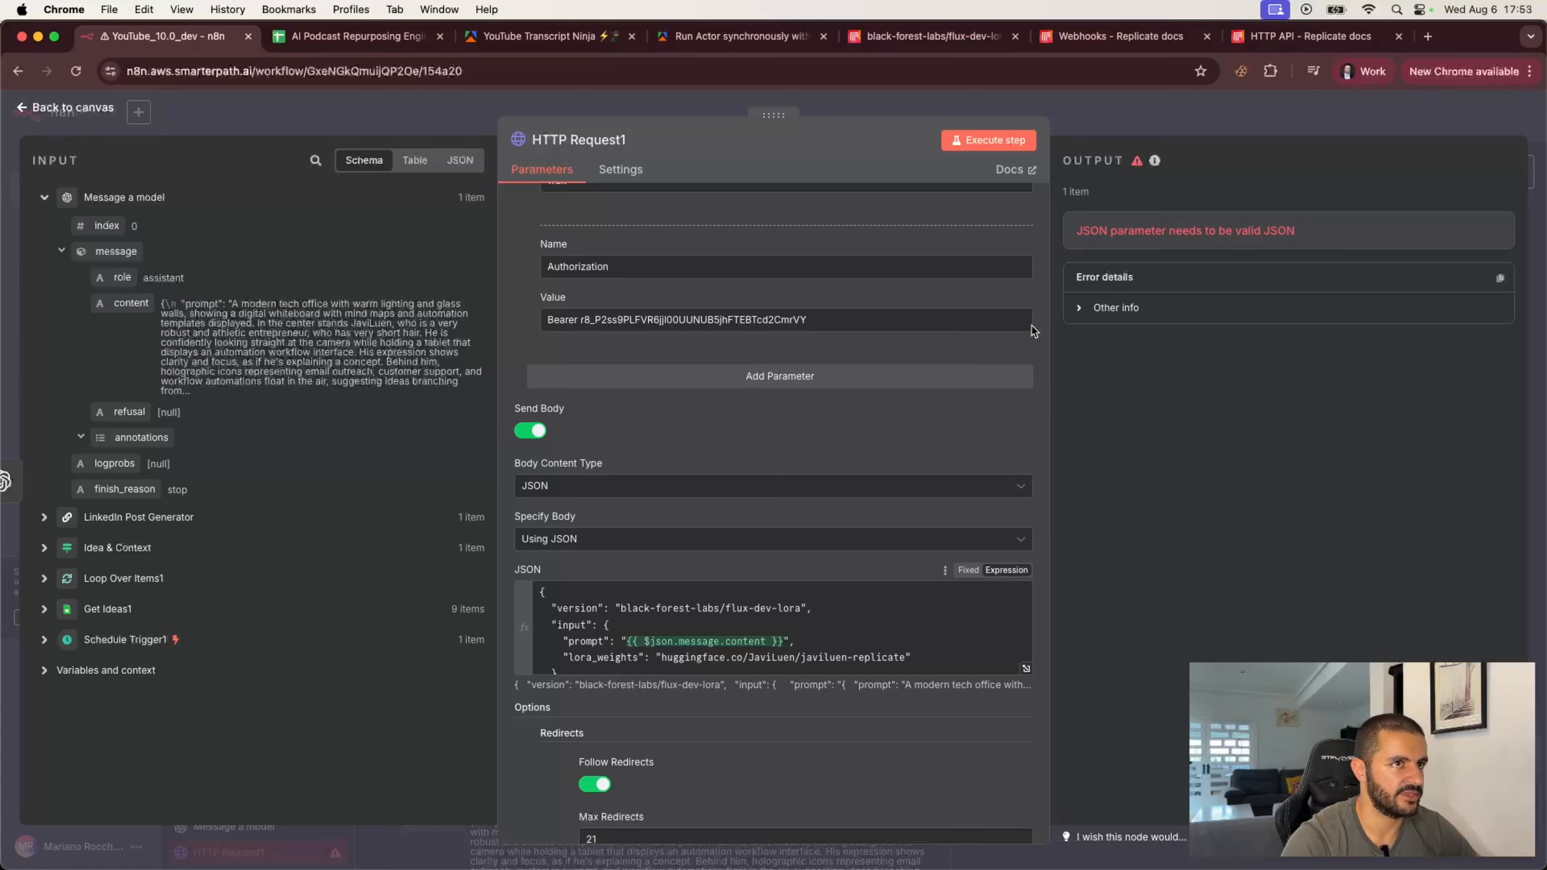
left_click(1082, 311)
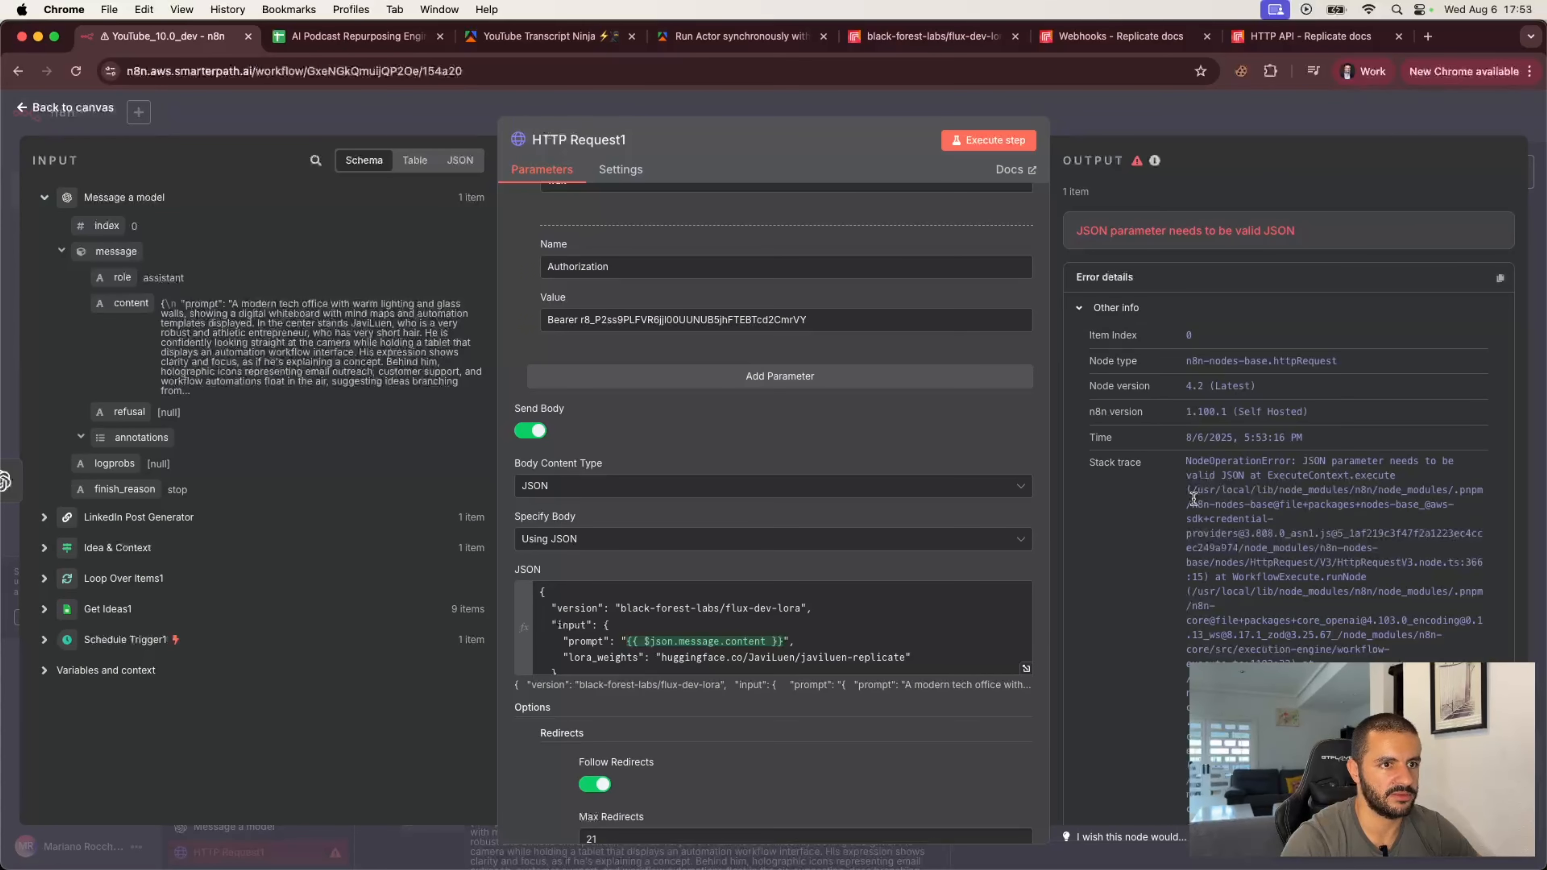
scroll(1279, 487, "down", 3)
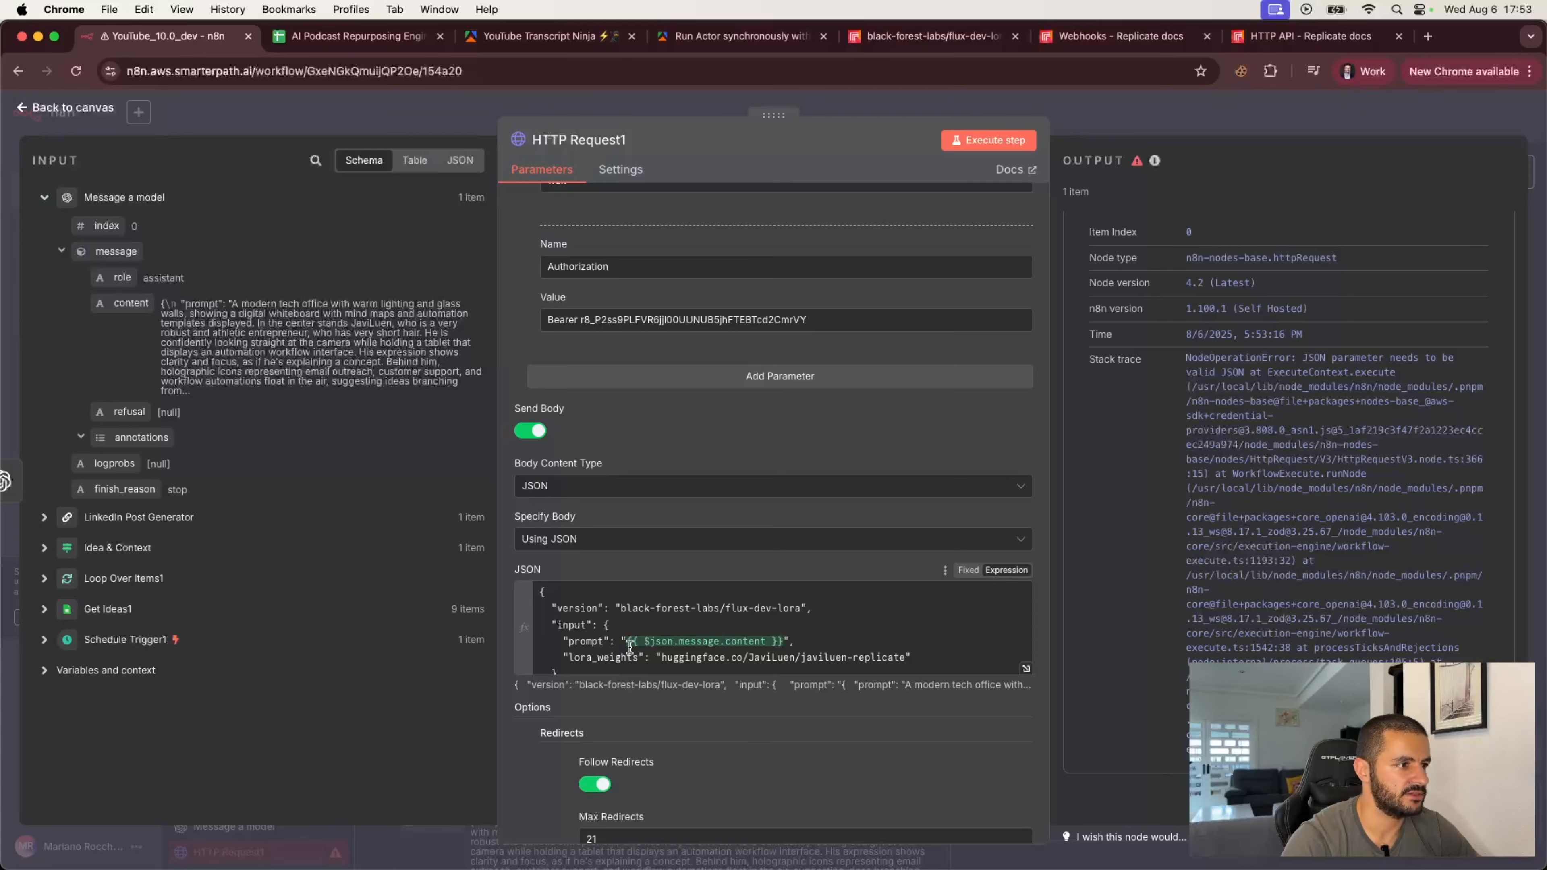
scroll(1180, 443, "up", 3)
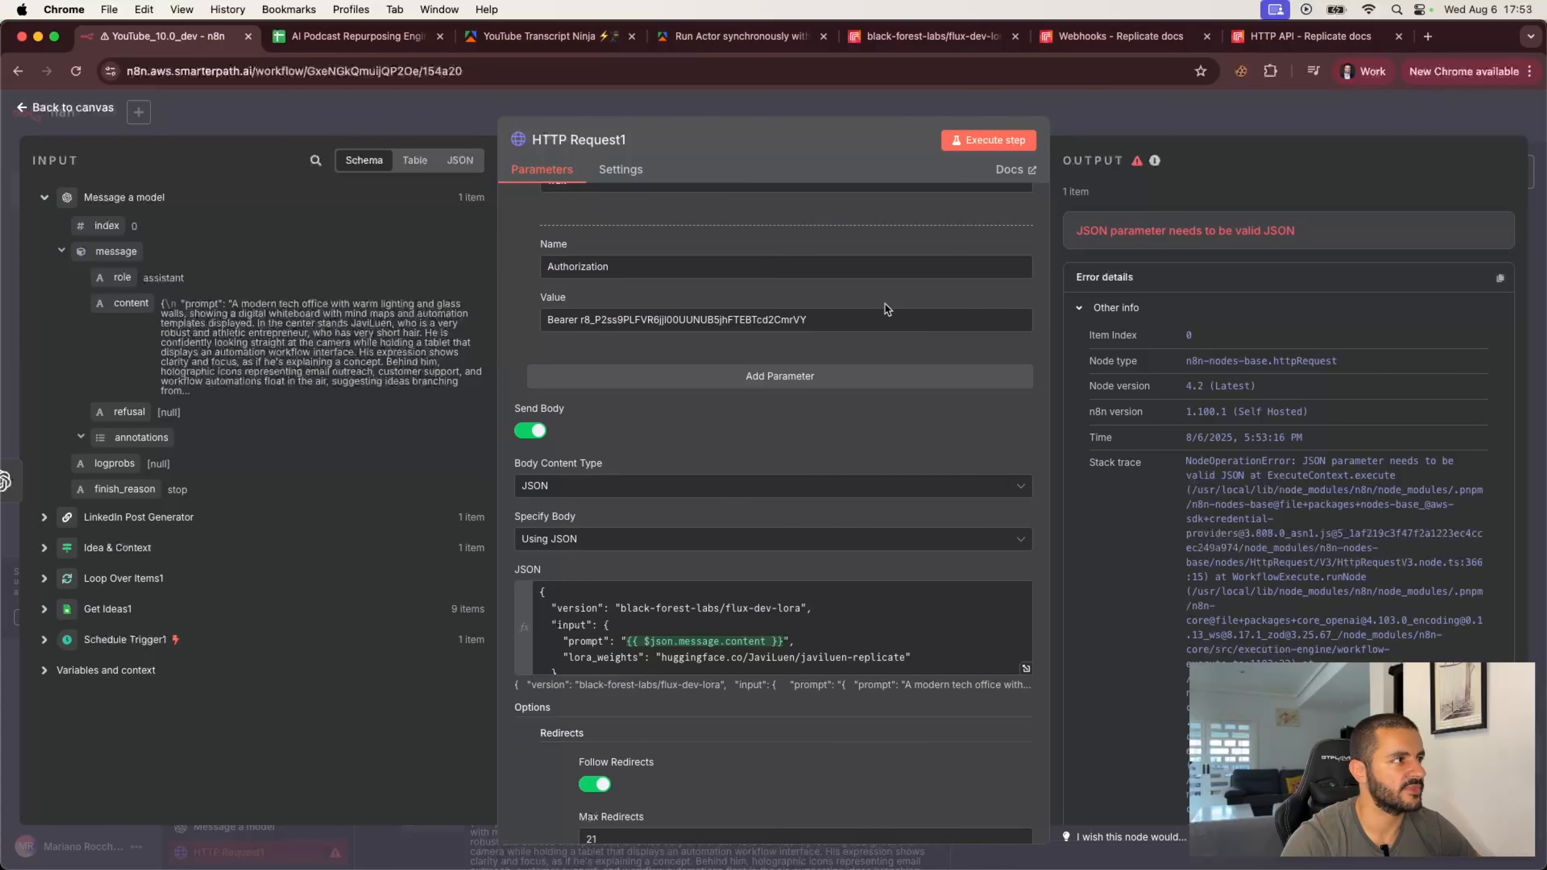
Step: Return to the canvas, shift the HTTP Request1 node further right, and open the Message a model node
left_click(356, 115)
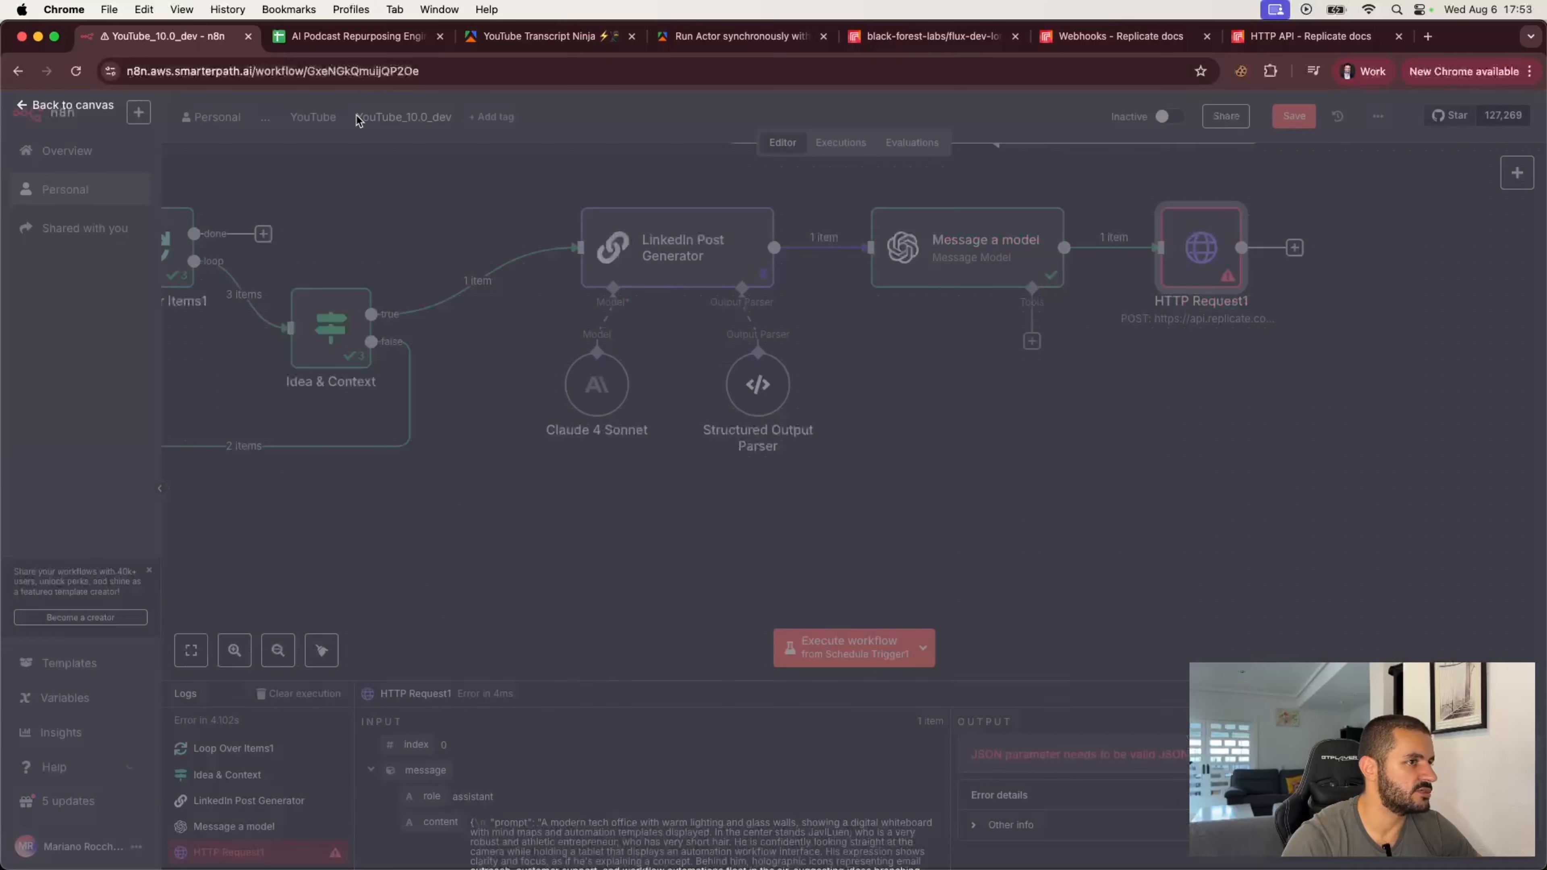
left_click_drag(1204, 260, 1317, 260)
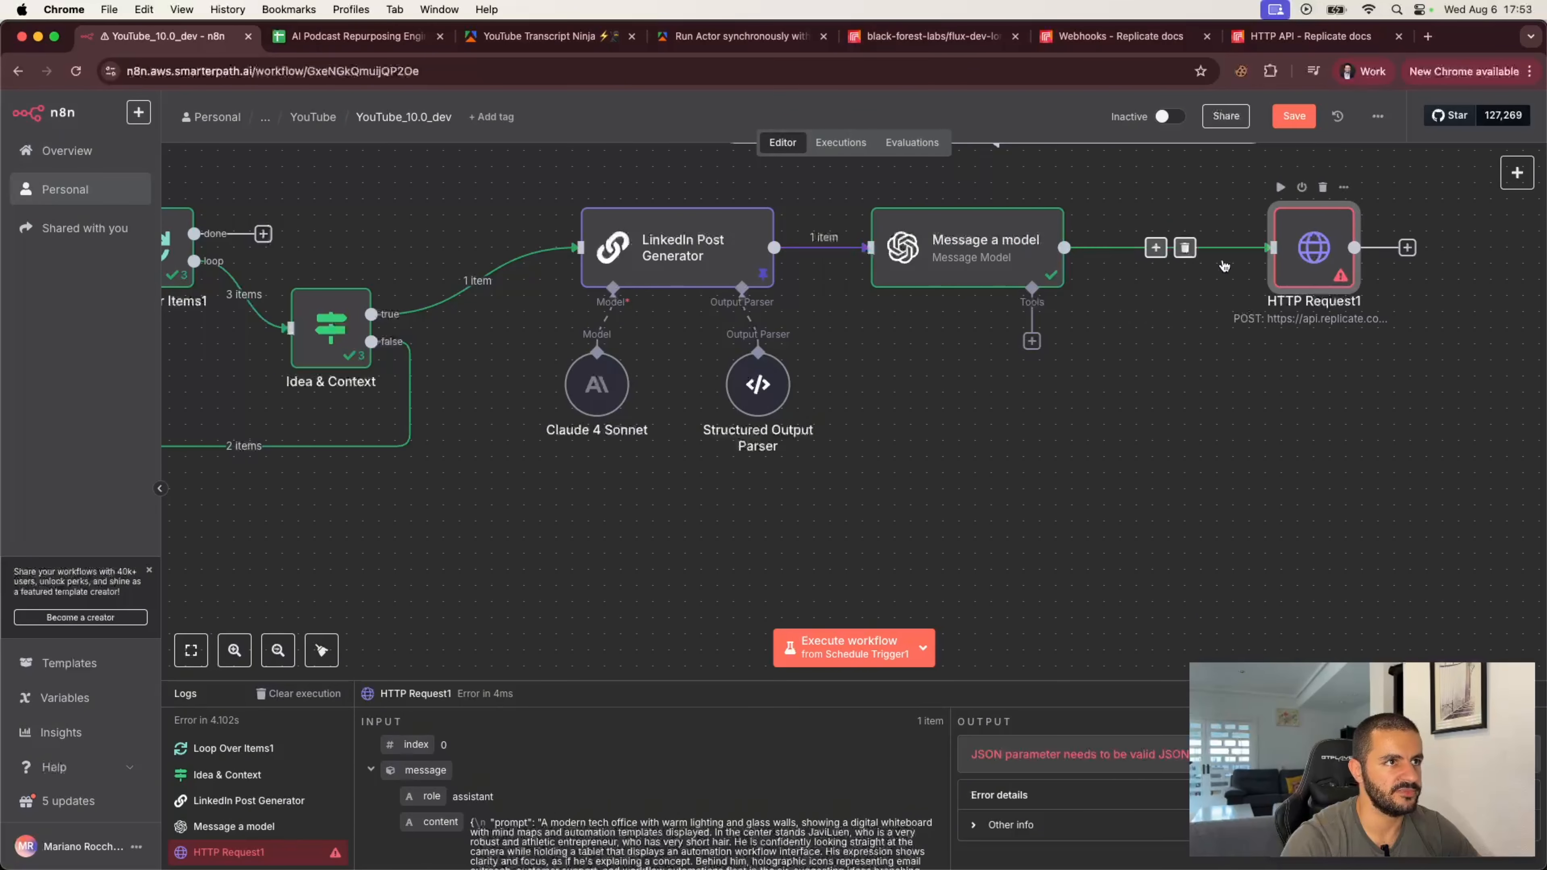
double_click(936, 263)
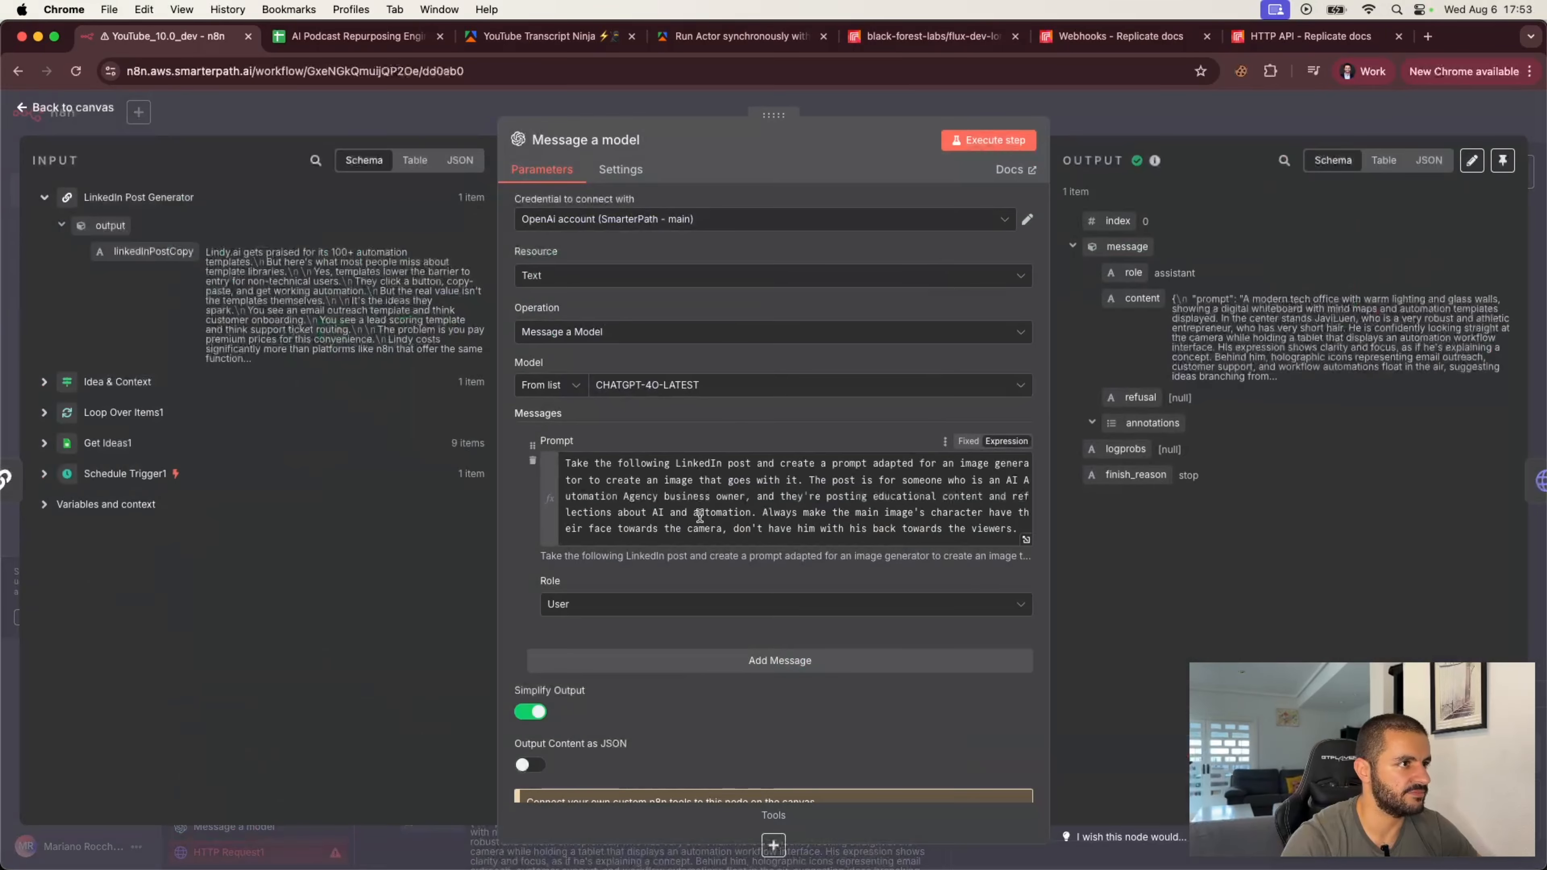
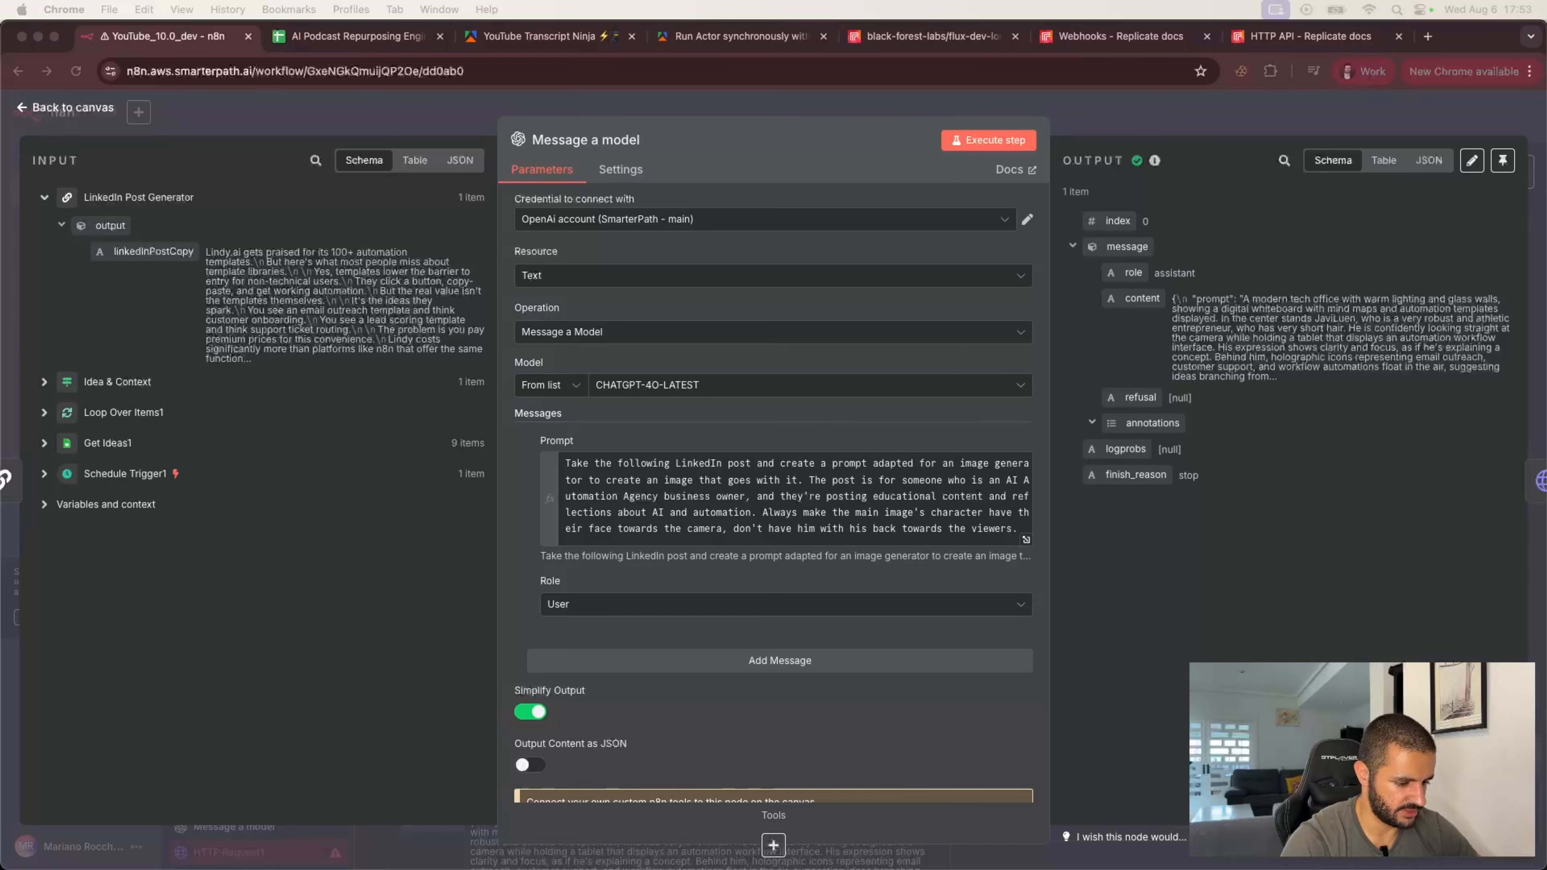
Step: Turn on Output Content as JSON in the Message a model node and execute the step
scroll(624, 594, "down", 3)
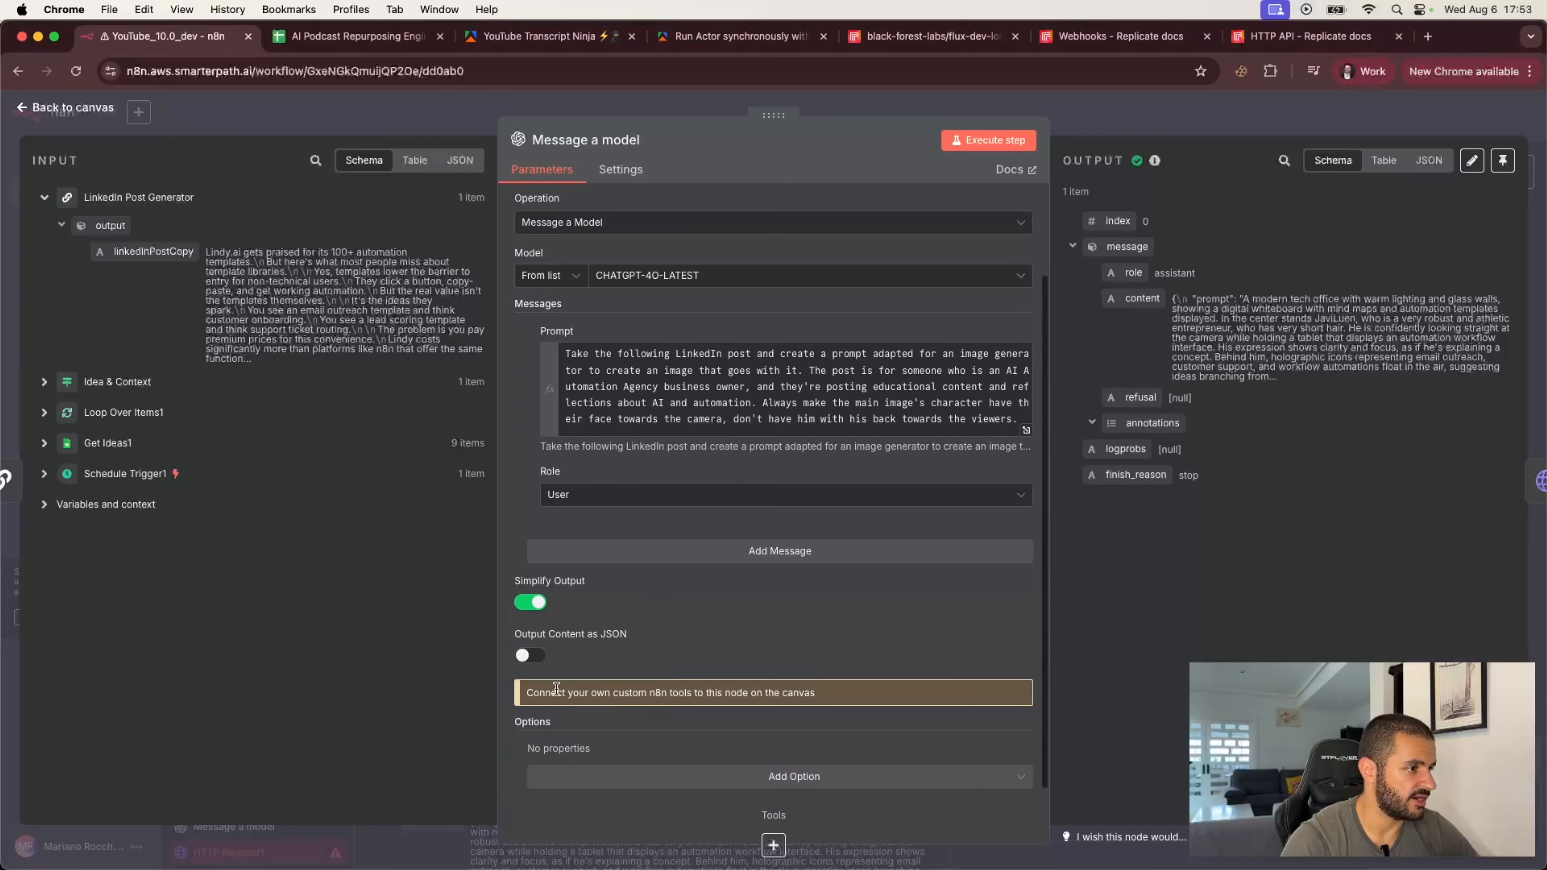
left_click(551, 658)
scroll(717, 655, "down", 1)
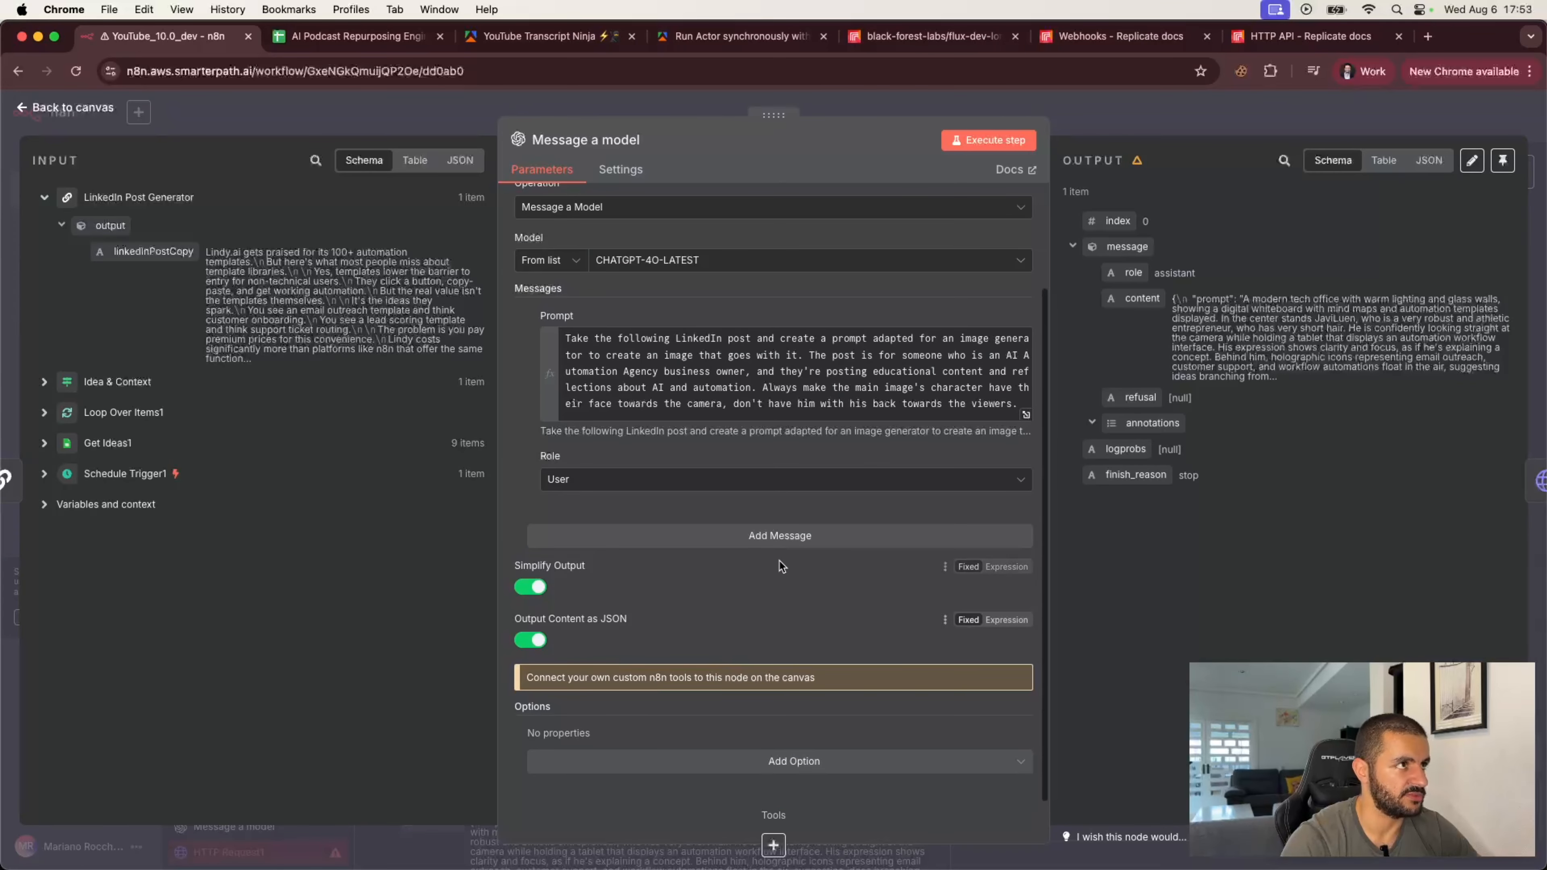
left_click(990, 141)
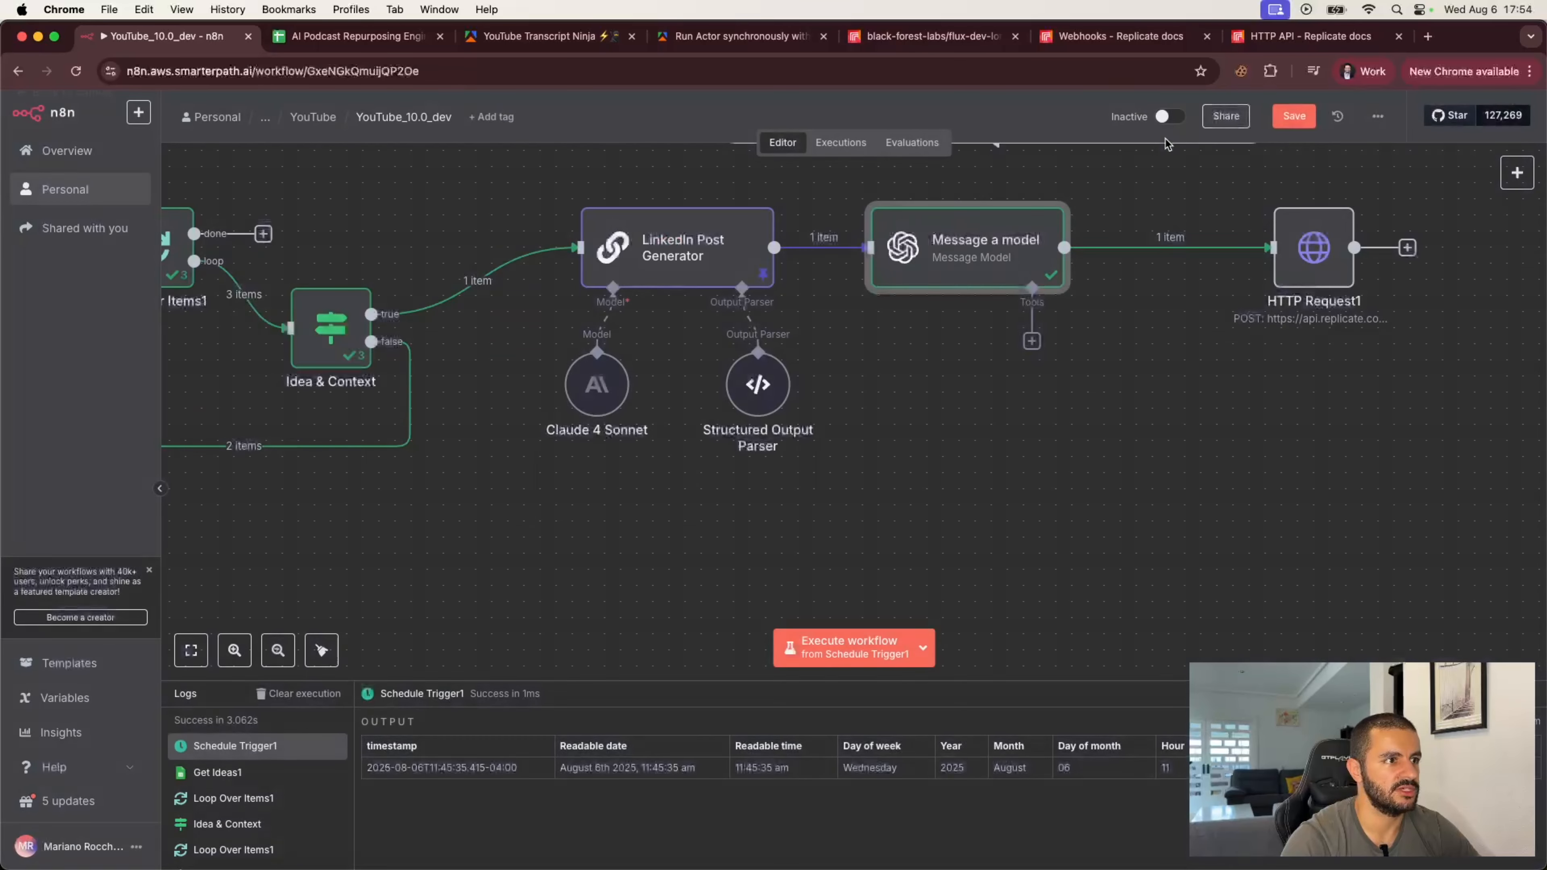
Step: Open HTTP Request1, replace the prompt value with {{ $json.message.content.prompt }}, and execute the step
left_click(1193, 131)
scroll(1107, 290, "right", 5)
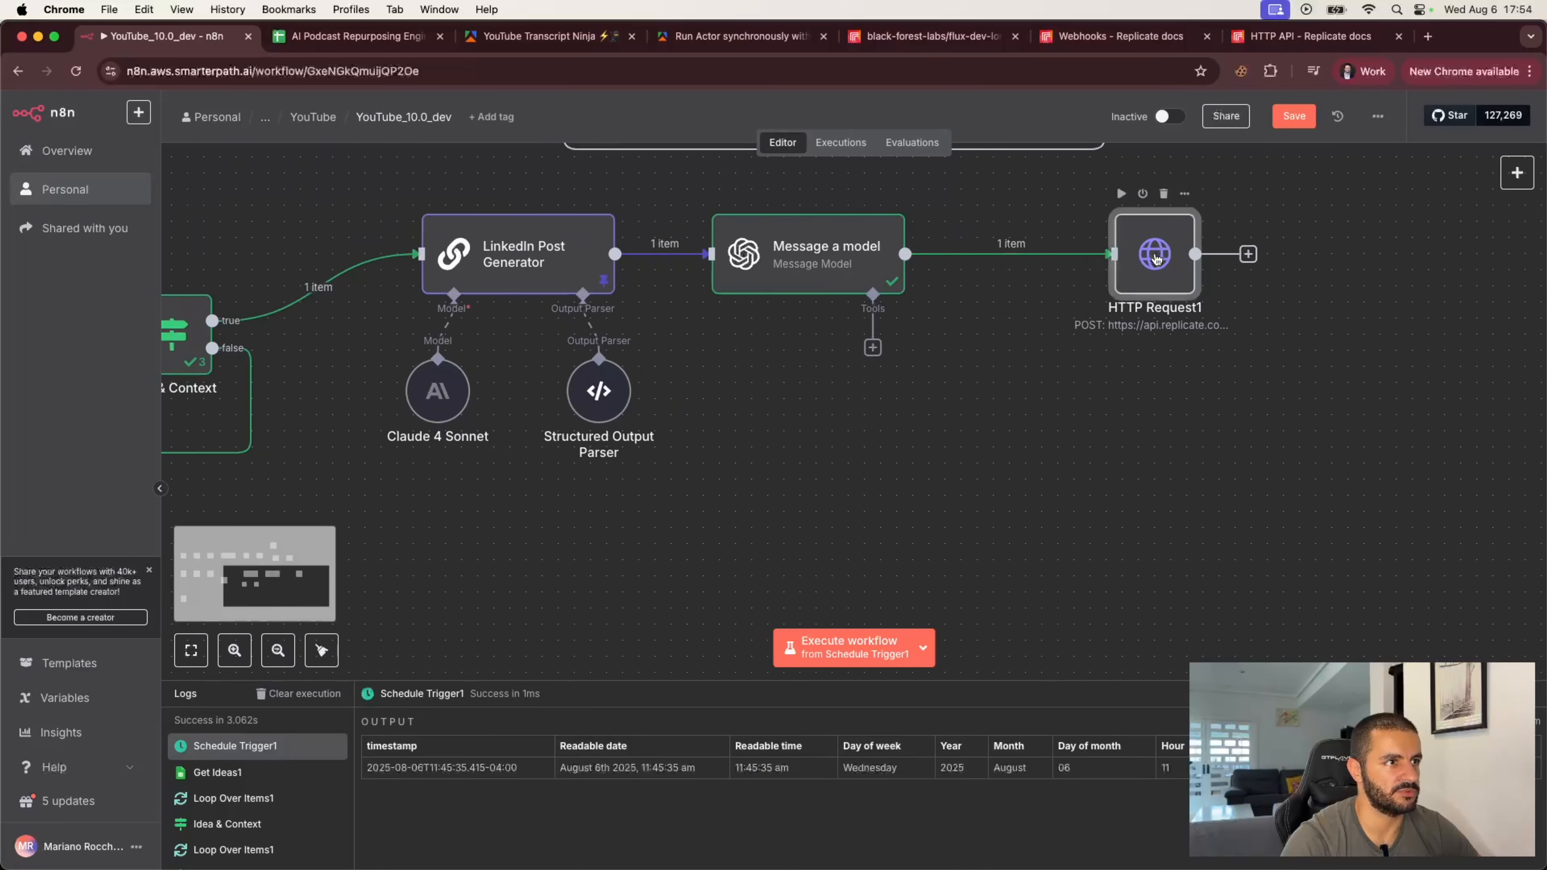
double_click(1146, 256)
scroll(933, 379, "down", 10)
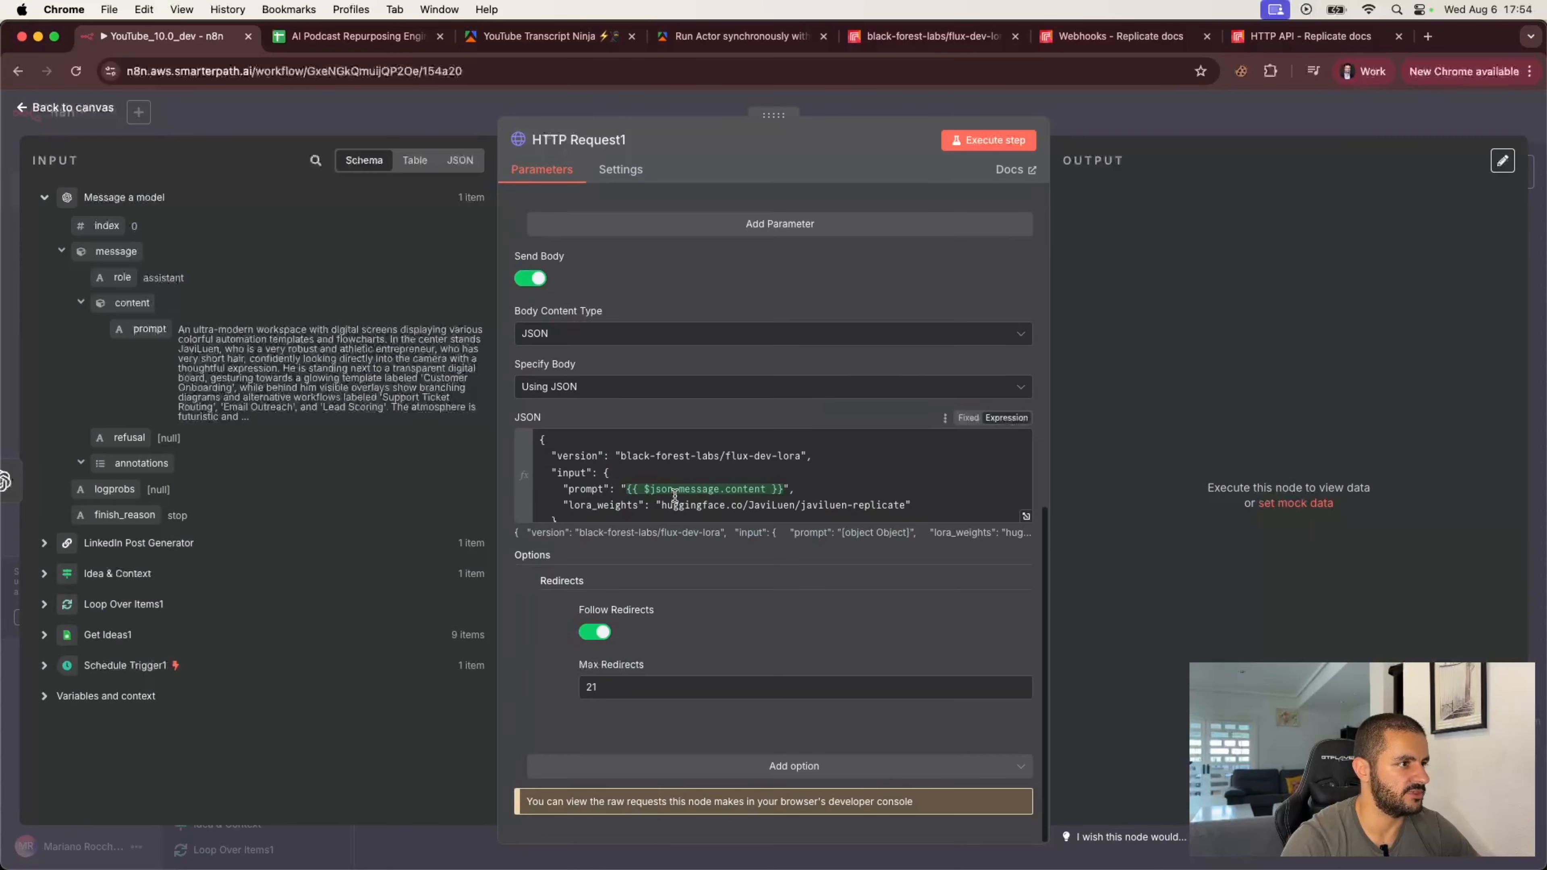
left_click_drag(783, 488, 625, 489)
key("BackSpace")
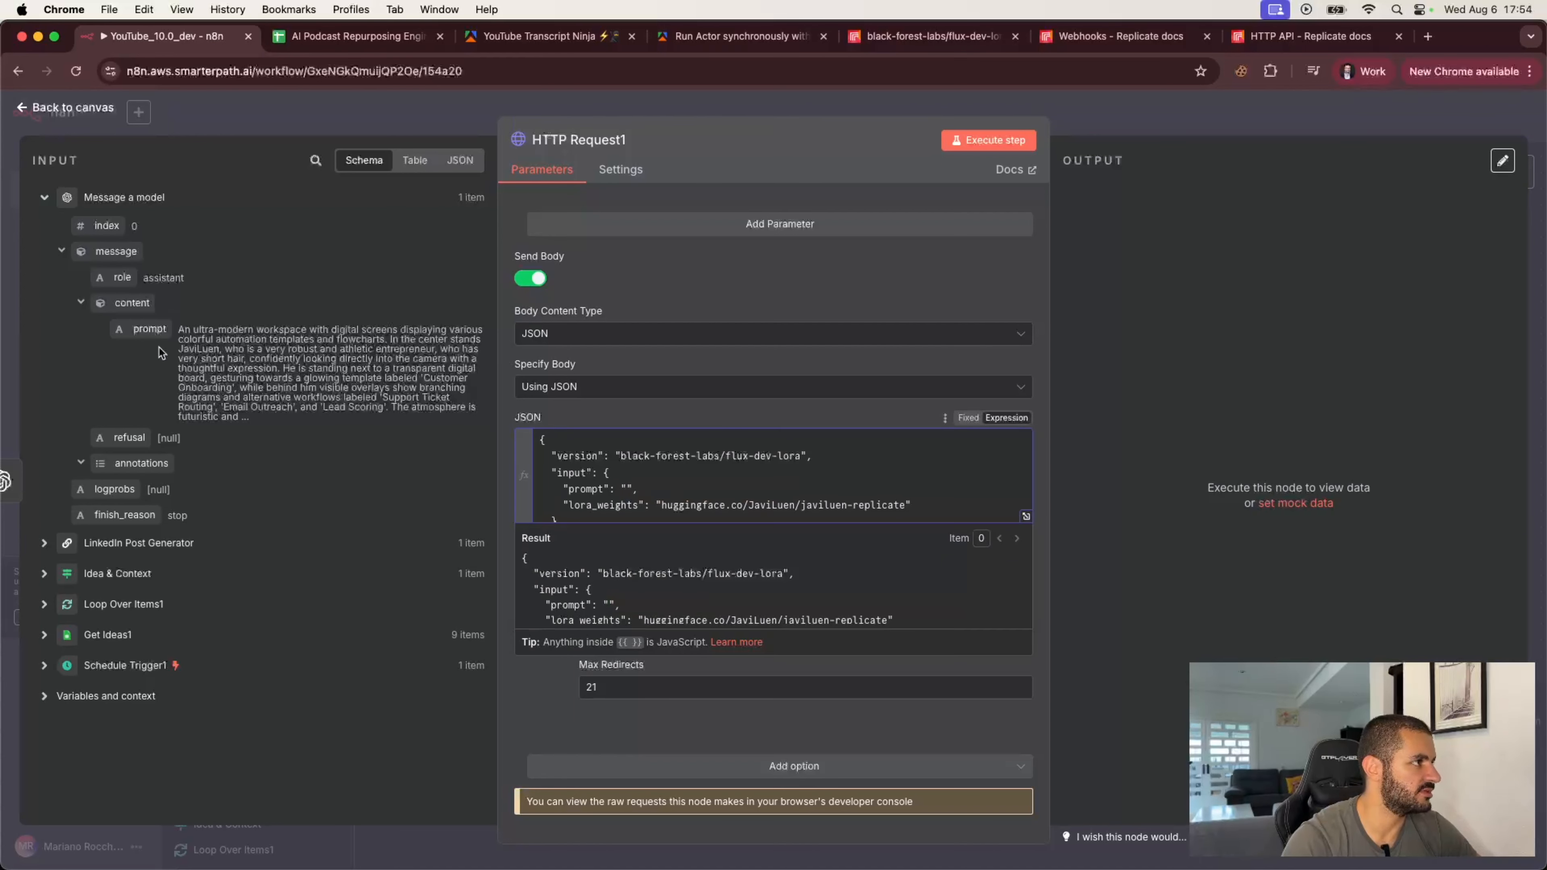
left_click_drag(143, 329, 625, 491)
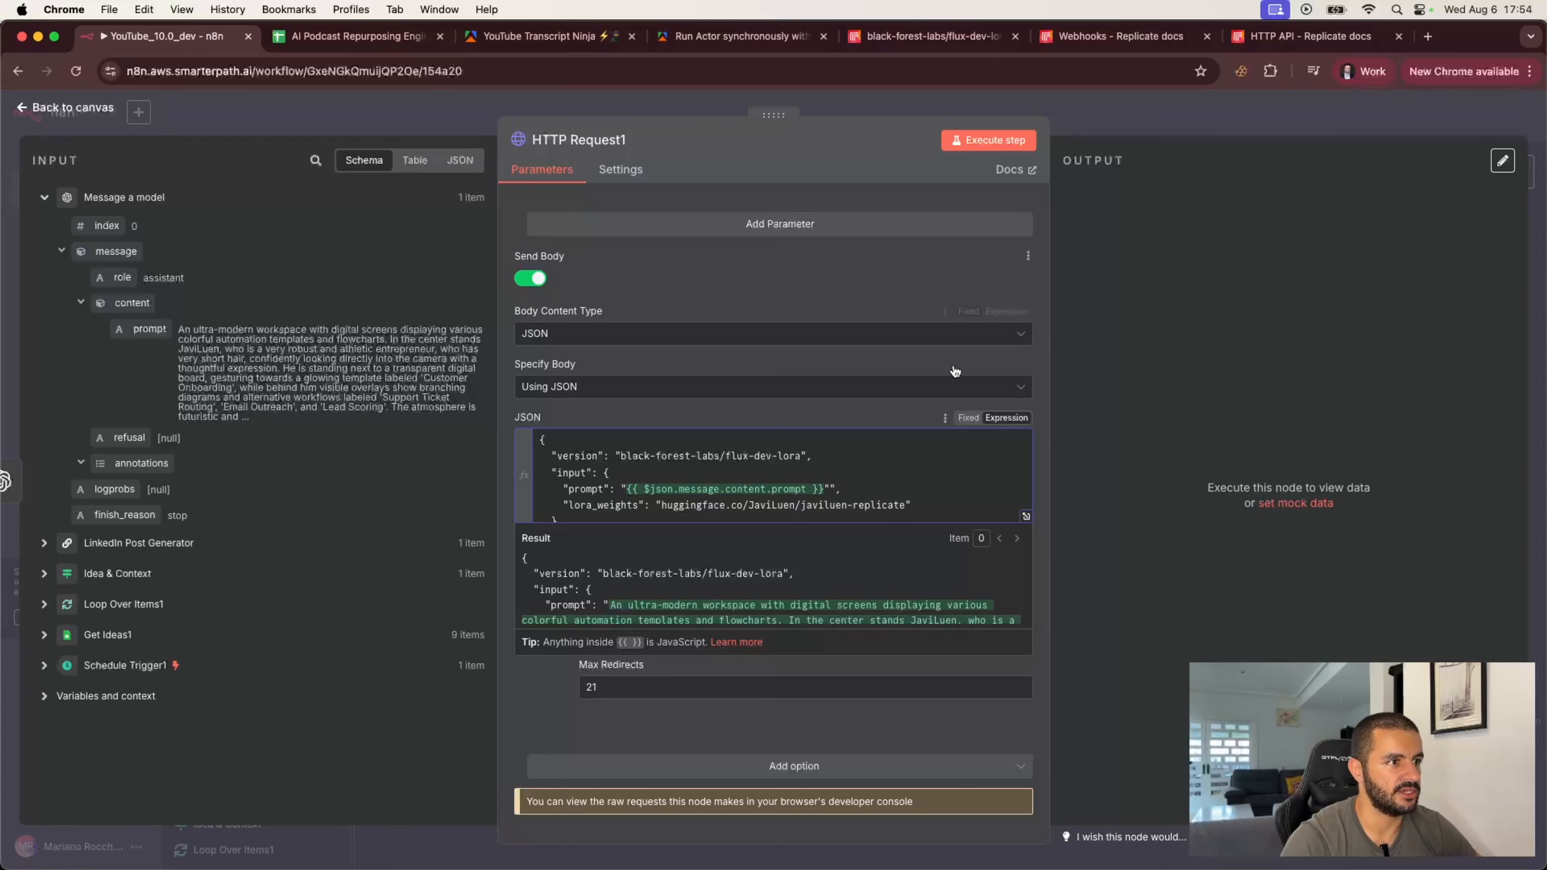
left_click(975, 141)
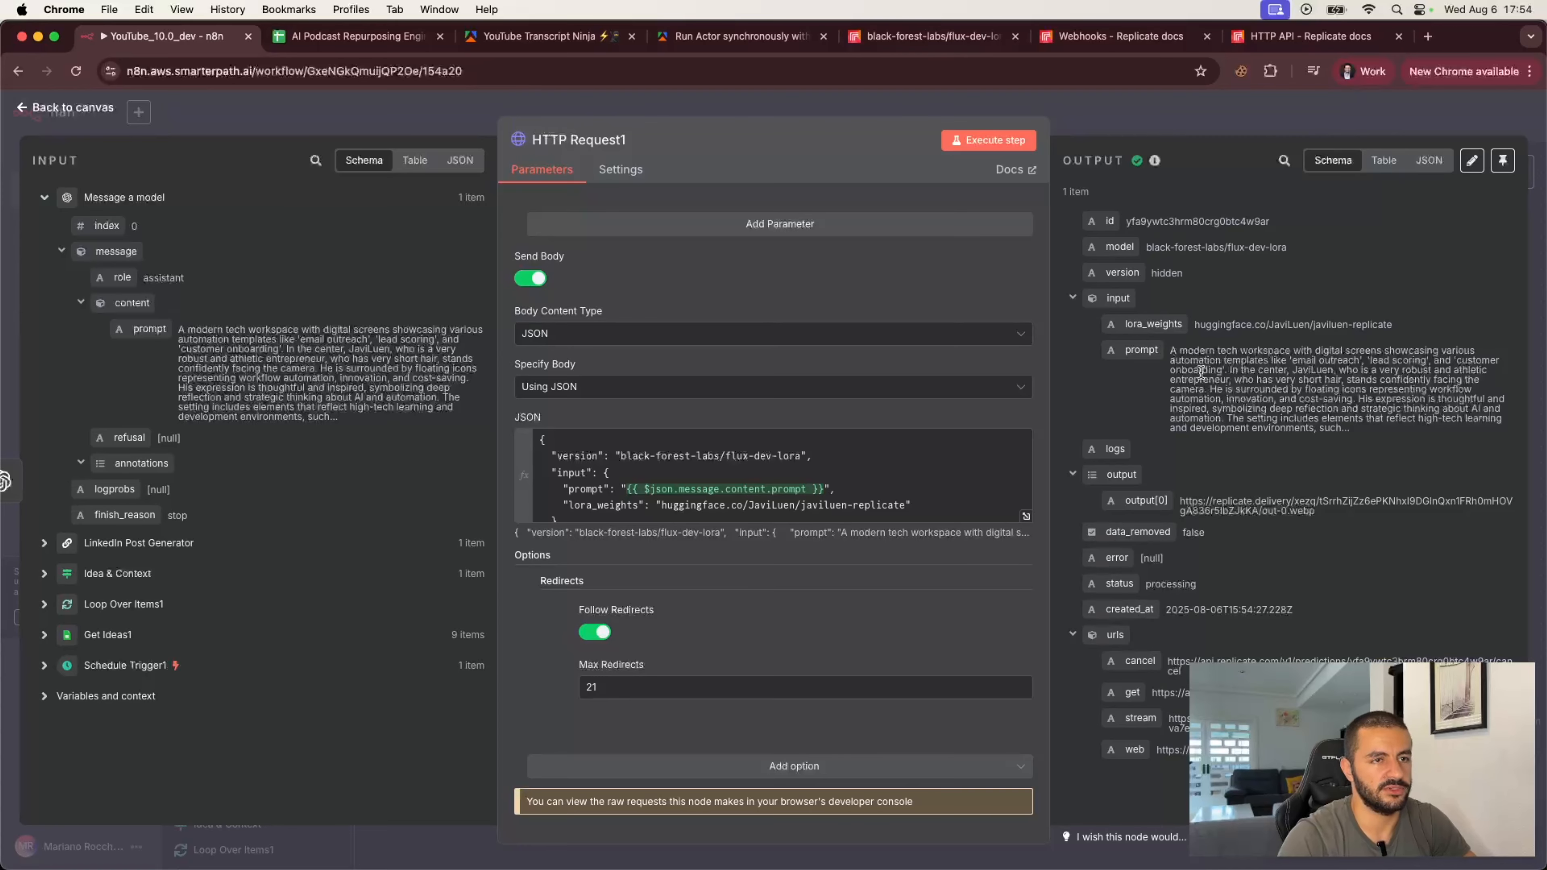
Step: Return to the canvas and activate the workflow, dismissing the activation notice
left_click(1197, 127)
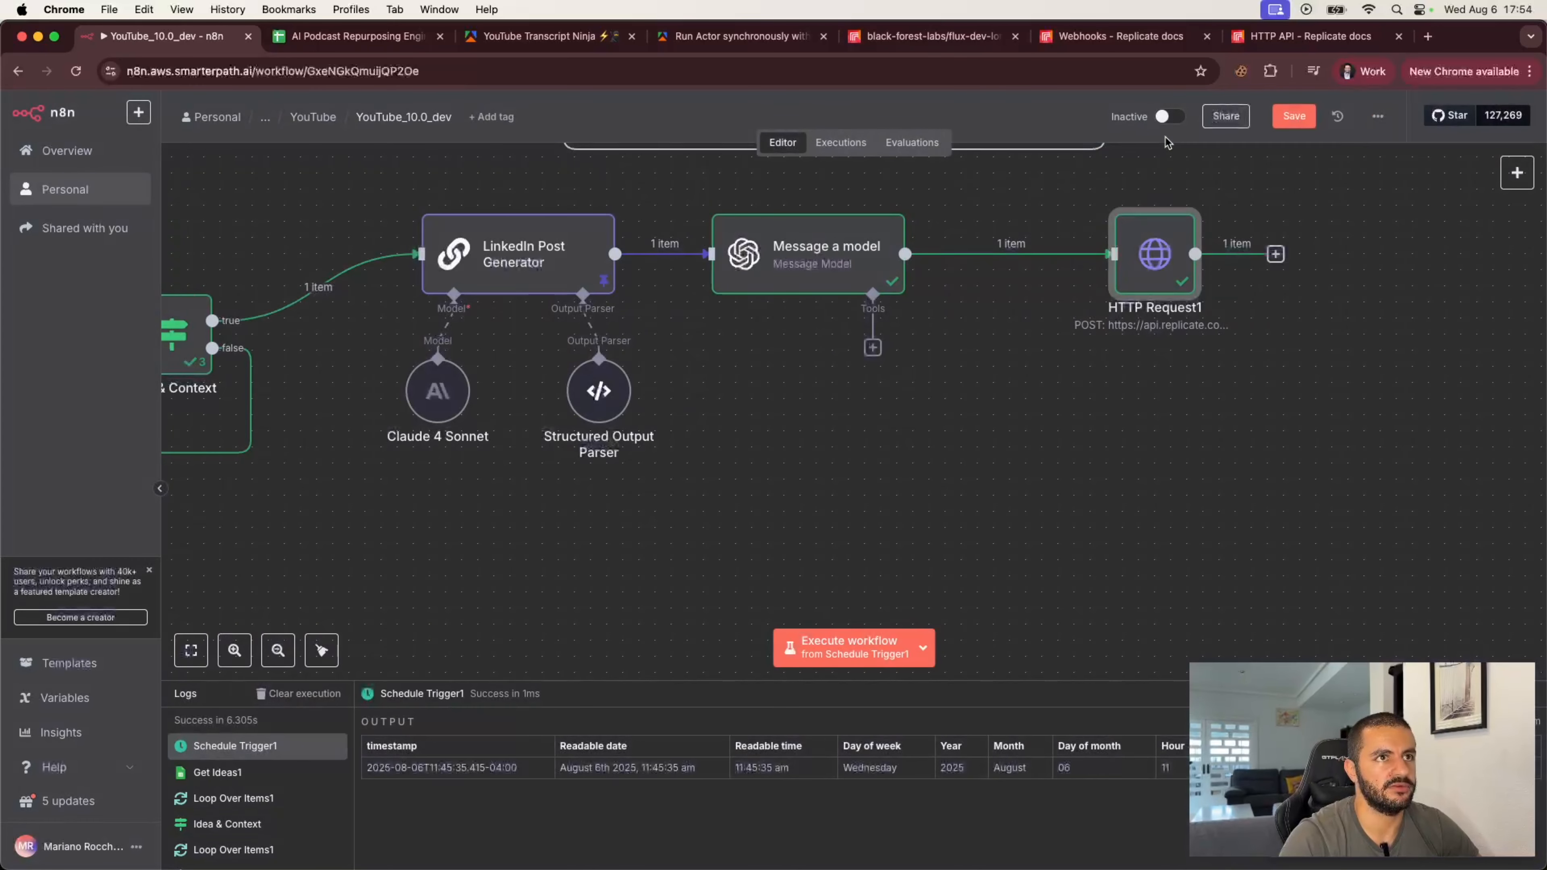
left_click(1173, 117)
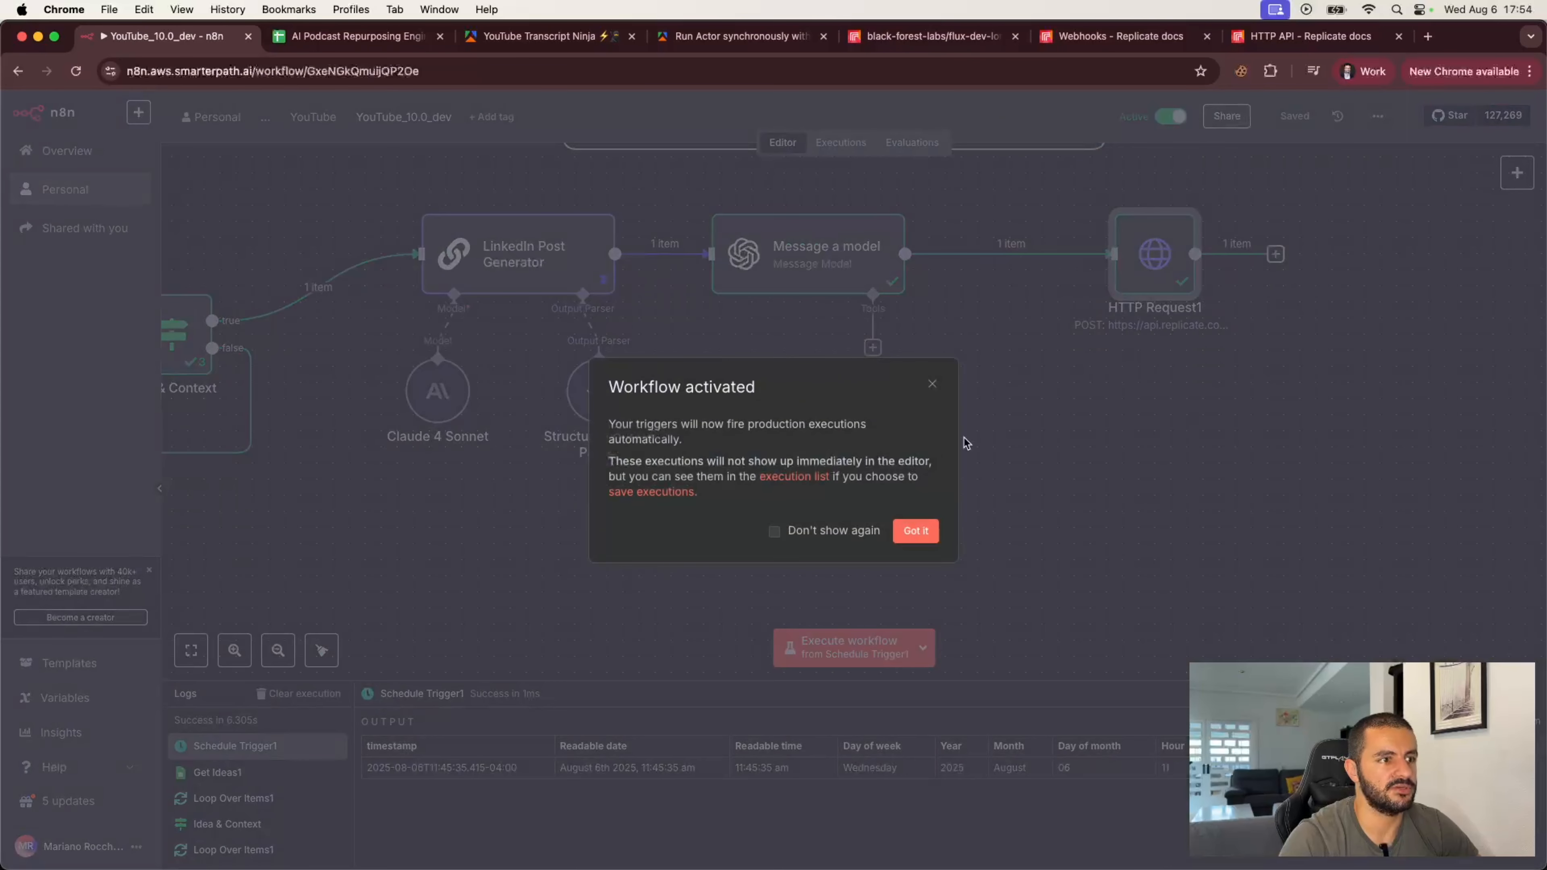
left_click(915, 532)
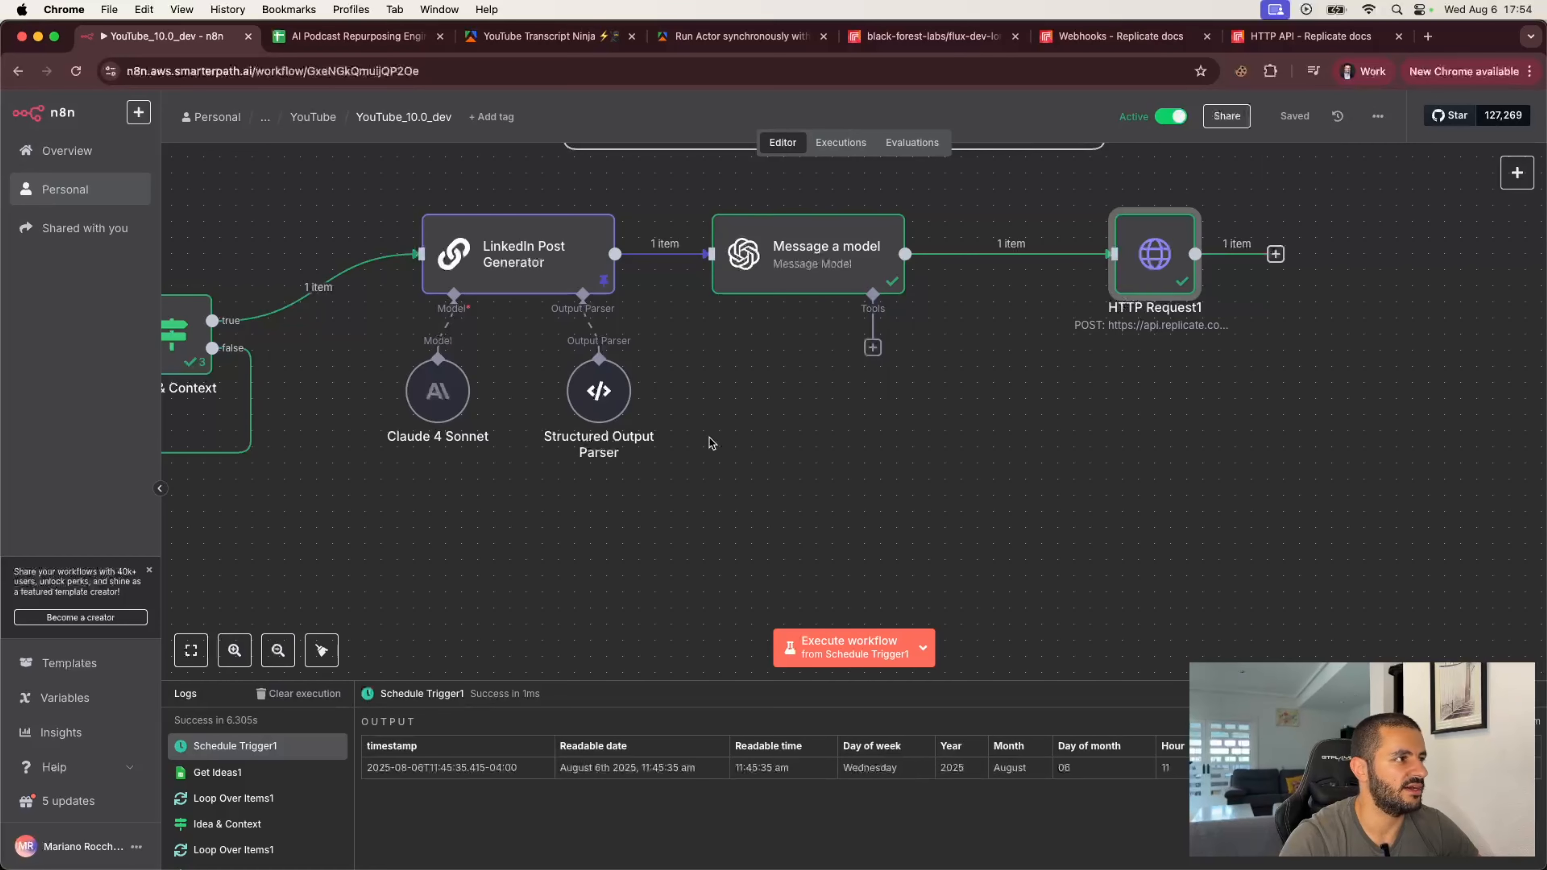
Step: Review the latest runs in the Executions view, then go back to the editor
scroll(709, 437, "left", 10)
scroll(710, 437, "left", 5)
scroll(710, 438, "right", 8)
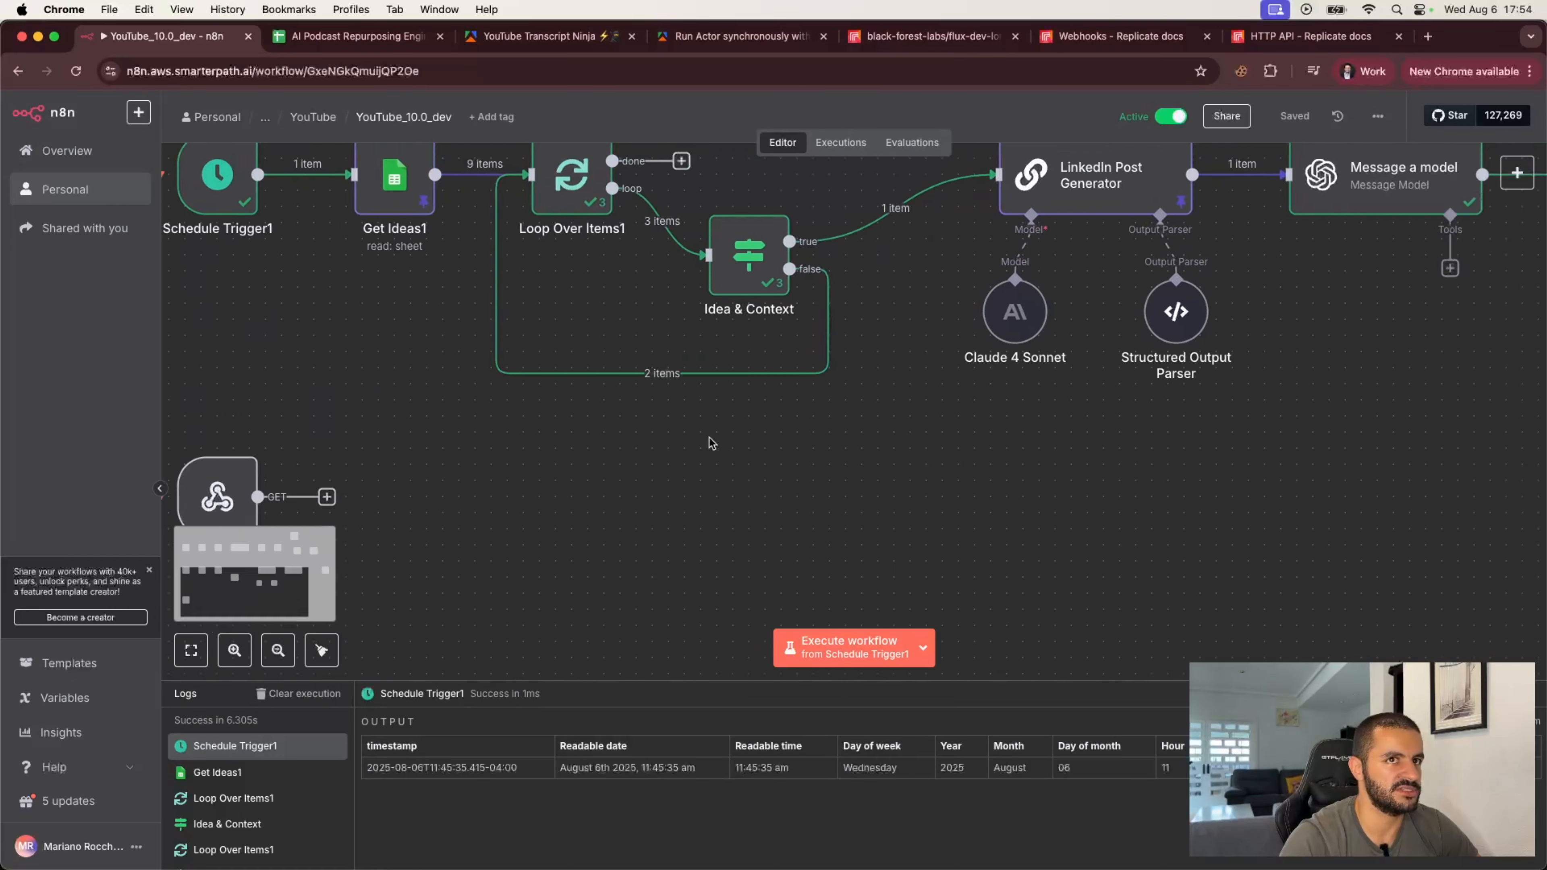
scroll(716, 465, "right", 5)
scroll(715, 465, "up", 3)
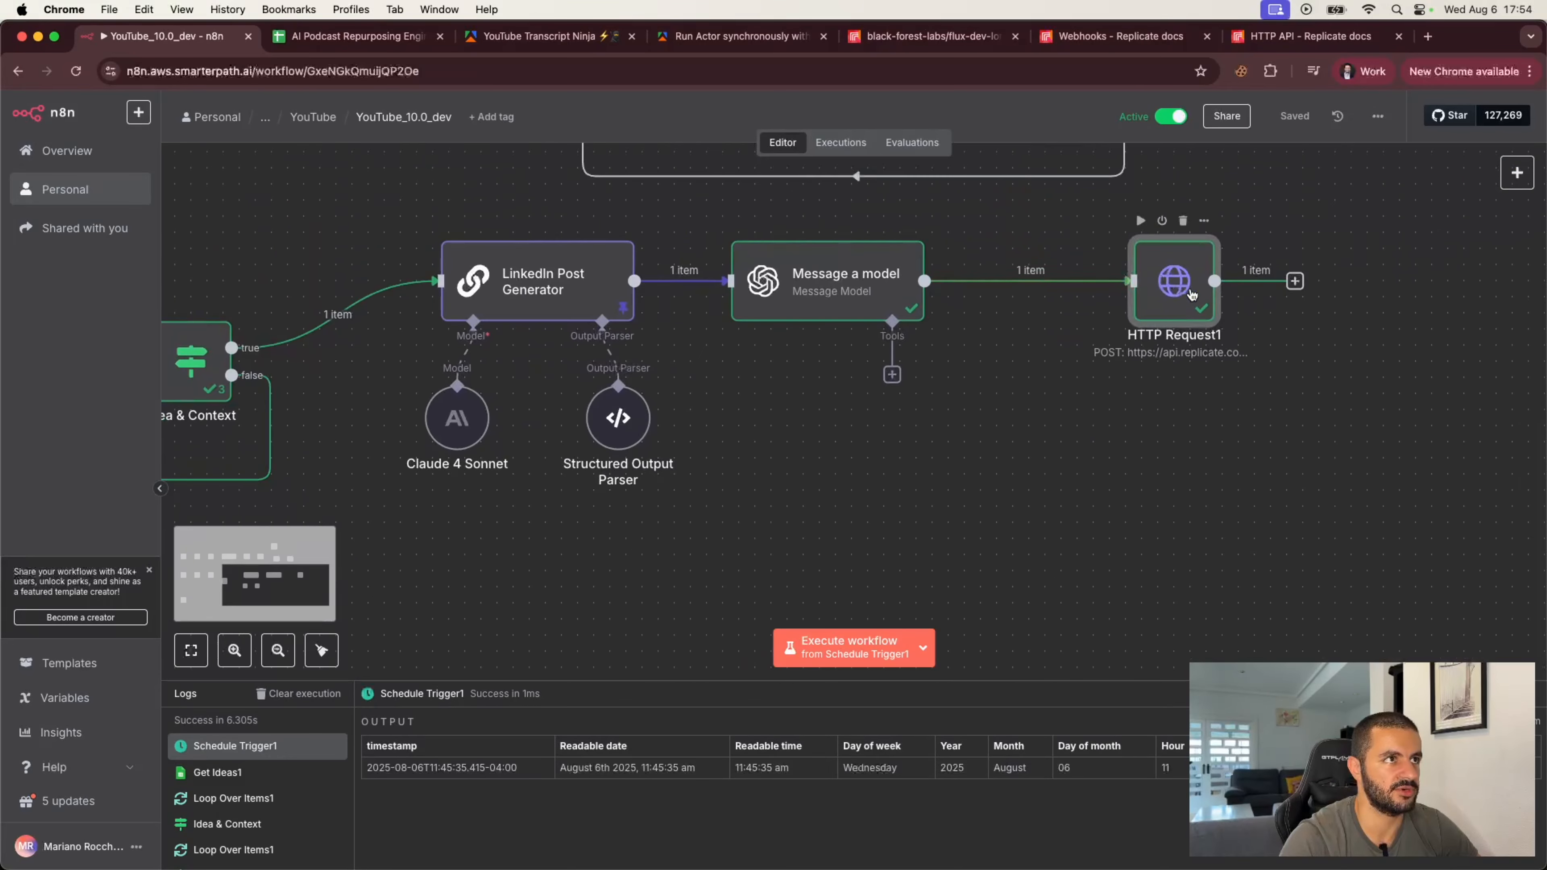
left_click(841, 144)
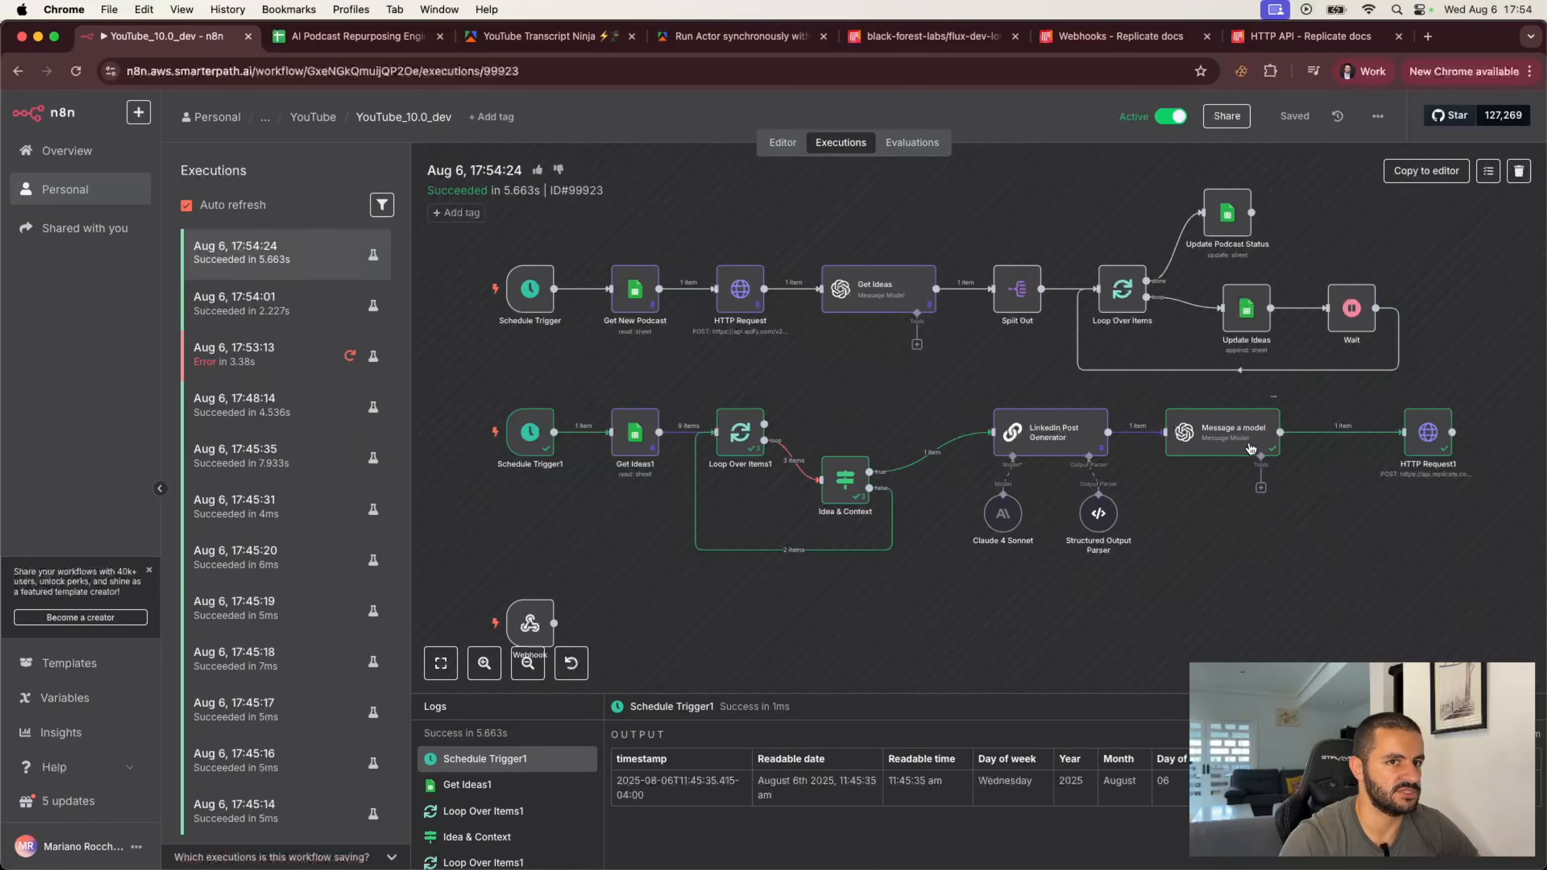
scroll(1430, 488, "down", 3)
scroll(1430, 488, "down", 3)
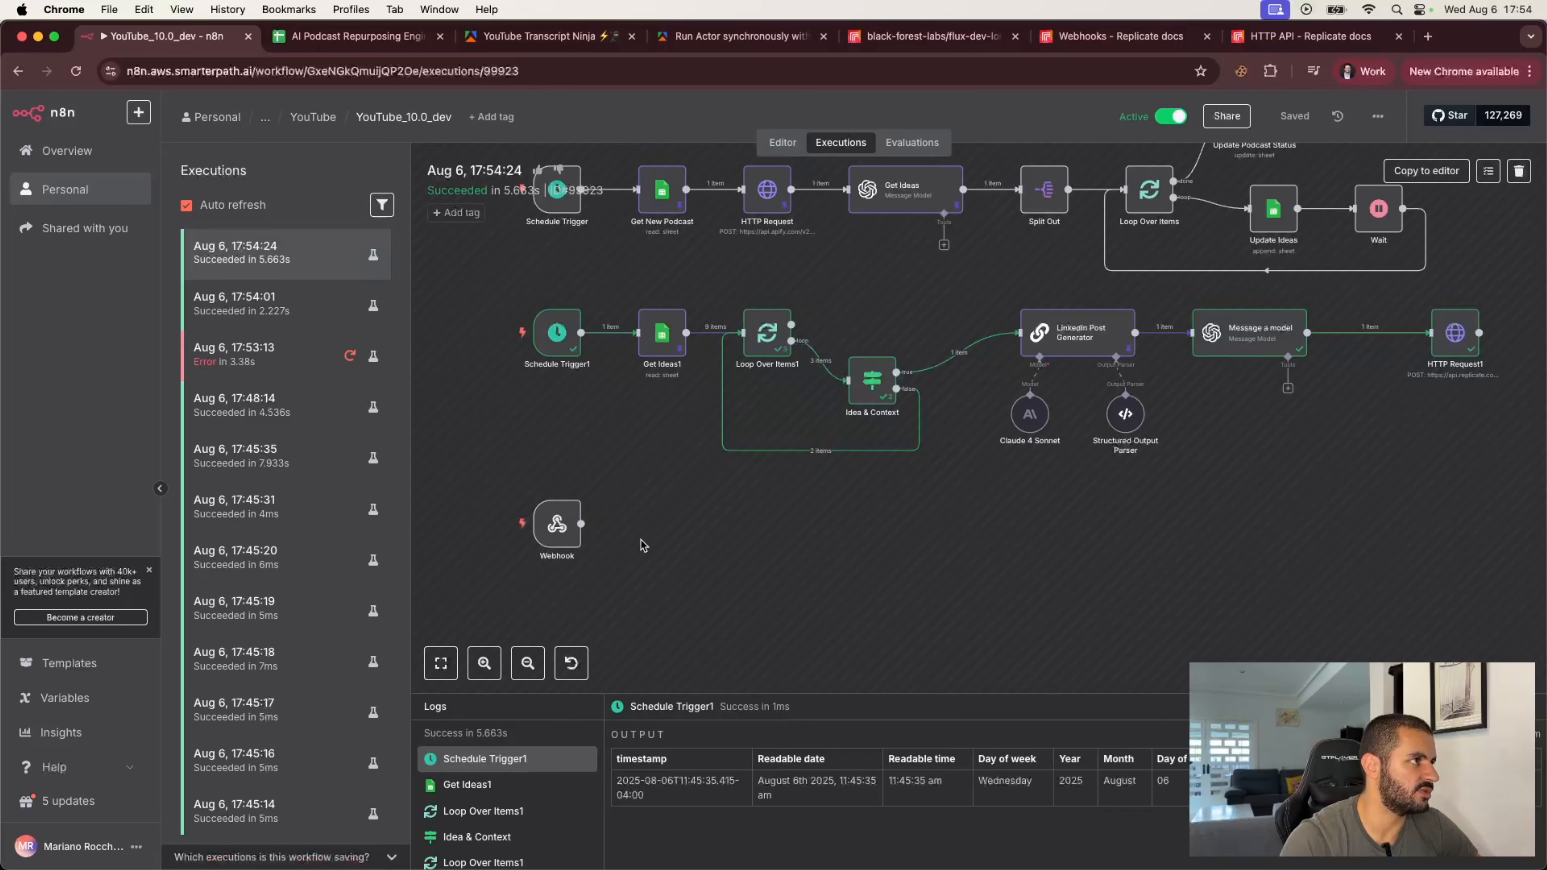
scroll(818, 536, "right", 5)
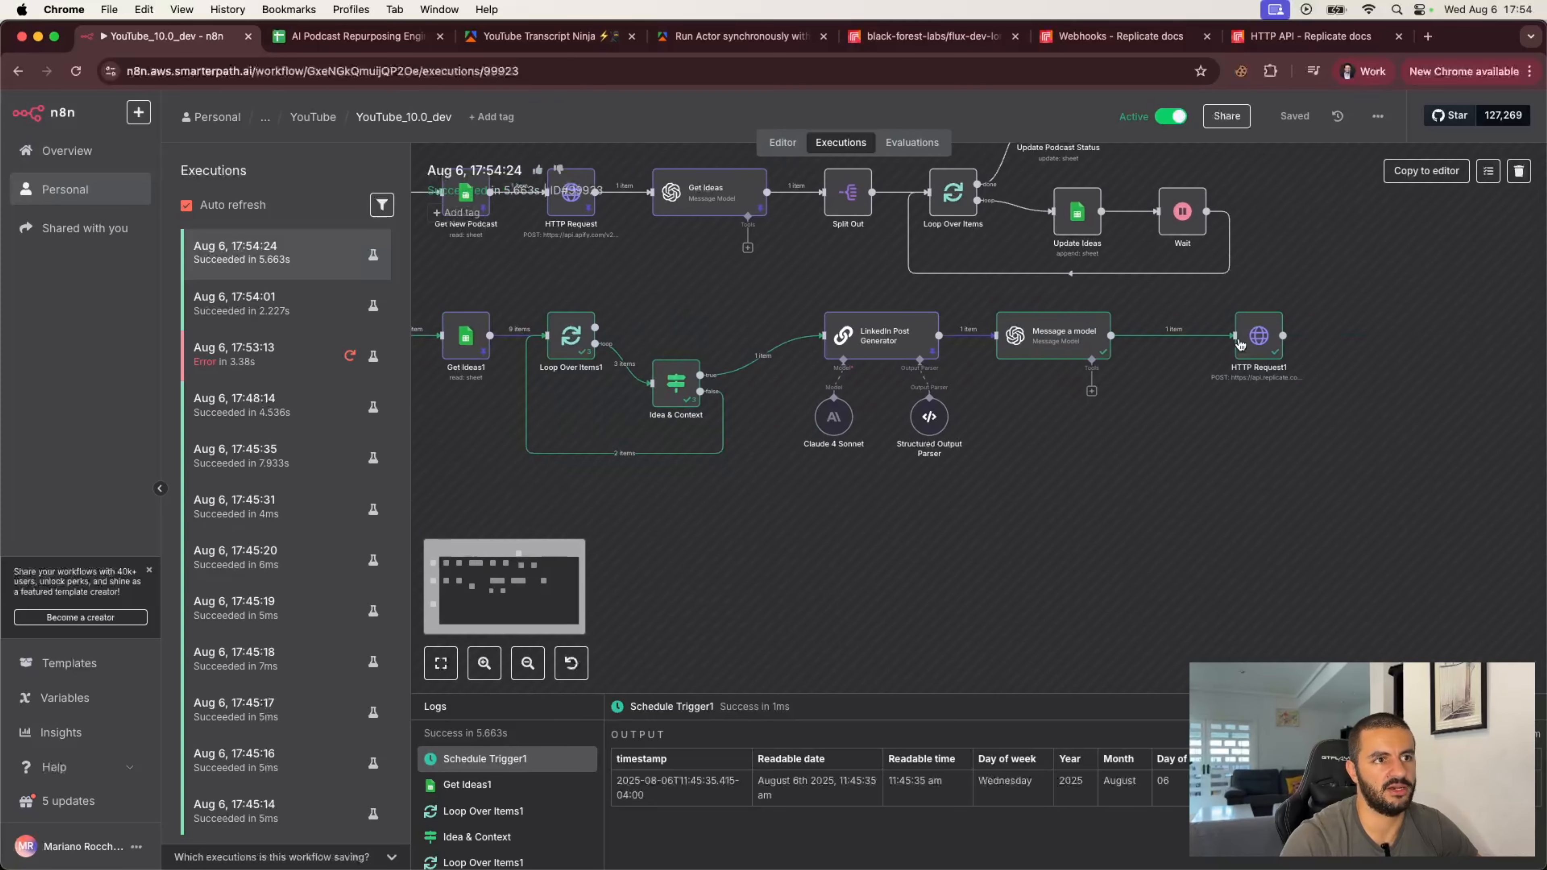
left_click(783, 144)
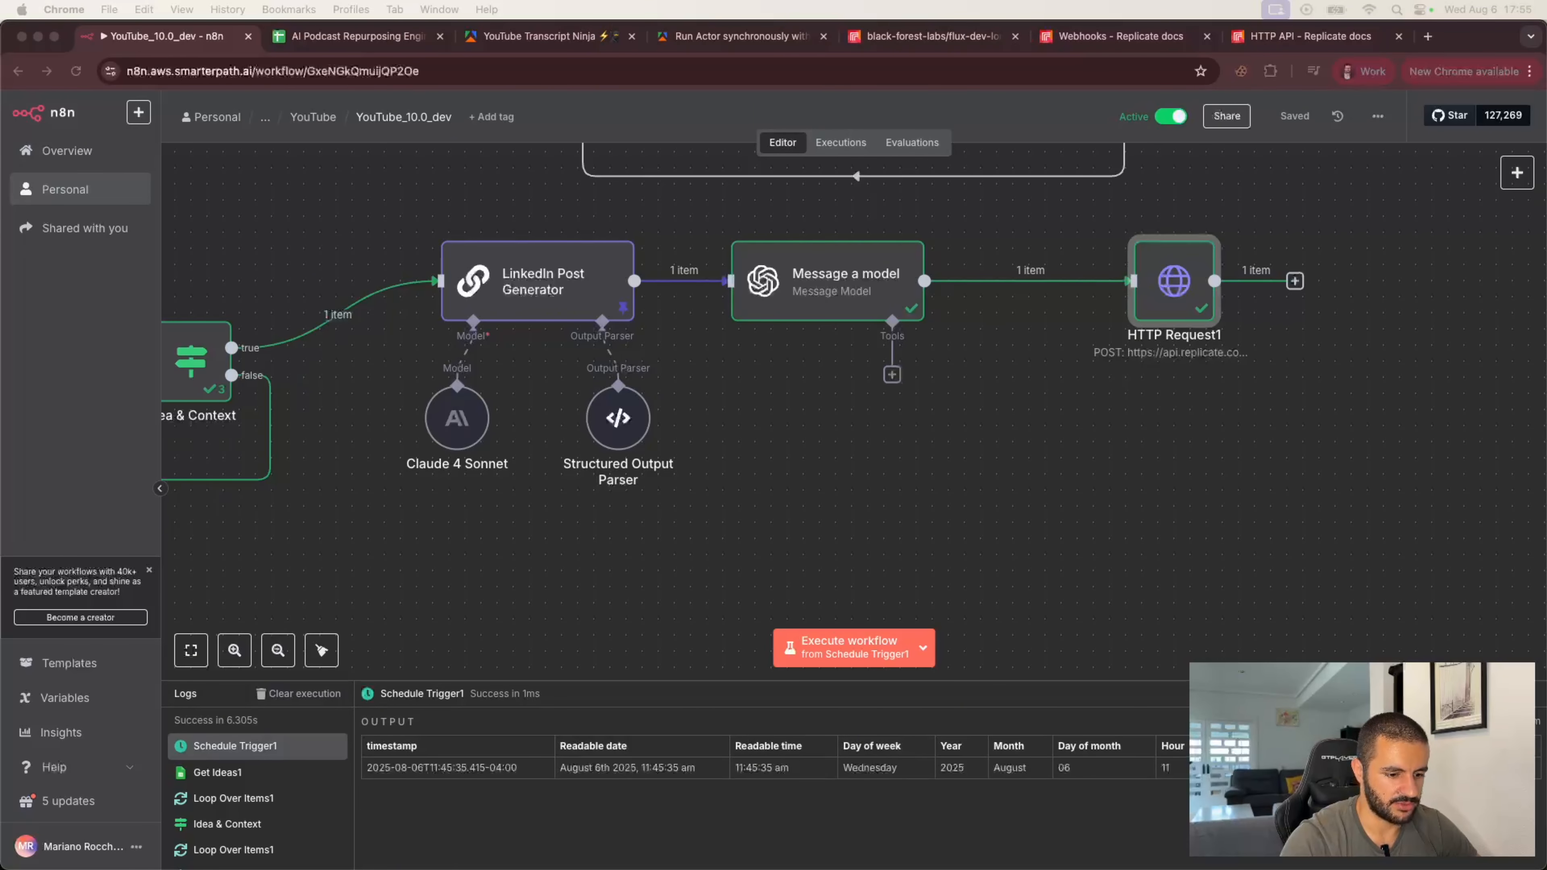
Step: Add a Code node after HTTP Request1
left_click(1302, 326)
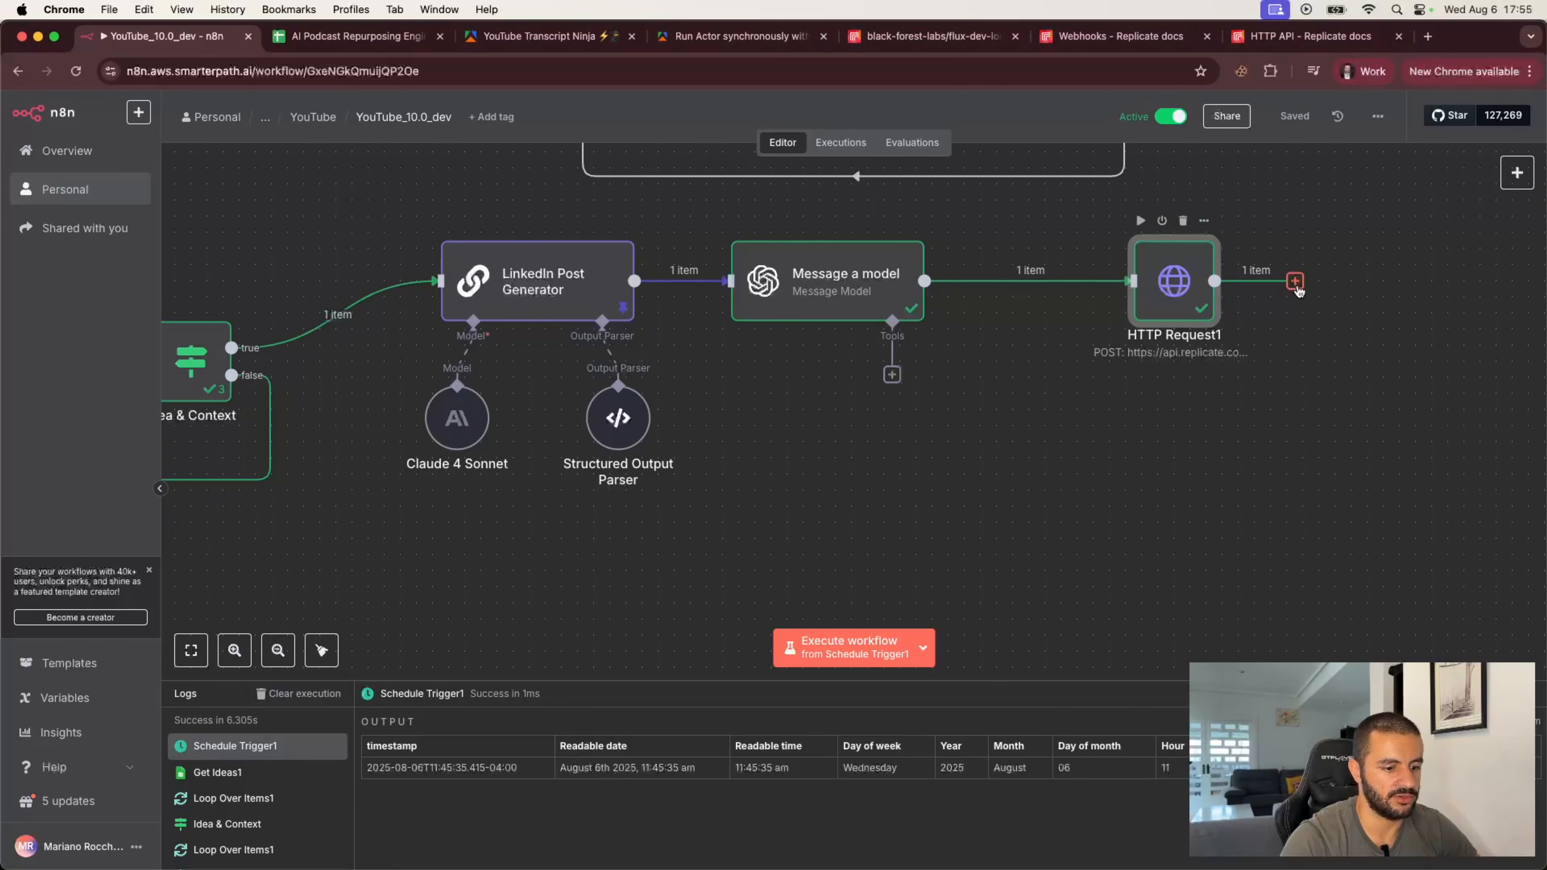
left_click(1294, 281)
type("code")
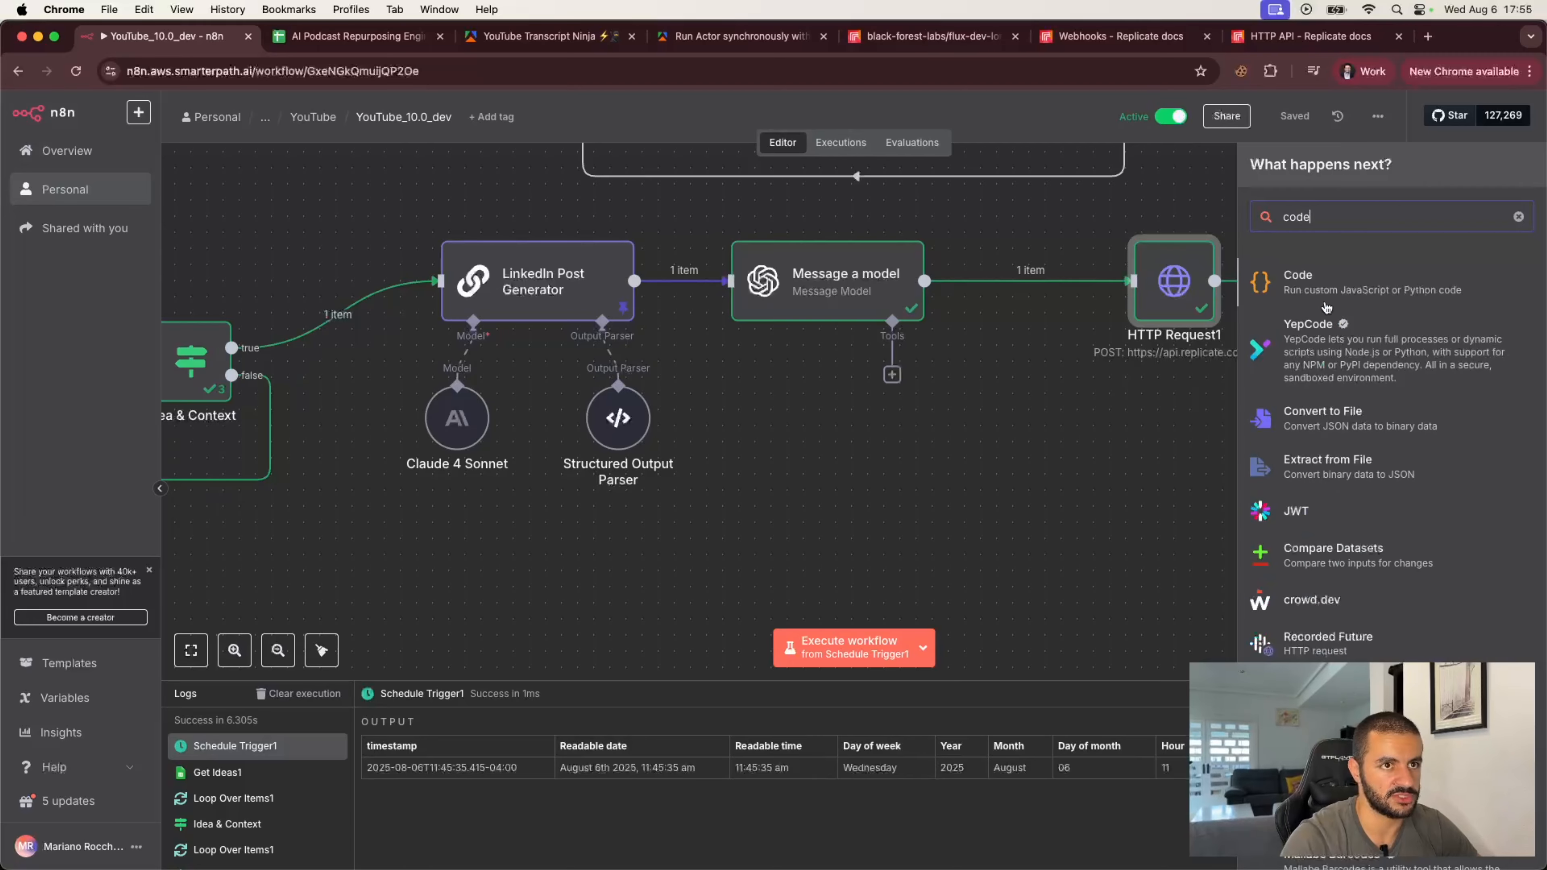
key("Return")
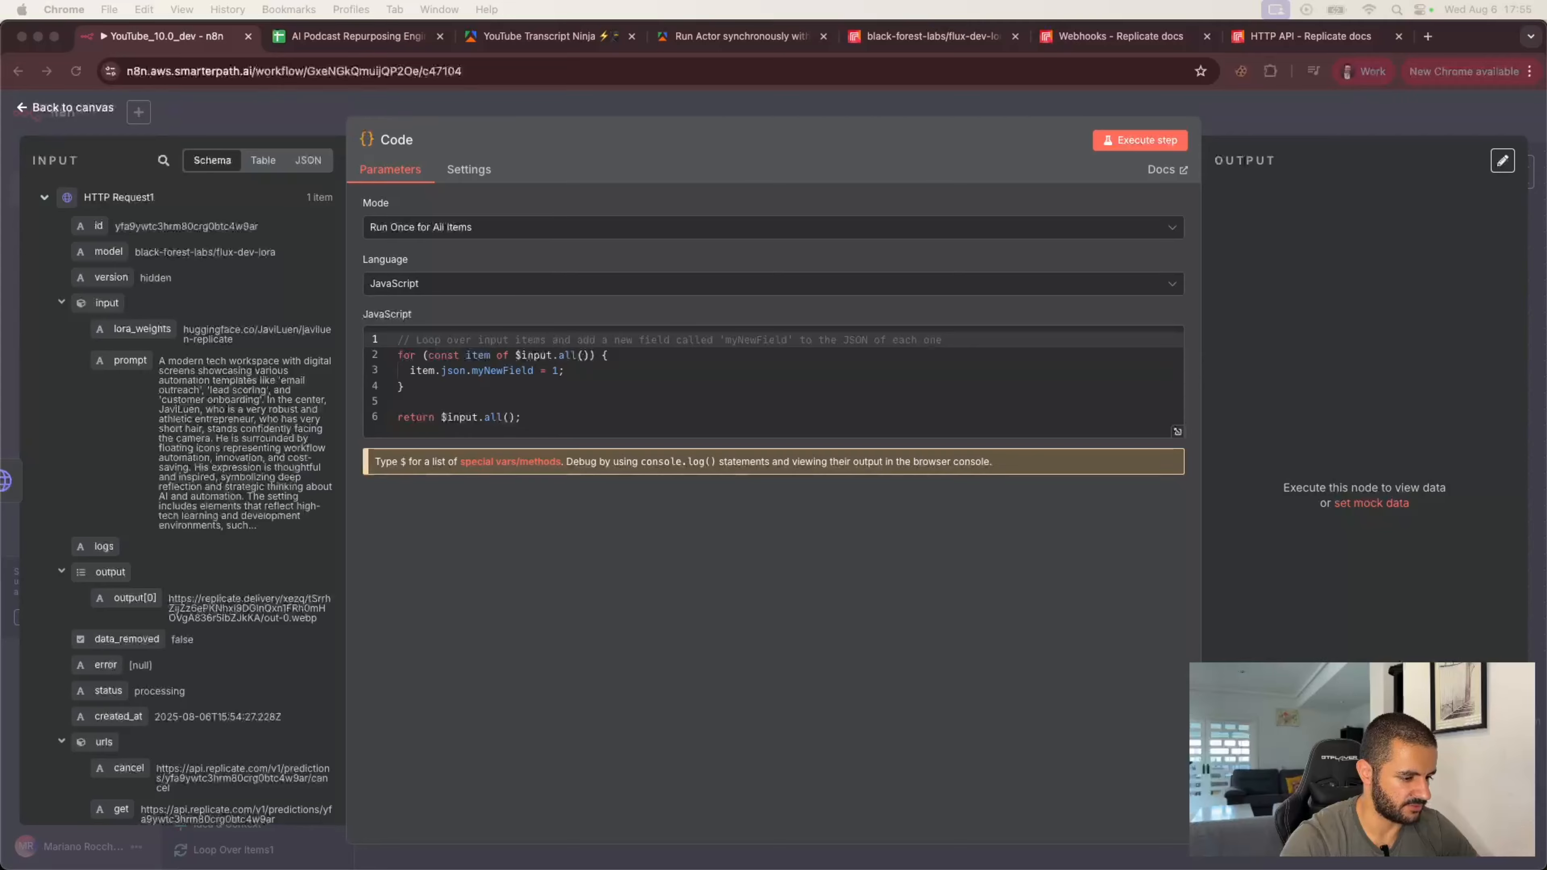
Step: Replace the default JavaScript with code that escapes newlines in the LinkedIn Post Generator's linkedInPostCopy and returns escapedText
left_click(534, 415)
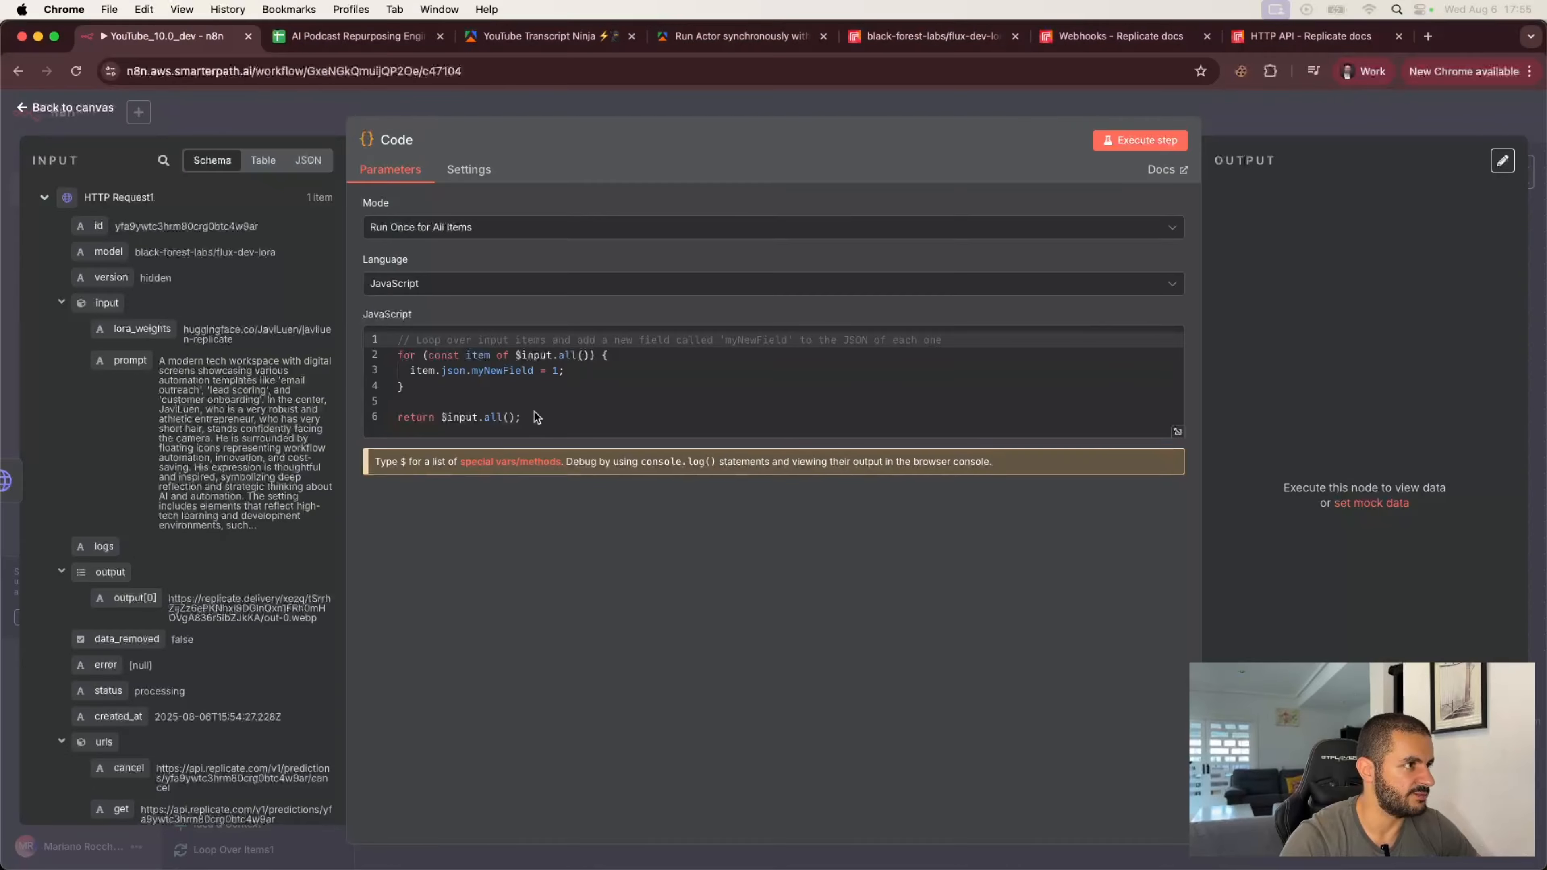
left_click_drag(524, 419, 393, 348)
type("const escapedText = $(\"LinkedIn Post Generator\").first().json     .output     .linkedInPostCopy     .replace(/\\r?\\n/g, \"\\\\n\")  return [   {     json: {       escapedText     }   } ];")
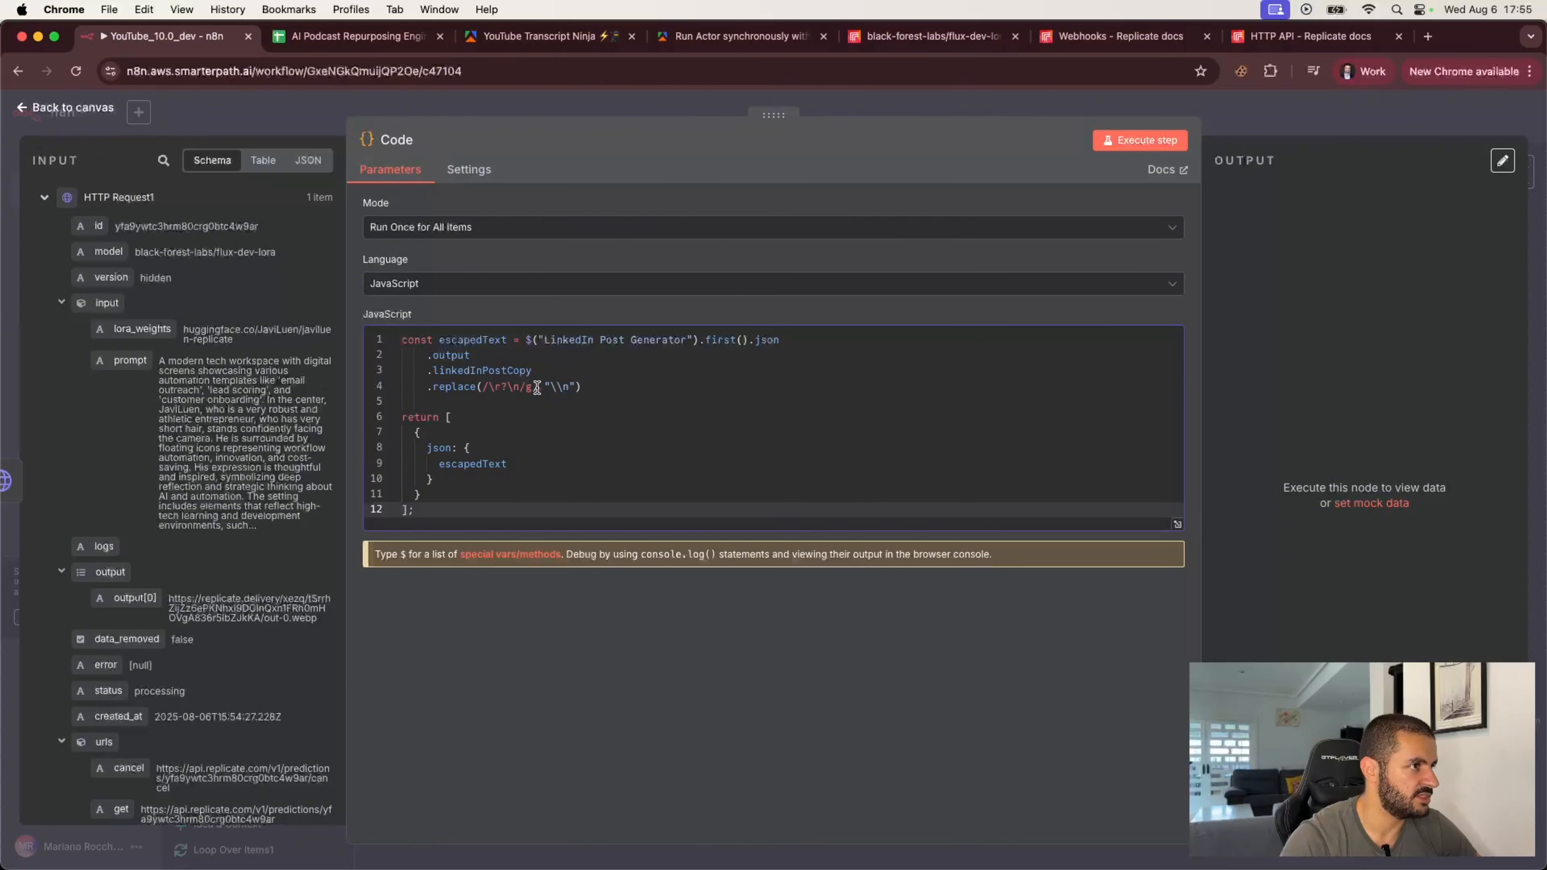
left_click_drag(571, 387, 555, 385)
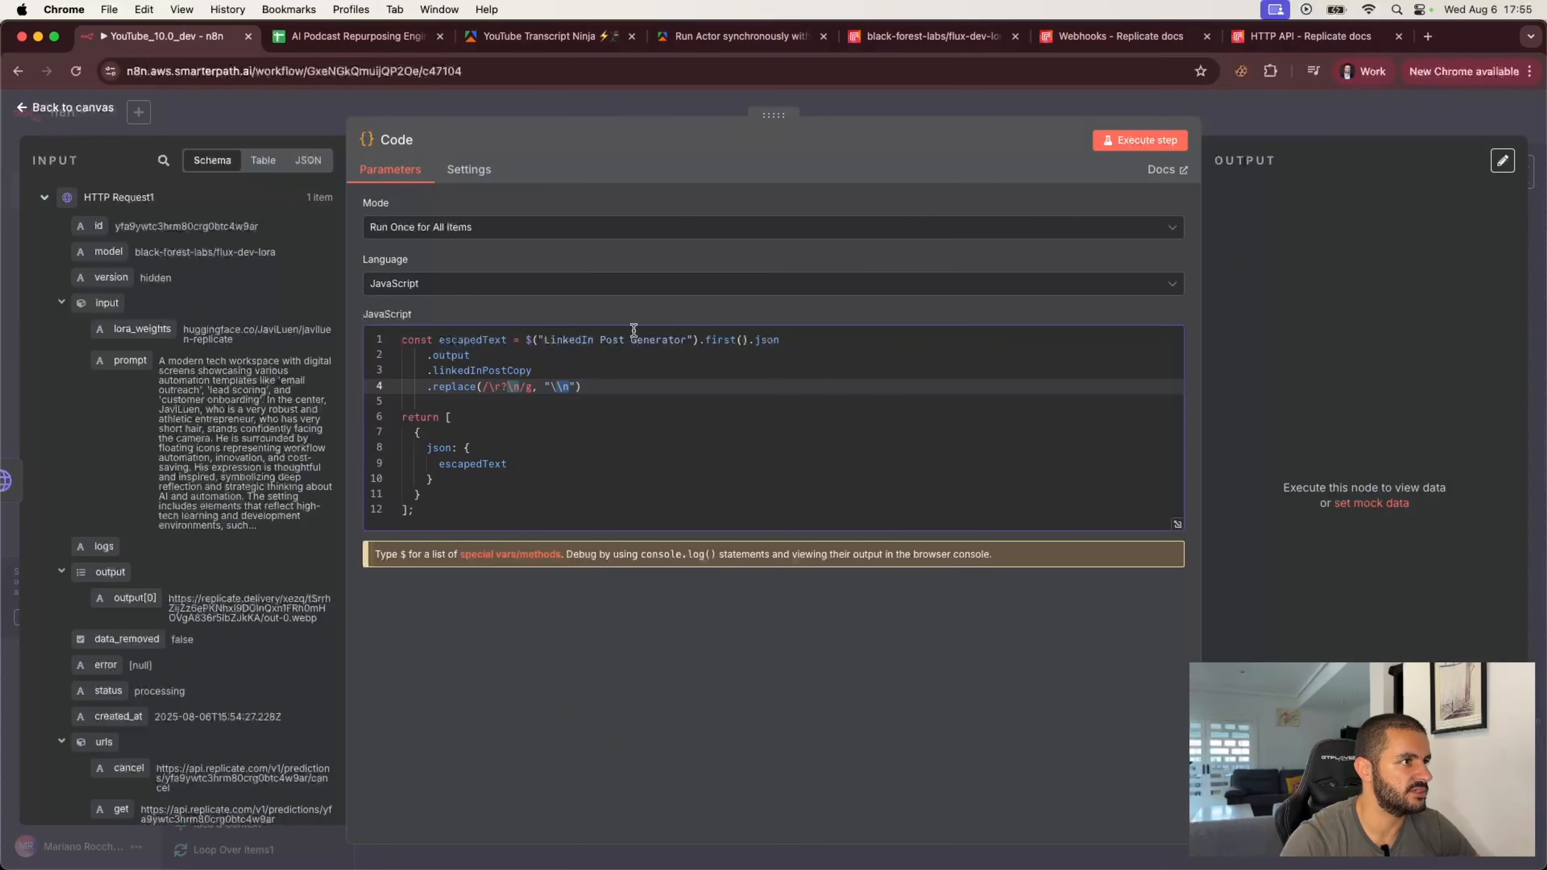
Step: Inspect the LinkedIn Post Generator's linkedInPostCopy text in the input panel and return to the canvas
scroll(168, 603, "down", 5)
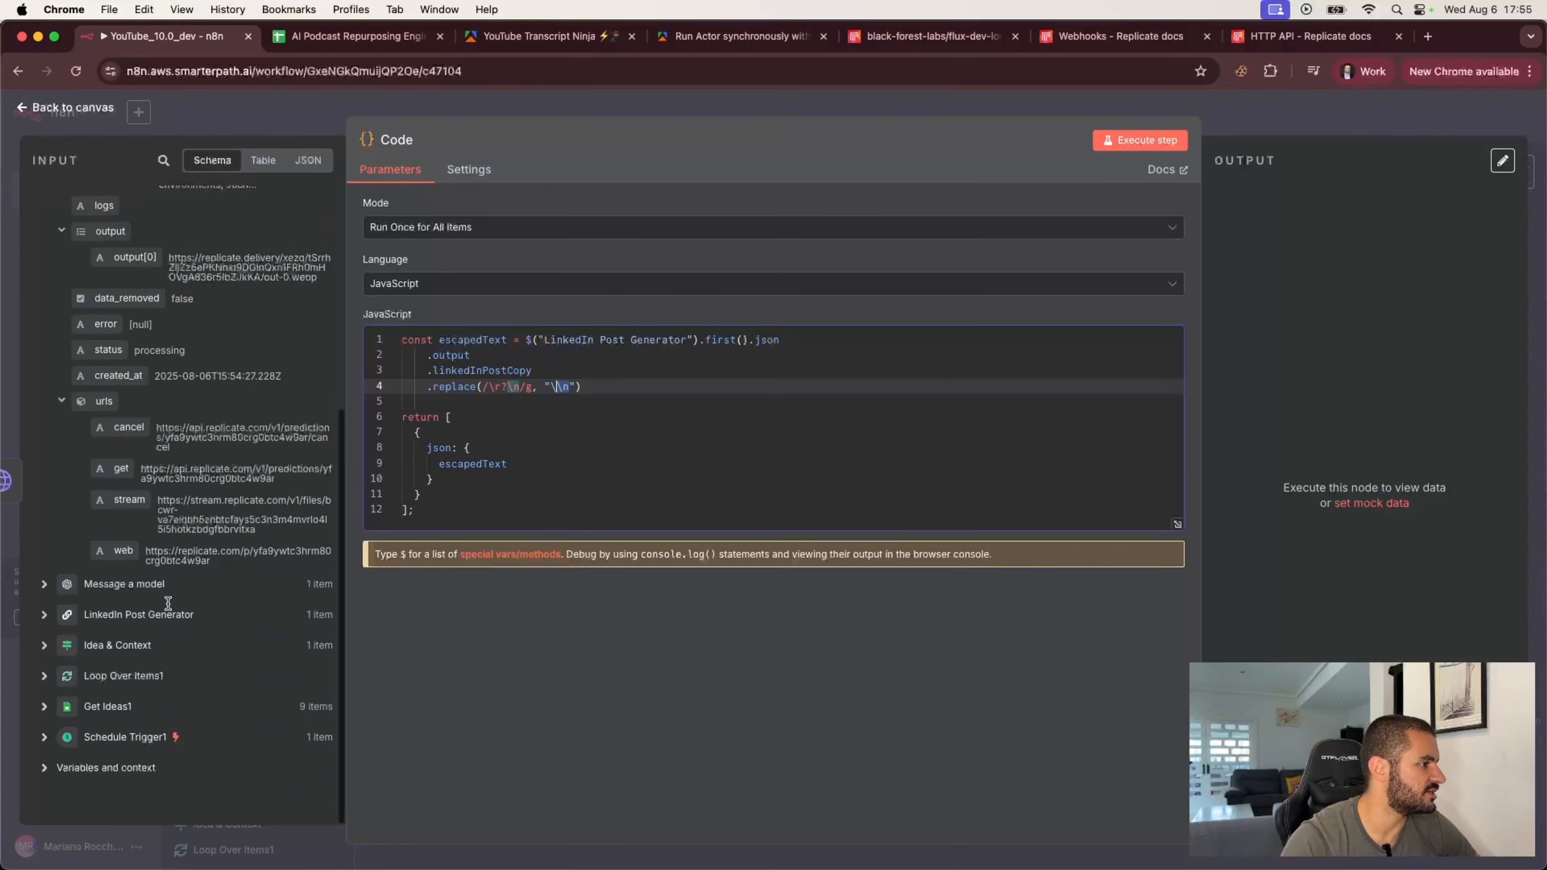
left_click(45, 617)
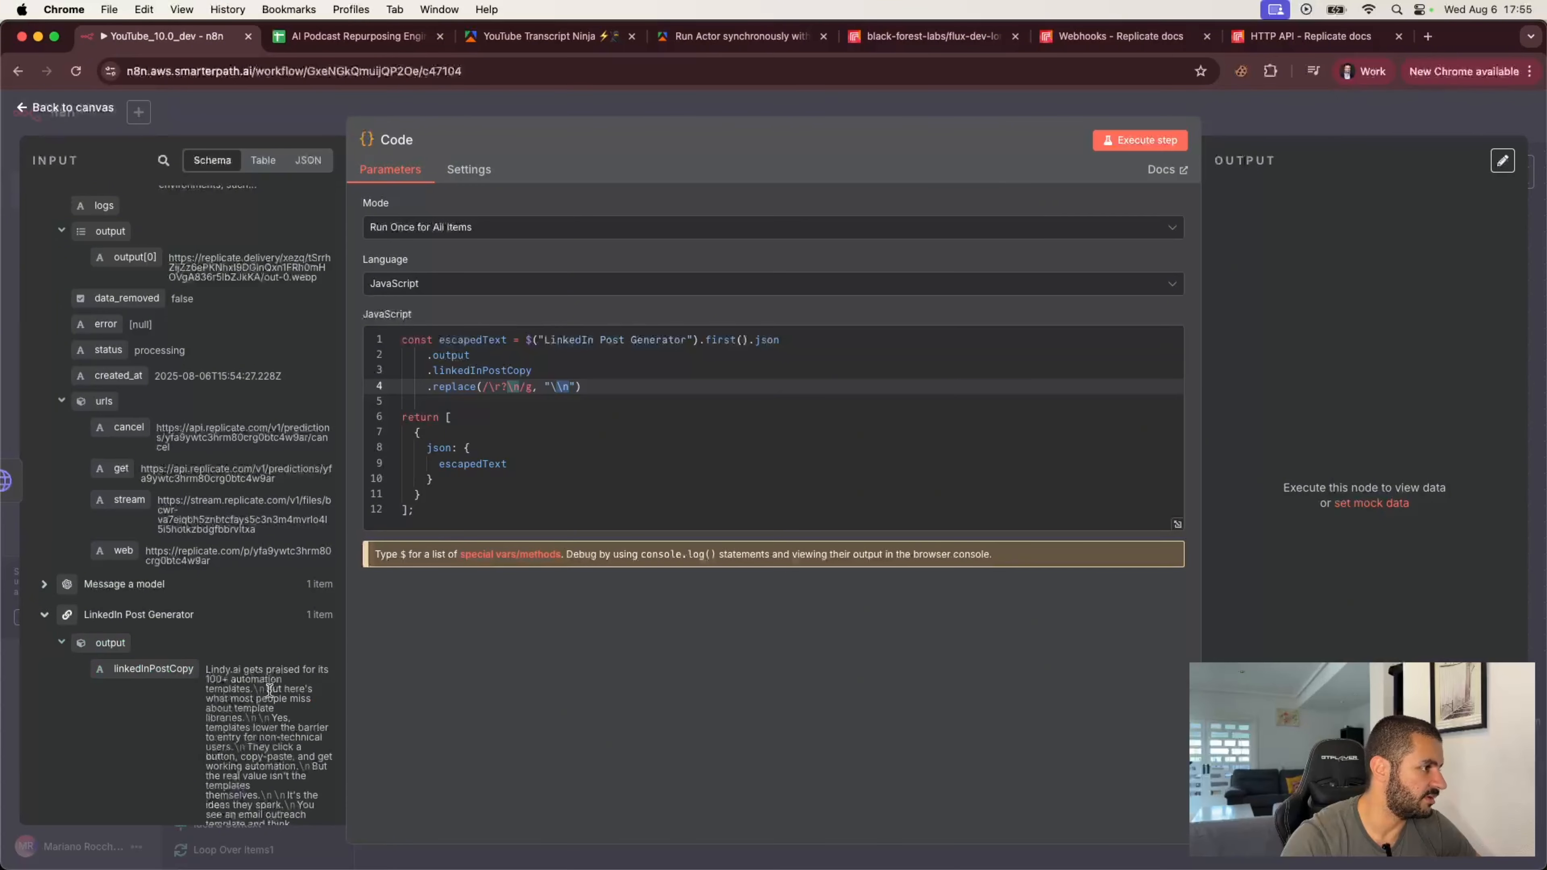
left_click_drag(264, 688, 258, 691)
scroll(262, 721, "down", 5)
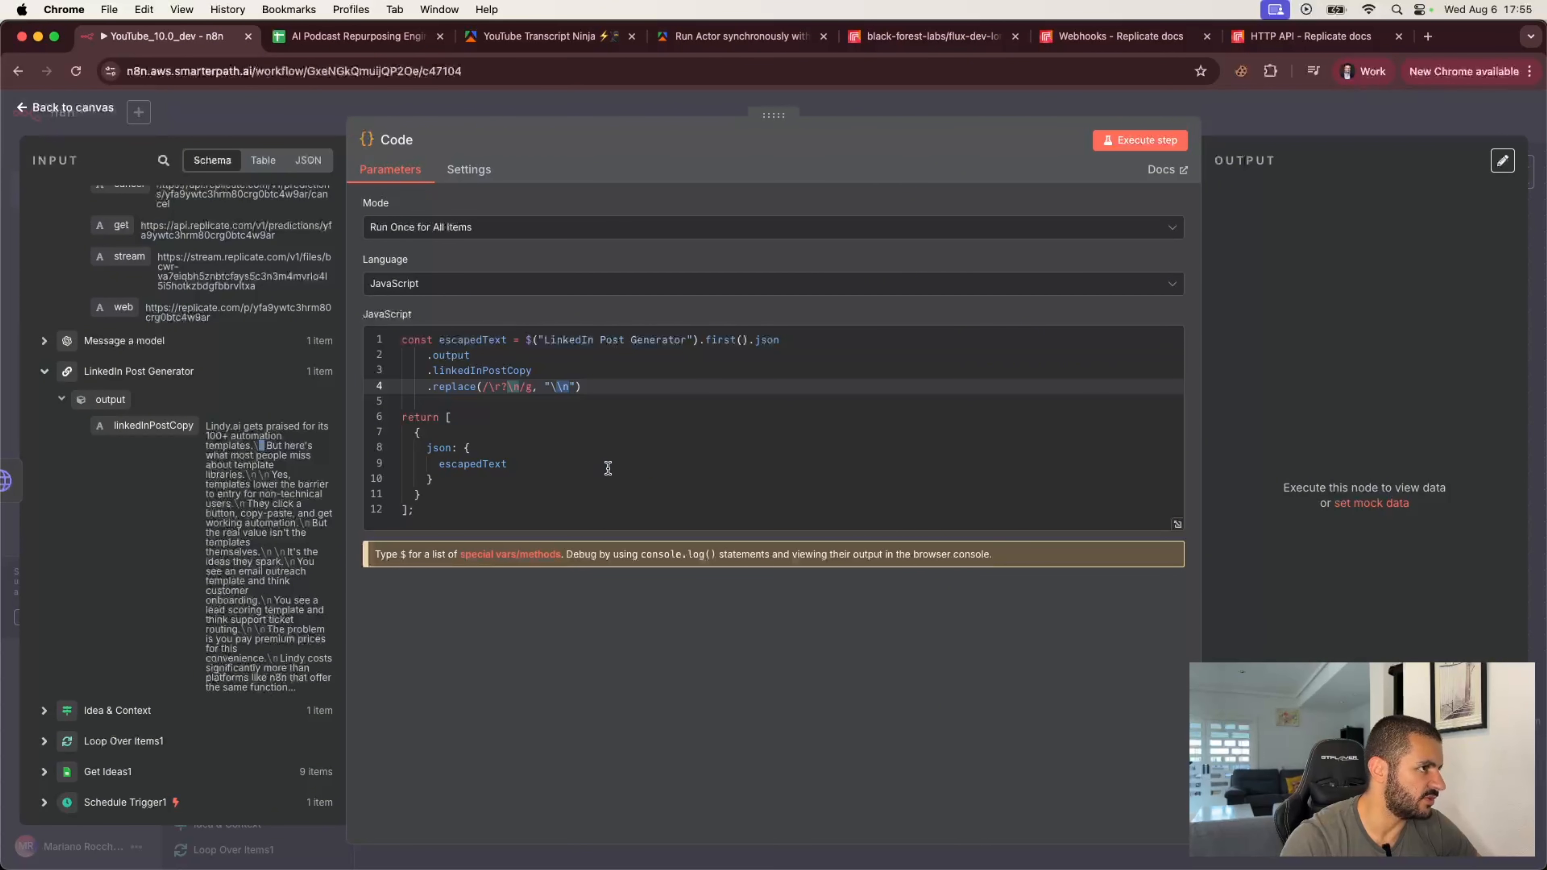
left_click(1293, 115)
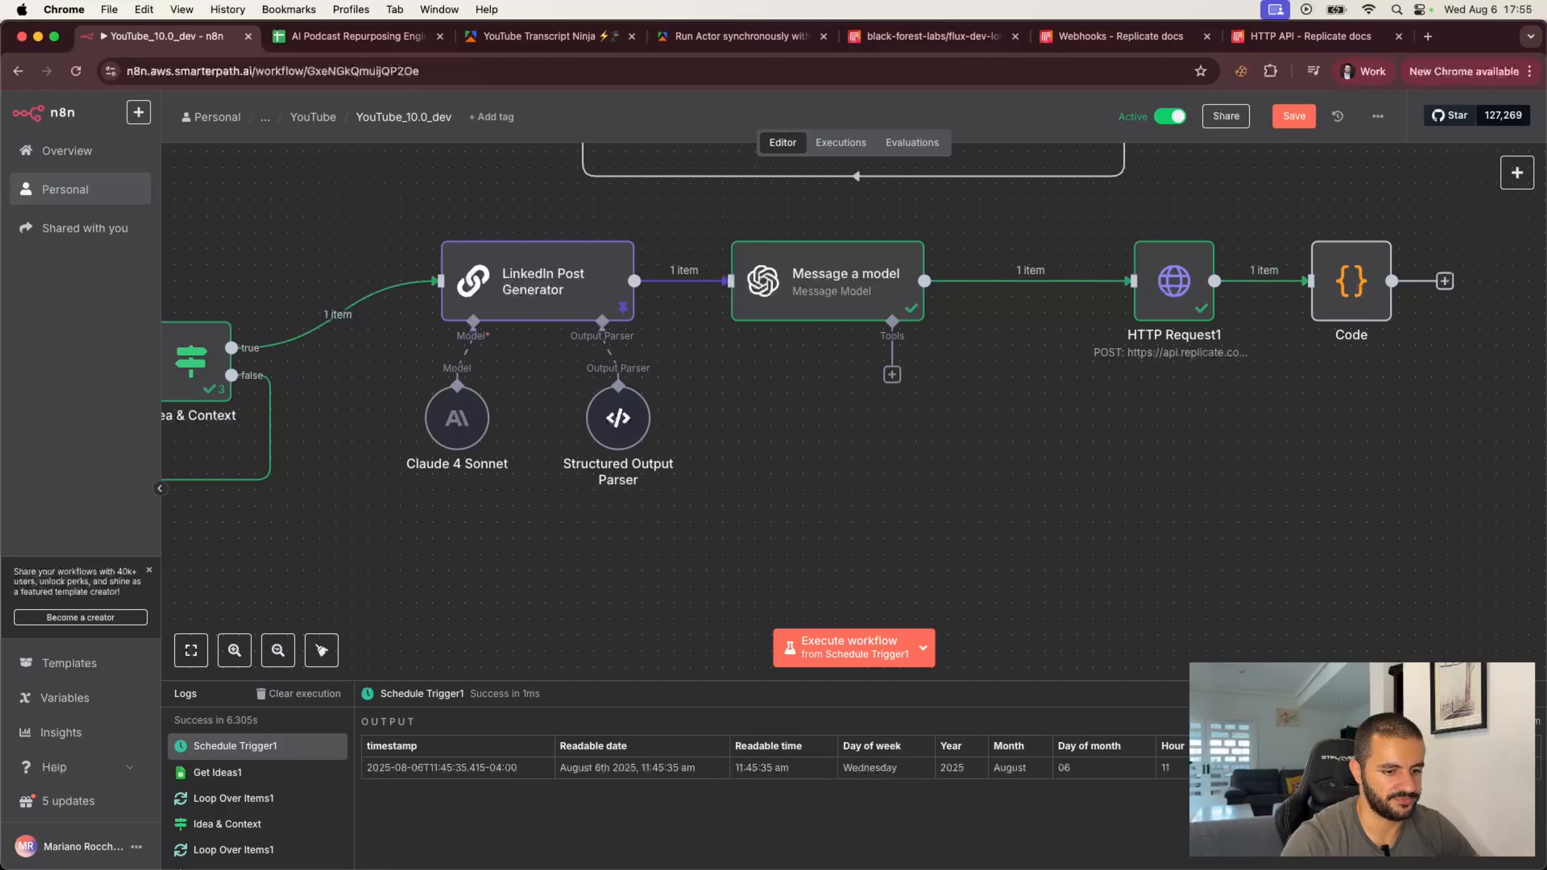
Step: Add an Edit Fields (Set) node after the Code node and switch its mode to JSON
key("super+Tab")
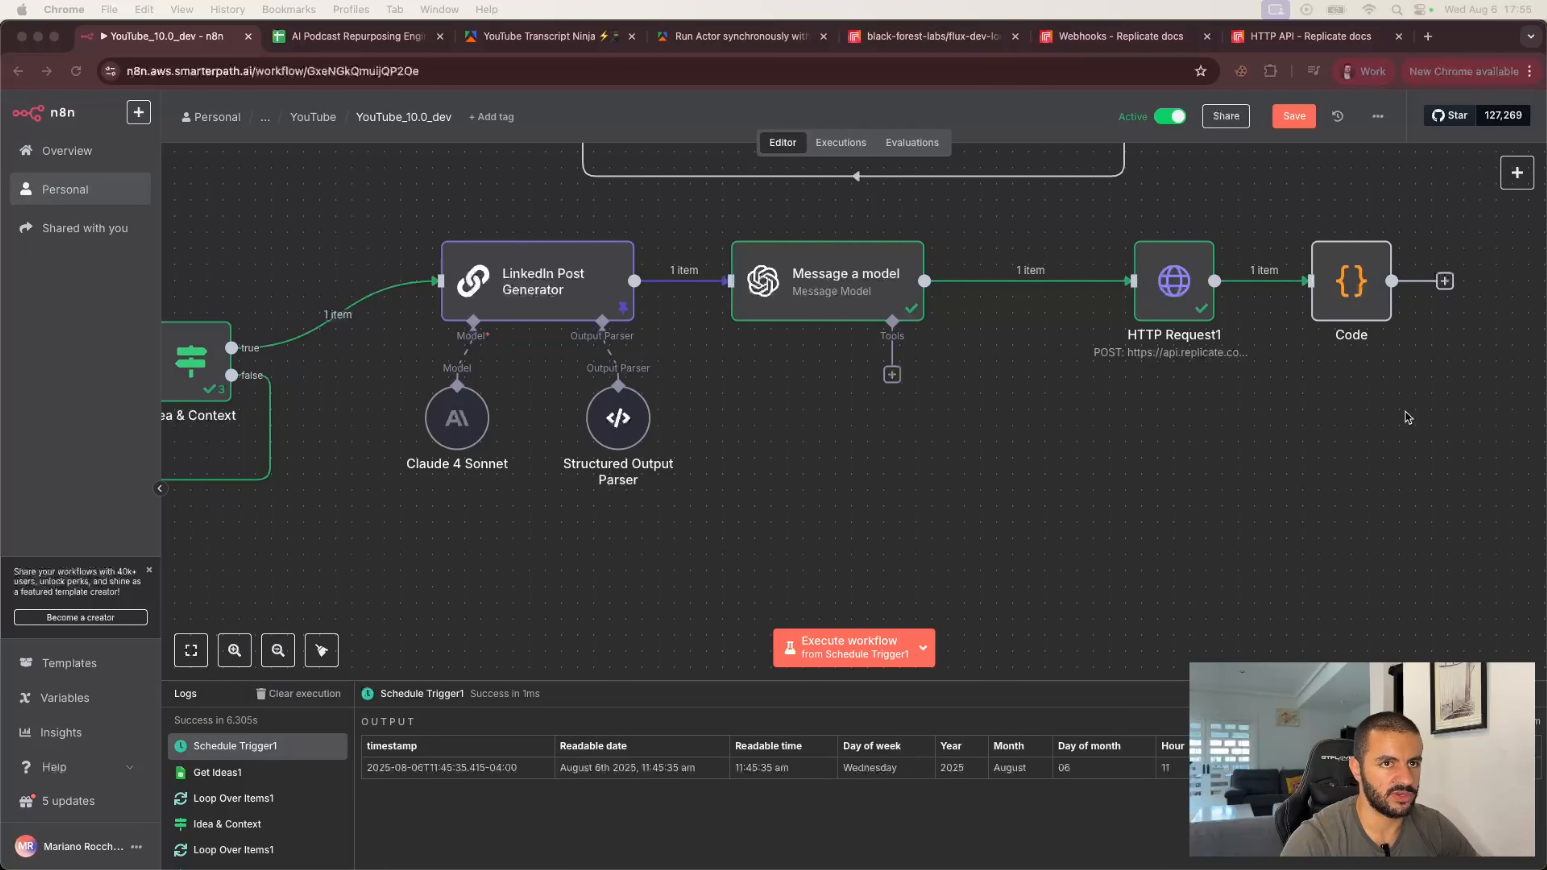
scroll(1340, 341, "right", 5)
left_click(1218, 291)
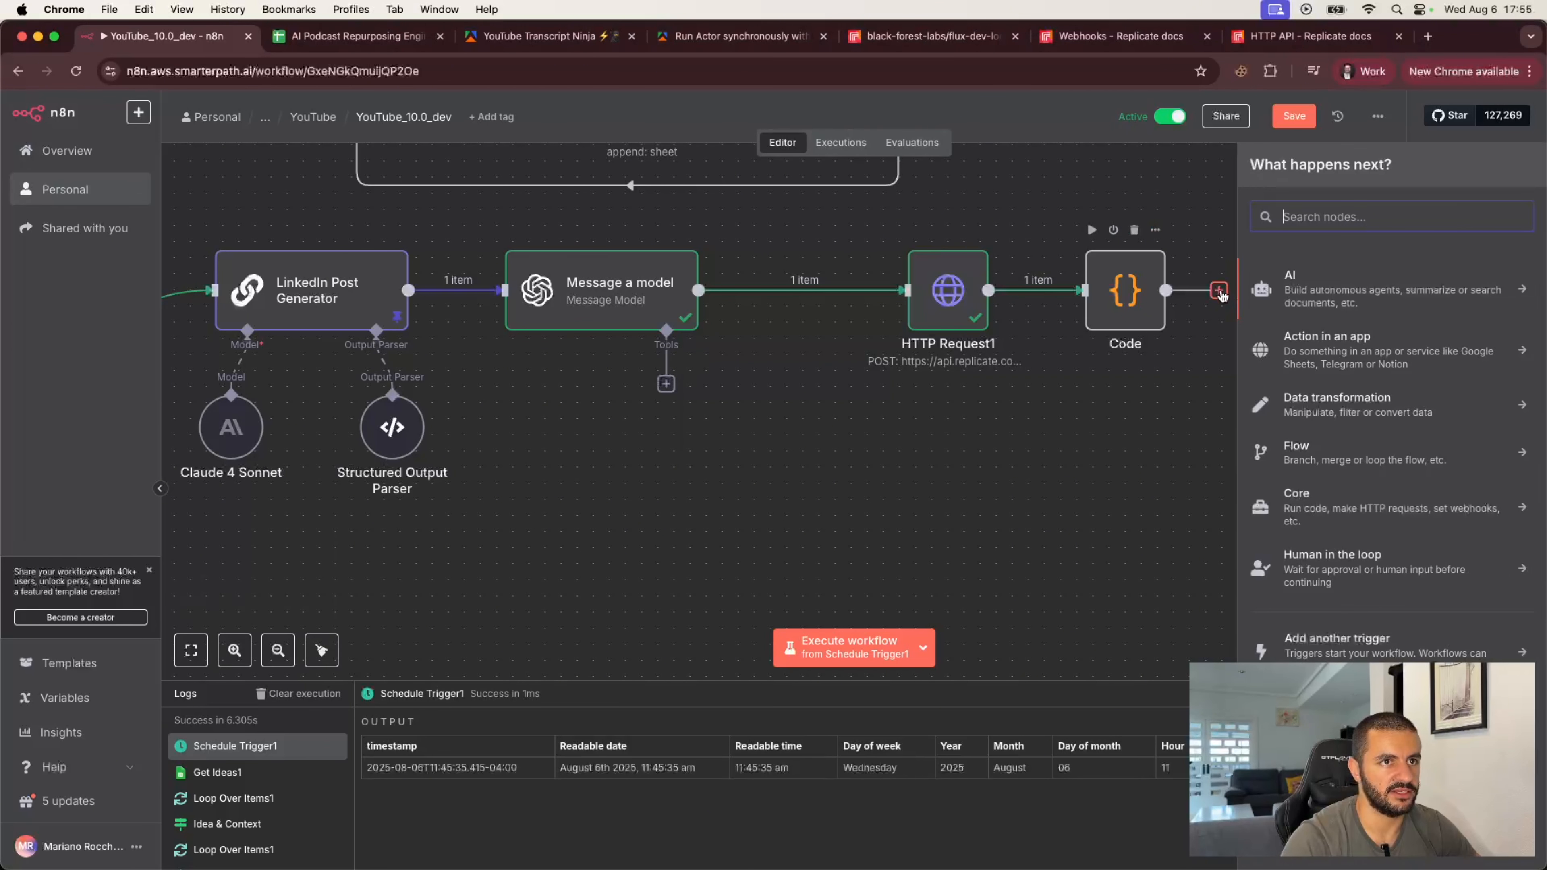
type("set")
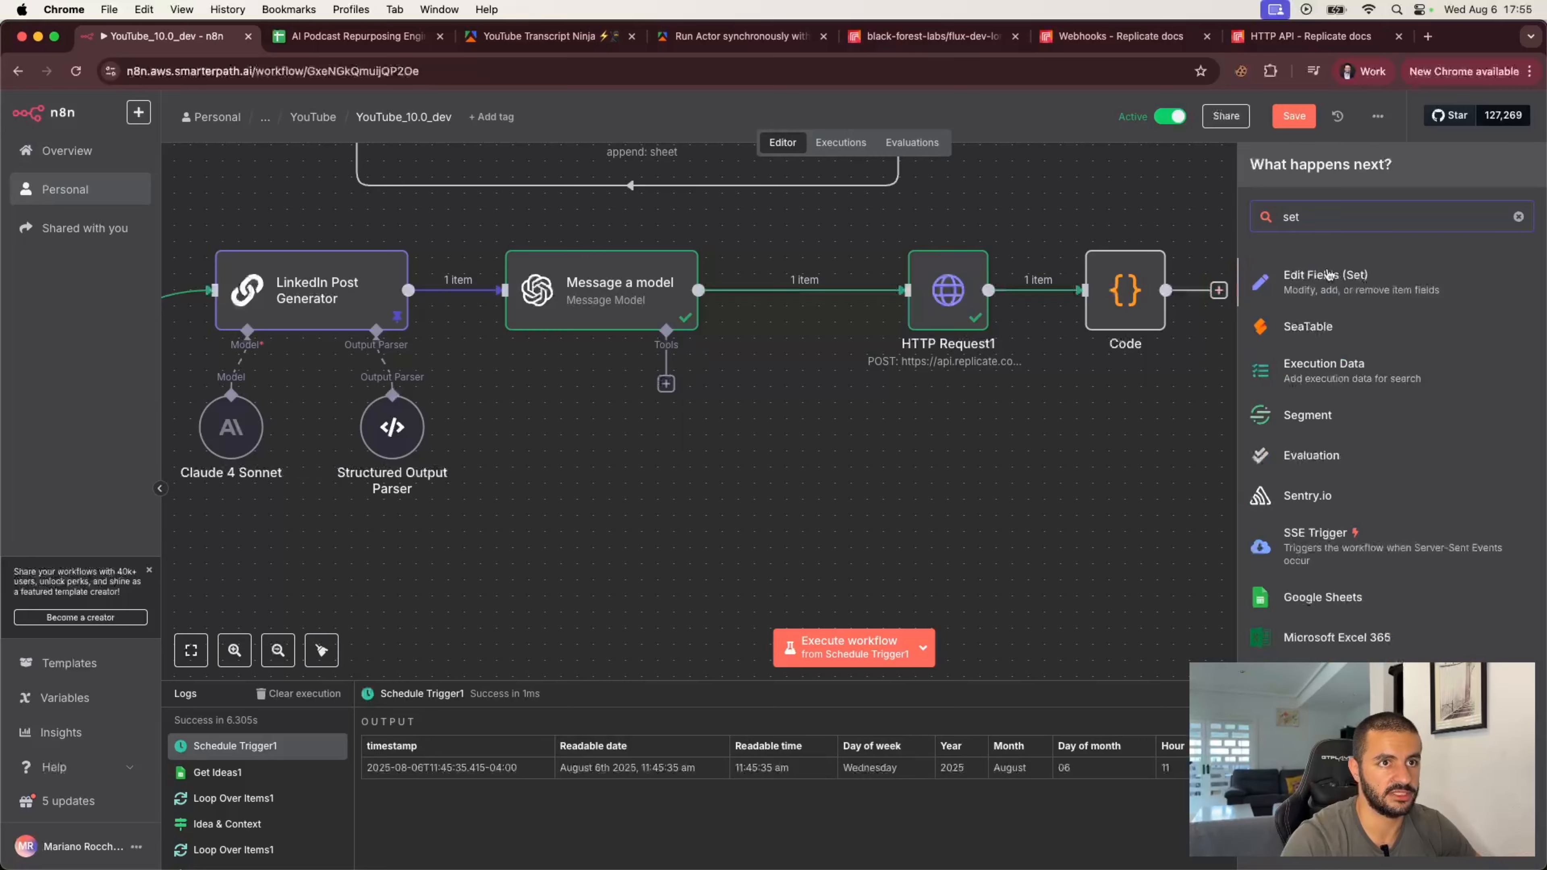
left_click(1330, 278)
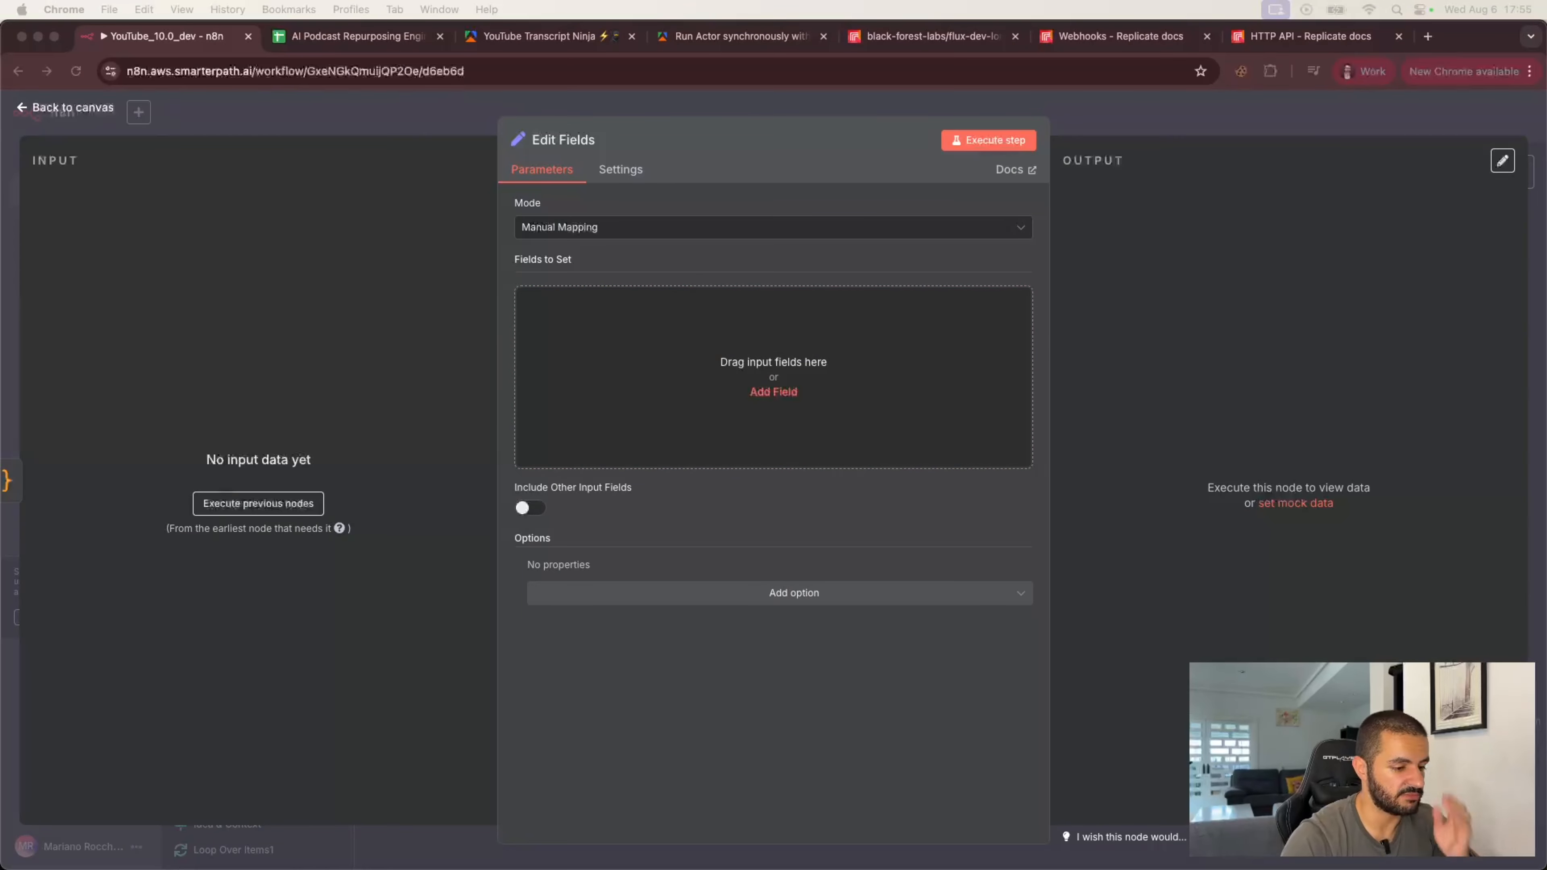
left_click(634, 227)
left_click(603, 316)
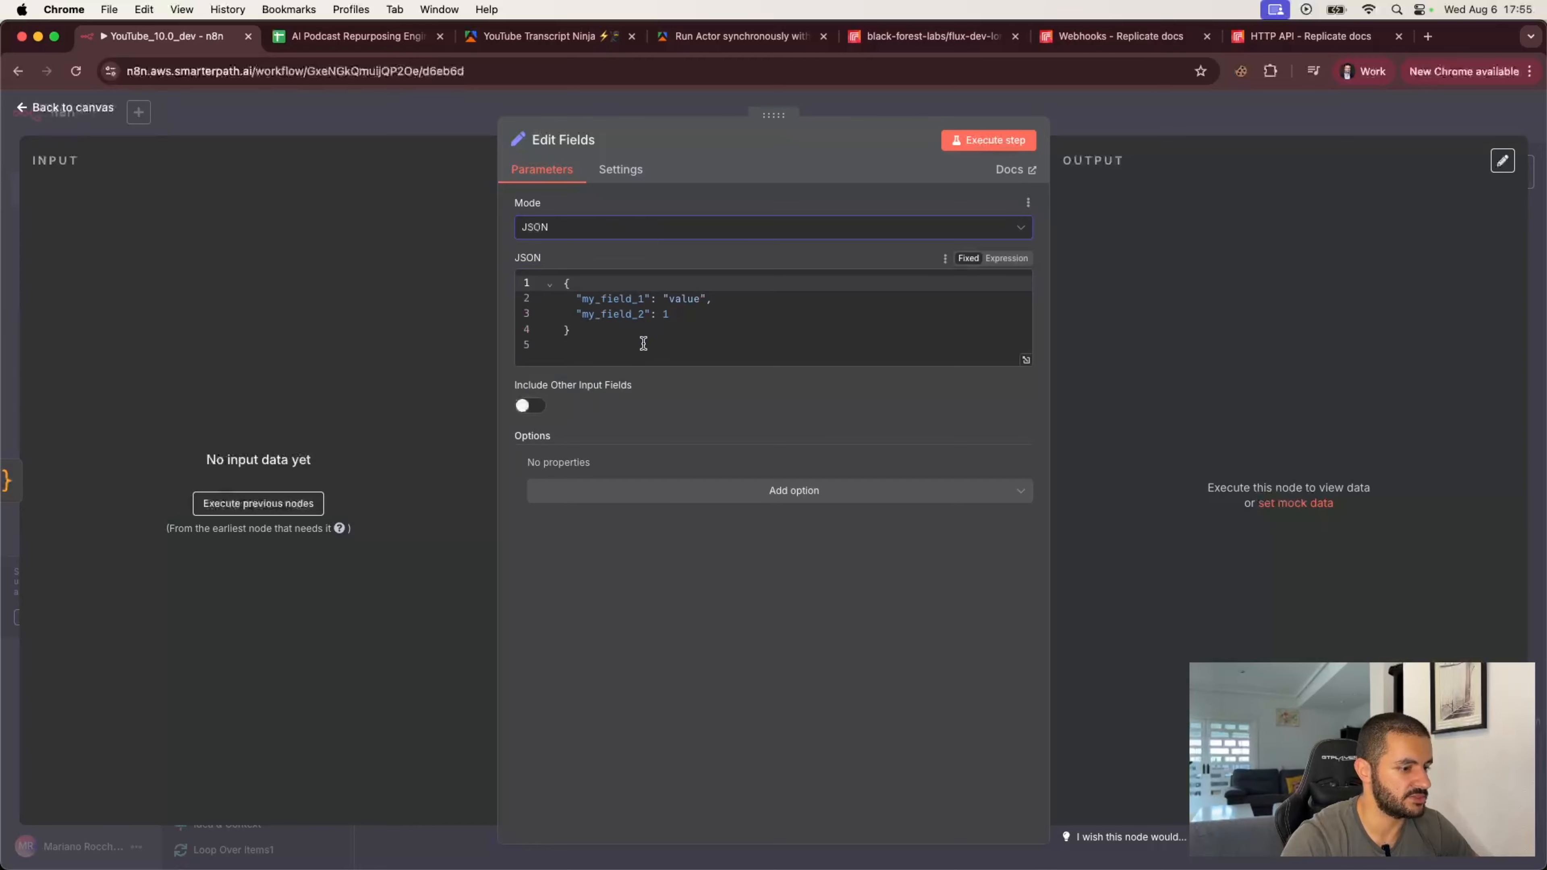
Step: Run the previous nodes from the Edit Fields node, return to the canvas, and save the workflow
left_click(293, 502)
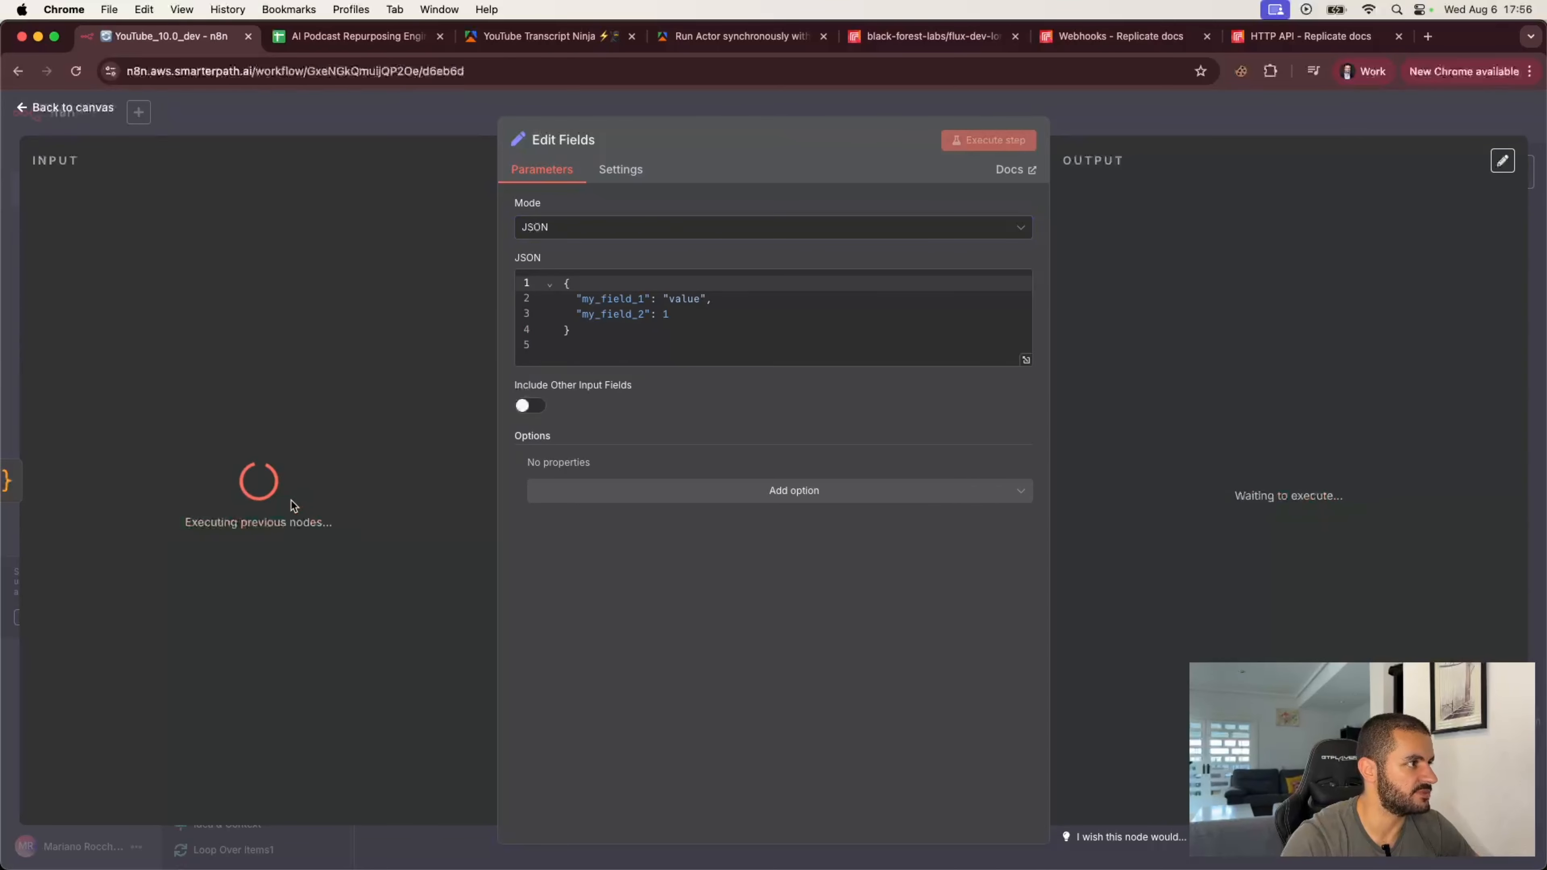
left_click(396, 114)
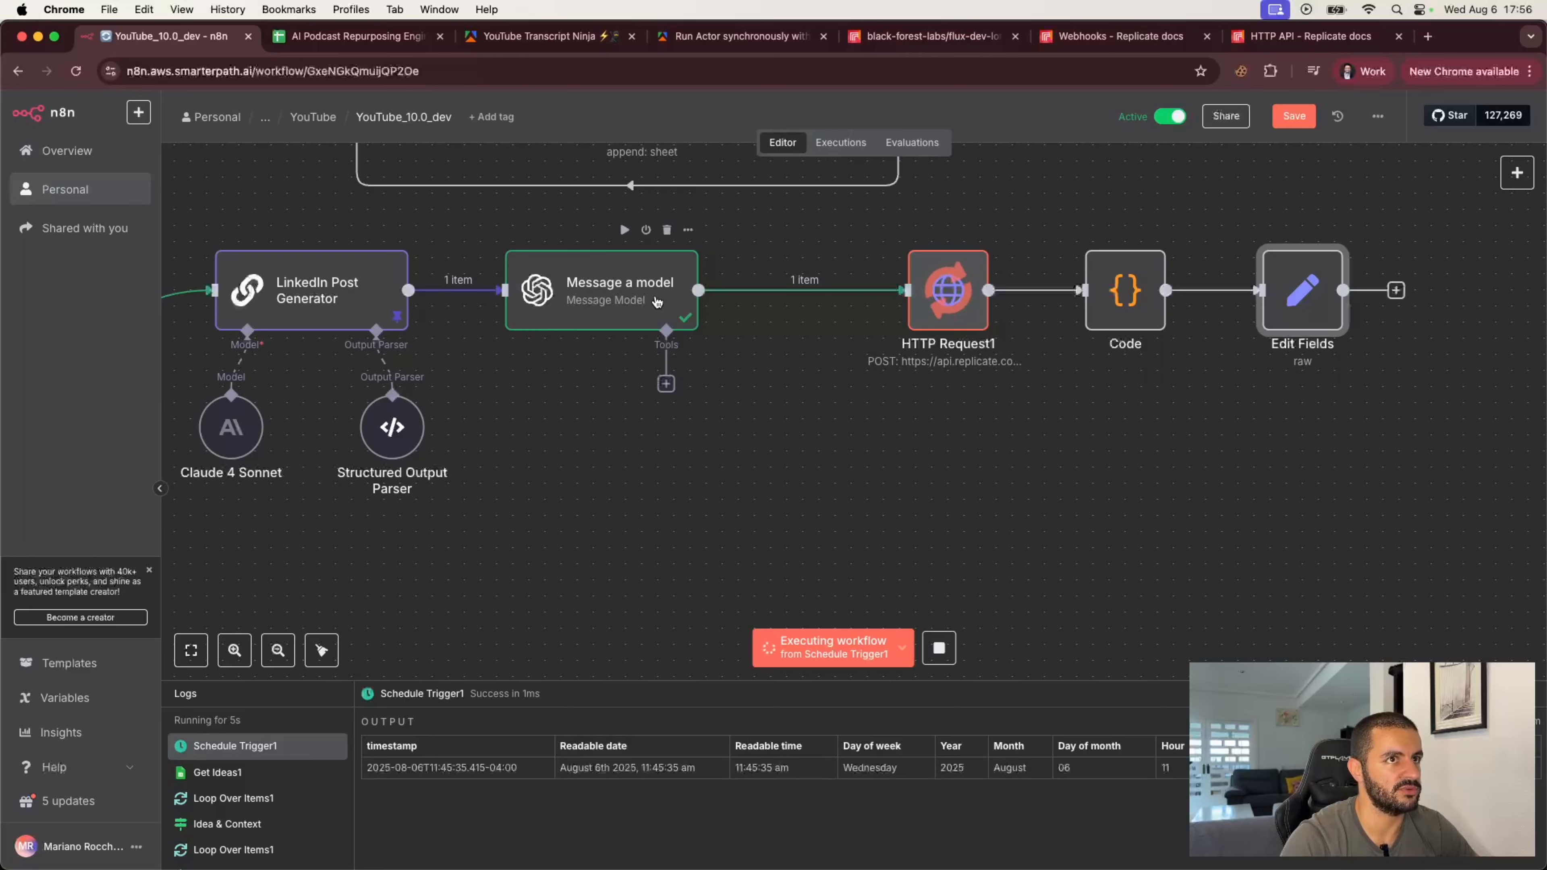
left_click(1294, 115)
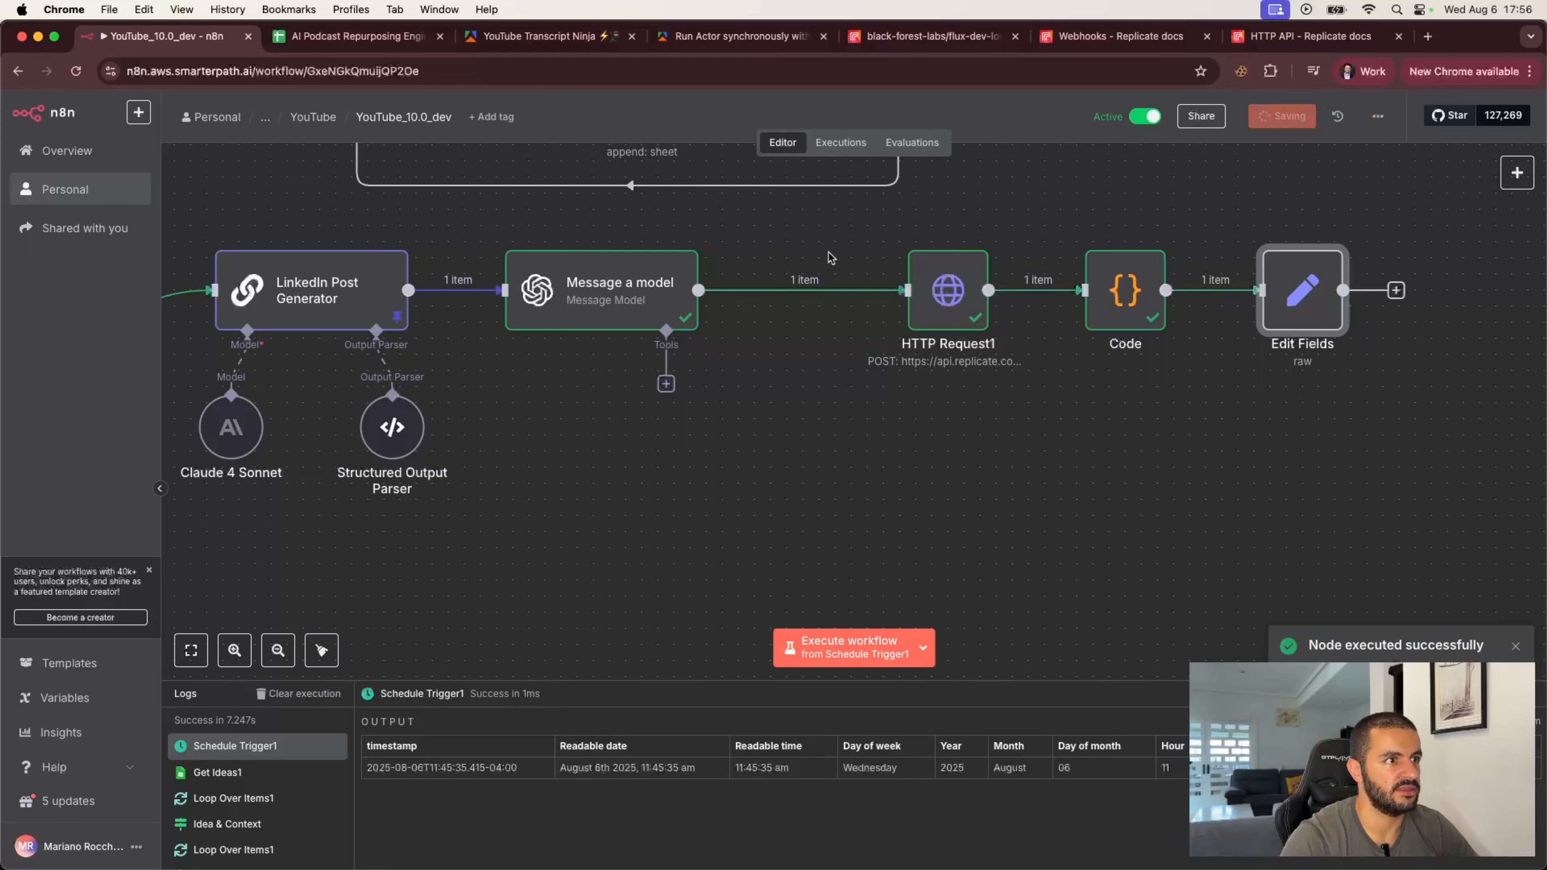
Step: Pin the output data of the Message a model, HTTP Request1 and Code nodes
double_click(628, 297)
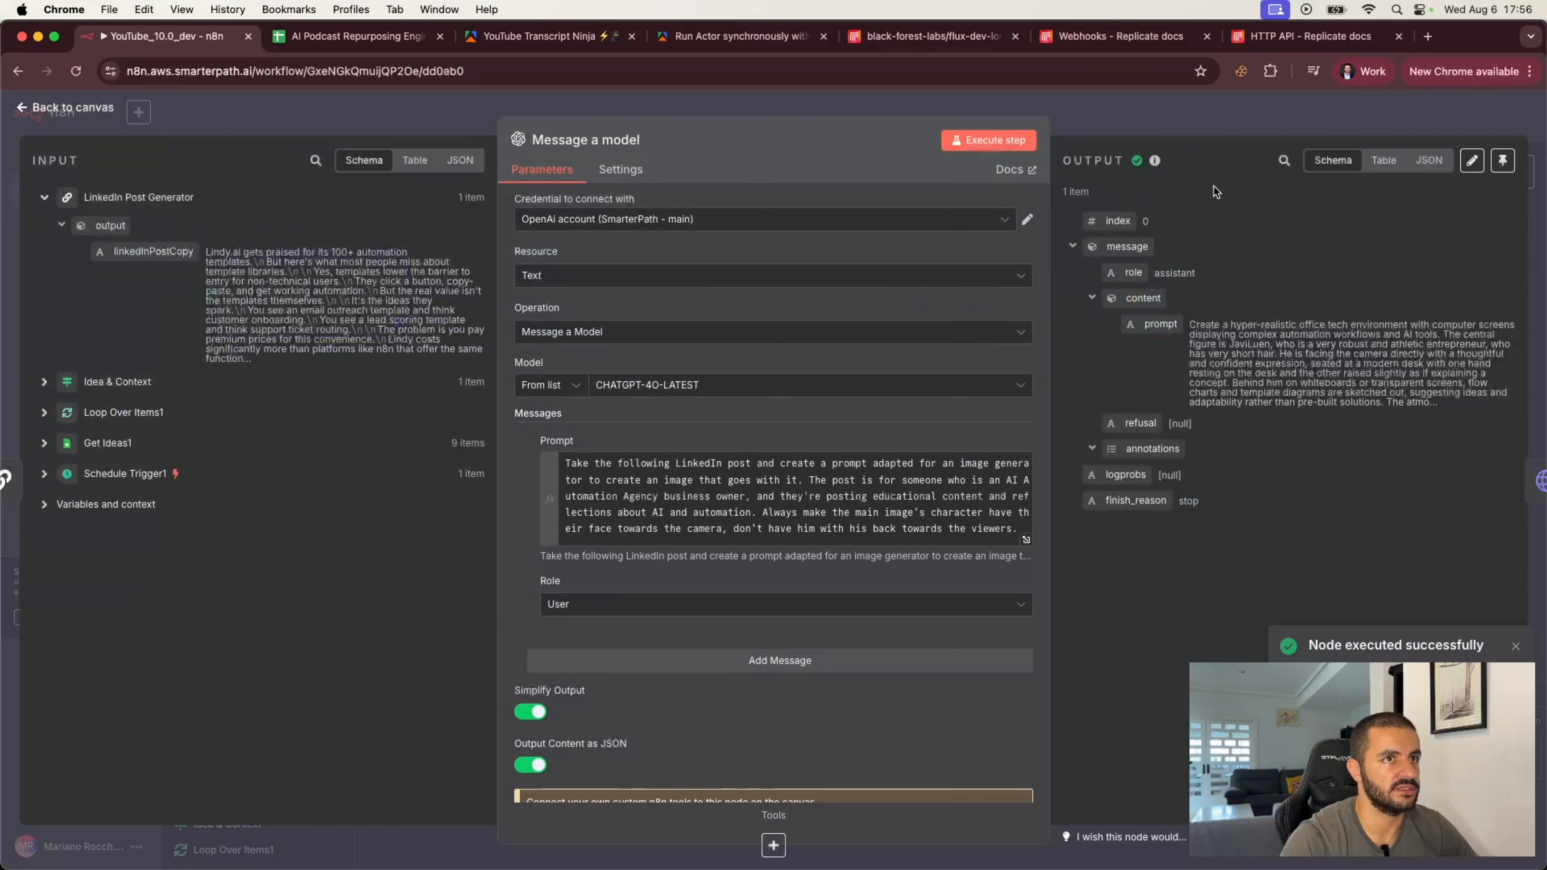
left_click(1500, 163)
left_click(1334, 128)
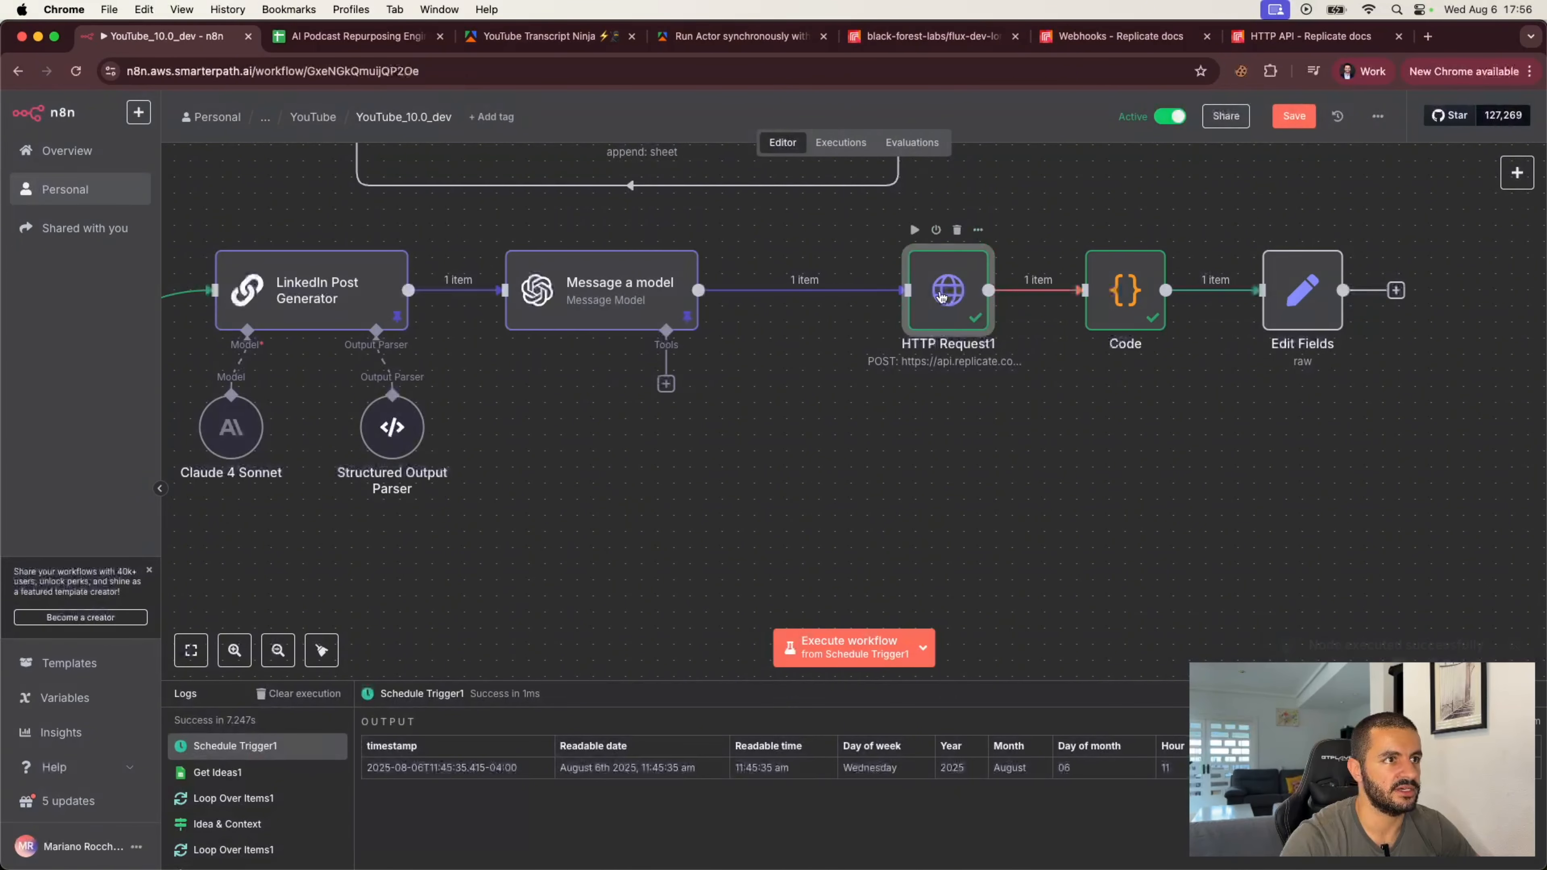
double_click(947, 291)
left_click(1504, 163)
left_click(1381, 115)
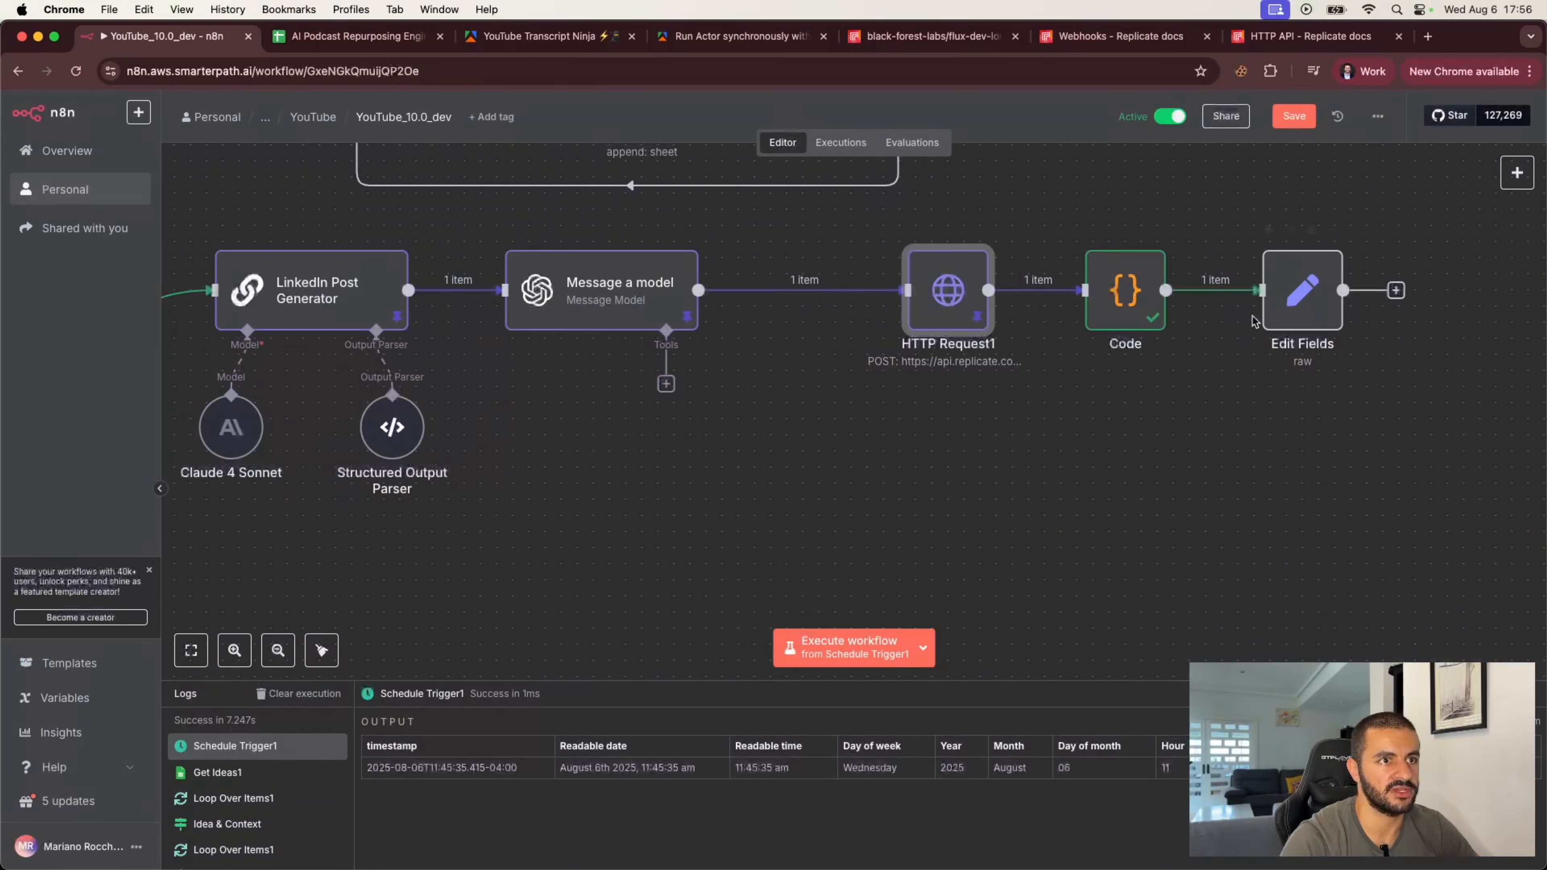
double_click(1125, 290)
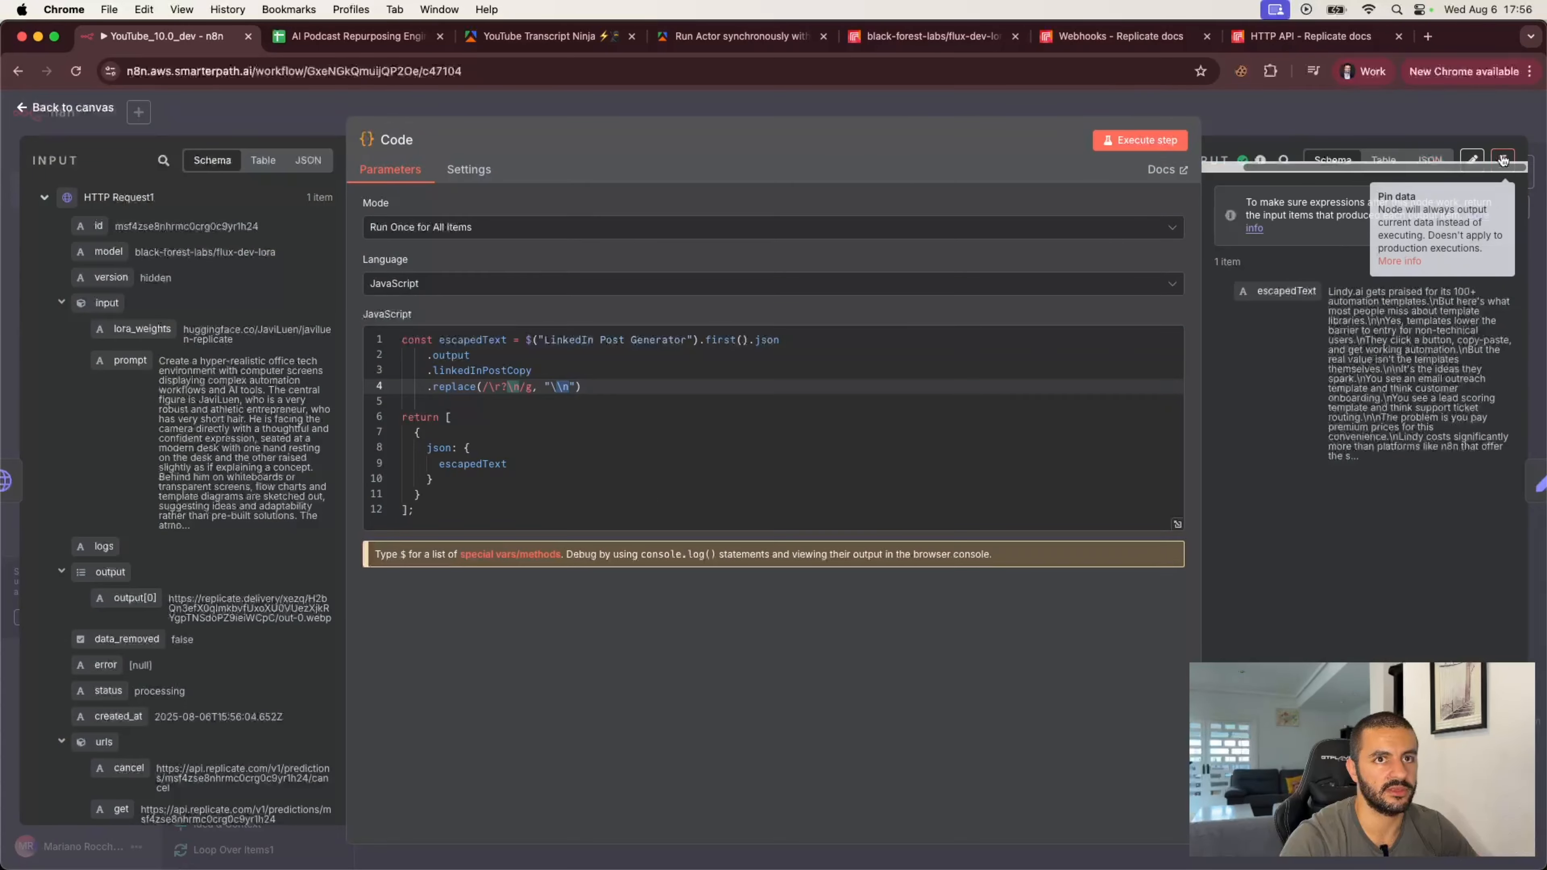
left_click(1503, 160)
left_click(1455, 123)
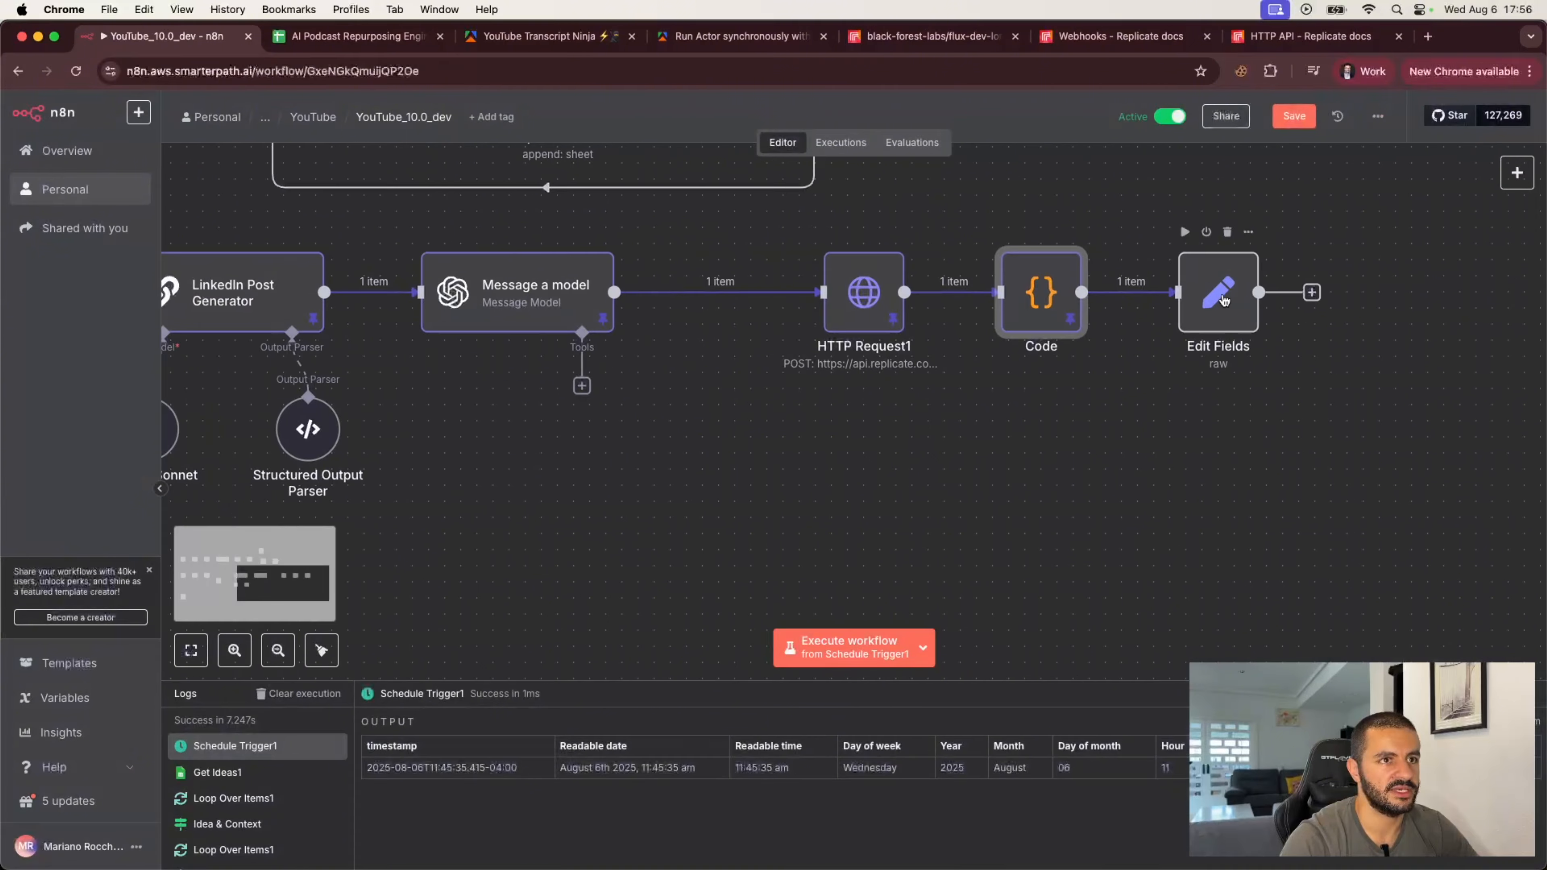
Step: In the Edit Fields JSON, rename the first key to postBody and set its value to the Code node's escapedText expression
double_click(1224, 299)
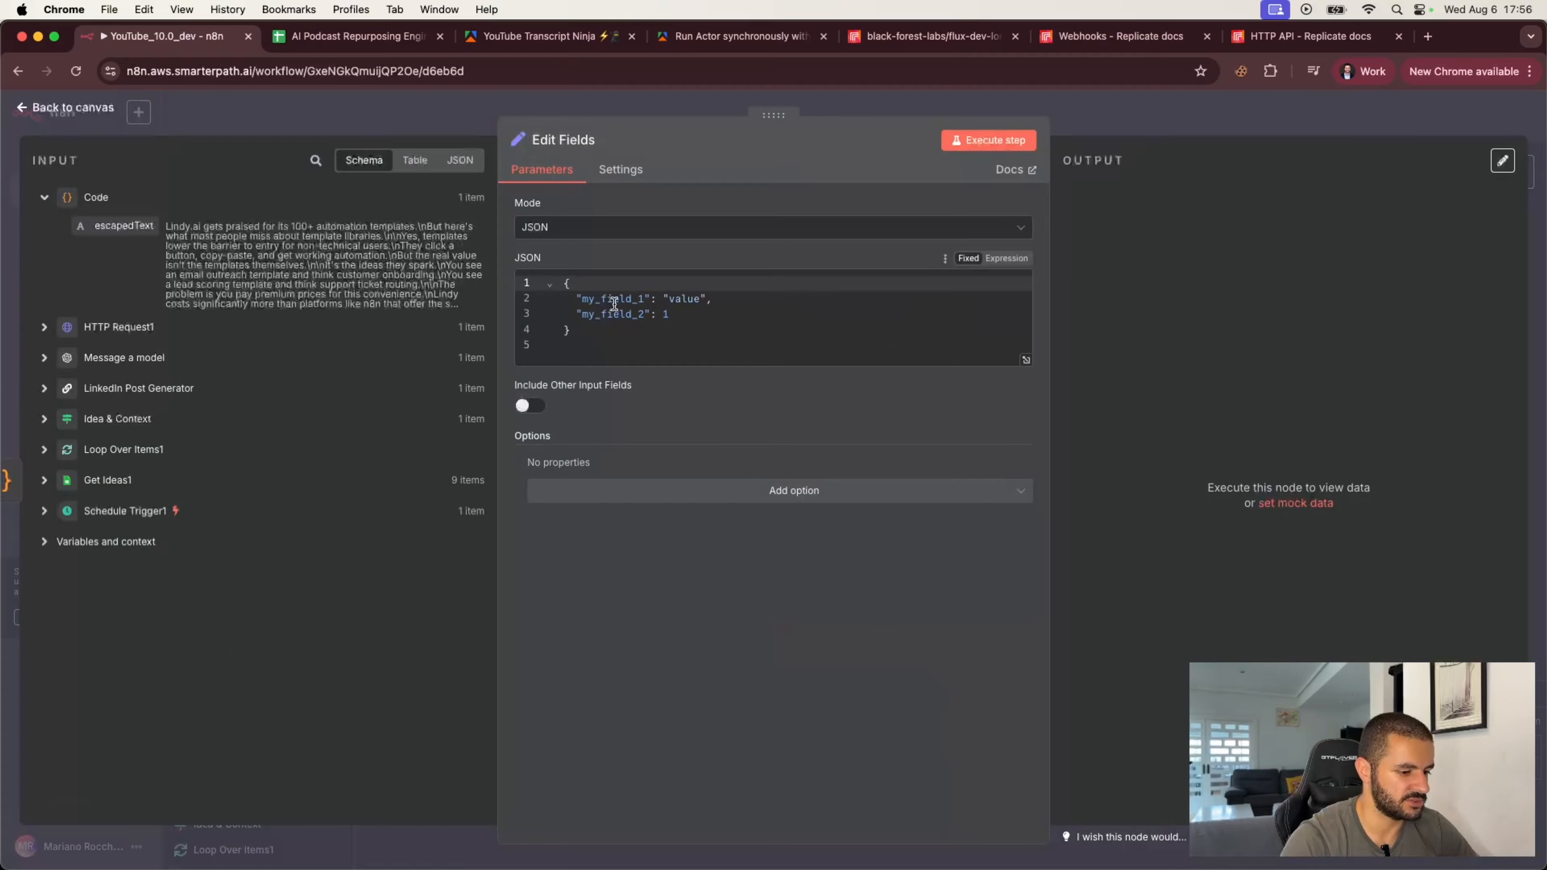
double_click(614, 299)
type("post")
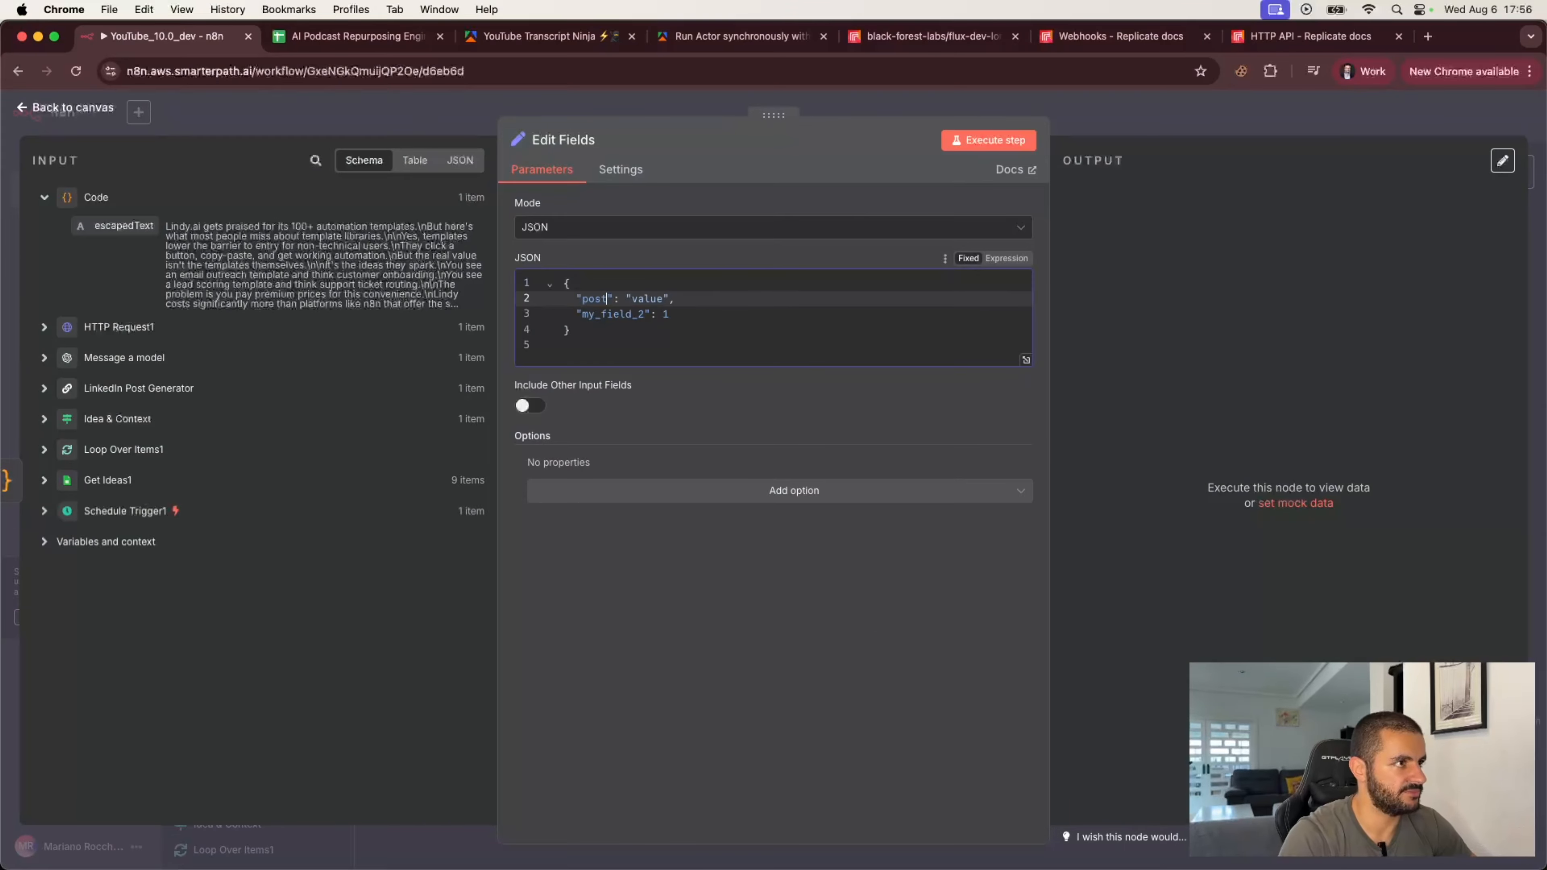
type("Body")
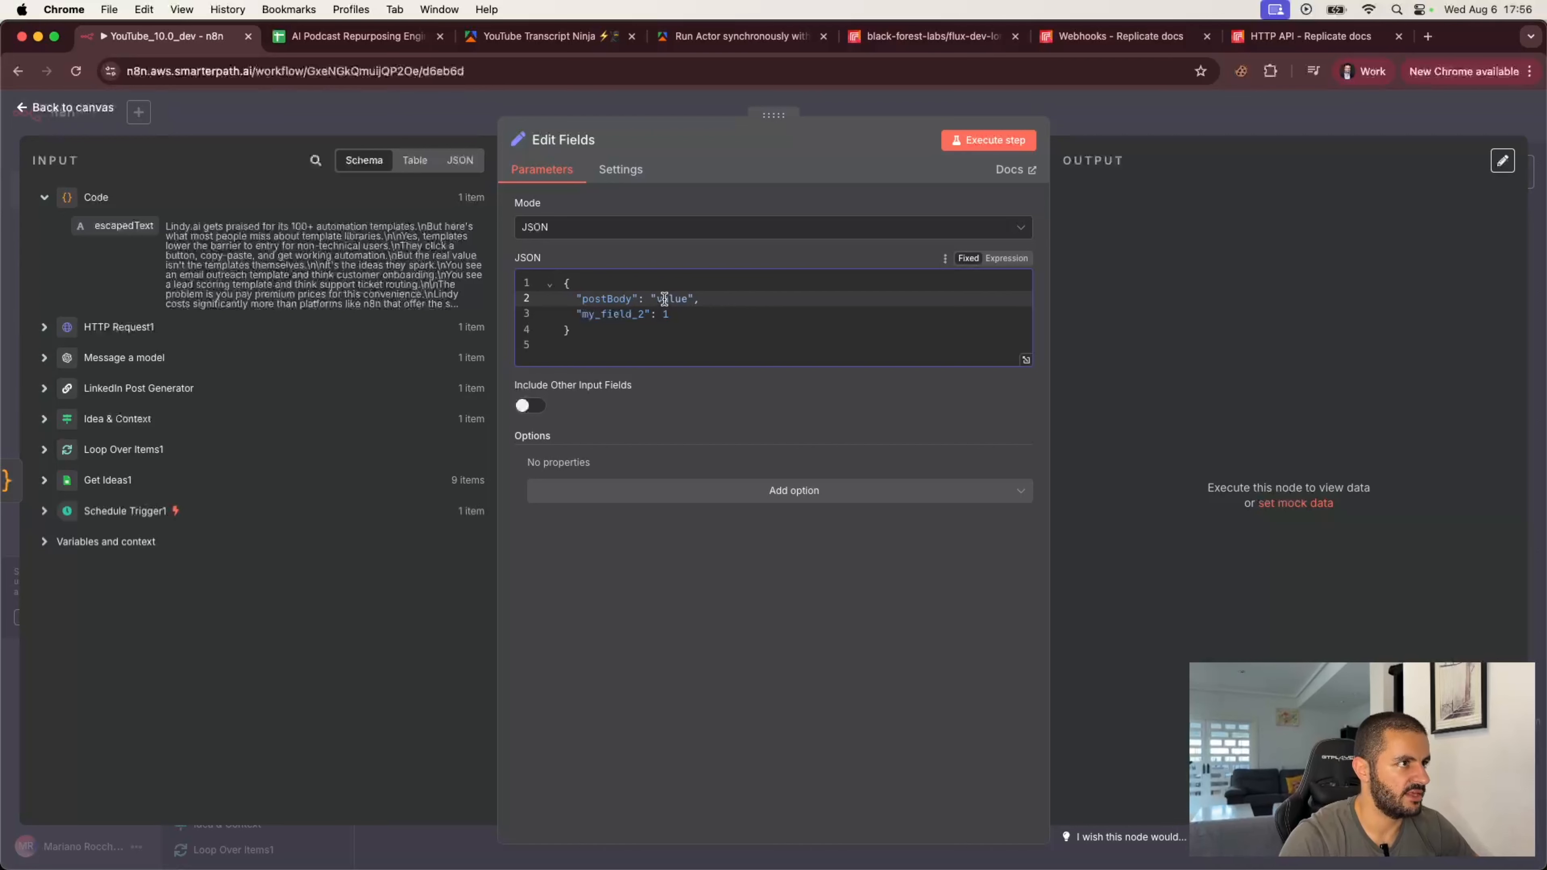
double_click(670, 298)
key("BackSpace")
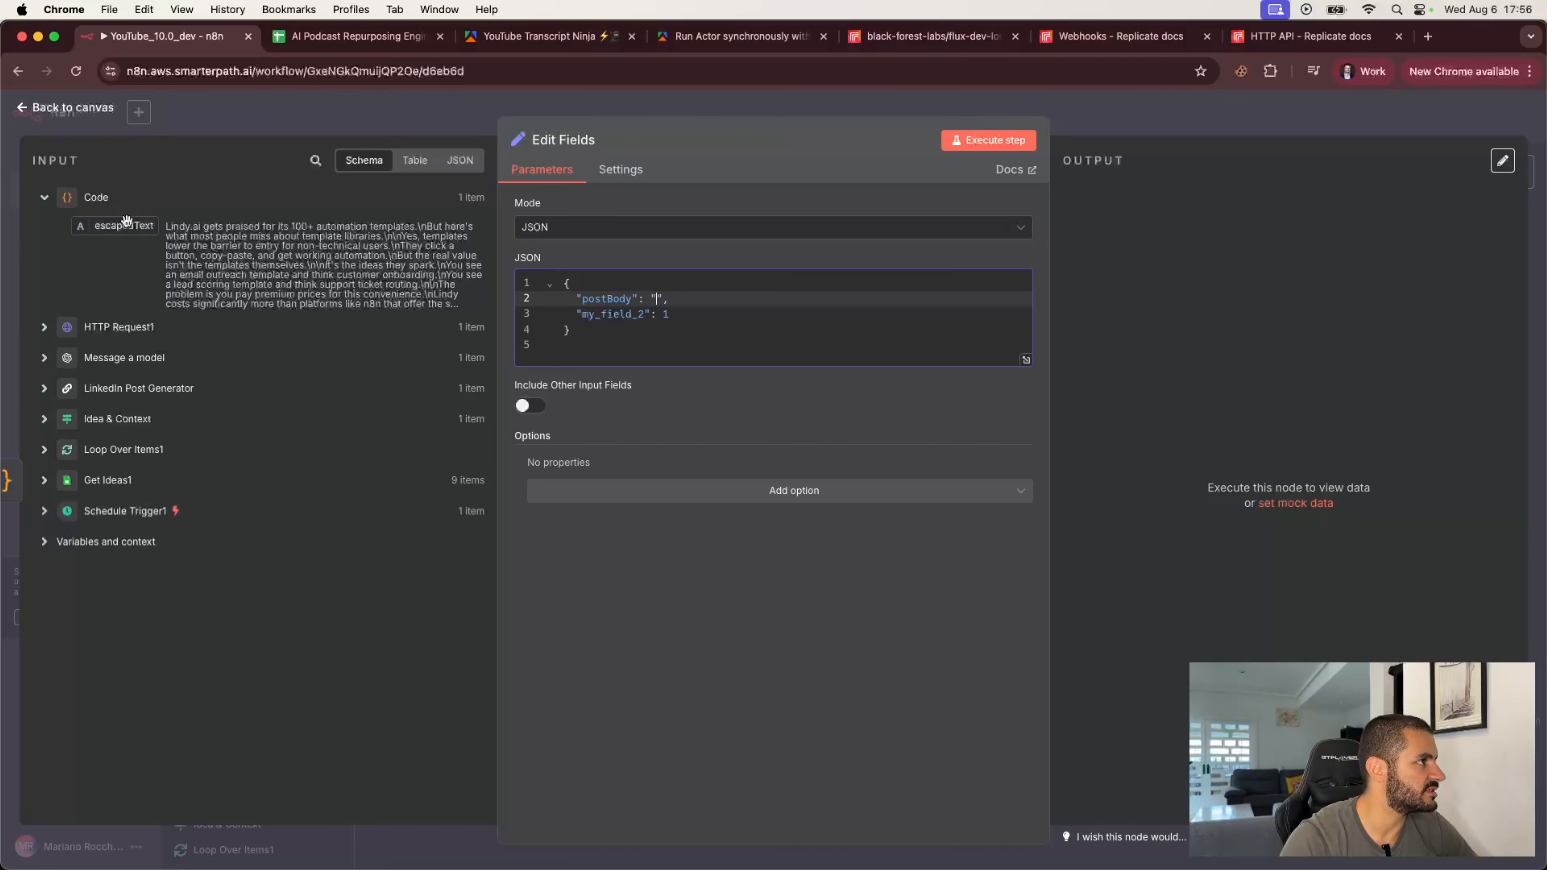
left_click_drag(124, 225, 657, 303)
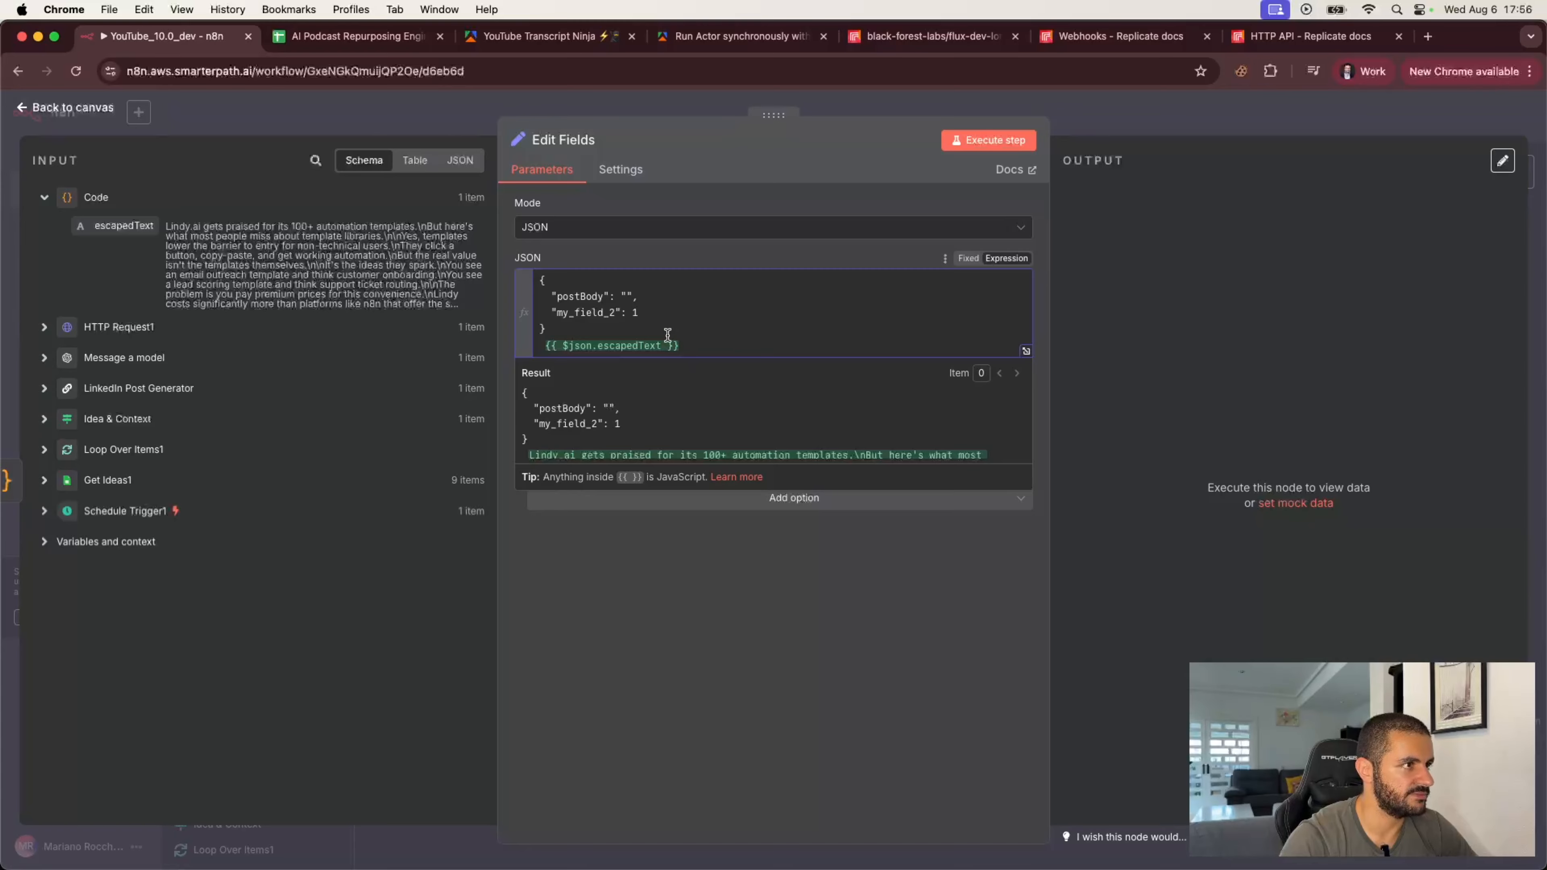
left_click_drag(679, 345, 529, 345)
key("super+c")
key("BackSpace")
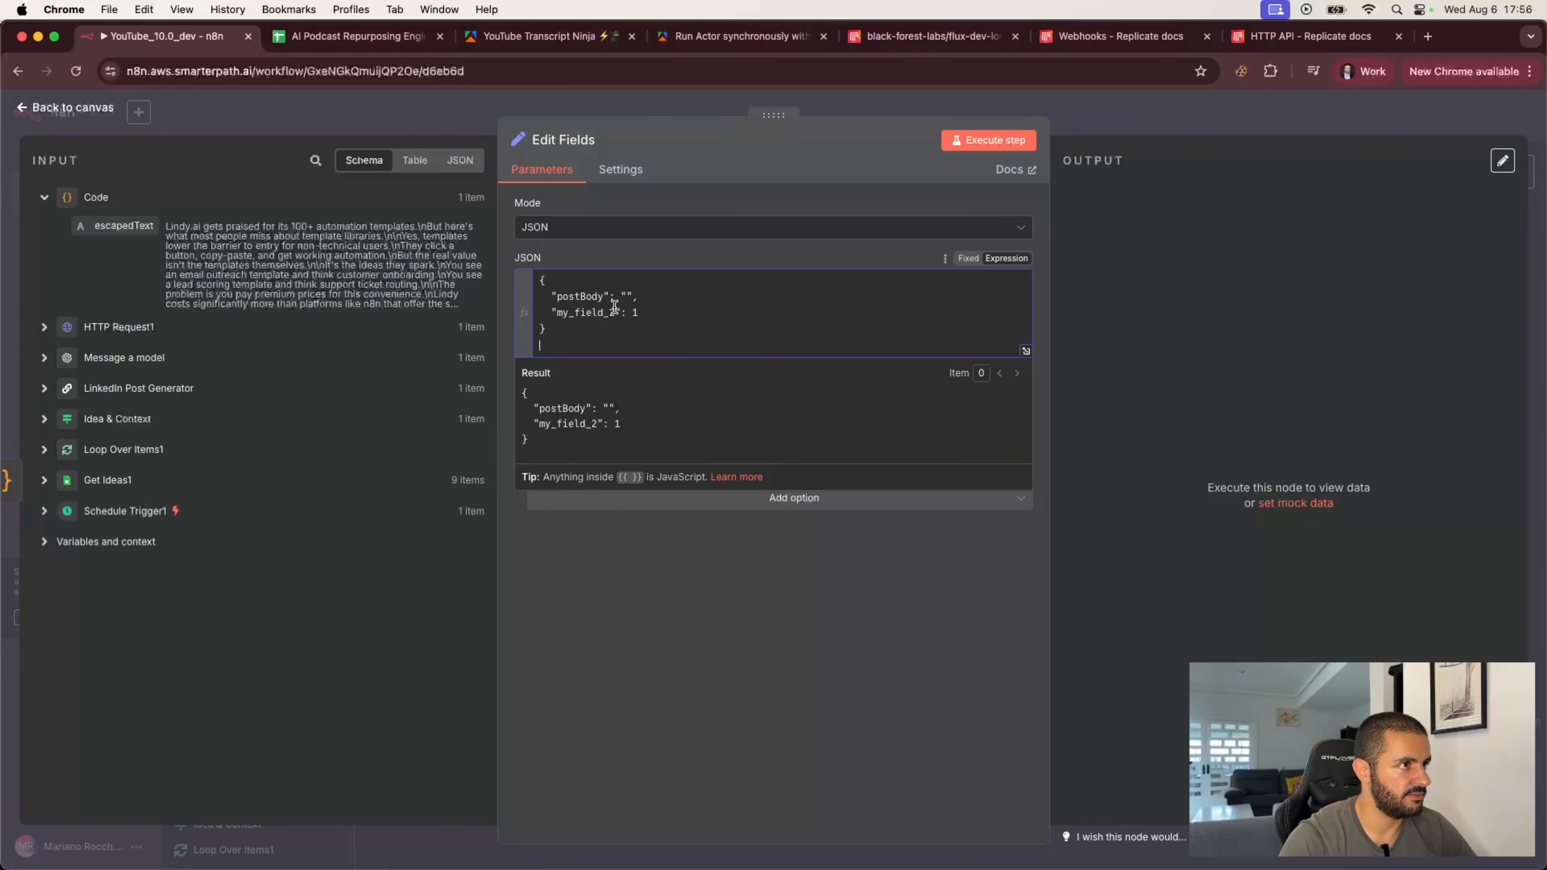
key("super+v")
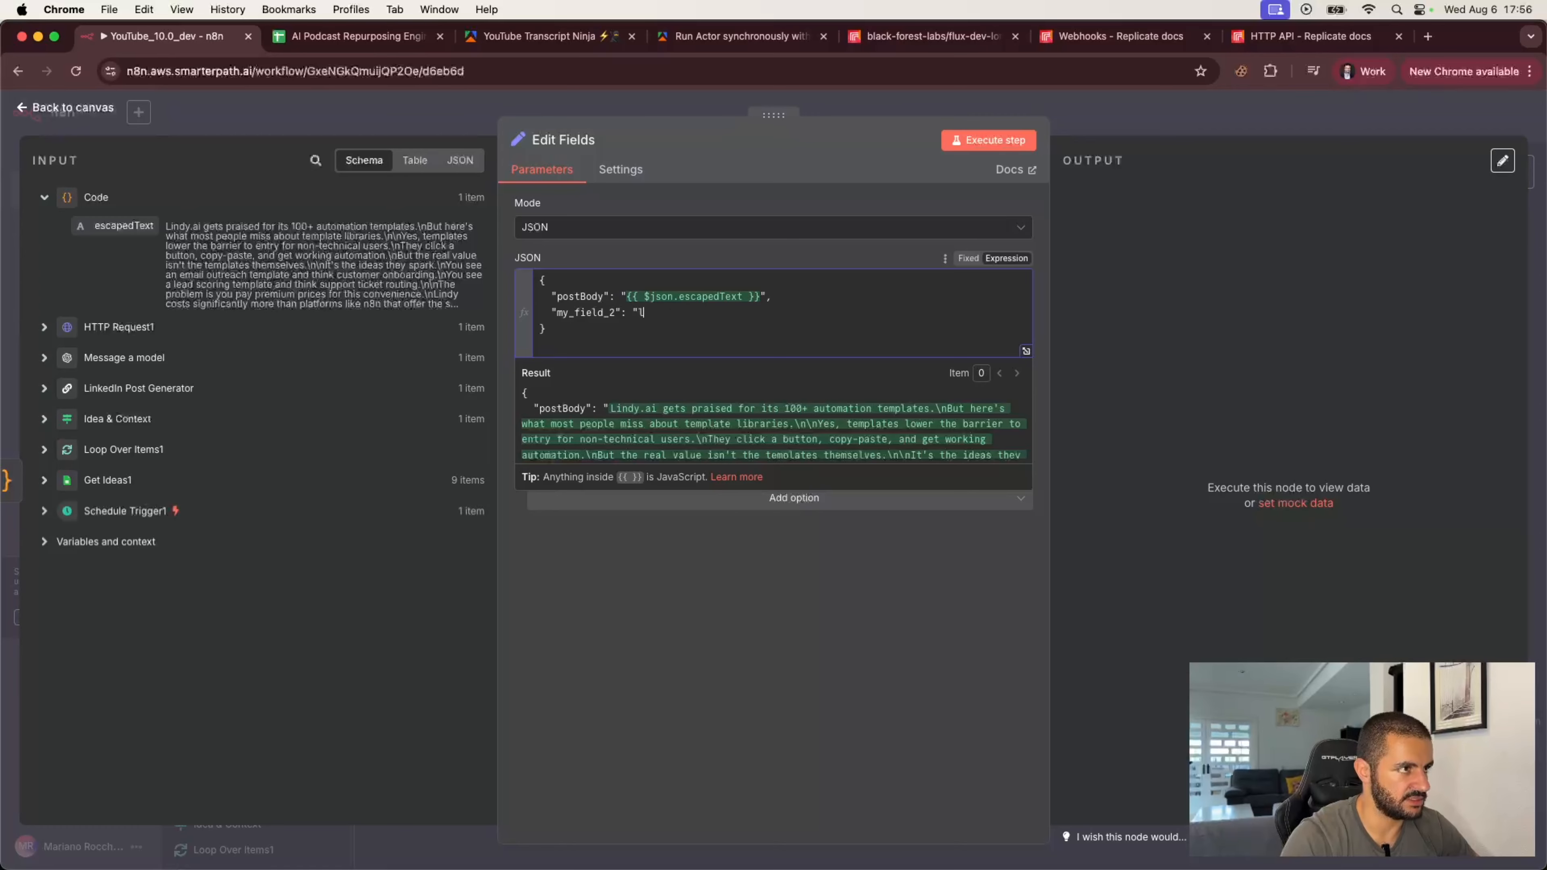
Step: Set the second JSON field to platform with the value "LinkedIn"
type("d")
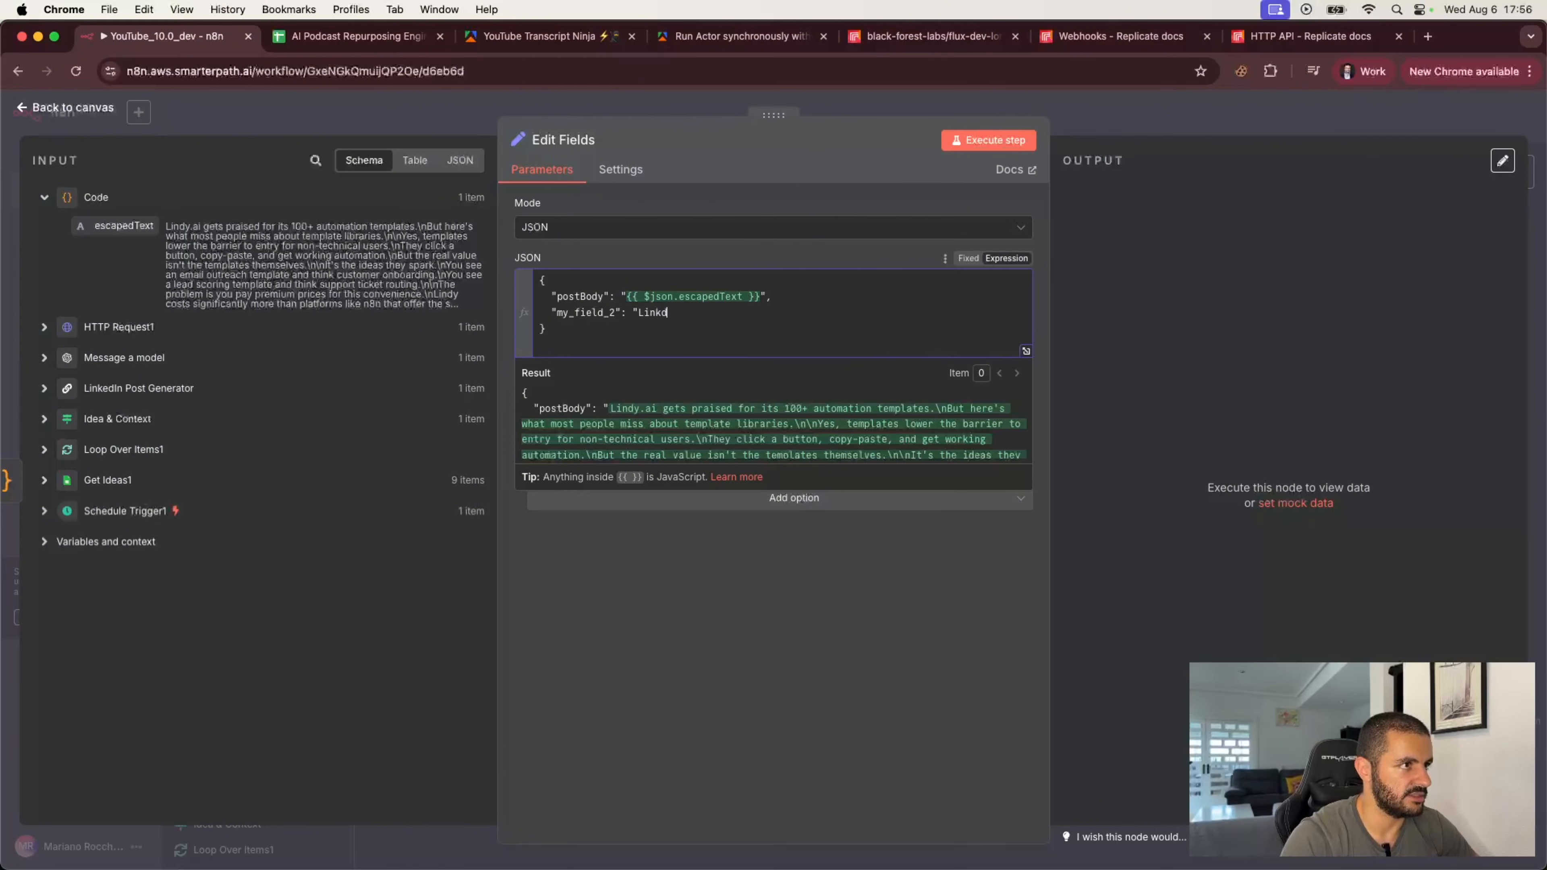
type("eIn\"")
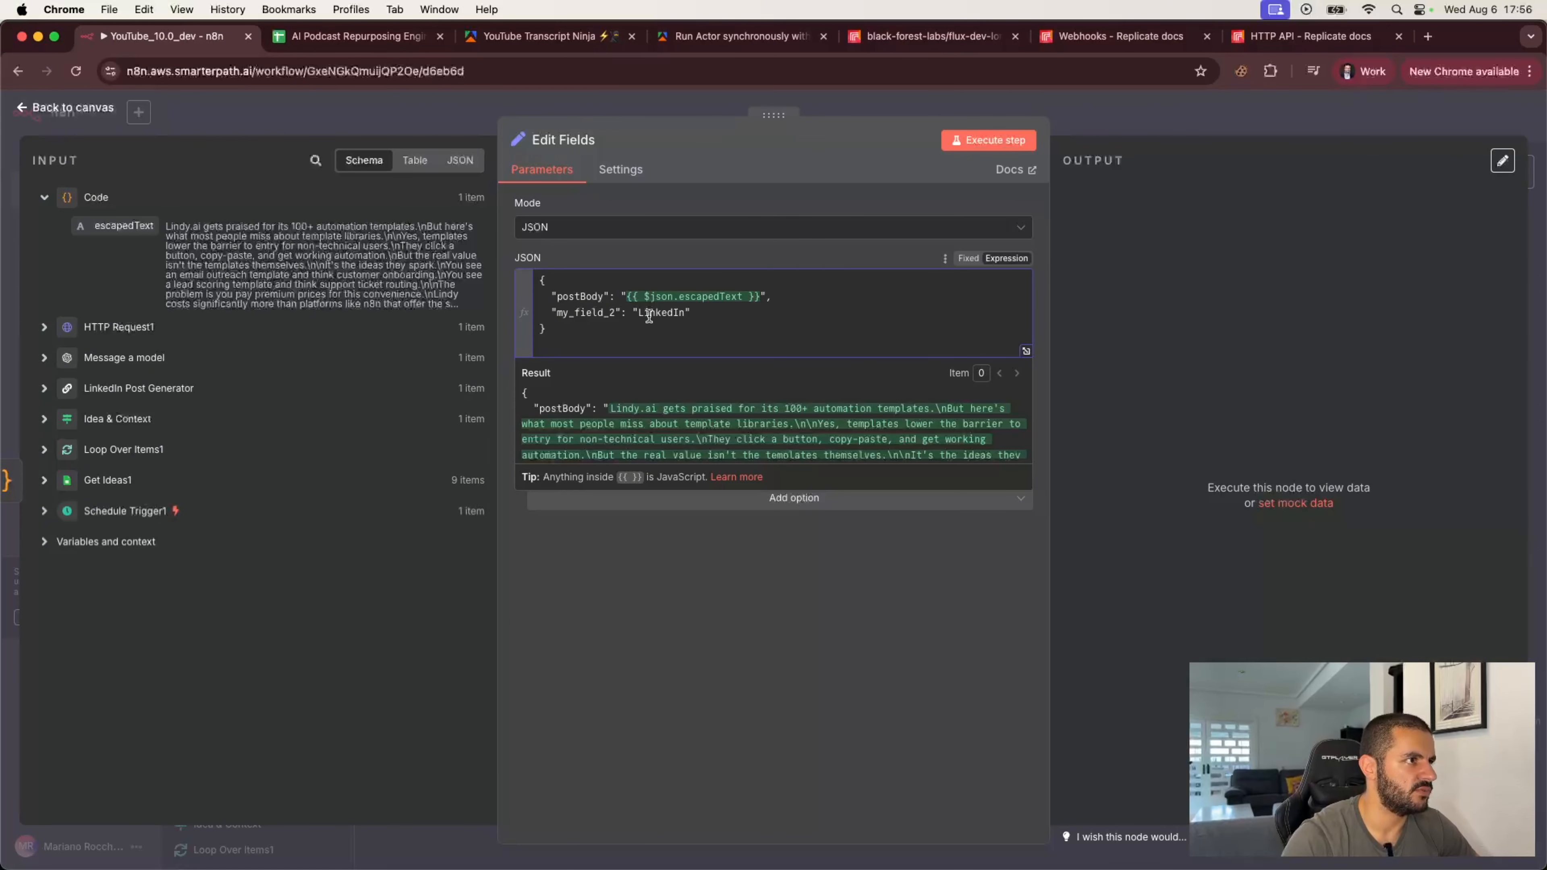
double_click(584, 312)
type("platform")
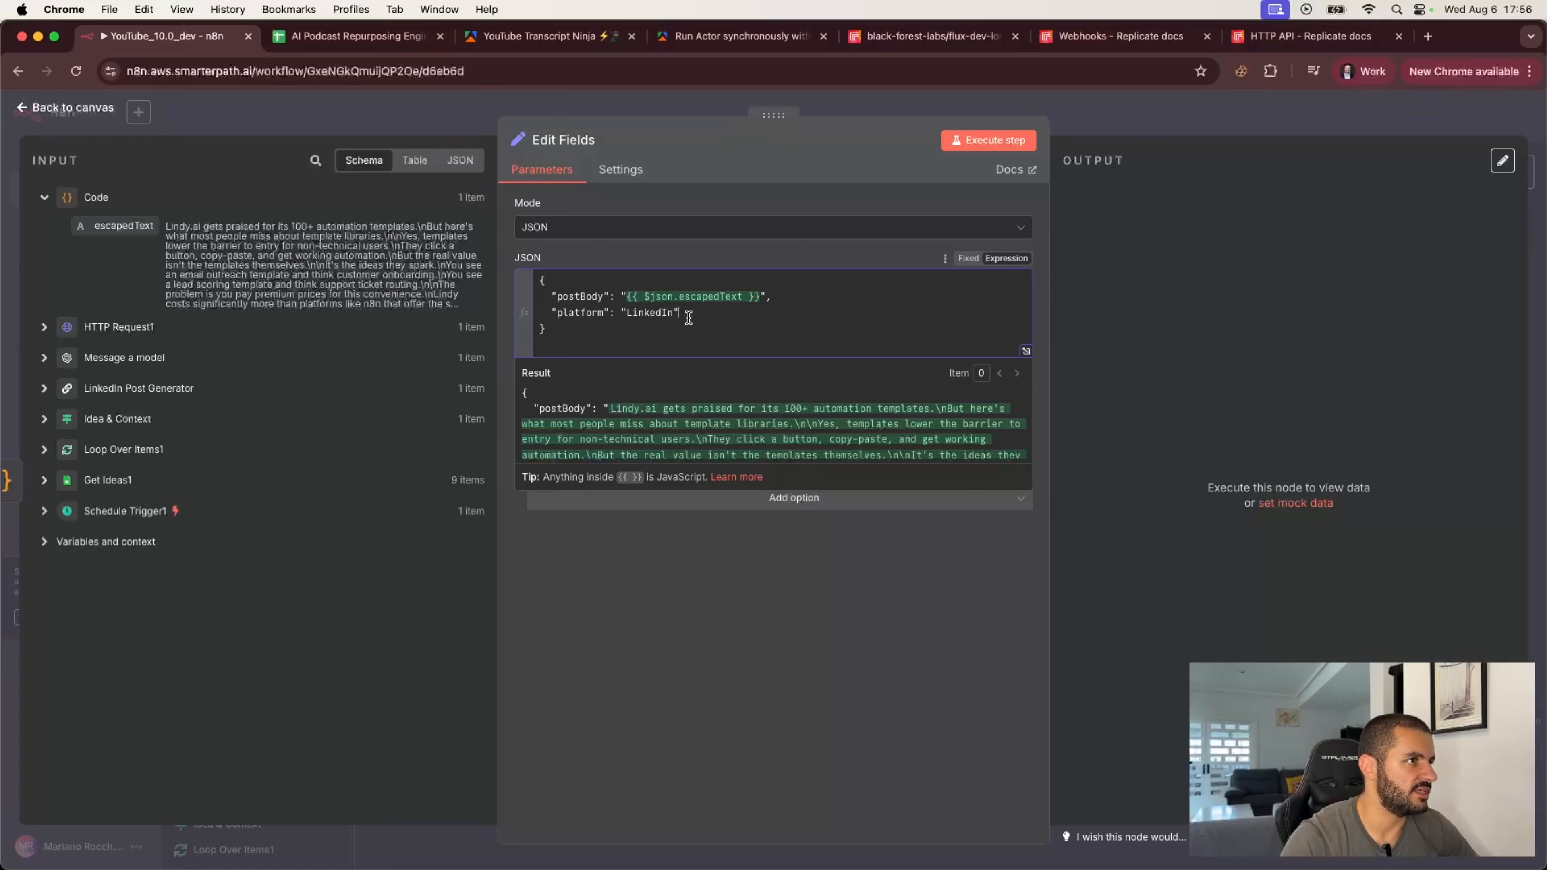
left_click(725, 258)
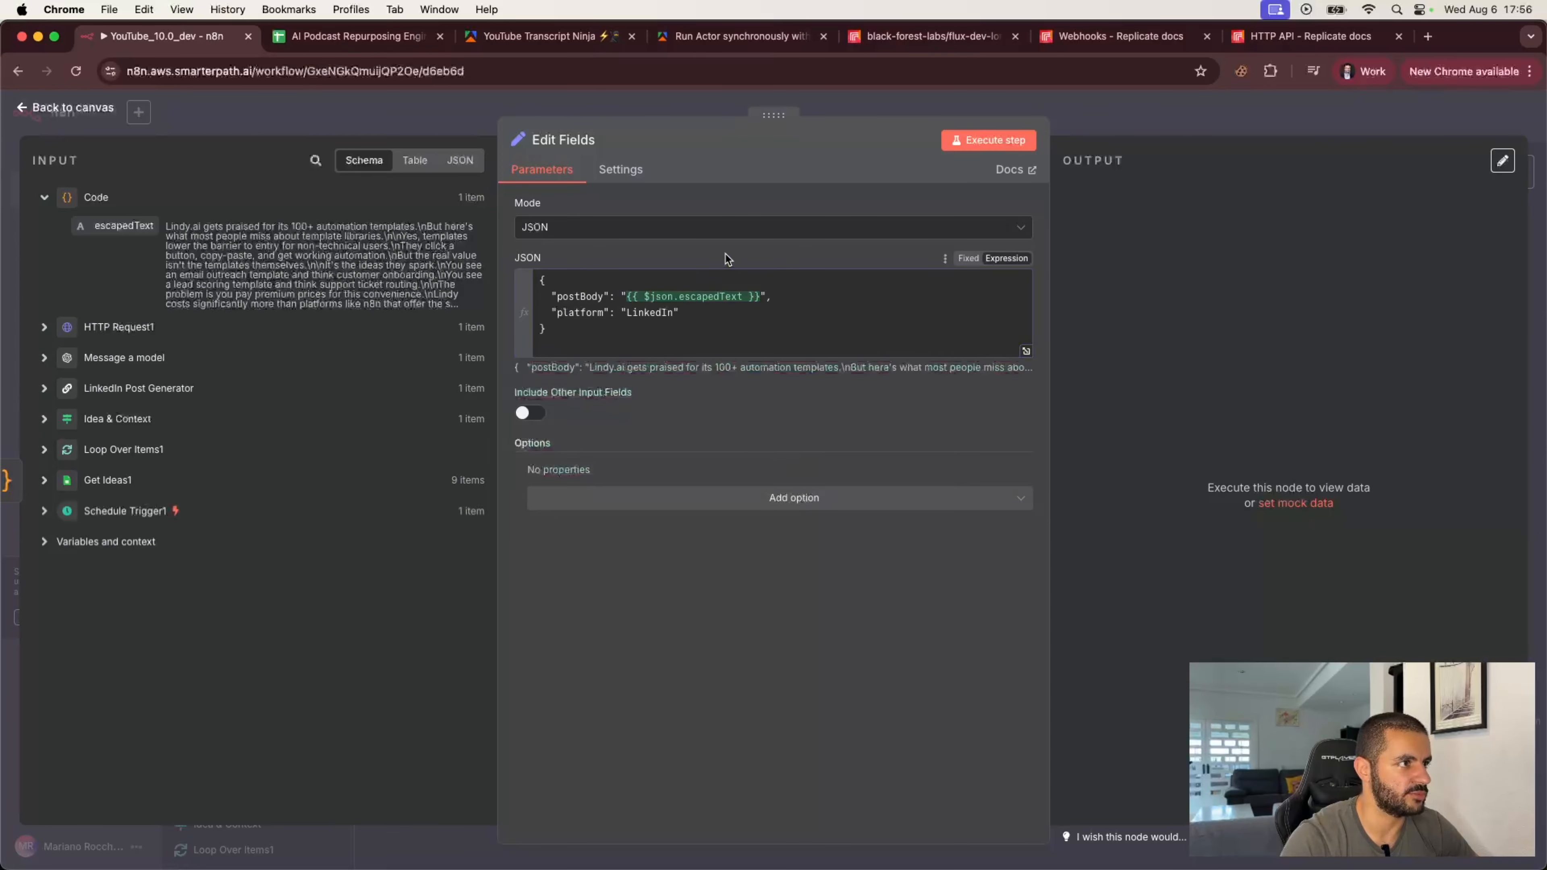
Step: Execute the Edit Fields node, pin its output, and return to the canvas
left_click(1000, 142)
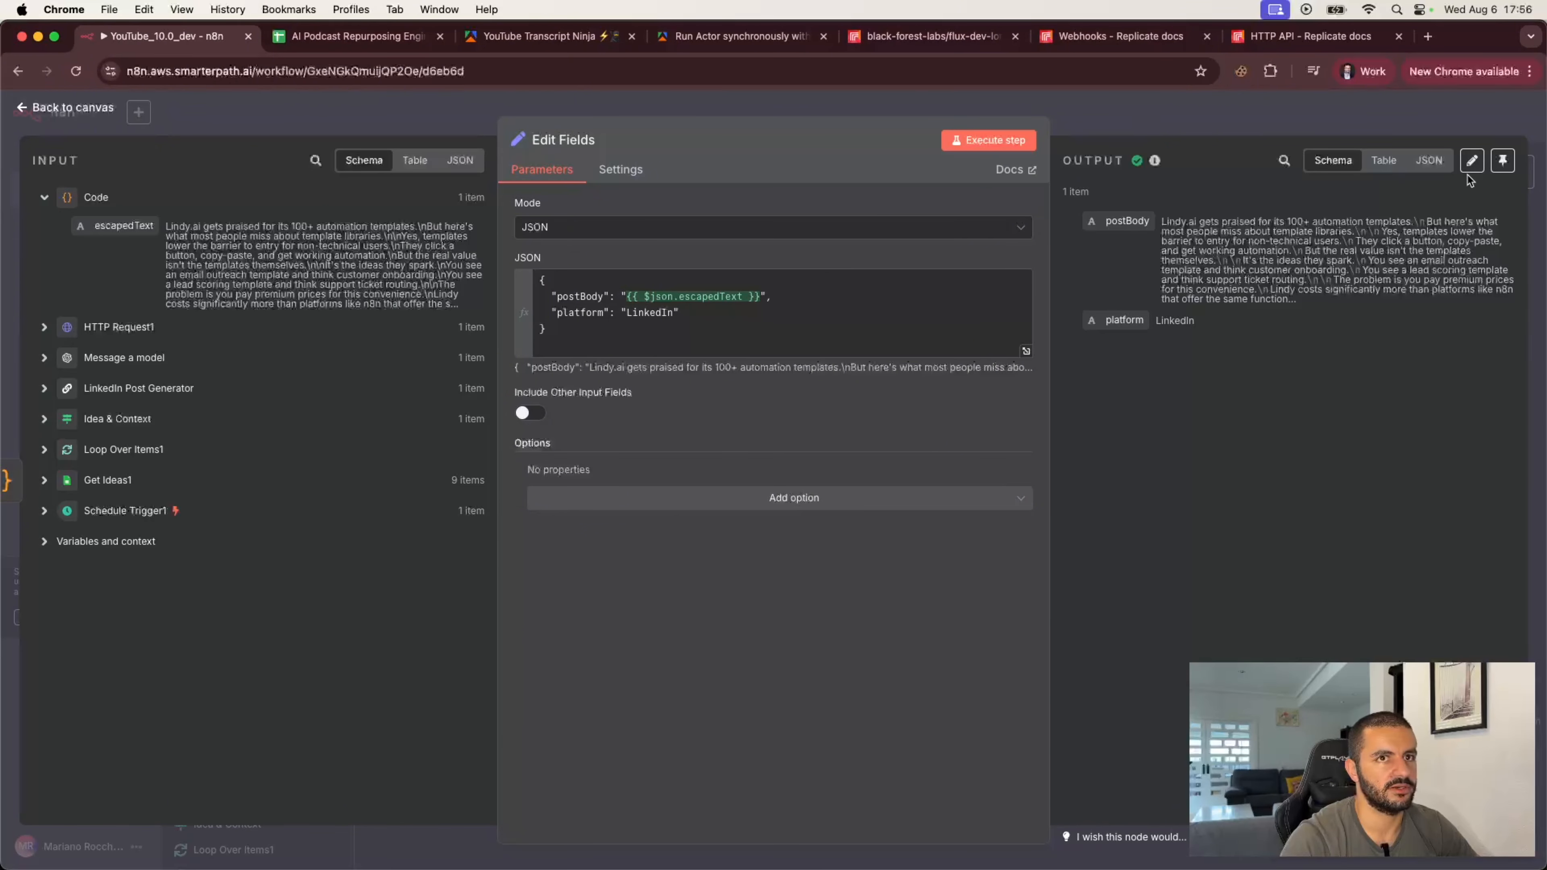
left_click(1503, 161)
left_click(1342, 114)
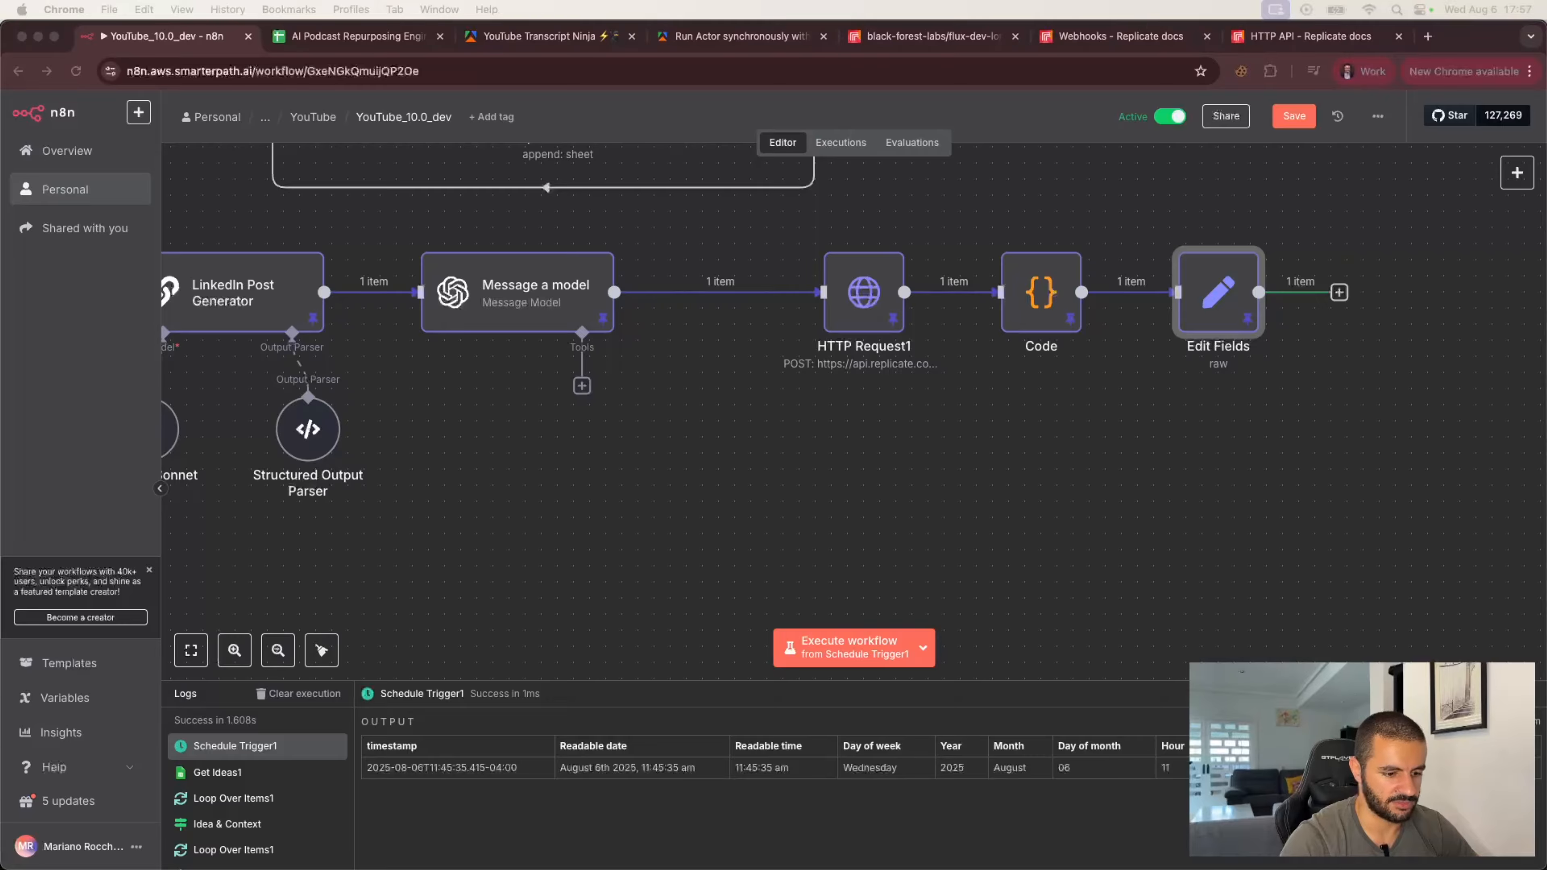
Step: Duplicate the Get Ideas1 Google Sheets node and connect the copy after the Edit Fields node
left_click(1339, 292)
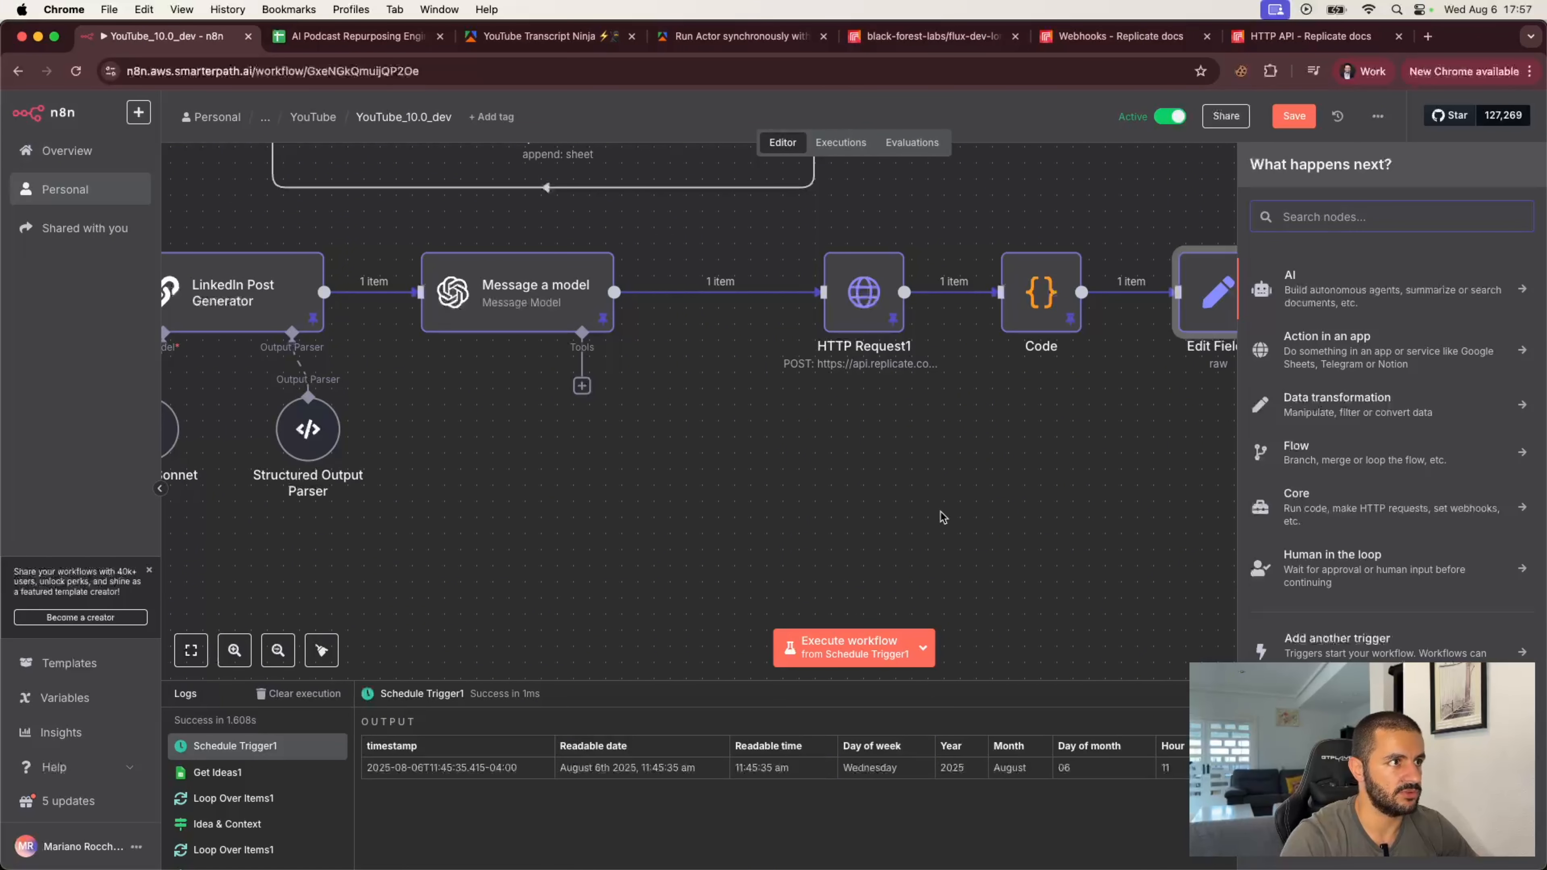
left_click(887, 521)
scroll(765, 452, "left", 10)
scroll(764, 451, "left", 5)
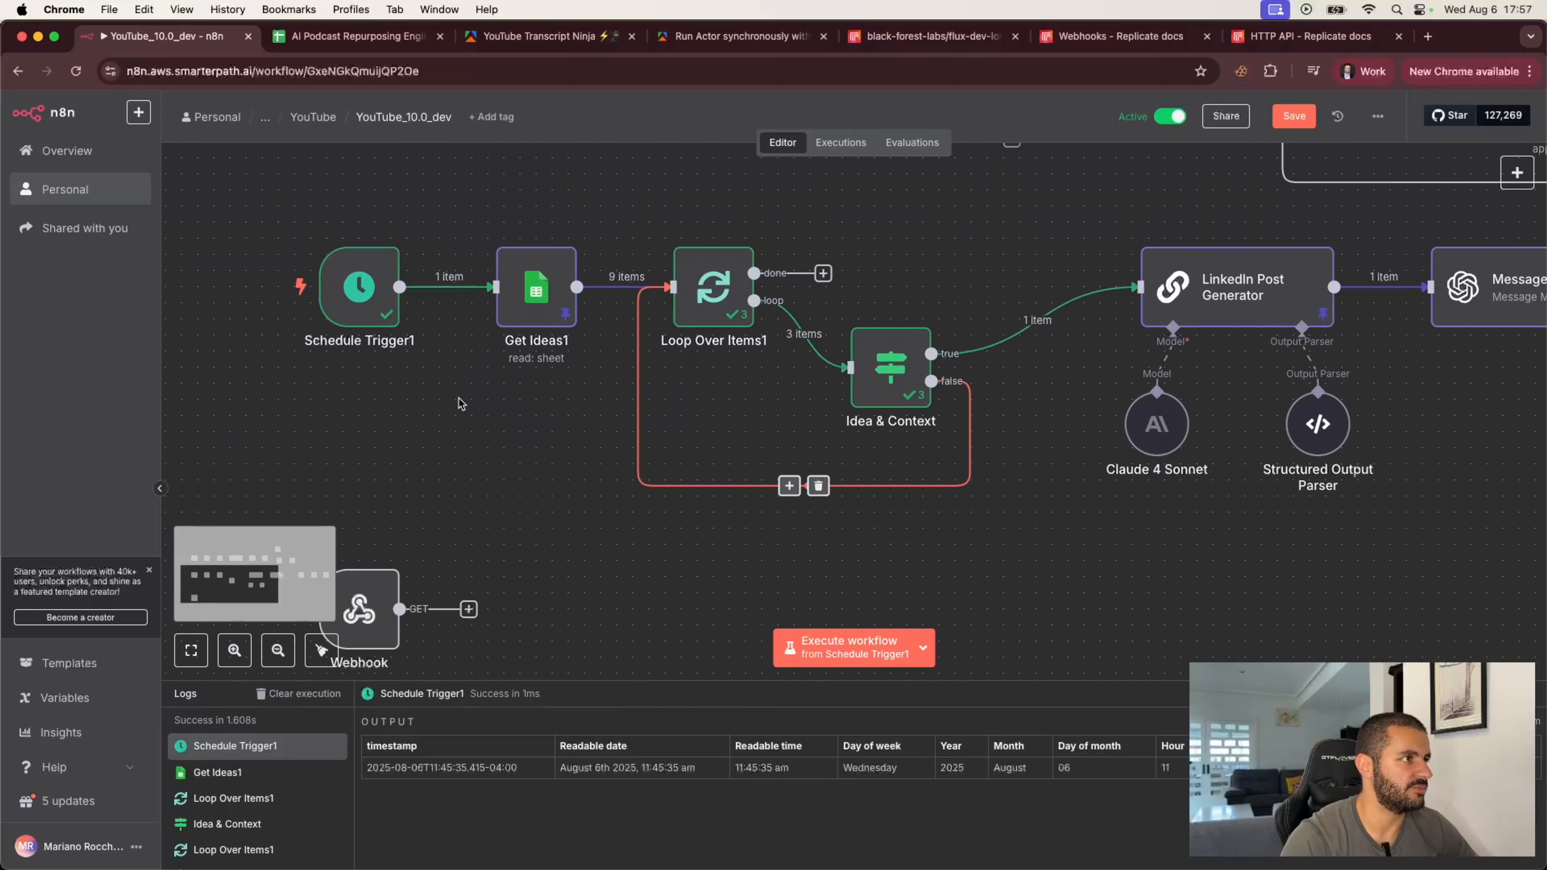
left_click(536, 310)
key("super+c")
key("super+v")
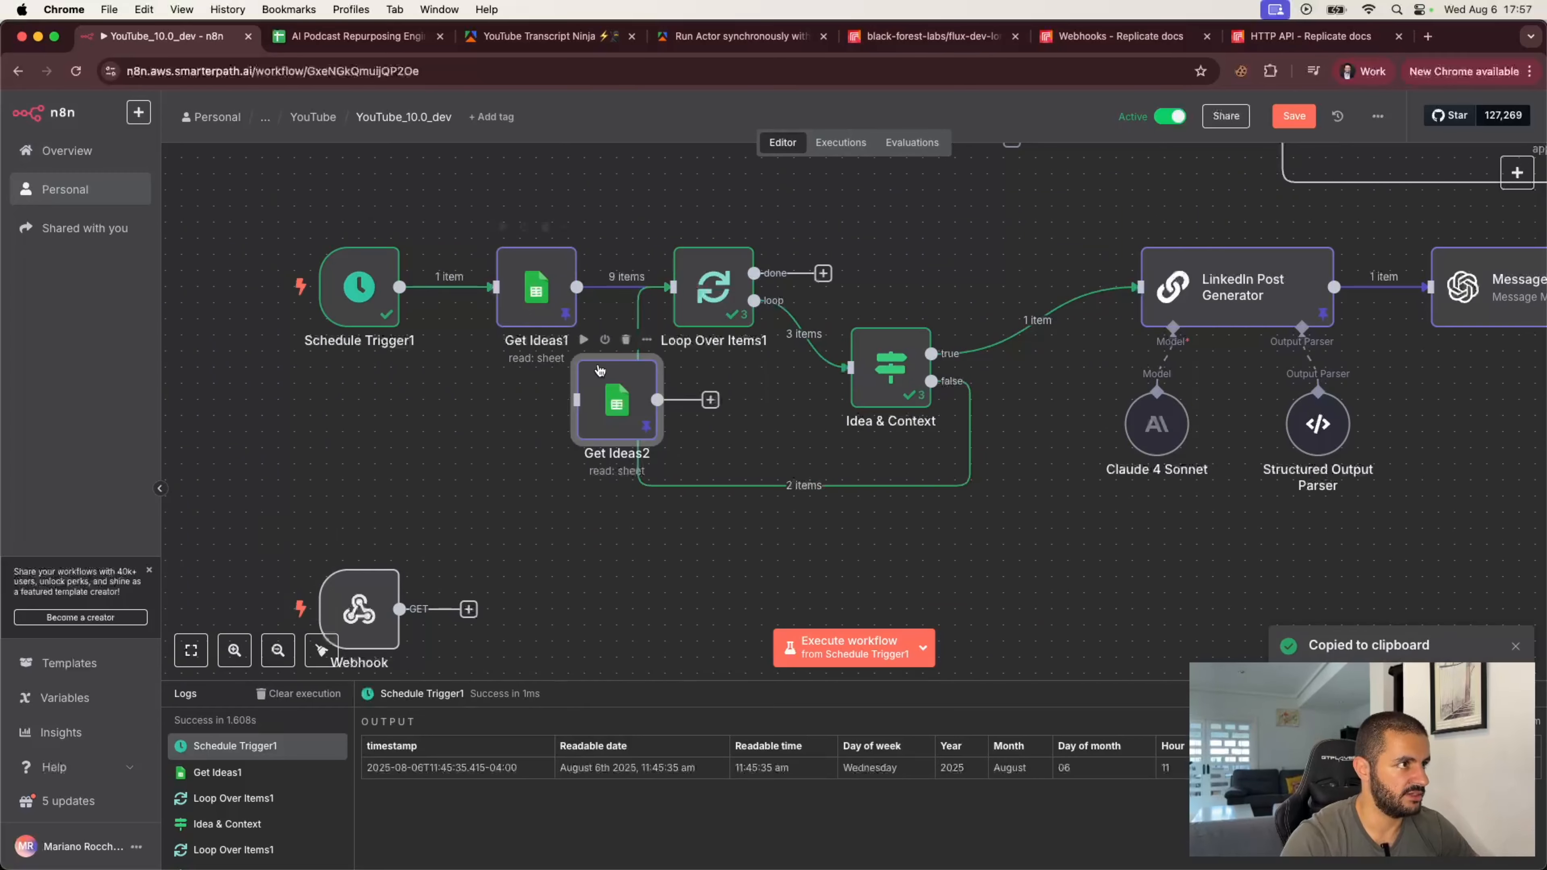
left_click_drag(646, 406, 1368, 336)
scroll(1308, 421, "right", 5)
scroll(1310, 425, "right", 10)
left_click_drag(1236, 317, 1349, 349)
Step: Rename the copied Google Sheets node to "Add to LI Sheet"
double_click(1389, 349)
left_click(562, 140)
type("Add to LI")
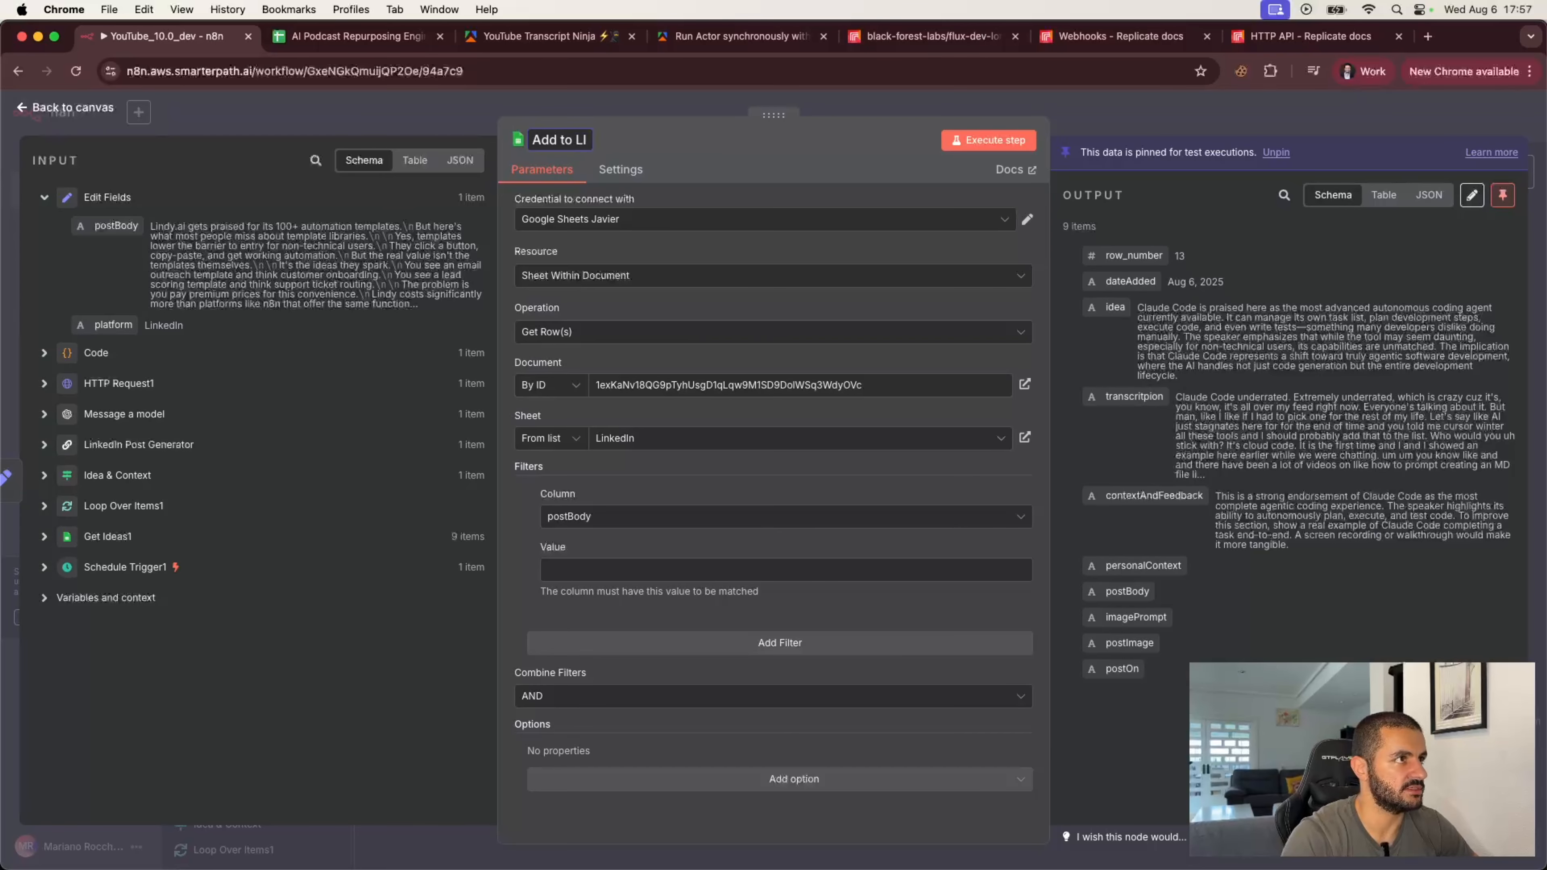
type(" Sheet")
key("Return")
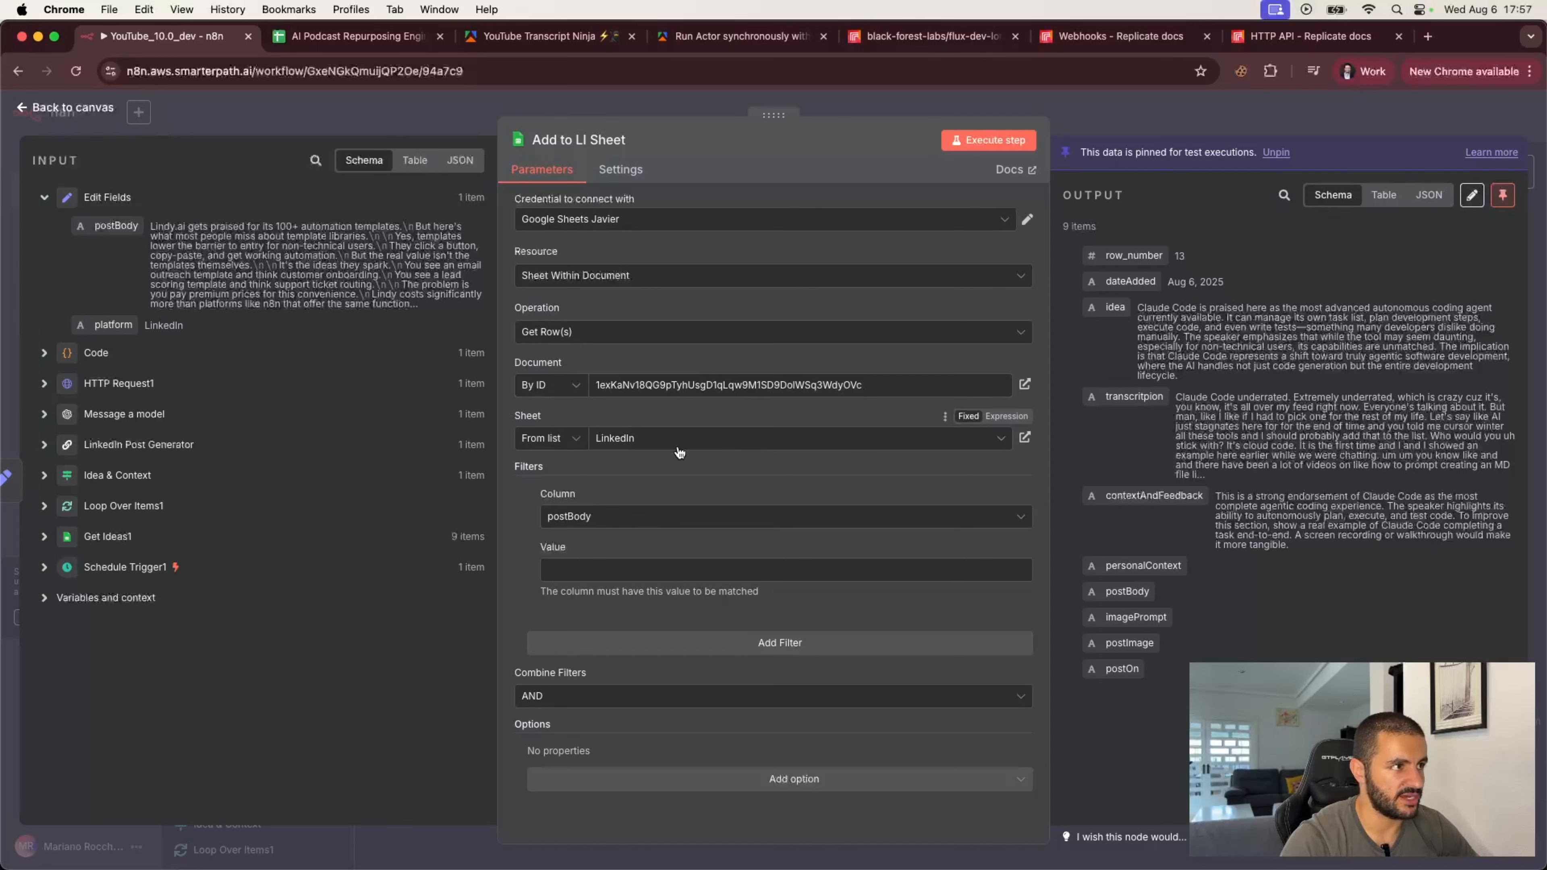
Step: Set the node's operation to Update Row and choose idea as the column to match on
left_click(665, 334)
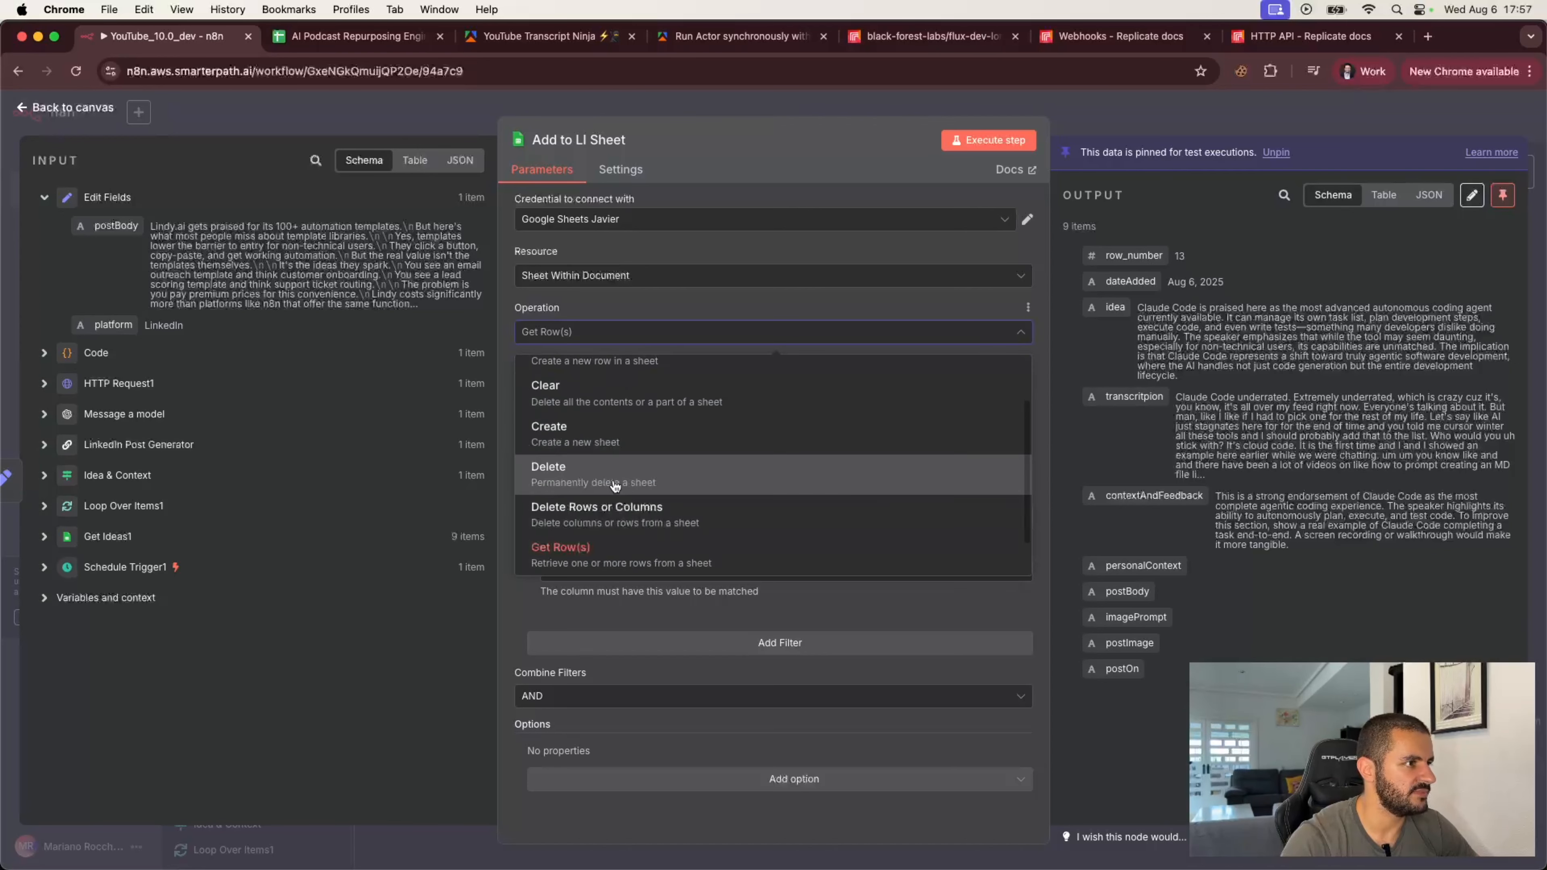
scroll(616, 485, "down", 2)
left_click(599, 545)
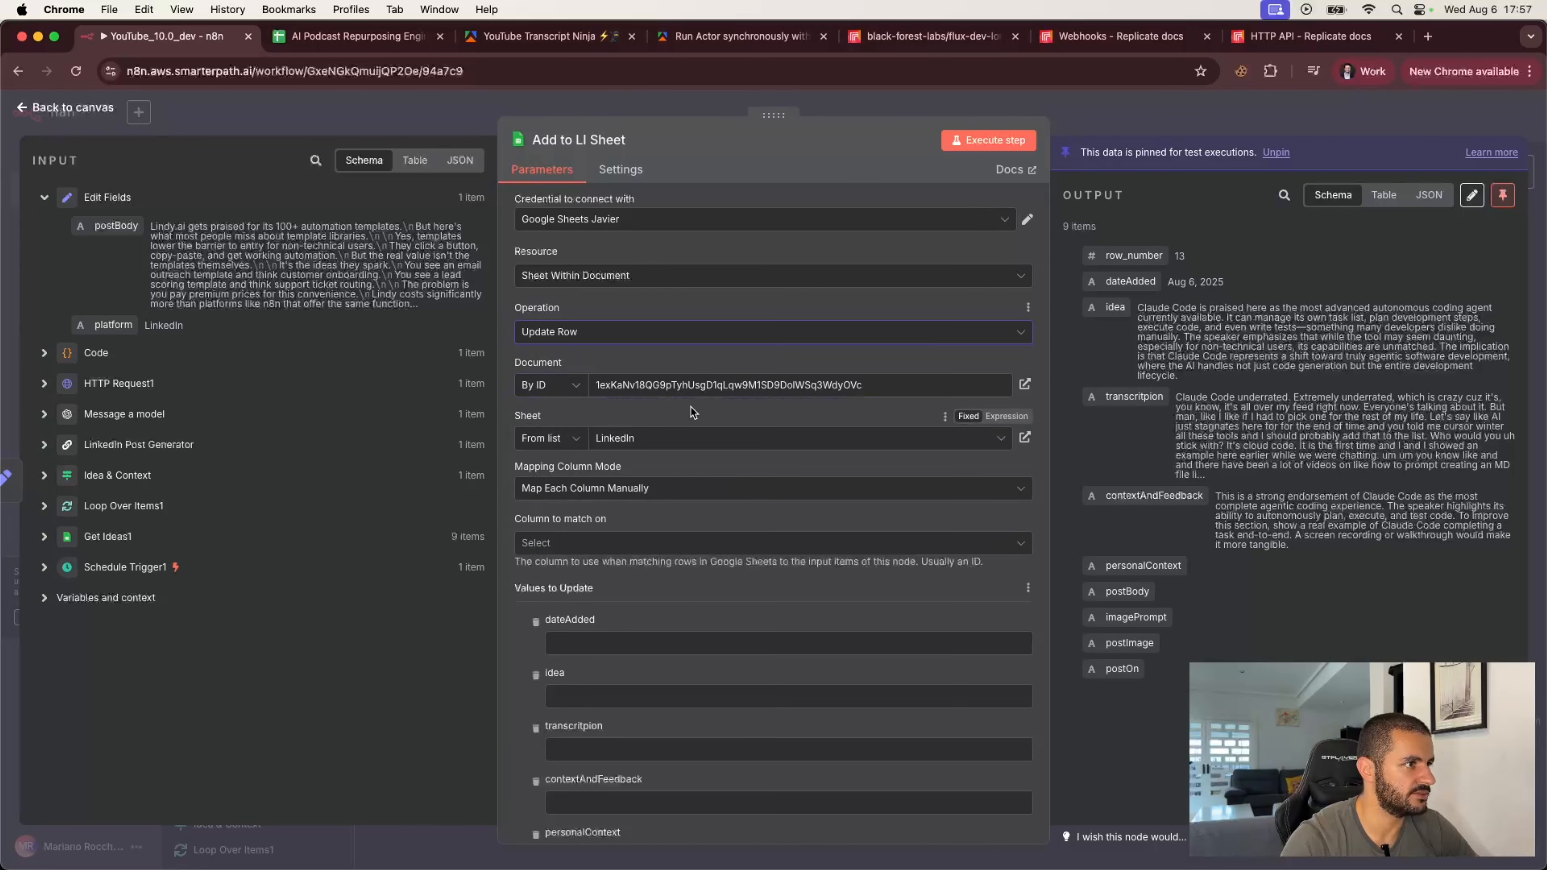
left_click(612, 545)
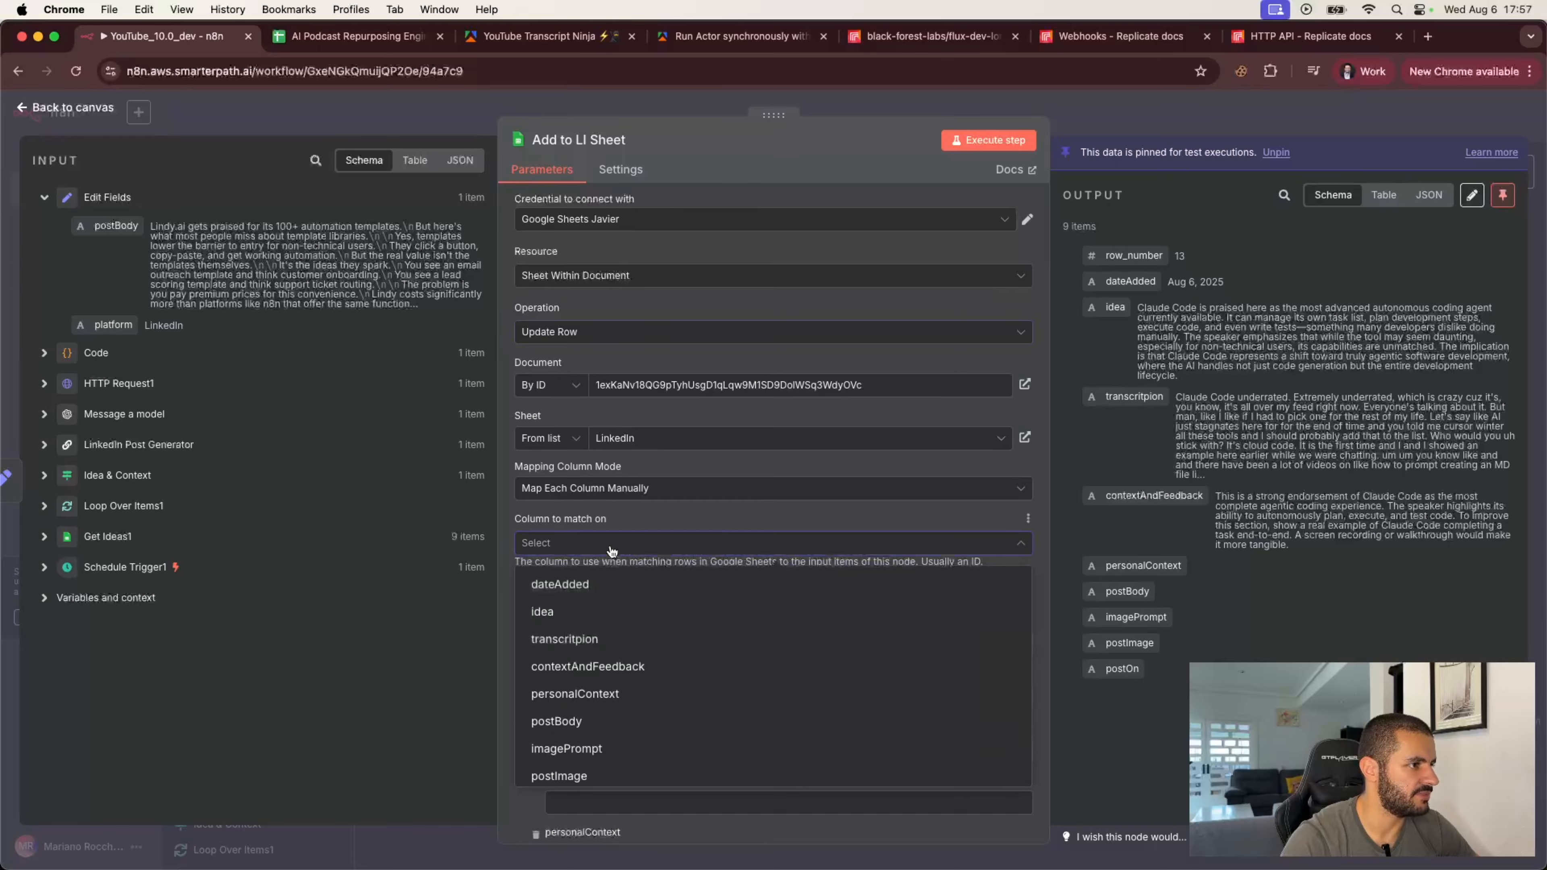
left_click(586, 608)
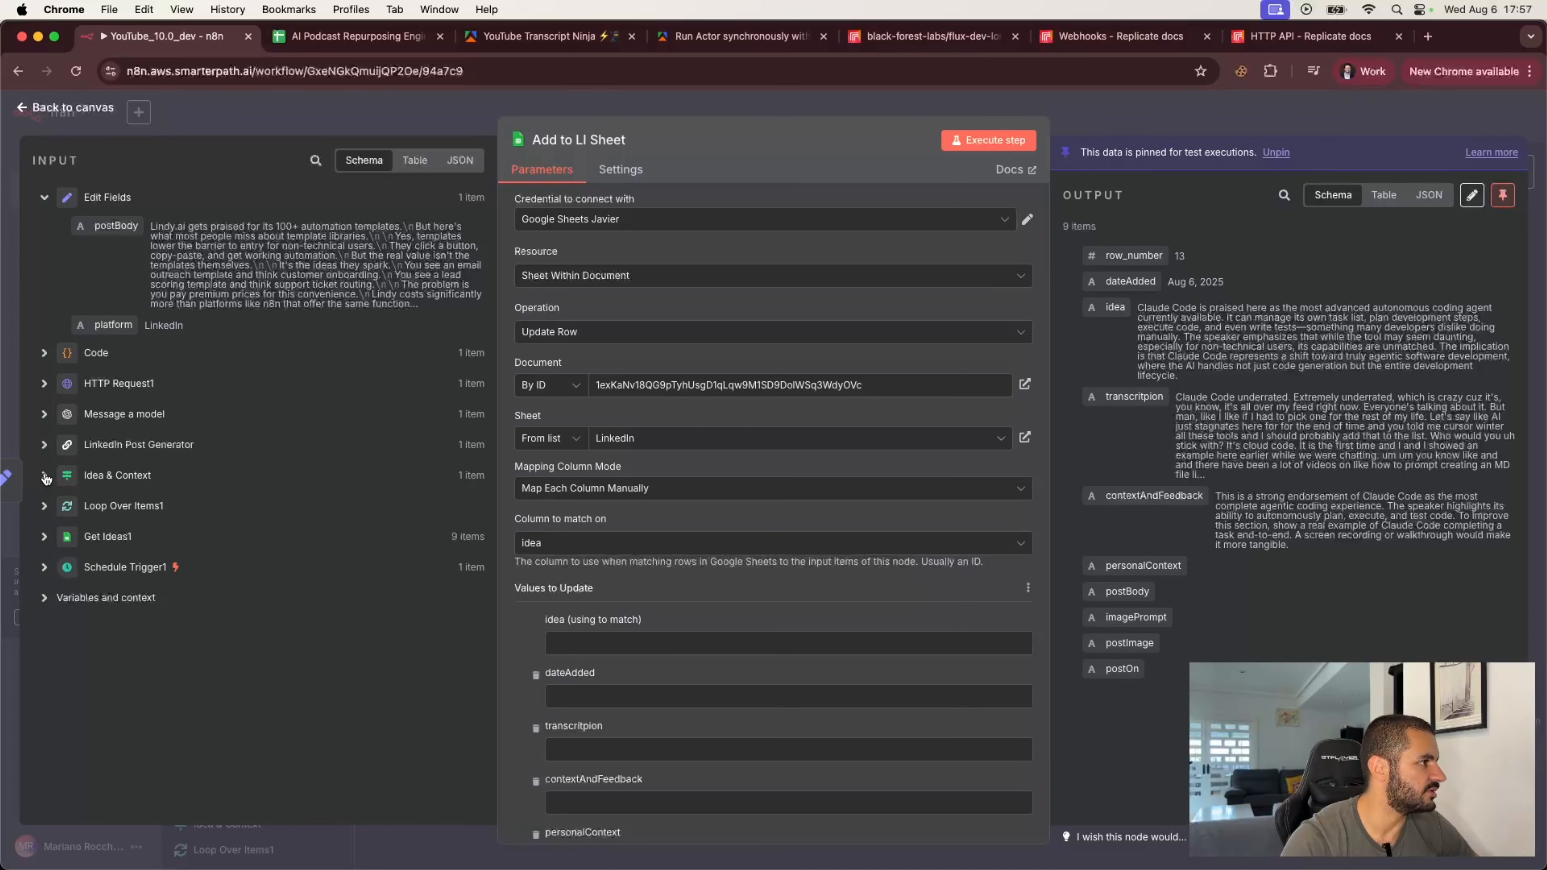
Step: Map the idea match value to Idea & Context's idea and postBody to the Edit Fields postBody
left_click(44, 476)
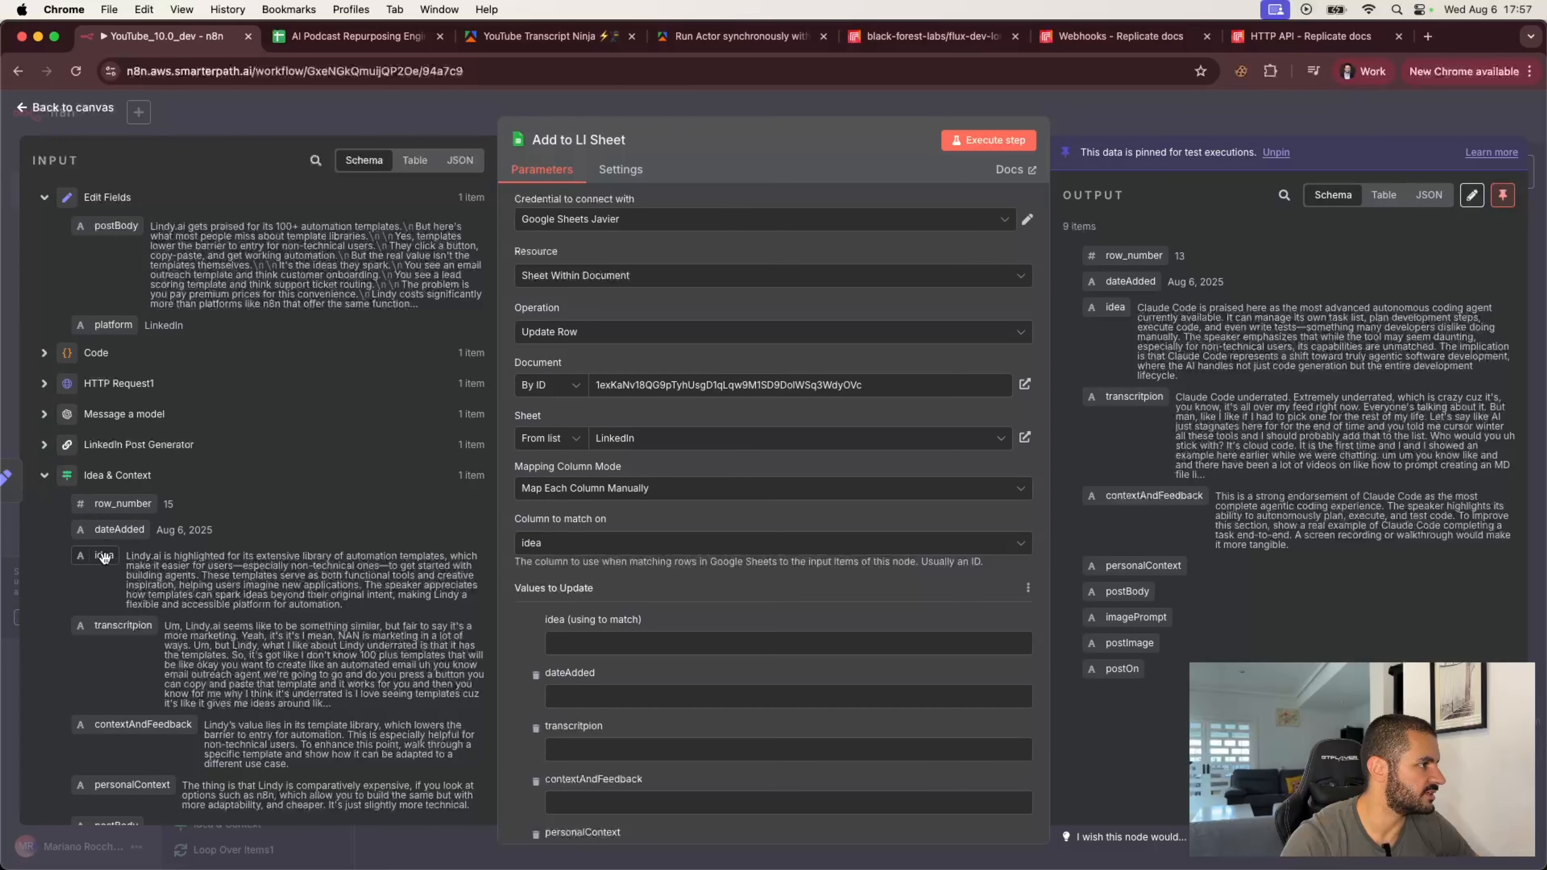
left_click_drag(104, 555, 580, 641)
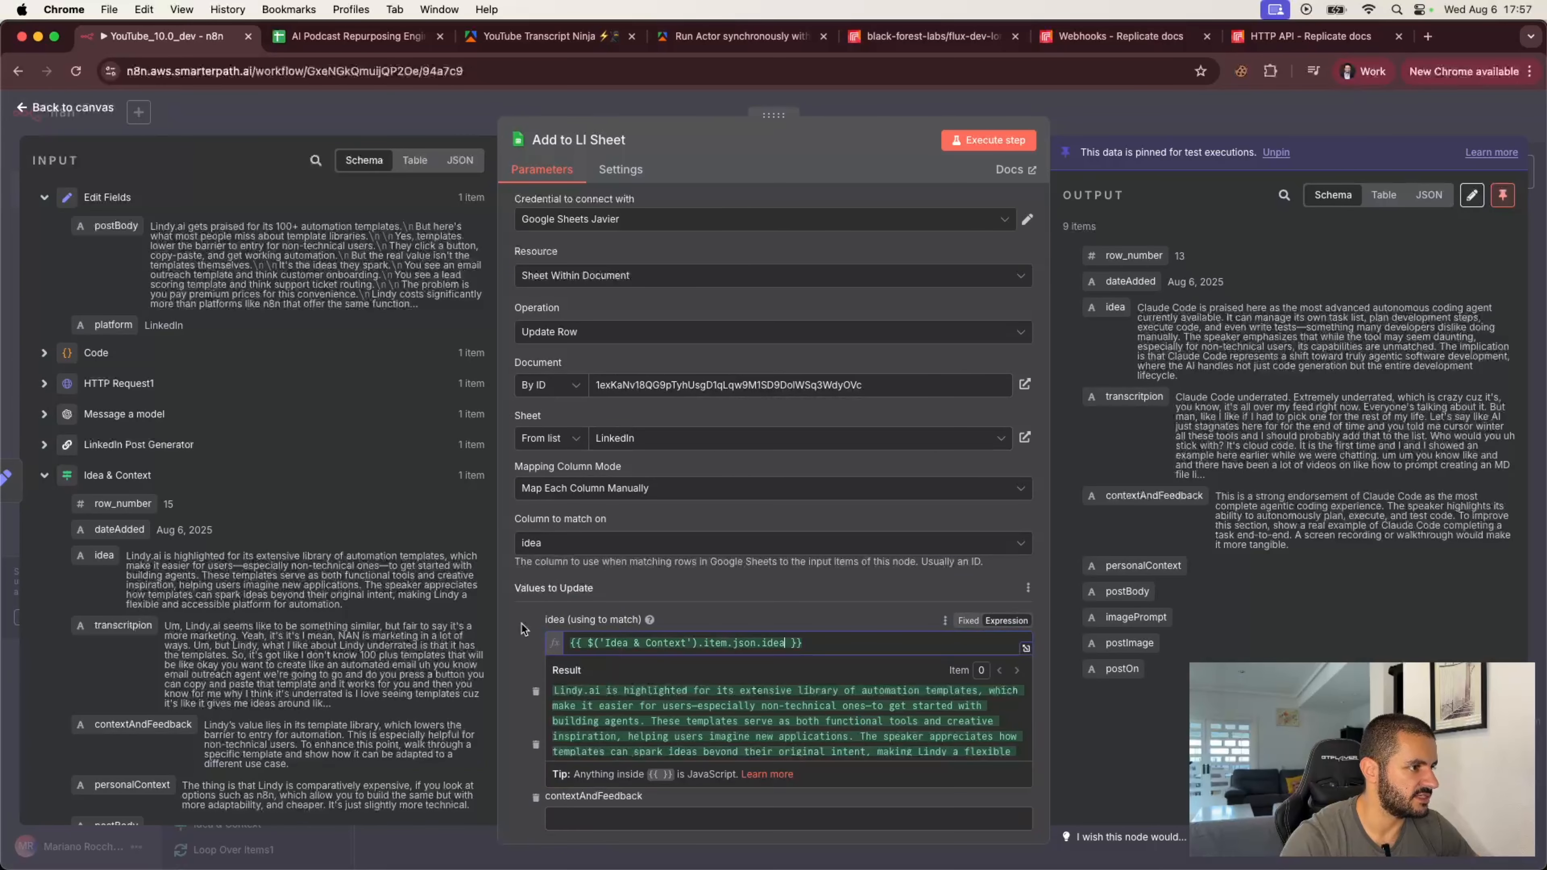
scroll(522, 624, "down", 7)
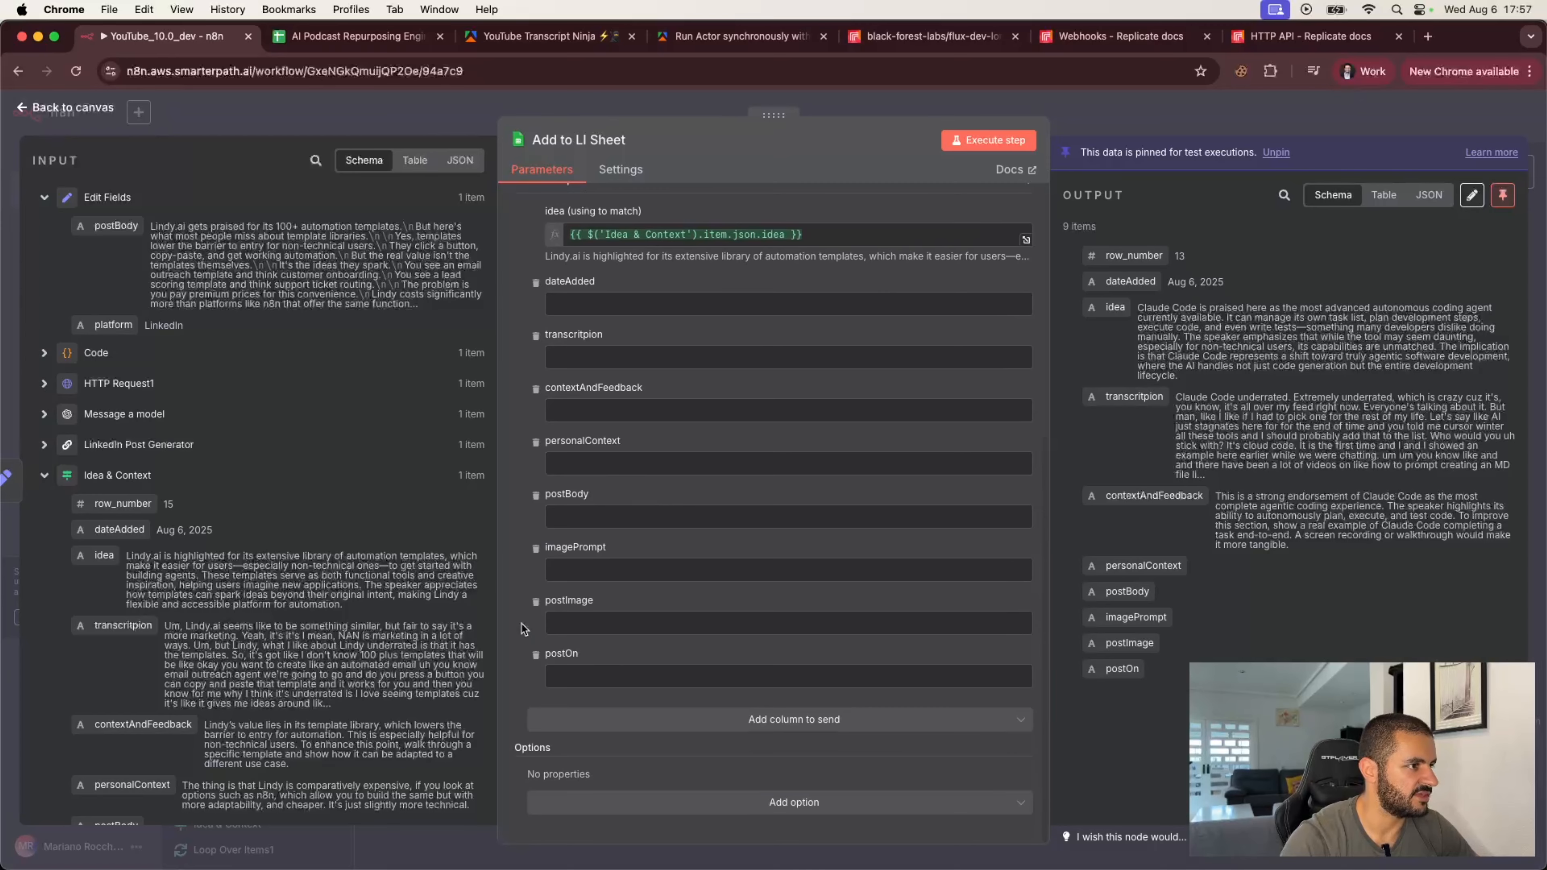
left_click_drag(116, 226, 586, 528)
left_click(521, 529)
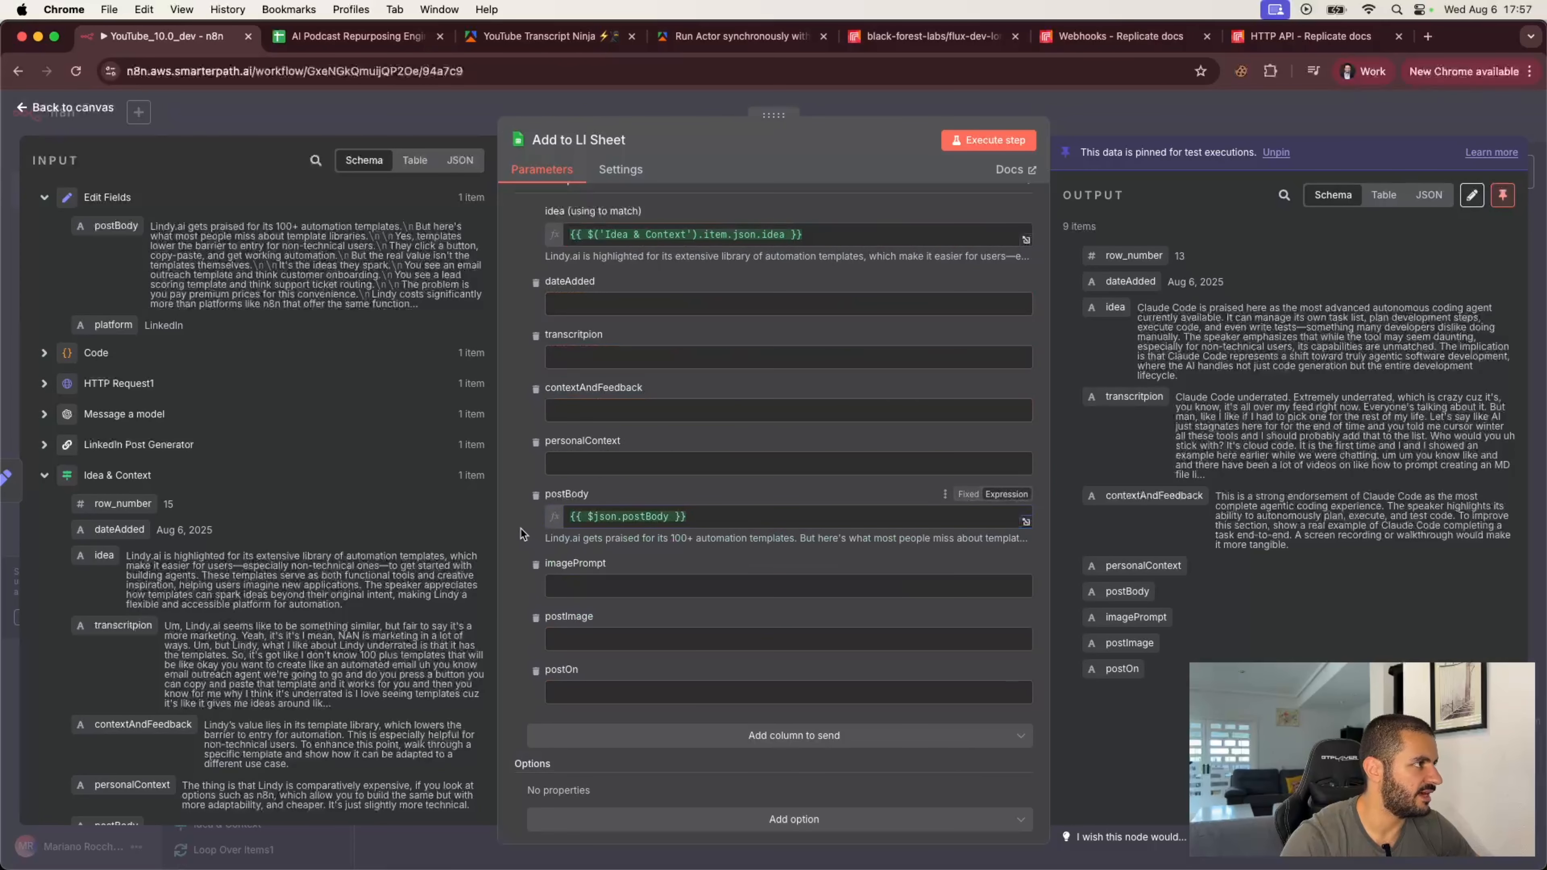
Step: Map imagePrompt to the Message a model's content prompt and return to the canvas
left_click(44, 415)
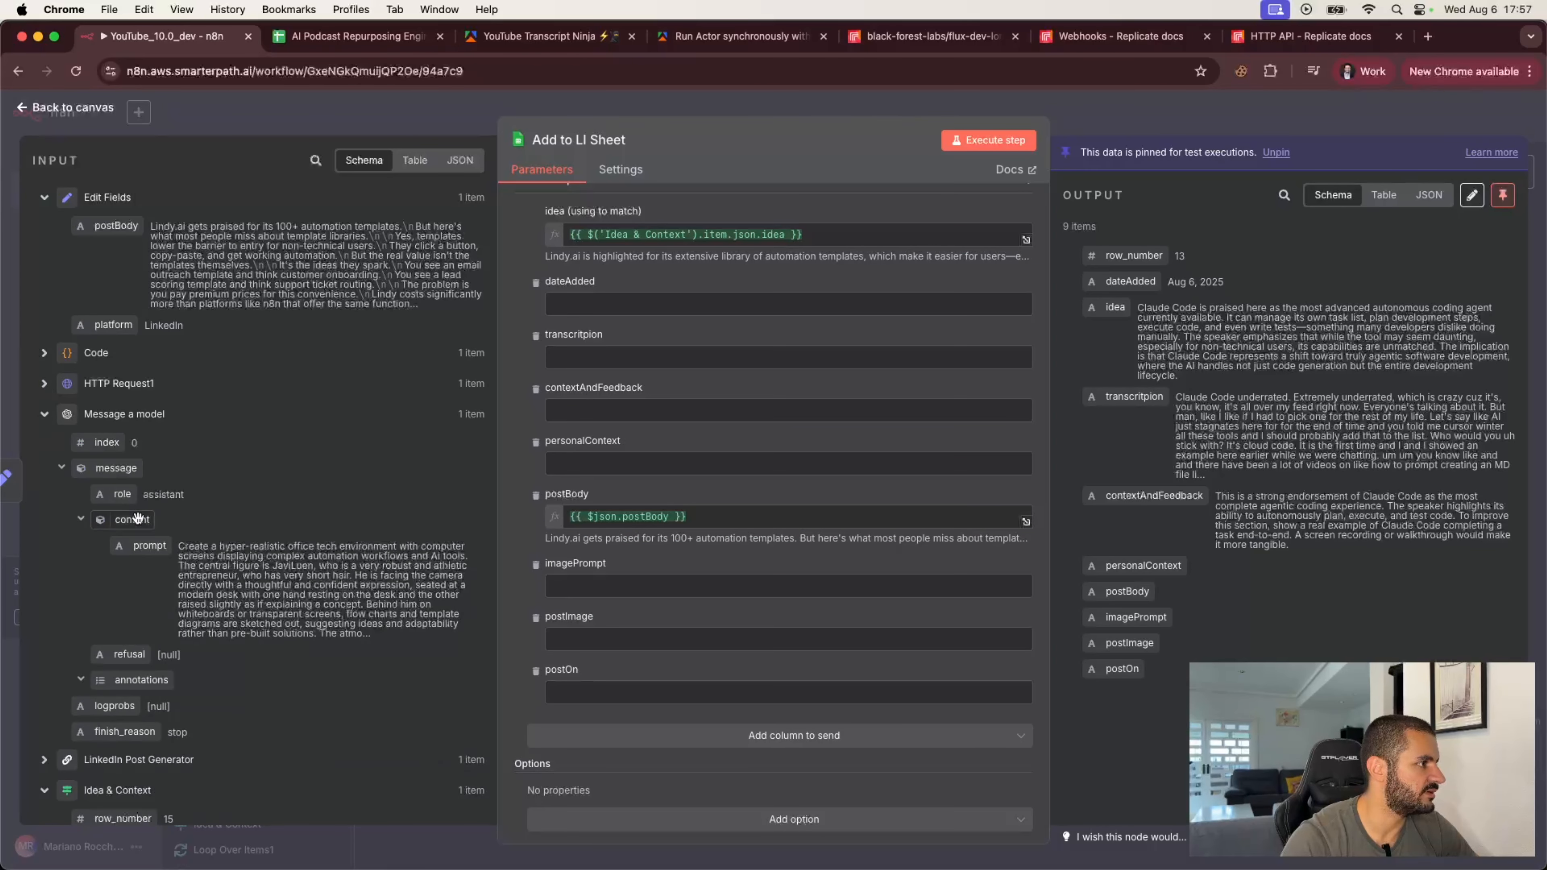
left_click_drag(149, 545, 586, 586)
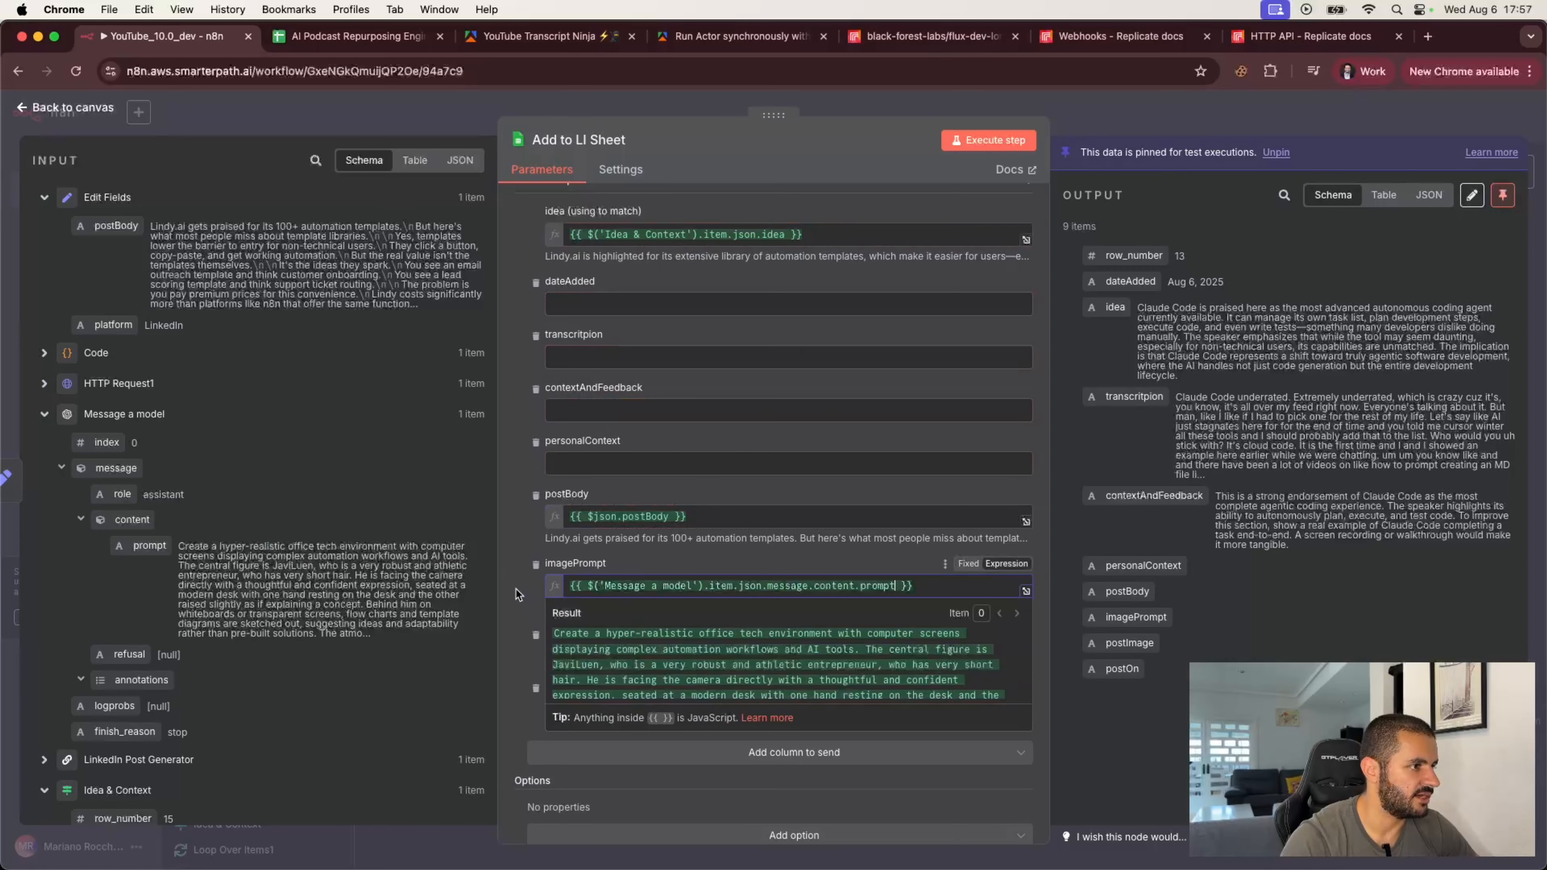
left_click(516, 593)
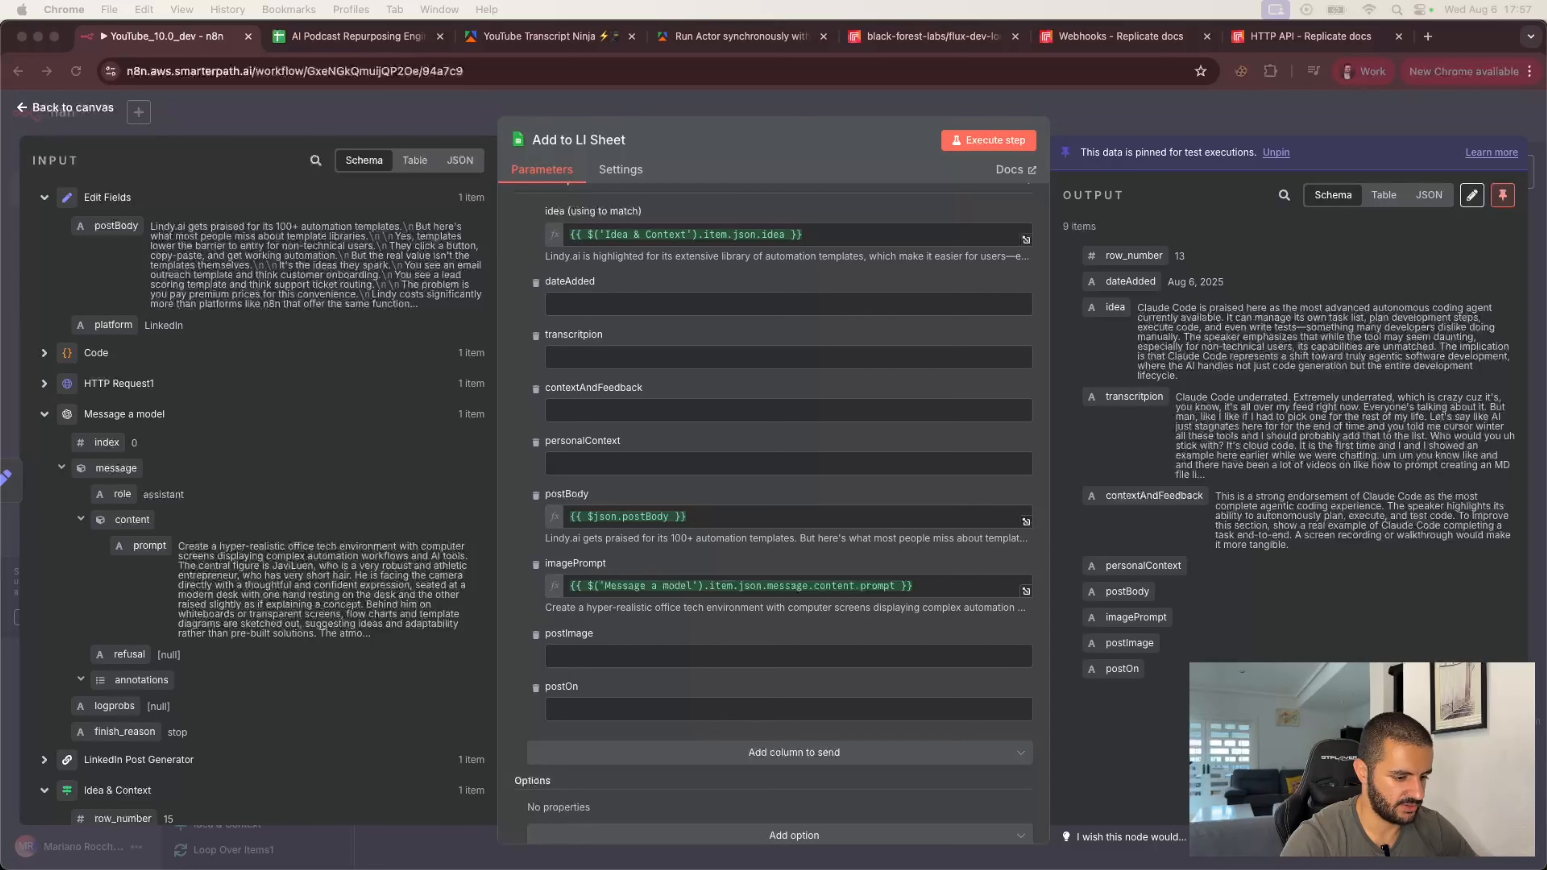
left_click(1151, 121)
scroll(621, 461, "left", 3)
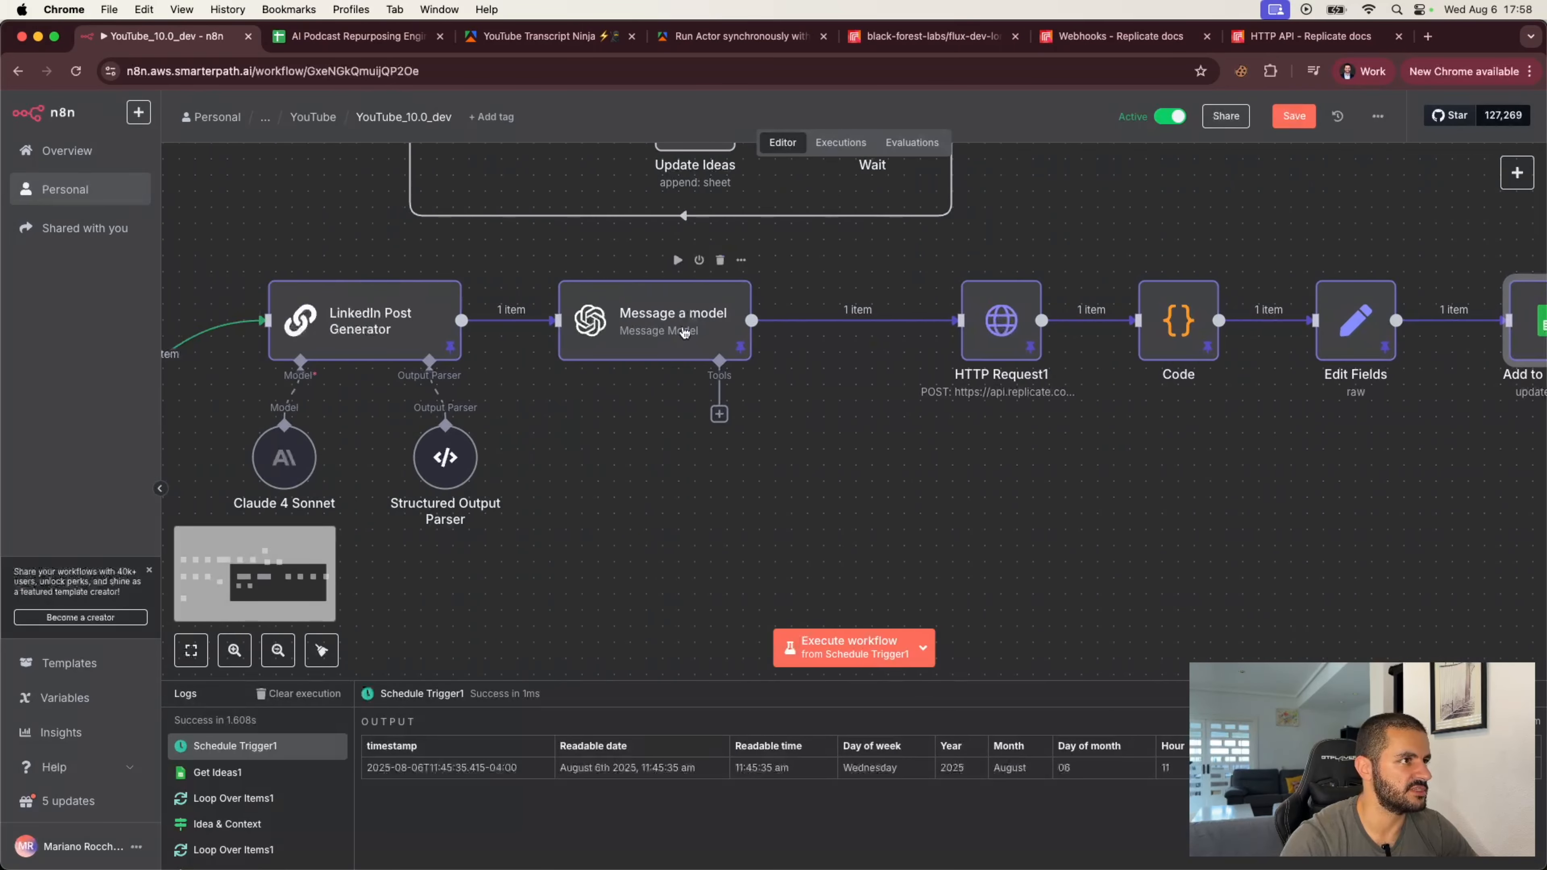
Step: Rename the Message a model node to "Image Prompt"
double_click(682, 332)
left_click(567, 140)
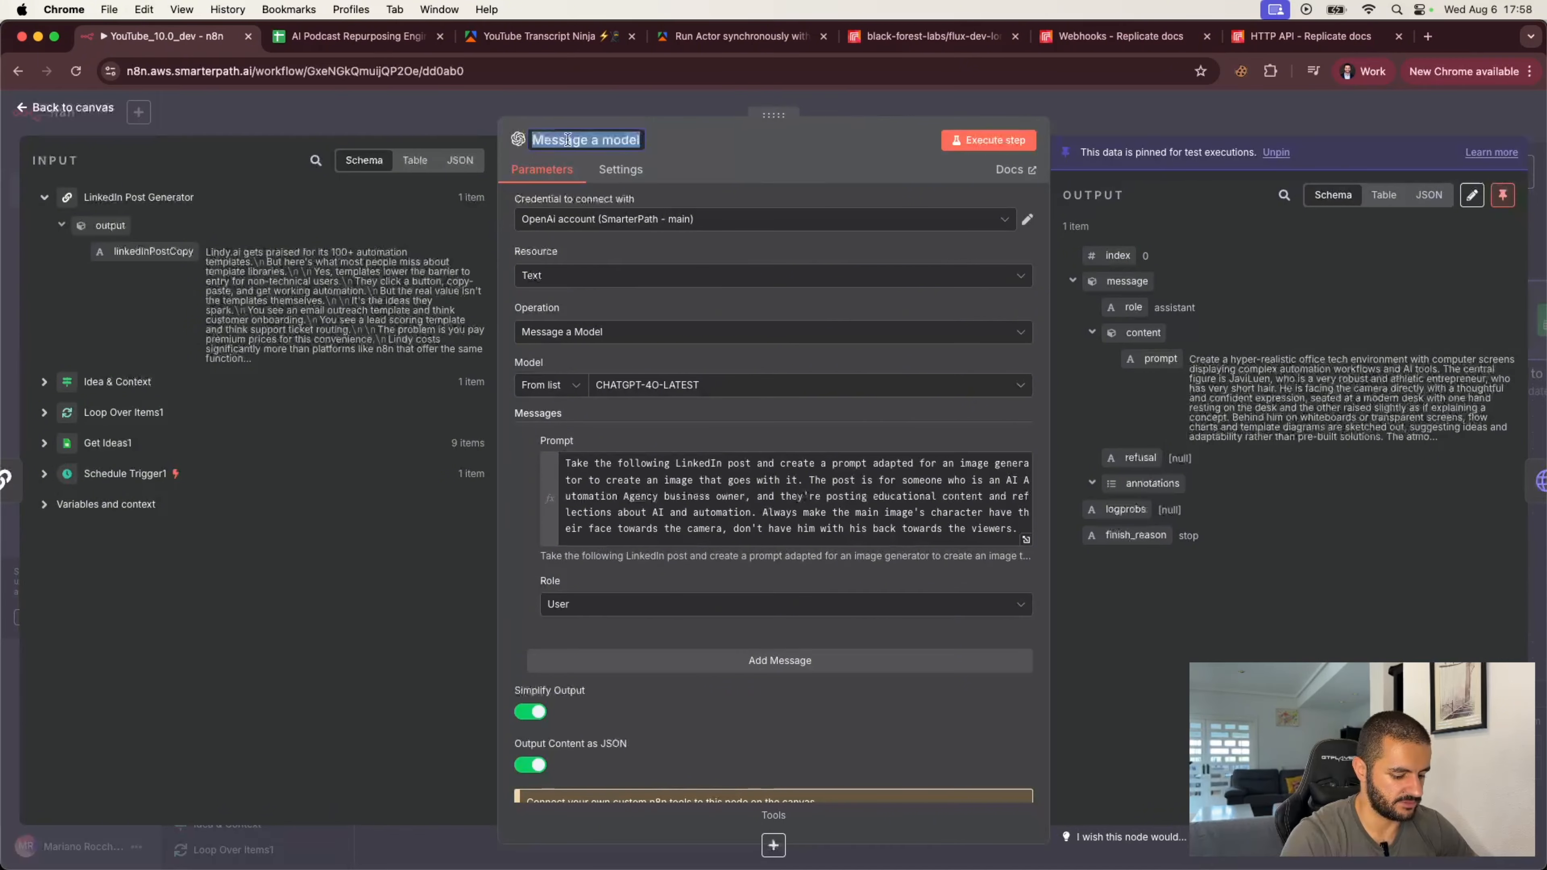
type("Image Prompt")
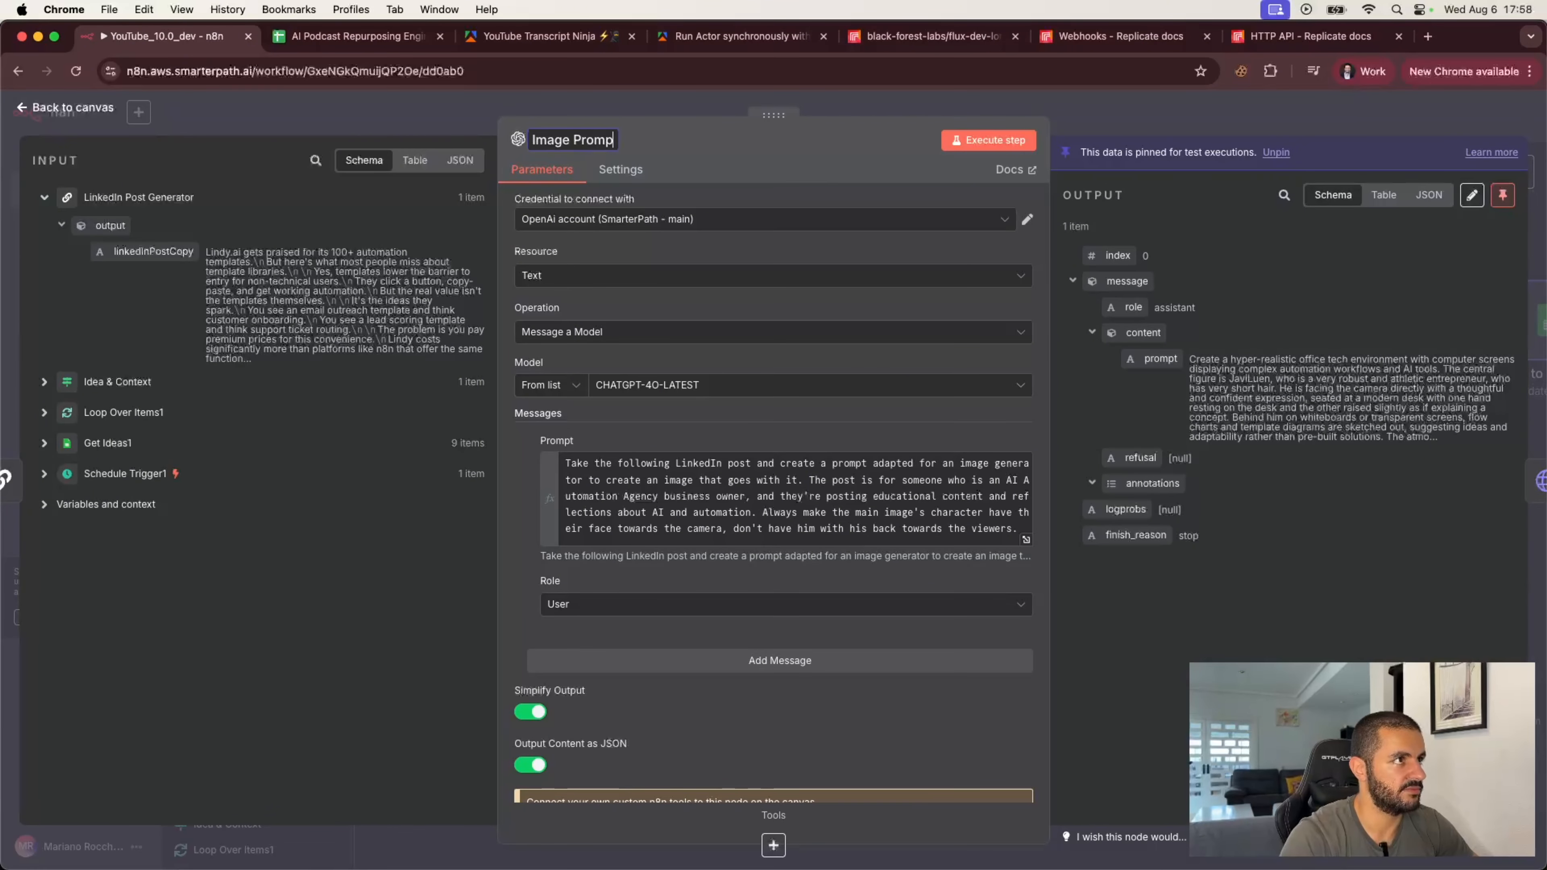
left_click(438, 116)
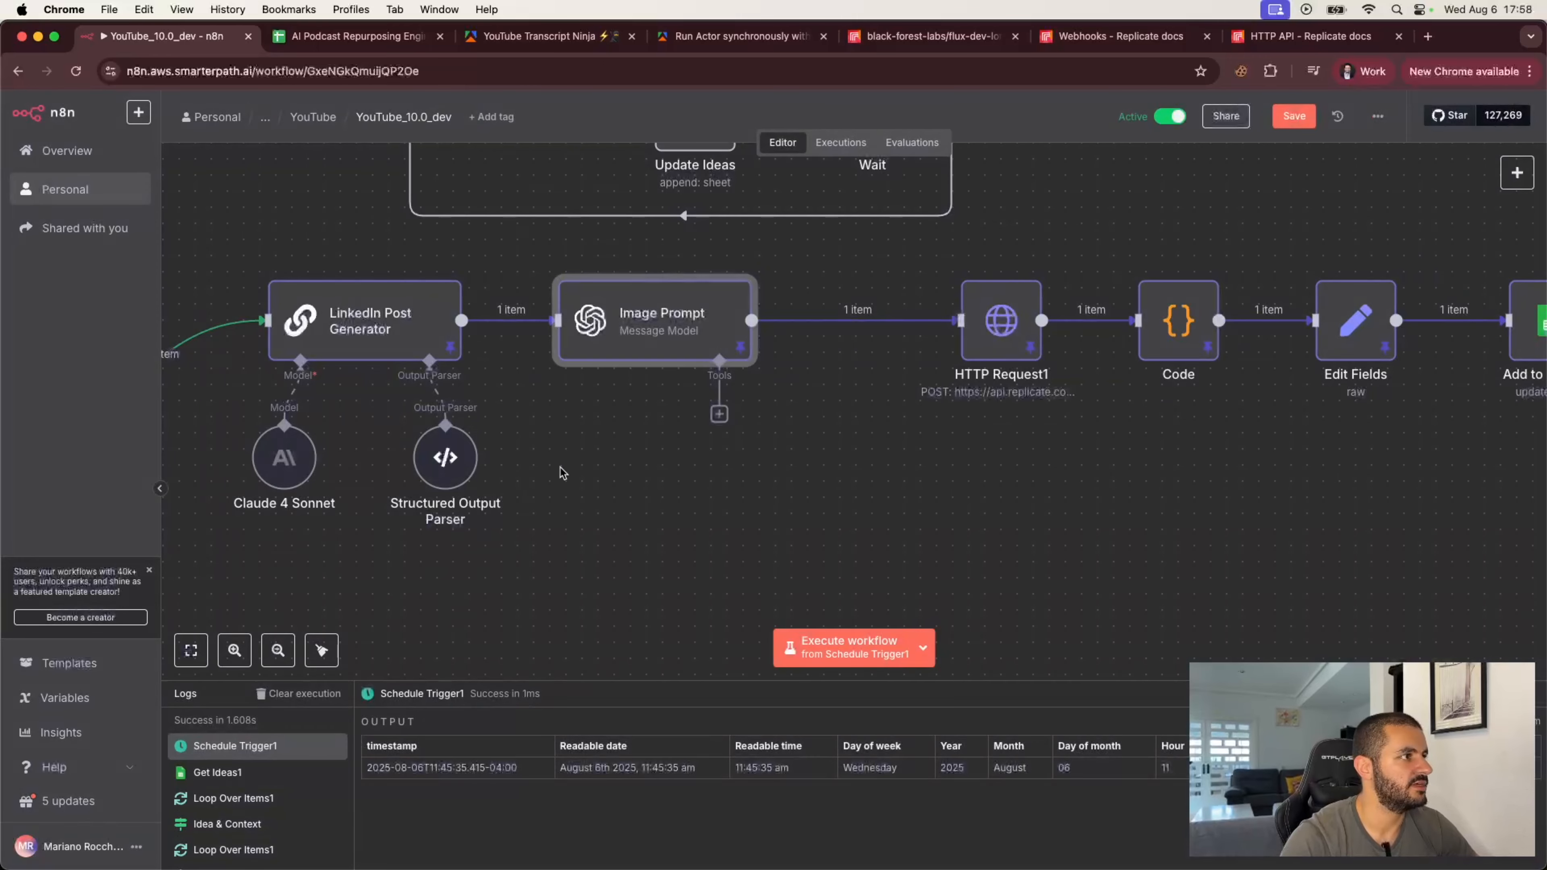
Step: Rename the HTTP Request1 node to "Replicate Prediction"
left_click(991, 322)
double_click(992, 321)
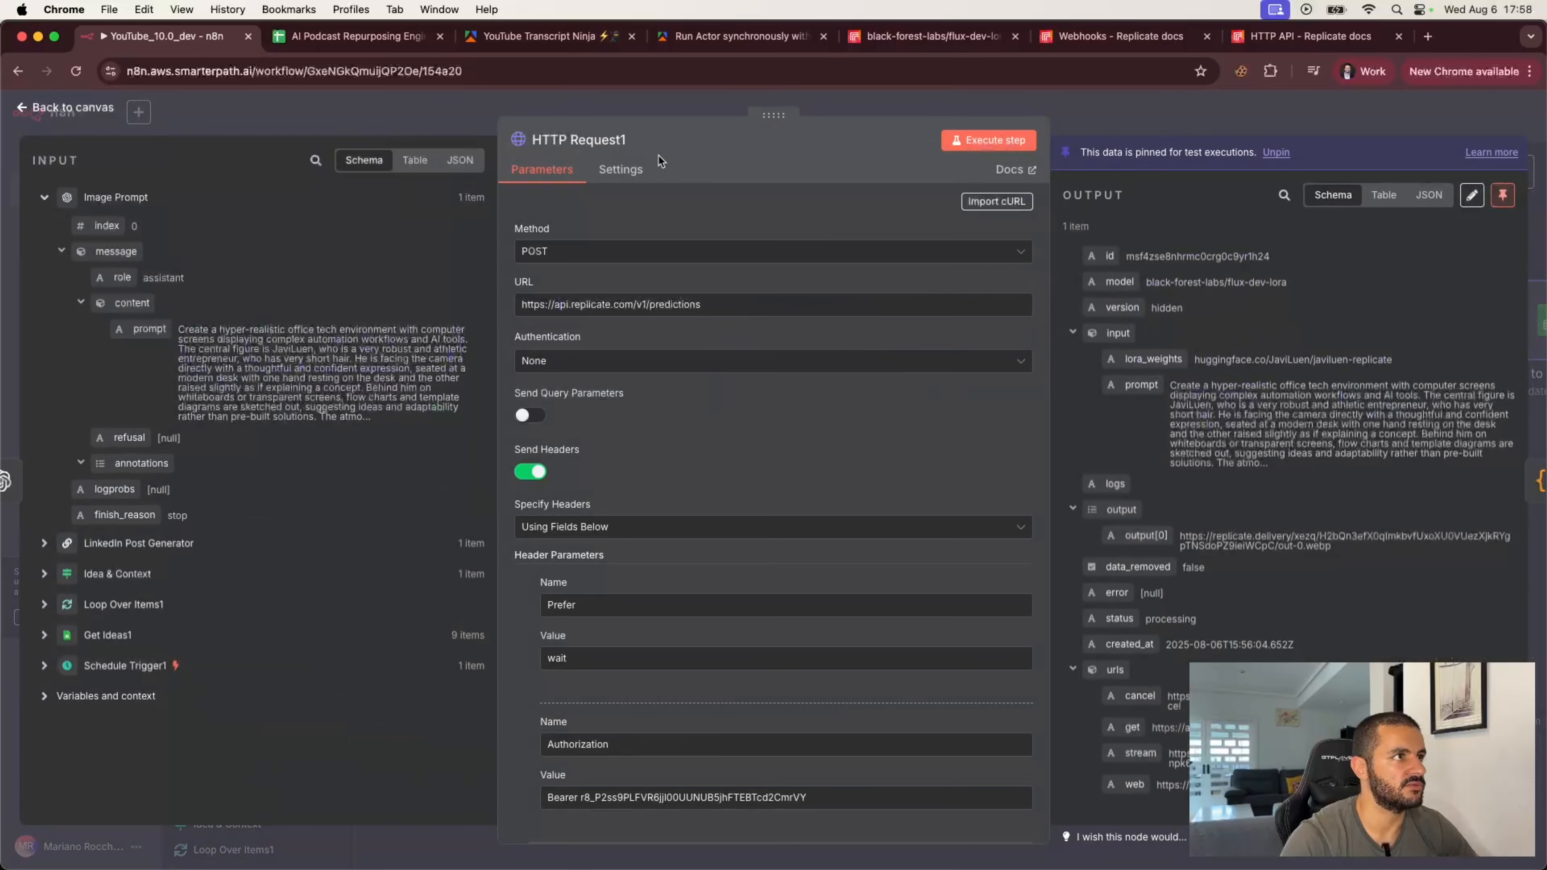
left_click(557, 139)
type("Replicate")
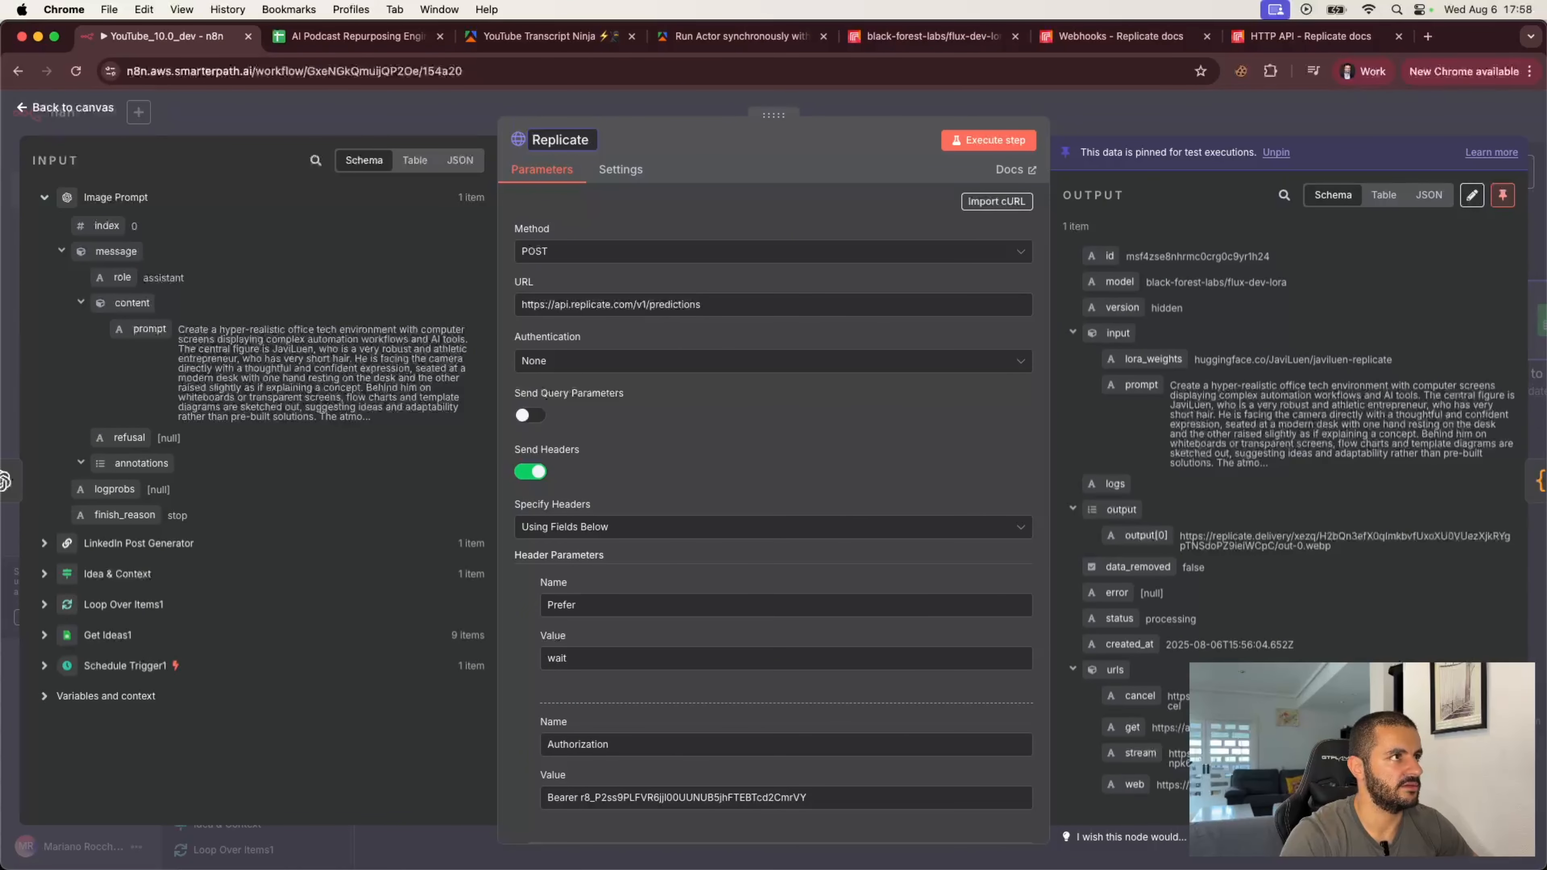
type(" Prediction")
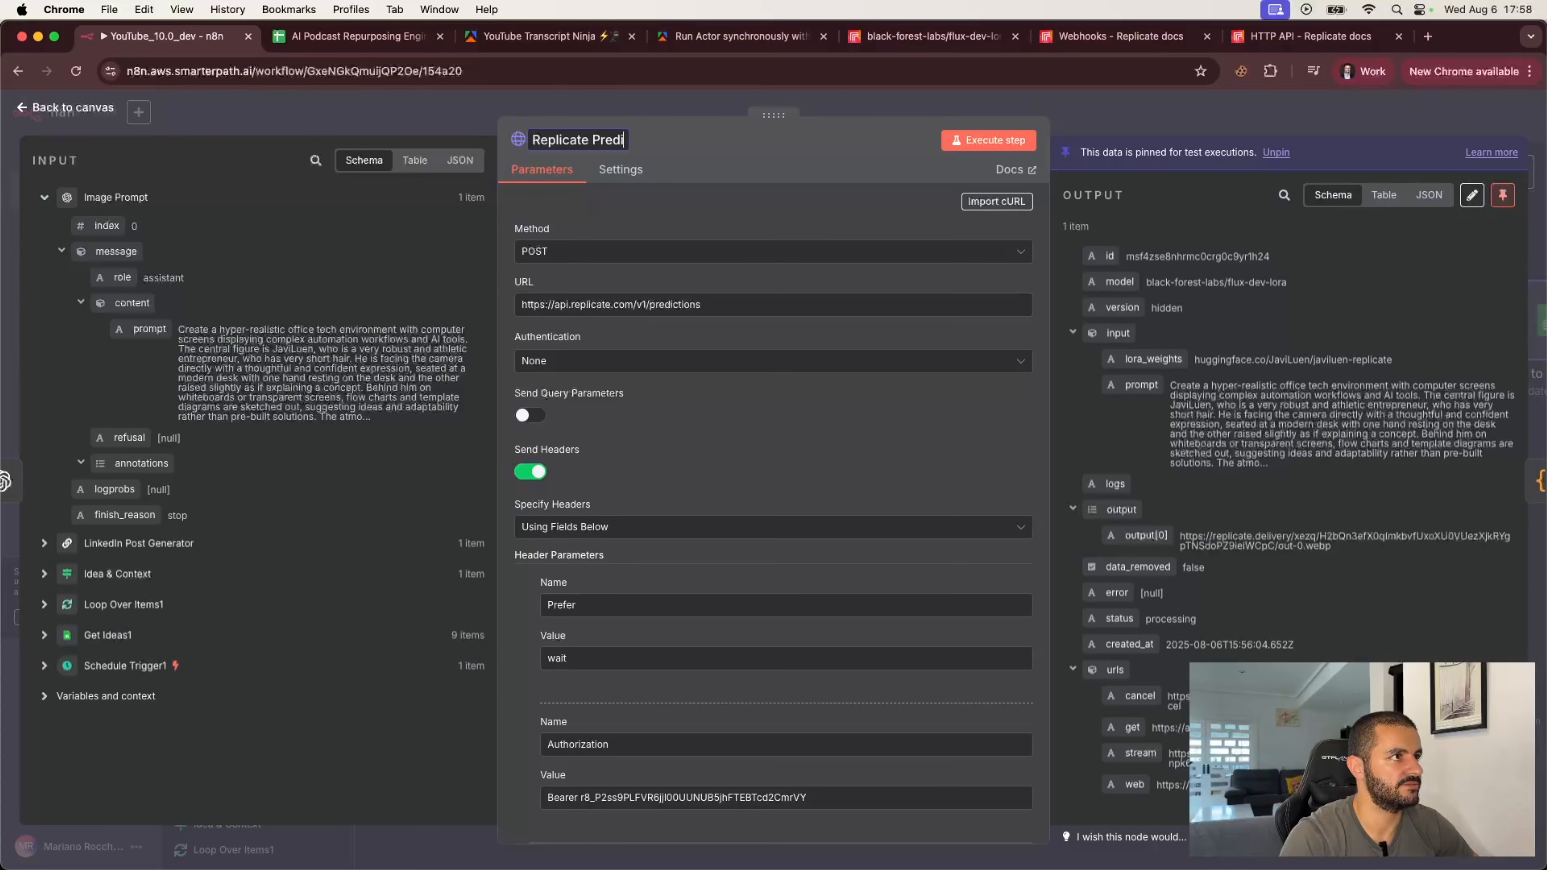
left_click(447, 109)
Step: Rename the Code node to "New lines"
scroll(1184, 482, "right", 5)
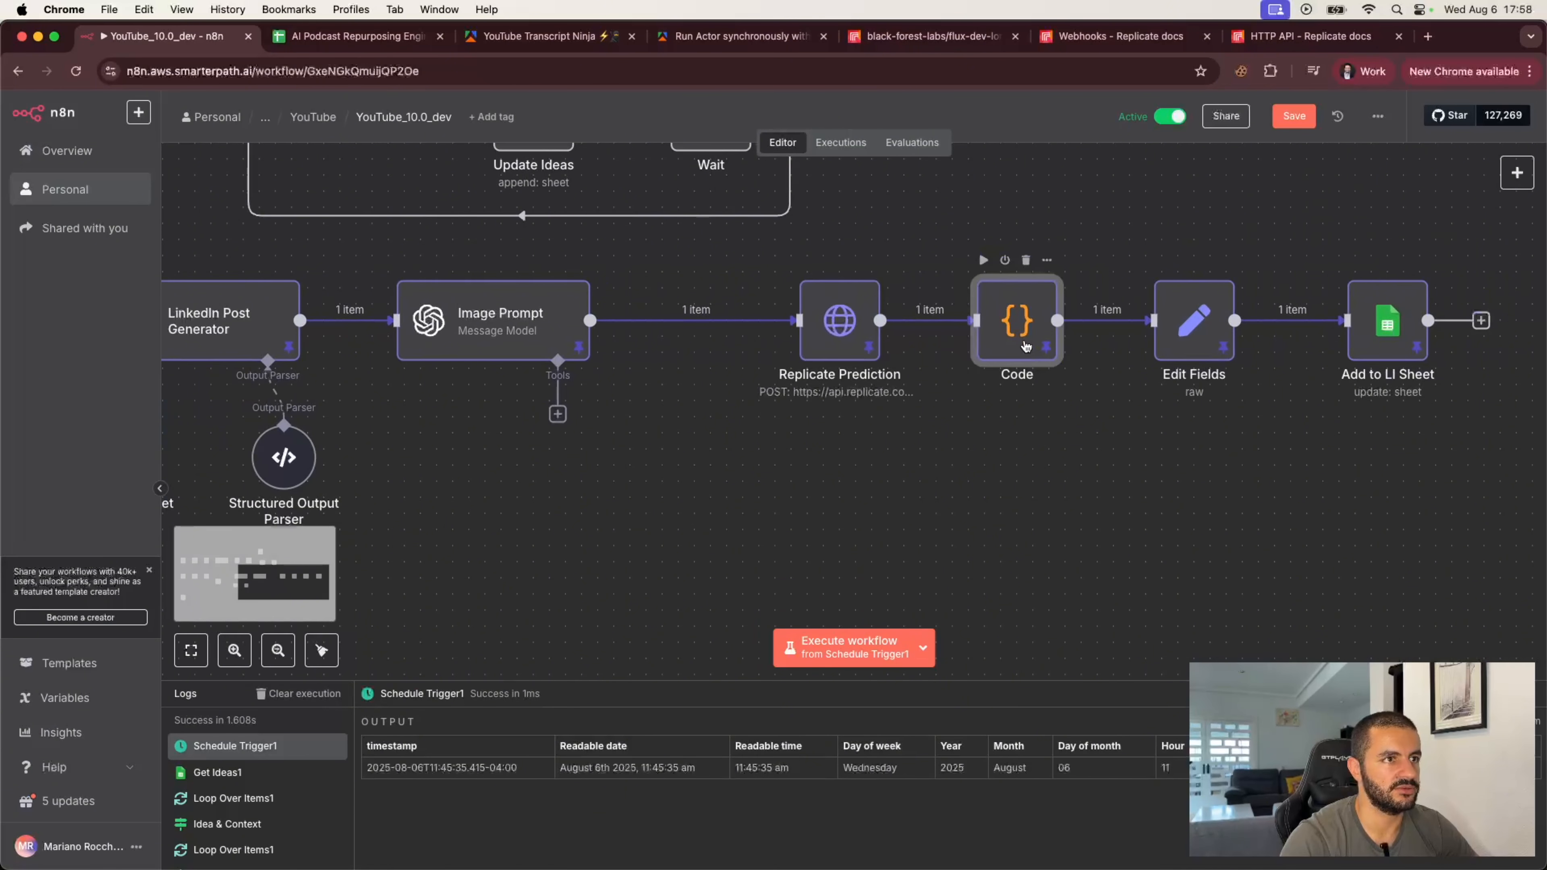
double_click(1014, 323)
type("N")
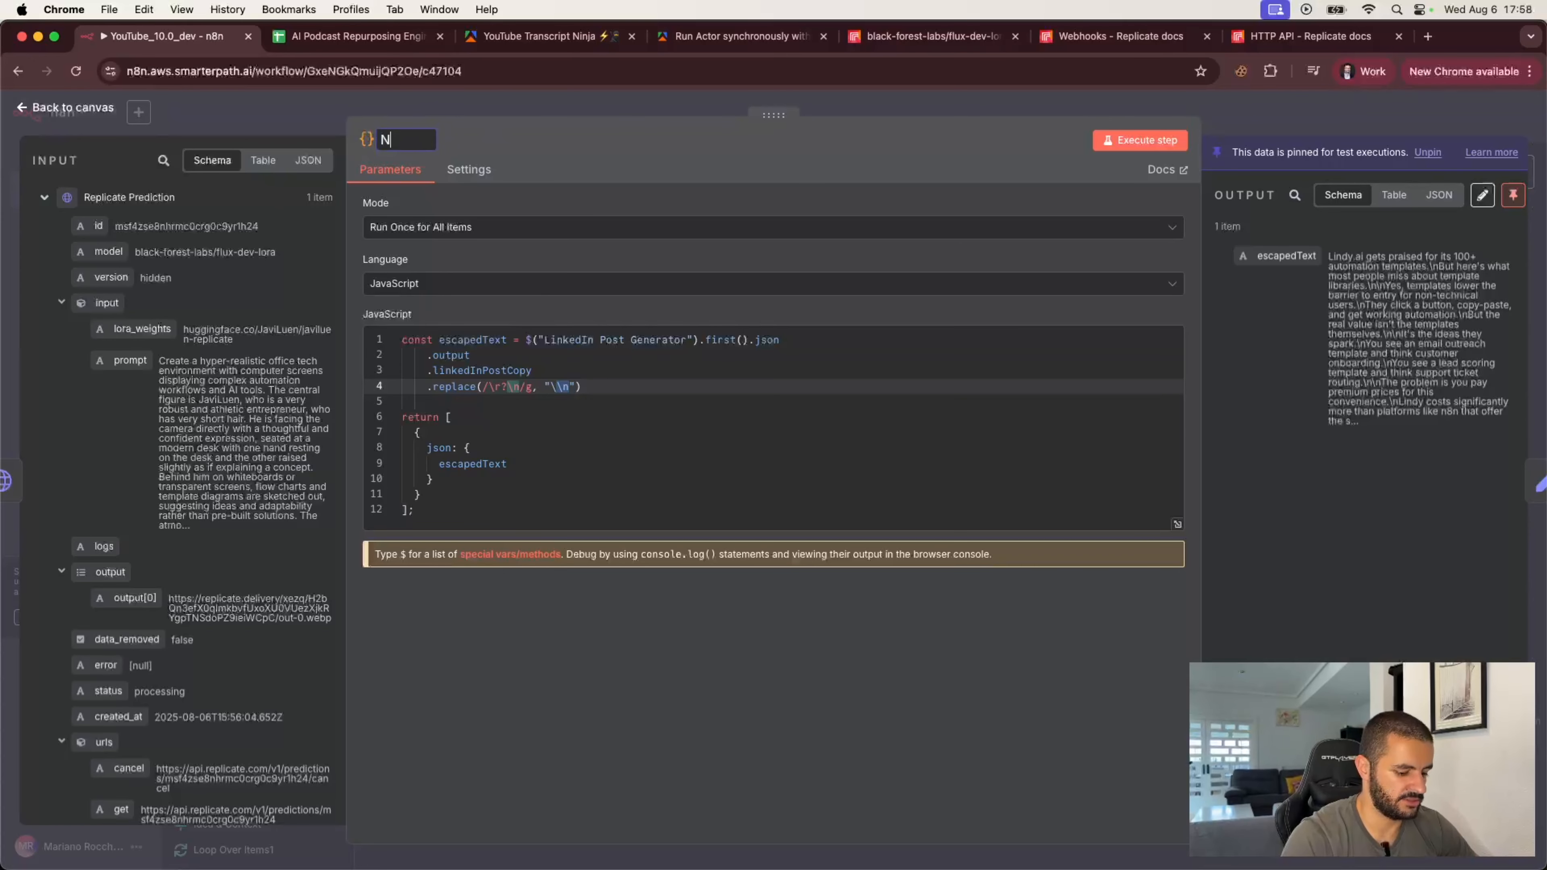
type("ew lines")
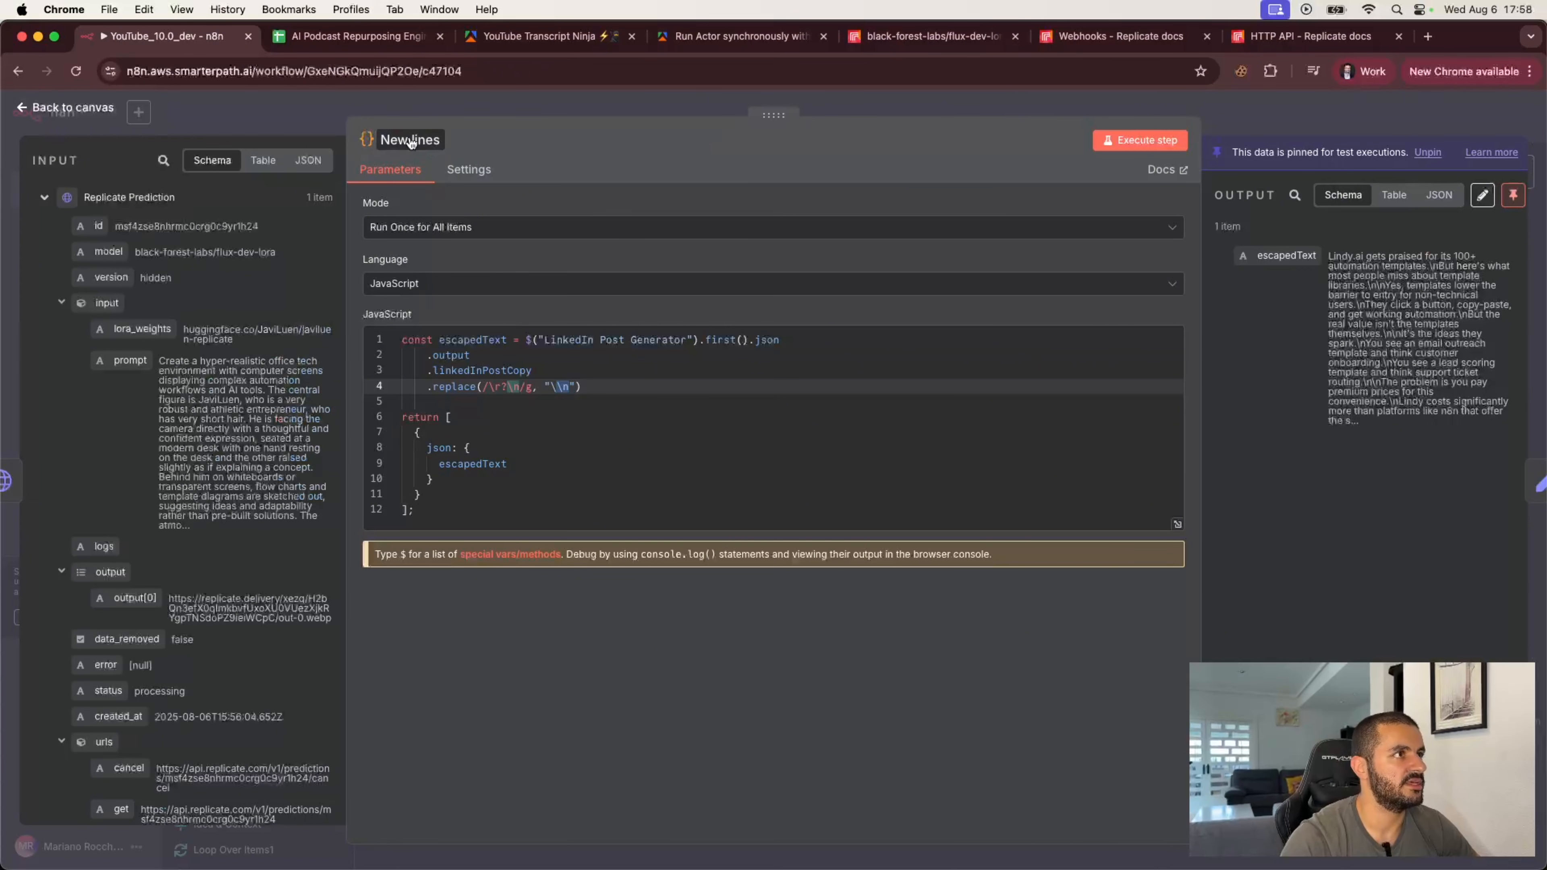
left_click(287, 127)
Step: Connect the Add to LI Sheet output back to Loop Over Items1 to close the loop
left_click(1187, 348)
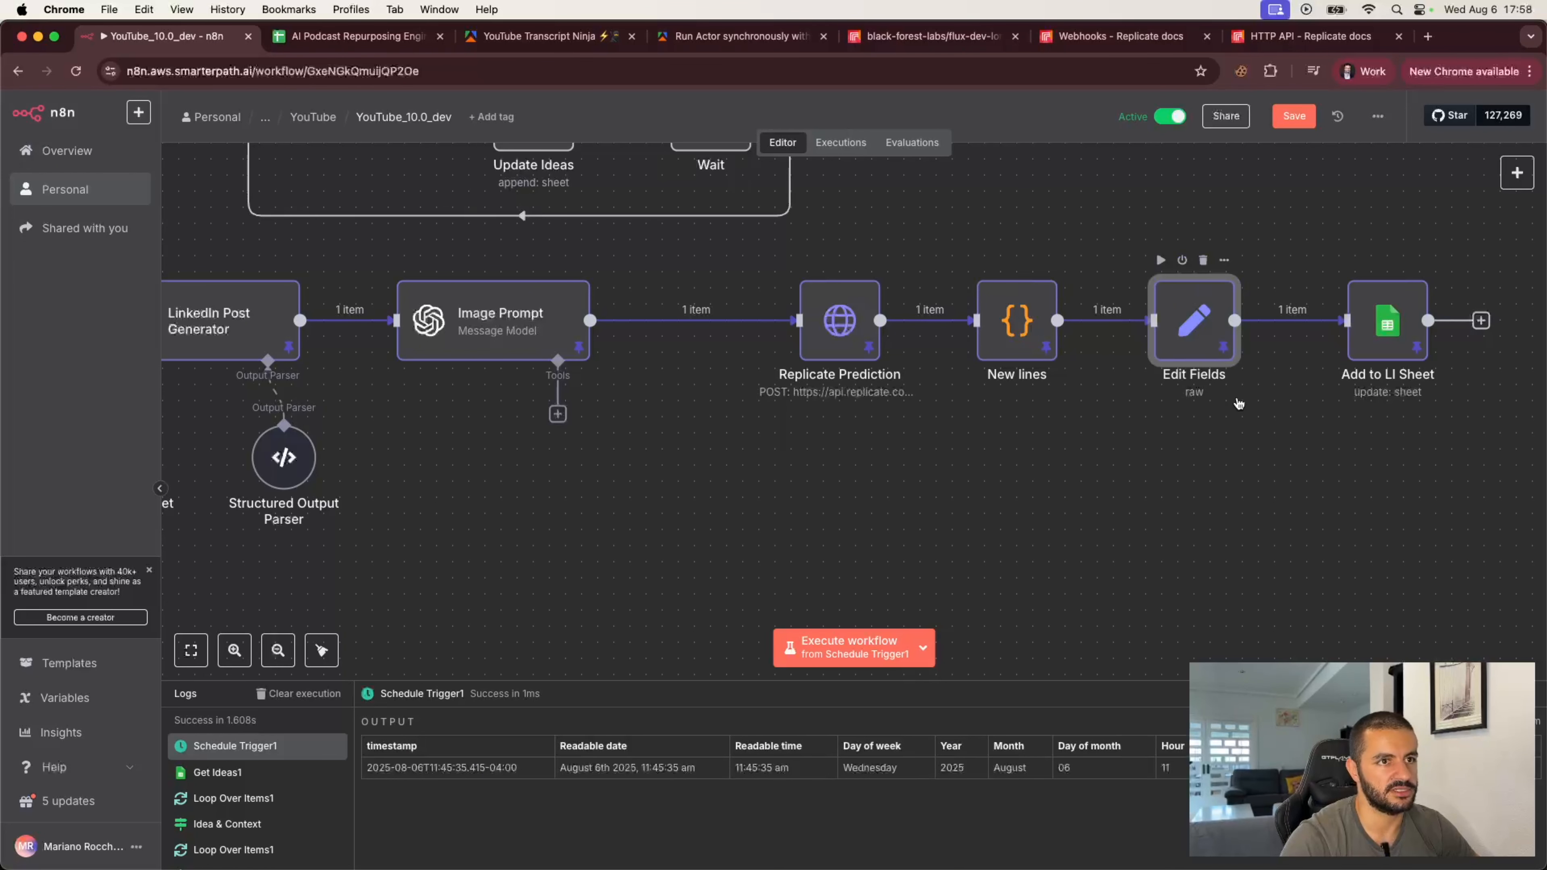
left_click(1287, 430)
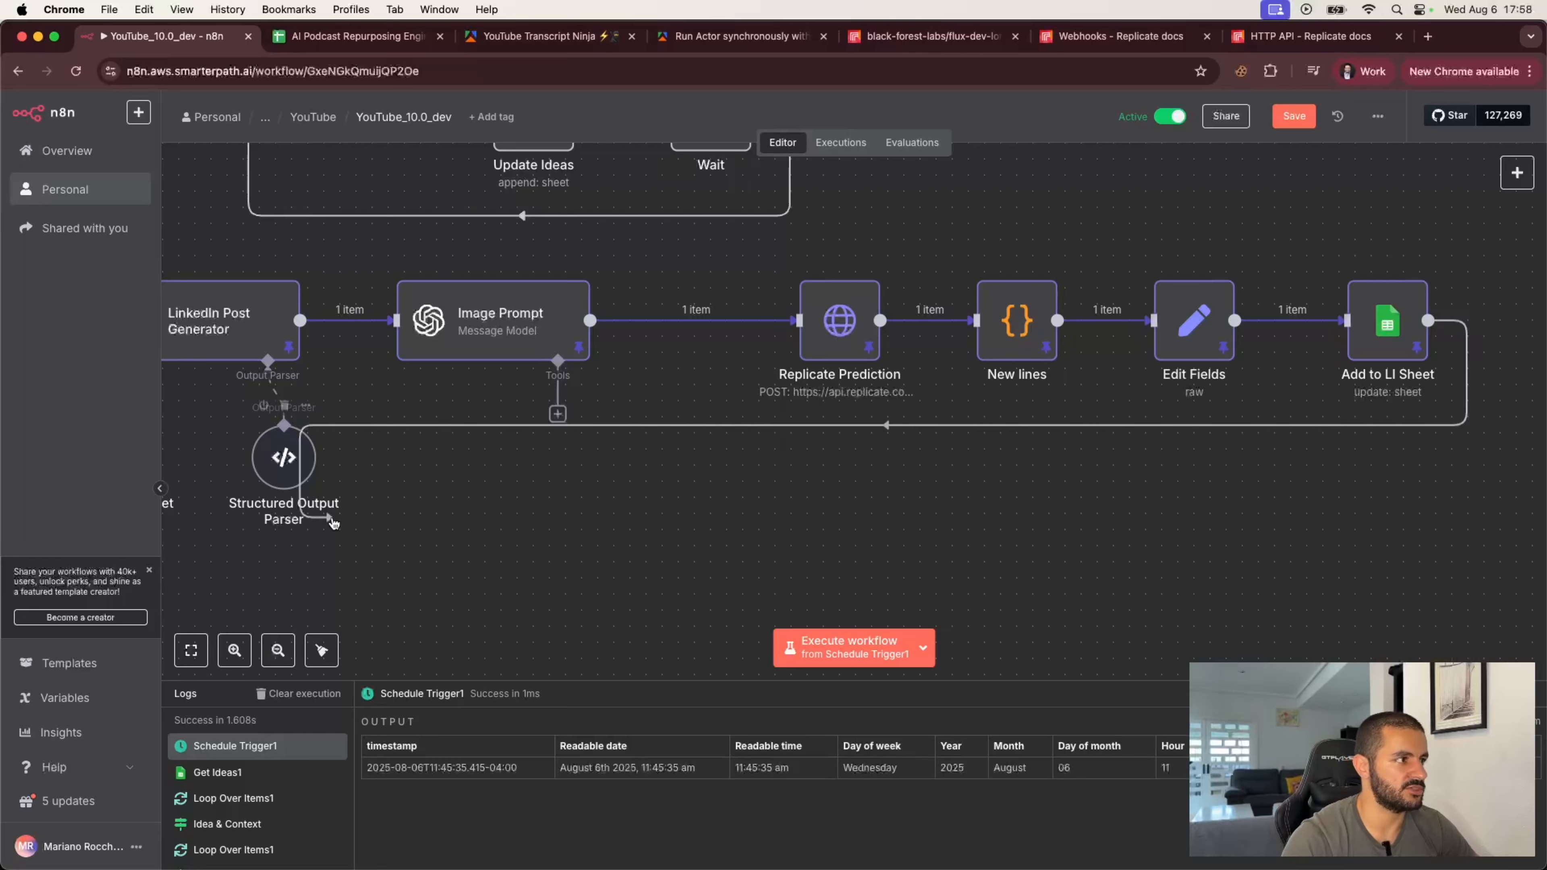
scroll(334, 522, "left", 10)
scroll(333, 522, "left", 5)
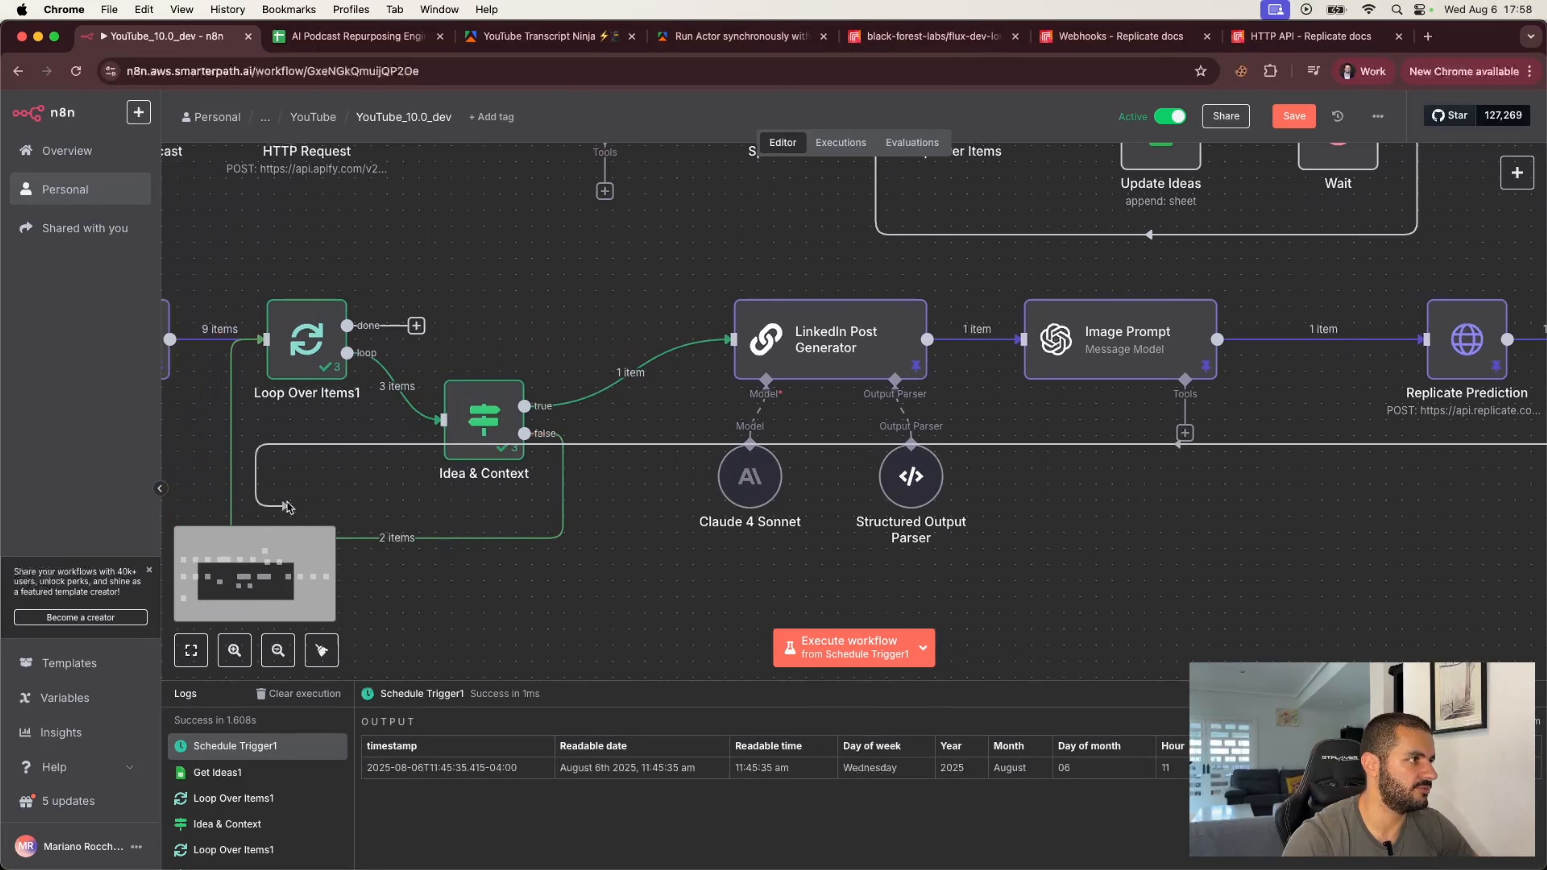
Step: Rearrange the LinkedIn branch nodes into a tidy aligned row on the canvas
key("1")
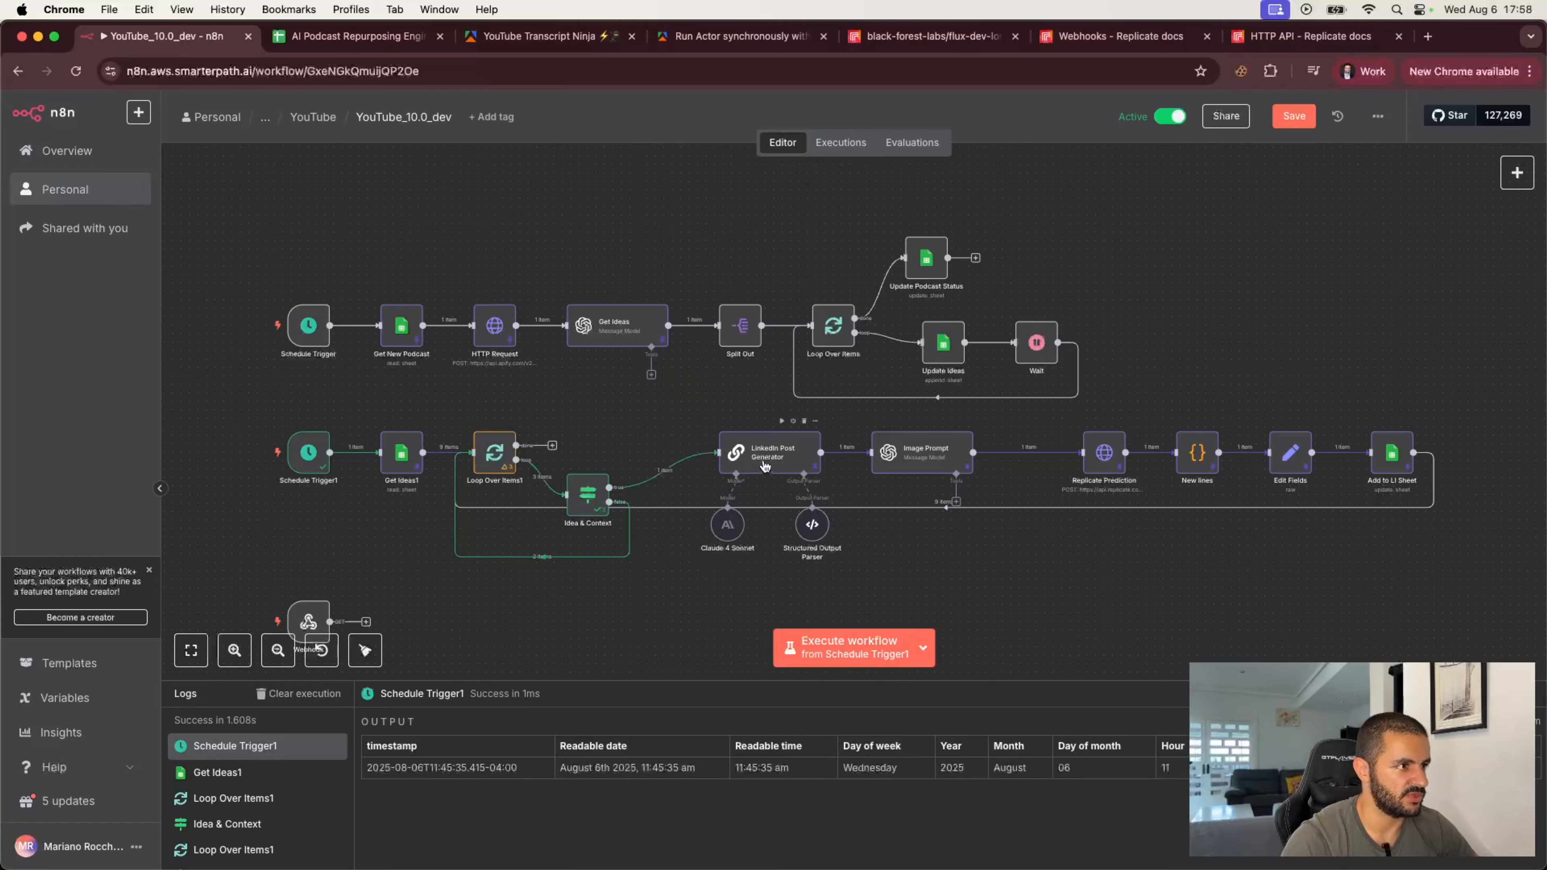
left_click_drag(767, 466, 767, 491)
left_click_drag(916, 460, 941, 493)
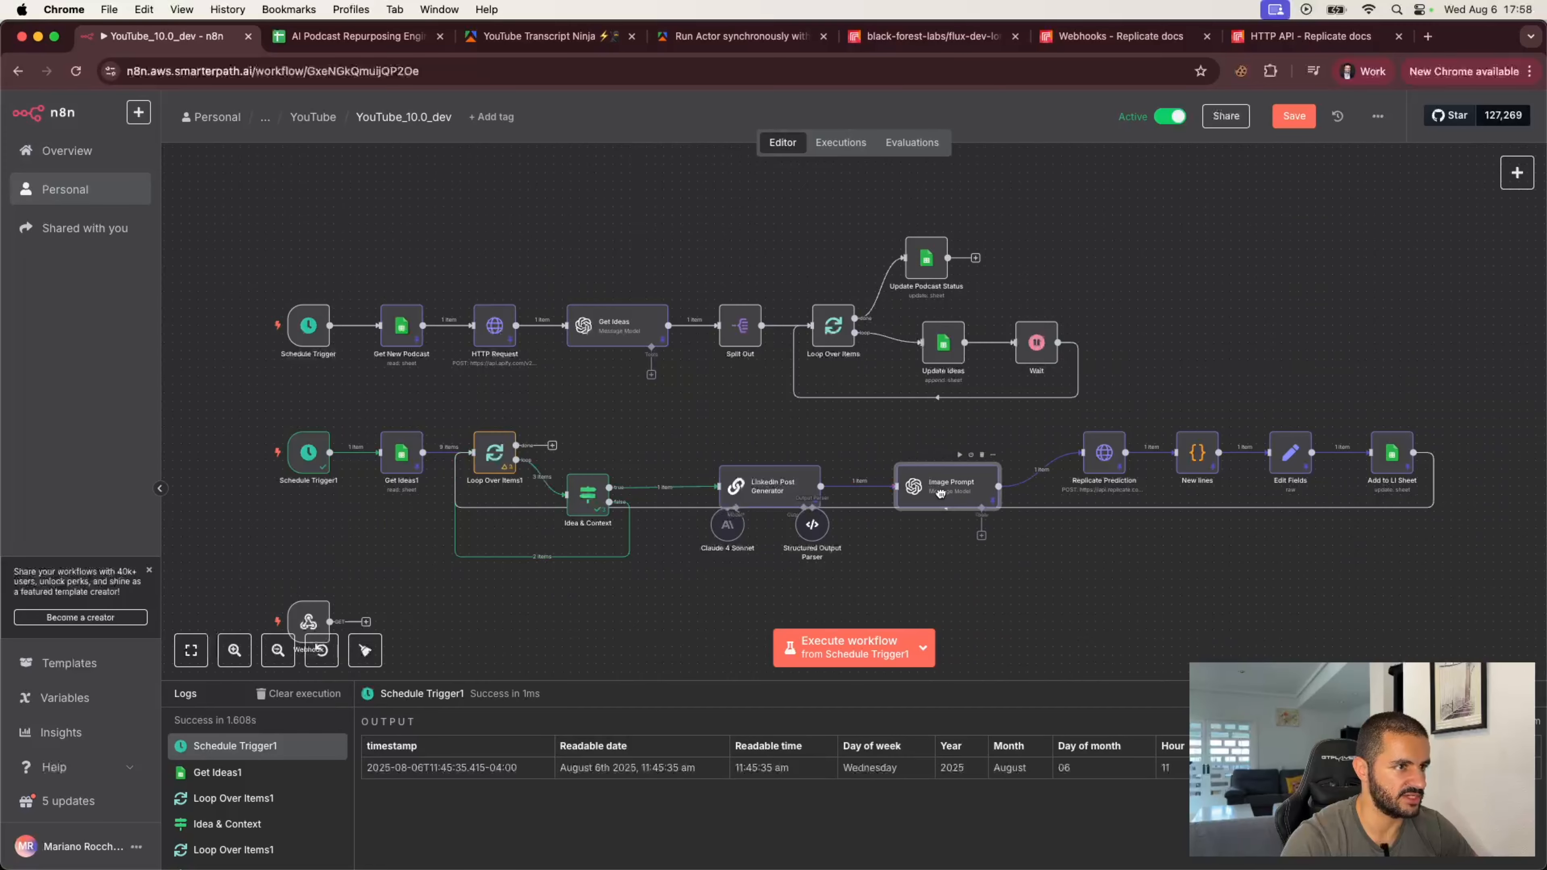
left_click_drag(1103, 454, 1423, 487)
left_click(1435, 434)
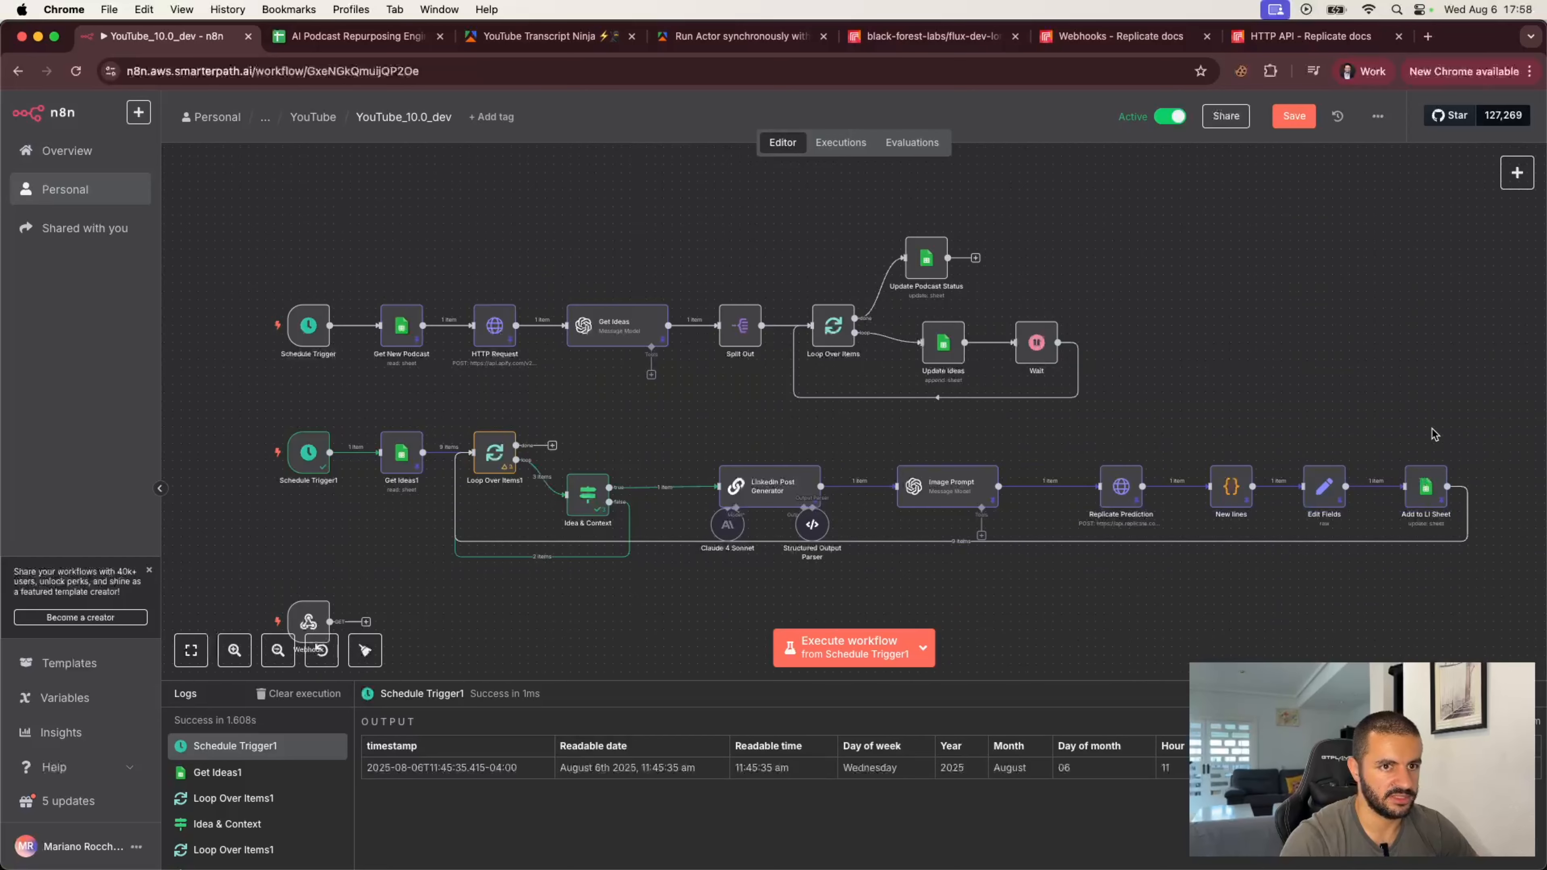
left_click_drag(1493, 430, 1060, 519)
left_click(1078, 573)
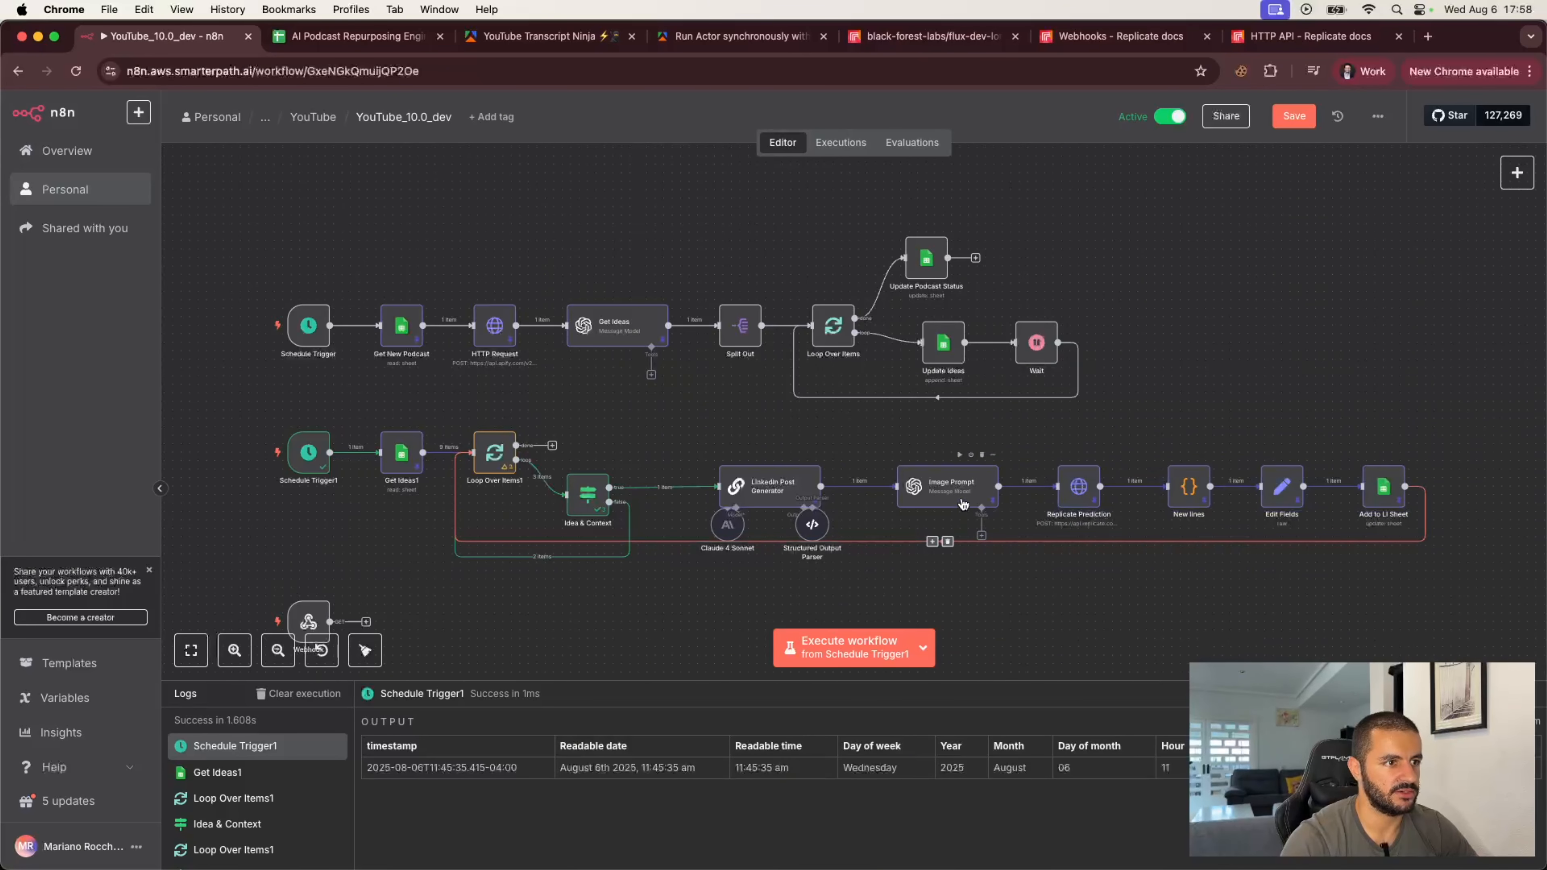
left_click_drag(962, 503, 945, 503)
left_click(972, 561)
scroll(608, 615, "down", 1)
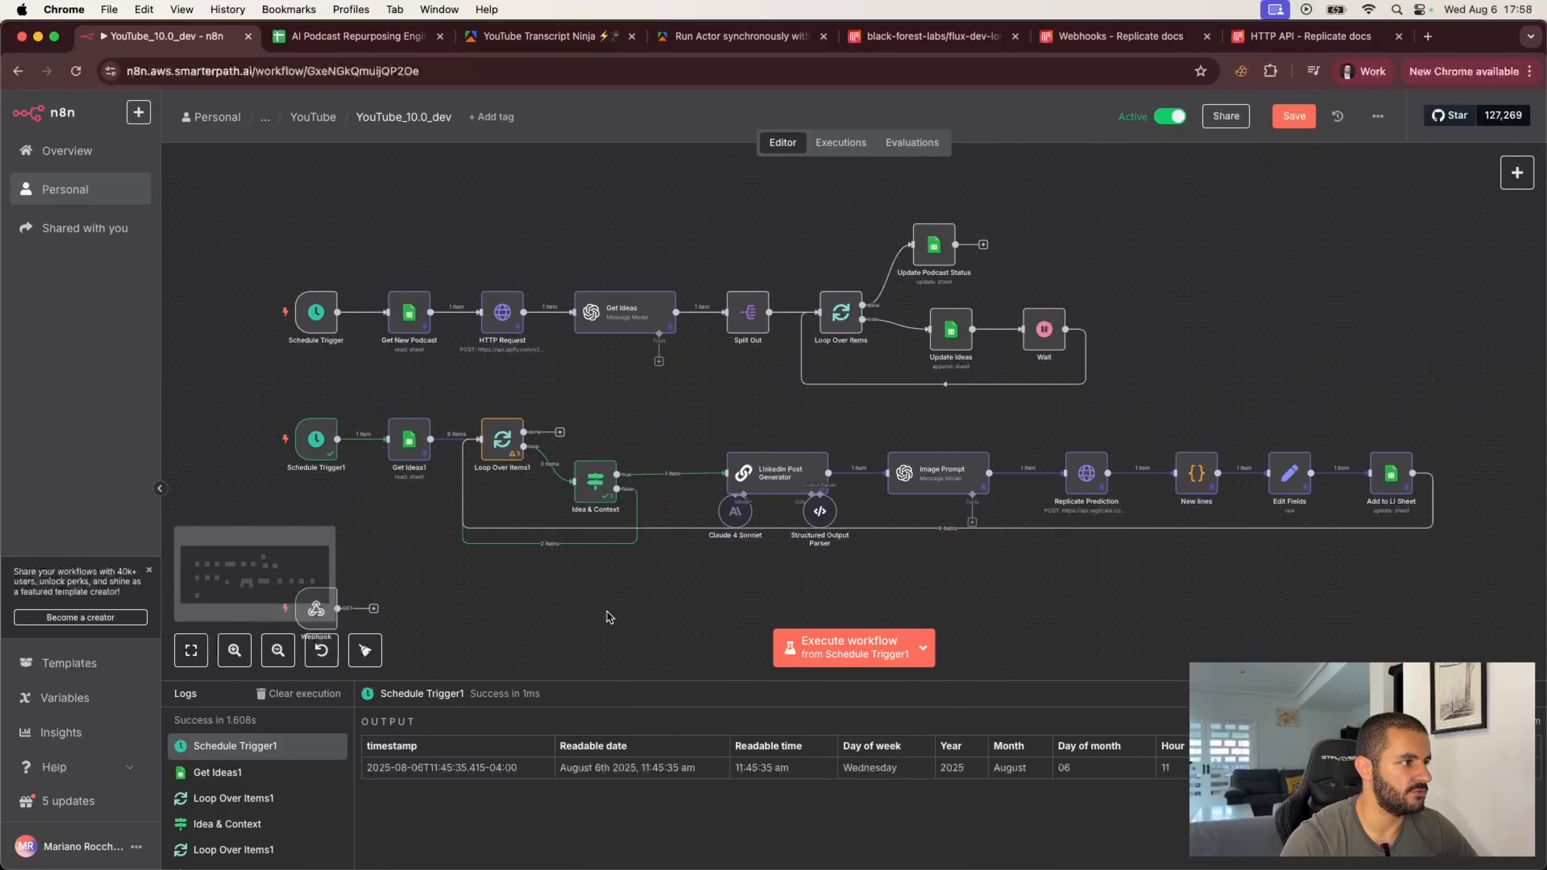
scroll(608, 615, "left", 2)
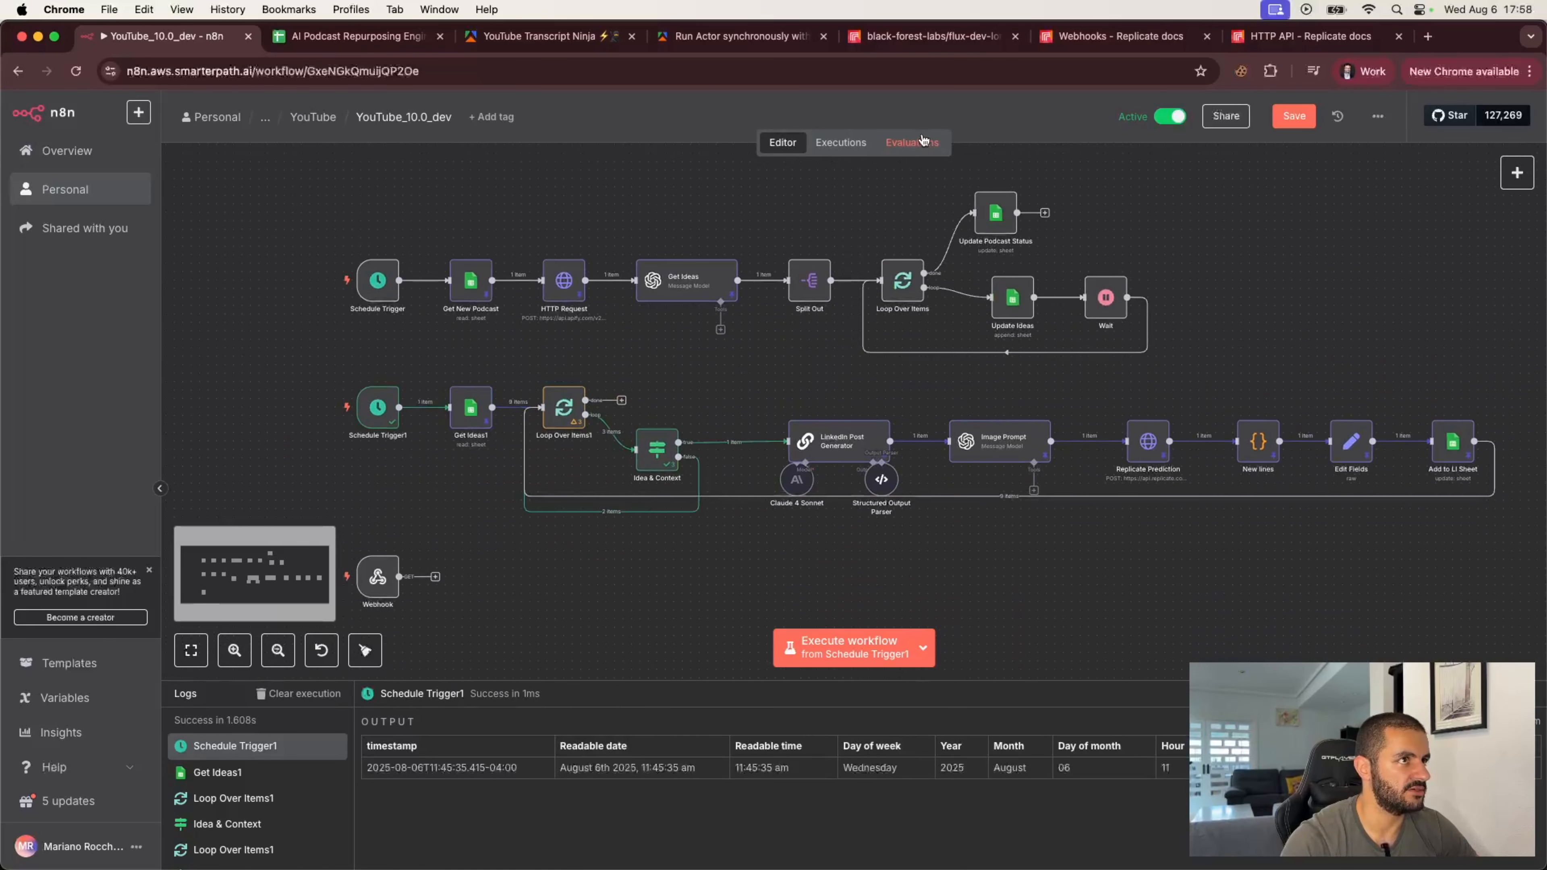
Step: Review the recent workflow executions and their node runs
left_click(851, 148)
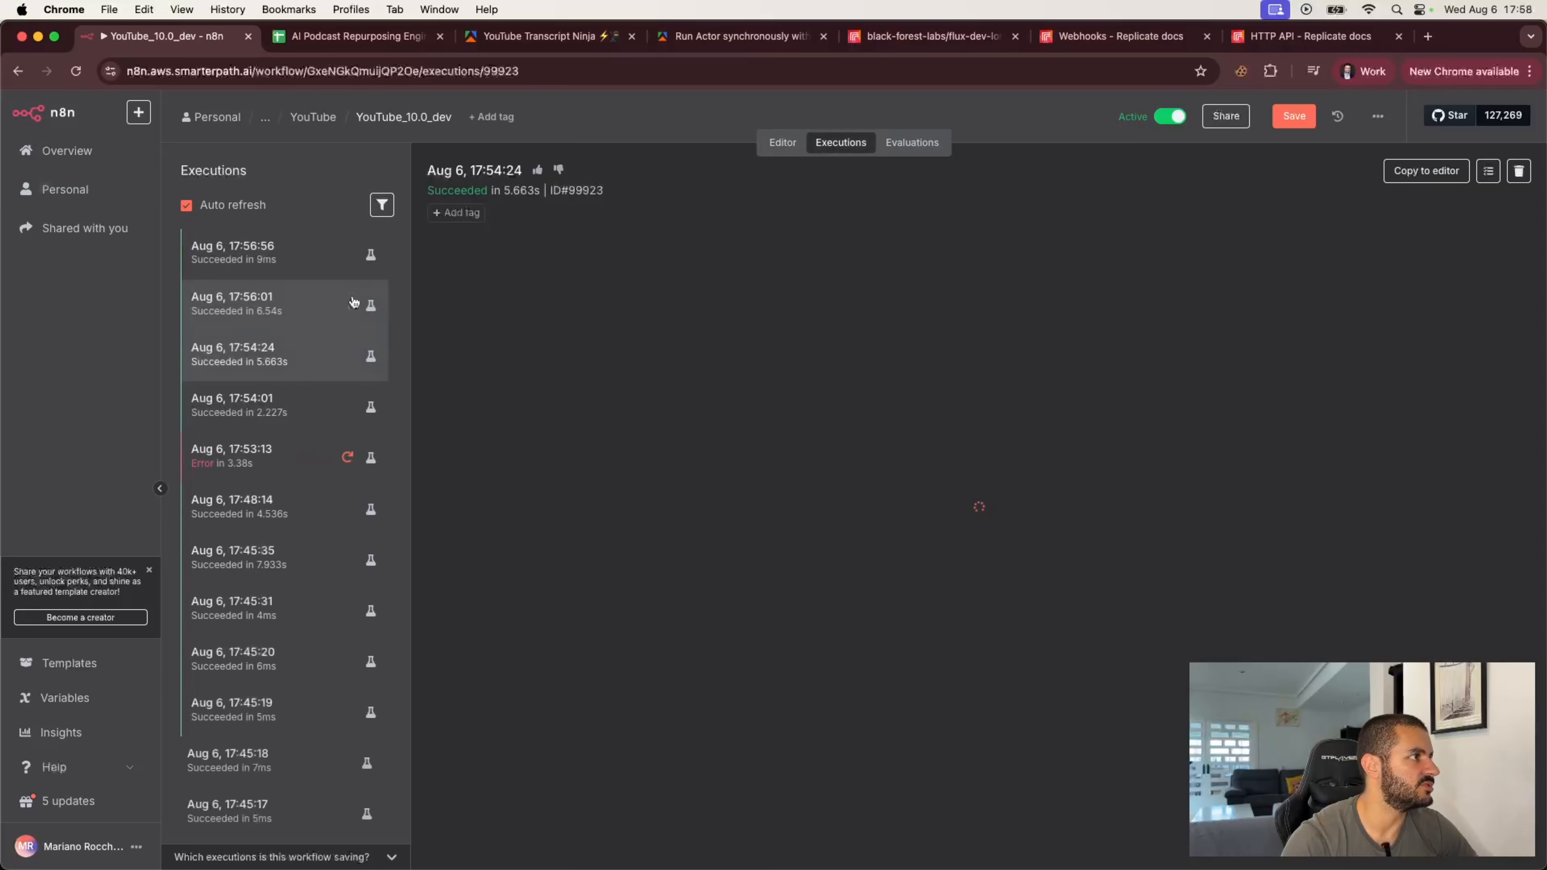
left_click(266, 263)
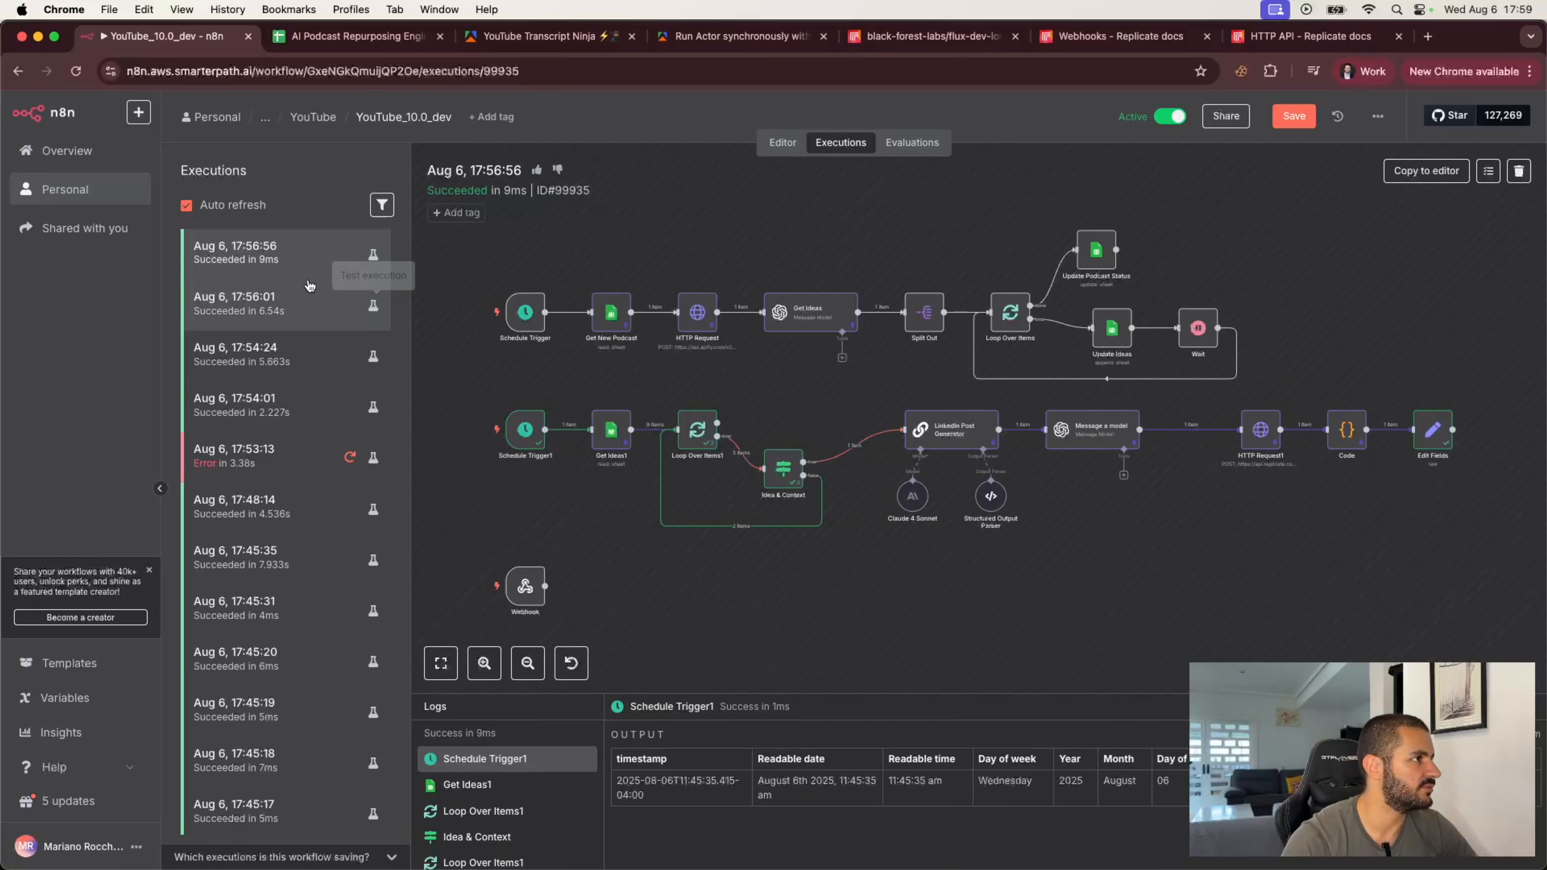
left_click(287, 321)
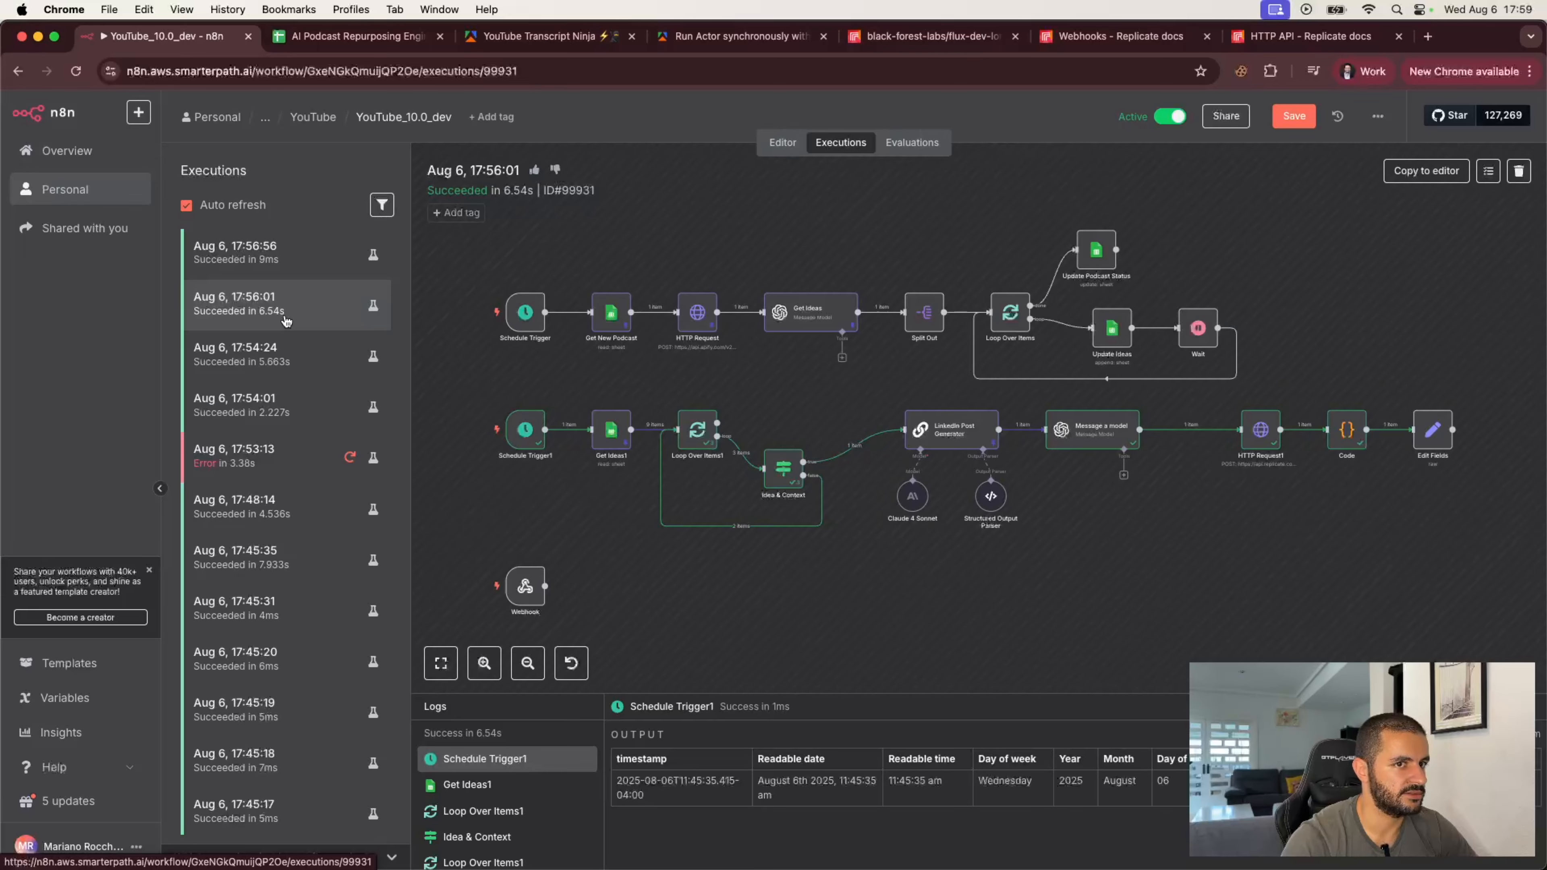
left_click(280, 365)
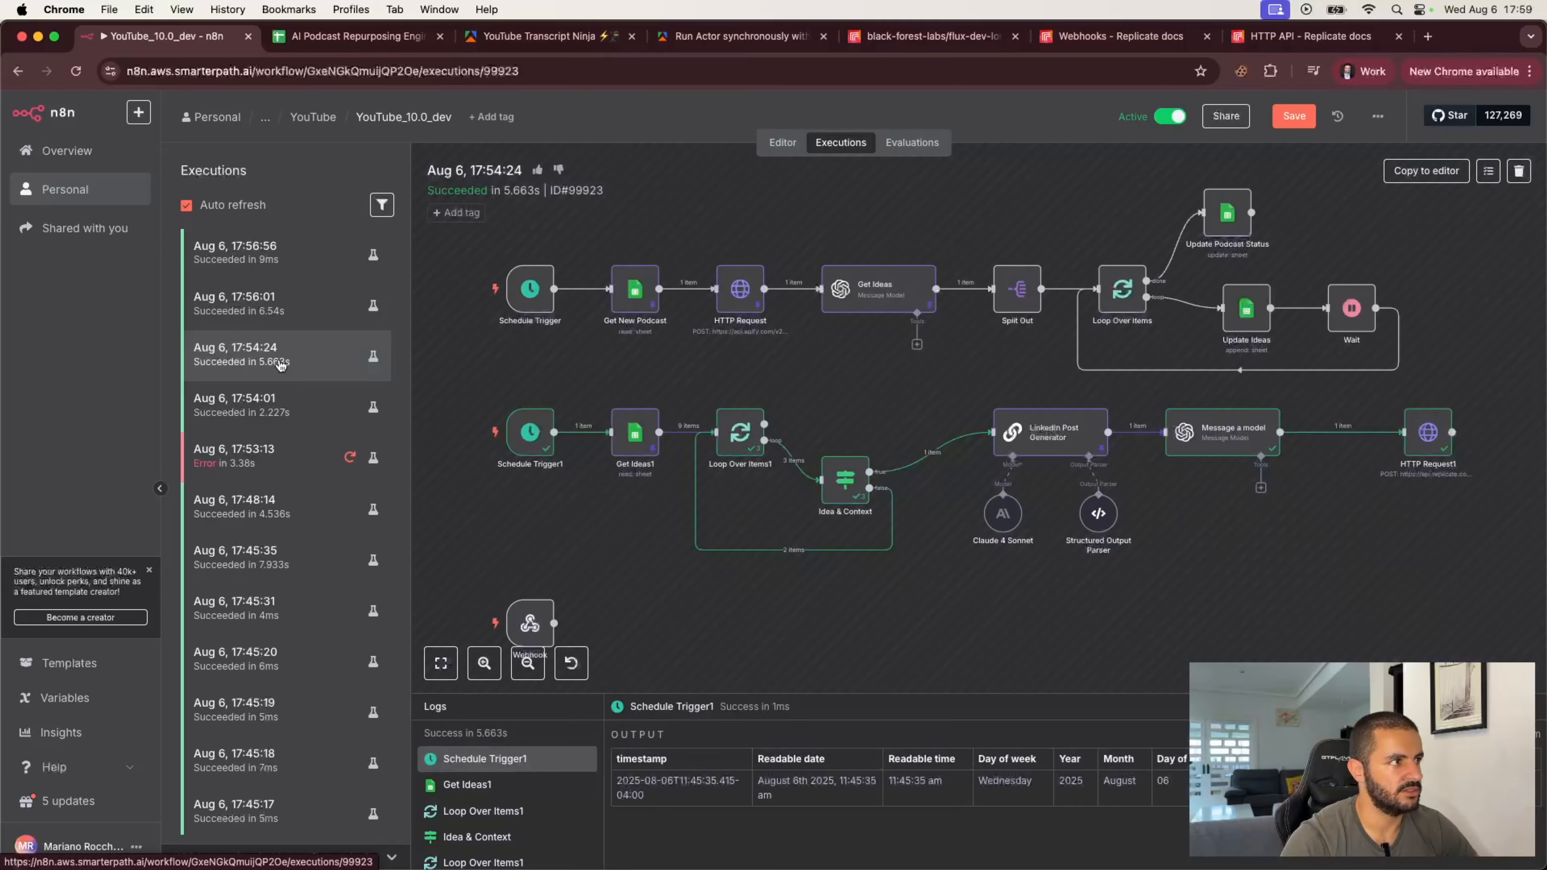
left_click(291, 307)
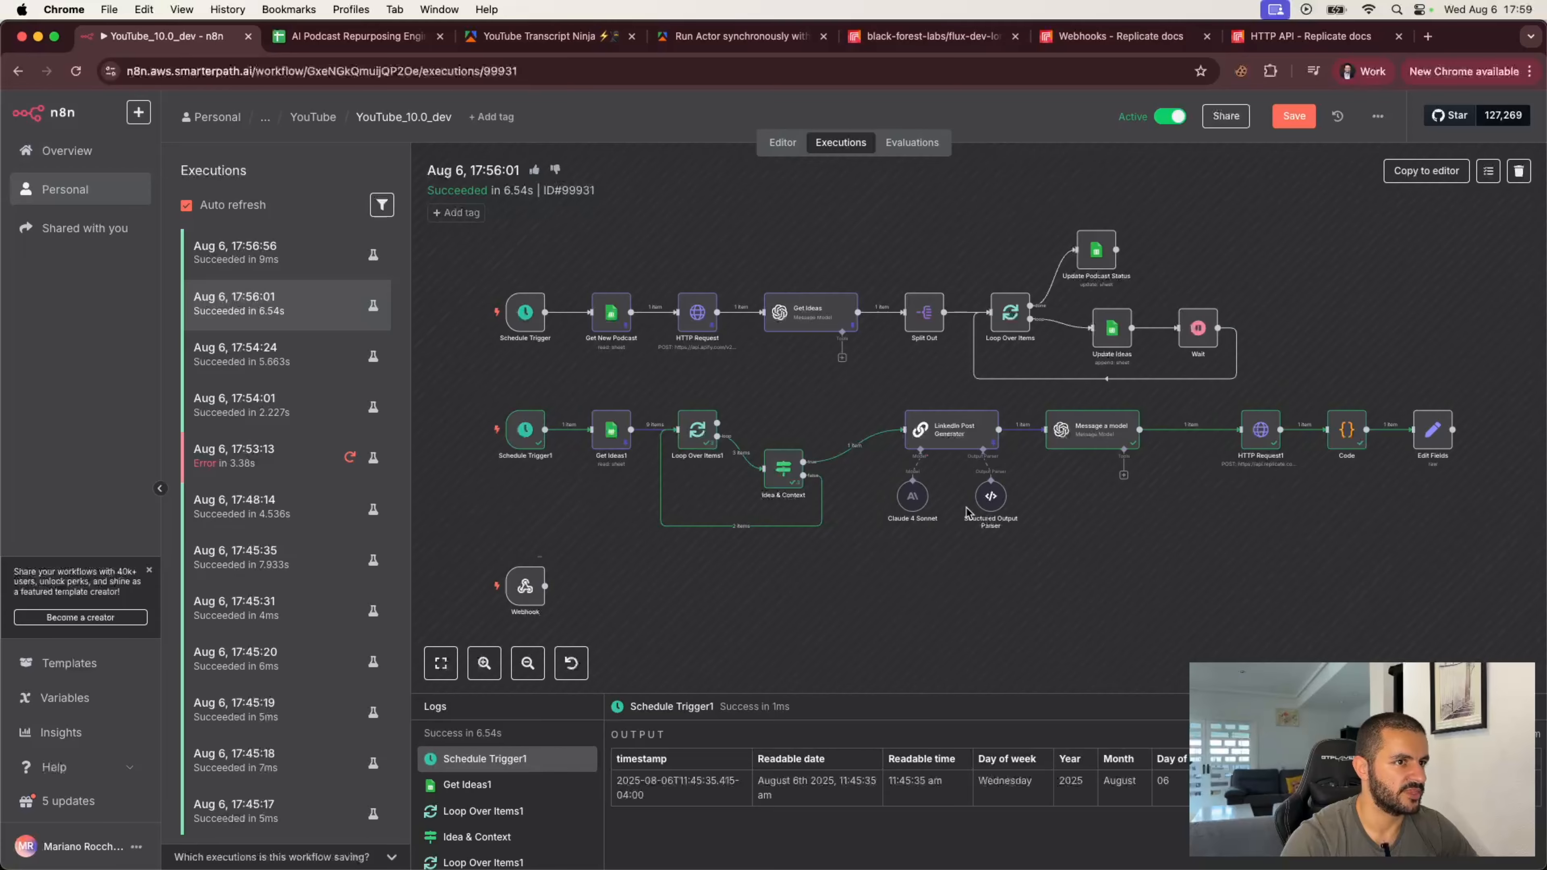
double_click(1260, 430)
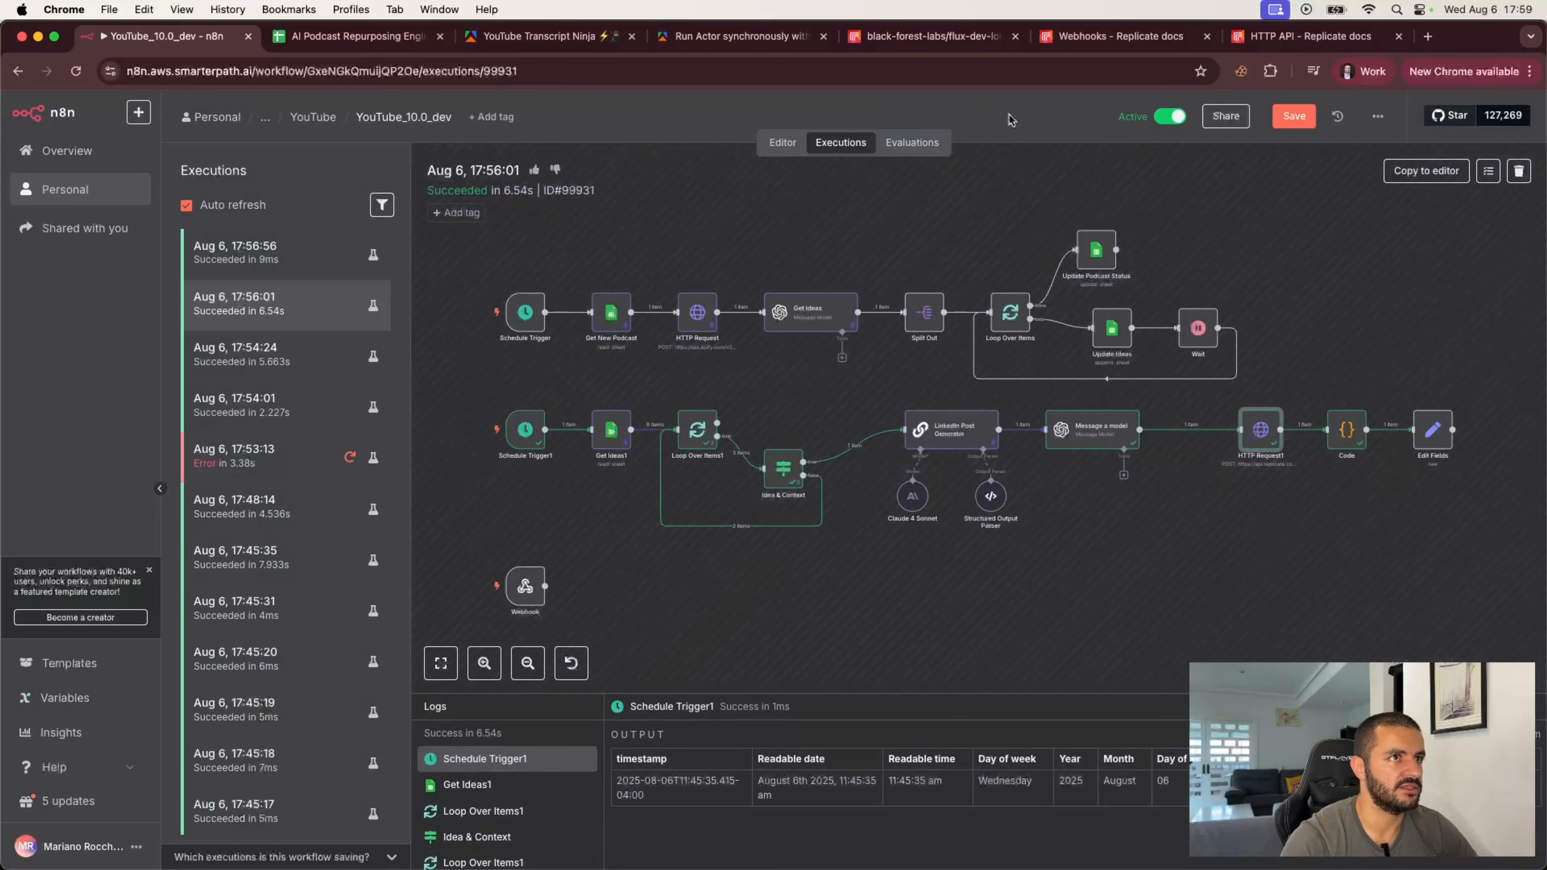
left_click(954, 105)
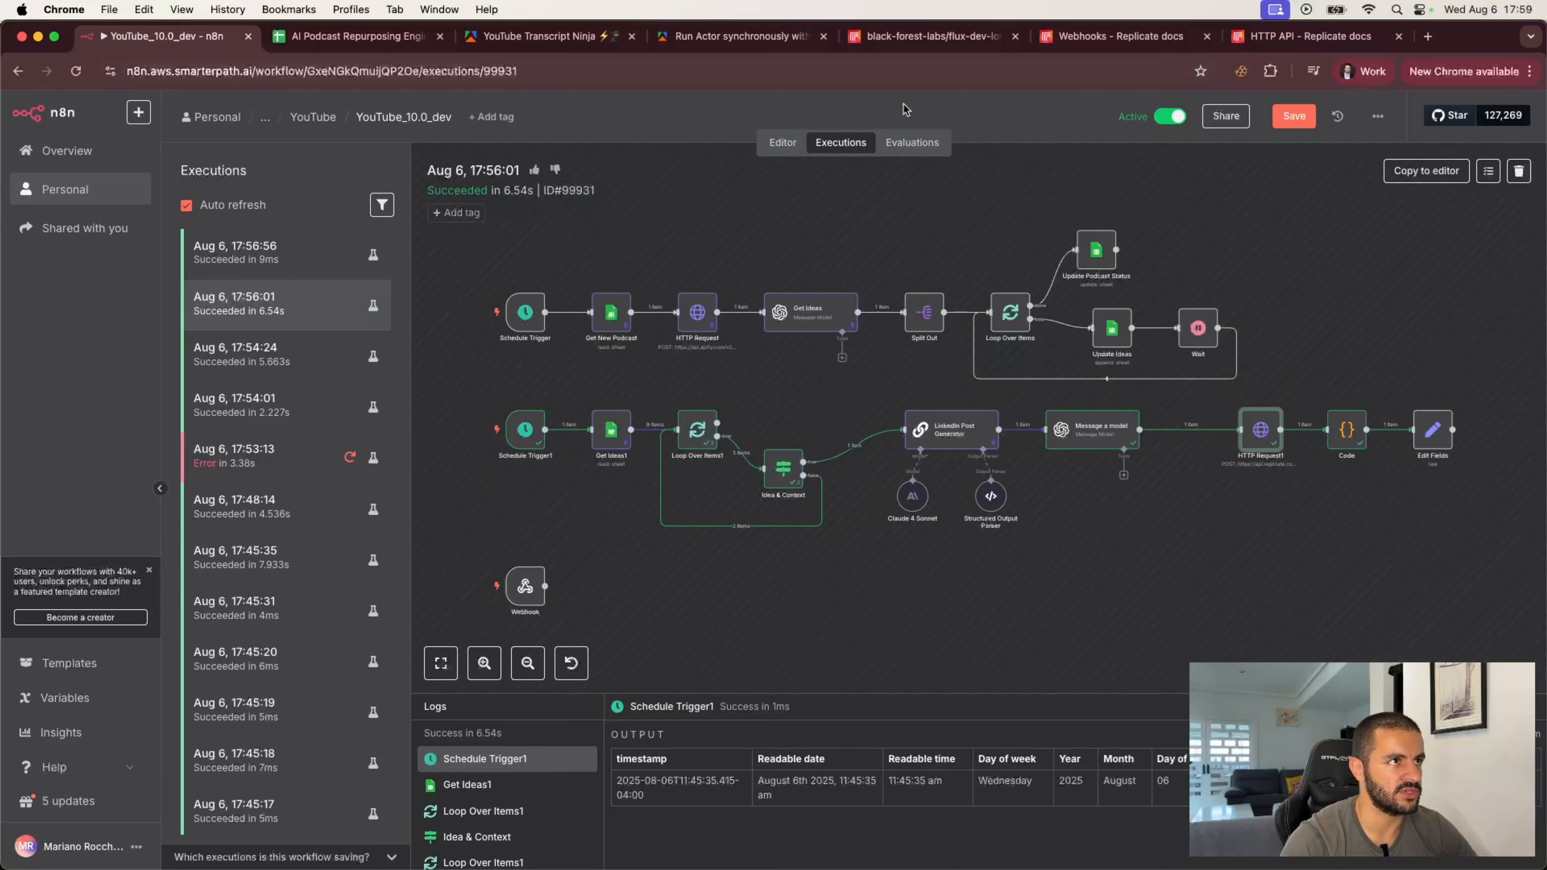
left_click(1425, 171)
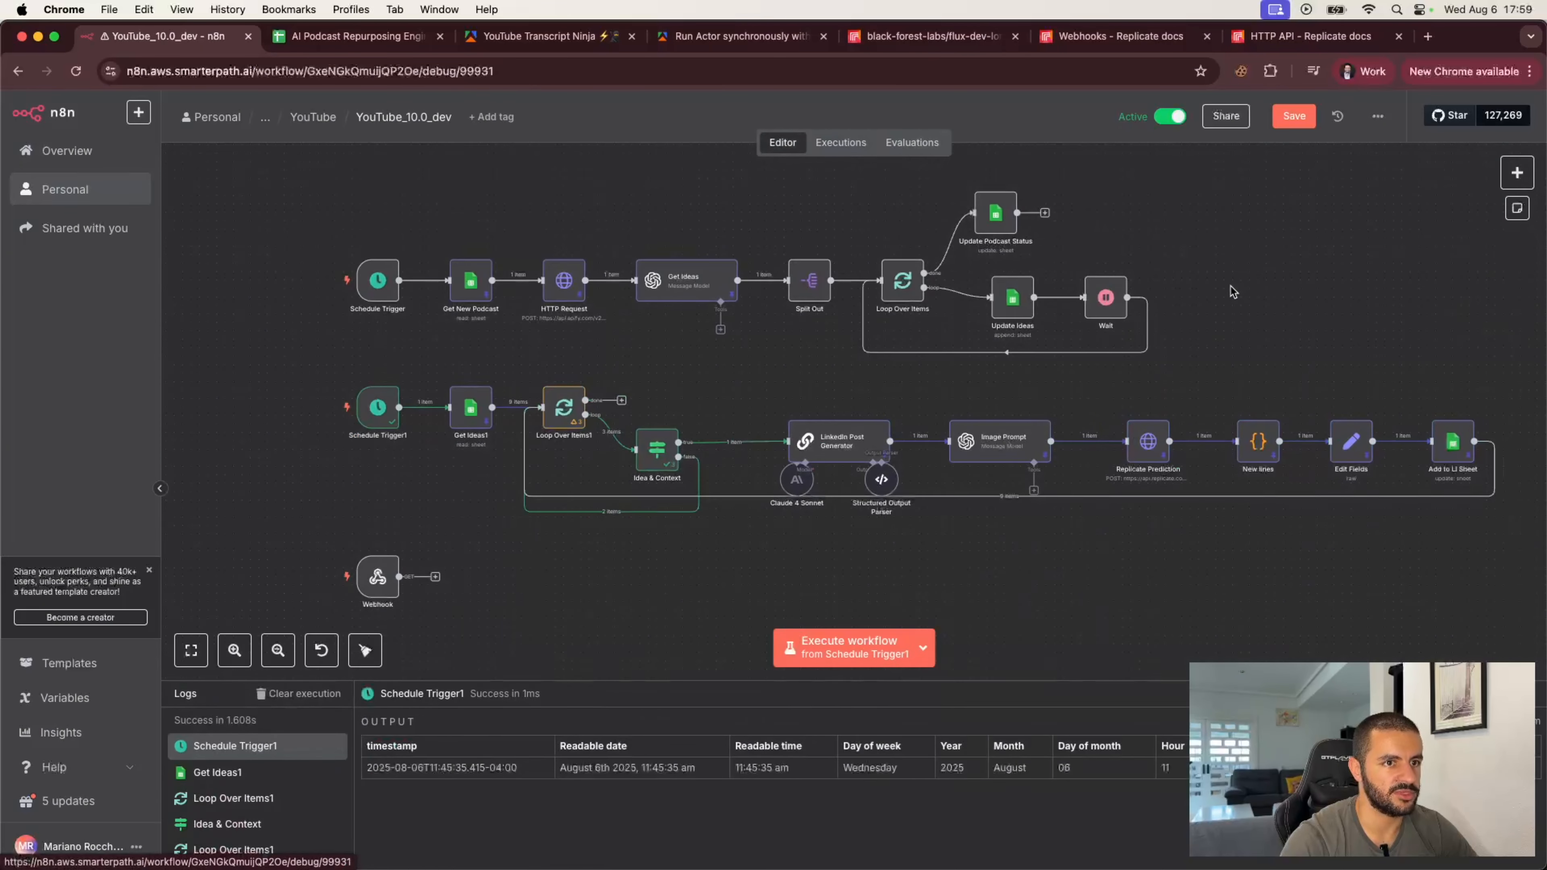
left_click(847, 548)
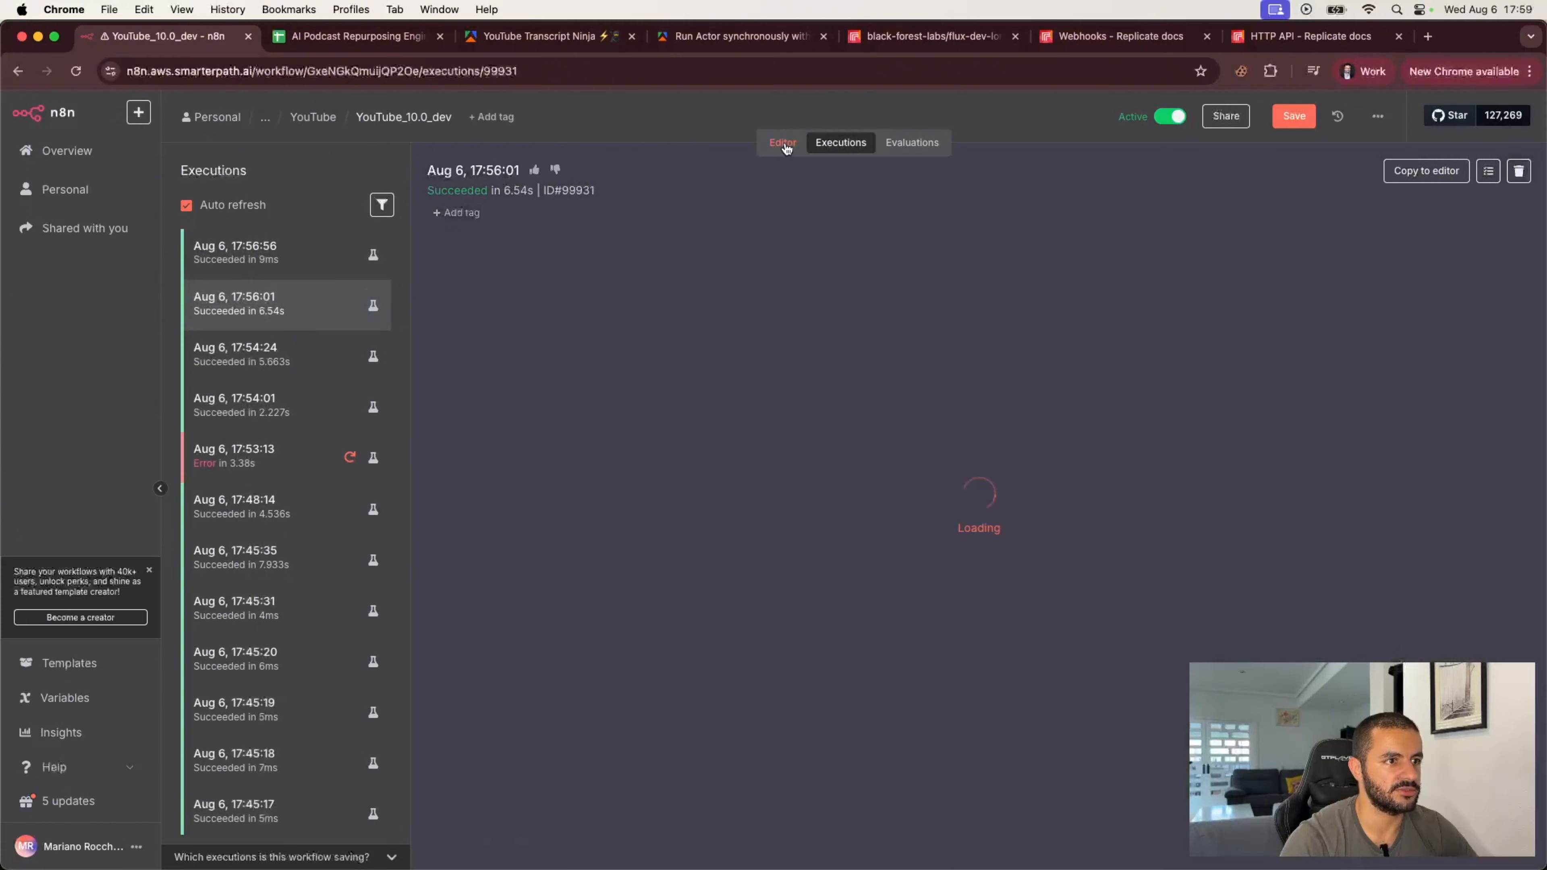
left_click(784, 144)
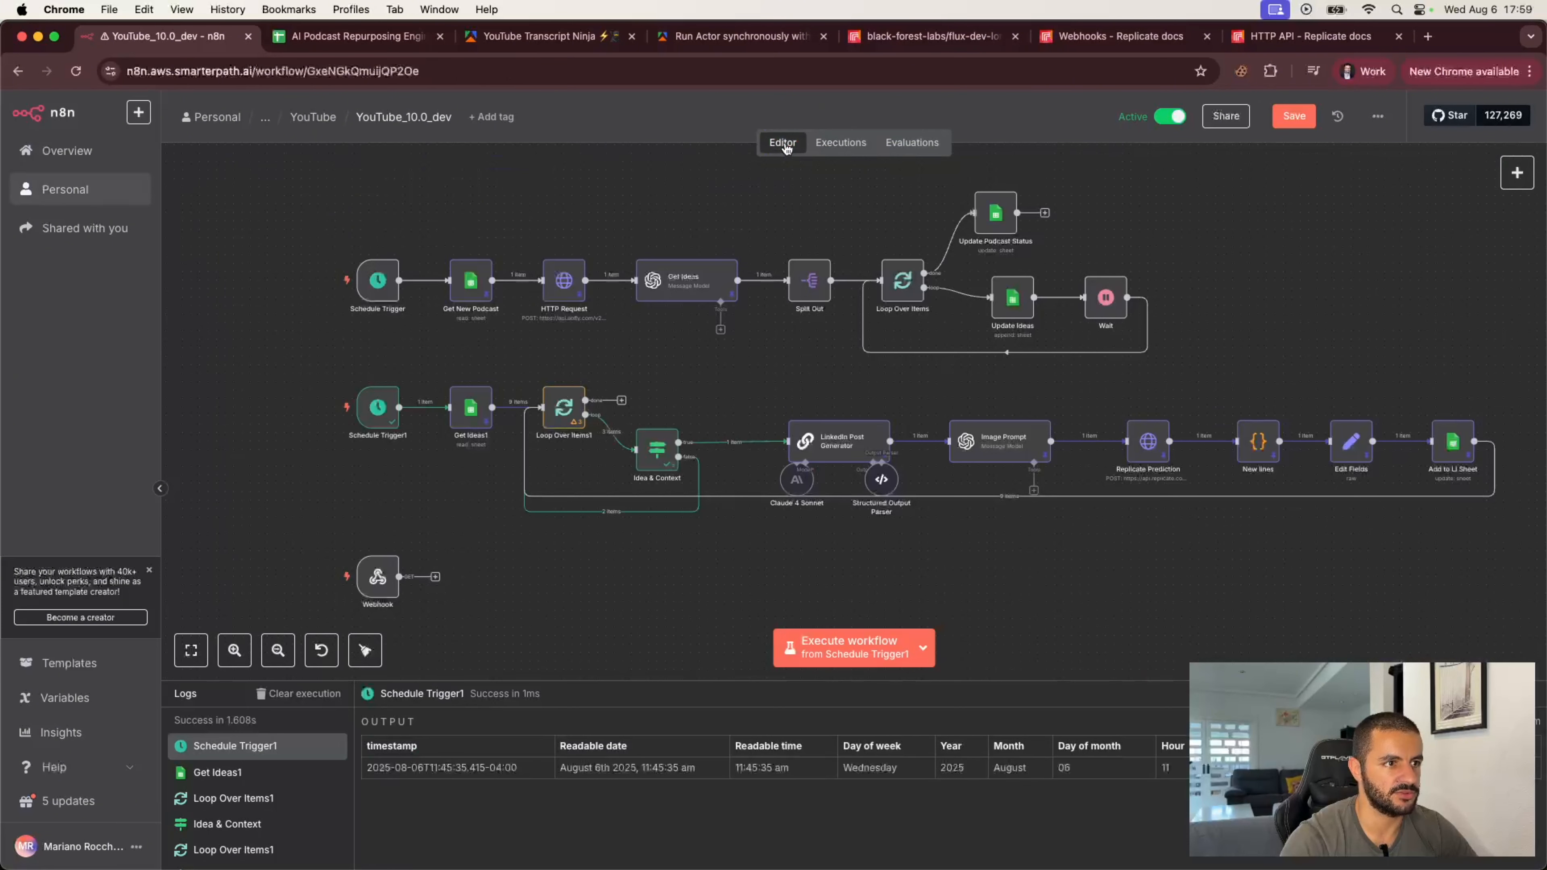
Step: In Replicate Prediction's JSON body, change the webhook URL path to replicate-yt-finished
double_click(1148, 441)
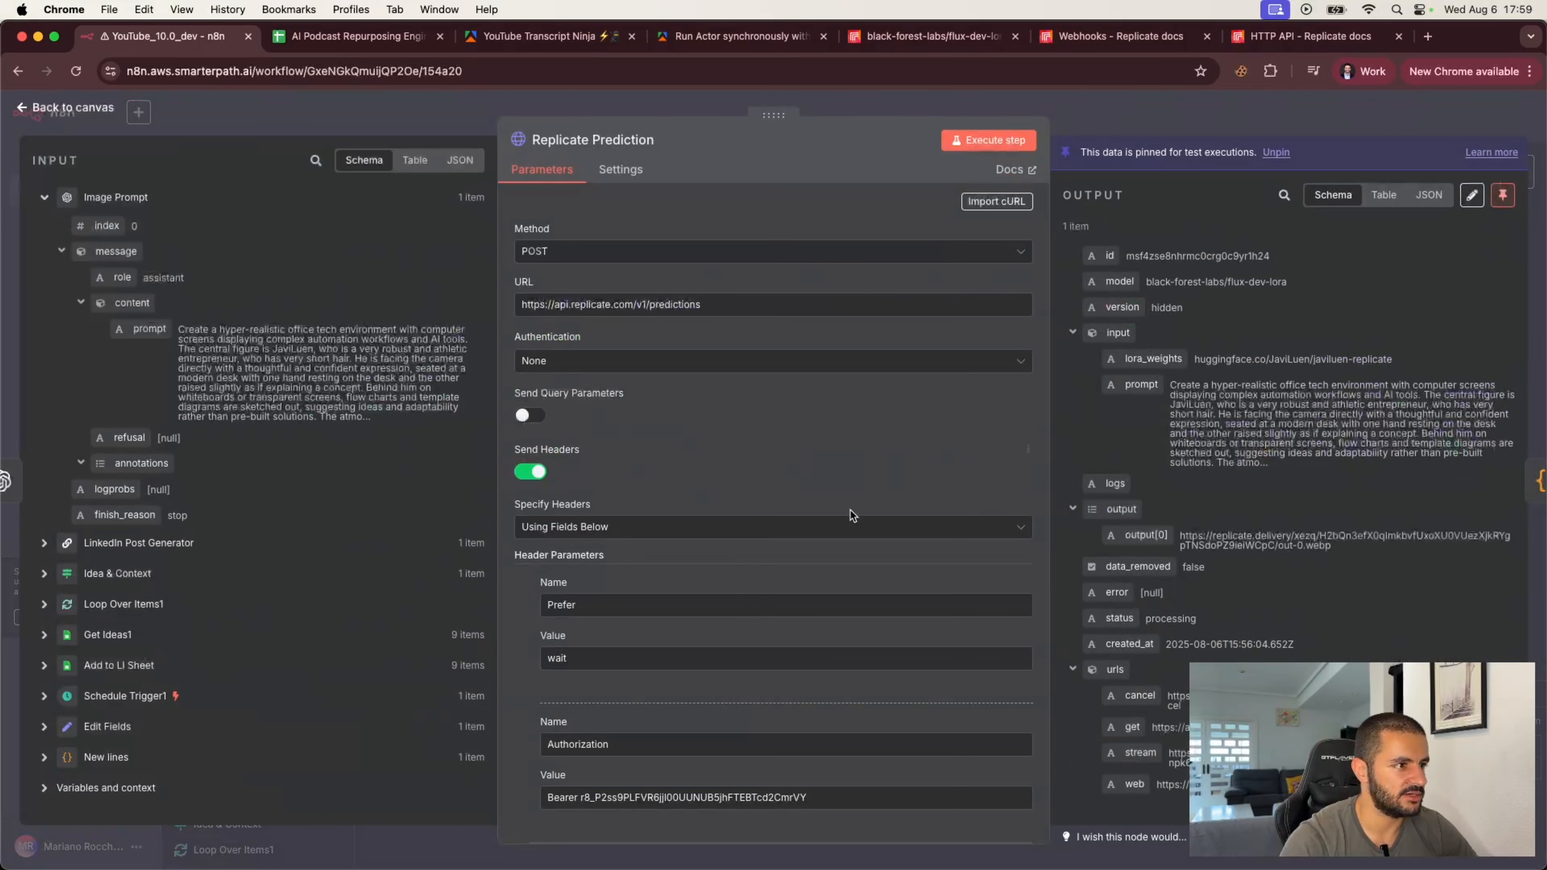
scroll(750, 633, "down", 10)
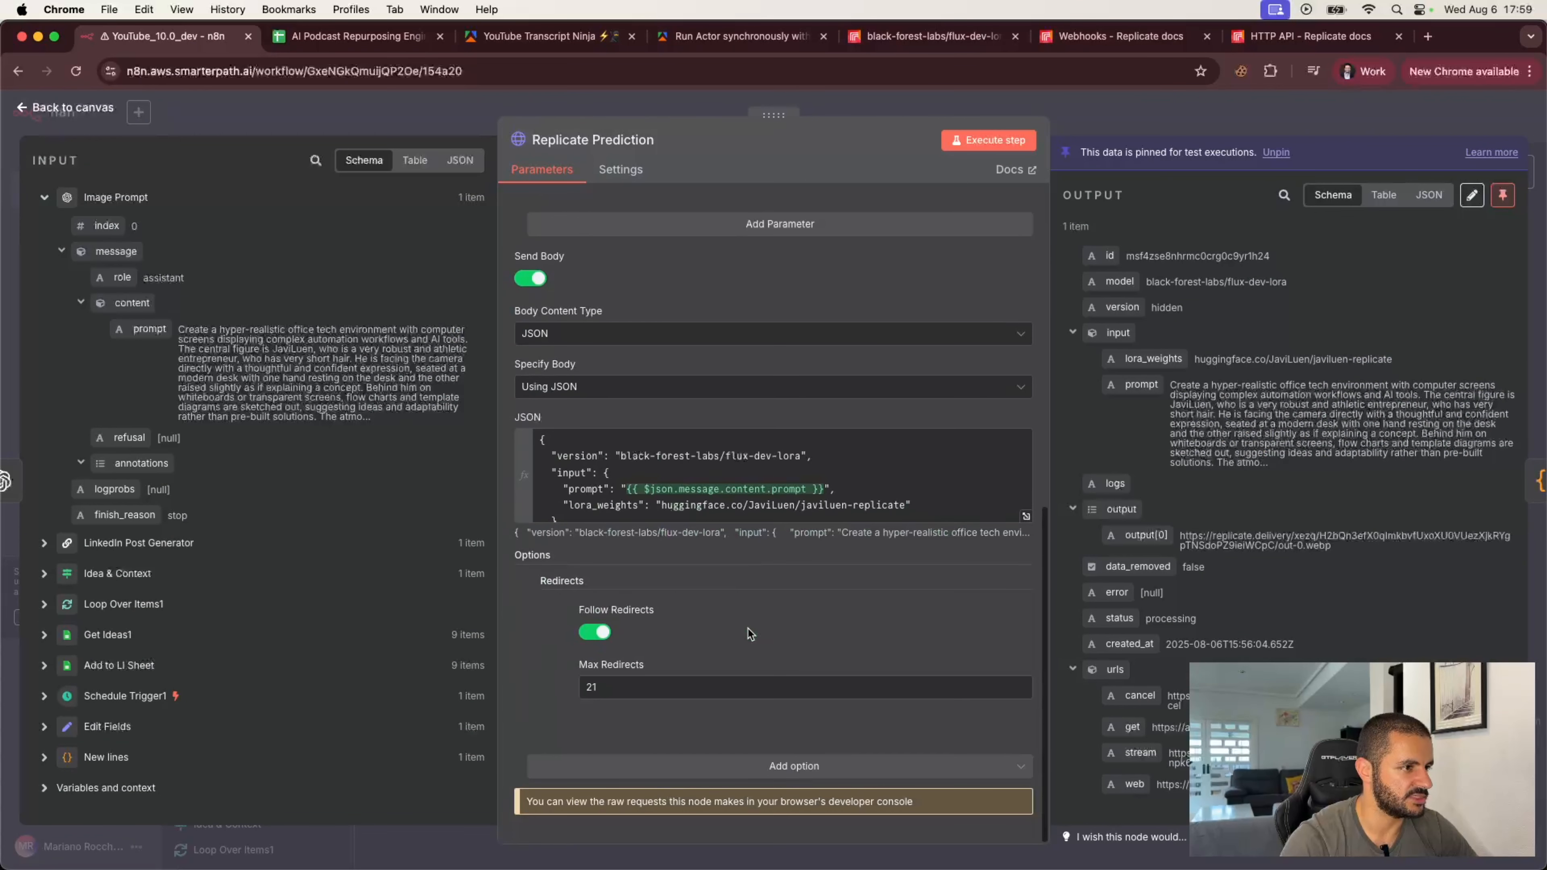
left_click(846, 498)
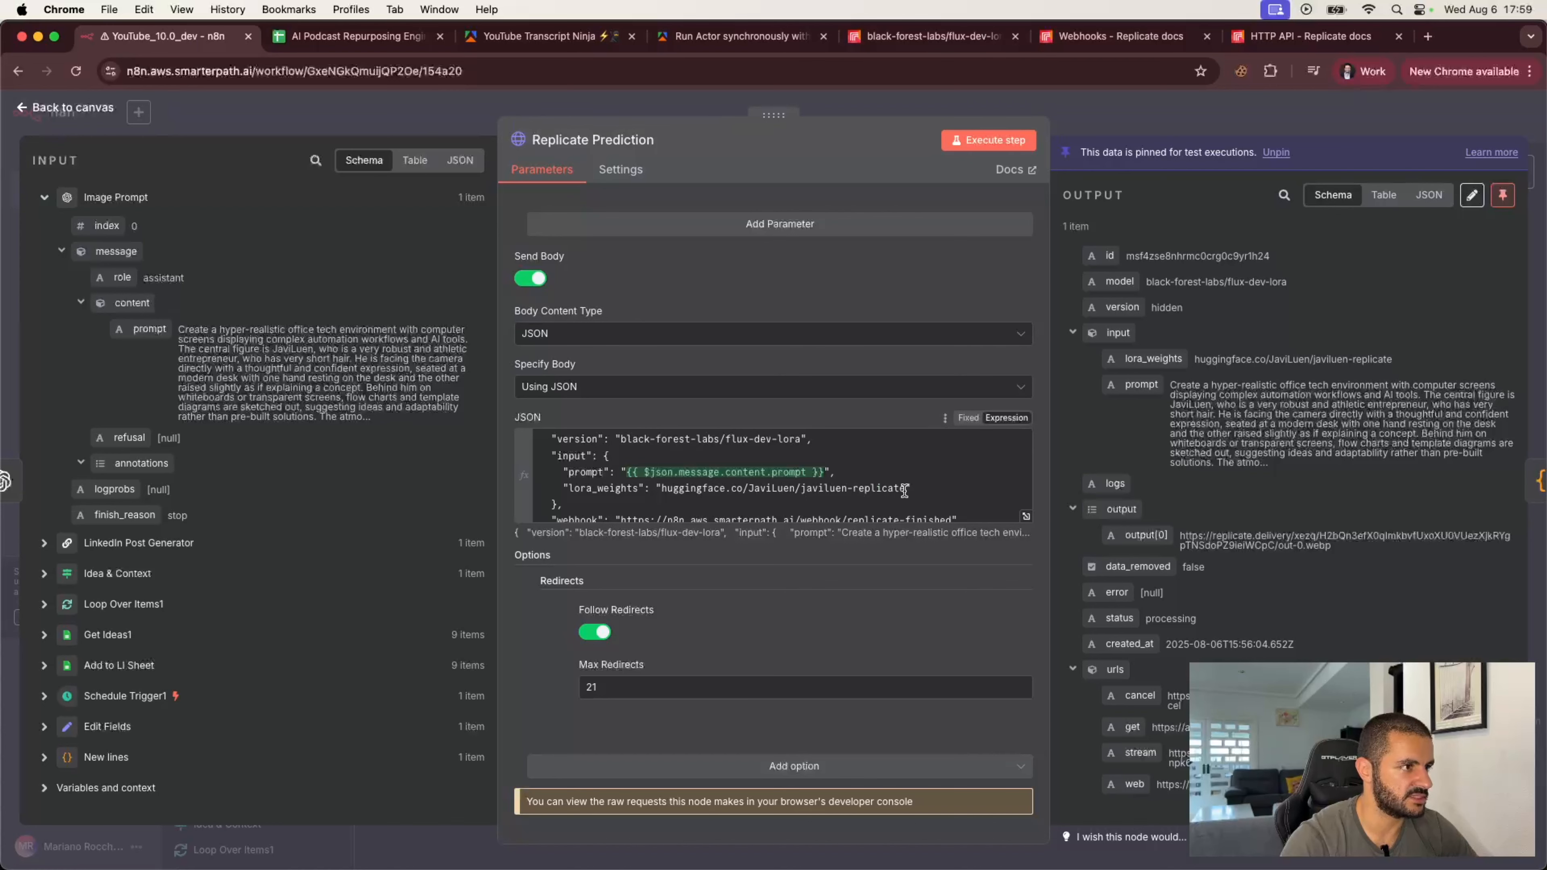
scroll(905, 491, "down", 2)
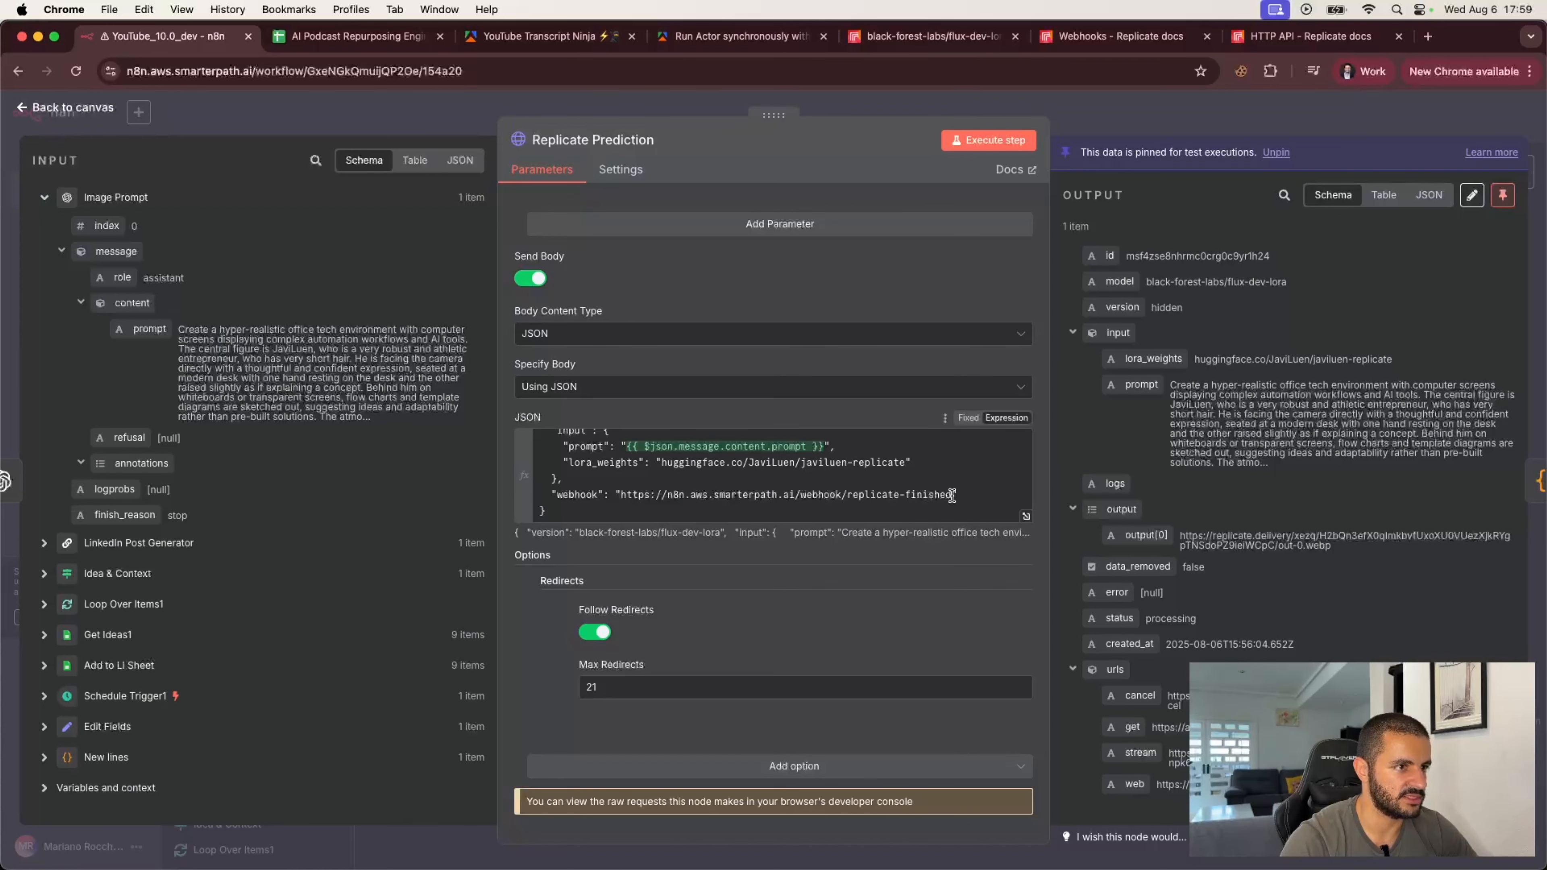
left_click(902, 493)
type("-")
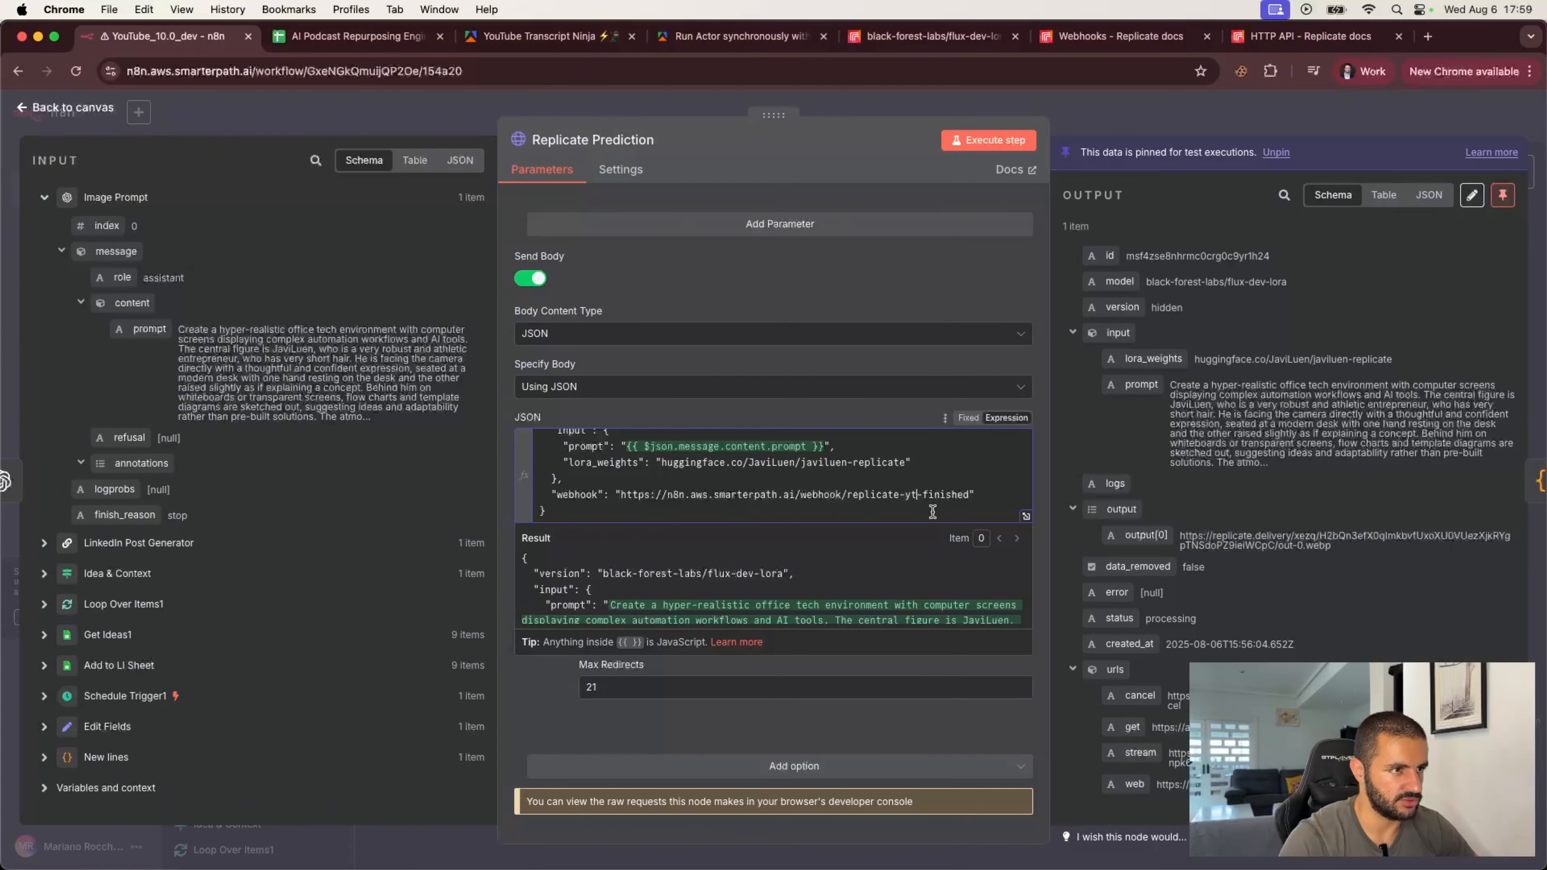
left_click(1100, 115)
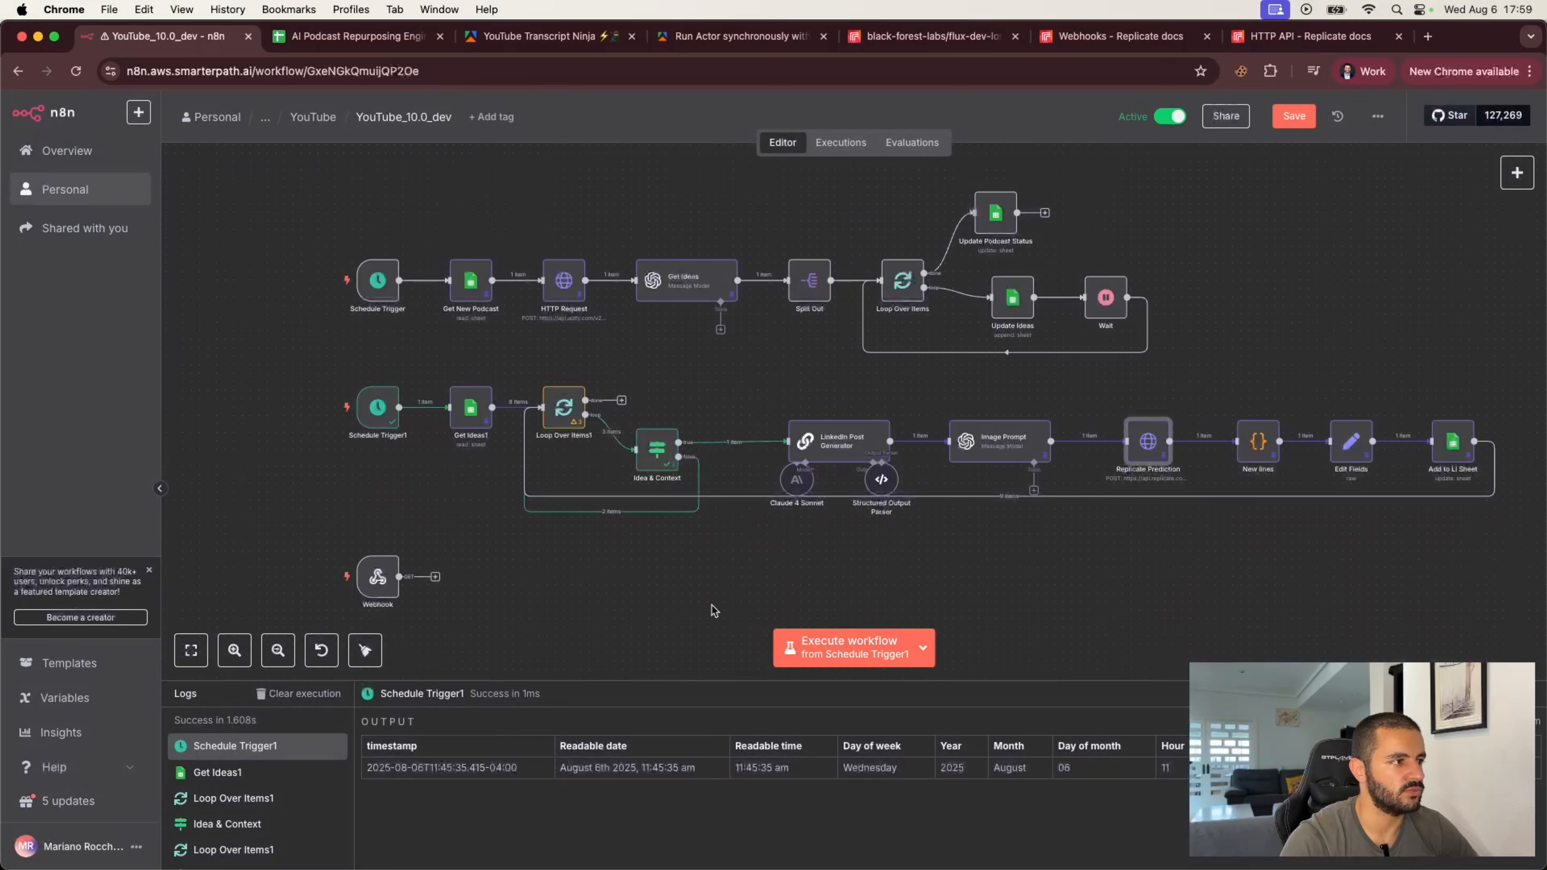
Step: Set the Webhook node's path to replicate-yt-finished and its HTTP method to POST
double_click(378, 577)
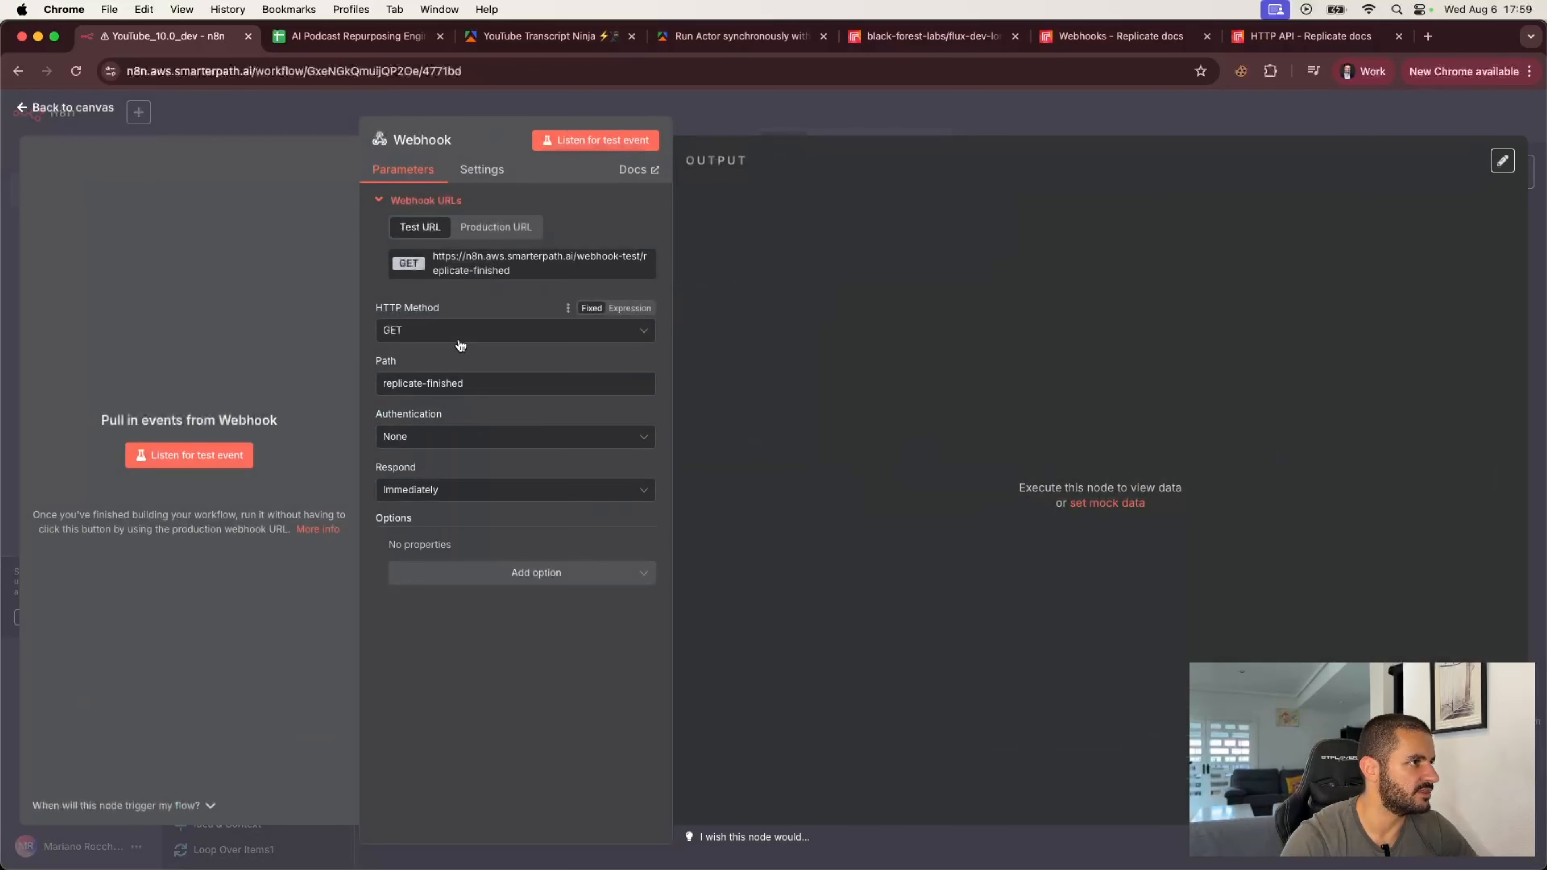
left_click(427, 383)
type("yt-")
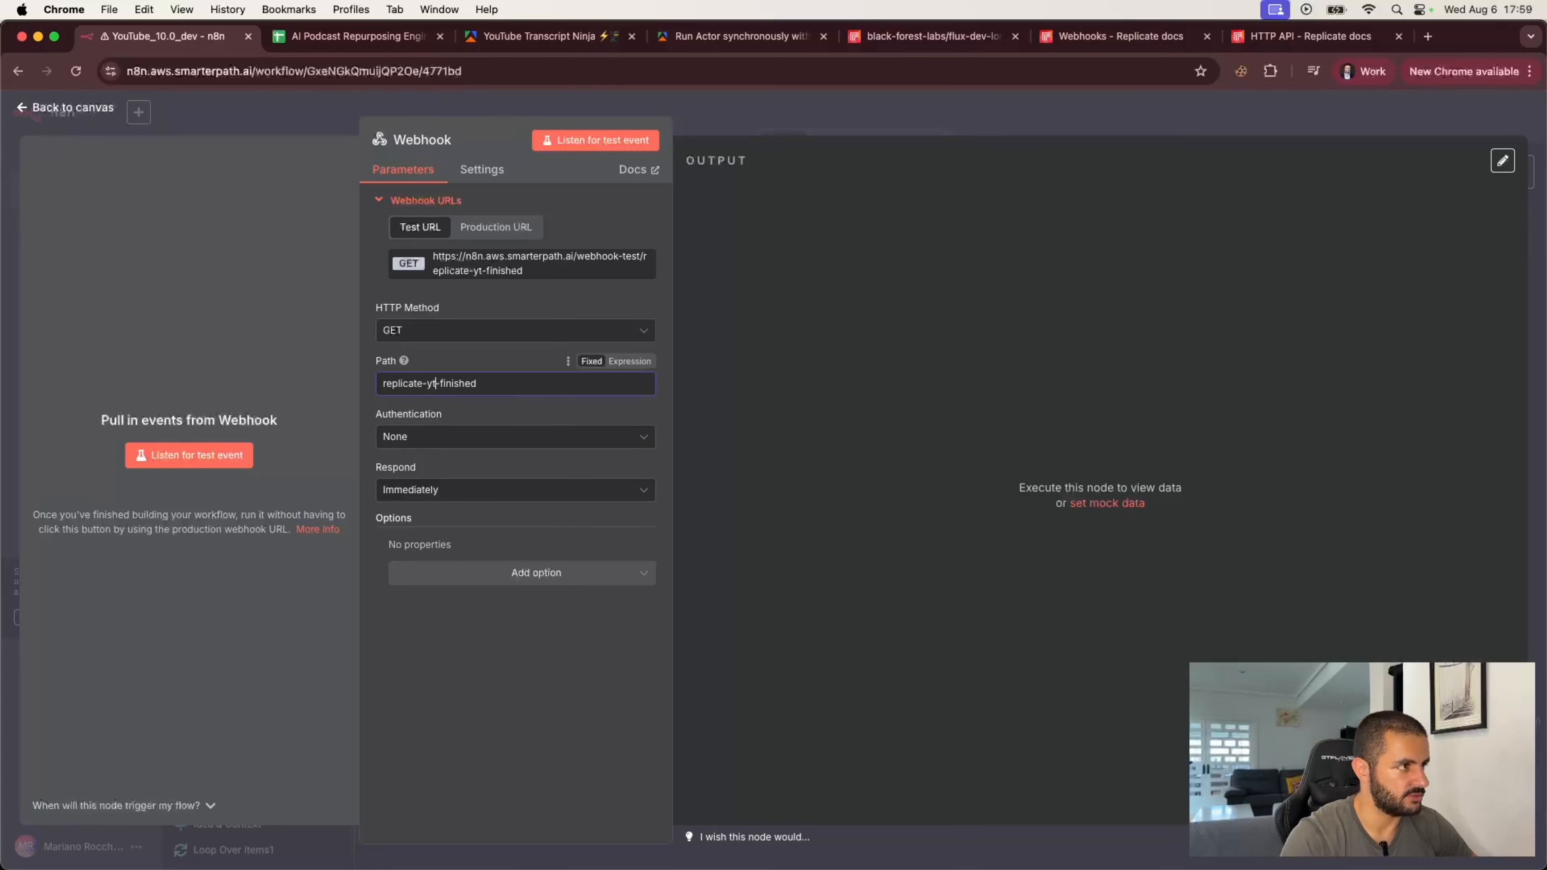
left_click(525, 351)
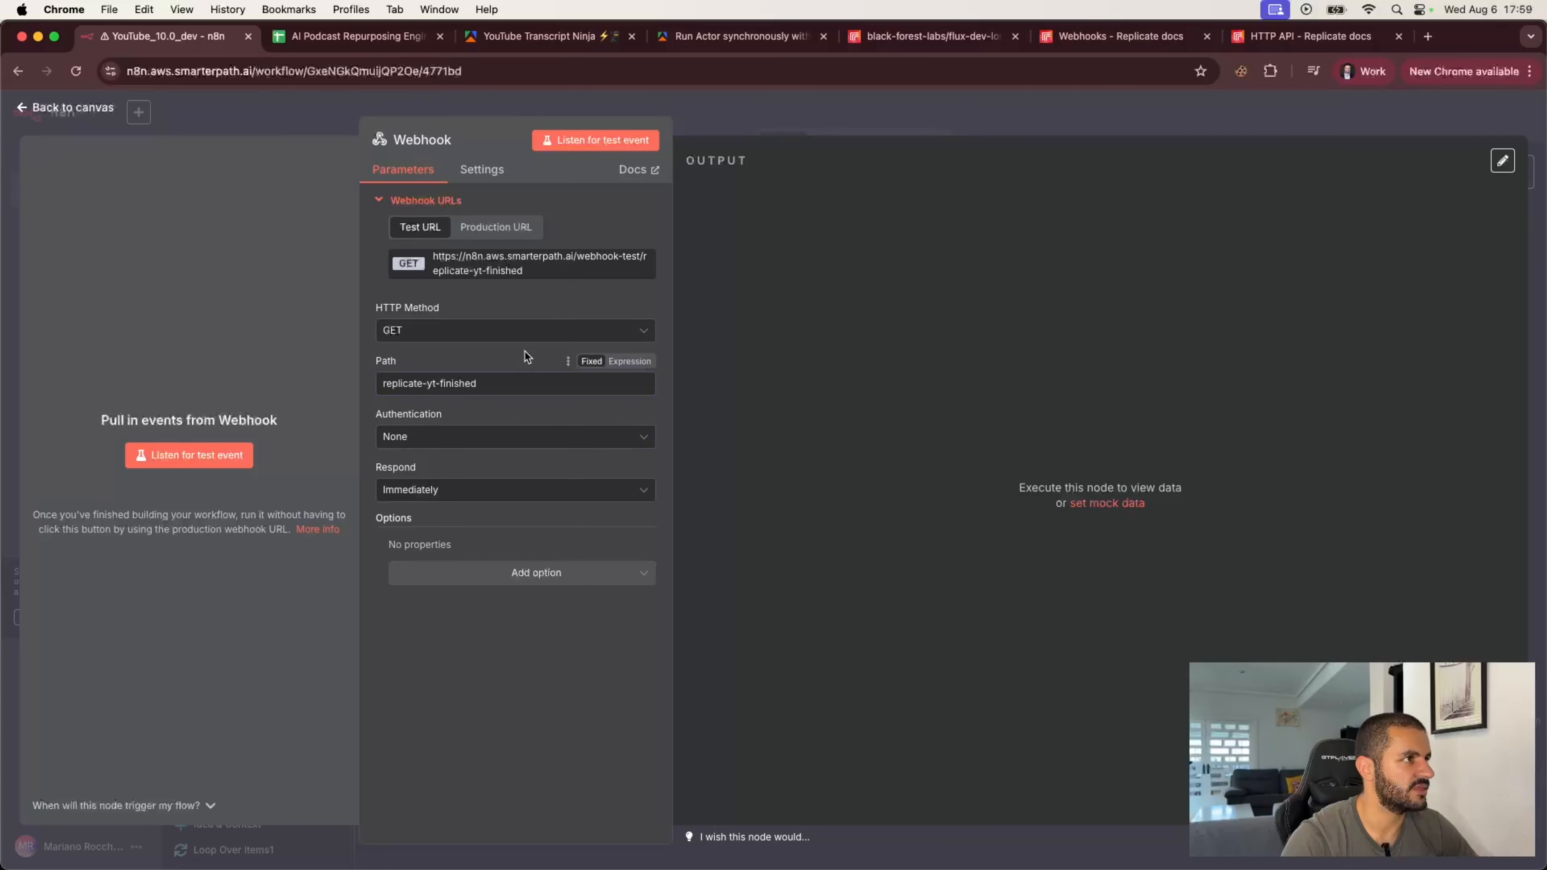
left_click(597, 335)
left_click(466, 480)
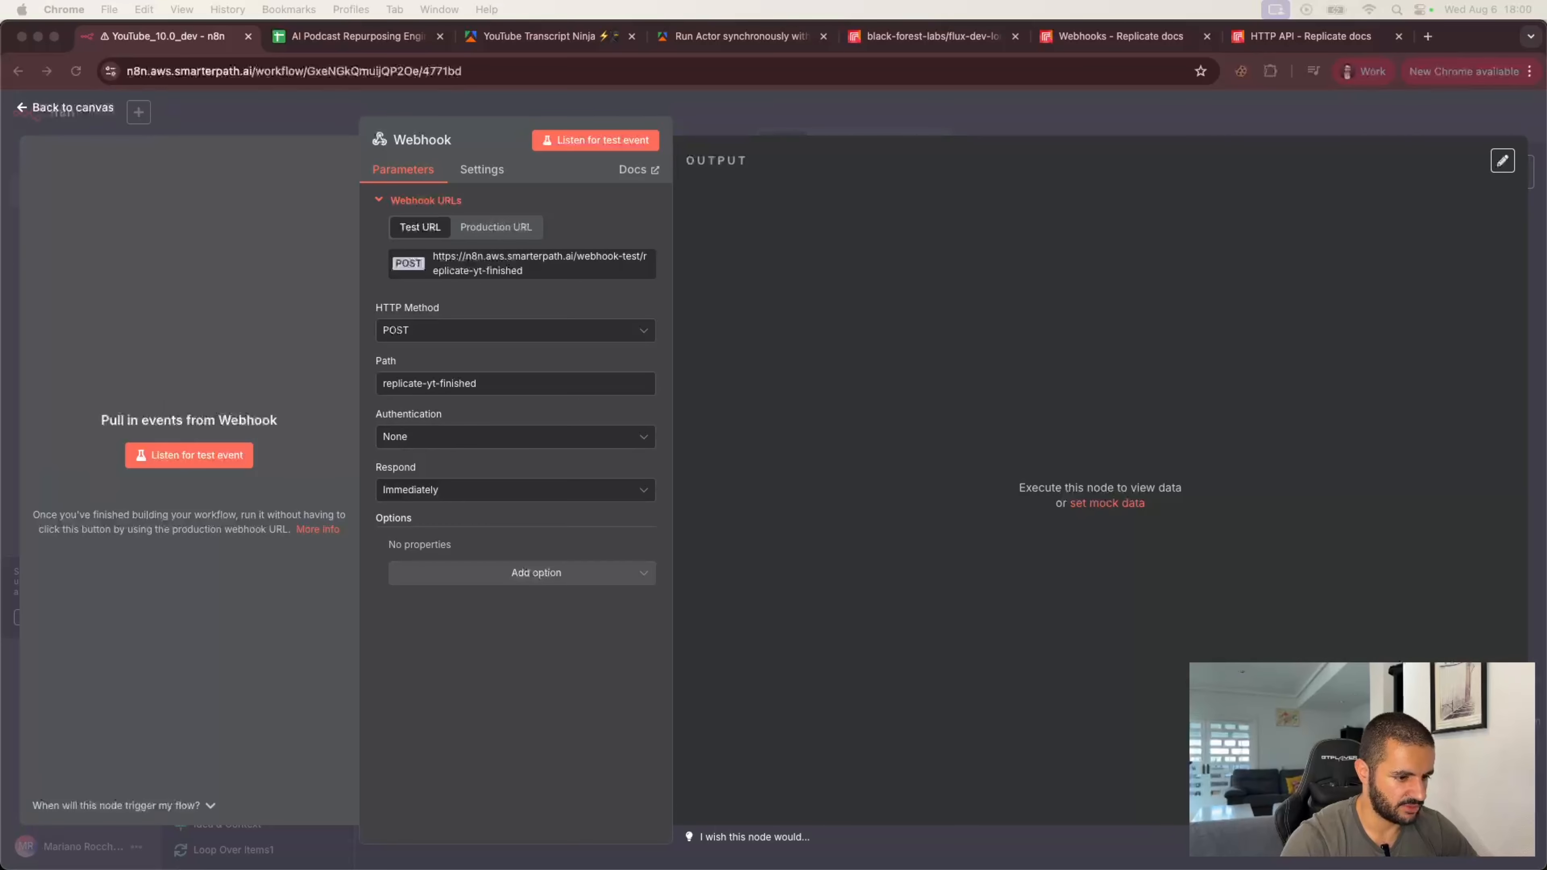
left_click(863, 120)
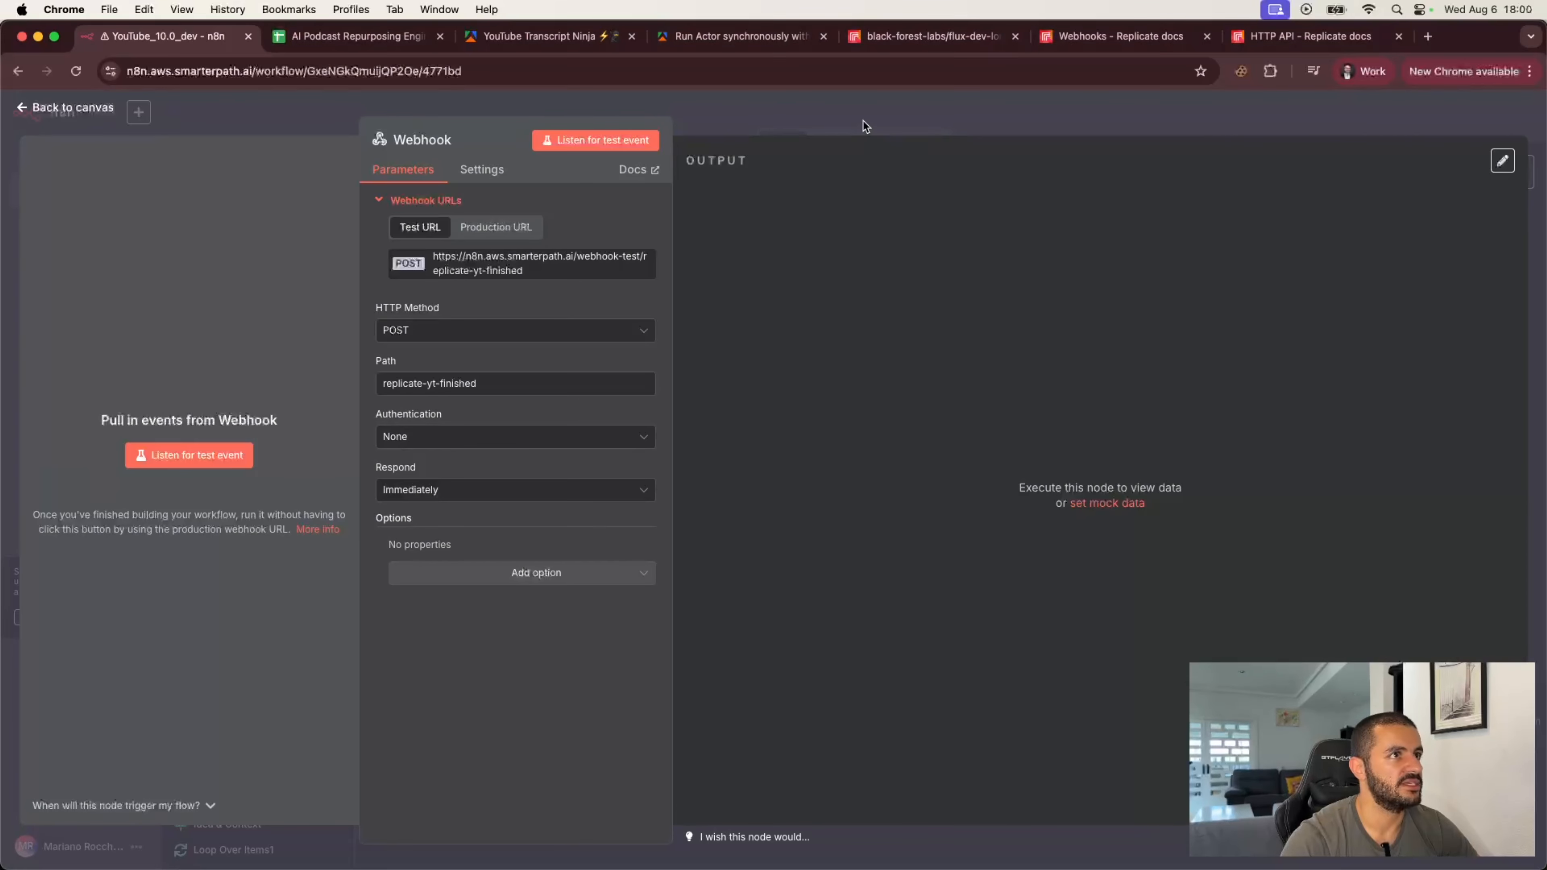
left_click(902, 120)
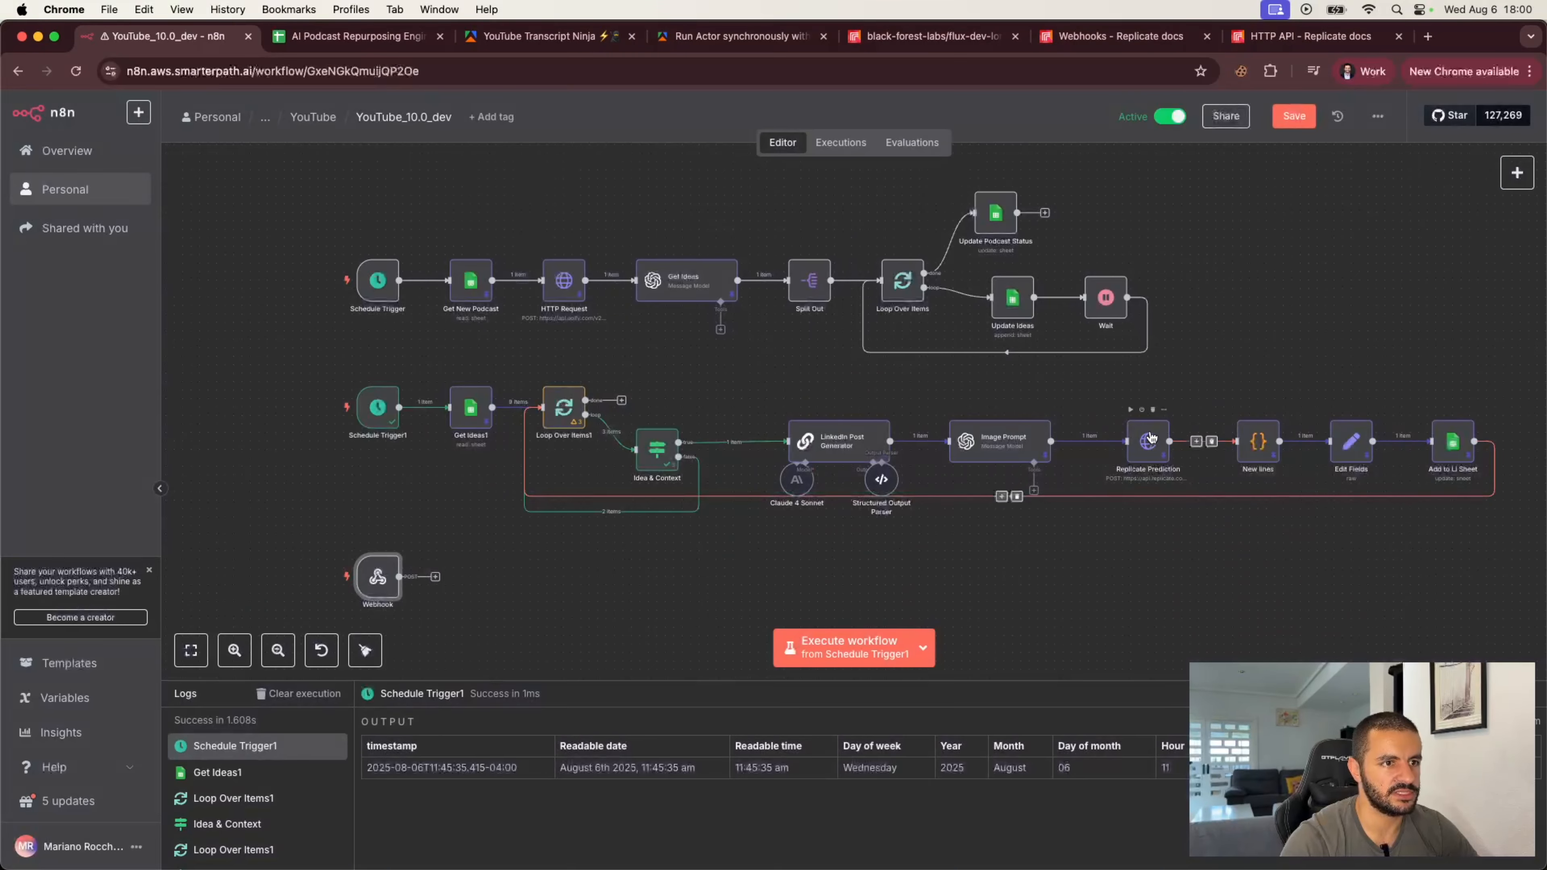
Step: Unpin the Replicate Prediction node's output data, run the workflow and save it
double_click(1151, 436)
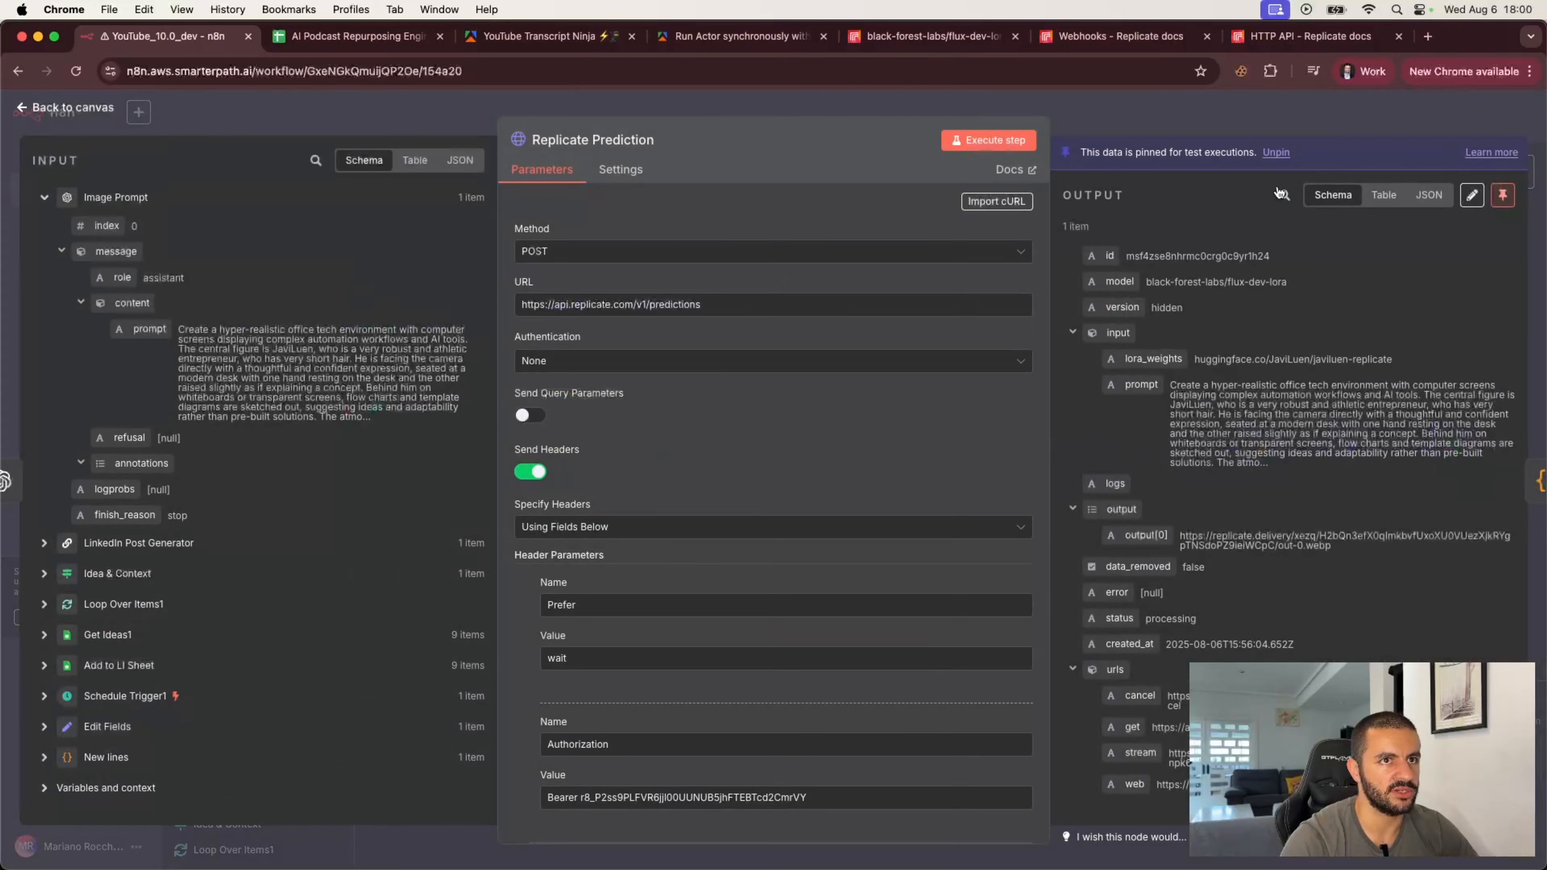
left_click(1504, 193)
left_click(1401, 112)
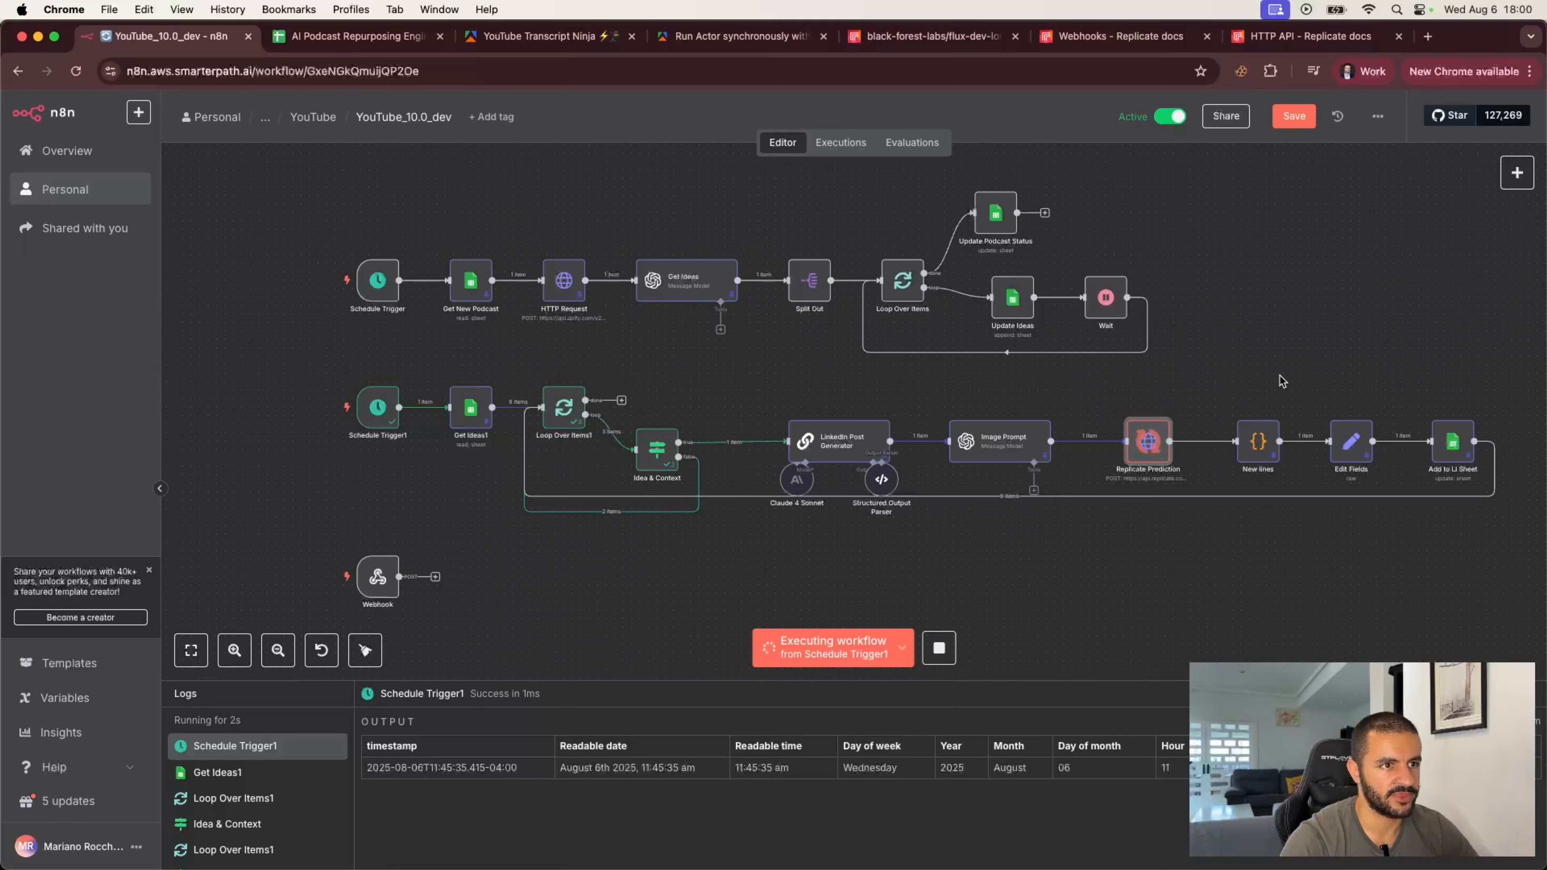
left_click(1295, 122)
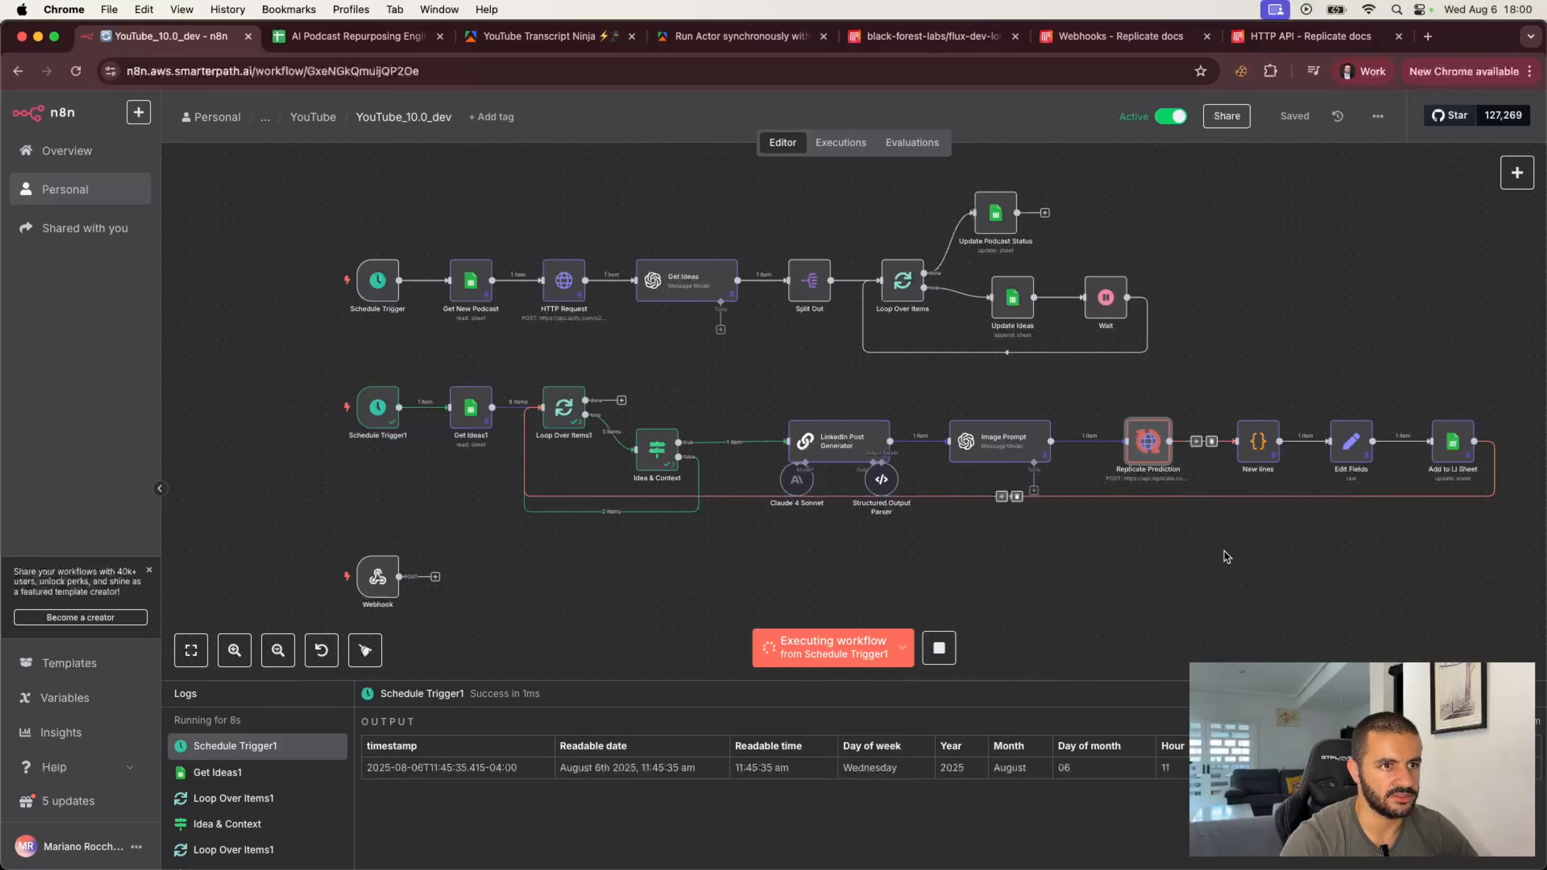
Step: Inspect the latest execution's Webhook output and copy the prediction's web URL
mouse_move(1250, 417)
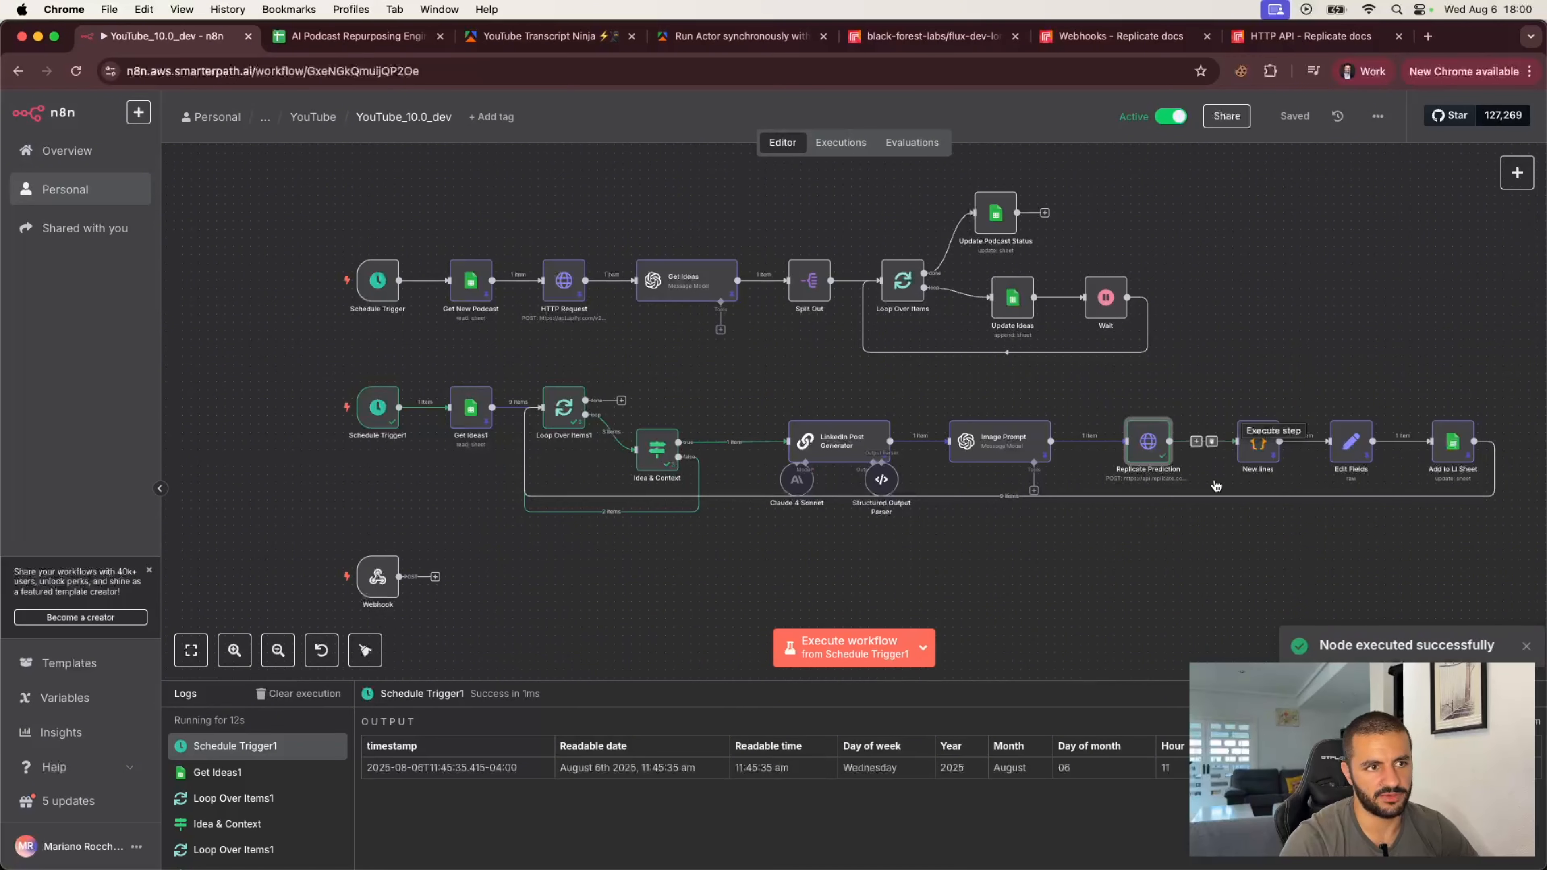
left_click(844, 144)
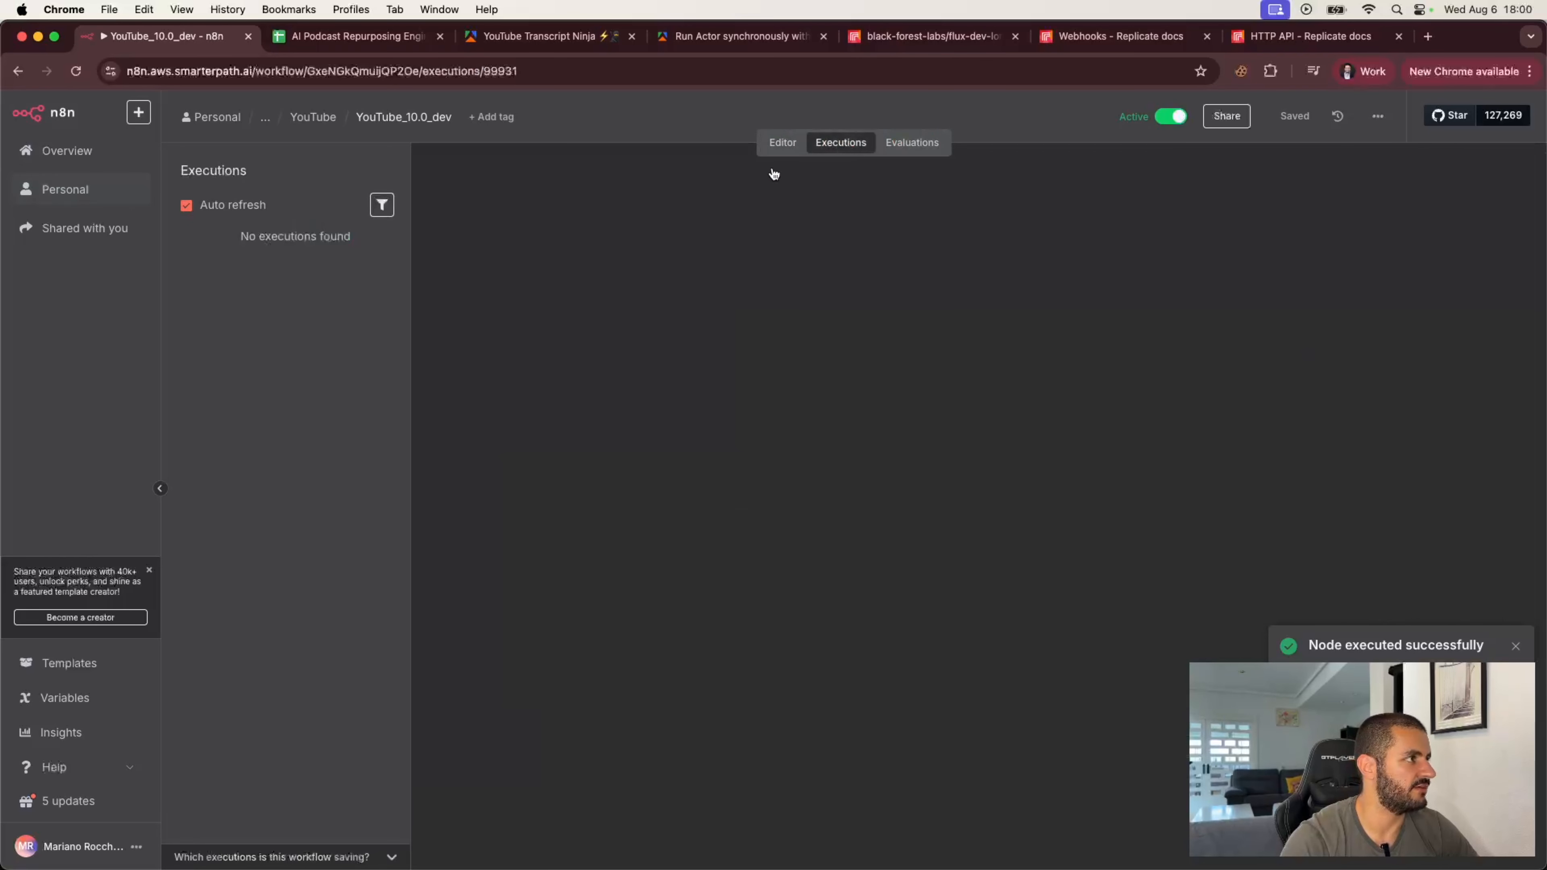
left_click(295, 259)
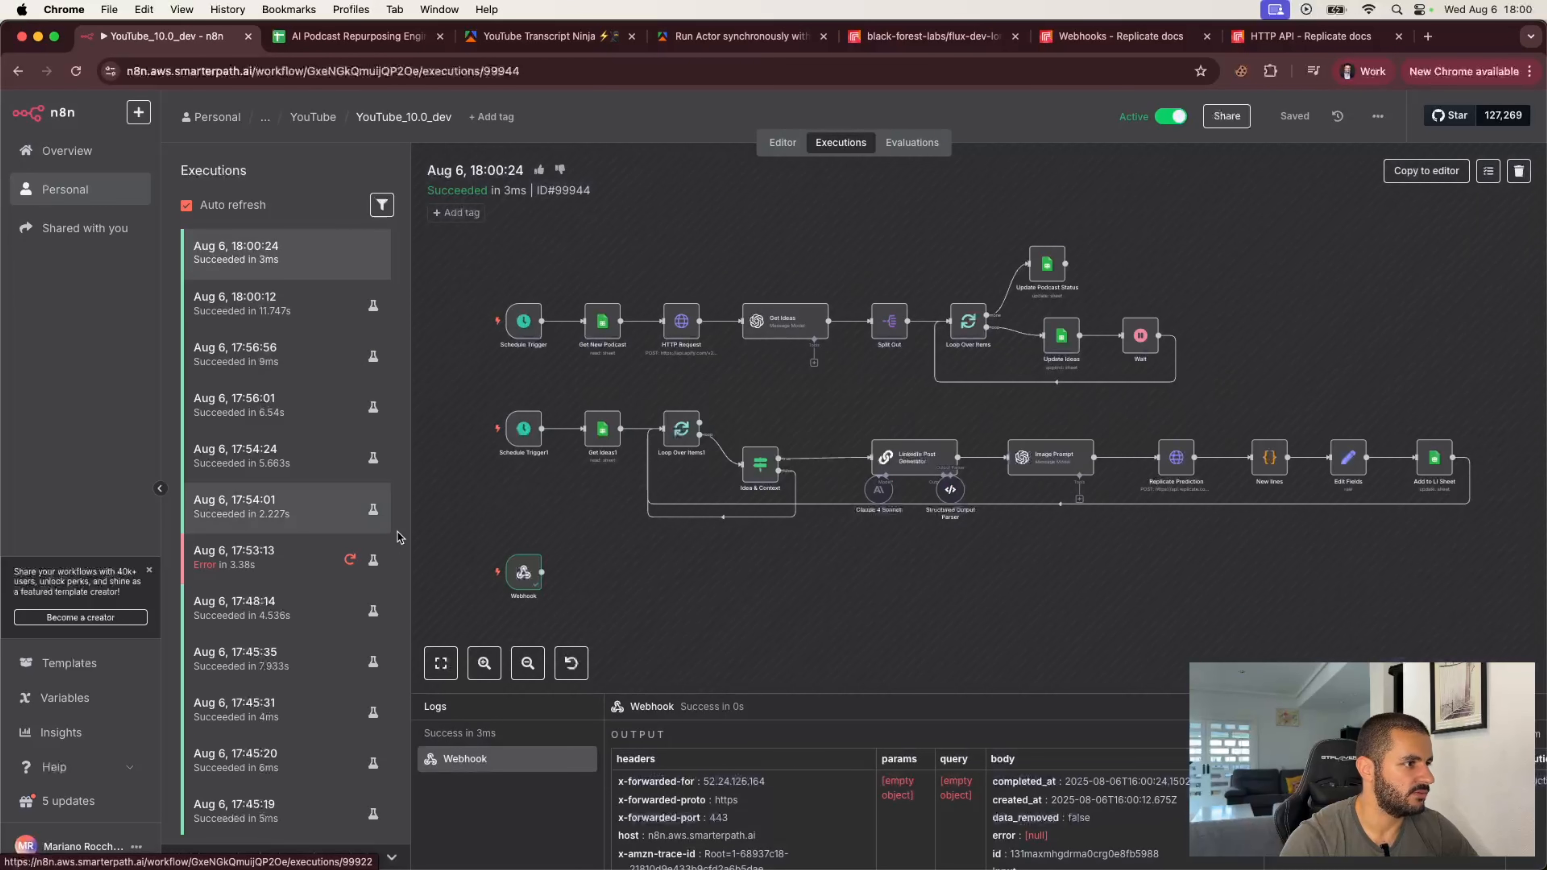
double_click(523, 573)
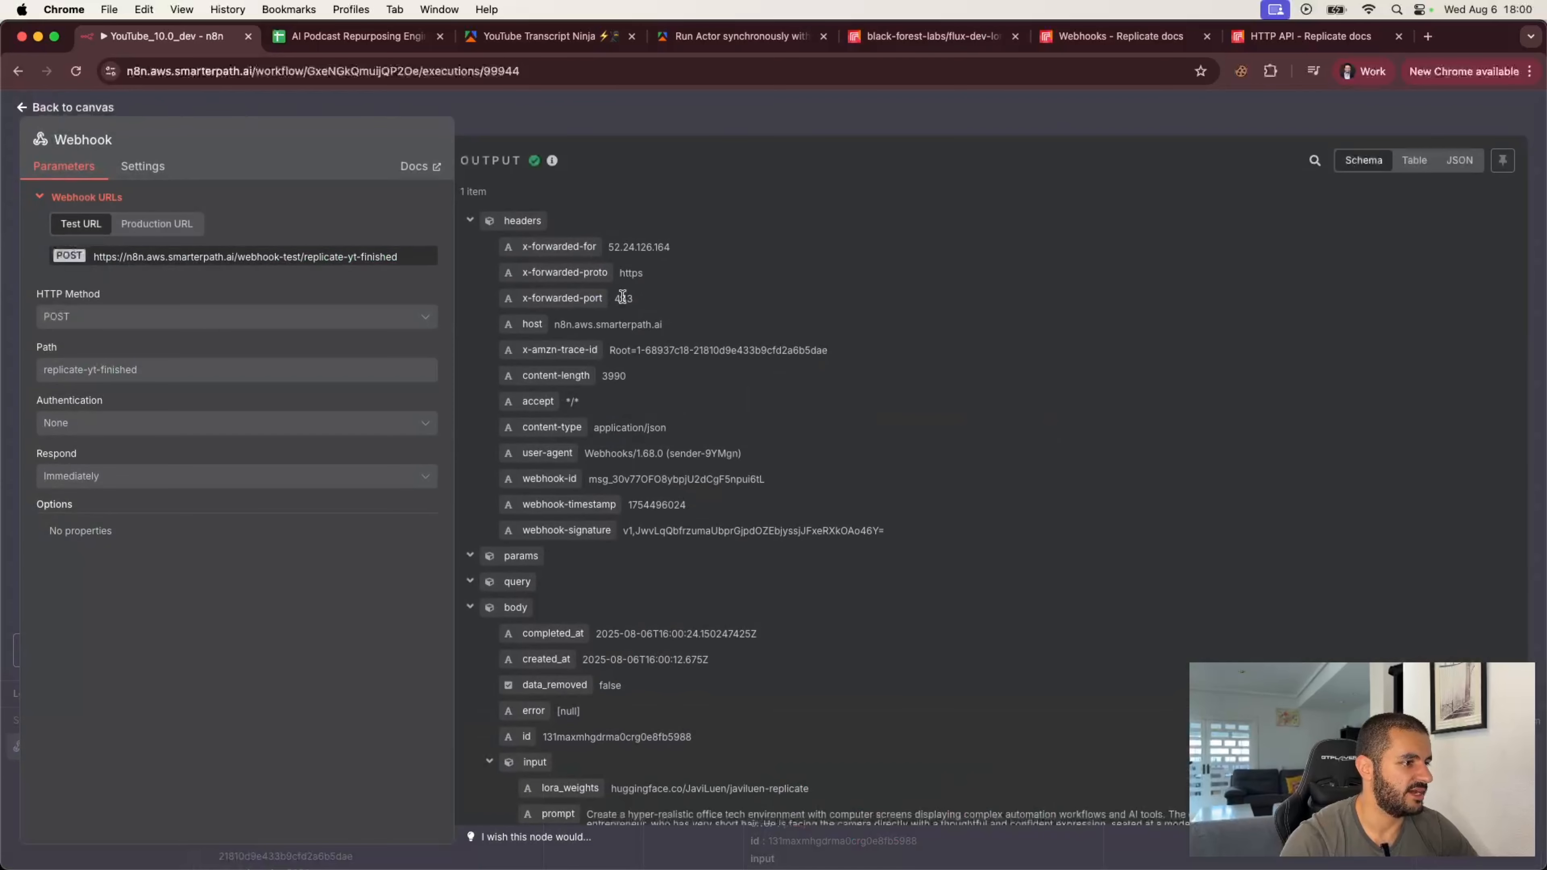
scroll(652, 597, "down", 10)
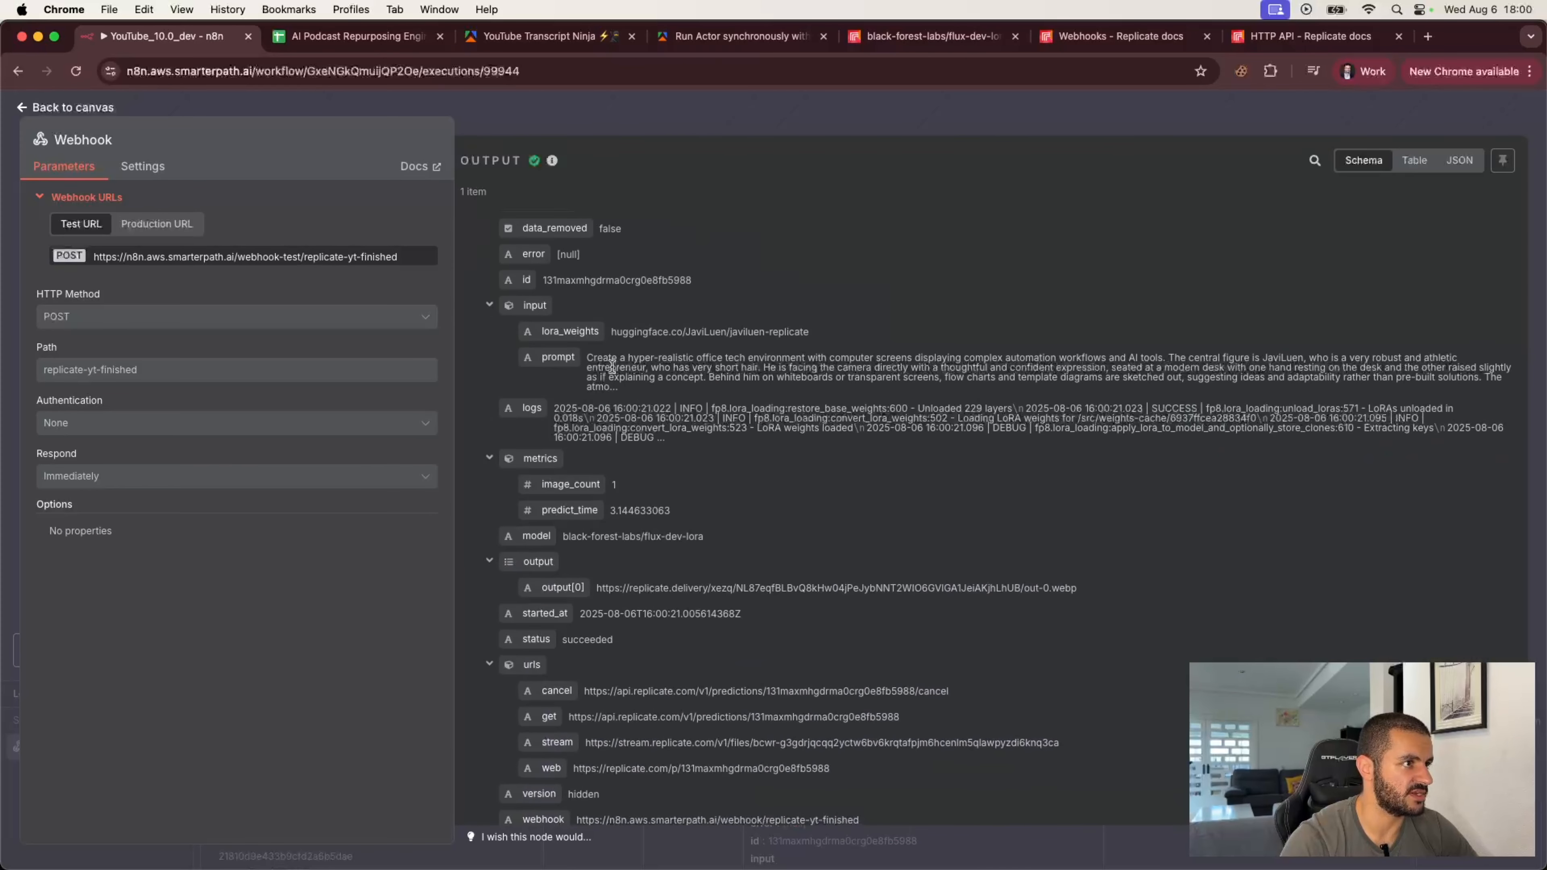
scroll(633, 496, "down", 2)
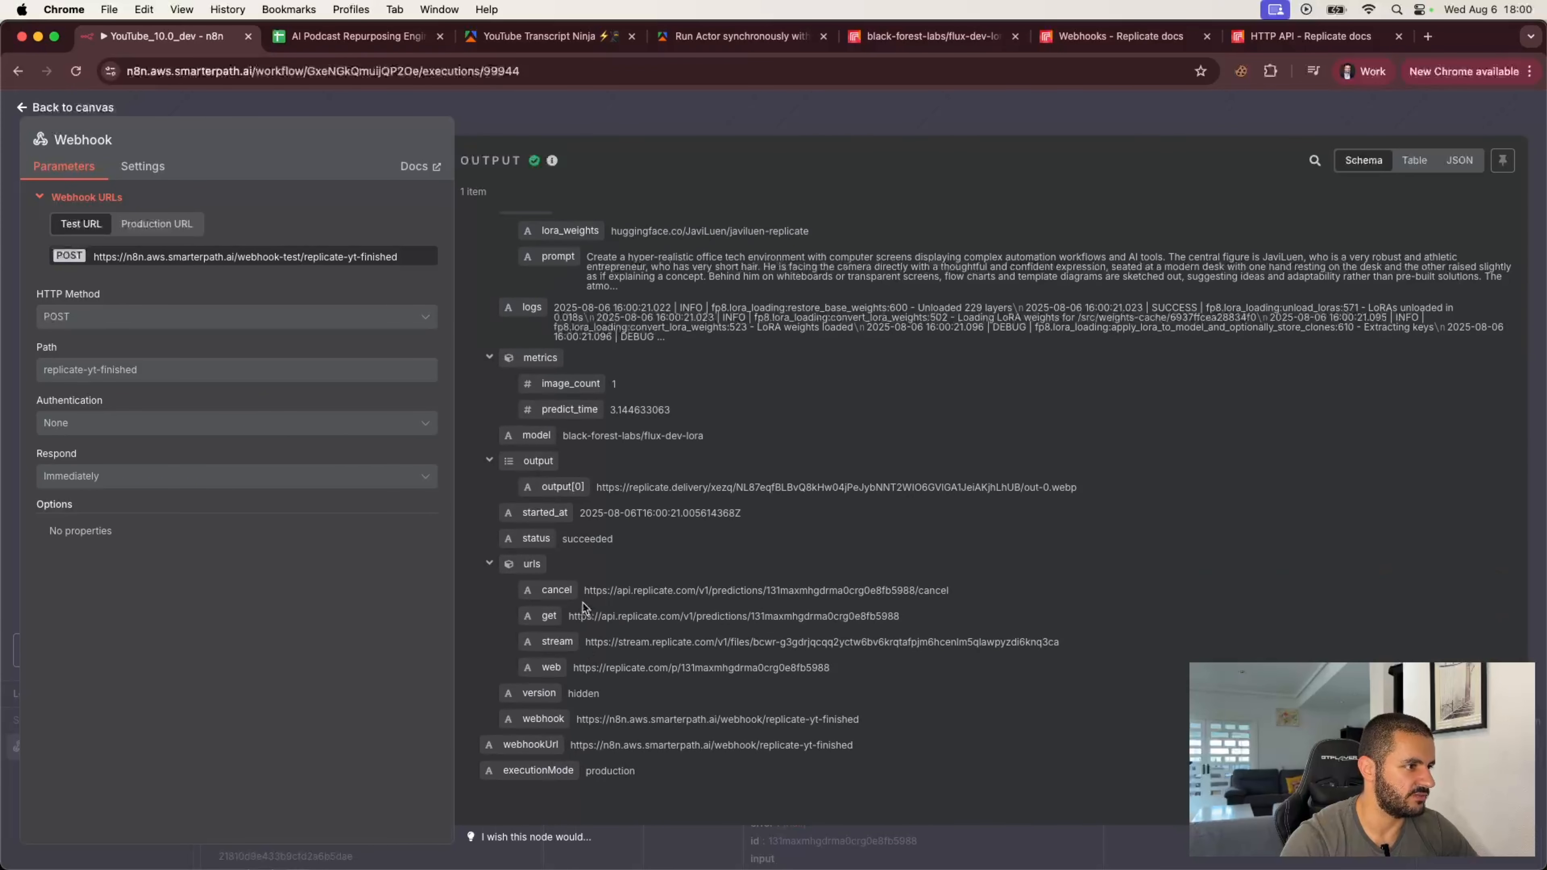
left_click_drag(568, 617, 923, 619)
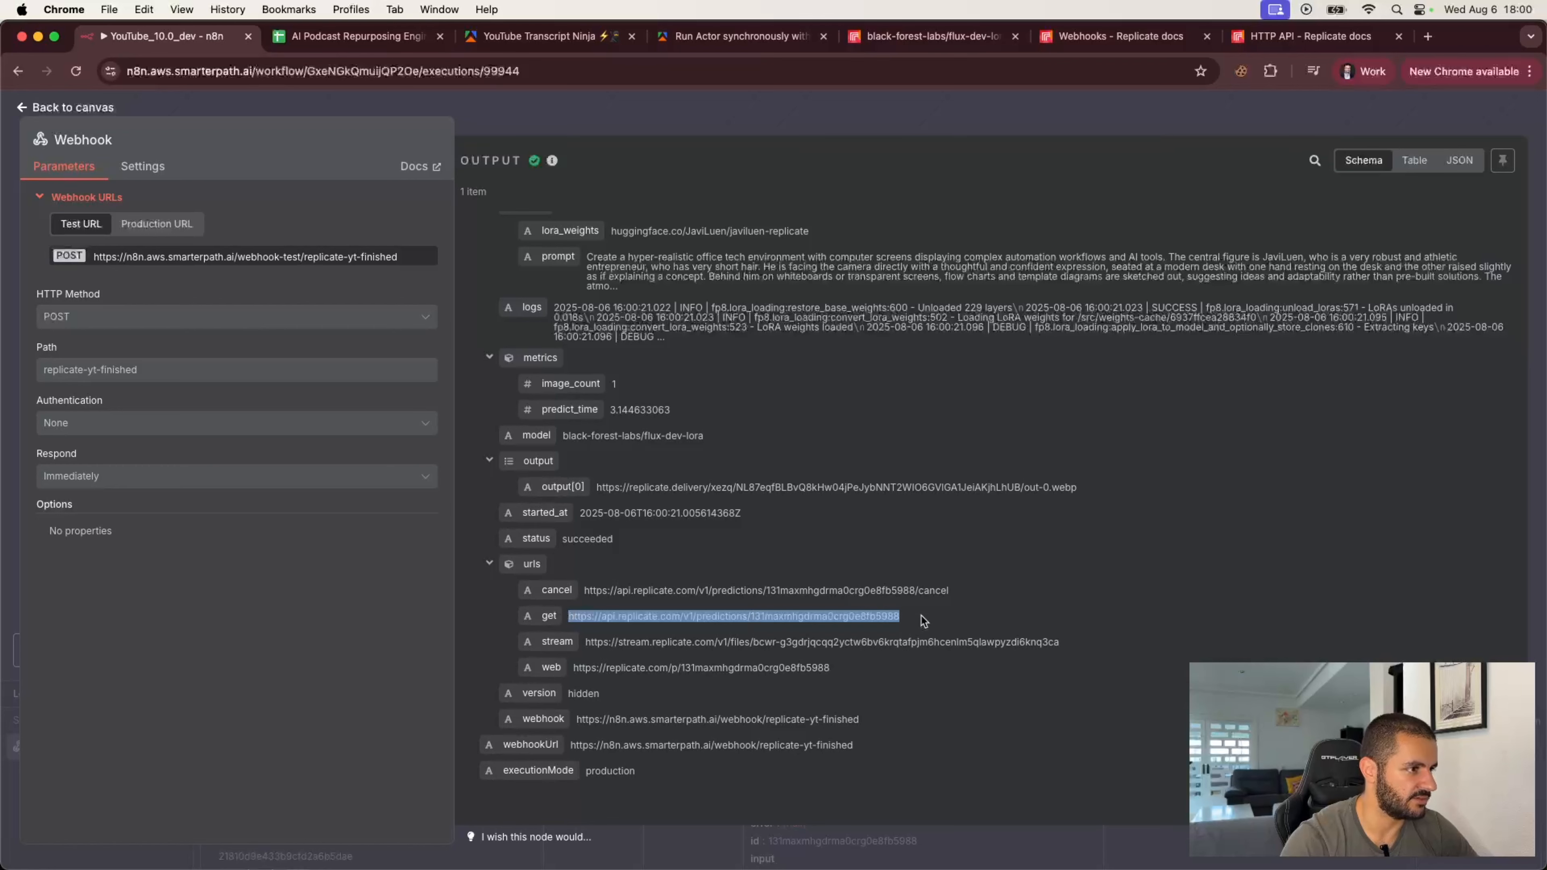
left_click_drag(846, 669, 576, 668)
key("super+c")
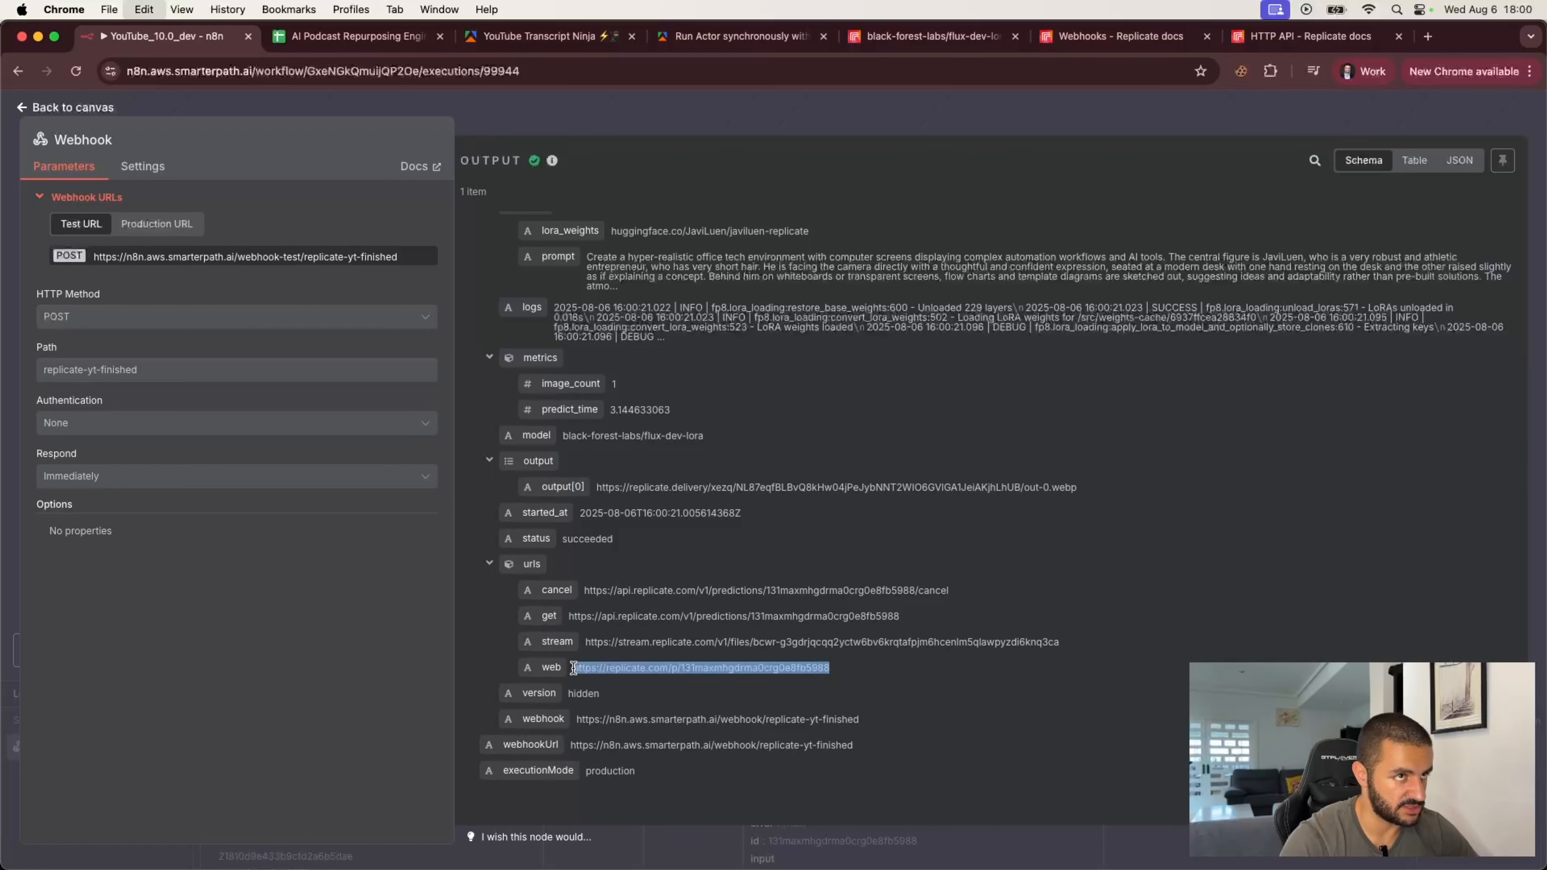
Step: Open the copied prediction page in a new tab and review its input prompt and generated image
left_click(1427, 36)
key("super+v")
key("Return")
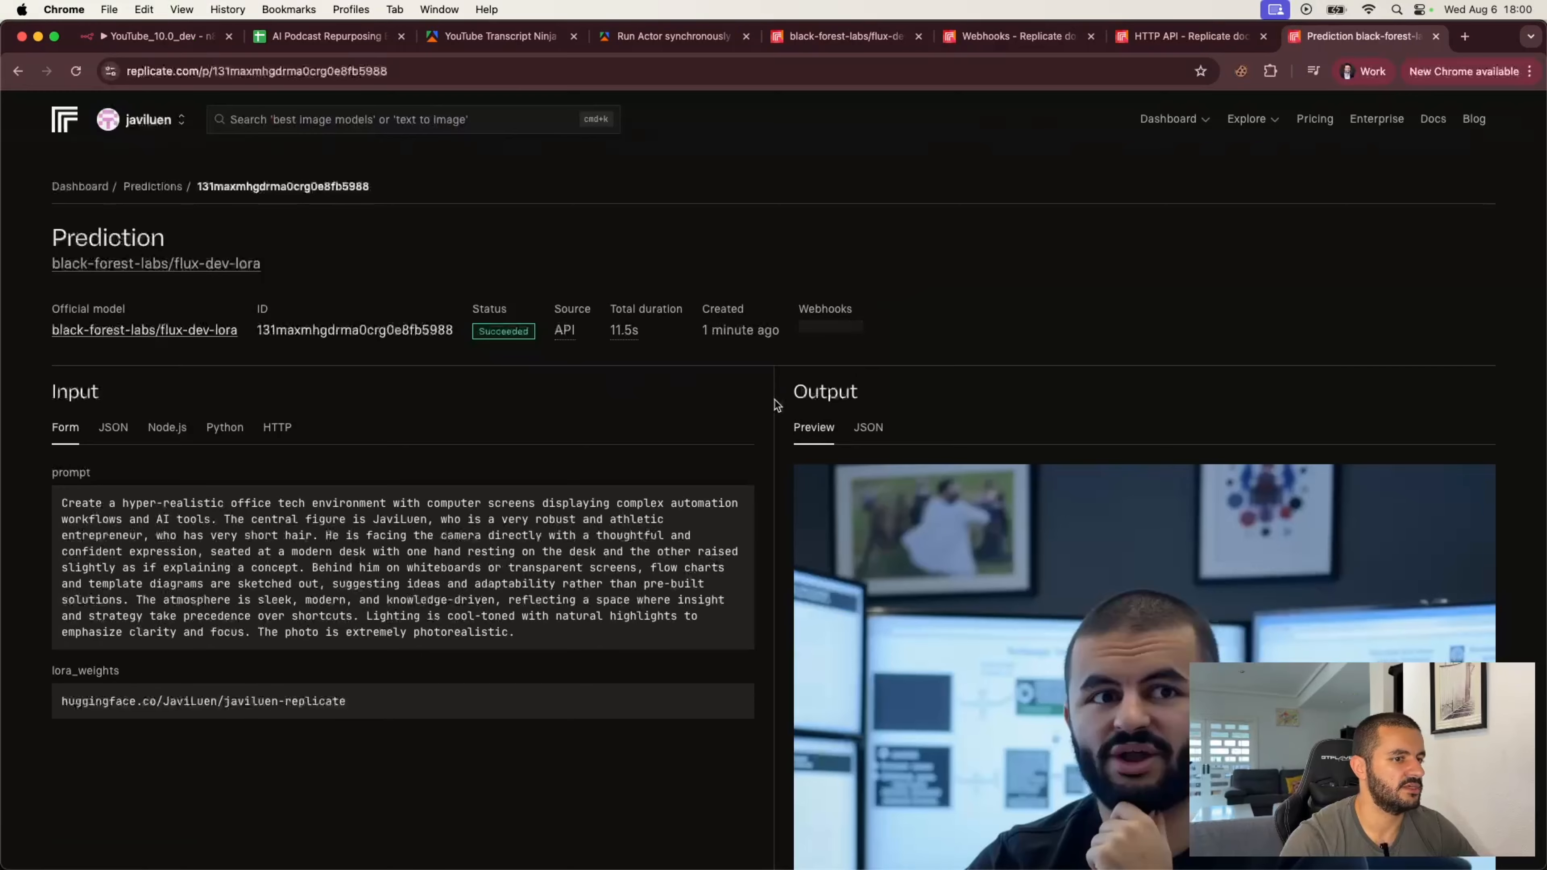
scroll(775, 400, "down", 5)
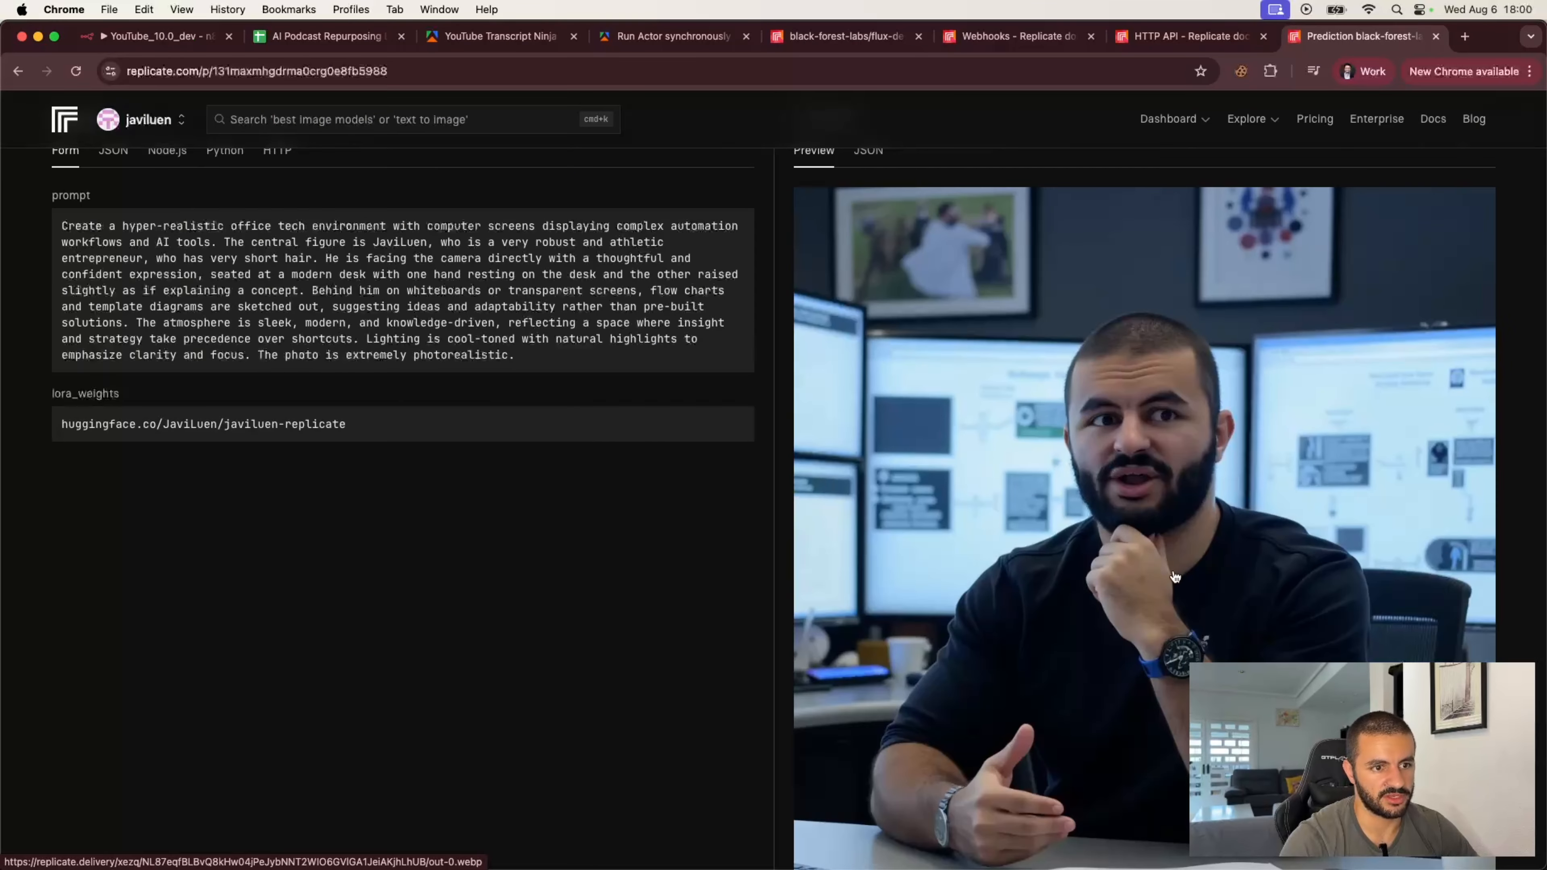
scroll(1175, 578, "down", 1)
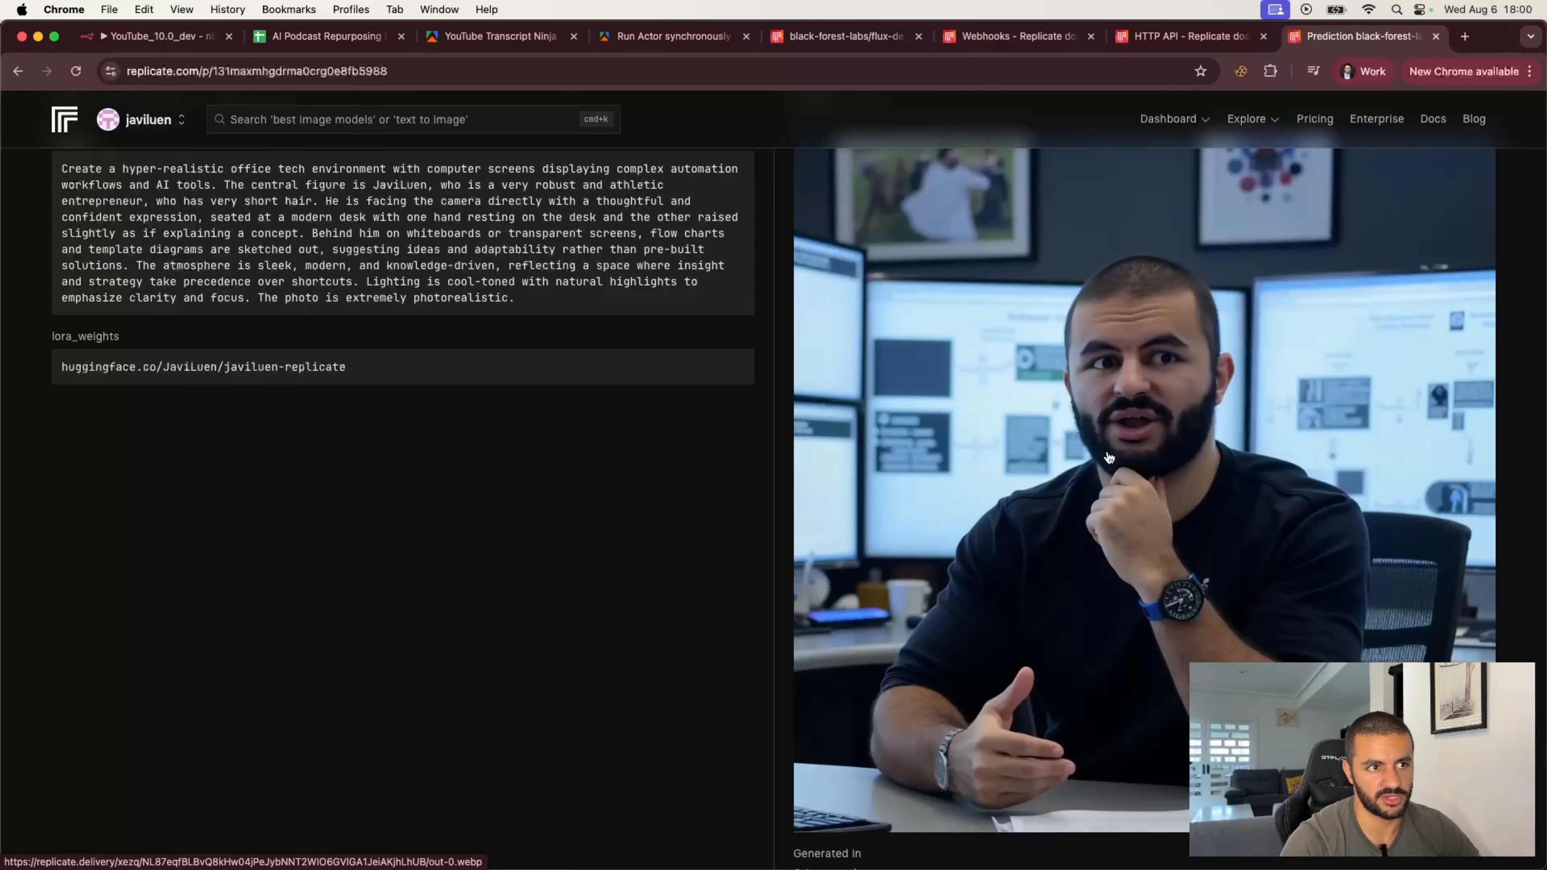
scroll(1073, 552, "down", 2)
scroll(1072, 551, "up", 7)
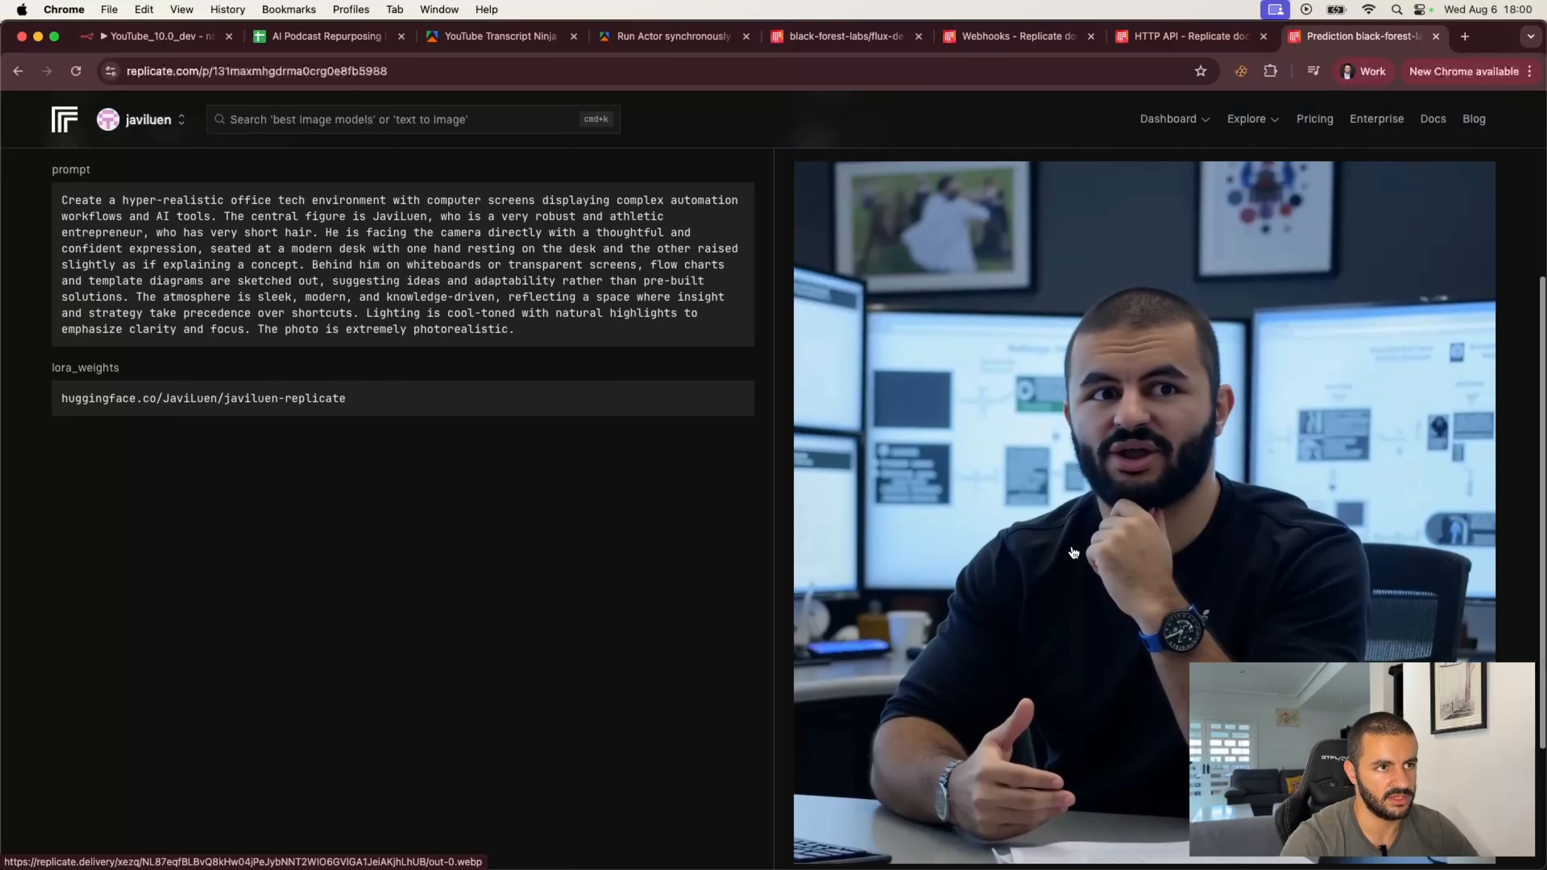
scroll(1063, 495, "down", 2)
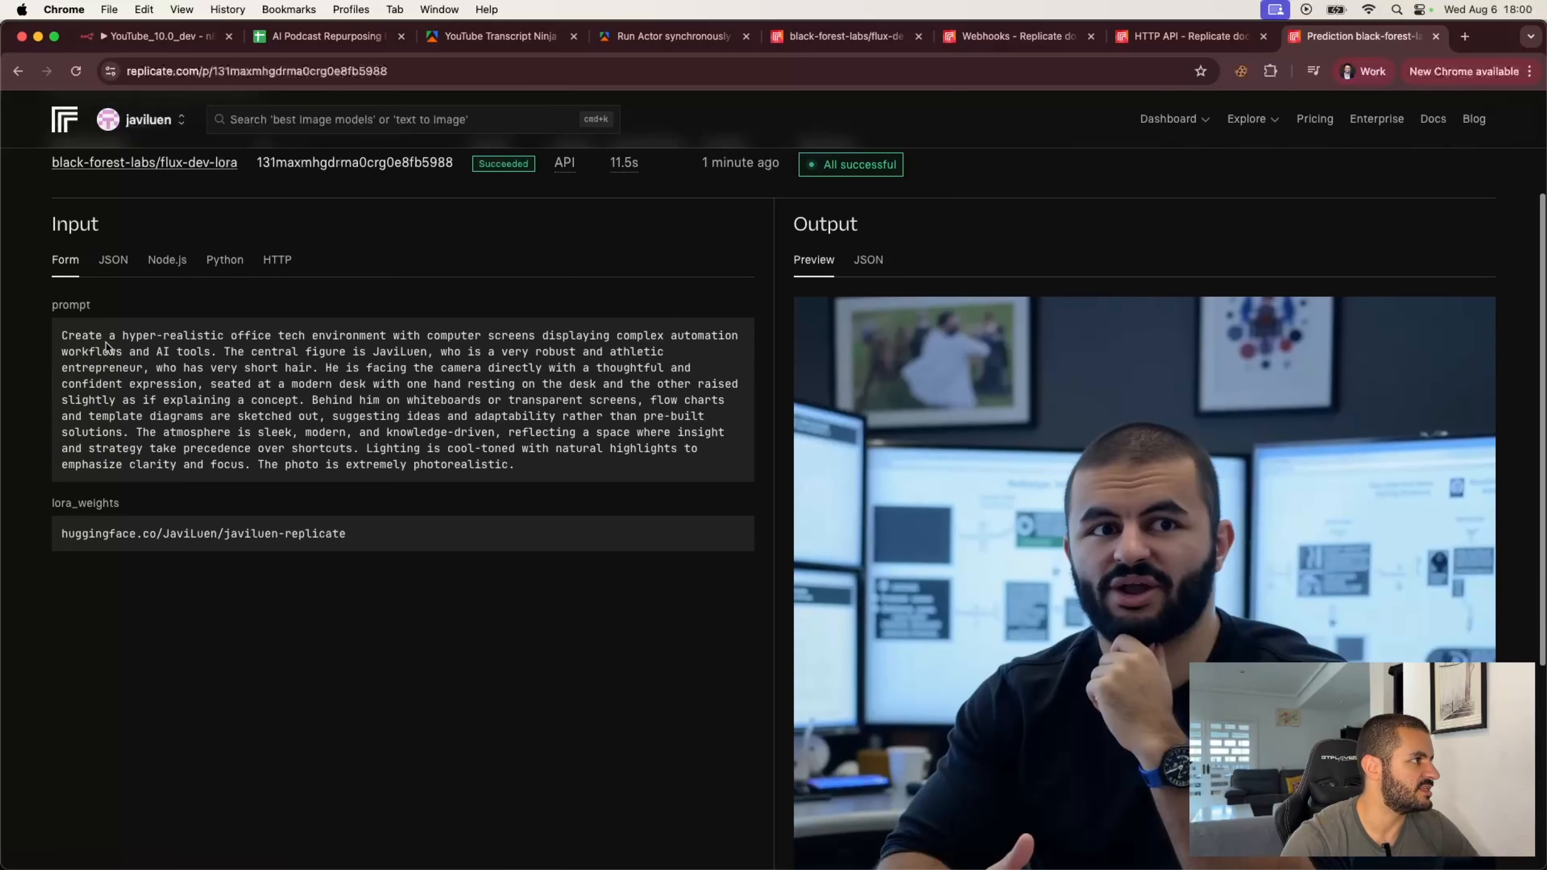
left_click_drag(66, 335, 539, 464)
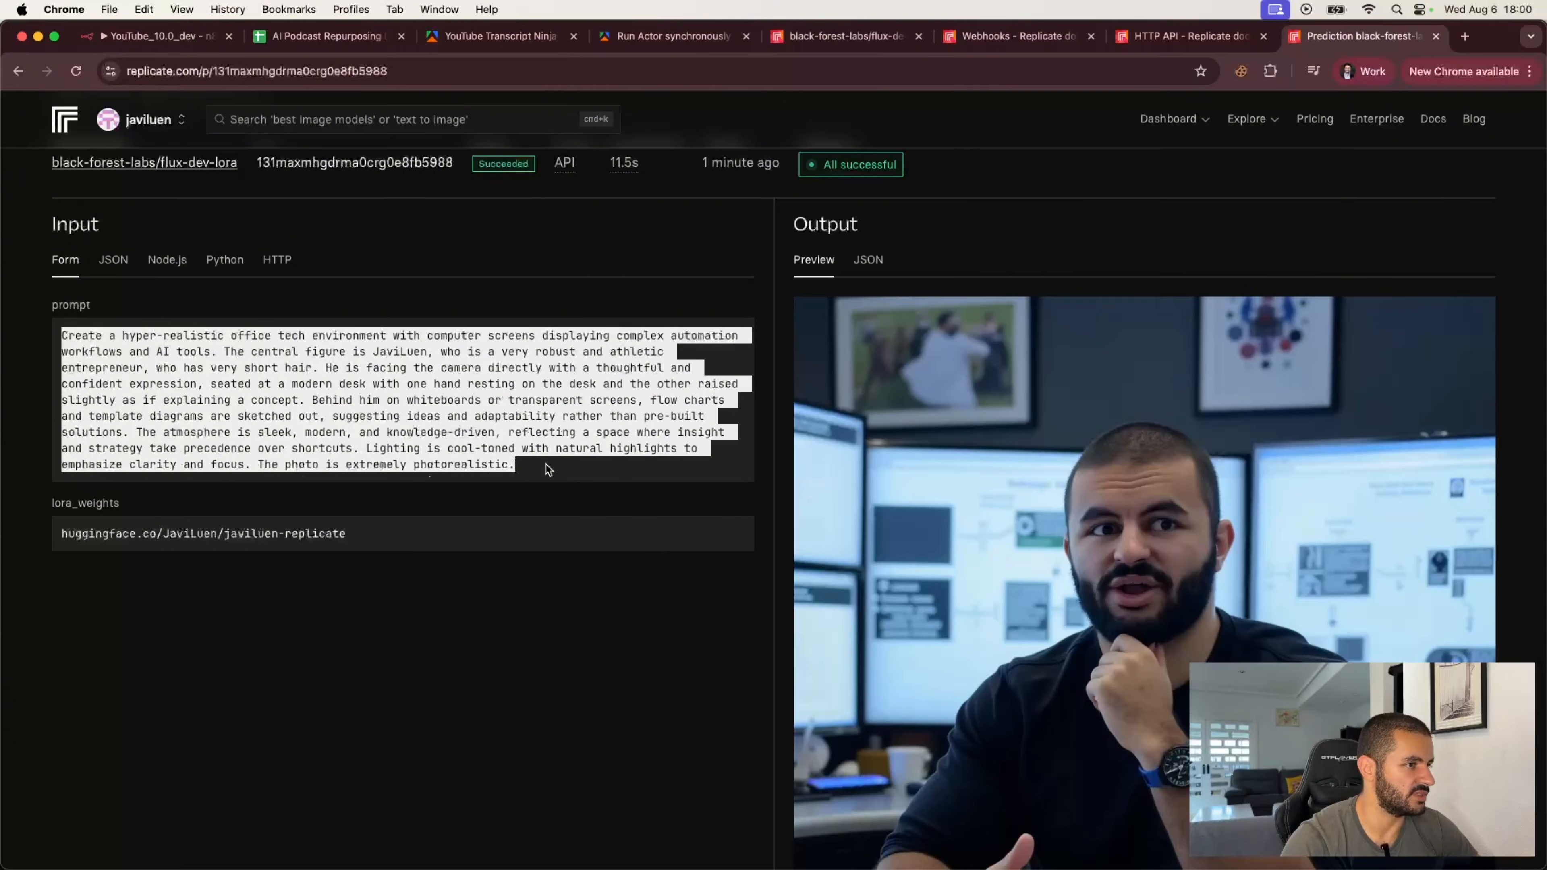
scroll(989, 532, "down", 1)
scroll(989, 531, "down", 4)
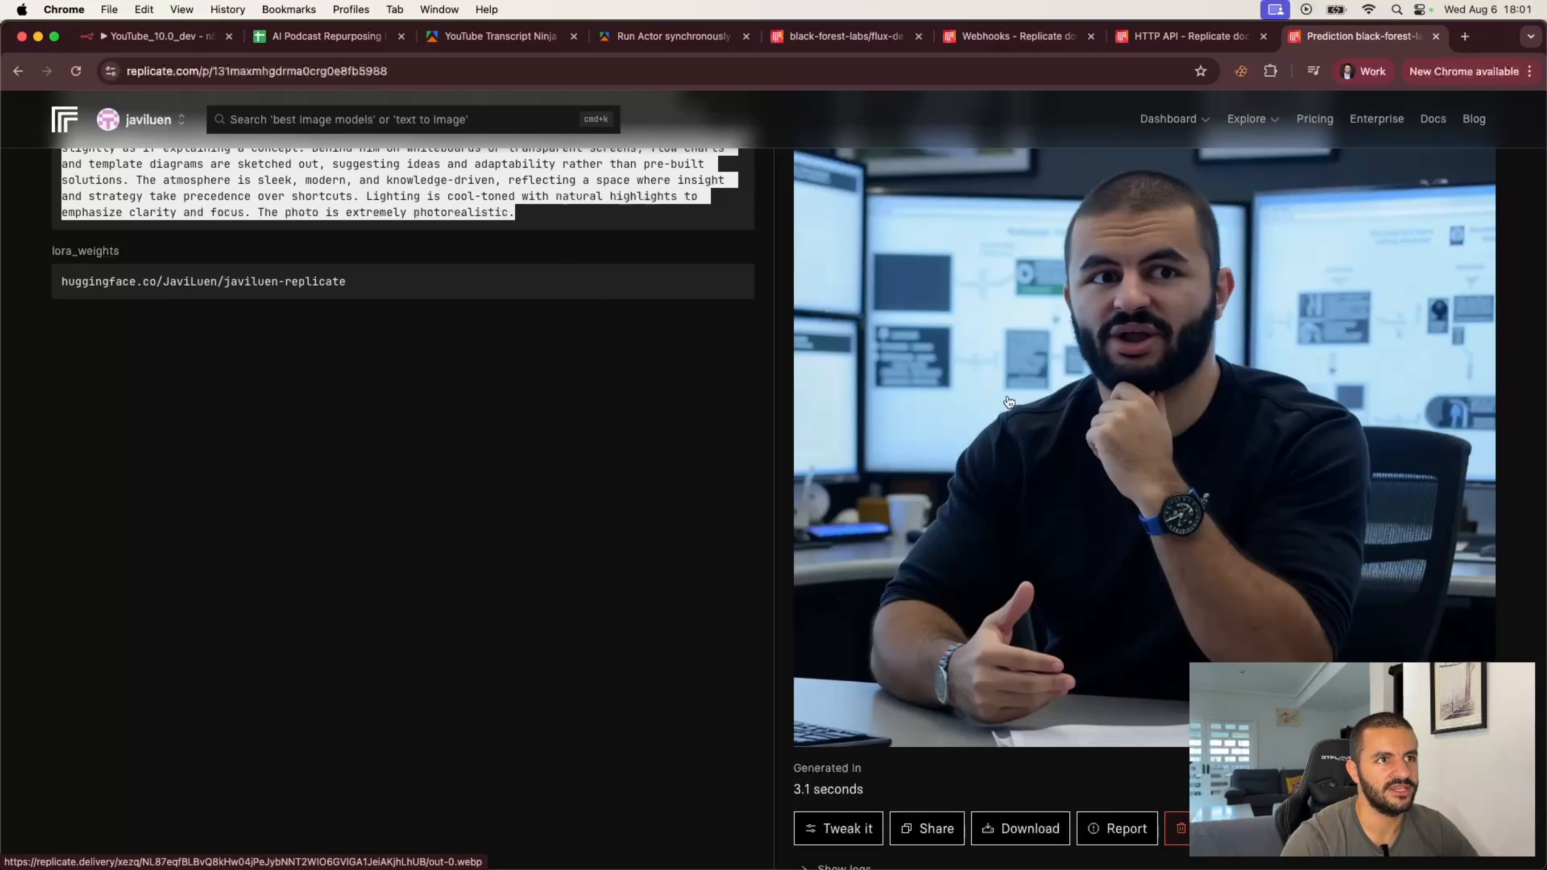
scroll(1009, 402, "up", 2)
scroll(1009, 403, "up", 4)
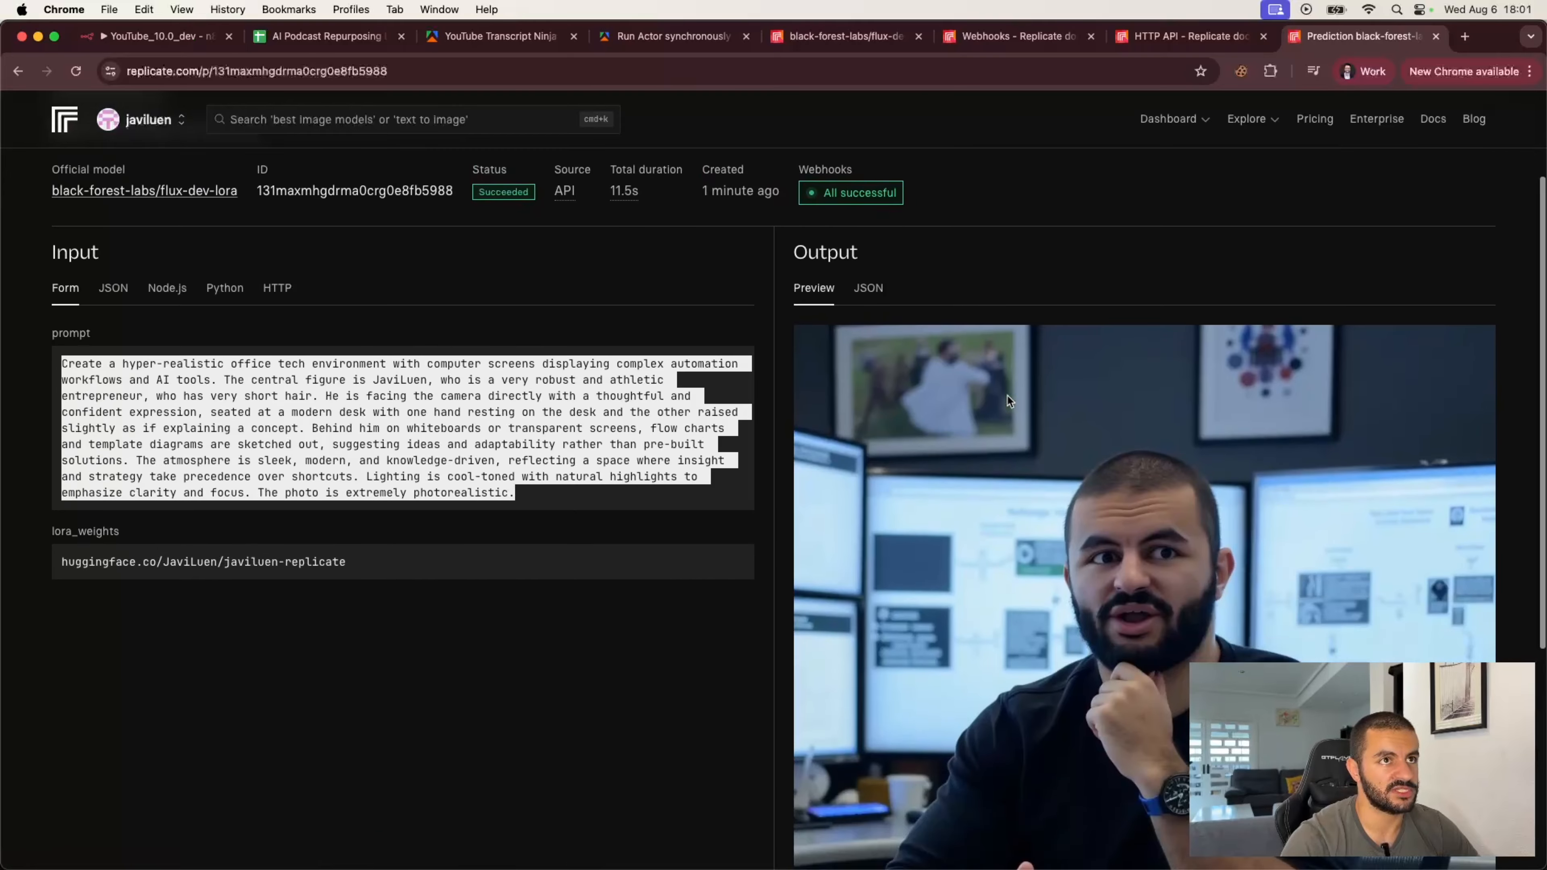
left_click(188, 40)
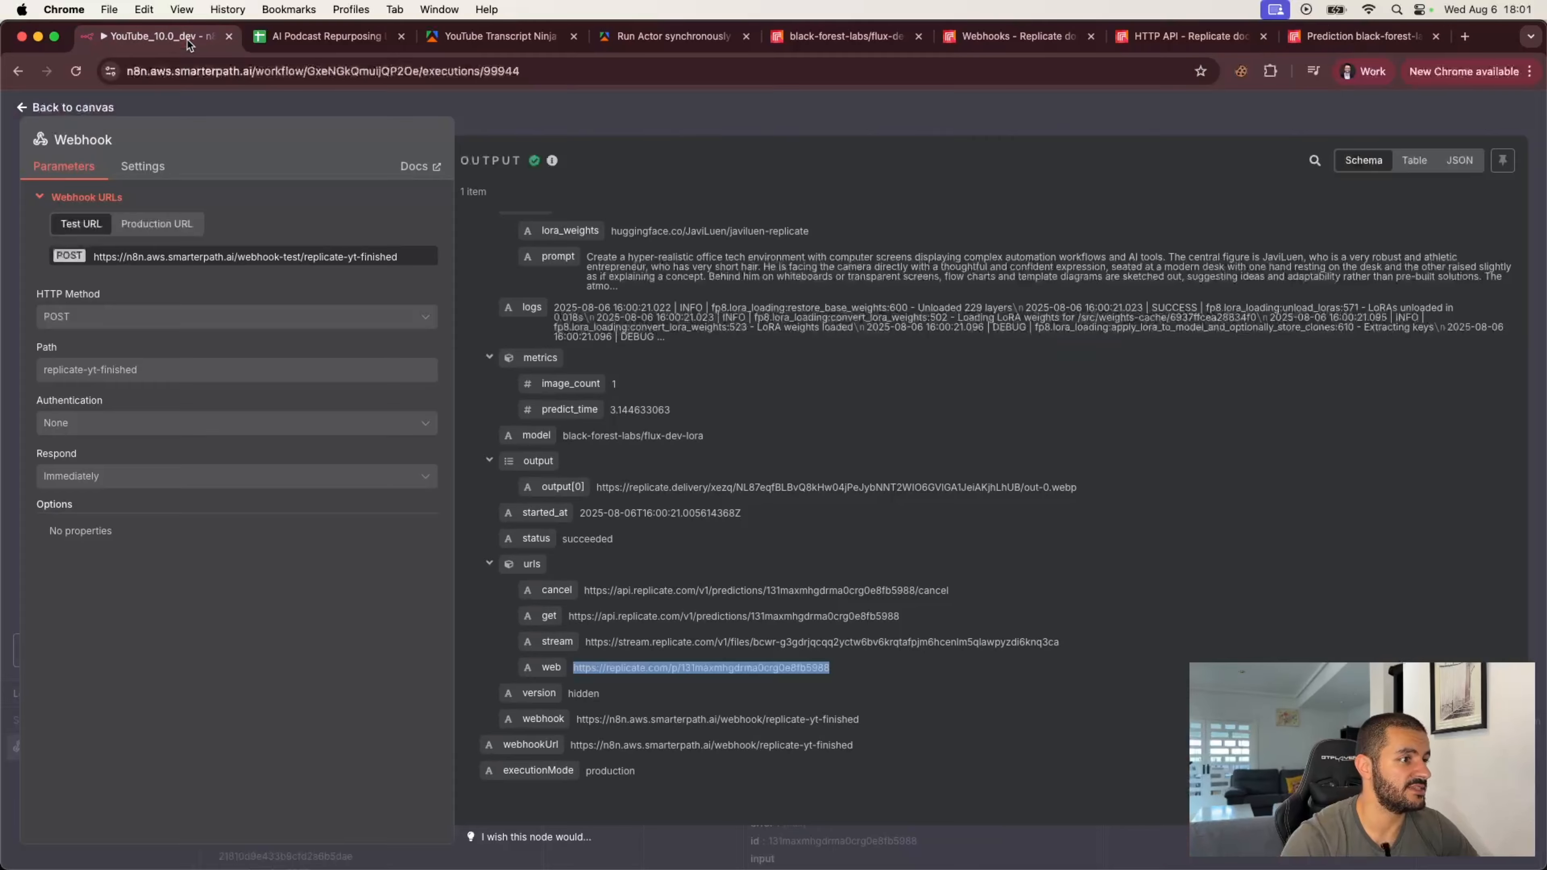
Step: Load the execution into the editor and add a Code node after the Webhook node
left_click(707, 109)
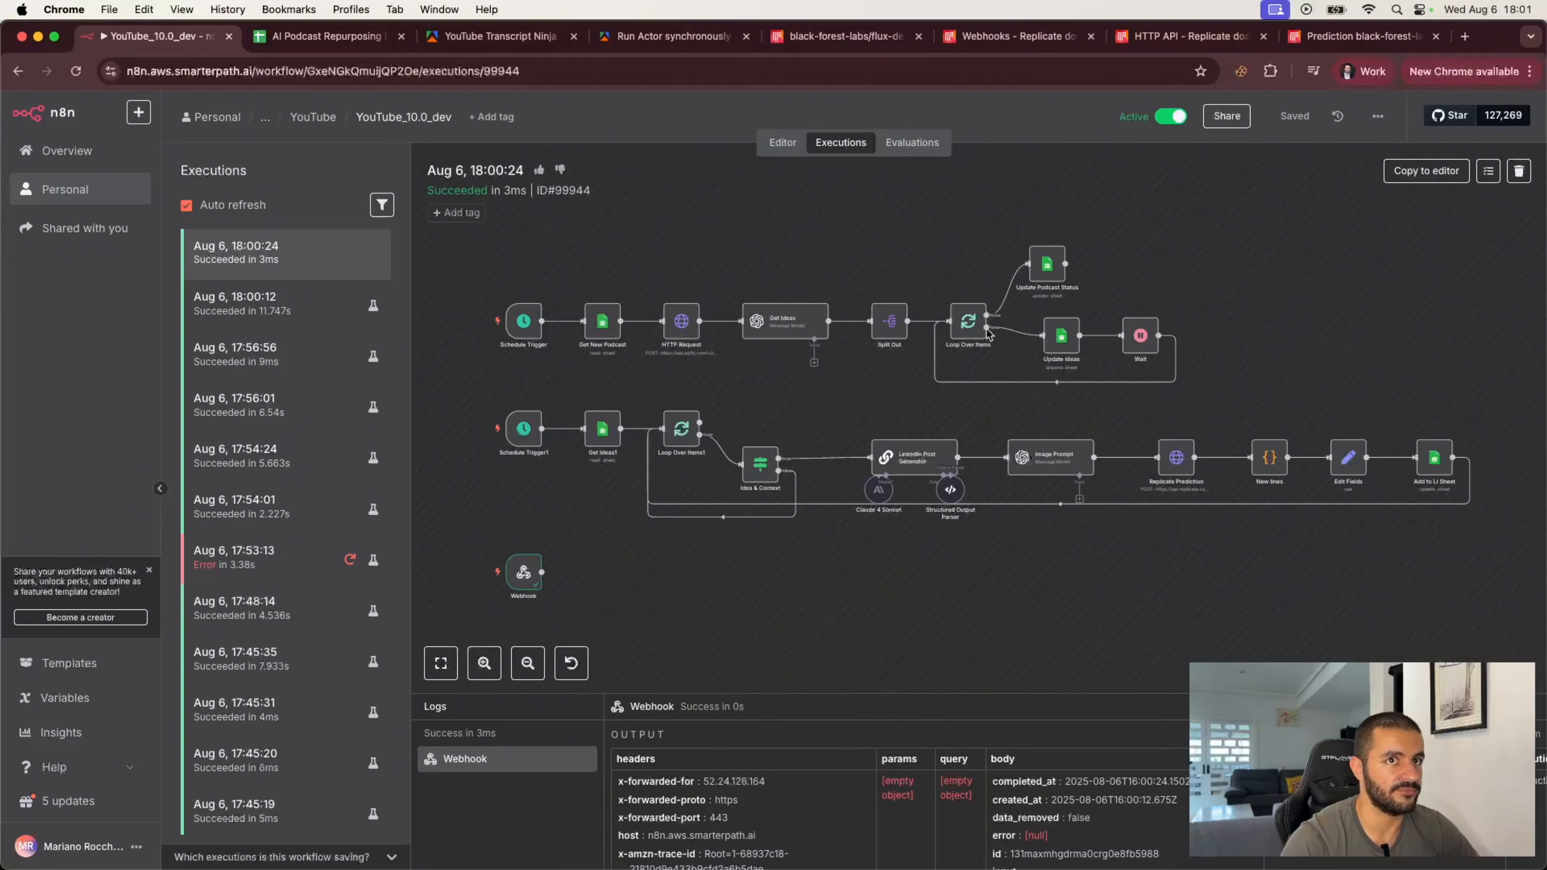
left_click(1392, 177)
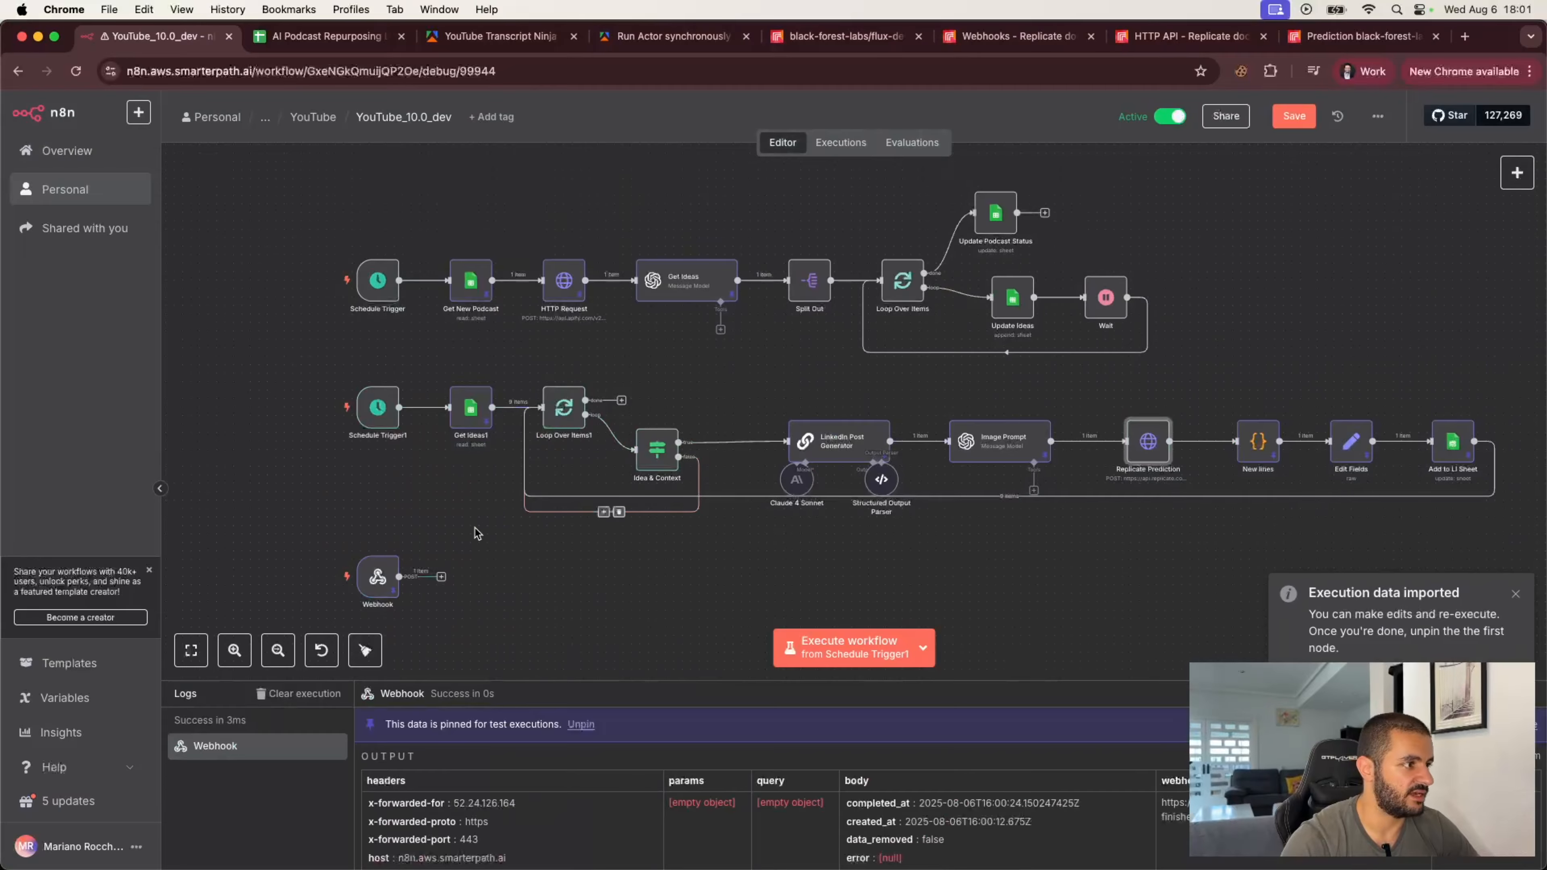
left_click(442, 577)
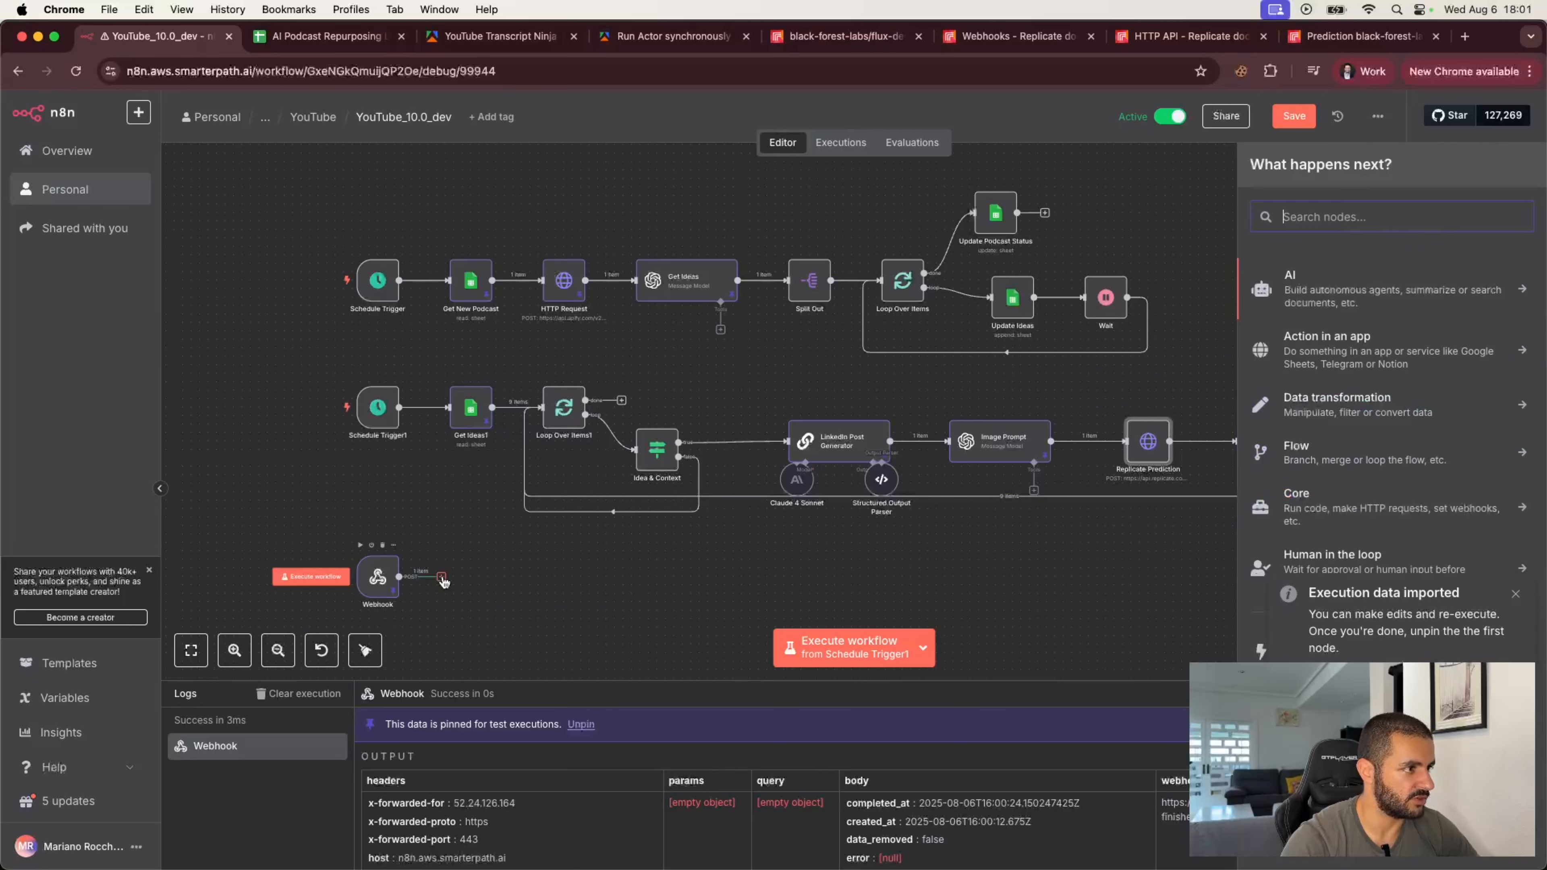
type("code")
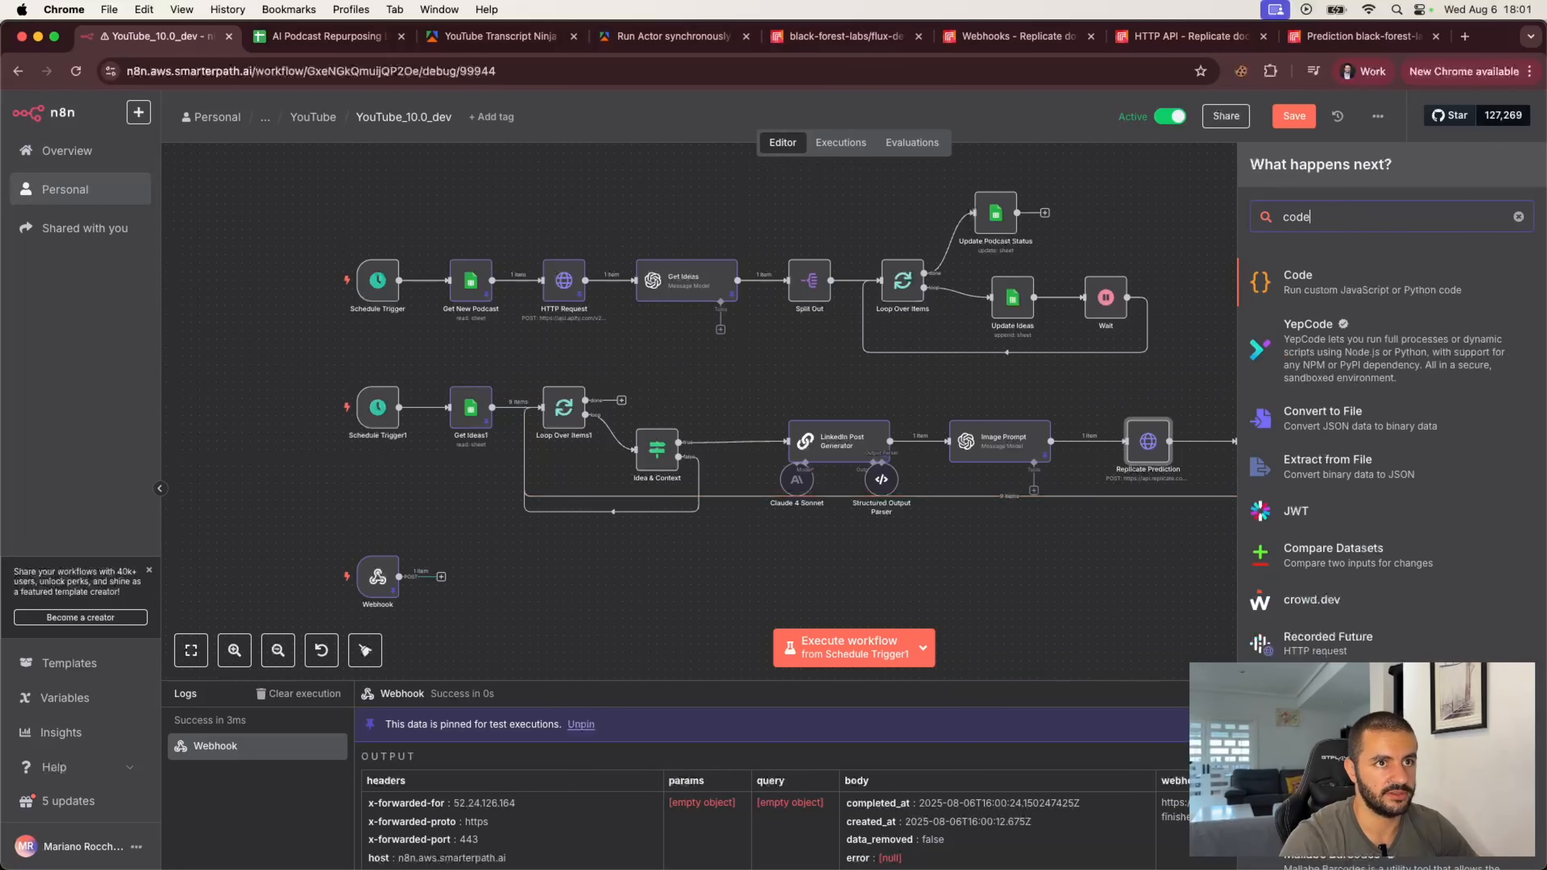
key("Return")
Step: Replace the Code node's JavaScript with code returning streamUrl set to $input.first().json.body.output[0]
key("super+Tab")
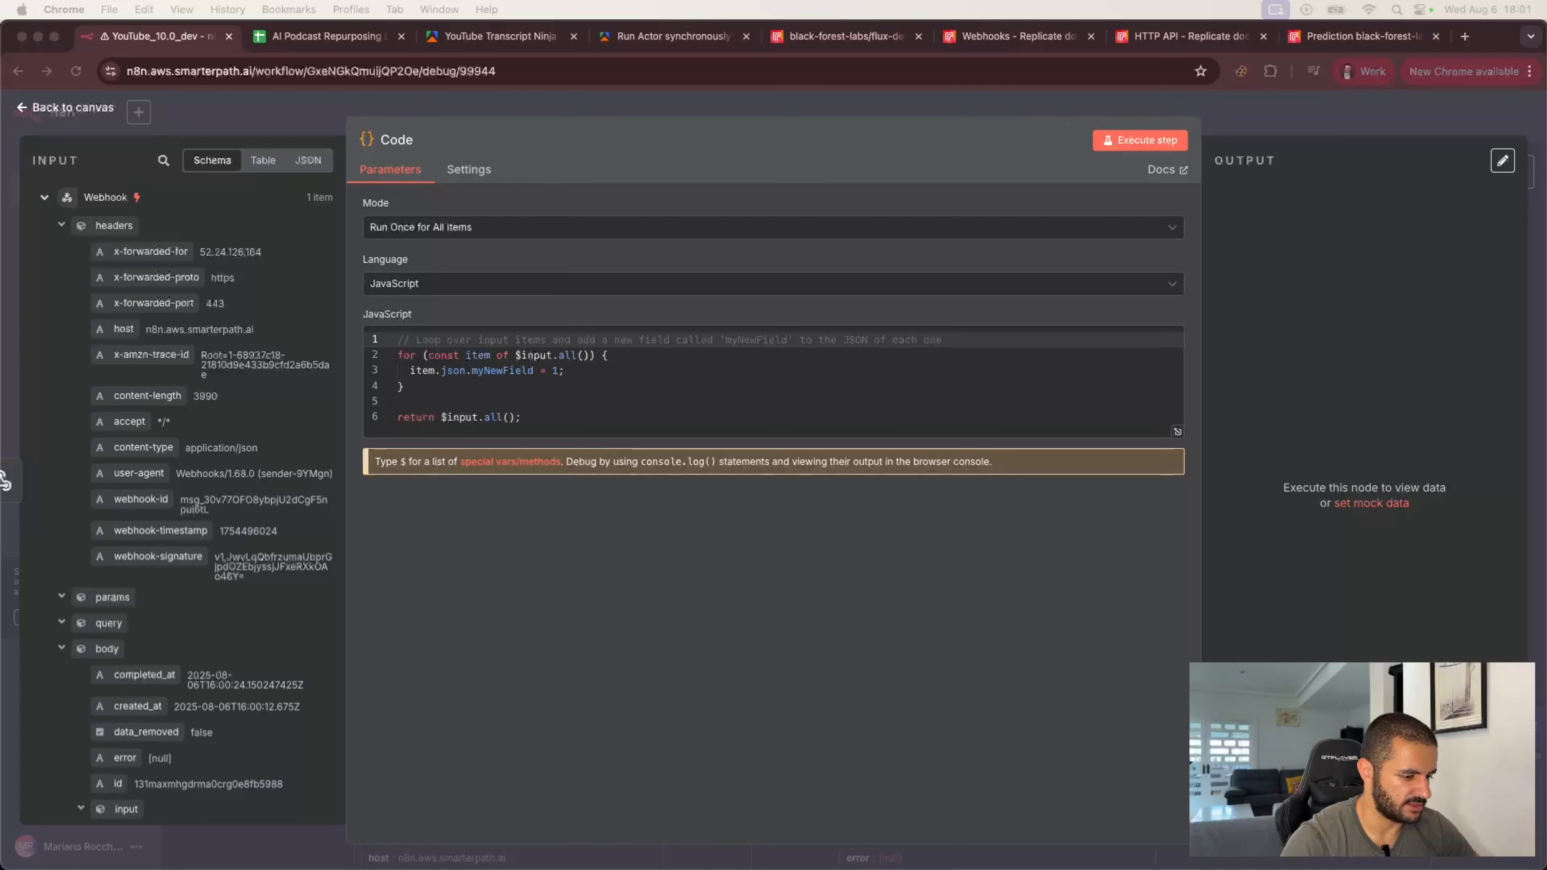
key("super+Tab")
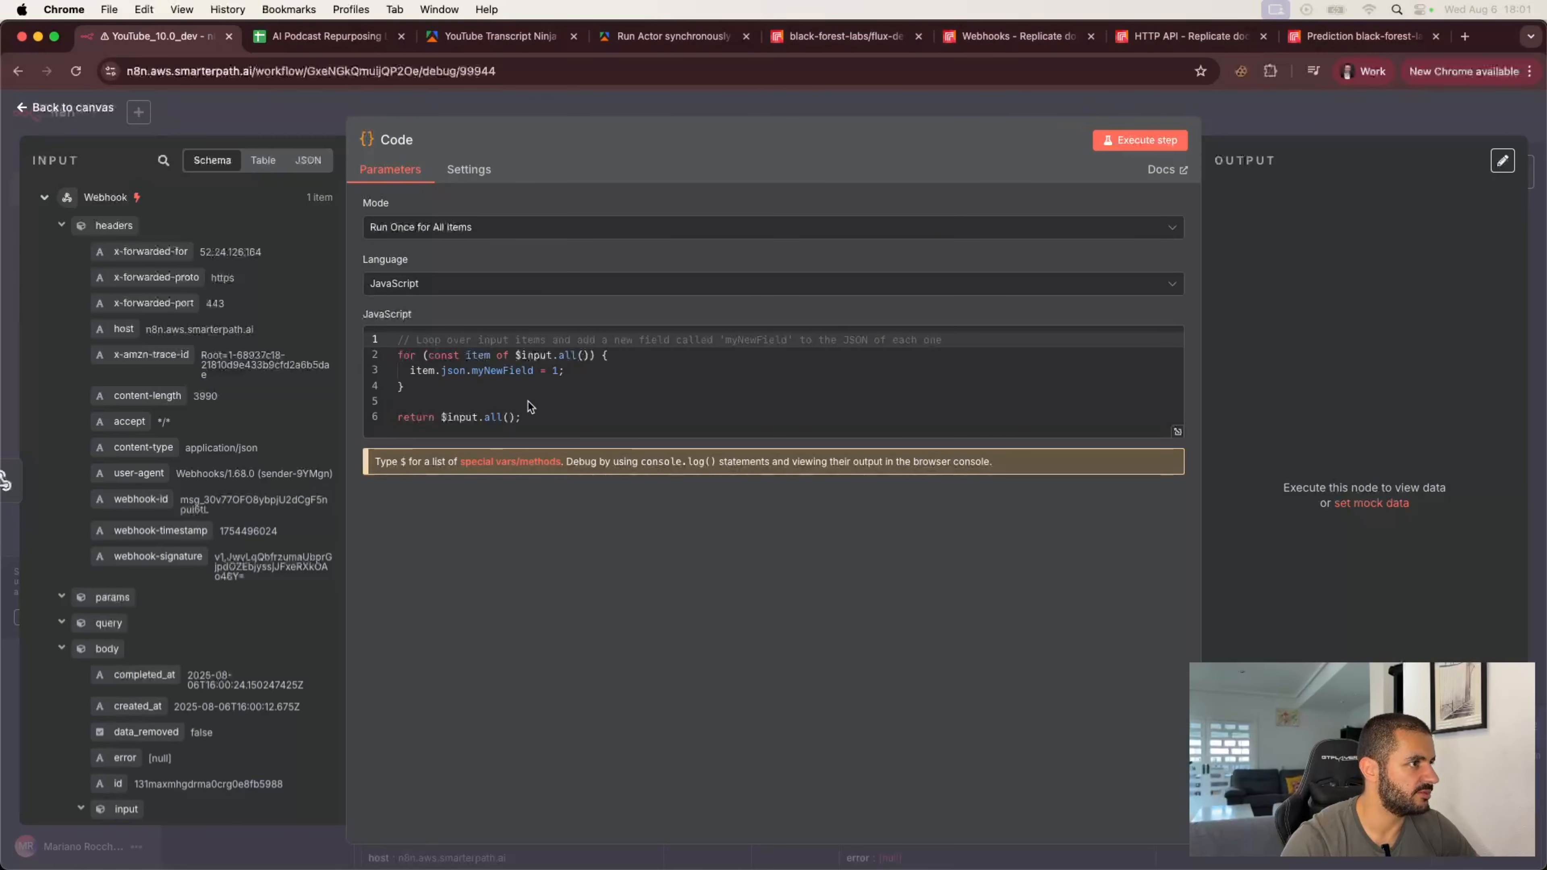
left_click(522, 419)
key("super+a")
key("BackSpace")
key("super+v")
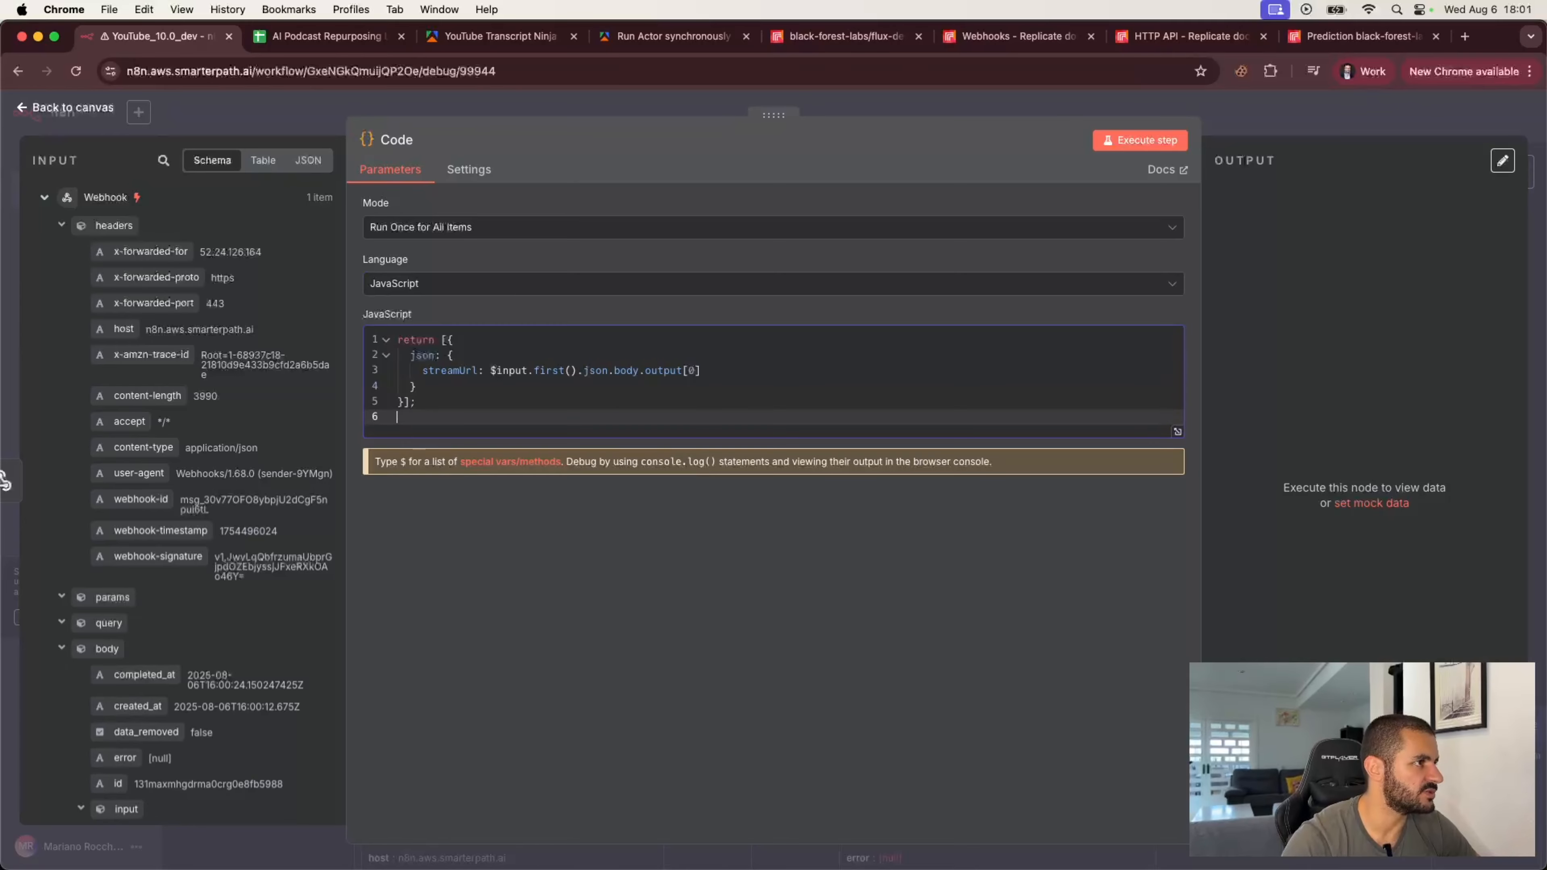
left_click(427, 355)
left_click(441, 369)
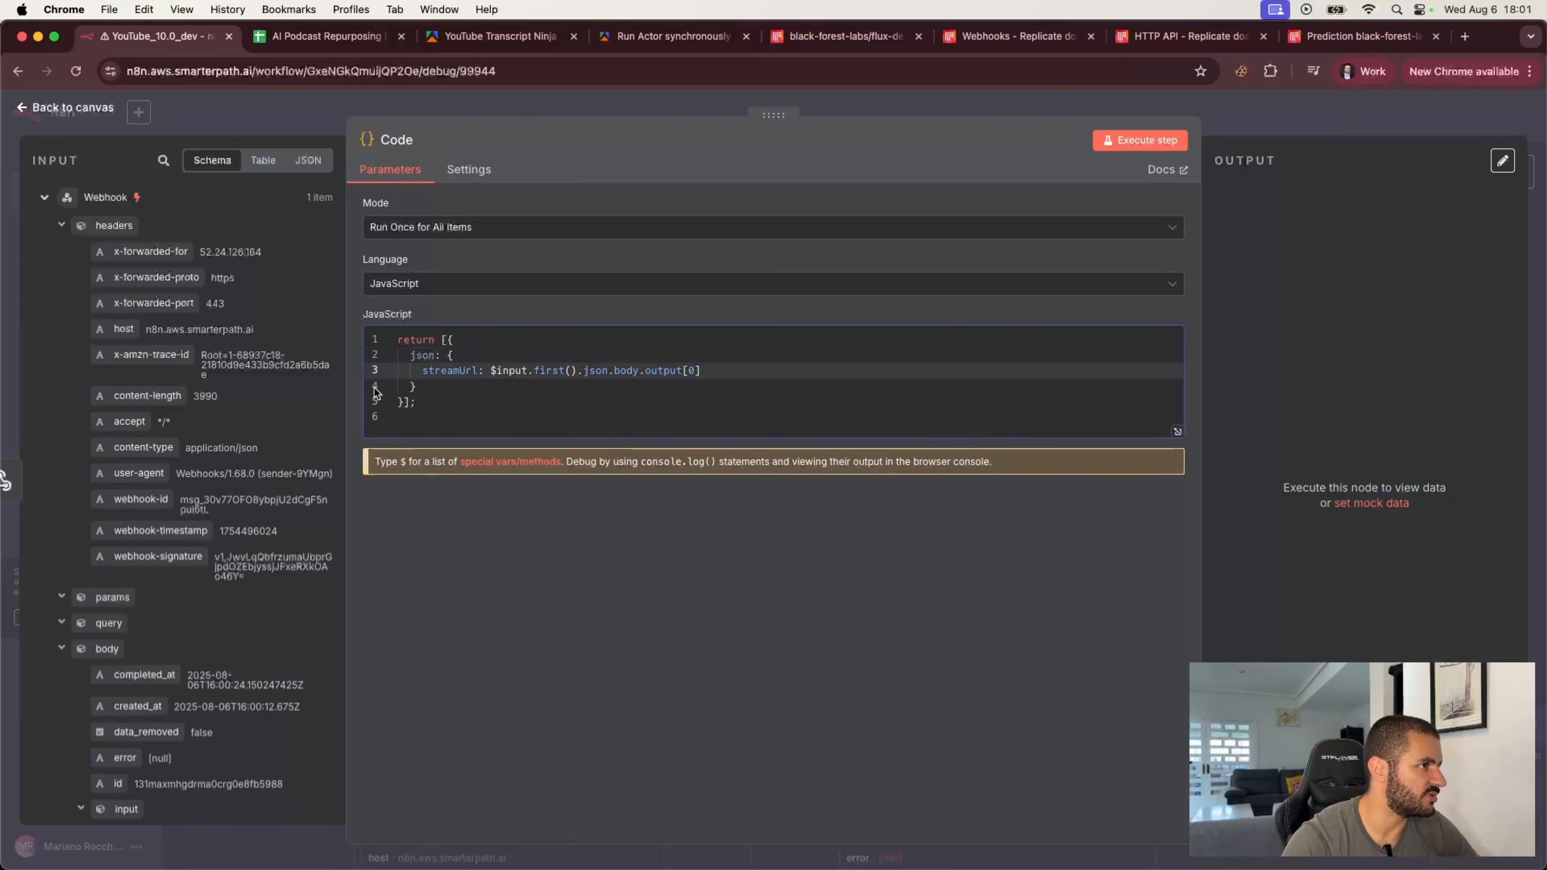
left_click(61, 227)
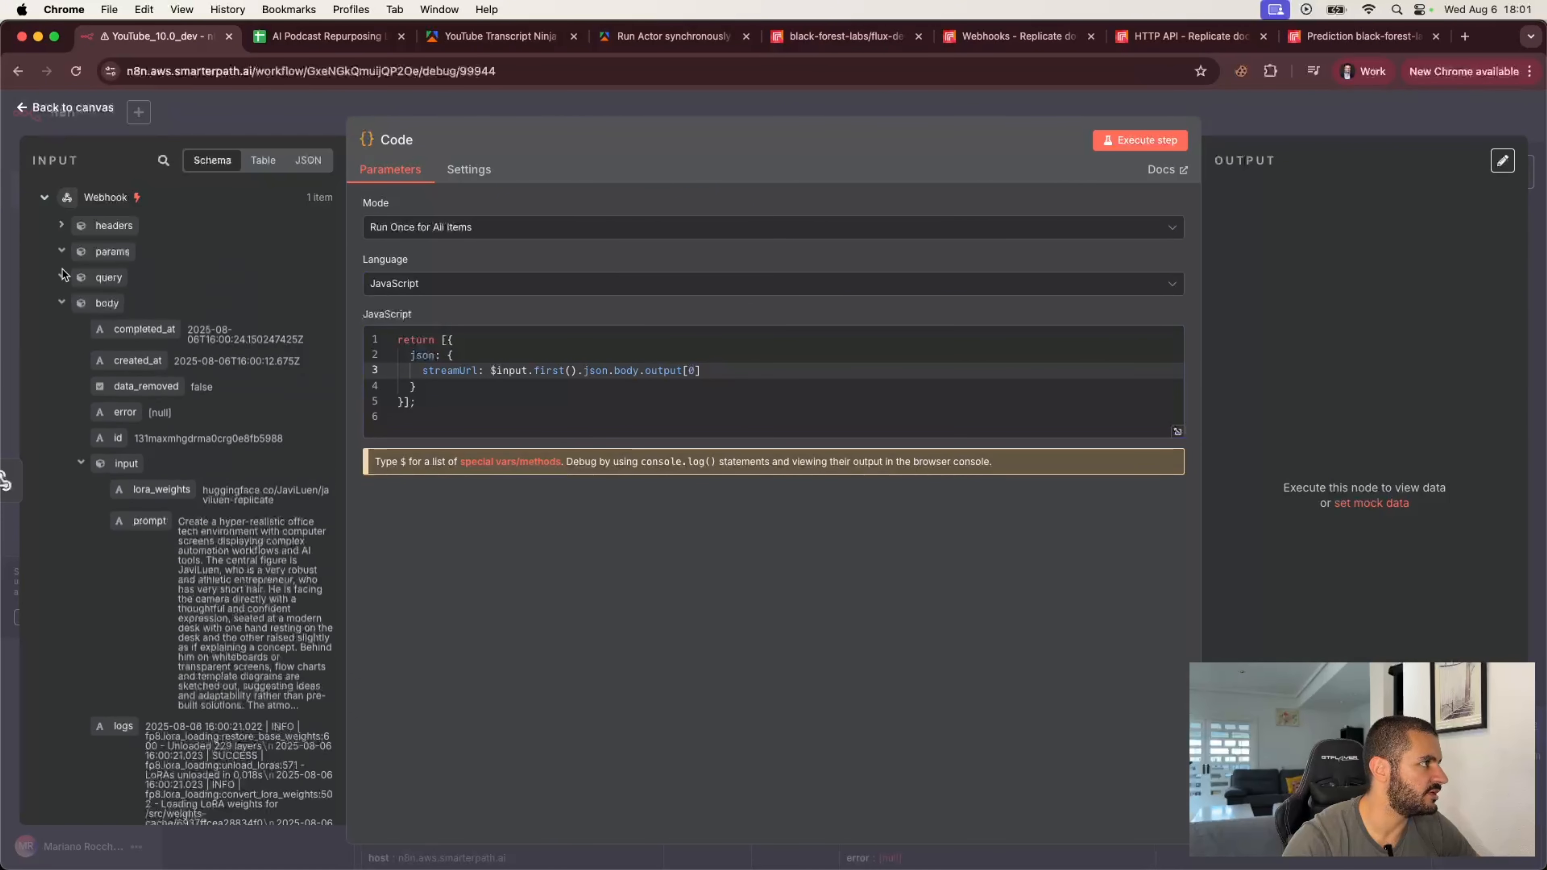
Step: Examine the Webhook body's output image URL in the Code node's input data
left_click(81, 464)
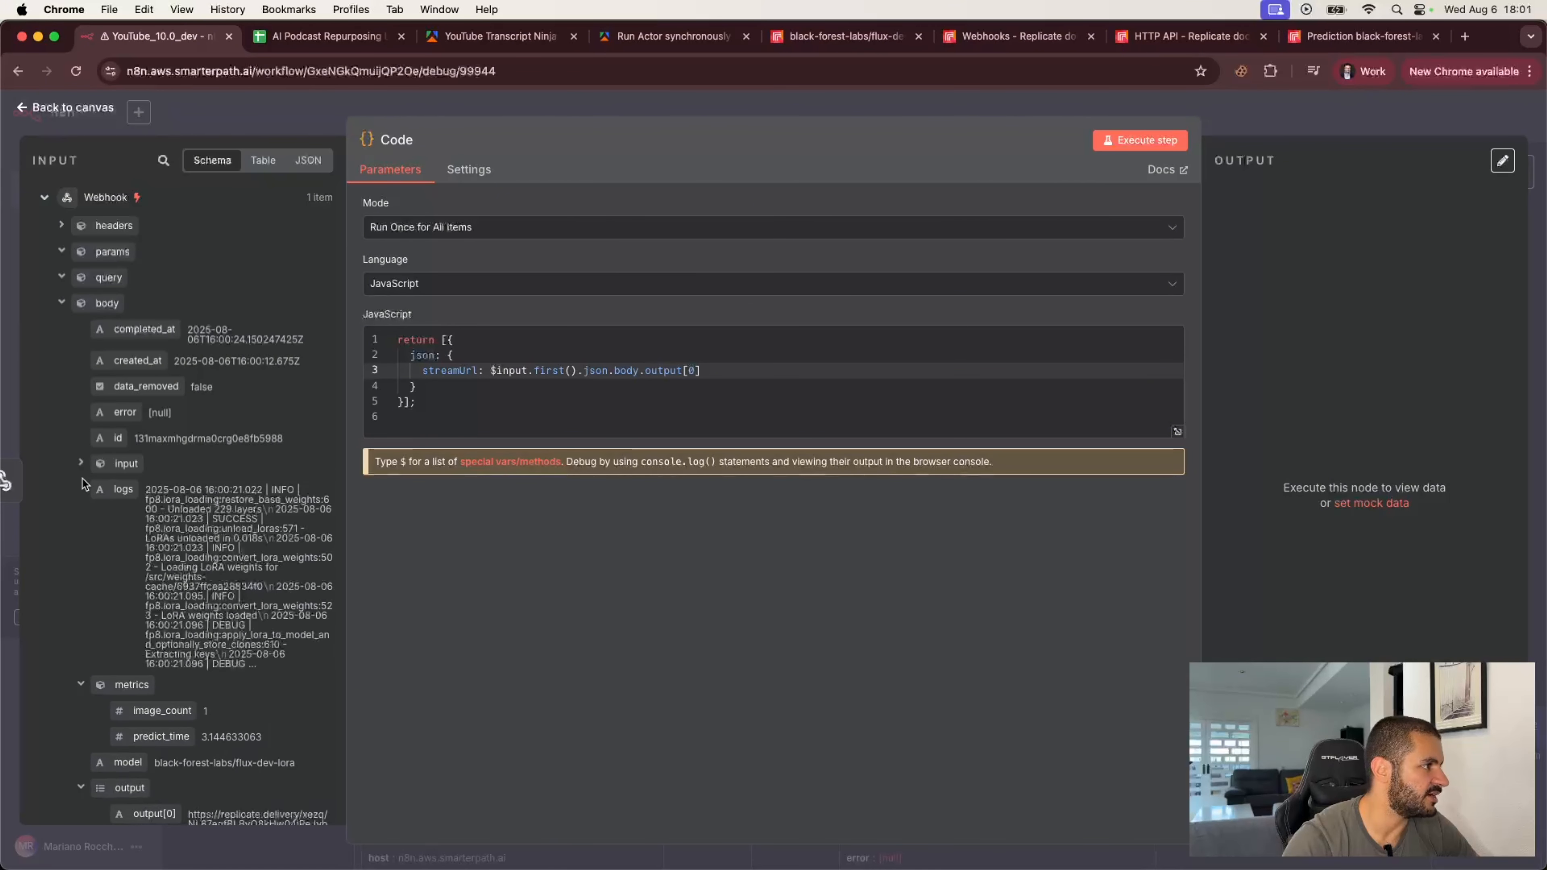
left_click(81, 684)
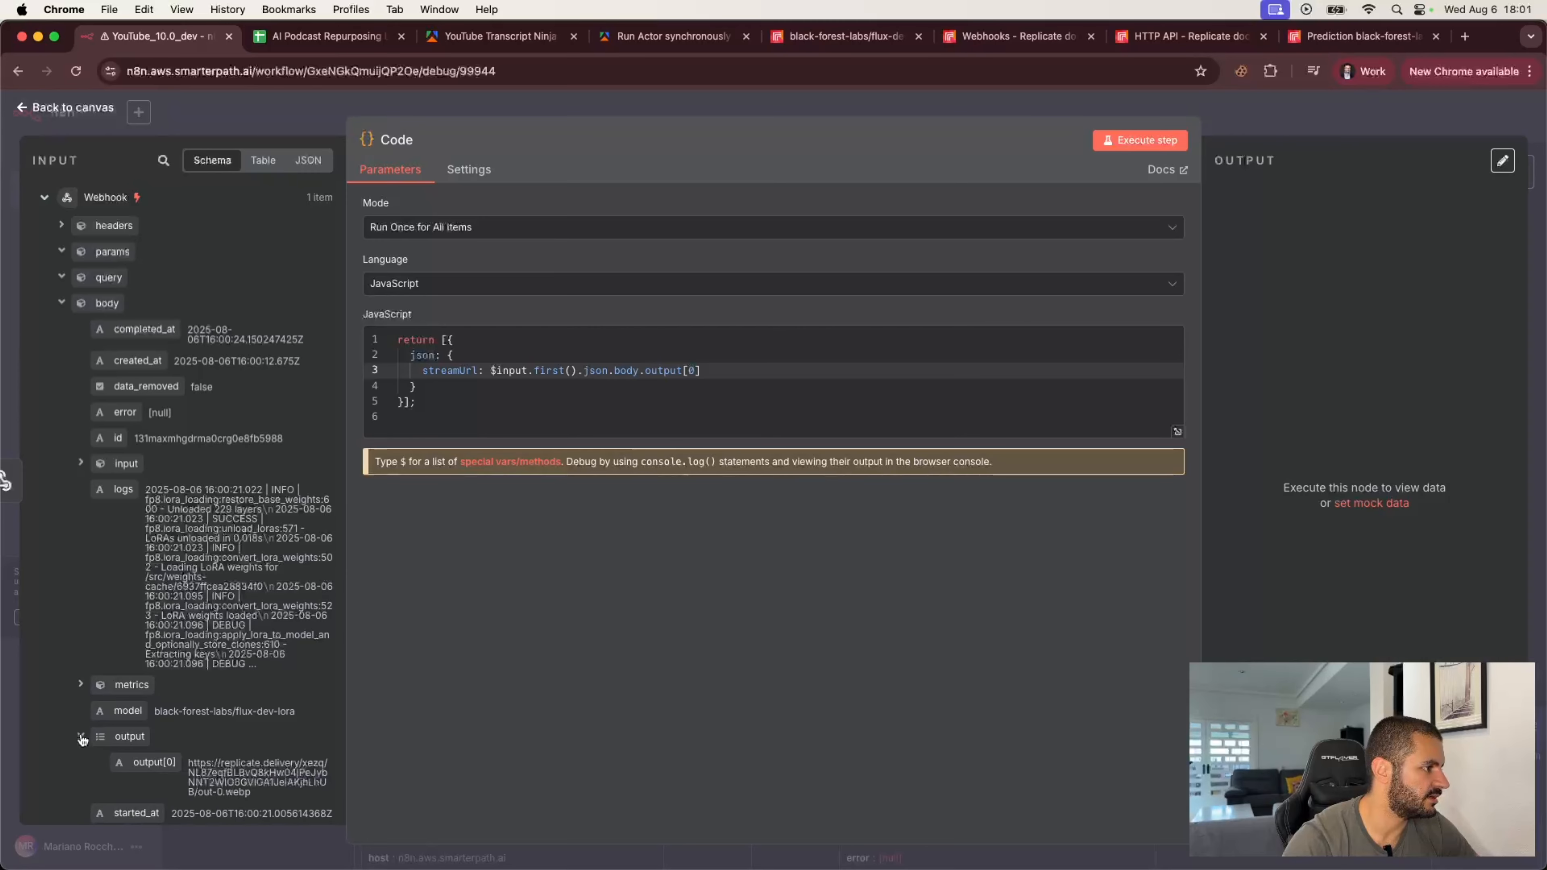
scroll(82, 739, "down", 3)
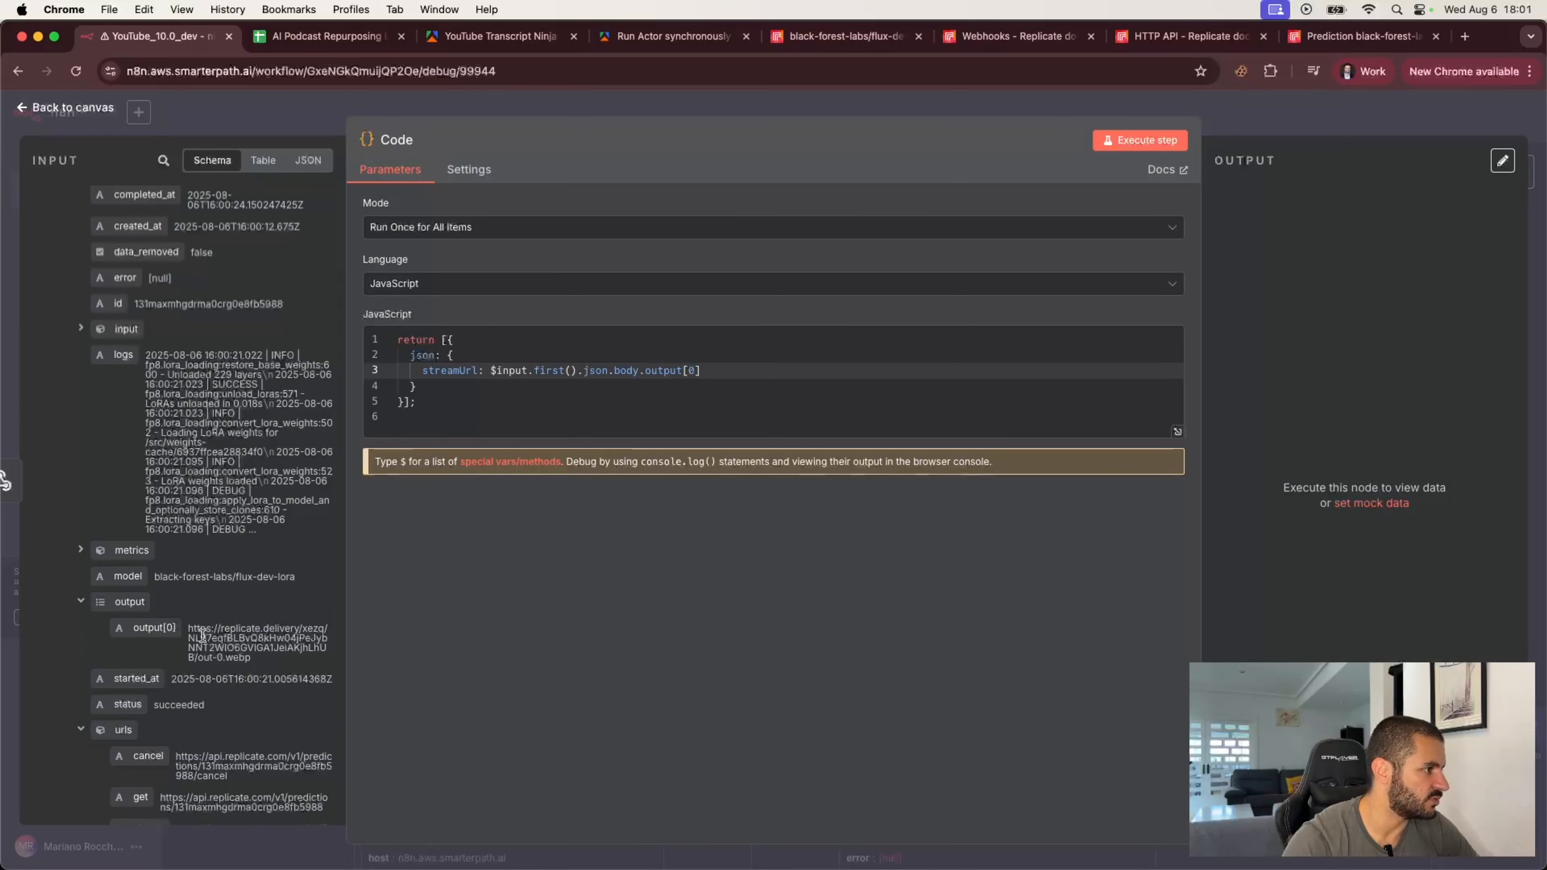
left_click_drag(190, 628, 257, 661)
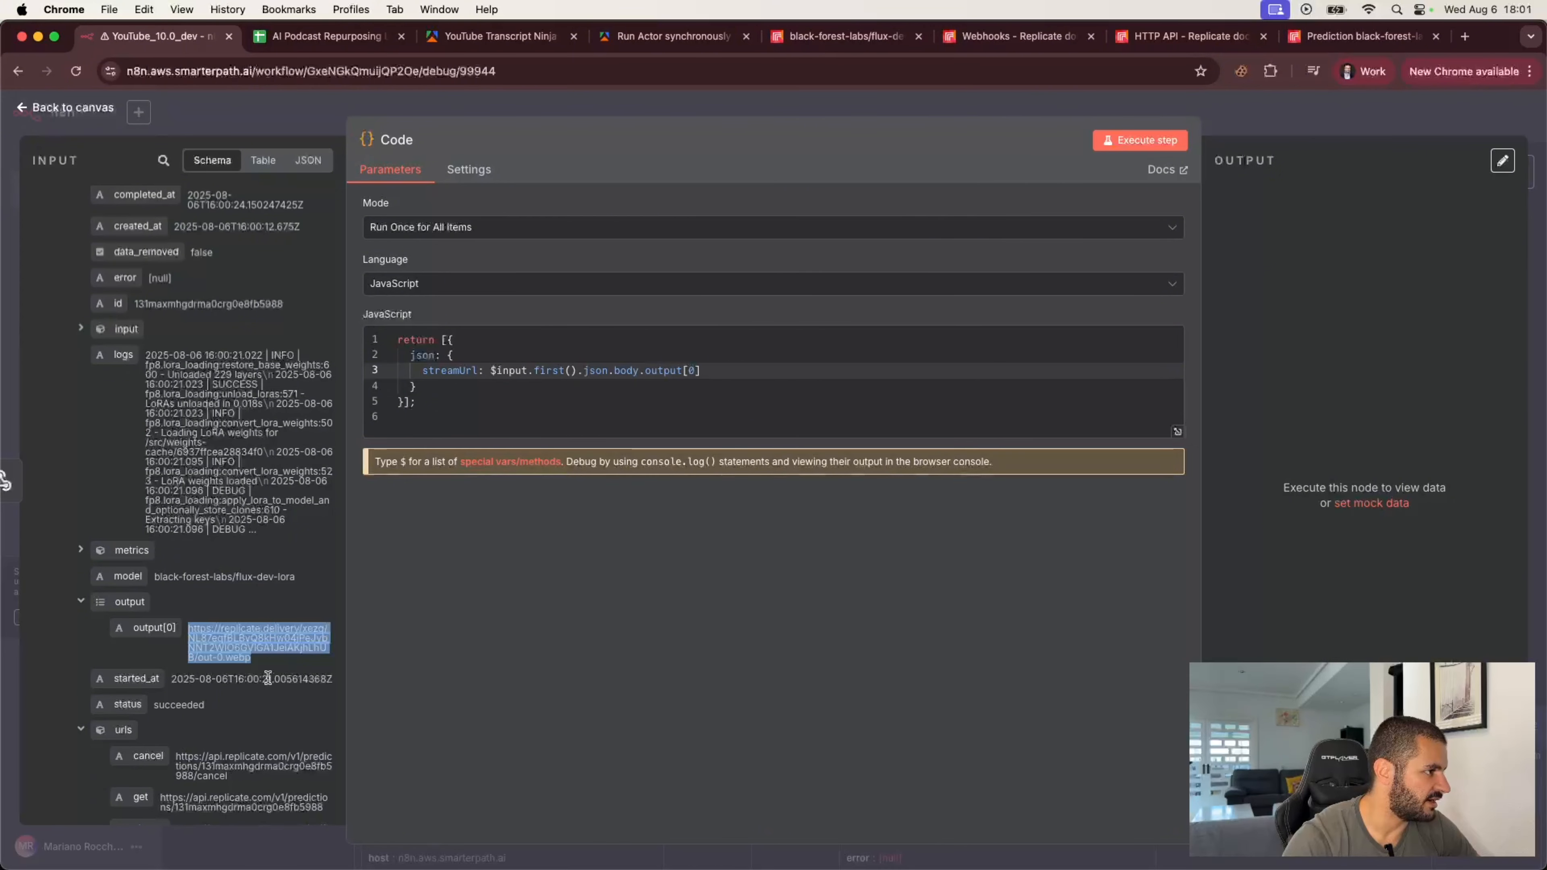
scroll(257, 652, "down", 2)
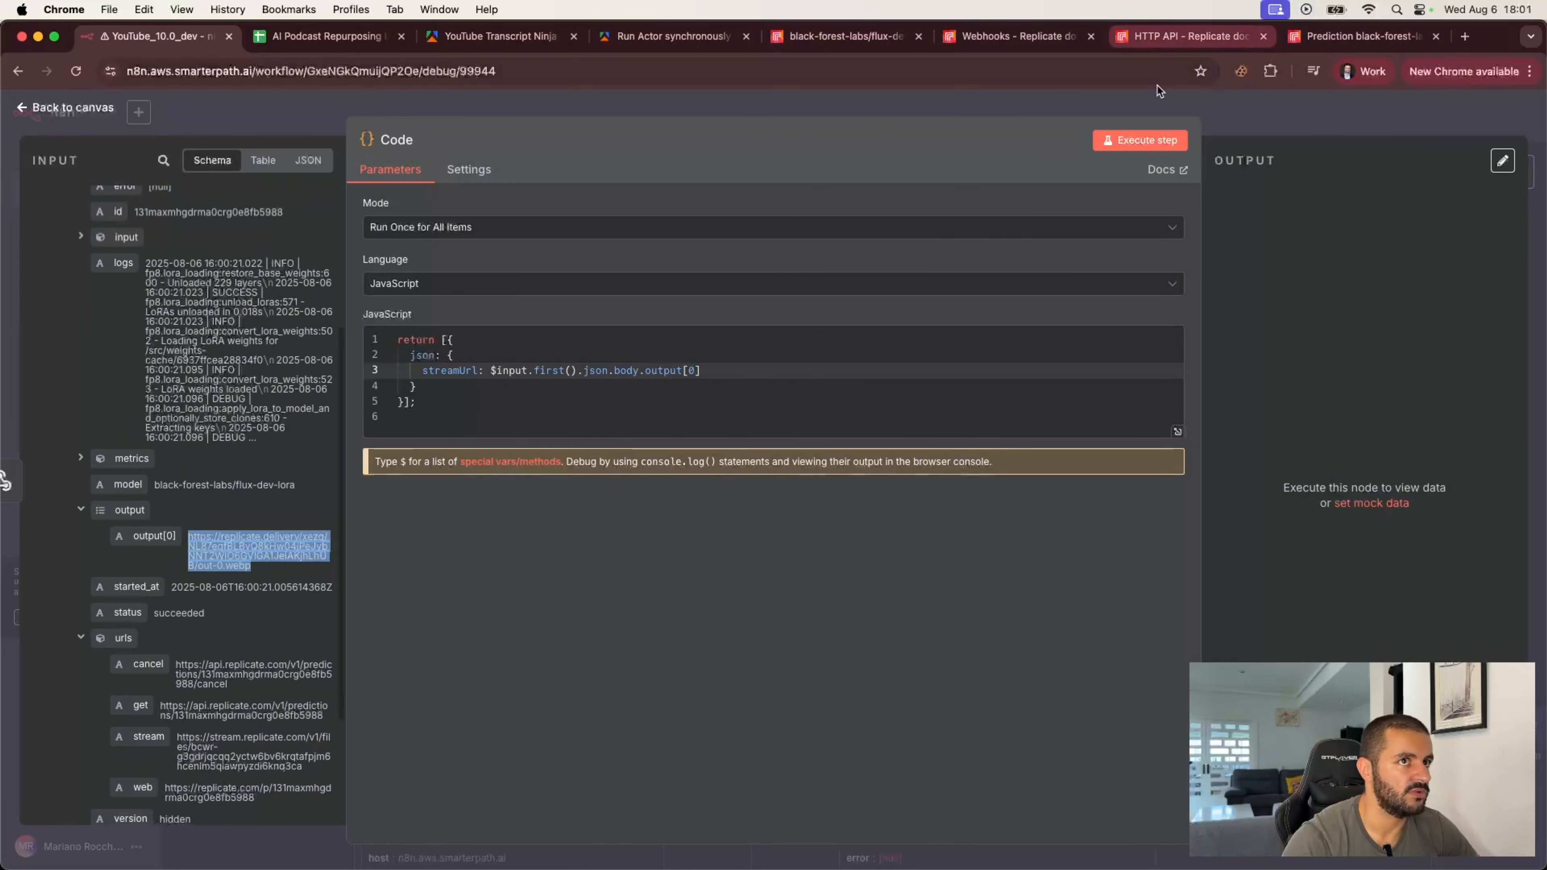
Step: Return to the canvas and add an HTTP Request node after the Code node
left_click(1231, 114)
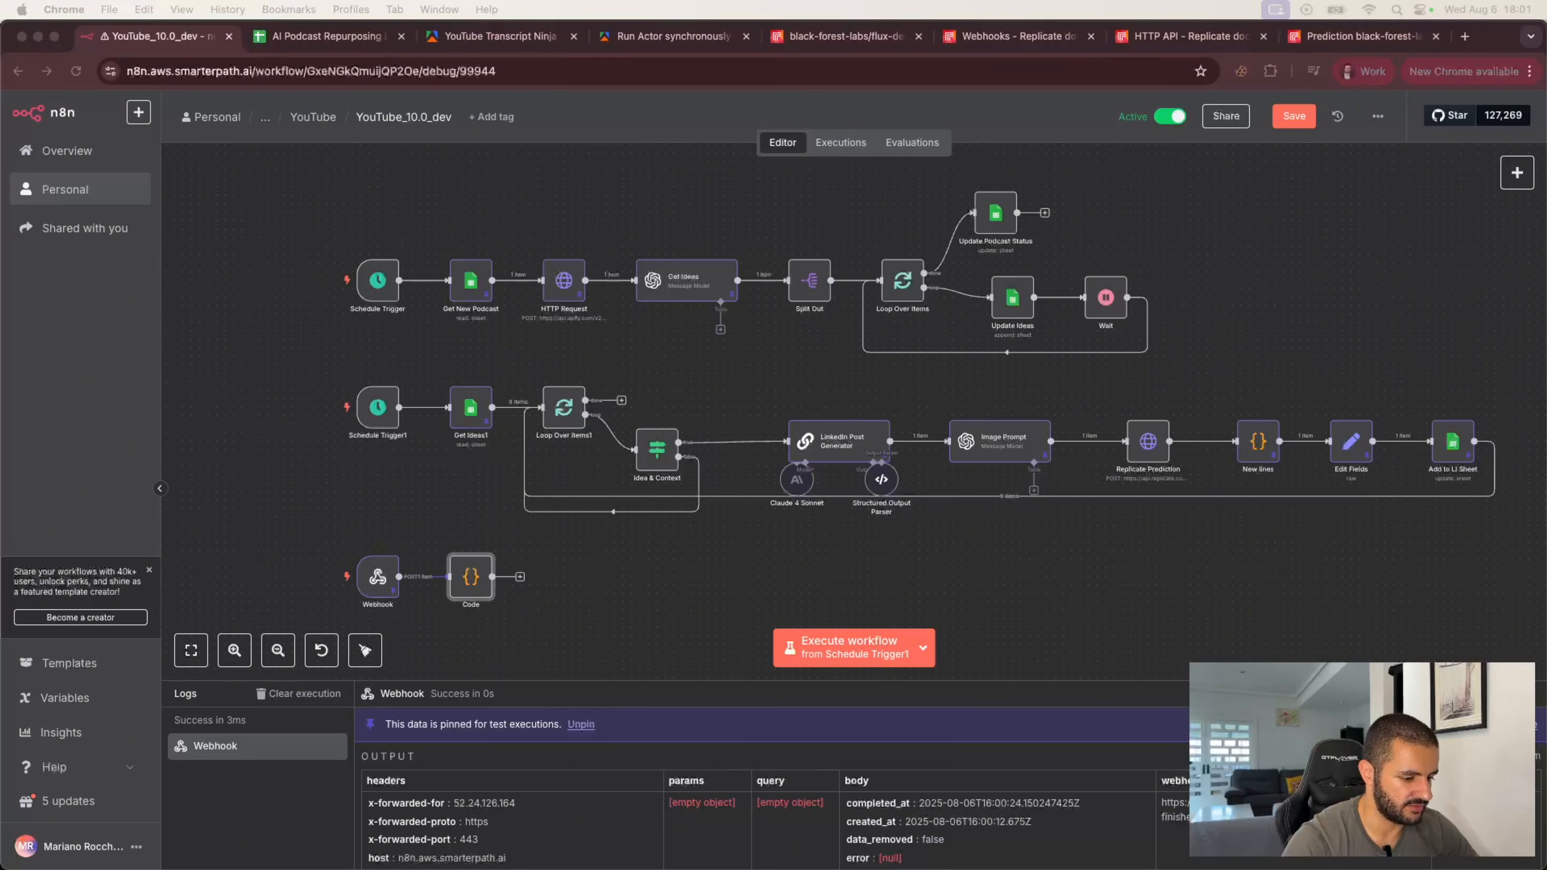
left_click(520, 576)
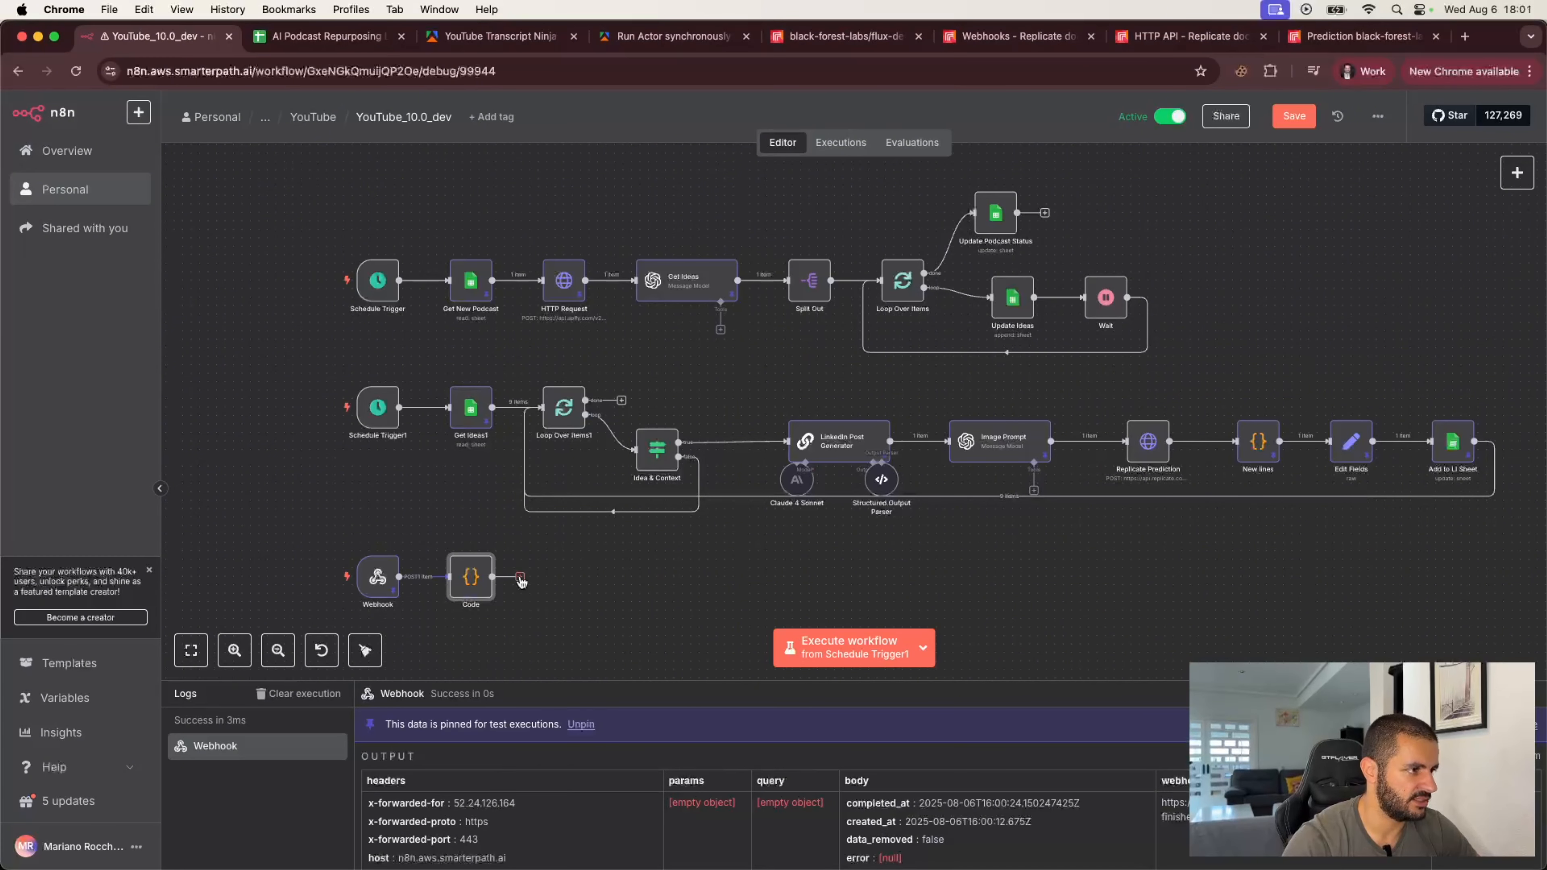
type("htt")
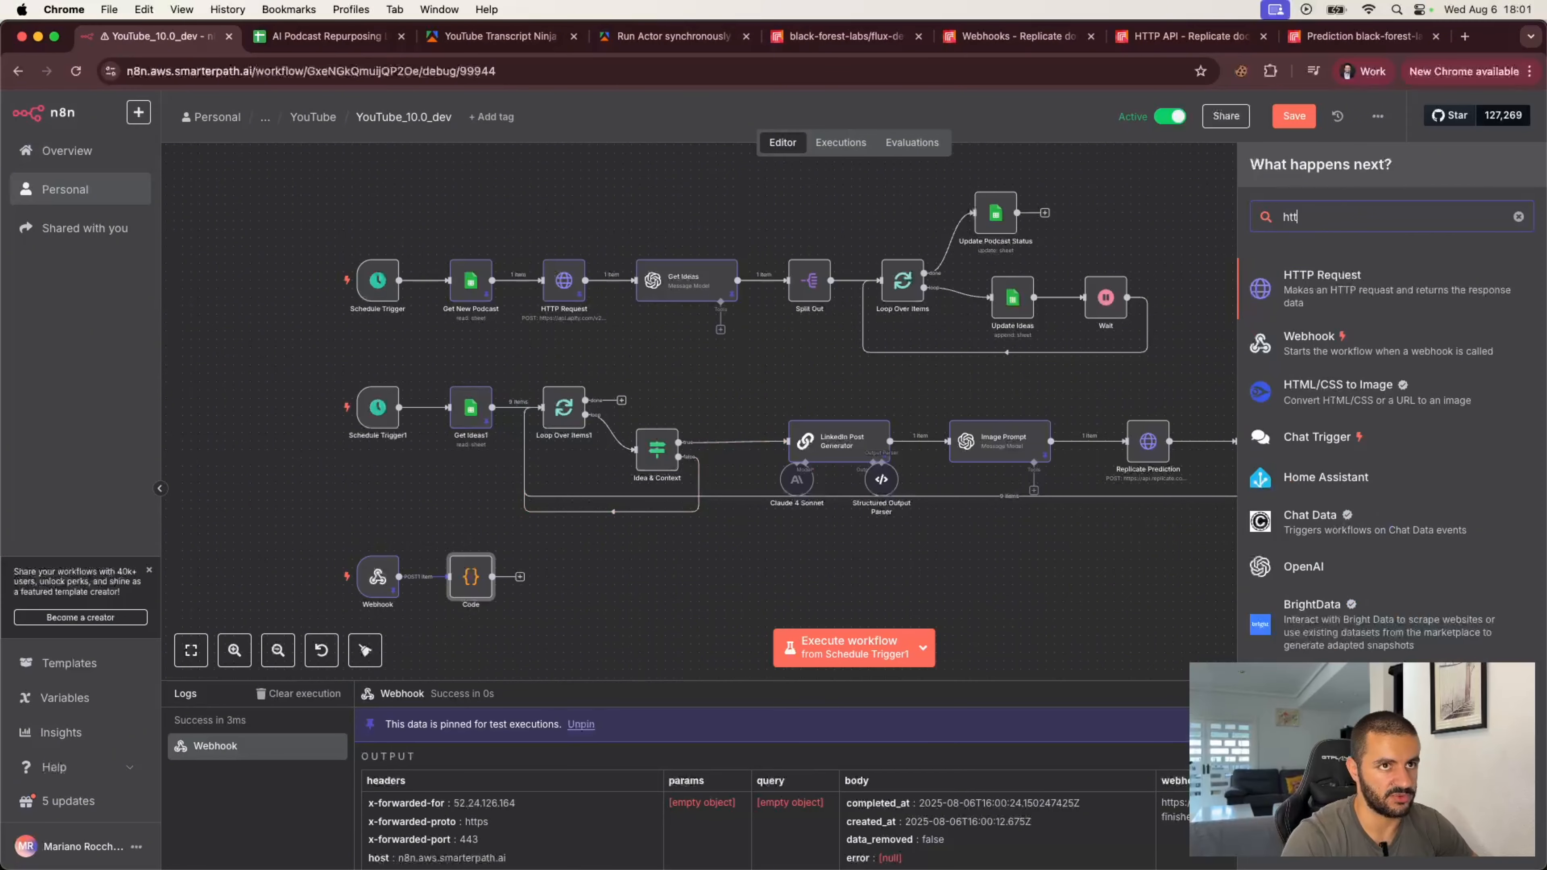
left_click(1303, 287)
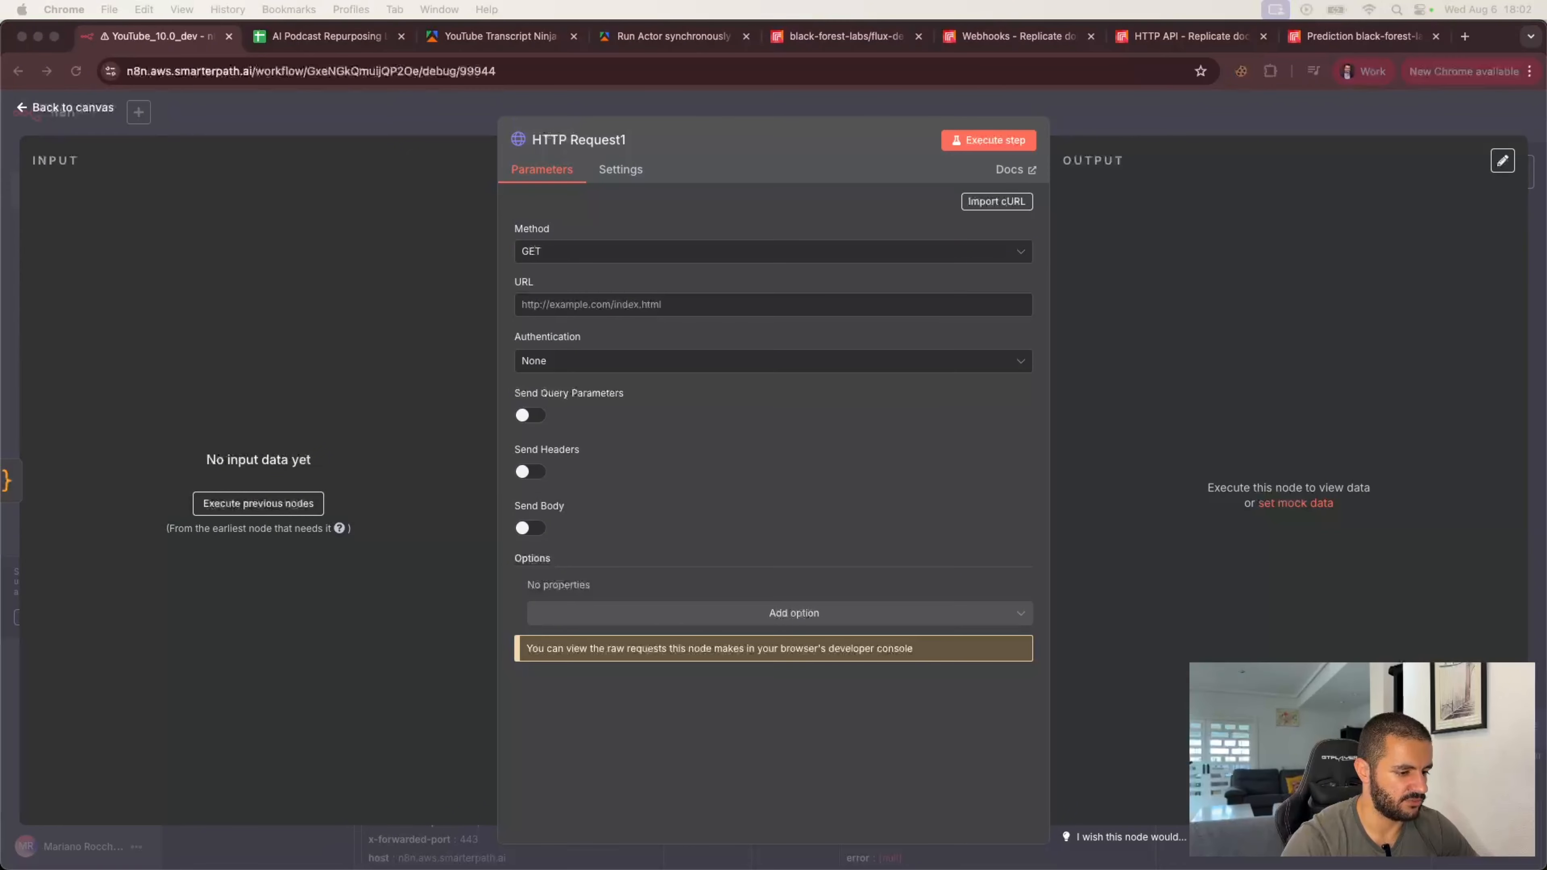
Step: Execute the previous nodes and set the HTTP Request URL to the streamUrl field from the Code node
left_click(274, 506)
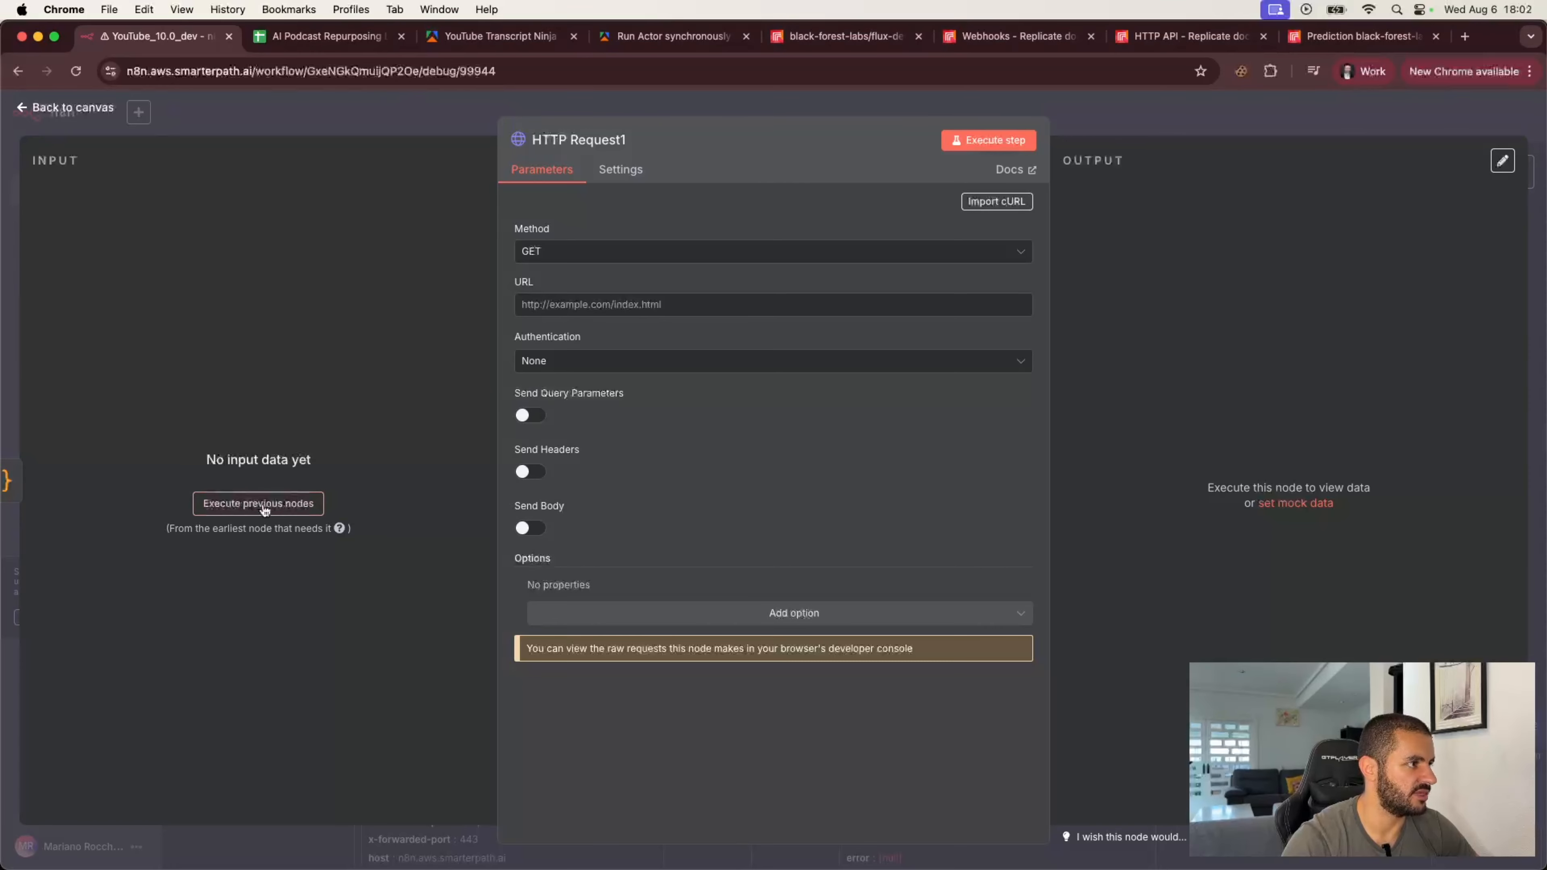
left_click(263, 506)
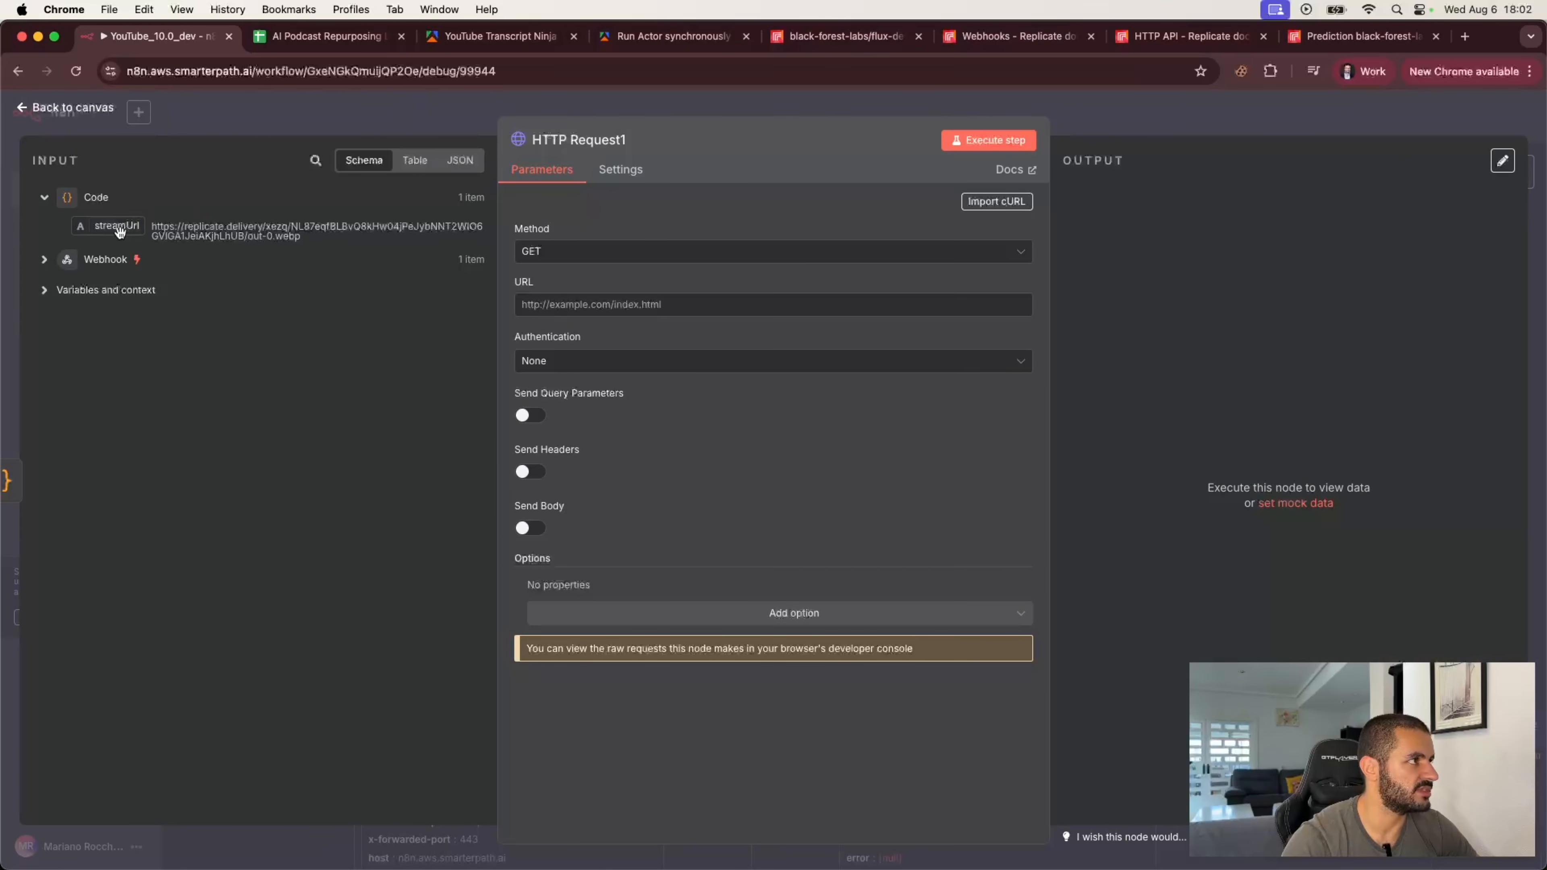
left_click_drag(120, 230, 544, 305)
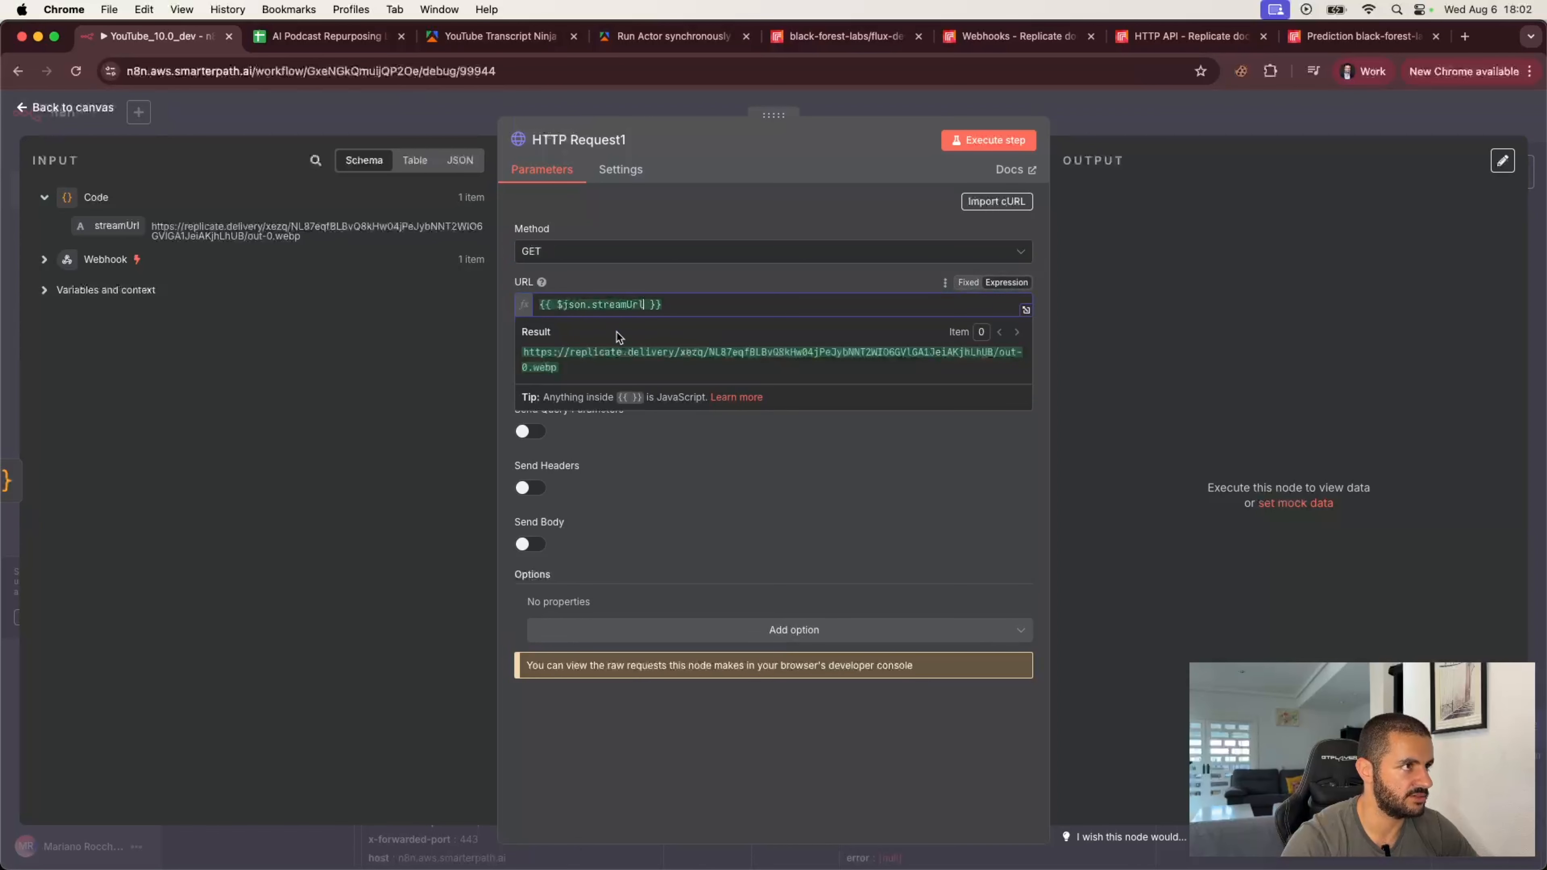
left_click(666, 281)
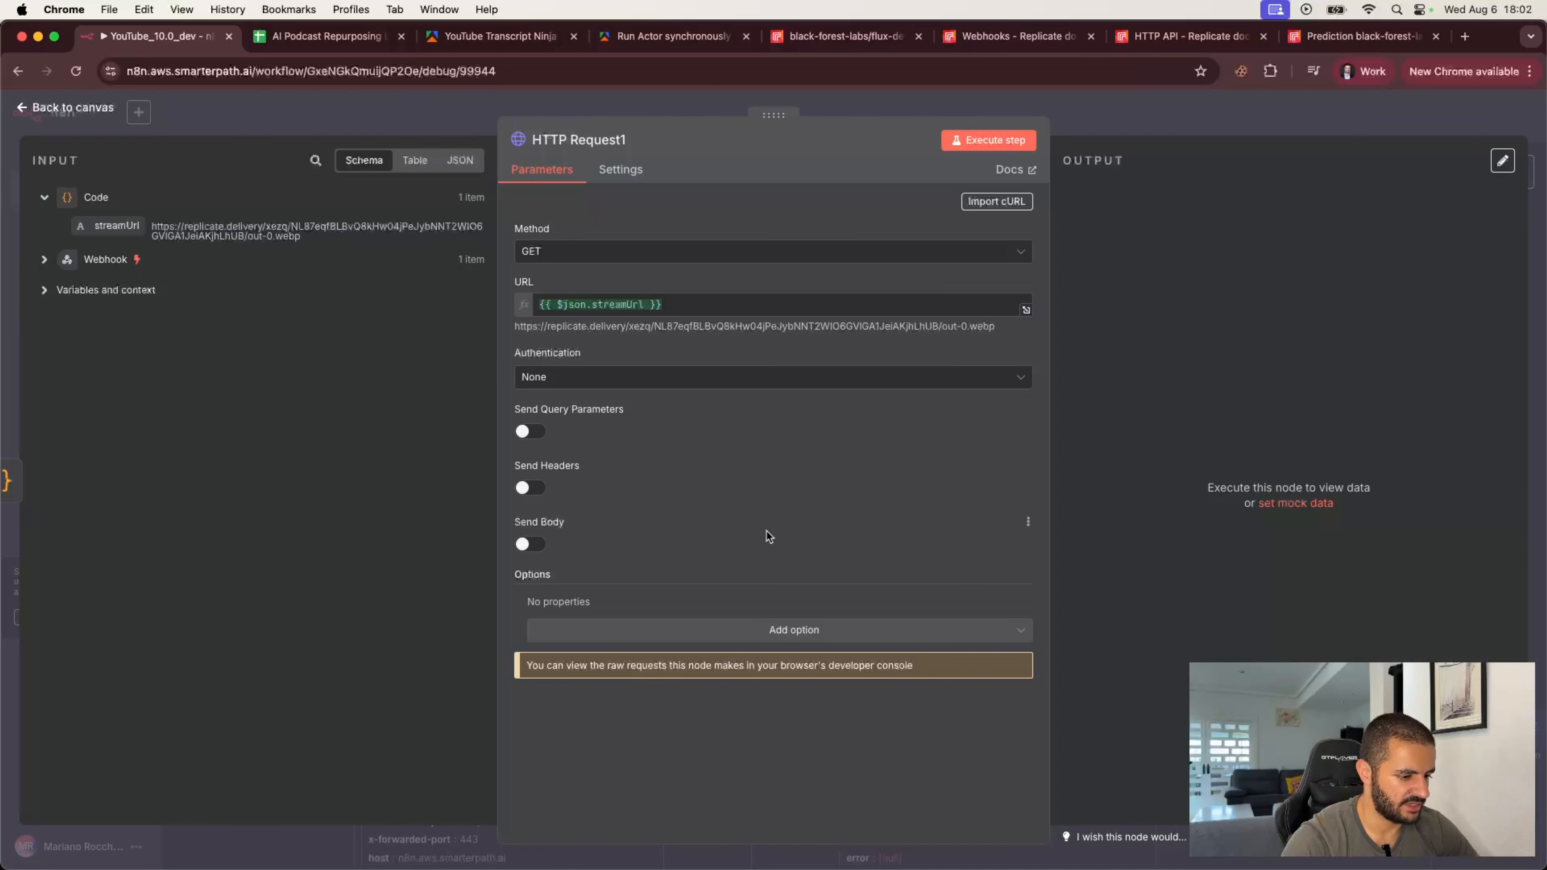
Step: Enable Send Headers and add a header parameter named Authorization
left_click(530, 487)
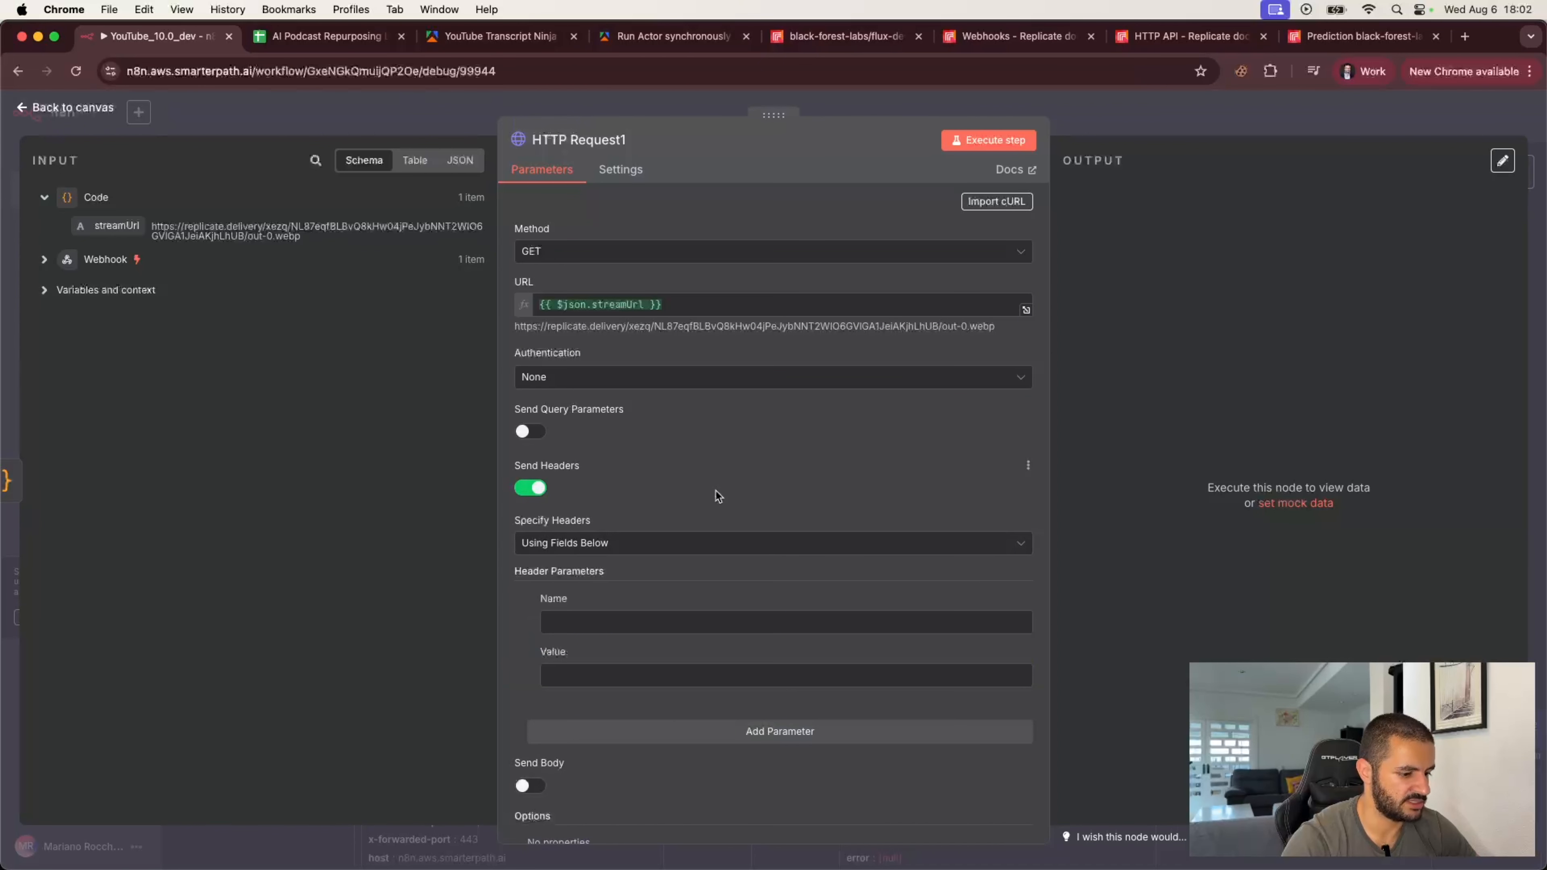
scroll(715, 495, "down", 1)
scroll(716, 491, "down", 3)
left_click(672, 517)
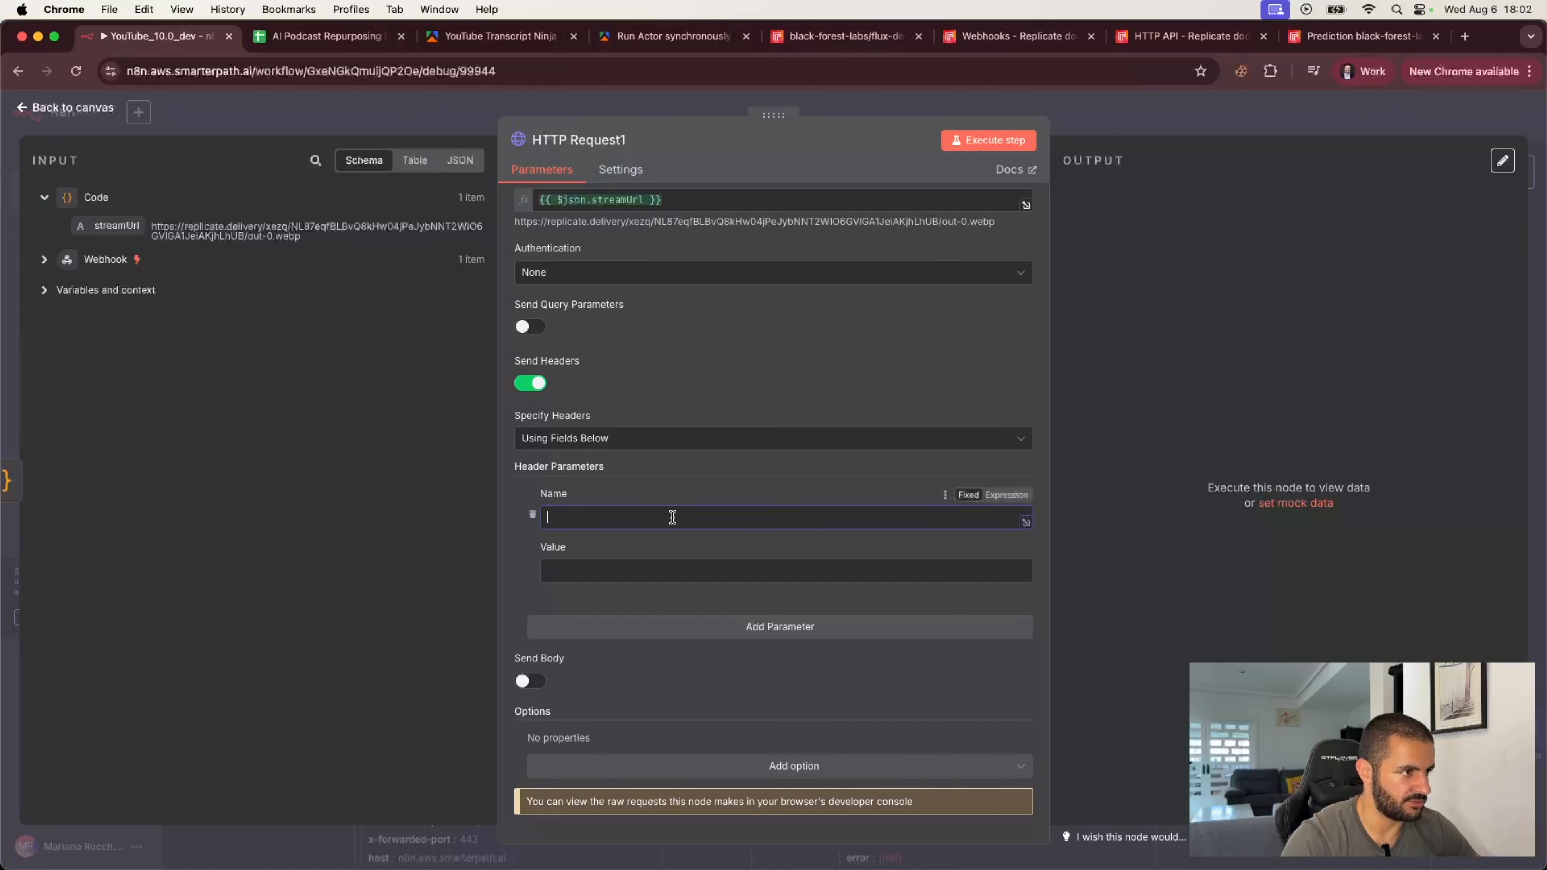
type("Authori")
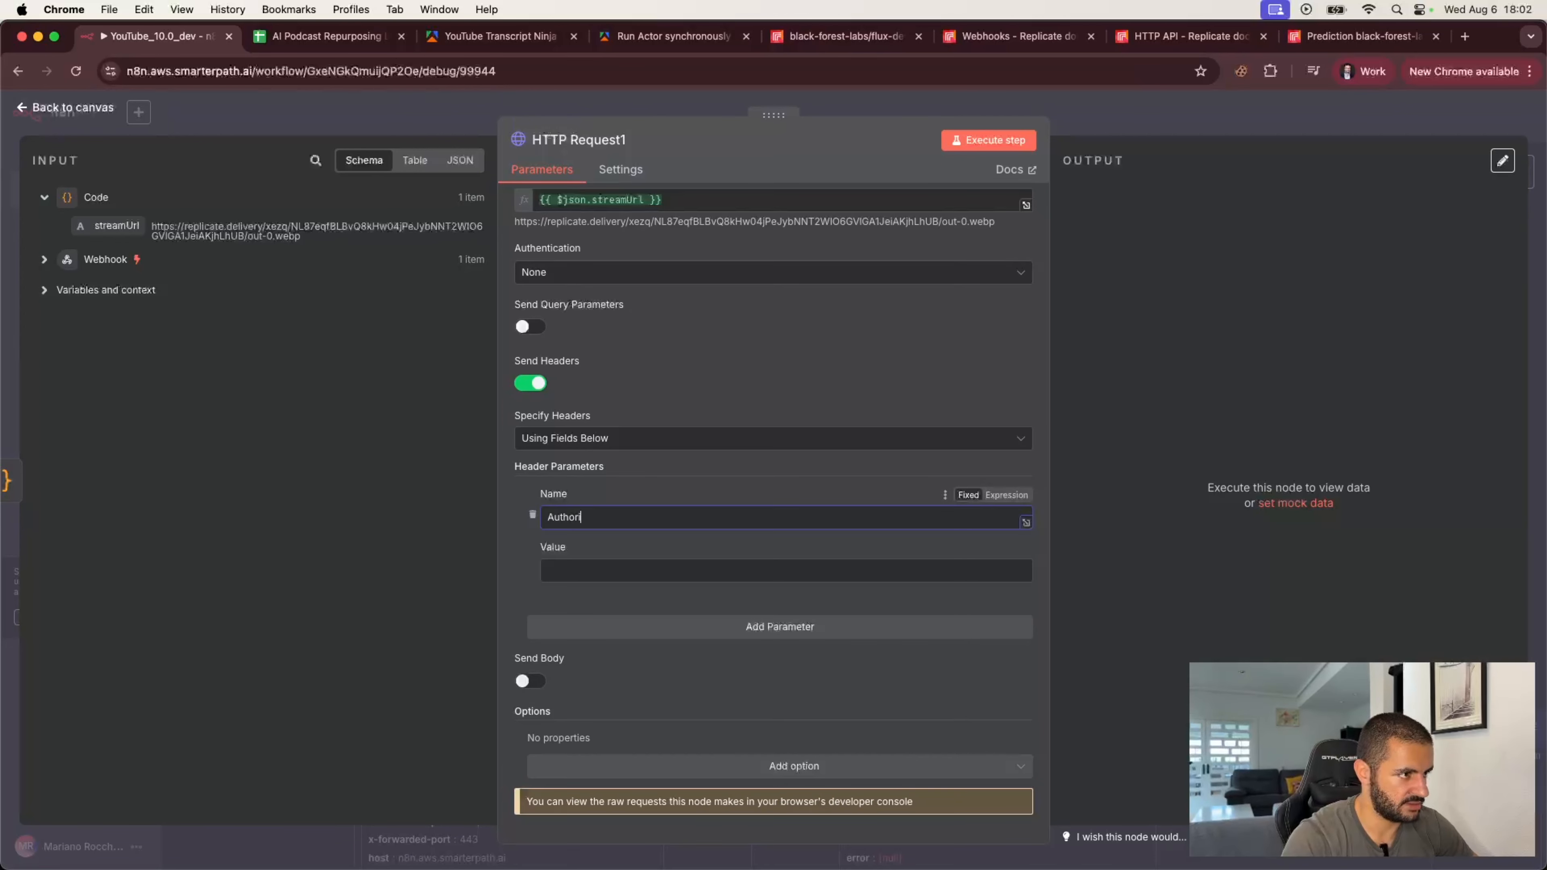
type("zation")
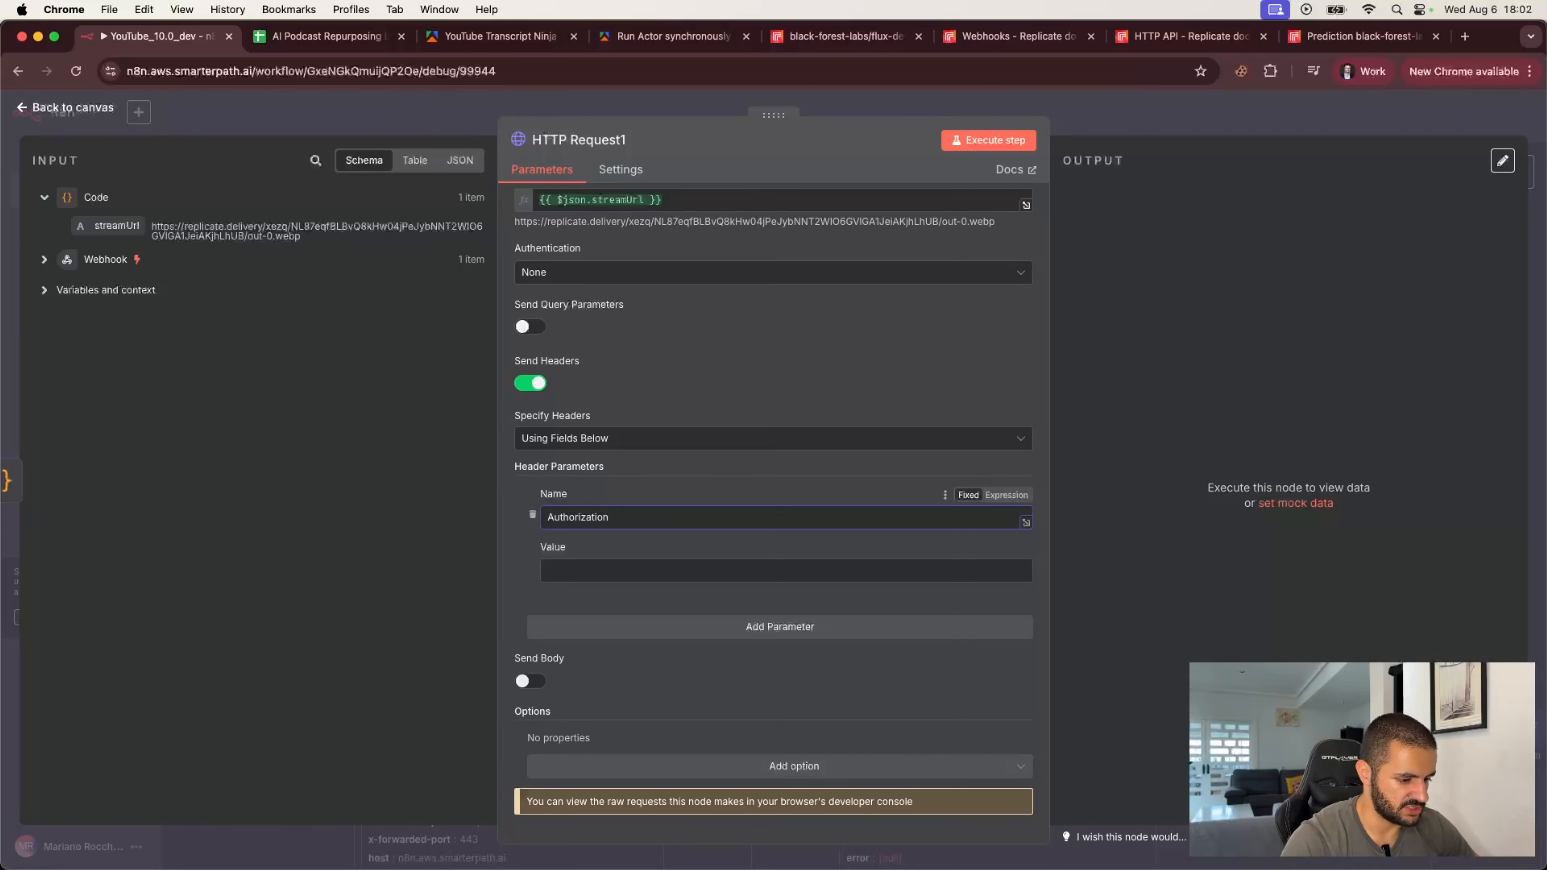
Step: Paste the Replicate API token as the Authorization header's Bearer value
left_click(622, 570)
key("super+Tab")
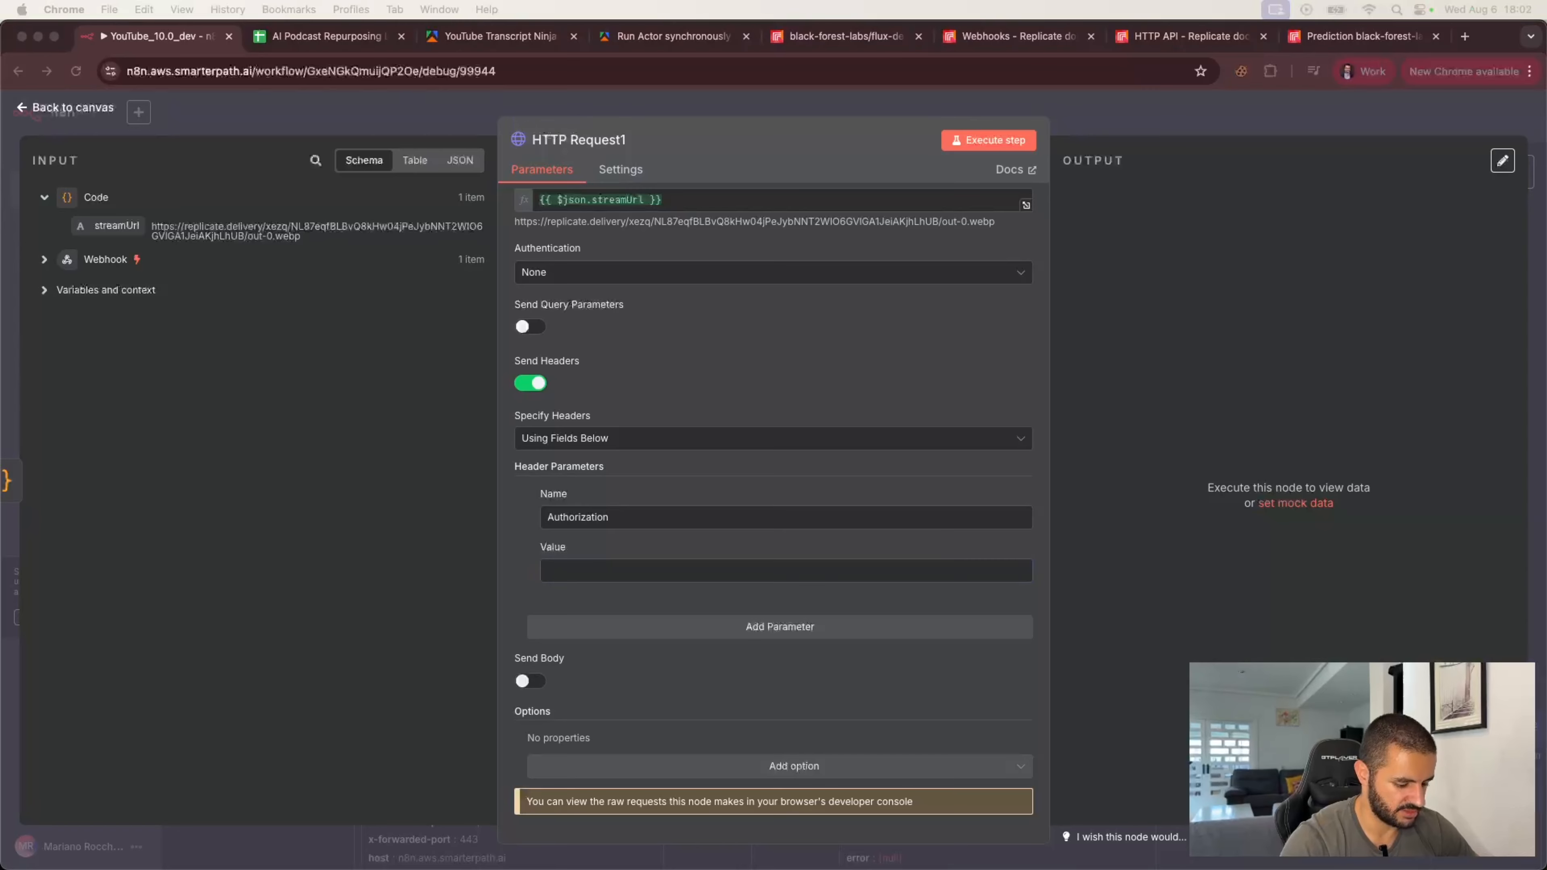
left_click(596, 580)
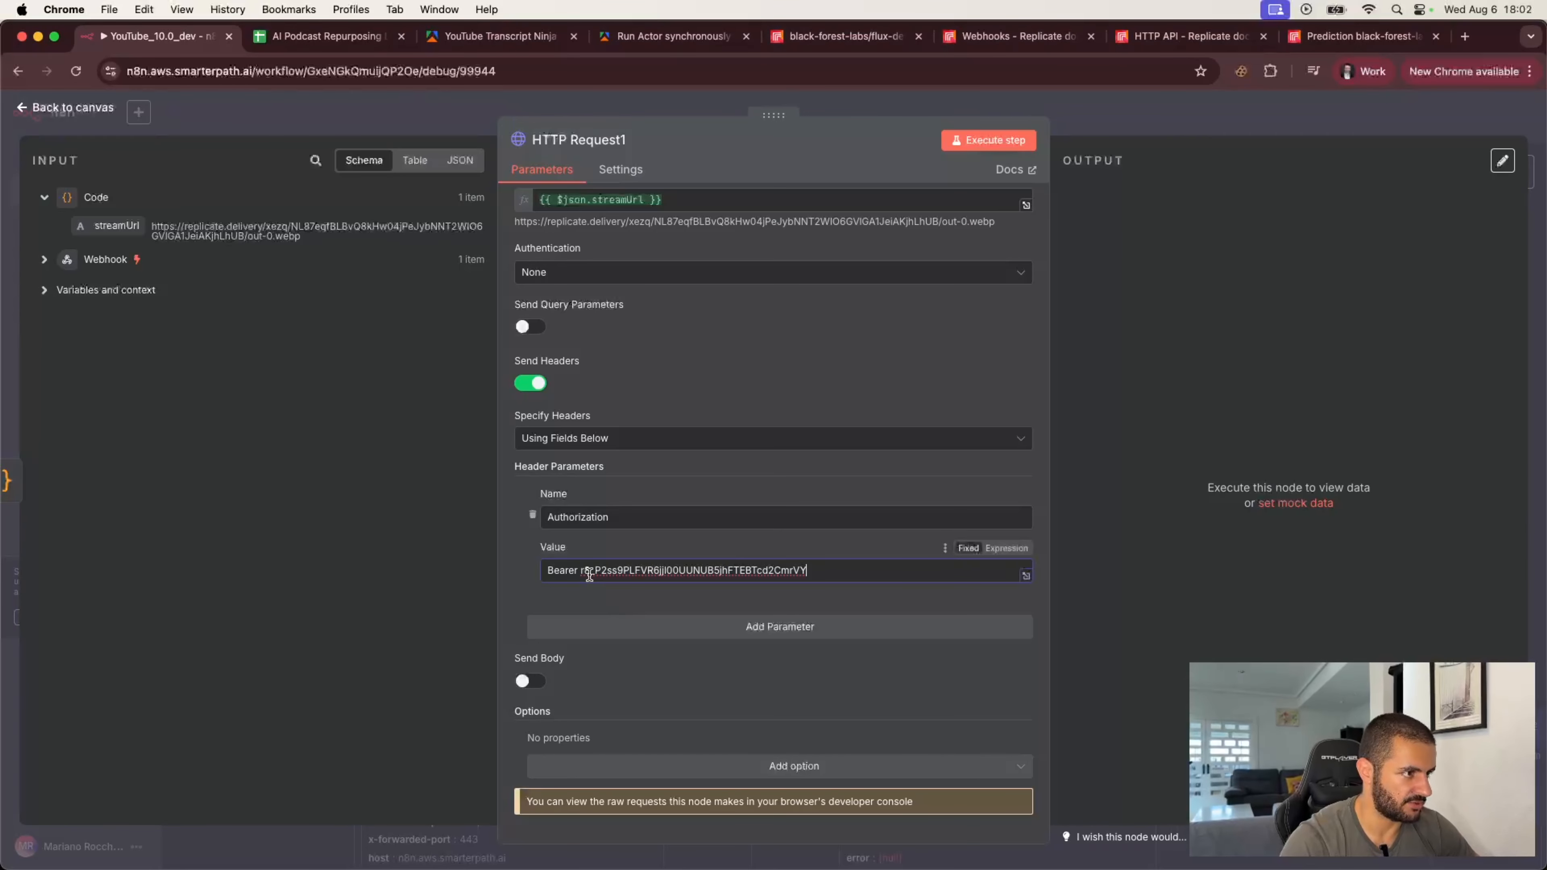
key("super+v")
key("super+Tab")
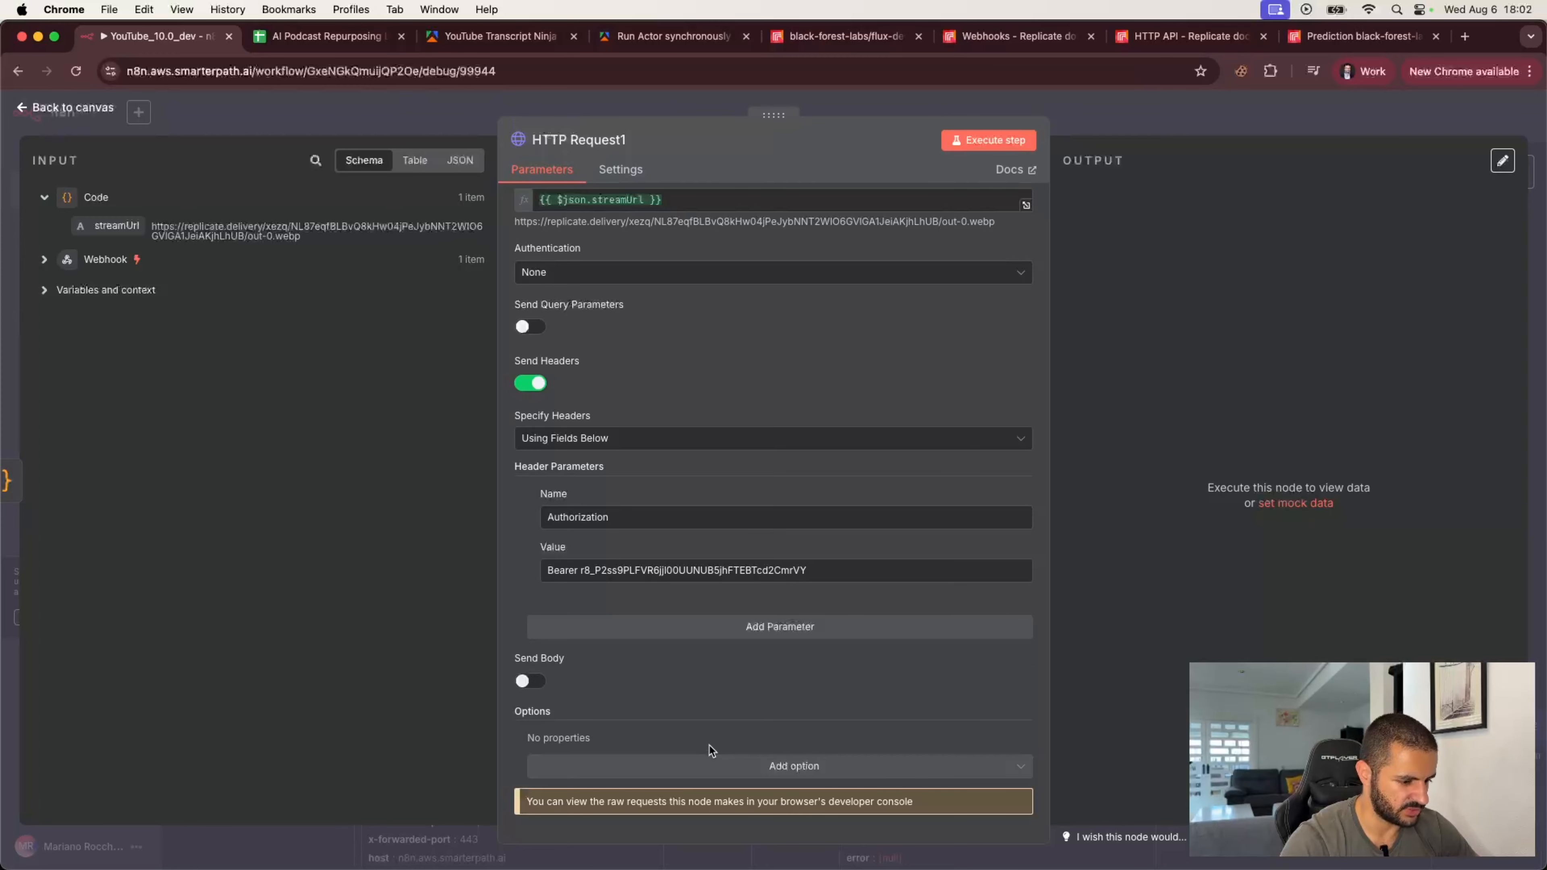
Step: Add the Response option and set its Response Format to File
left_click(749, 774)
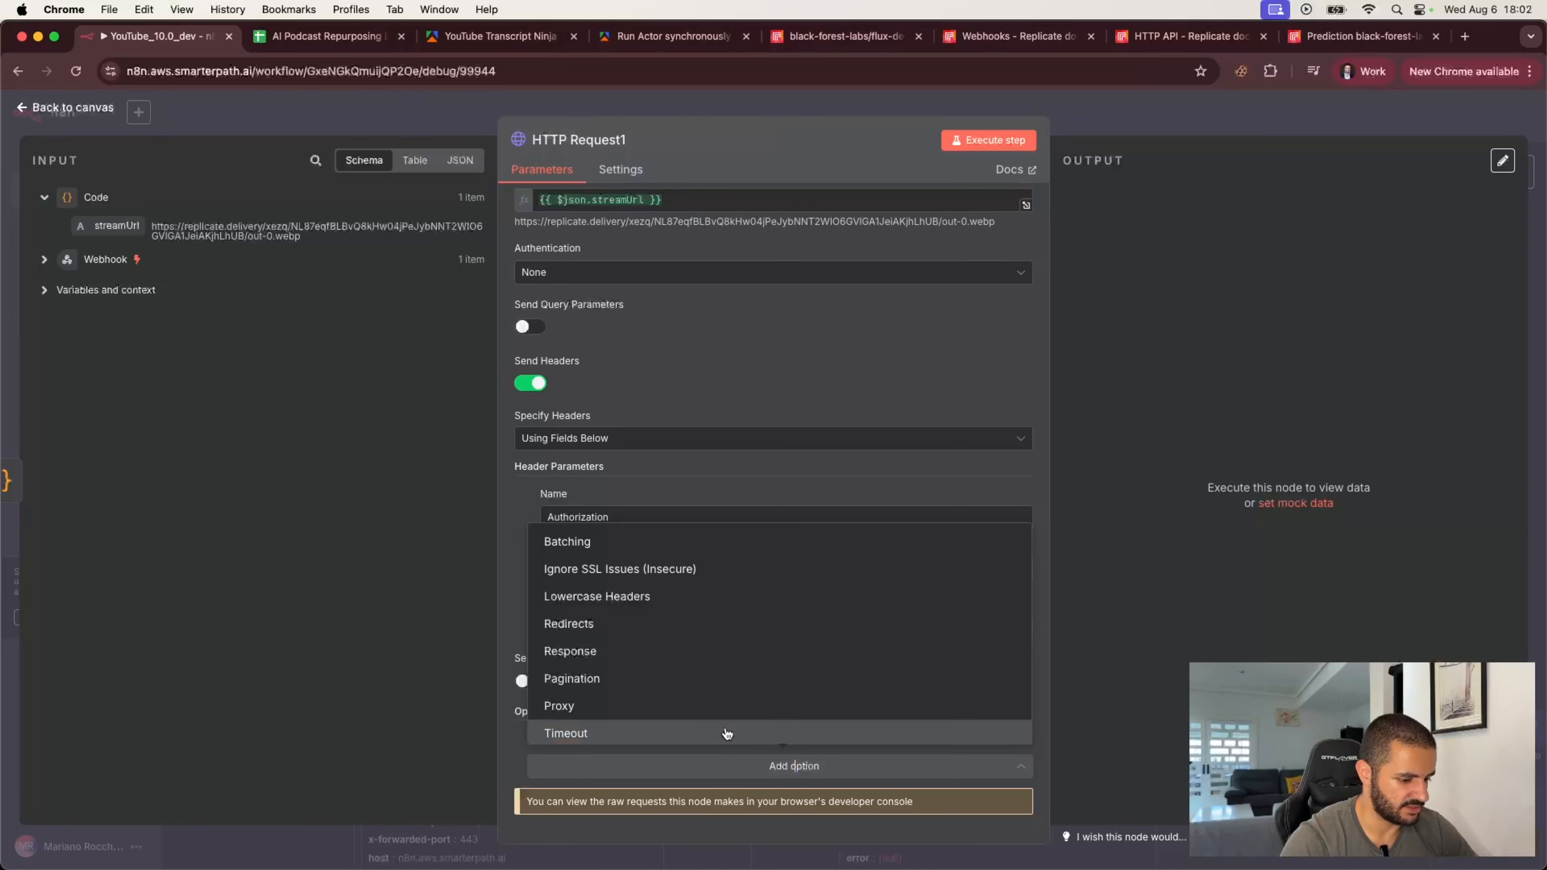
left_click(683, 652)
scroll(684, 719, "down", 4)
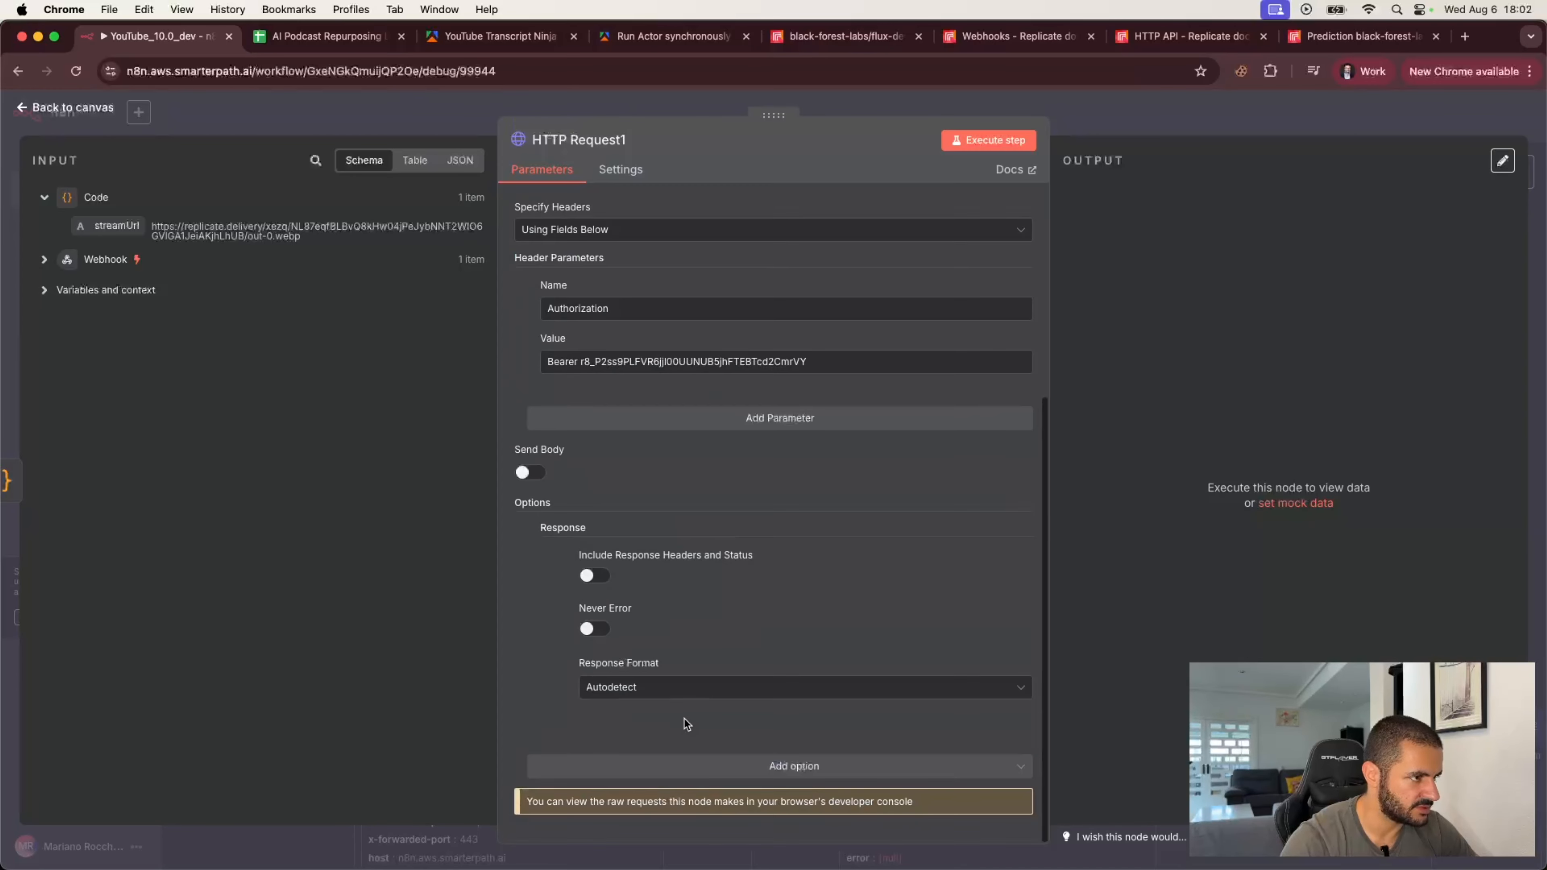
left_click(646, 696)
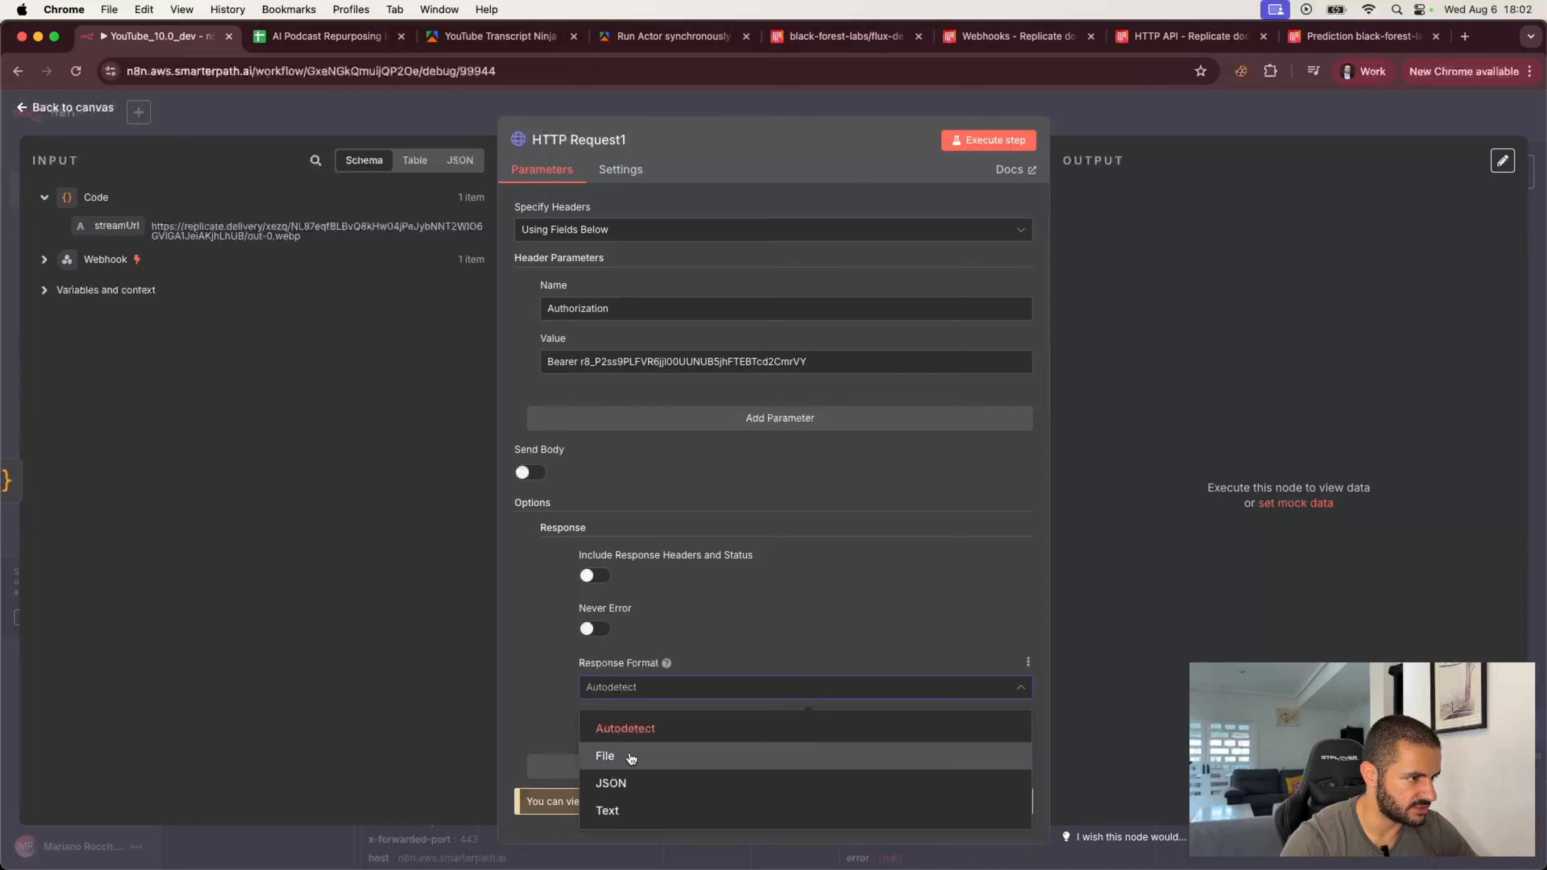
left_click(633, 758)
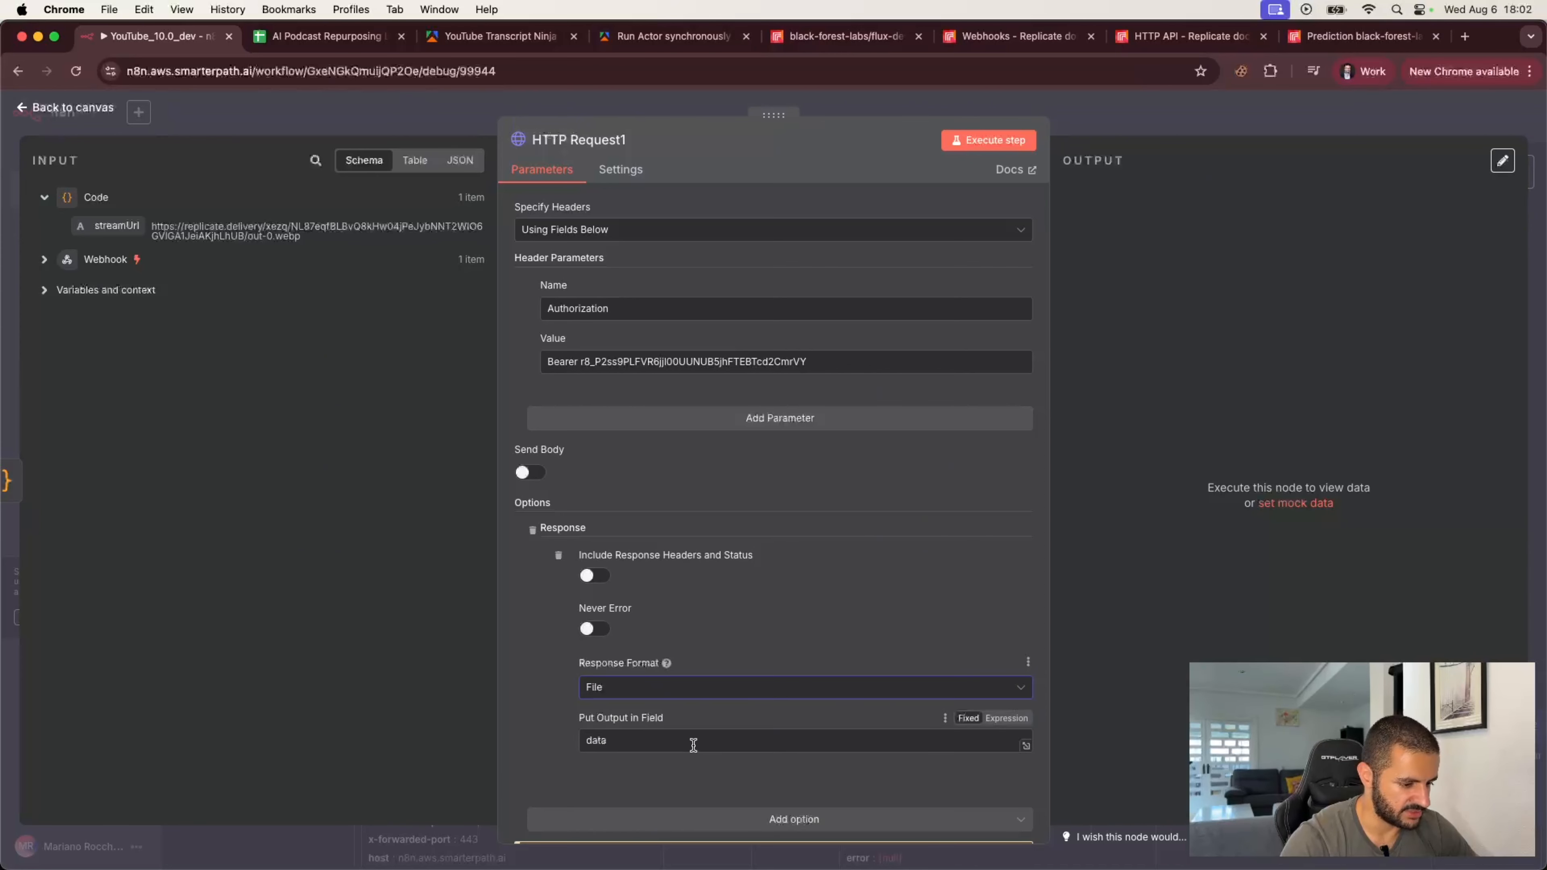
scroll(805, 612, "down", 2)
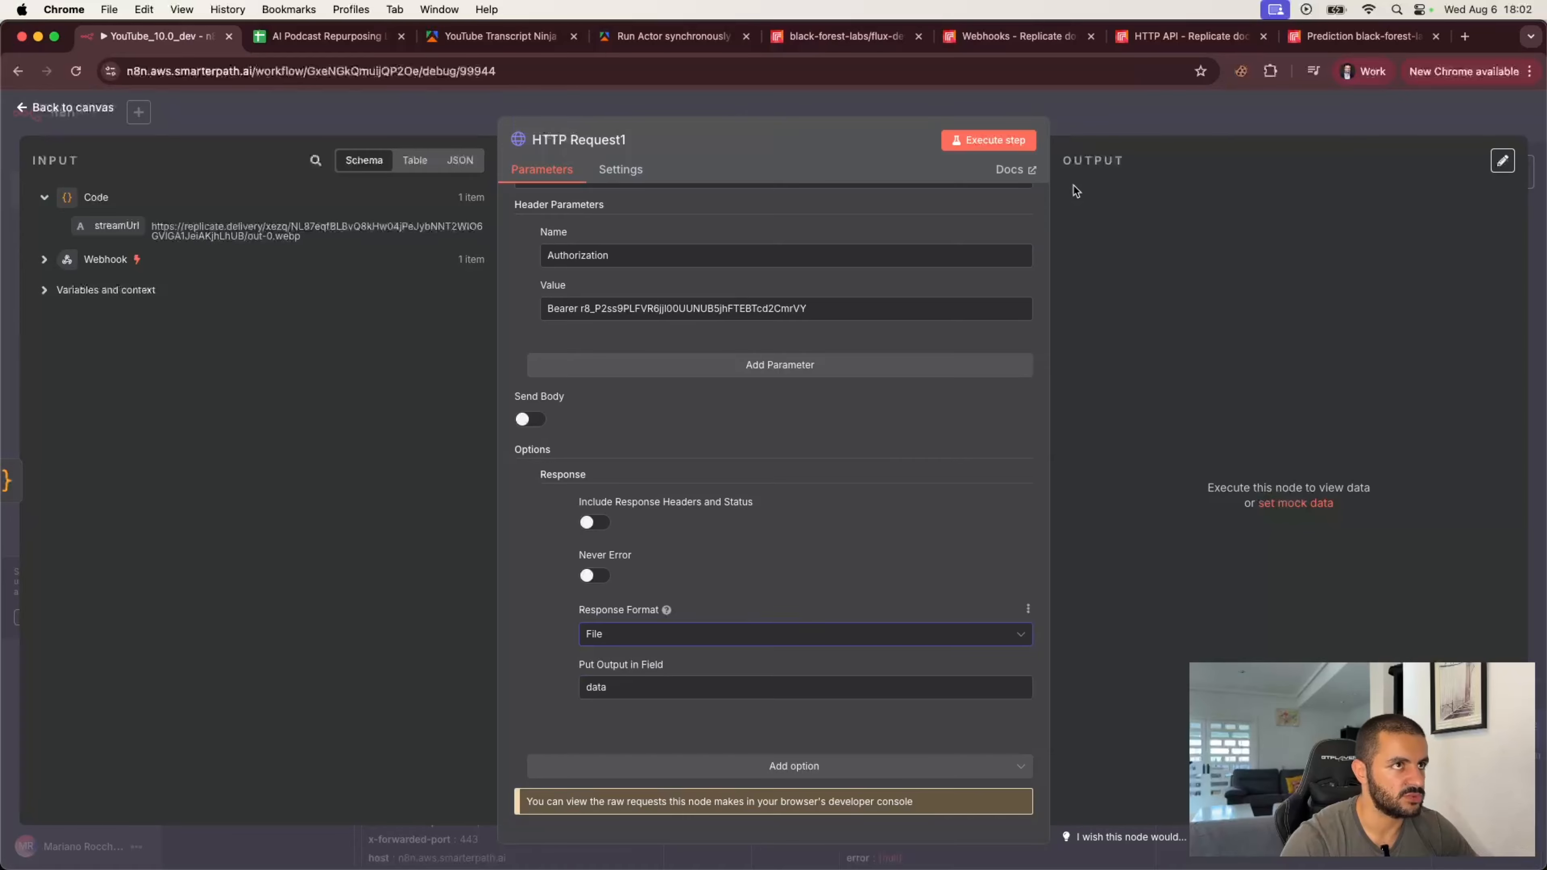
Step: Execute the HTTP Request step, view the downloaded image, and return to the canvas
left_click(988, 140)
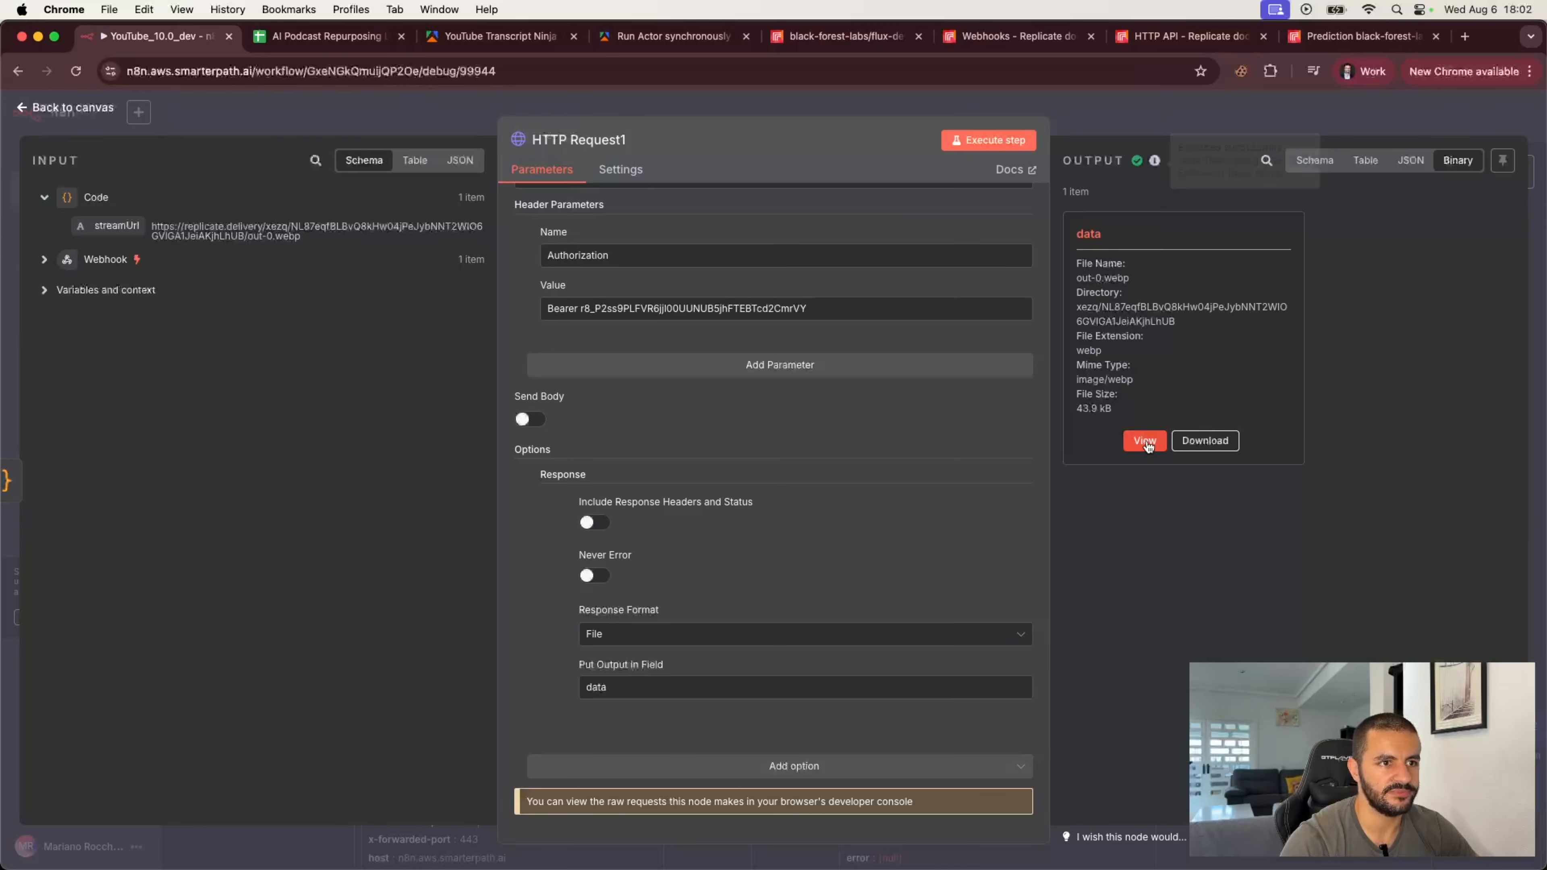
left_click(1150, 440)
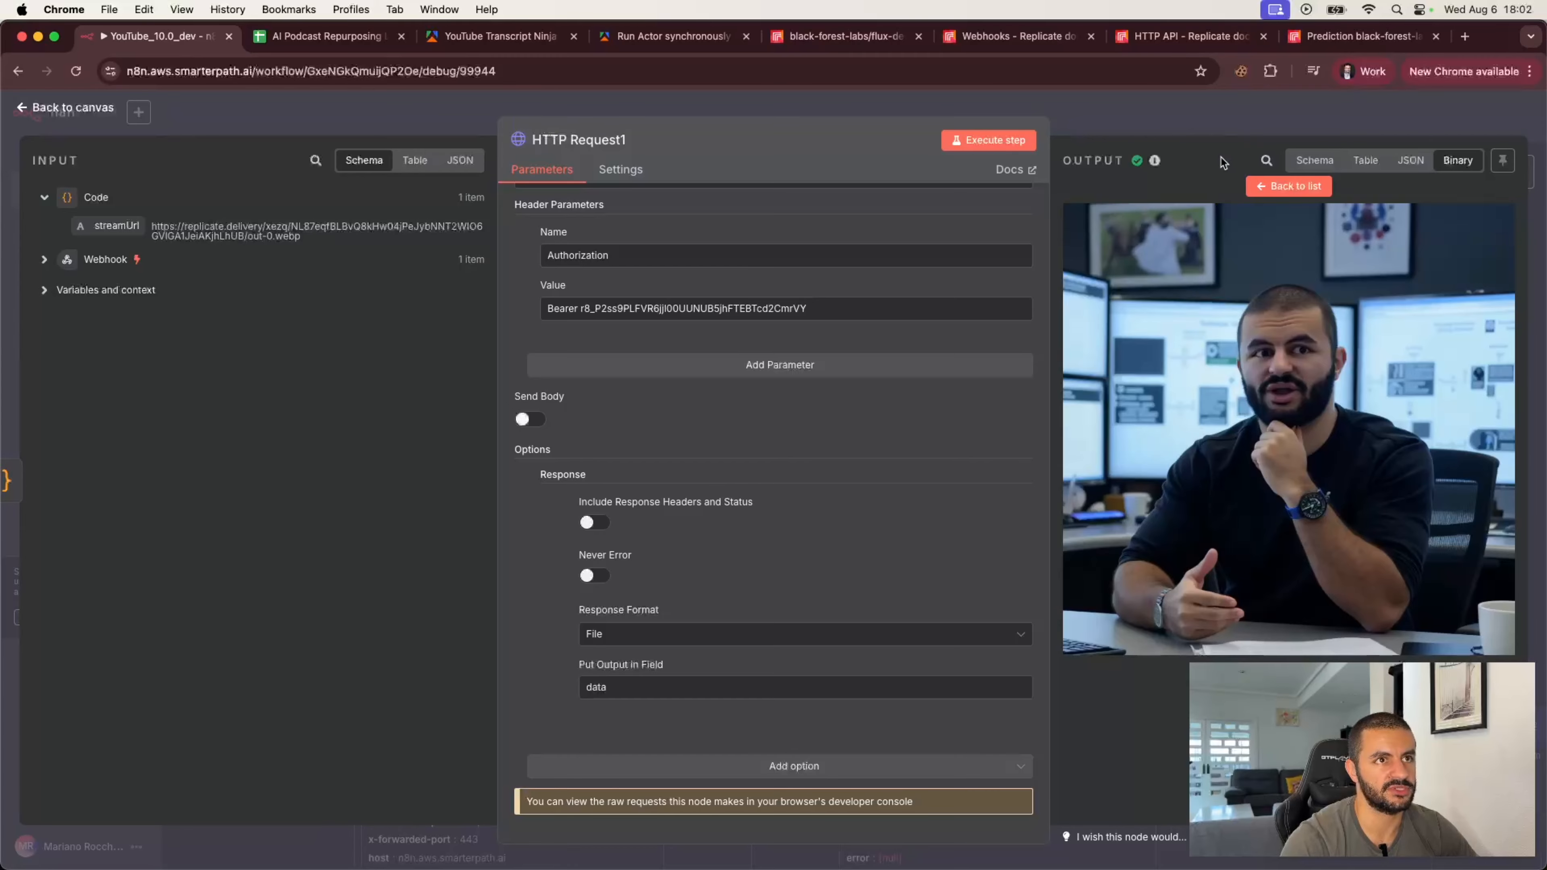
left_click(1203, 113)
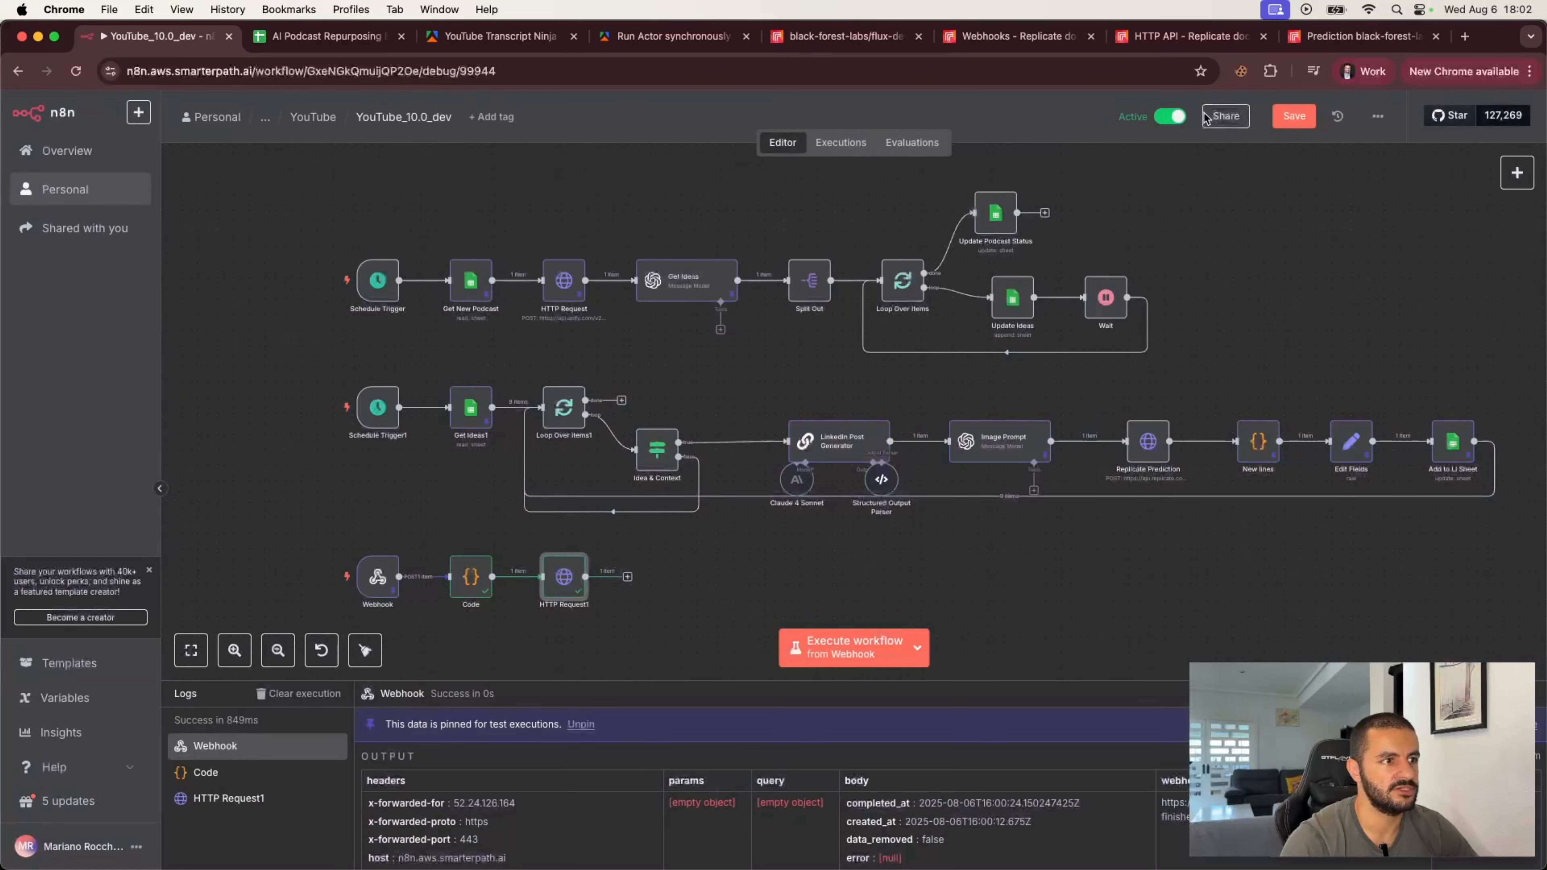
Step: Add a Google Drive node after the HTTP Request node and set its operation to Update
left_click(627, 577)
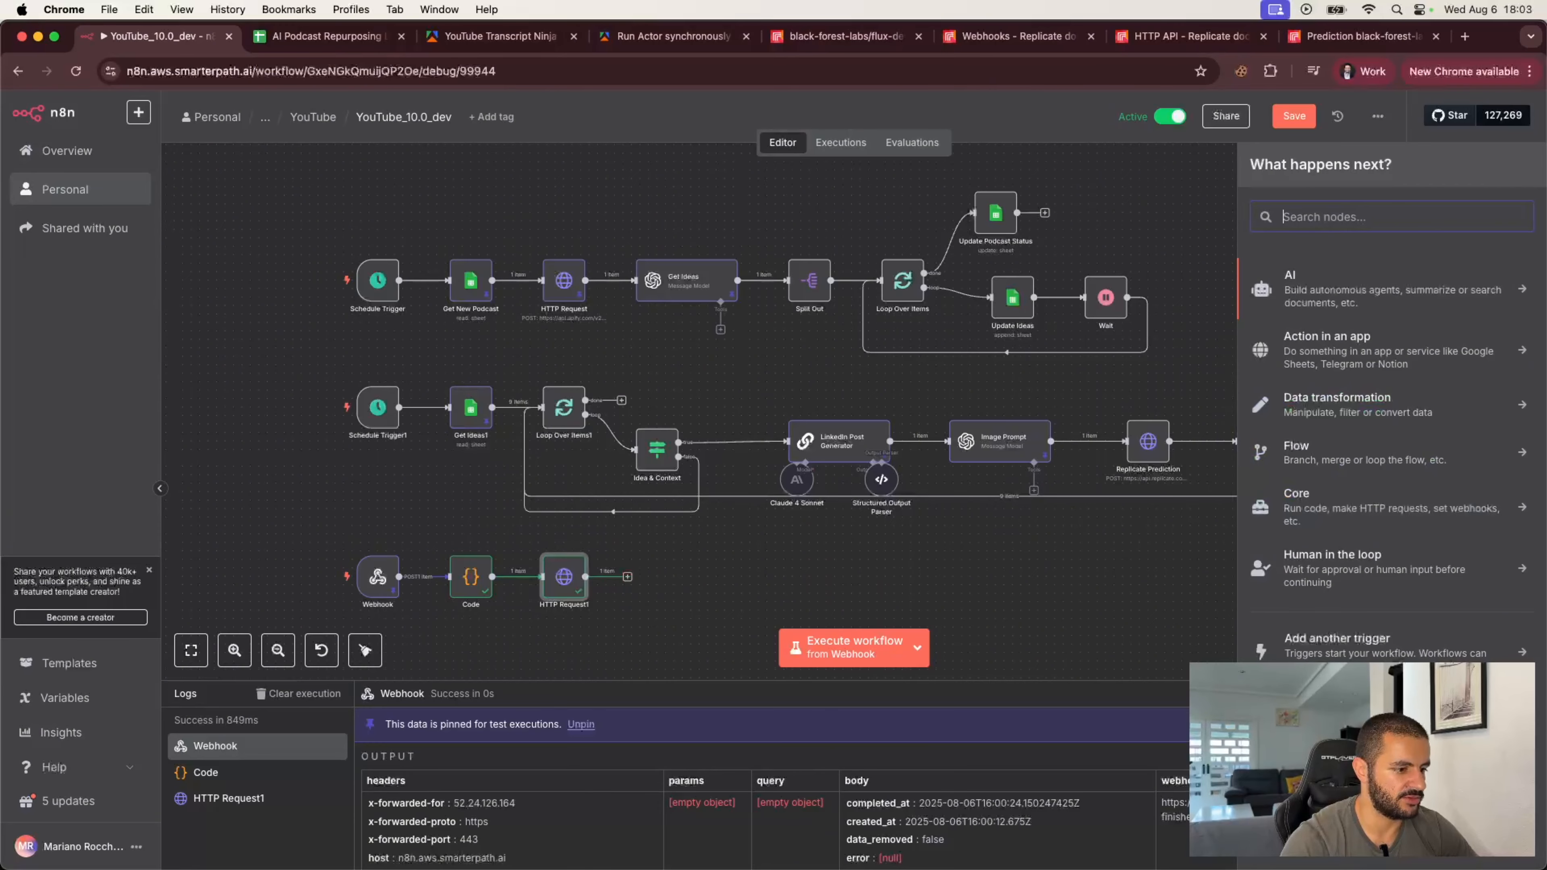
type("goog")
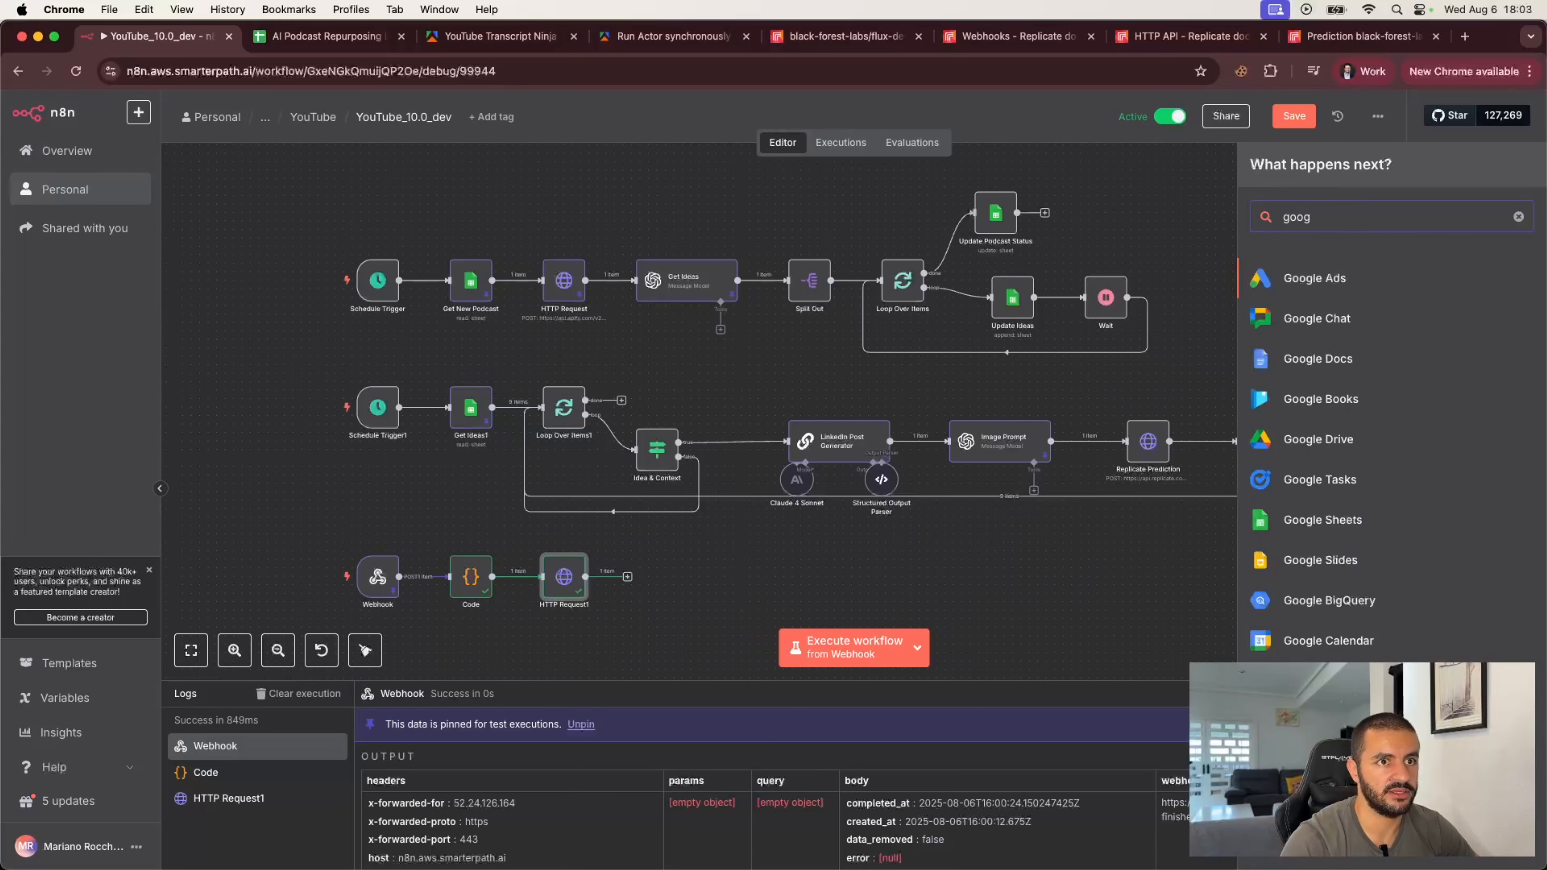
type("le dri")
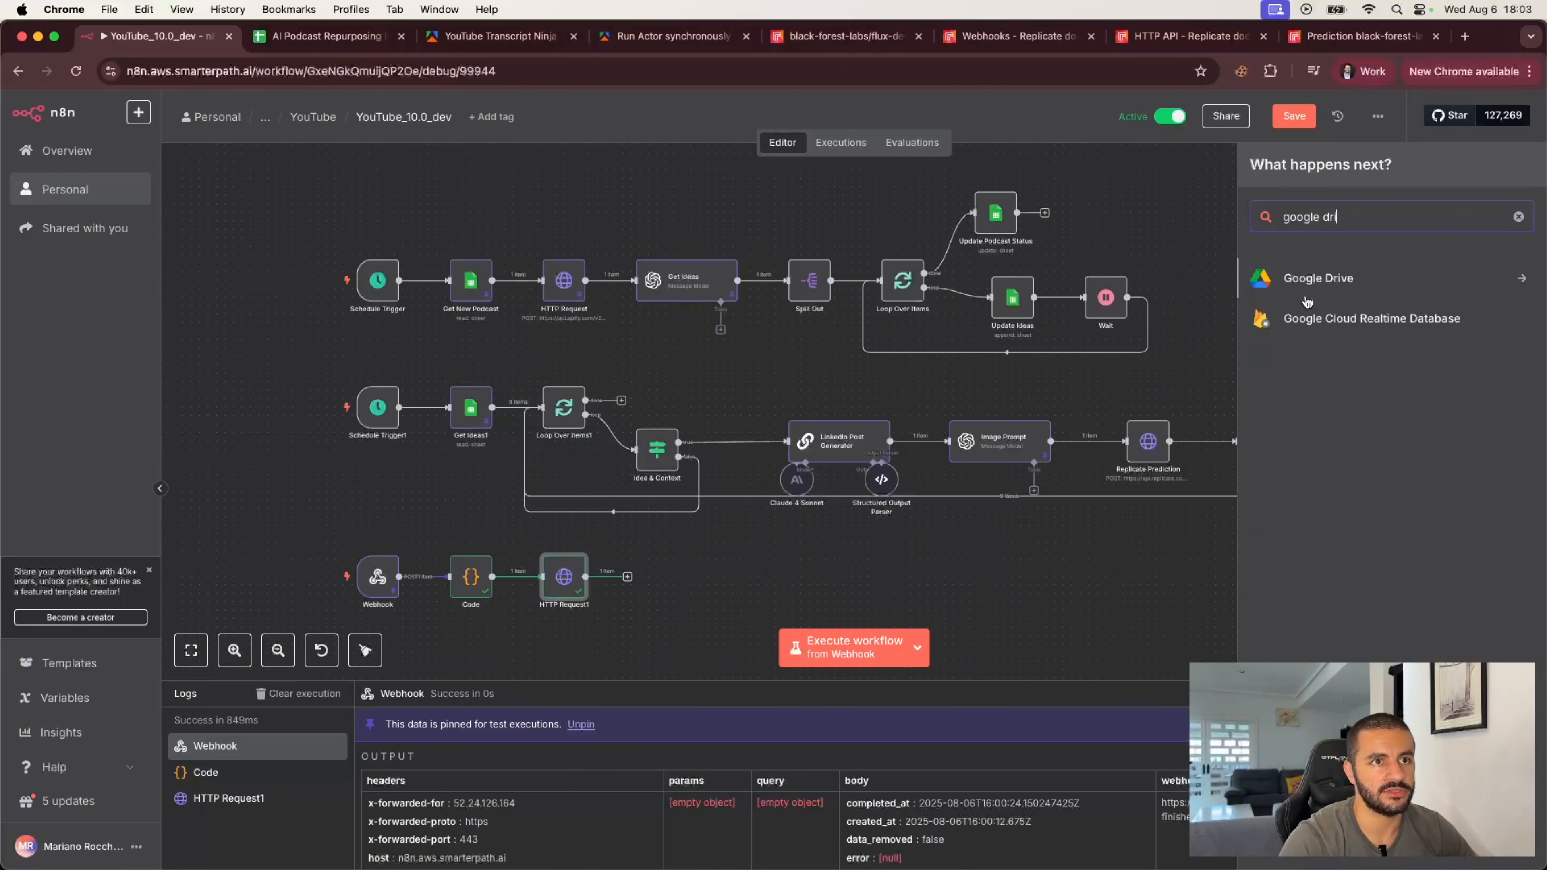
left_click(1304, 284)
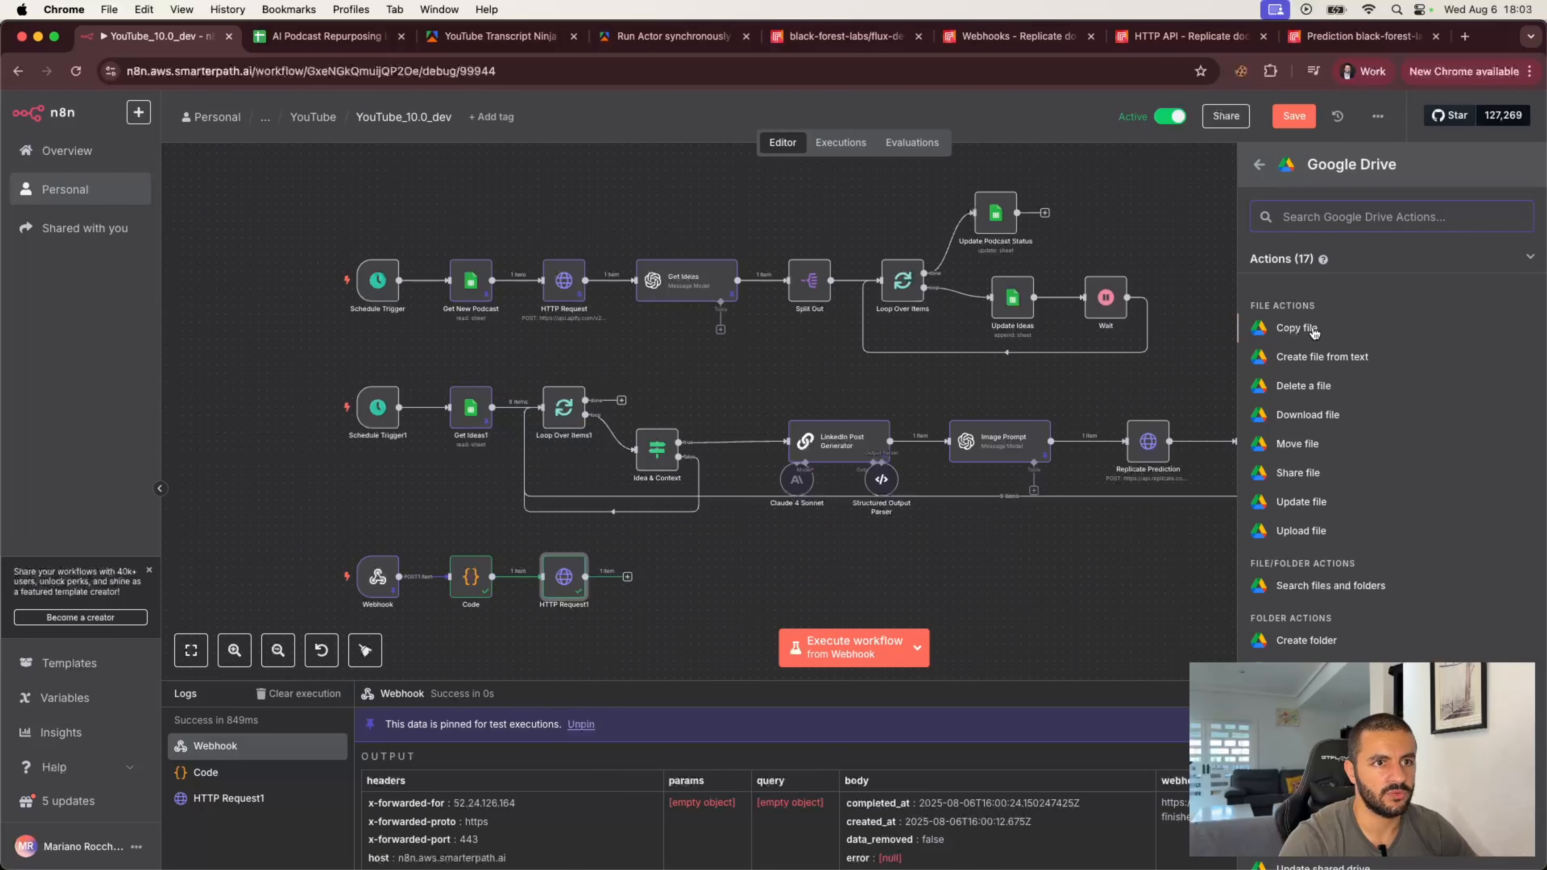
left_click(1311, 360)
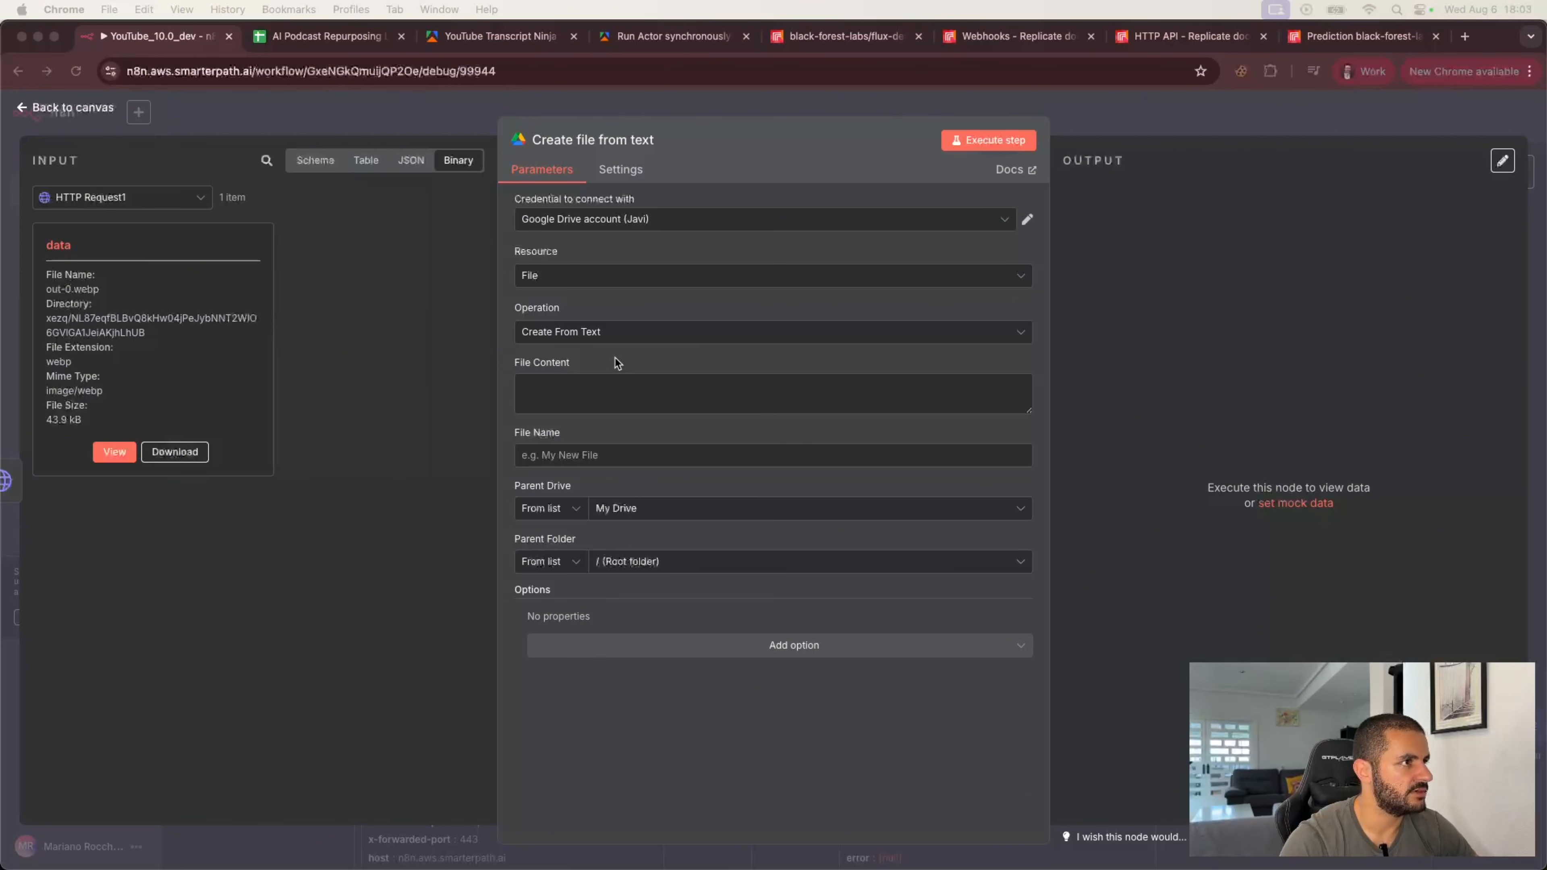
left_click(617, 334)
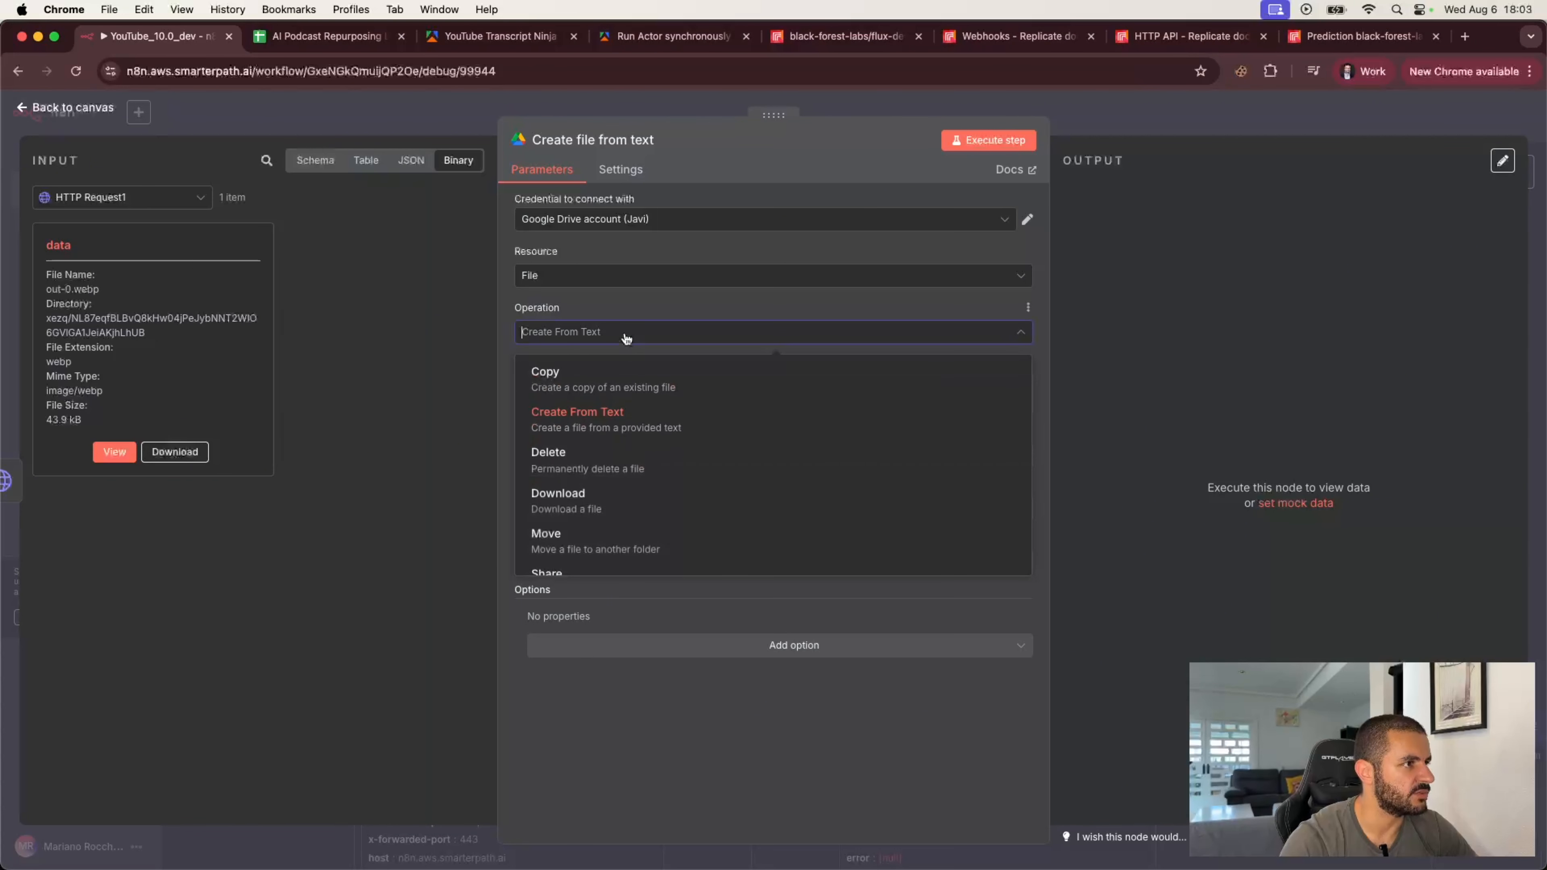
scroll(626, 518, "down", 3)
left_click(627, 512)
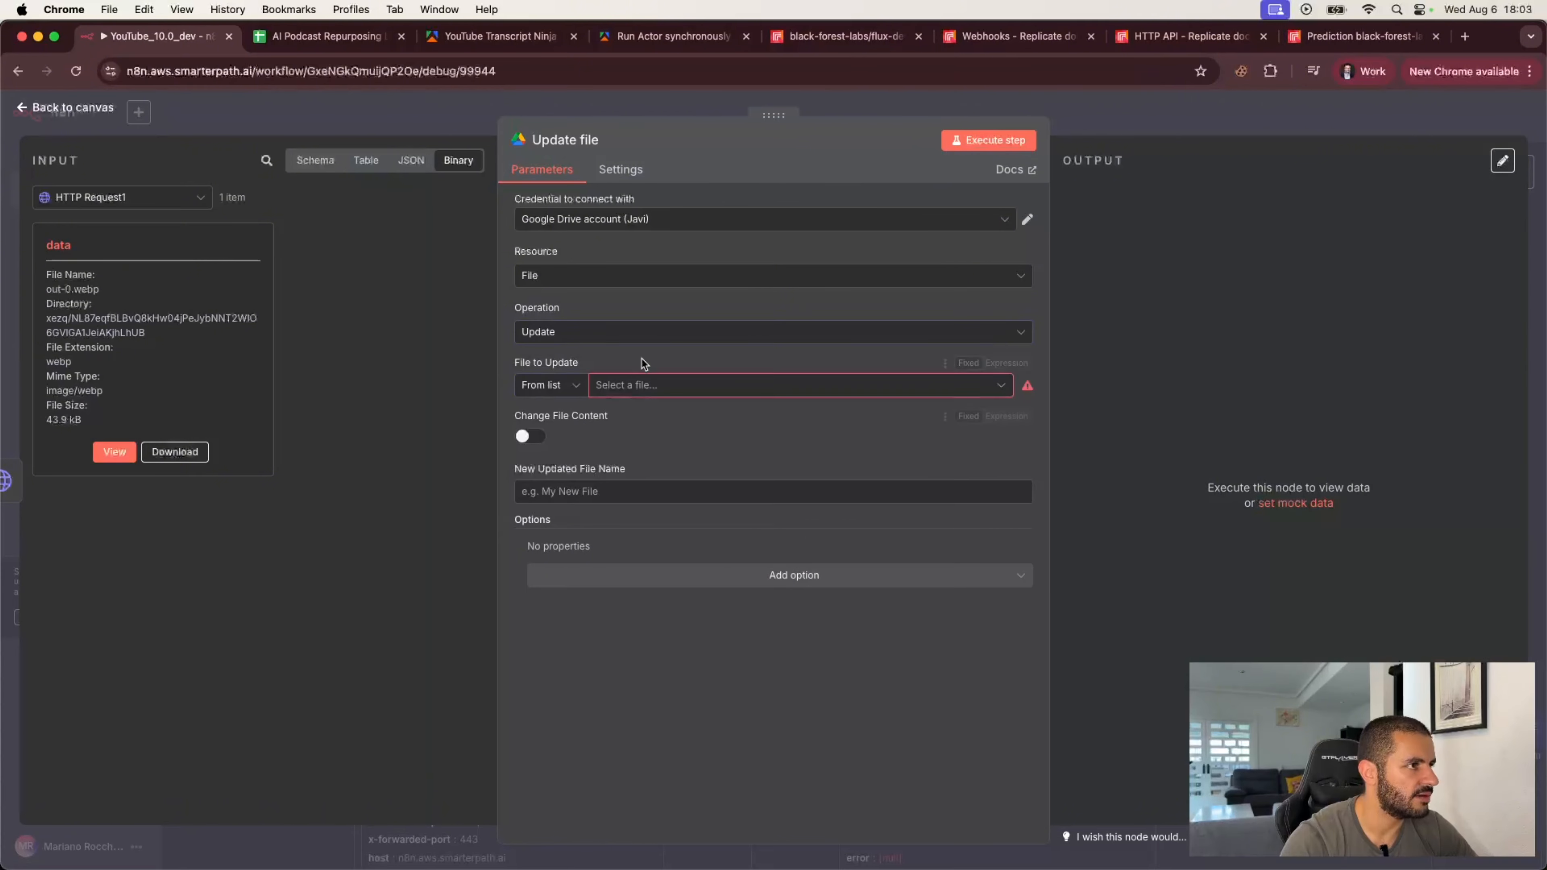
Step: Change the Google Drive node's operation to Upload
left_click(661, 337)
scroll(615, 506, "down", 3)
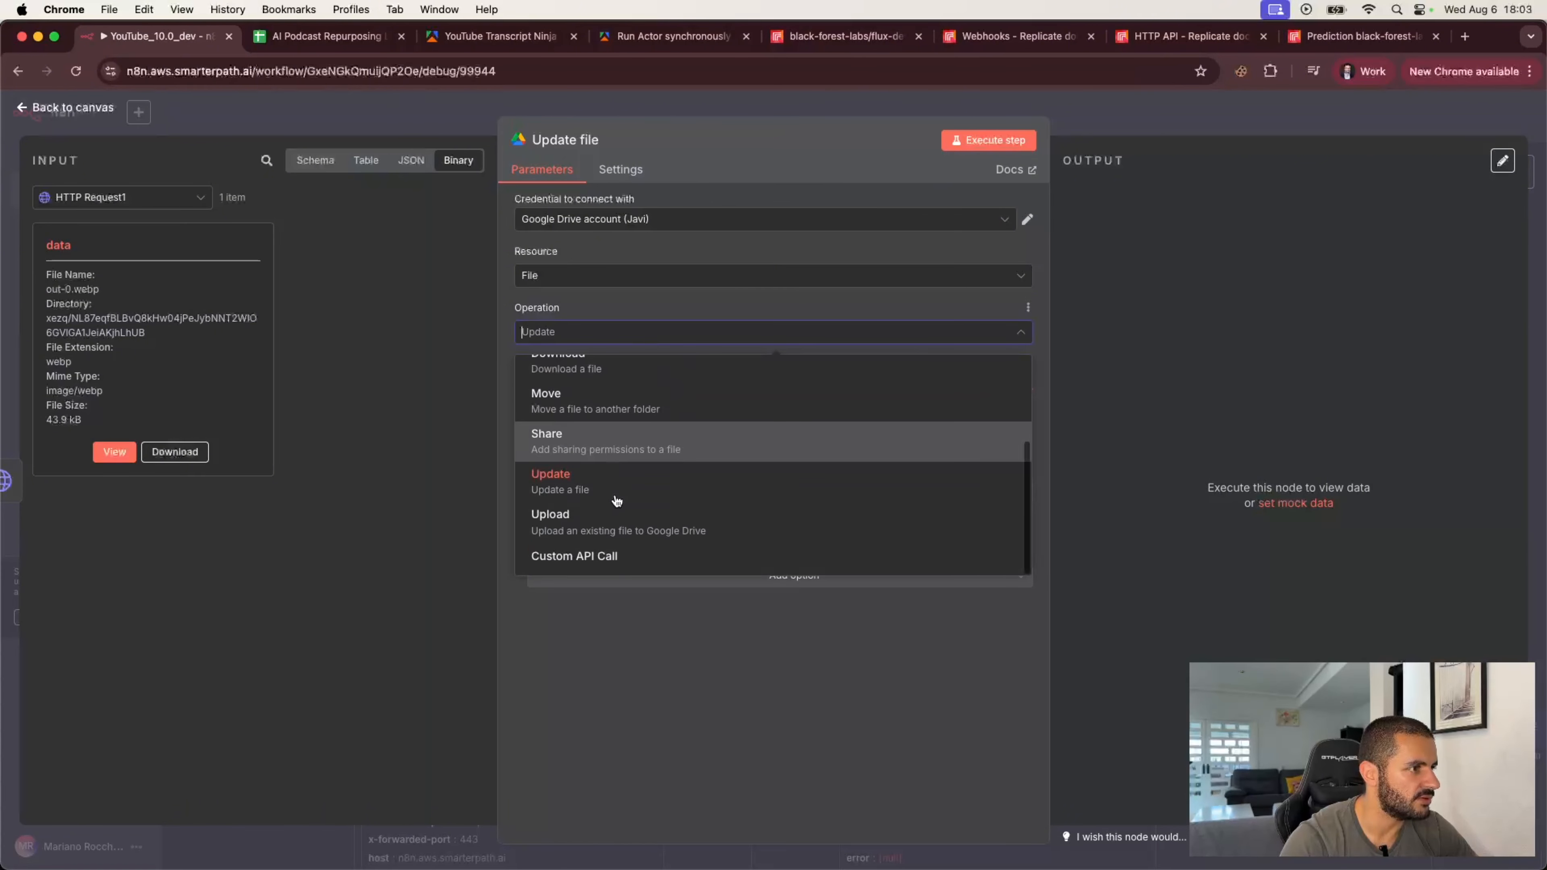
left_click(606, 517)
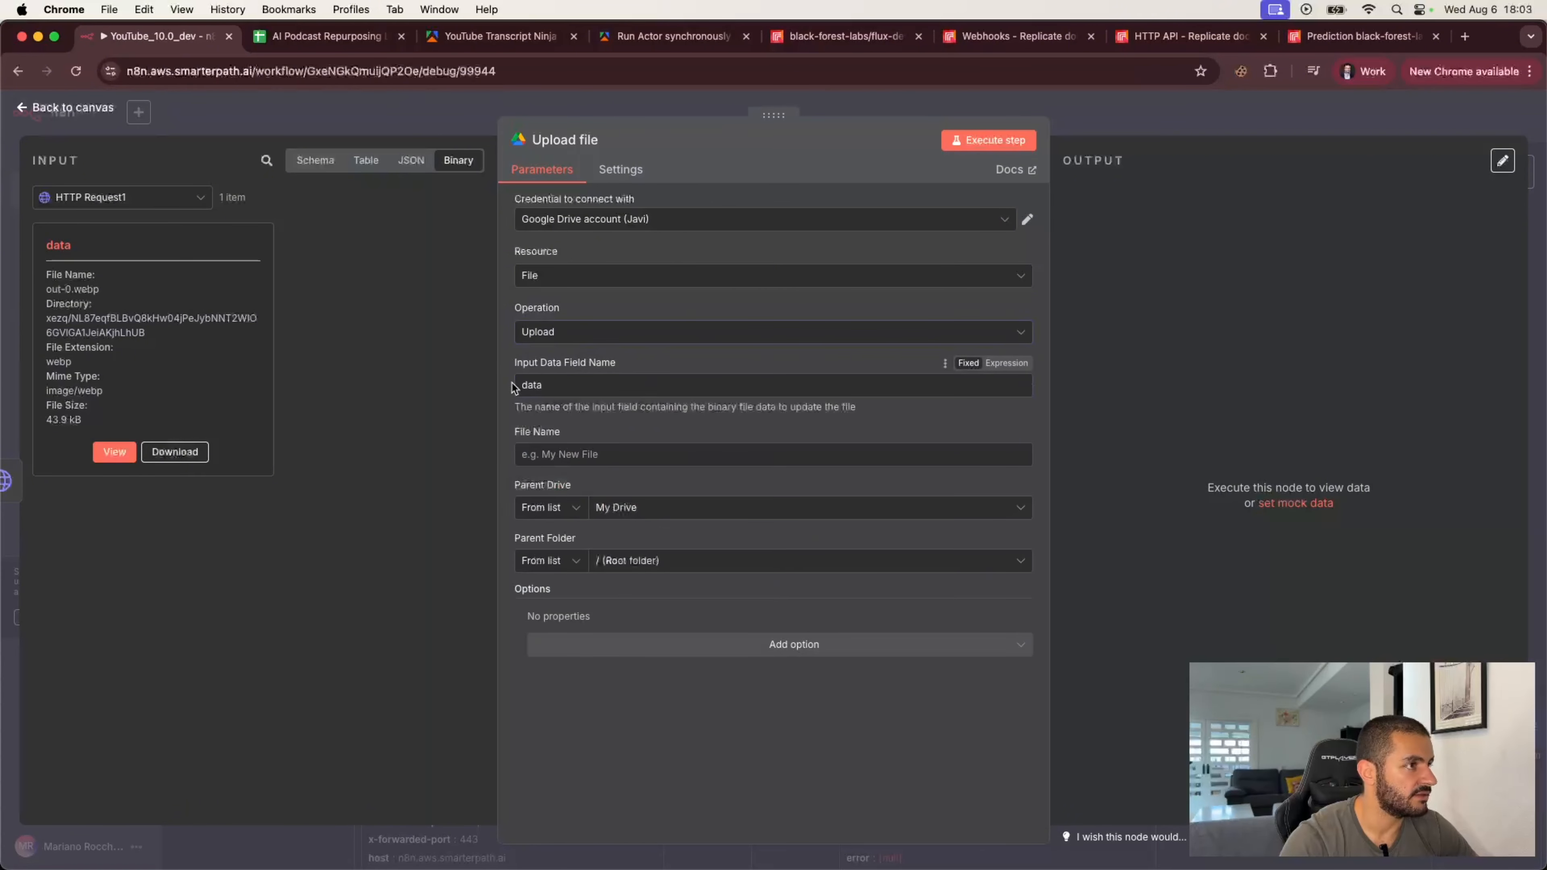
Step: Set the upload's file name to the expression replicate-{{ $json.streamUrl.split("/").pop() }}.png using the Code node's streamUrl
left_click(615, 384)
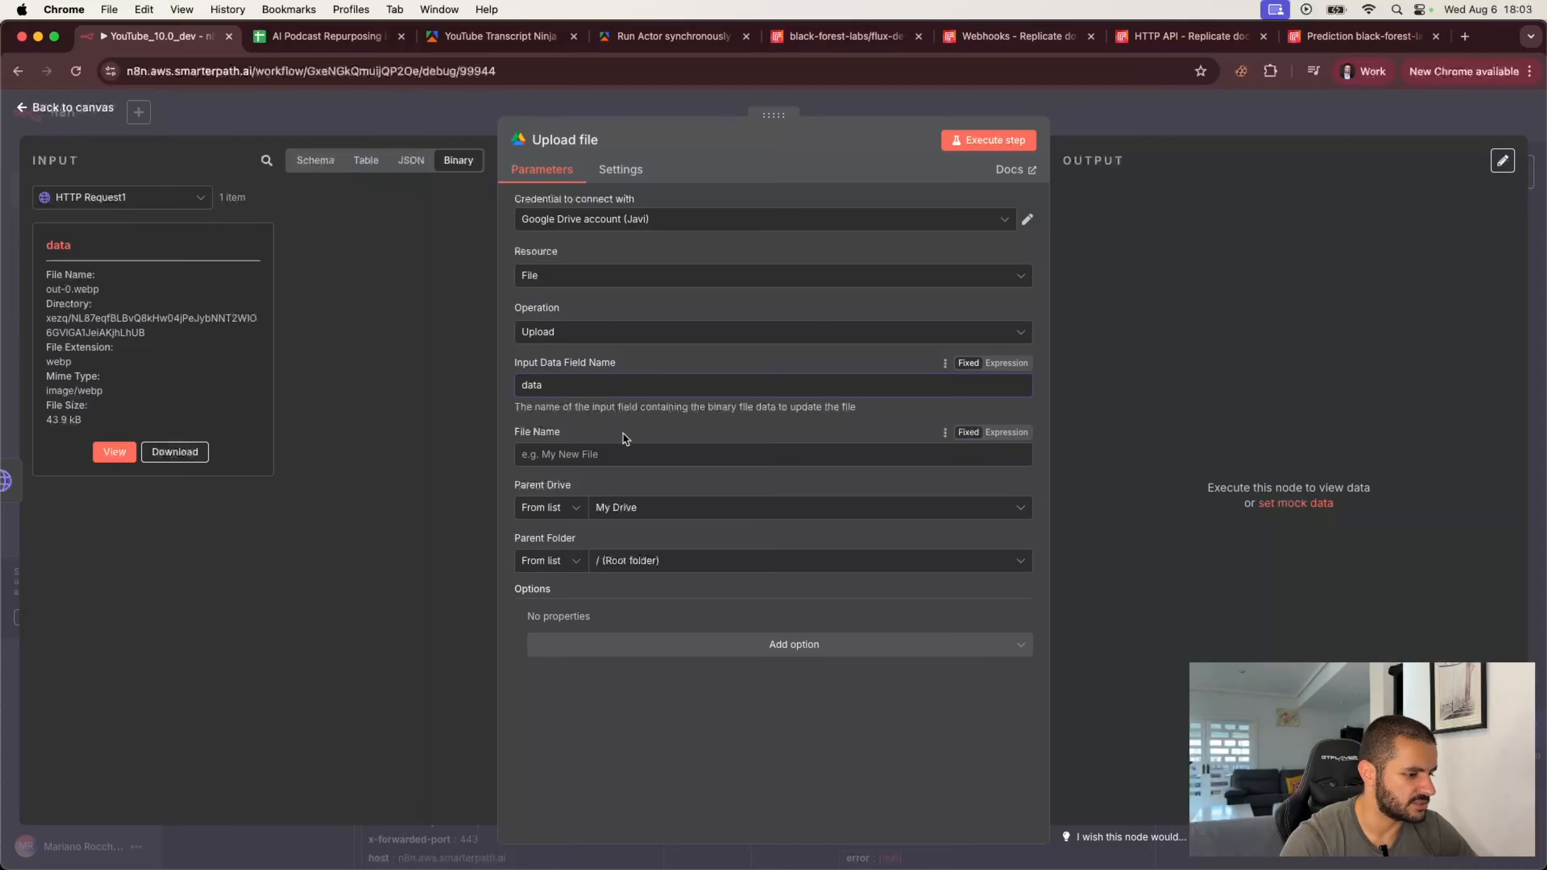
left_click(611, 455)
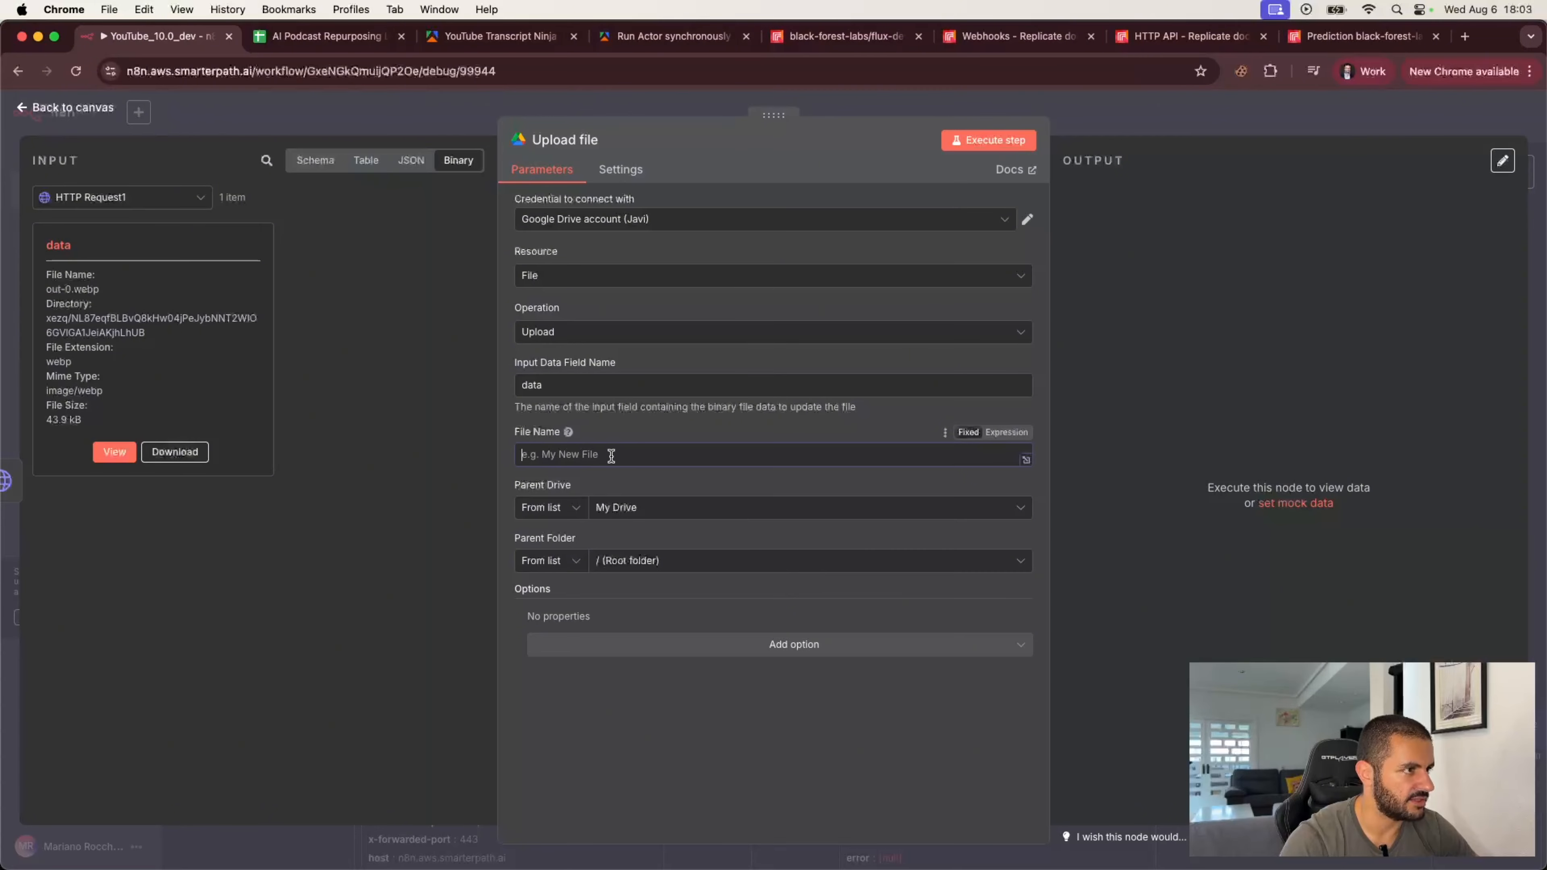
type("replicate-")
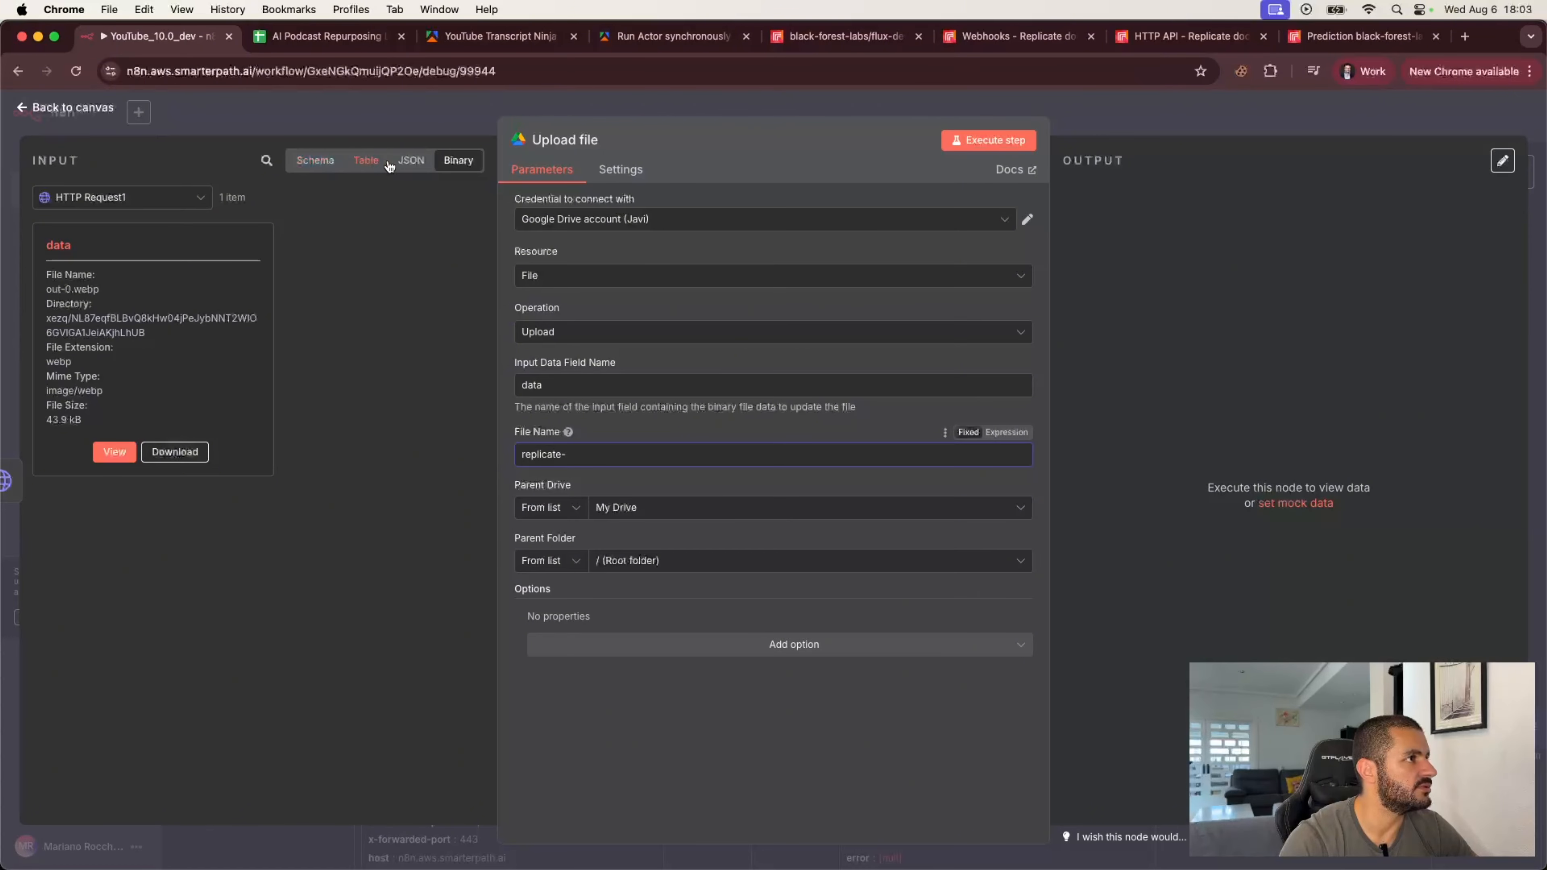
left_click(316, 160)
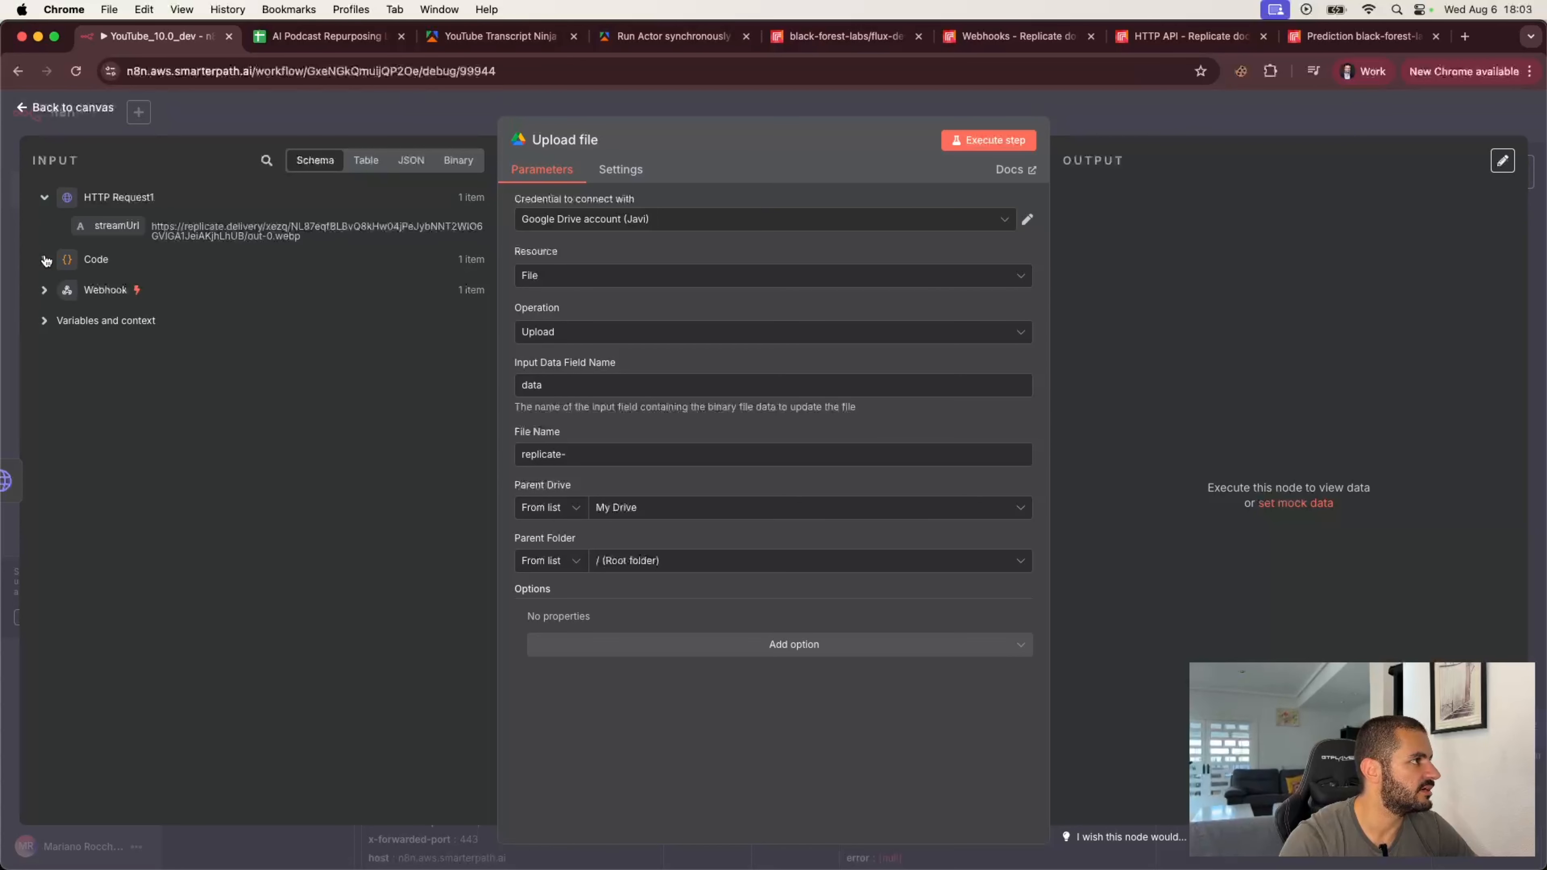
left_click(44, 259)
left_click_drag(116, 287, 712, 456)
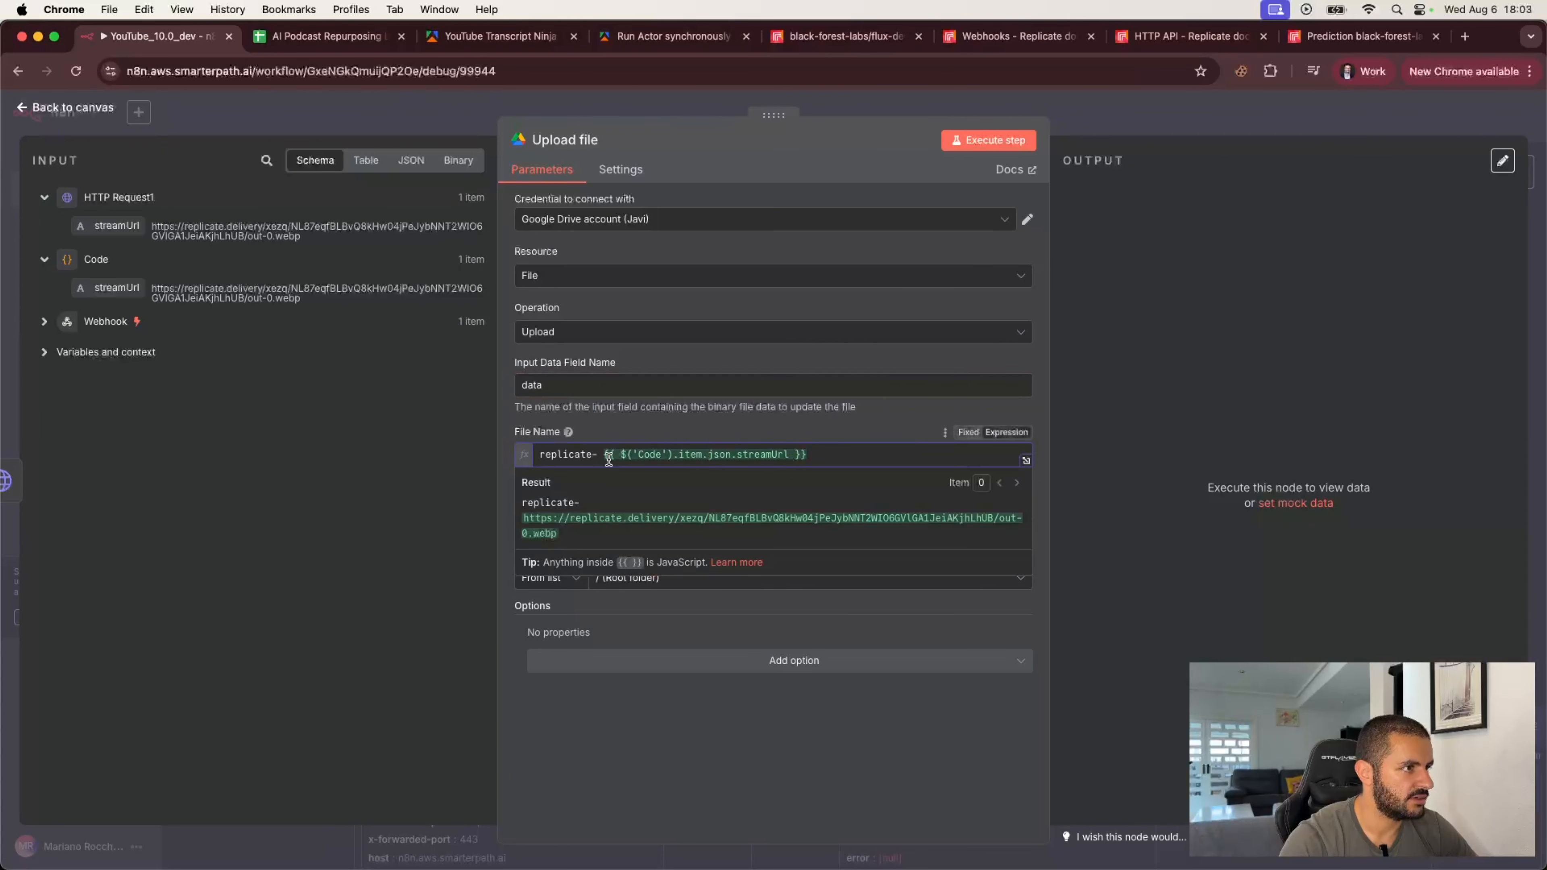
key("super+a")
type("replicate-{{ $json.streamUrl.split(\"/\").pop() }}.png")
left_click(635, 438)
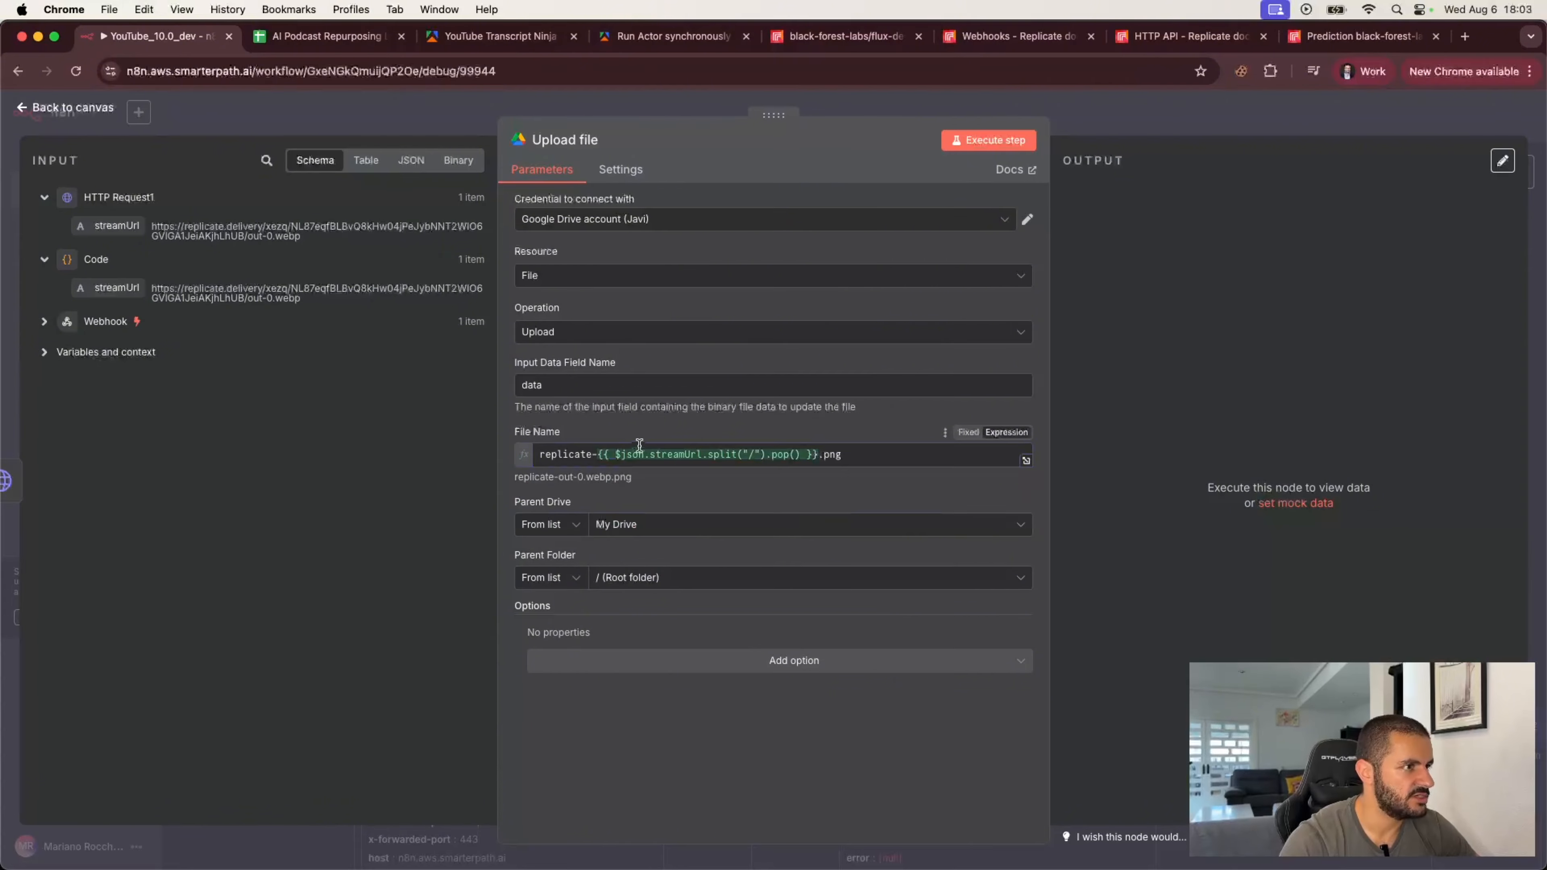
left_click(46, 322)
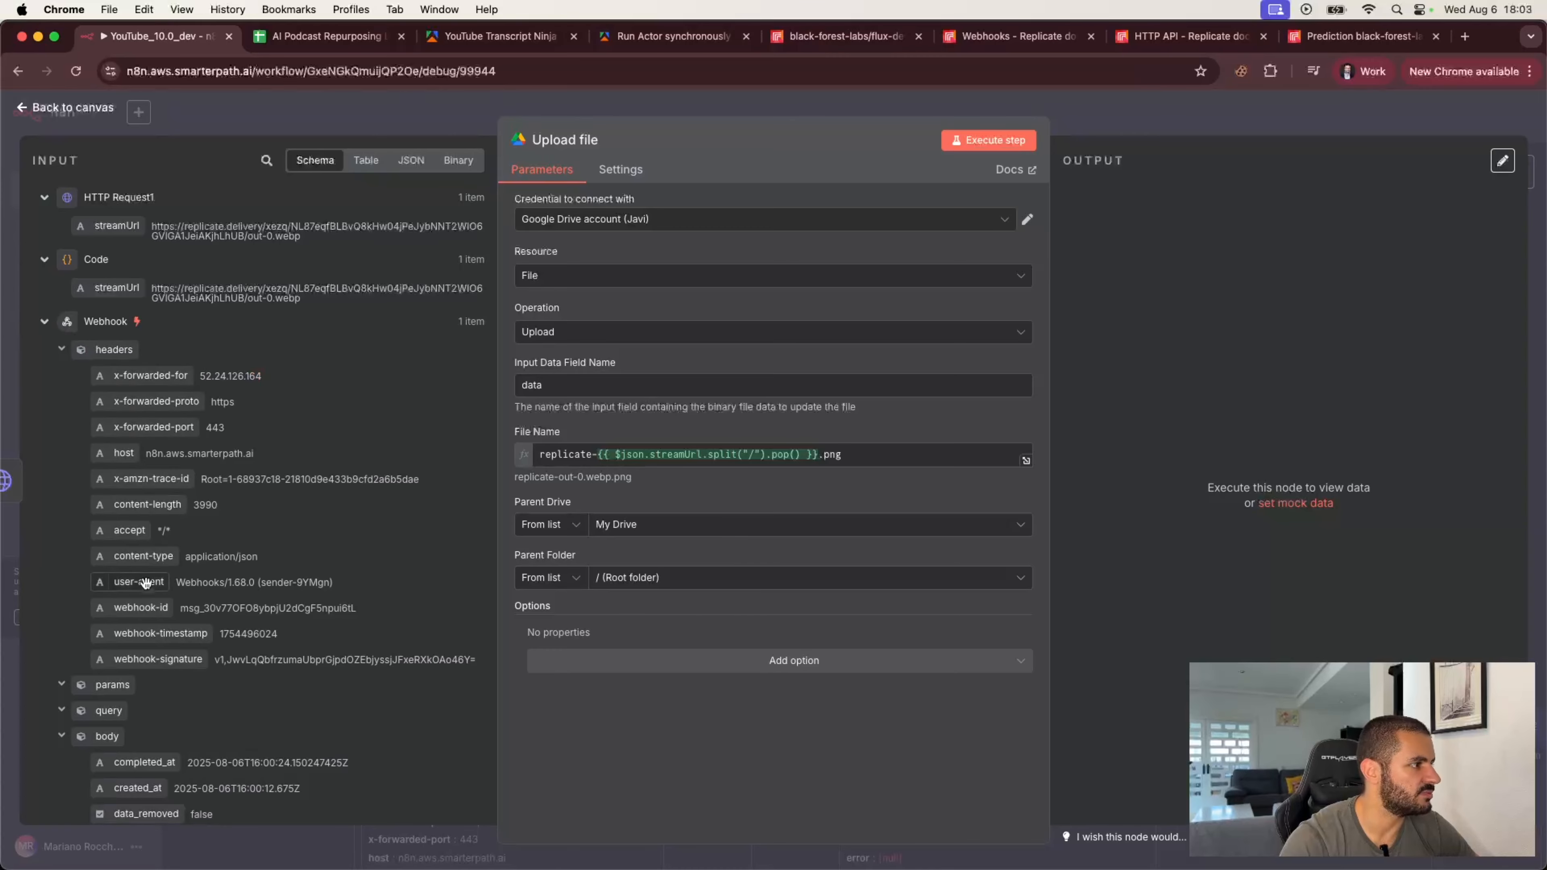
left_click(756, 454)
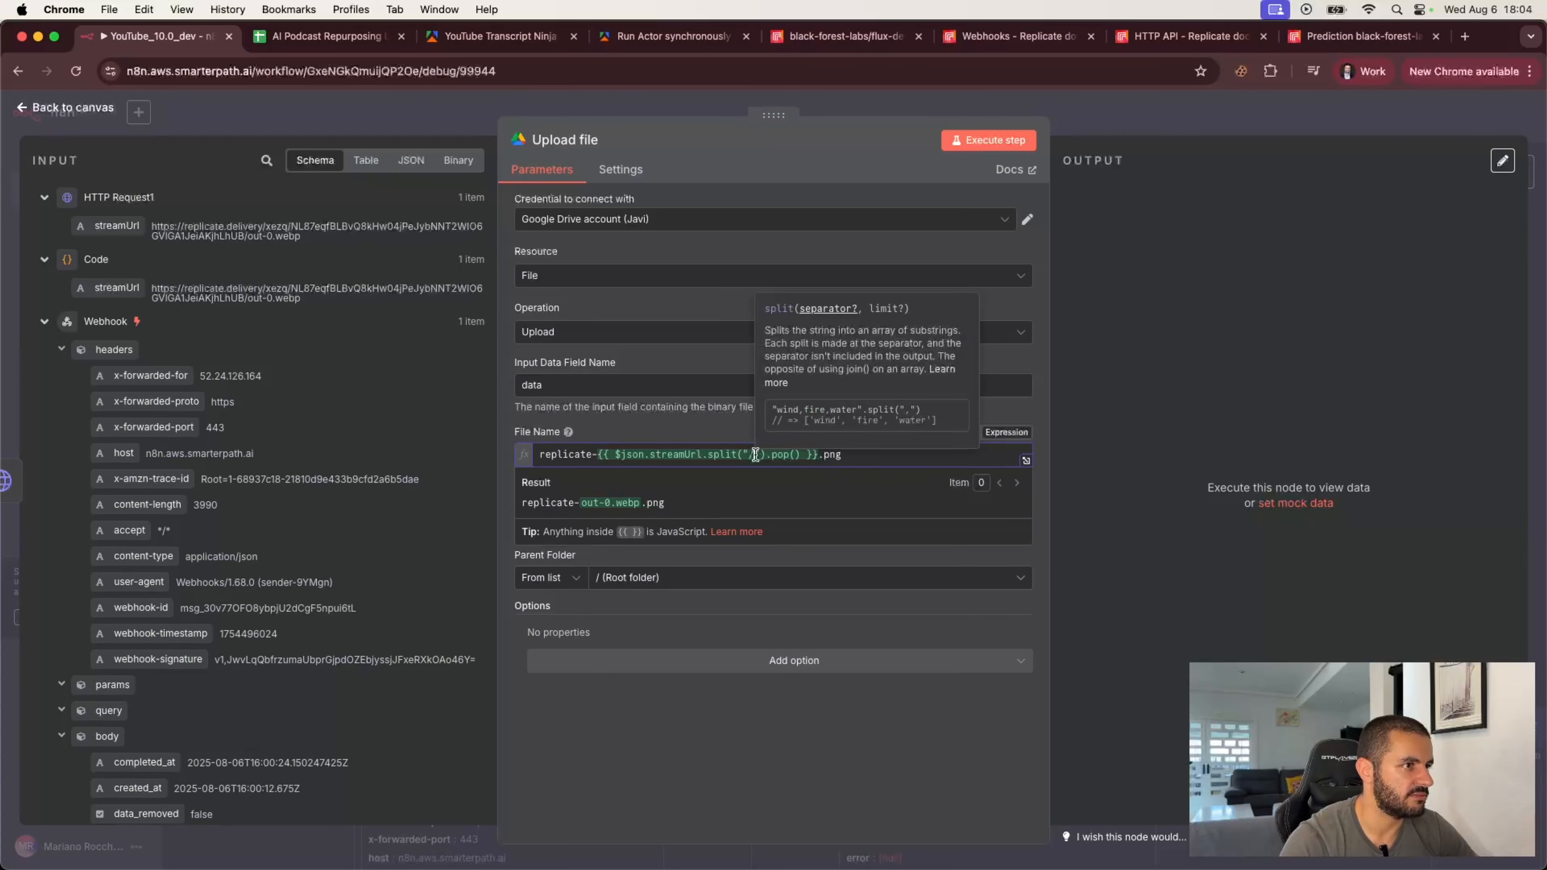
left_click(725, 438)
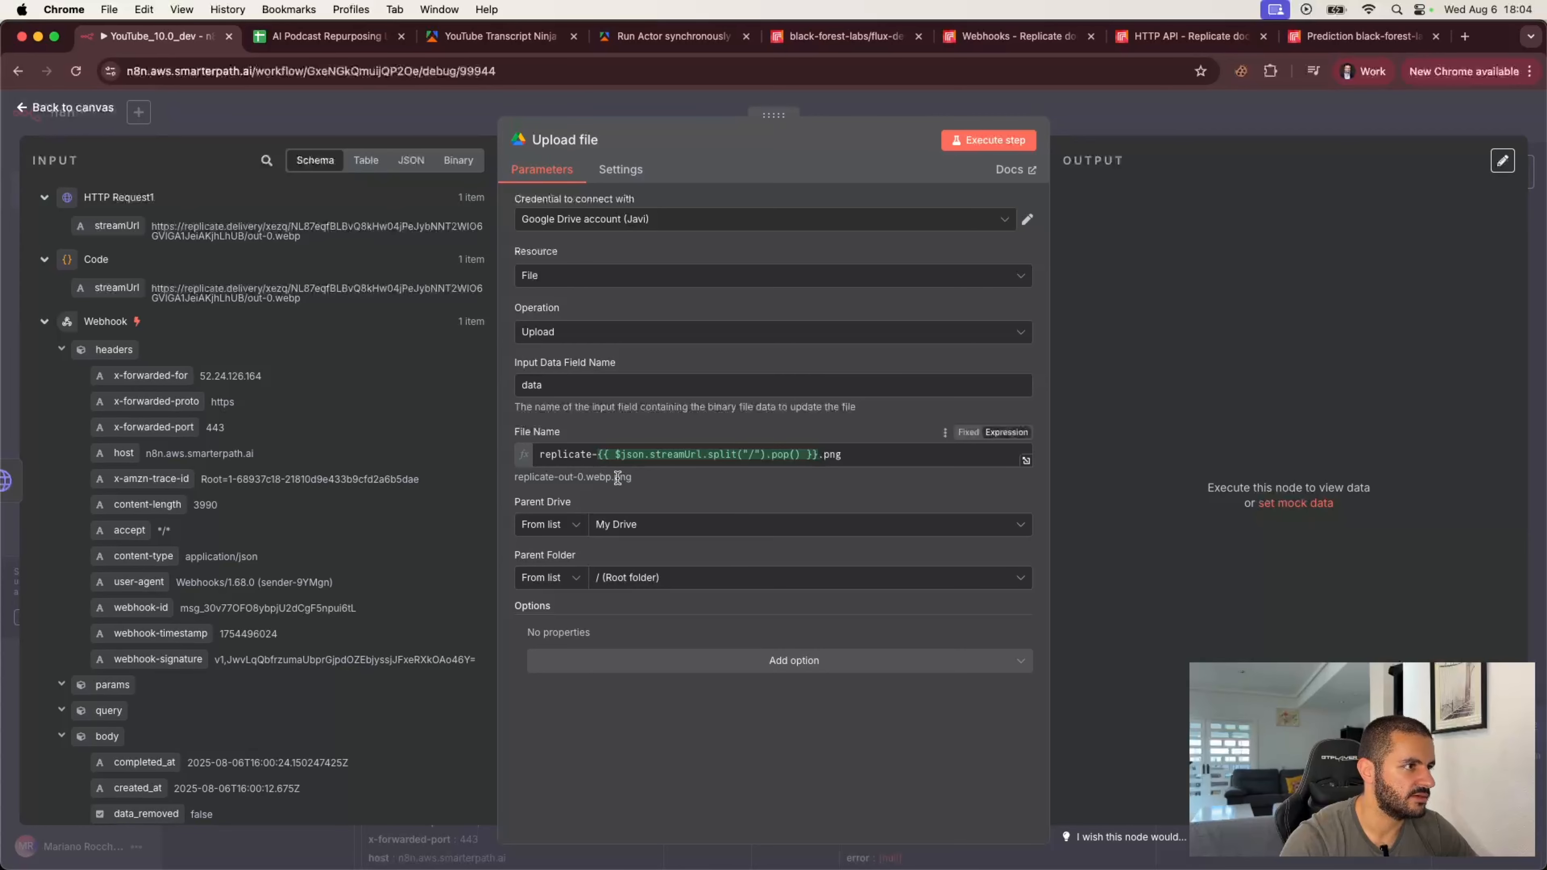
left_click_drag(610, 478, 588, 478)
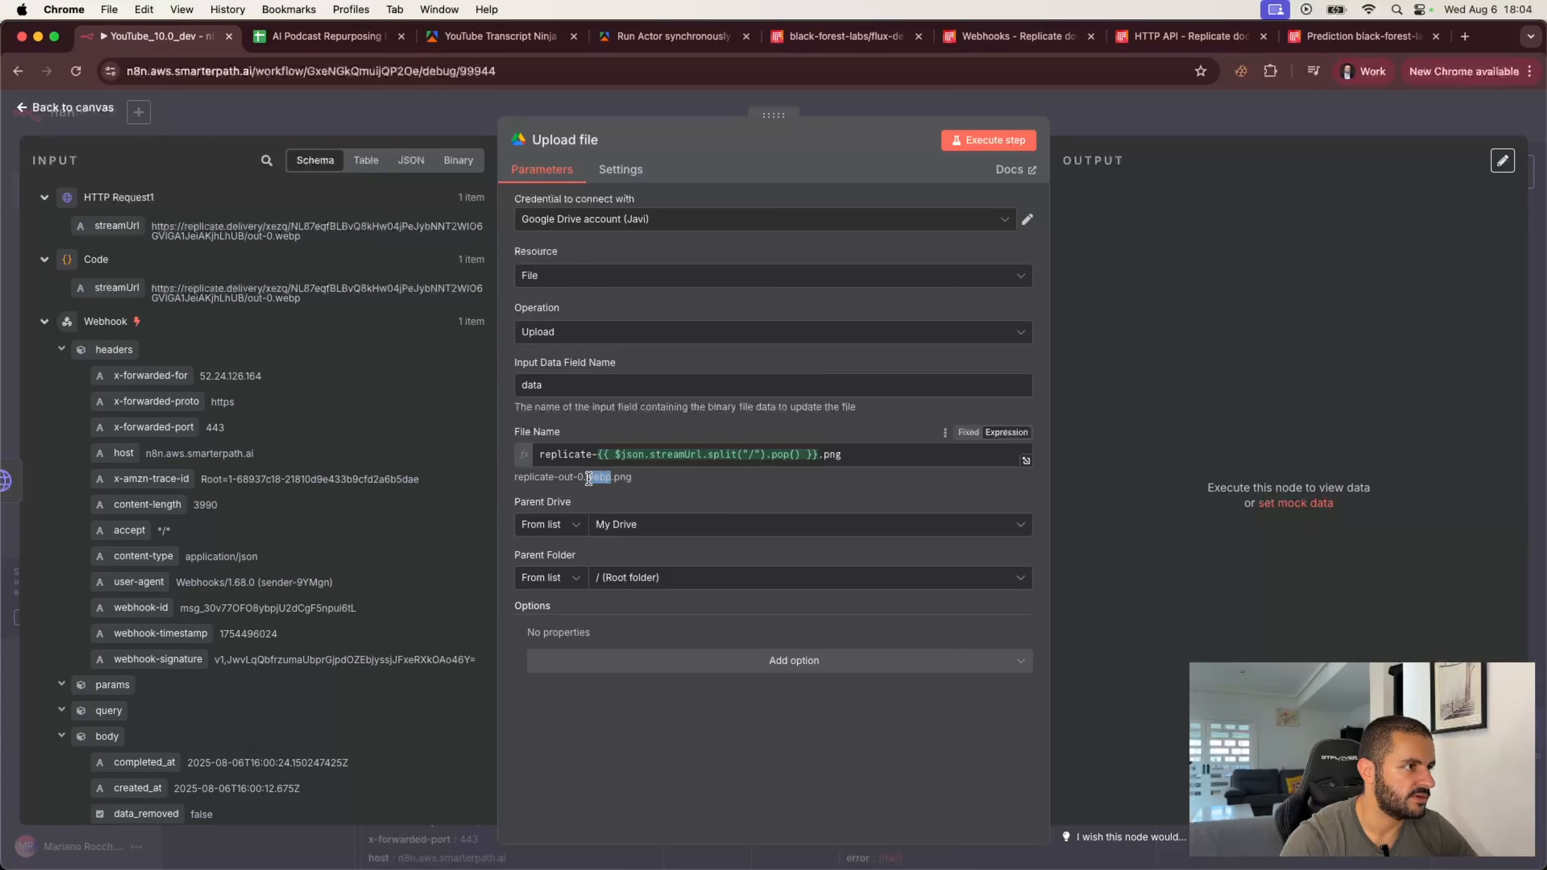
left_click(718, 483)
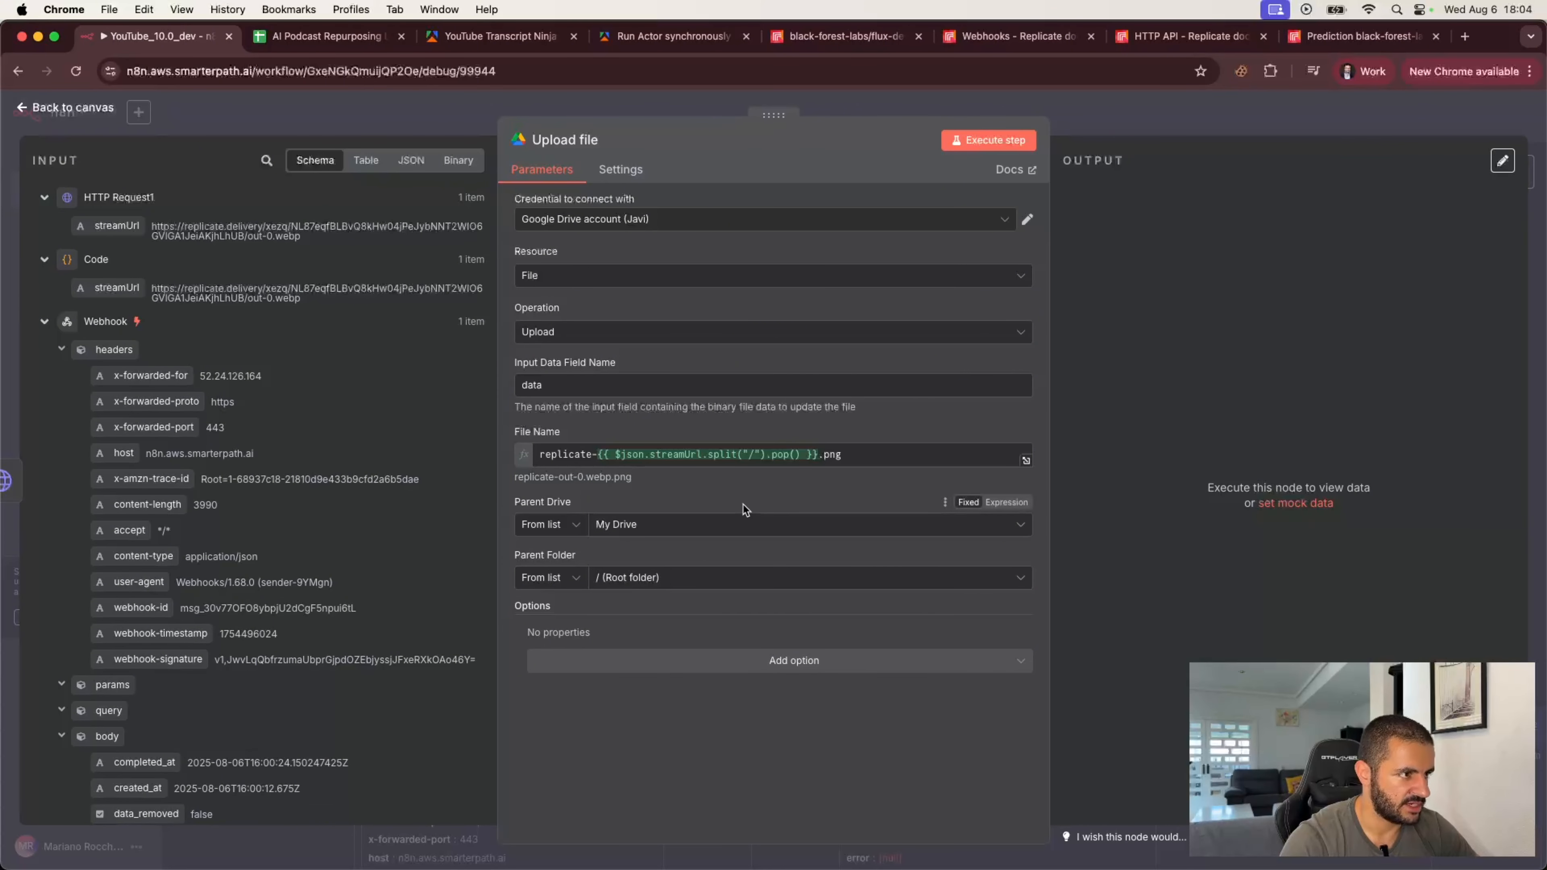
Step: Search the Drive folders and set the parent folder to LI Post Photos
left_click(661, 583)
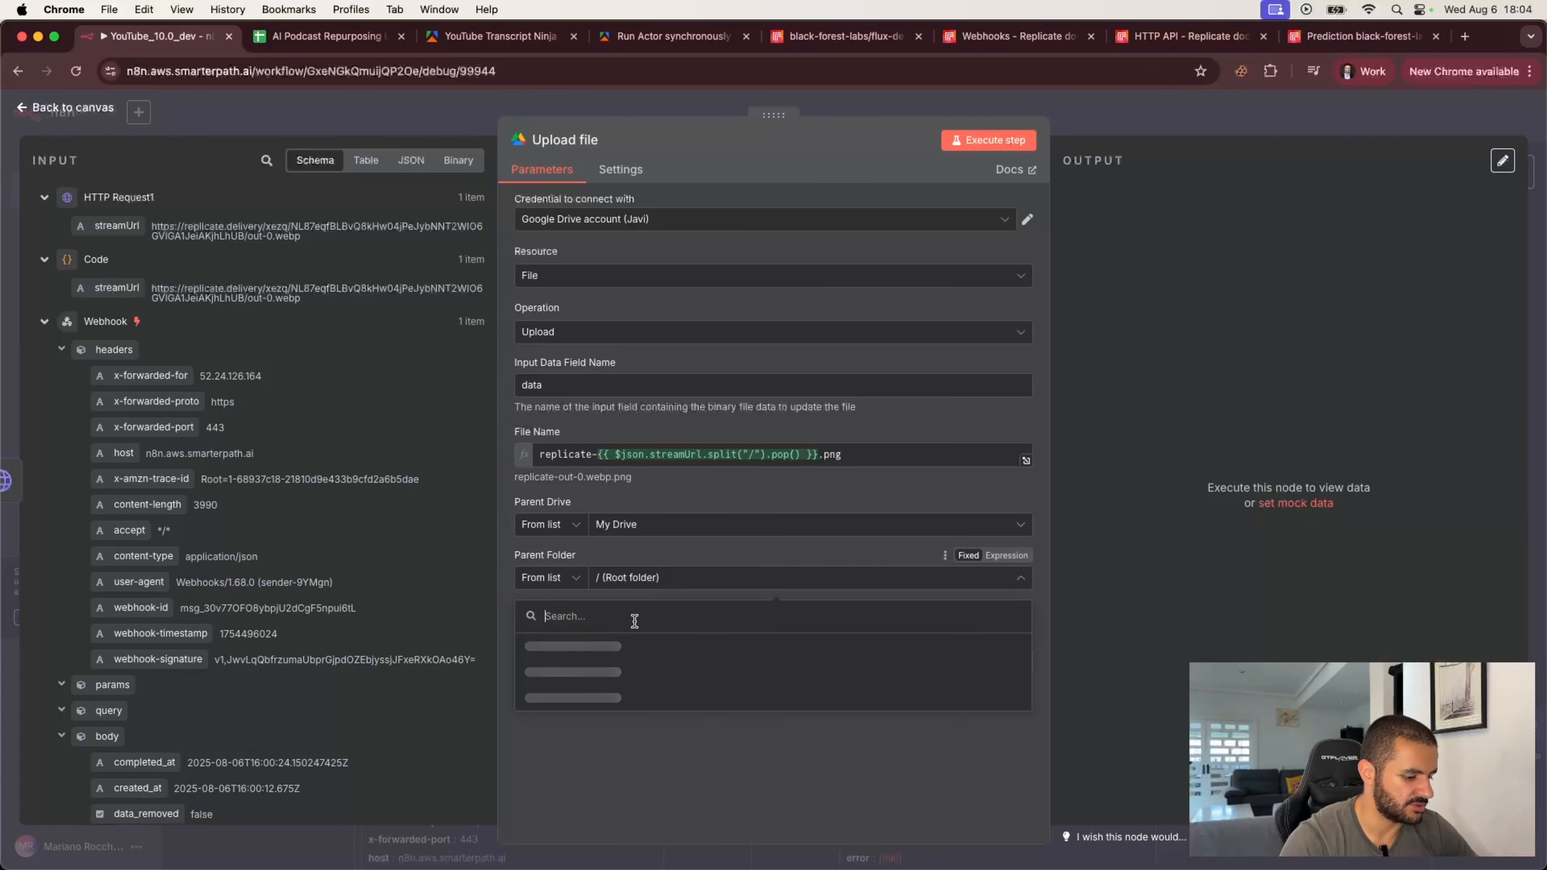
type("yout")
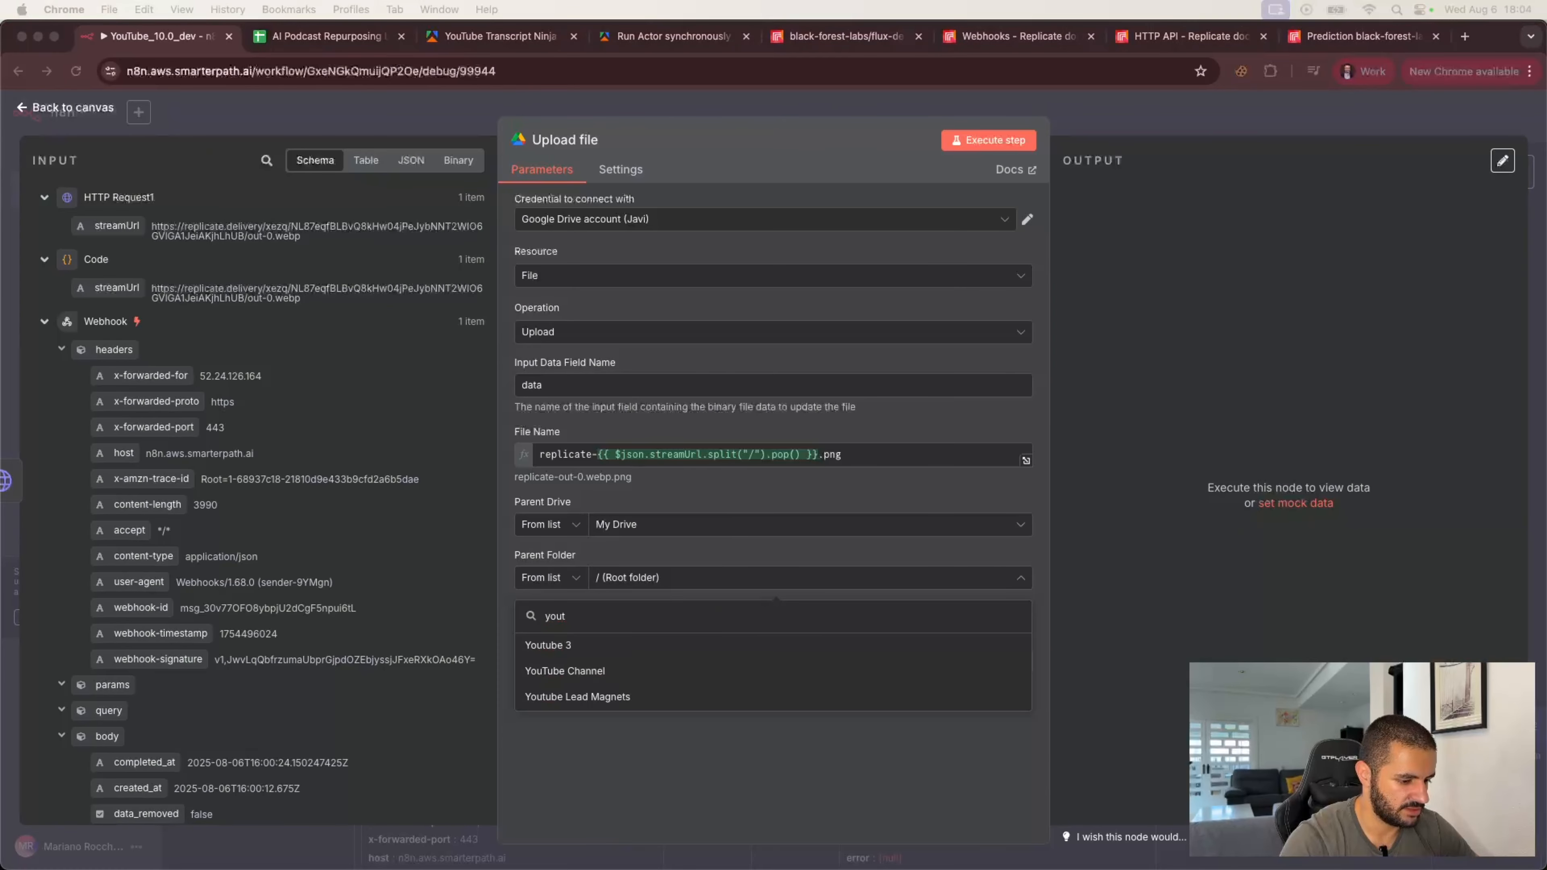
left_click(621, 579)
double_click(561, 617)
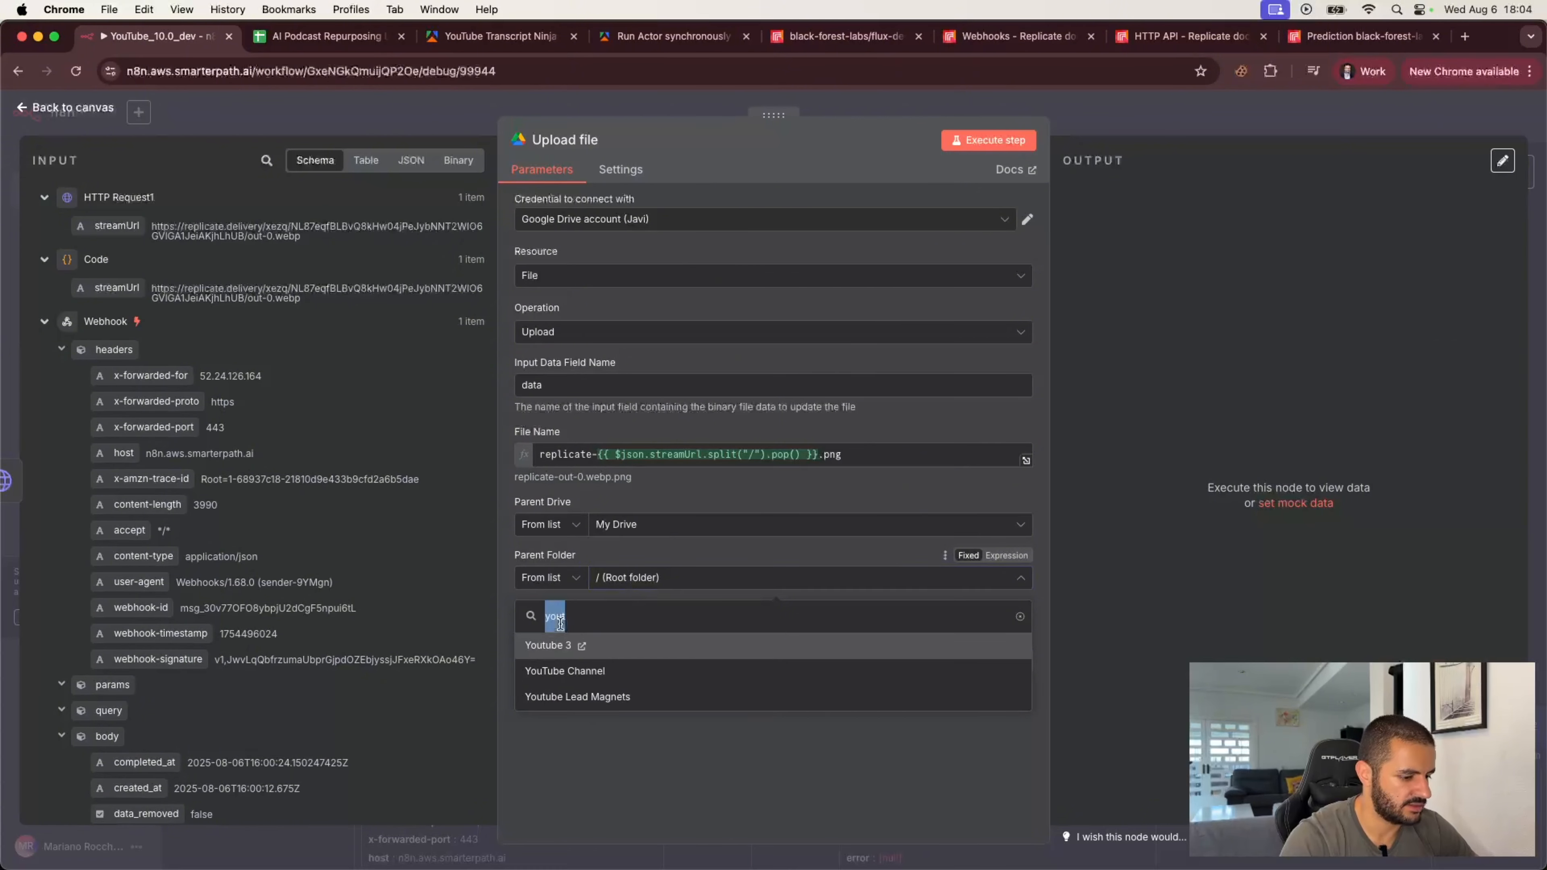
type("LI Post")
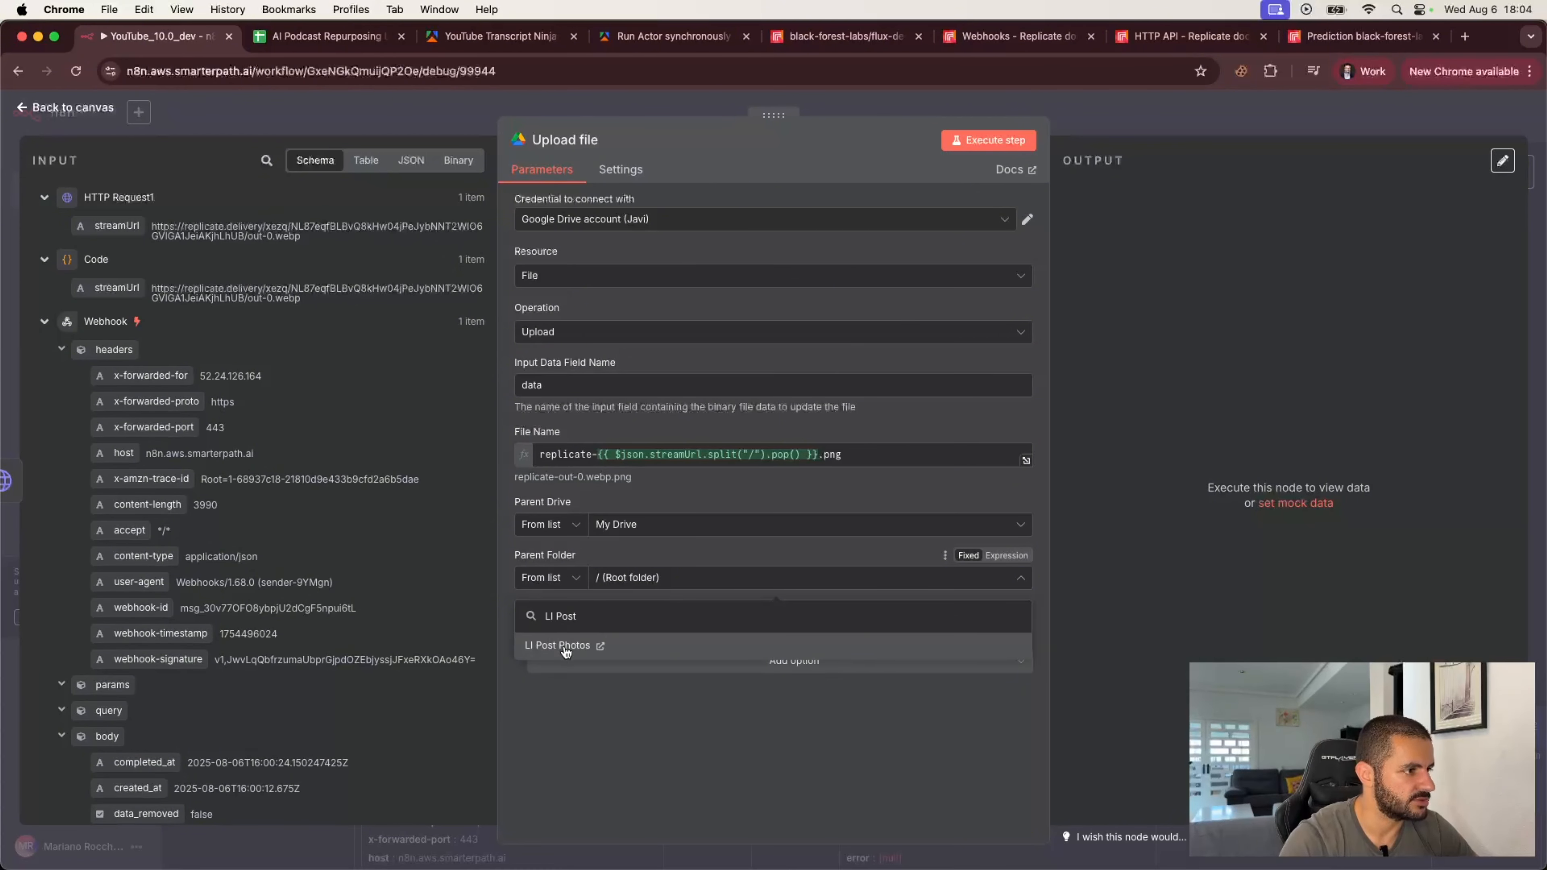
left_click(566, 647)
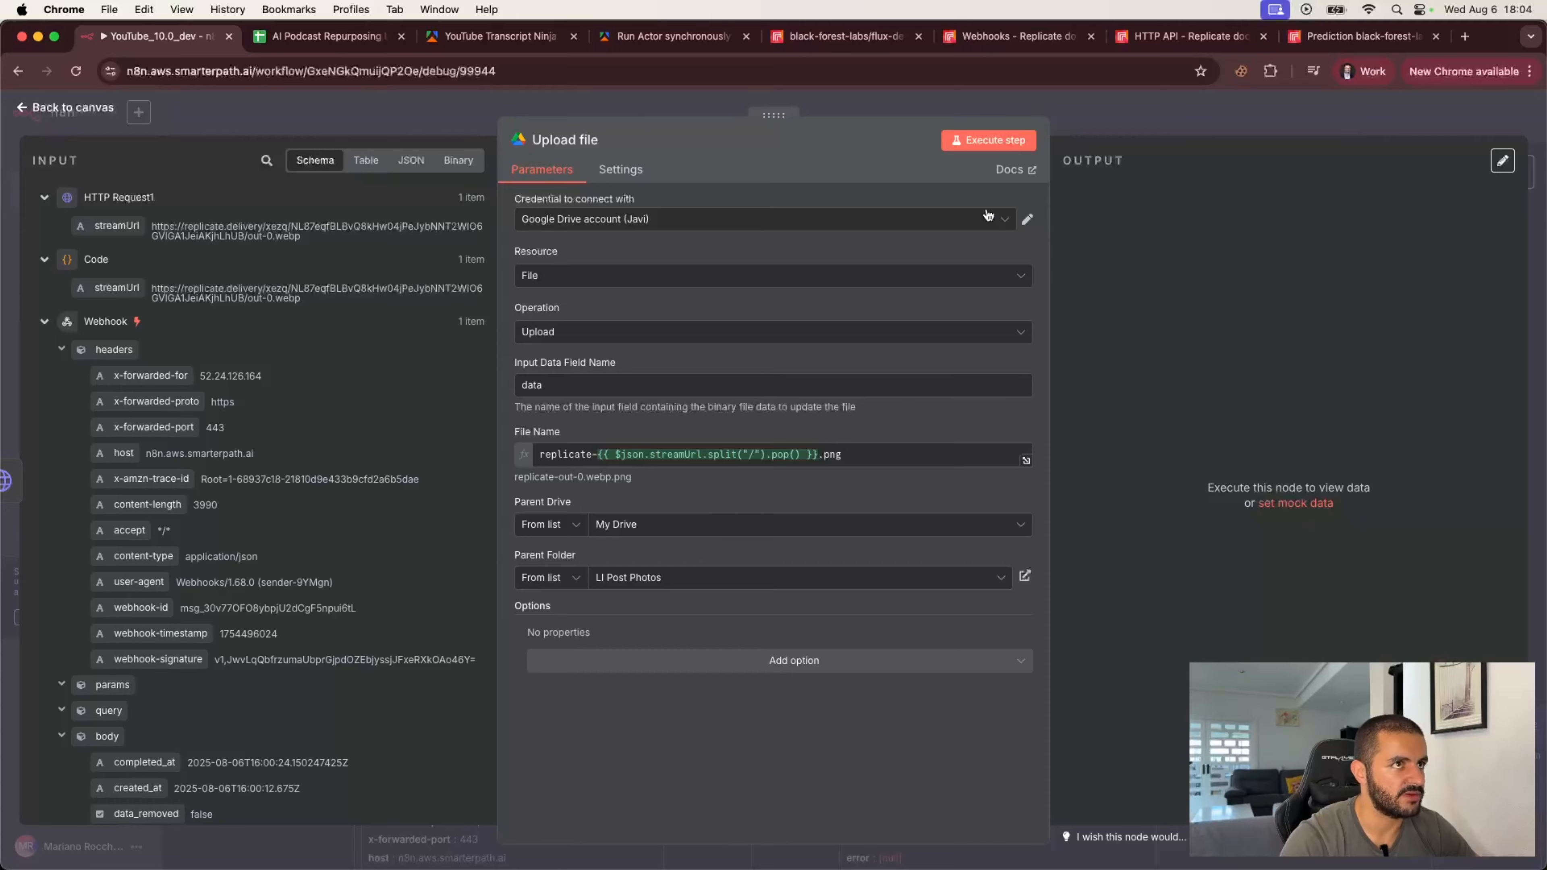
Step: Execute the Upload step, open the LI Post Photos folder in Drive to view the uploaded image, and return to the canvas
left_click(999, 143)
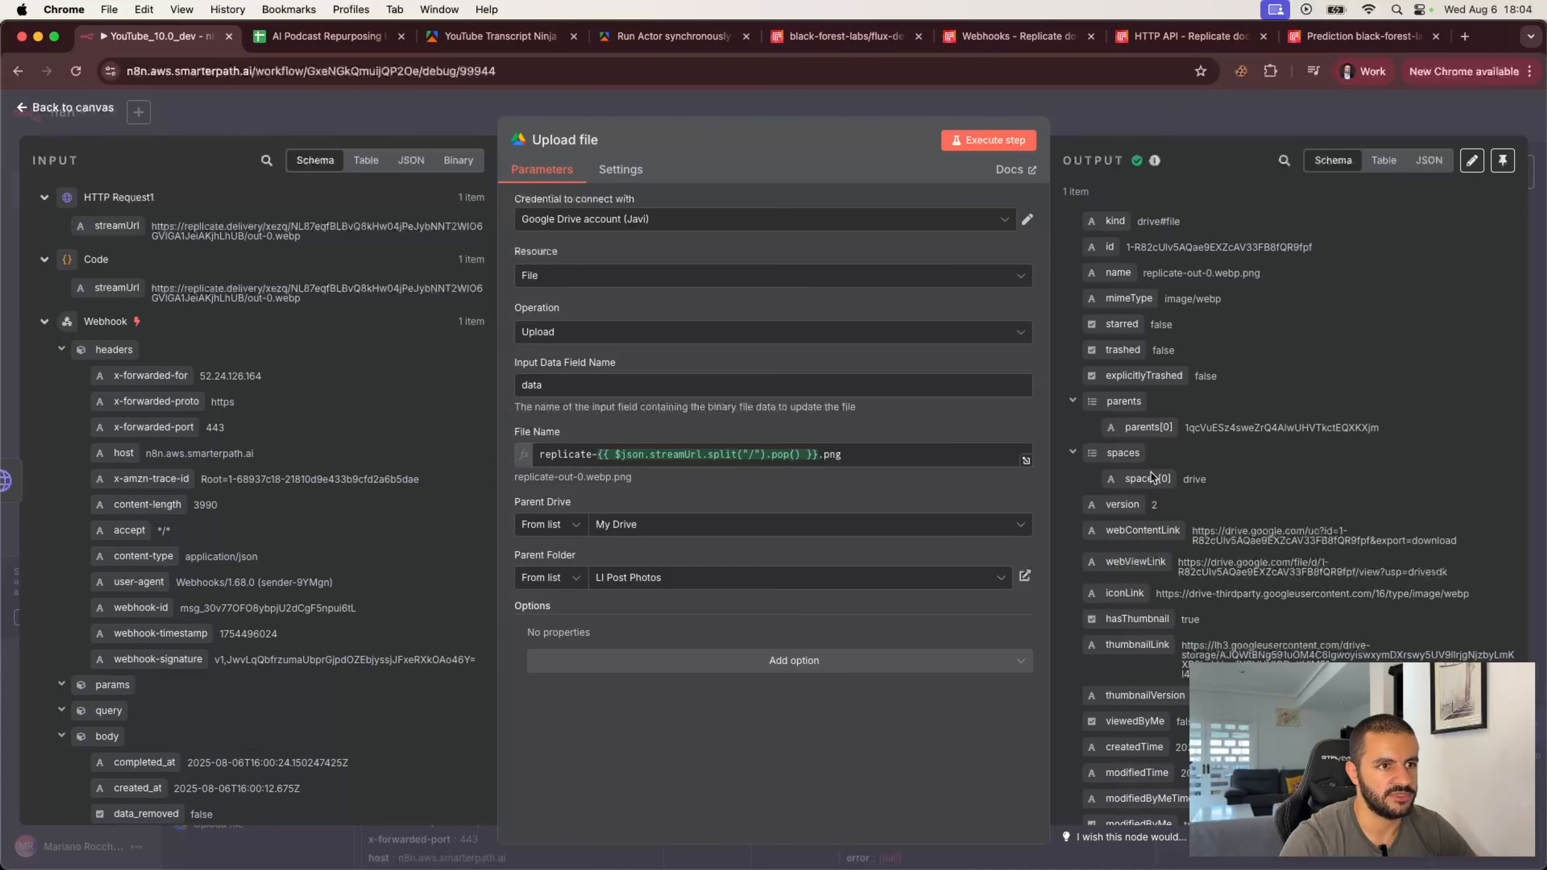
left_click(1026, 577)
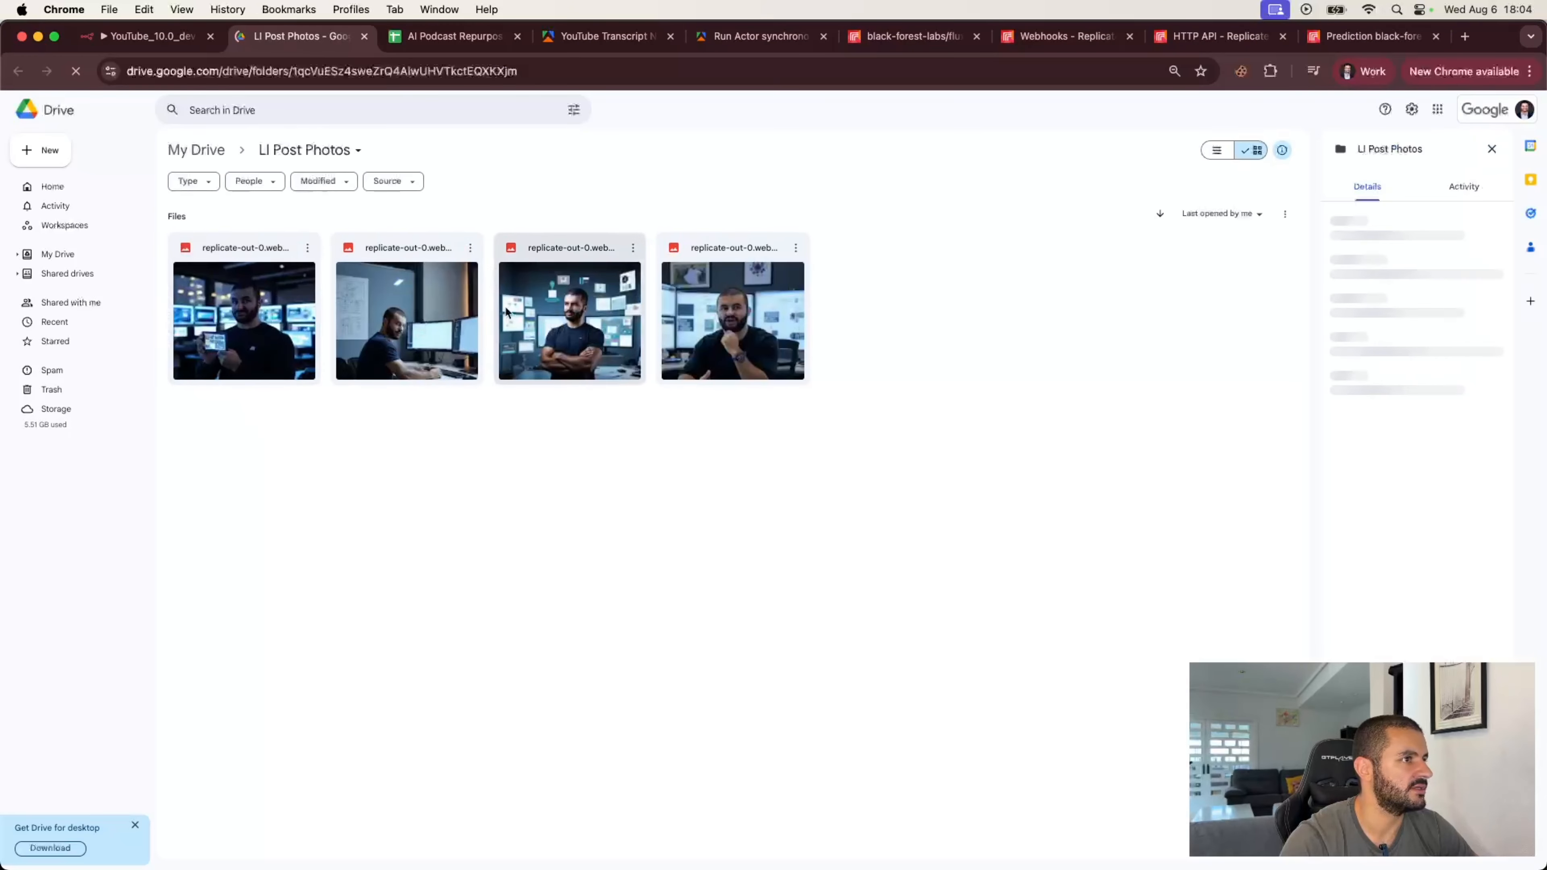
double_click(766, 318)
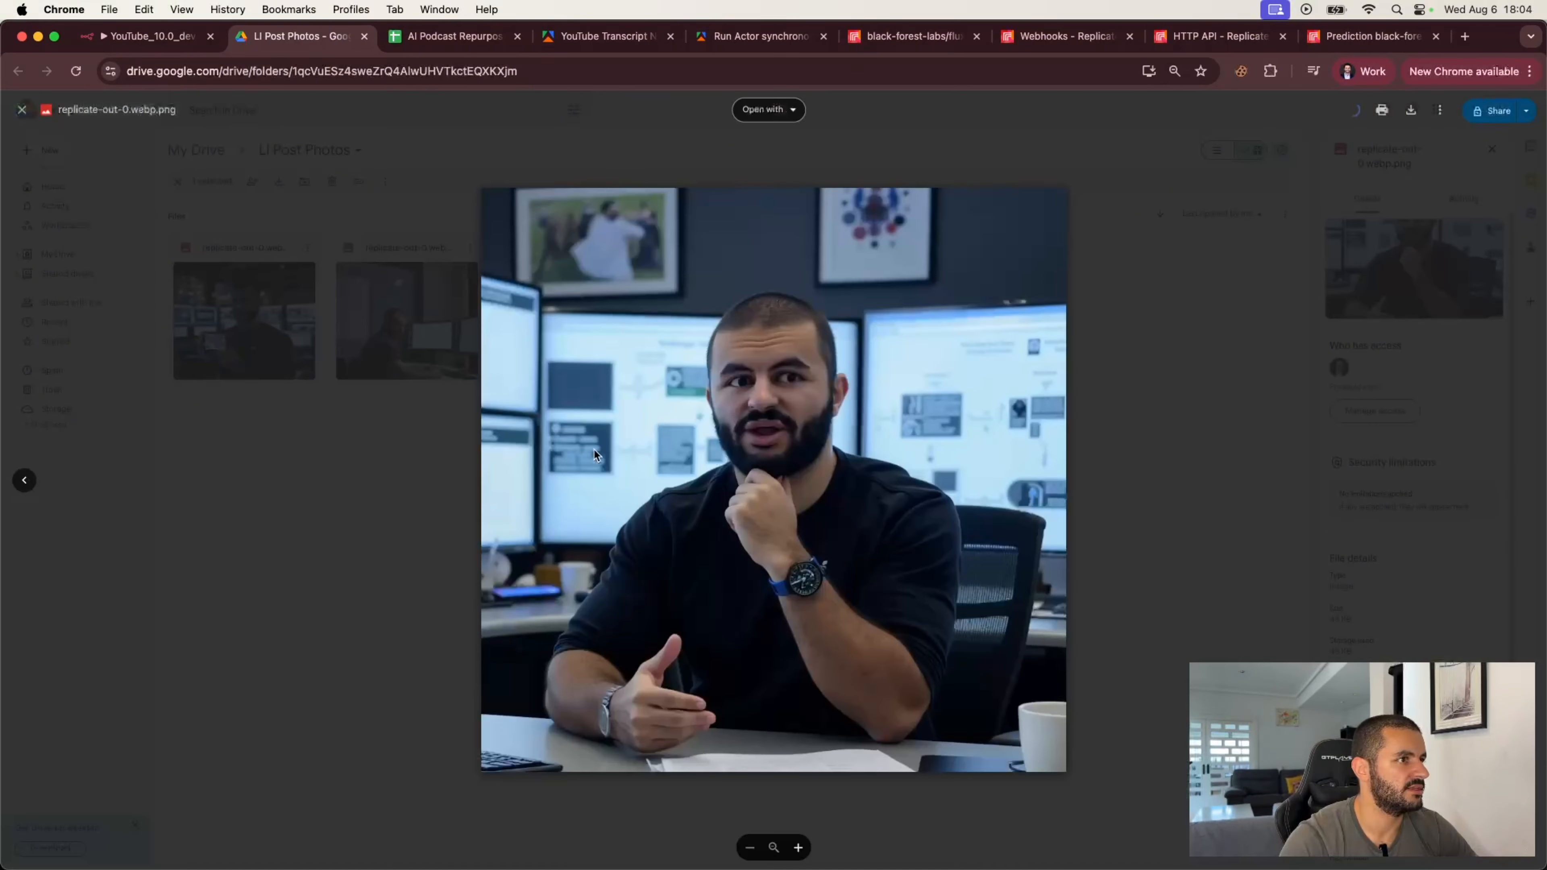
left_click(170, 42)
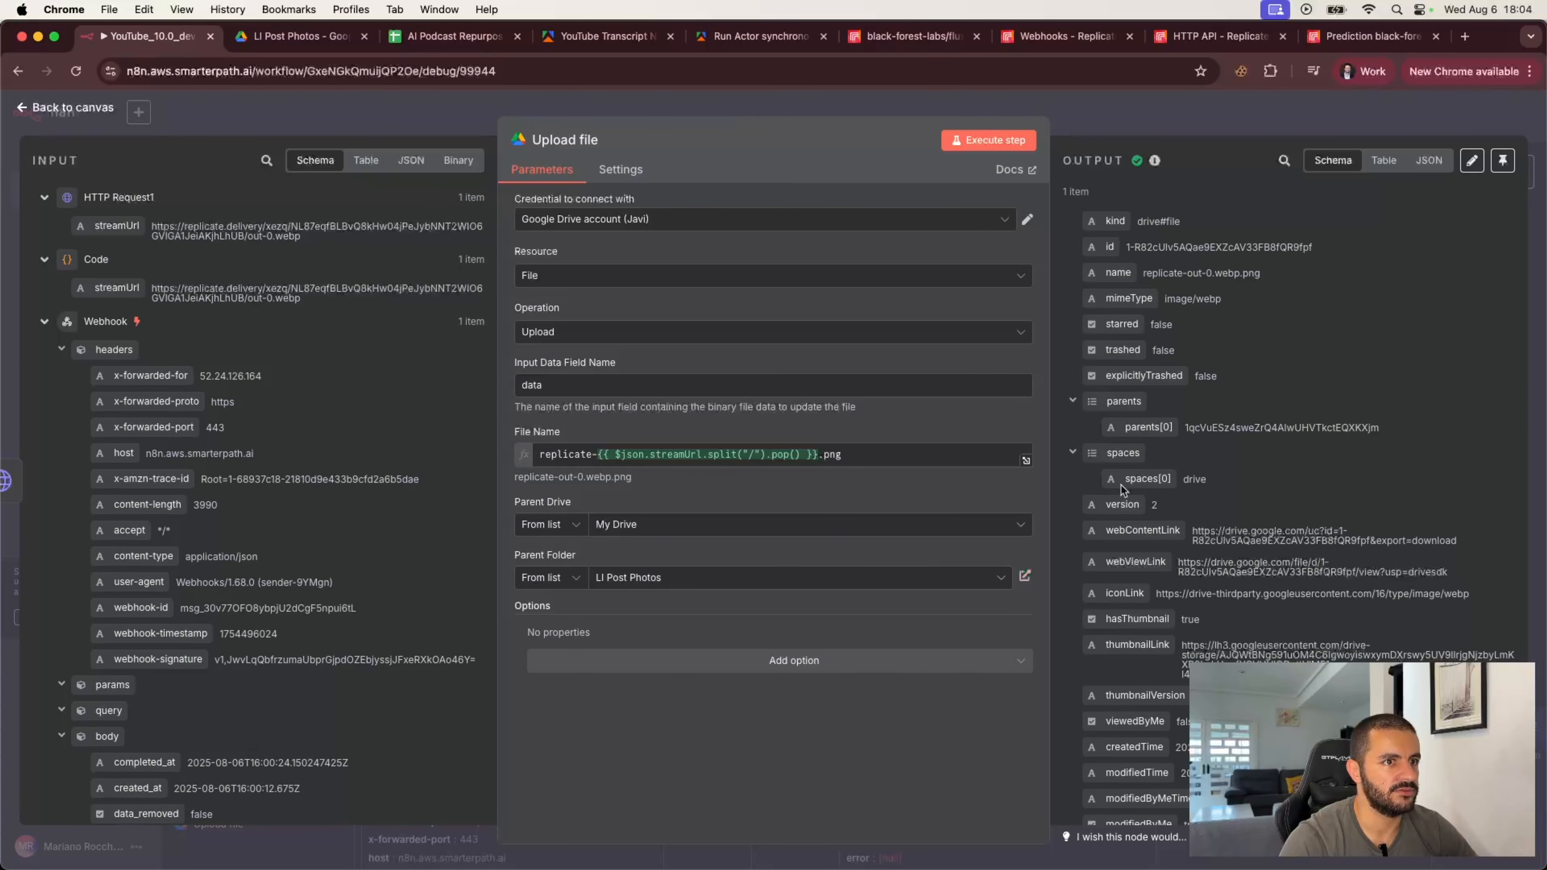
left_click(1223, 125)
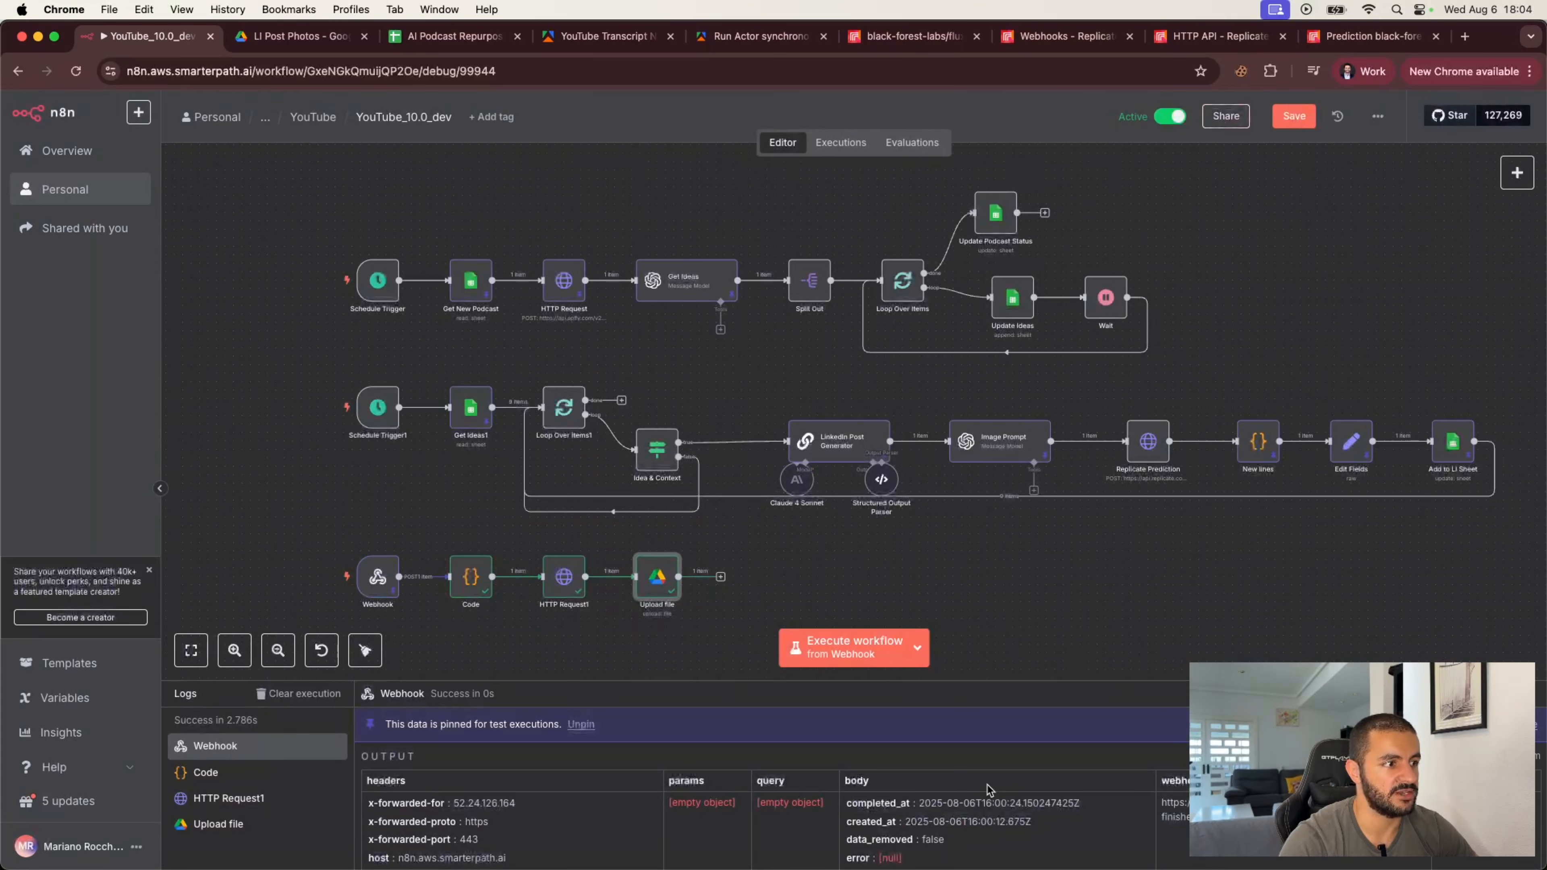
Step: Duplicate the Add to LI Sheet node and connect the copy after the Upload file node
left_click(722, 578)
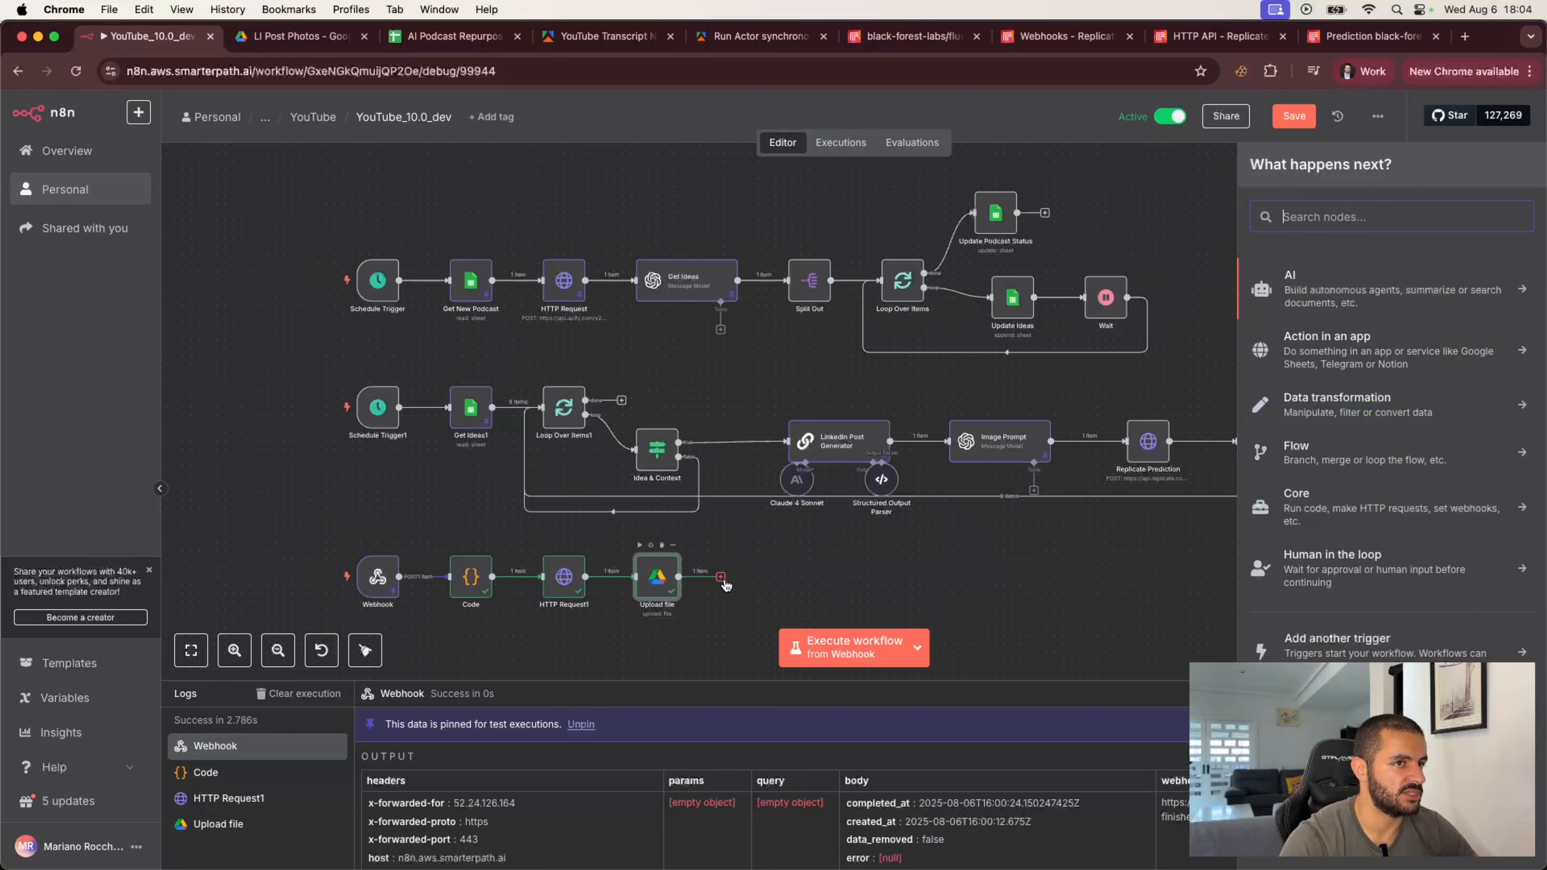
left_click(1022, 591)
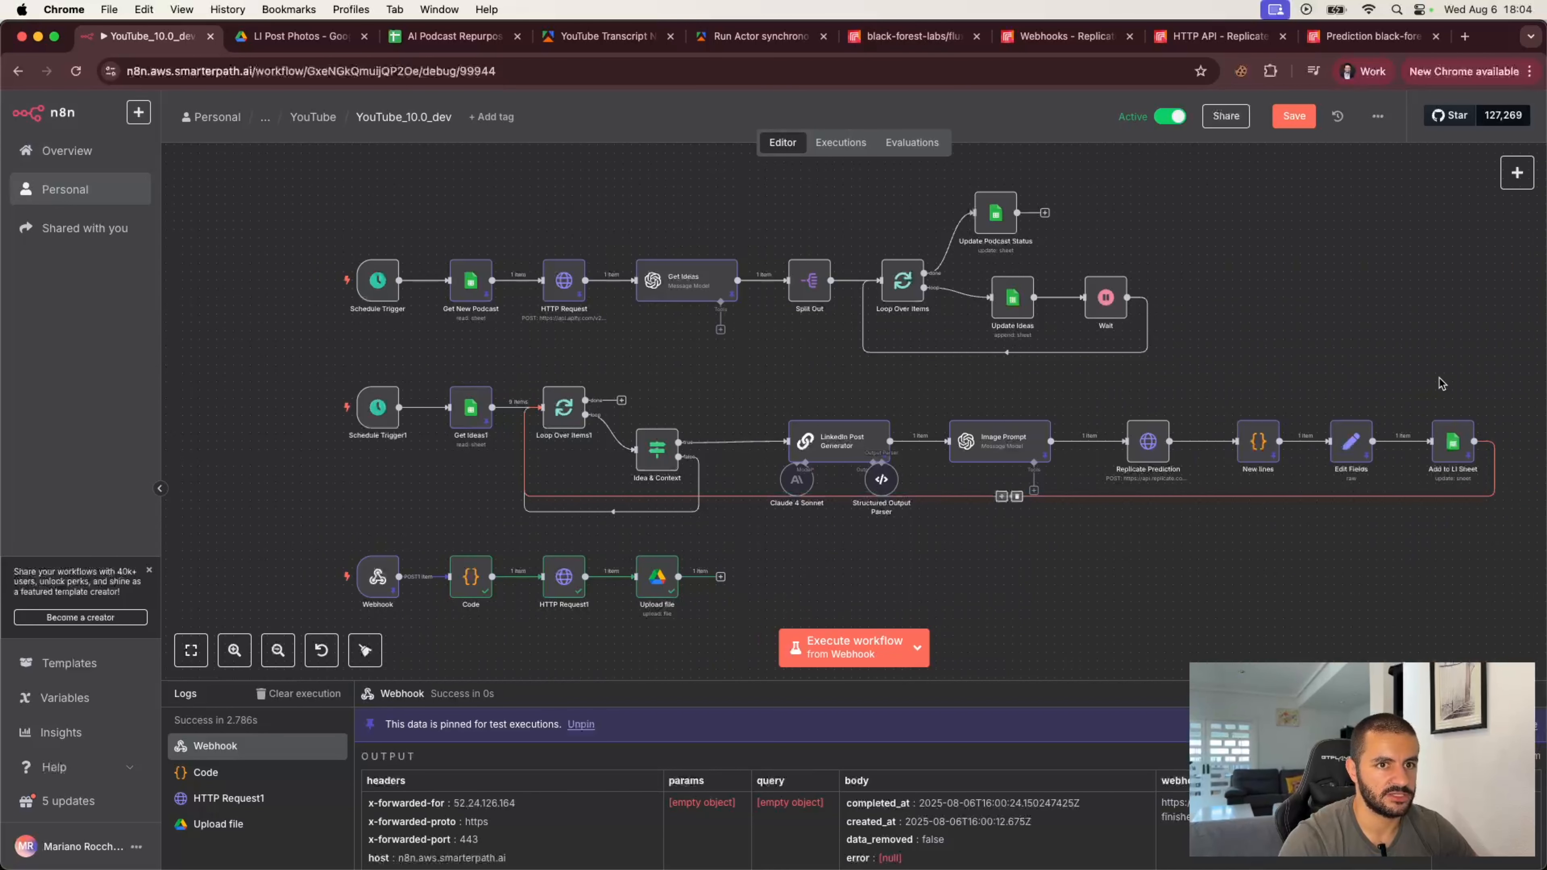
left_click_drag(1440, 379, 1507, 510)
left_click_drag(1385, 326, 1498, 488)
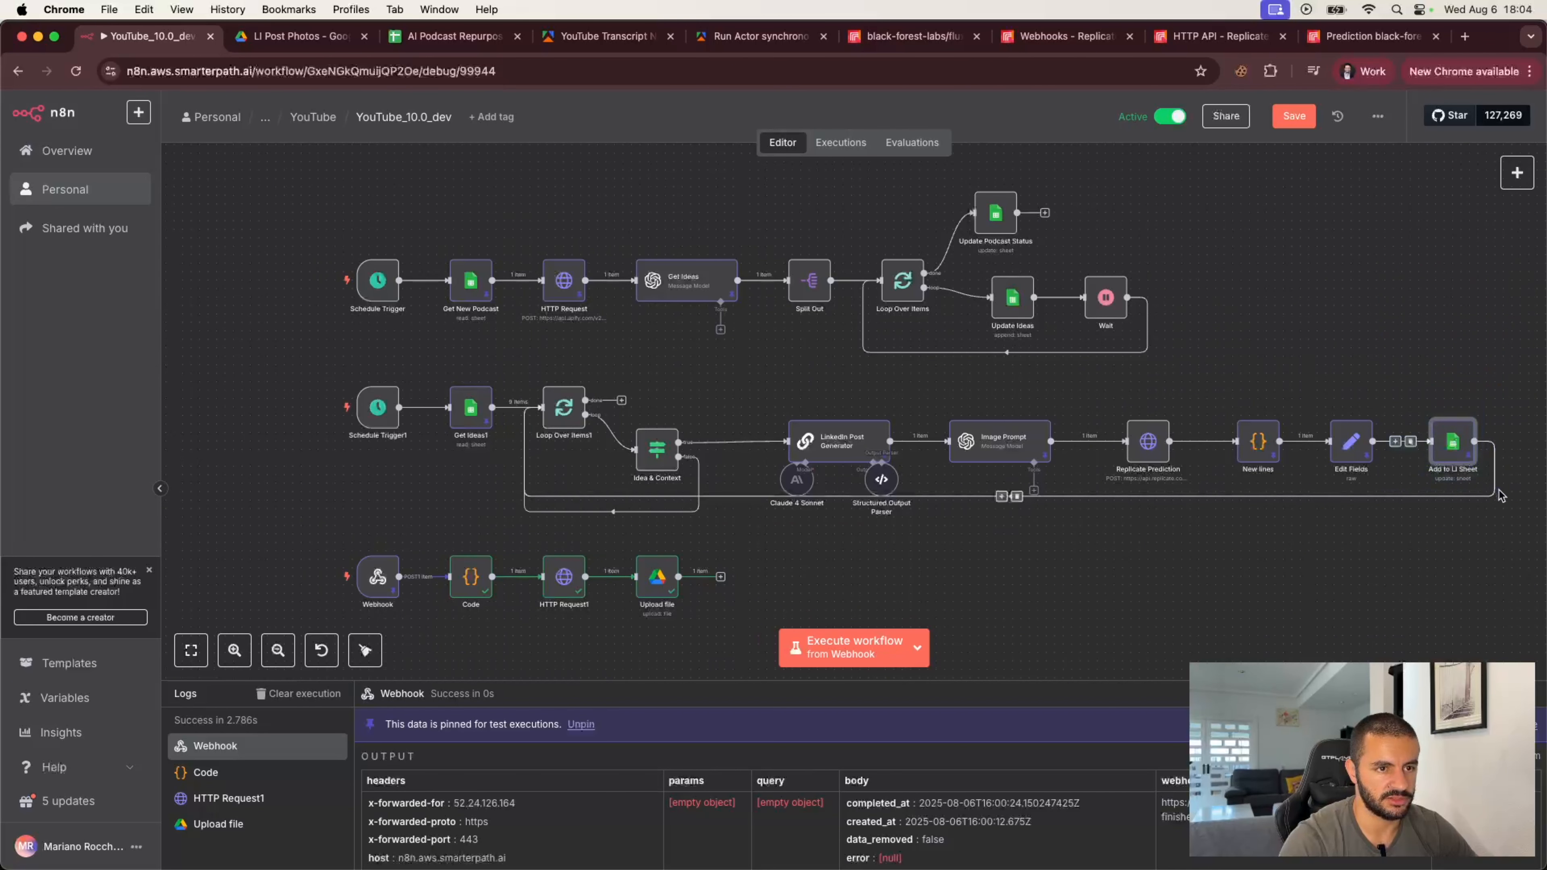
key("super+c")
key("super+v")
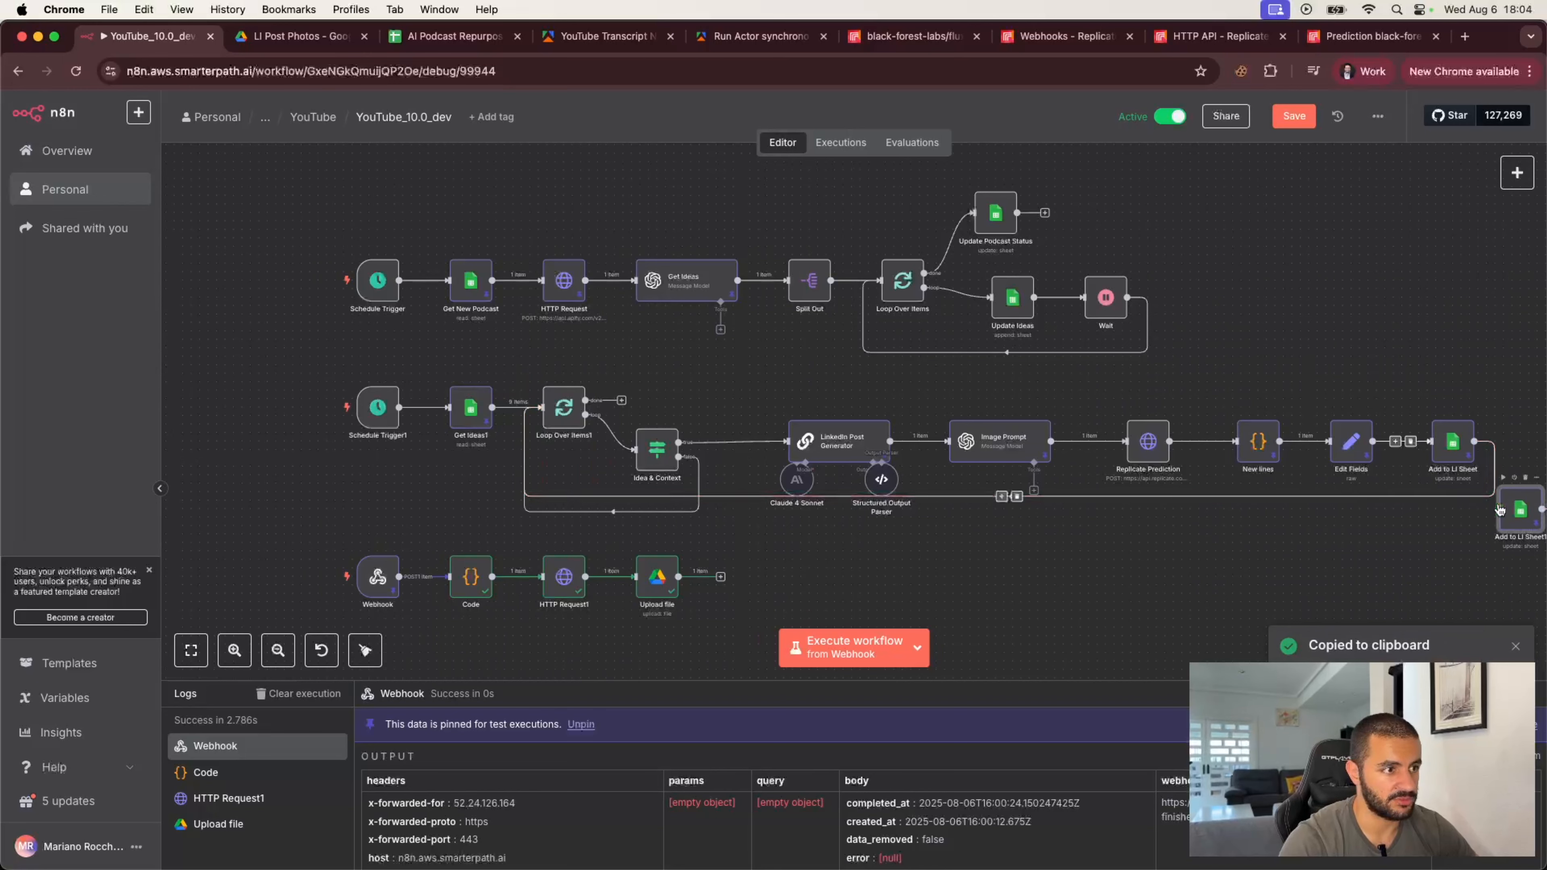
left_click_drag(1500, 511, 737, 577)
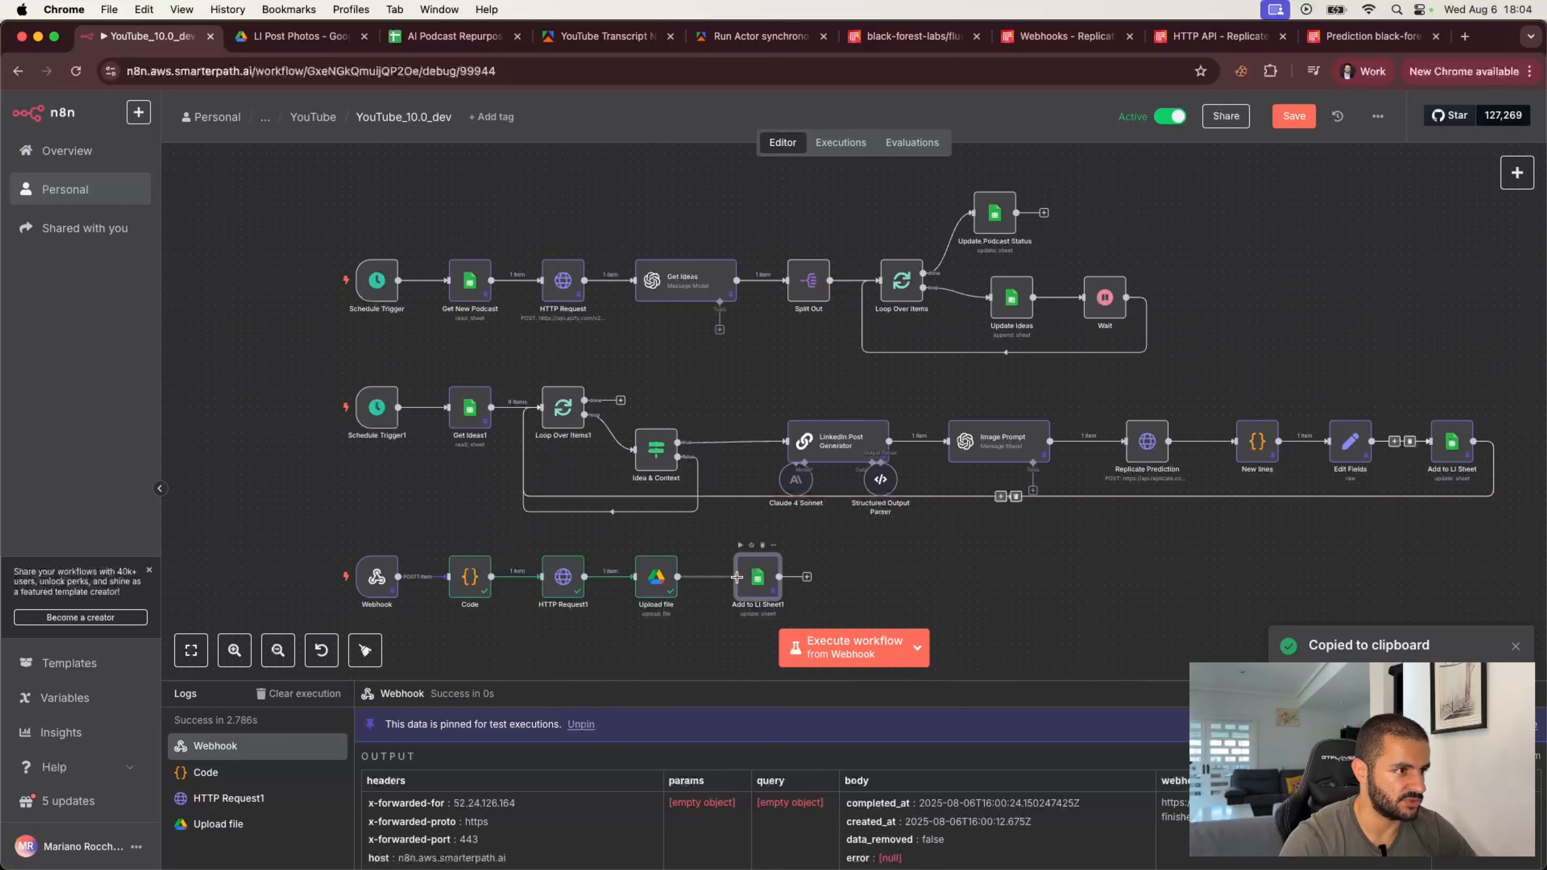
Step: Open the Add to LI Sheet1 node and set the column to match on to imagePrompt
double_click(754, 581)
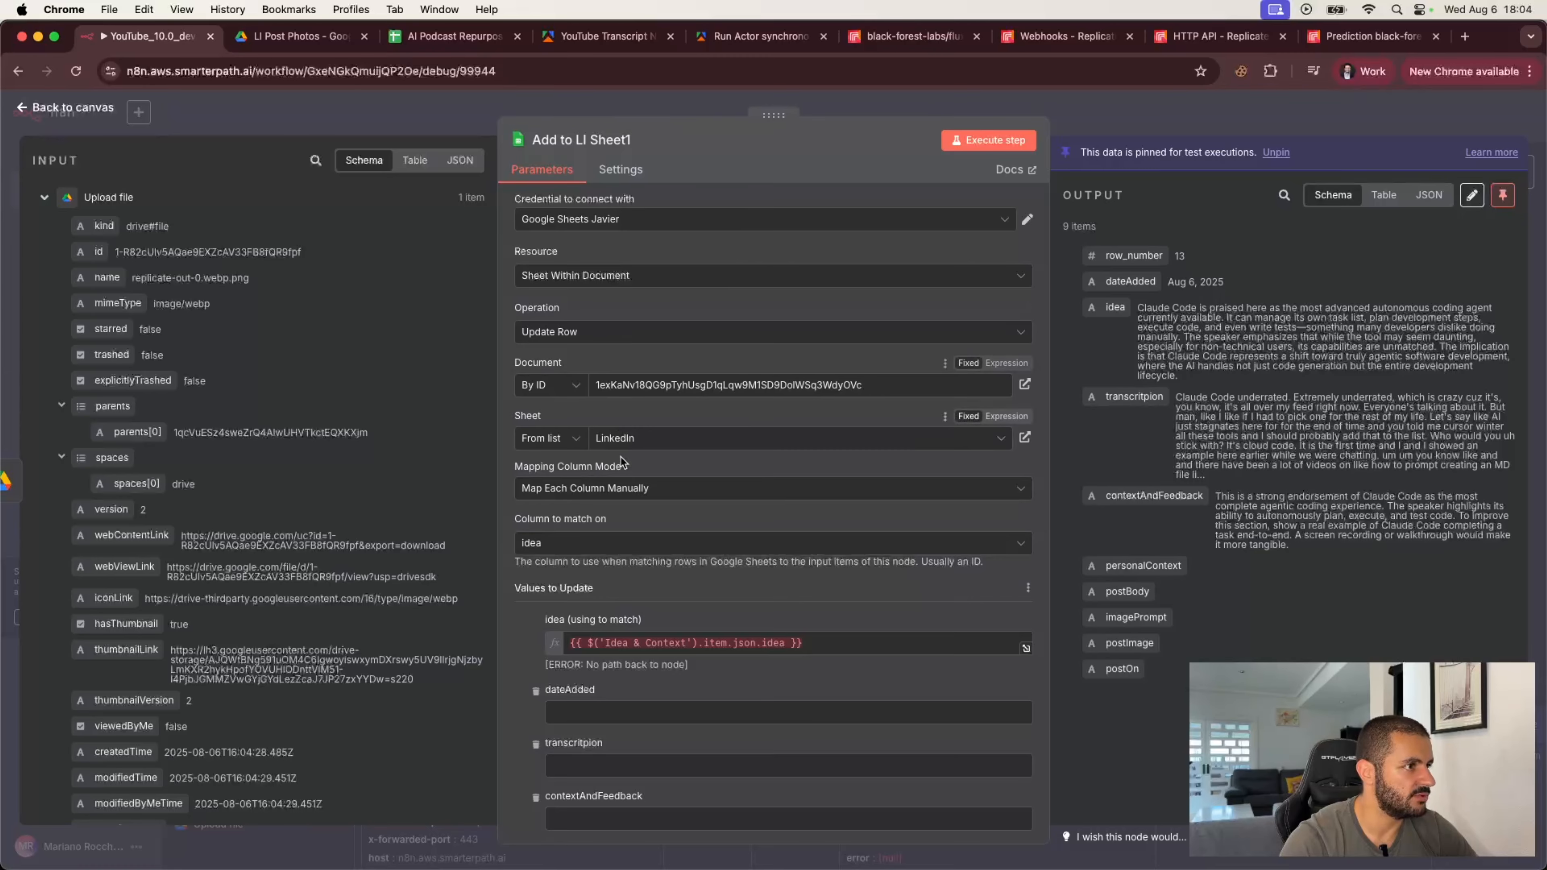
left_click(623, 543)
scroll(615, 707, "down", 2)
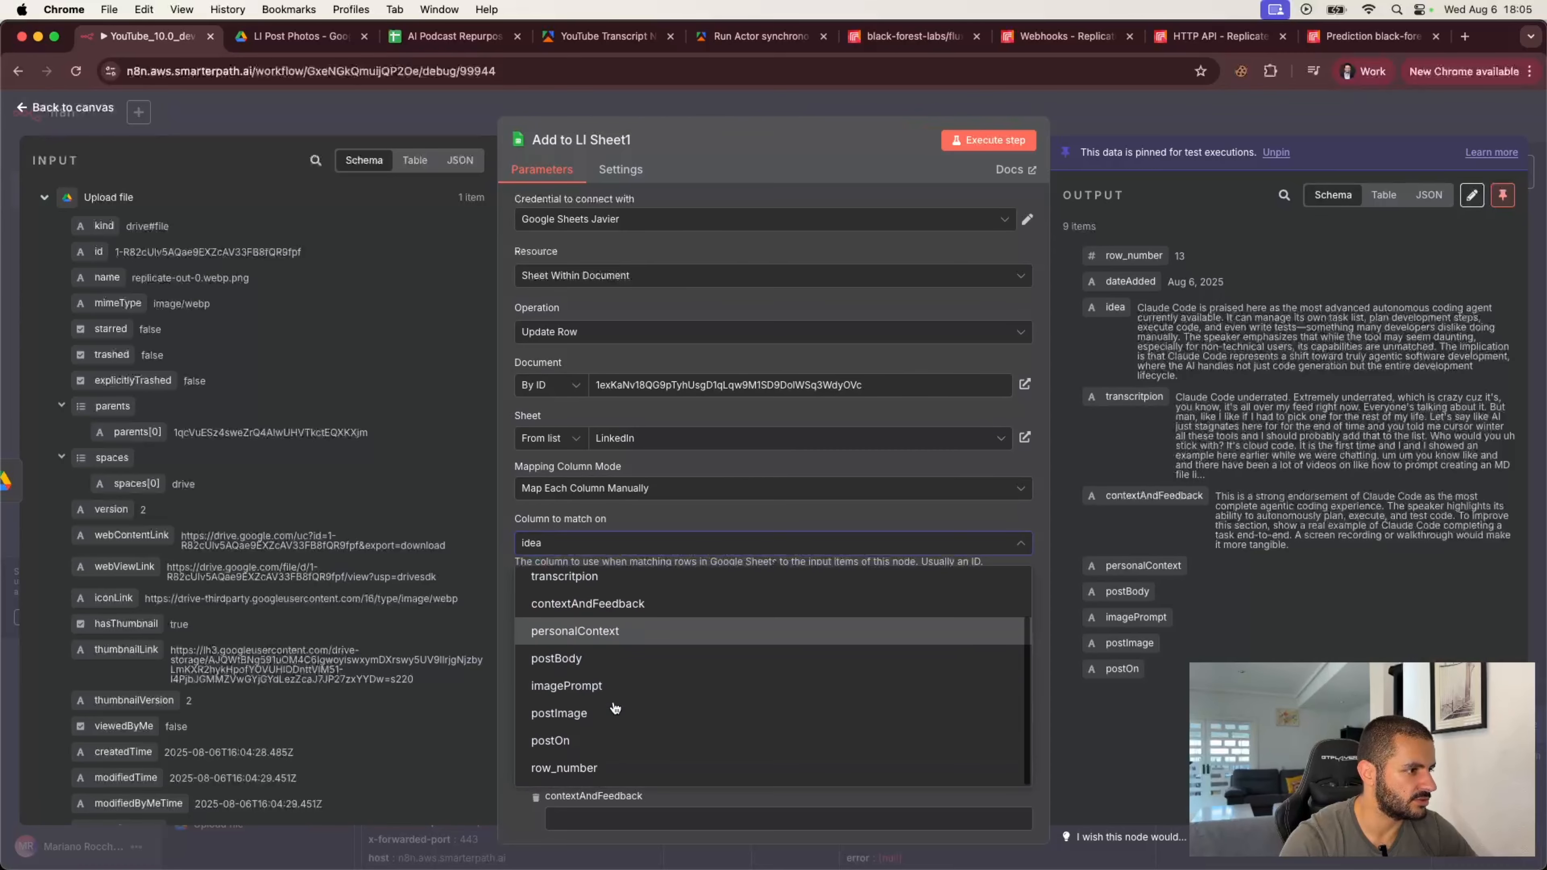
left_click(585, 687)
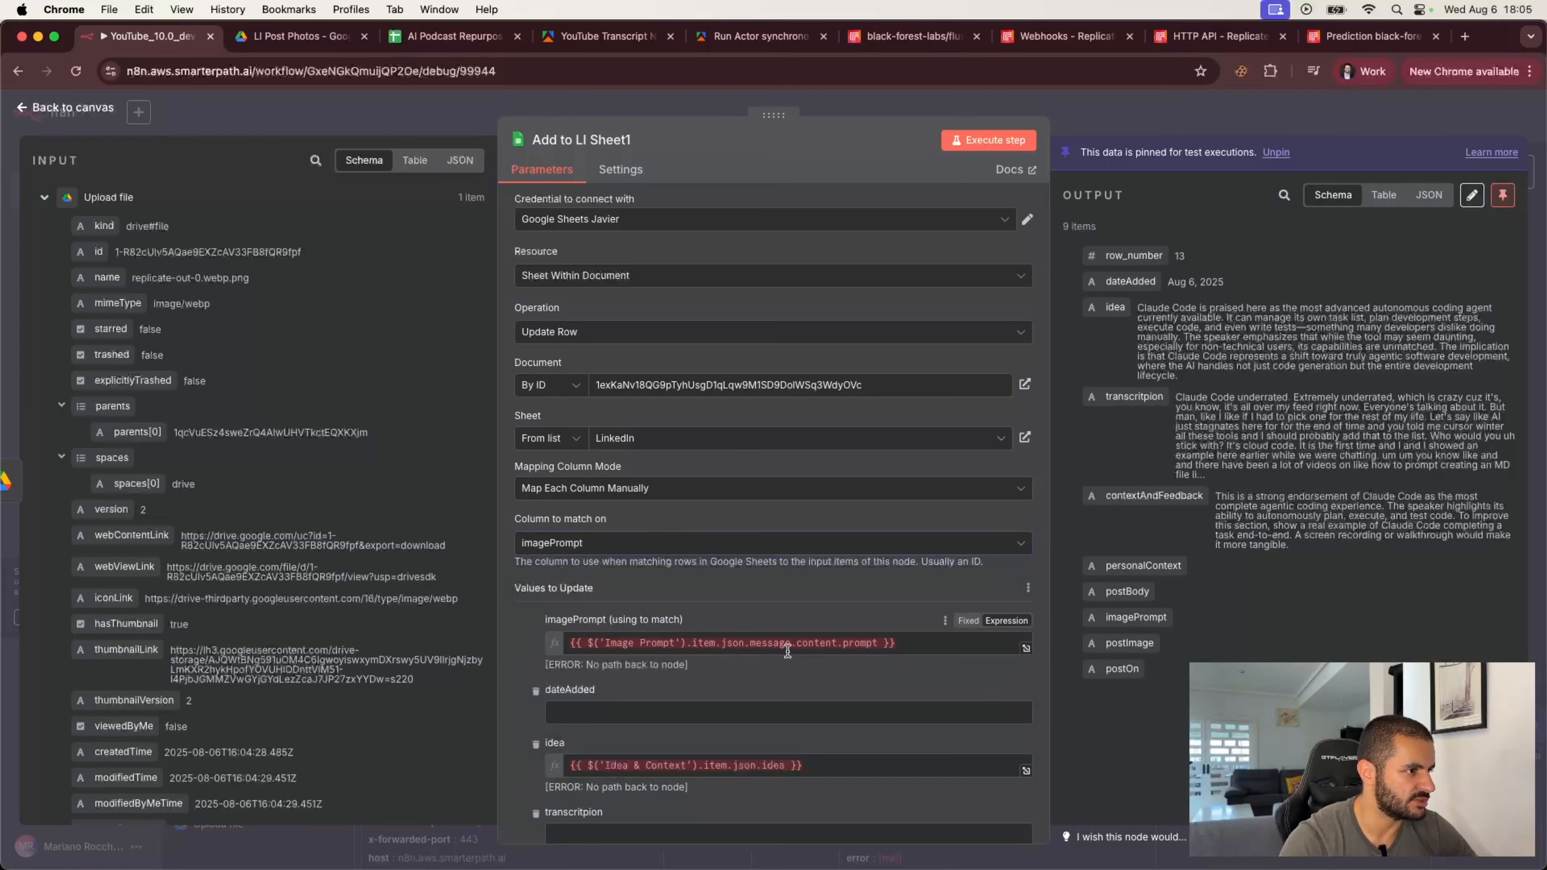
Step: Replace the imagePrompt match value with the Webhook's body.input.prompt field
left_click(919, 643)
key("super+a")
key("BackSpace")
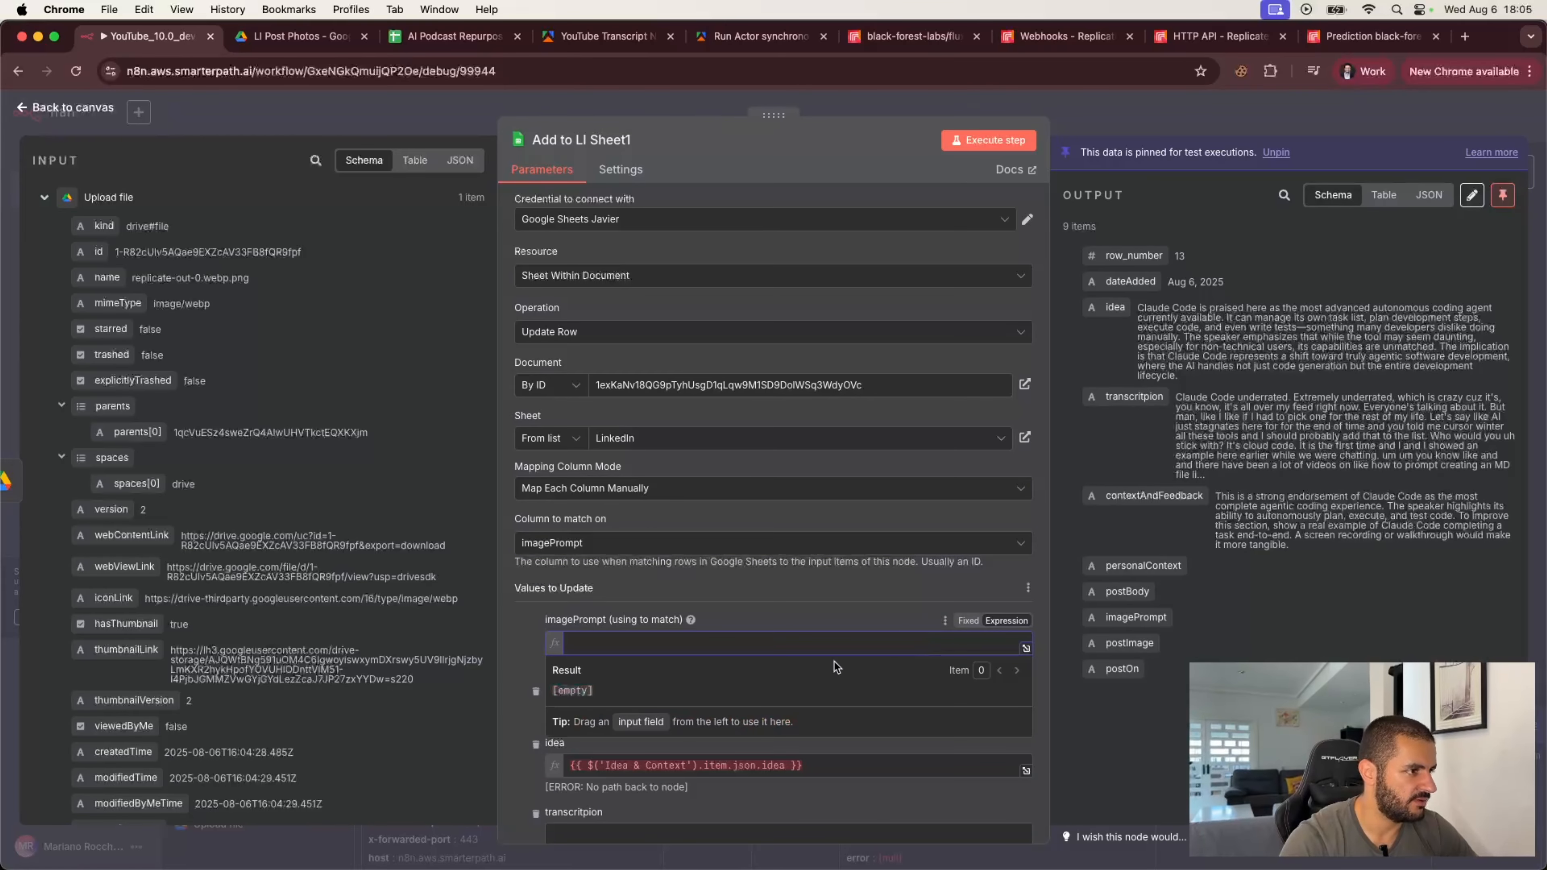
left_click(528, 646)
scroll(209, 663, "down", 10)
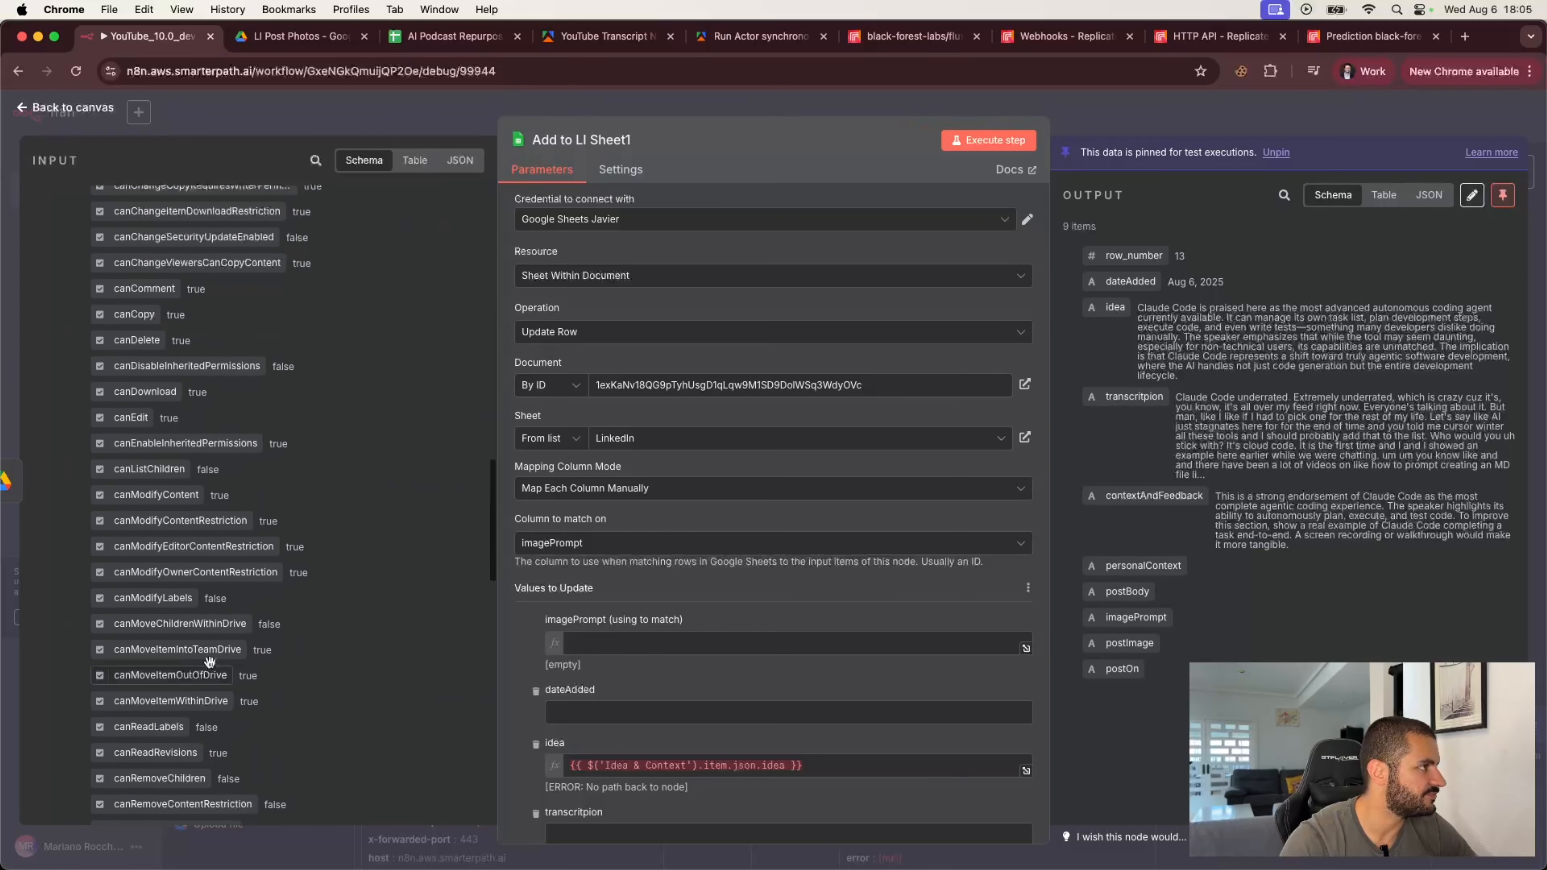
scroll(210, 667, "up", 15)
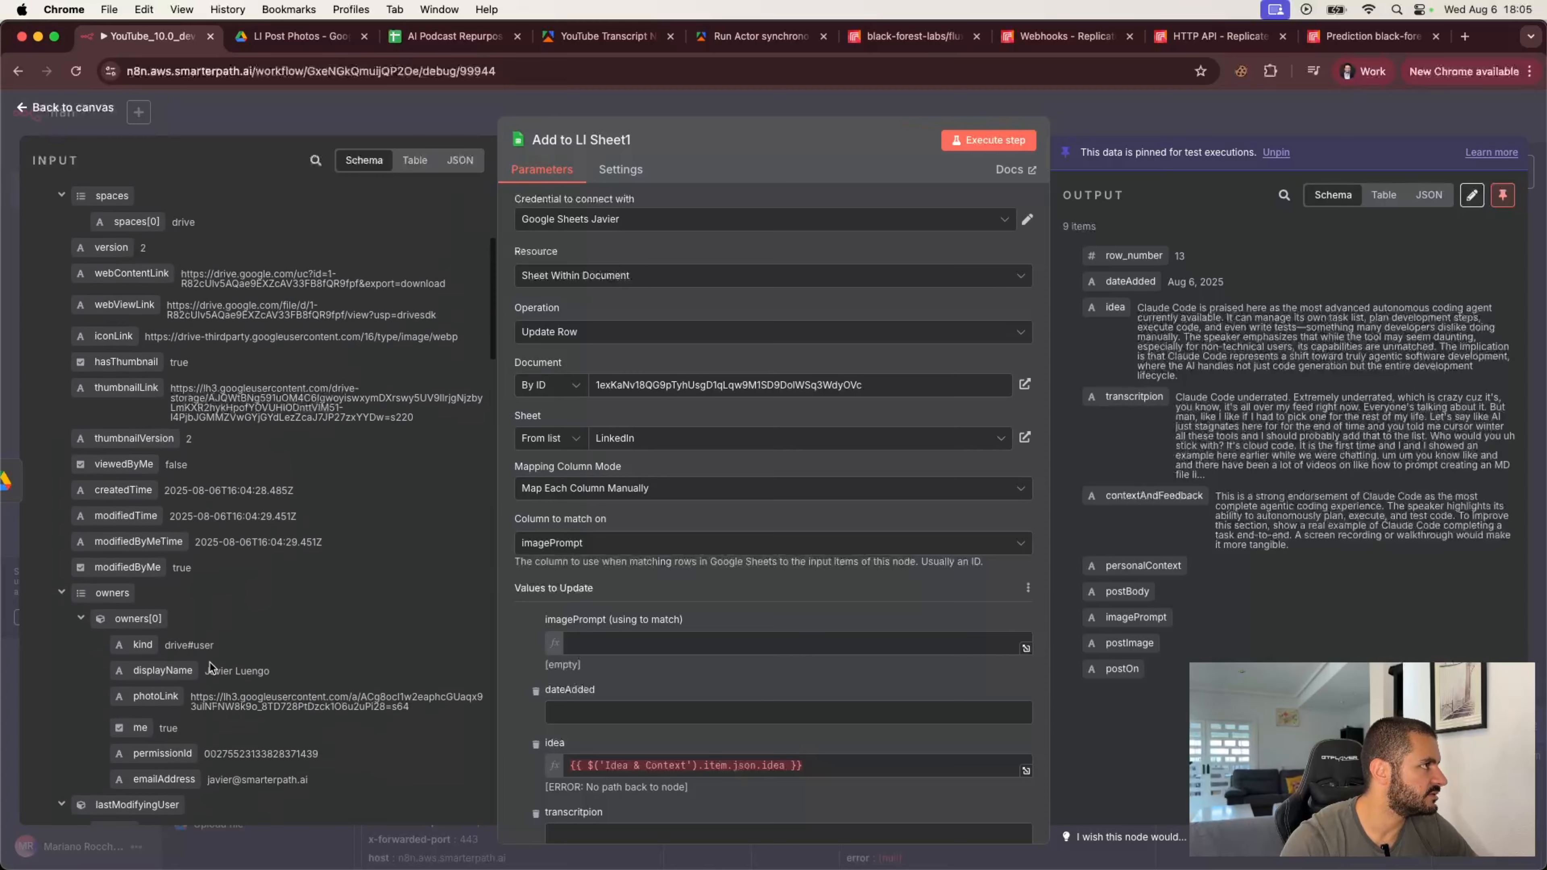
left_click(45, 198)
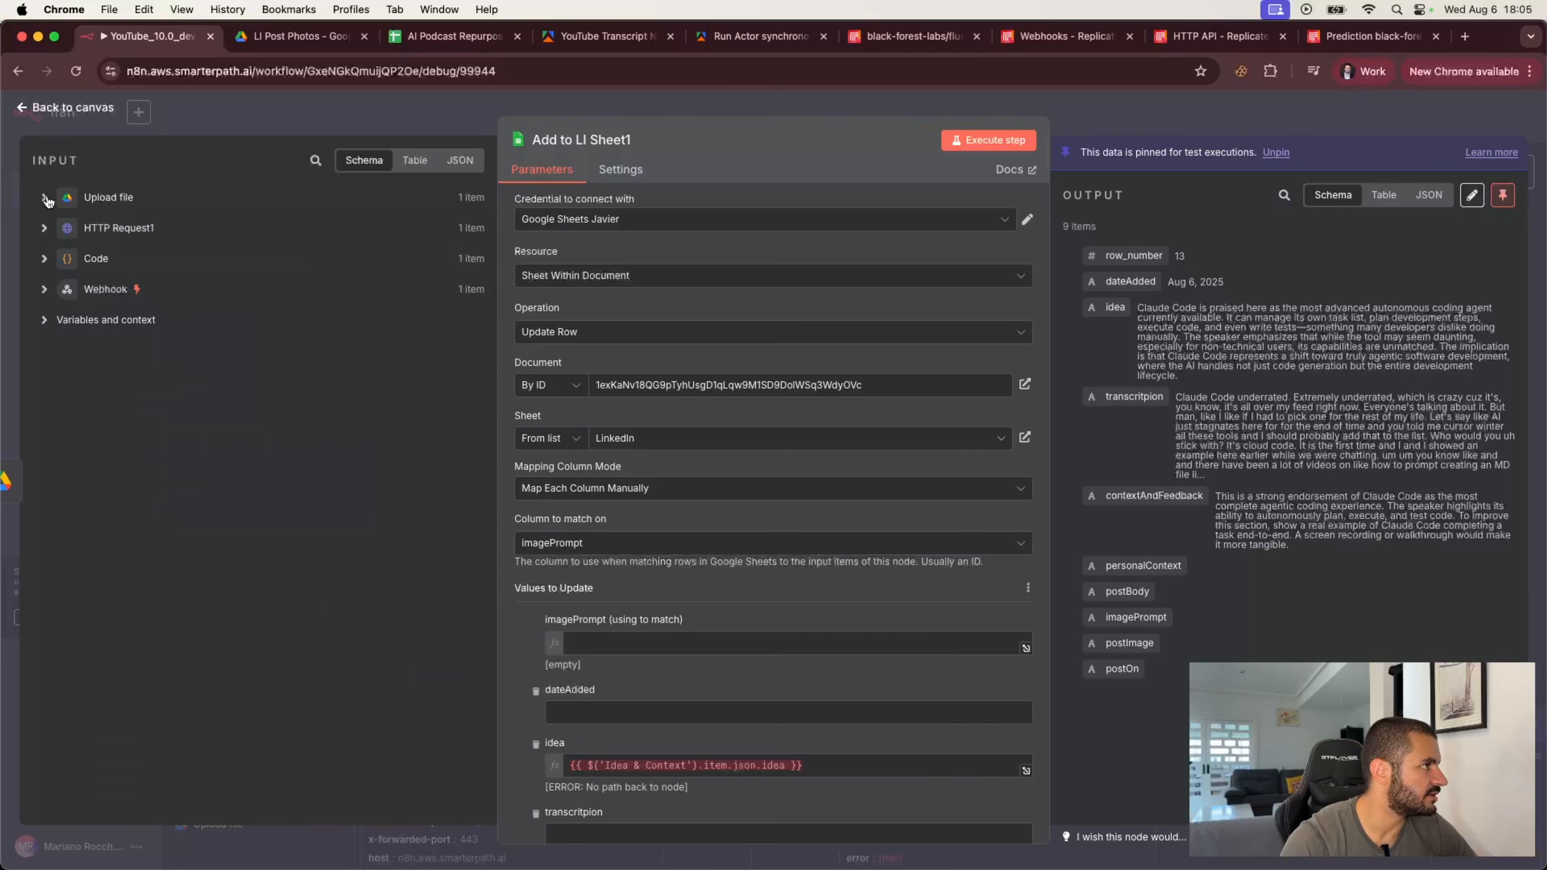
left_click(45, 285)
scroll(163, 474, "down", 5)
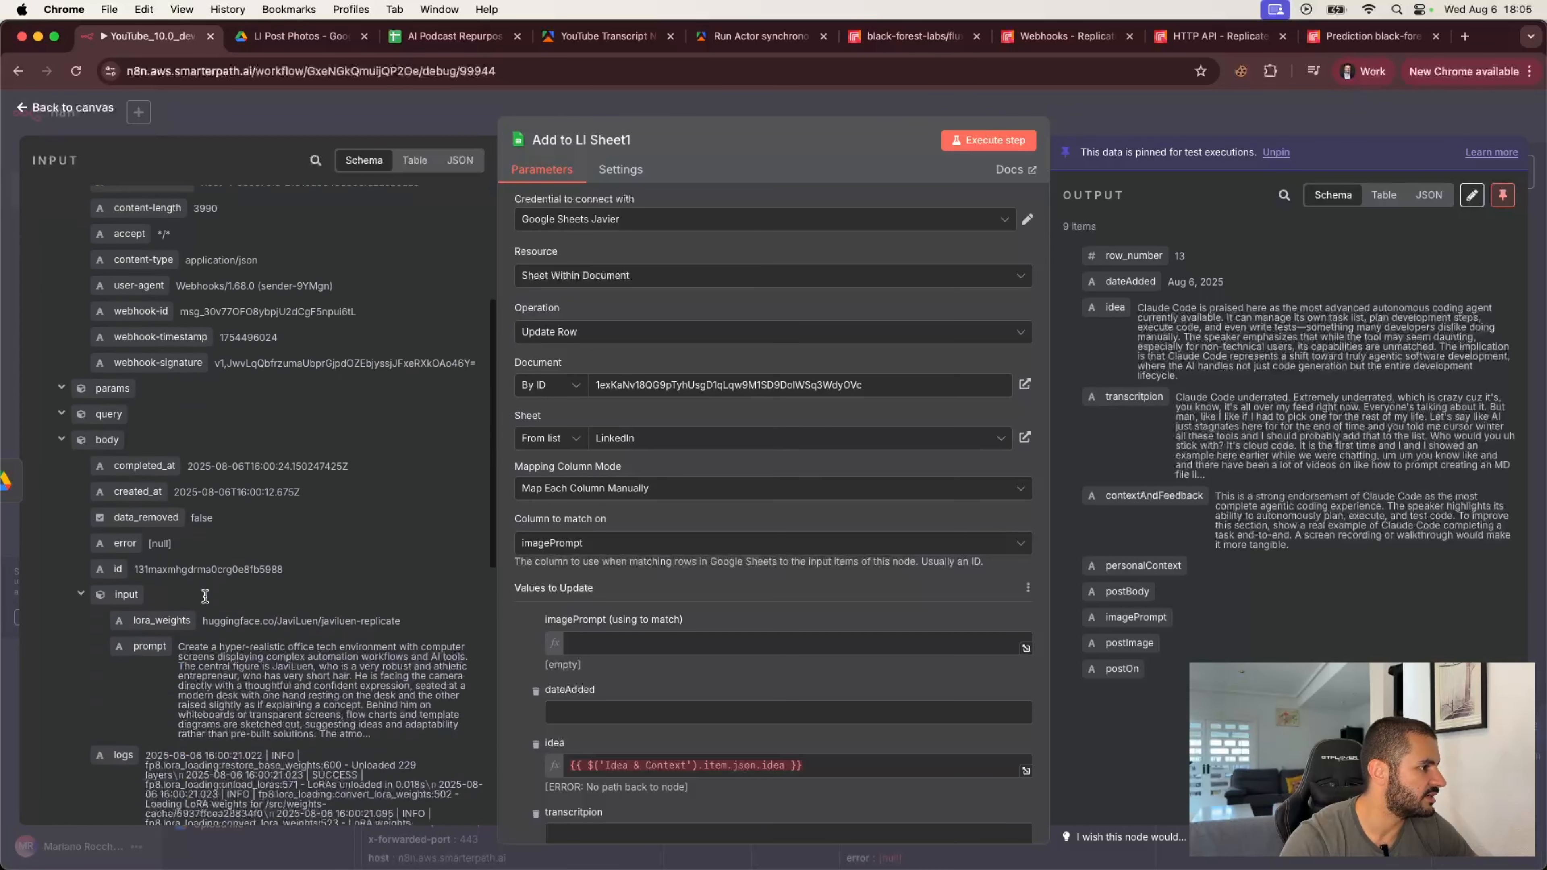
left_click_drag(147, 412, 829, 614)
Step: Clear the idea and postBody values, switching both back to empty fixed fields
scroll(522, 671, "down", 3)
key("BackSpace")
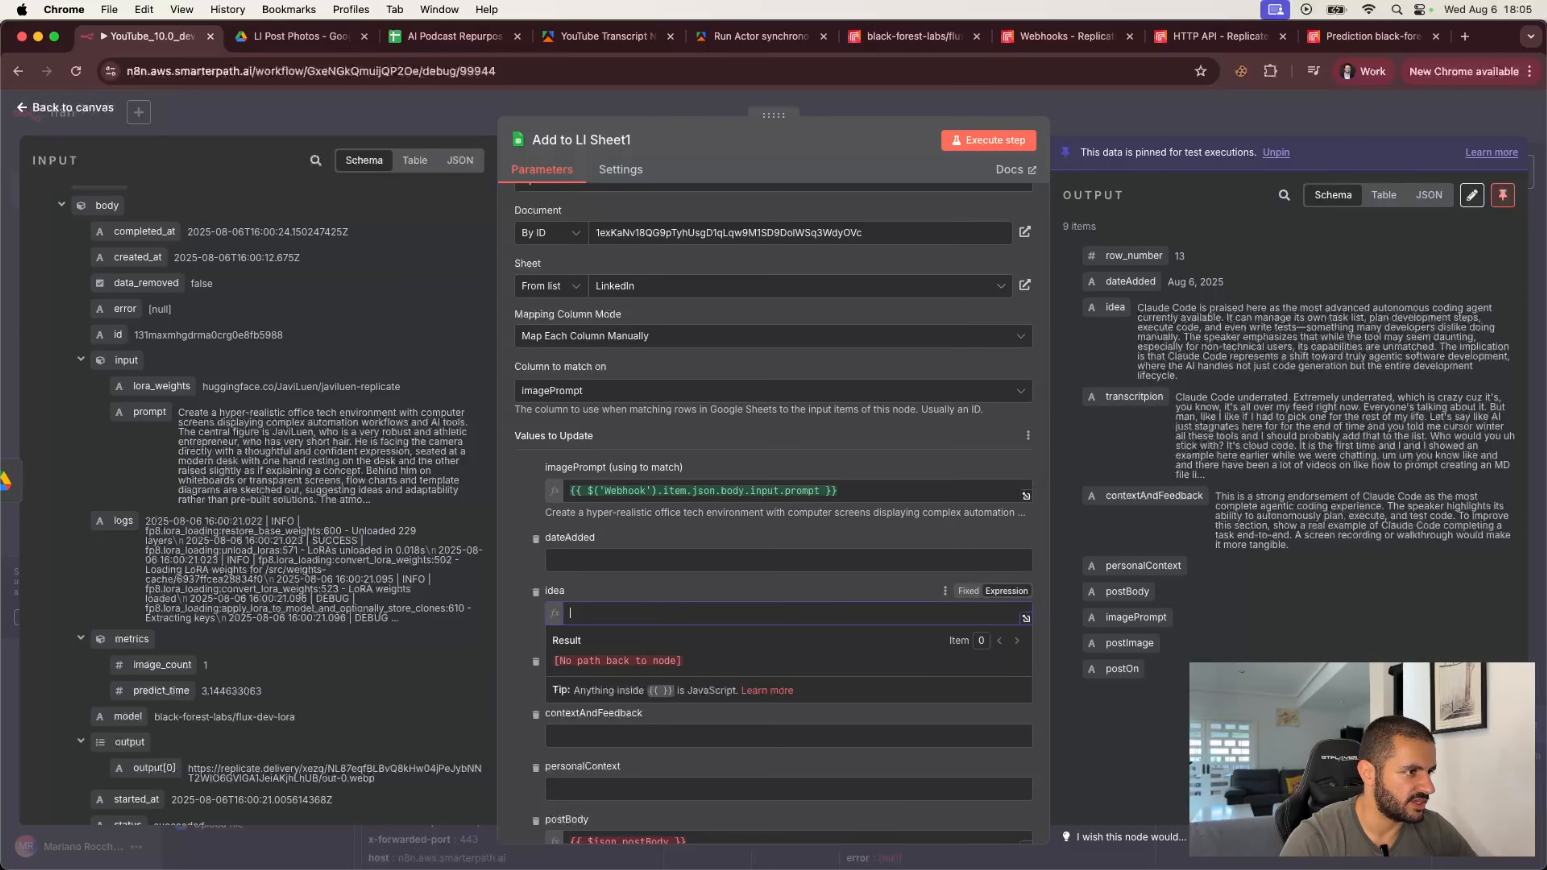
left_click(521, 652)
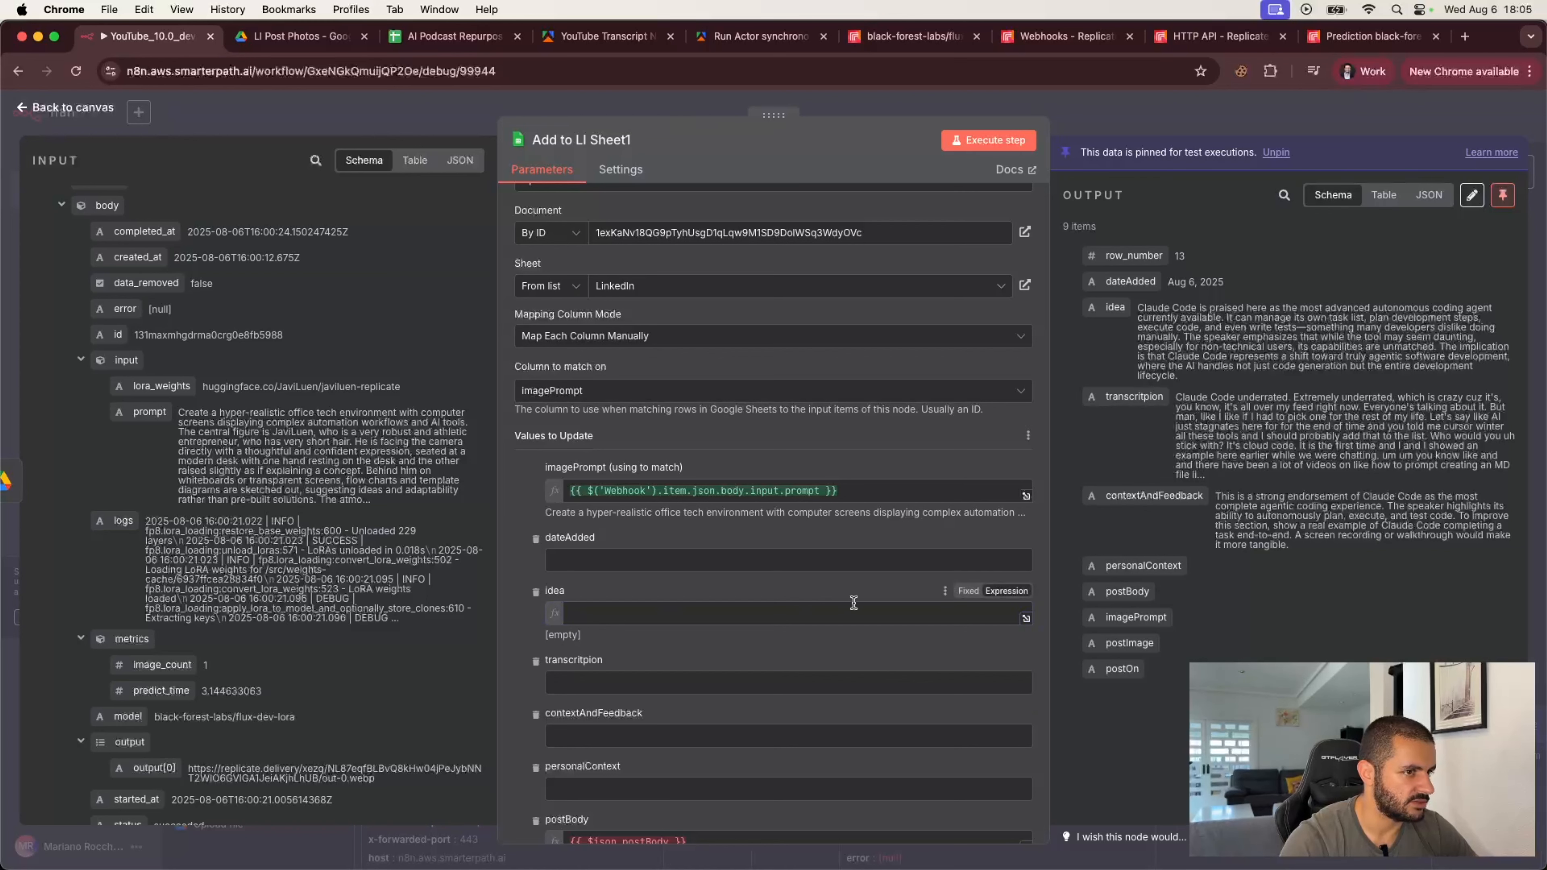
left_click(969, 593)
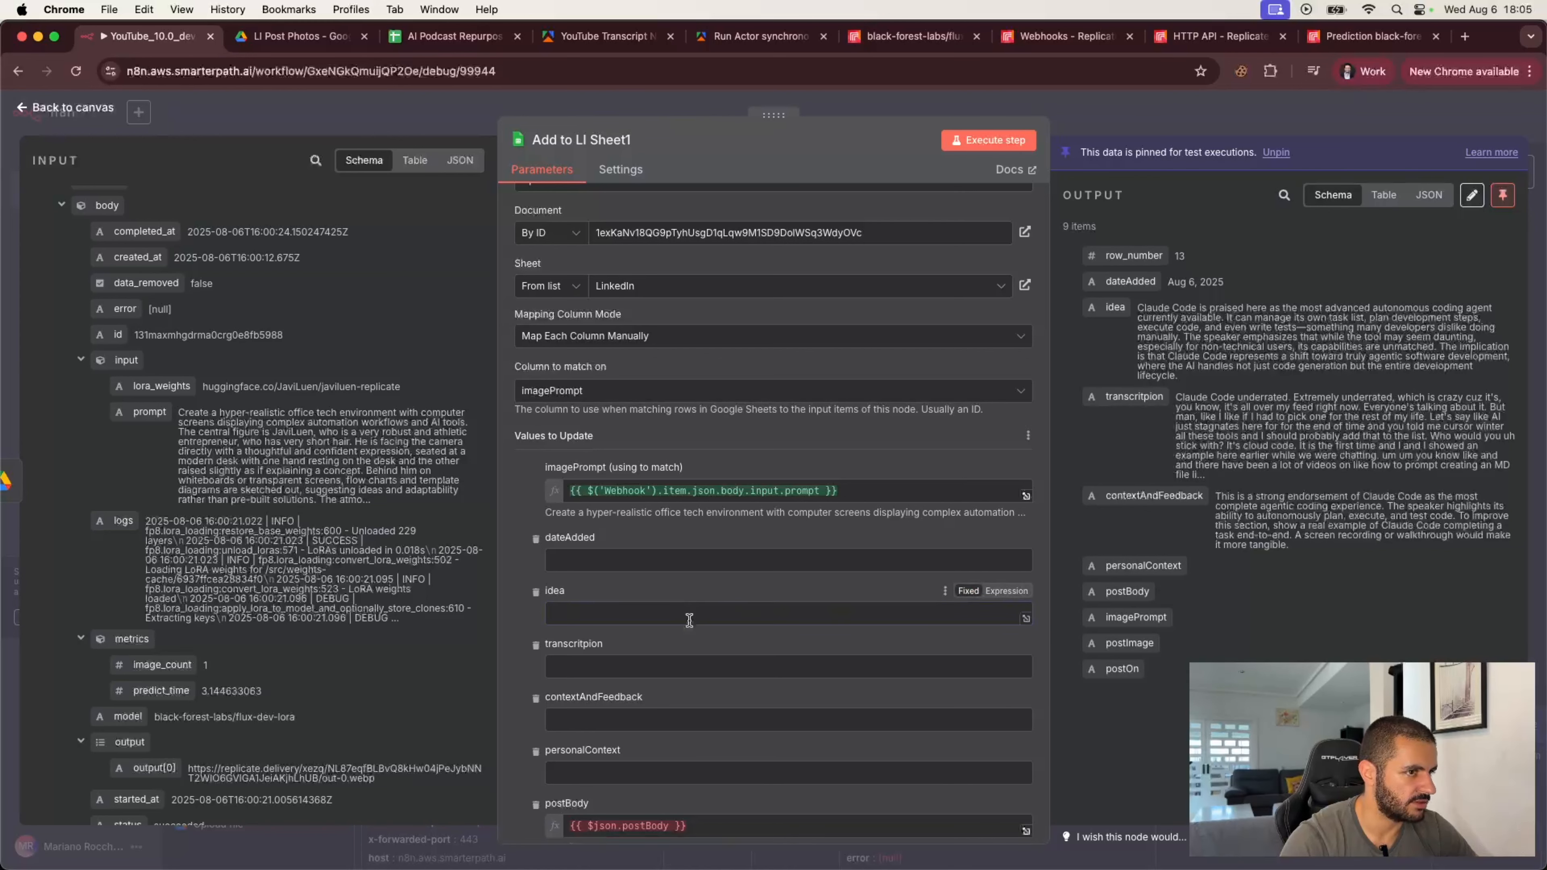
scroll(715, 655, "down", 3)
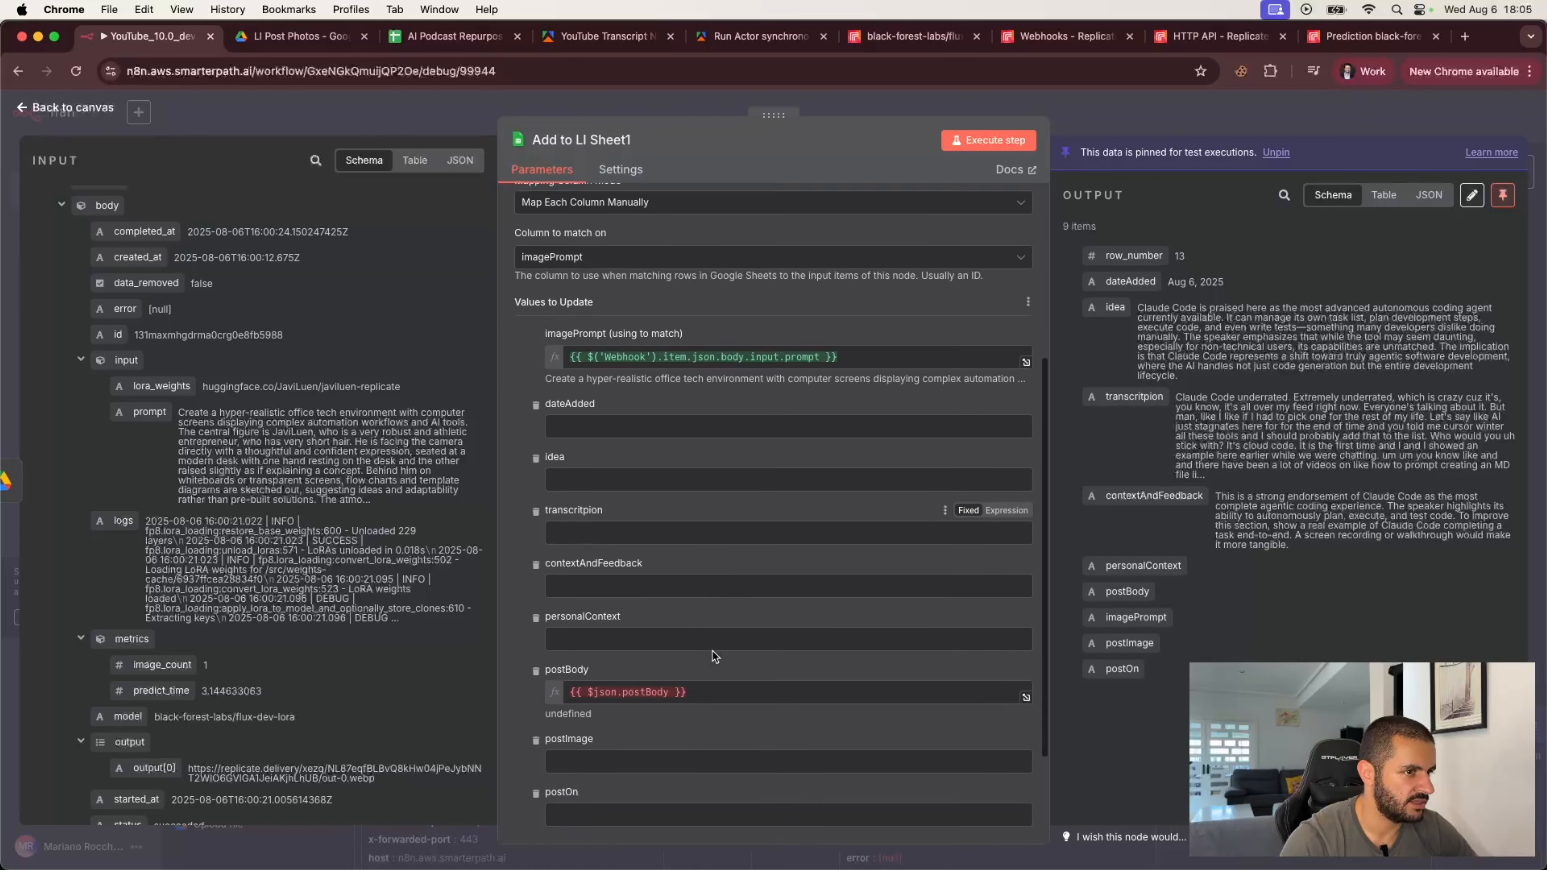
left_click(716, 683)
left_click(967, 664)
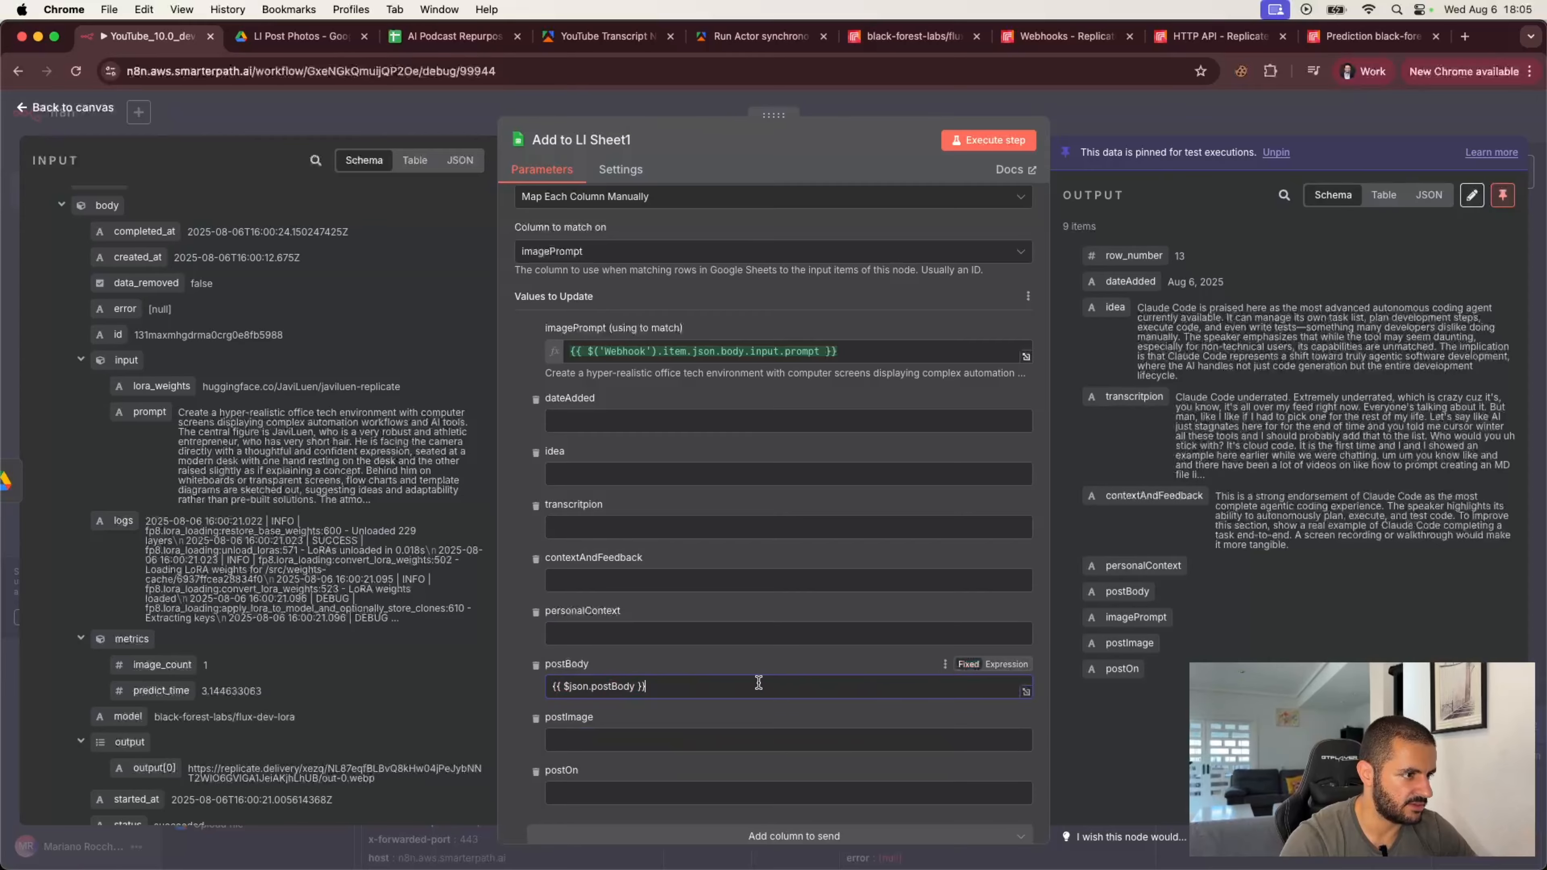
key("super+a")
key("BackSpace")
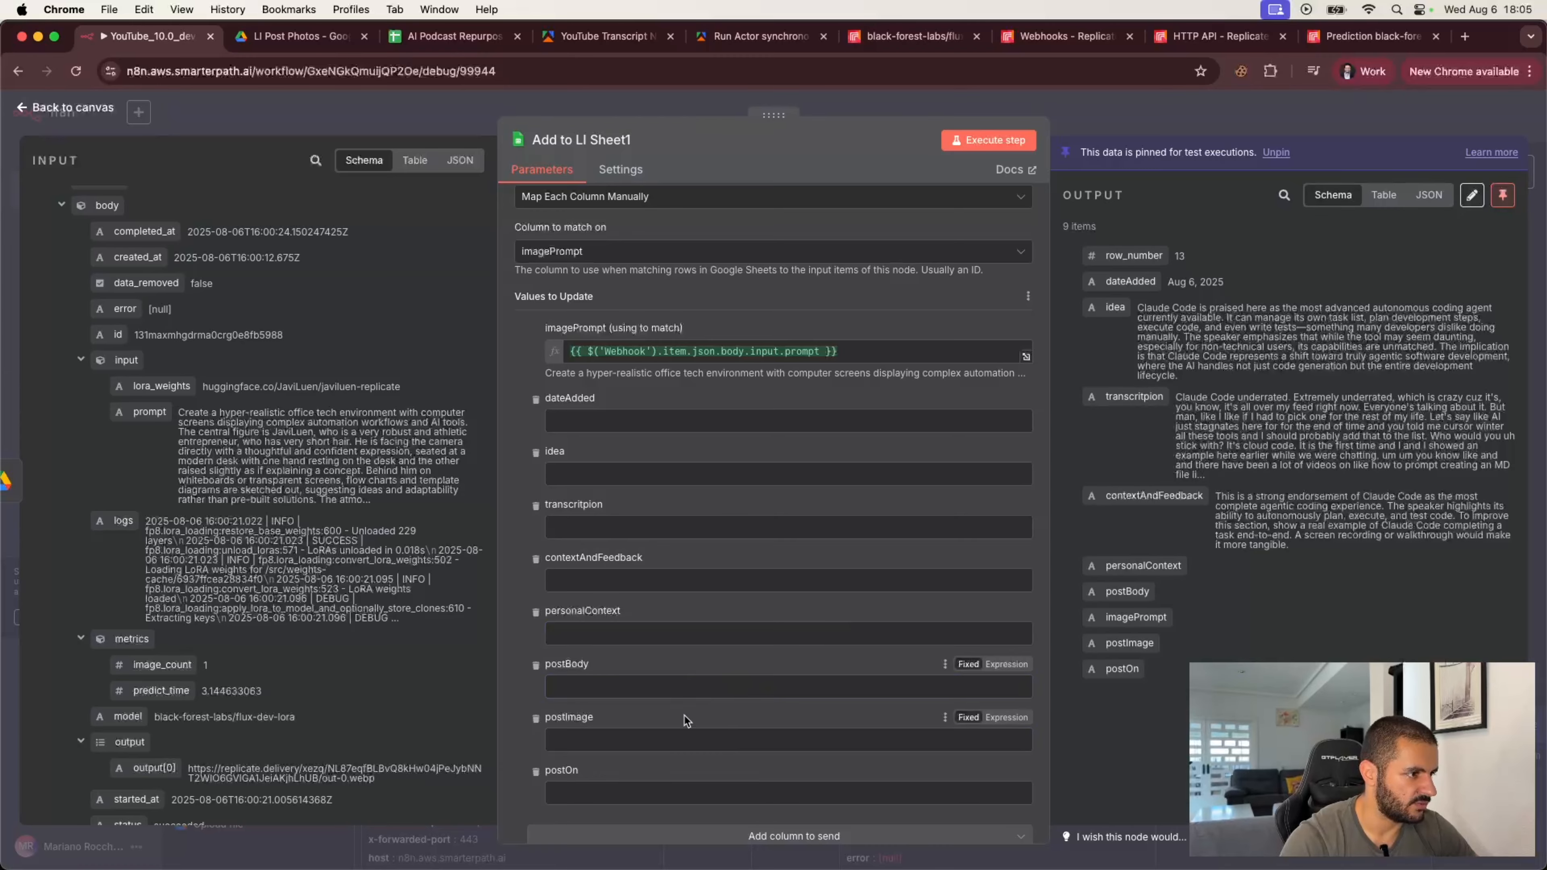
Step: Map the postImage column to the Upload file node's webViewLink
scroll(682, 719, "down", 2)
left_click(614, 623)
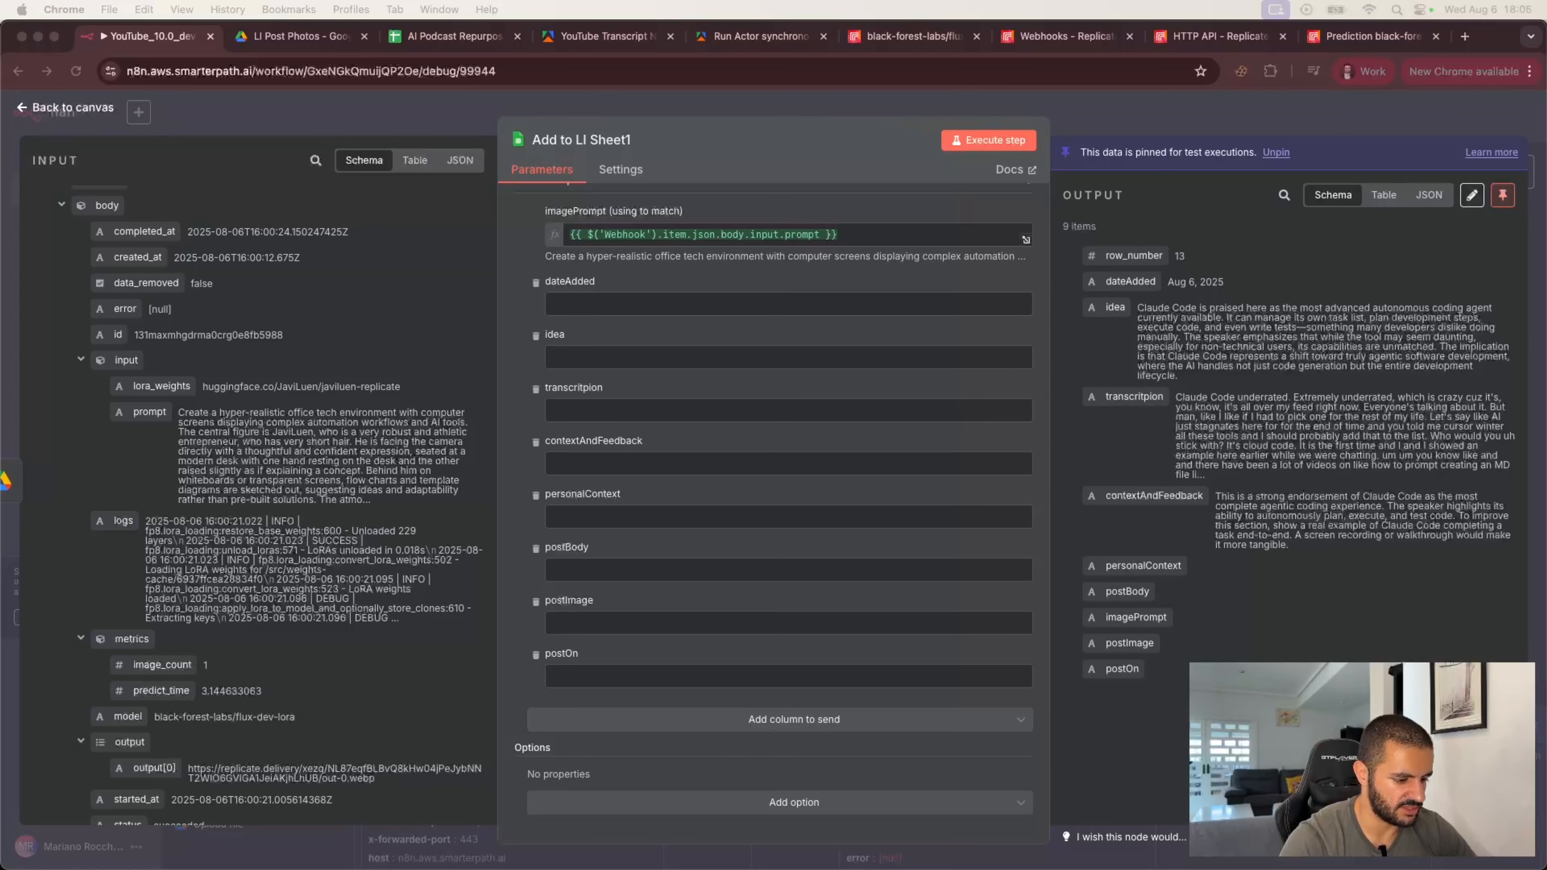
scroll(219, 265, "up", 10)
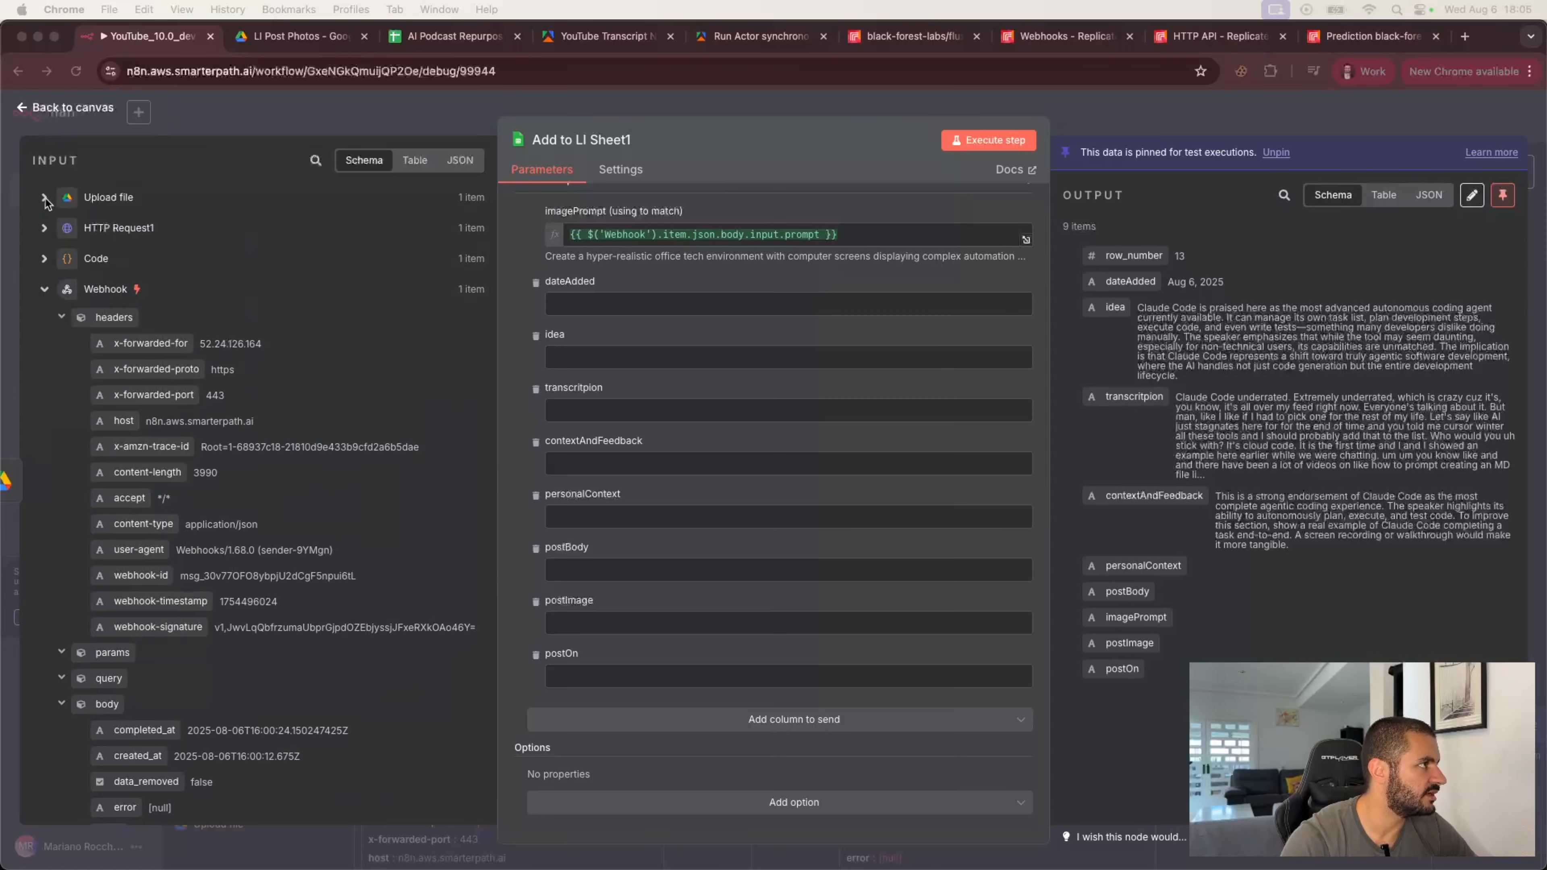
left_click(44, 199)
left_click(44, 198)
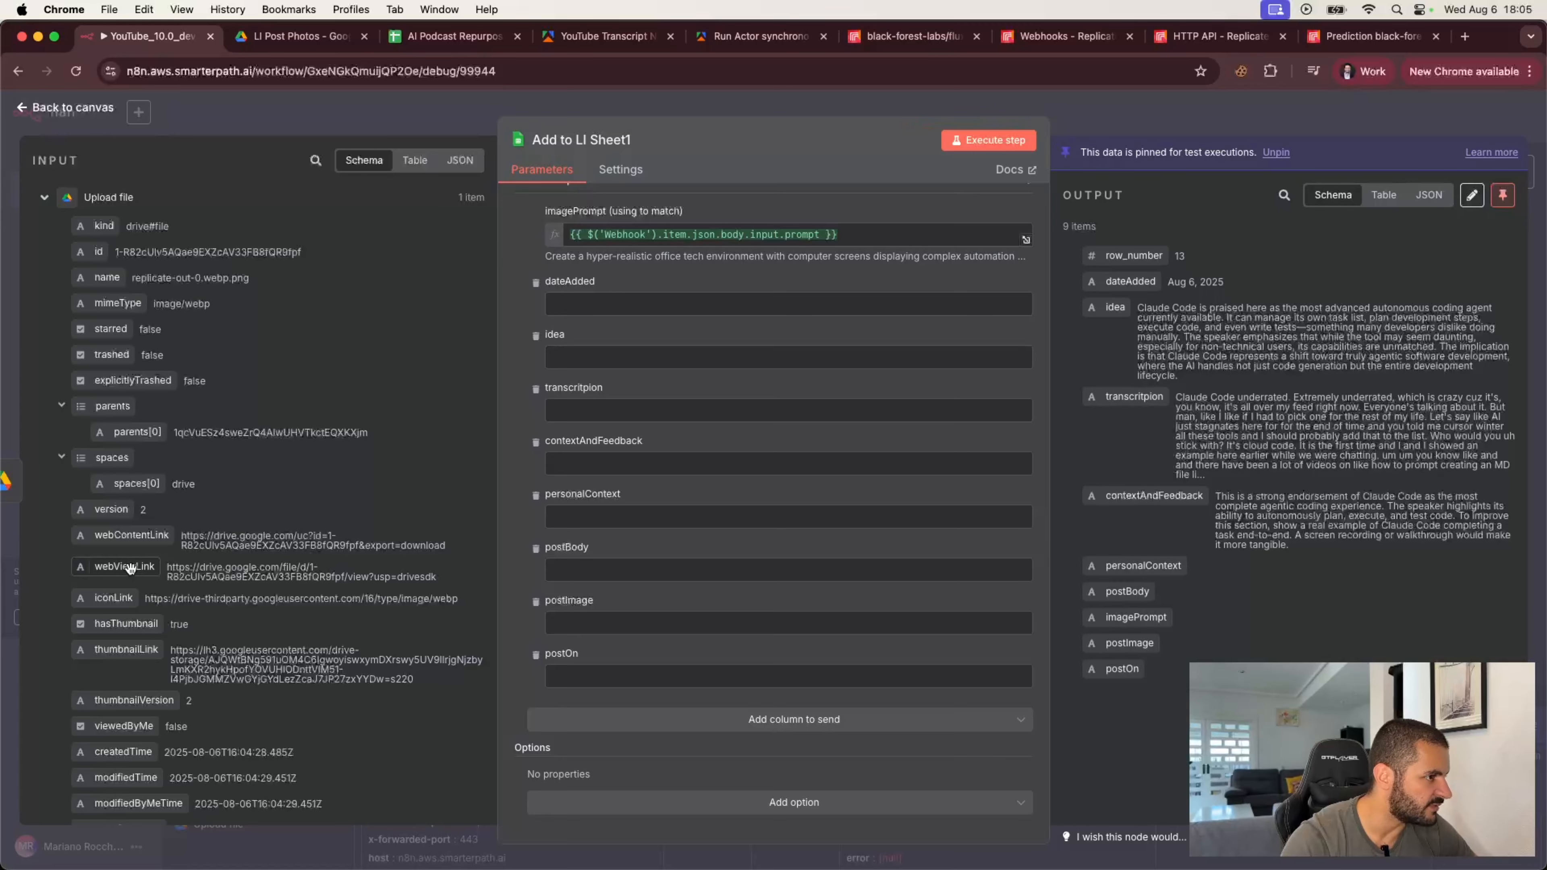
left_click_drag(130, 569, 588, 621)
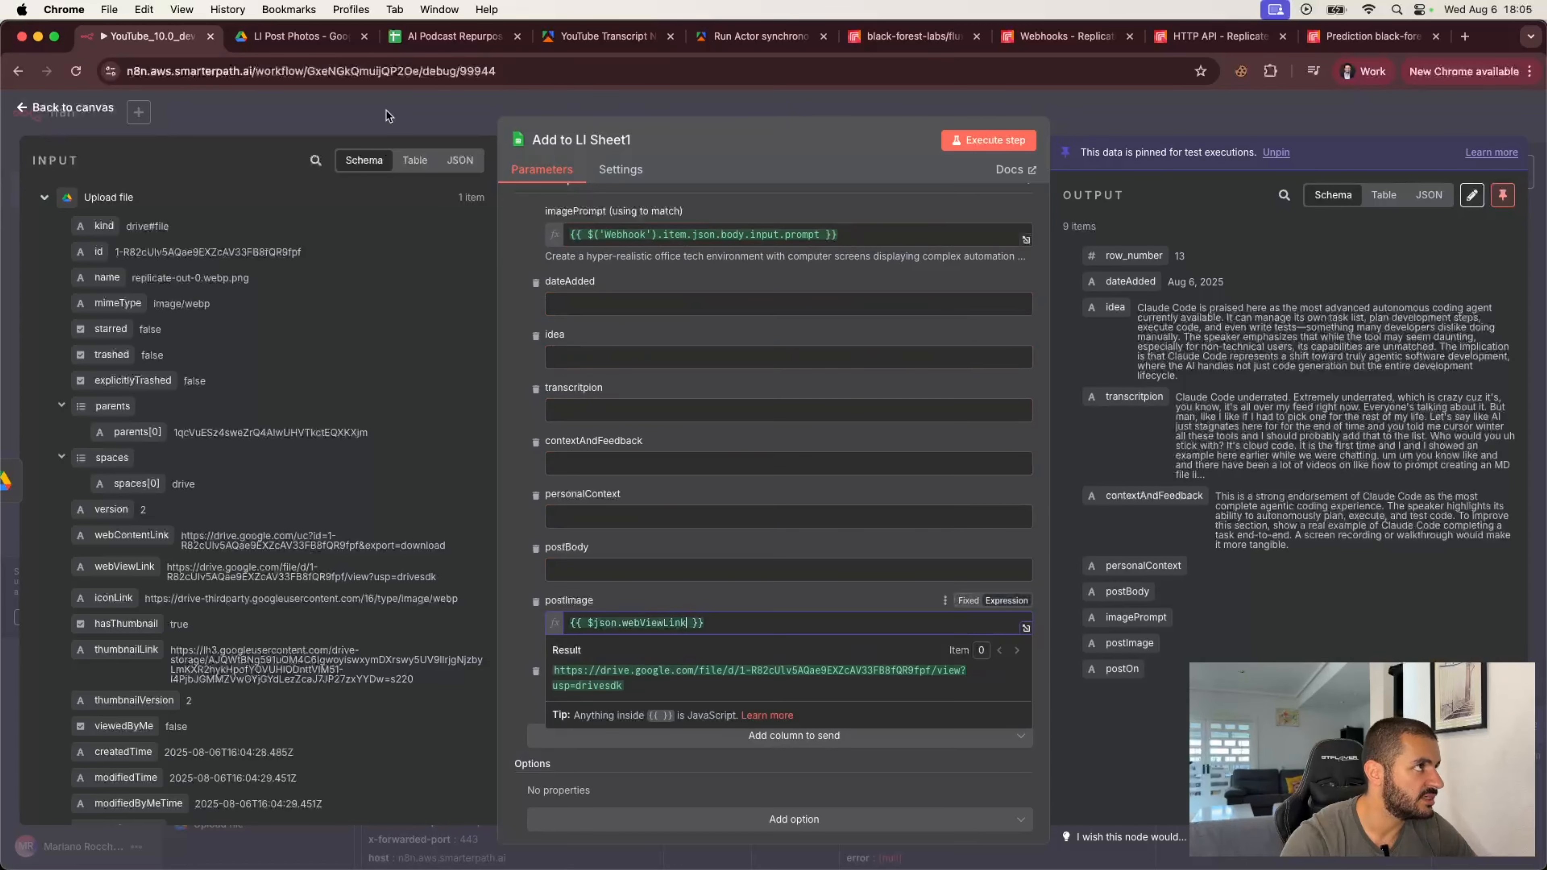
Step: Copy the resolved postImage link, open it in the Drive tab to check the image, and return to n8n
left_click(743, 603)
left_click_drag(976, 643, 547, 644)
key("super+c")
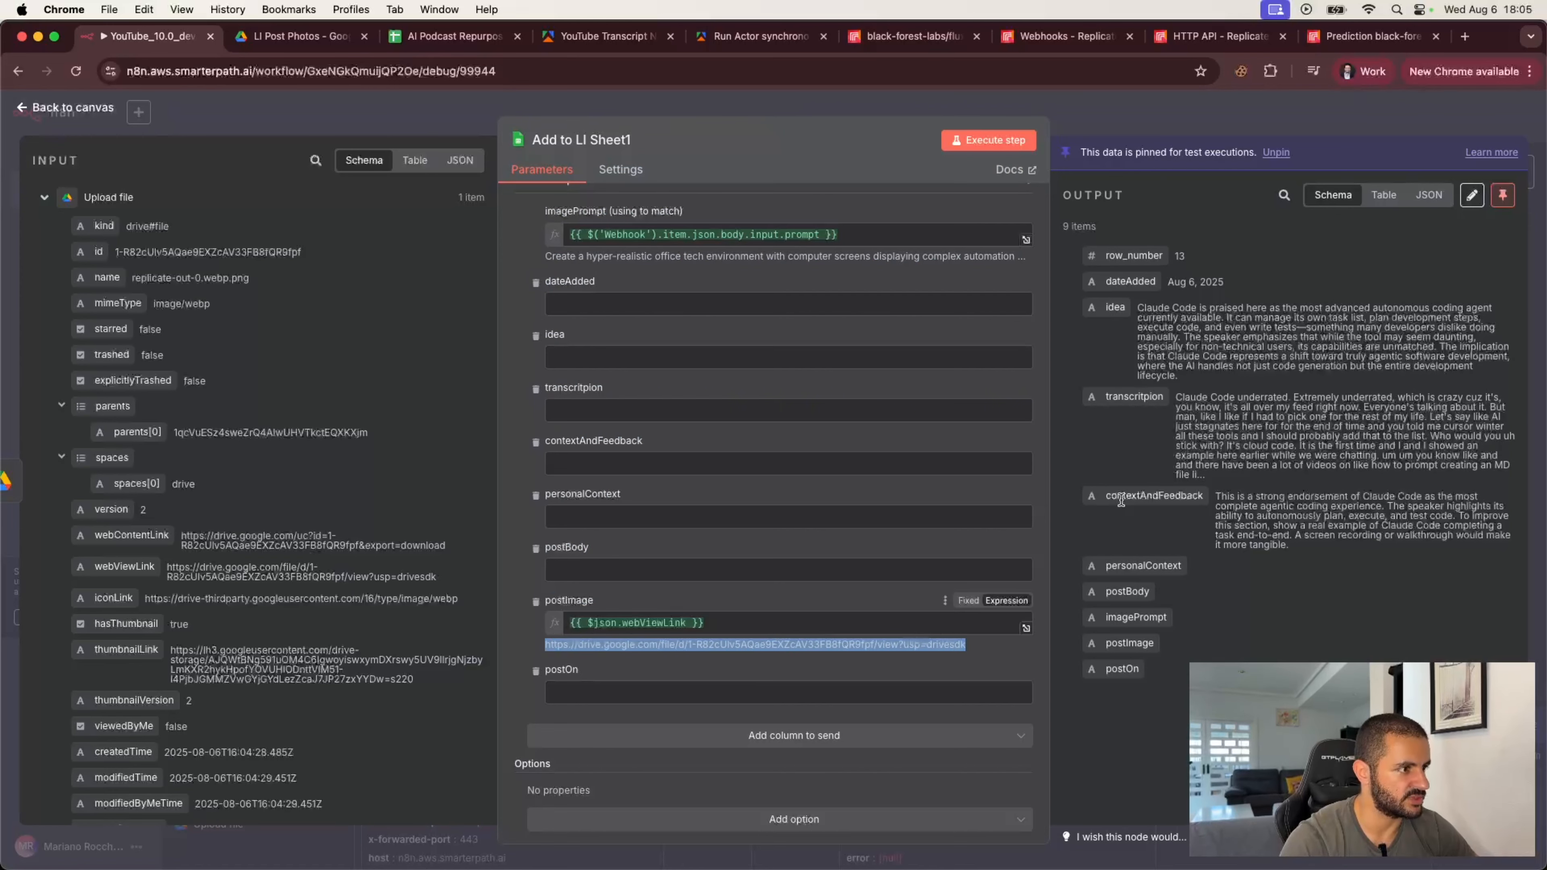
left_click(296, 40)
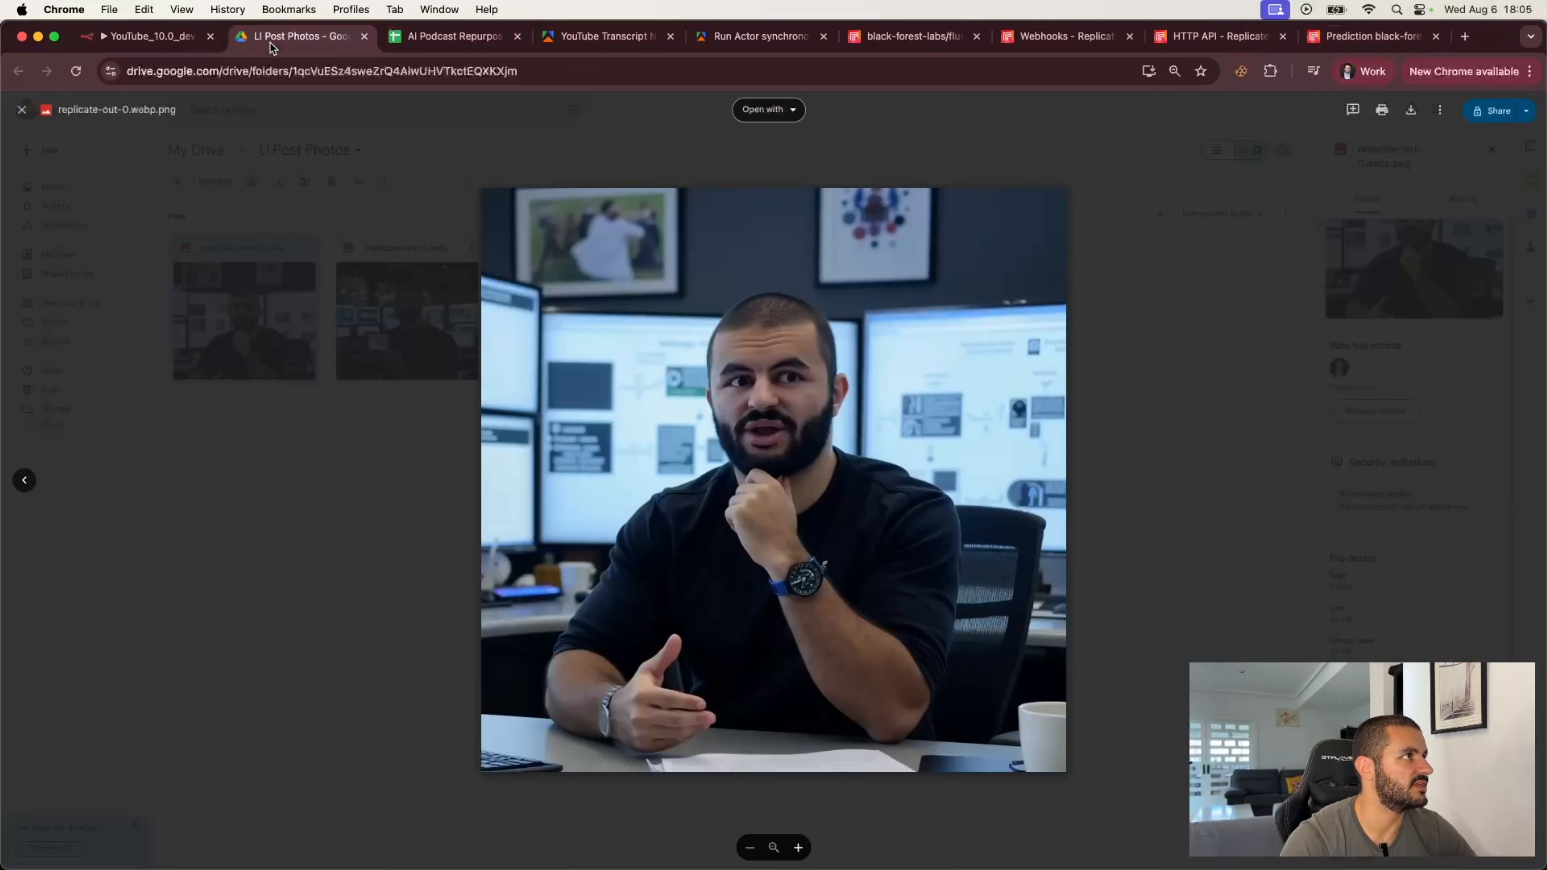
left_click(324, 70)
key("super+v")
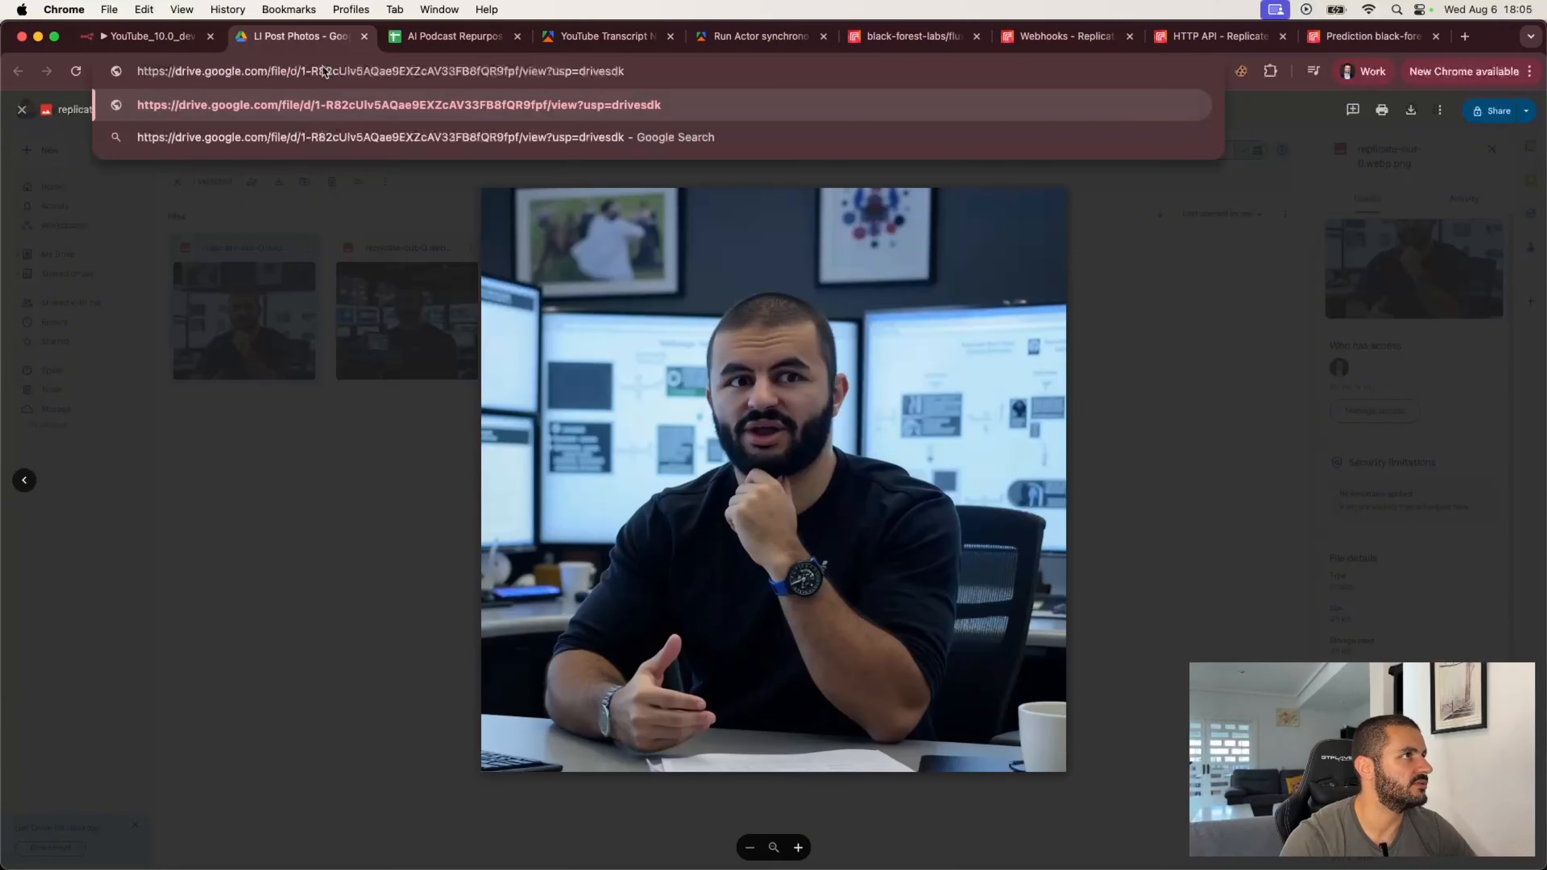
key("Return")
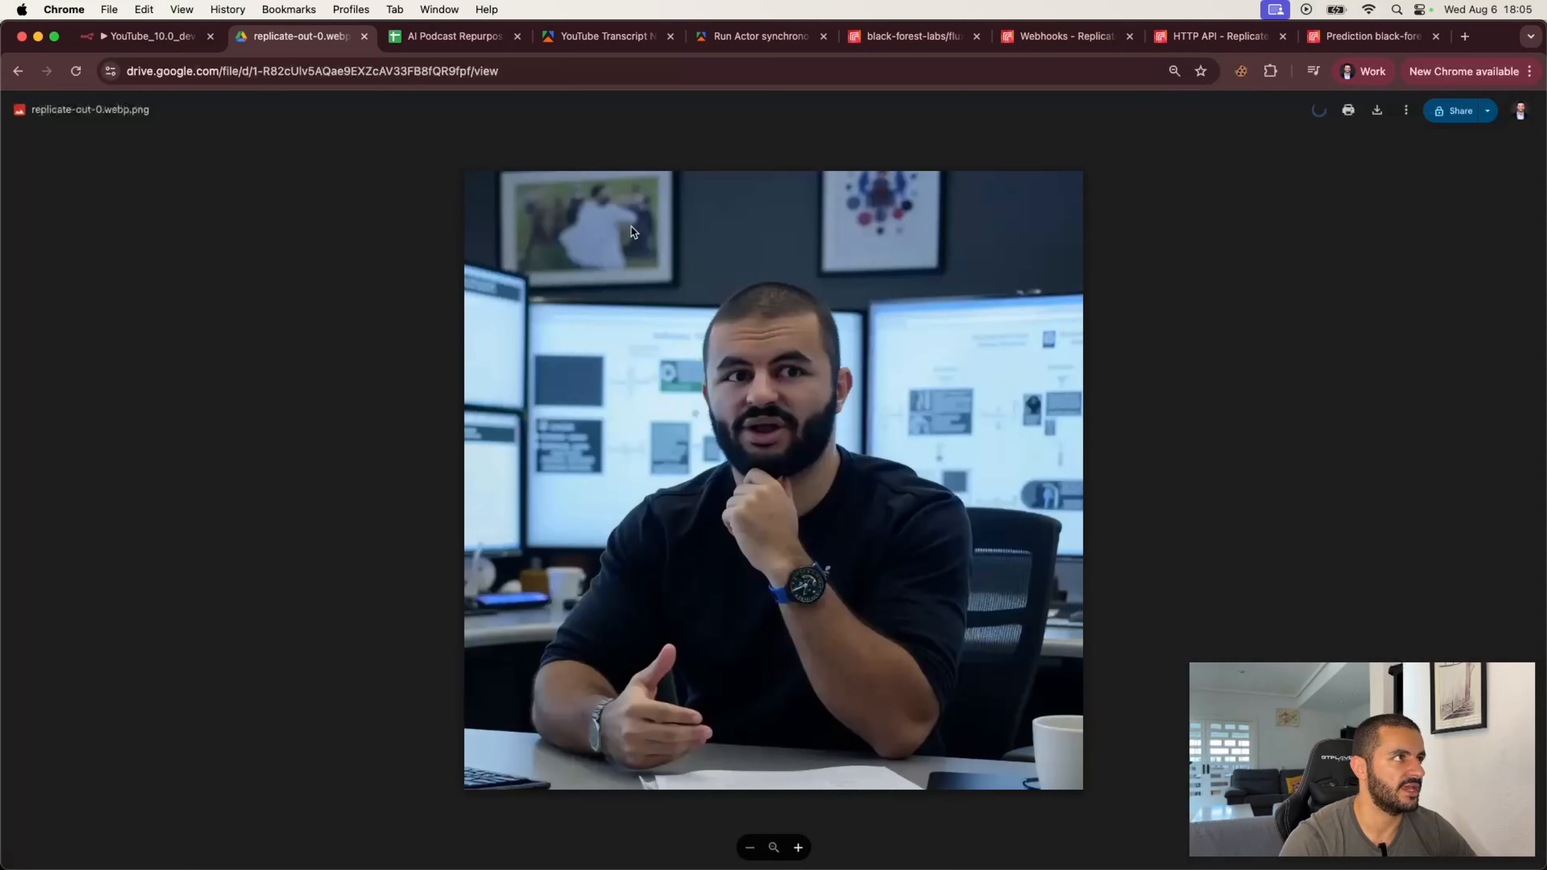
left_click(163, 38)
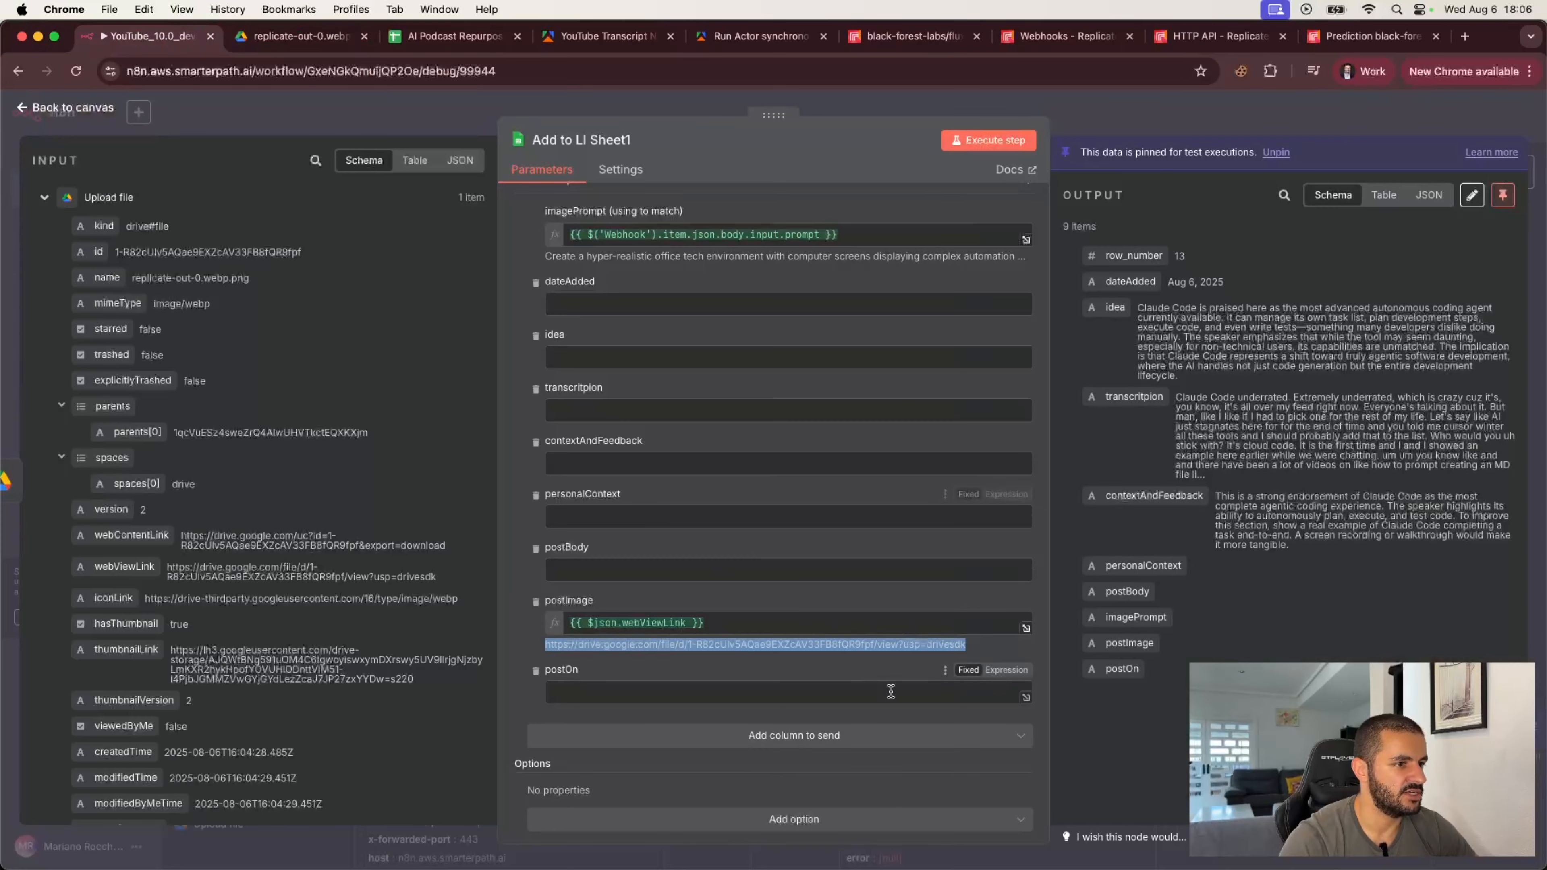
Step: Execute the Add to LI Sheet1 step, unpinning the output data to test it
left_click(898, 667)
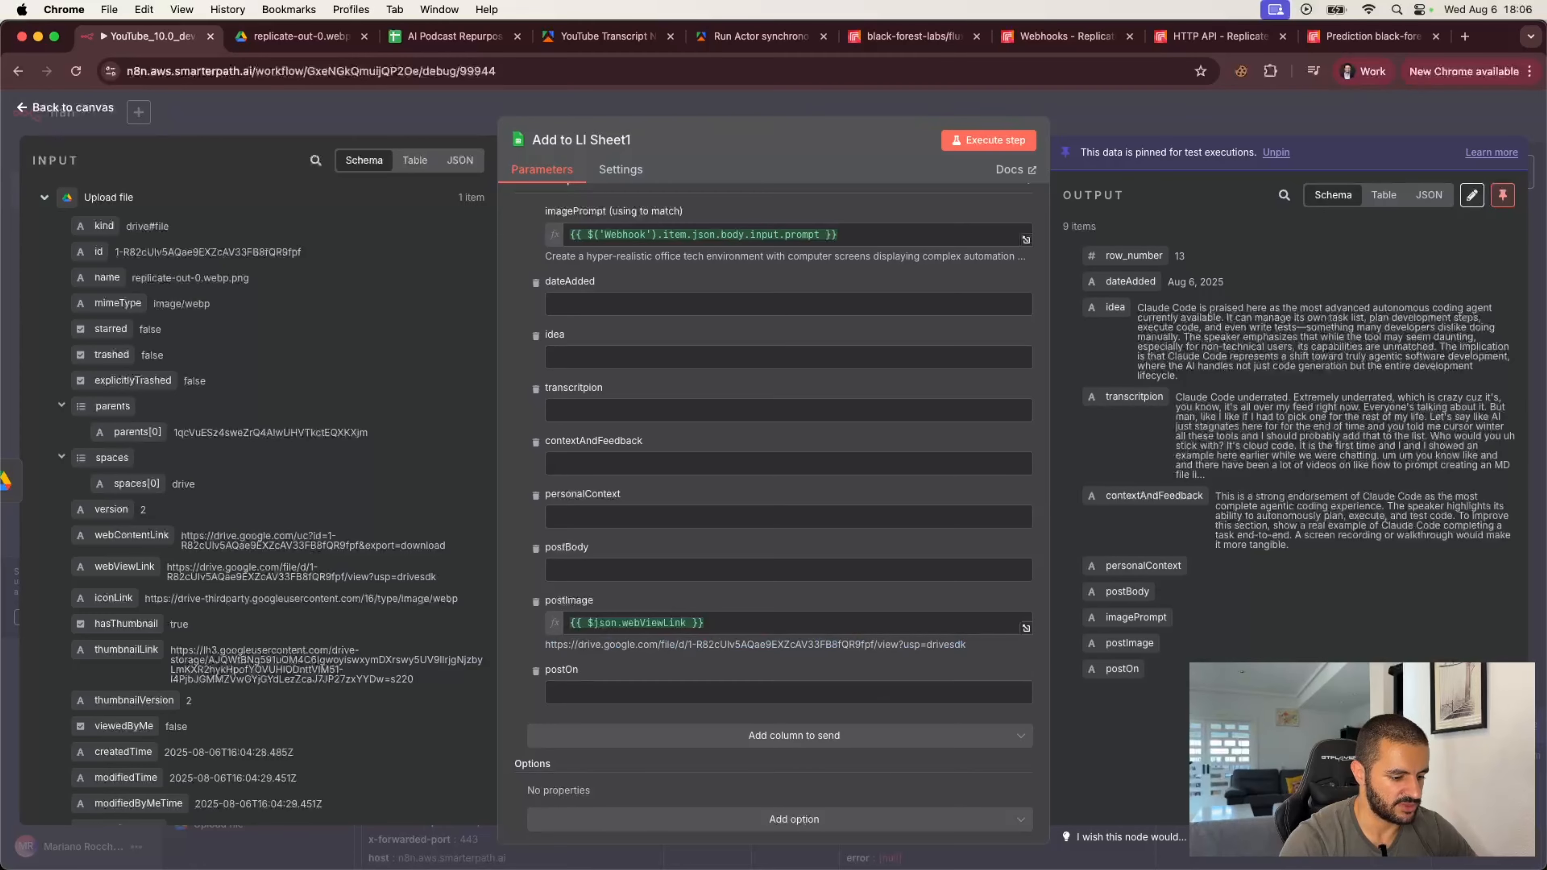
left_click(991, 143)
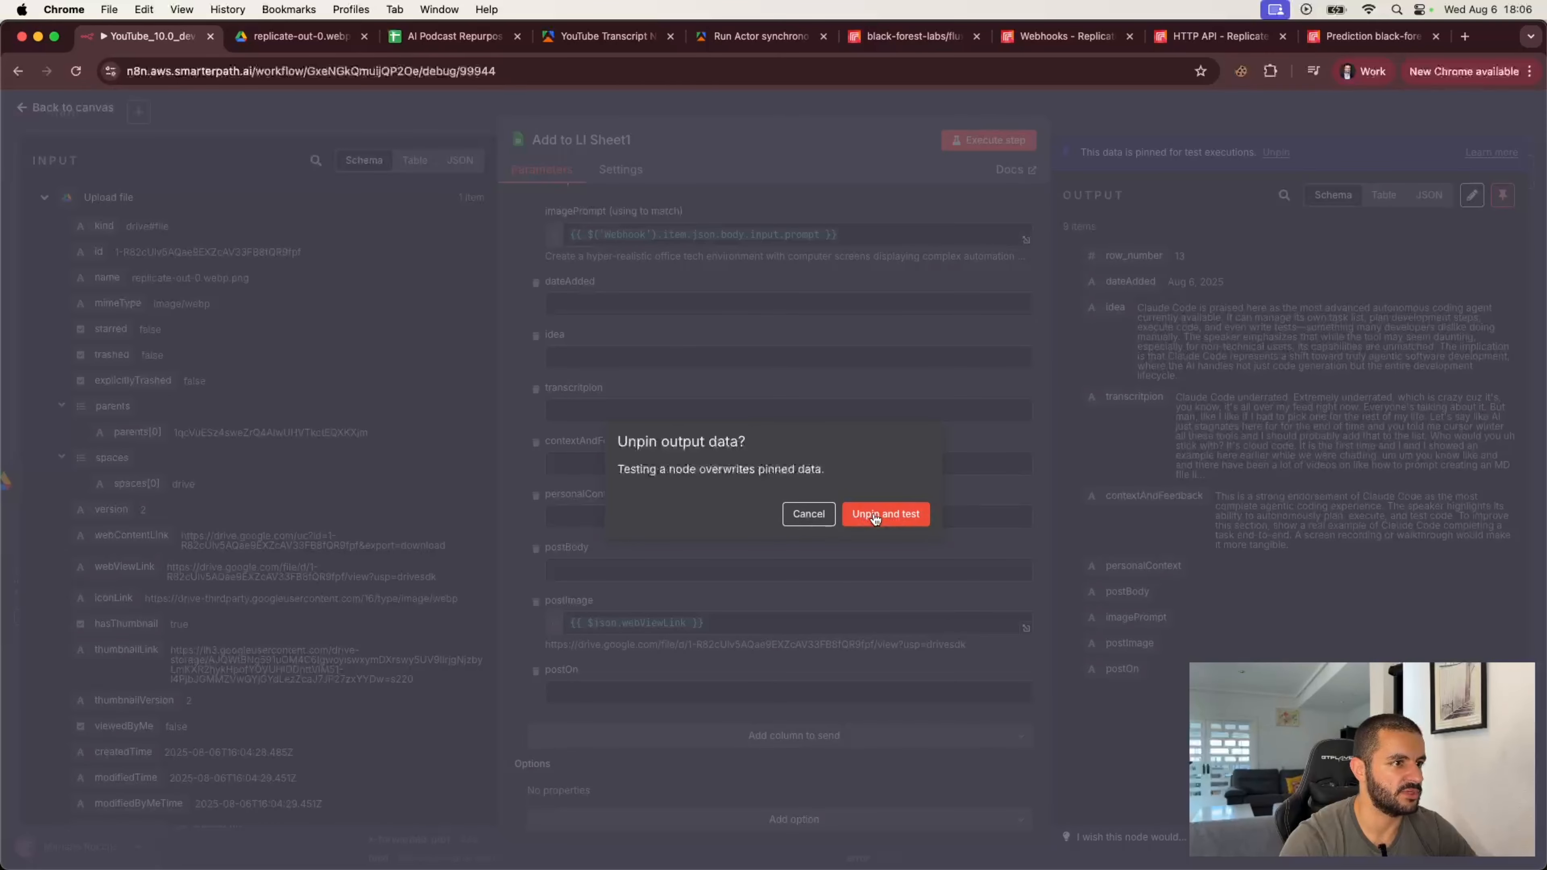
left_click(907, 515)
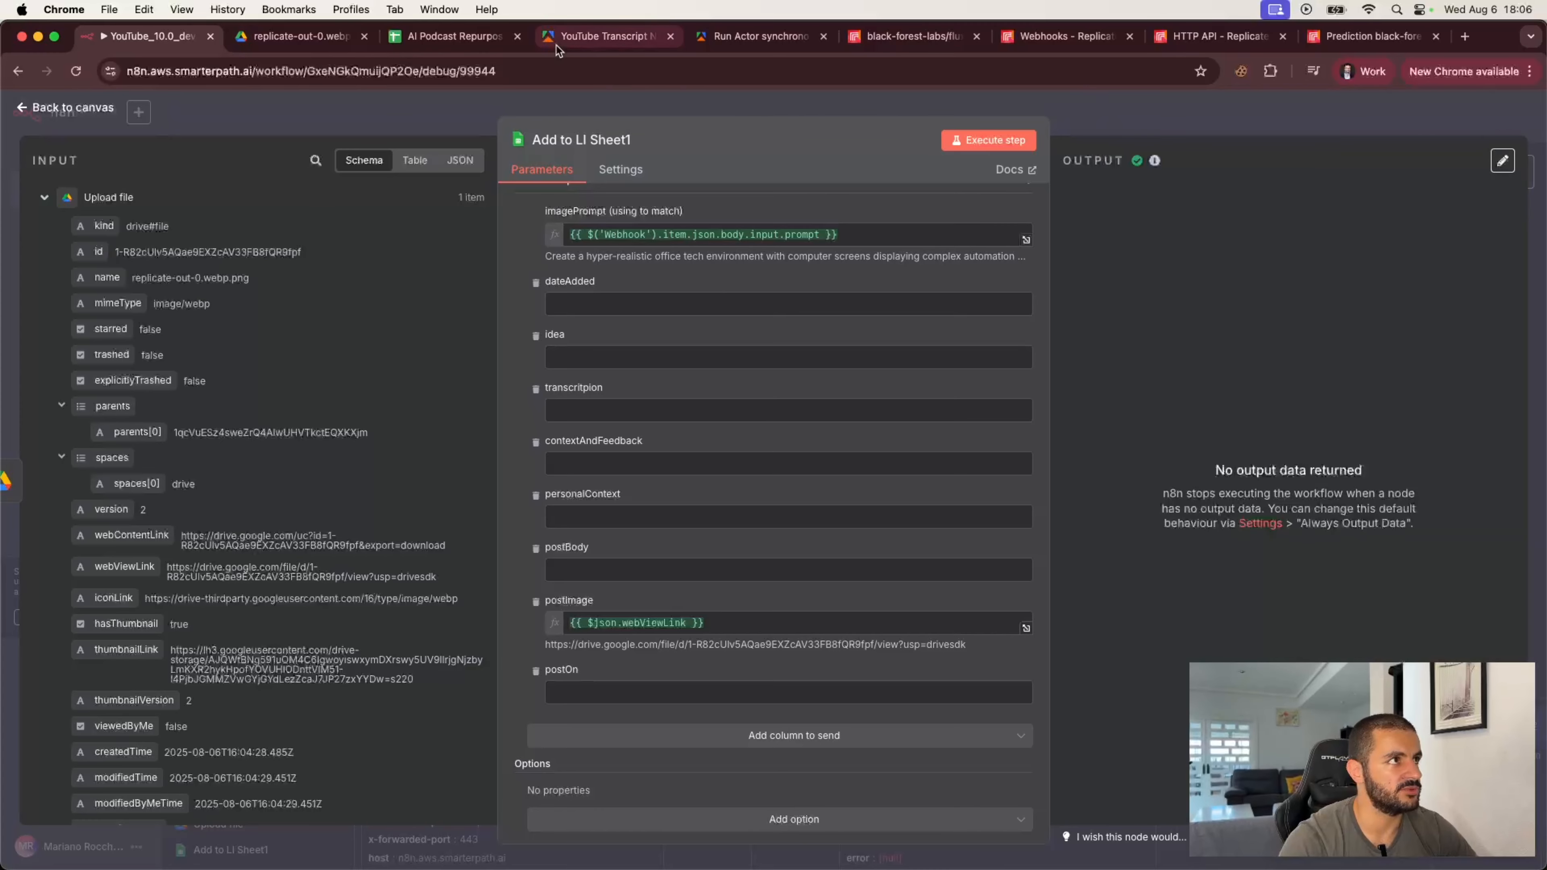
Step: Check the LinkedIn sheet in the content calendar spreadsheet for the updated row, then return to n8n
left_click(454, 36)
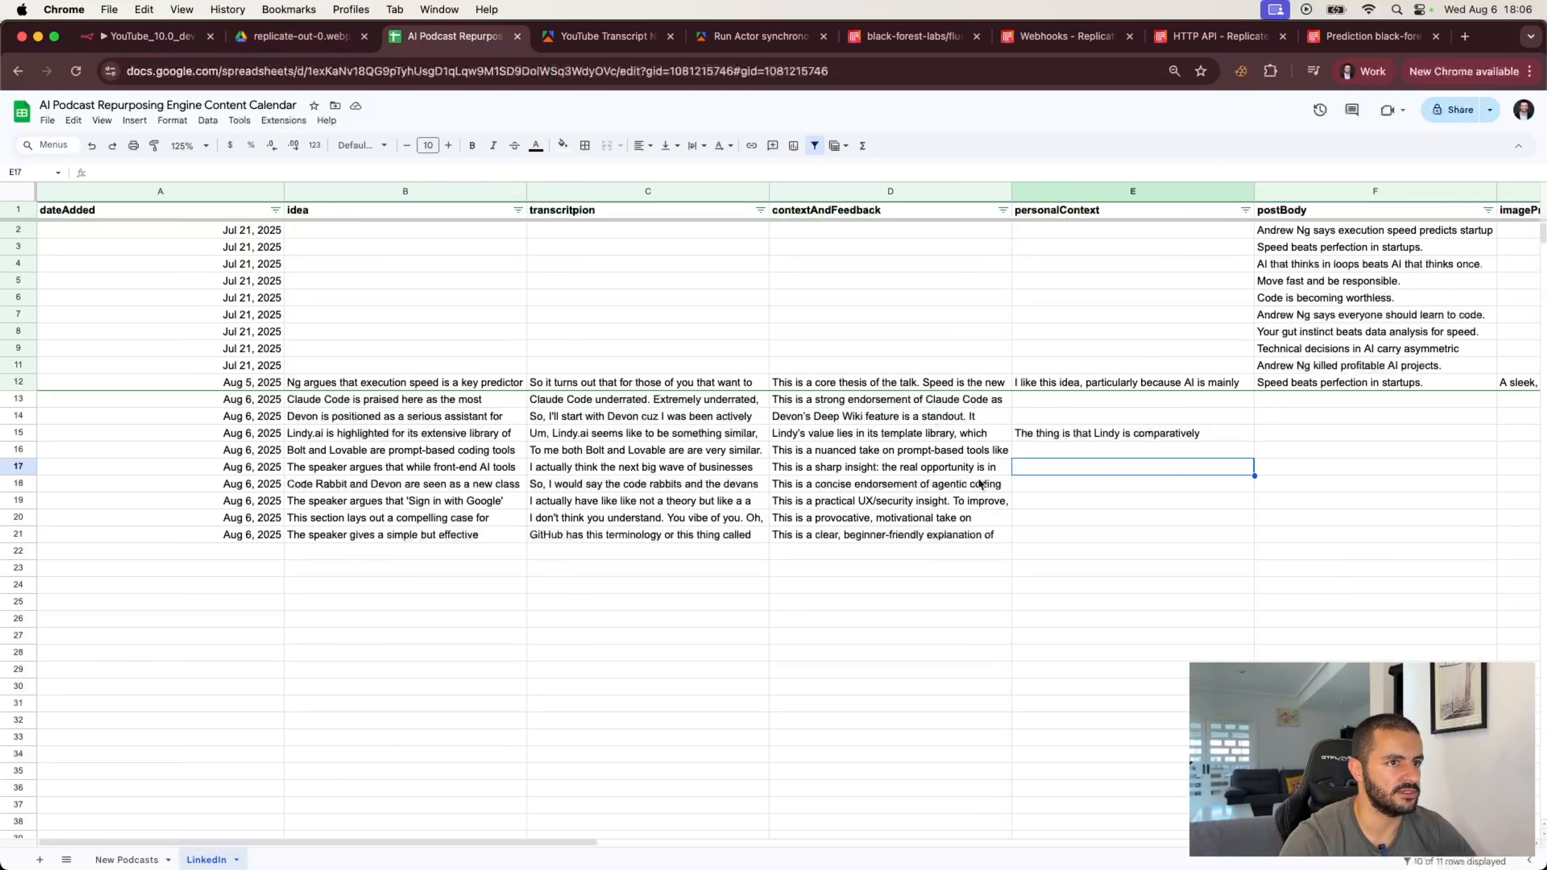
scroll(1116, 480, "right", 5)
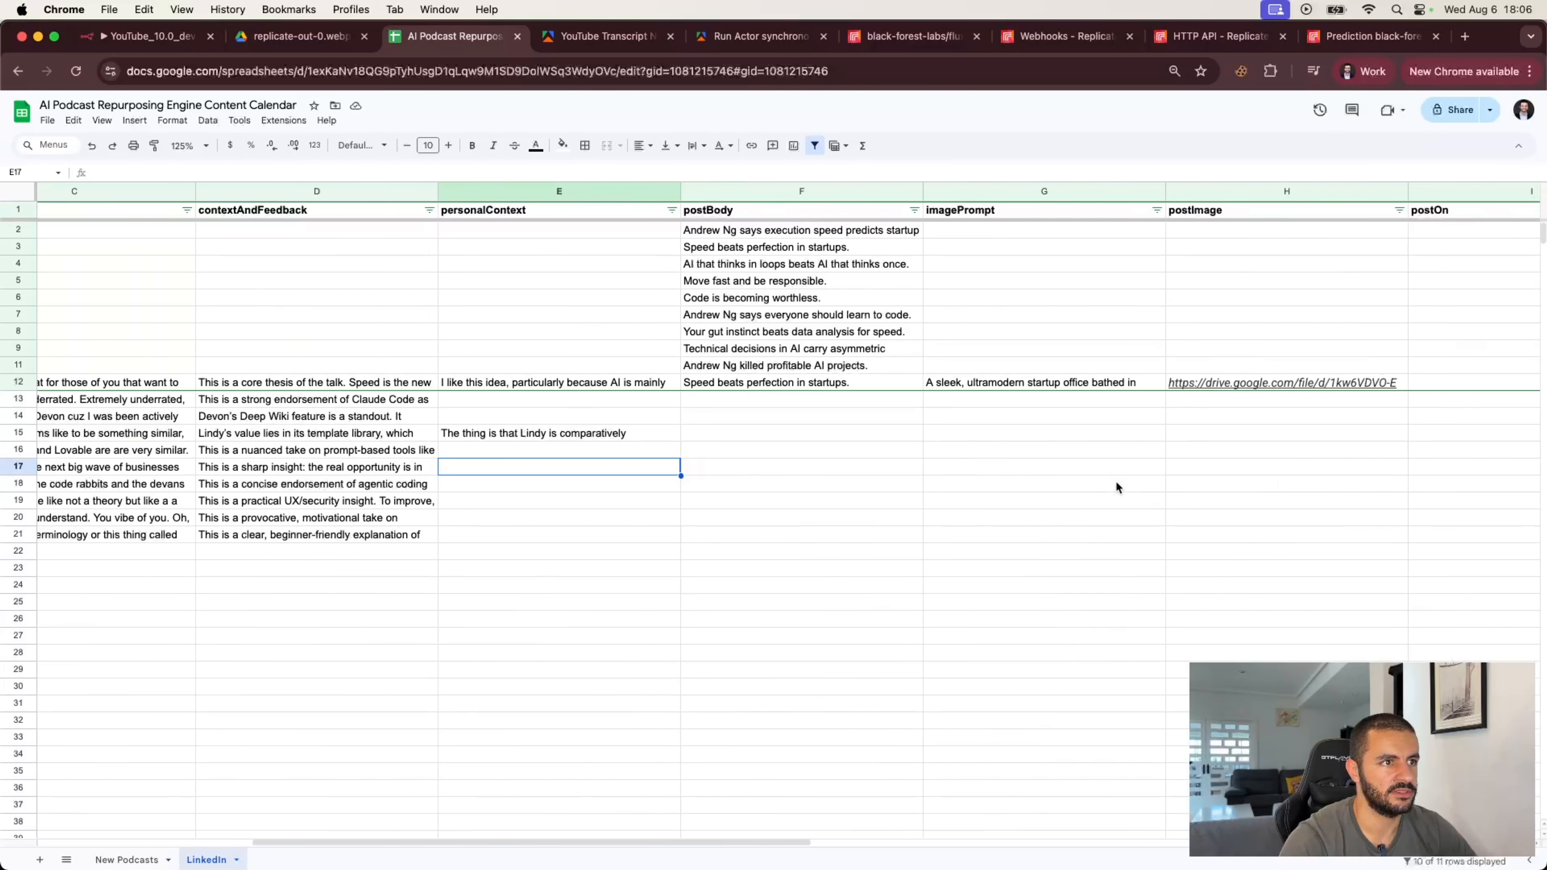
scroll(1116, 481, "left", 5)
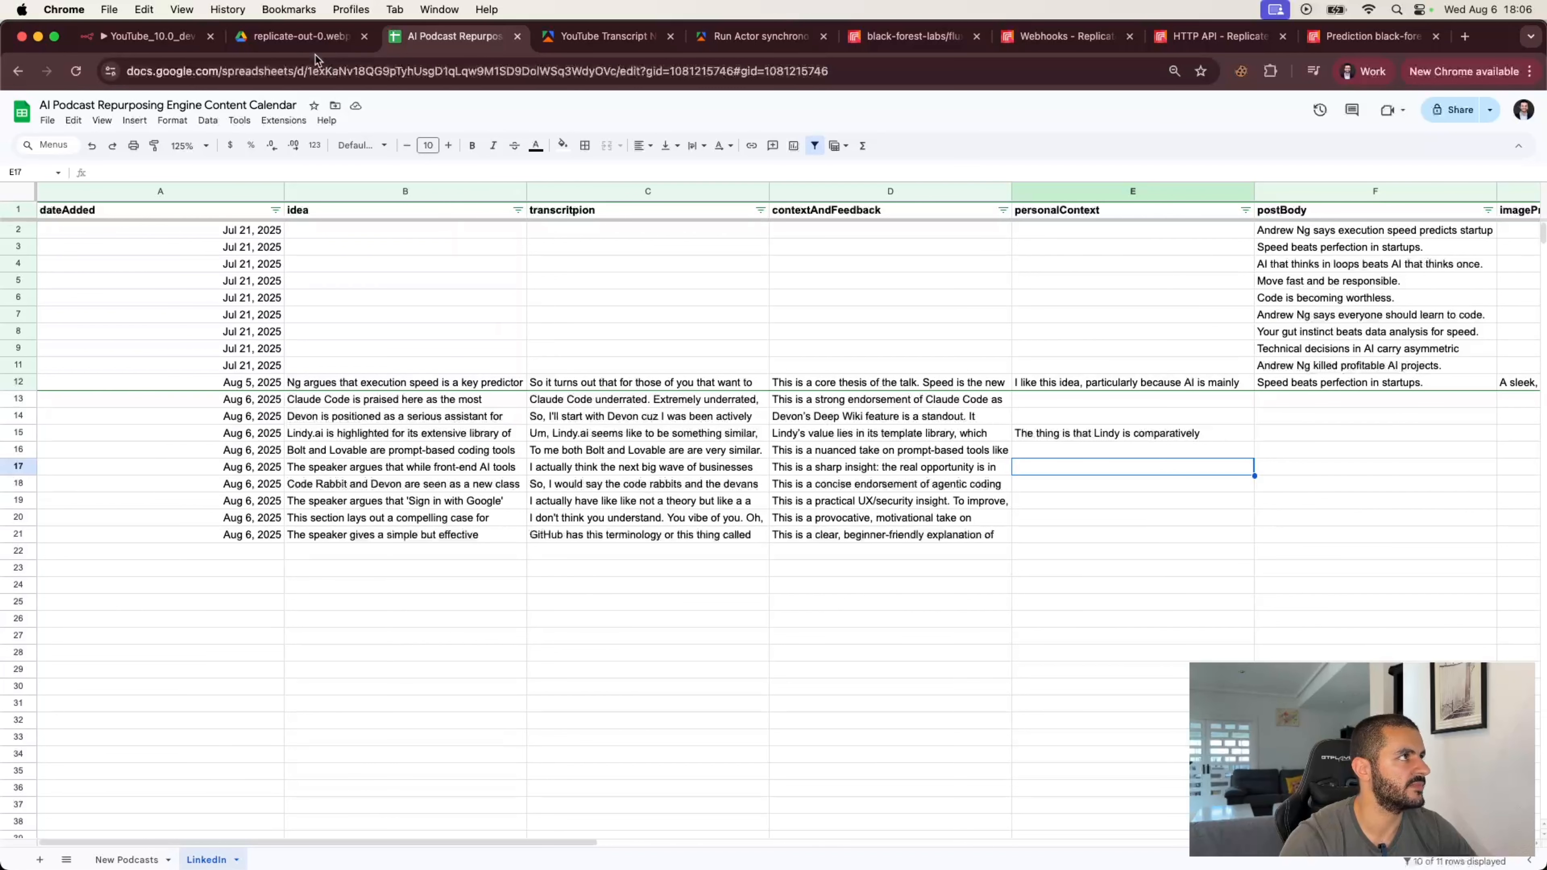
left_click(153, 36)
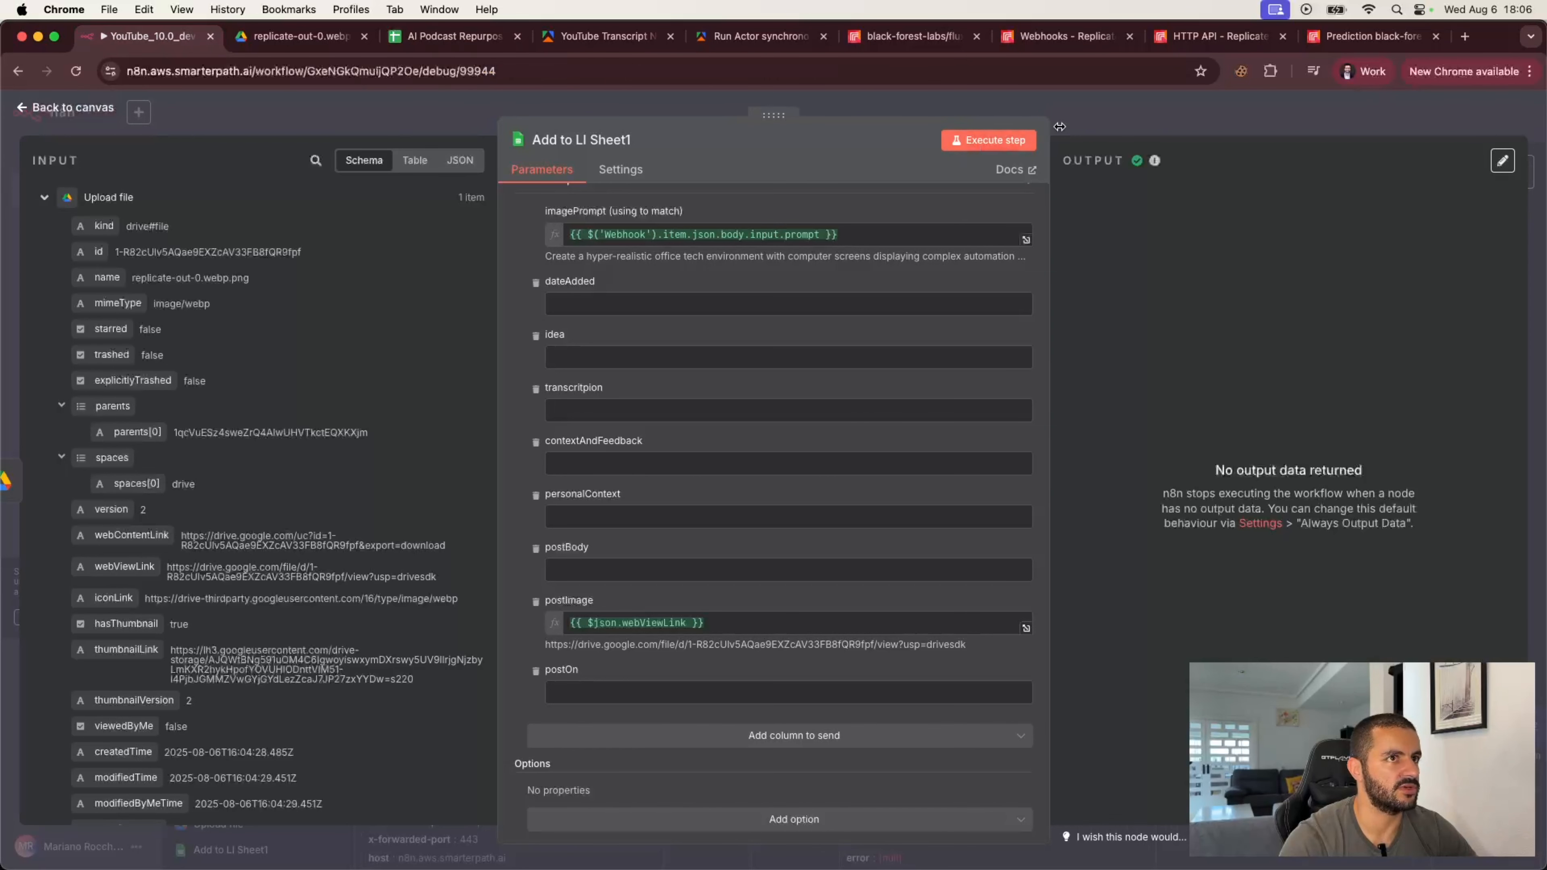
Step: Open the Add to LI Sheet node in the LinkedIn loop, review its imagePrompt mapping, and execute it after unpinning its output
left_click(1113, 117)
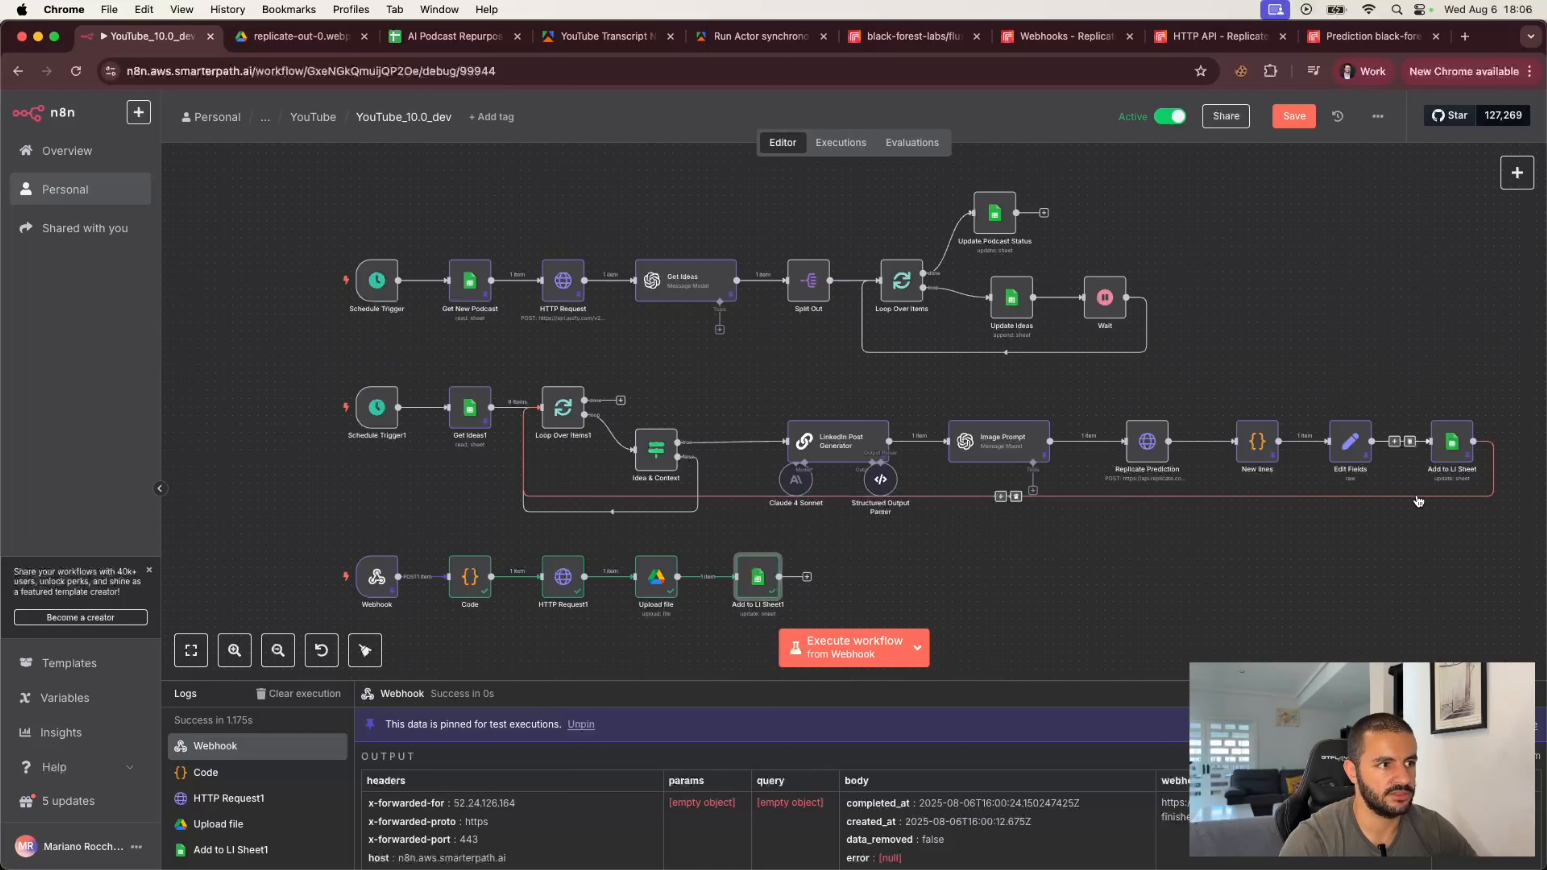
double_click(1453, 445)
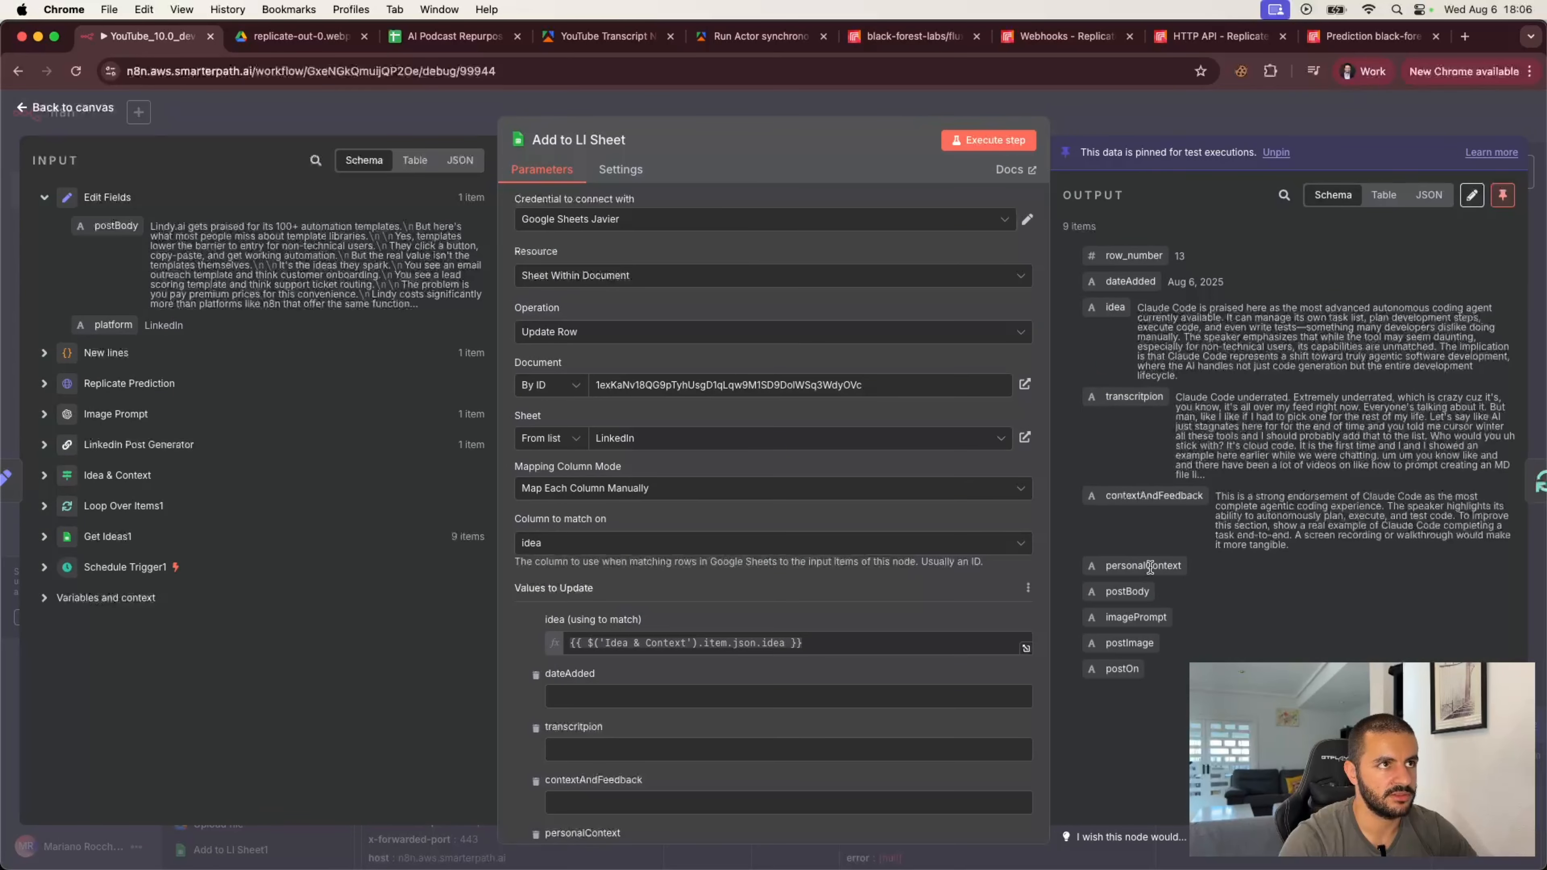
scroll(872, 484, "down", 5)
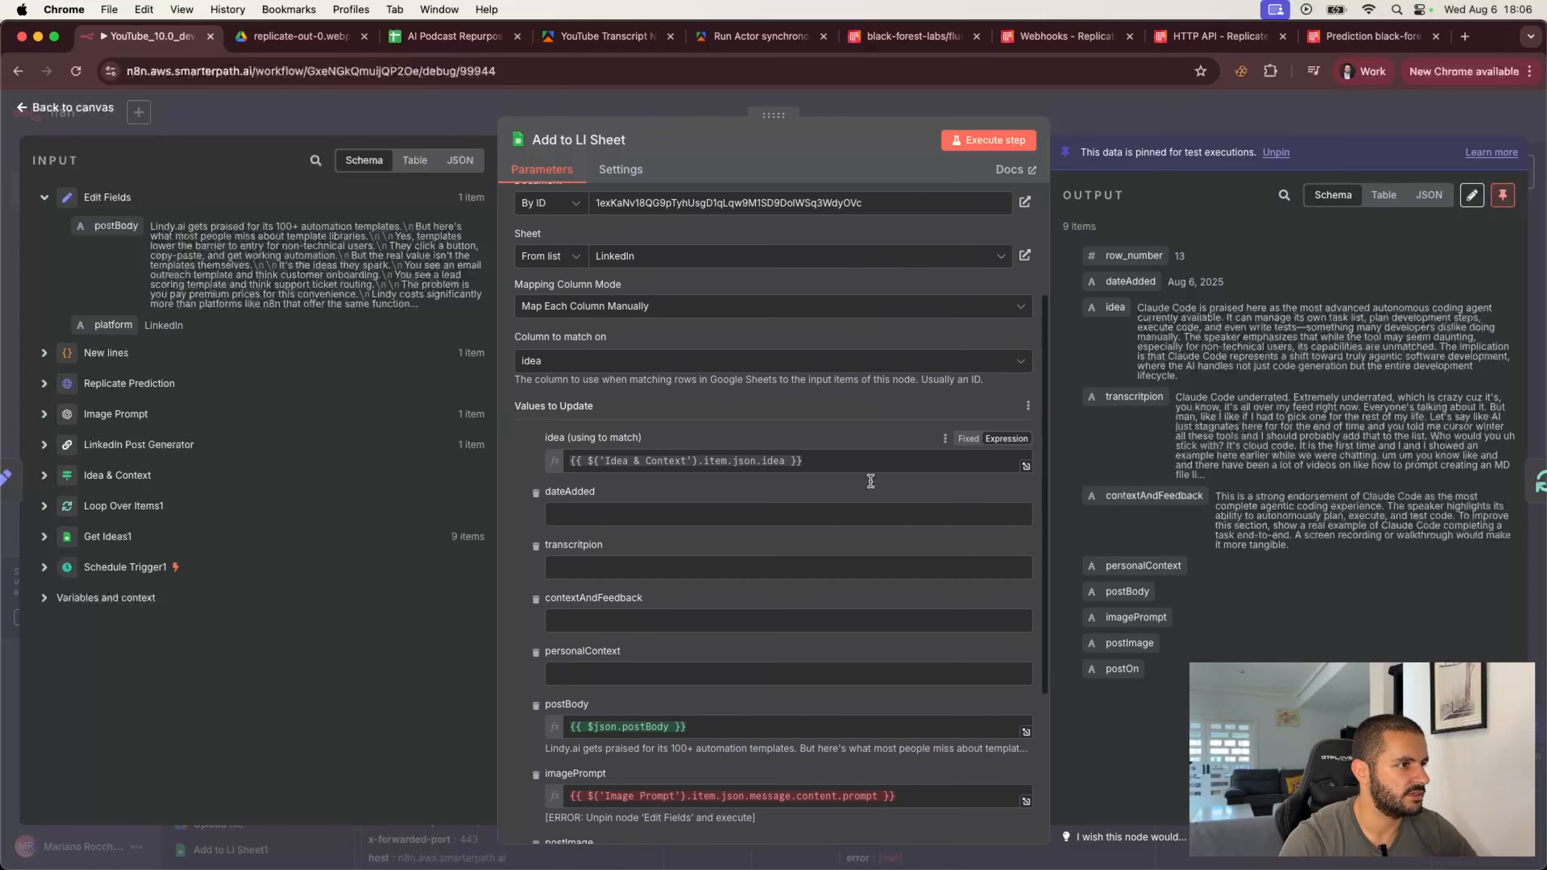
scroll(870, 482, "down", 2)
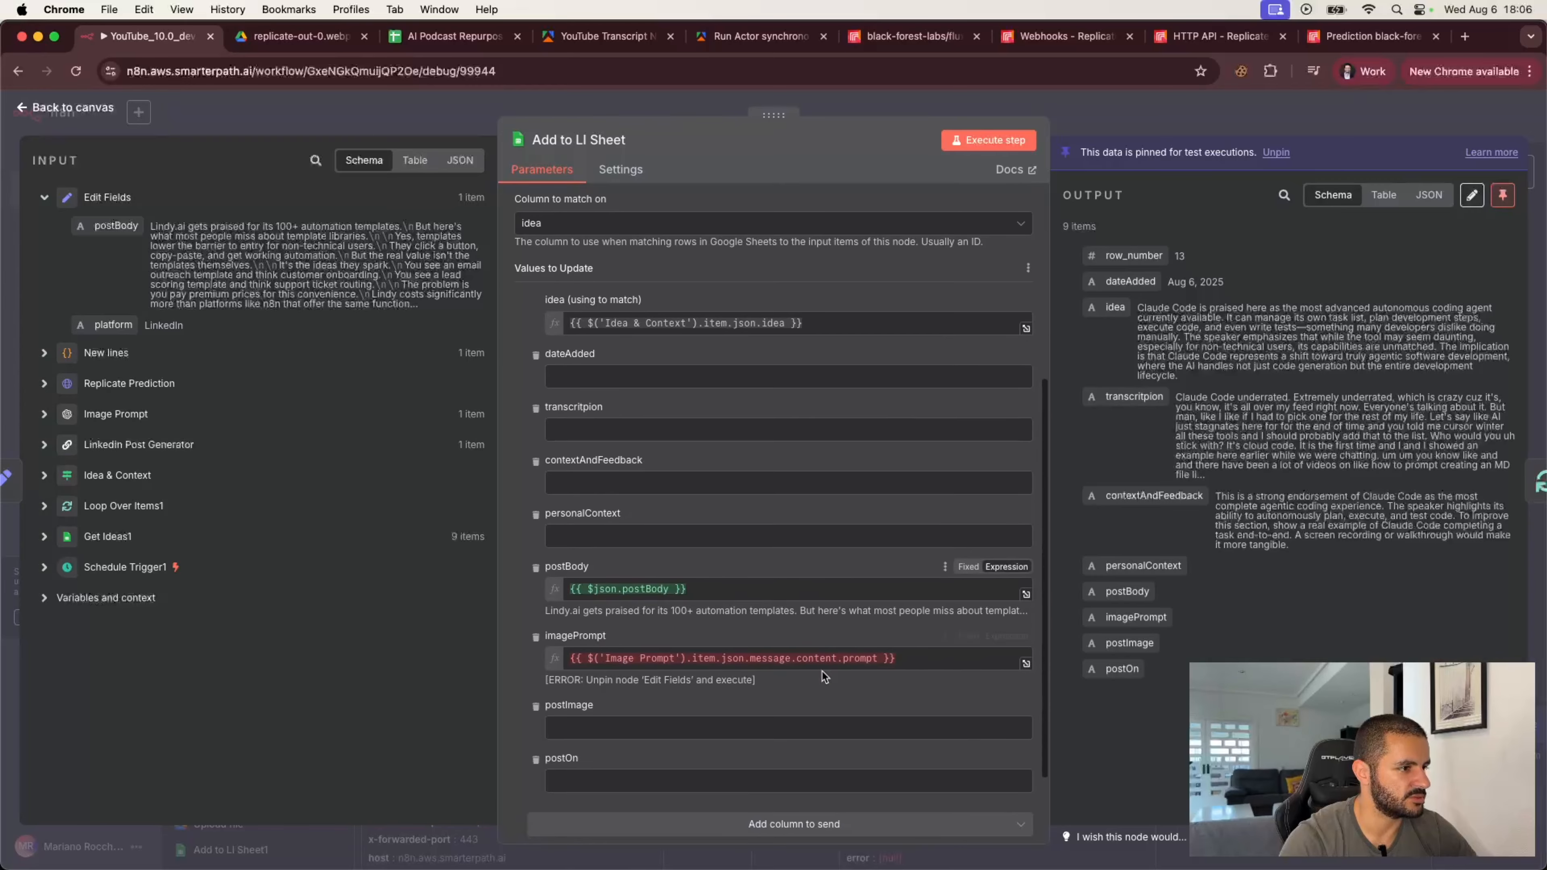
left_click(916, 660)
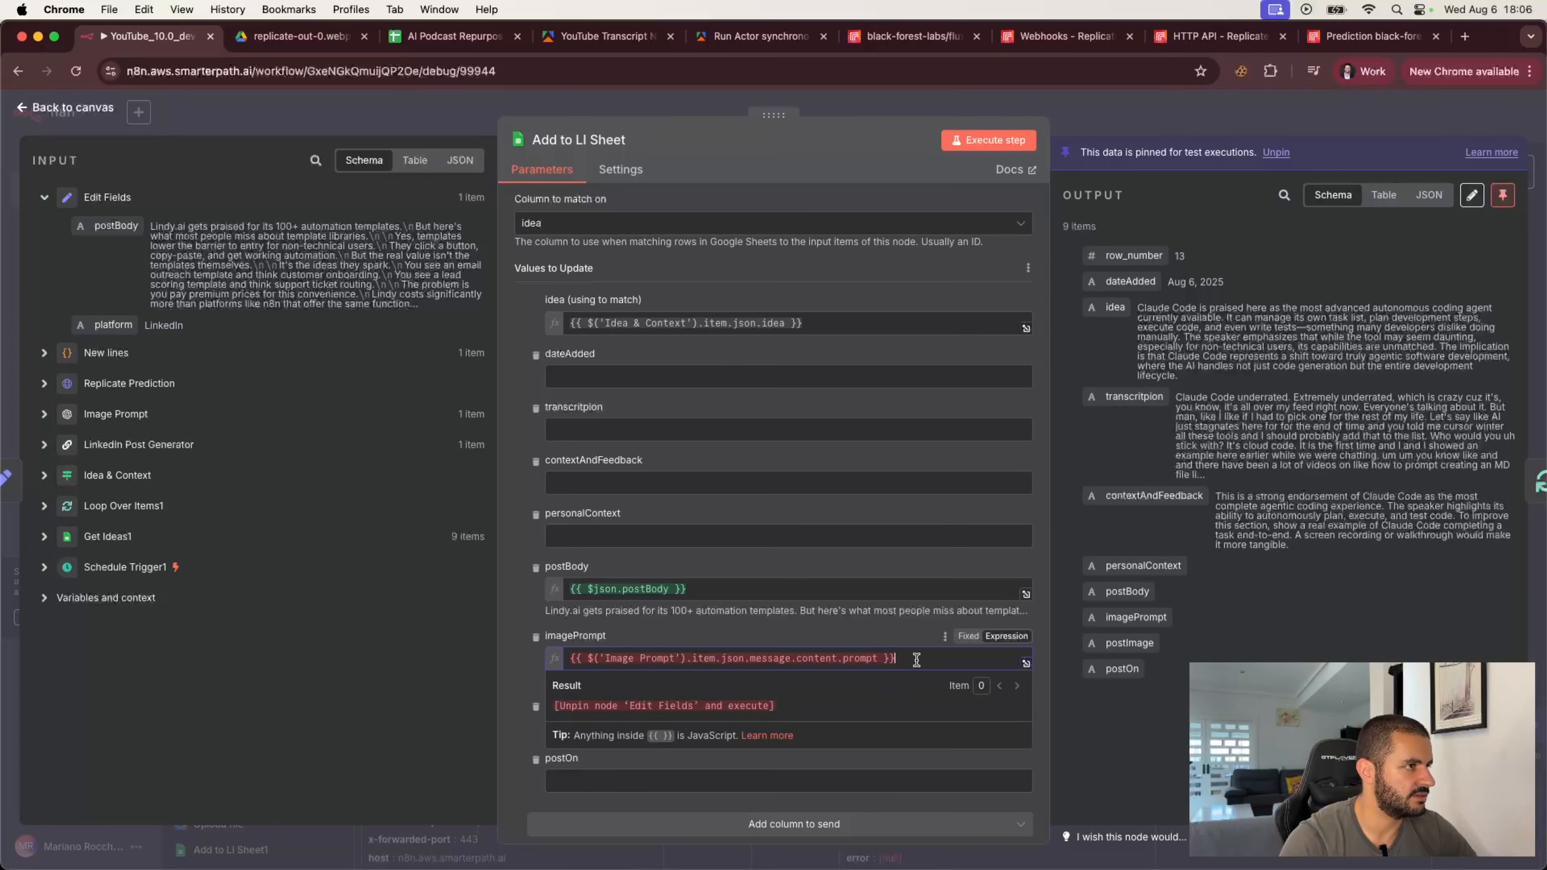
left_click(44, 415)
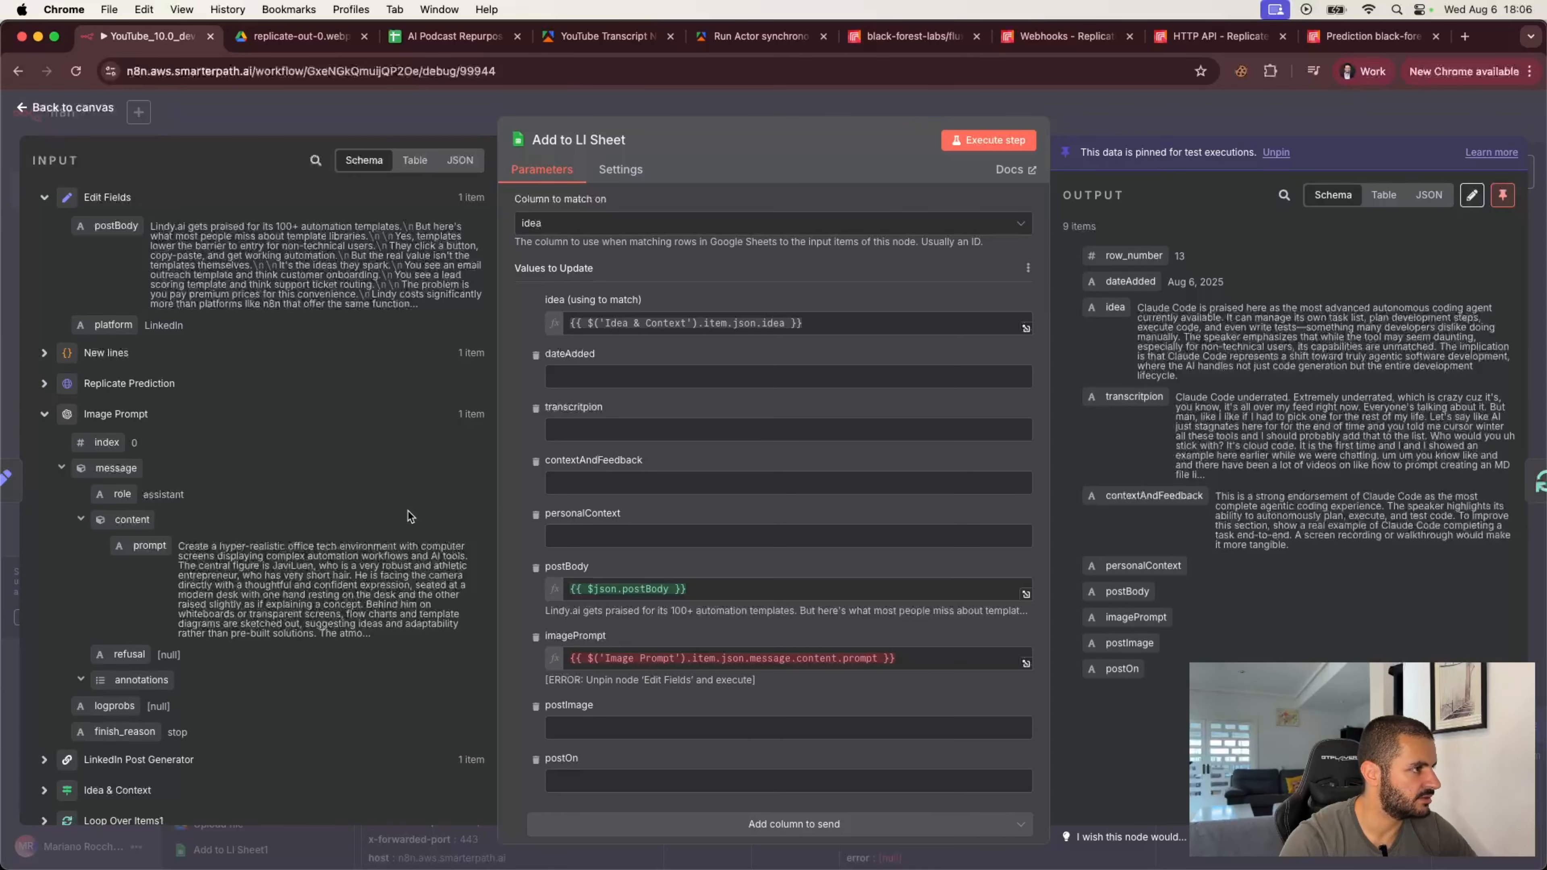
left_click(988, 141)
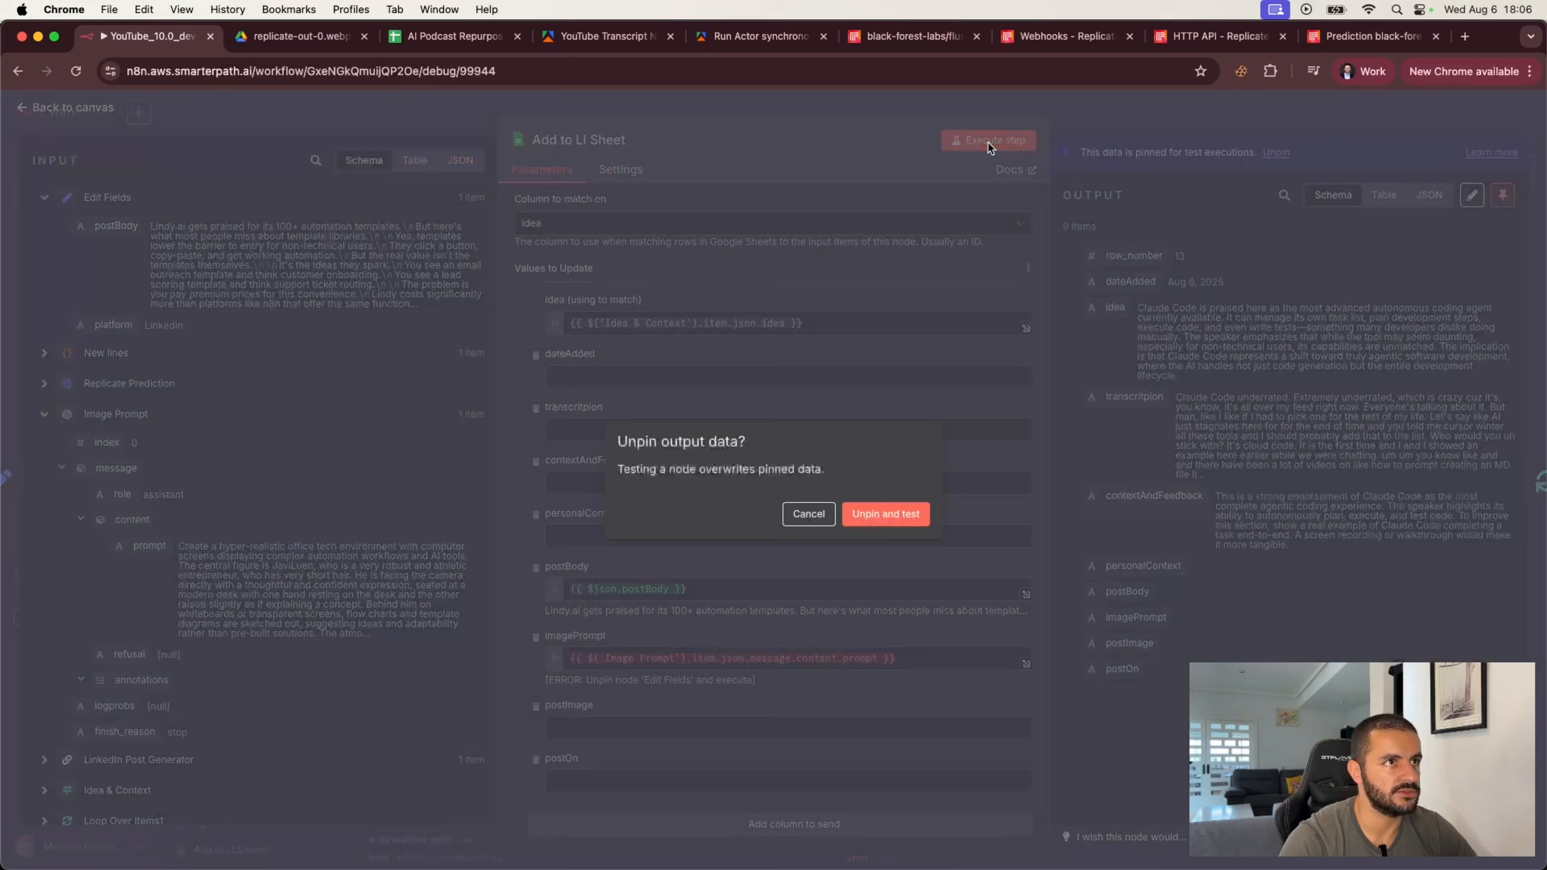
left_click(873, 515)
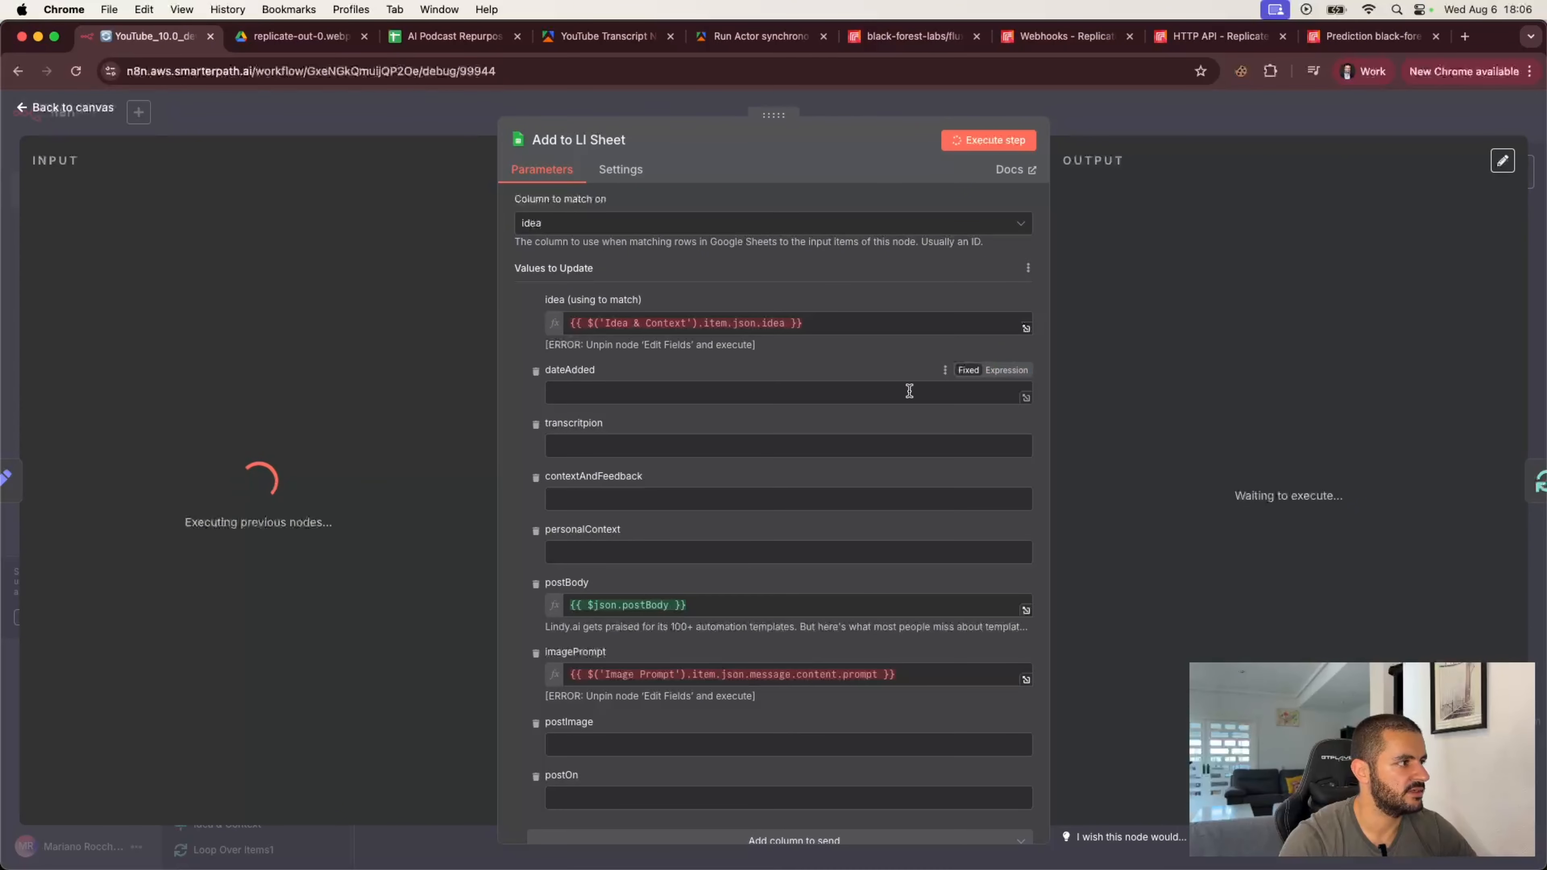
left_click(67, 107)
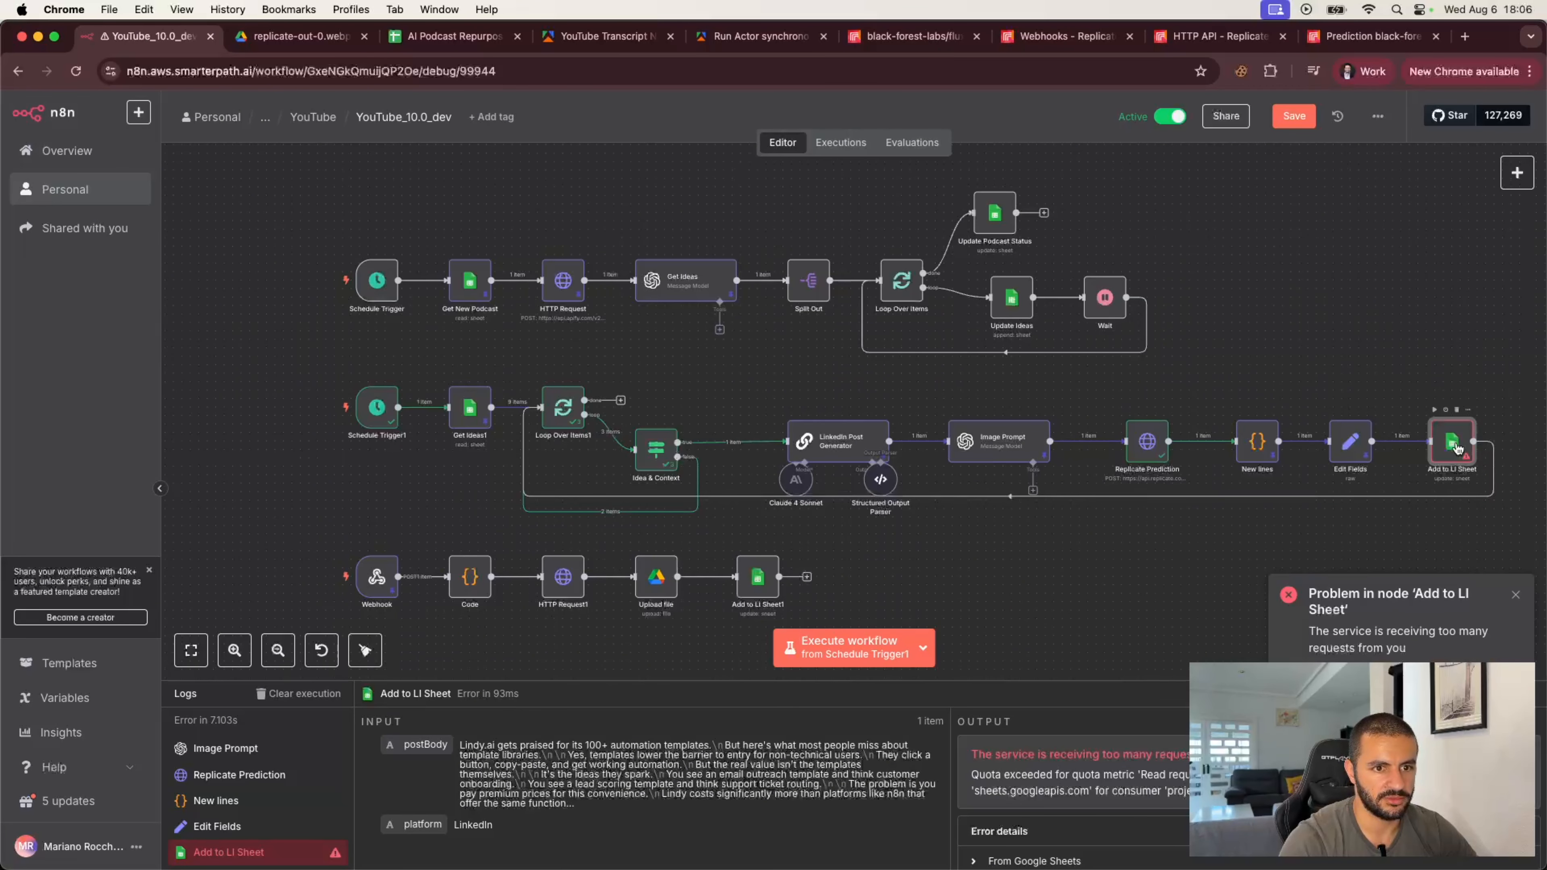
Step: Add a Wait node after the Add to LI Sheet node and position it at the end of the loop
double_click(1455, 449)
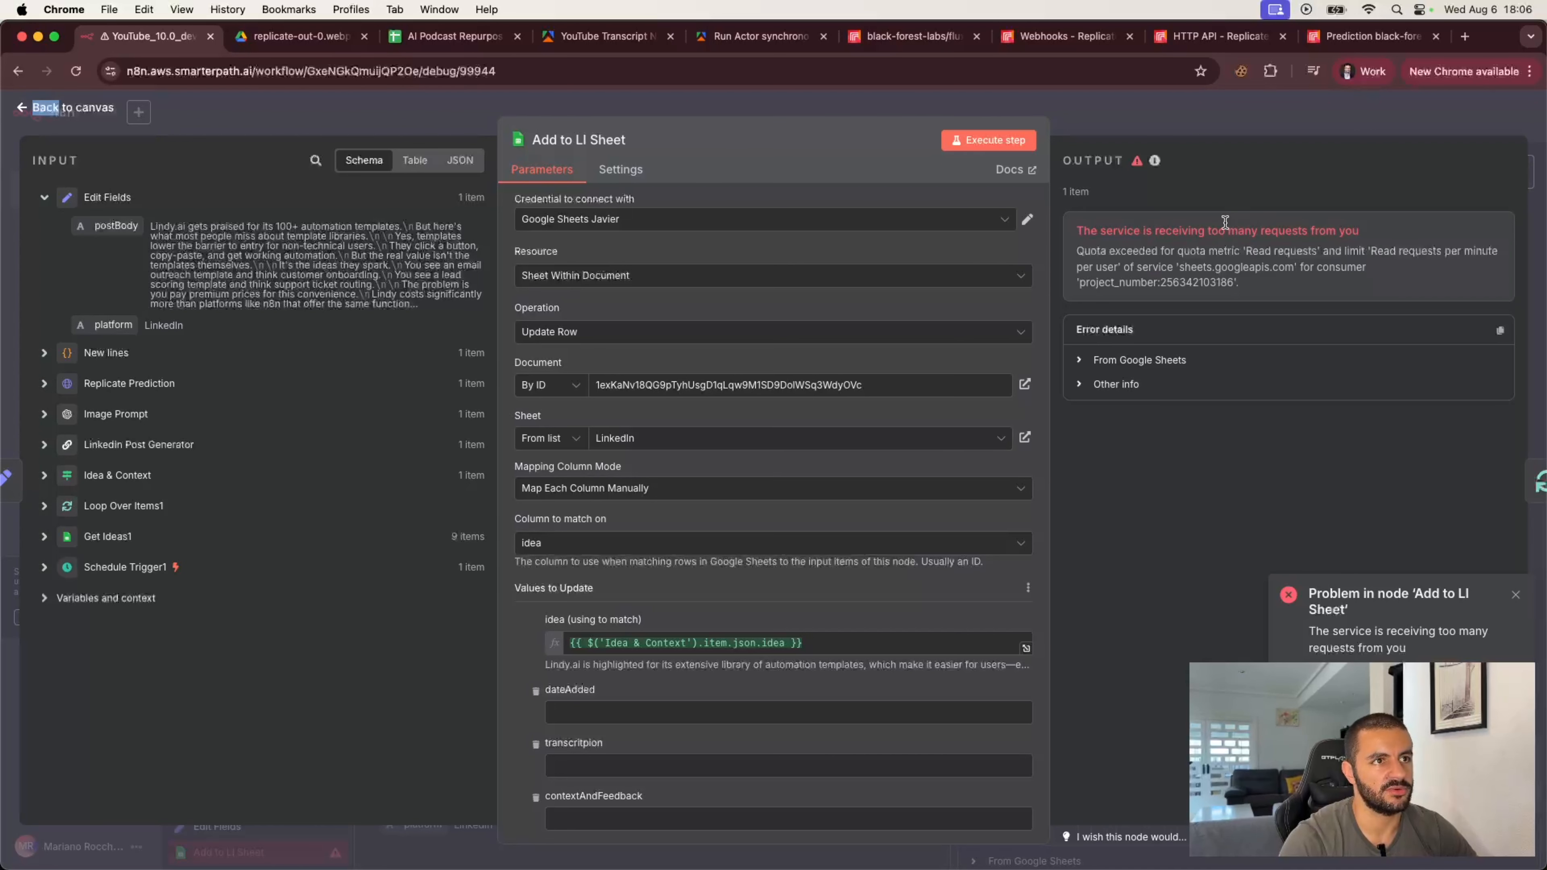
left_click(1277, 124)
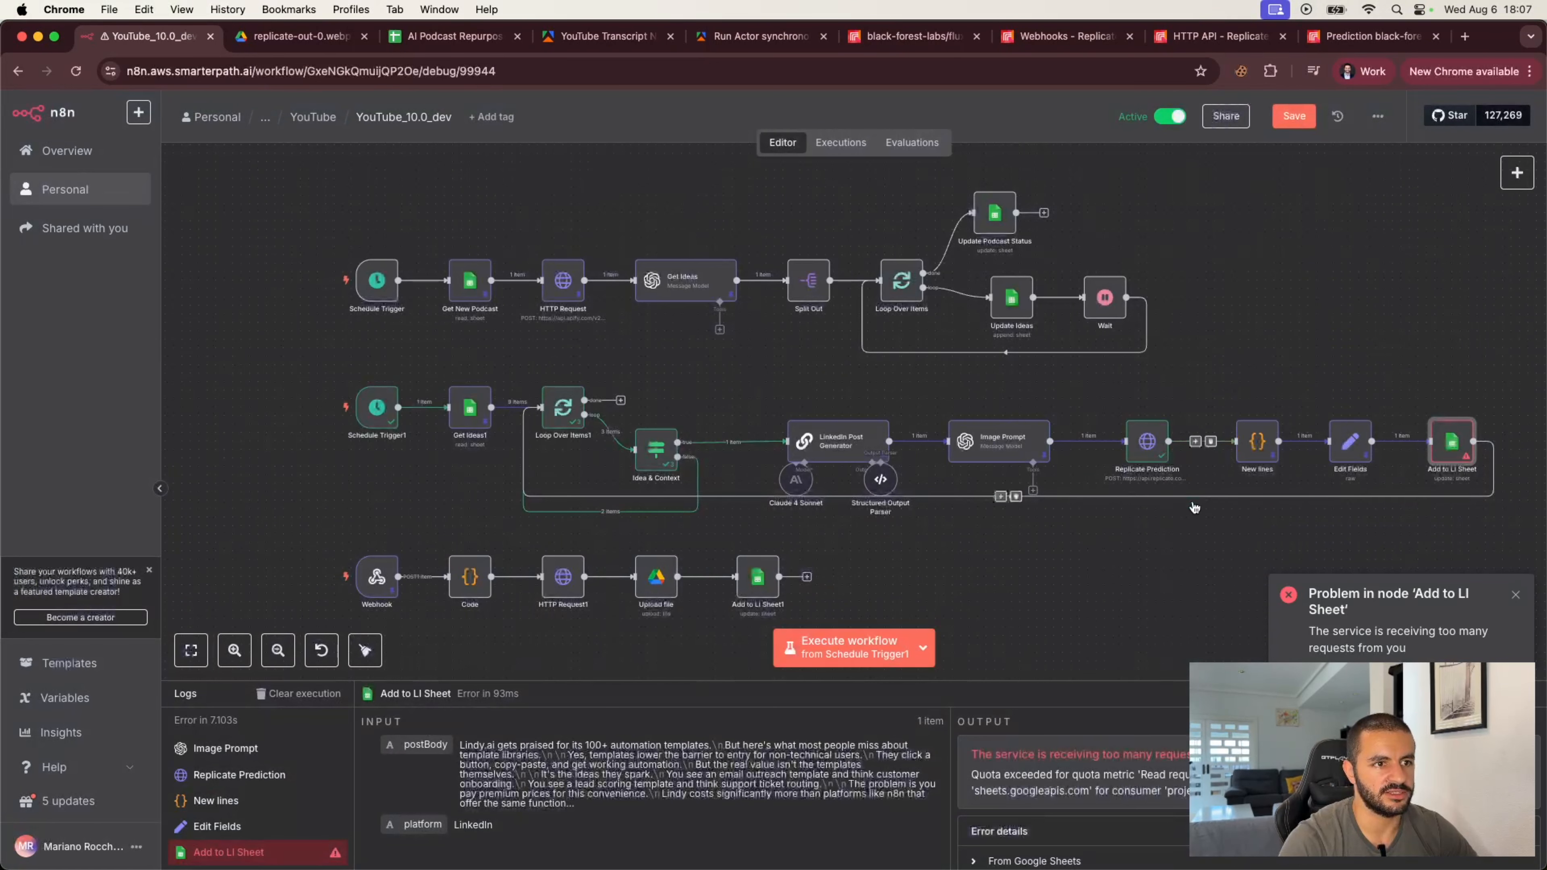
type("wait")
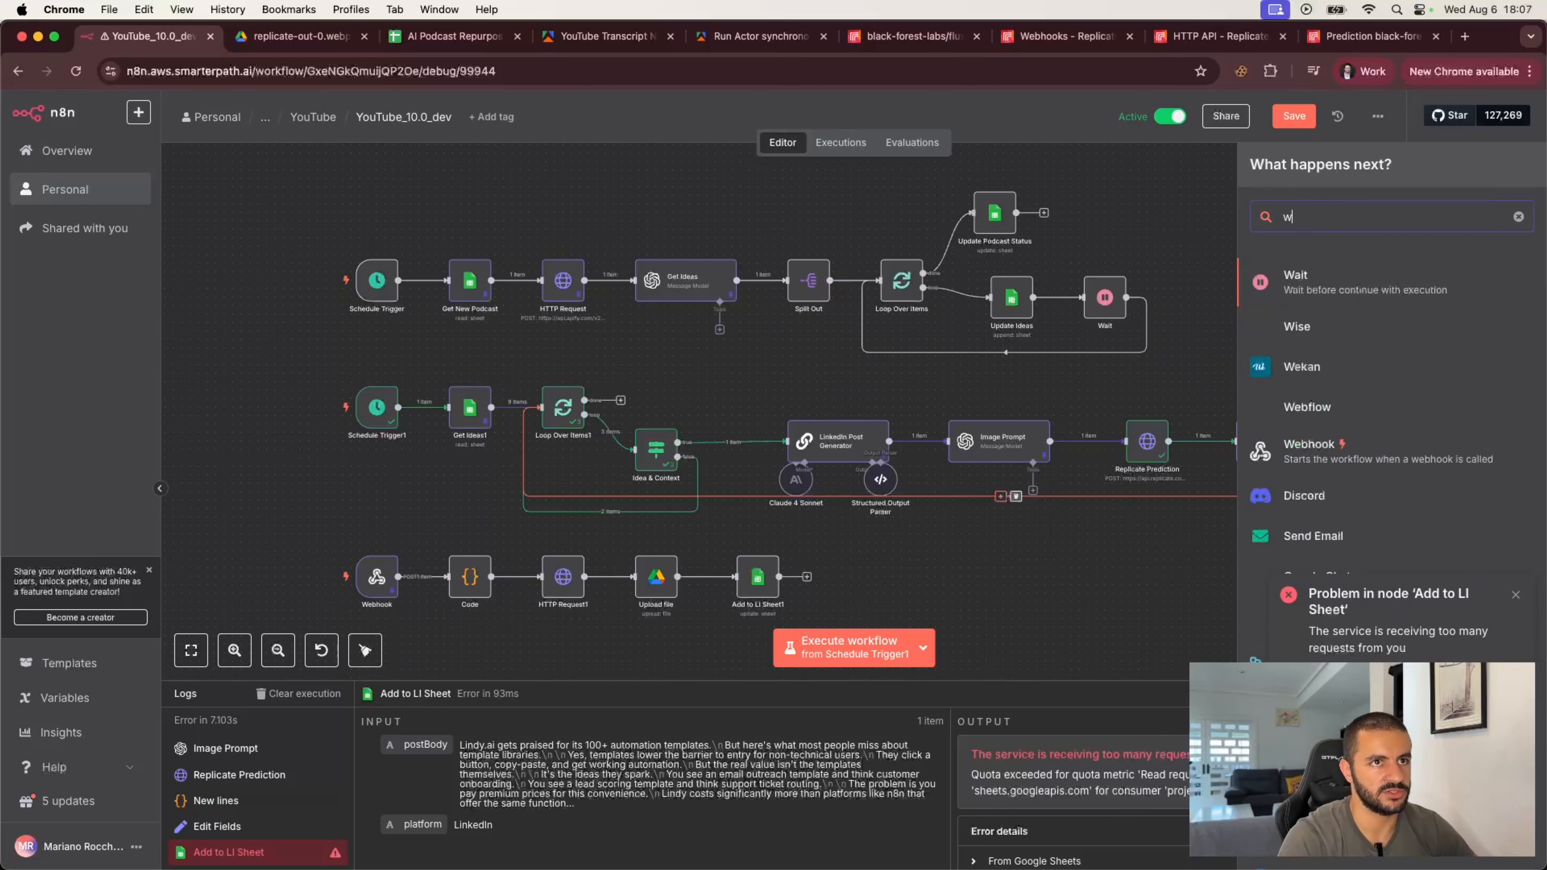
left_click(1296, 286)
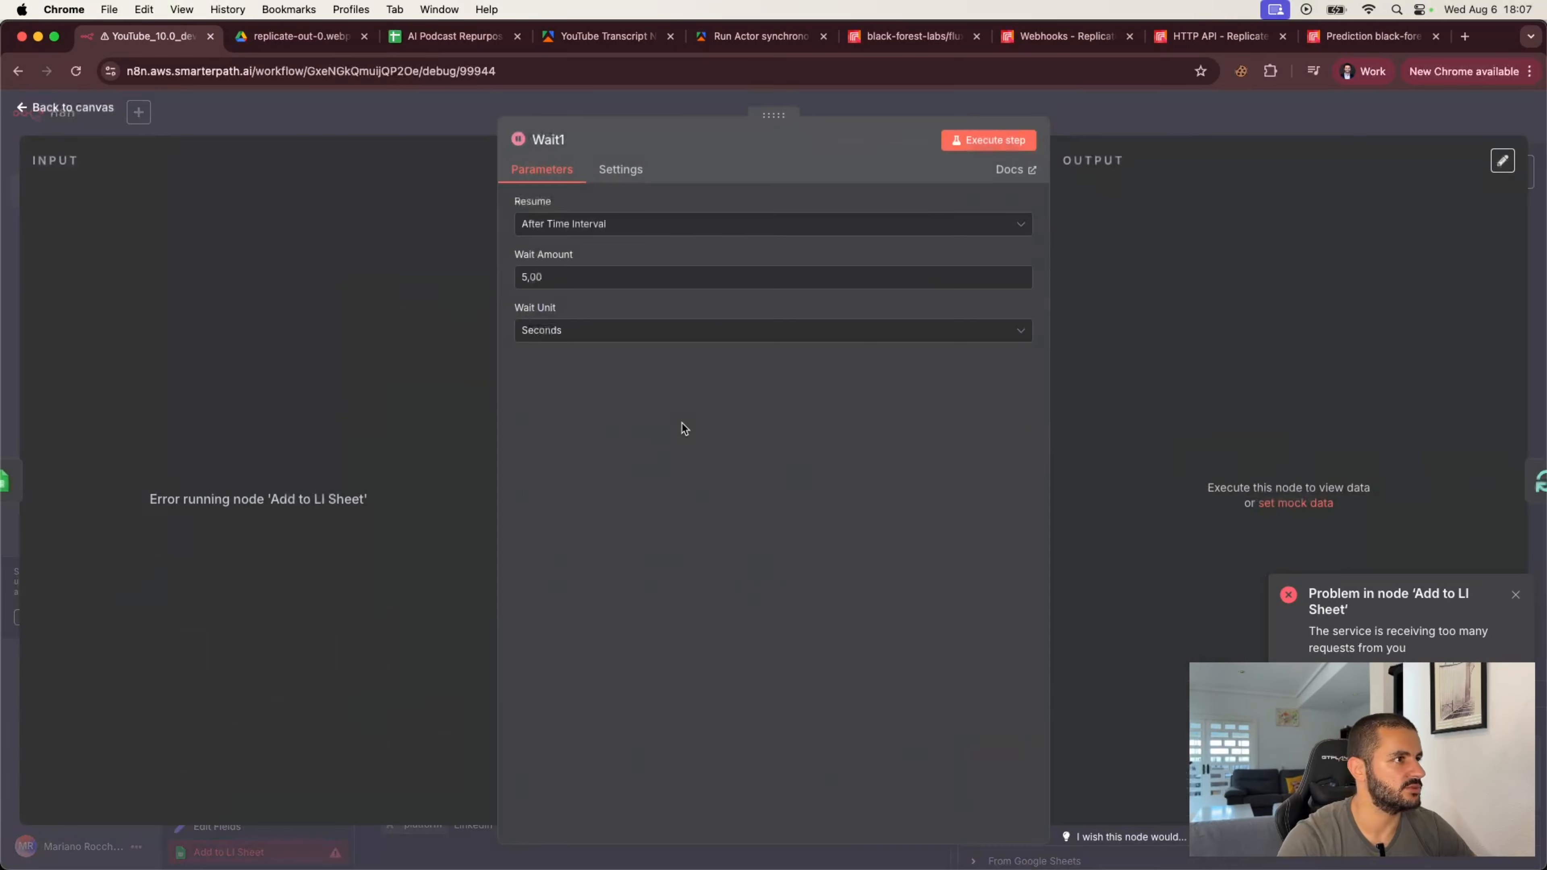
left_click(1114, 115)
left_click_drag(1486, 441, 1319, 436)
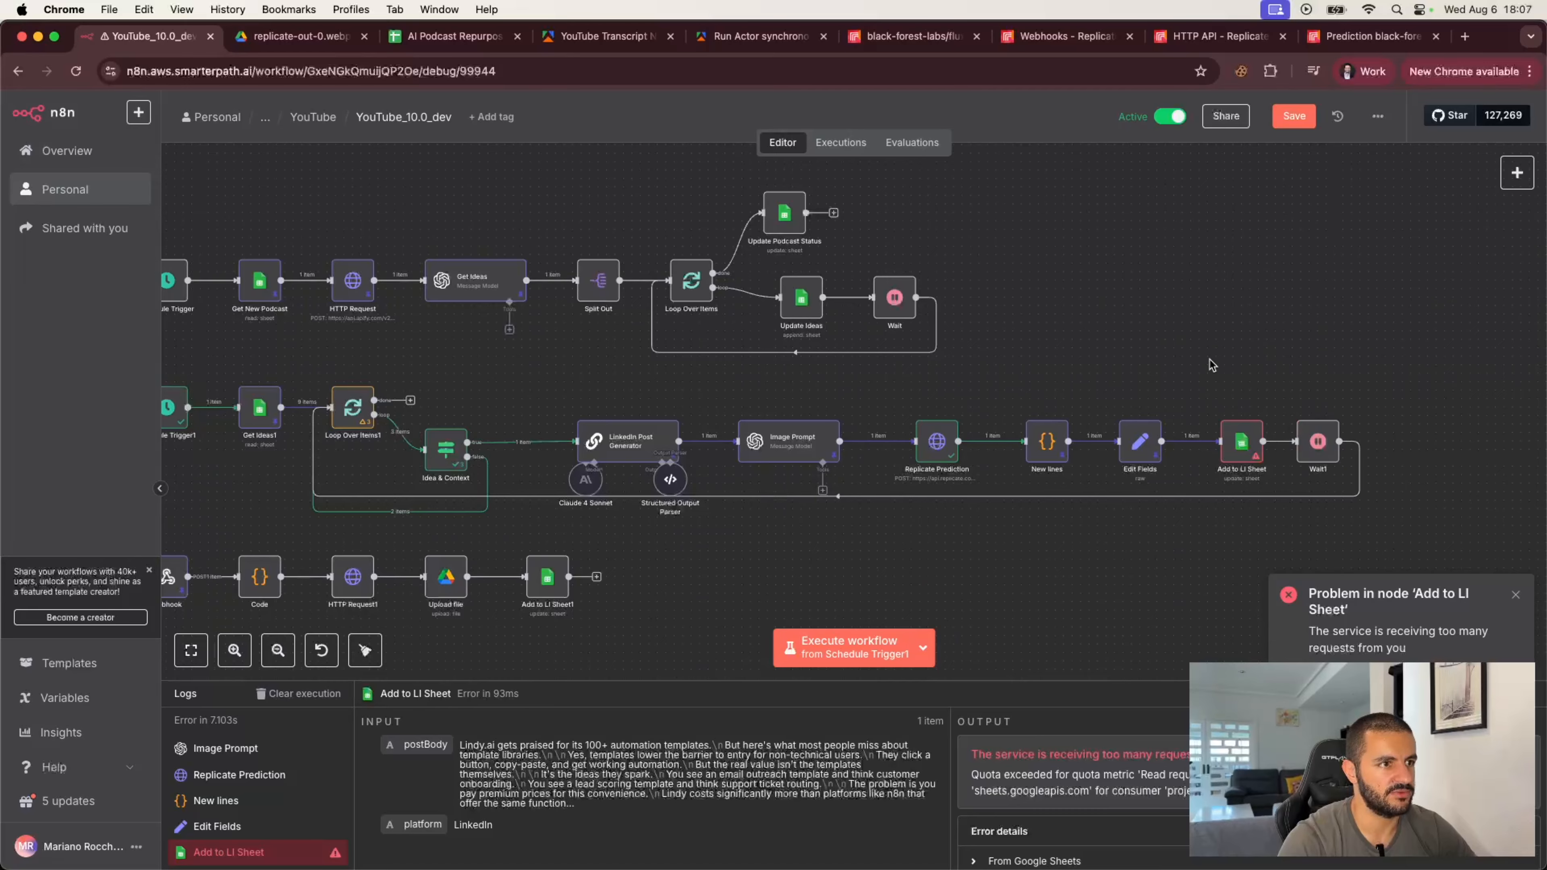
Step: Nudge the Idea & Context node, re-execute the Add to LI Sheet step, and open it to review its output
scroll(726, 556, "left", 3)
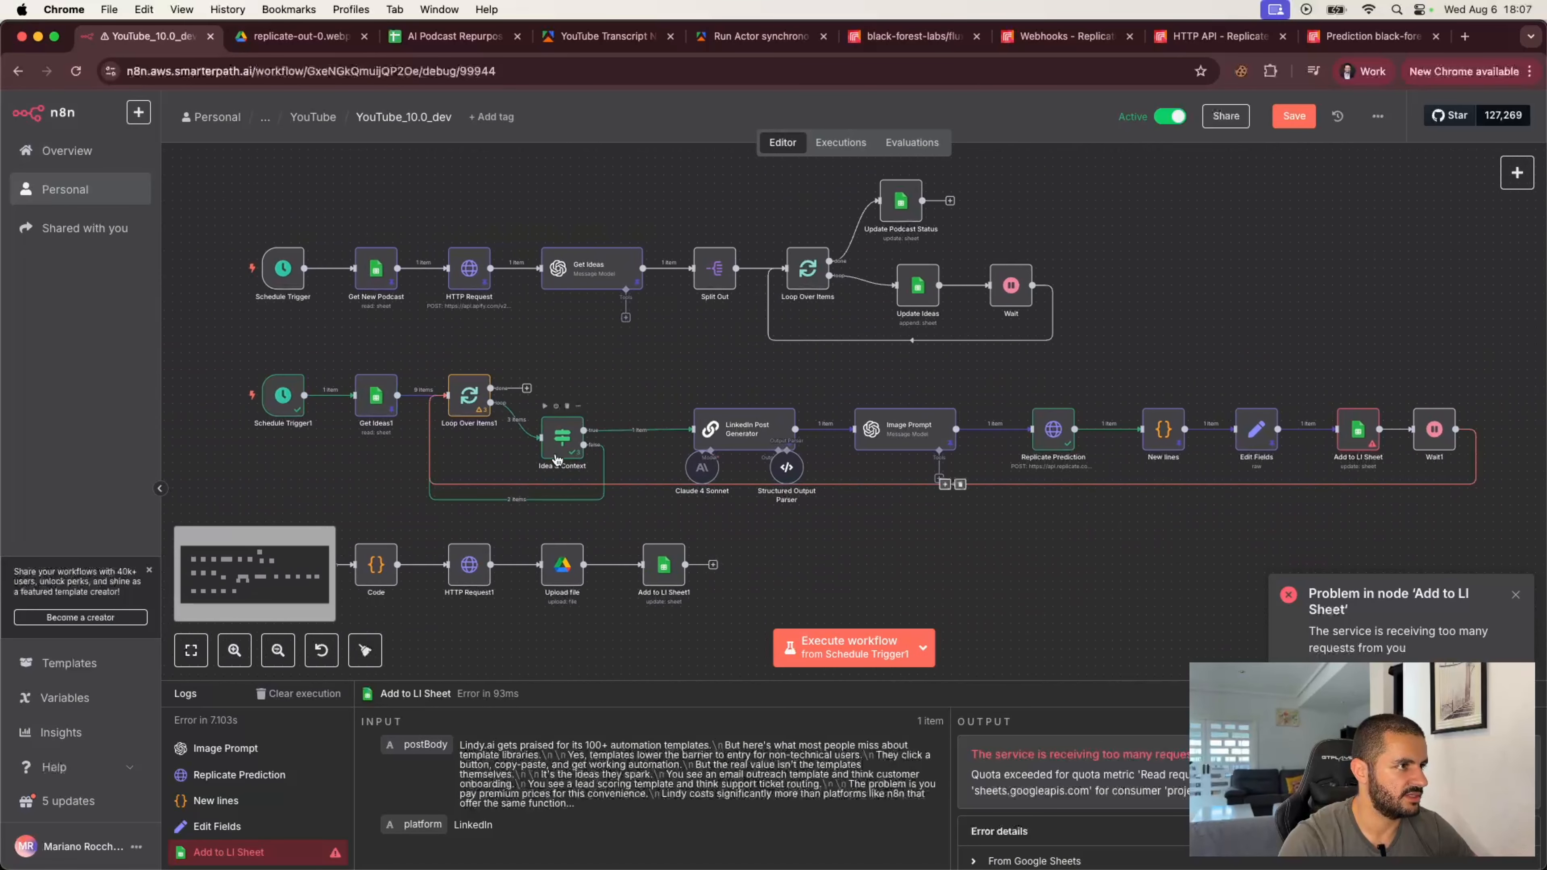
left_click_drag(561, 438, 565, 418)
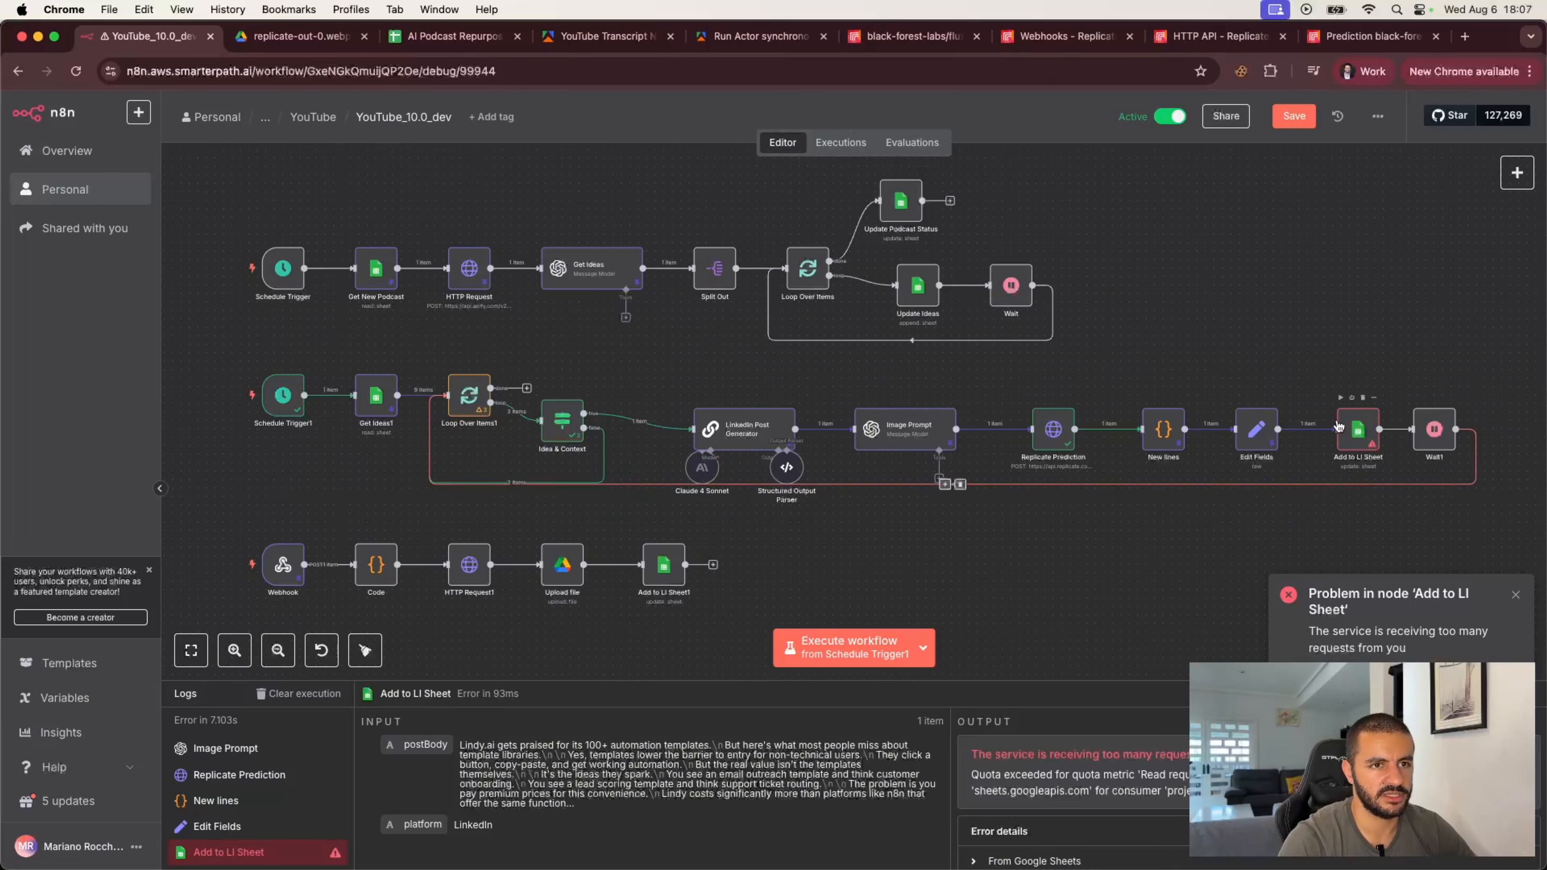
double_click(1053, 429)
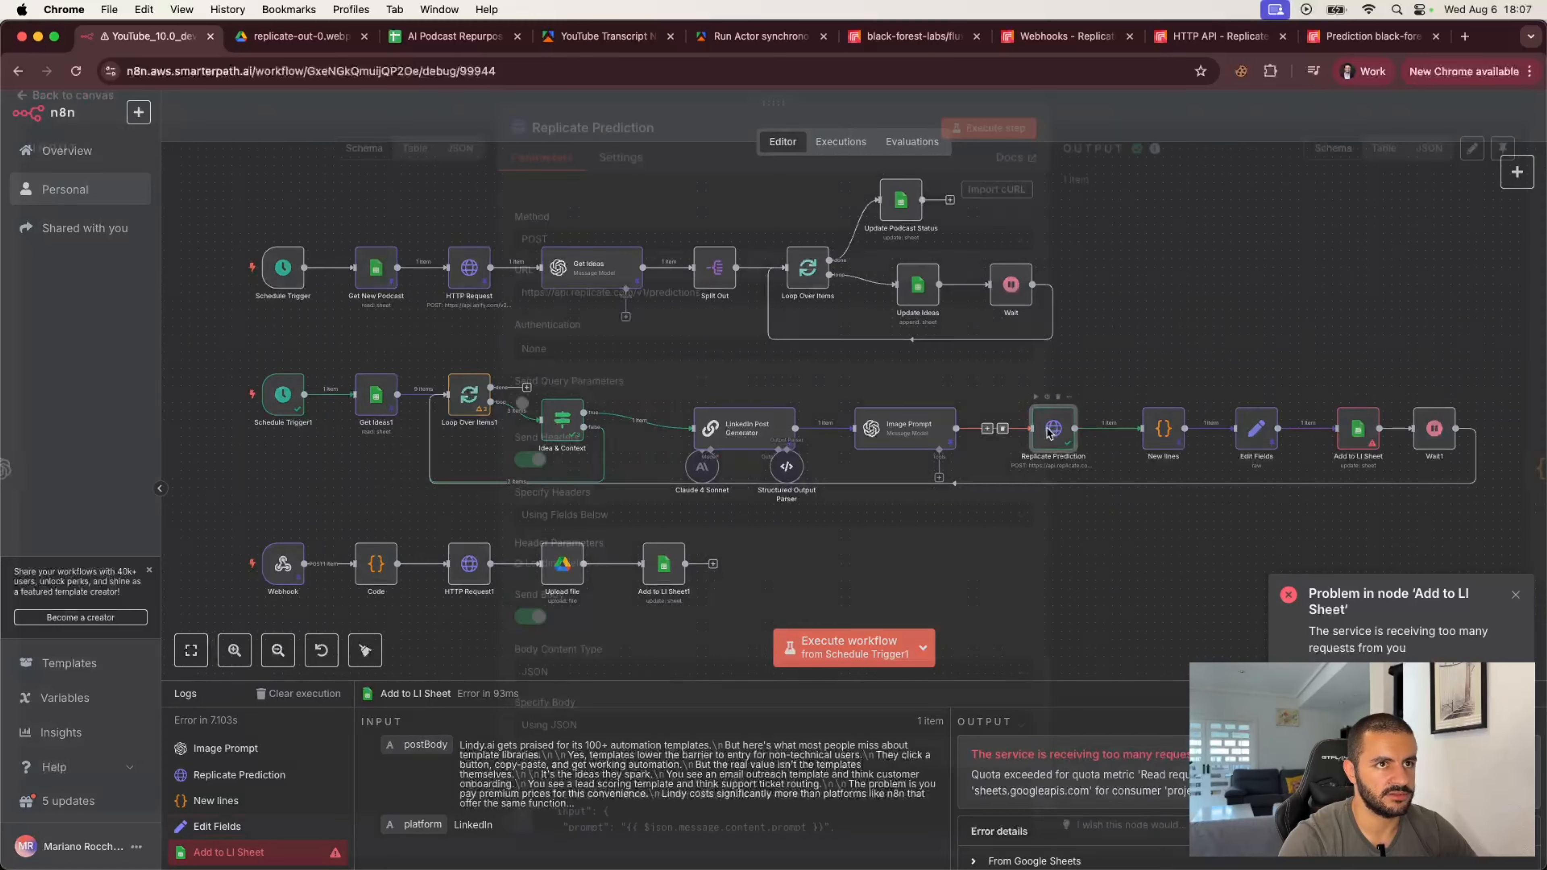
left_click(1419, 124)
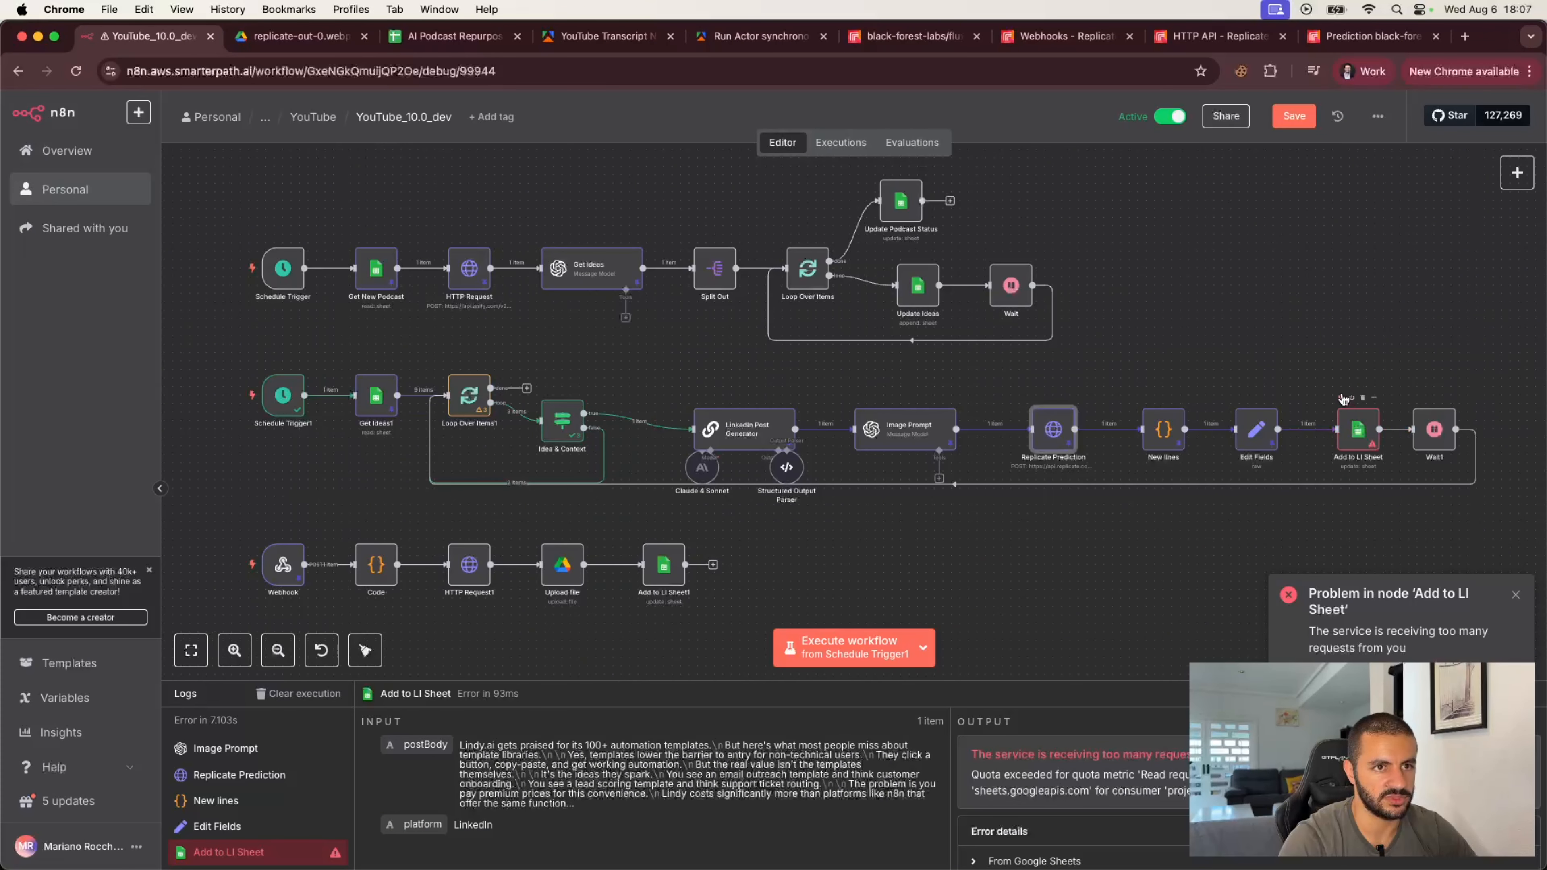
left_click(1342, 398)
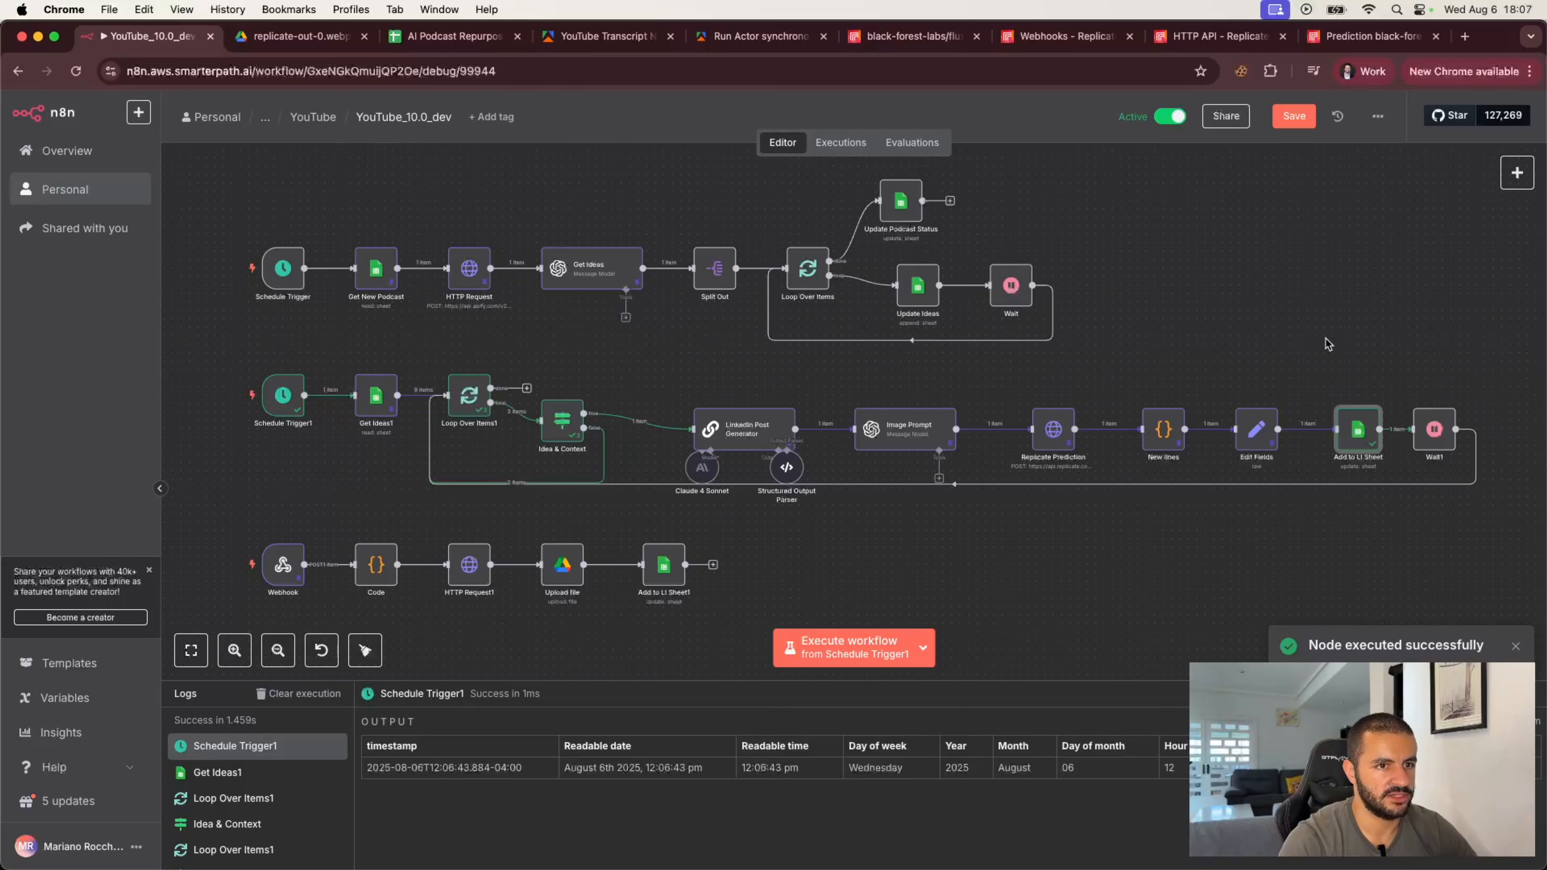
double_click(1364, 433)
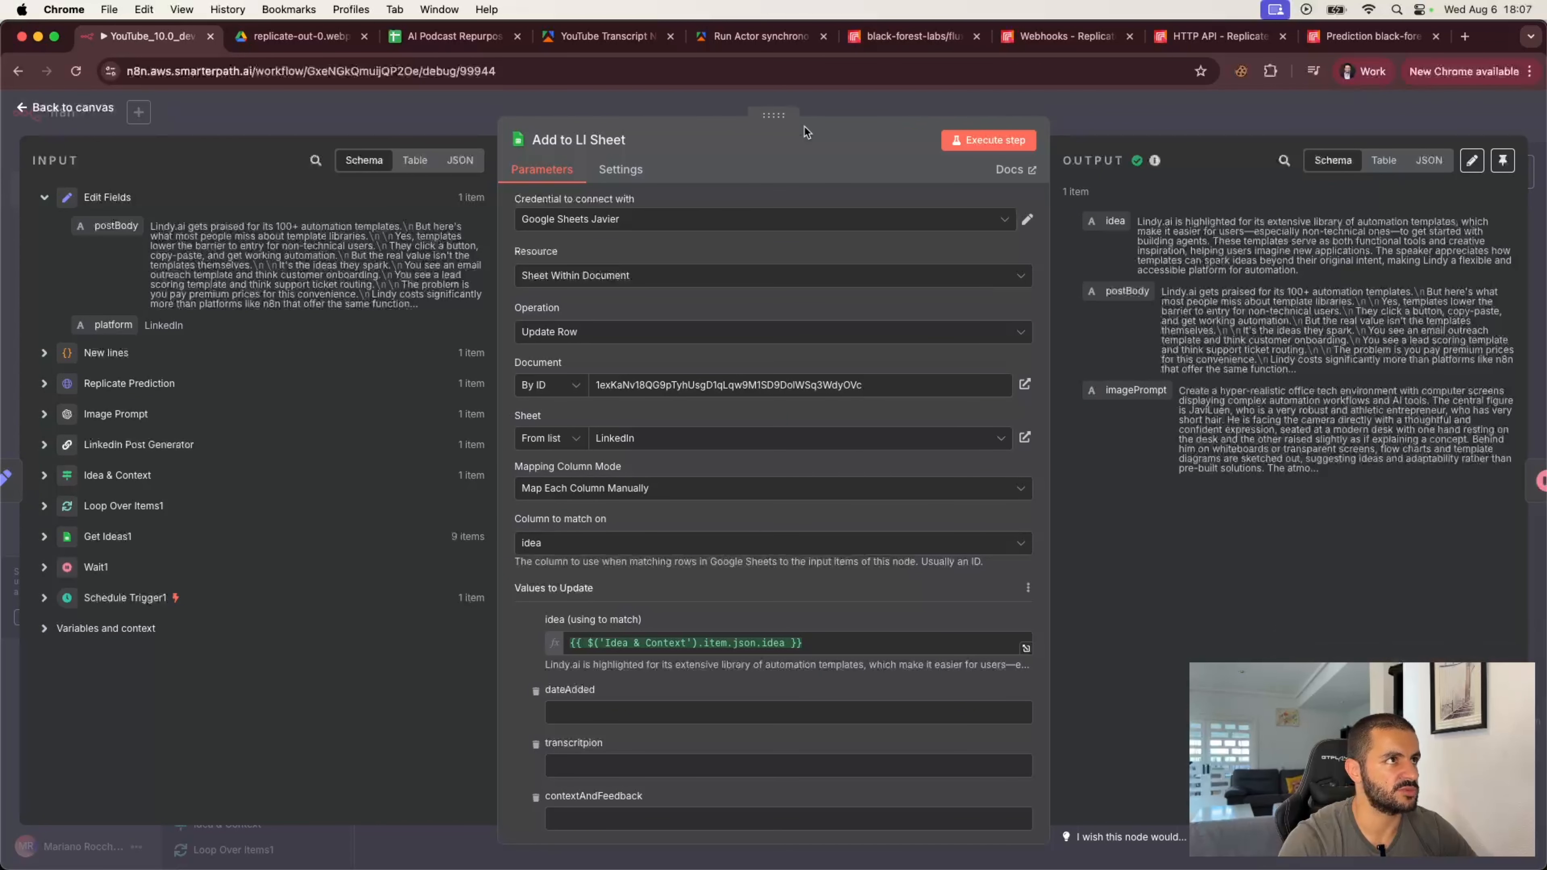
Step: Check the Lindy row's postBody and imagePrompt cells in the LinkedIn sheet, then return to n8n
left_click(430, 37)
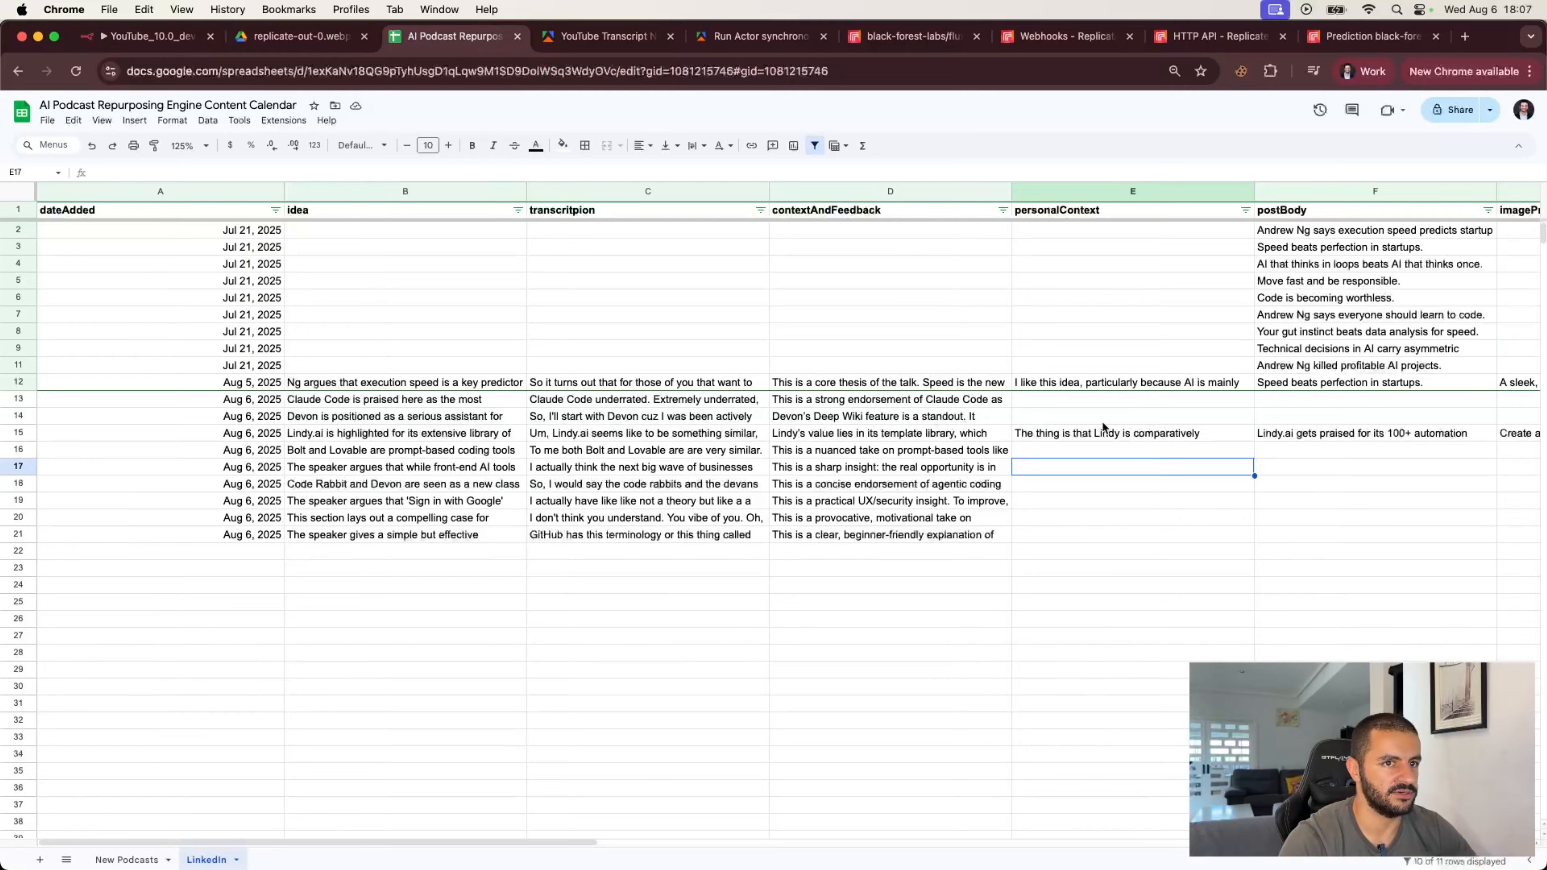
scroll(1102, 421, "right", 10)
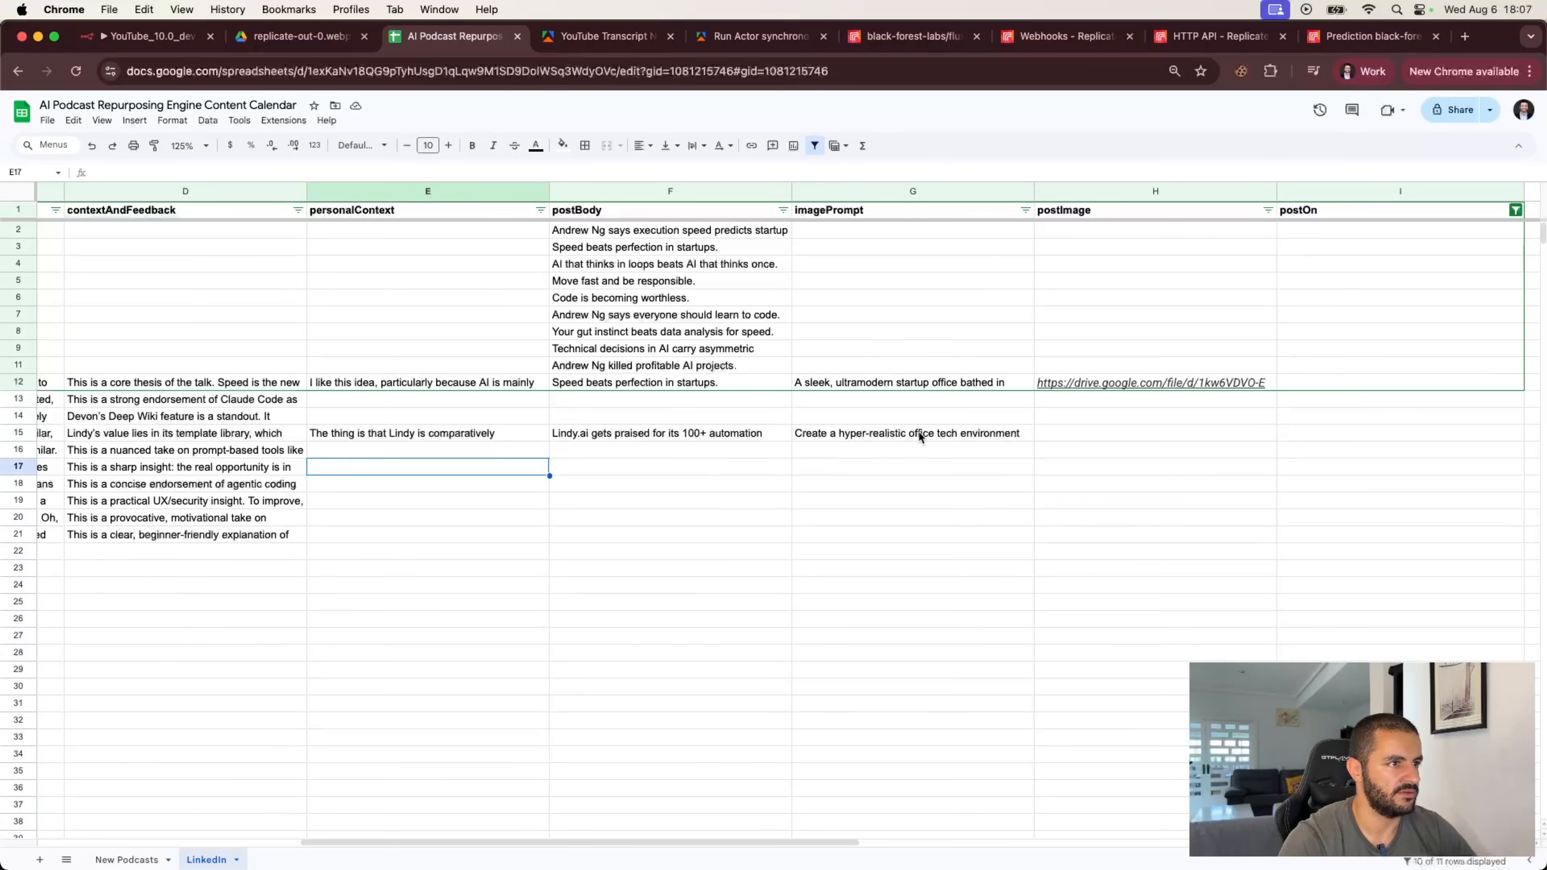
left_click(837, 434)
left_click(687, 434)
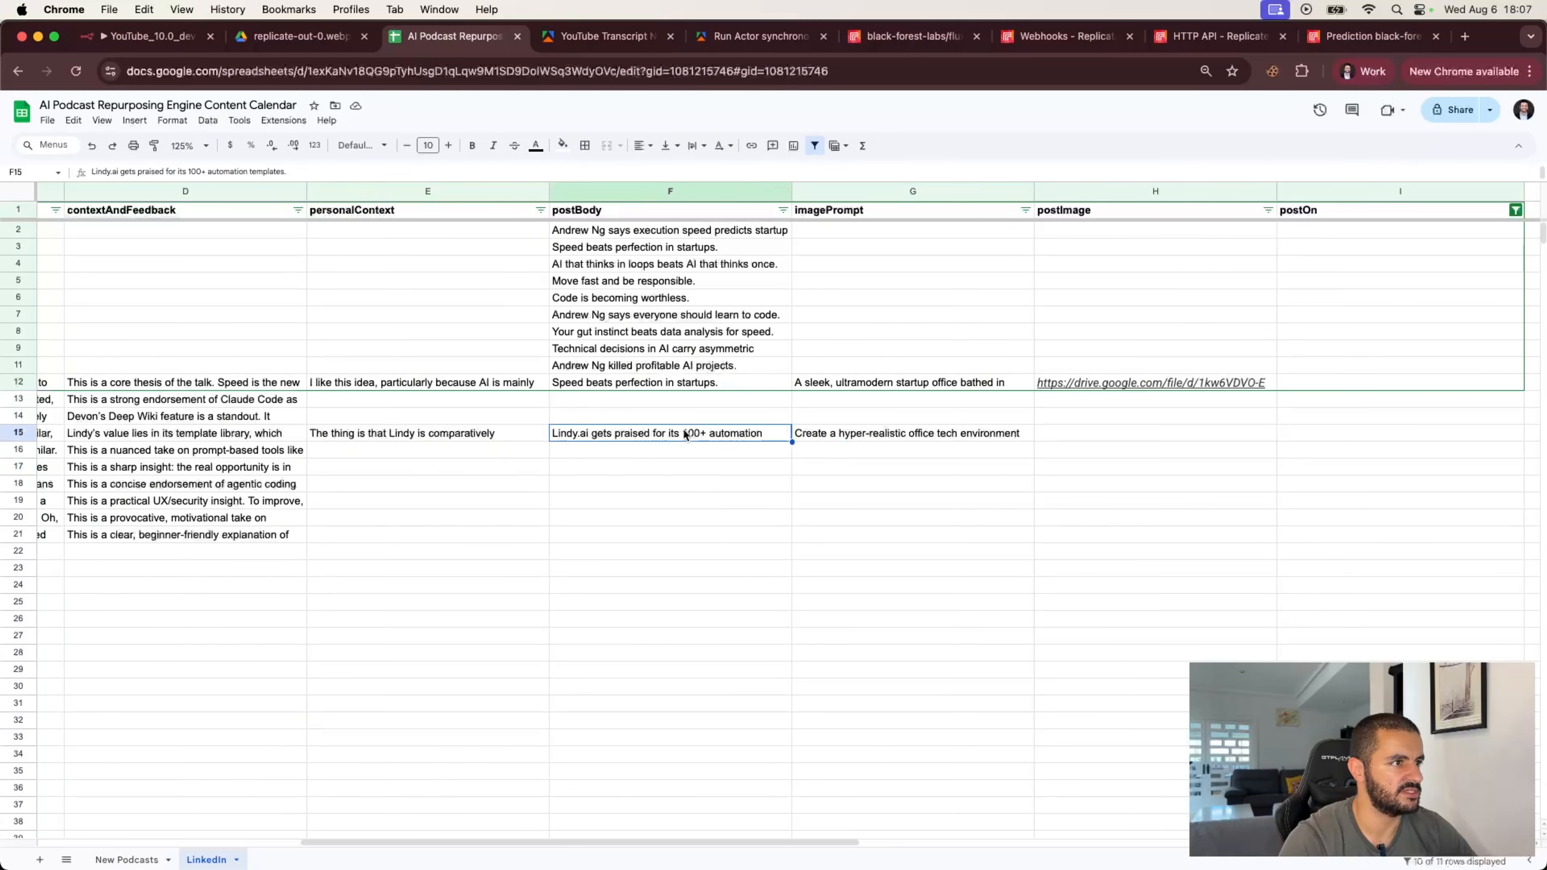
left_click(867, 435)
left_click(163, 40)
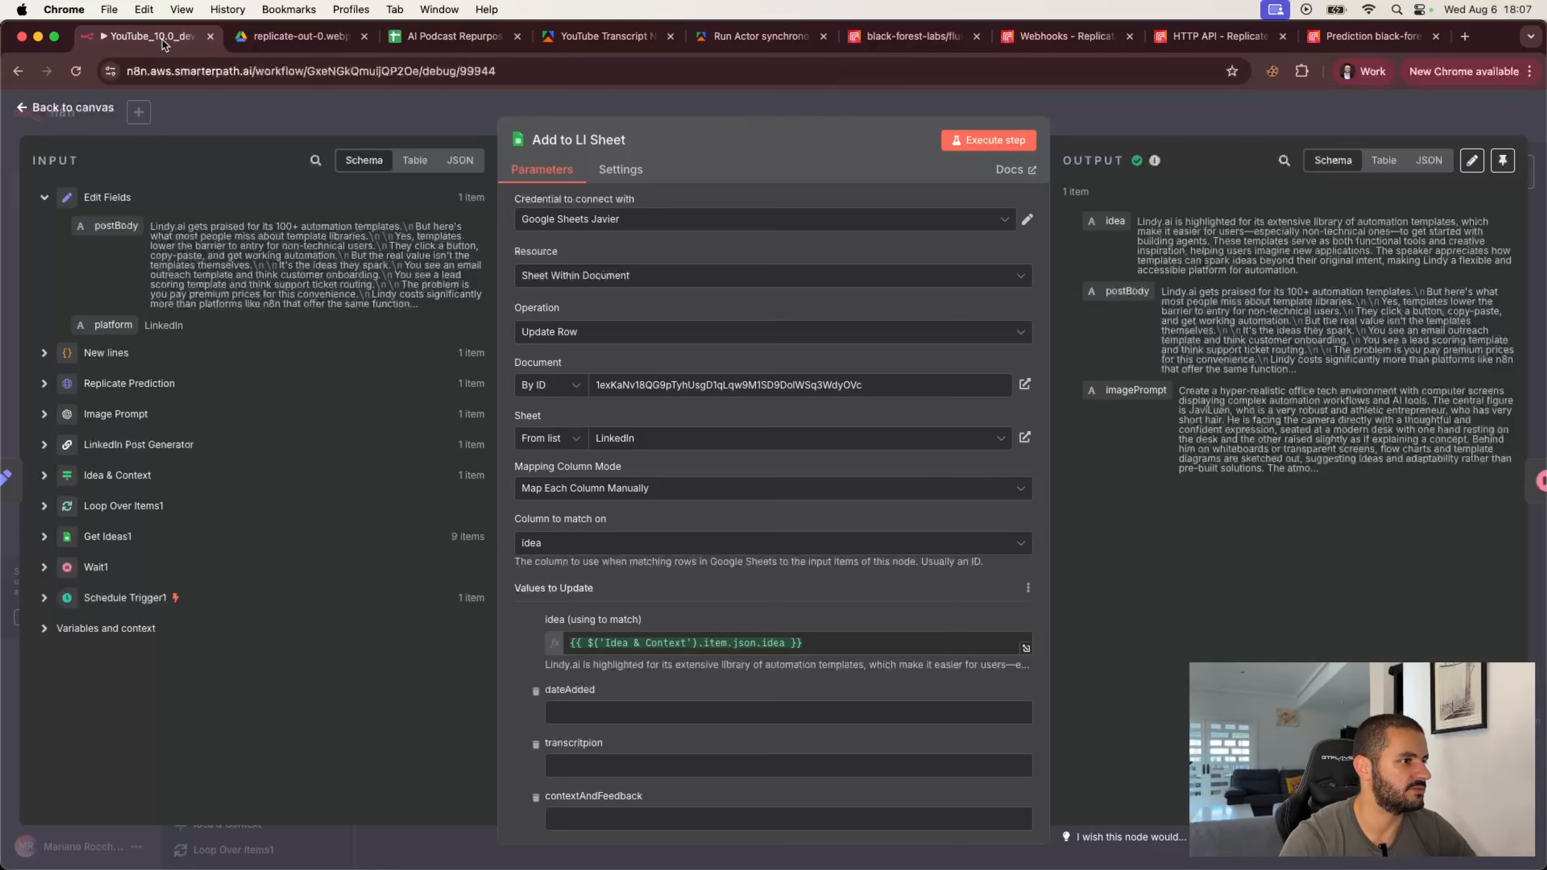
Step: Review the Webhook's pinned data and the 18:06:11 execution, then copy that execution into the editor
left_click(284, 123)
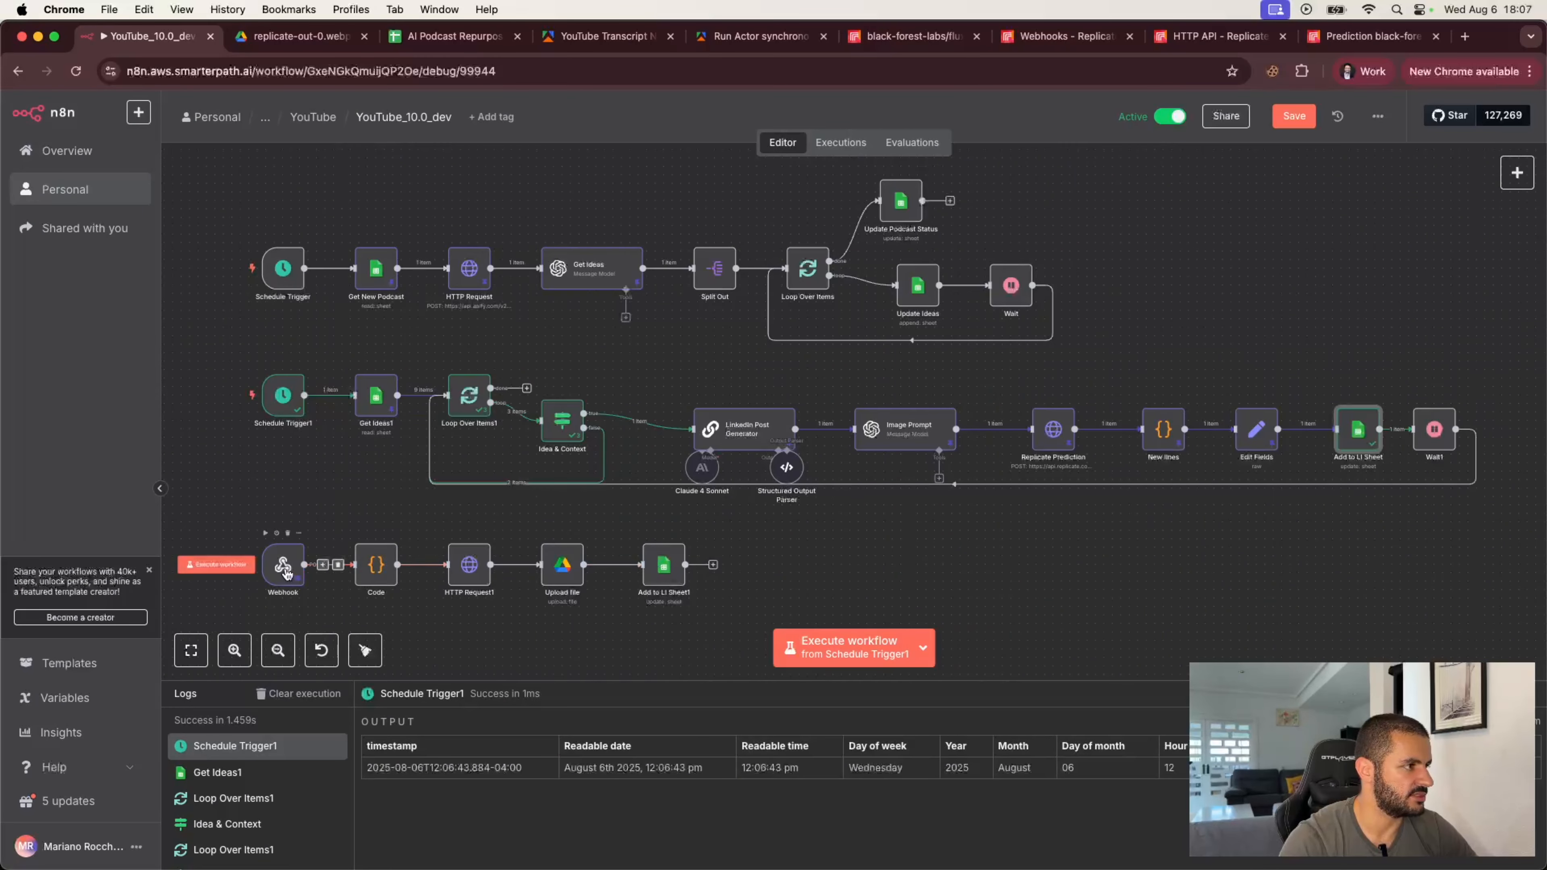
double_click(284, 571)
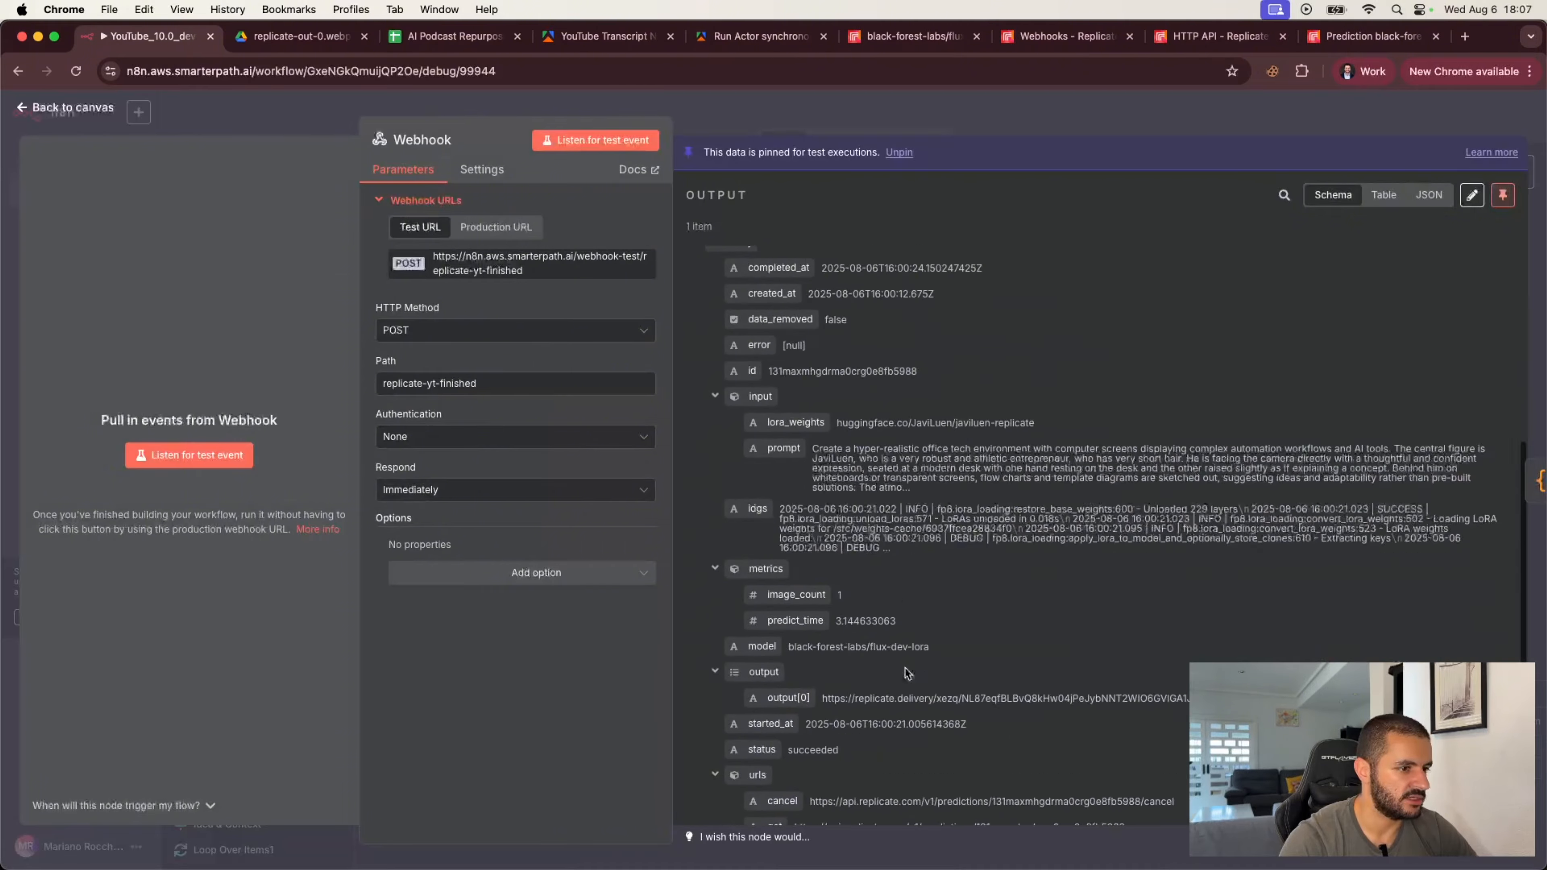
scroll(907, 672, "down", 3)
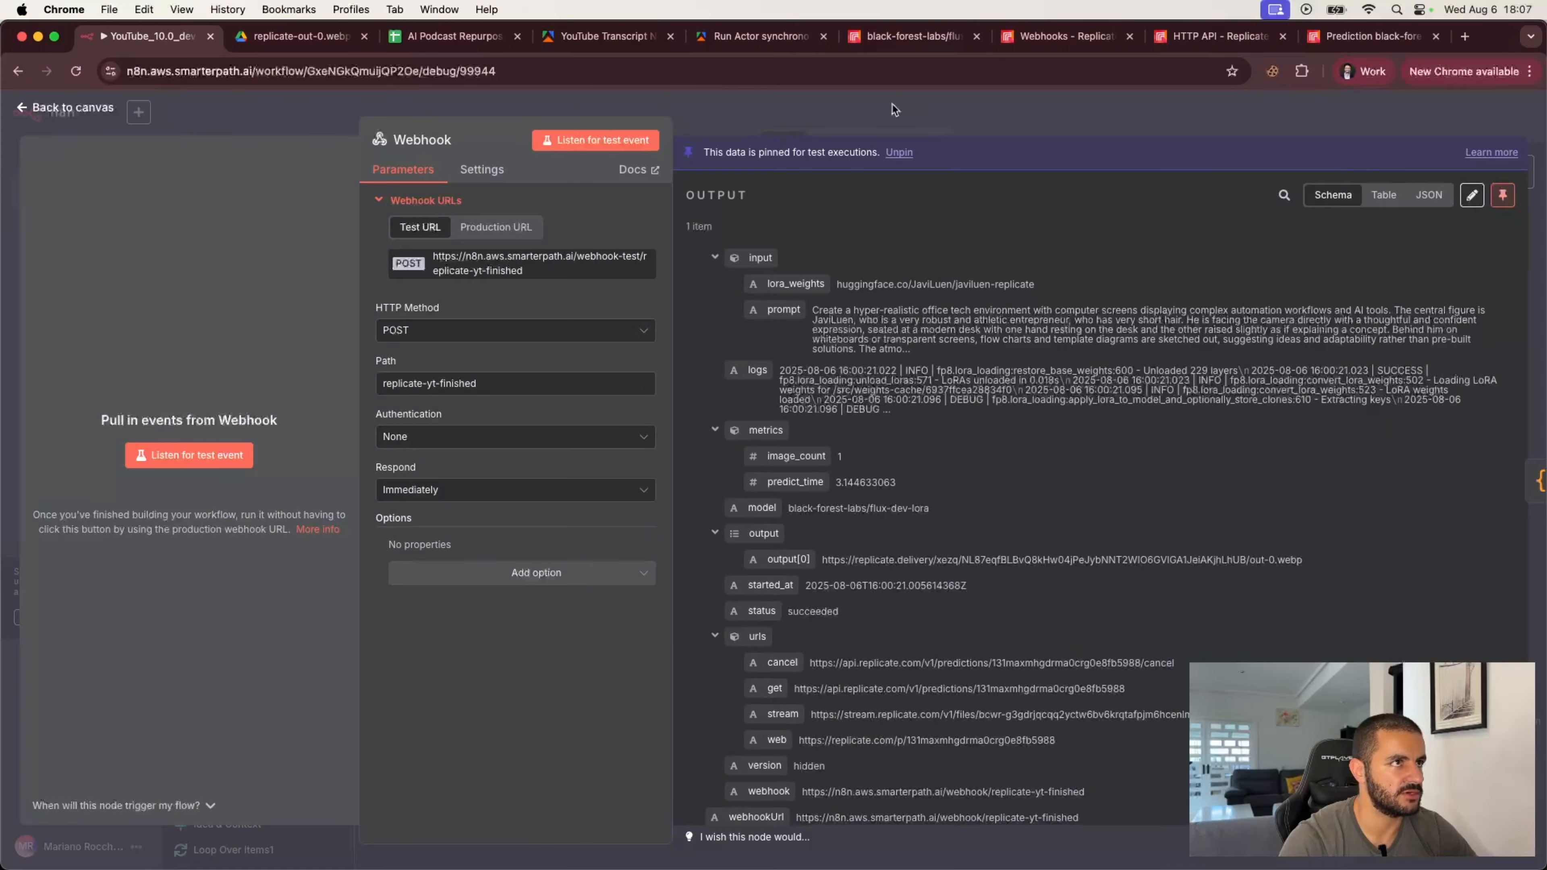
left_click(909, 126)
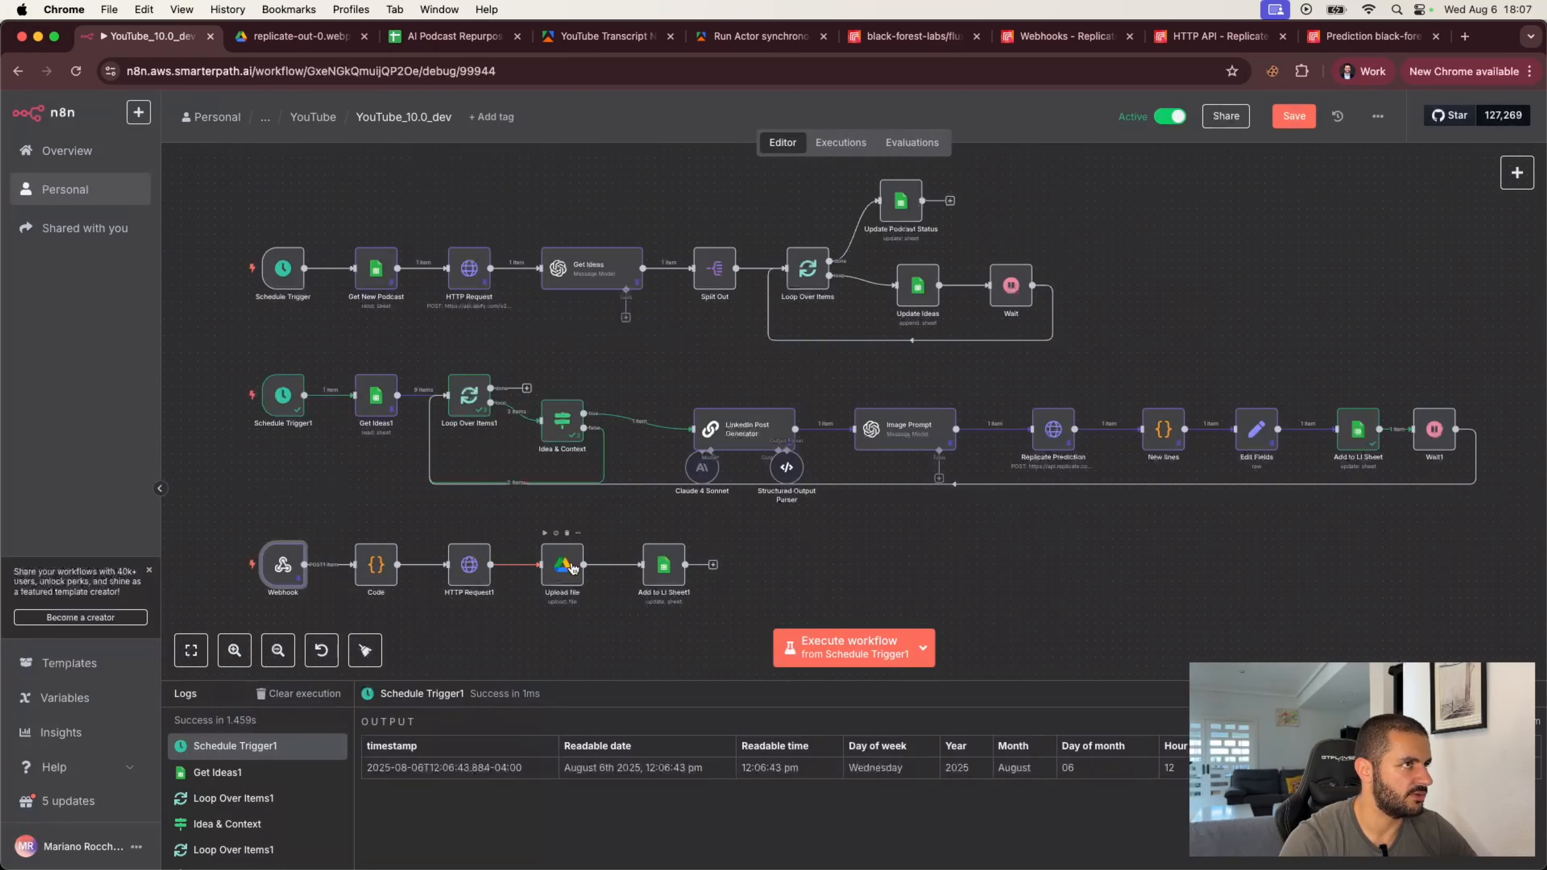
left_click(841, 142)
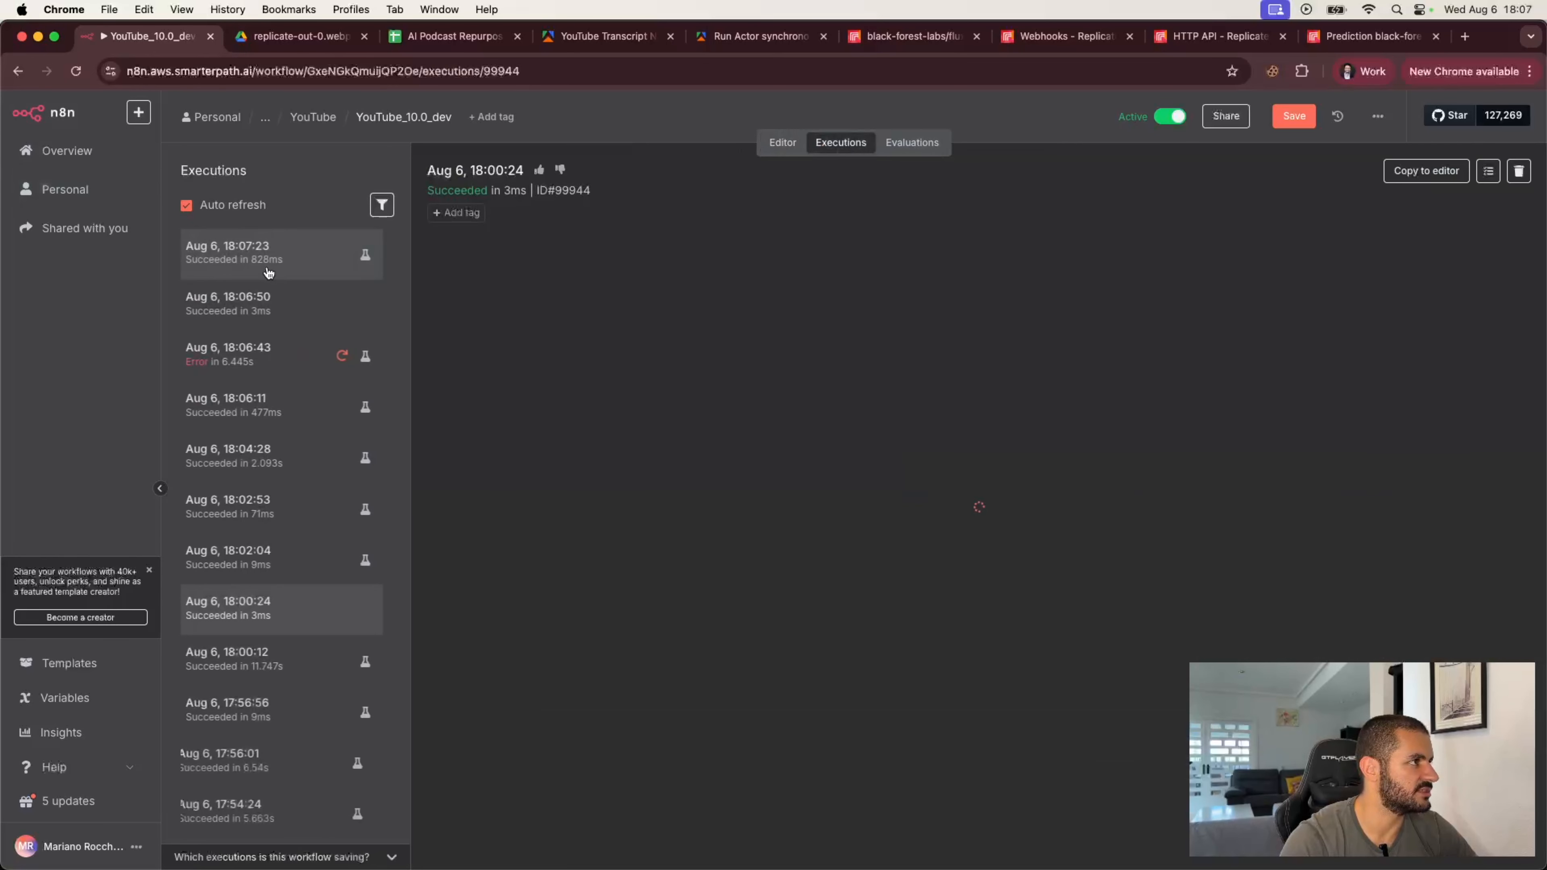
left_click(263, 399)
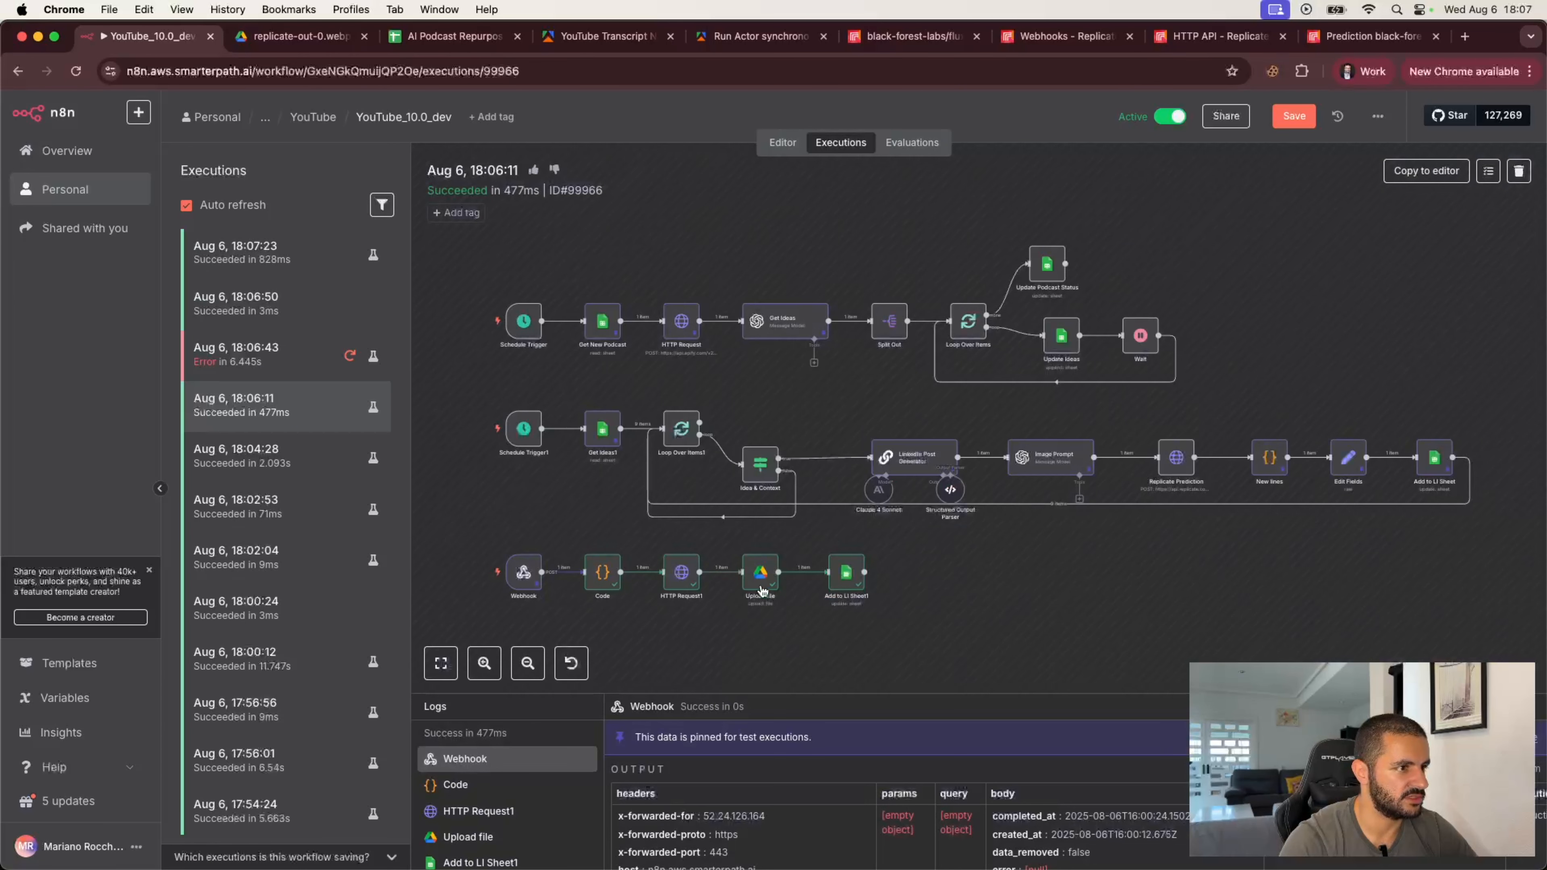
double_click(850, 573)
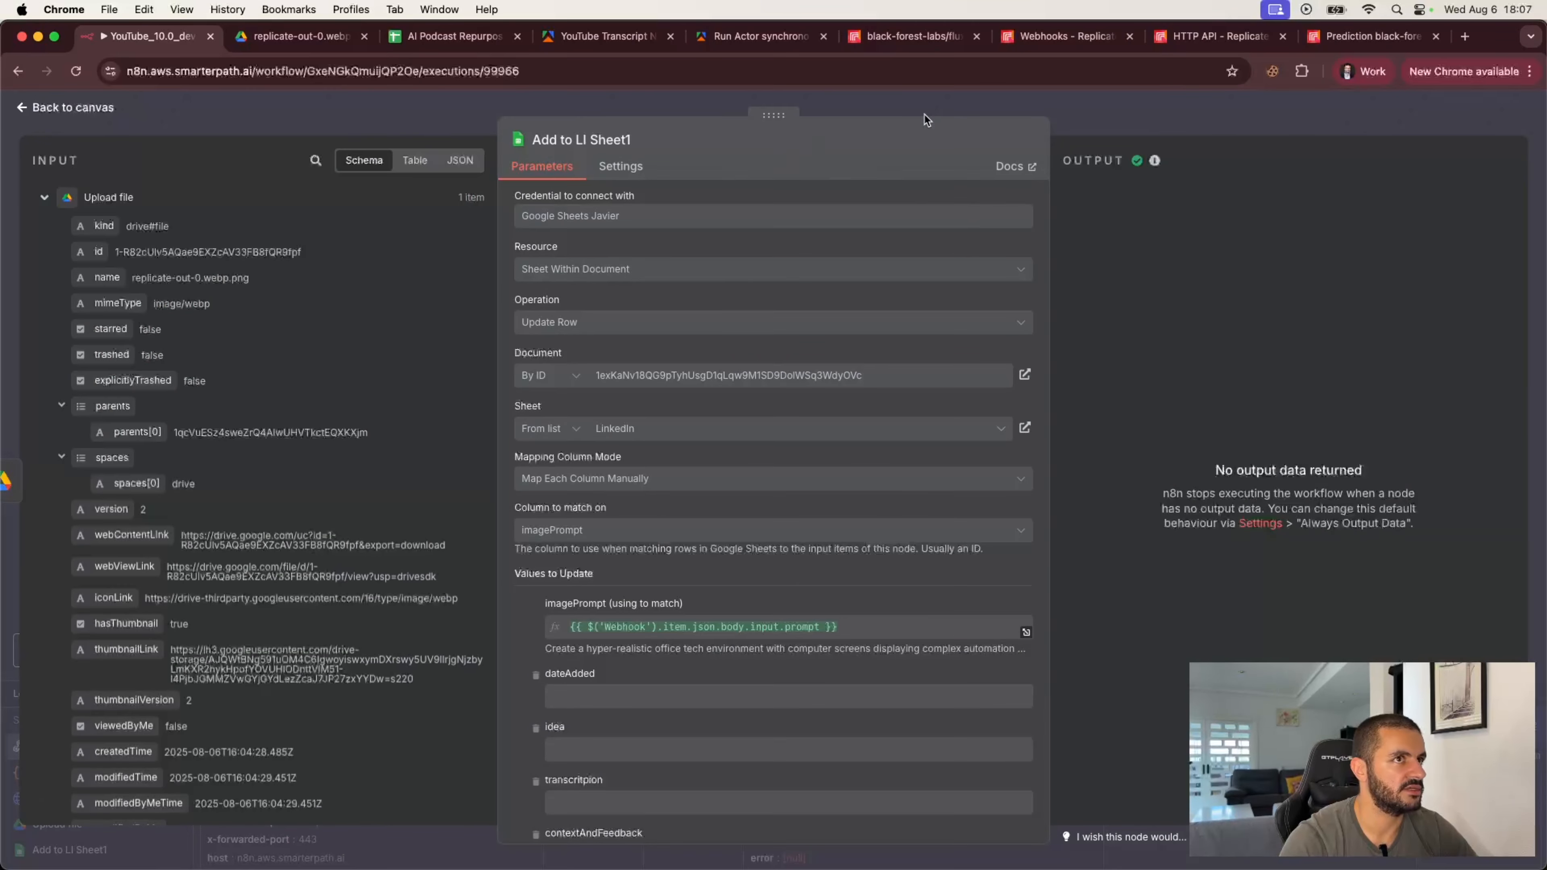
left_click(1075, 103)
left_click(1420, 172)
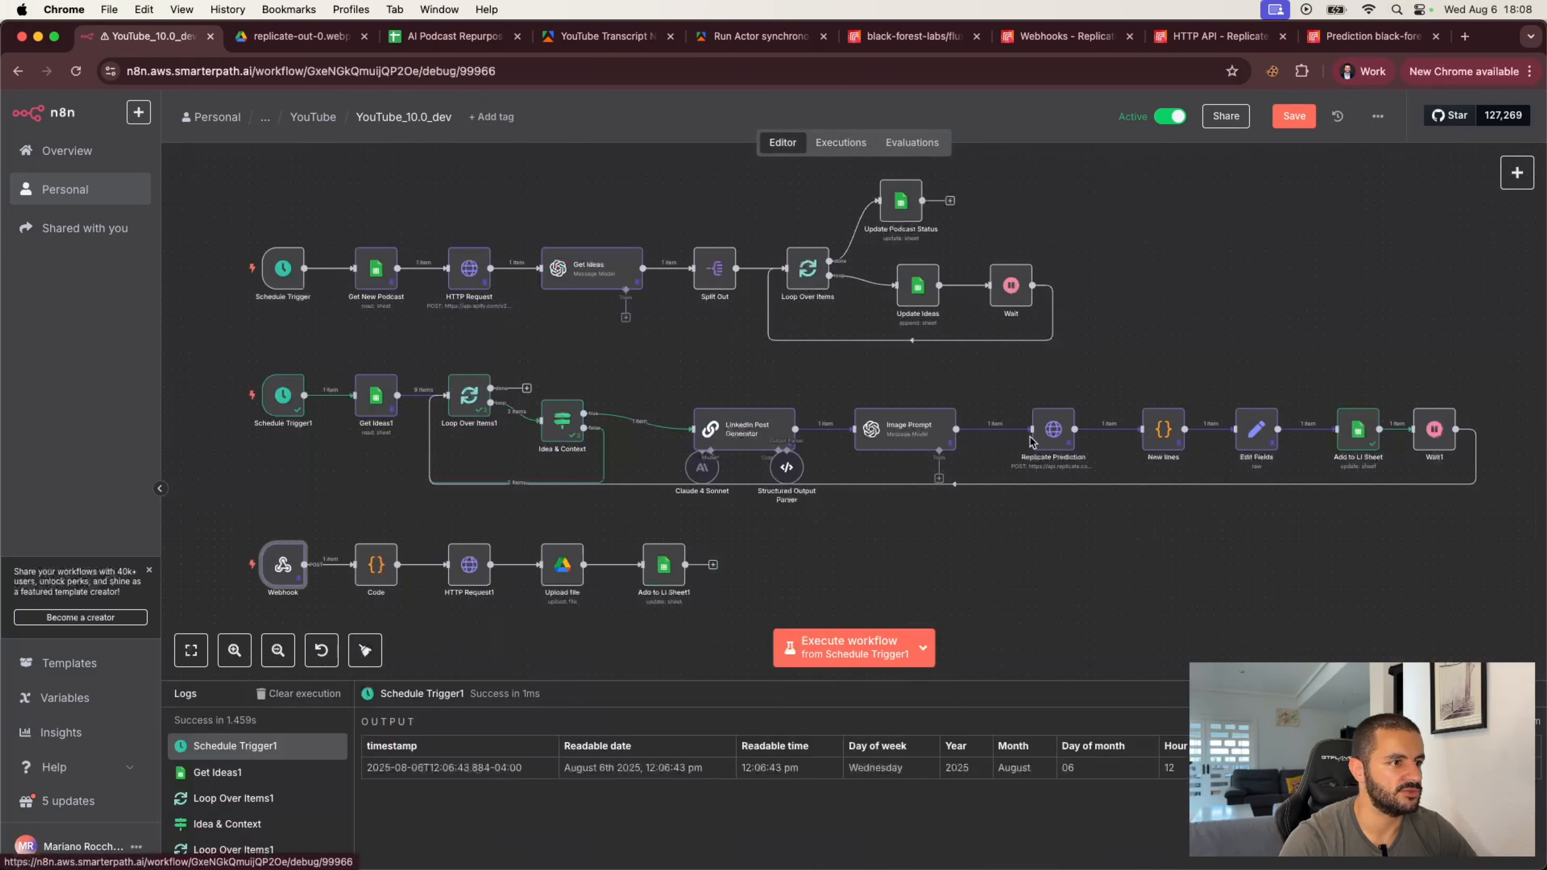
left_click(909, 539)
Step: Open the Lindy row's postImage link from the sheet to view the image in Drive, then close that tab
left_click(454, 36)
left_click(725, 468)
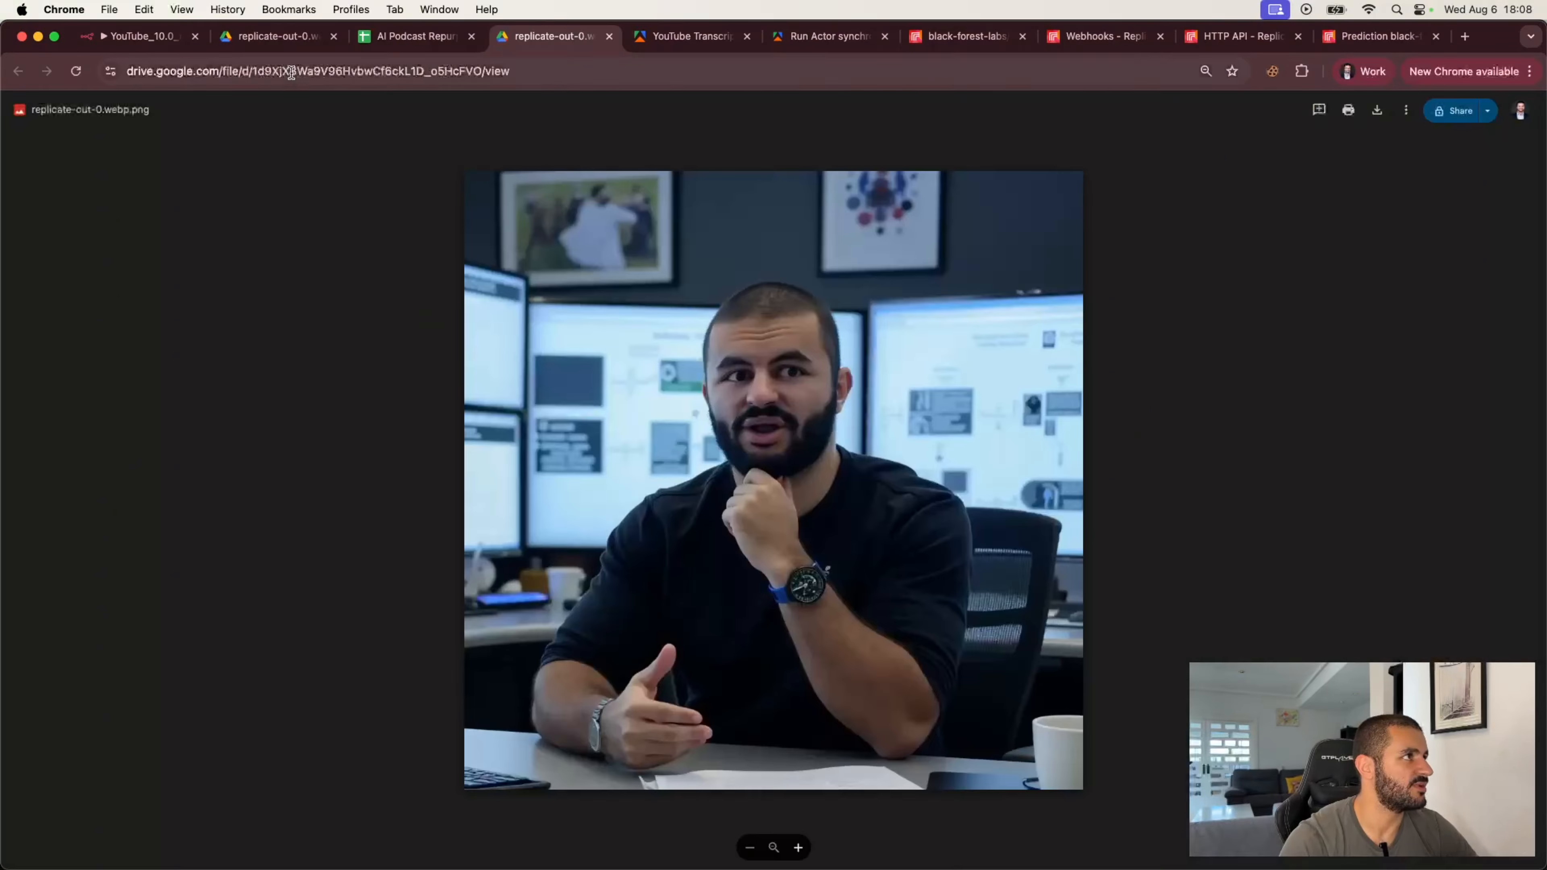
left_click(424, 39)
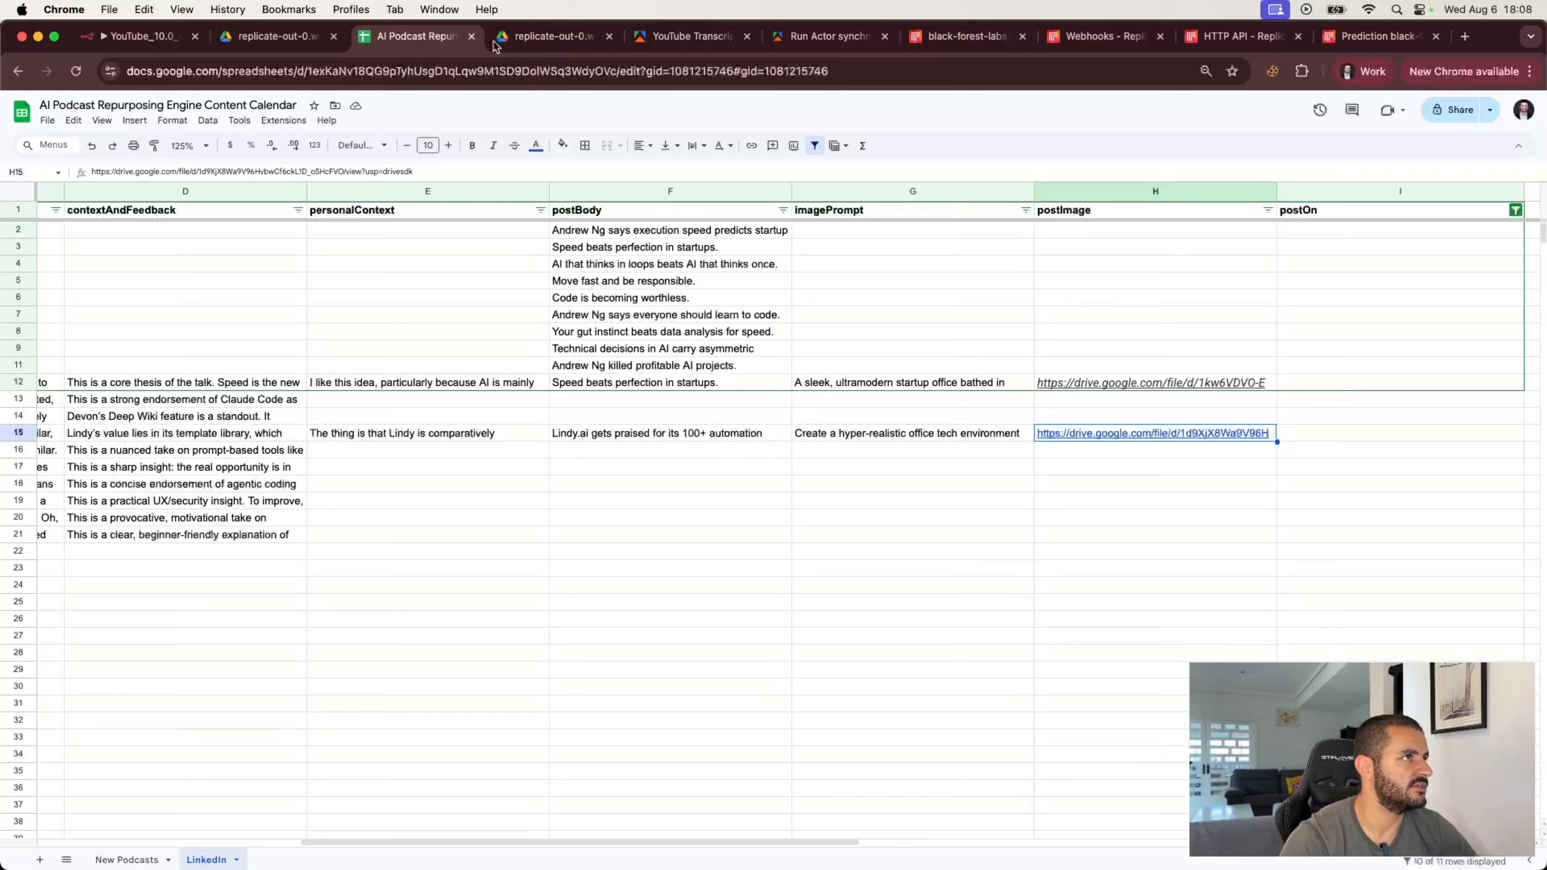
left_click(609, 36)
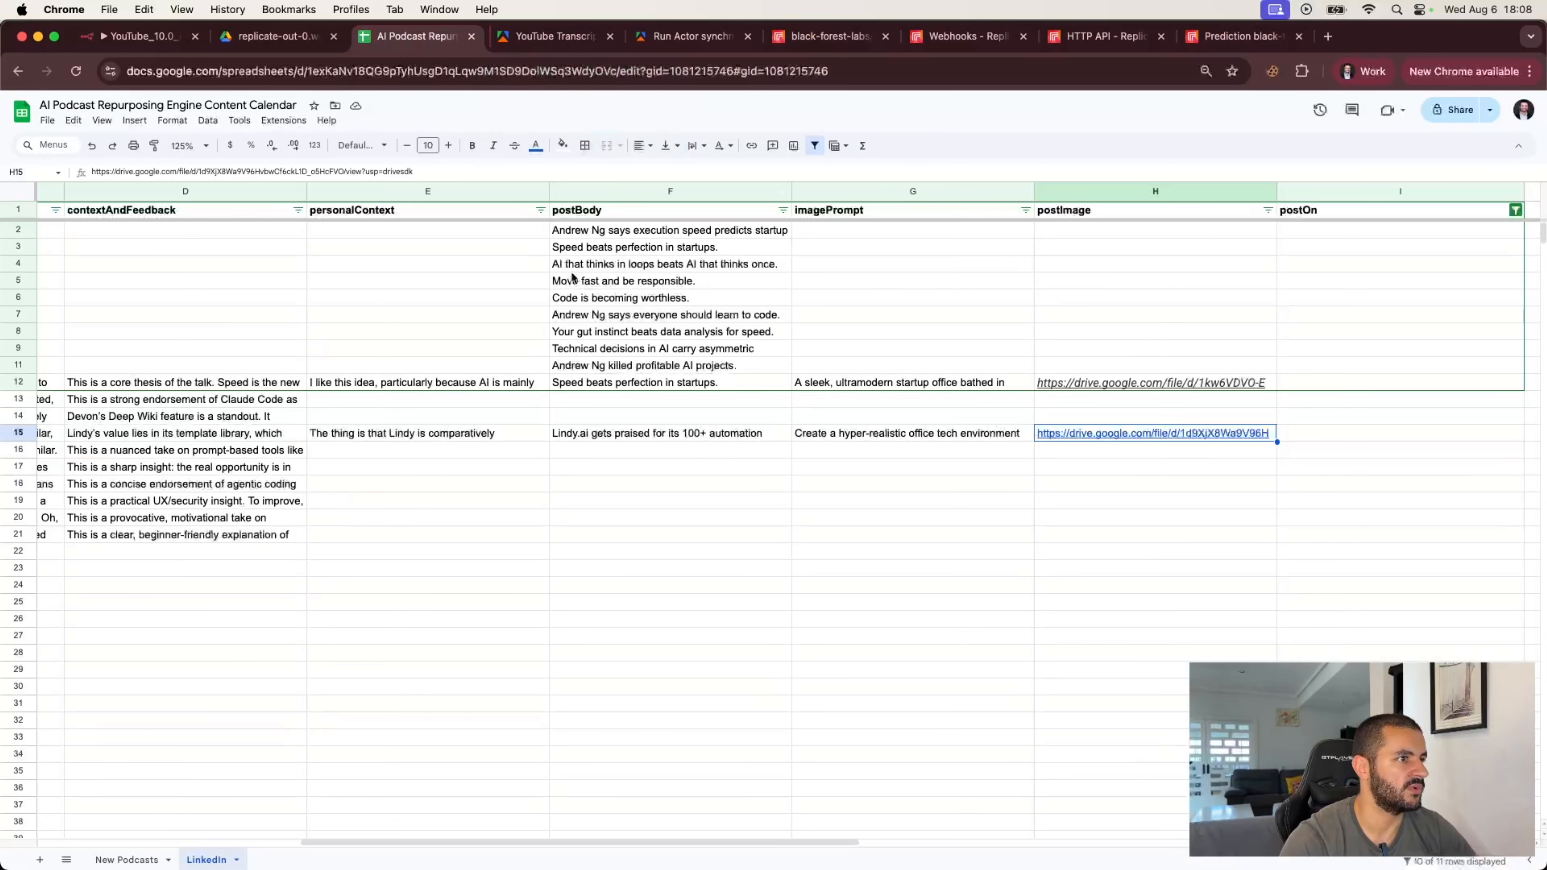
Step: Review the Lindy row's postBody, personalContext and postImage cells in the LinkedIn sheet
left_click(716, 438)
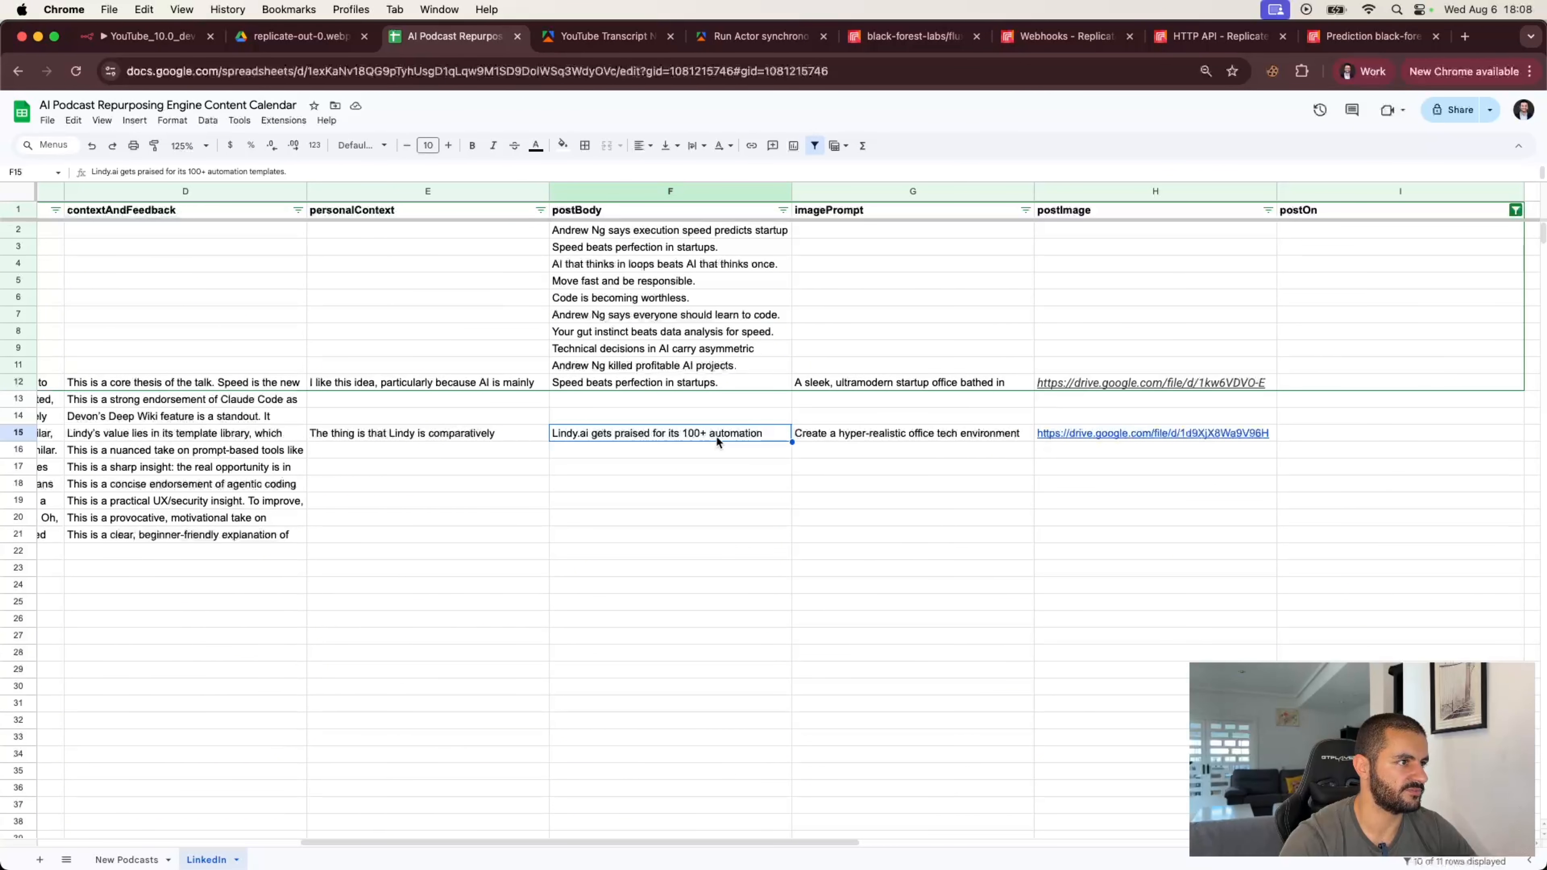
double_click(715, 436)
left_click(1144, 468)
left_click(1107, 431)
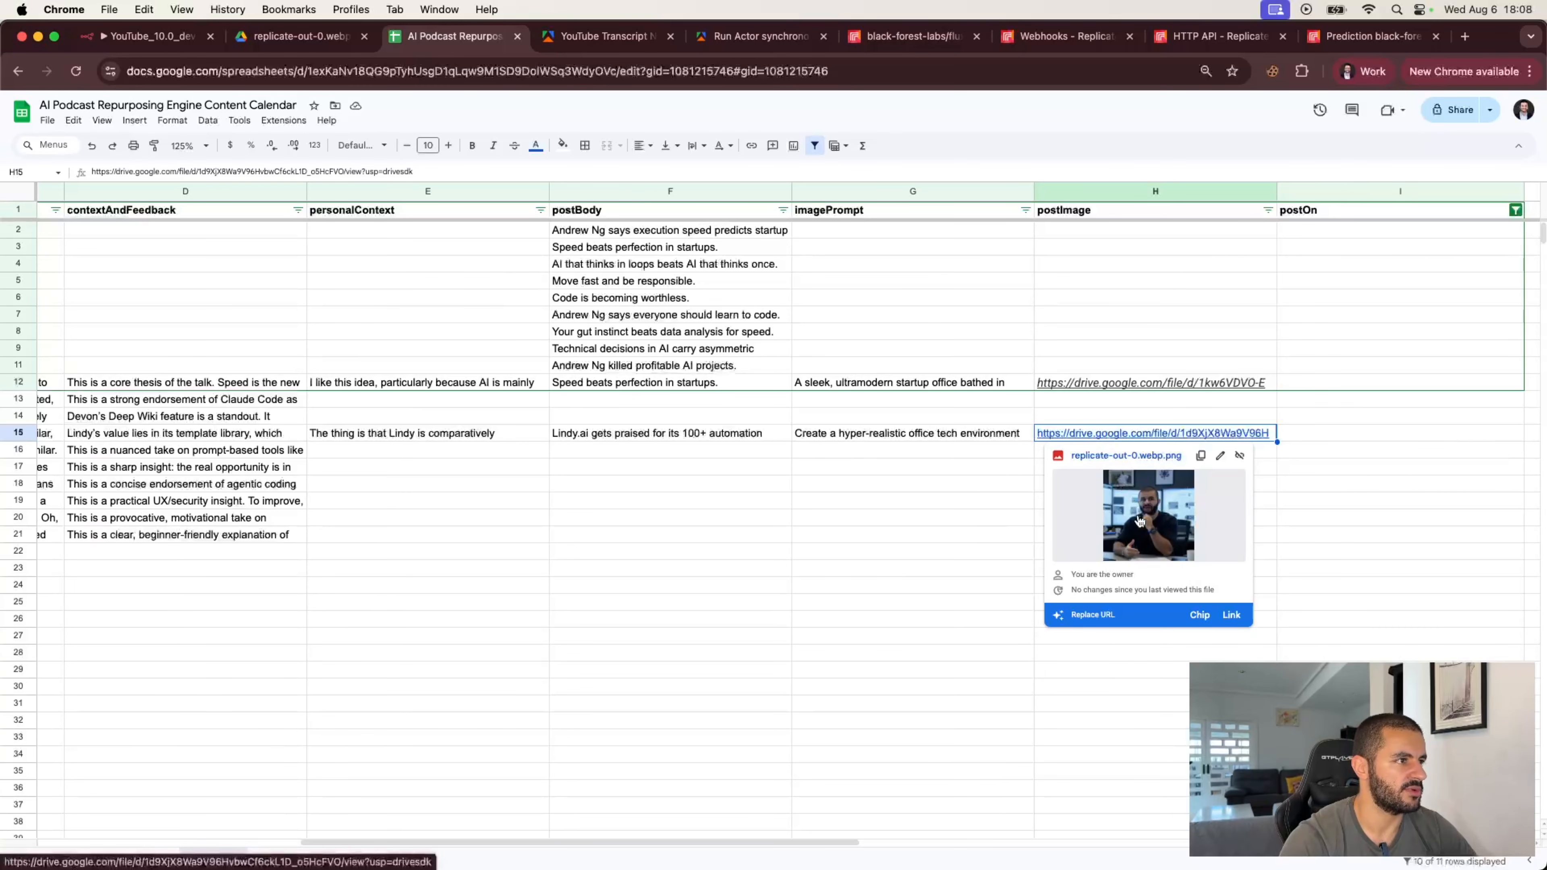
scroll(720, 560, "left", 5)
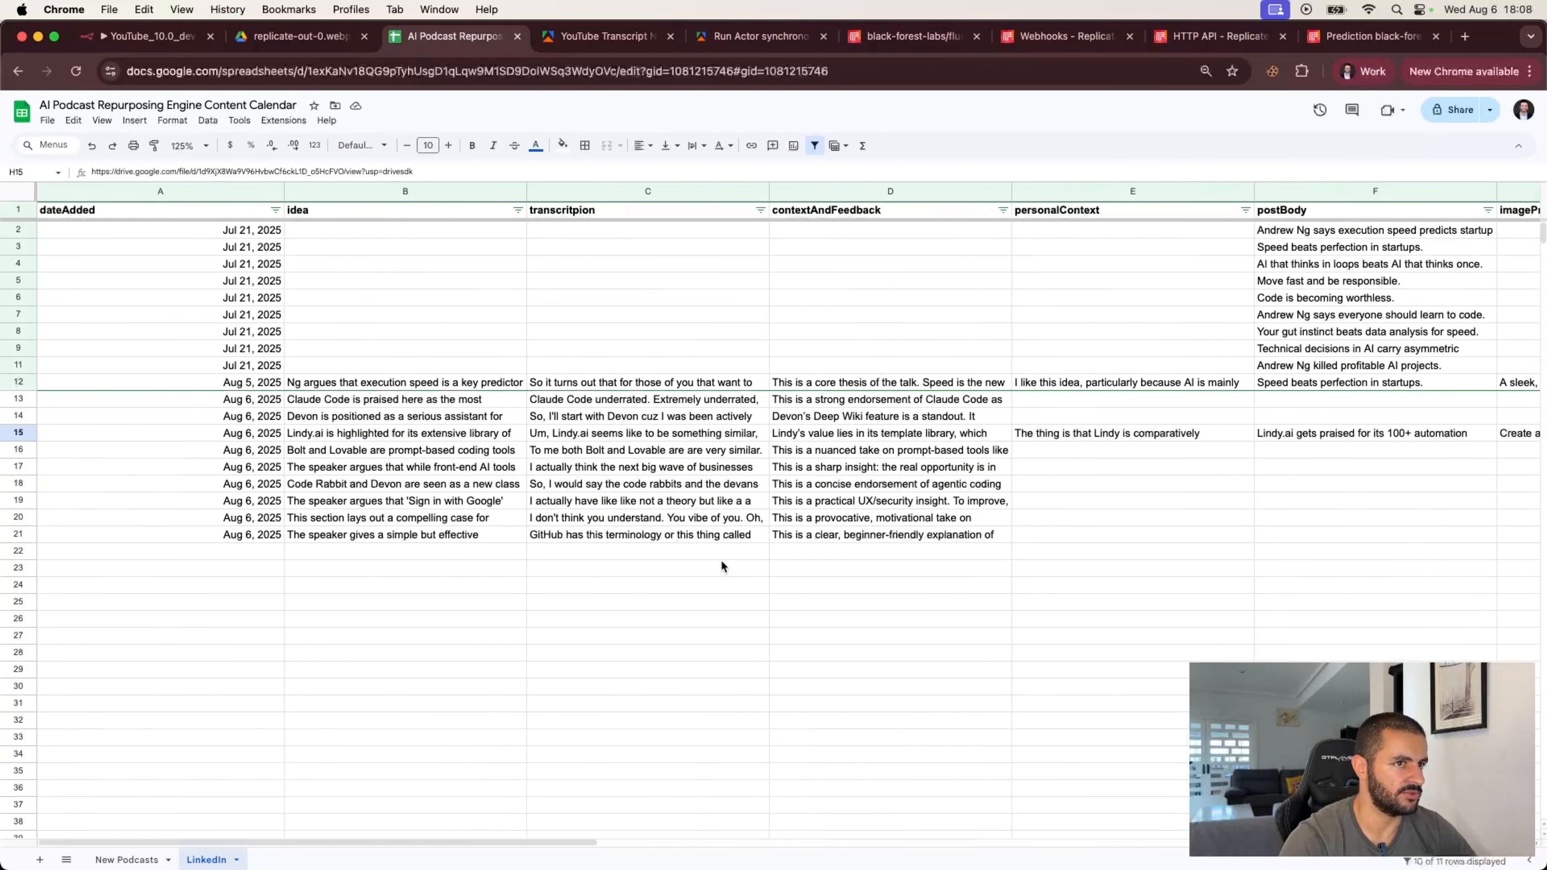
left_click(1095, 384)
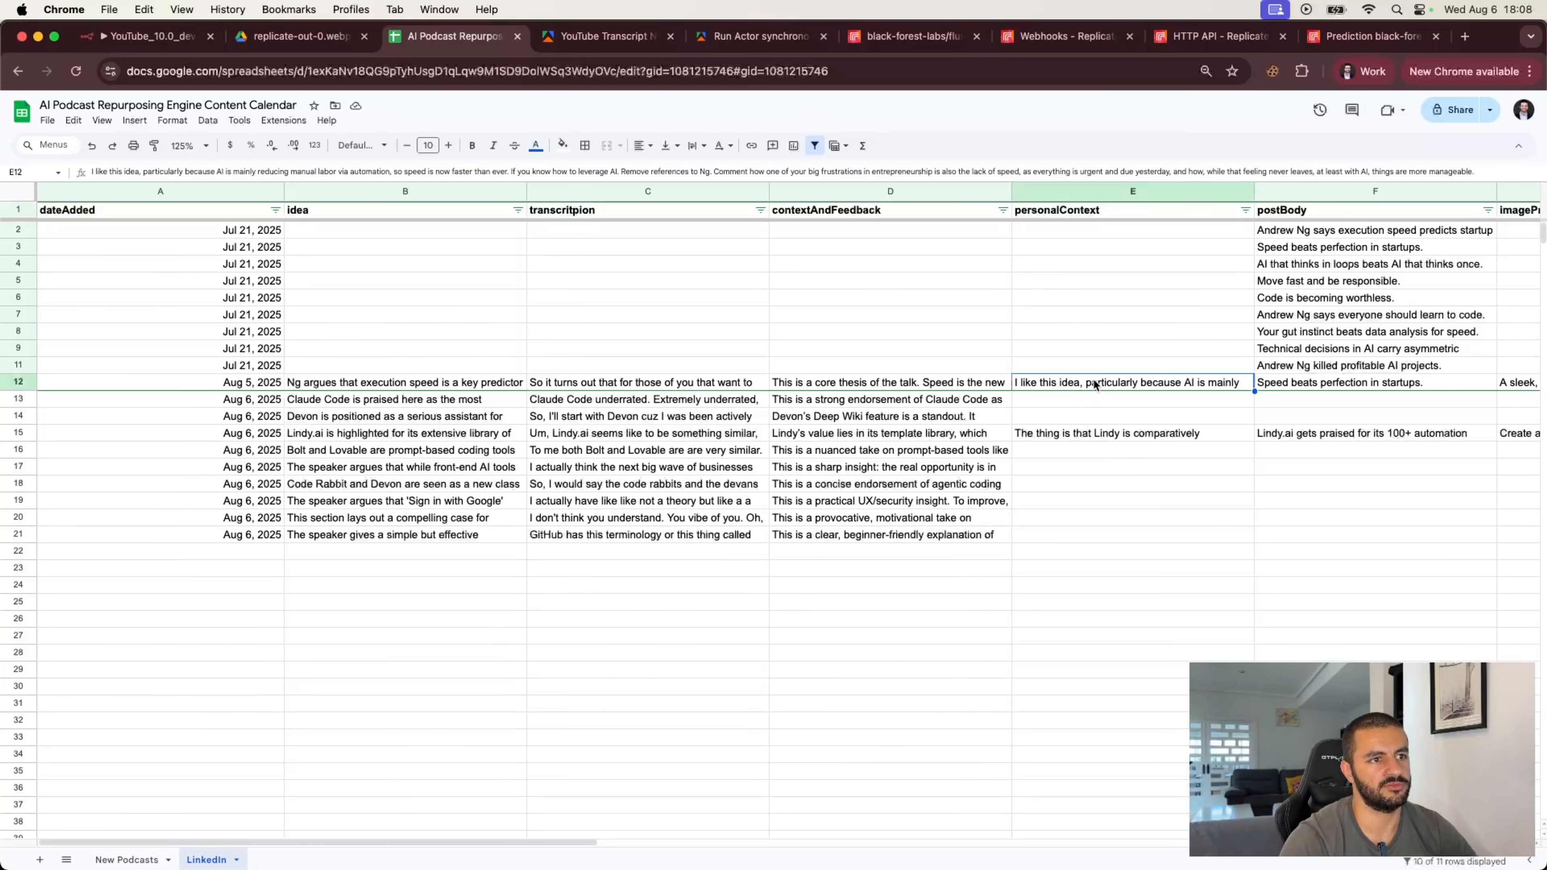
left_click(1092, 433)
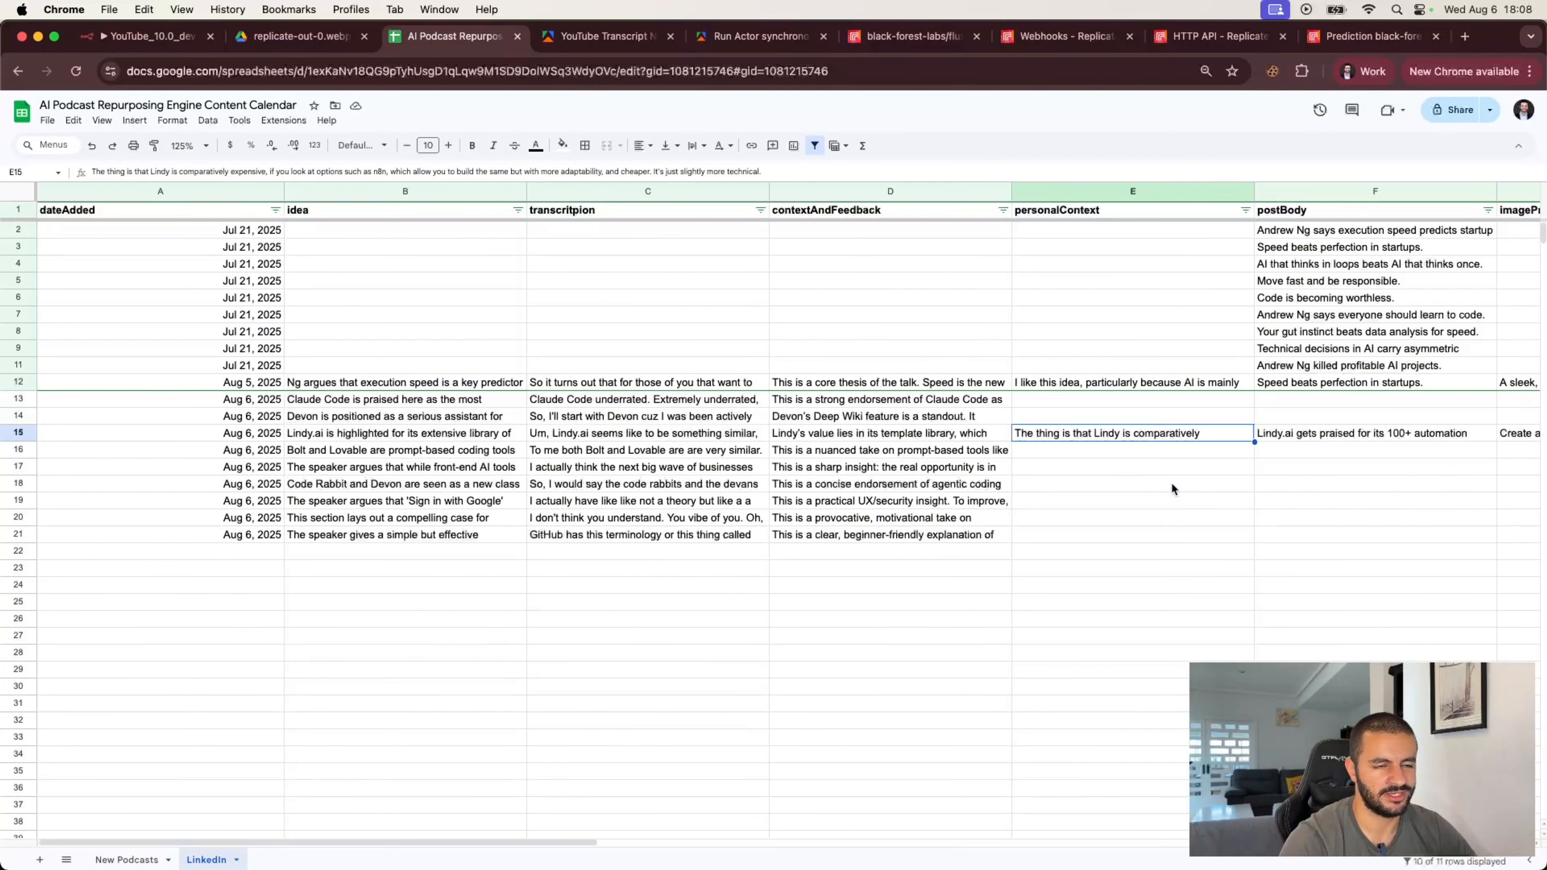
scroll(1166, 484, "right", 10)
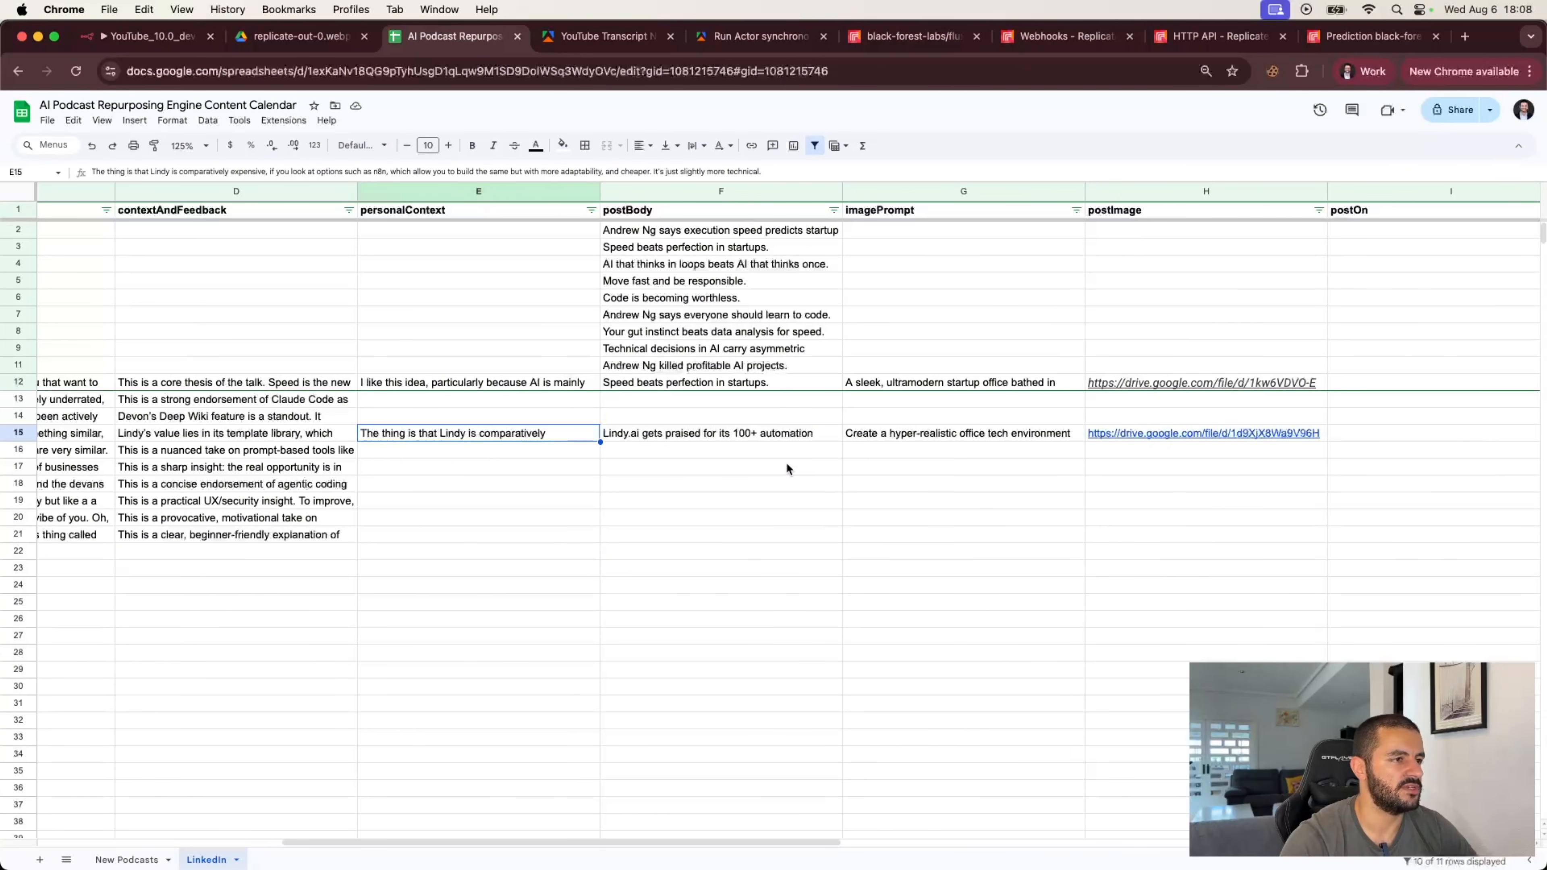
left_click(753, 434)
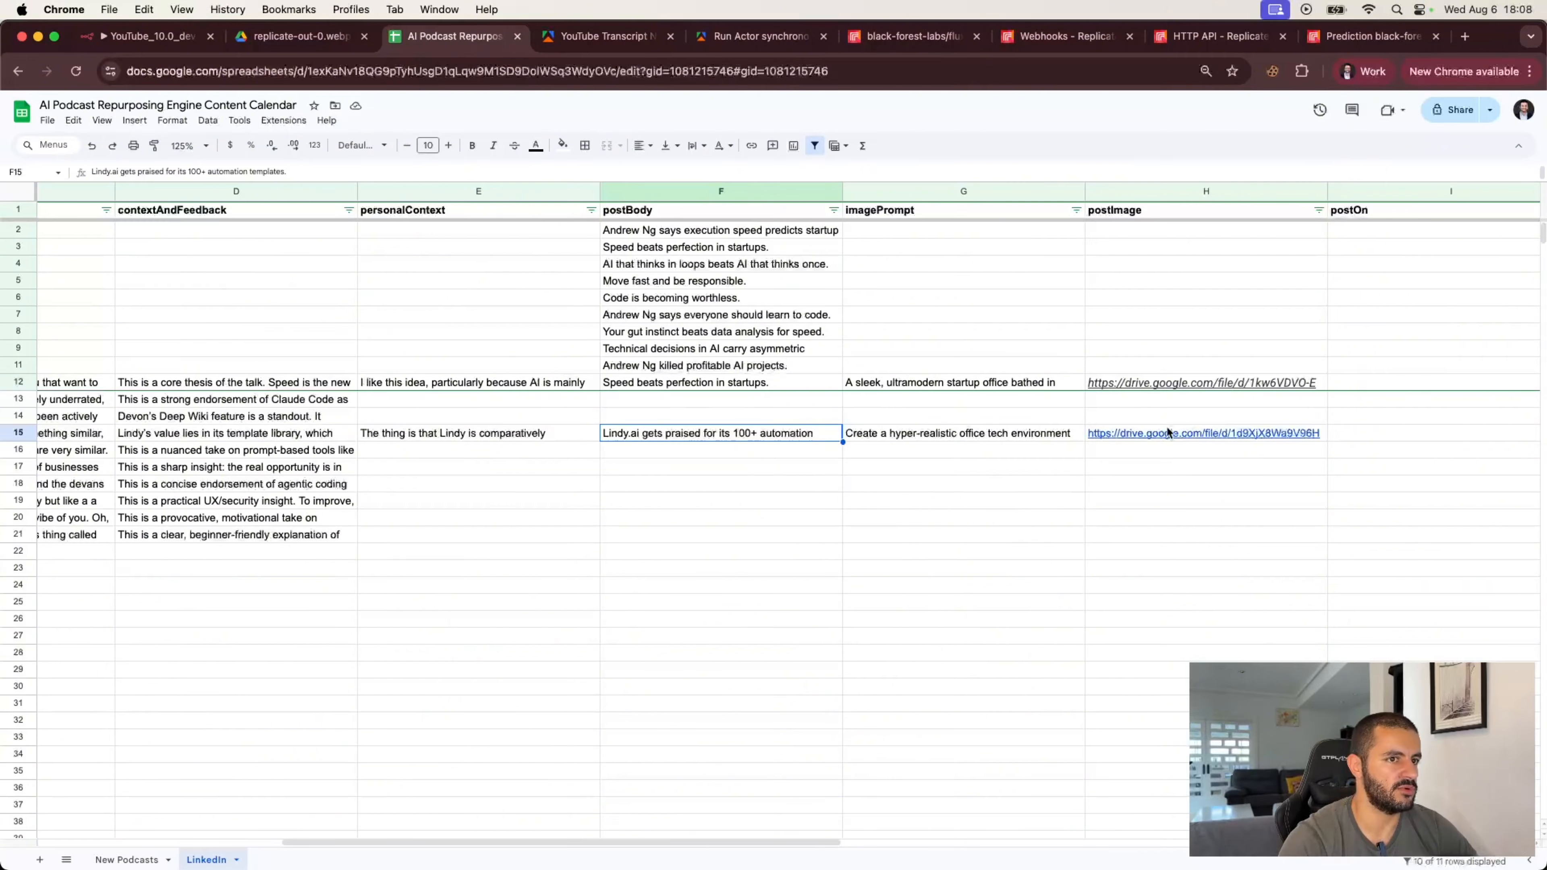
left_click(1190, 433)
left_click(901, 509)
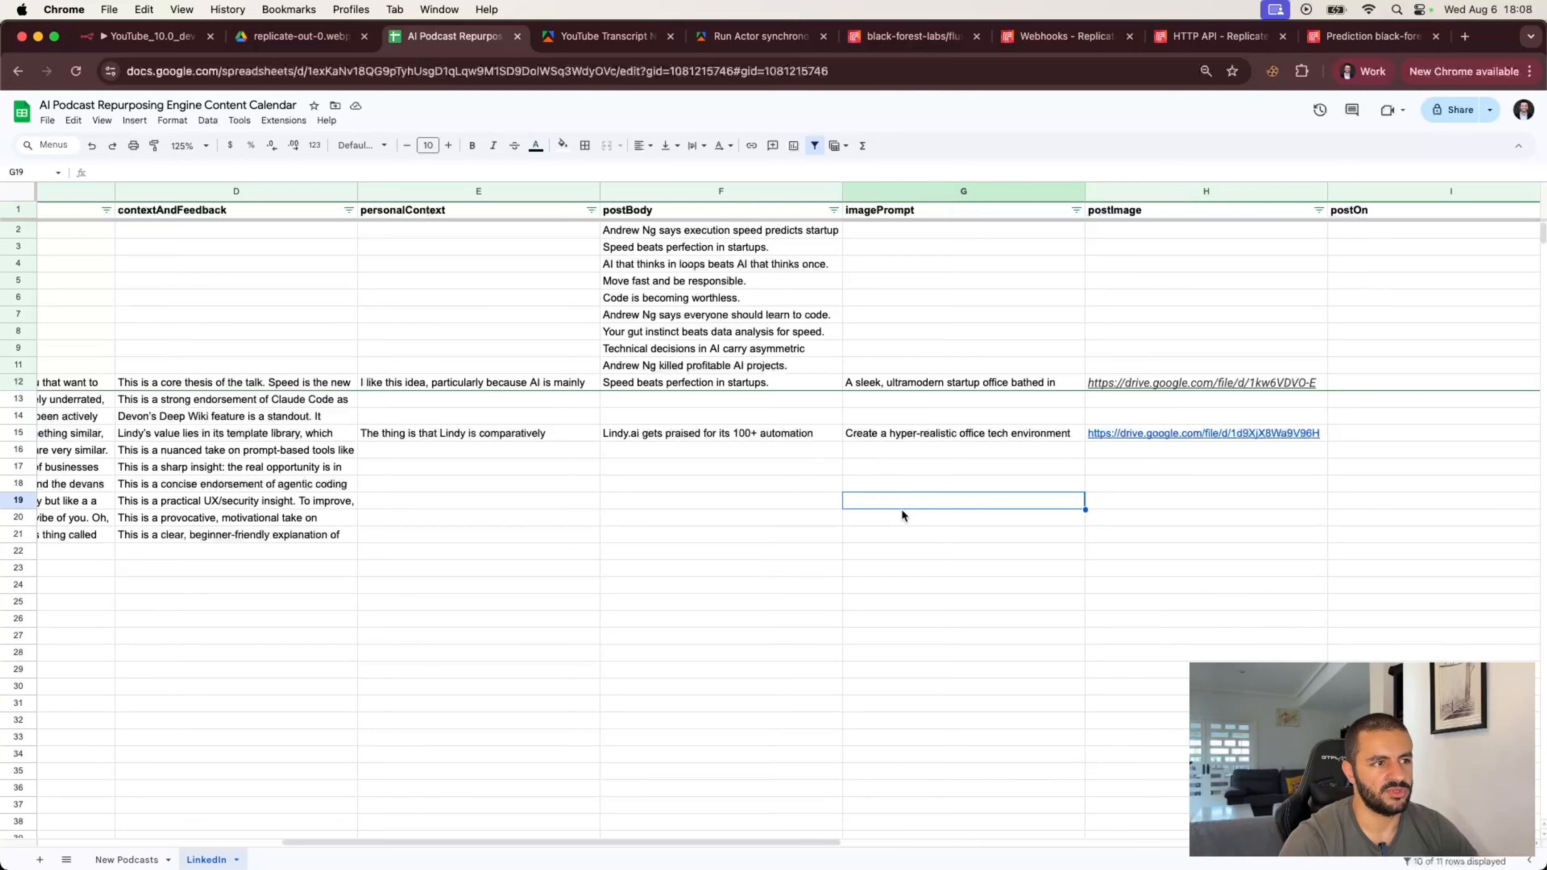
scroll(679, 546, "left", 10)
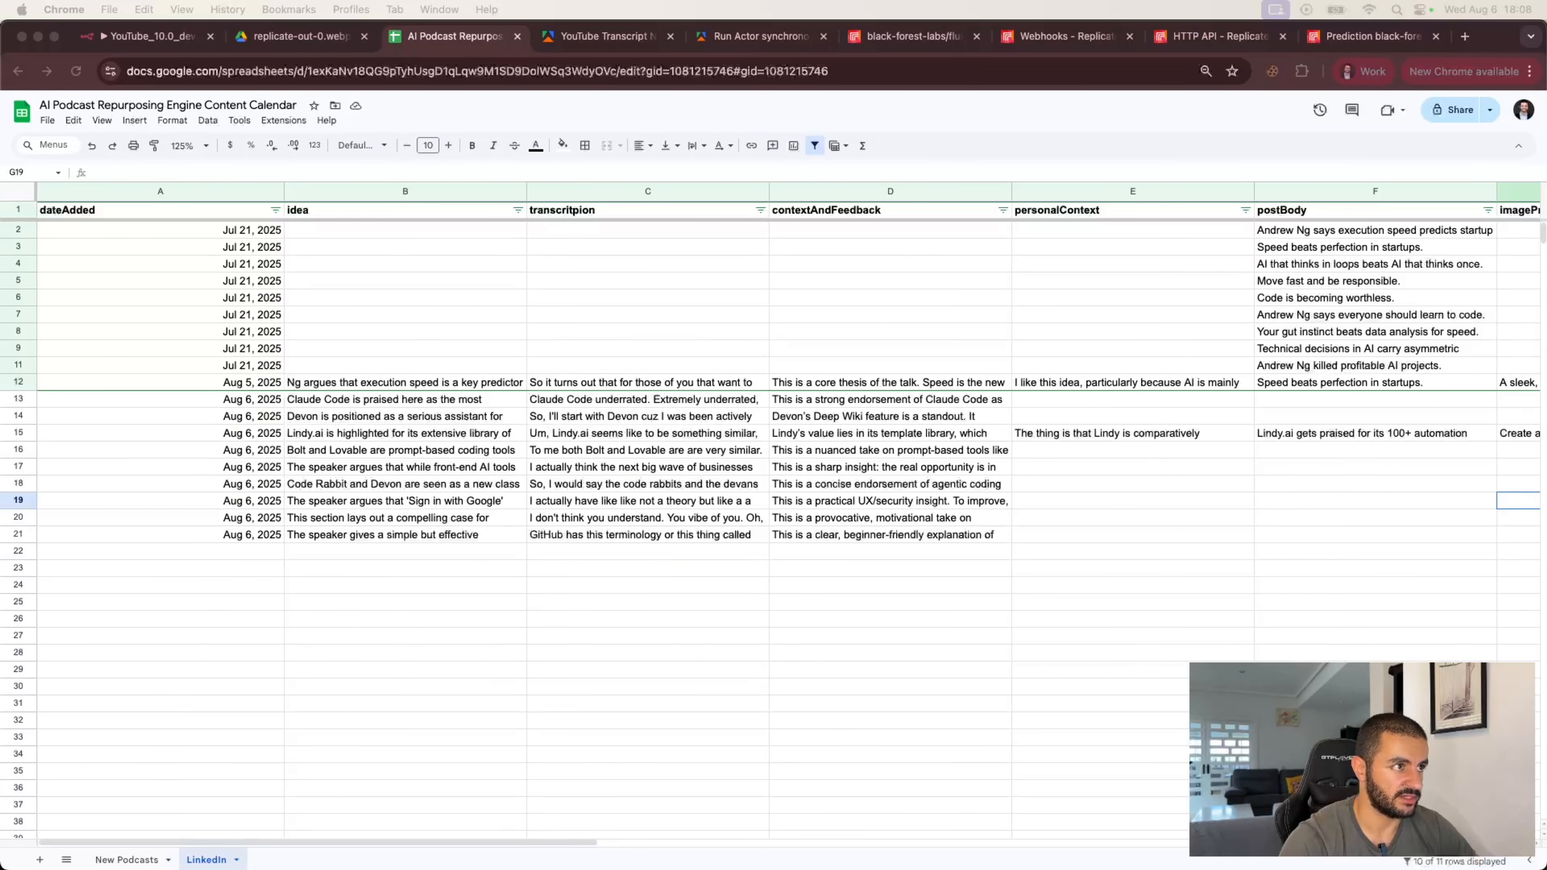
Step: View the generated image in the Drive tab, then return to the n8n workflow editor
left_click(295, 37)
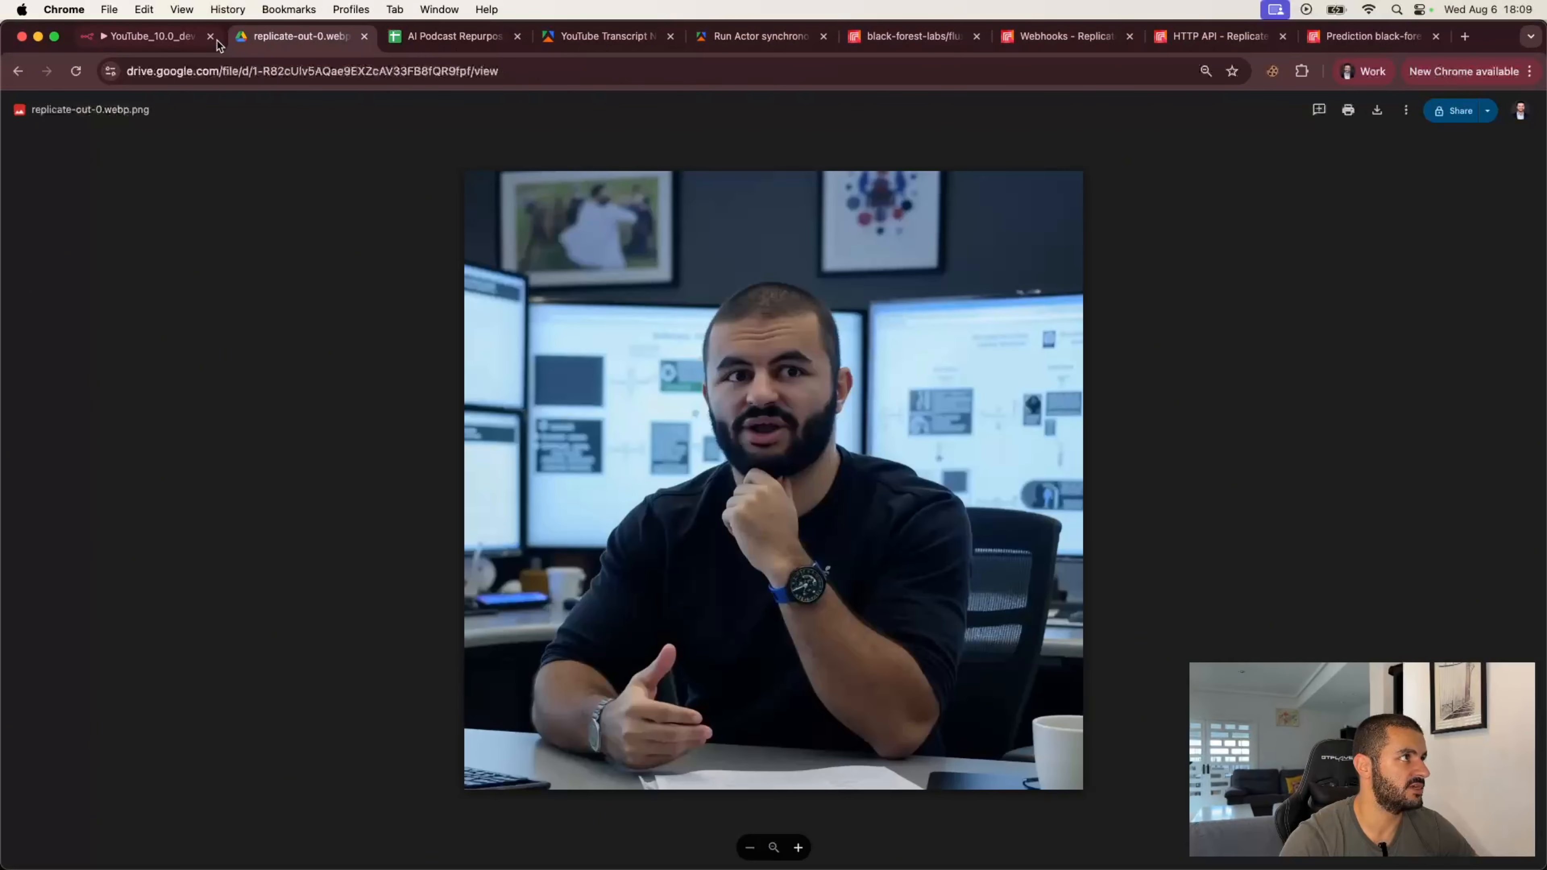
left_click(166, 39)
left_click(340, 125)
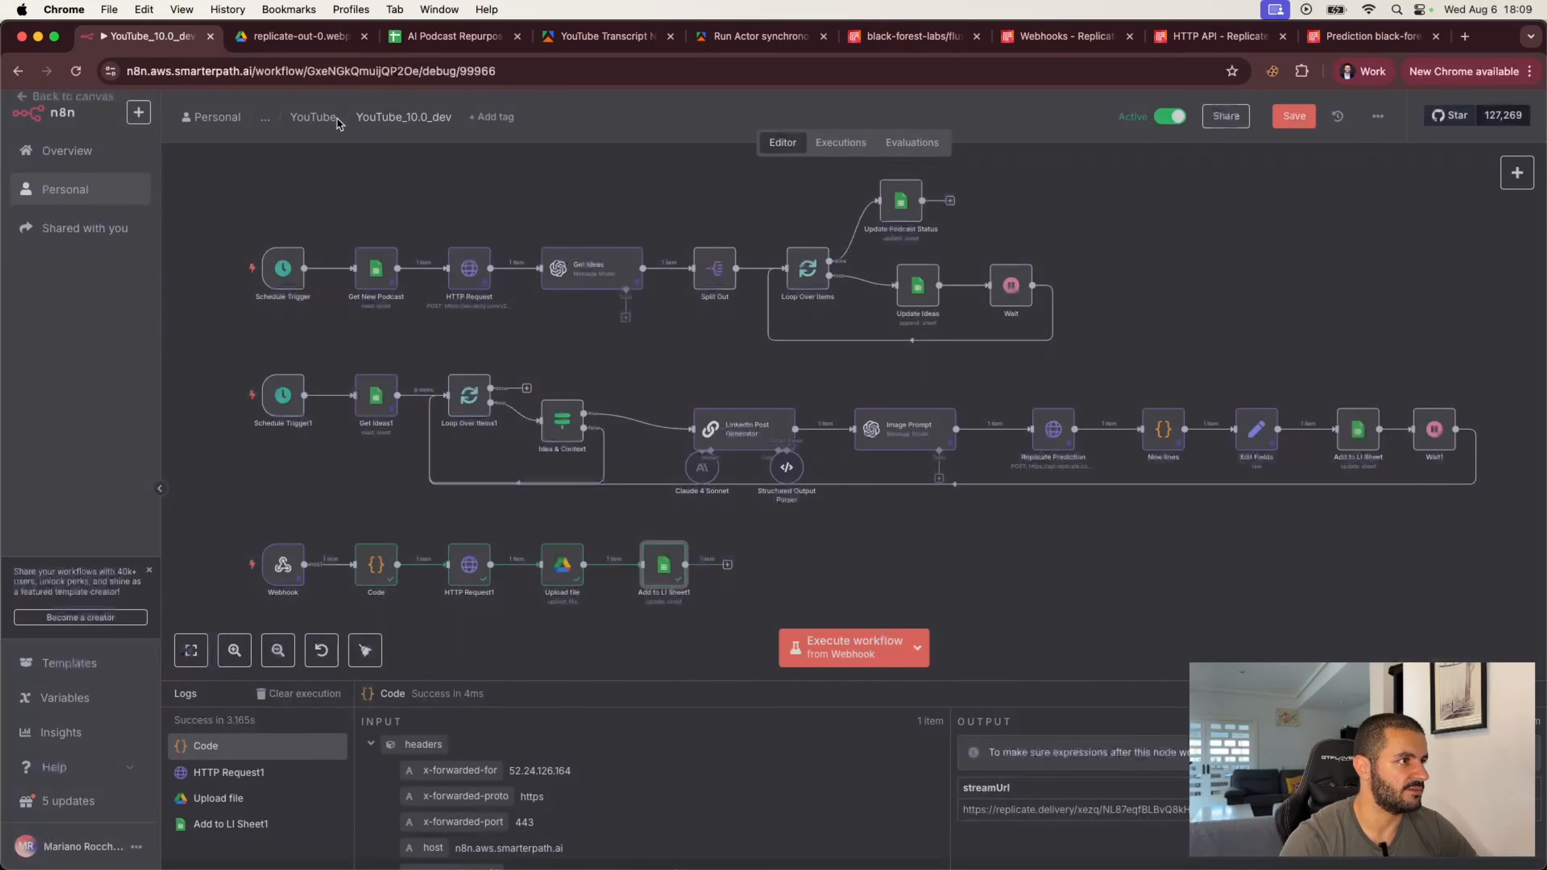